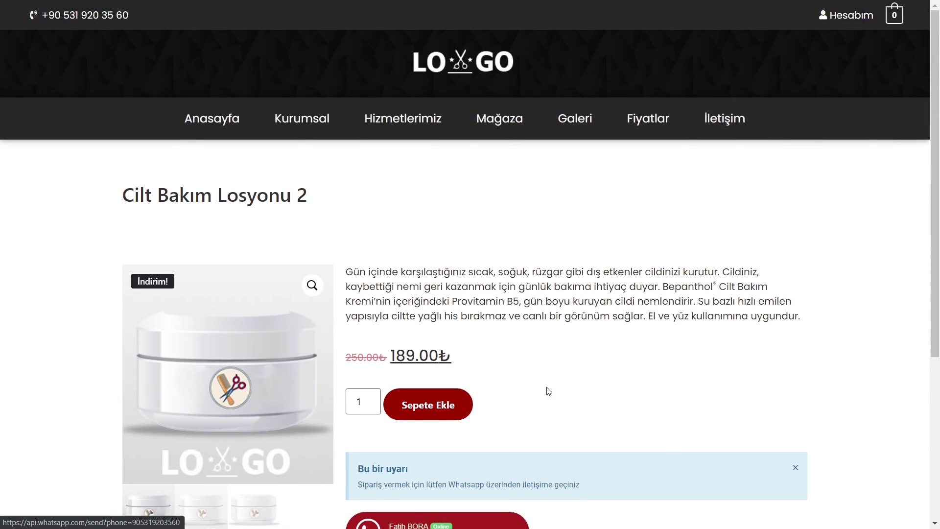
Add Cilt Bakım Losyonu 2 to the cart.
scroll(567, 383, down, 1)
scroll(483, 372, up, 1)
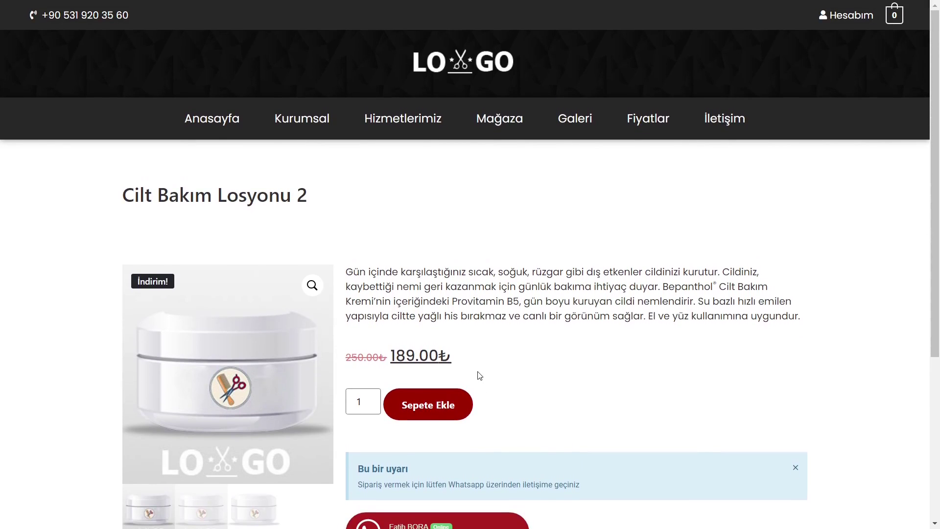
click(432, 406)
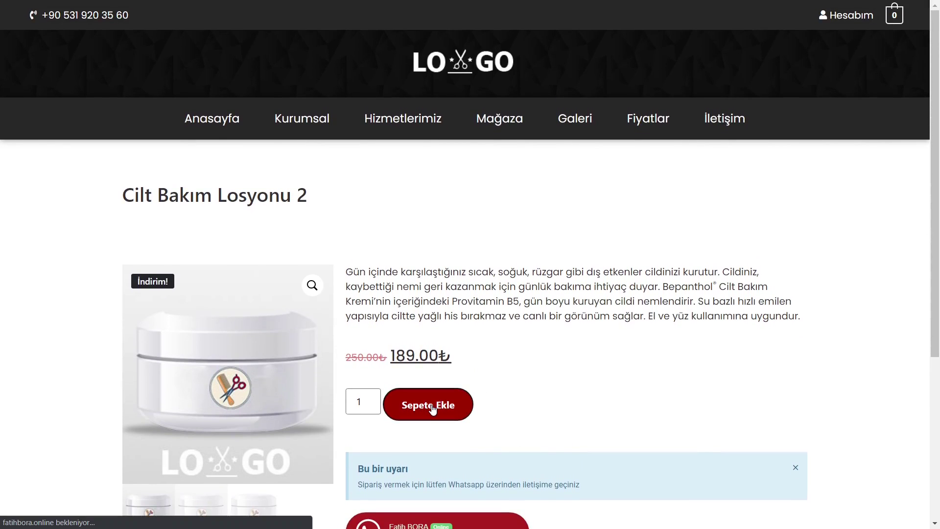
Open the shopping cart and review the one lotion priced at 189.00₺.
scroll(517, 395, down, 2)
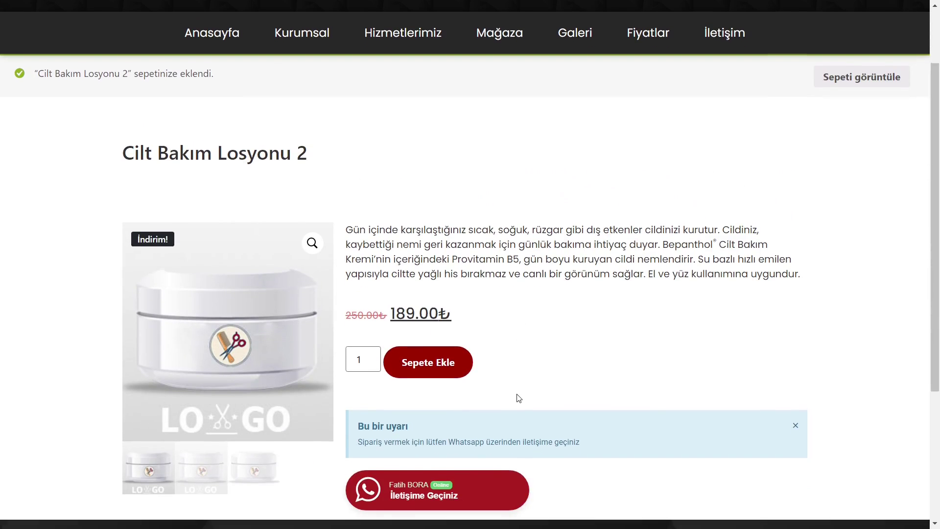
scroll(515, 393, up, 2)
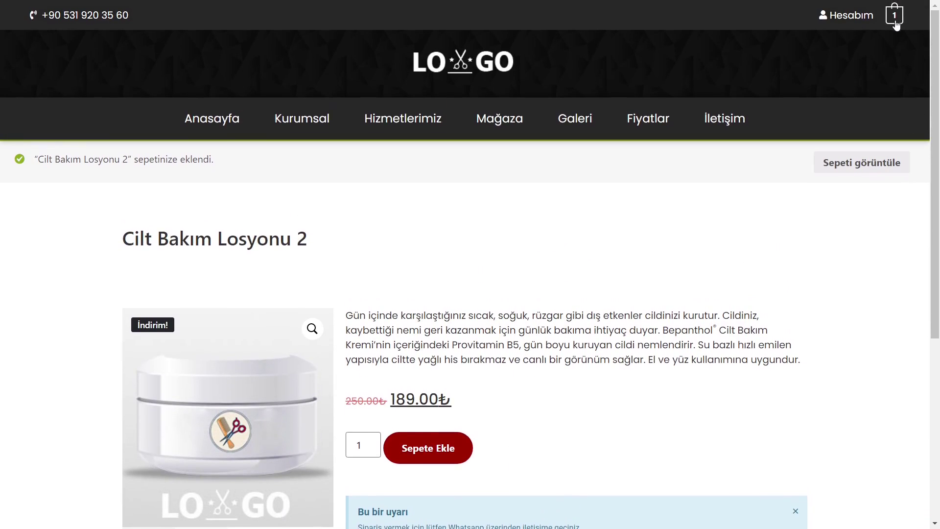
click(896, 25)
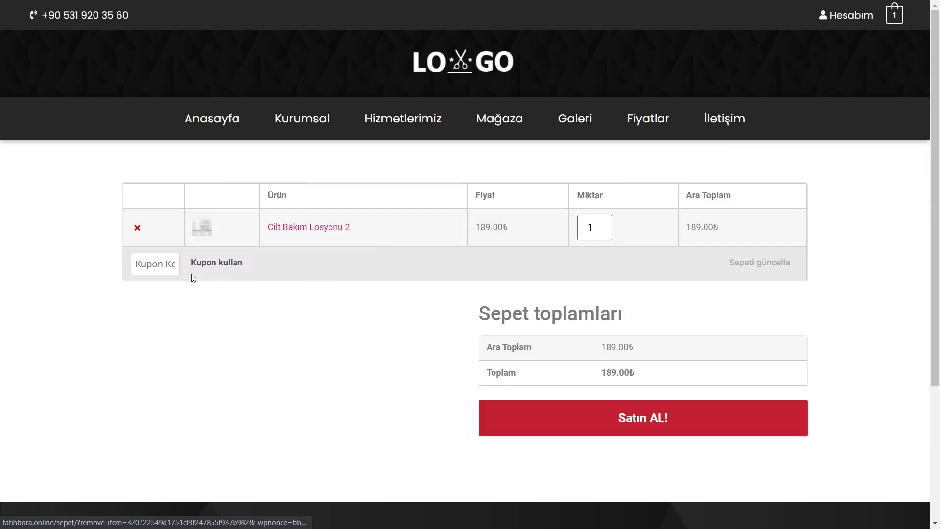
scroll(319, 296, down, 2)
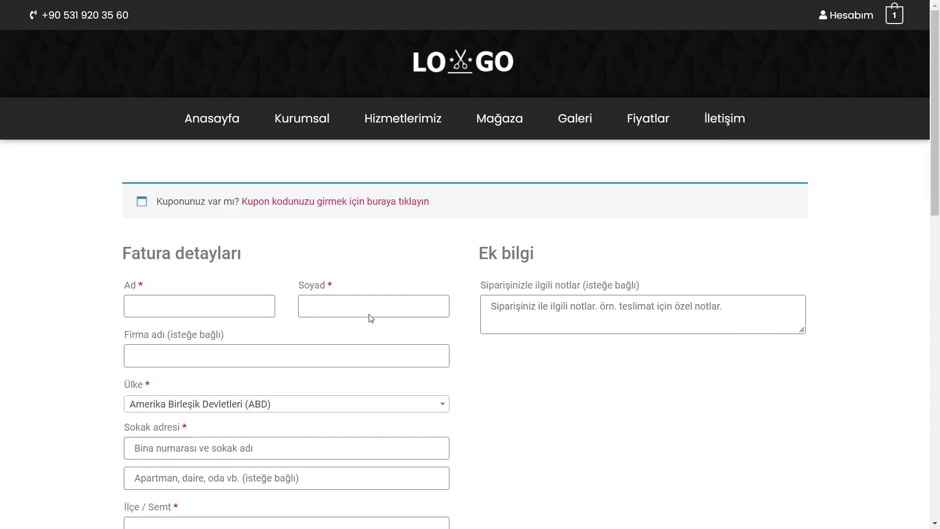
scroll(357, 294, down, 8)
scroll(431, 360, down, 5)
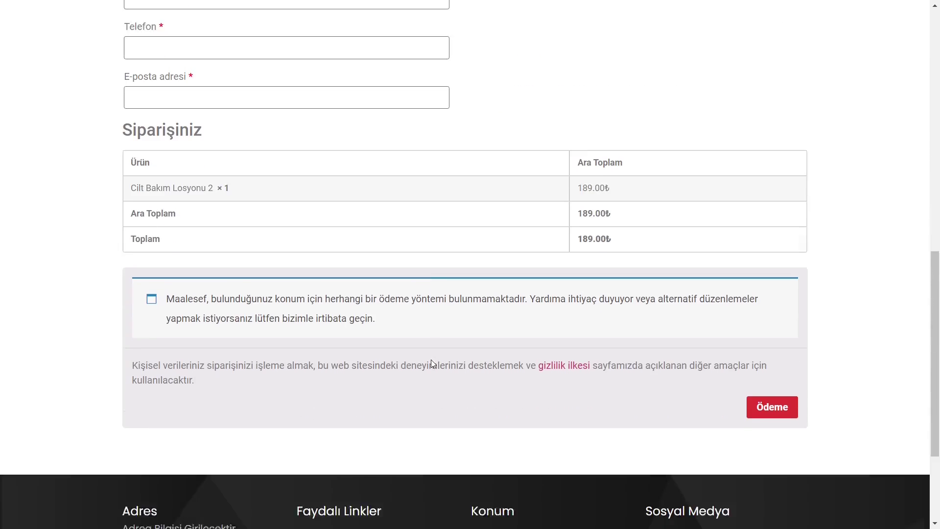
scroll(431, 359, up, 13)
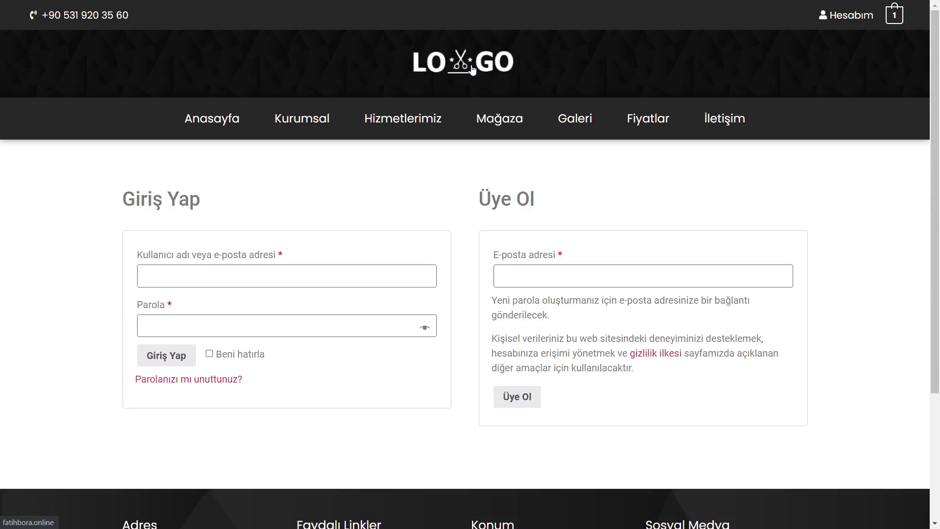
Return to the salon homepage and scroll down to the Hizmetlerimiz services section.
click(480, 81)
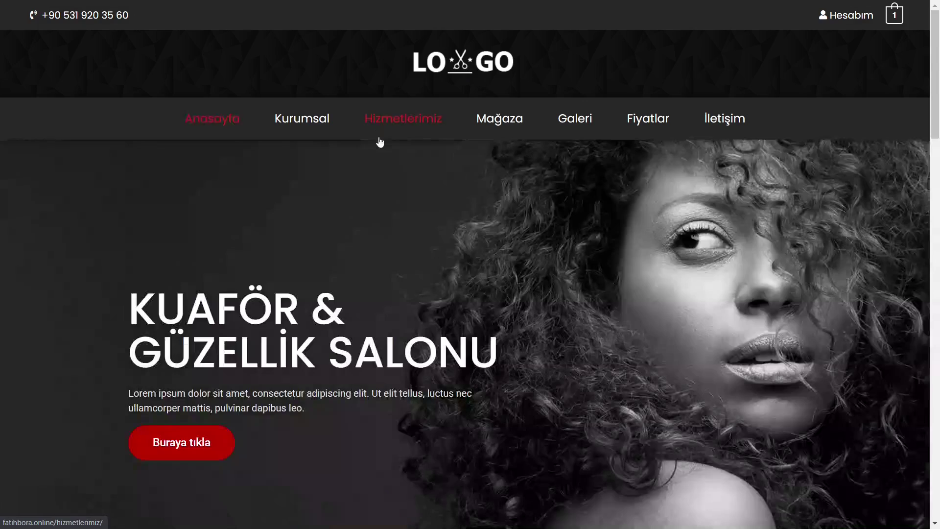
scroll(352, 235, down, 8)
scroll(353, 250, up, 8)
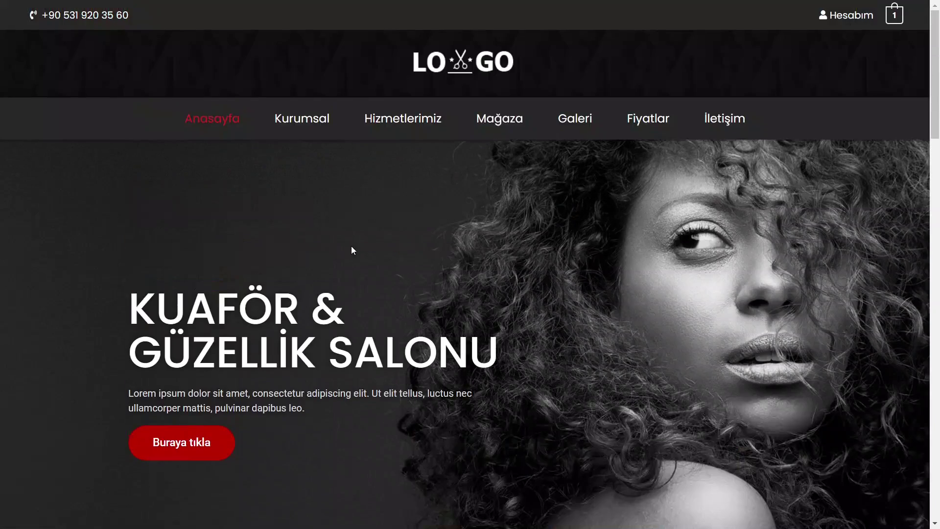
scroll(352, 246, down, 3)
scroll(601, 170, up, 3)
scroll(456, 207, down, 10)
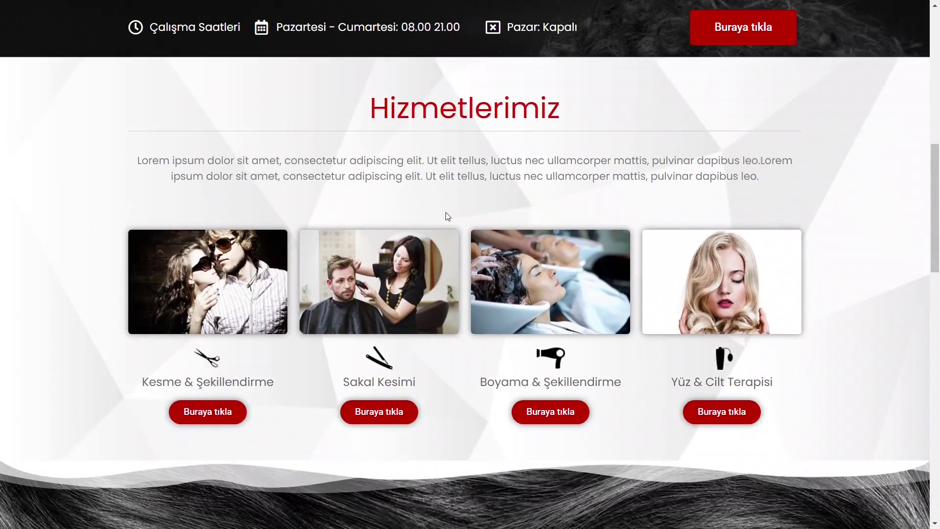
scroll(444, 216, down, 4)
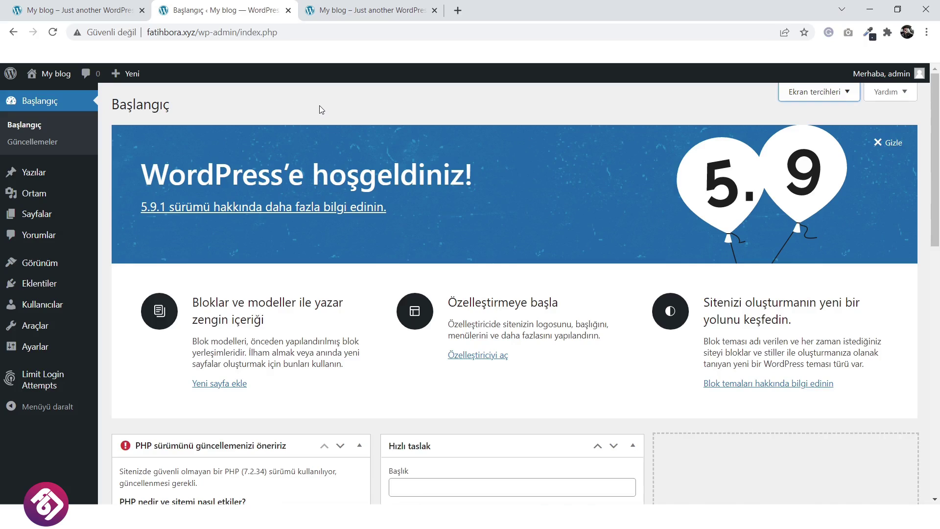
In Screen Options, untick PHP update, Site sağlığı, Bir bakışta, Etkinlik, Hızlı taslak, news and Hoşgeldiniz.
scroll(318, 113, down, 10)
scroll(316, 127, up, 8)
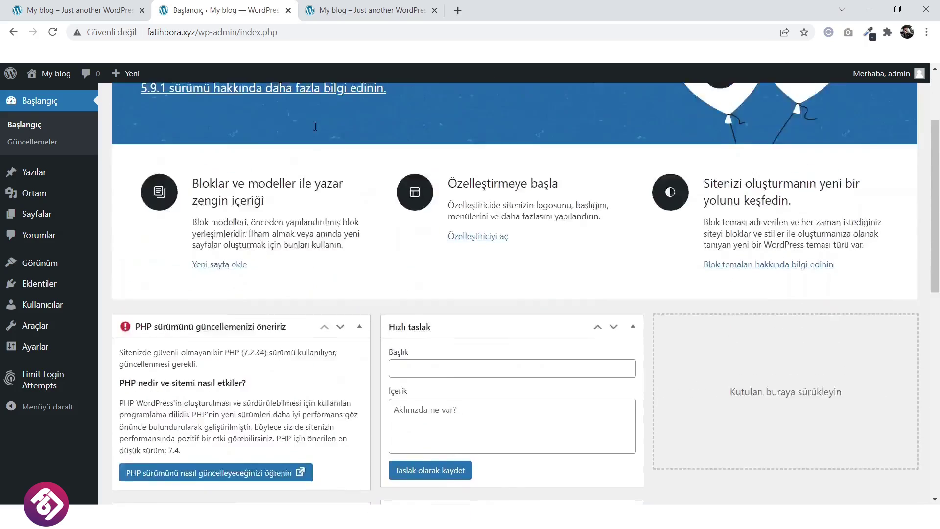
scroll(315, 127, up, 3)
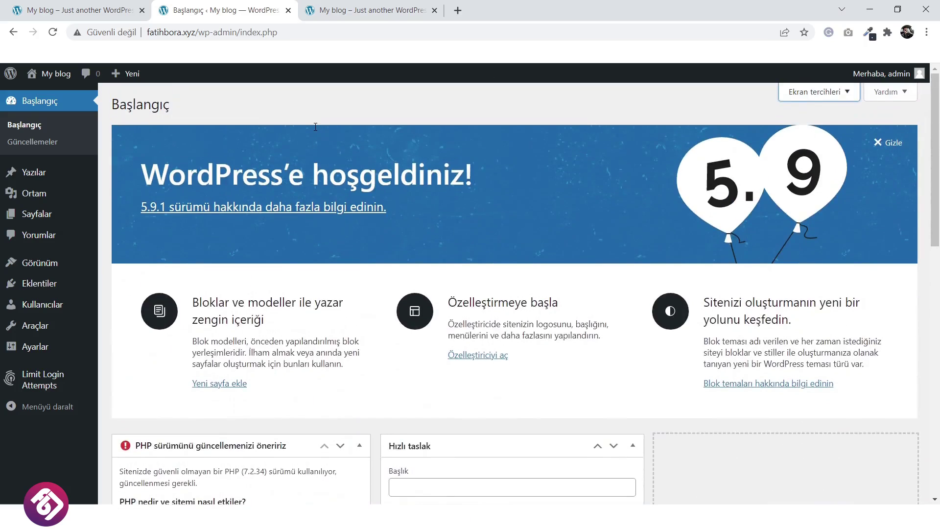
click(822, 93)
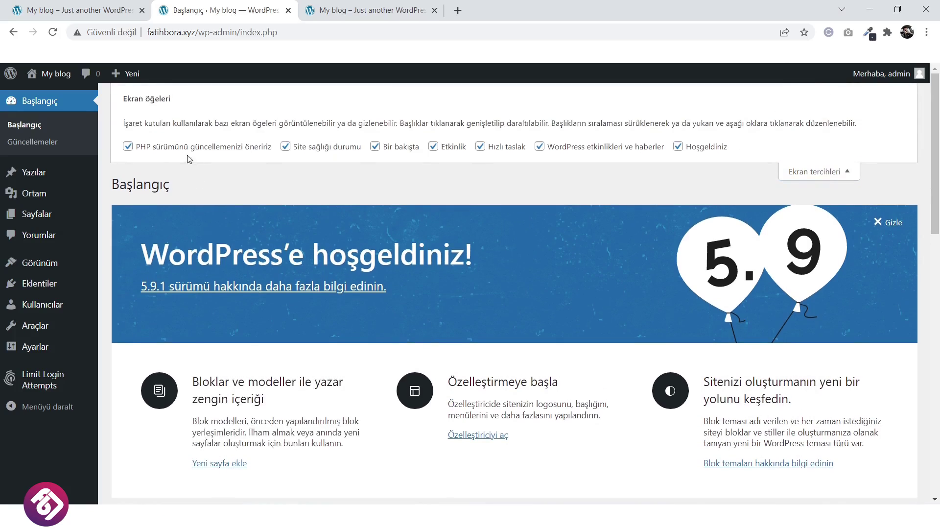
click(212, 147)
click(309, 148)
click(380, 148)
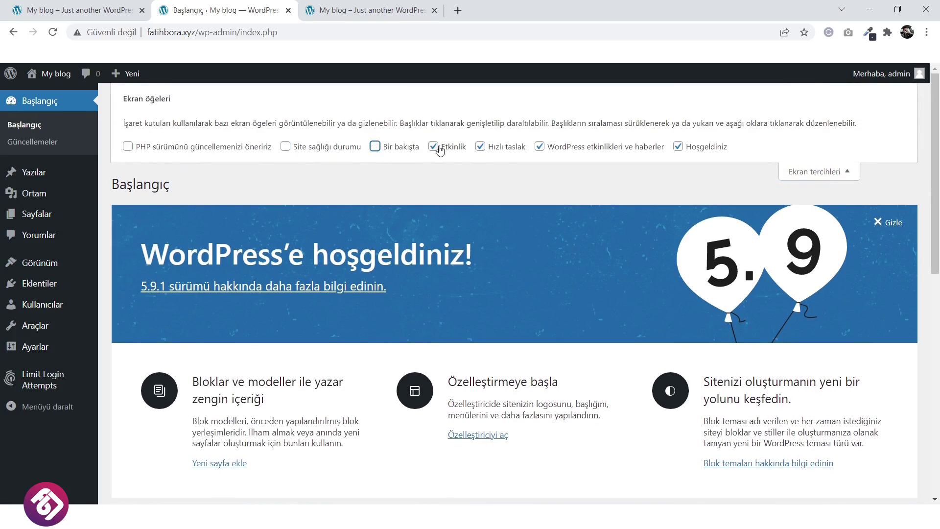
click(440, 150)
click(504, 147)
click(587, 147)
click(692, 149)
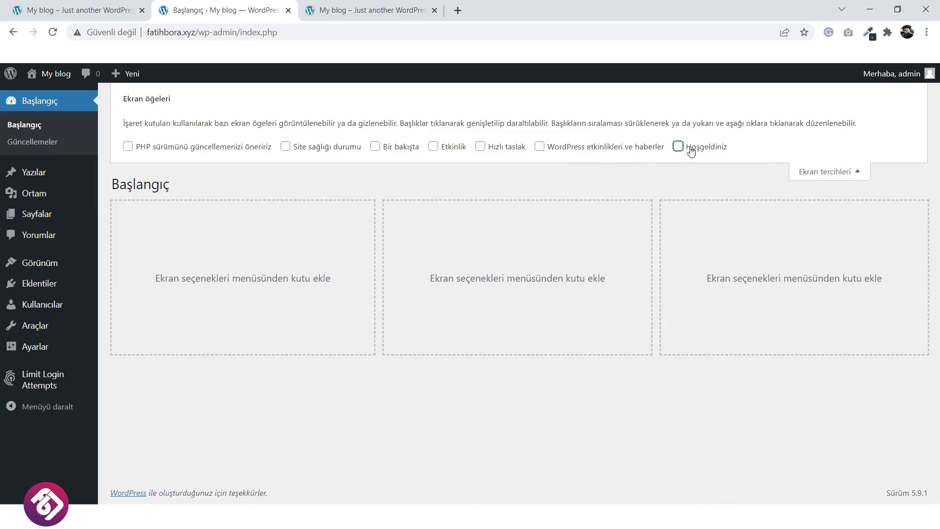
click(816, 171)
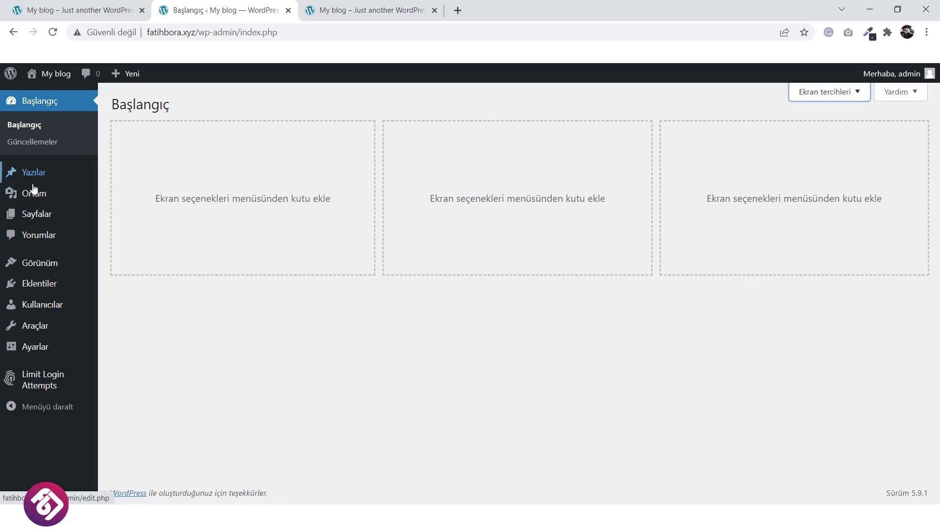
Search new themes for 'hello', then install and activate Hello Elementor.
mouse_move(96, 275)
click(129, 266)
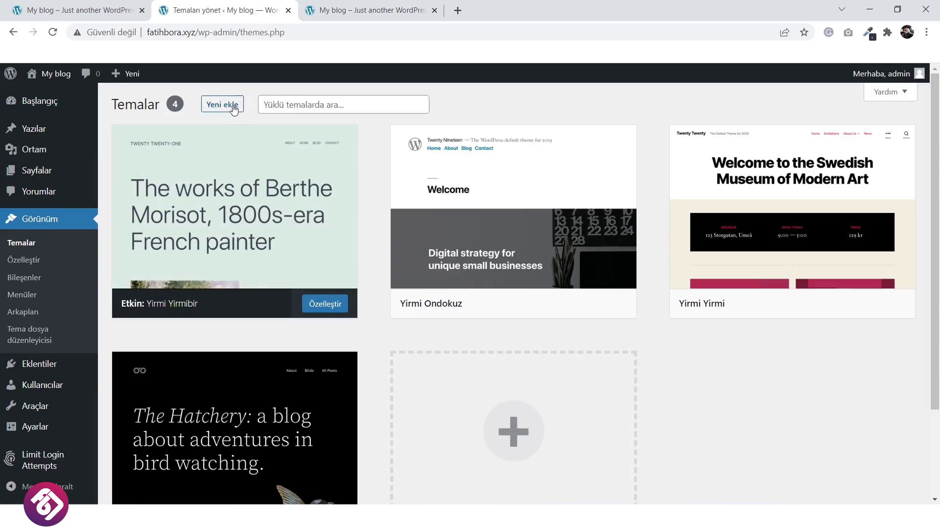
click(233, 109)
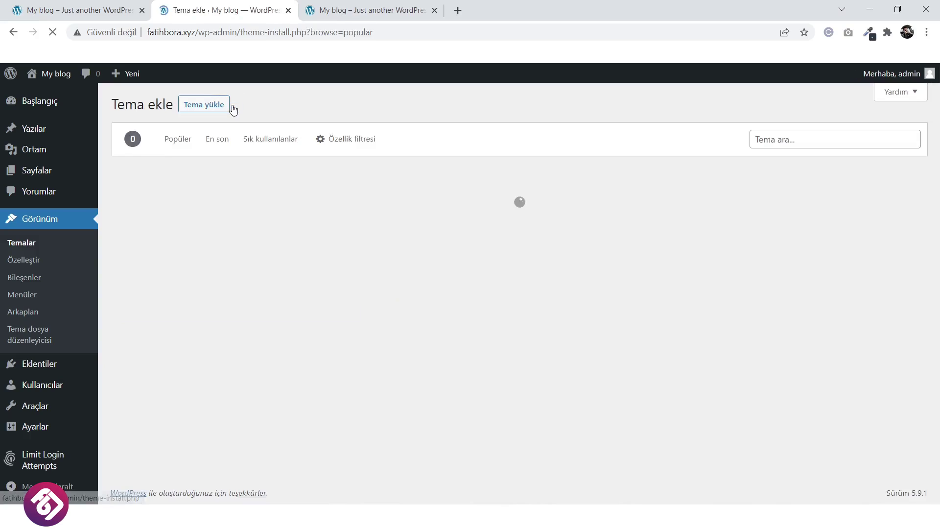
click(784, 139)
text(hello)
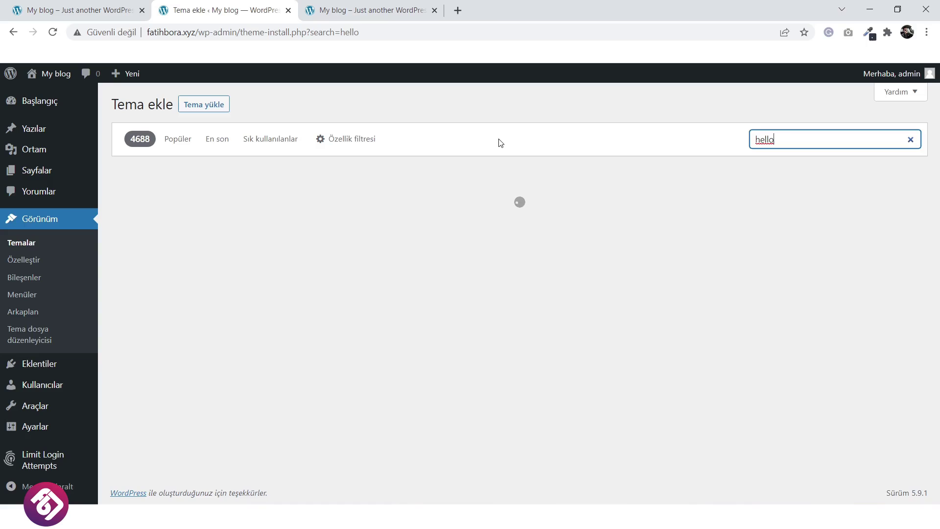
scroll(353, 257, down, 8)
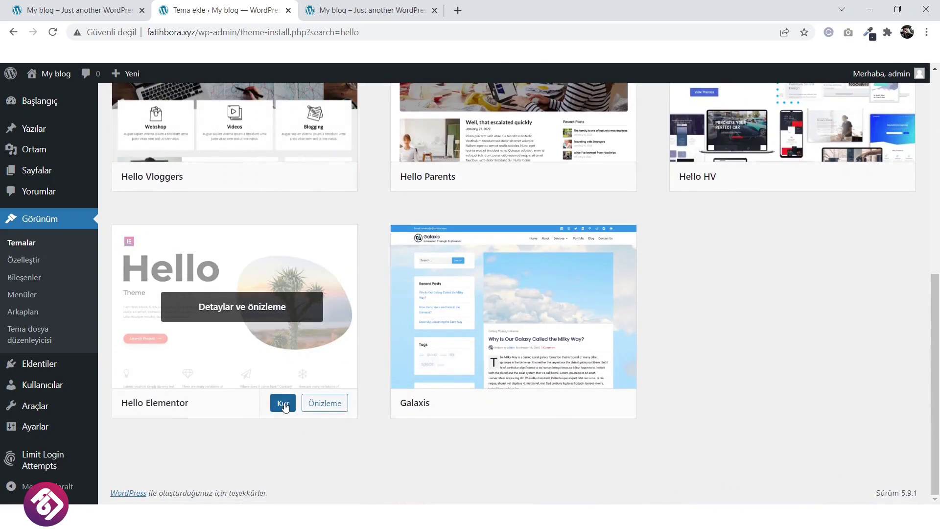
click(284, 403)
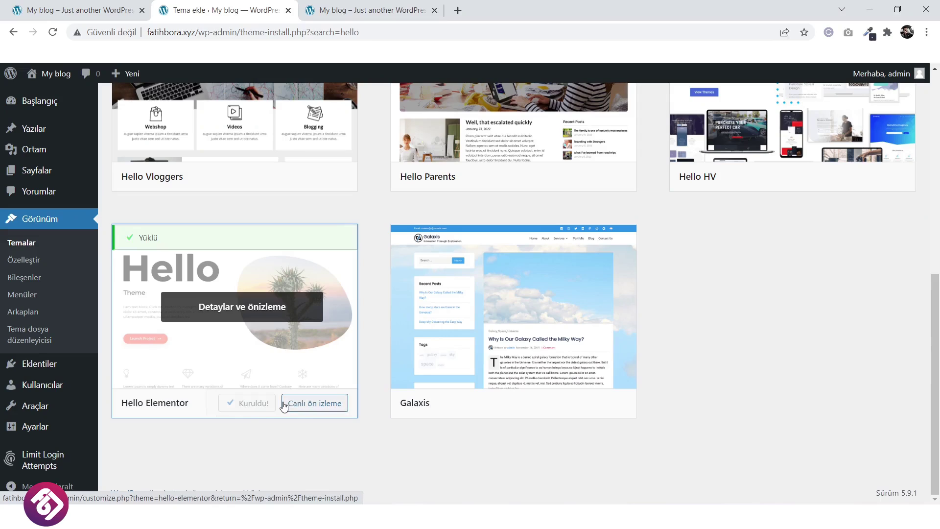
click(259, 405)
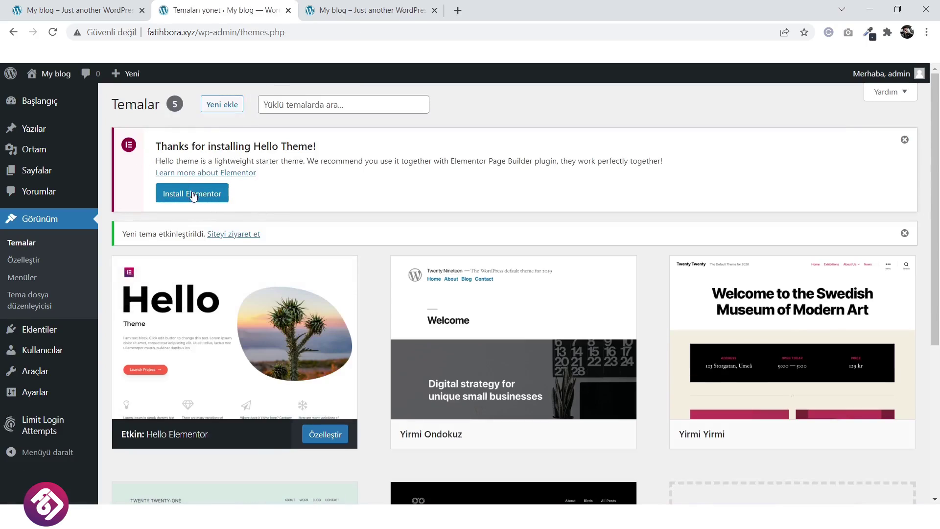
click(902, 140)
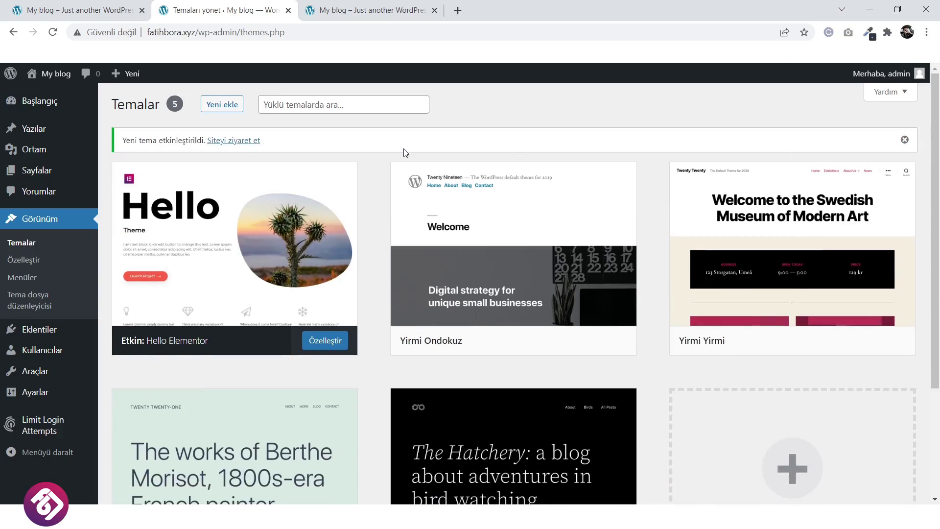
Reload the blog front page to preview the Hello Elementor theme.
click(368, 5)
click(53, 32)
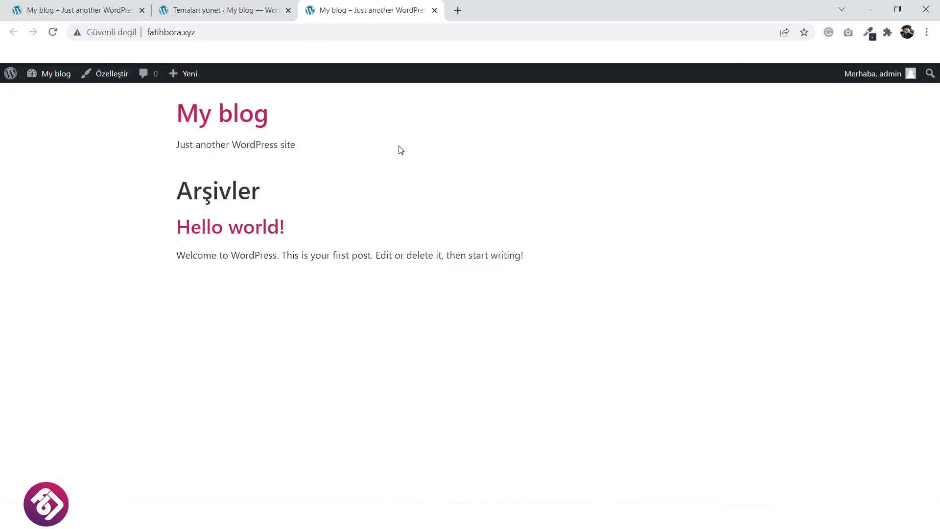
click(216, 5)
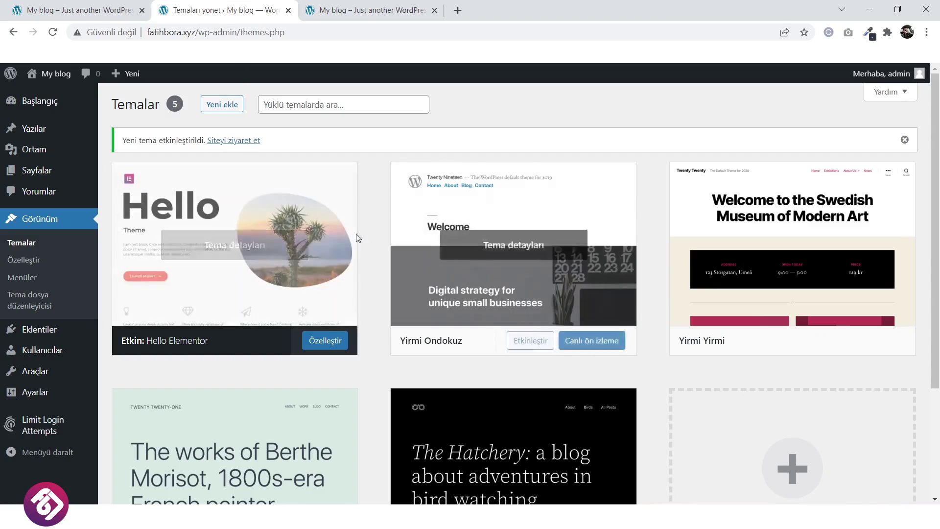
Delete the Yirmi Ondokuz and Yirmi Yirmi (Twenty Twenty) themes.
click(566, 198)
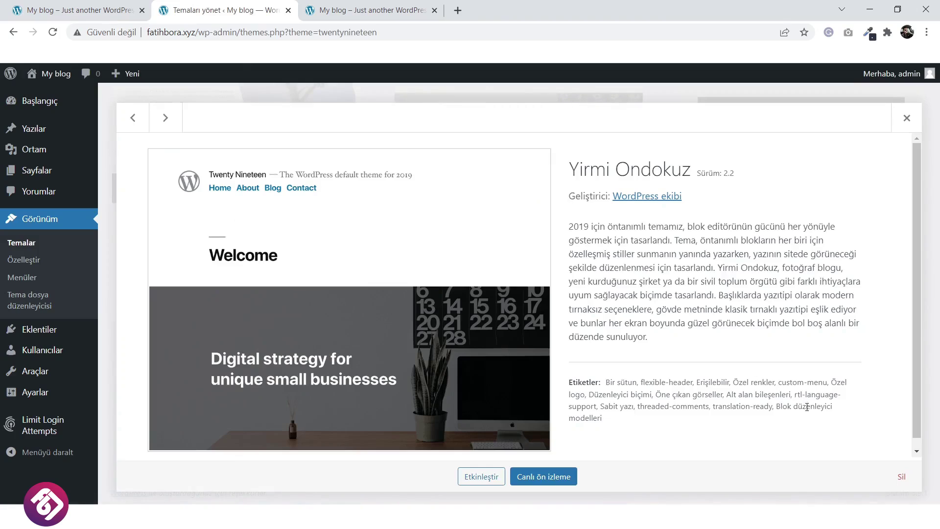
click(901, 477)
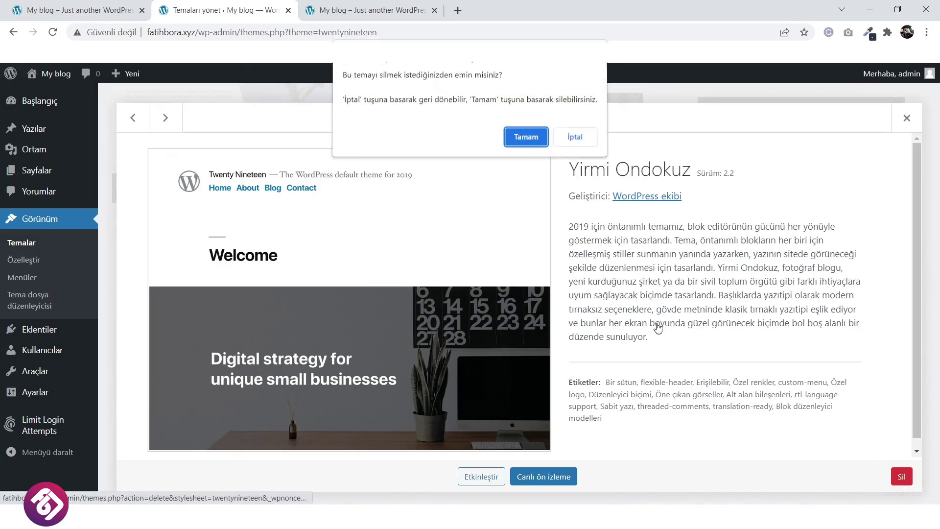
click(519, 142)
click(600, 151)
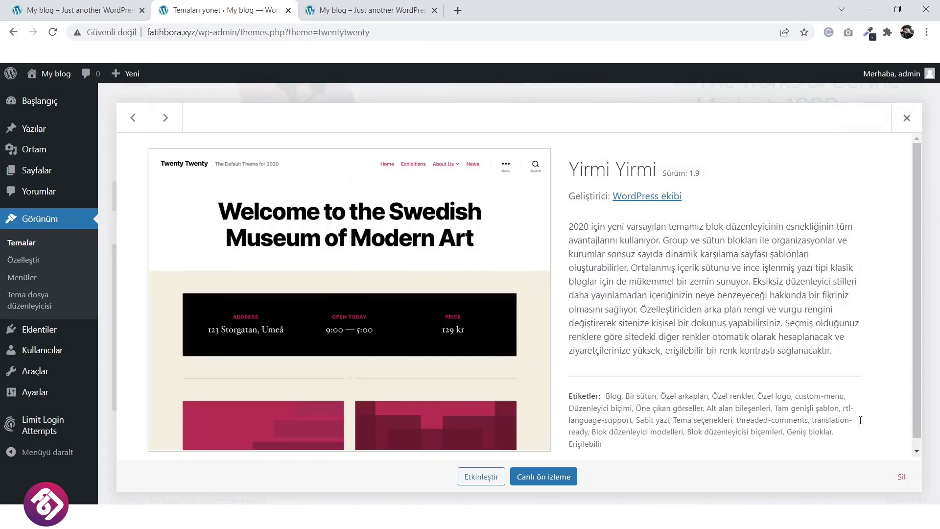
click(902, 477)
click(520, 141)
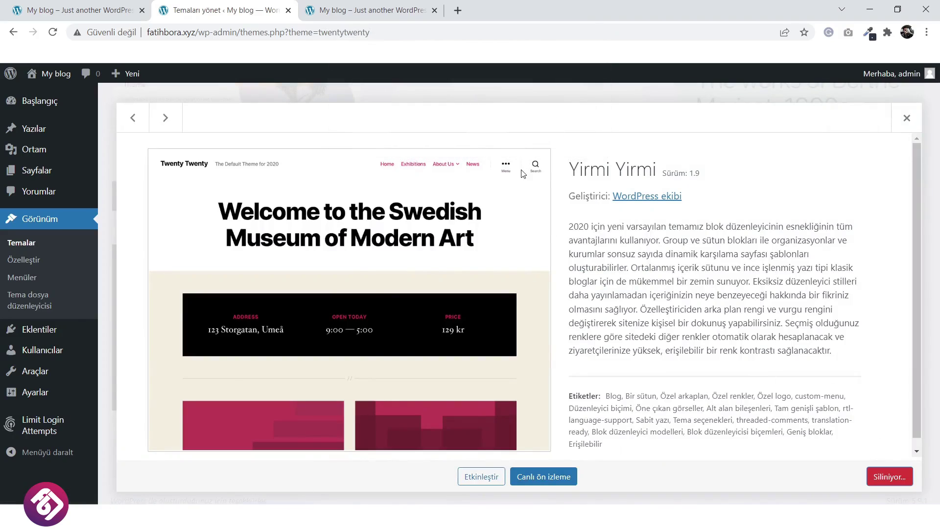
Delete the Twenty Twenty-One and Twenty Twenty-Two themes.
click(633, 147)
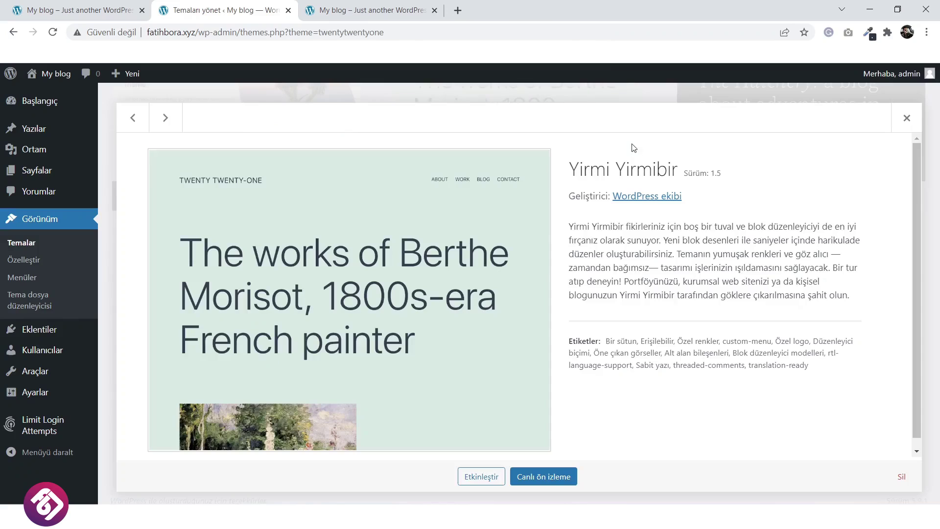
click(897, 478)
click(538, 143)
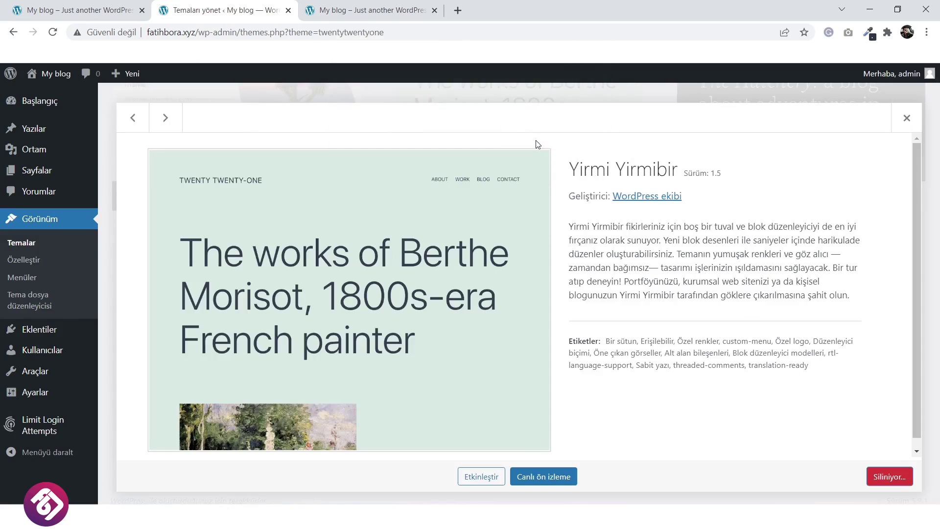
click(534, 245)
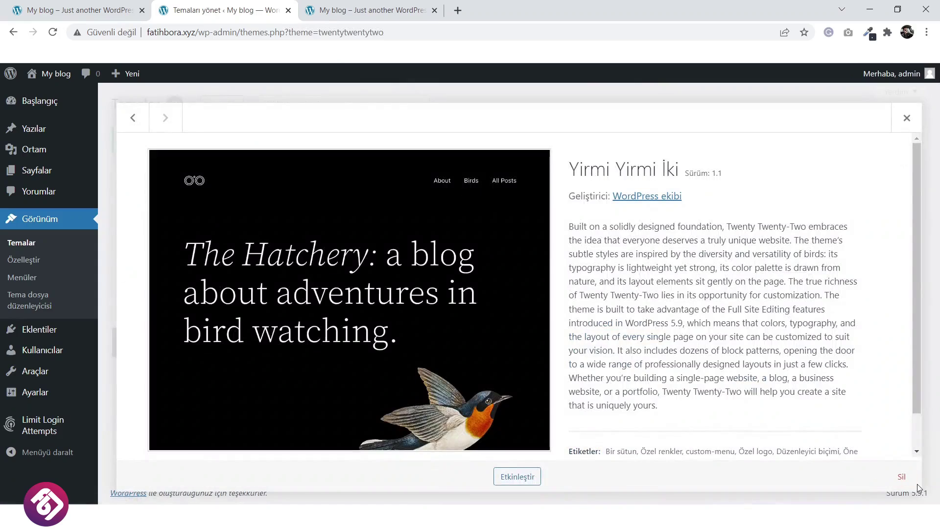
click(902, 477)
click(520, 140)
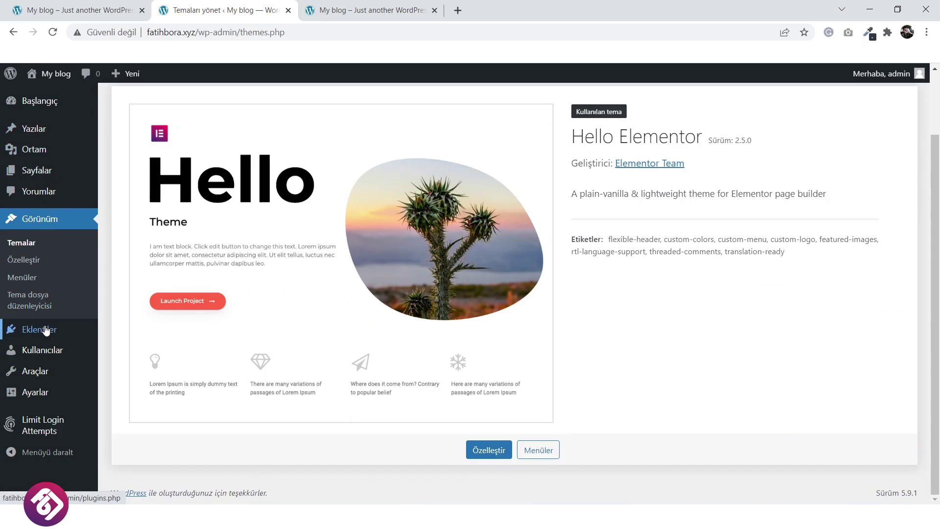
Delete the Akismet Anti-Spam and Hello Dolly plugins from the installed plugins list.
mouse_move(45, 330)
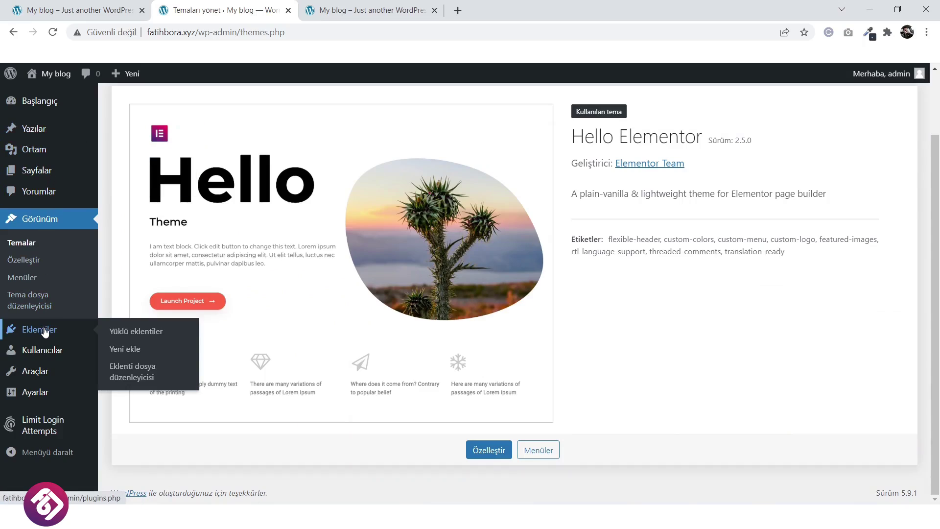
click(124, 340)
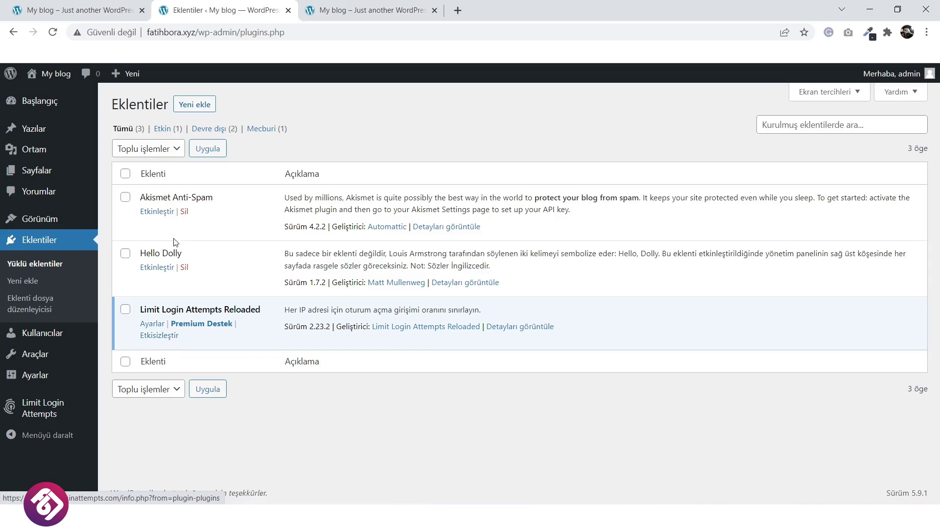
click(183, 214)
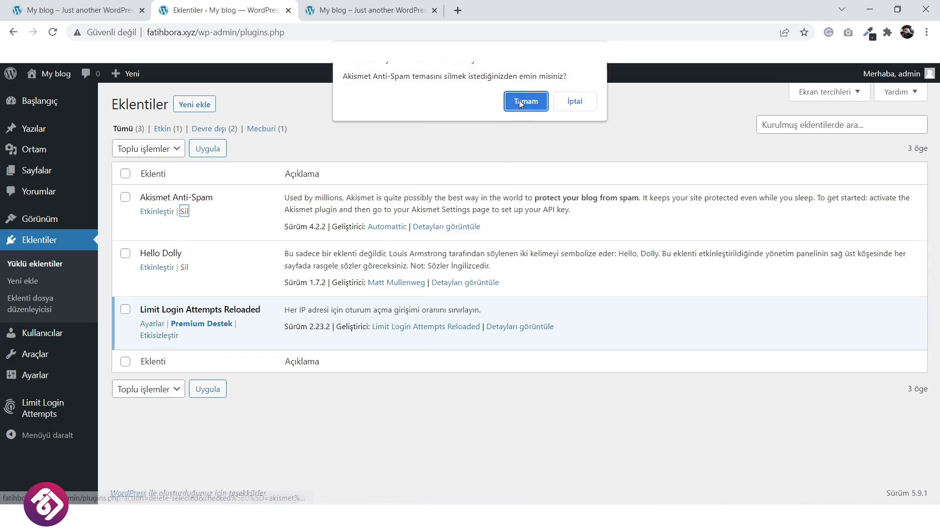
click(520, 153)
click(187, 236)
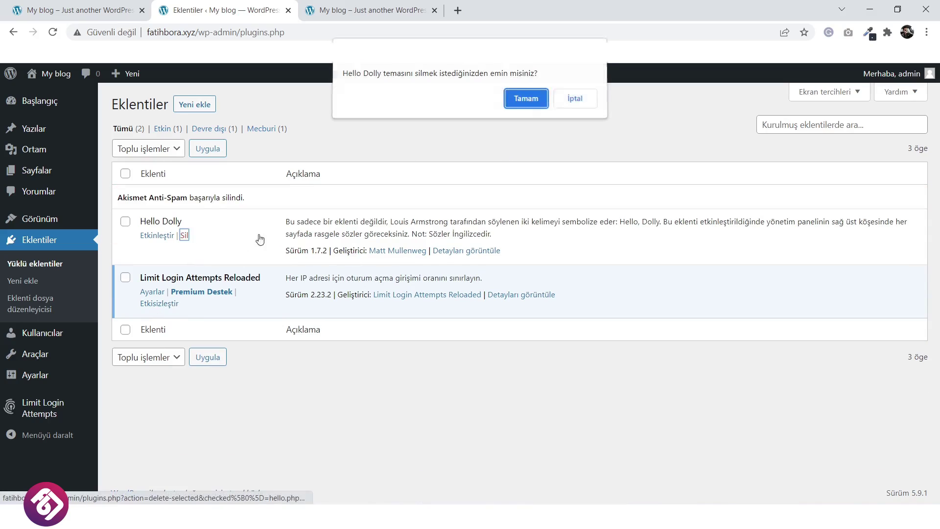
click(527, 100)
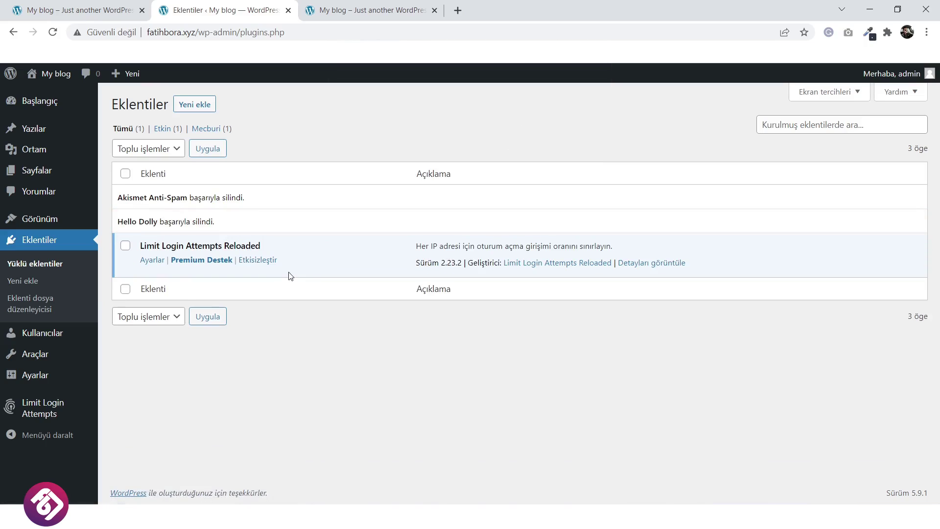
click(197, 104)
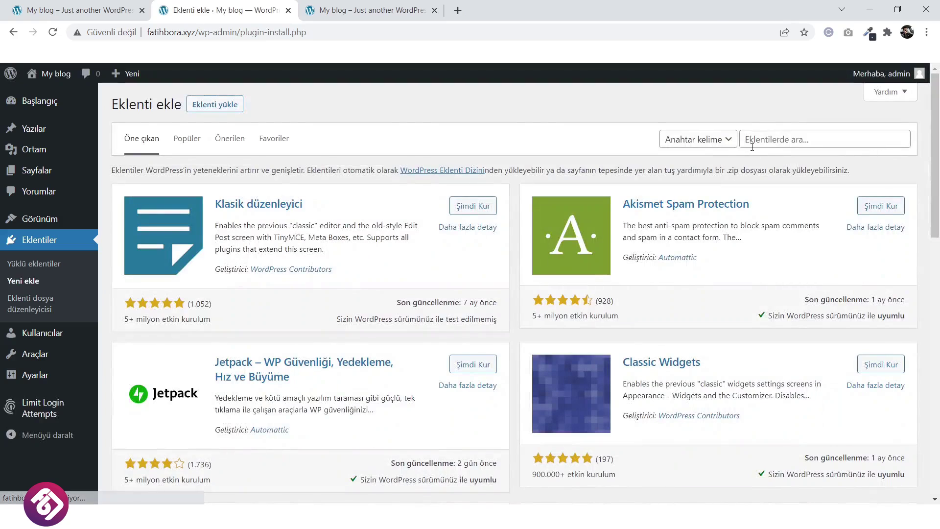
Search plugins for Elementor and install Elementor Website Builder and Elementor Header & Footer Builder.
click(757, 137)
text(elementor)
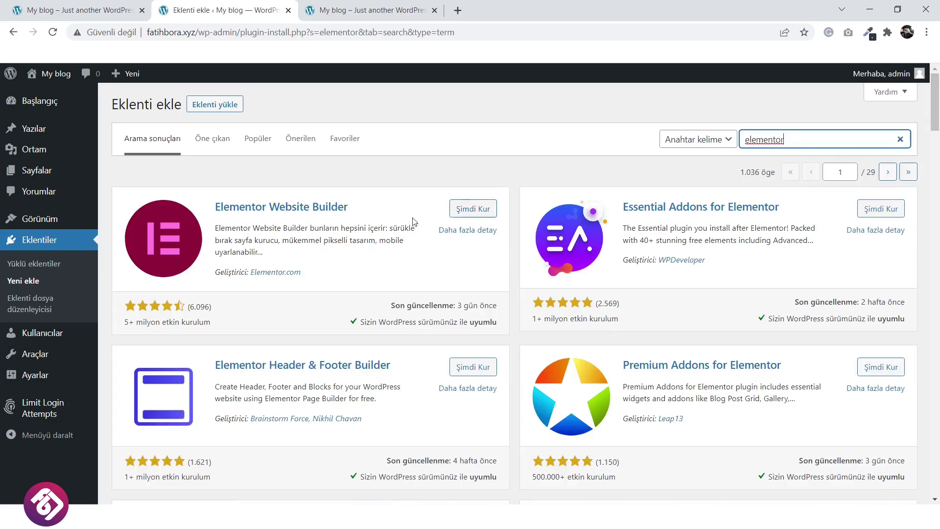
click(468, 212)
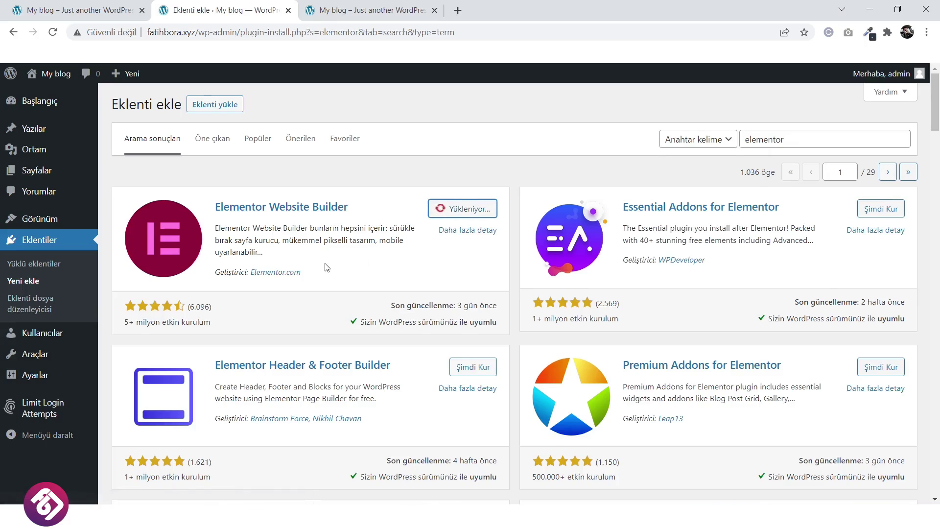
scroll(294, 277, down, 1)
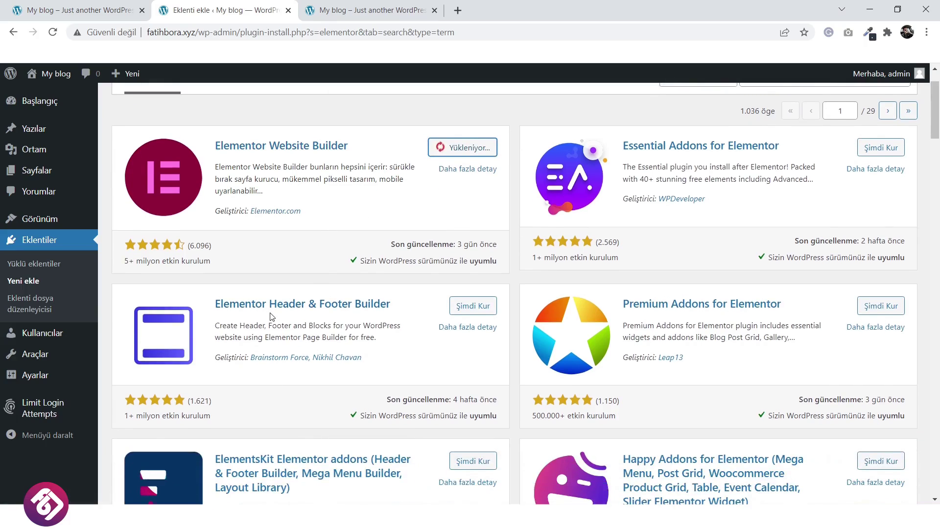
click(480, 306)
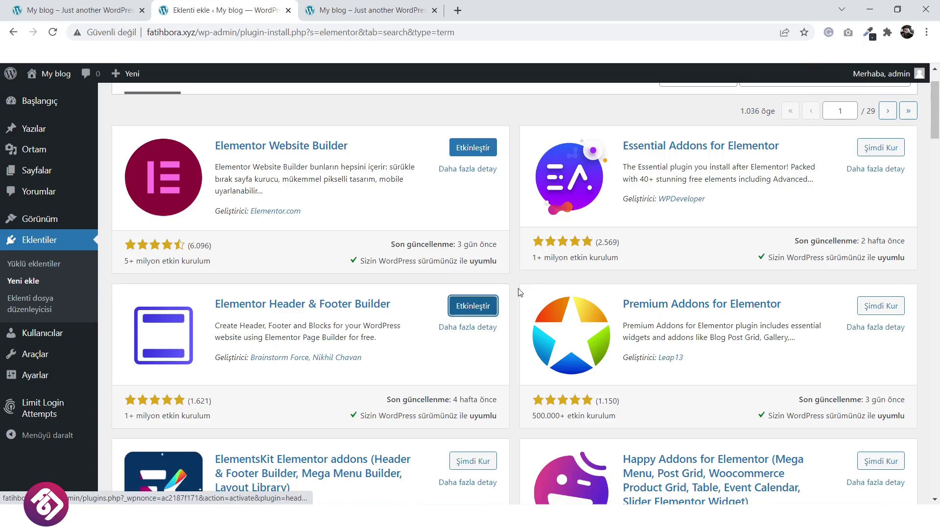
Search plugins for Contact Form and install Contact Form 7.
scroll(632, 237, up, 2)
double_click(809, 138)
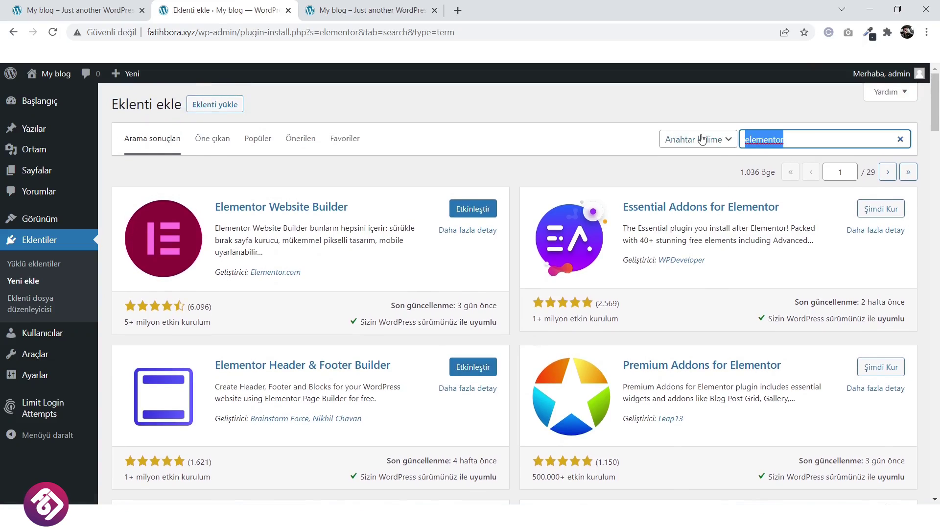
text(contact)
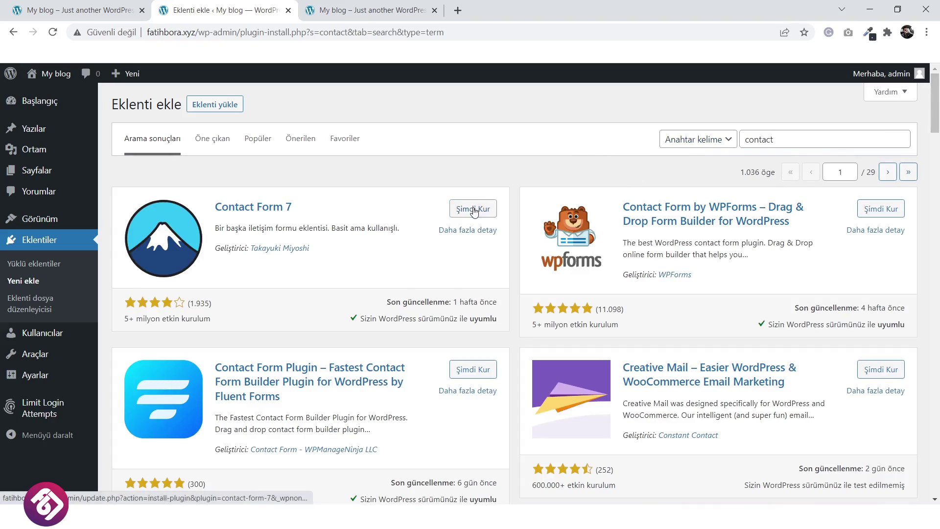
click(473, 210)
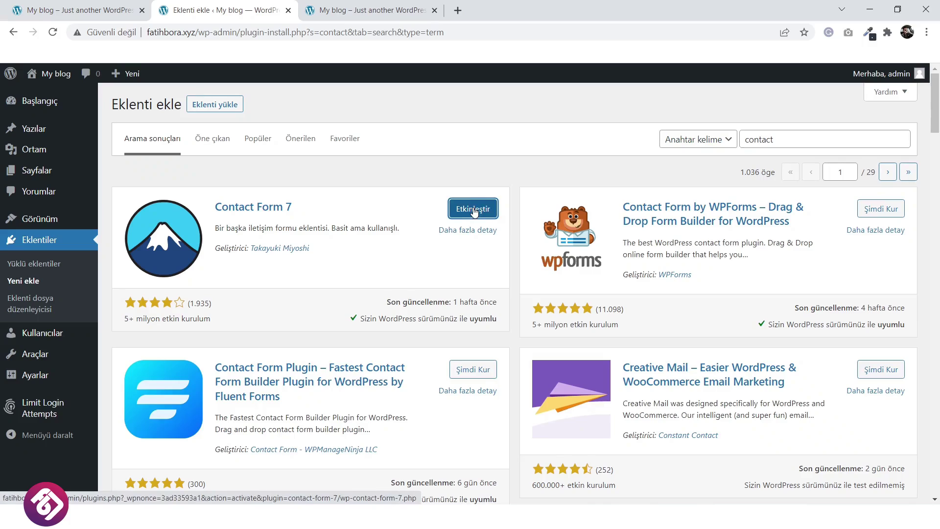
click(39, 239)
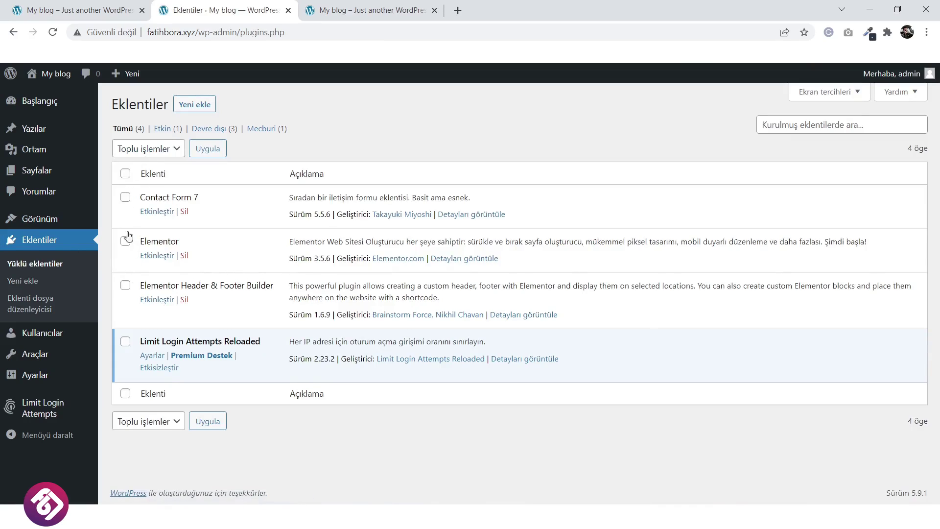
Bulk-activate Contact Form 7, Elementor and Elementor Header & Footer Builder with Etkinleştir.
click(125, 174)
click(125, 200)
click(126, 243)
click(127, 288)
click(167, 150)
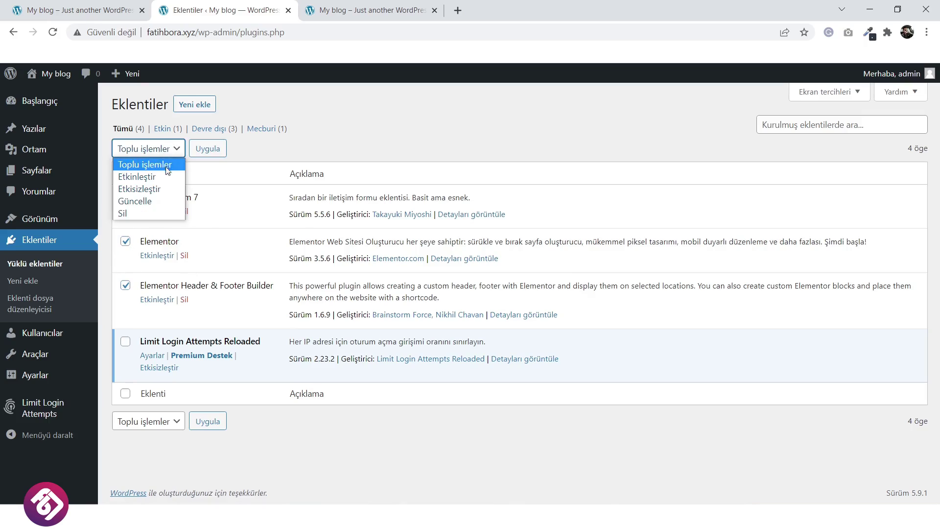
click(165, 175)
click(200, 150)
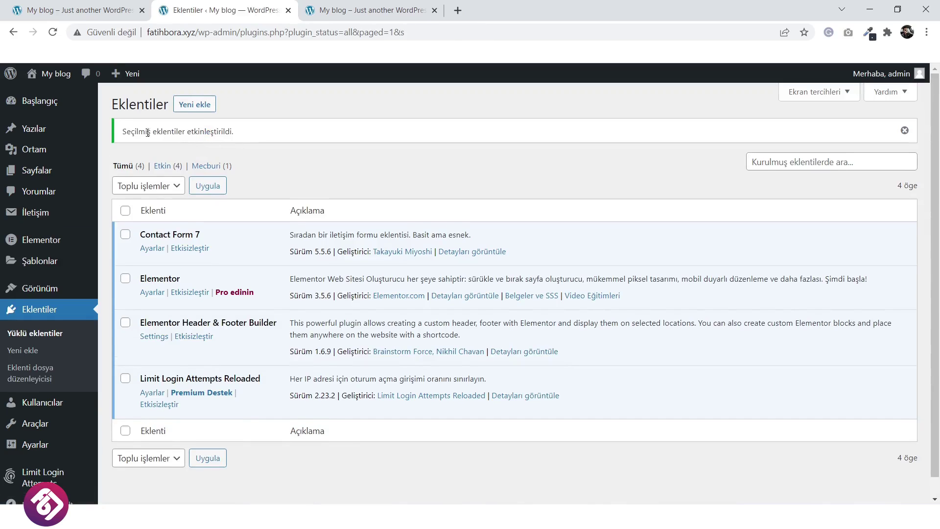
click(45, 104)
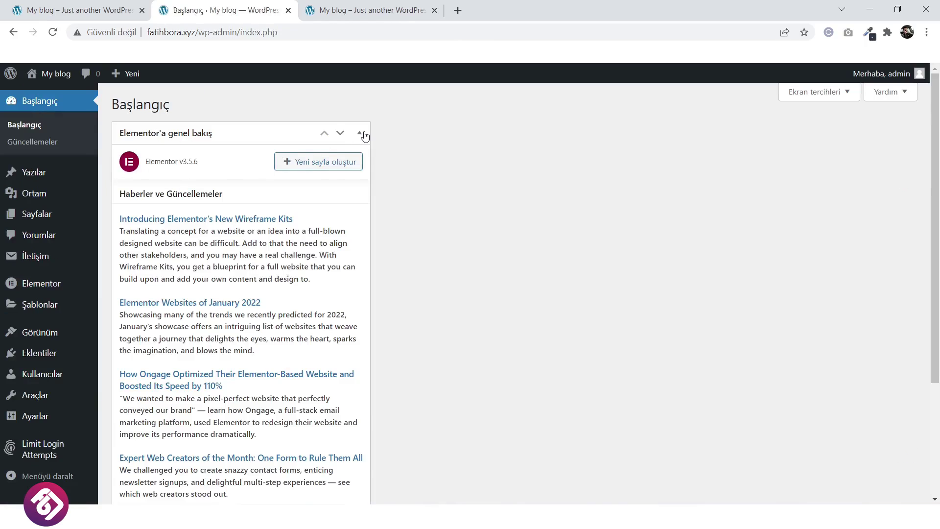
Hide the Elementor'a genel bakış widget from the dashboard via Screen Options.
click(362, 133)
click(832, 92)
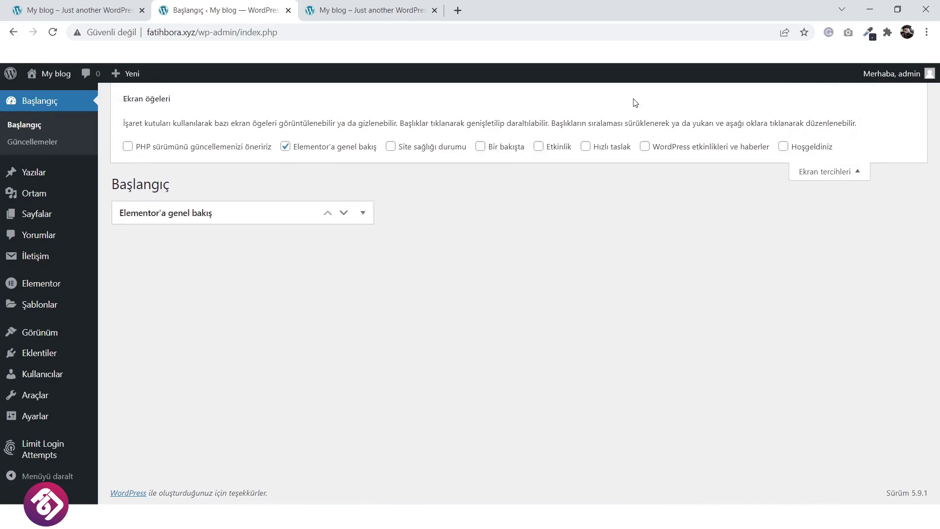
click(312, 148)
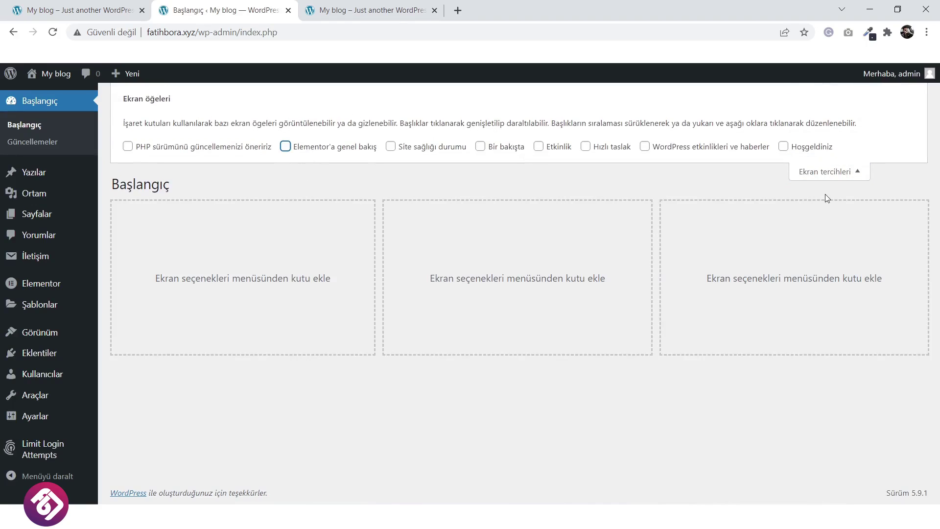
click(833, 173)
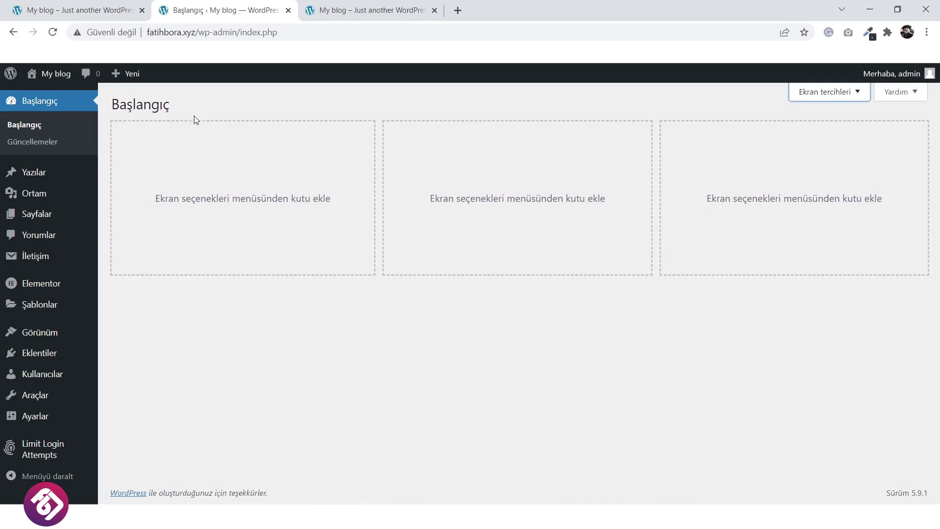
click(35, 108)
Refresh the blog front page to check it, then return to the admin.
click(368, 6)
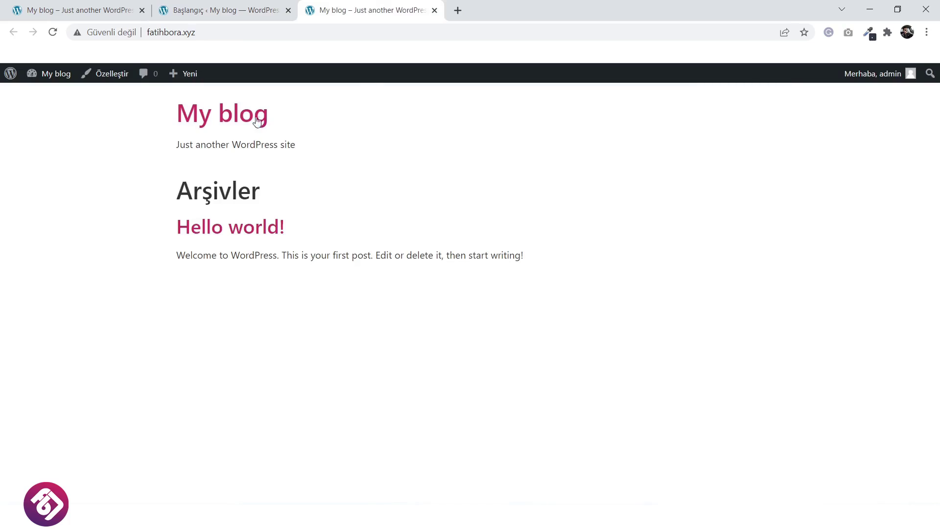
key(F5)
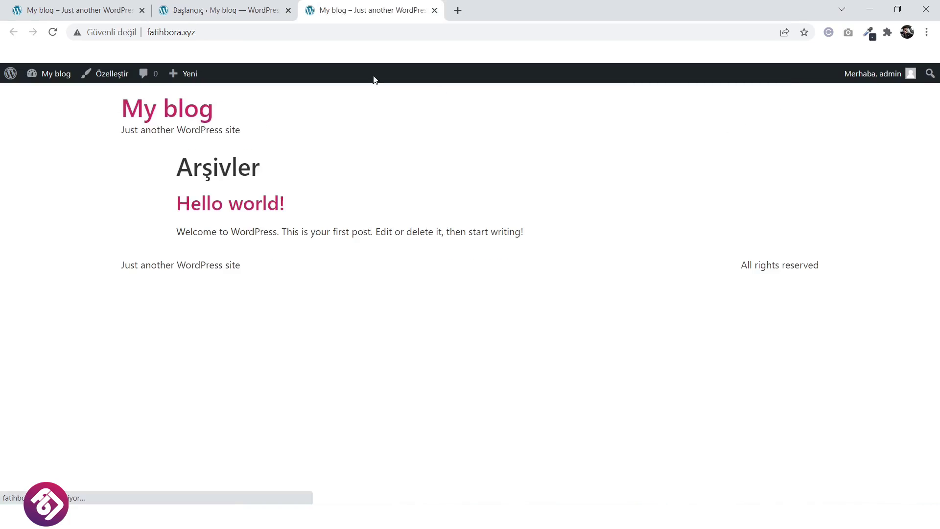
click(229, 10)
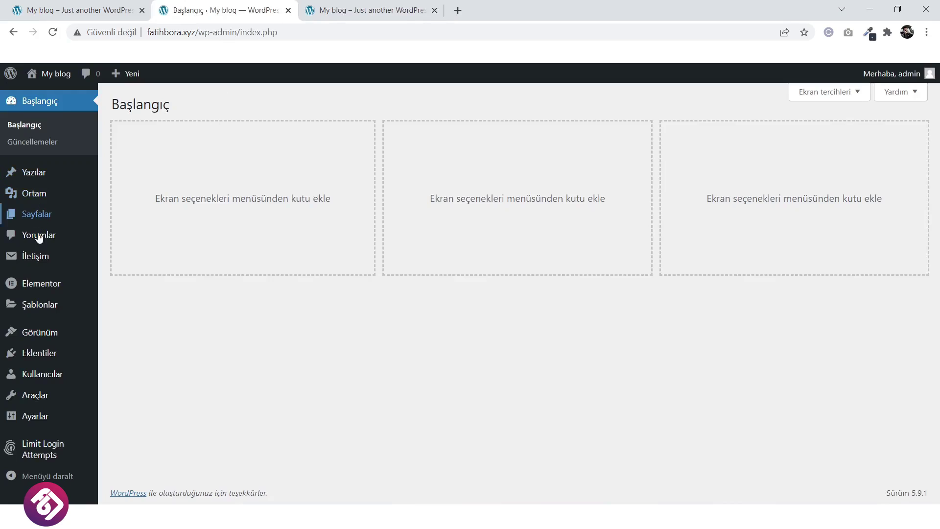
mouse_move(39, 333)
click(125, 369)
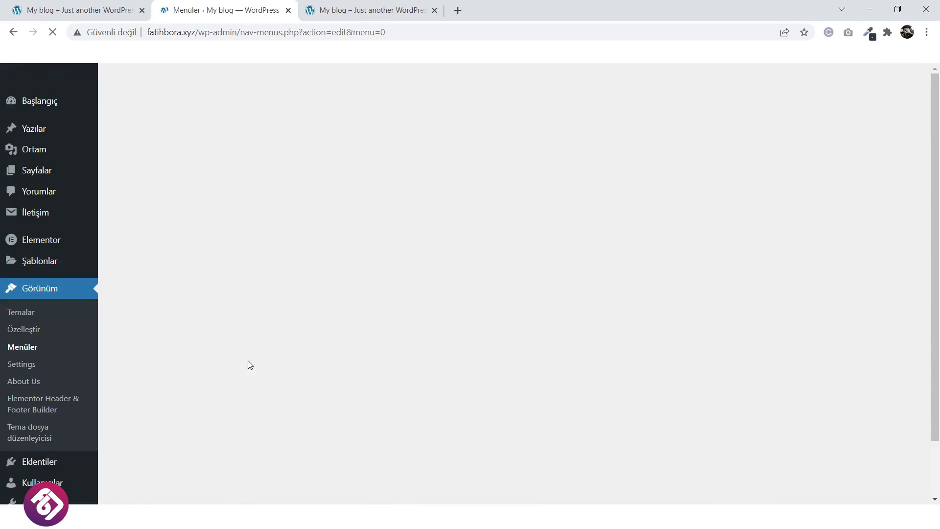
Create a menu named 'Main Menu' assigned to the Header location.
click(419, 246)
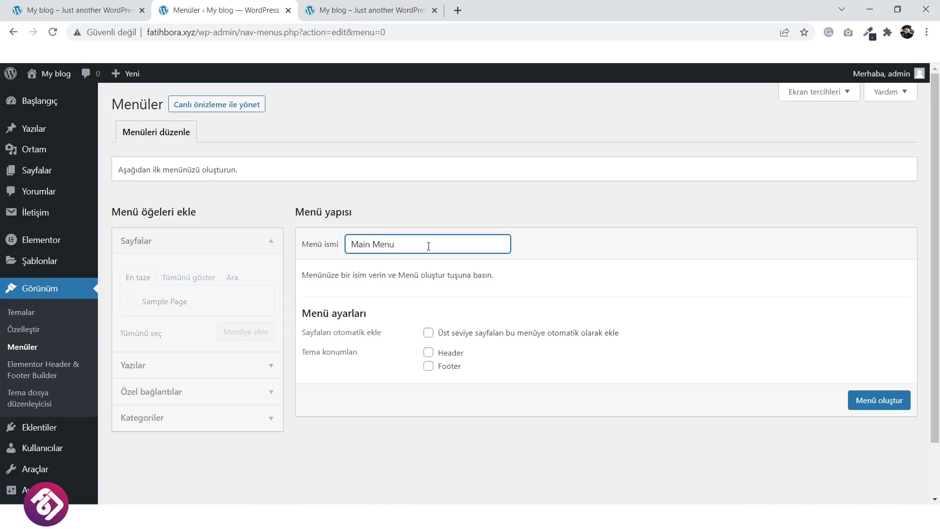
text(Main Menu)
click(429, 352)
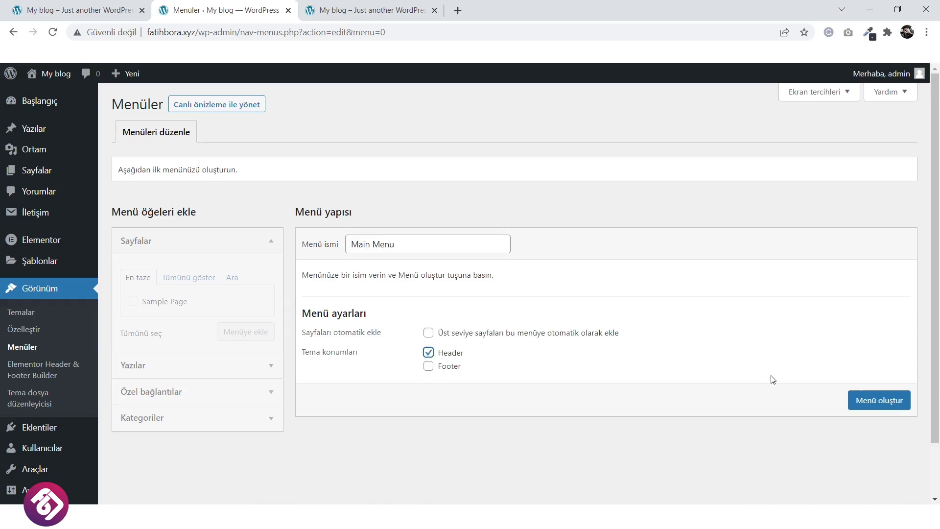
click(878, 400)
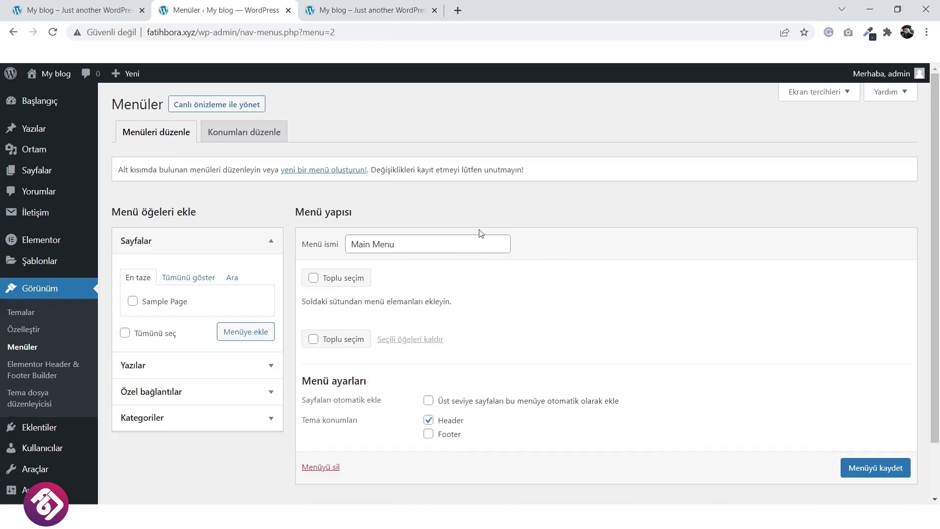
scroll(538, 281, down, 1)
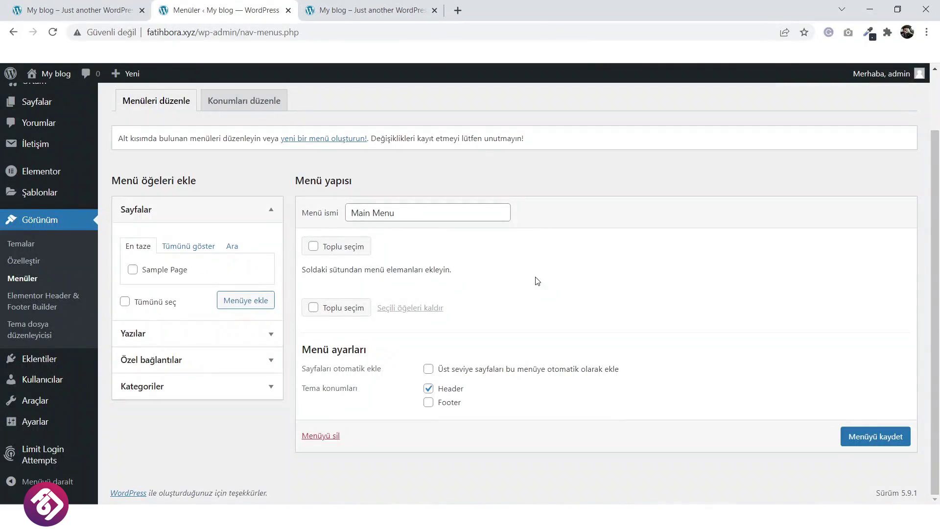
Add # custom links Anasayfa, Kurumsal and Hizmetlerimiz to Main Menu.
click(227, 361)
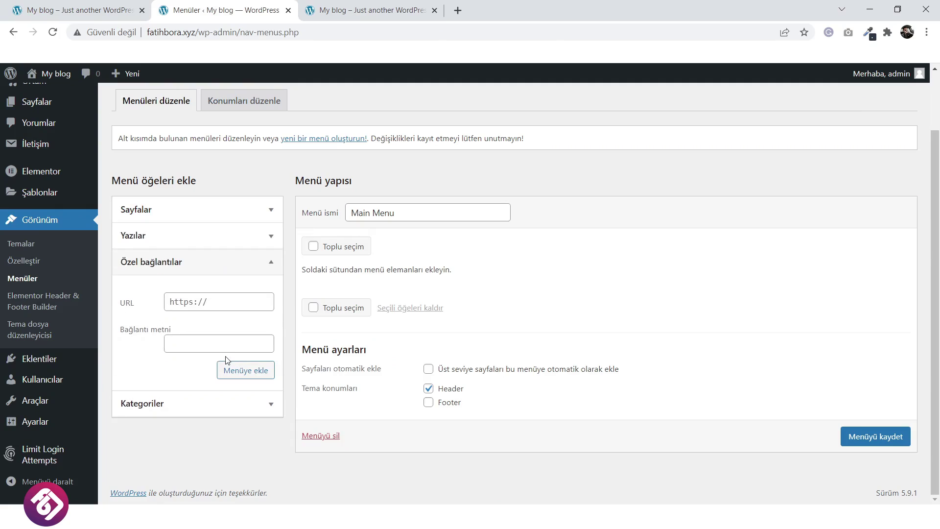
click(200, 307)
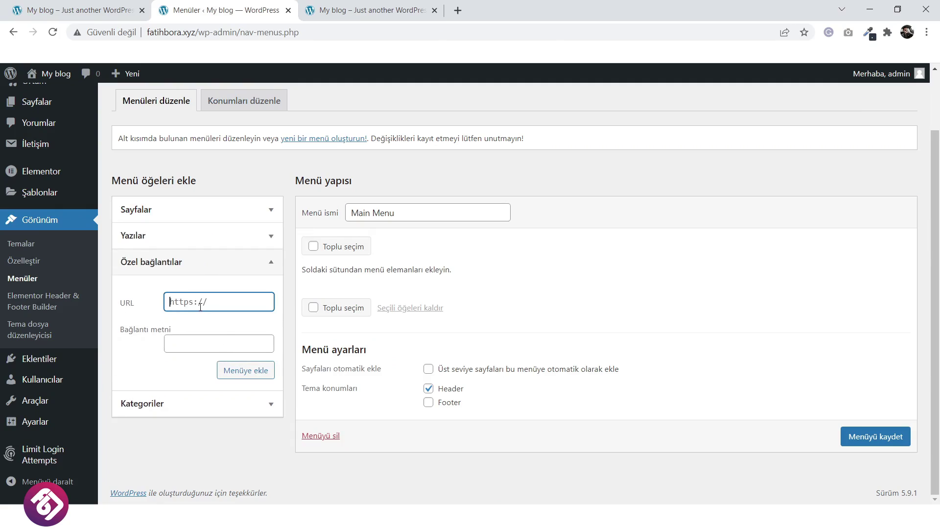
text(#)
click(228, 345)
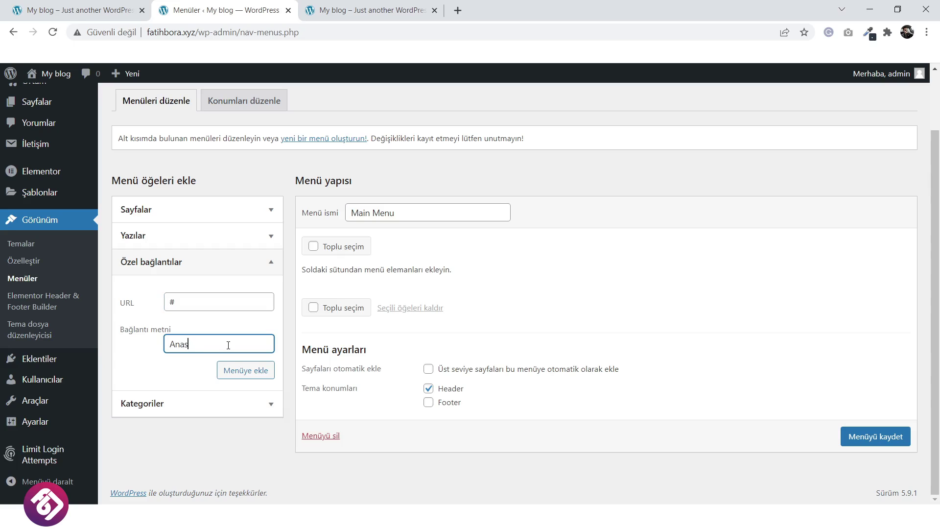
click(256, 367)
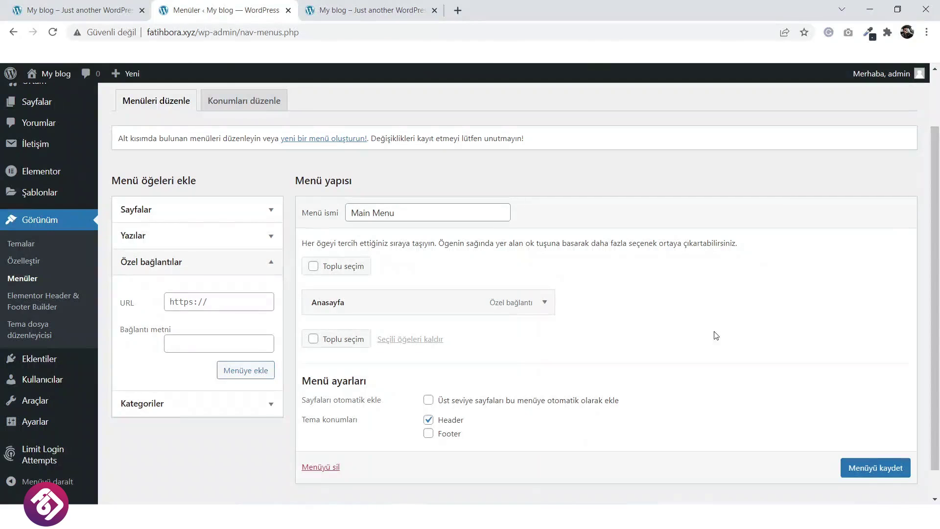
click(207, 301)
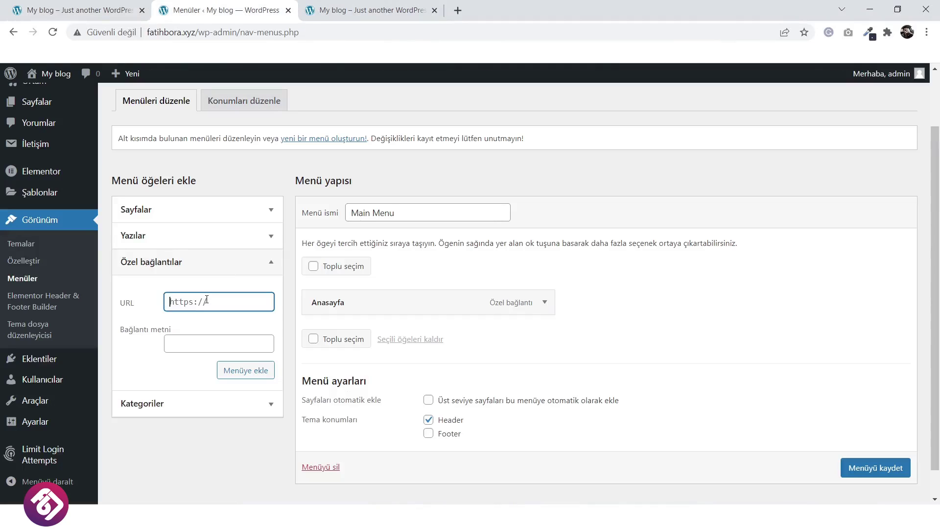
text(#)
key(Tab)
text(Kurumsal)
click(246, 371)
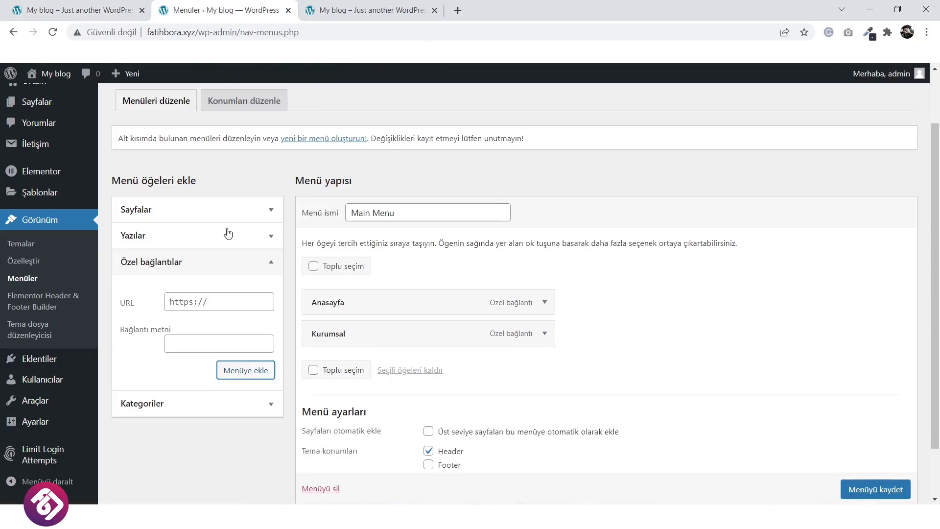
click(212, 301)
text(#)
key(Tab)
text(Hizmetlerimiz)
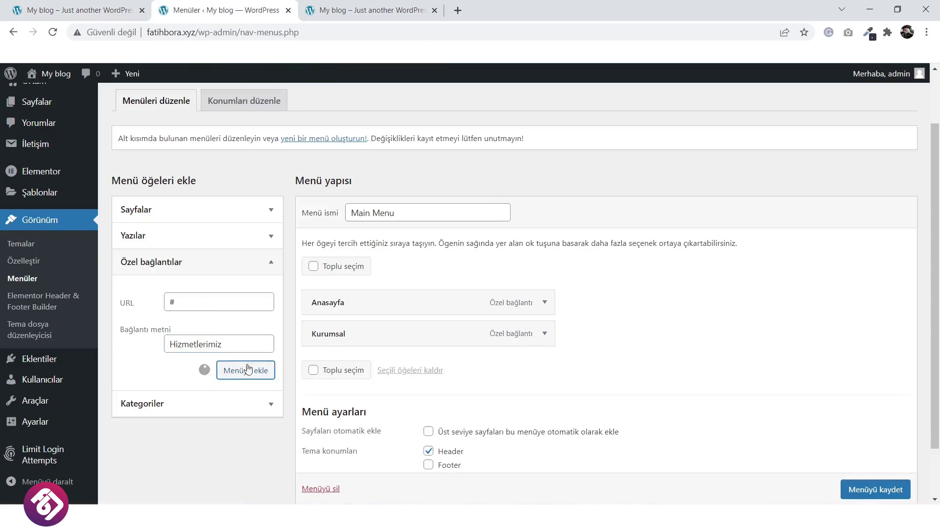
click(248, 370)
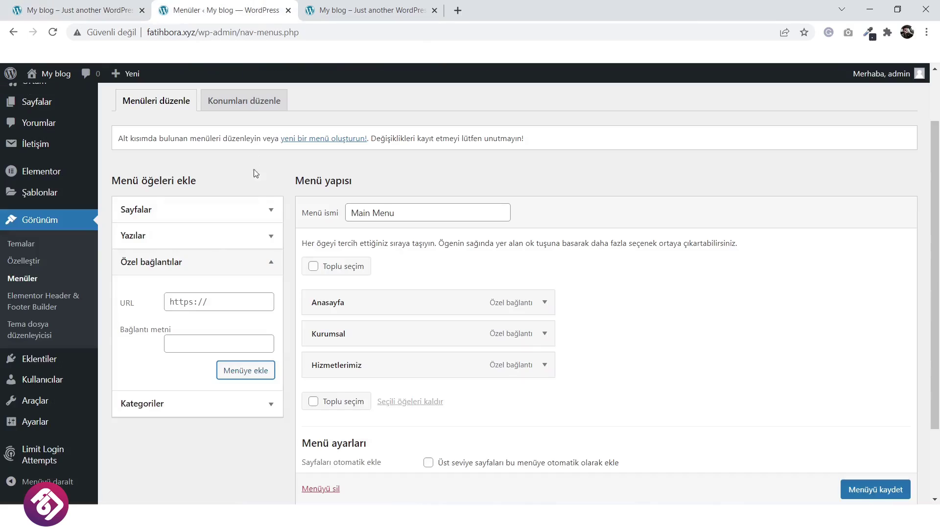
Add # custom links Mağaza, Galeri, Fiyatlar and İletişim to the menu.
click(220, 298)
text(#)
key(Tab)
text(Mağaza)
click(246, 370)
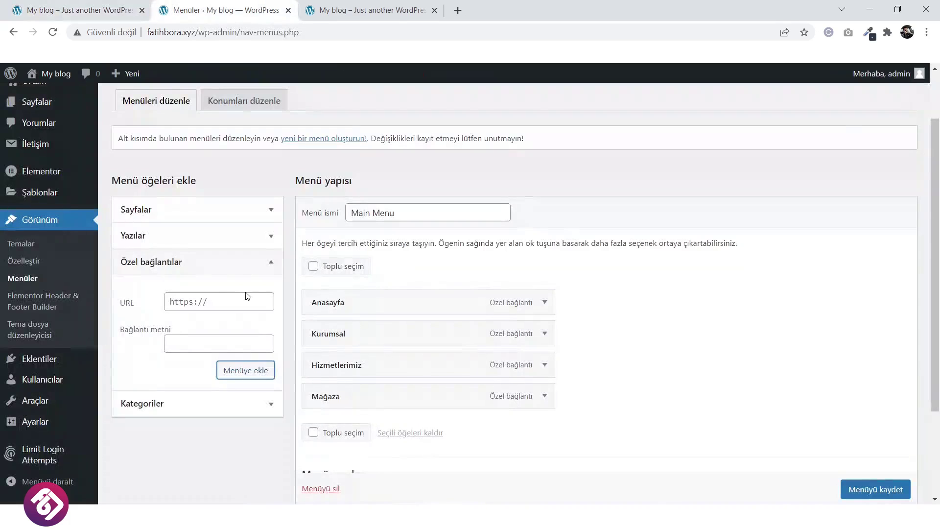
click(245, 299)
text(#)
key(Tab)
text(Galeri)
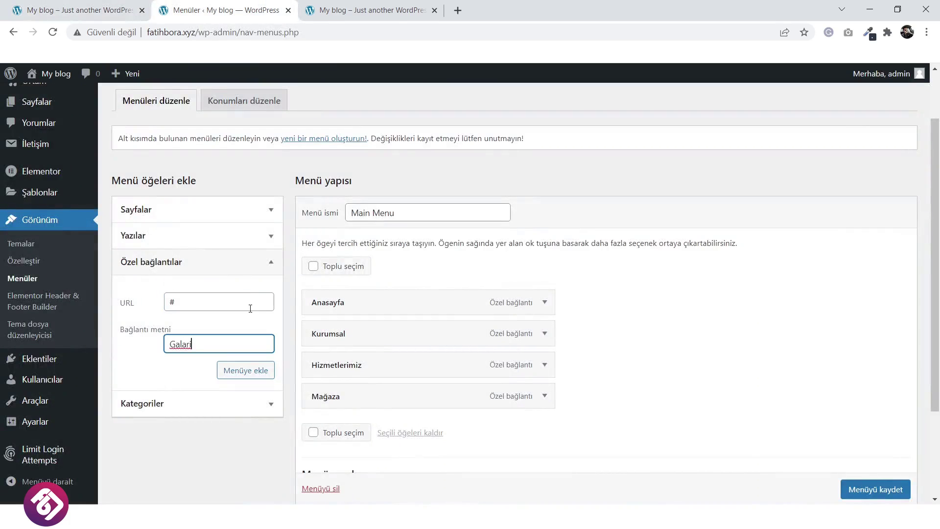
click(246, 370)
click(221, 300)
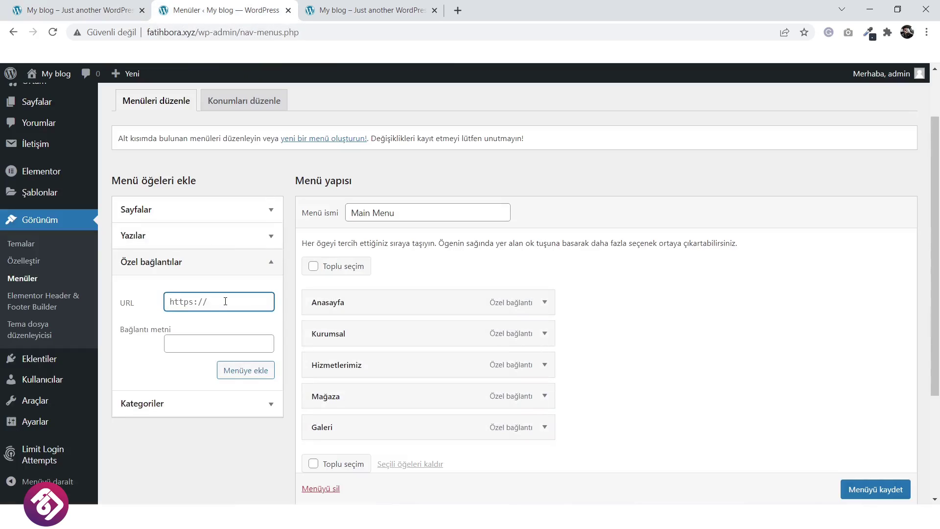
text(#)
key(Tab)
text(Fiyatlar)
click(220, 300)
text(#)
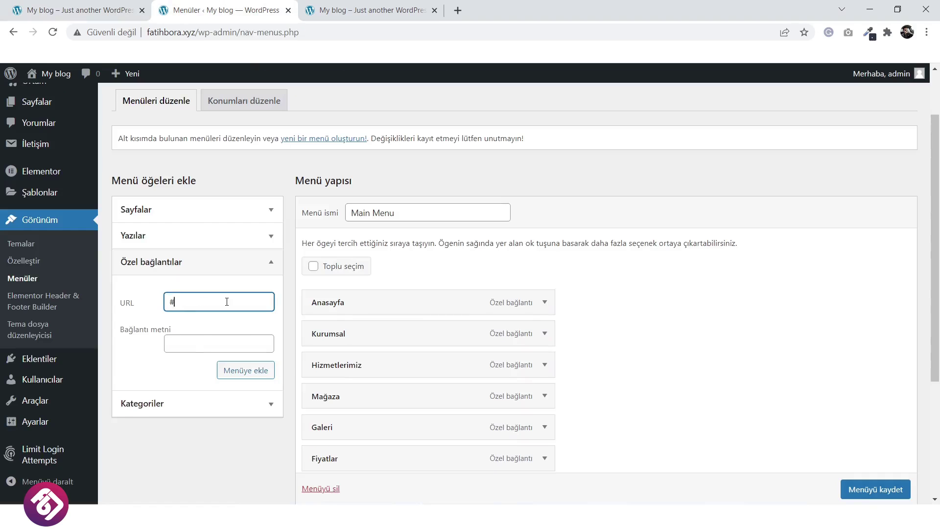
key(Tab)
text(İletişim)
click(246, 368)
Save Main Menu with its seven custom links.
scroll(392, 355, down, 3)
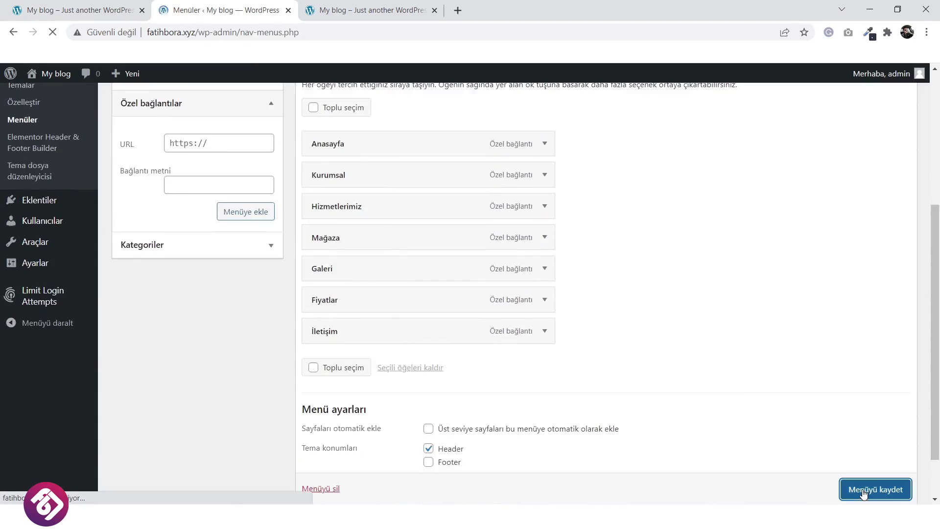
click(862, 490)
scroll(606, 355, down, 3)
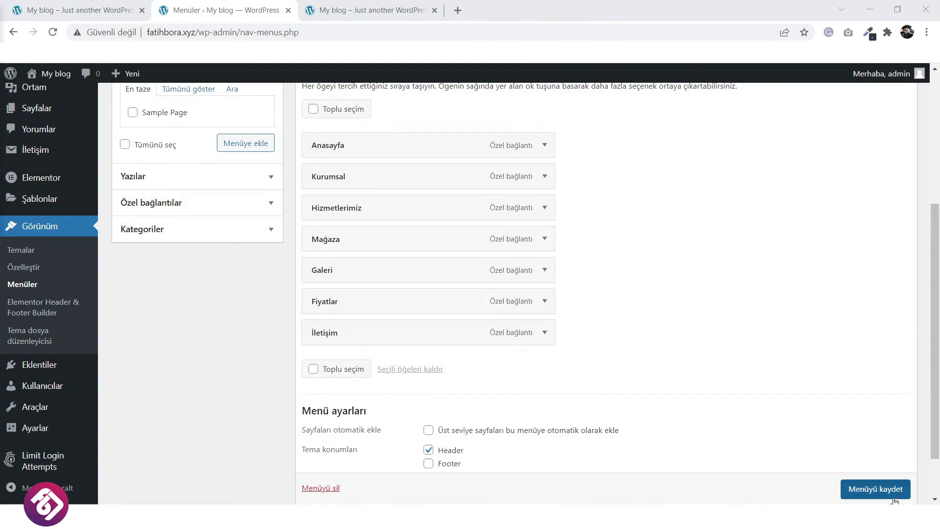
click(880, 494)
scroll(882, 494, down, 1)
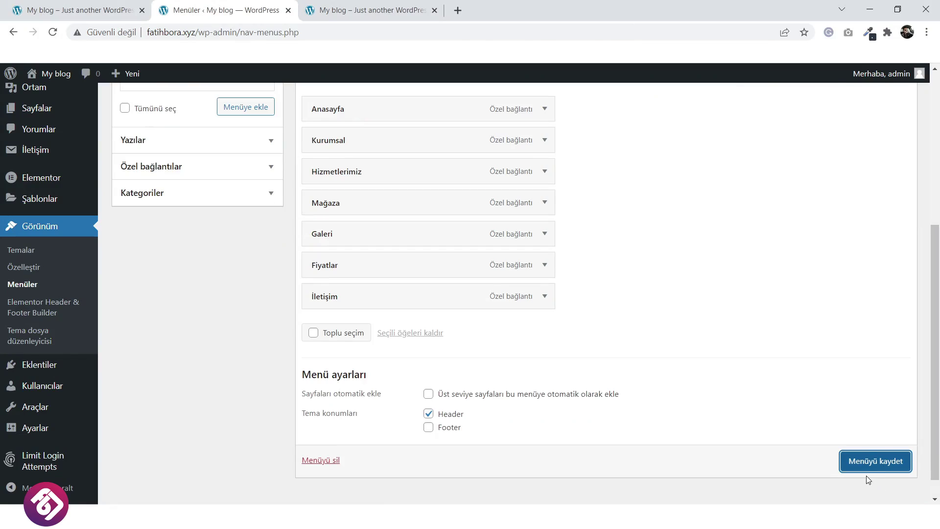
click(871, 470)
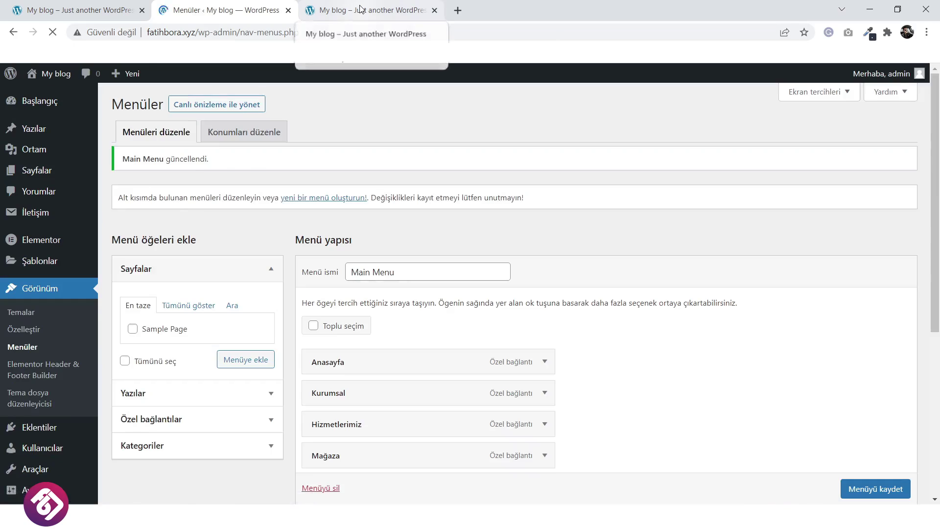
Reload the blog front page to confirm the seven menu links, then open the Customizer.
click(360, 9)
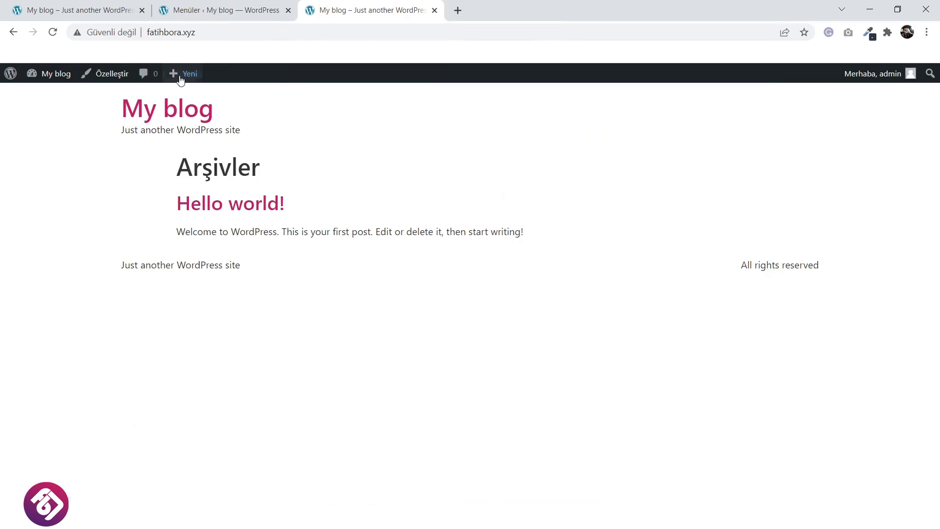
click(151, 115)
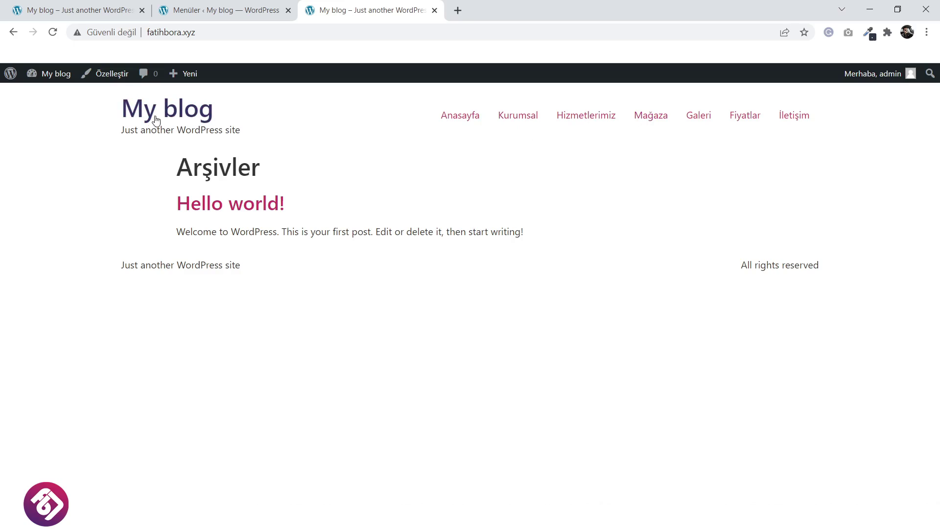
click(113, 78)
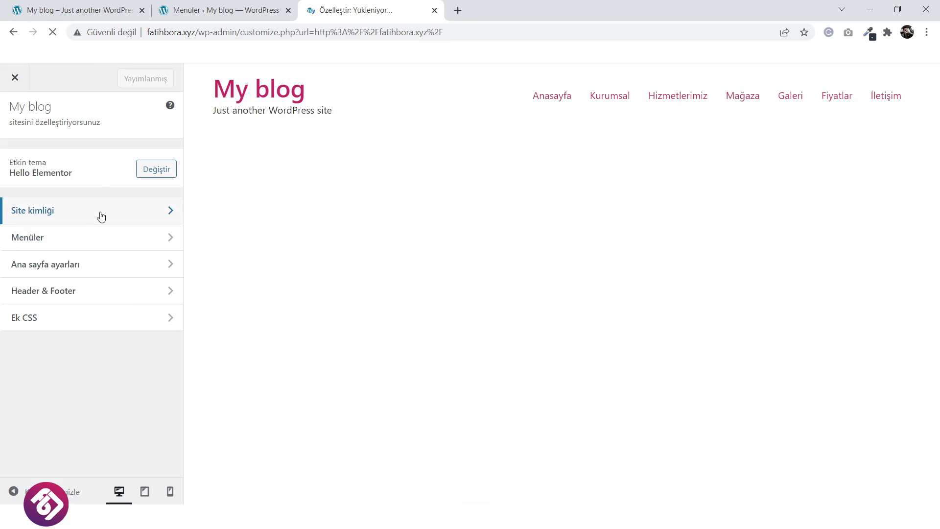
Set the black scissors image as site logo uncropped, publish, and close the Customizer.
click(101, 216)
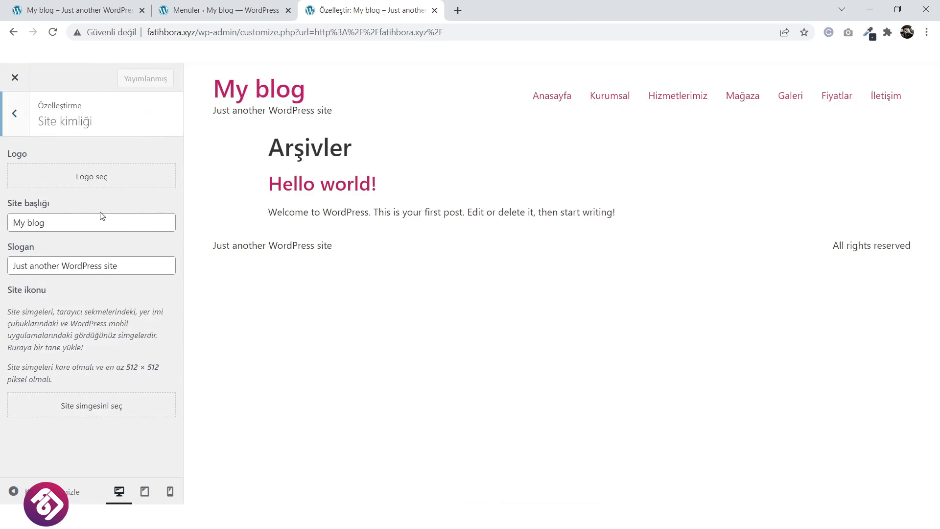
click(97, 174)
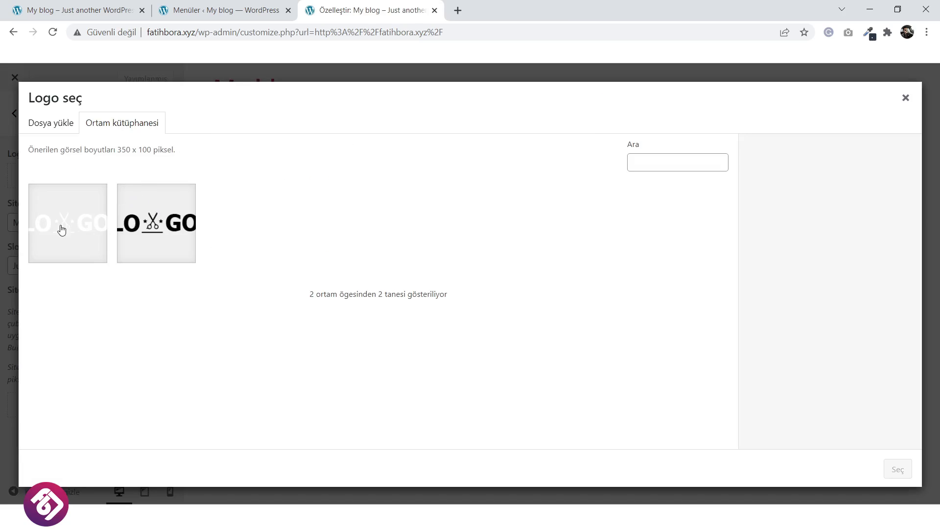
click(181, 230)
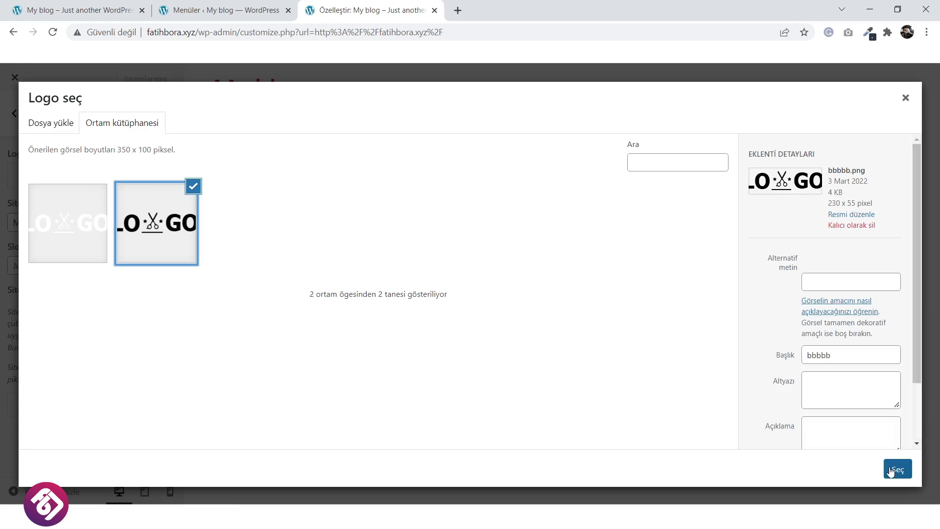
click(894, 470)
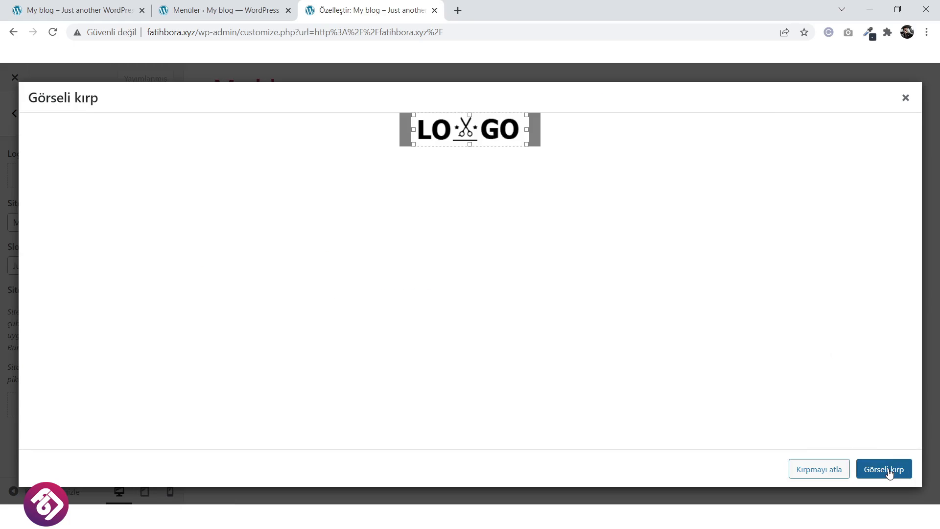
click(806, 470)
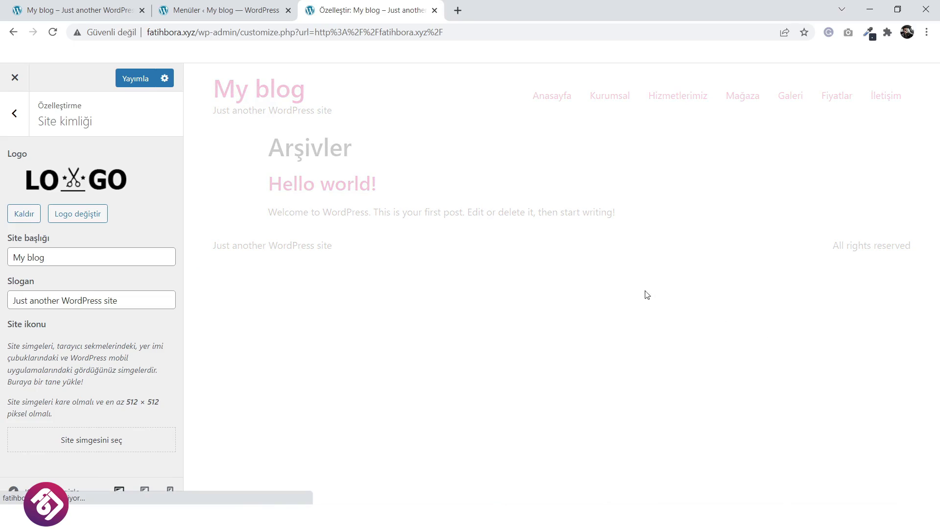
click(136, 78)
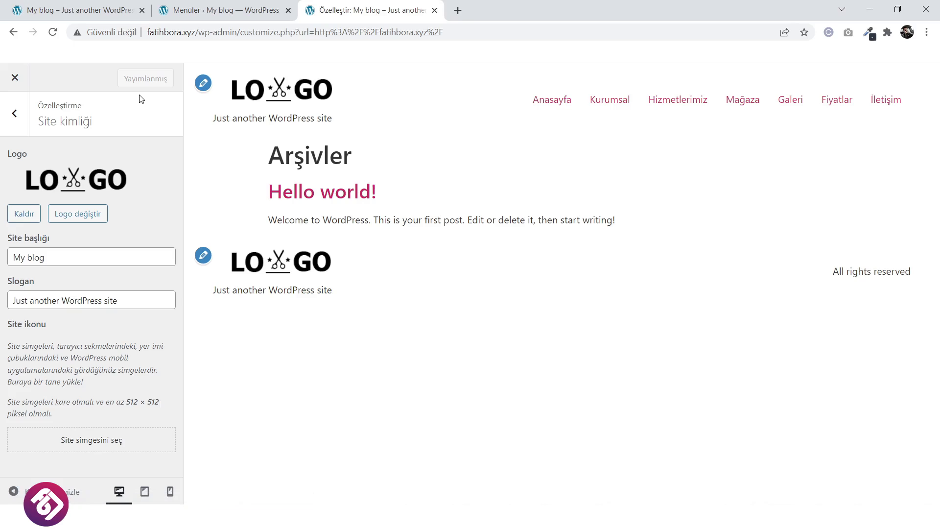
click(15, 78)
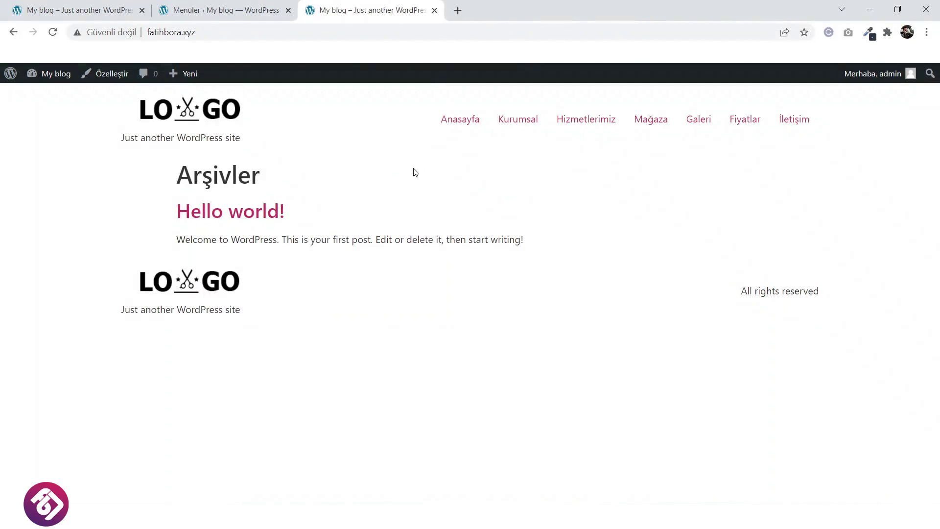
Compare with the reference salon homepage, then return to Menus and the Başlangıç dashboard.
click(73, 7)
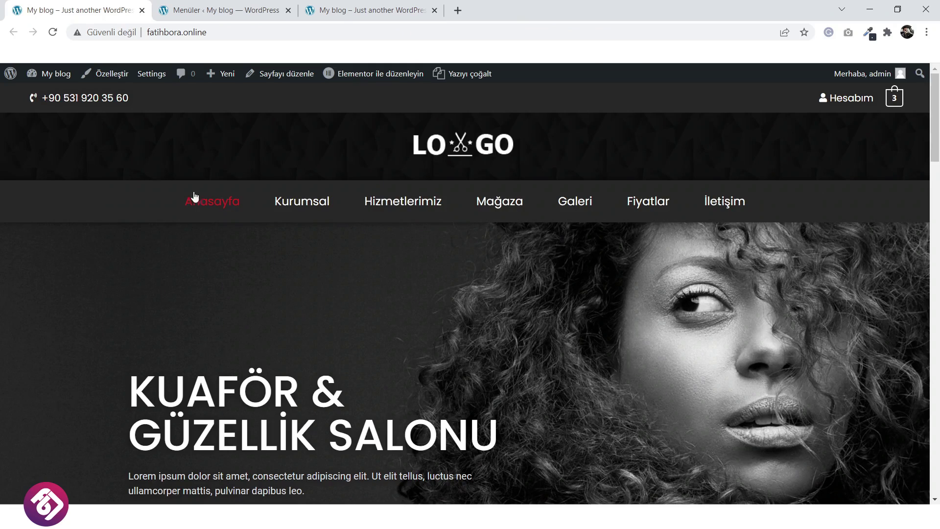
click(356, 6)
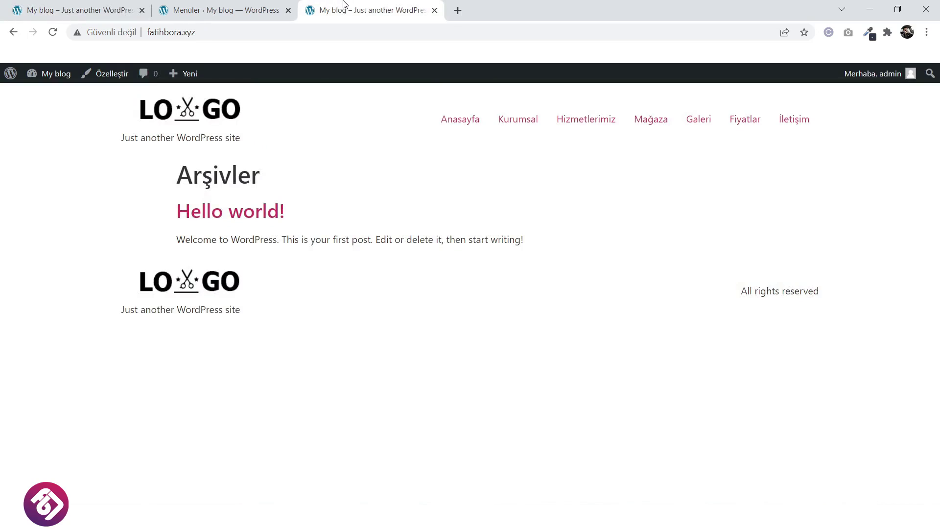
click(254, 5)
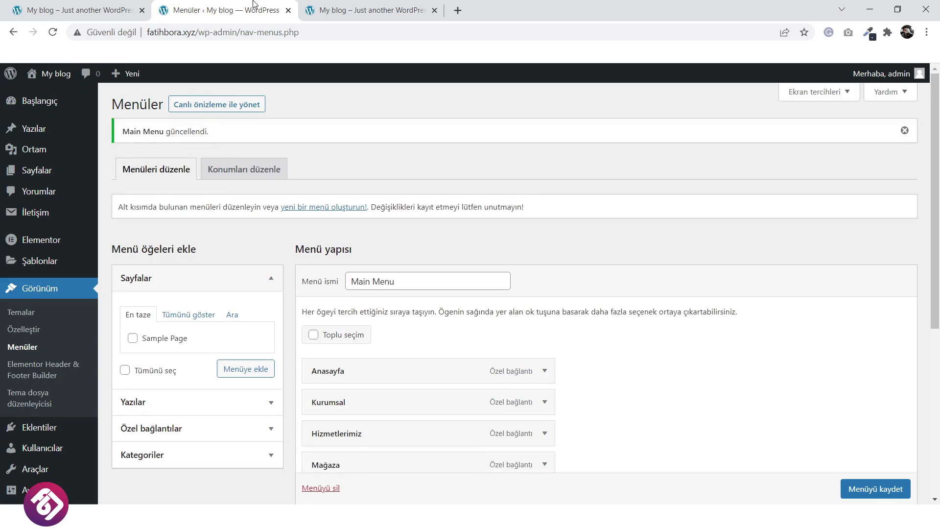
click(43, 105)
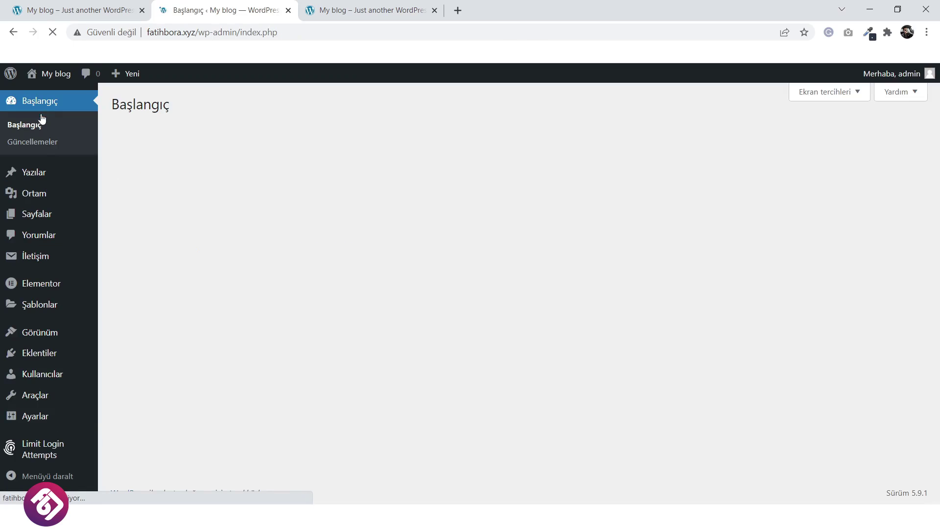
Create a new Header & Footer Builder template titled Header with type Header.
mouse_move(42, 334)
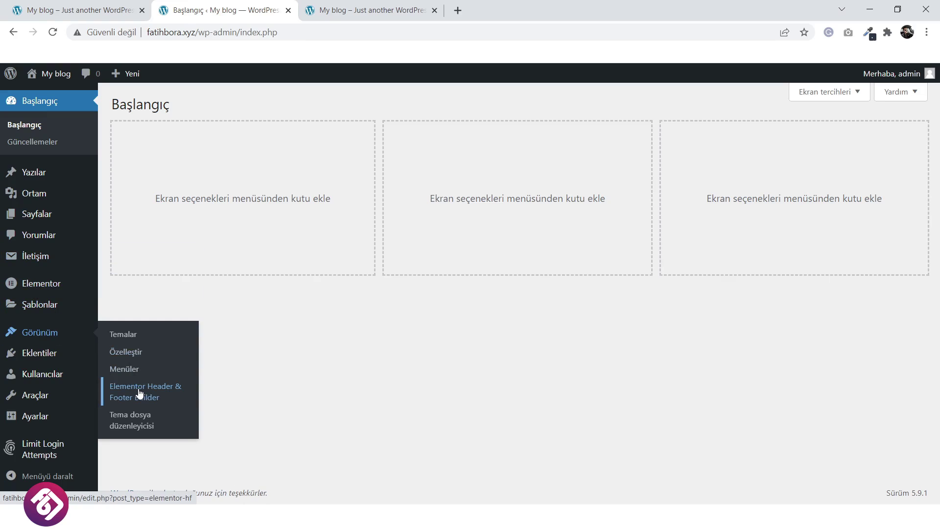
click(139, 392)
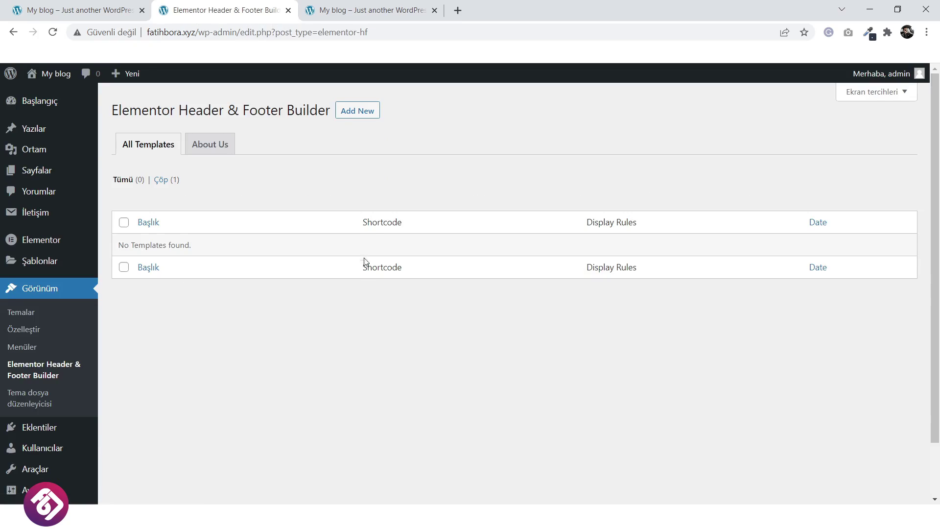
click(355, 114)
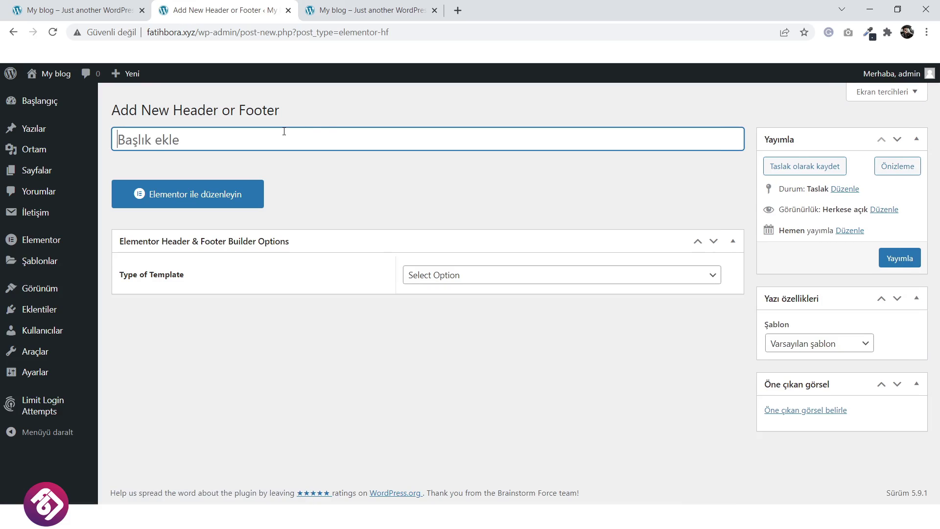
text(Header)
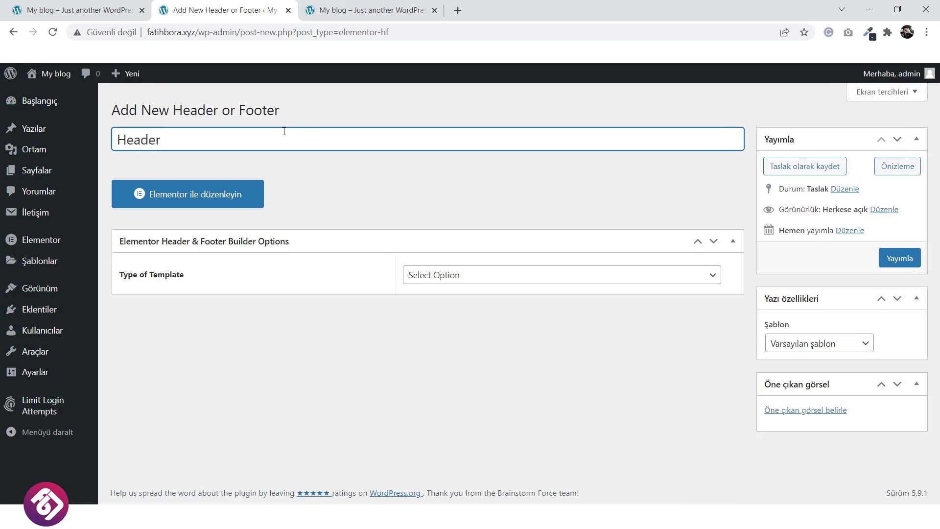
click(494, 278)
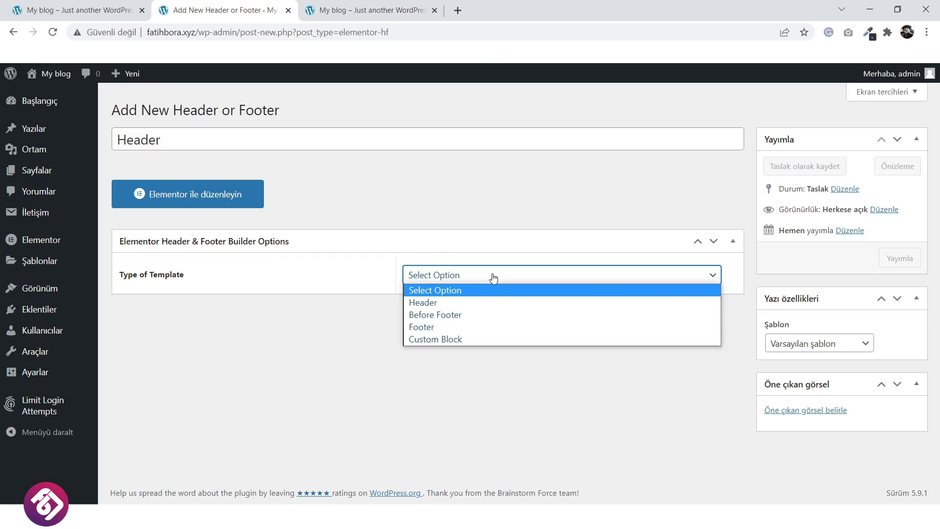
click(483, 303)
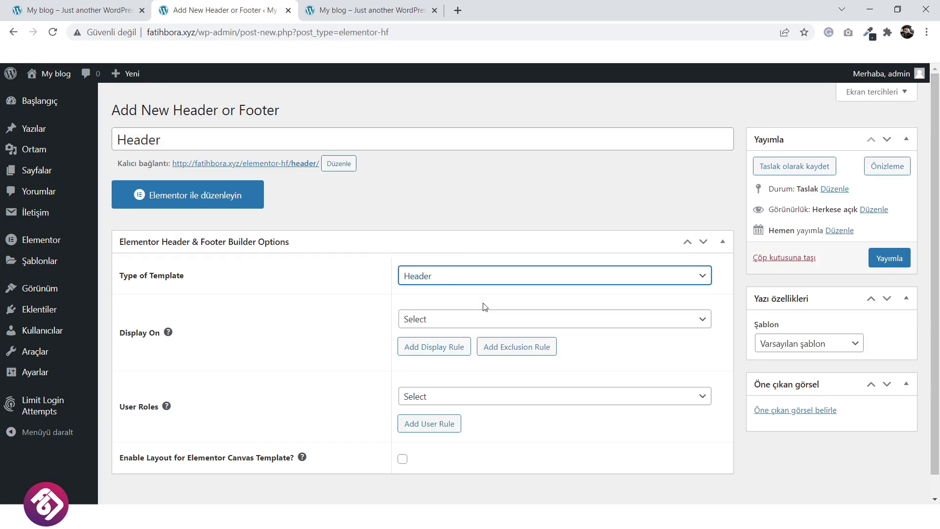
Display the template on the Entire Website for All user roles.
click(455, 324)
click(488, 96)
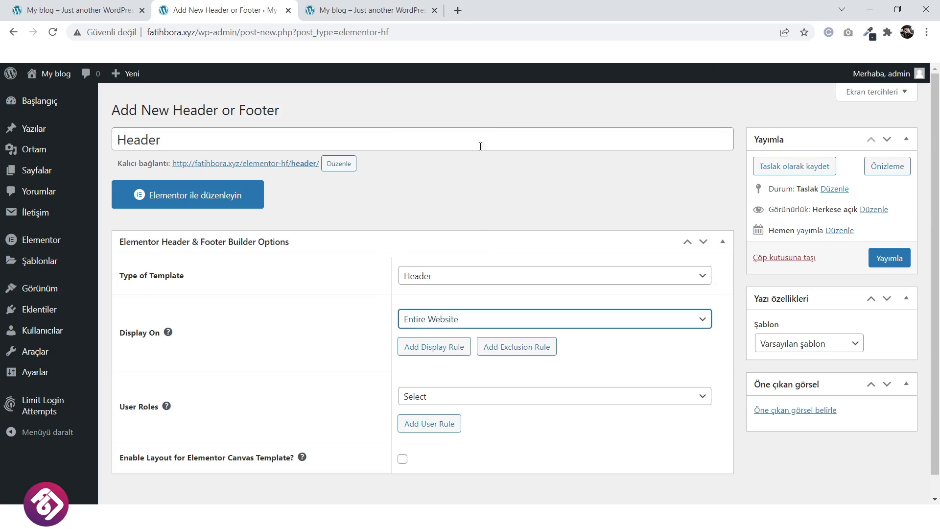
scroll(469, 263, down, 1)
click(458, 377)
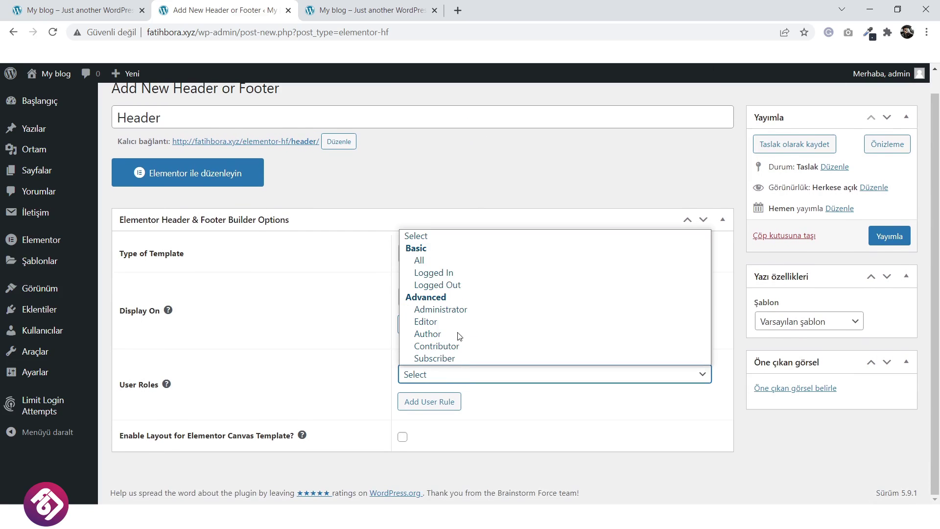
click(468, 260)
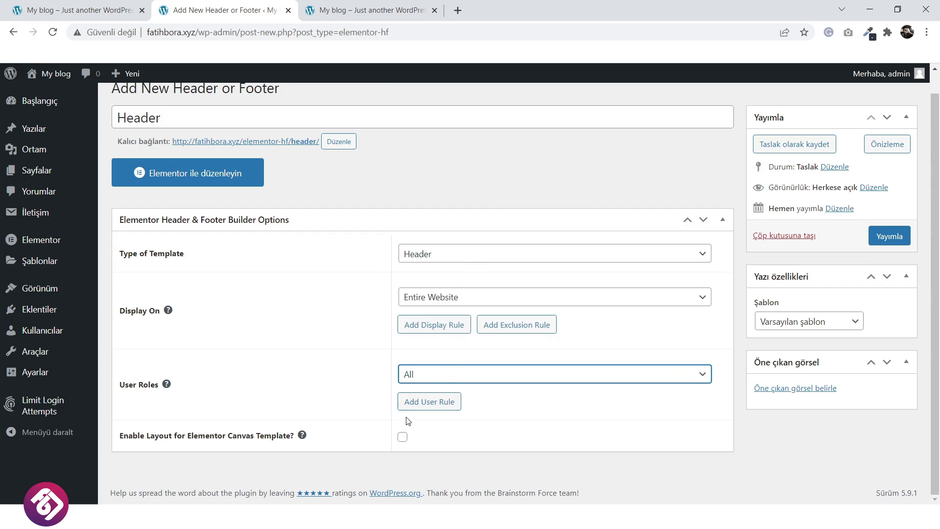
Enable Elementor Canvas support, choose Elementor Tam Genişlik template, and publish.
click(402, 437)
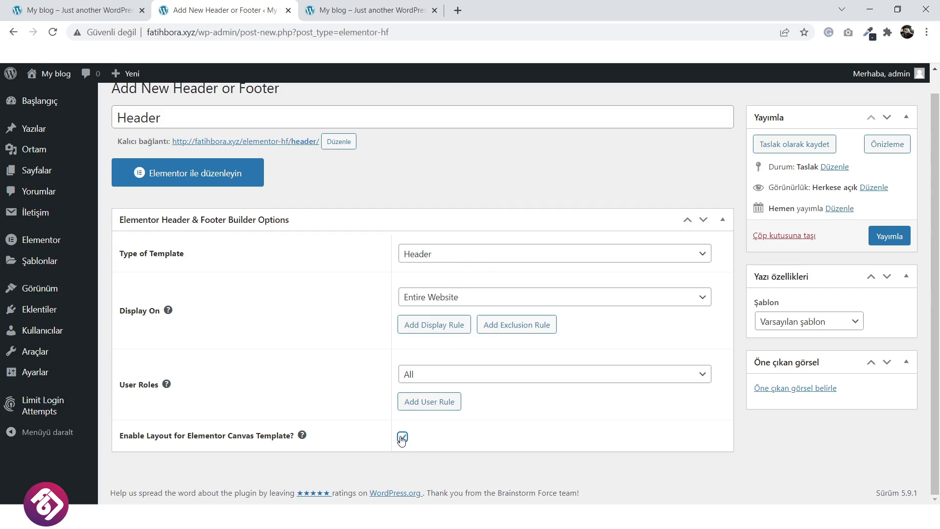
click(796, 323)
click(806, 362)
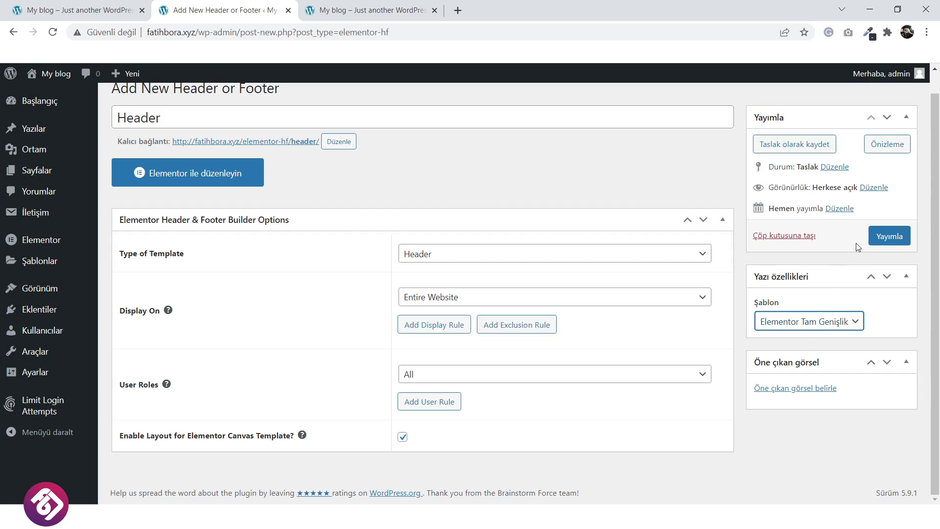
click(882, 240)
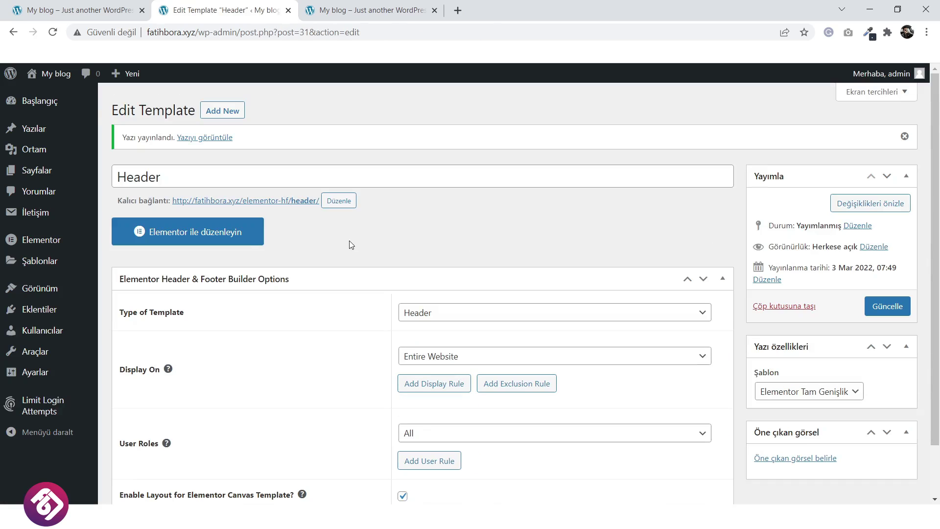
Open the Header template in Elementor and insert a four-column section at the top.
click(206, 240)
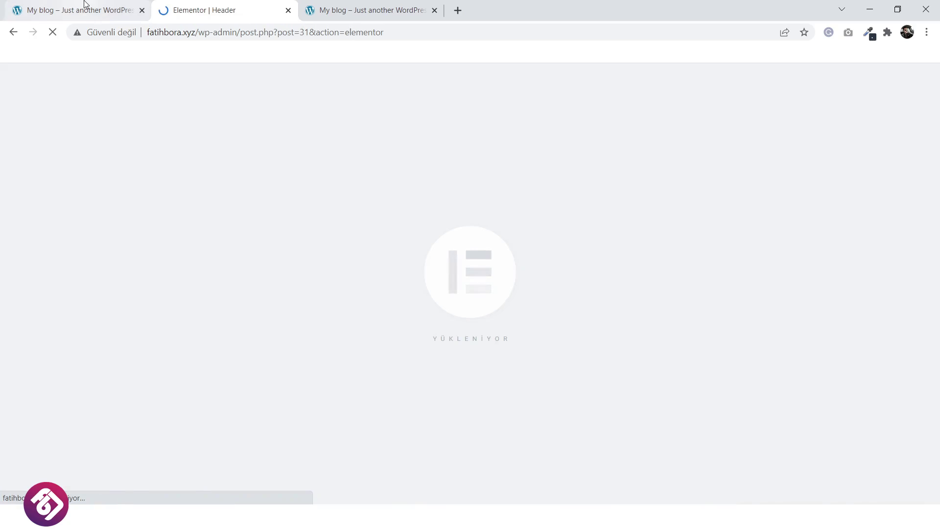
click(94, 11)
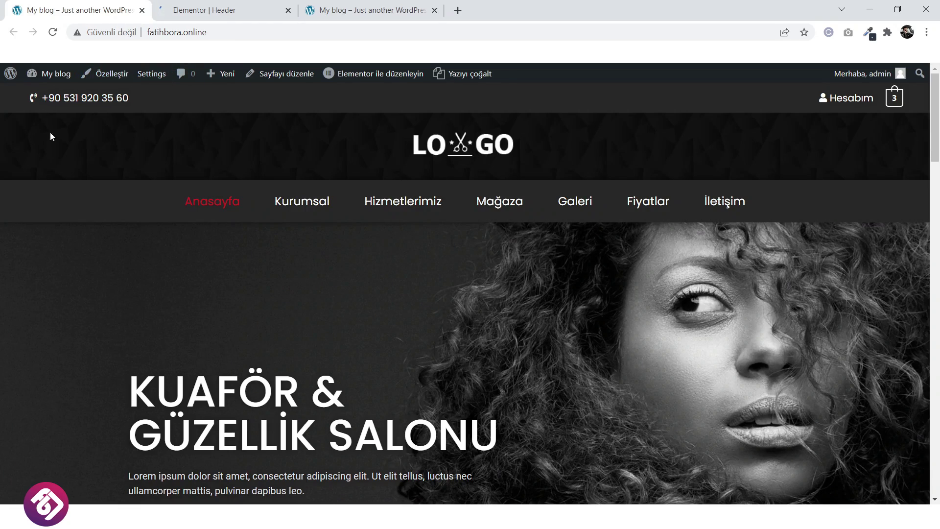
key(ctrl+Tab)
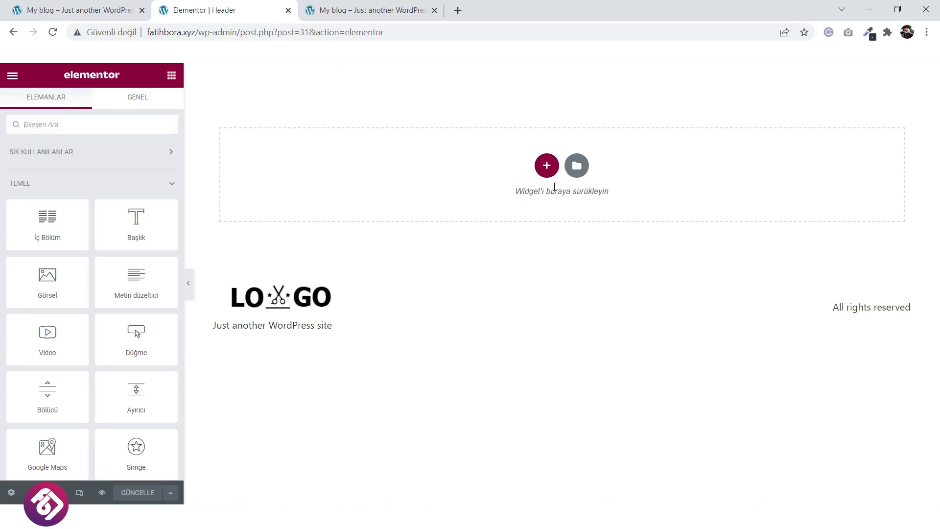
click(548, 164)
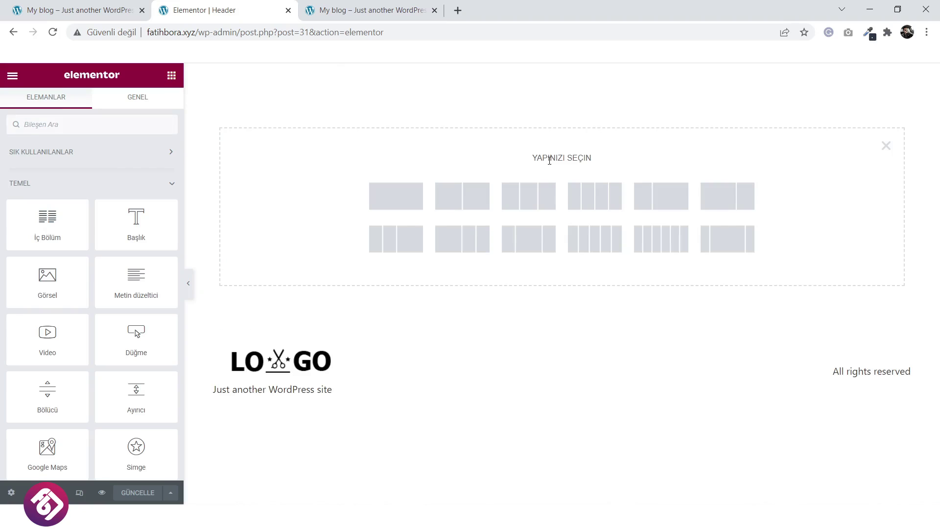
click(106, 7)
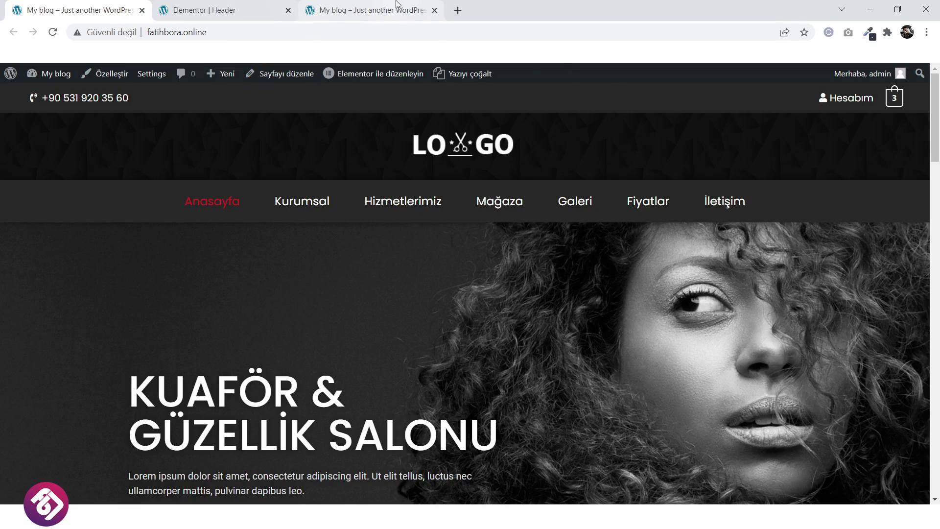
click(358, 5)
click(240, 5)
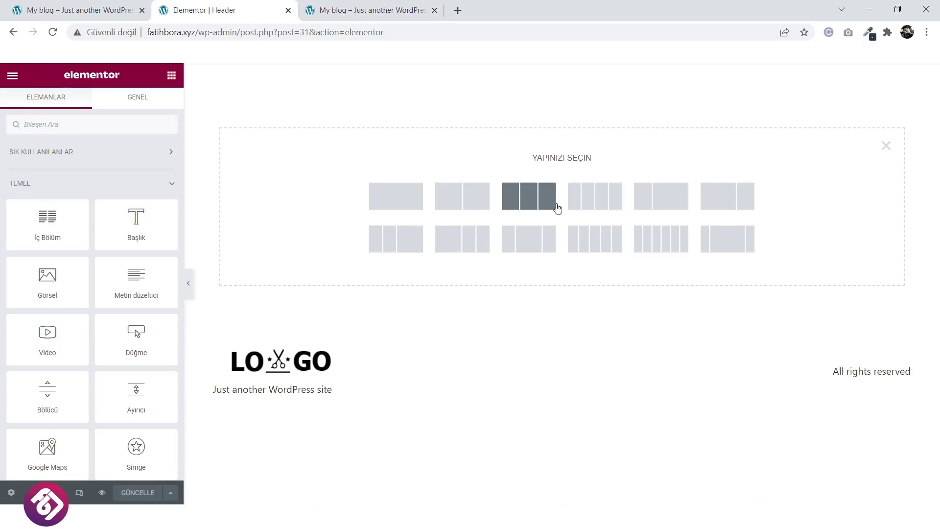
click(610, 201)
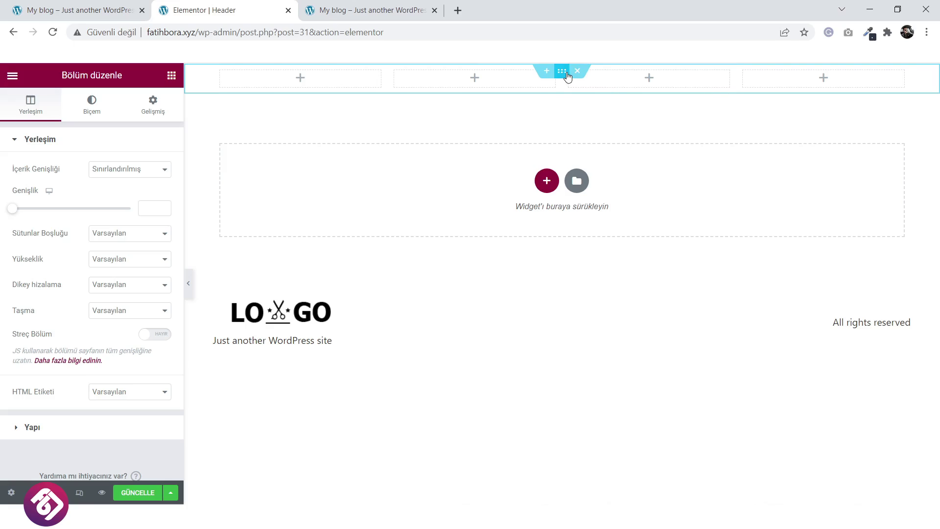
Give the section a Classic background and open its colour picker.
click(89, 109)
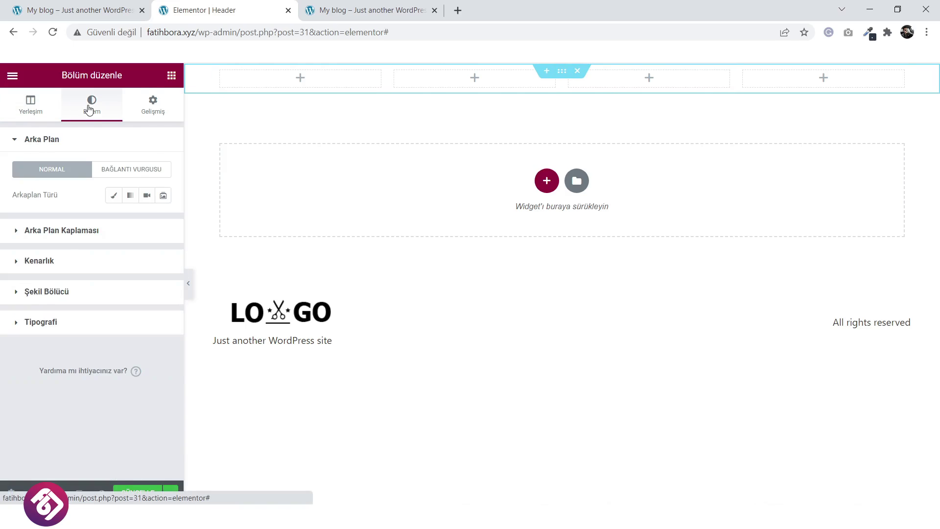
click(116, 196)
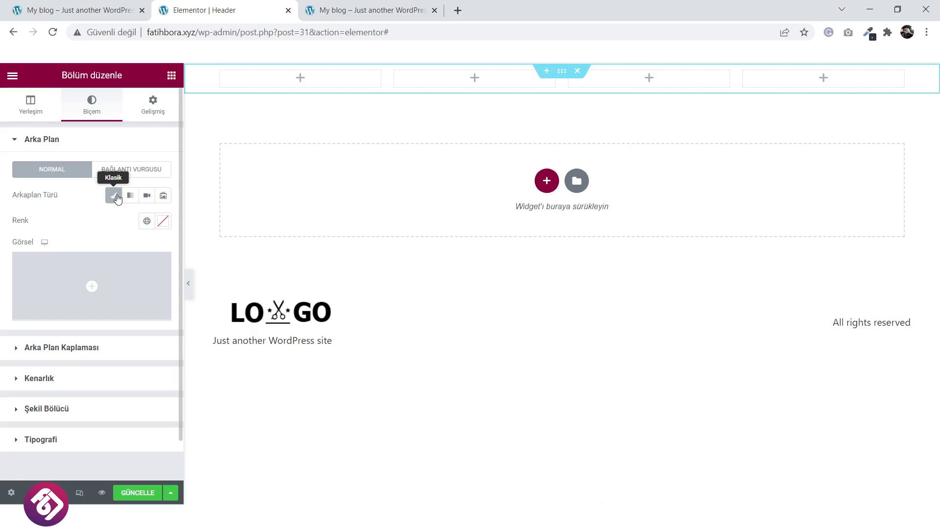
click(162, 222)
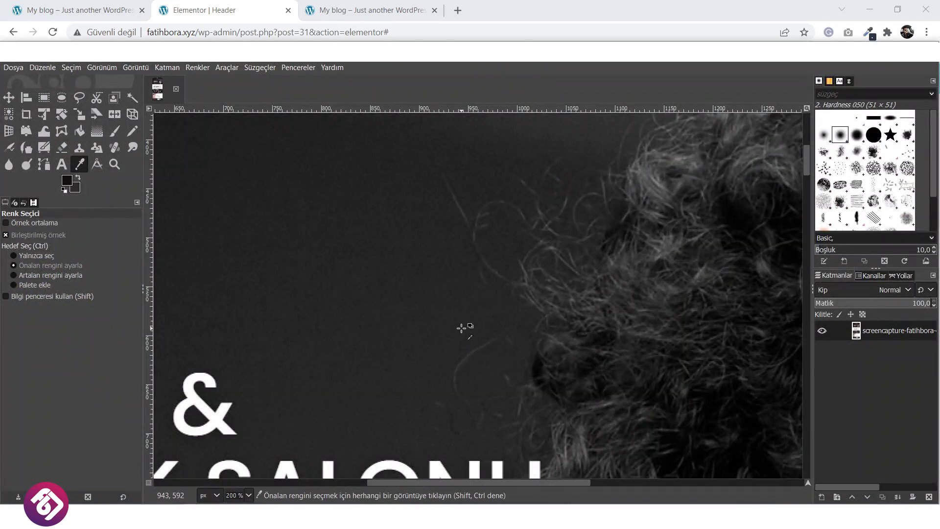
Sample the reference header's top bar in GIMP and copy its hex value 282828.
scroll(463, 326, up, 8)
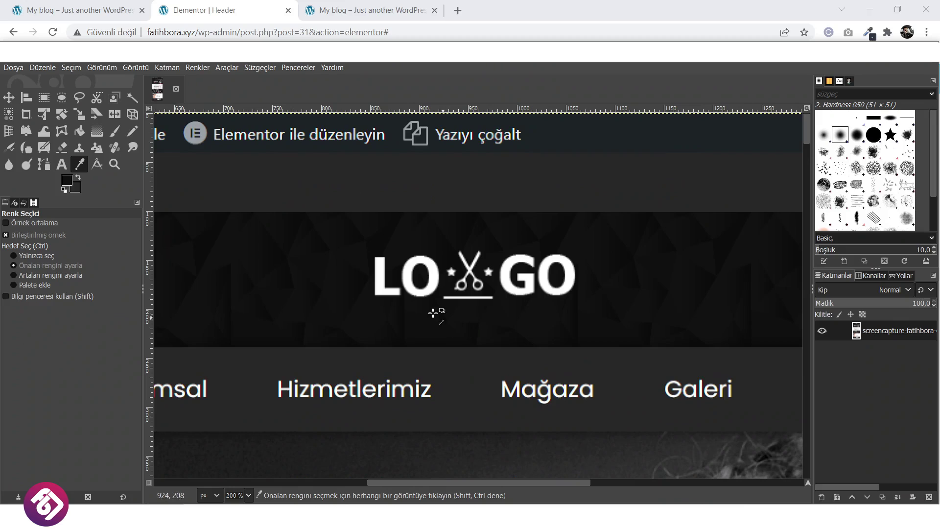
scroll(408, 294, down, 3)
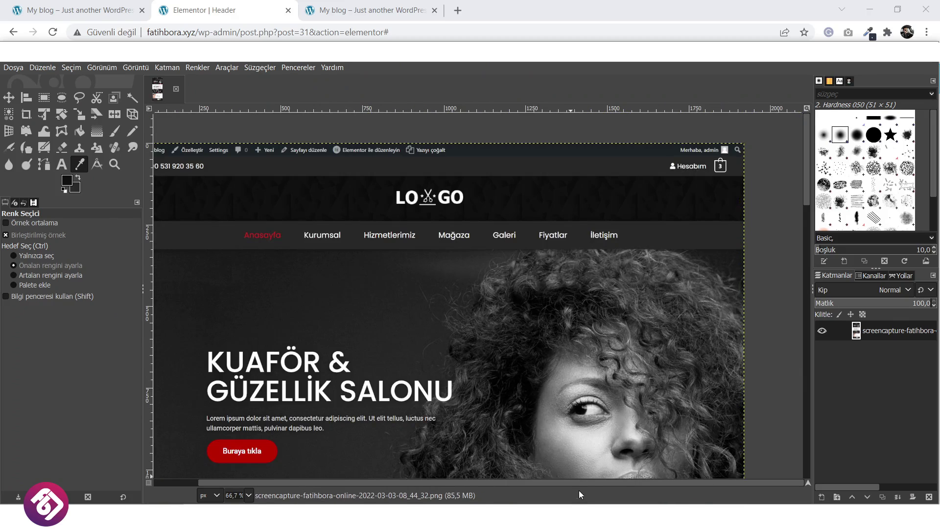
drag(581, 485, 561, 485)
drag(538, 485, 536, 485)
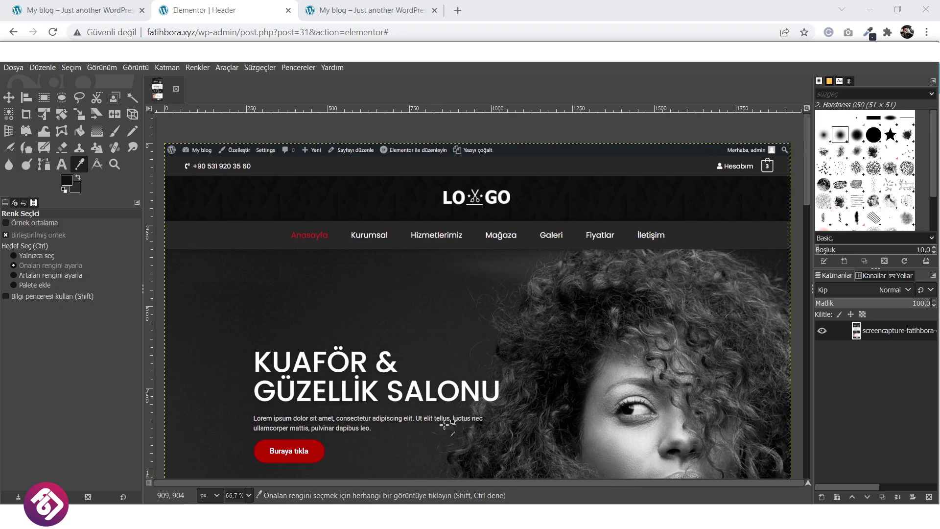
click(69, 182)
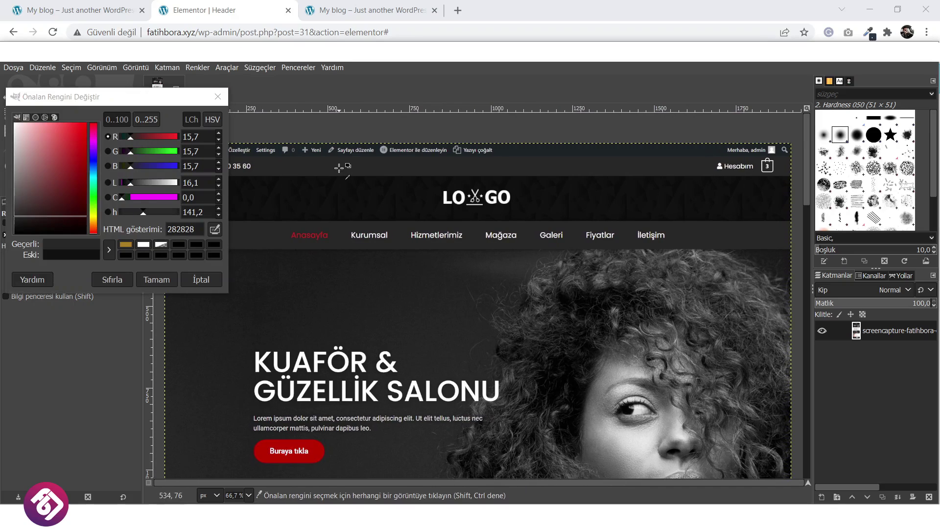
click(189, 229)
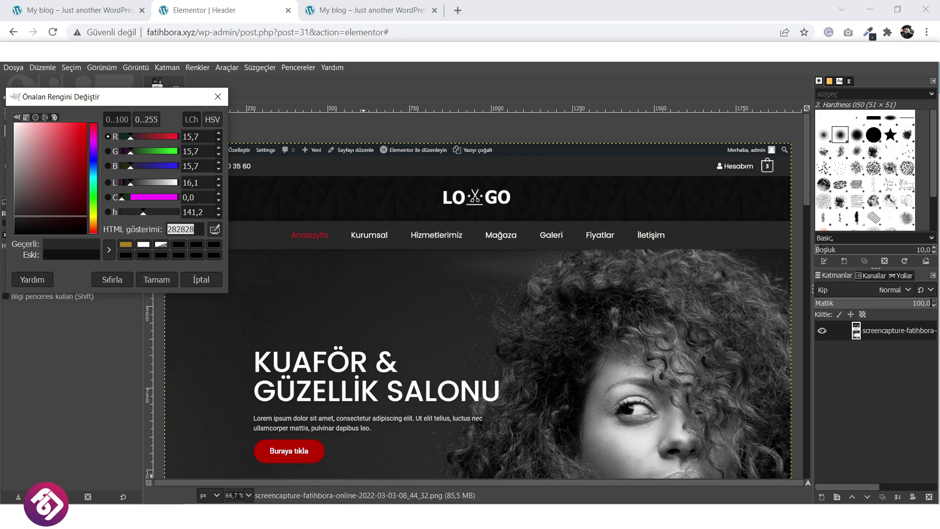
click(344, 480)
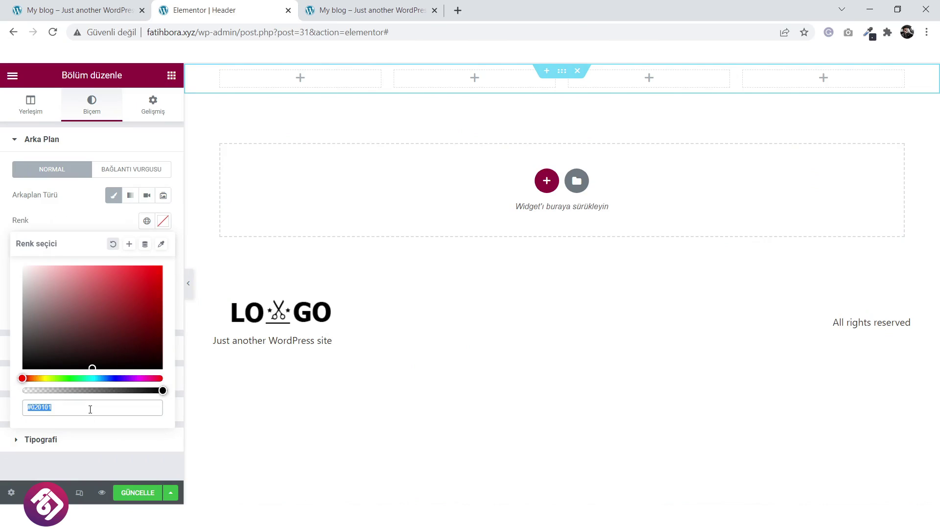
Paste 282828 as the section background and drop an Icon List into the first column.
text(282828)
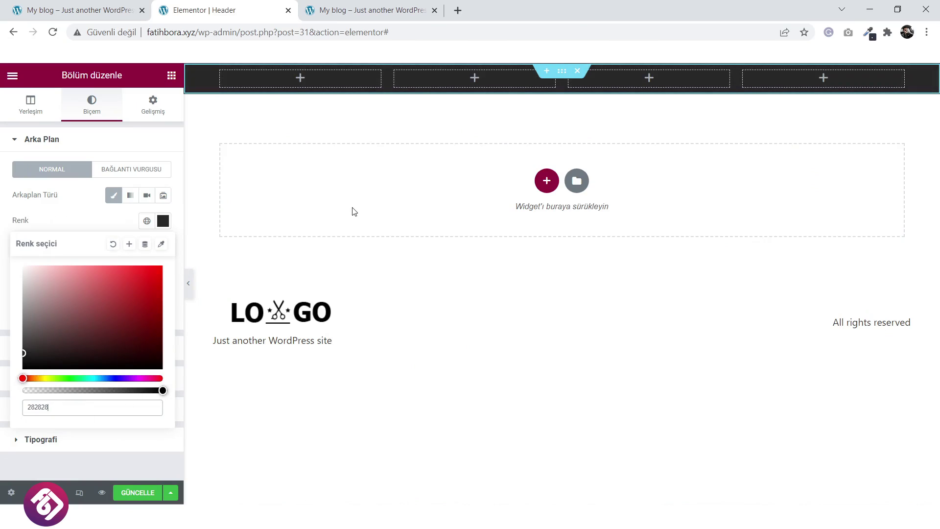
click(300, 78)
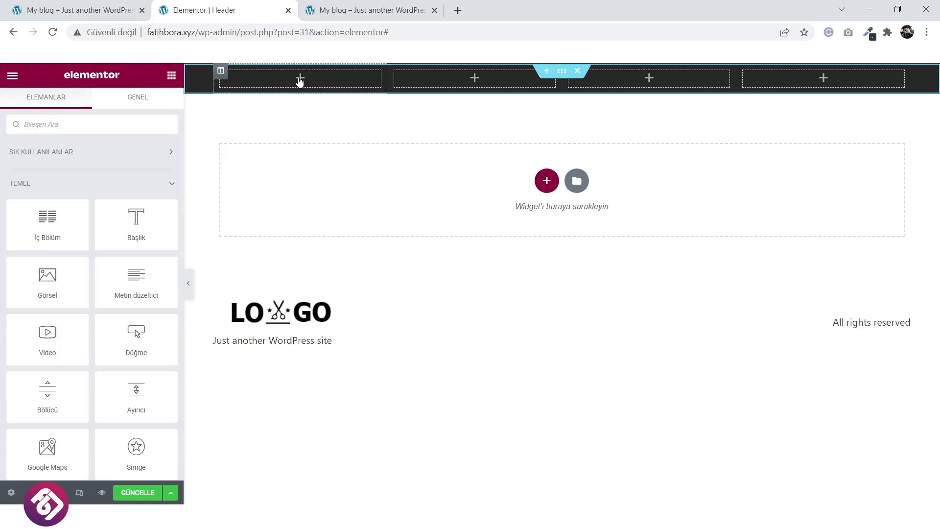
text(icon)
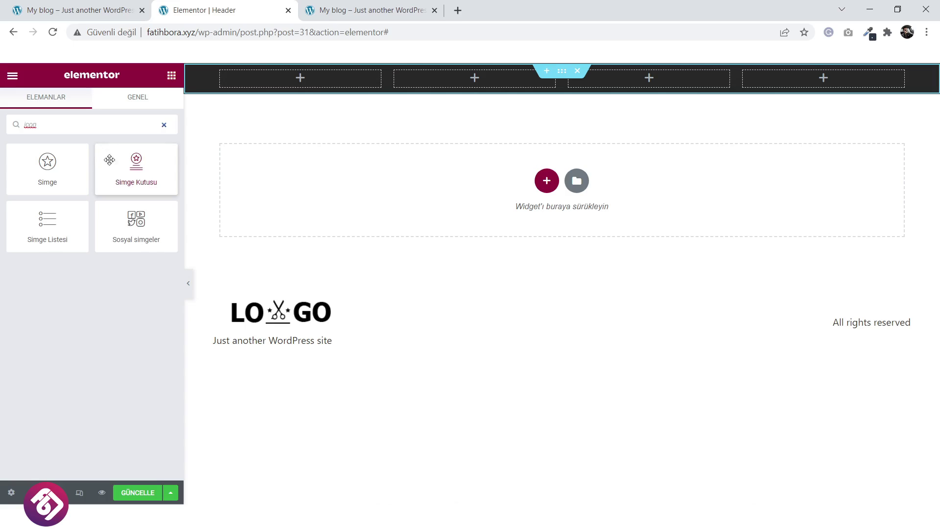
drag(47, 221, 300, 81)
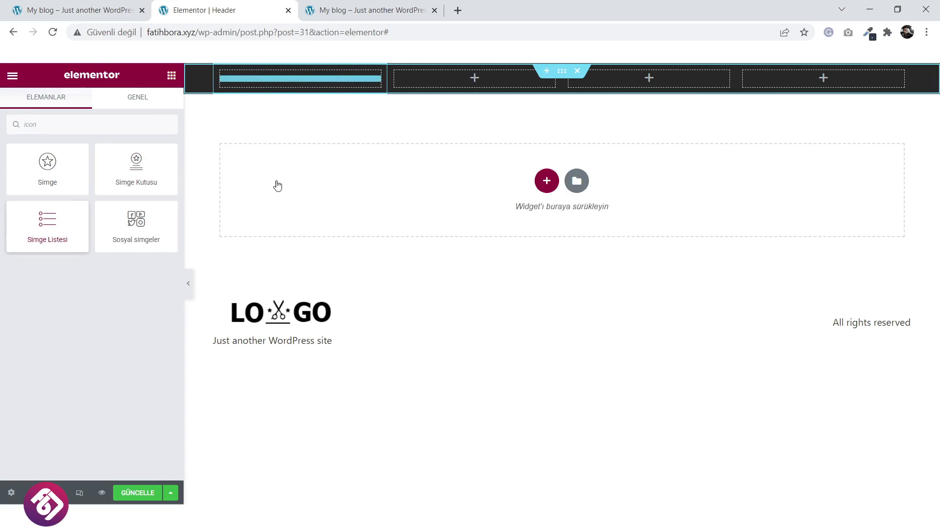
Reduce the icon list to a single item showing the salon's phone number.
click(158, 274)
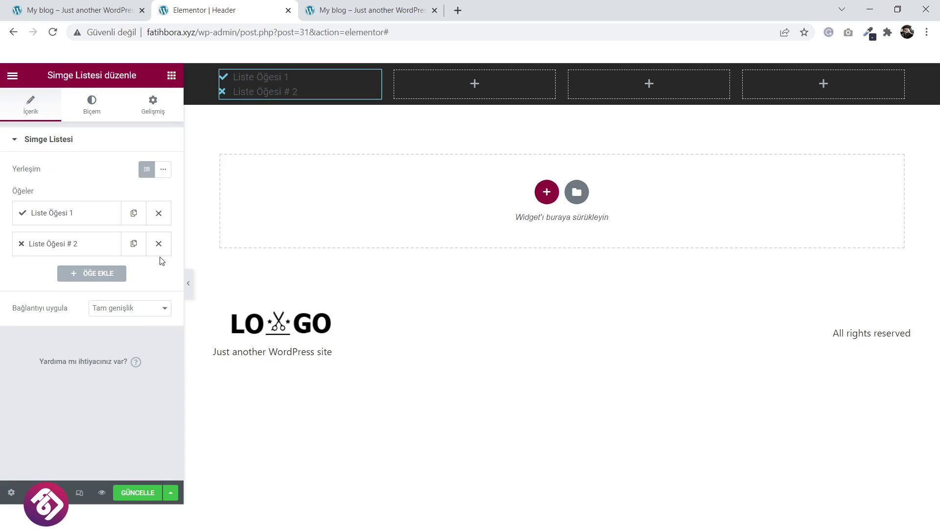
click(159, 244)
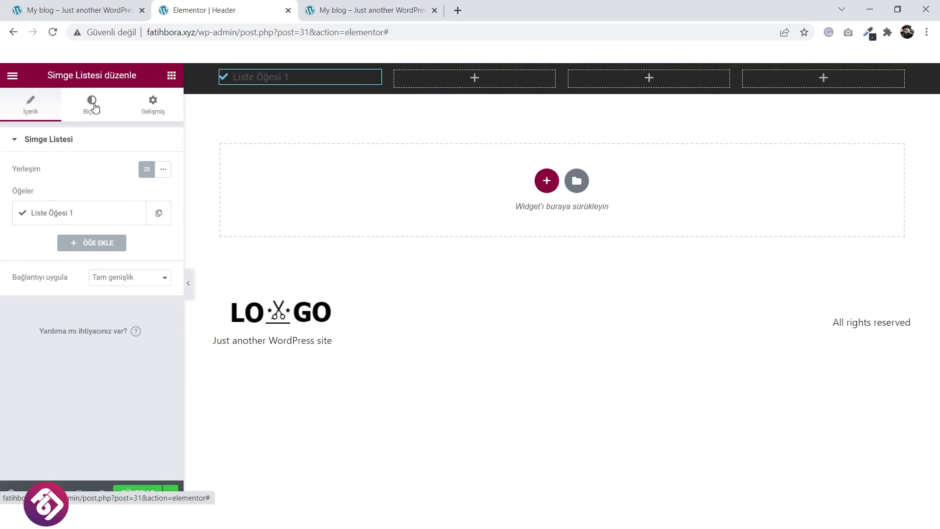
click(79, 213)
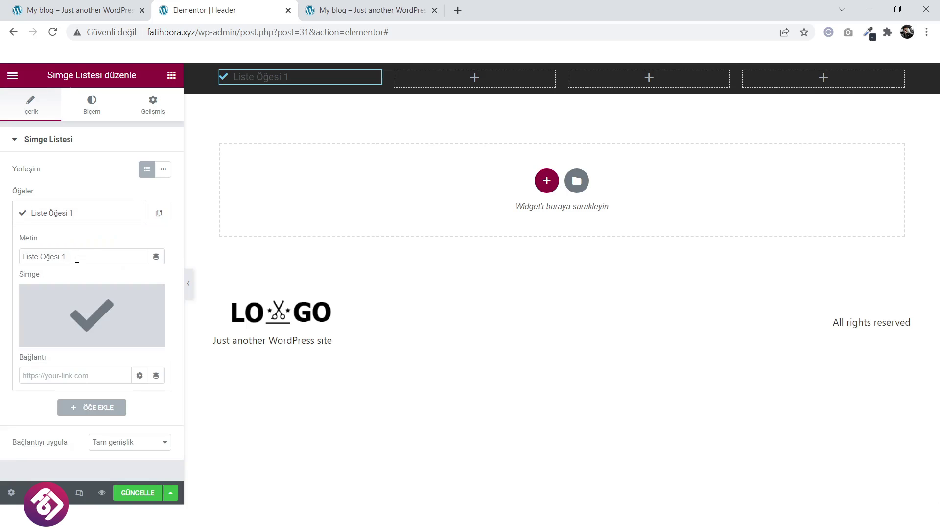
drag(77, 258, 21, 259)
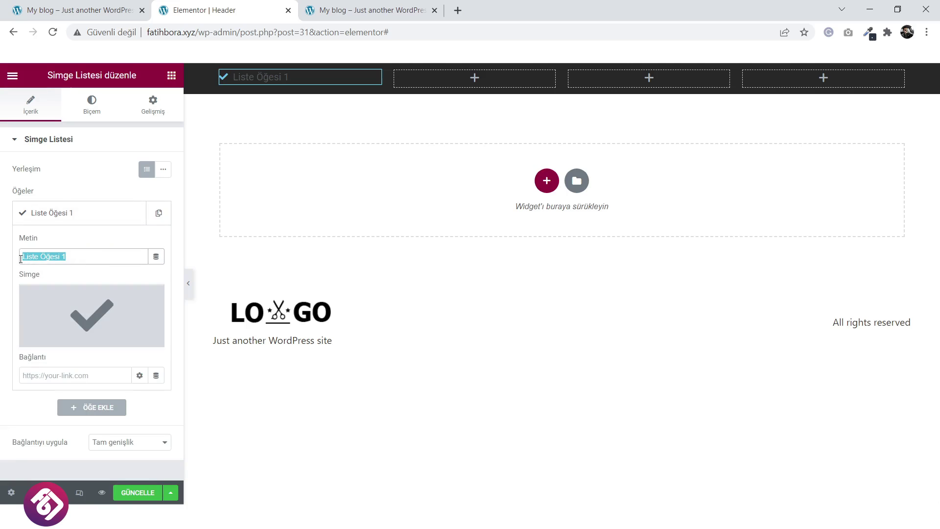
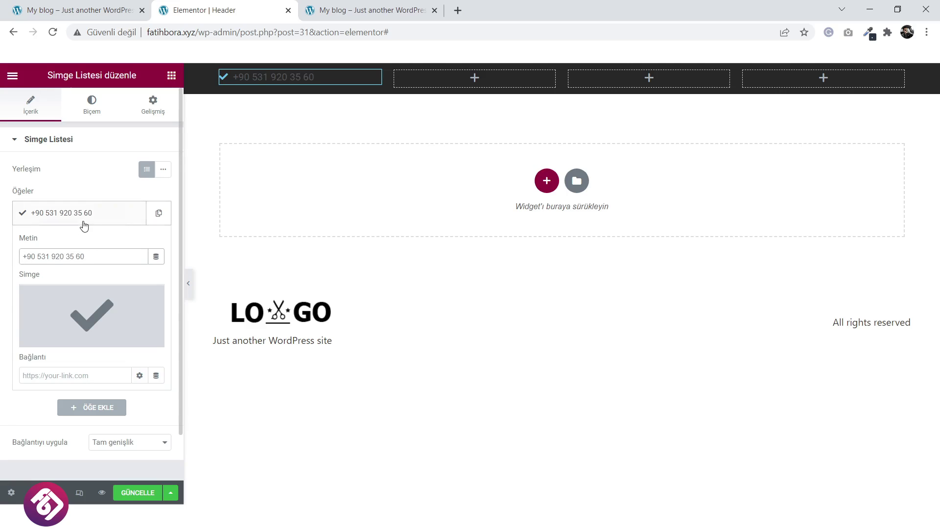
click(110, 219)
Make the list icon white and enlarge it to size 19.
click(92, 107)
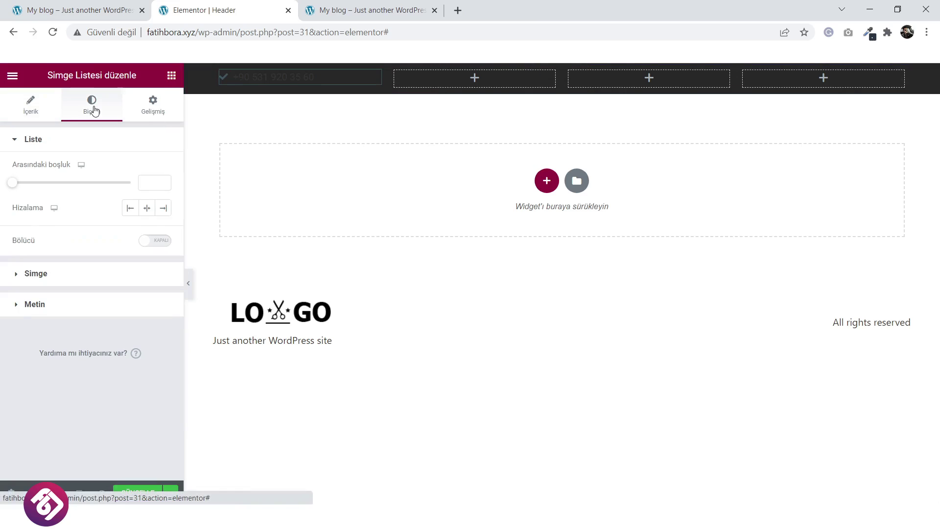
click(69, 273)
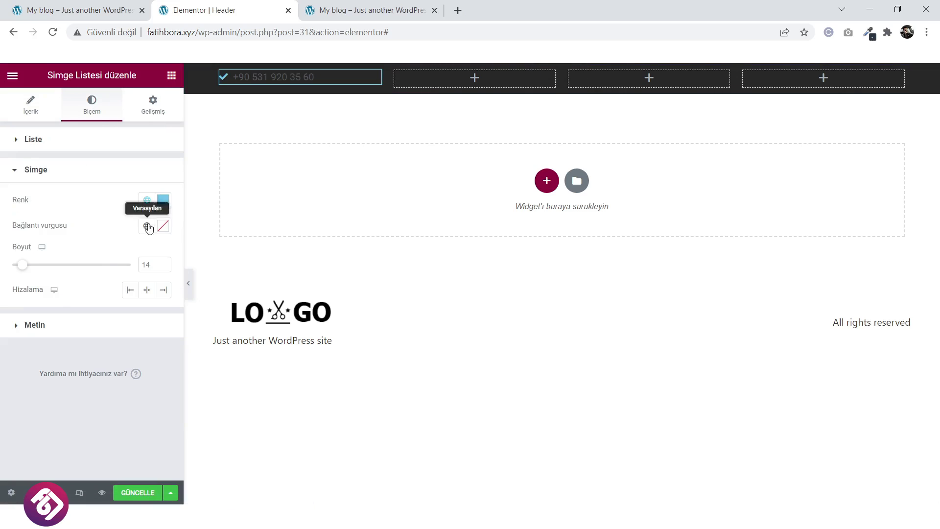
click(163, 201)
drag(42, 272, 18, 240)
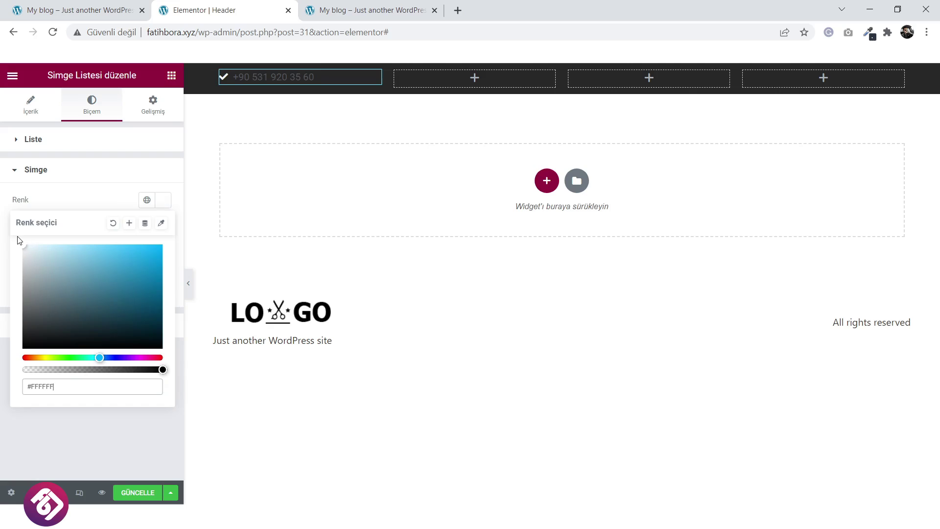
click(101, 196)
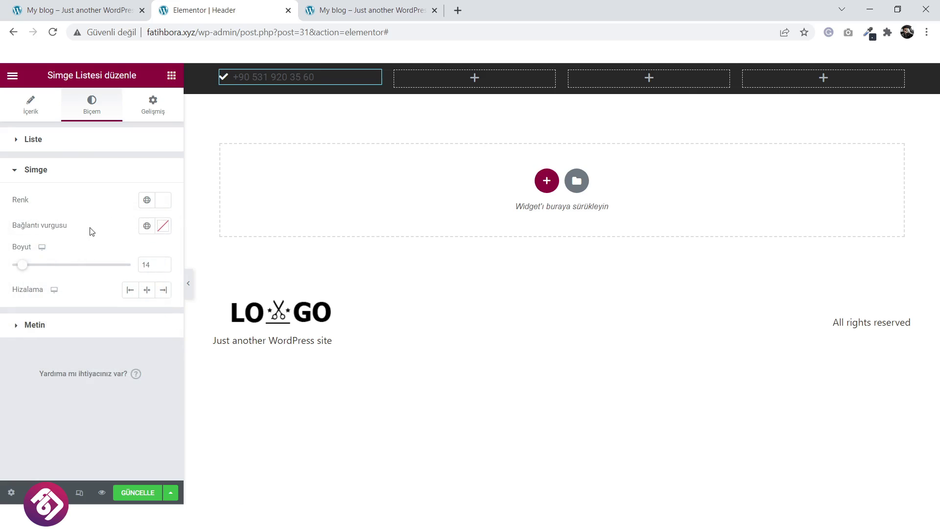
drag(21, 266, 28, 267)
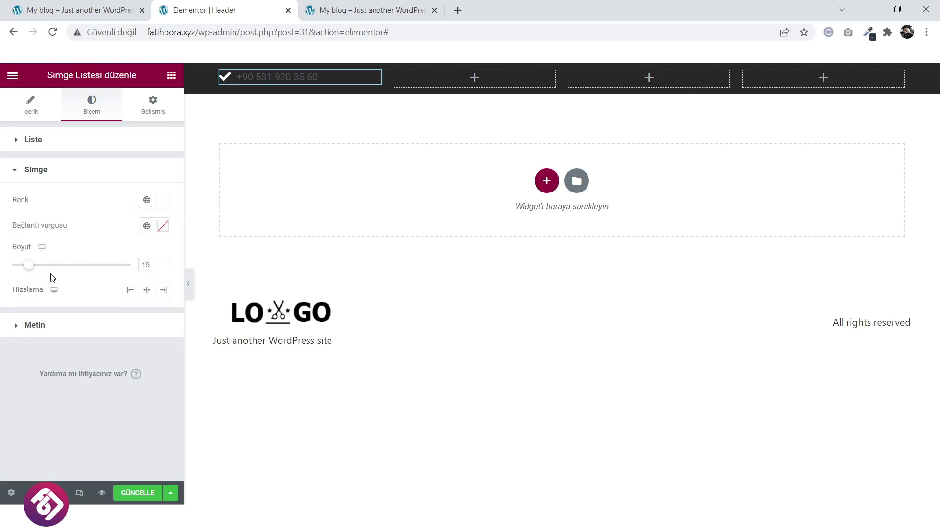
Style the list text #FFFFFF in the Poppins font.
click(41, 326)
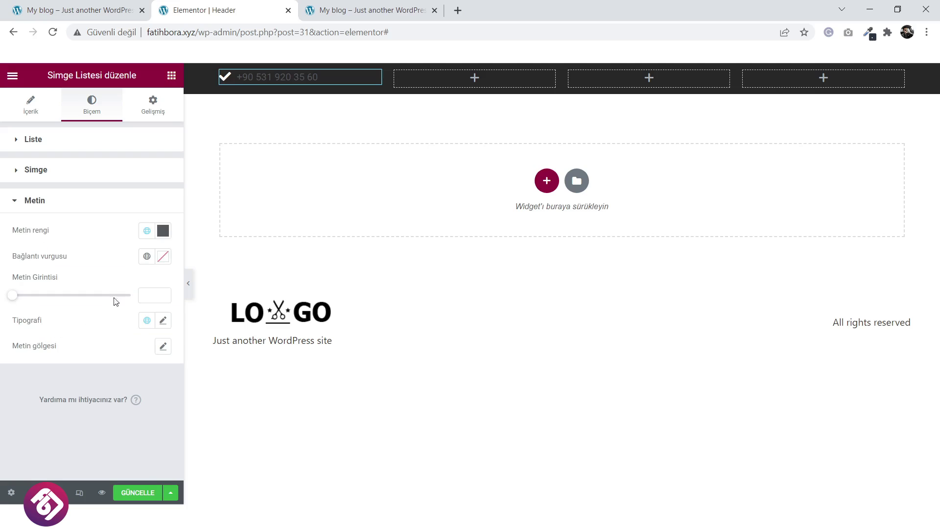
click(163, 231)
text(#FFFFFF)
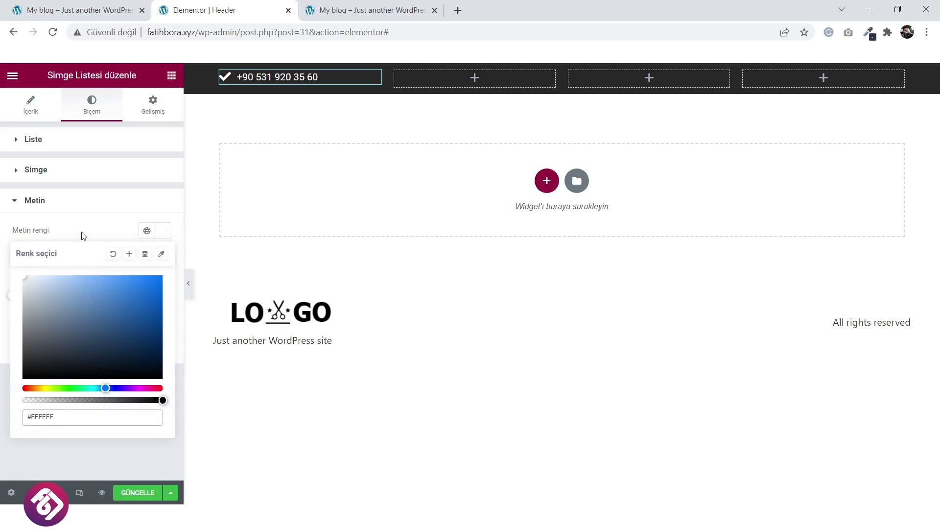
click(84, 236)
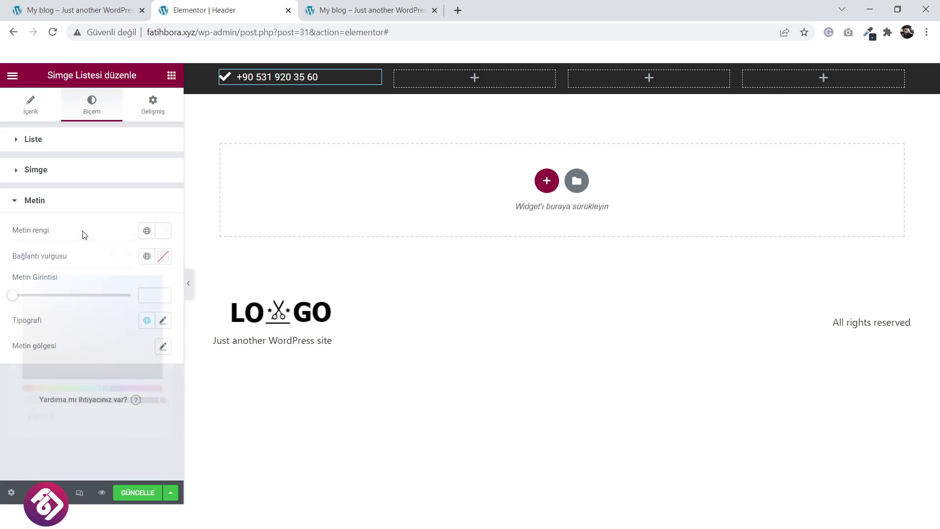
click(163, 321)
click(124, 378)
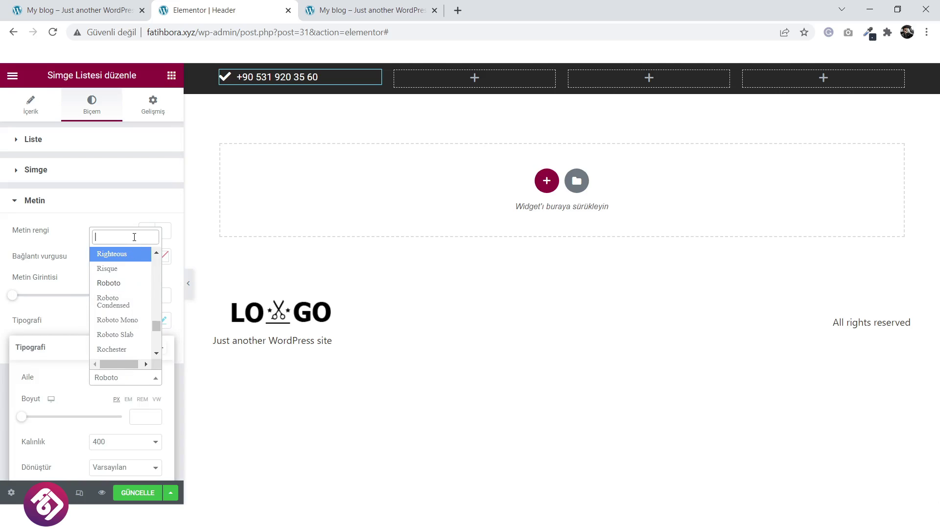
text(pop)
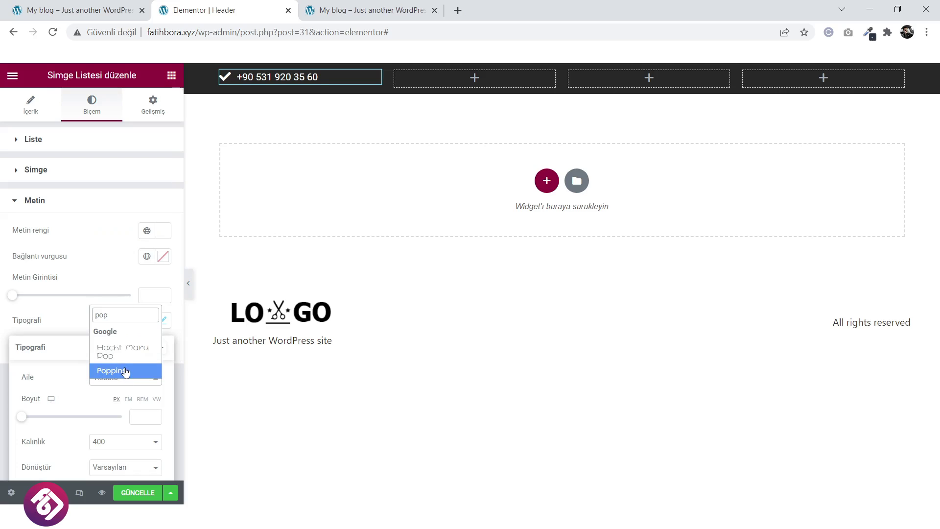
click(125, 372)
click(99, 265)
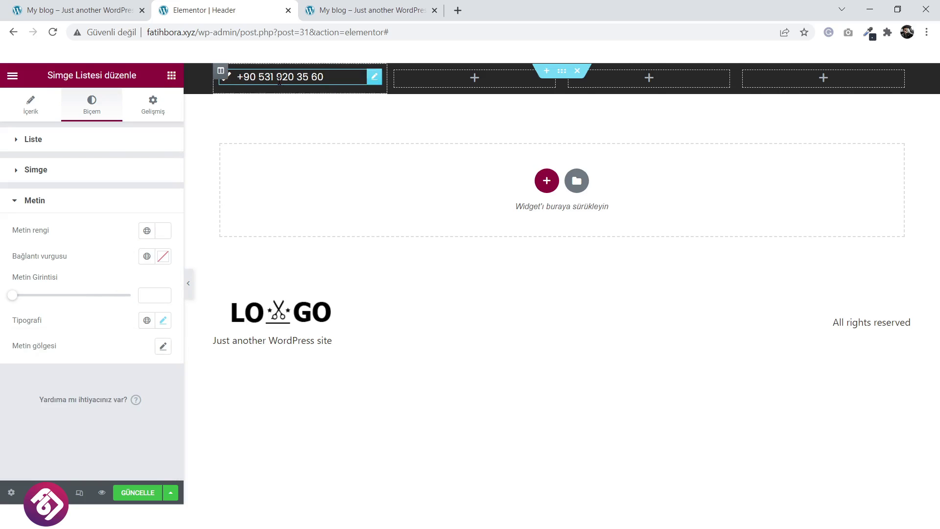
Set the top bar section's vertical alignment to Orta and update the header.
click(562, 74)
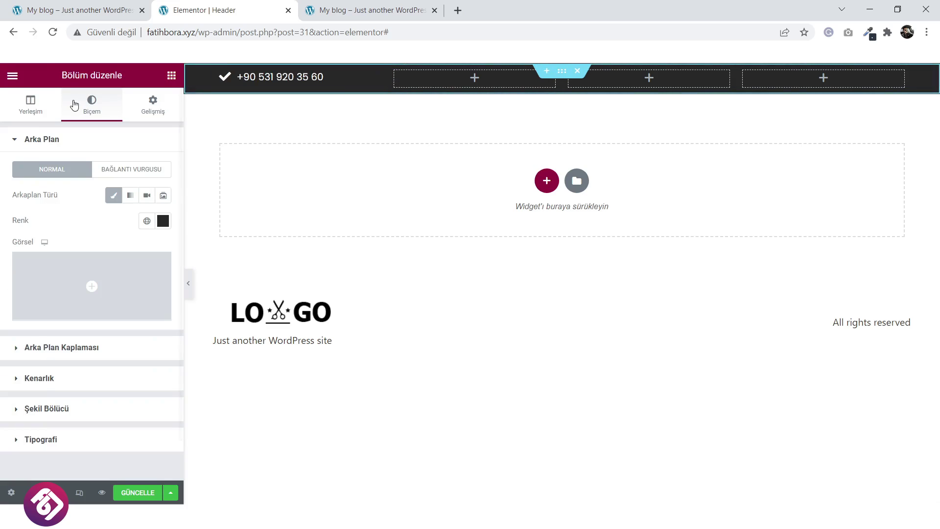
click(31, 104)
click(121, 286)
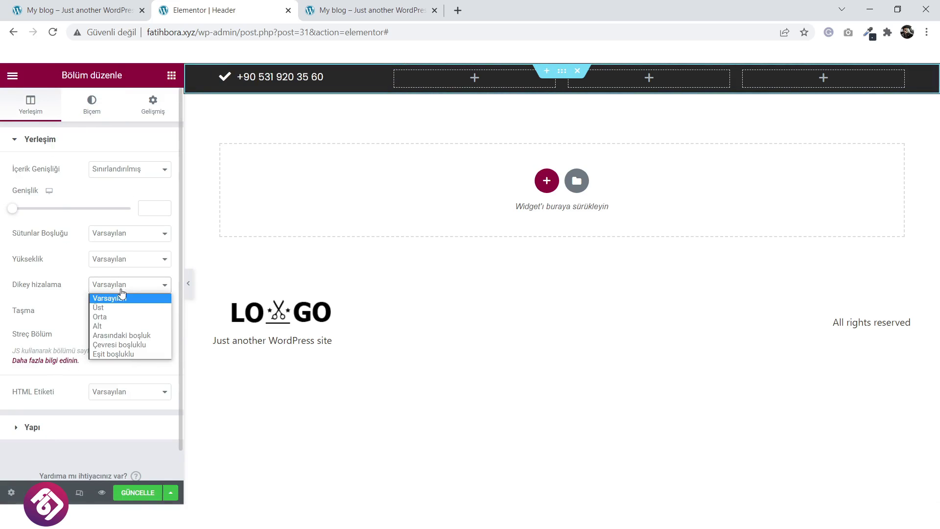
click(116, 319)
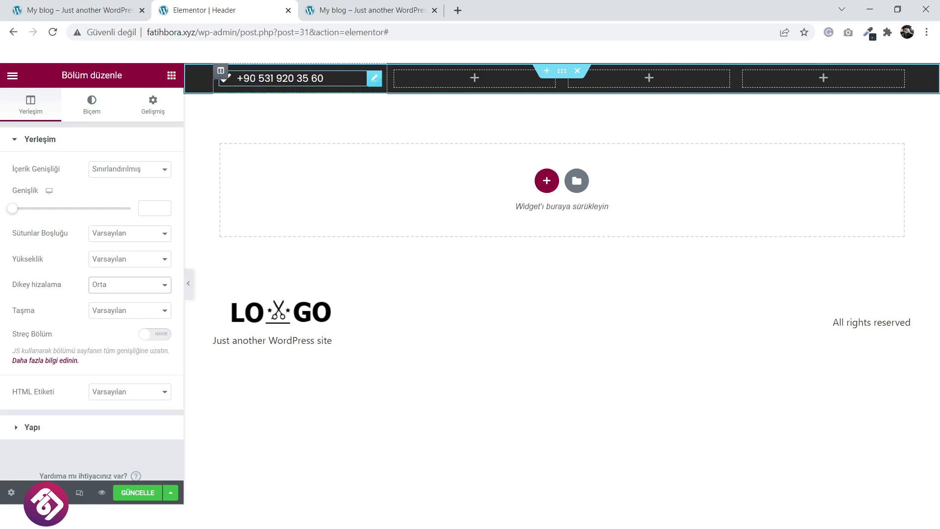
click(139, 493)
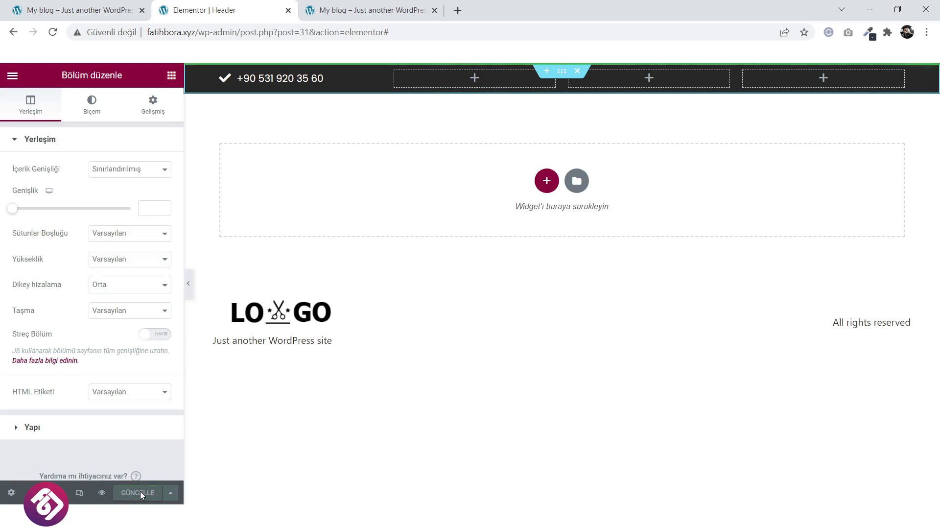
Compare the header against the live salon site and start a new section below the top bar.
click(99, 5)
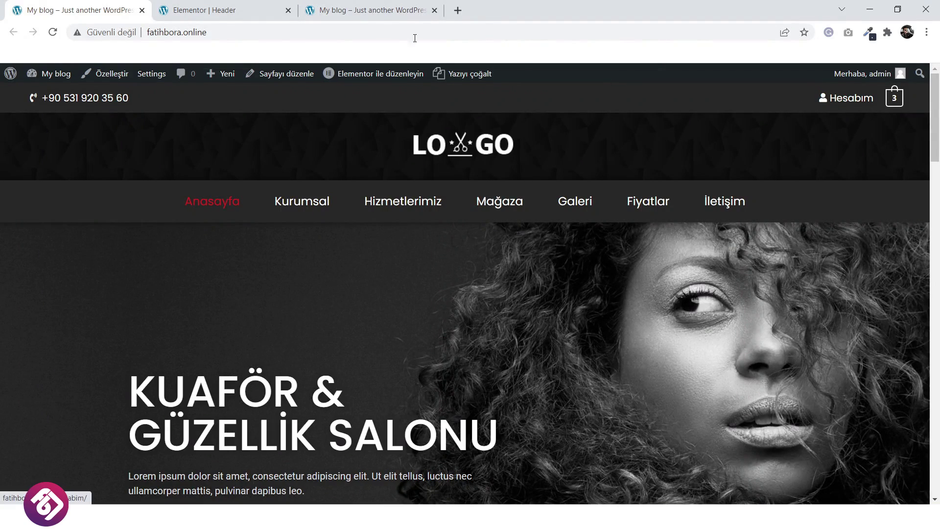
click(263, 5)
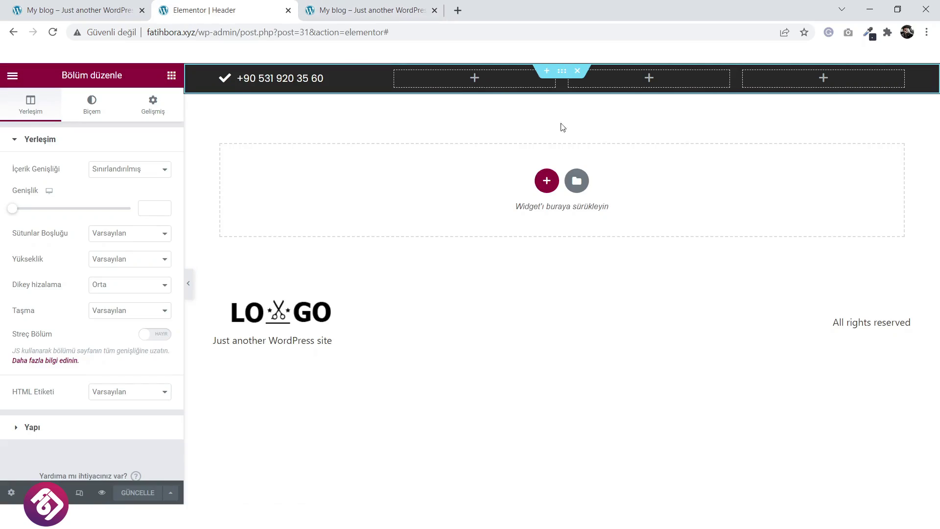
click(76, 9)
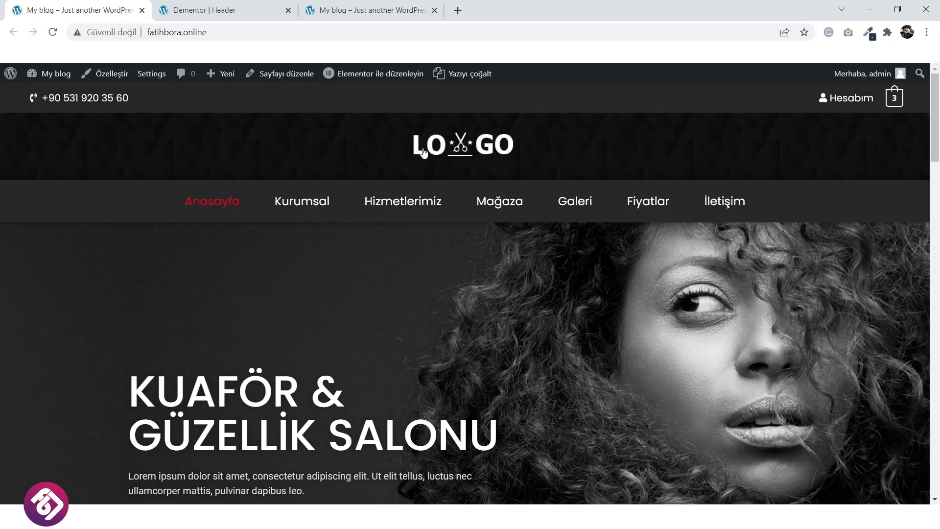
click(209, 5)
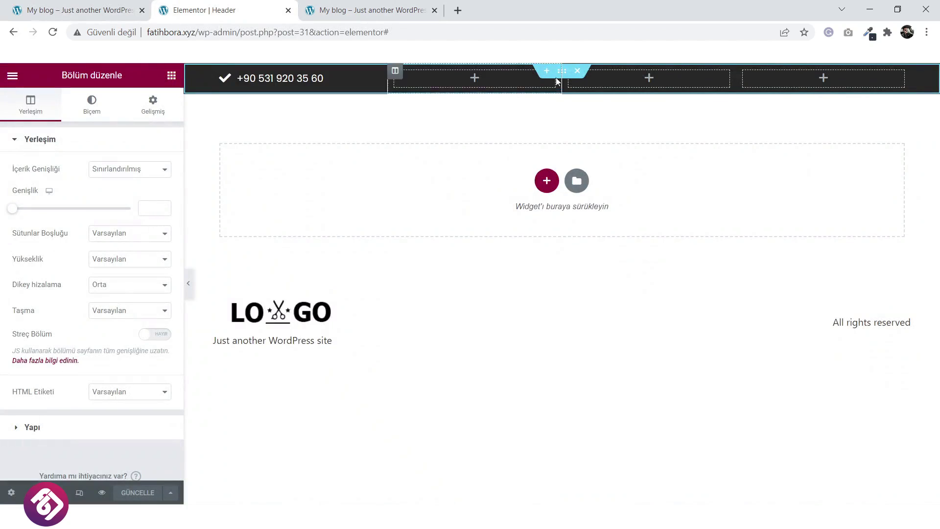
click(546, 181)
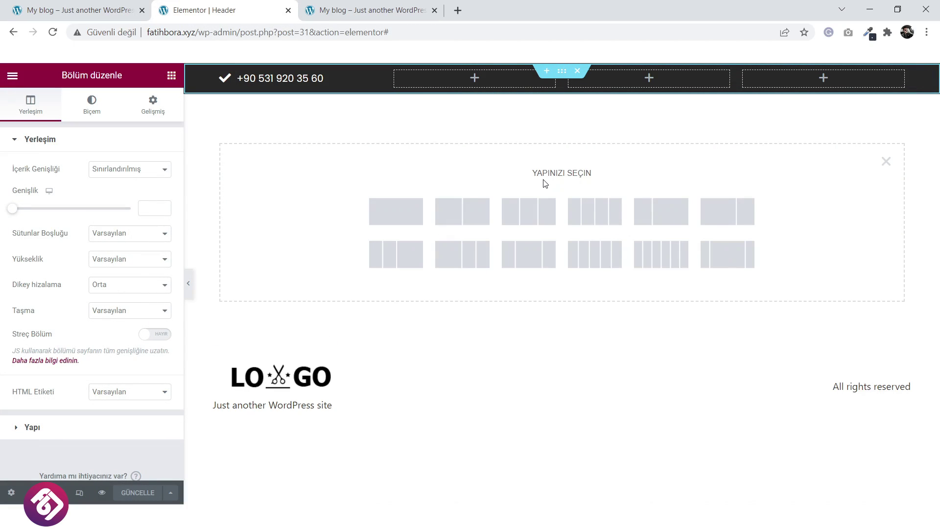
click(109, 5)
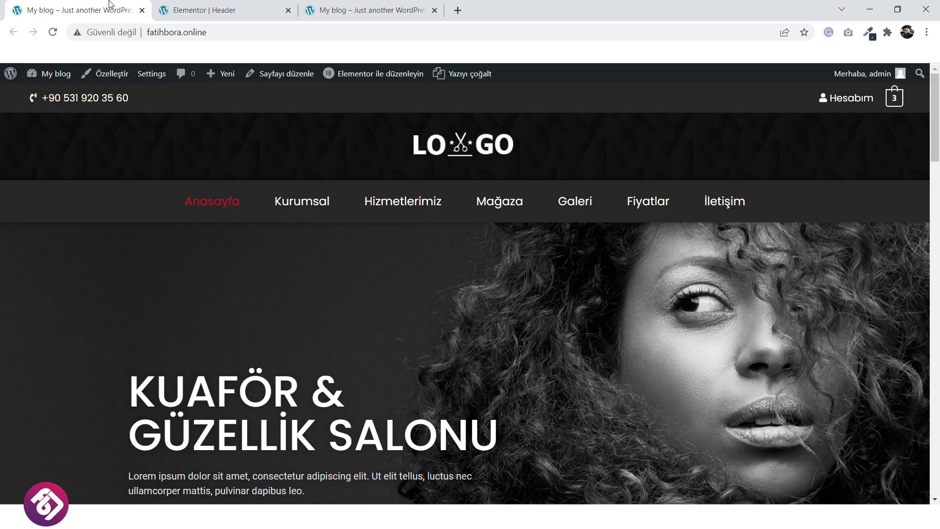
Insert a three-column section under the top bar and drop the Site Logo widget into its middle column.
click(213, 8)
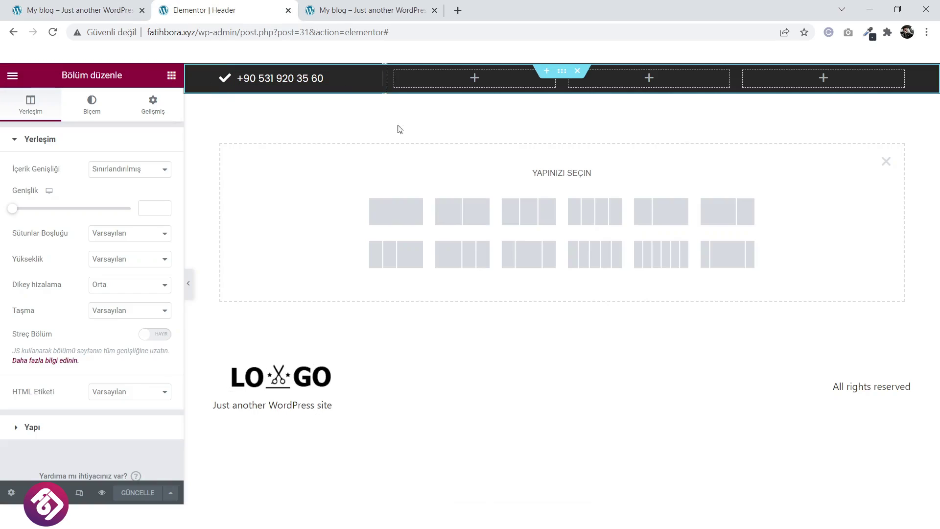
click(535, 219)
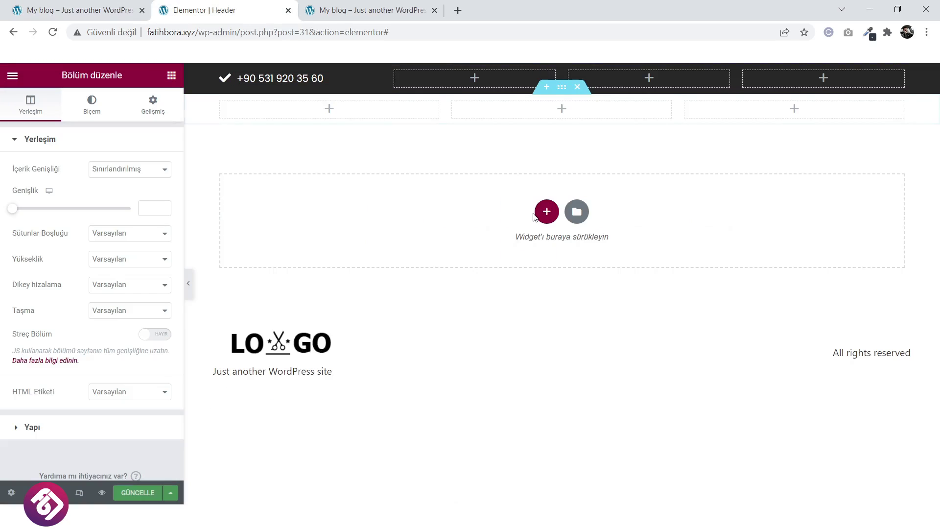
click(565, 111)
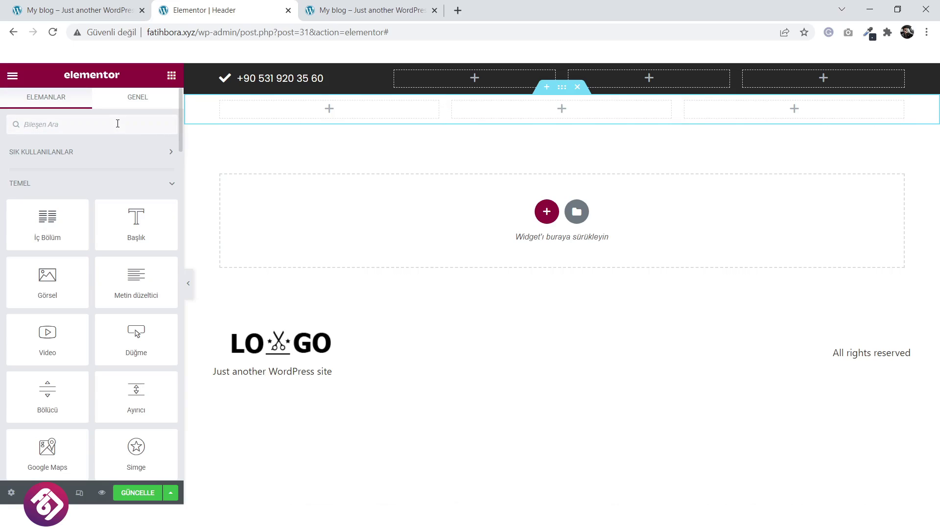
text(logo)
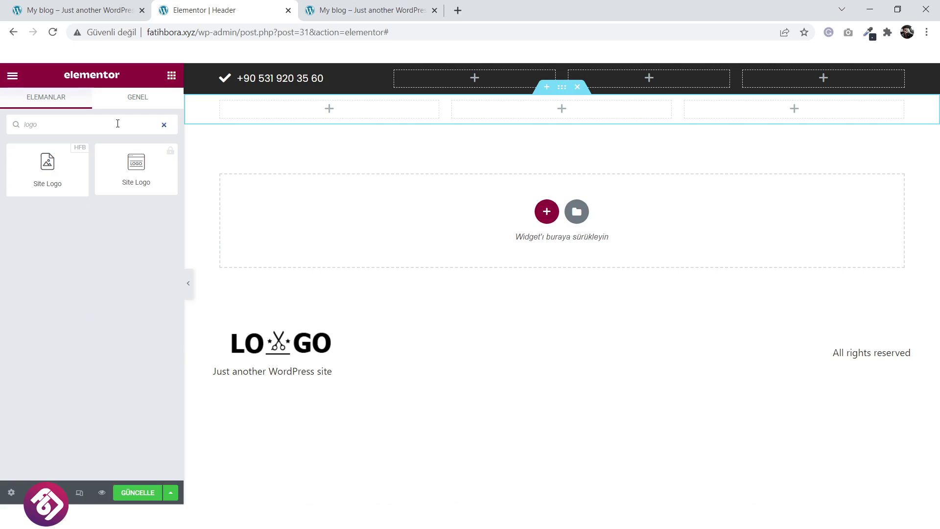
drag(47, 165, 552, 117)
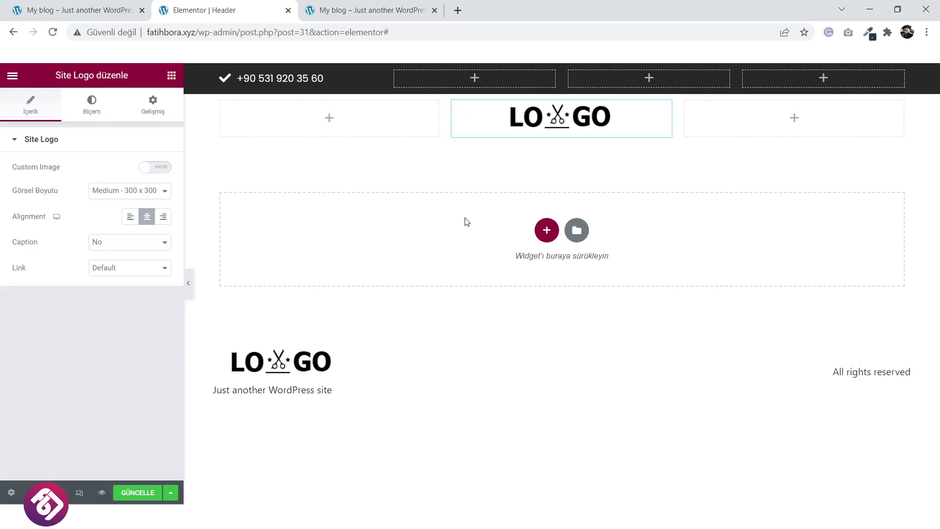
click(563, 88)
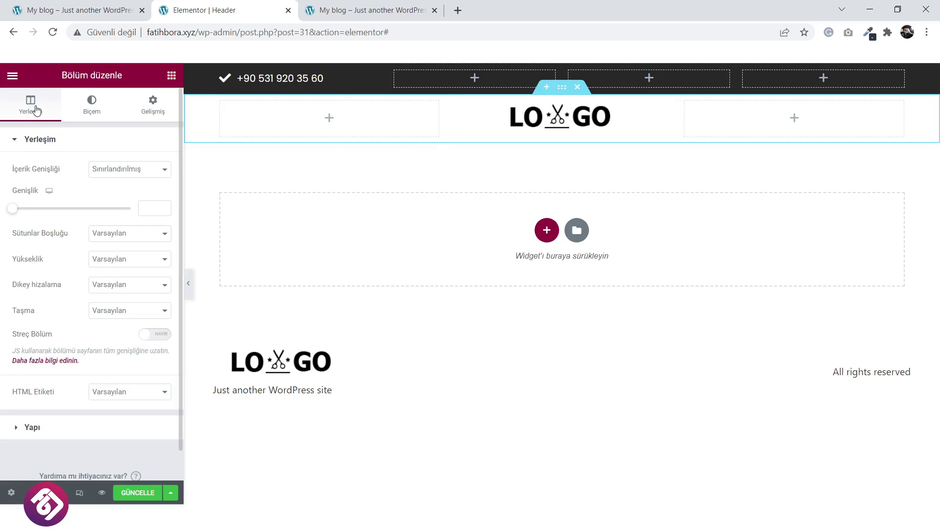
Switch the logo row's height to Minimum Height, leaving vertical alignment at default.
click(114, 285)
click(118, 313)
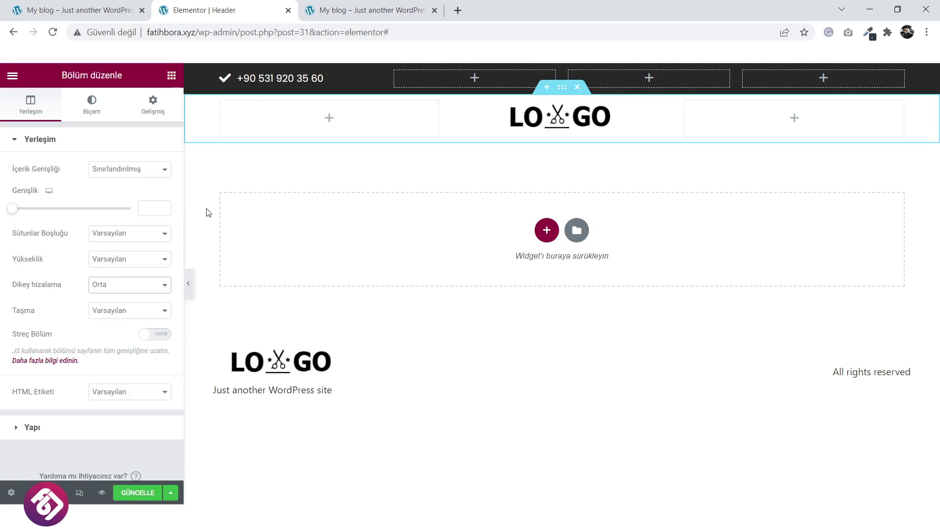
click(99, 261)
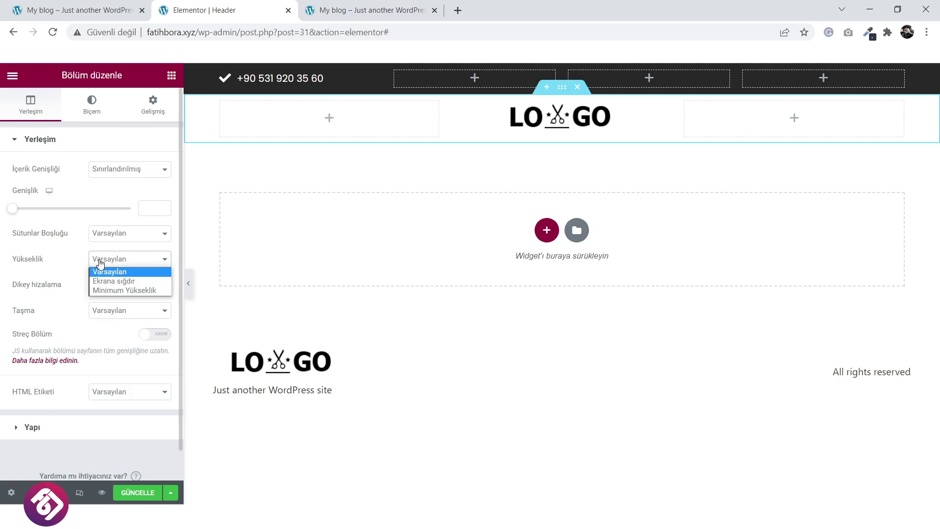
click(109, 290)
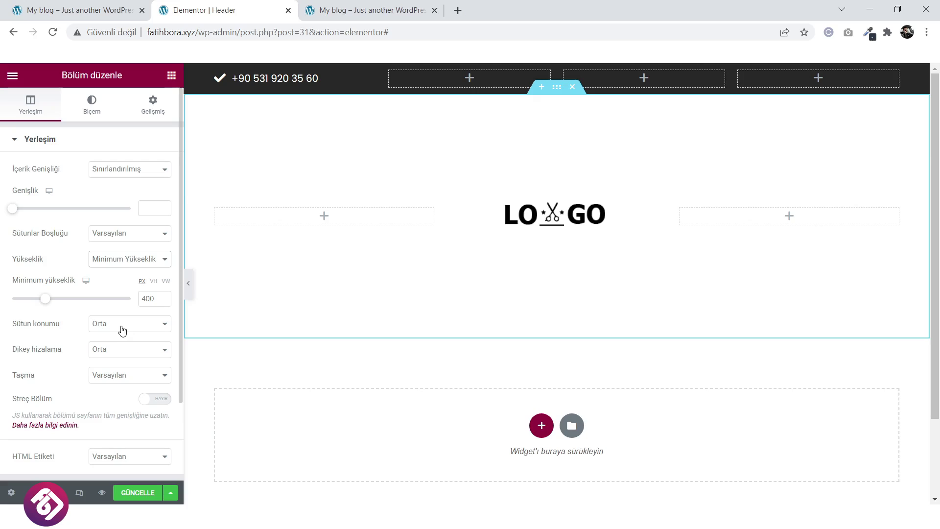
click(115, 351)
click(116, 362)
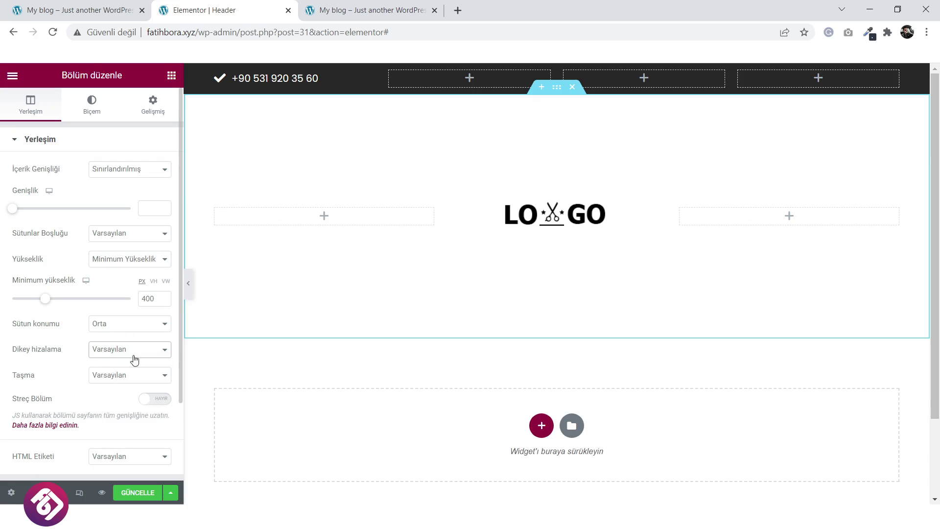
click(115, 353)
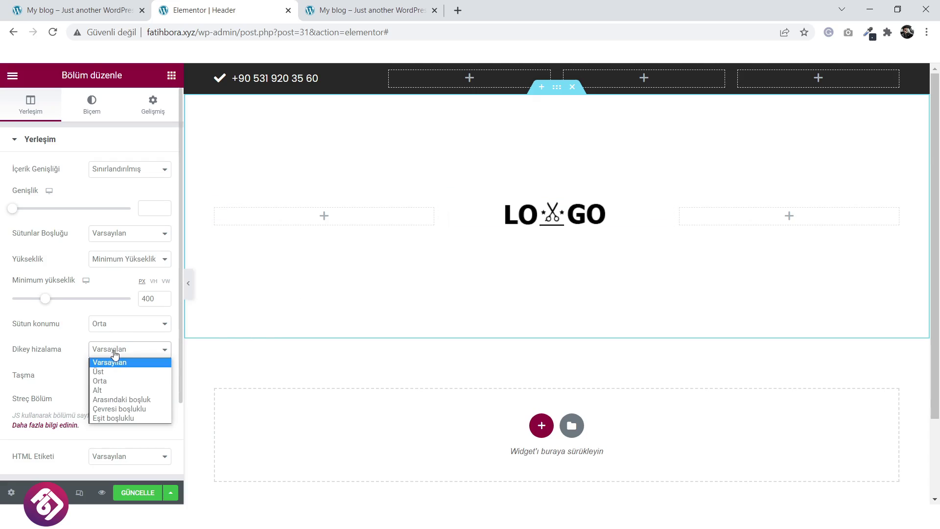
click(111, 371)
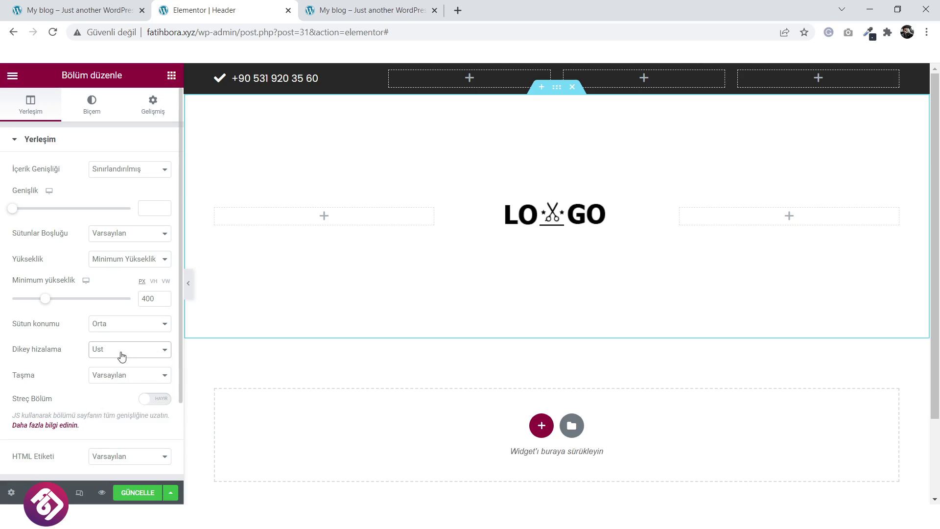
click(122, 356)
click(117, 363)
Keep the logo row's default column gap and default vertical alignment.
click(140, 264)
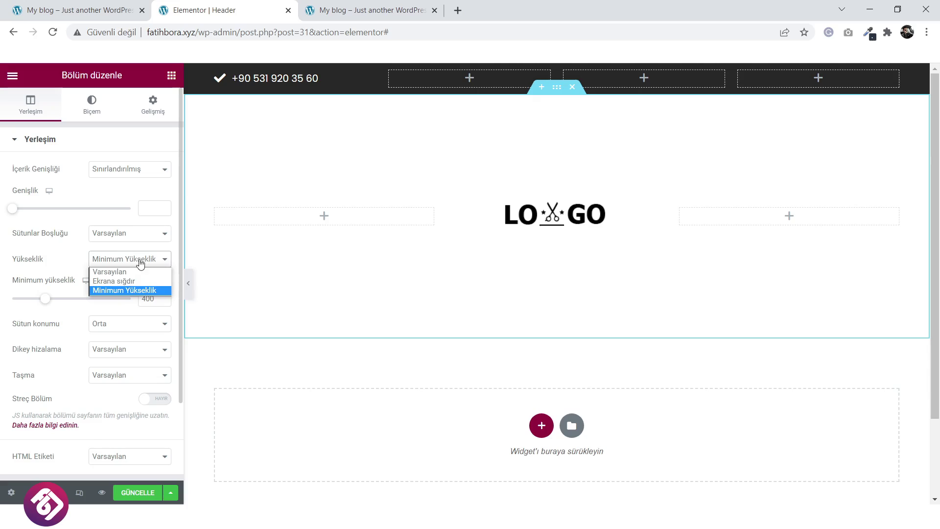
click(138, 234)
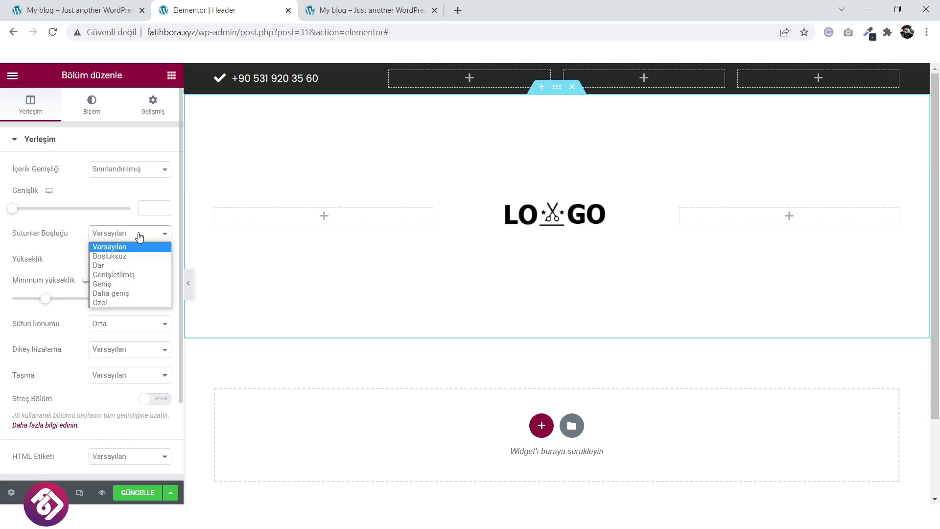
click(74, 376)
scroll(74, 375, down, 2)
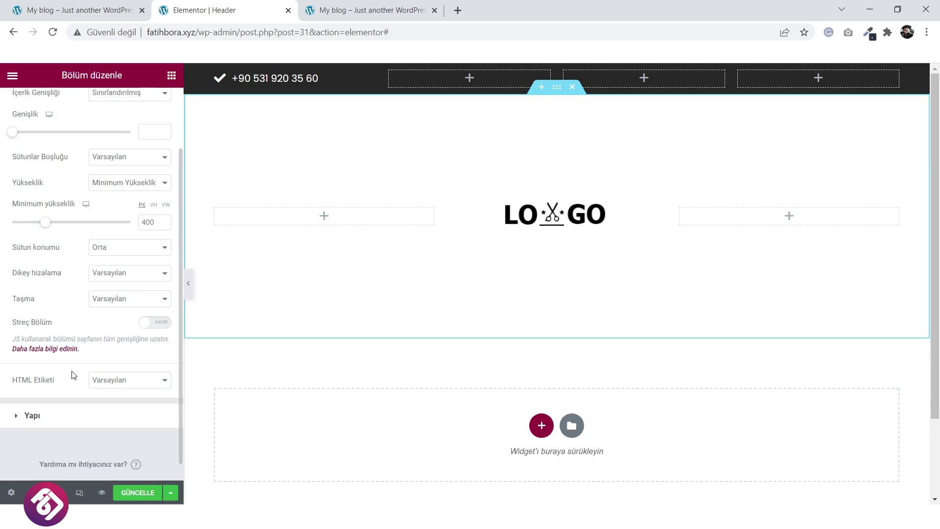
click(119, 274)
click(125, 296)
click(134, 279)
click(122, 286)
scroll(103, 318, up, 2)
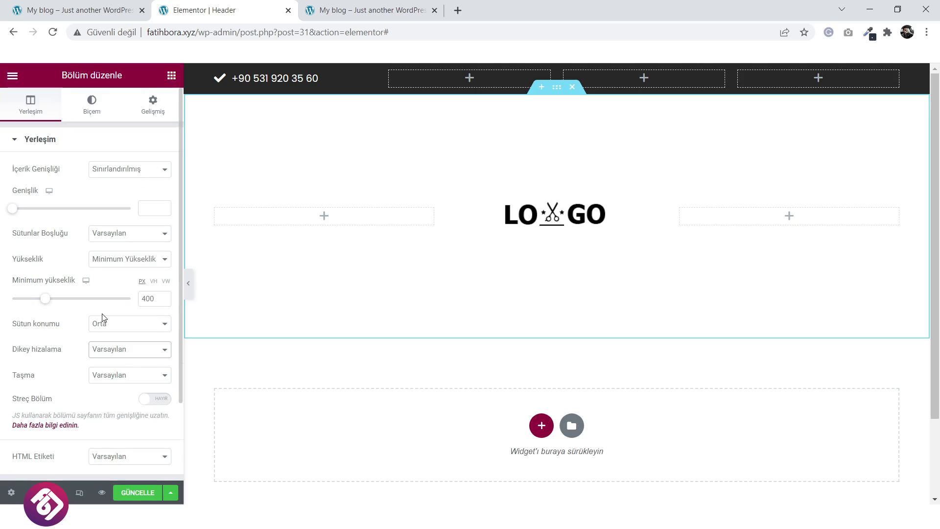
Reduce the logo row's minimum height from 400 to 110 and compare with the live site.
click(8, 142)
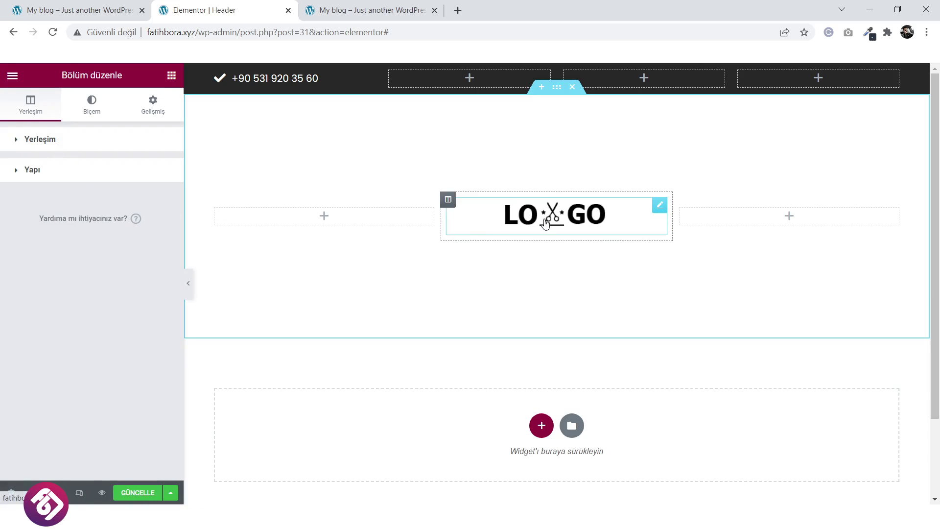
click(16, 142)
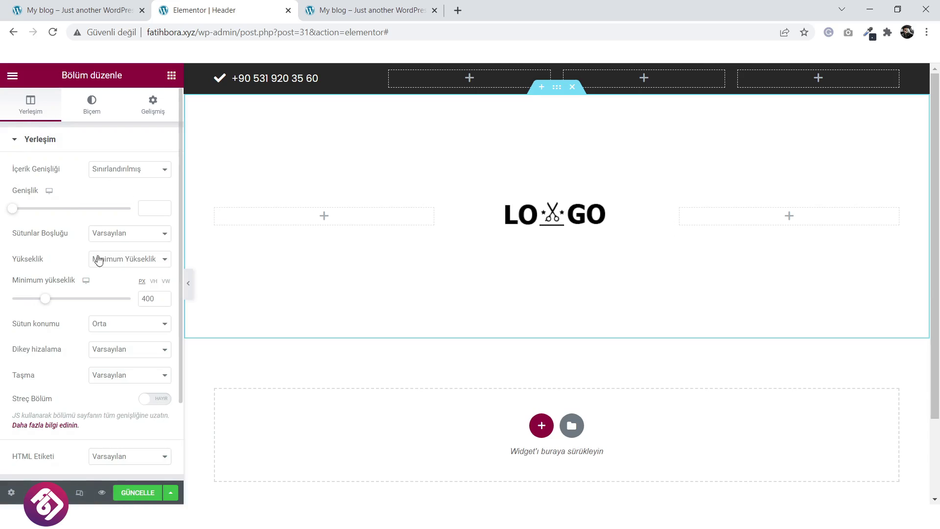
drag(47, 300, 24, 300)
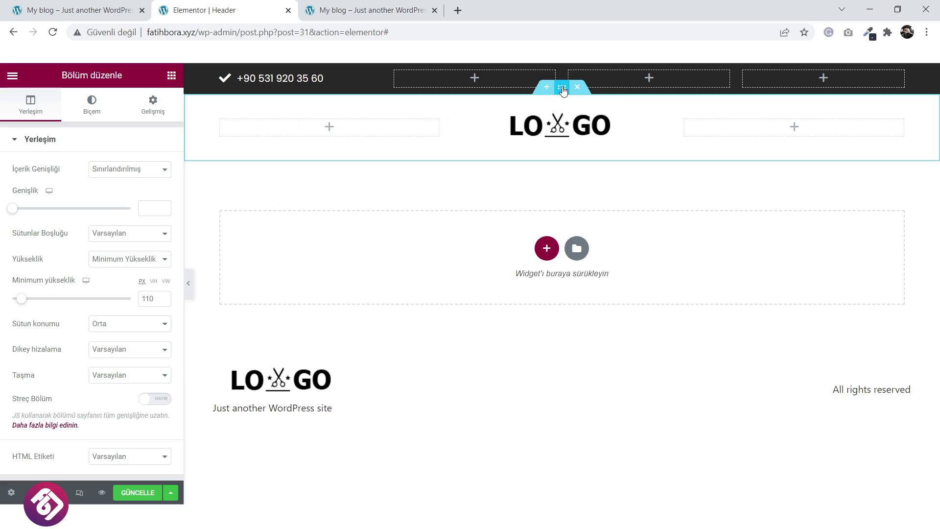
click(94, 7)
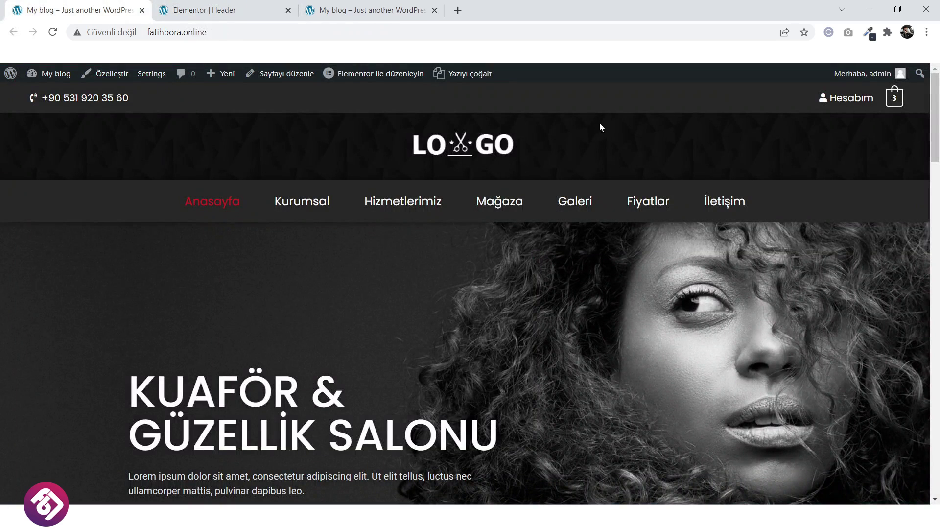
click(211, 10)
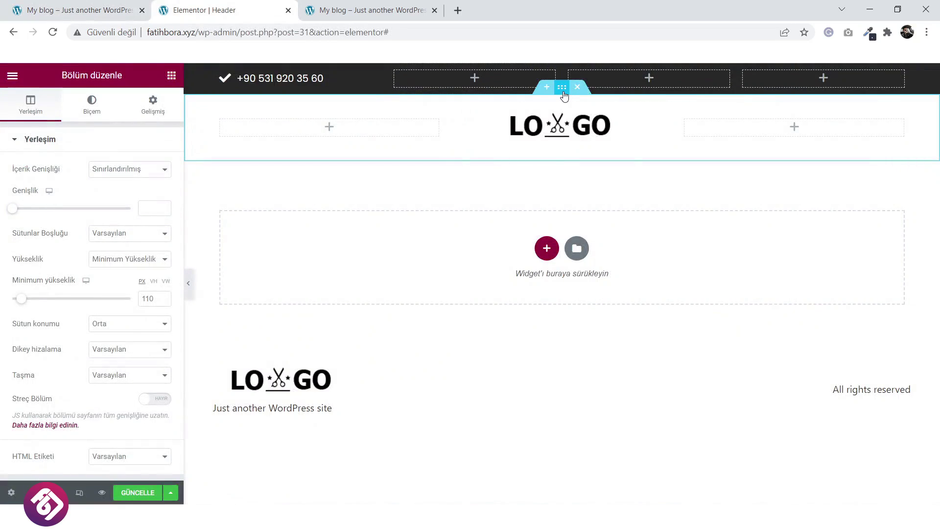
Upload pngwing.com (2).png and set it as the logo row's classic background image.
click(92, 103)
click(114, 195)
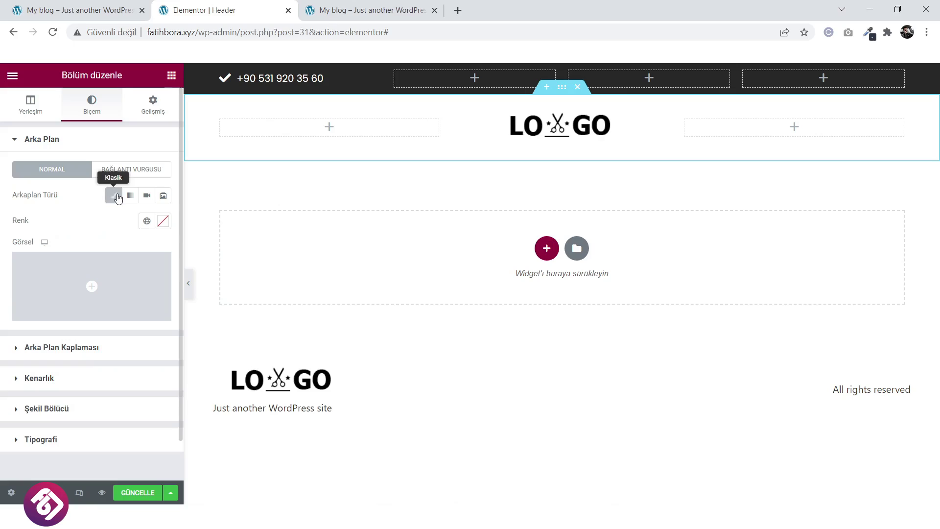
click(88, 289)
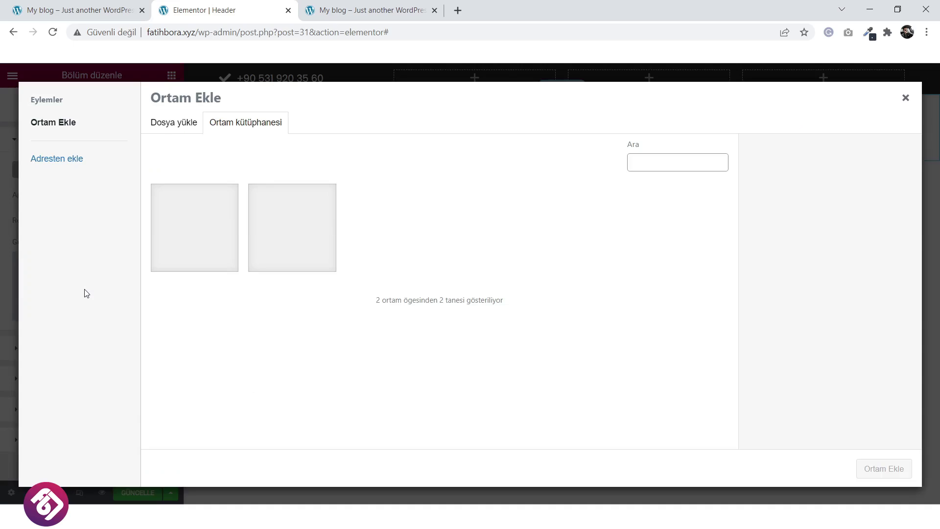
click(182, 128)
click(529, 300)
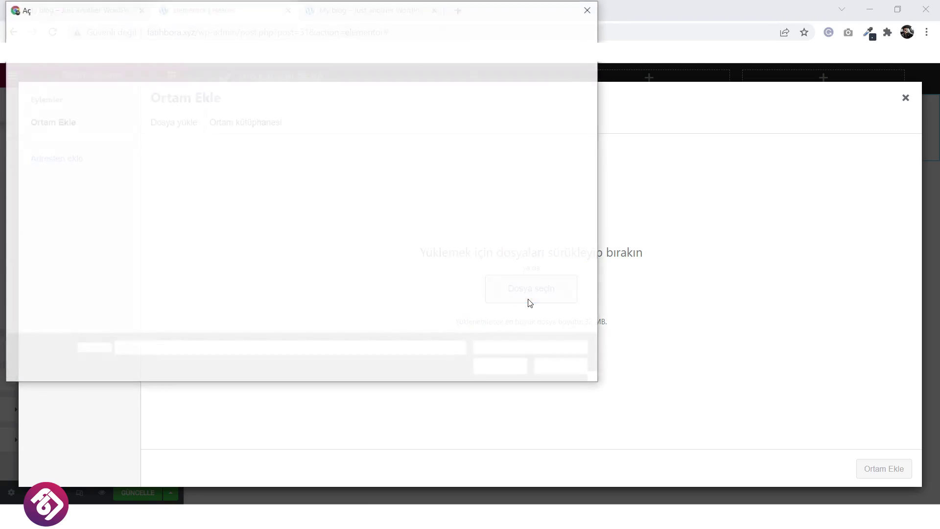
click(289, 120)
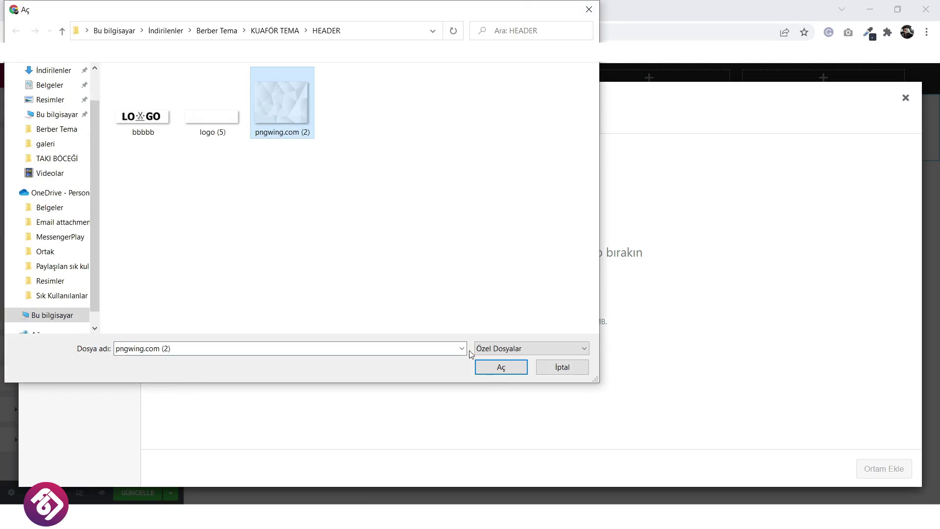
click(498, 374)
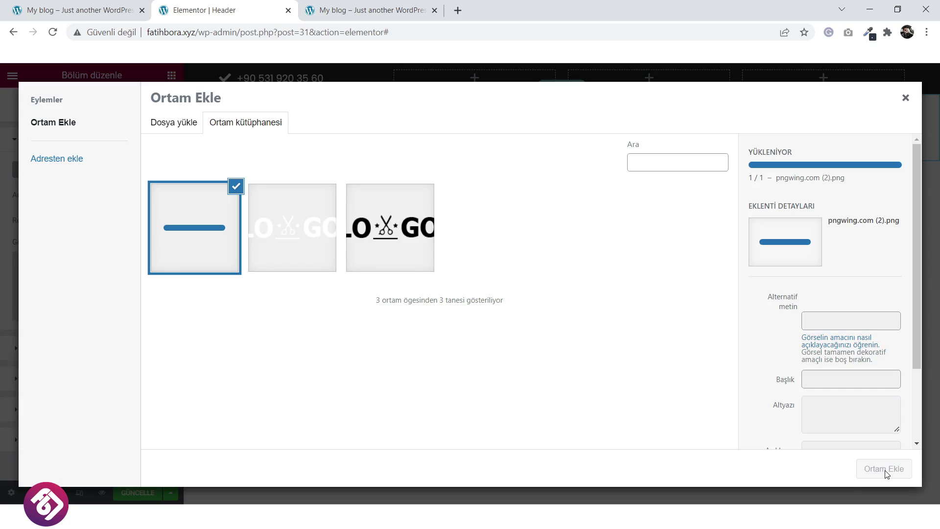
click(885, 470)
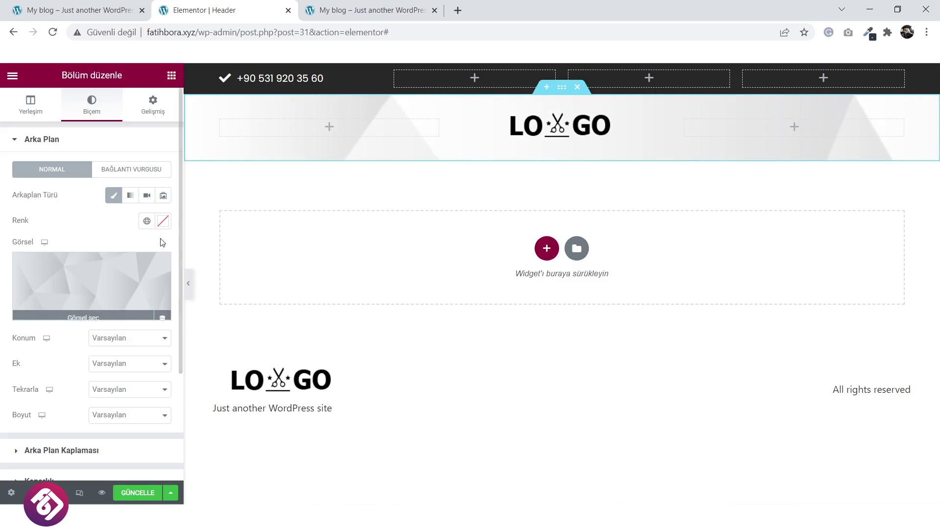
Set the row background colour to #2A2525 and centre the image, keeping default attachment and repeat.
click(163, 221)
drag(109, 310, 25, 380)
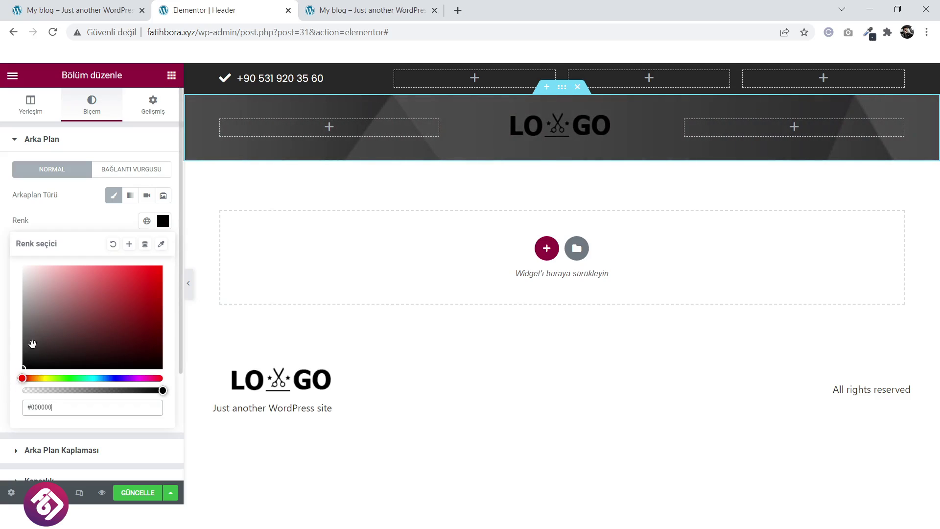
click(95, 211)
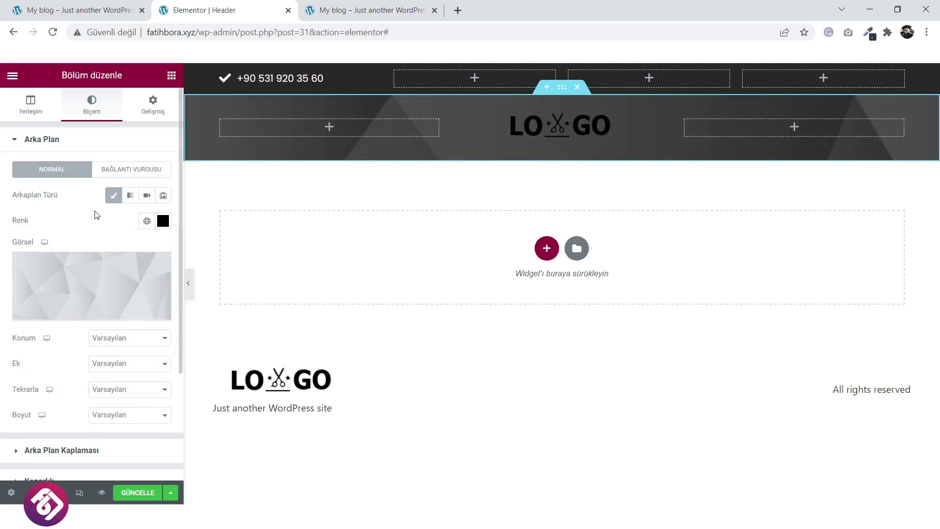
click(121, 338)
click(122, 360)
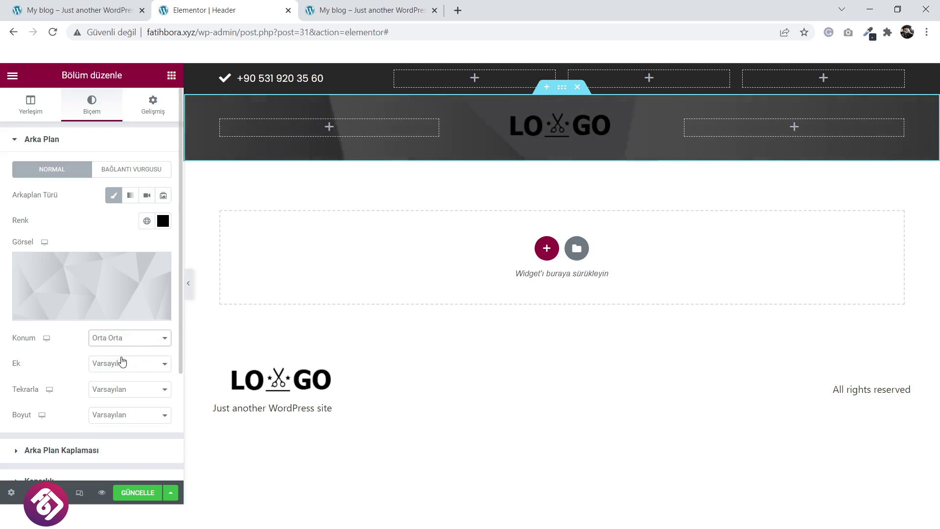
click(125, 365)
click(125, 369)
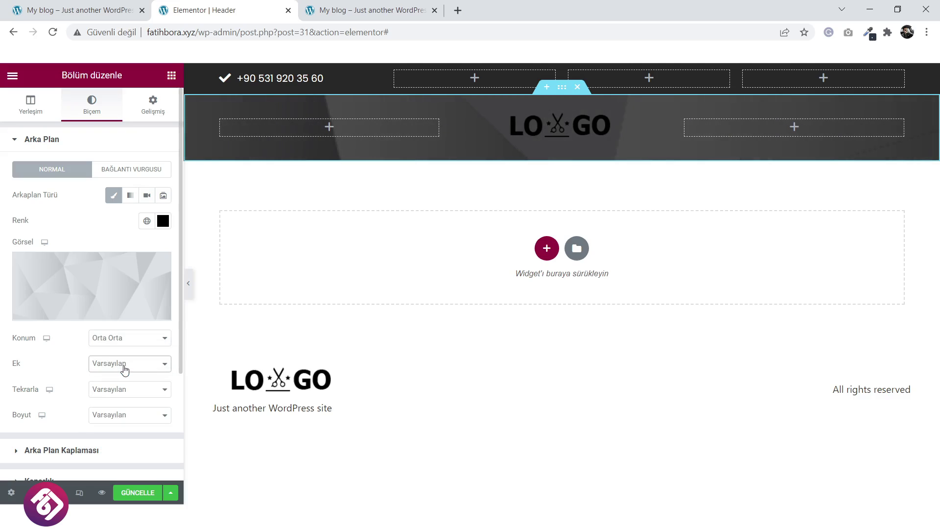
click(121, 396)
click(121, 400)
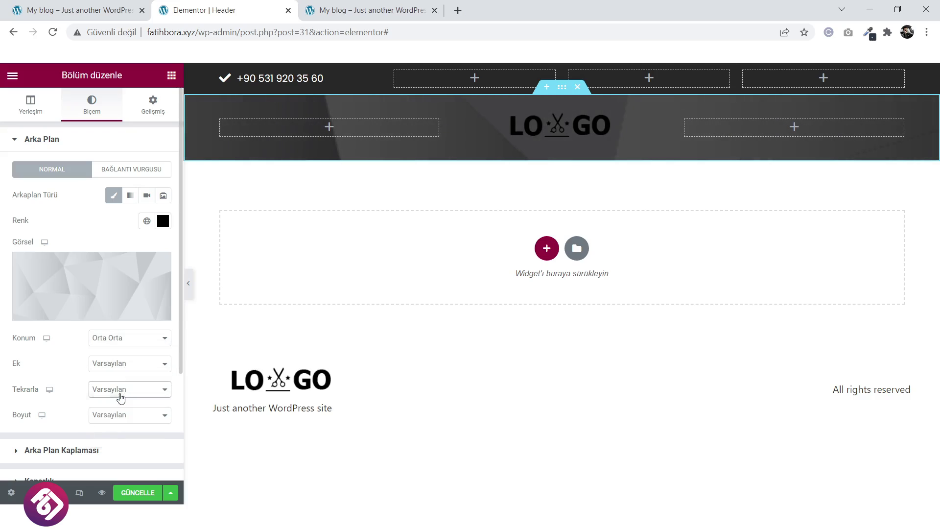
click(117, 416)
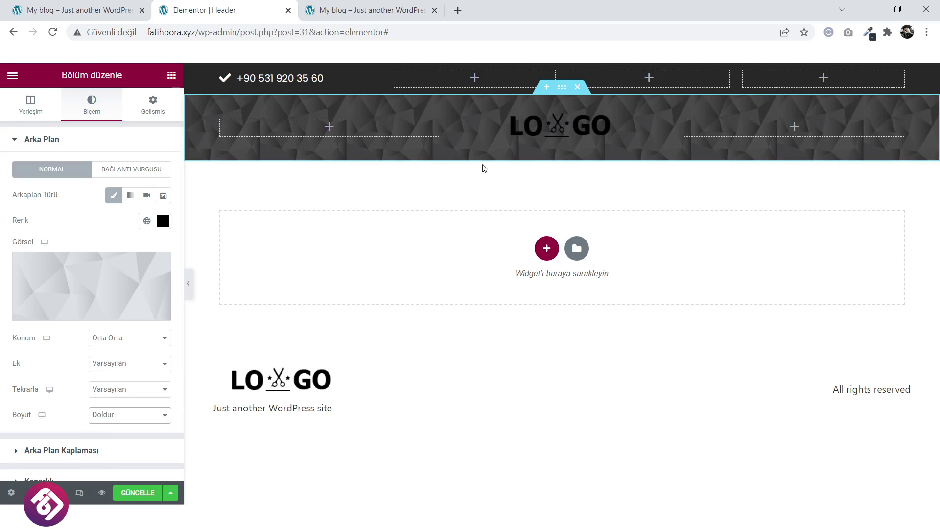
Add a classic #000000 black overlay to the logo row, save the header, and view the reference site.
mouse_move(129, 260)
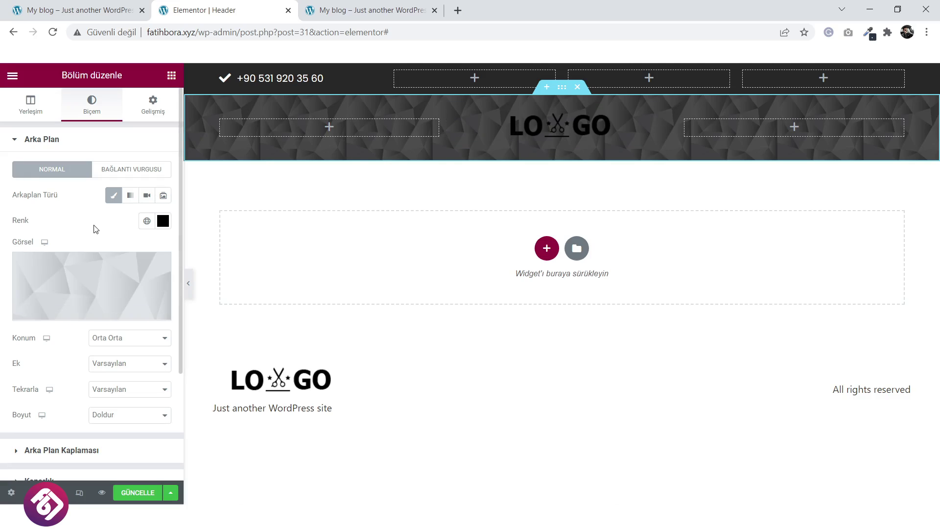
click(83, 450)
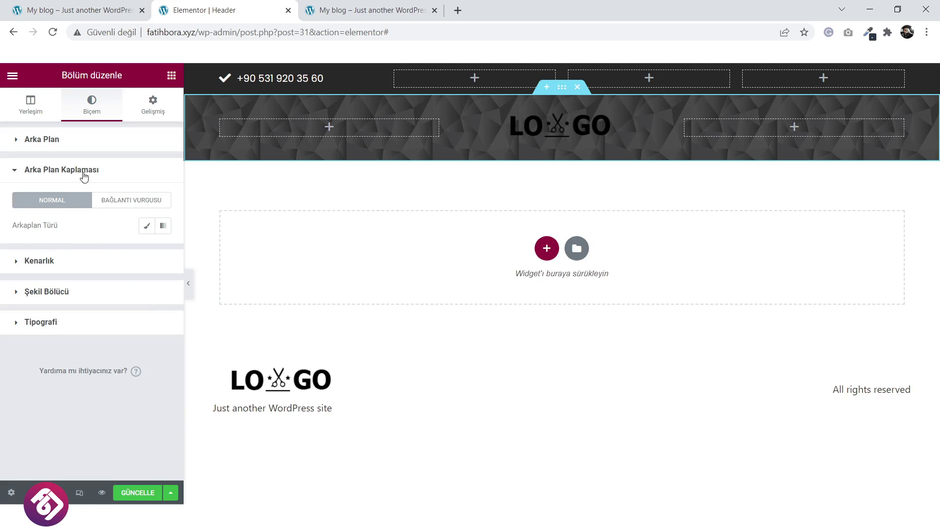
click(147, 226)
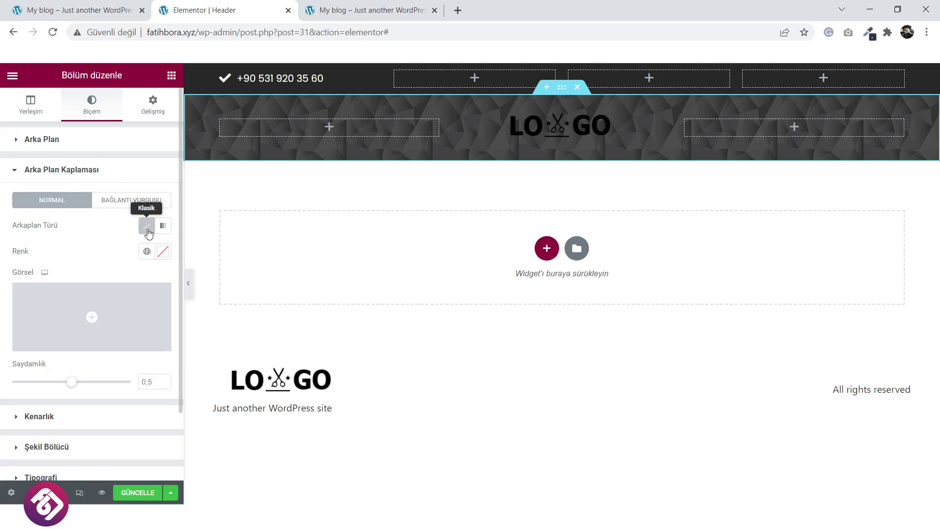
click(163, 251)
drag(118, 332, 17, 420)
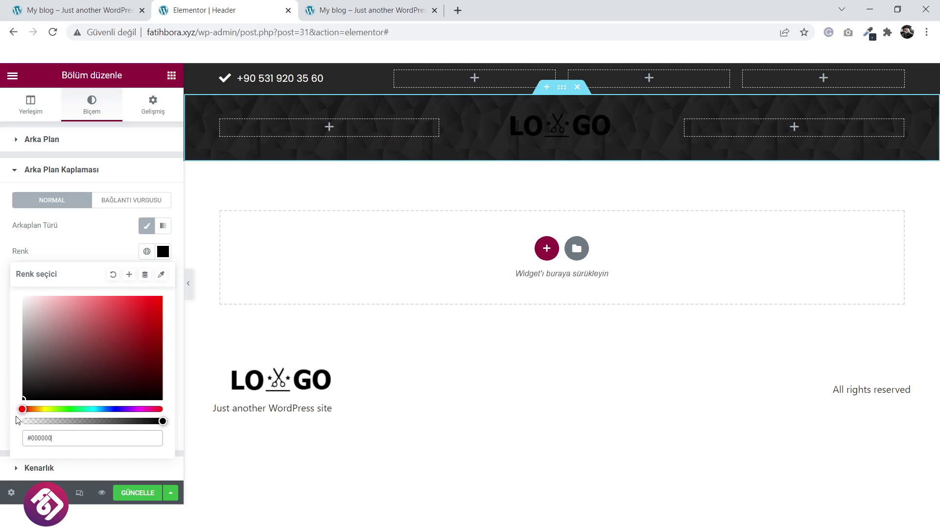
click(130, 496)
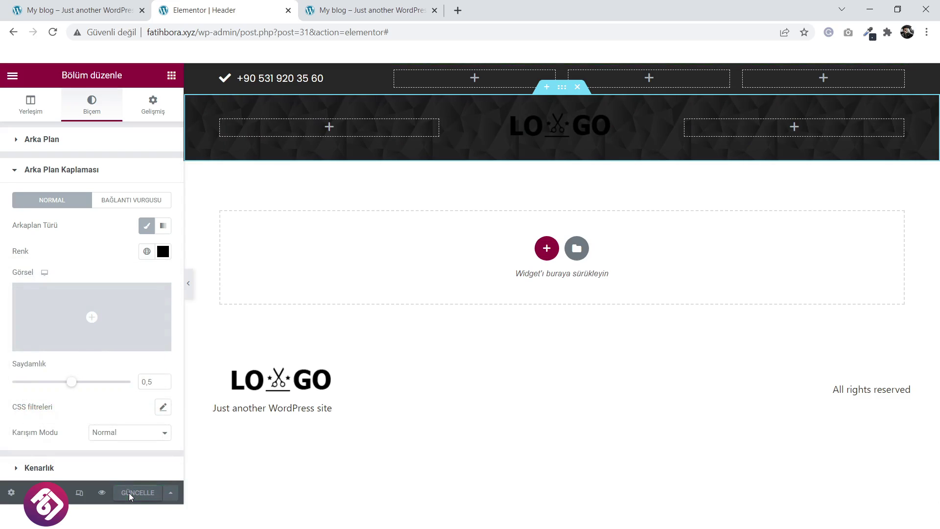
click(567, 136)
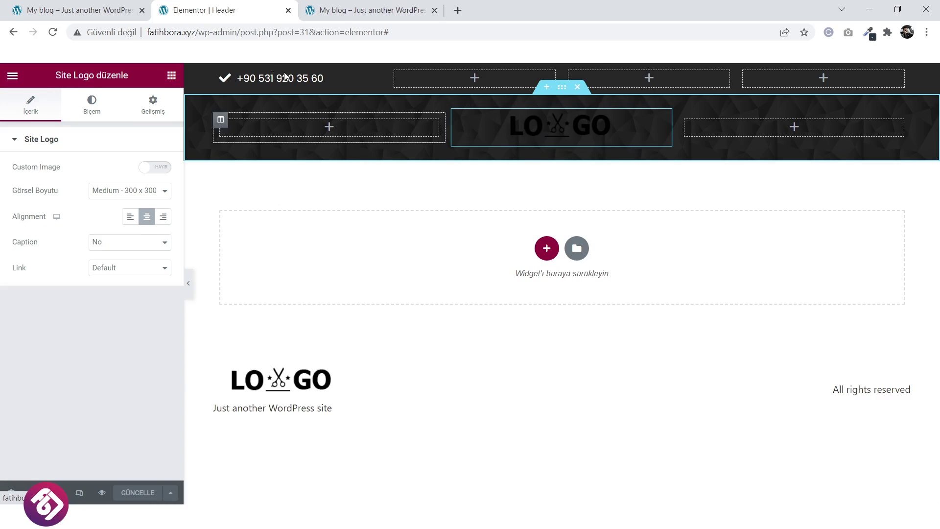
key(ctrl+shift+Tab)
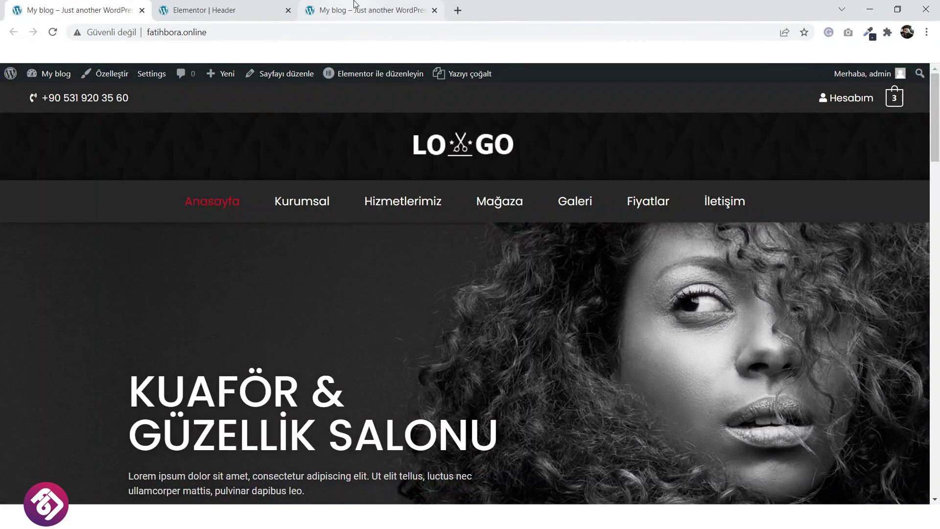
Reload the blog page to see the new dark header live, then open the Customizer.
click(355, 5)
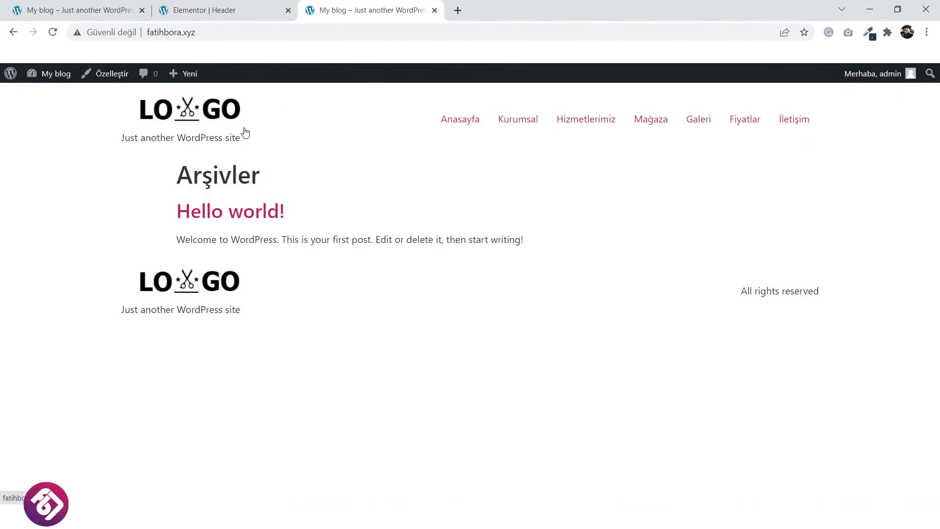
click(52, 32)
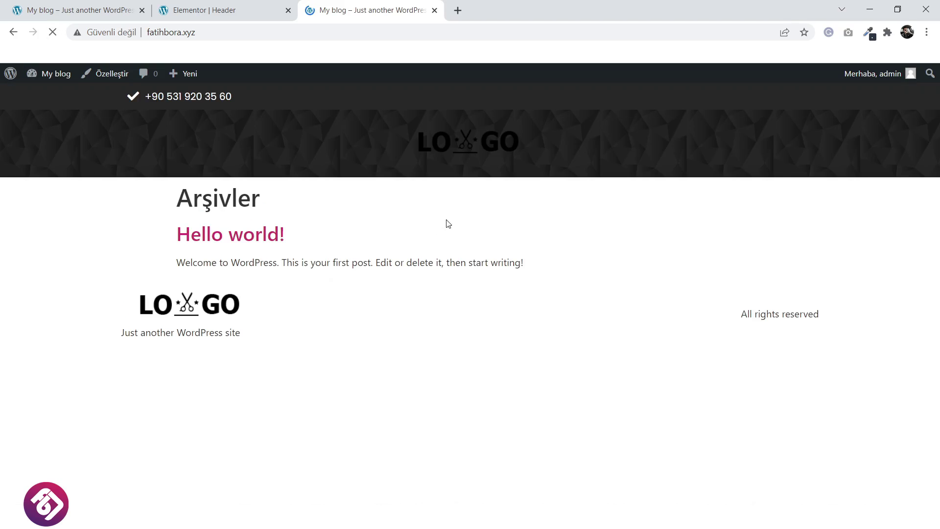
click(109, 78)
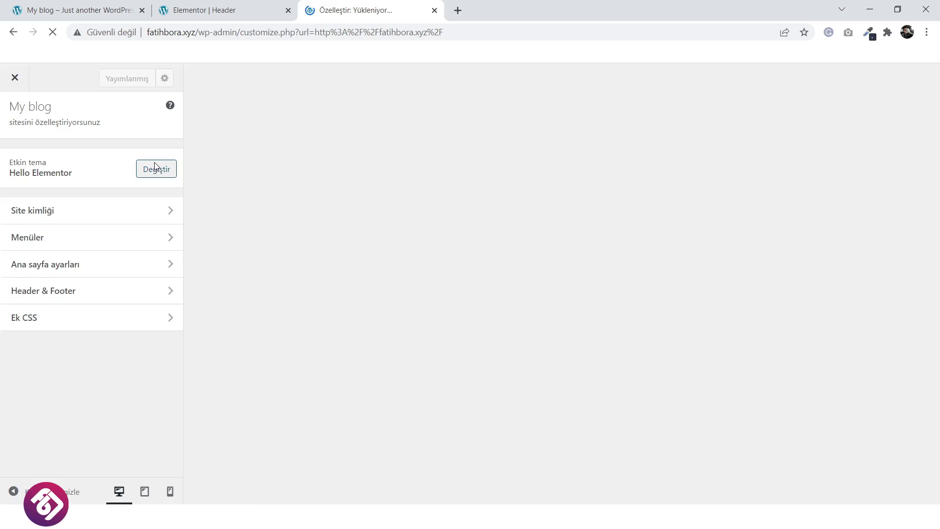
Swap the site logo for the white scissors logo in Site Identity and close the Customizer.
click(140, 219)
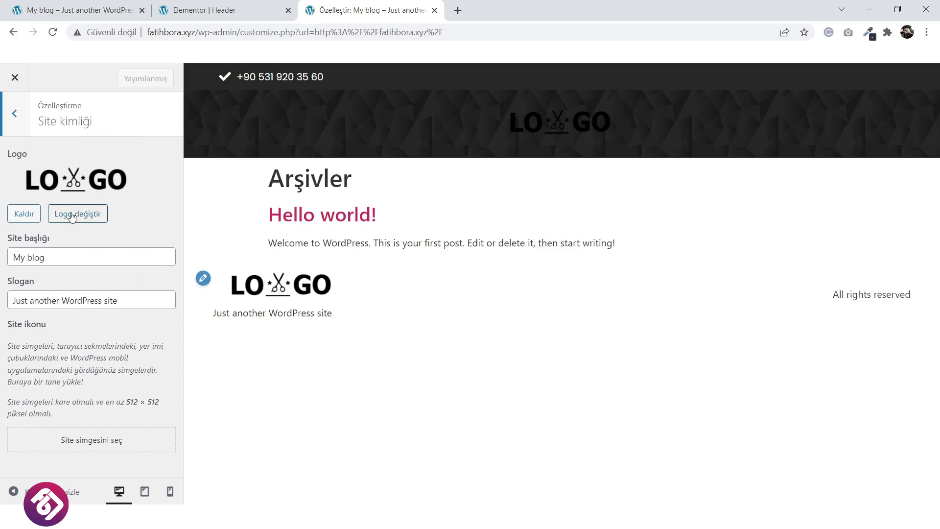
click(74, 218)
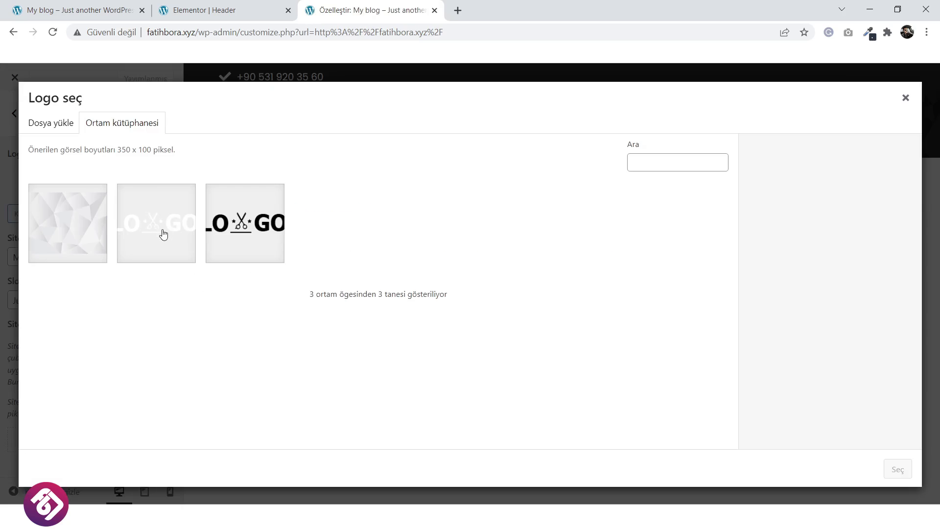
click(162, 233)
click(897, 471)
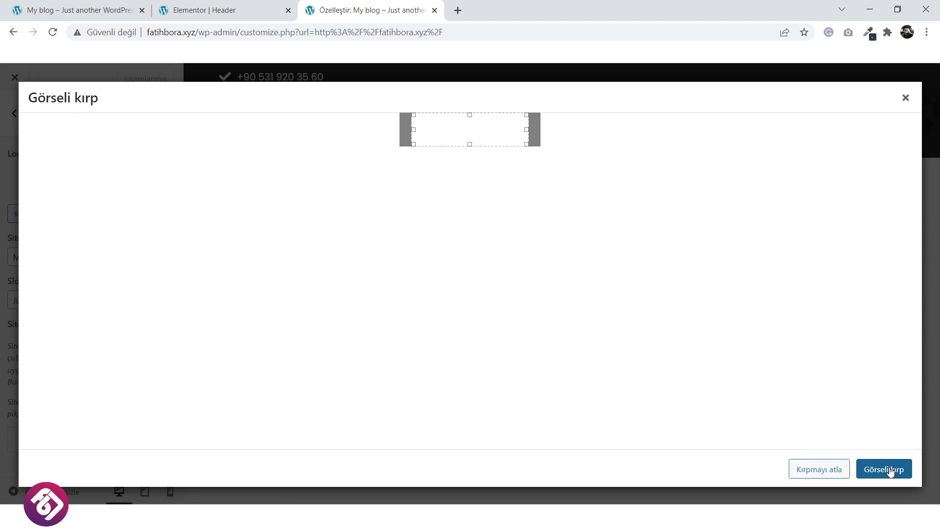
click(828, 469)
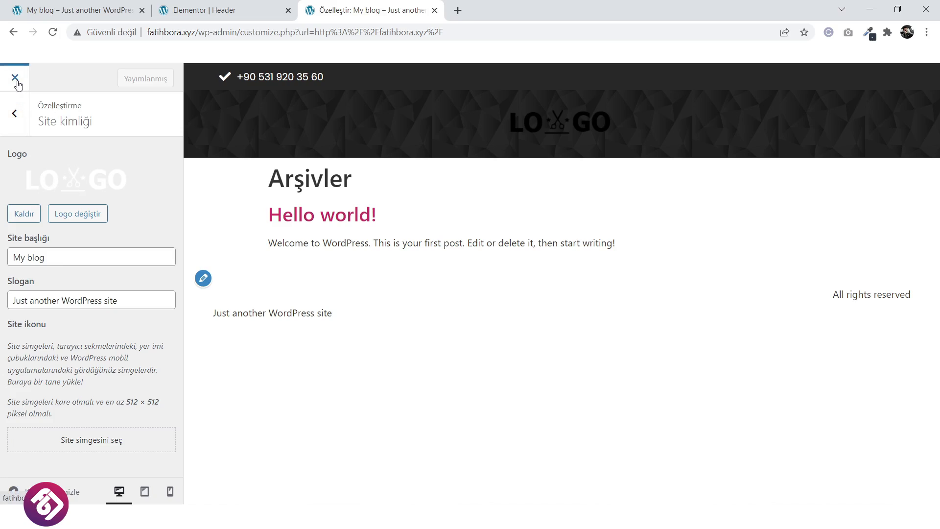
click(18, 90)
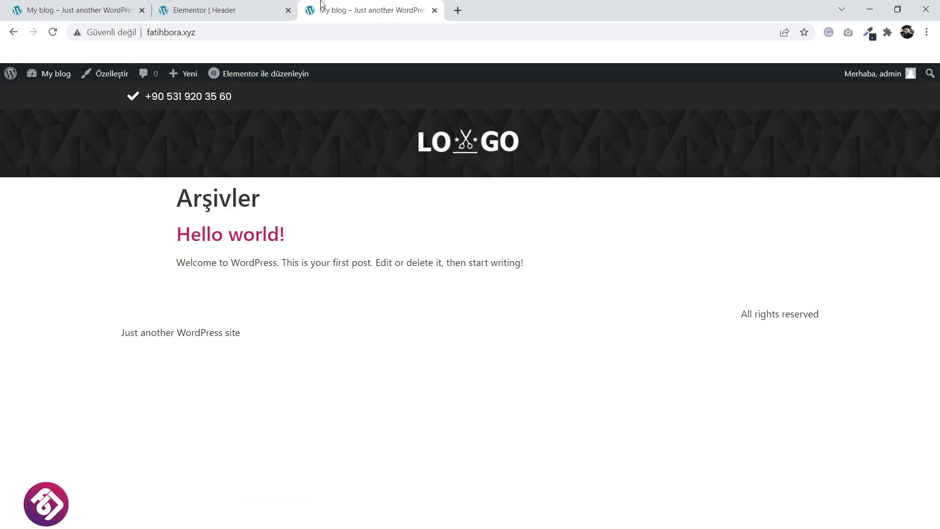
click(255, 9)
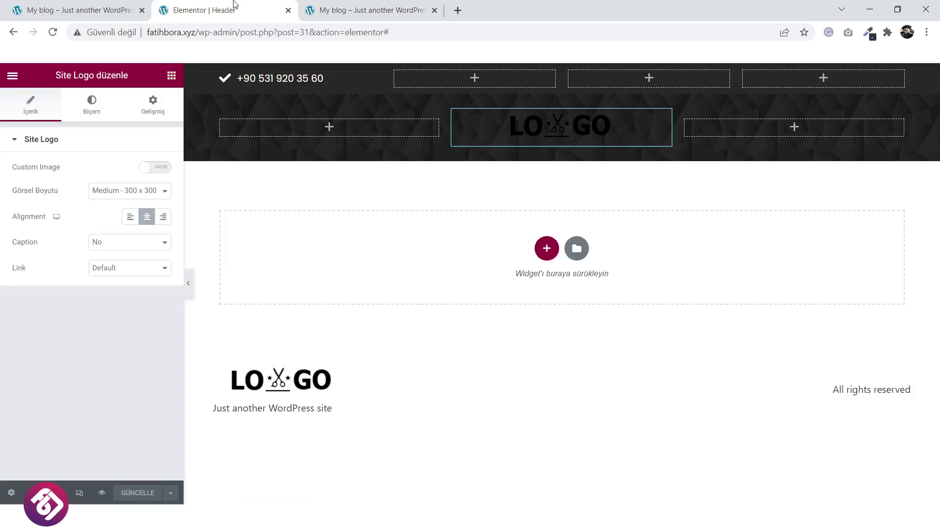
Reload the Elementor editor and add a one-column section beneath the logo row.
click(52, 32)
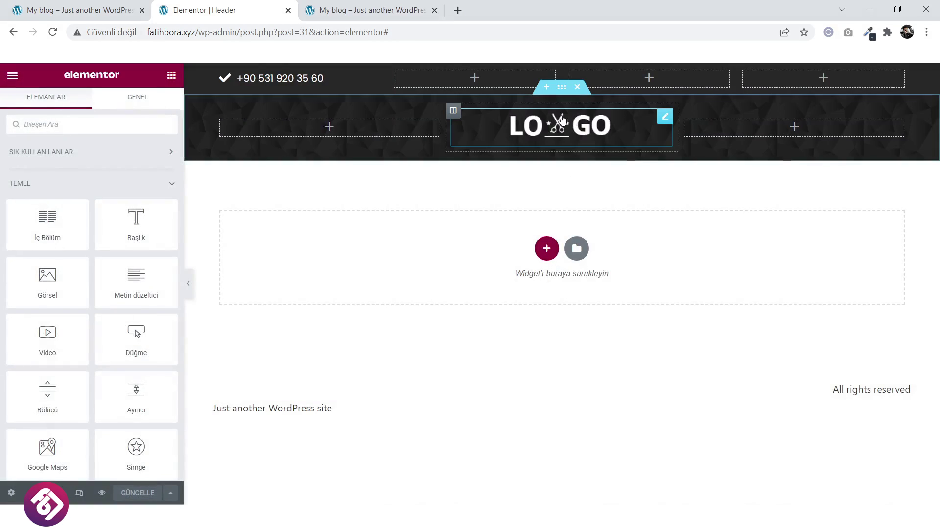
click(109, 6)
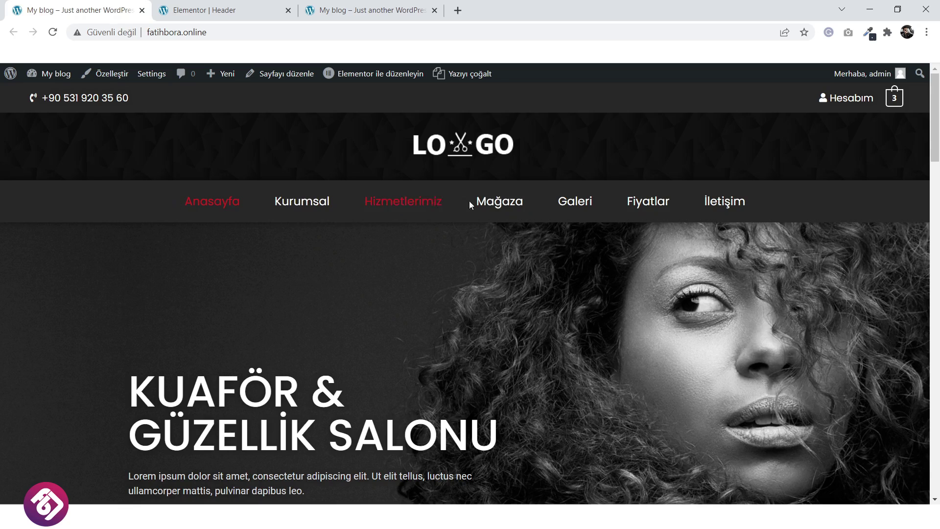
click(235, 6)
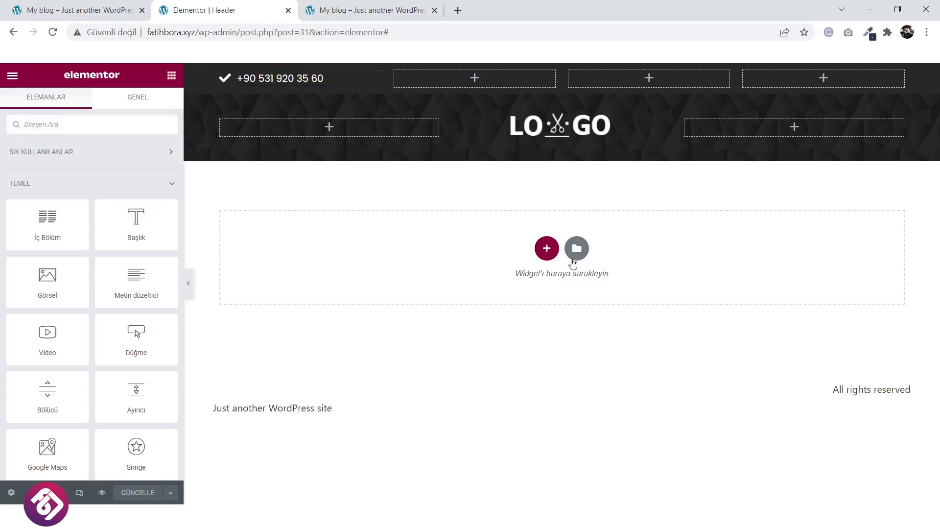
click(546, 249)
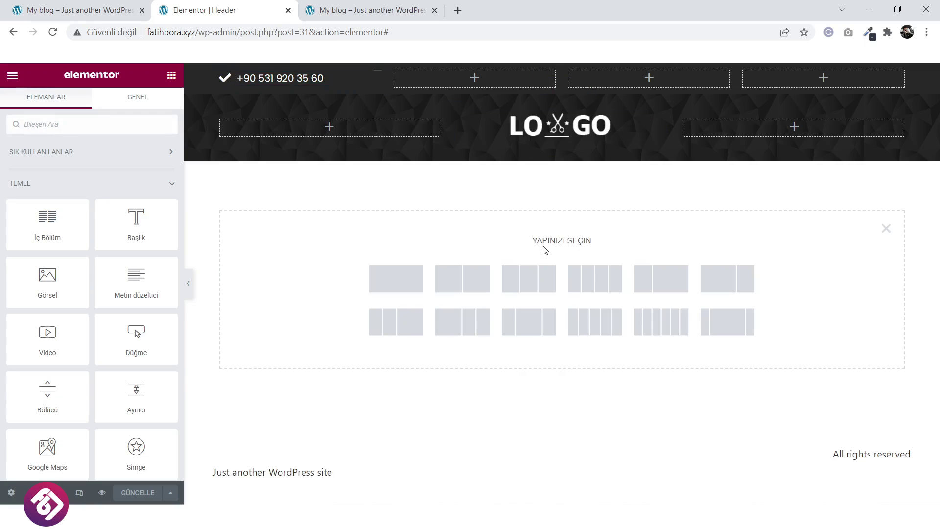
click(399, 280)
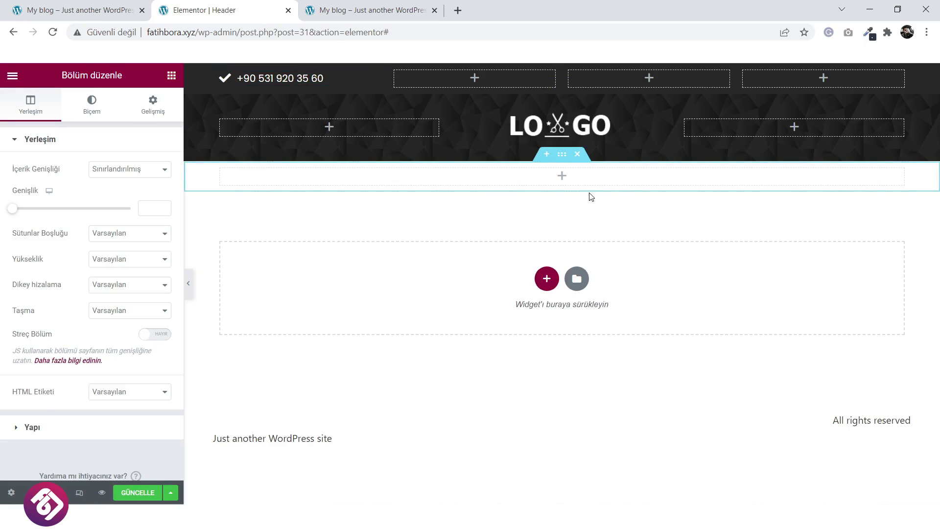
Drop a Navigation Menu widget using Main Menu into the new section and centre its items.
click(563, 179)
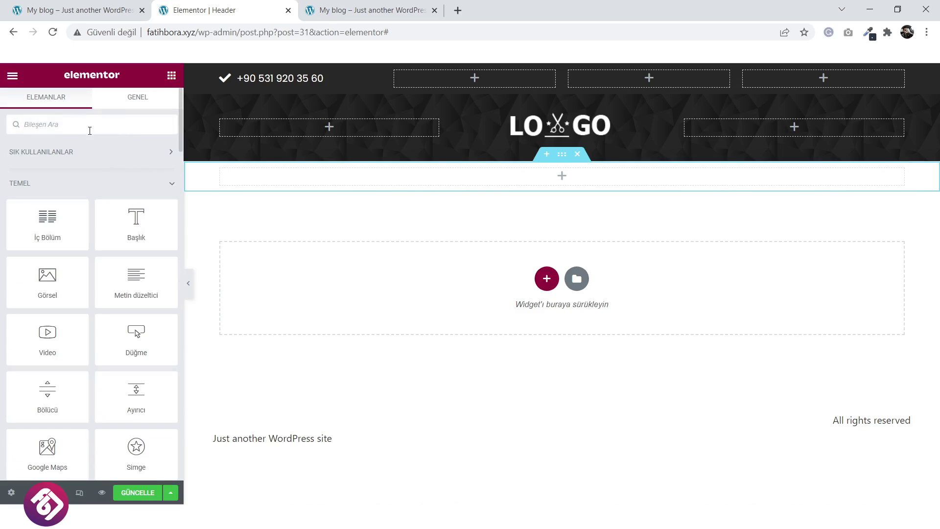
text(menu)
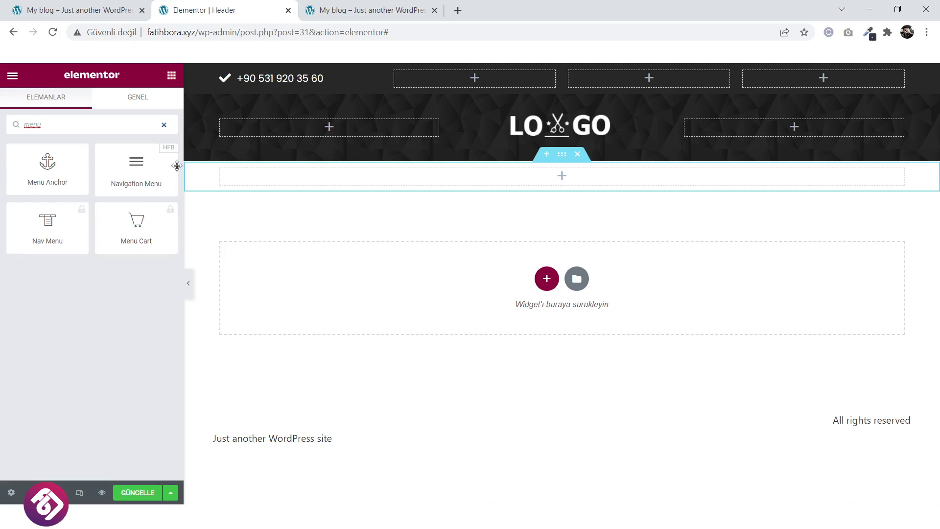
drag(137, 167, 557, 185)
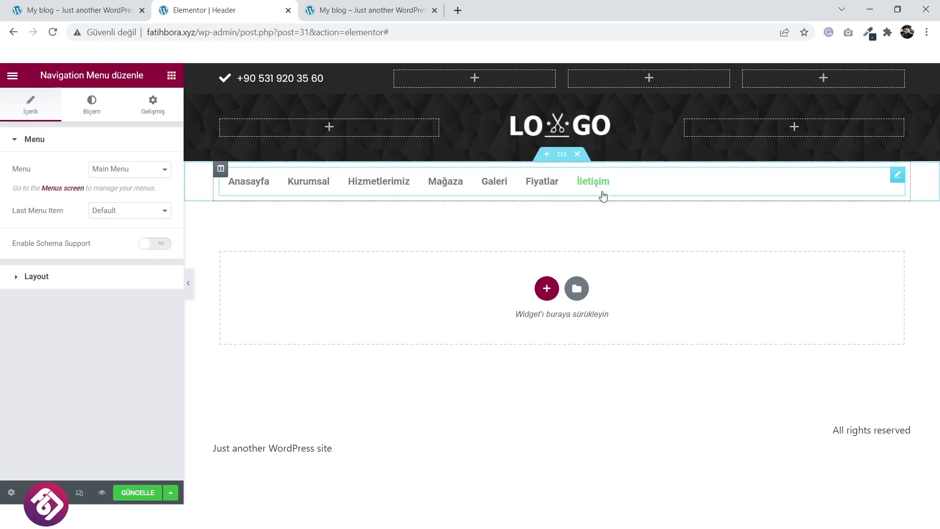
click(50, 277)
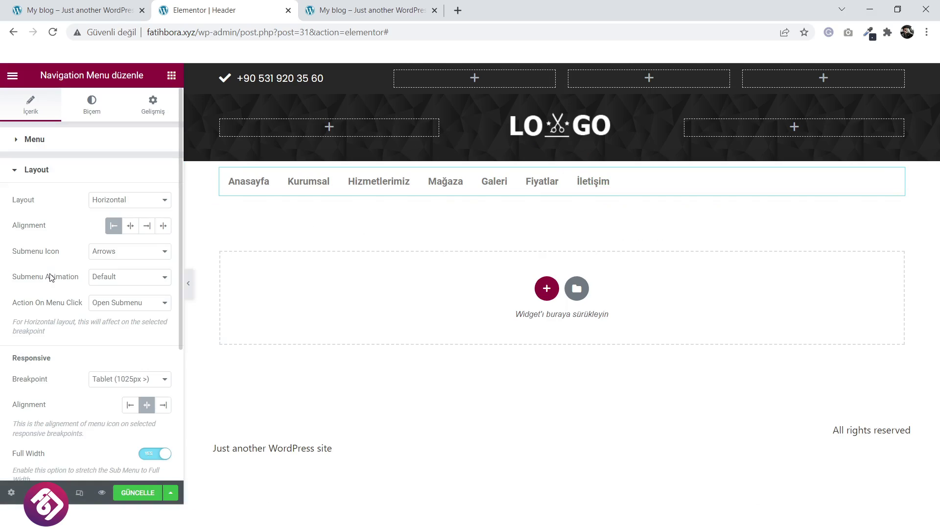
click(130, 225)
scroll(126, 255, down, 4)
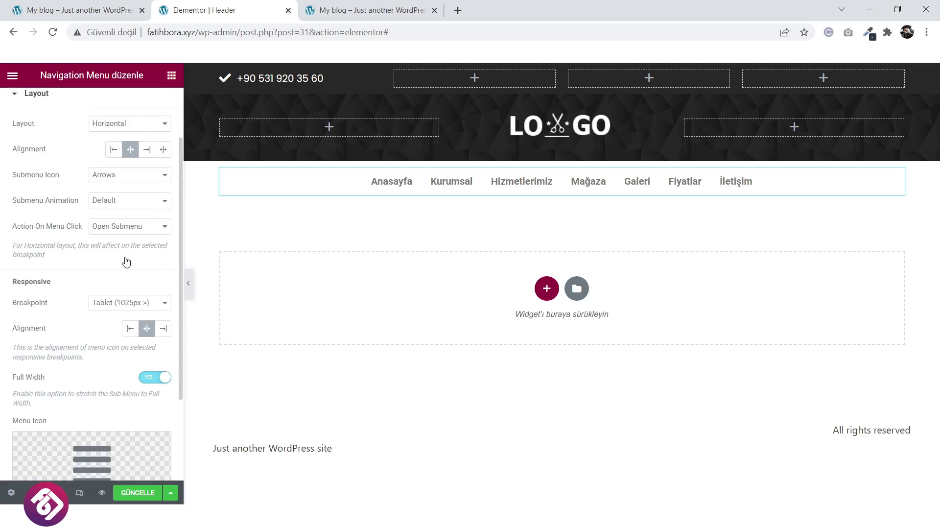
scroll(126, 261, up, 8)
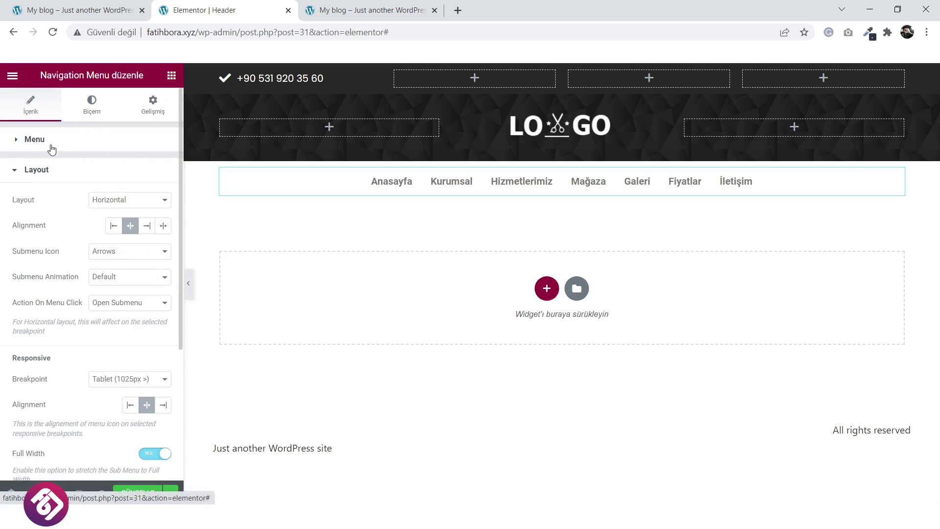
click(51, 149)
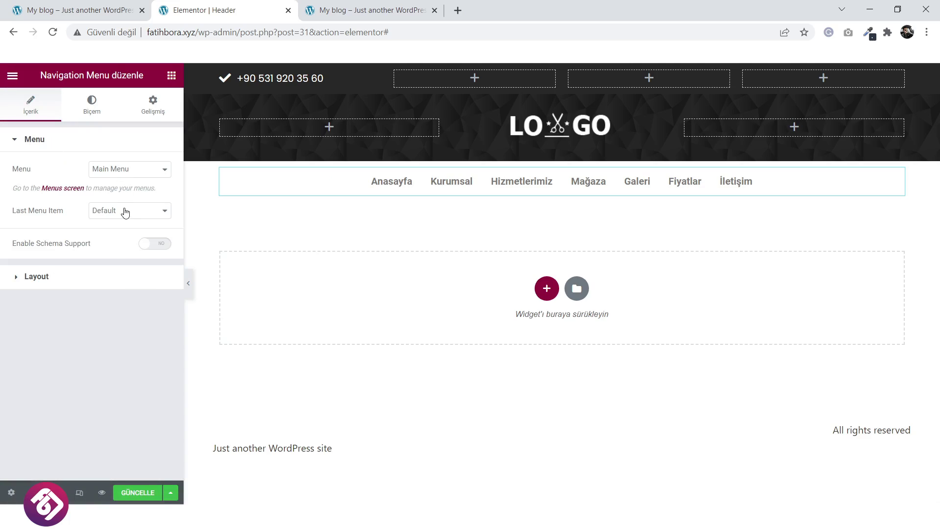
Set the menu's vertical padding to 17 and the space between items to 37.
click(95, 106)
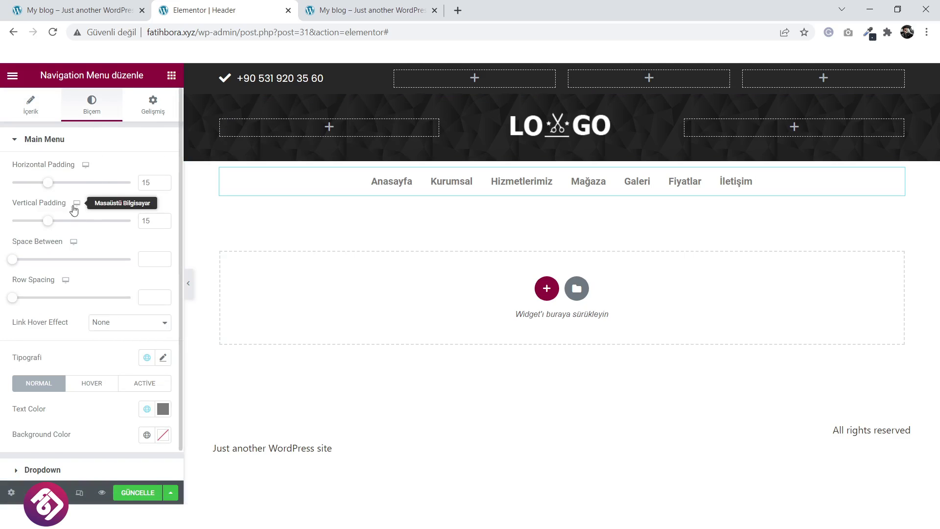
drag(50, 224, 55, 224)
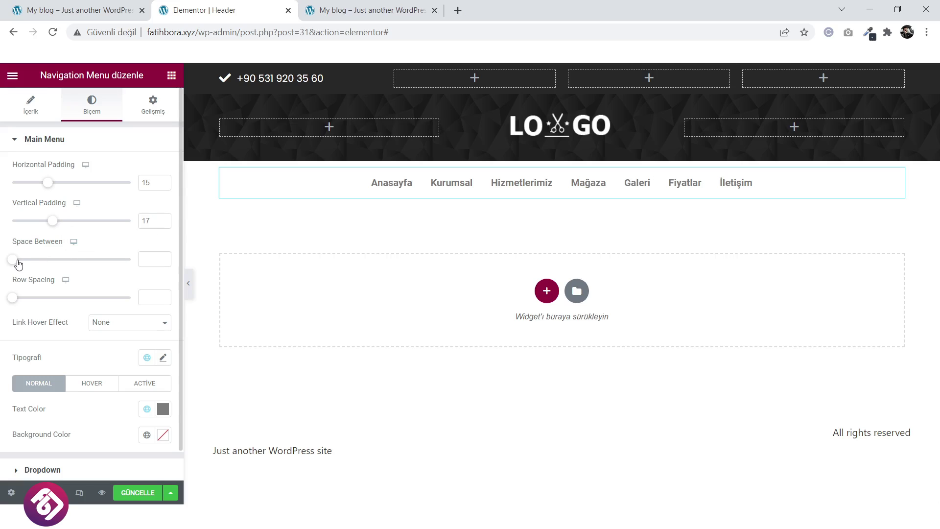
drag(17, 263, 60, 264)
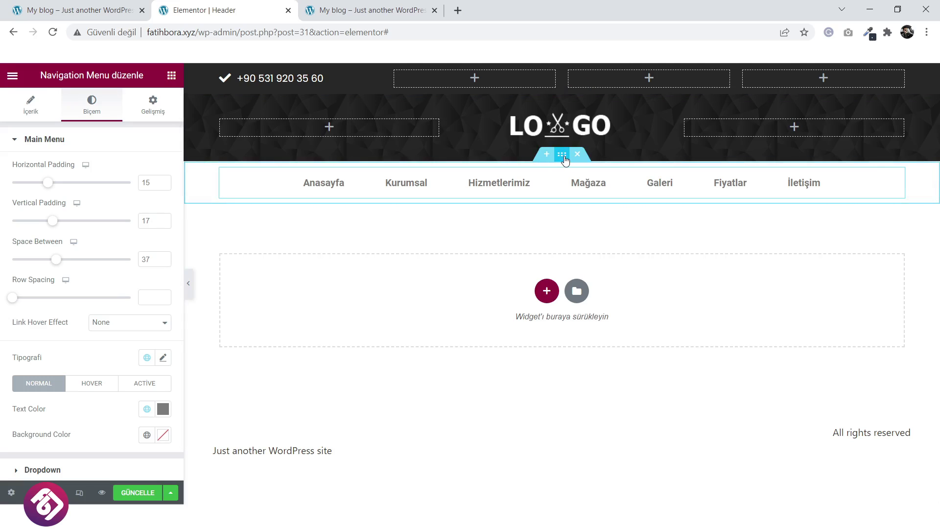
click(563, 157)
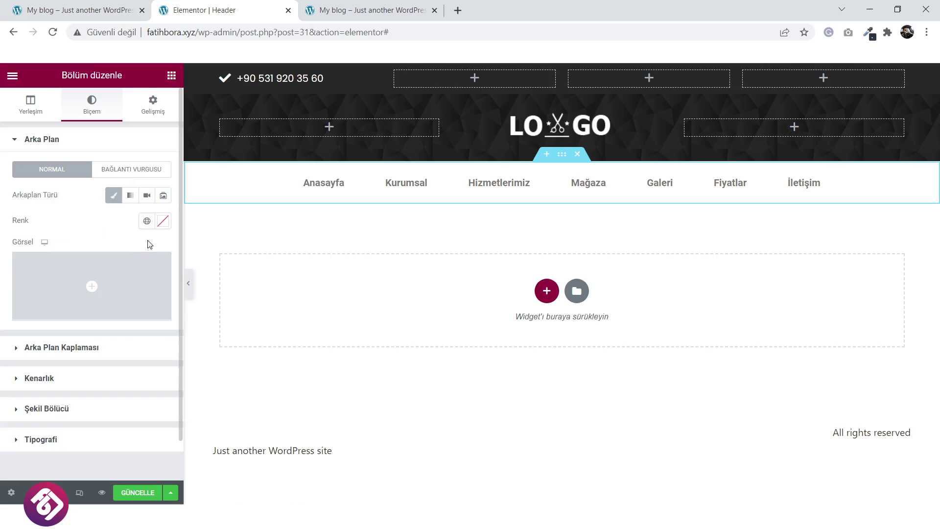
Paste 282828 as the menu section background, then review the Nav Menu's Main Menu style options.
click(163, 221)
text(282828)
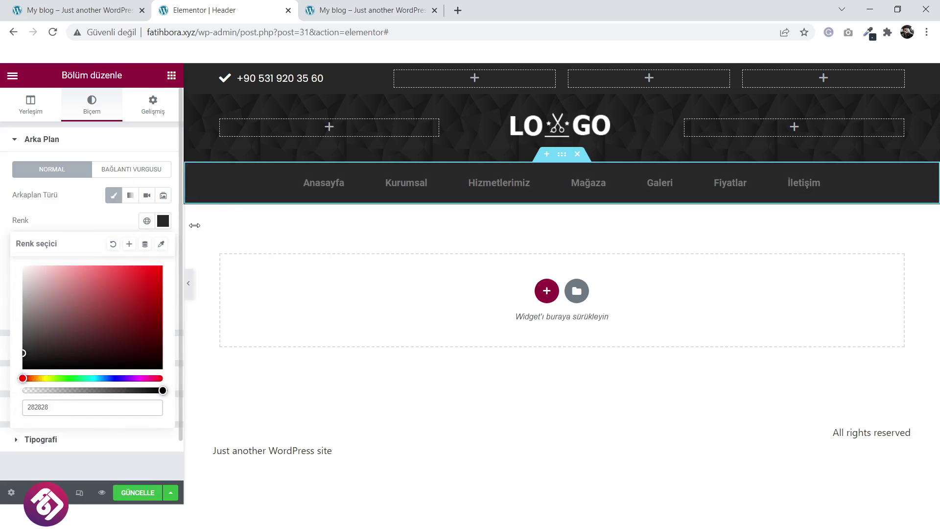
click(490, 190)
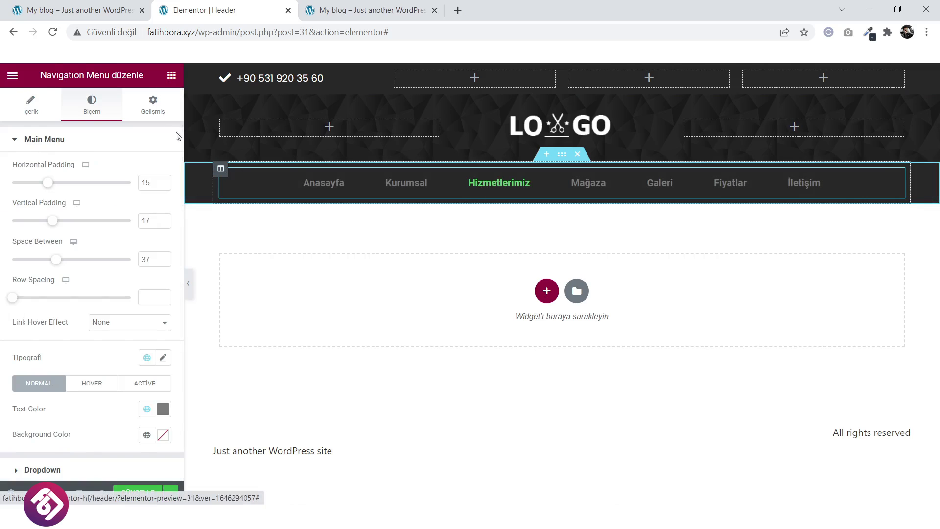
click(89, 149)
click(72, 181)
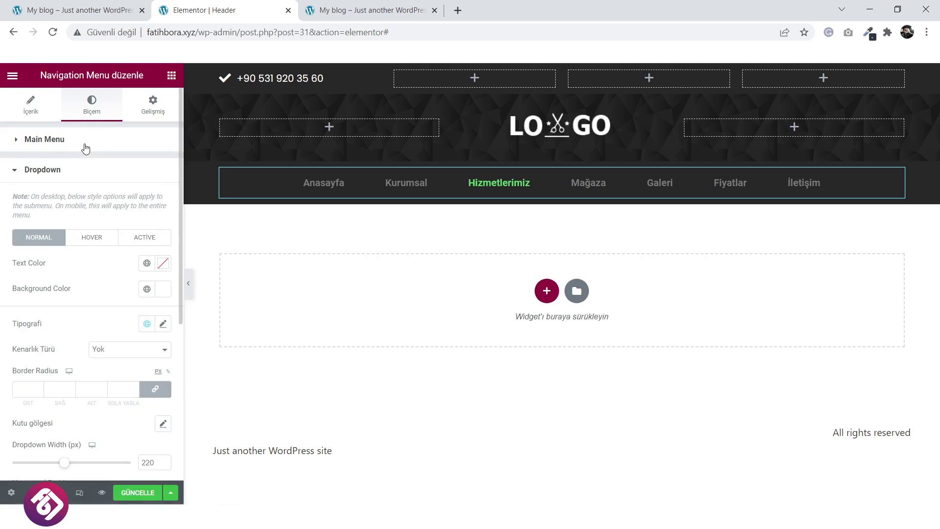
click(86, 147)
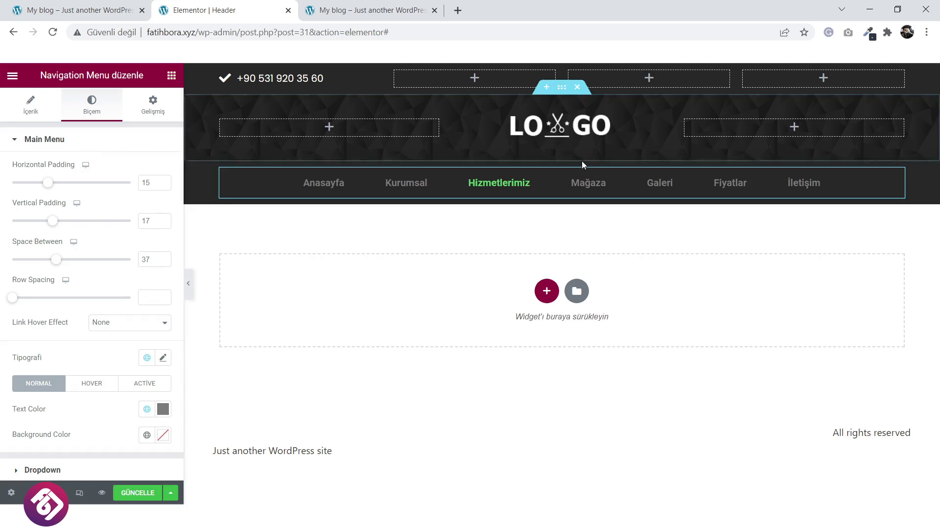
scroll(58, 204, down, 1)
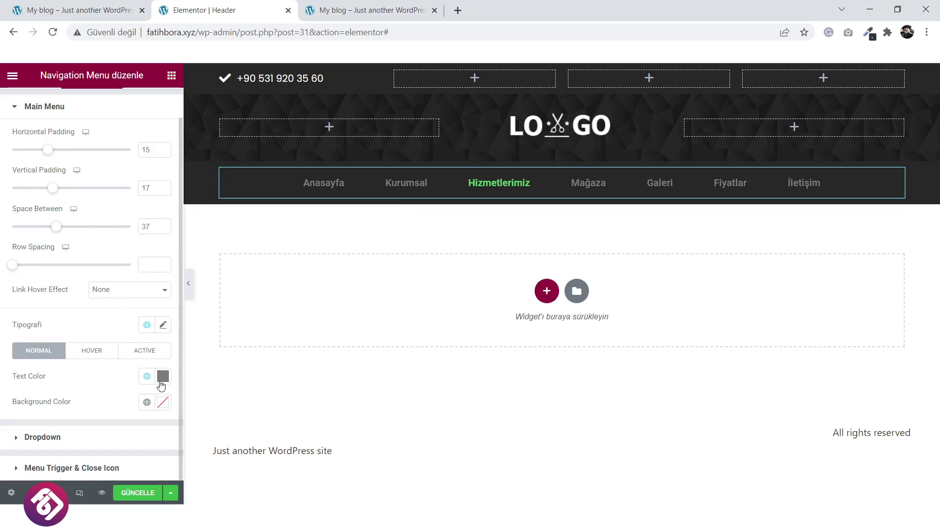
Make the menu text colour #FFFFFF and its hover colour a deep red.
click(162, 378)
triple_click(44, 344)
text(#FFFFFF)
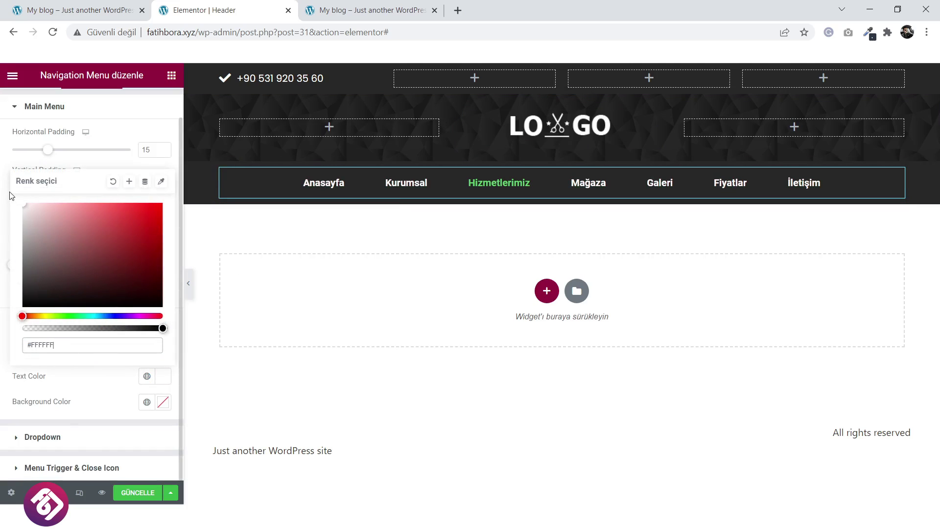
click(123, 146)
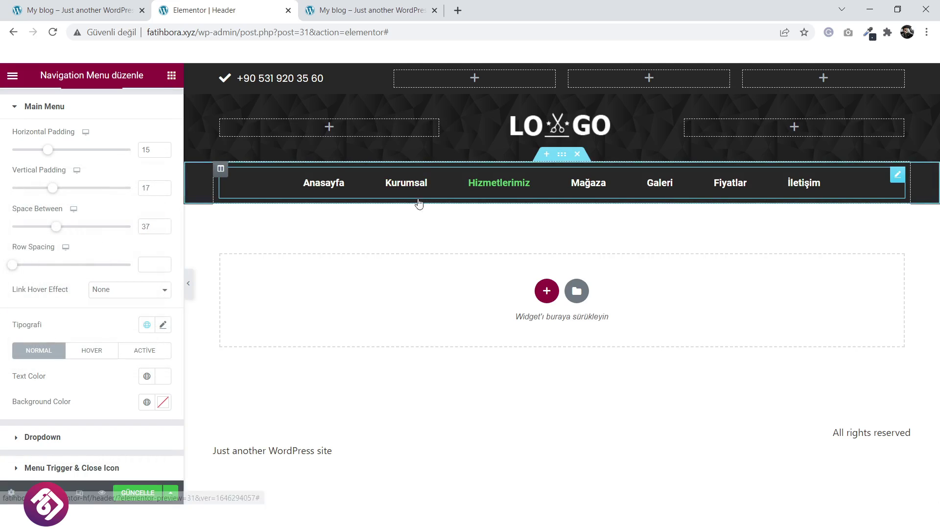
click(93, 351)
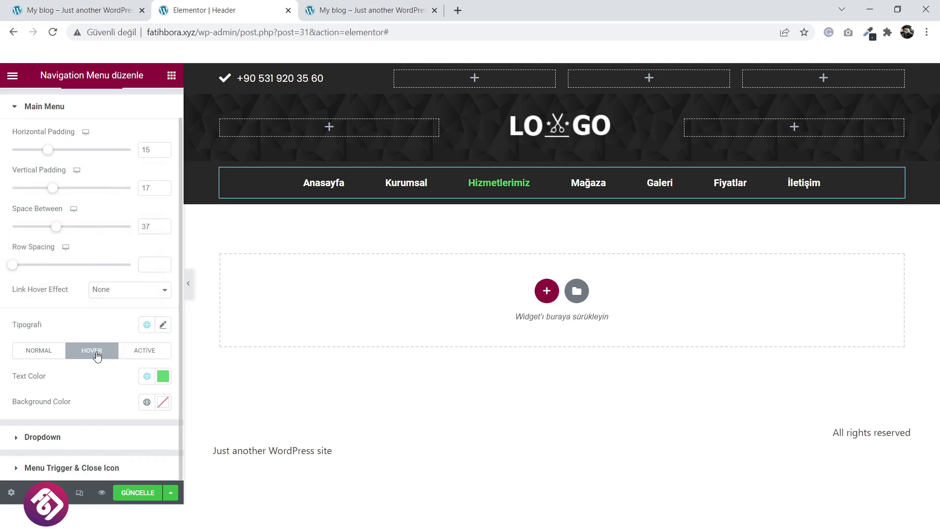
click(164, 376)
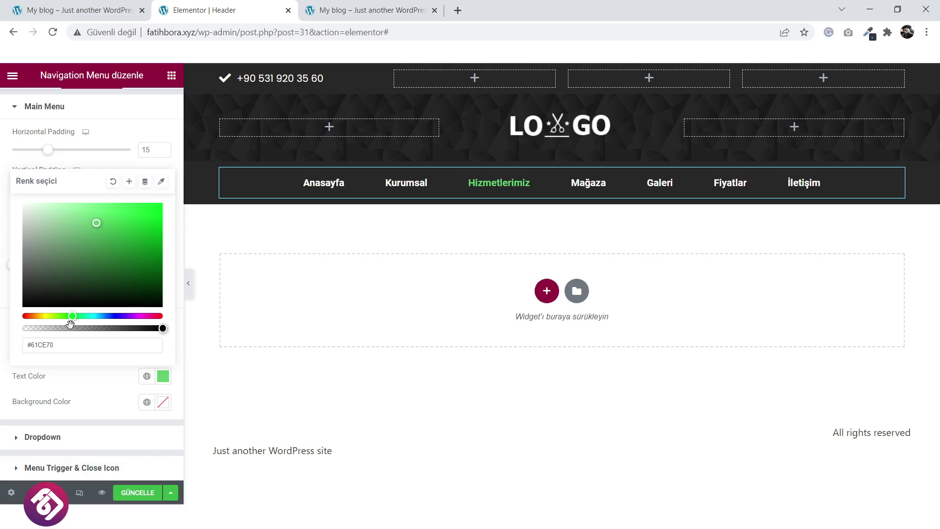
drag(71, 317, 22, 316)
drag(144, 272, 169, 225)
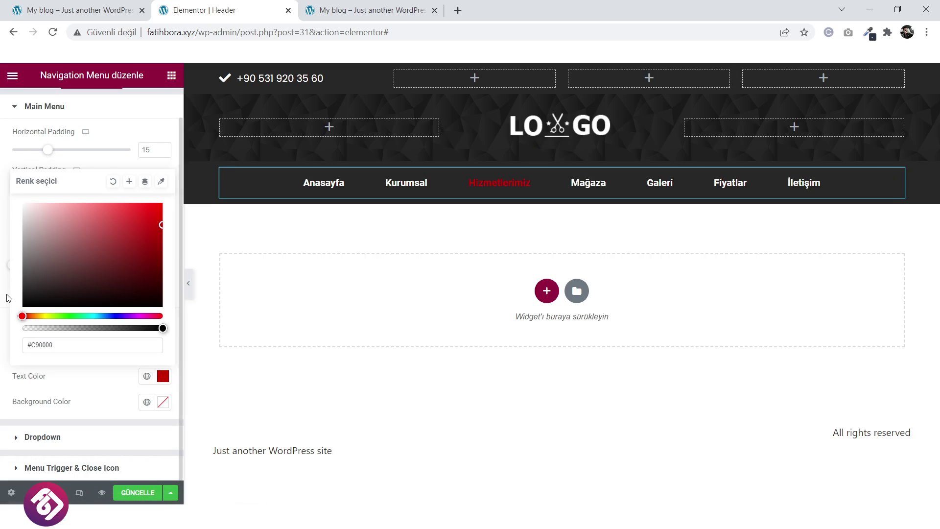
click(75, 324)
Set the menu typography font family to Poppins.
click(163, 324)
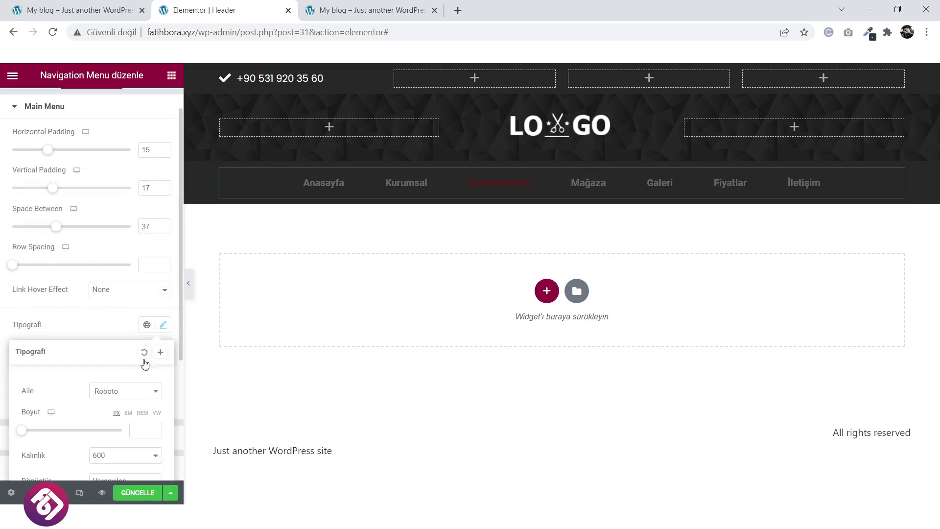
click(121, 396)
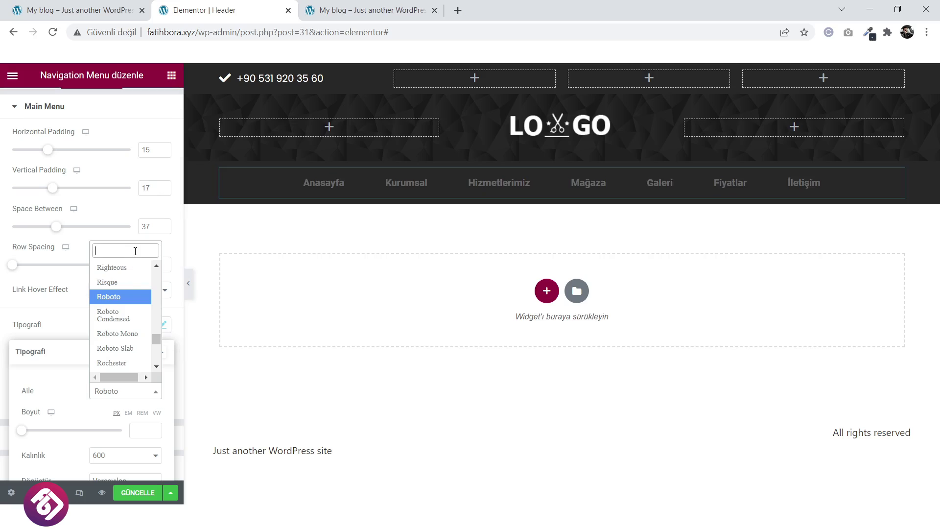
text(pop)
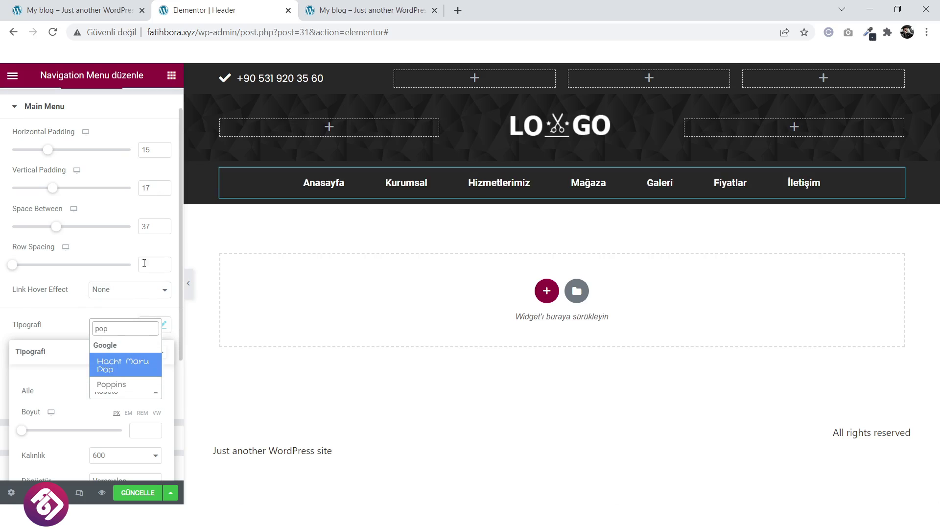
click(116, 385)
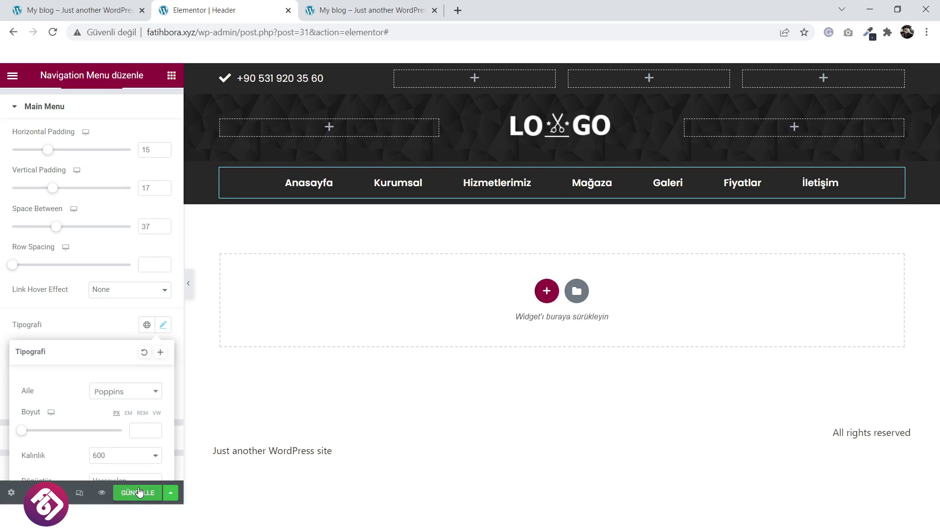
Save the header with GÜNCELLE and reload the live blog to see the menu bar.
click(139, 491)
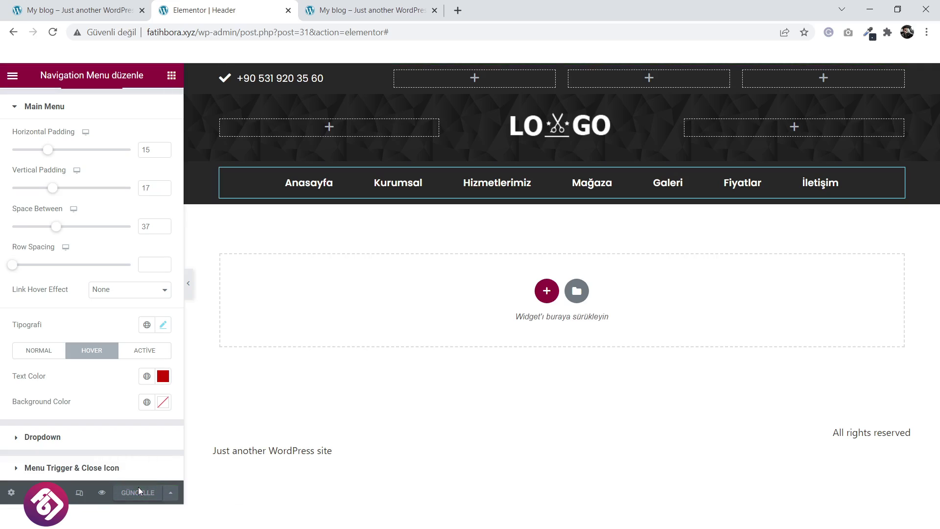
click(361, 6)
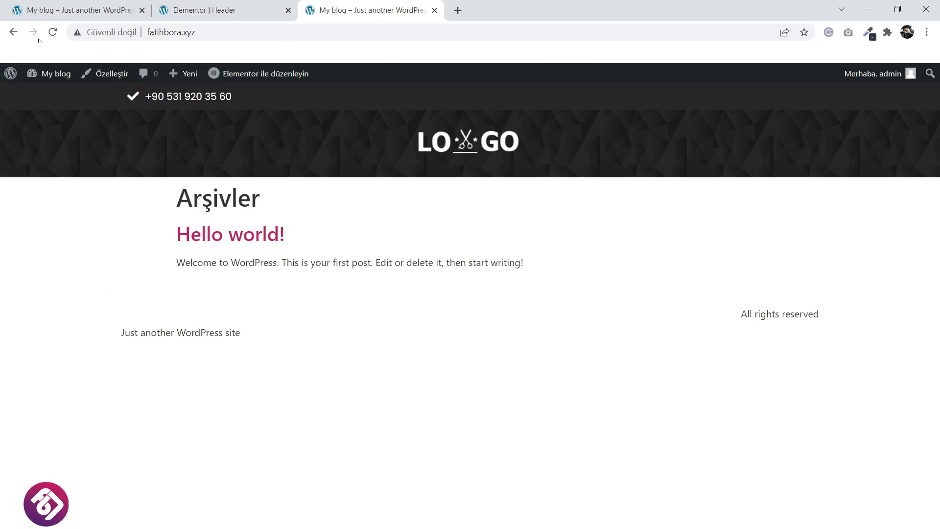
click(53, 33)
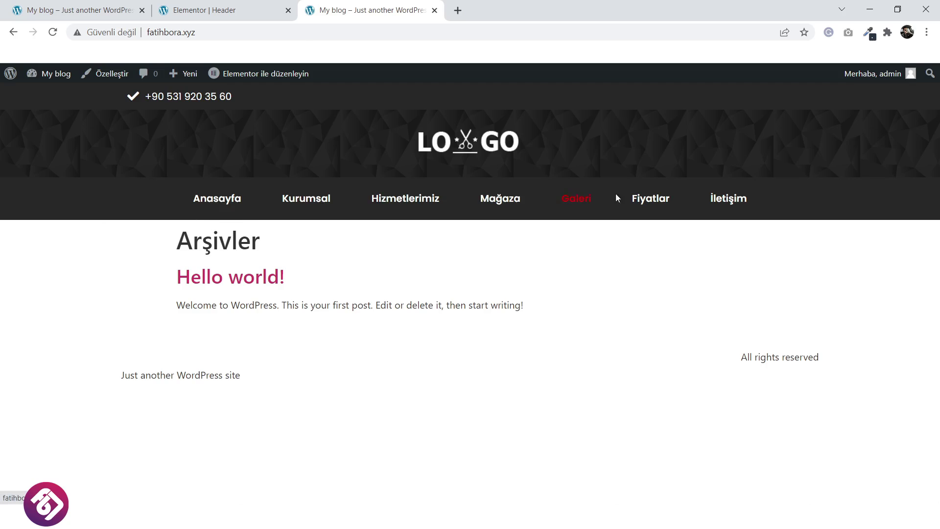
Compare the live menu bar with the reference salon homepage, then return to the Elementor header editor.
click(91, 4)
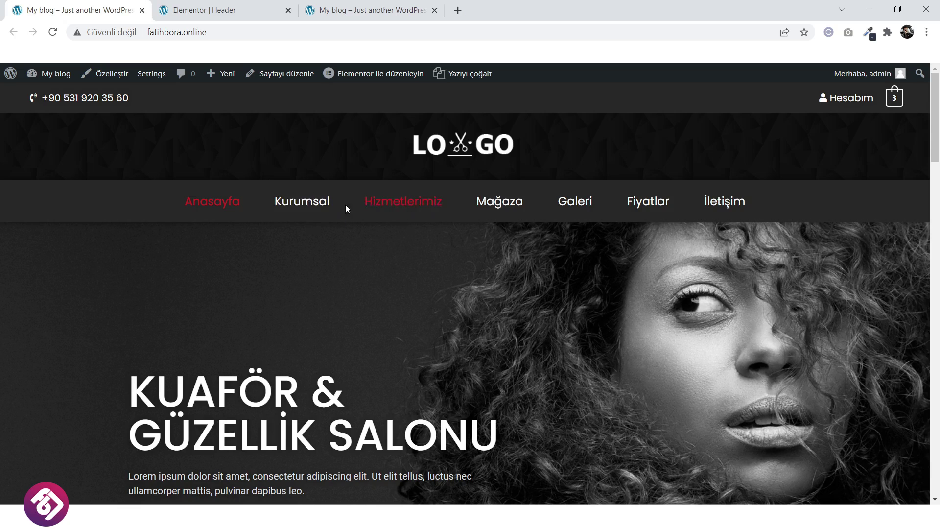
click(380, 9)
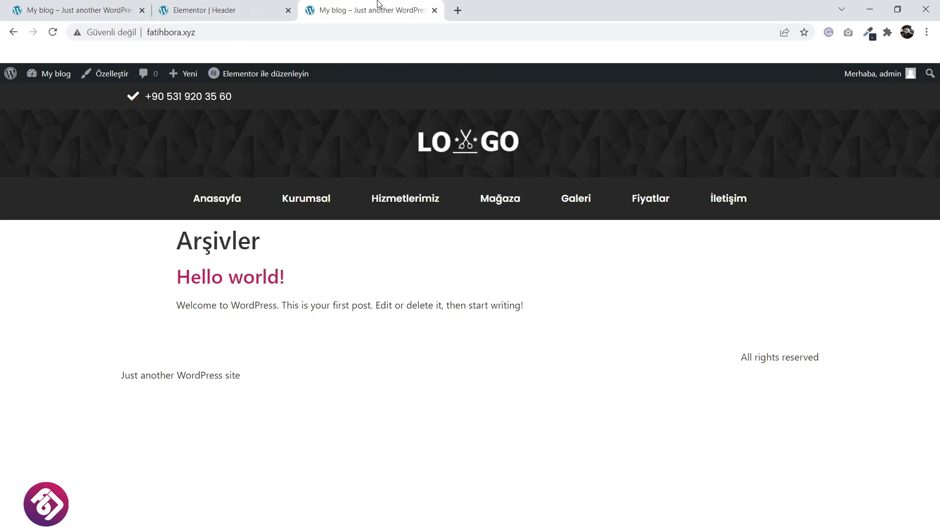
click(85, 3)
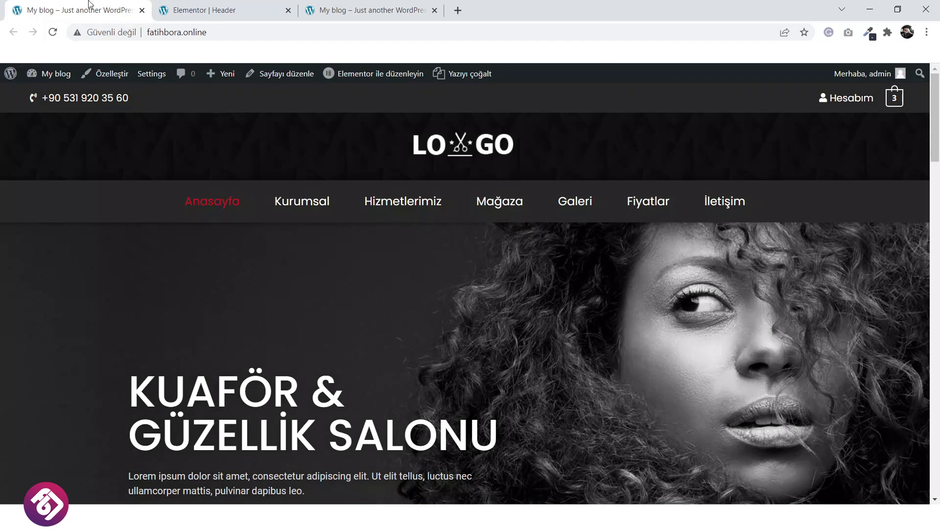
click(375, 10)
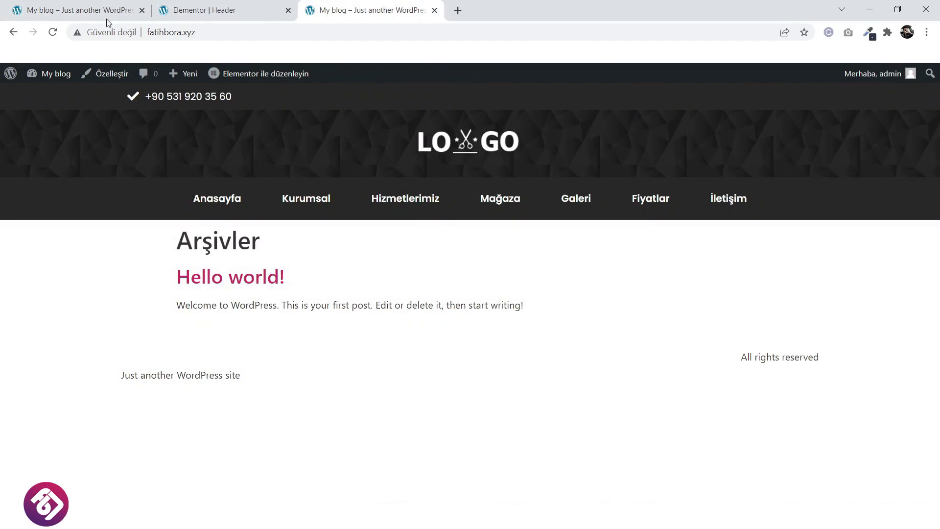
click(91, 11)
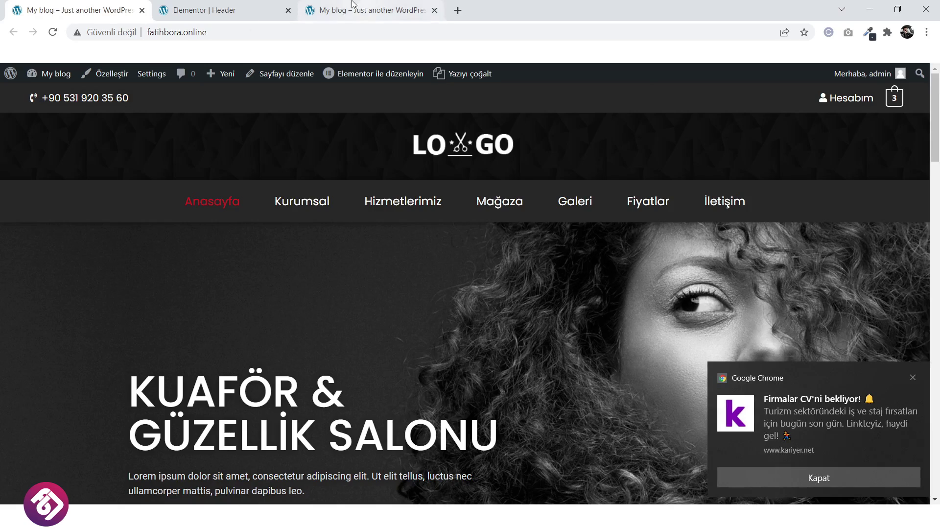
click(265, 10)
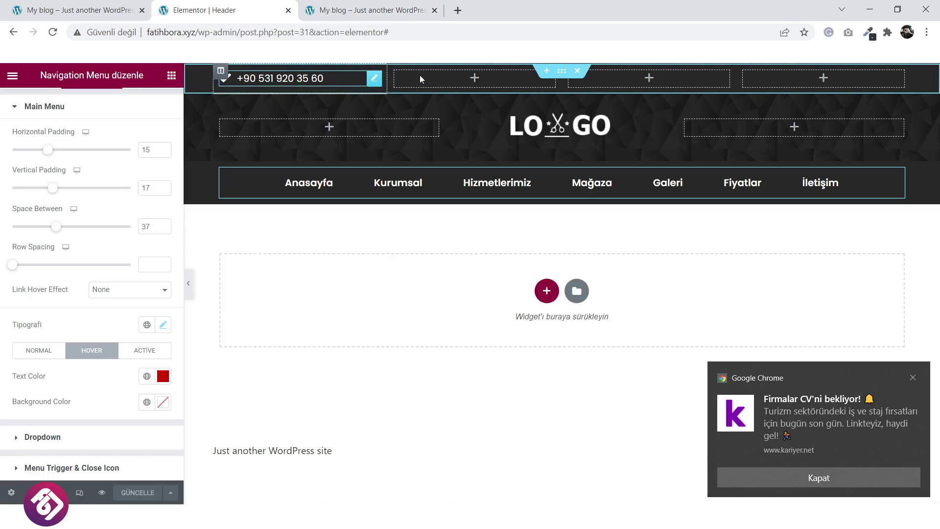
Set the phone top bar section's content width to Tam genişlik and save the header.
click(566, 77)
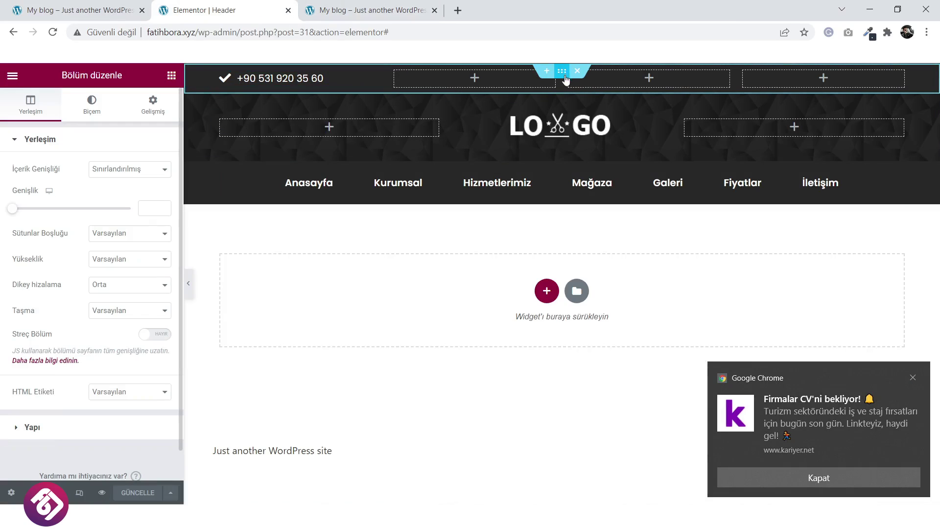
click(819, 480)
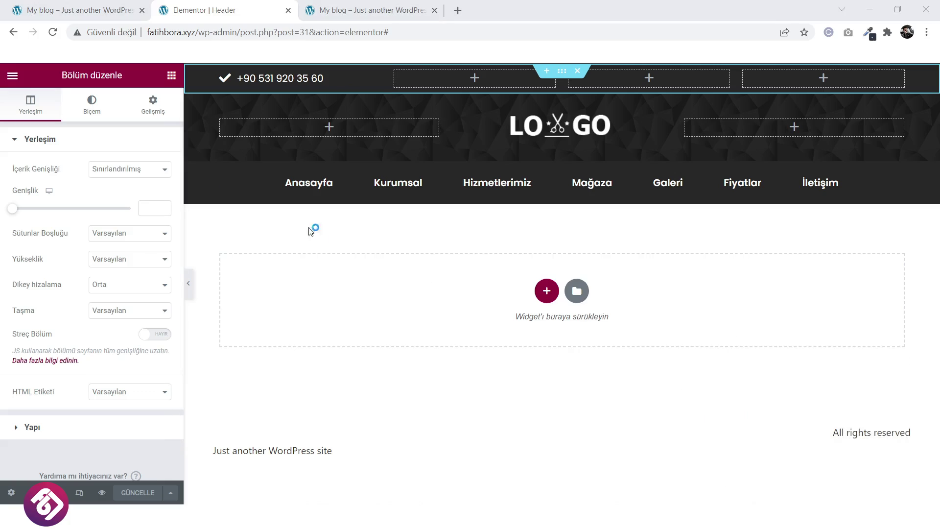
click(132, 175)
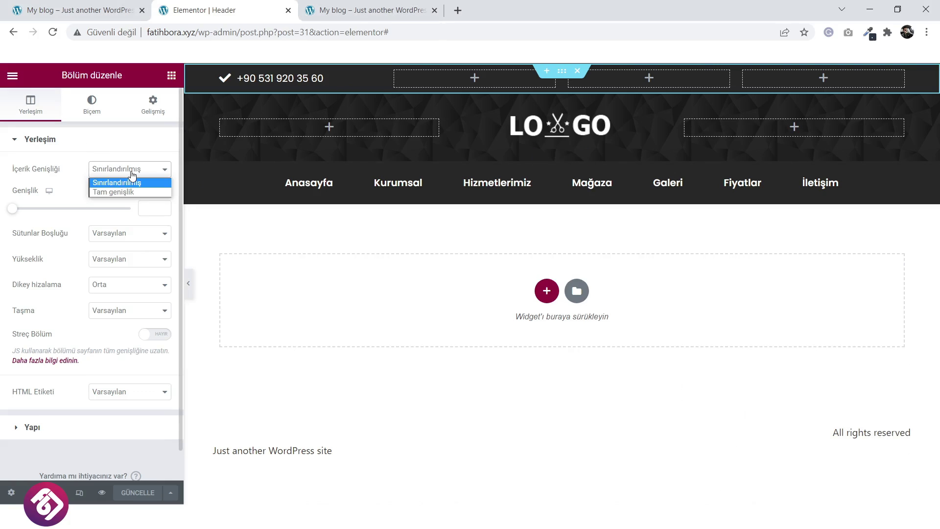
click(132, 192)
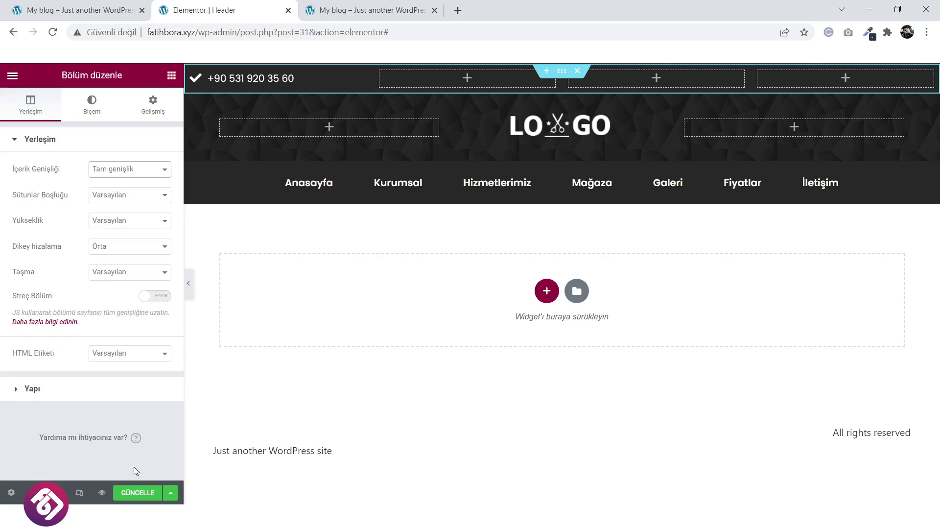
click(138, 492)
Reload the live site to check the full-width top bar, compare it with the reference, and select the phone number in the editor.
click(387, 4)
click(456, 147)
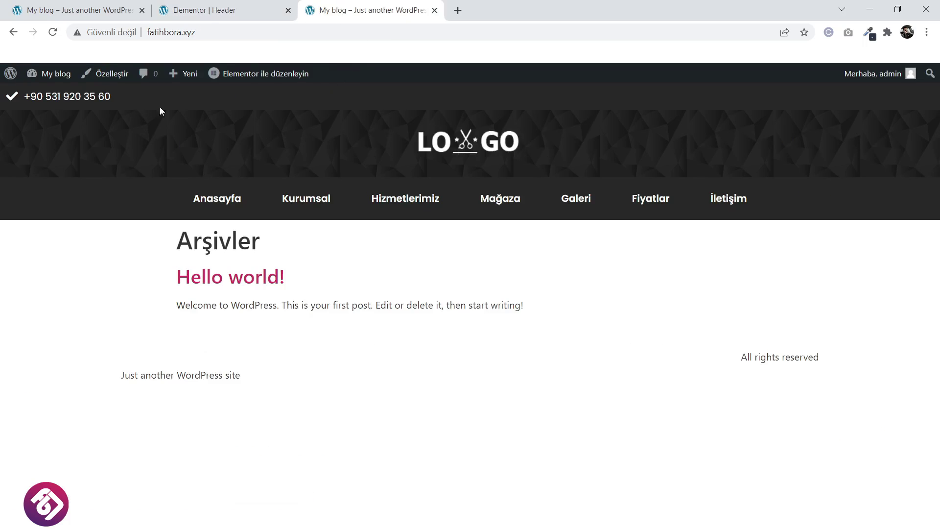
click(68, 10)
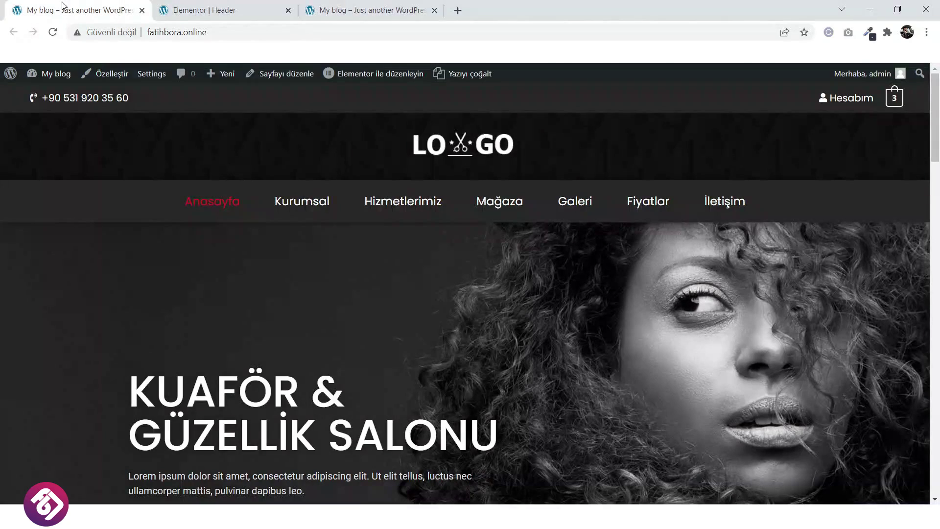
click(360, 4)
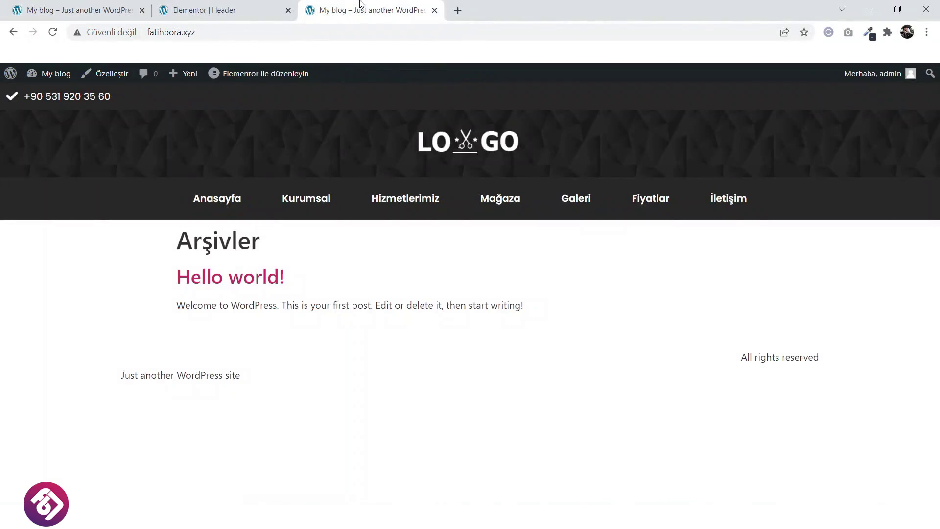
click(243, 8)
click(293, 78)
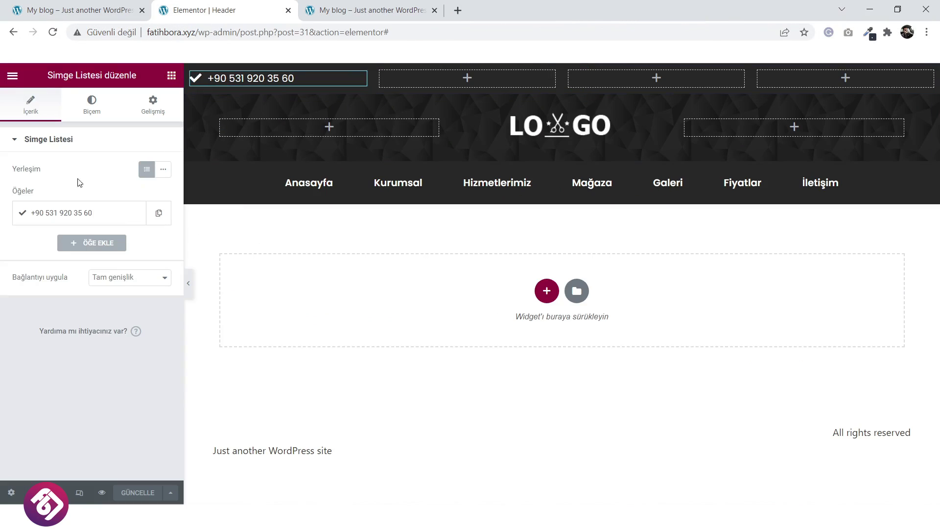
Replace the phone item's checkmark icon with the ringing phone-volume icon from the Icon Library.
click(66, 214)
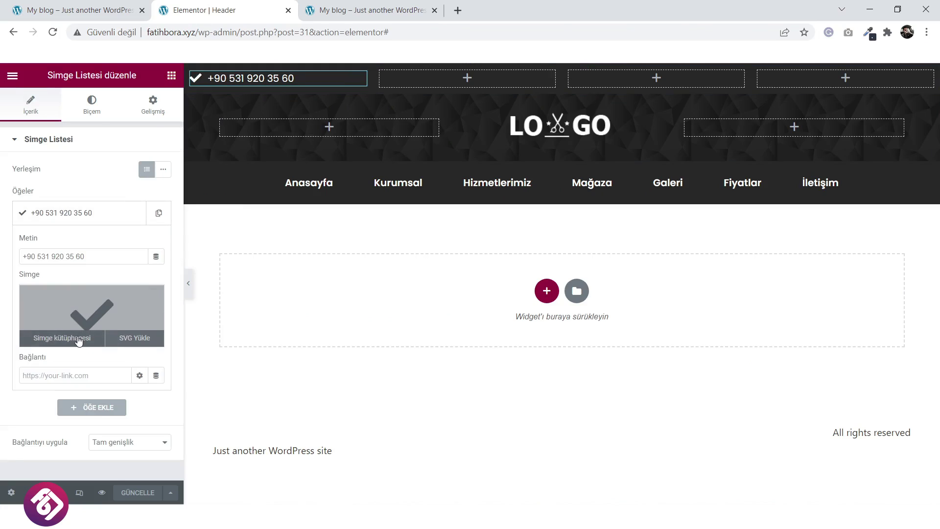
click(63, 338)
text(phone)
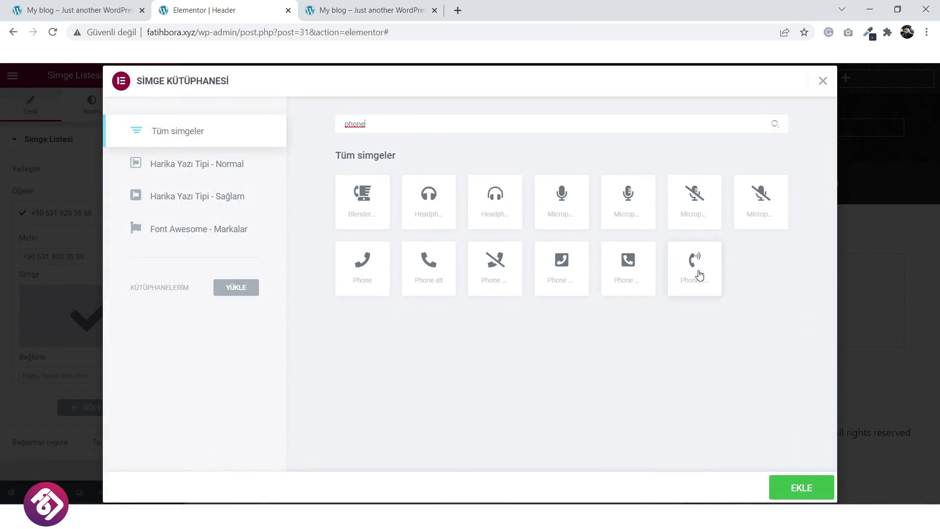
click(699, 276)
click(779, 484)
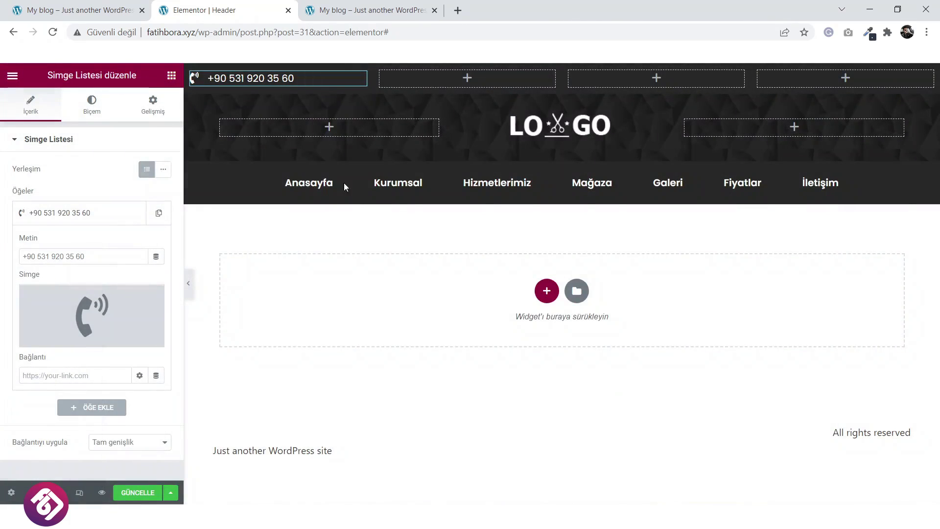
Enlarge the phone icon from 19 to 25, centre the list in its box, and save the header.
click(101, 103)
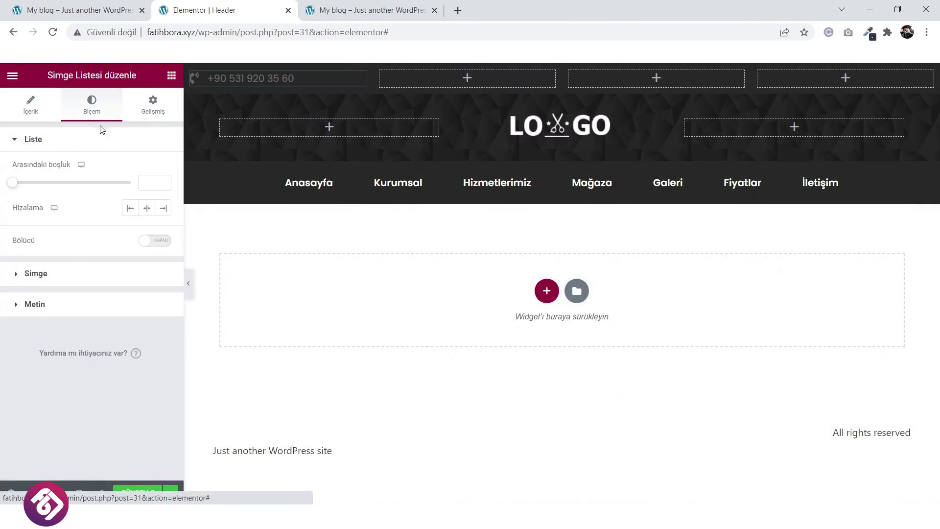
click(71, 272)
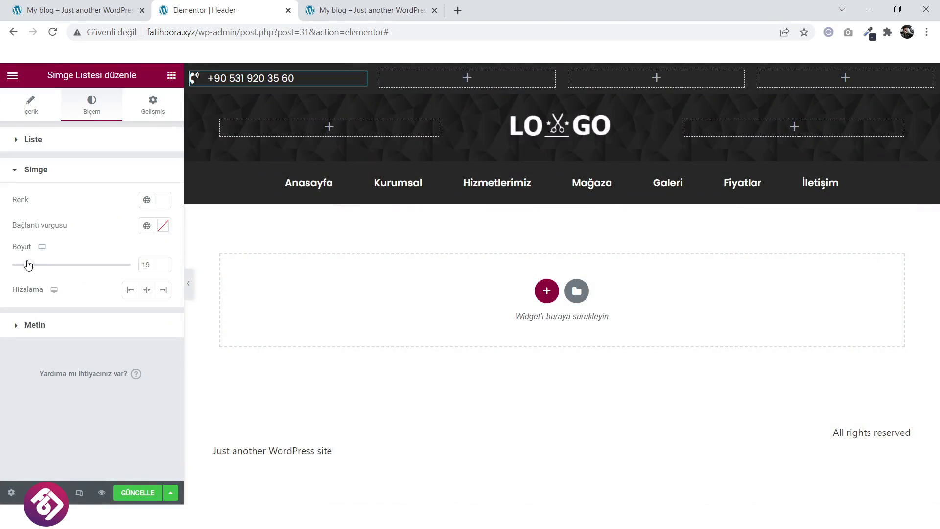
drag(29, 265, 36, 265)
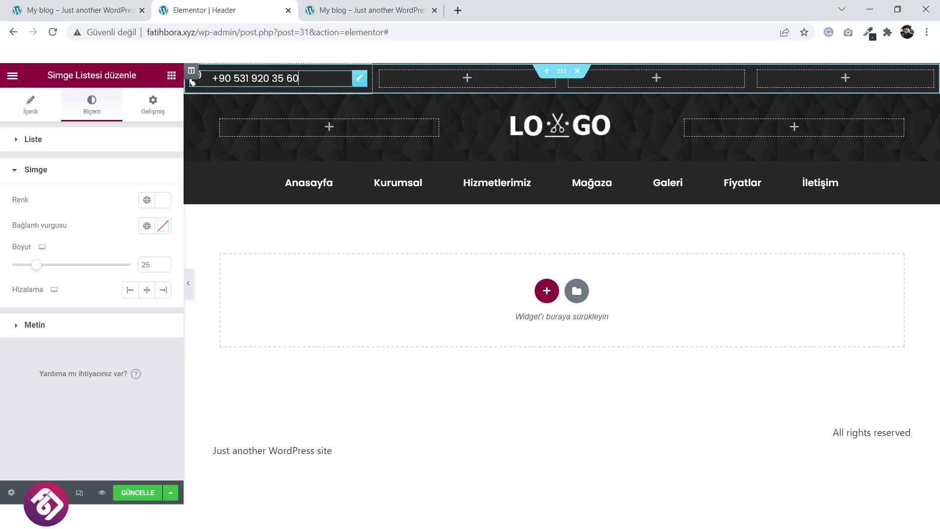
click(30, 106)
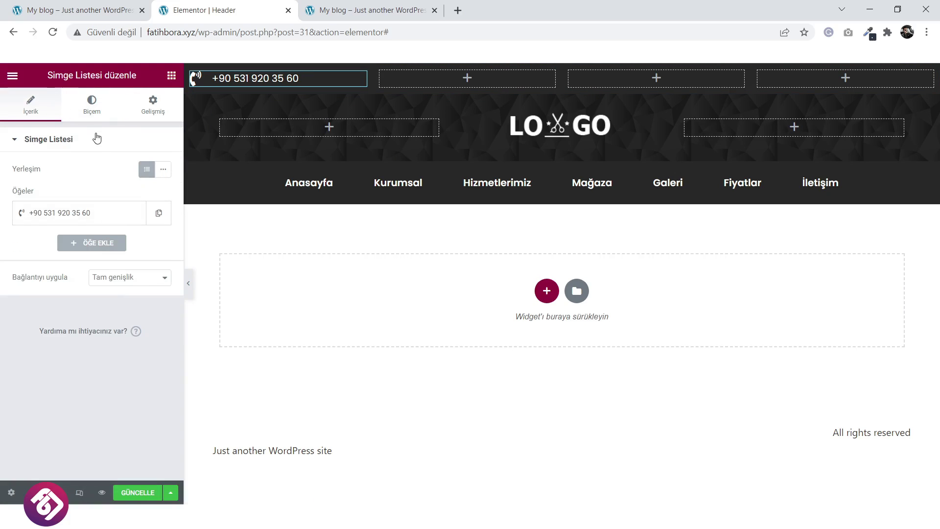
click(93, 107)
click(147, 208)
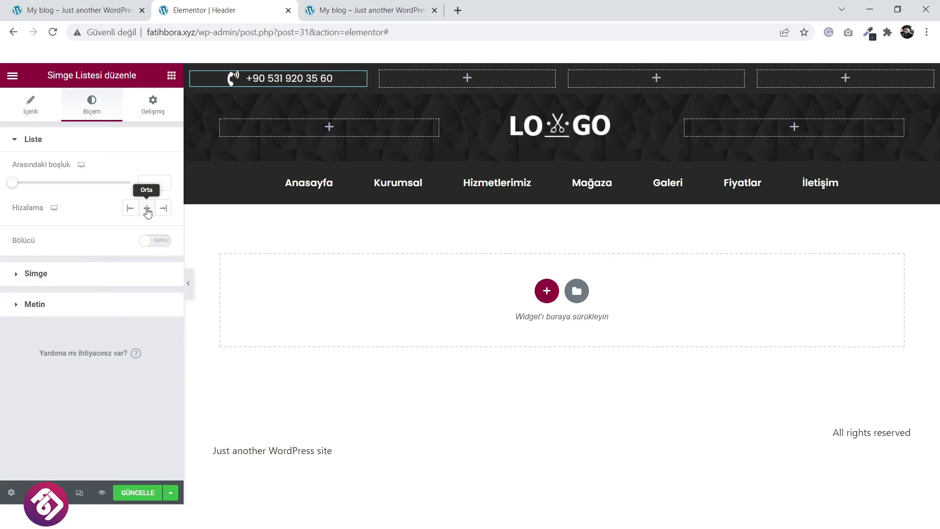
click(131, 496)
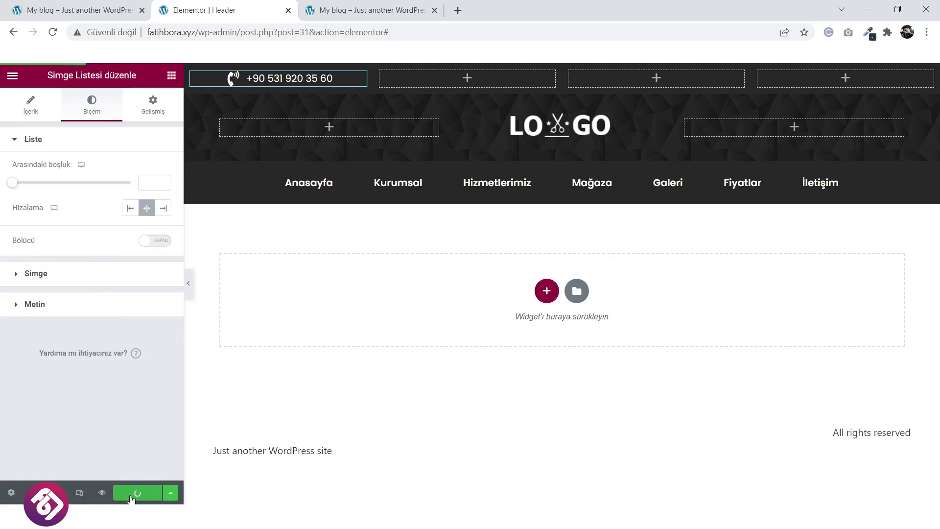
click(375, 10)
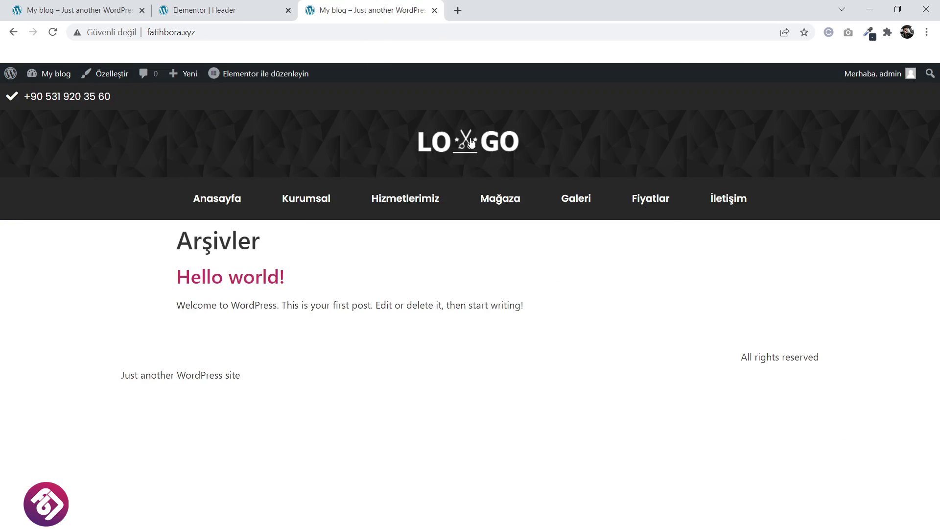
Reload the live site to check the ringing-phone icon against the salon homepage, then select the logo section in Elementor.
click(460, 141)
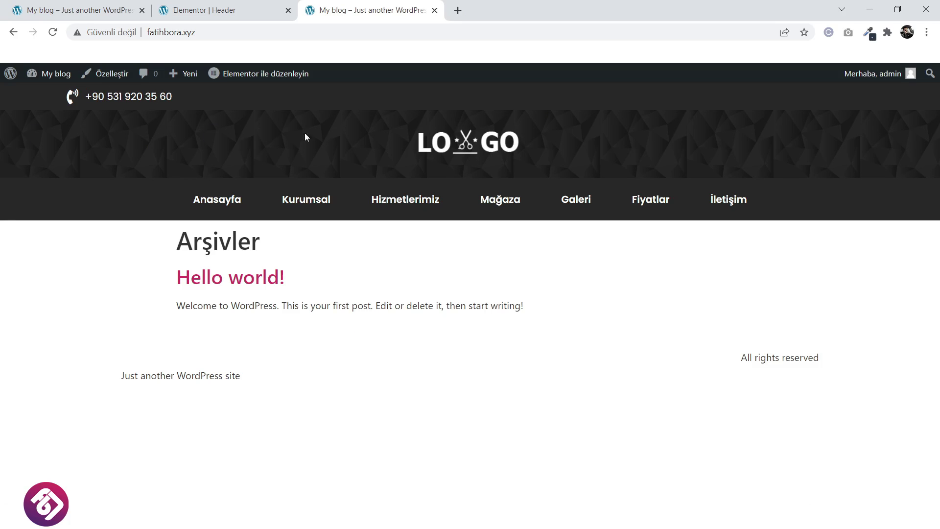
click(81, 6)
click(391, 4)
click(64, 5)
click(230, 7)
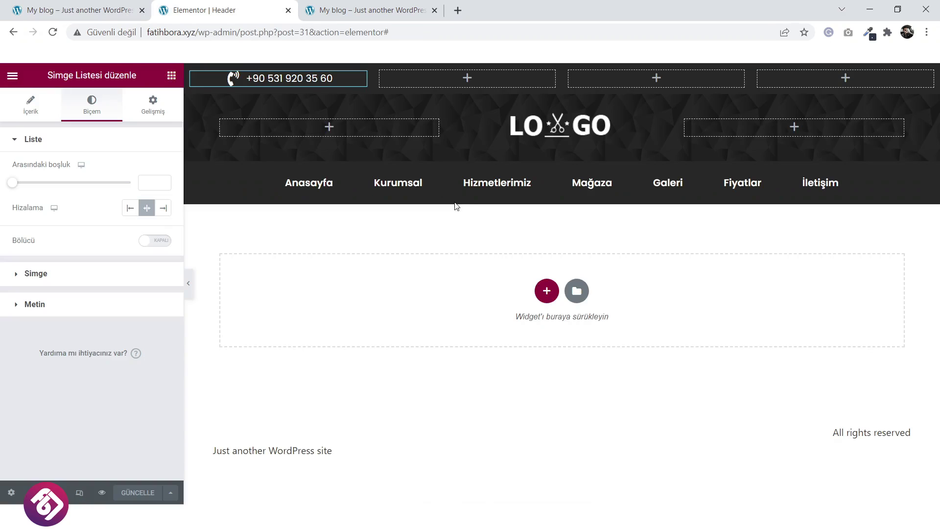
click(562, 90)
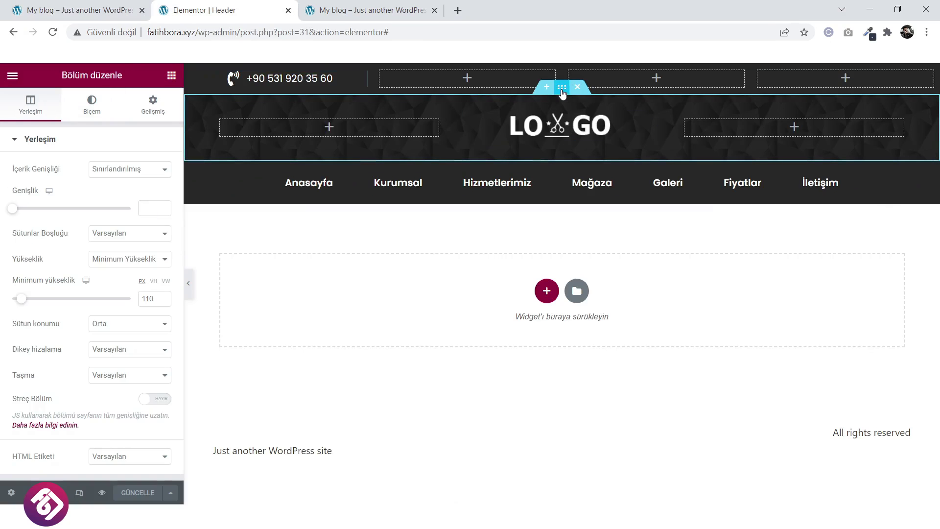
Delete the background image from the logo section's Biçem settings.
click(98, 112)
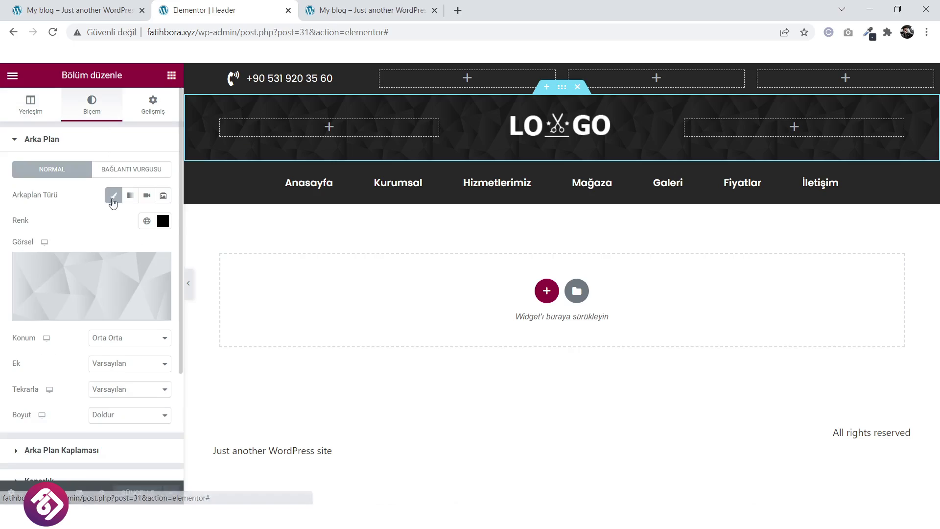
scroll(139, 255, down, 2)
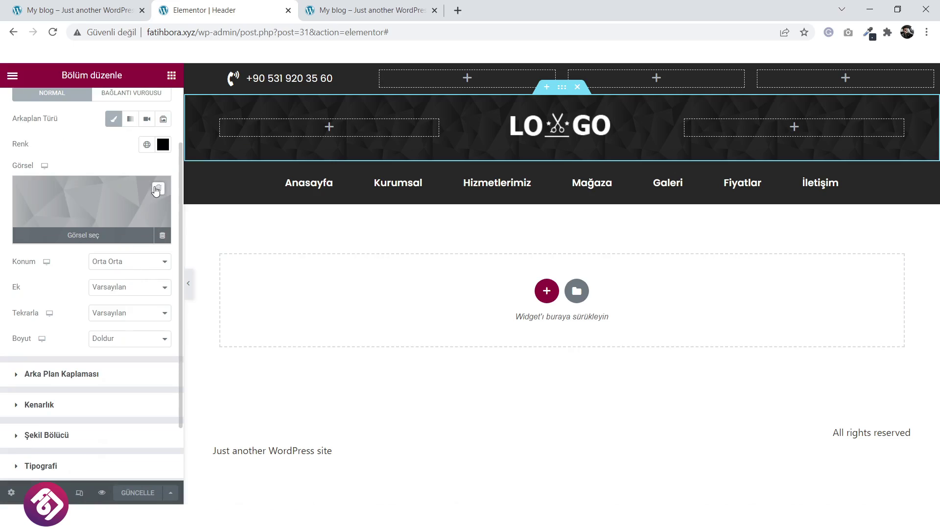
scroll(120, 199, up, 2)
scroll(122, 196, down, 2)
click(157, 189)
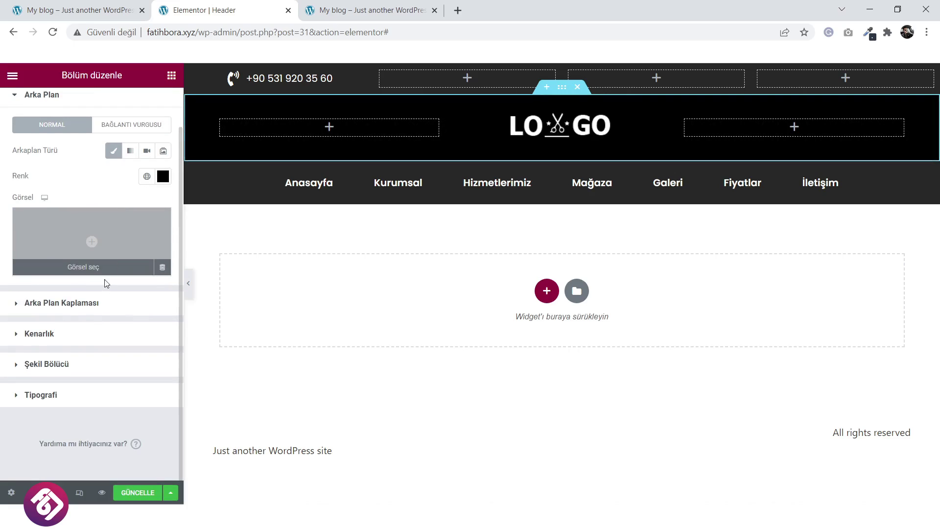
Add the patterned pngwing.com (2) image as the section's Arka Plan Kaplaması overlay.
click(100, 306)
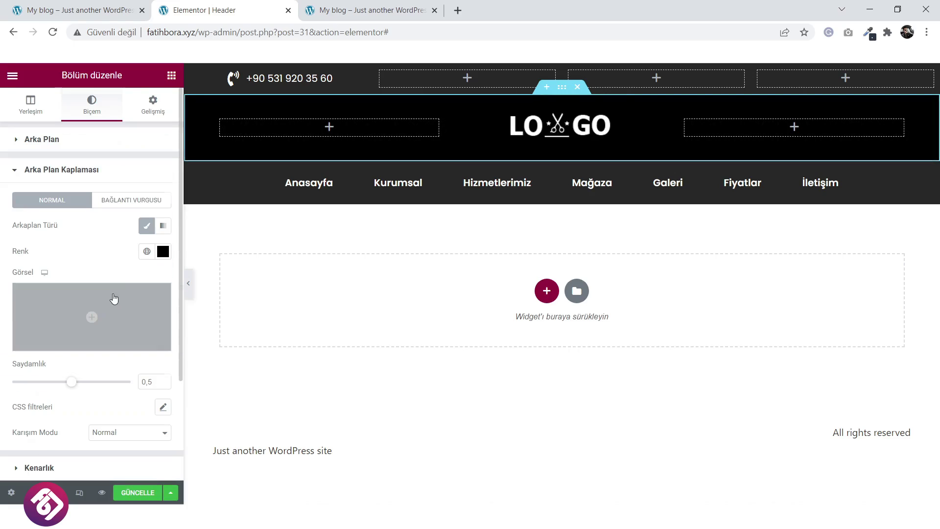
click(88, 321)
click(195, 231)
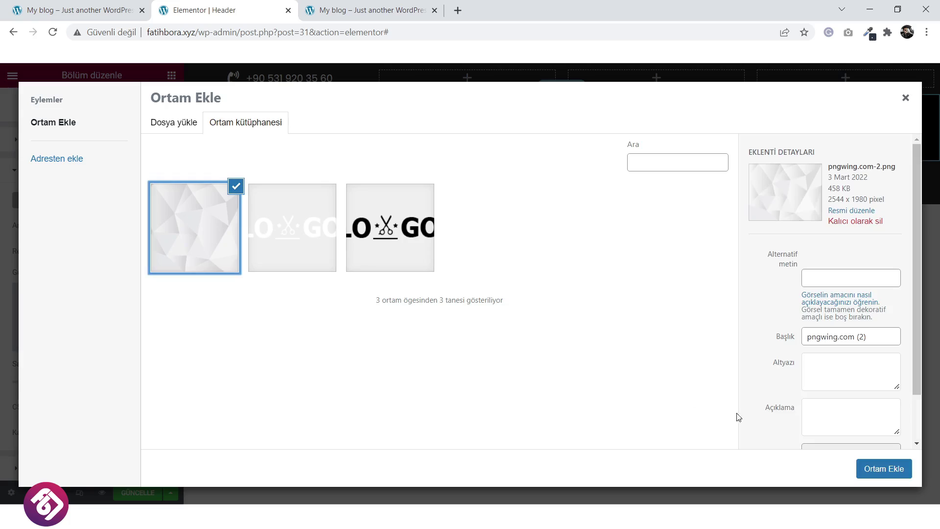
click(884, 468)
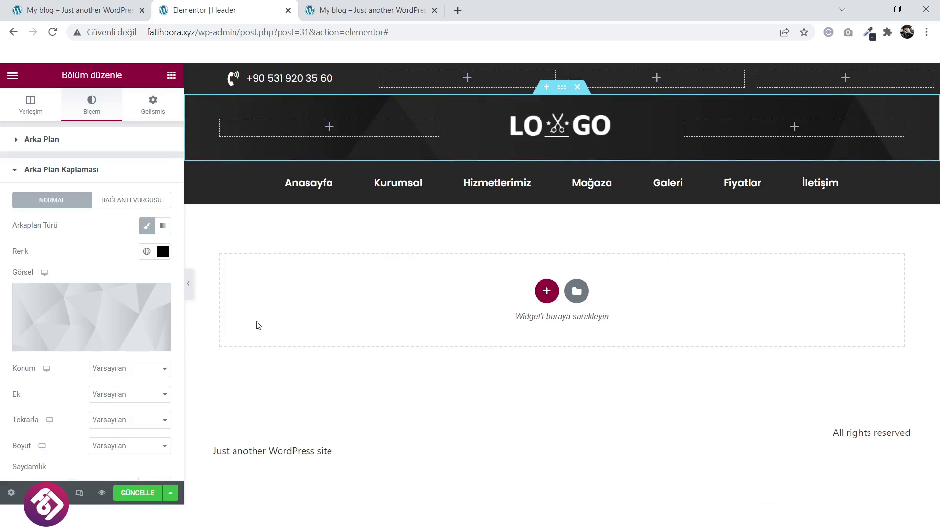
Keep the overlay position and repeat at default and set its size to Doldur.
click(128, 372)
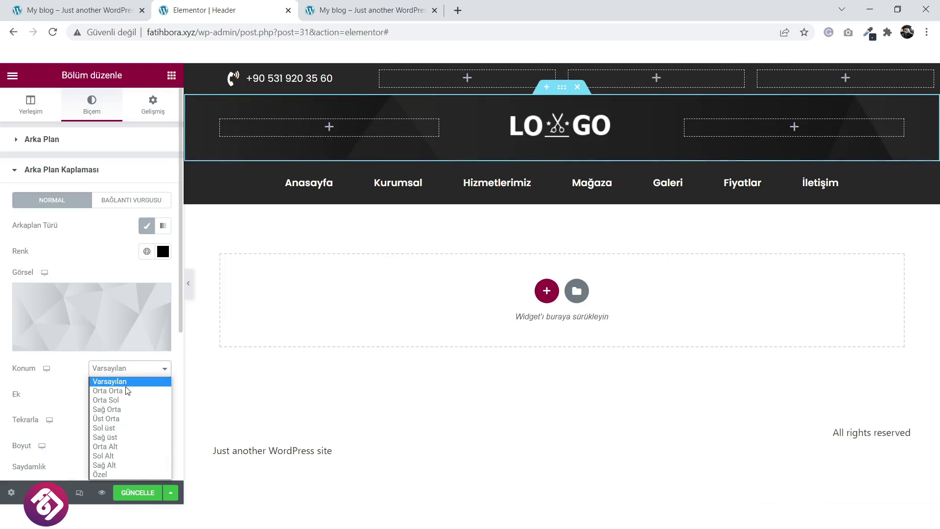
click(127, 391)
click(131, 368)
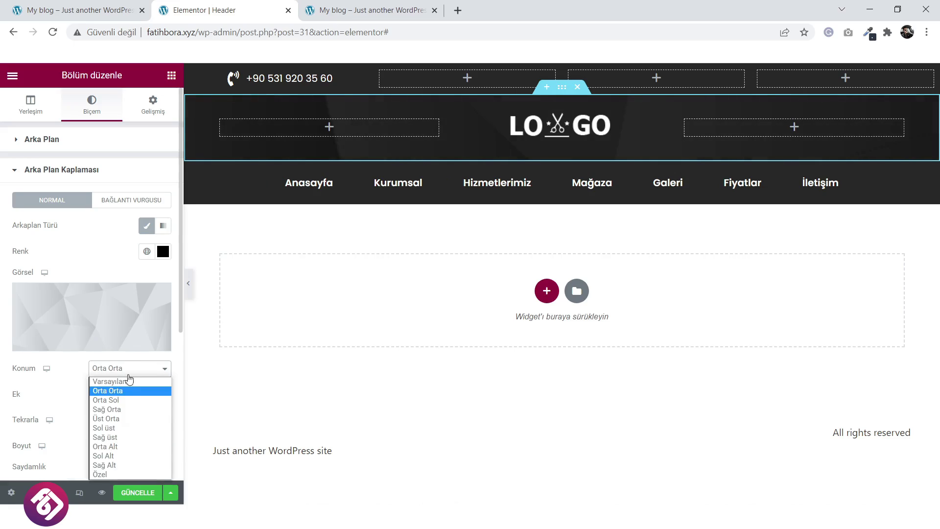
click(126, 381)
scroll(126, 389, down, 2)
click(131, 348)
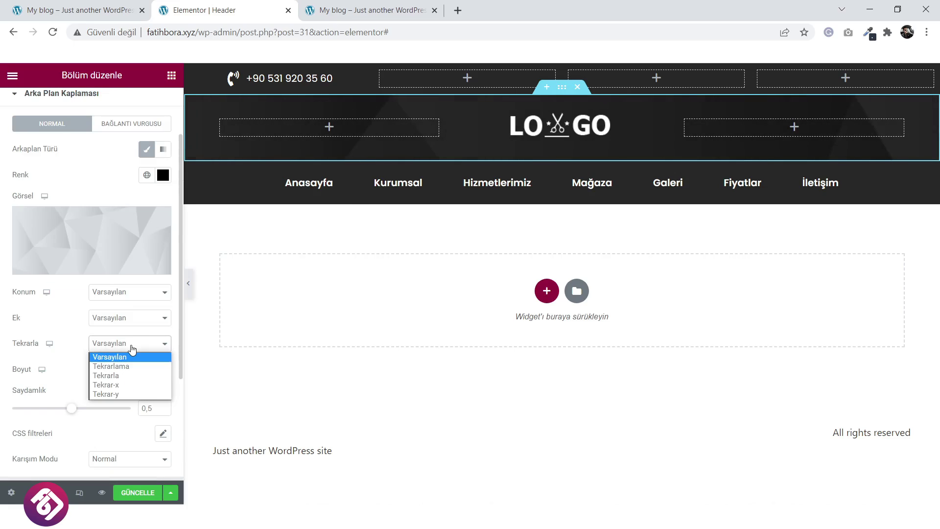
click(130, 354)
click(126, 370)
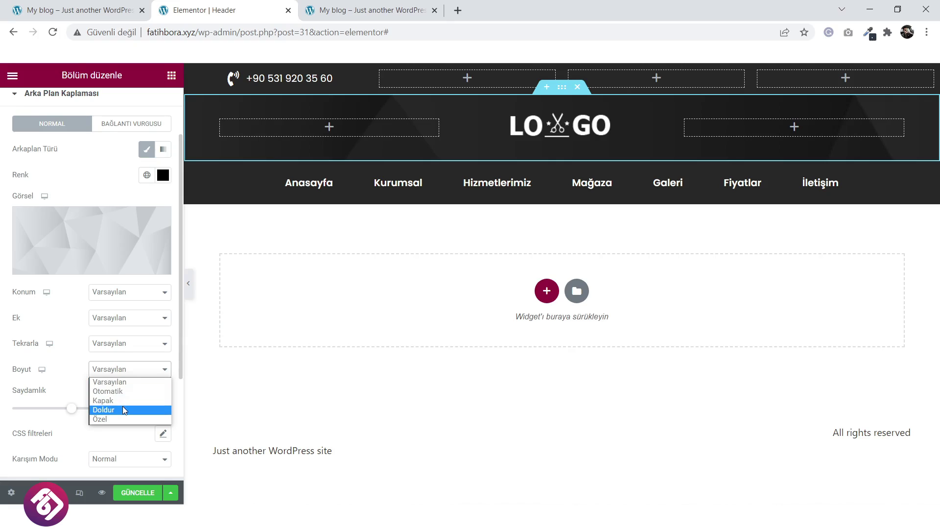
click(122, 410)
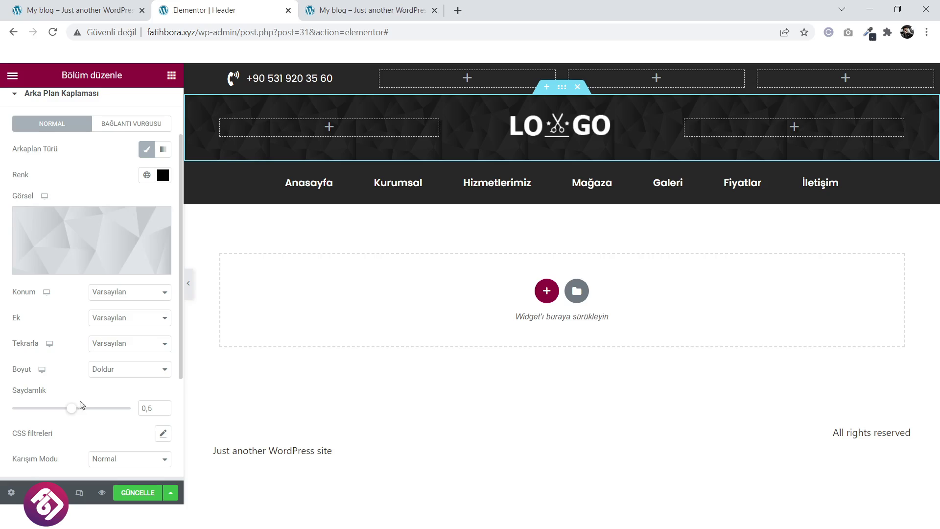
Lower the header background overlay opacity to 0,37, save, and compare the live and reference sites.
mouse_move(72, 415)
mouse_down()
mouse_move(95, 414)
mouse_move(19, 418)
mouse_move(65, 420)
mouse_move(57, 420)
mouse_up()
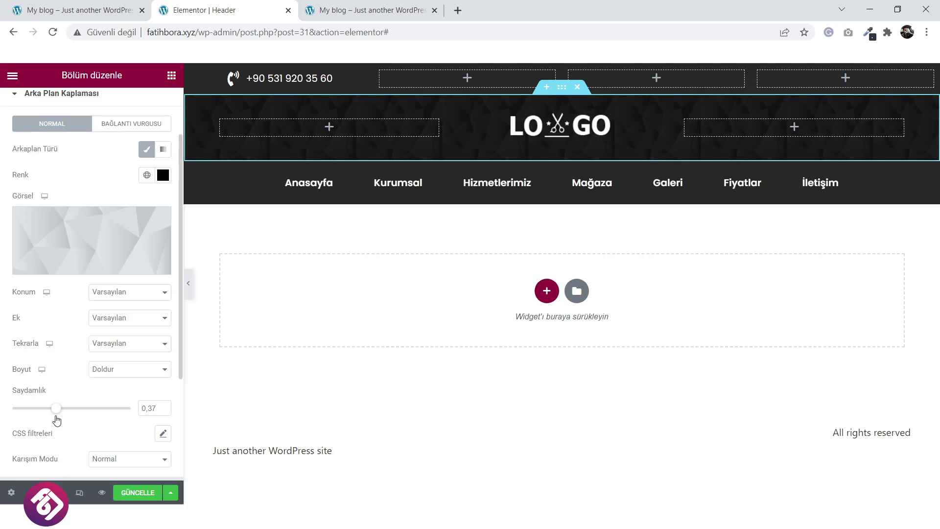
click(135, 492)
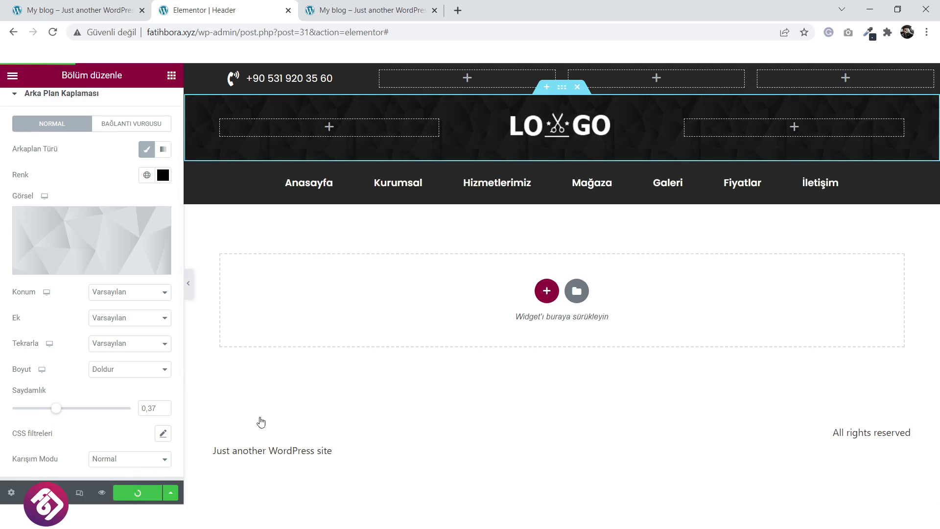
click(387, 4)
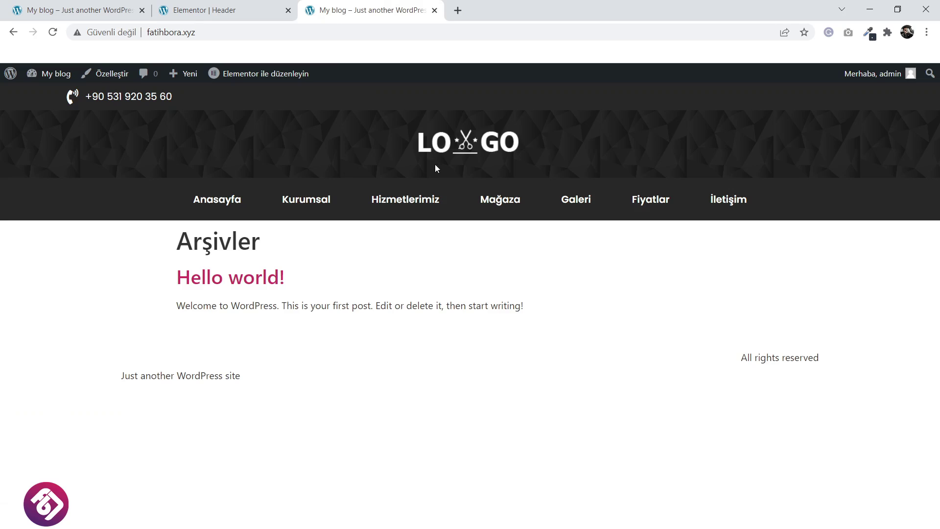
key(F5)
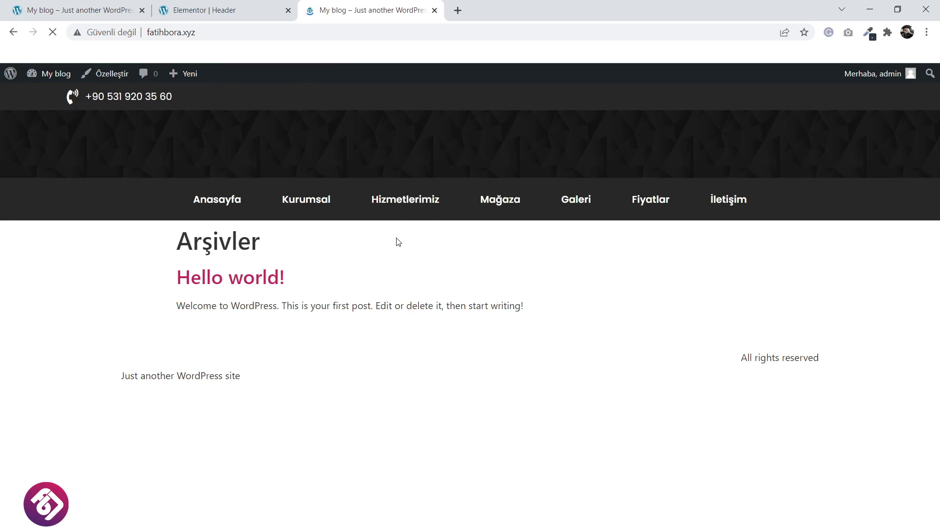
click(128, 7)
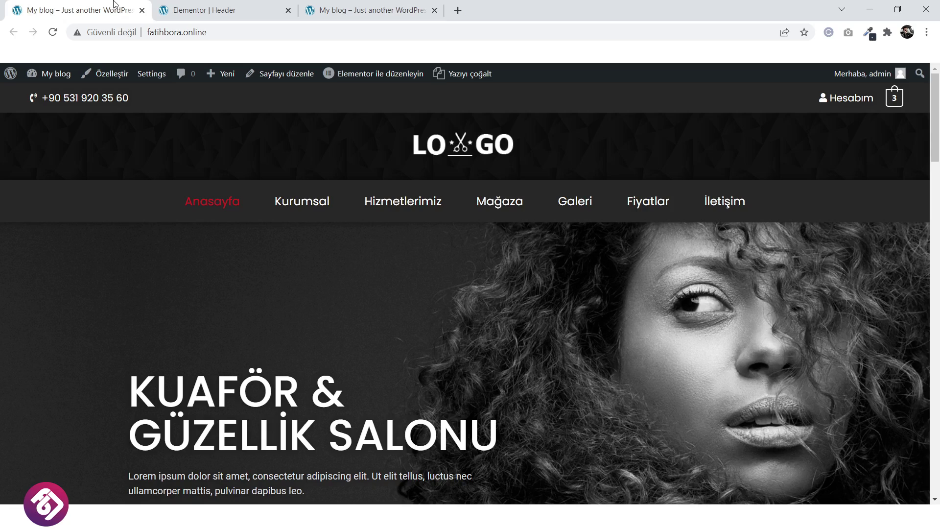
click(372, 5)
click(256, 6)
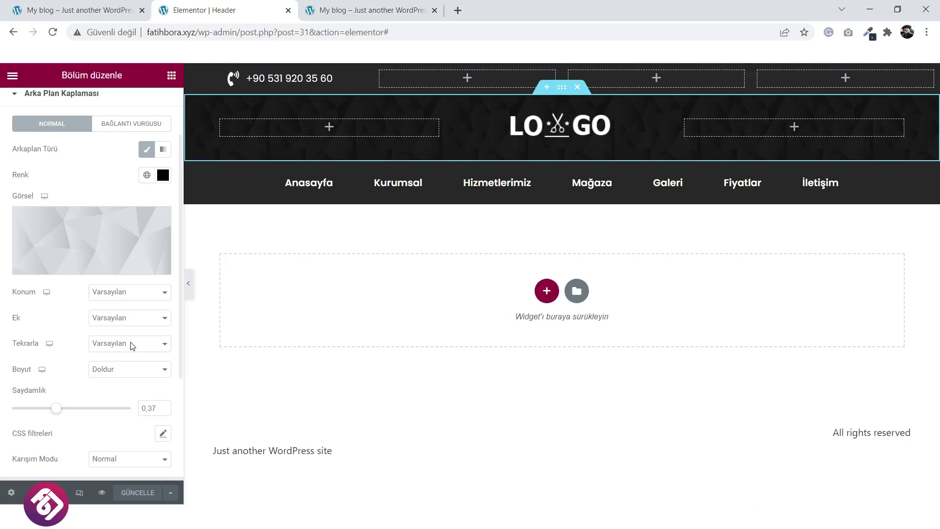
Reduce the overlay opacity further, save, and recompare the live header with the reference site.
drag(58, 410, 56, 410)
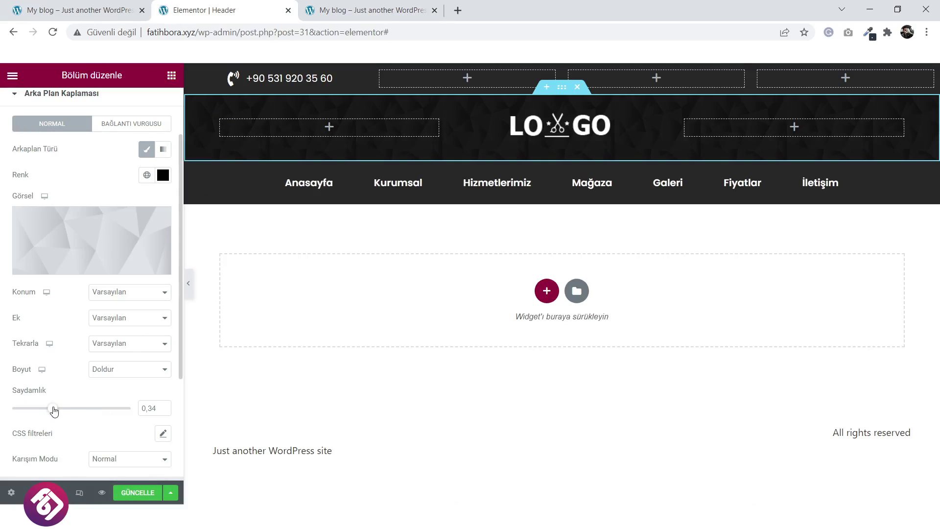
click(137, 492)
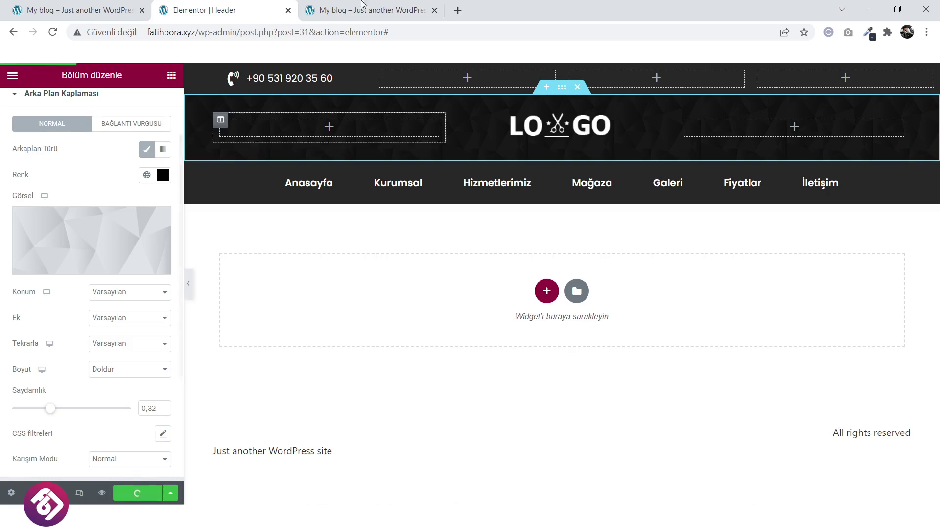
click(372, 11)
click(464, 152)
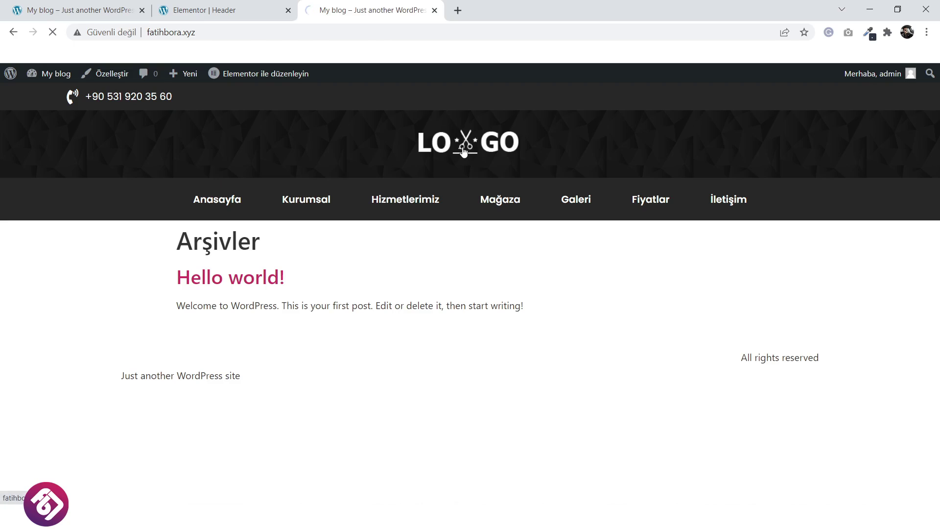
click(133, 7)
click(326, 9)
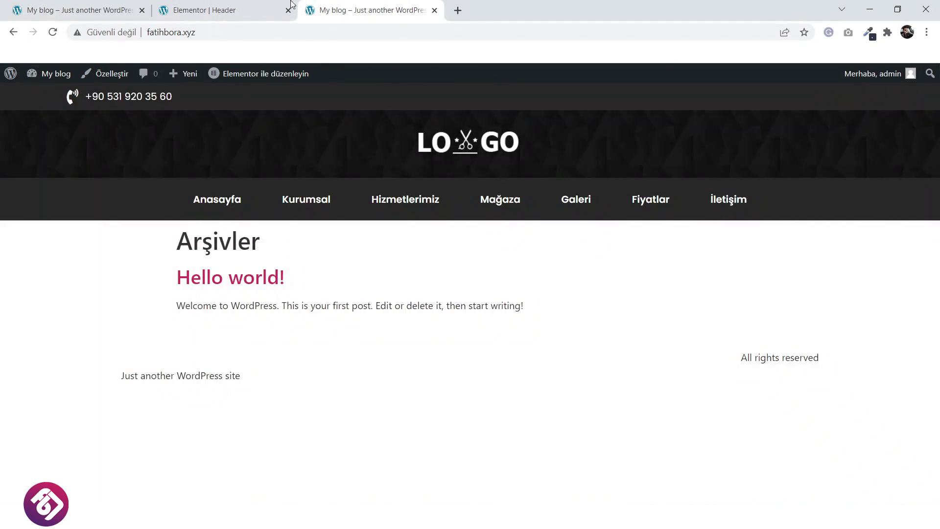
click(254, 6)
click(137, 6)
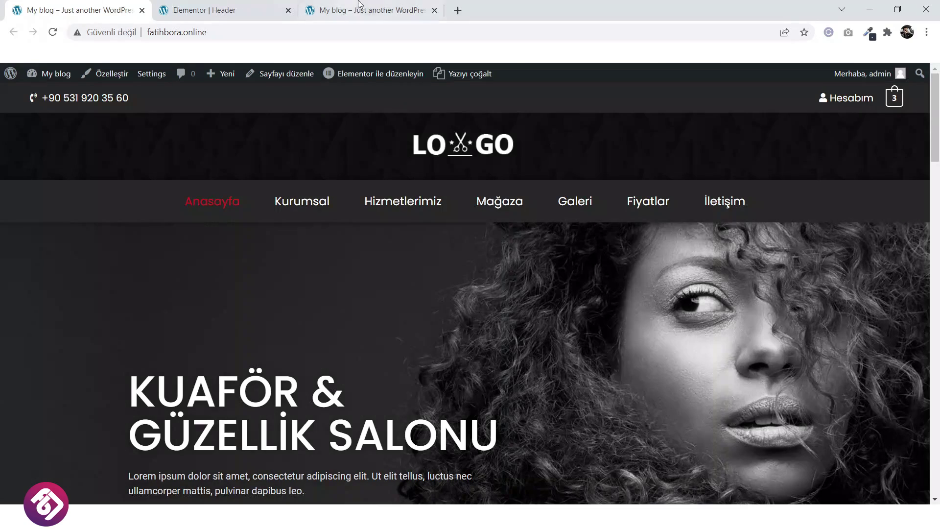
click(378, 8)
click(103, 7)
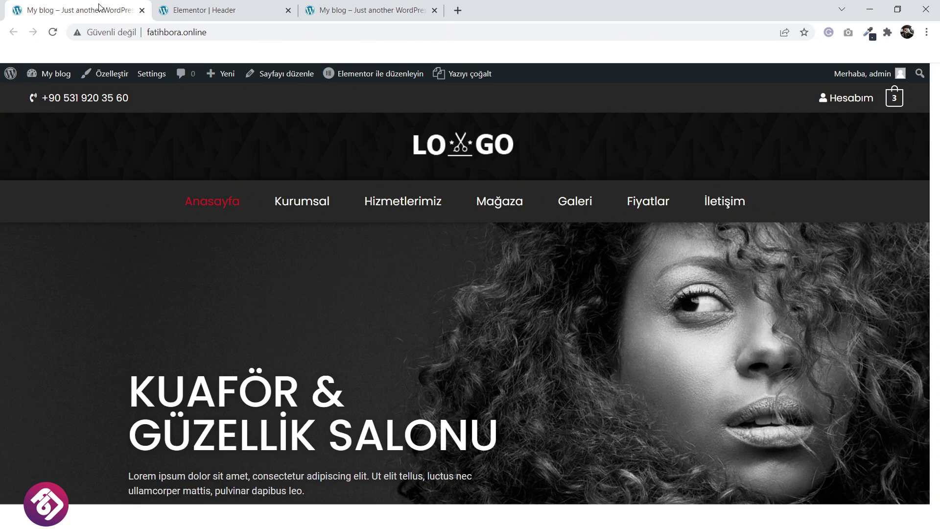
click(355, 6)
click(231, 7)
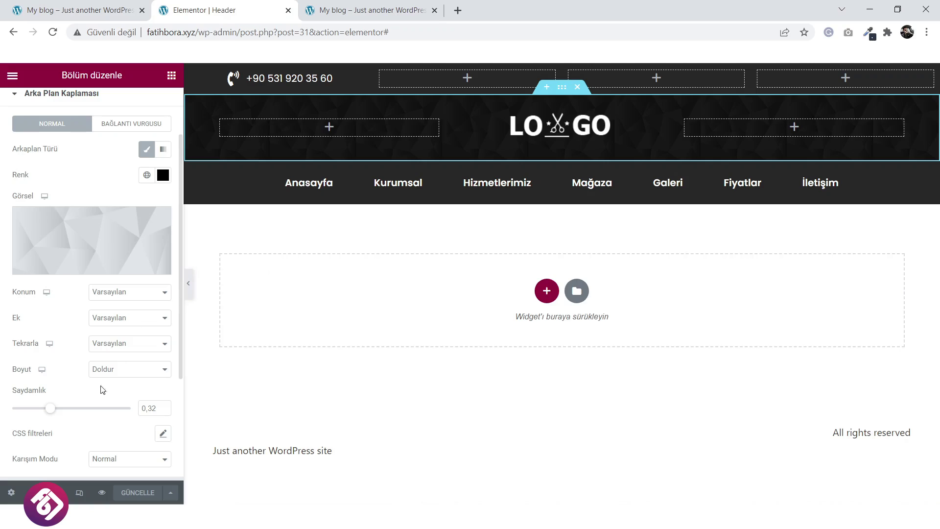
Set the overlay opacity to 0,26, save the header, and recheck it against the reference site.
drag(51, 408, 49, 409)
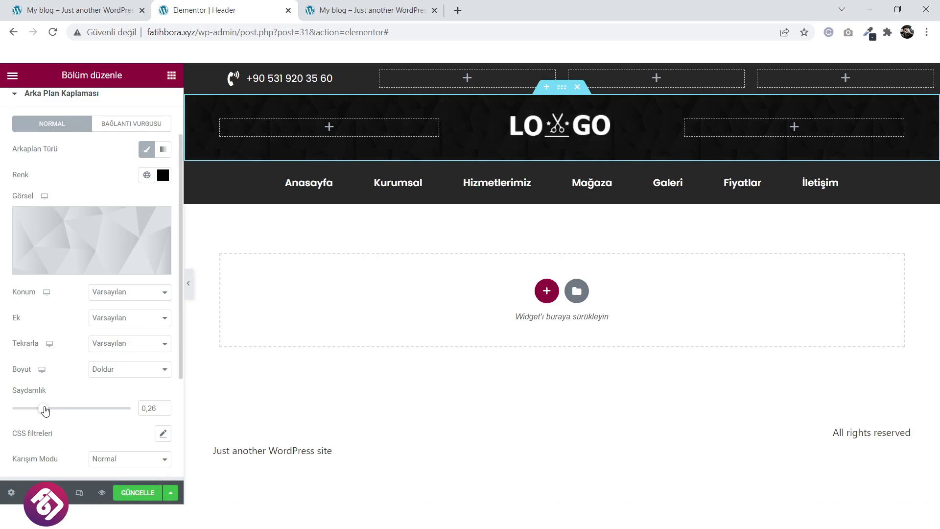
click(143, 498)
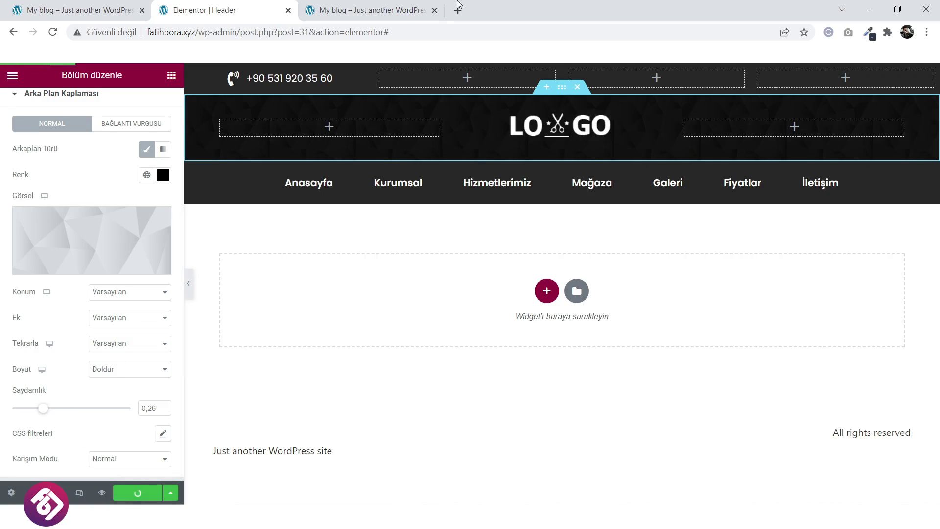
click(426, 10)
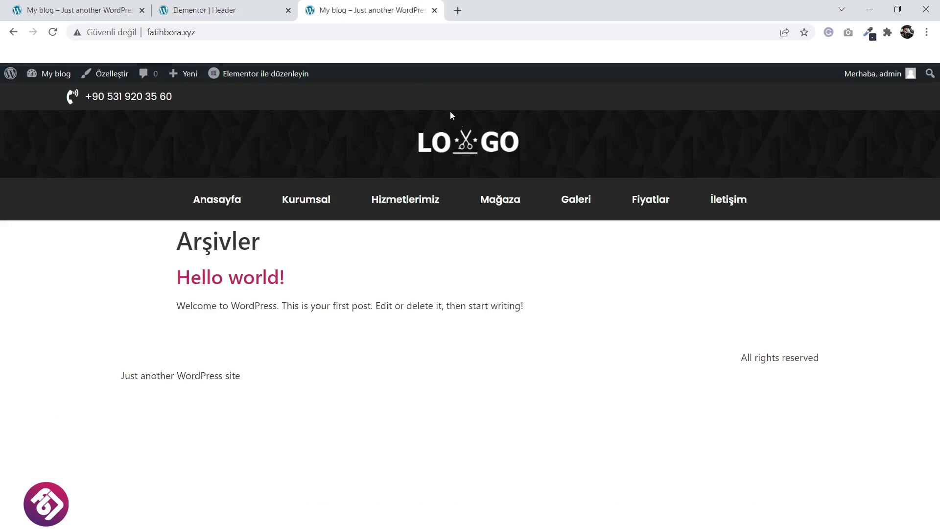
click(462, 149)
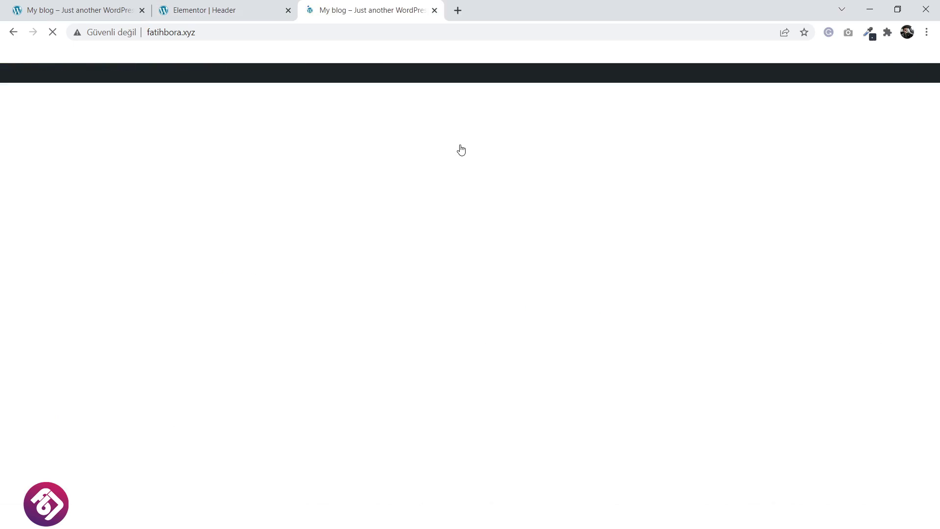
click(270, 7)
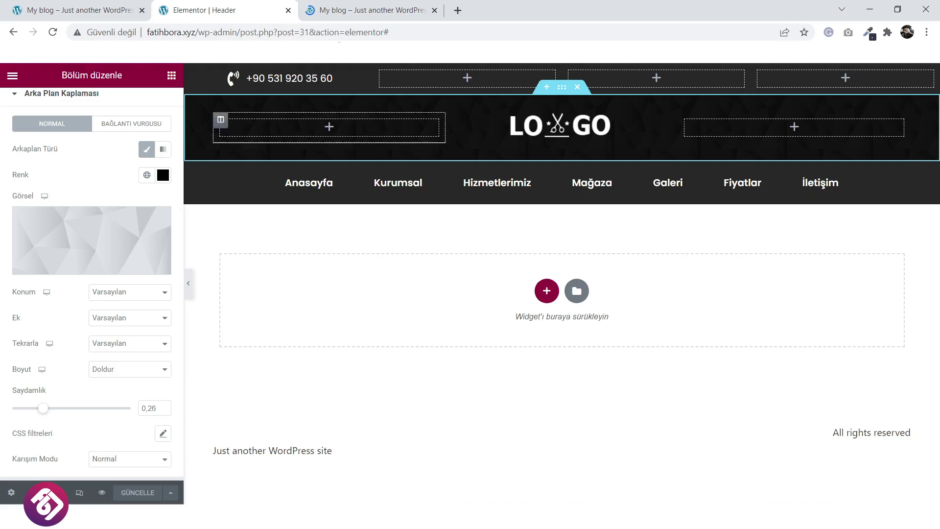
click(394, 9)
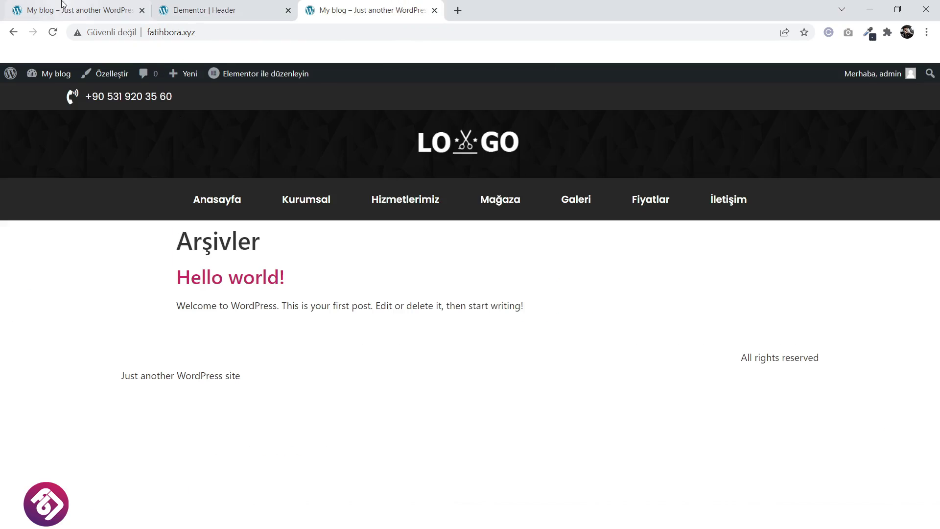
click(78, 7)
click(373, 6)
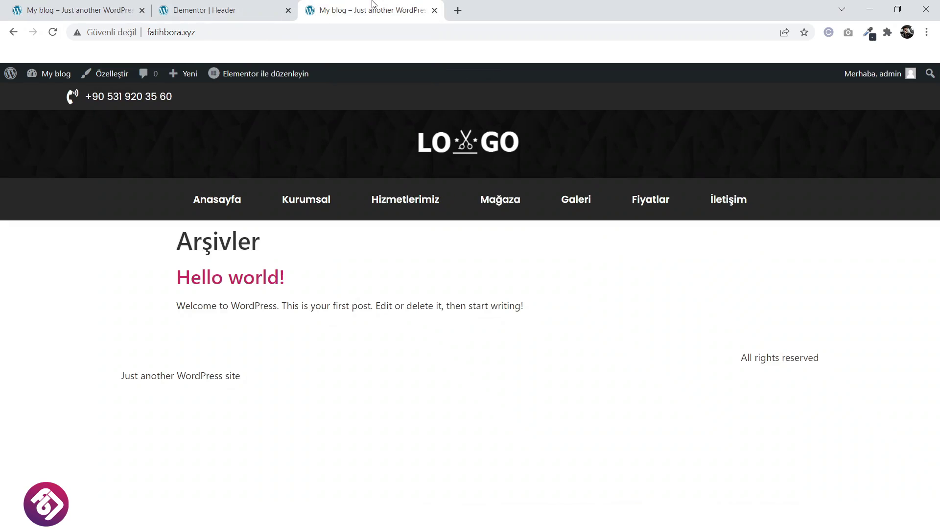
click(89, 7)
click(233, 7)
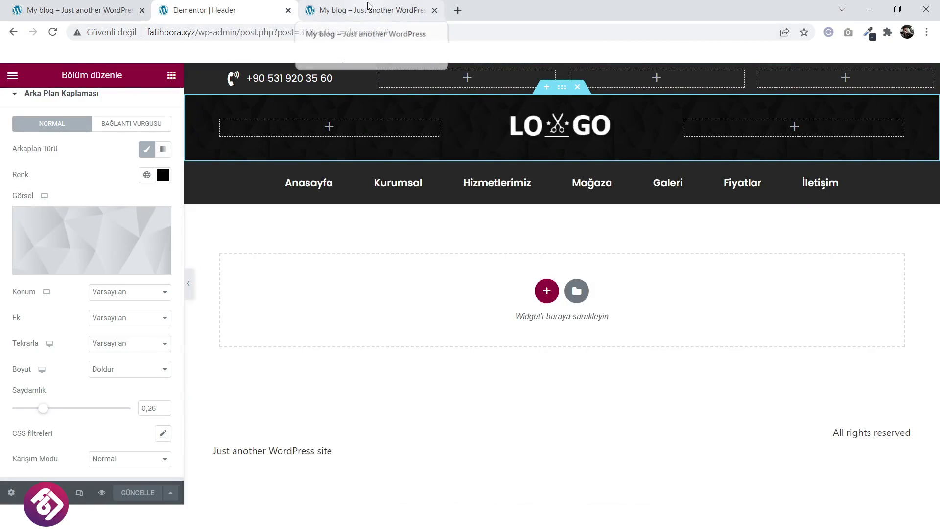
click(88, 7)
scroll(459, 163, down, 8)
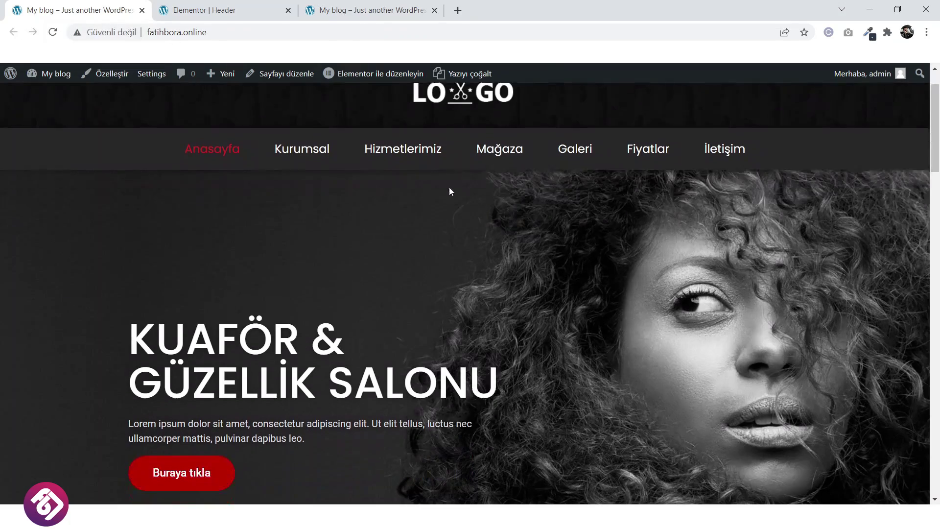
scroll(457, 182, down, 16)
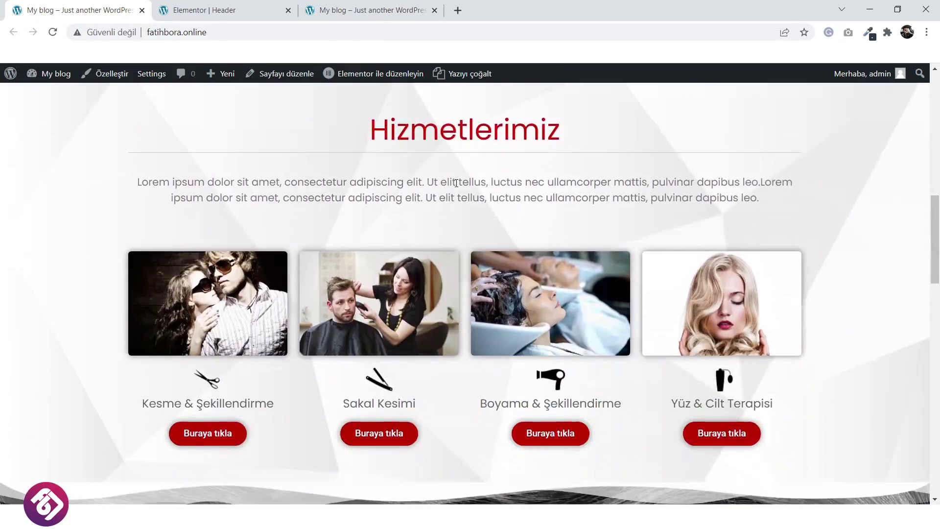
scroll(455, 183, up, 20)
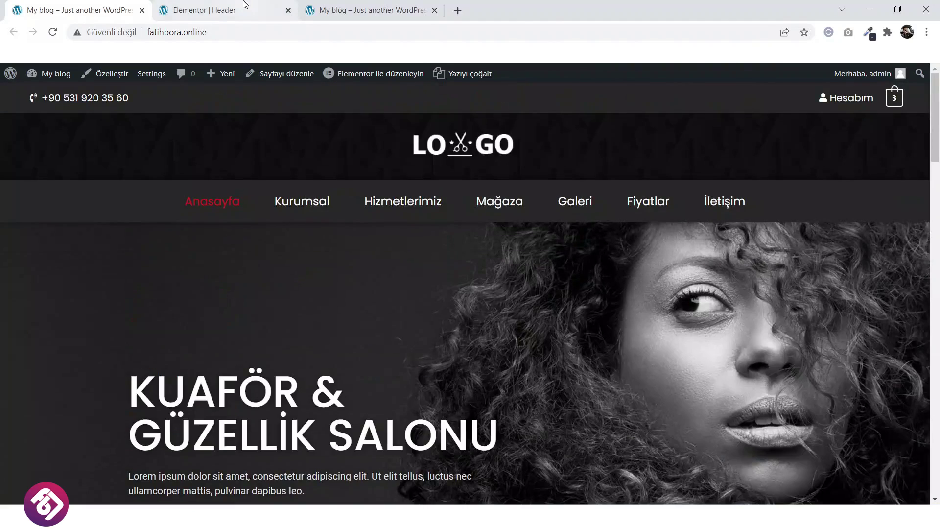
click(240, 5)
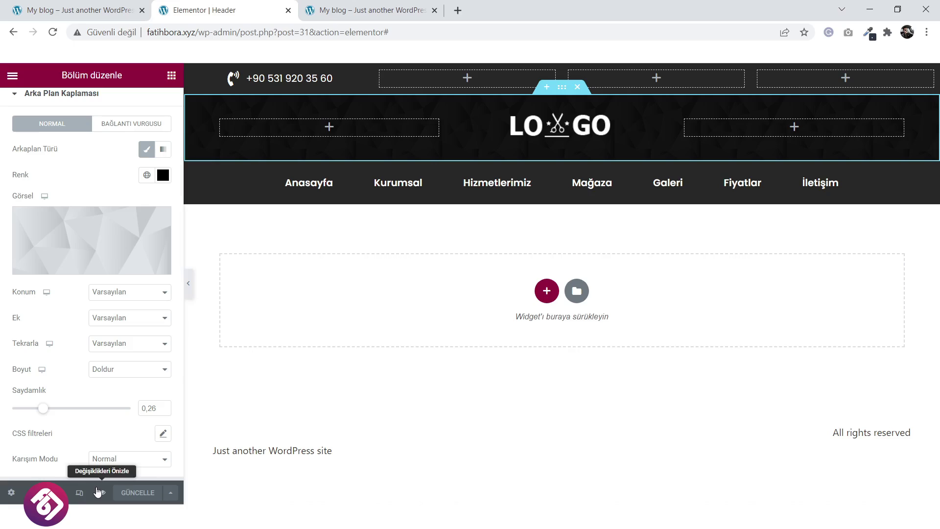
In tablet preview, set the phone-number column width to 28%.
click(79, 493)
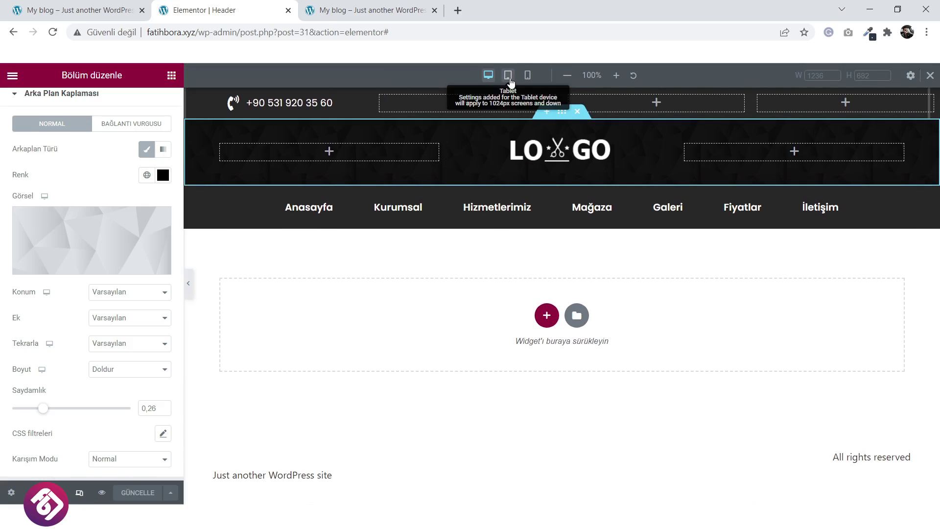
click(508, 75)
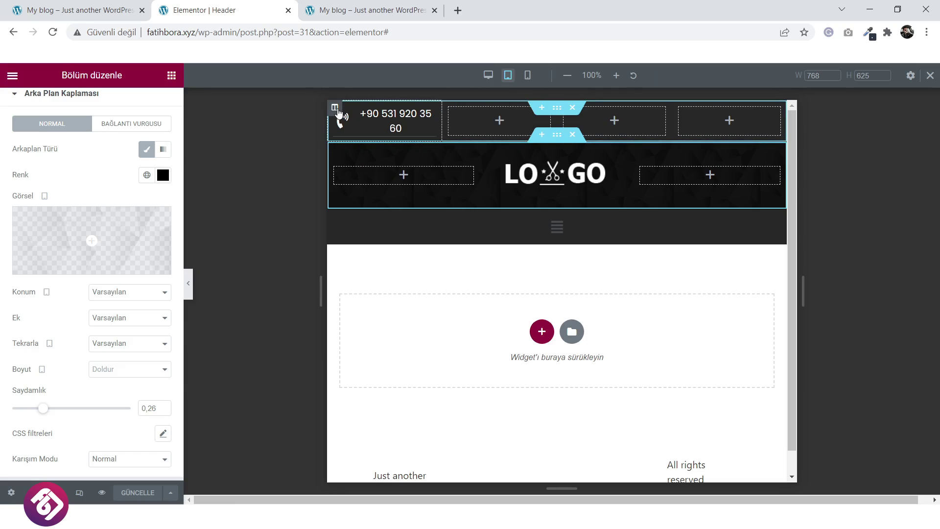
click(336, 109)
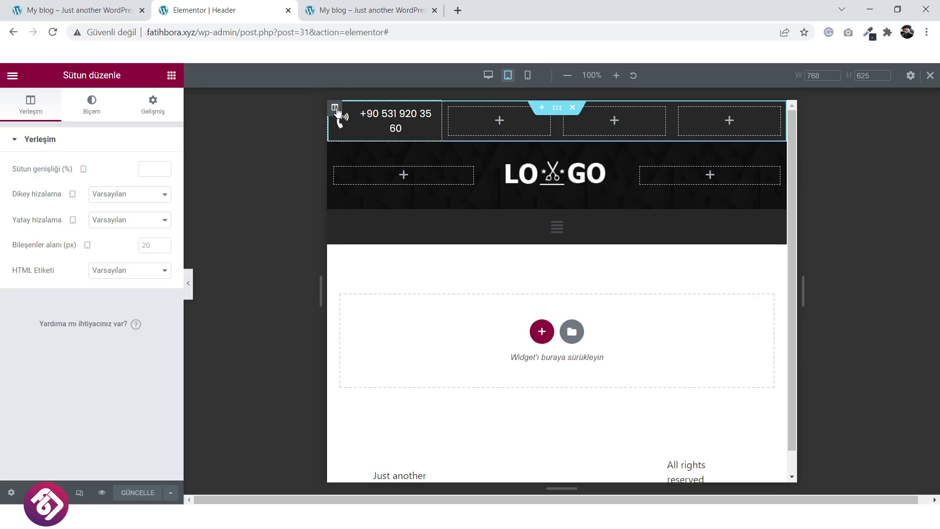
drag(165, 168, 165, 168)
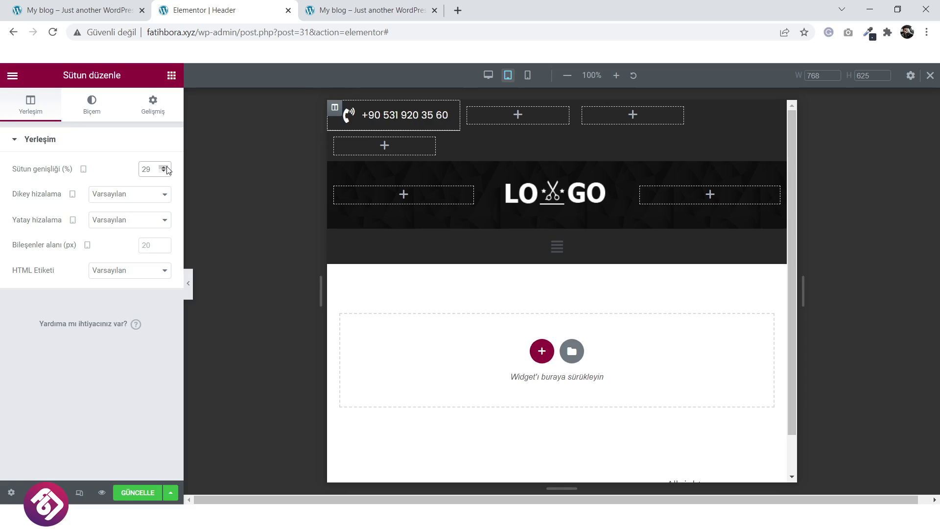
click(164, 172)
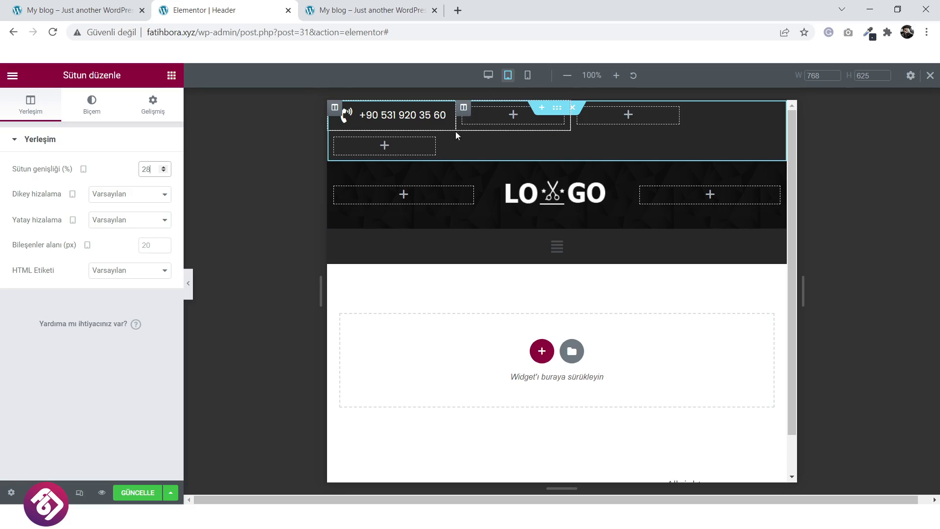
Preview the tablet header with the panel hidden and test the collapsed menu.
click(192, 284)
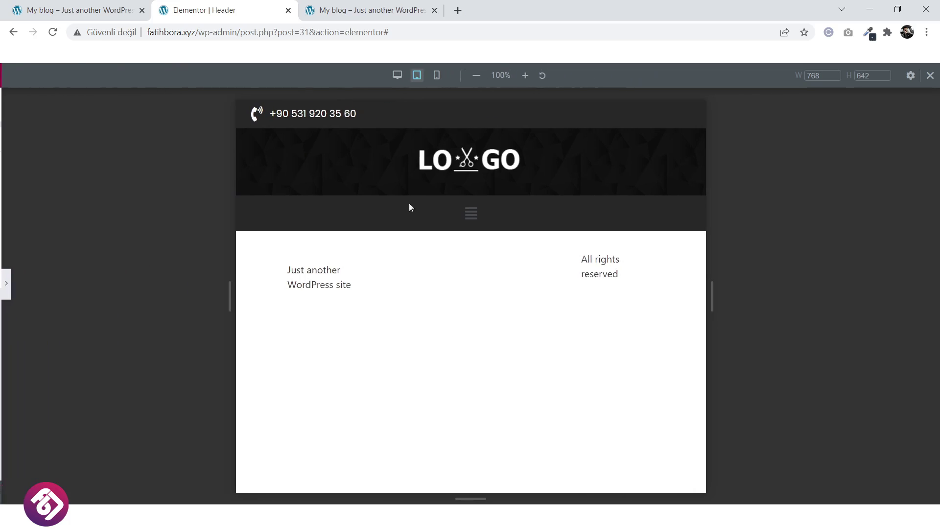
click(471, 220)
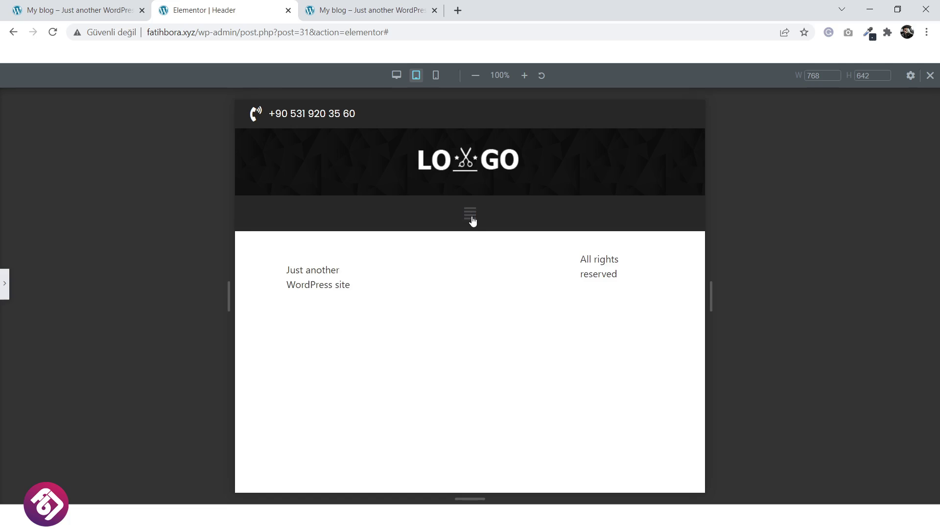
click(471, 220)
click(6, 284)
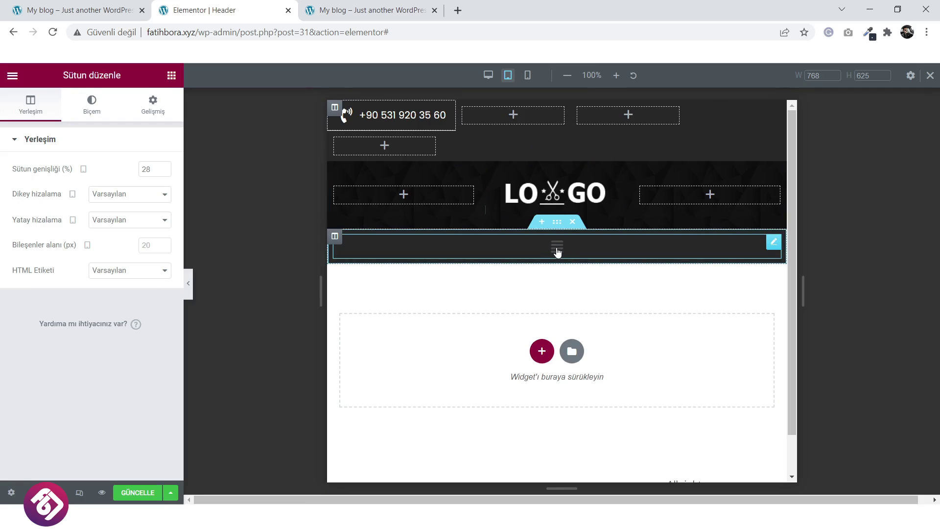
click(557, 251)
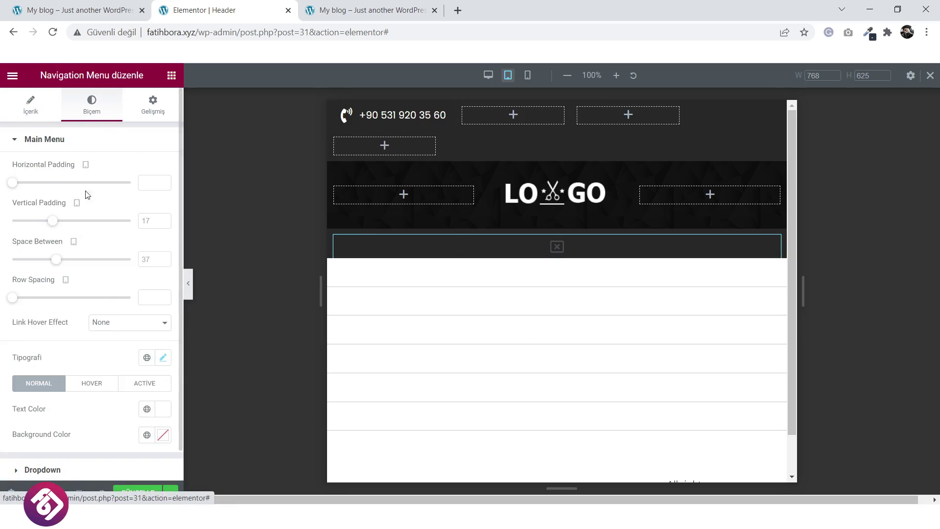
Give the navigation dropdown a #121212 background and check it in the opened menu.
scroll(98, 310, down, 1)
click(68, 443)
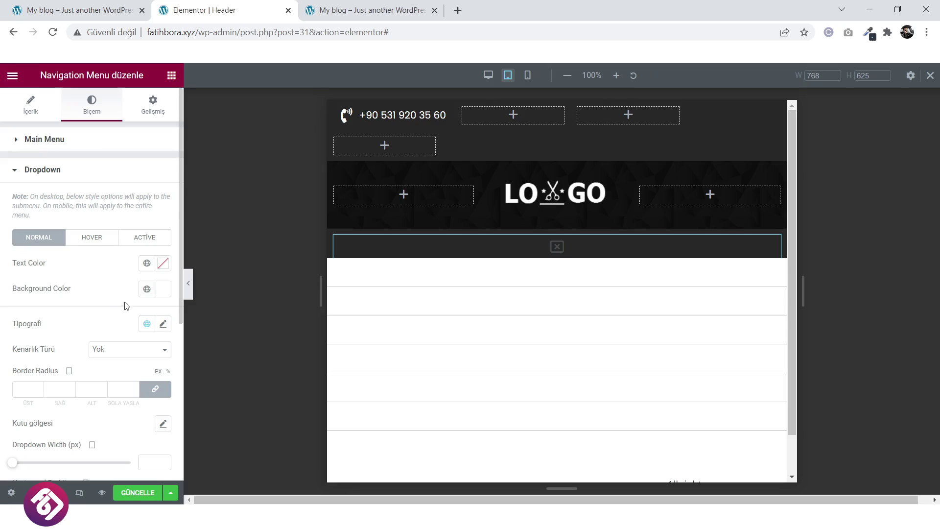
click(164, 291)
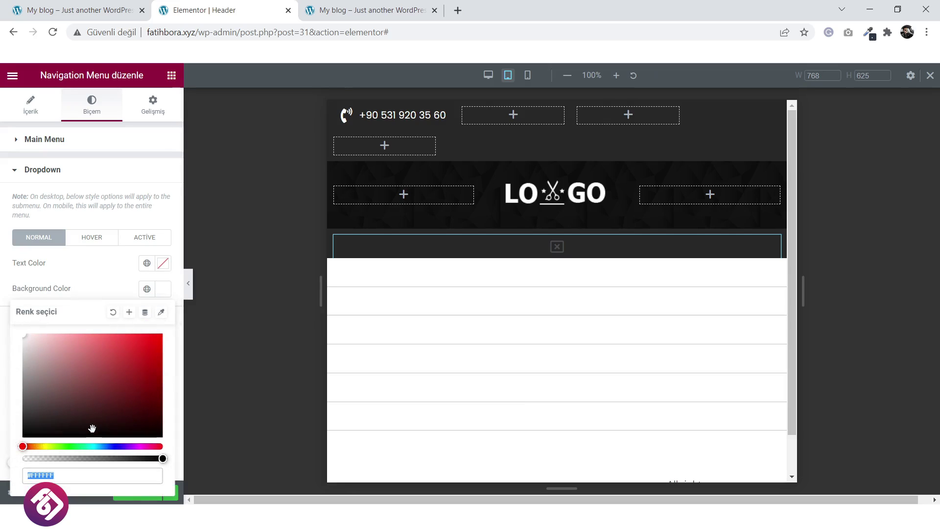
text(282828)
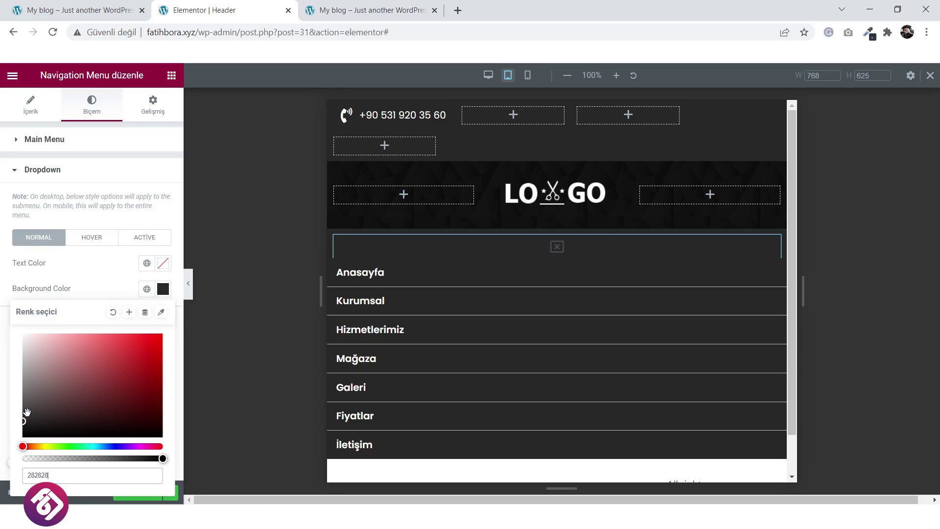
drag(27, 412, 19, 434)
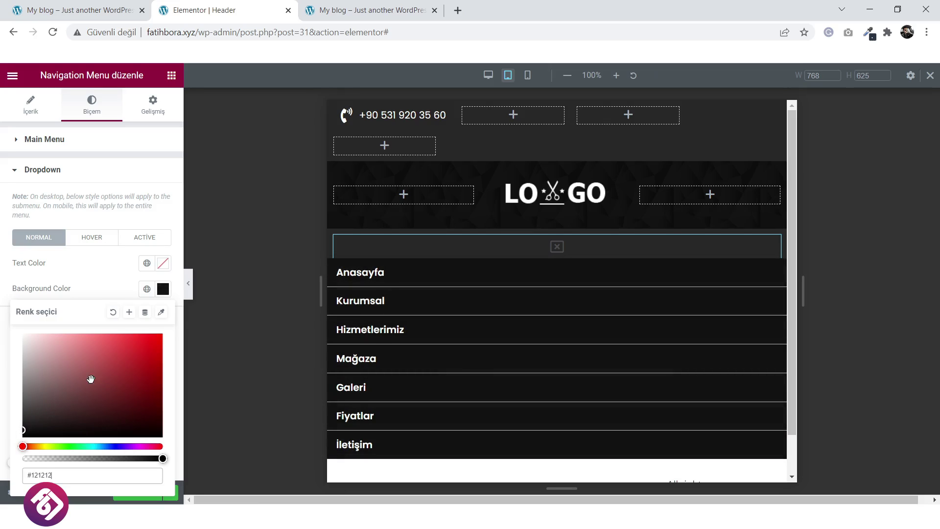
click(116, 299)
scroll(109, 291, down, 2)
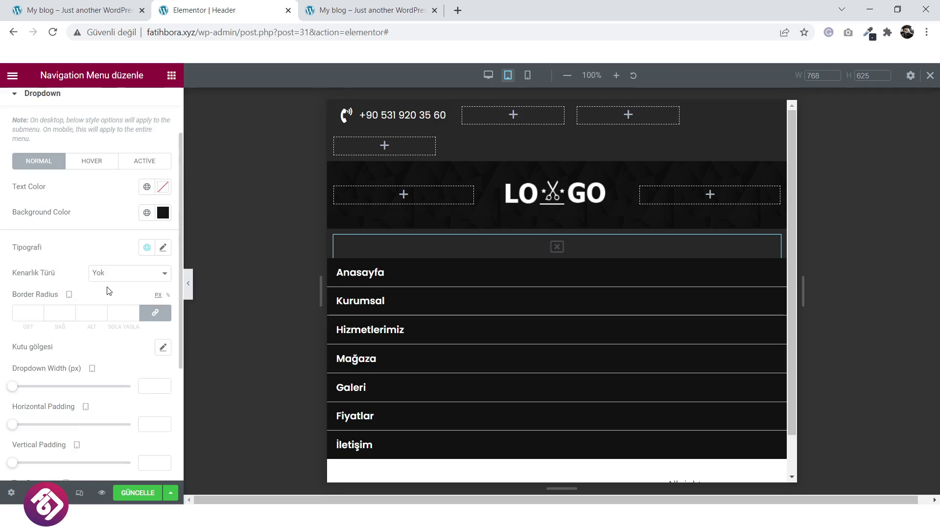
scroll(109, 291, down, 4)
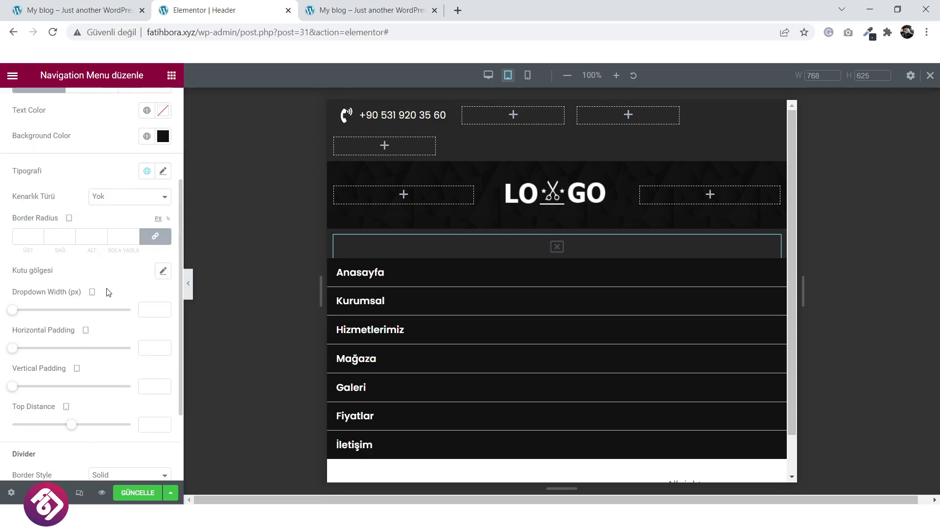
click(556, 250)
click(557, 250)
click(557, 248)
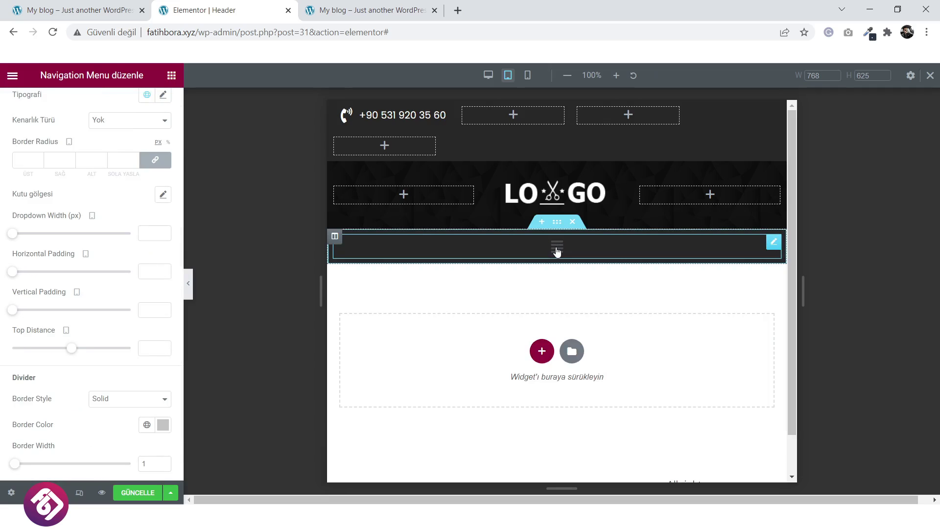
click(557, 248)
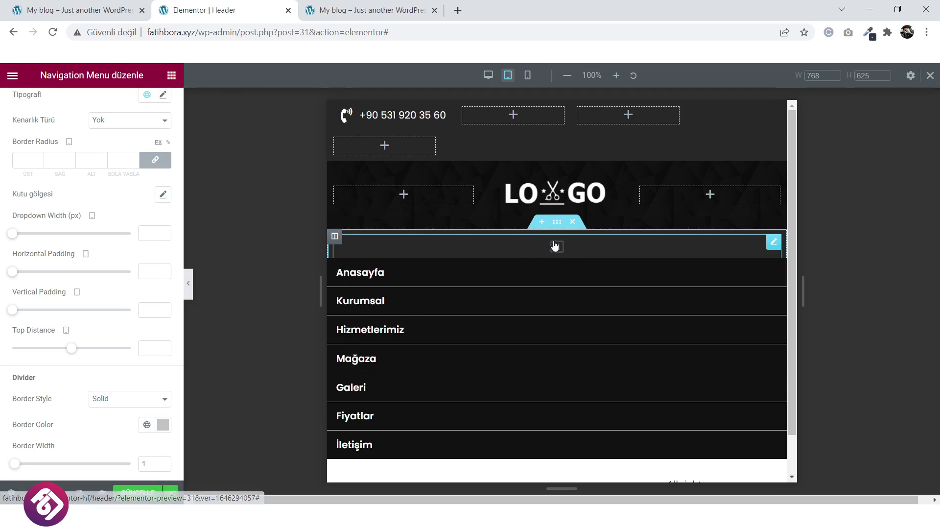
click(557, 246)
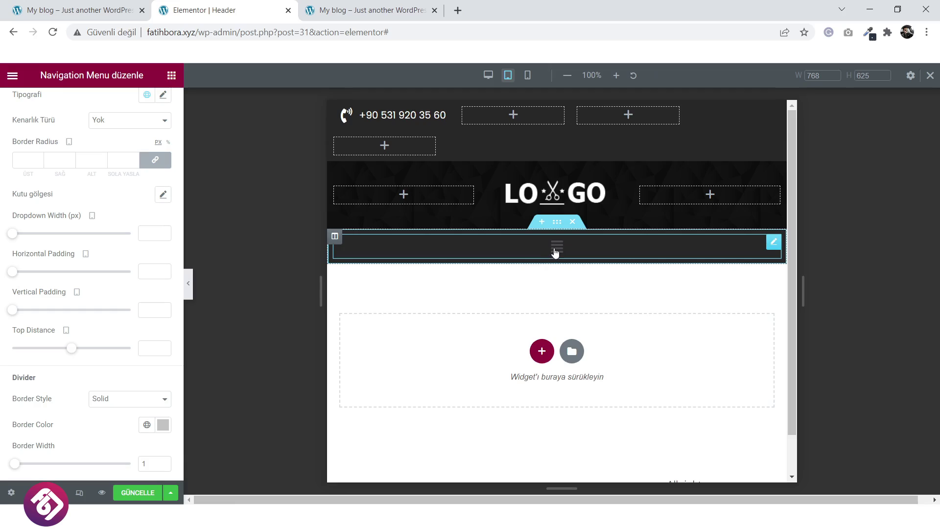
Make the menu toggle icon white (#FFFFFF) and save the header.
scroll(103, 295, down, 1)
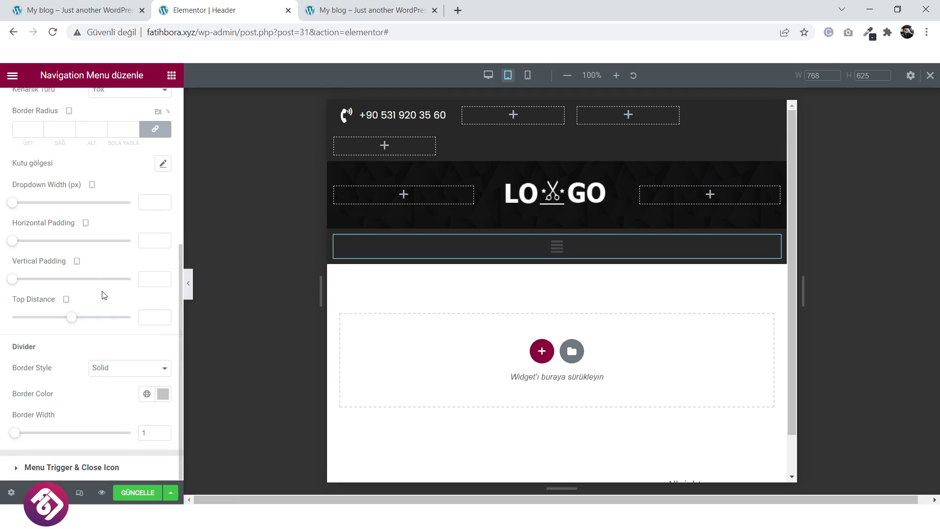
click(78, 468)
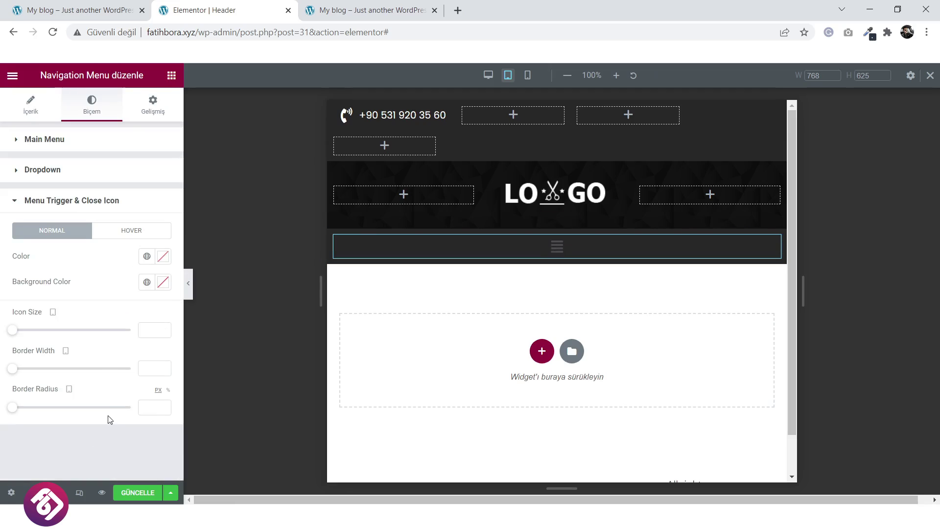
click(163, 256)
drag(132, 319, 17, 295)
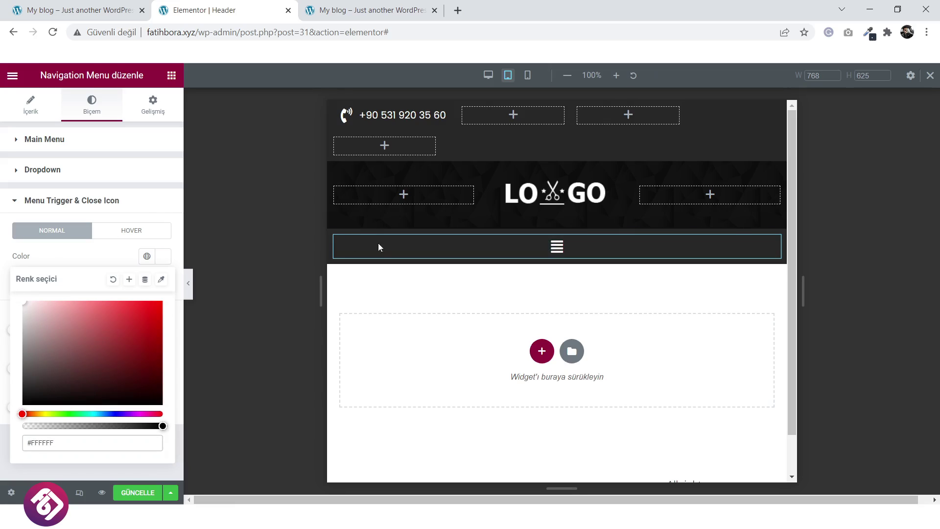
click(557, 247)
click(556, 246)
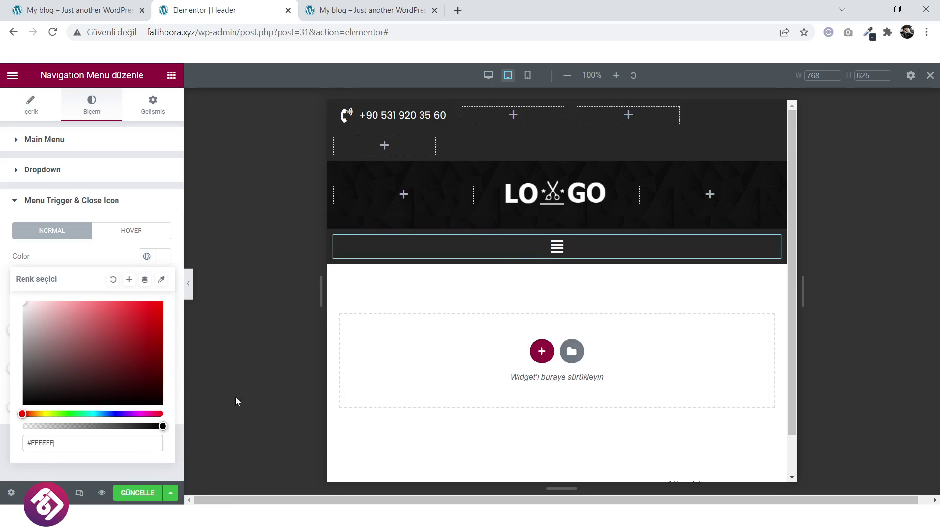
click(126, 493)
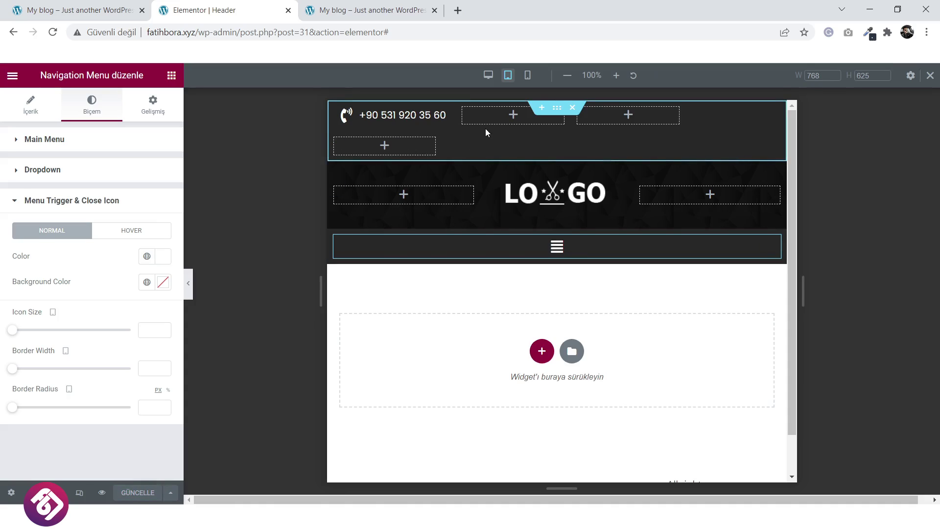
Set the empty column beside the phone number to 10% width and save the header.
click(464, 109)
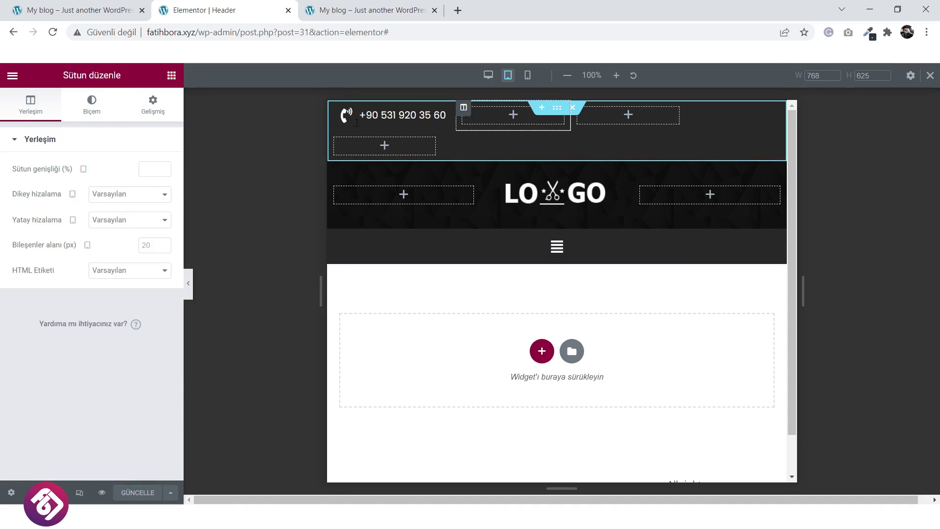
click(146, 168)
text(10)
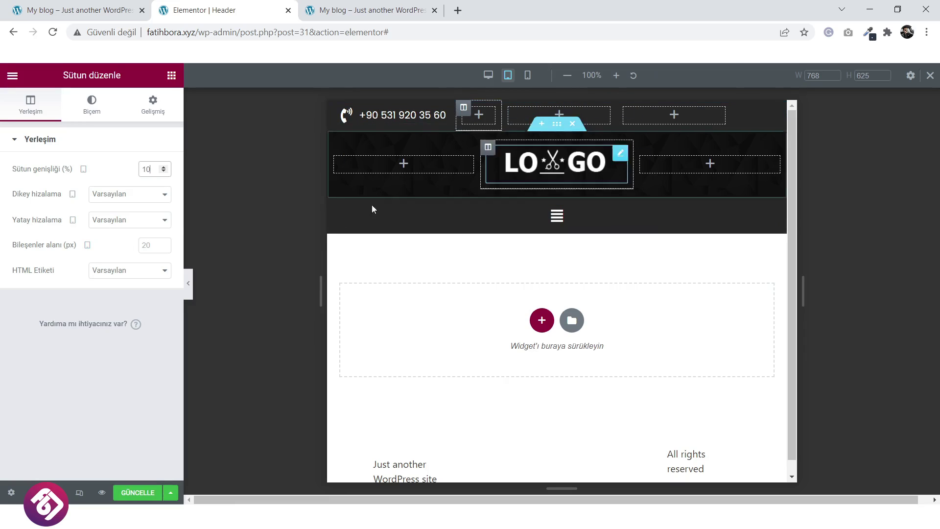
click(138, 493)
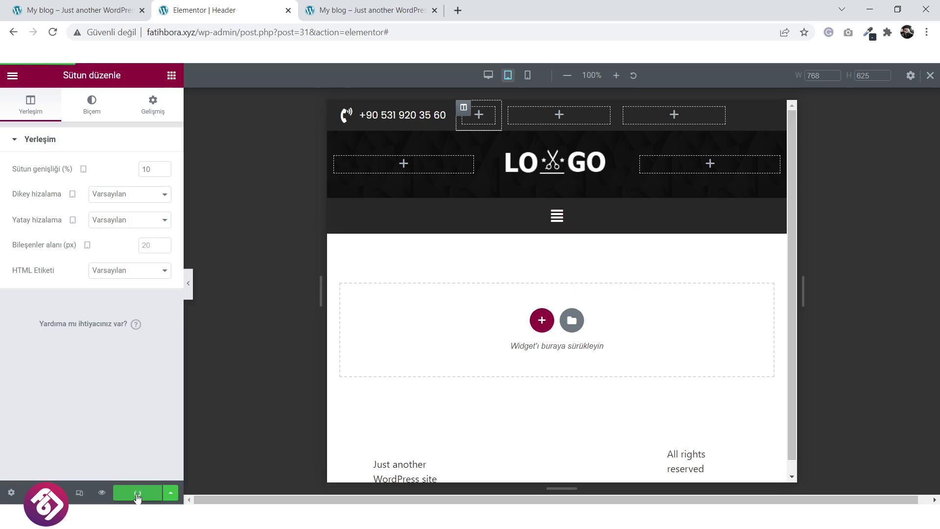
click(557, 218)
click(558, 218)
Preview the header at mobile width with the panel hidden and test the menu toggle.
click(558, 218)
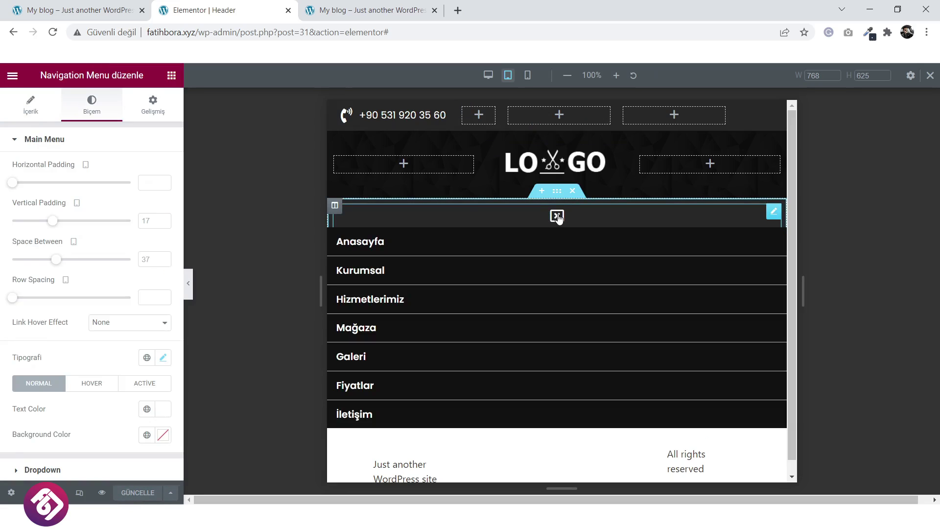
click(558, 218)
click(79, 492)
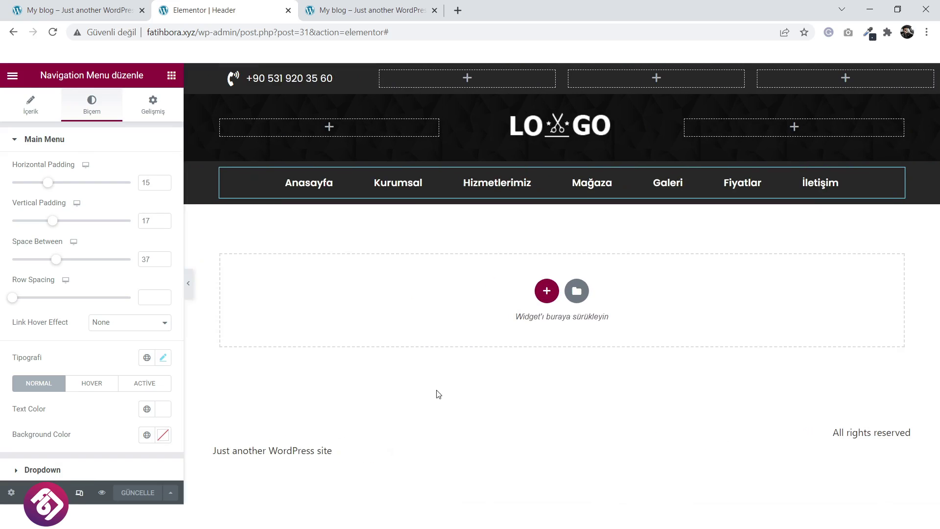
click(79, 495)
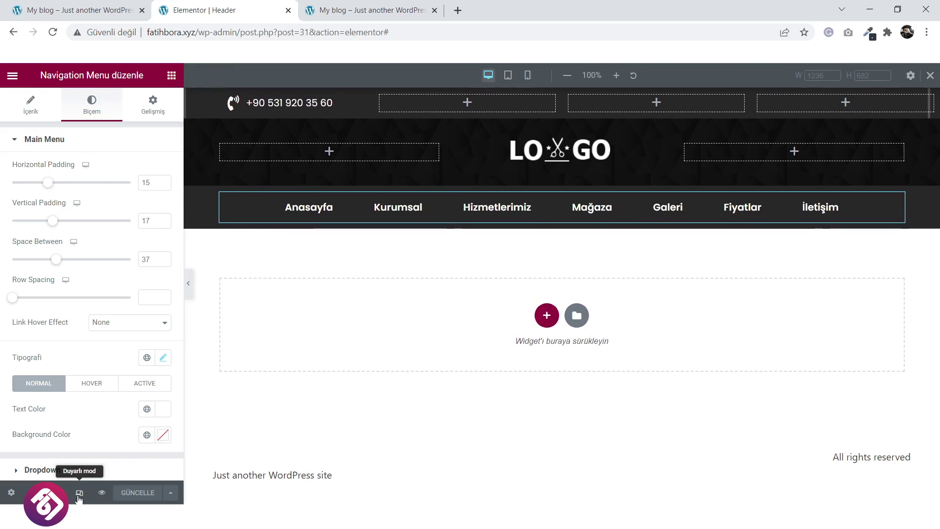
click(527, 75)
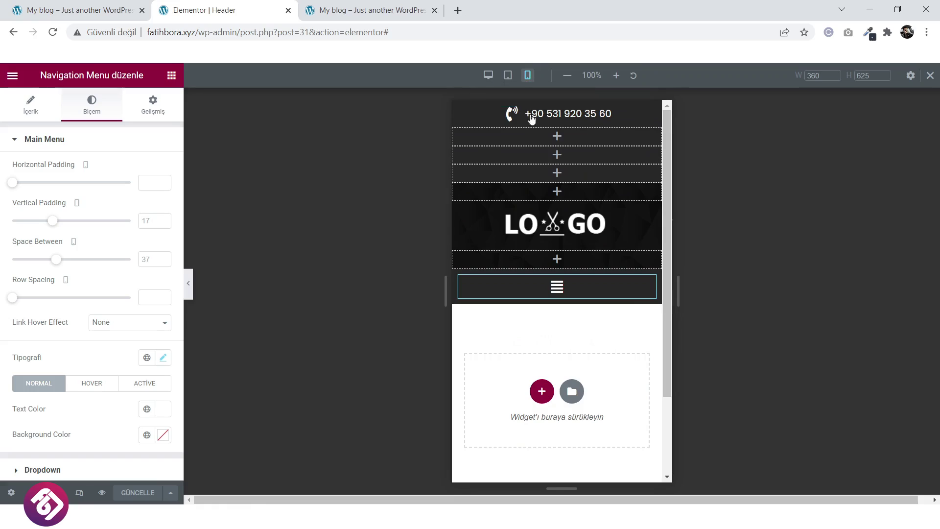
click(189, 287)
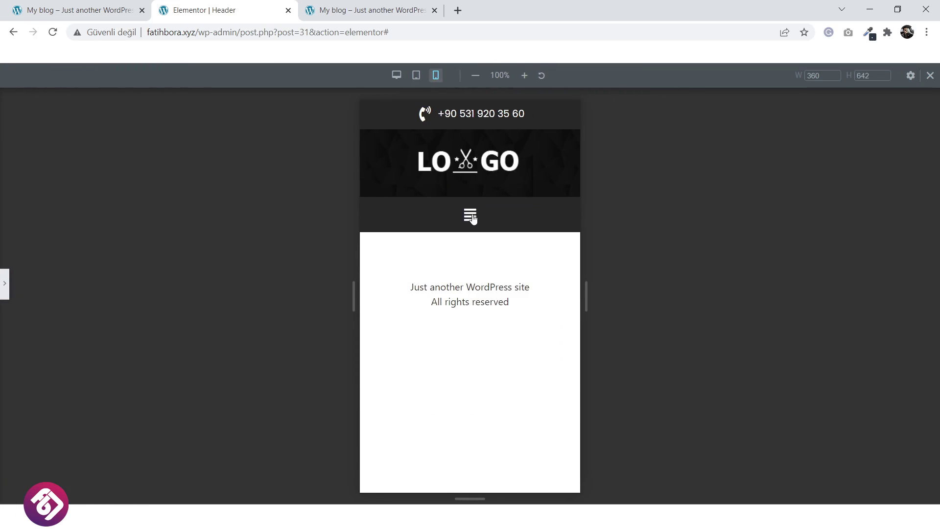
click(471, 218)
click(471, 218)
click(471, 218)
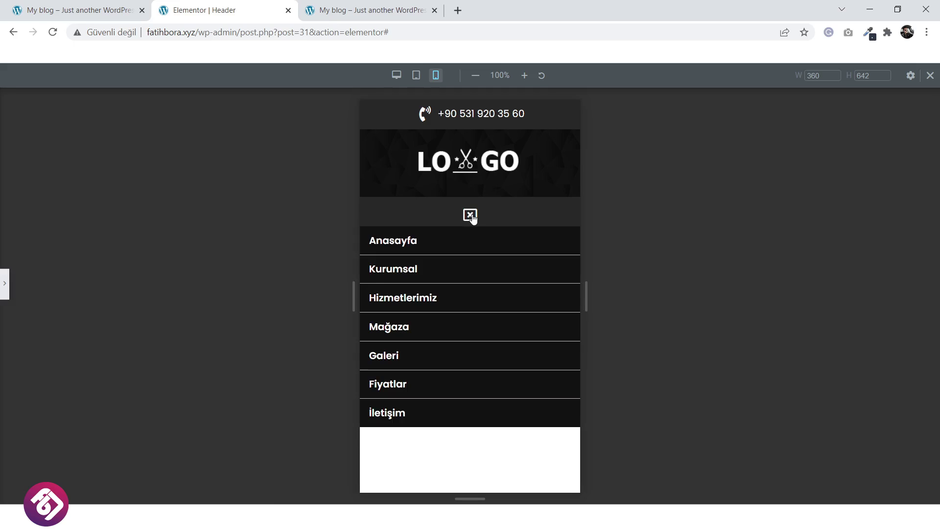
click(473, 218)
click(473, 218)
click(473, 218)
click(472, 219)
click(472, 219)
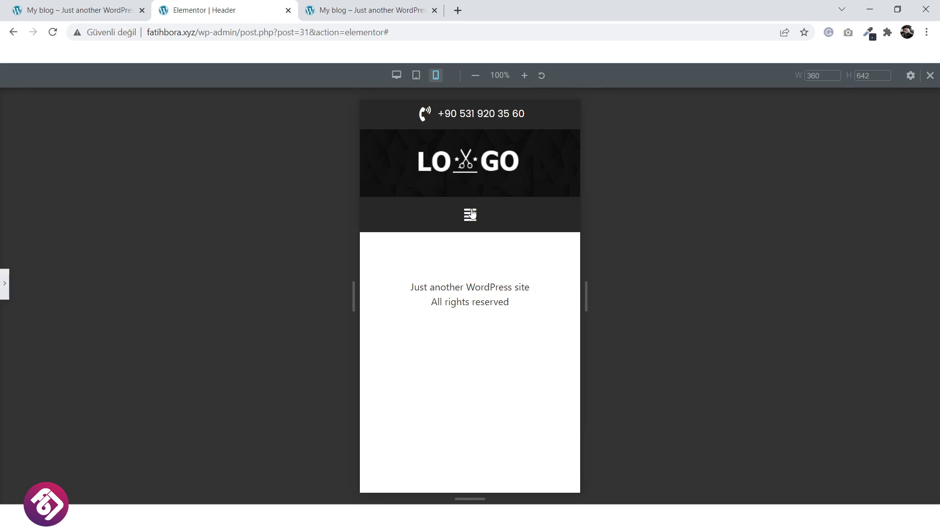
Recheck the header and dropdown menu at tablet and desktop widths.
click(417, 76)
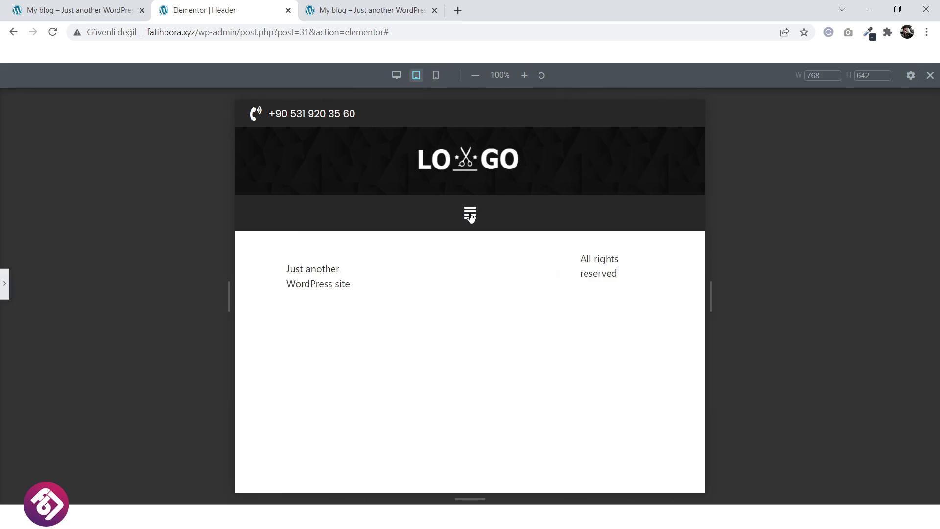
click(470, 217)
click(469, 214)
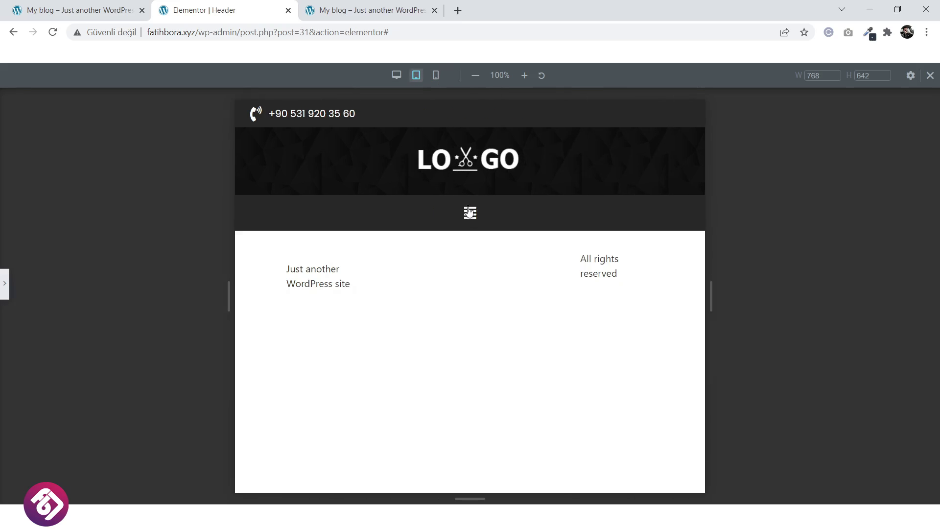
click(397, 75)
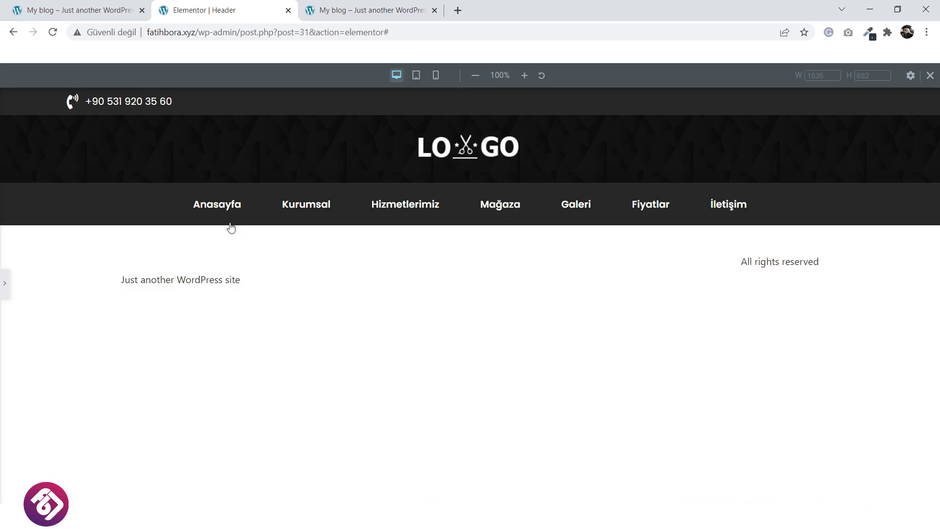
click(5, 284)
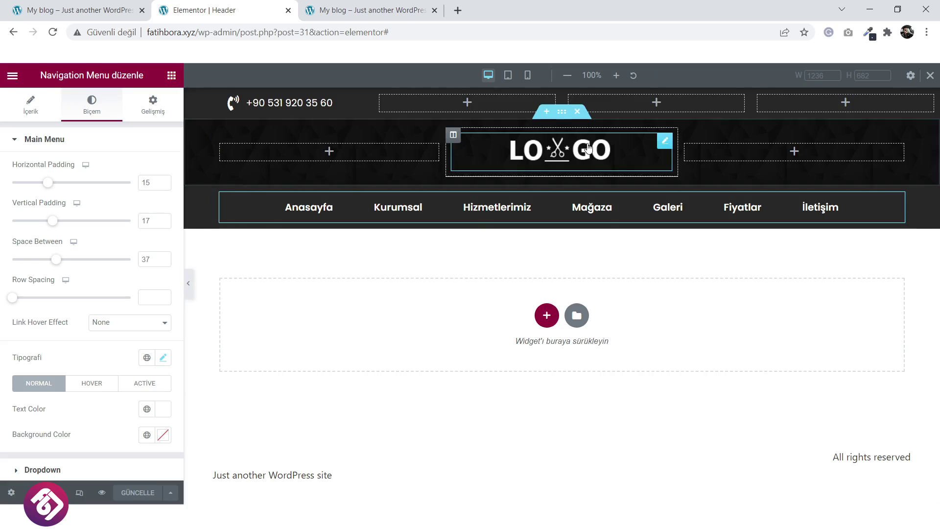
click(188, 285)
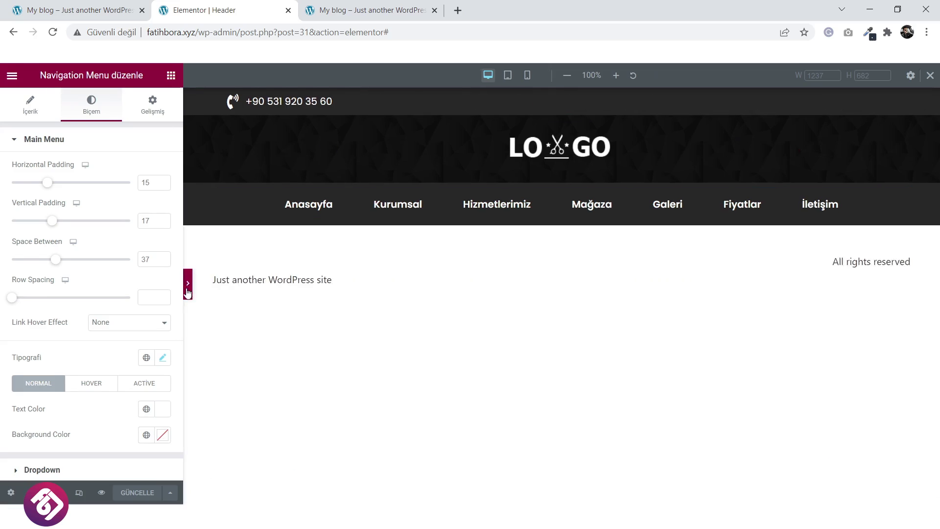
click(416, 76)
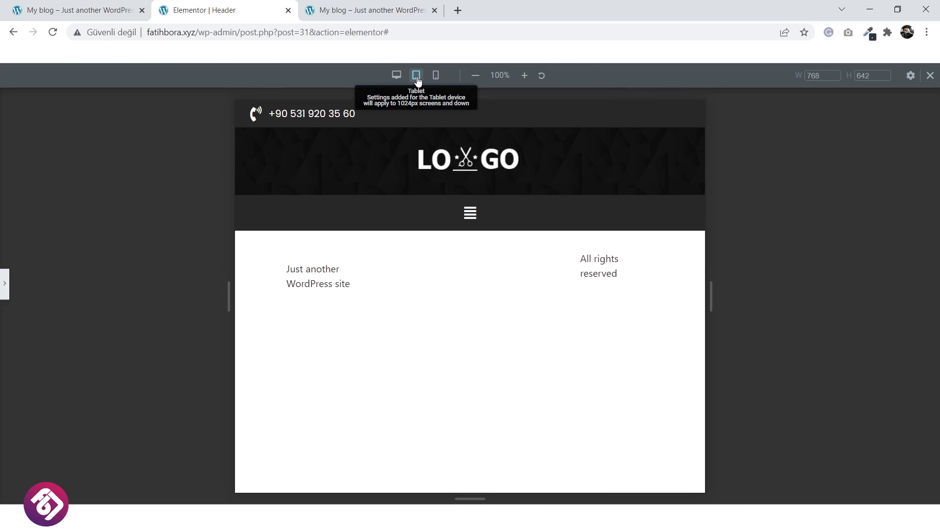
click(462, 212)
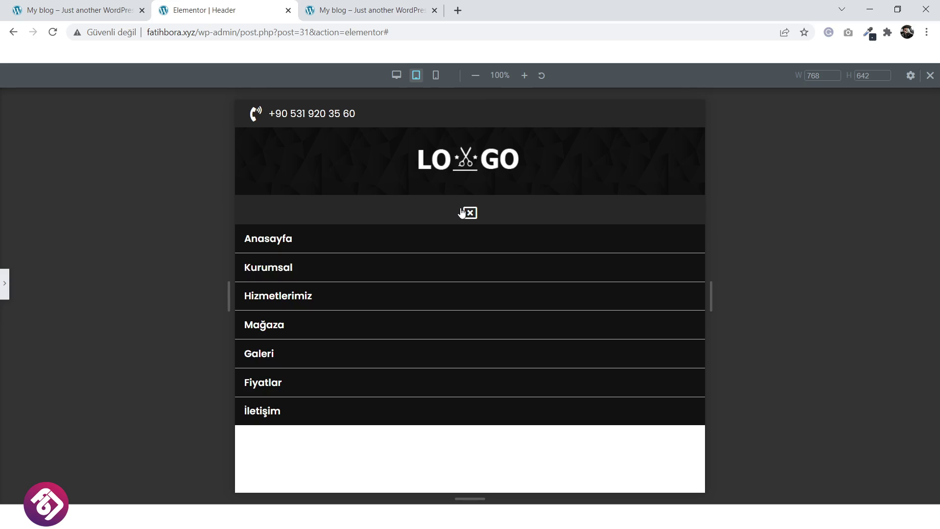
click(462, 213)
Cycle through device widths back to desktop and review the header on the live site.
click(436, 75)
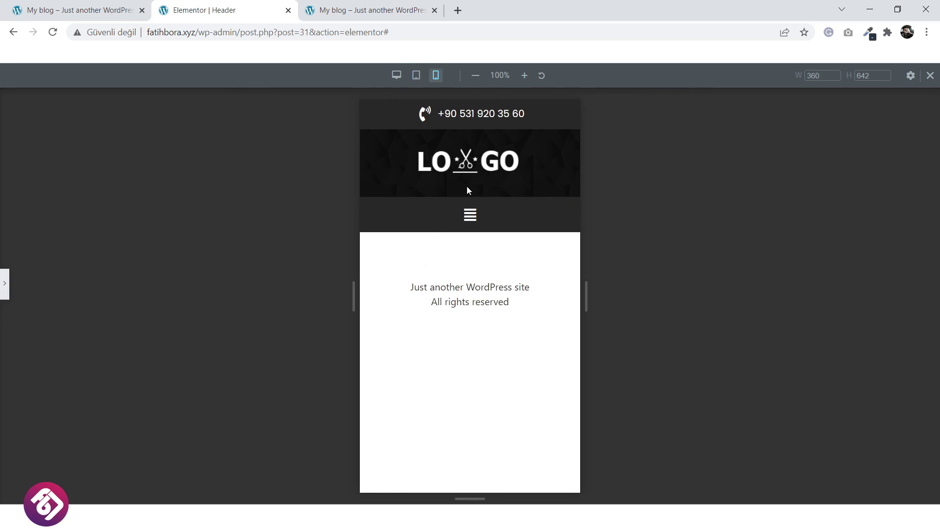
click(469, 223)
click(469, 223)
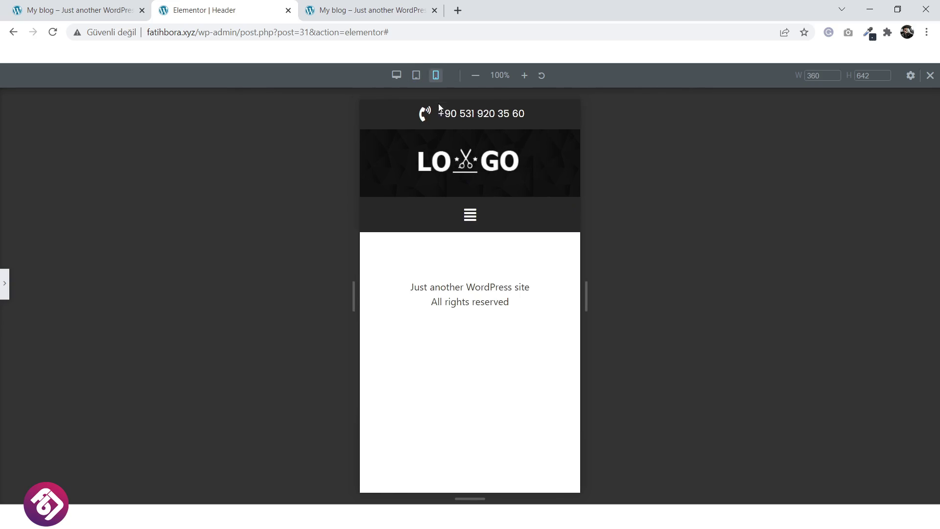
click(417, 75)
click(397, 75)
click(79, 10)
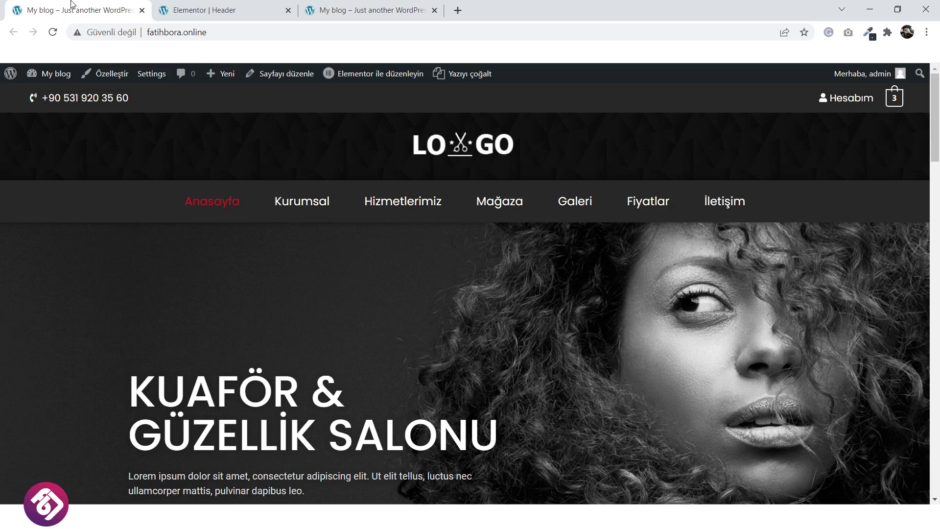
scroll(360, 278, down, 1)
scroll(360, 278, down, 3)
scroll(359, 278, up, 4)
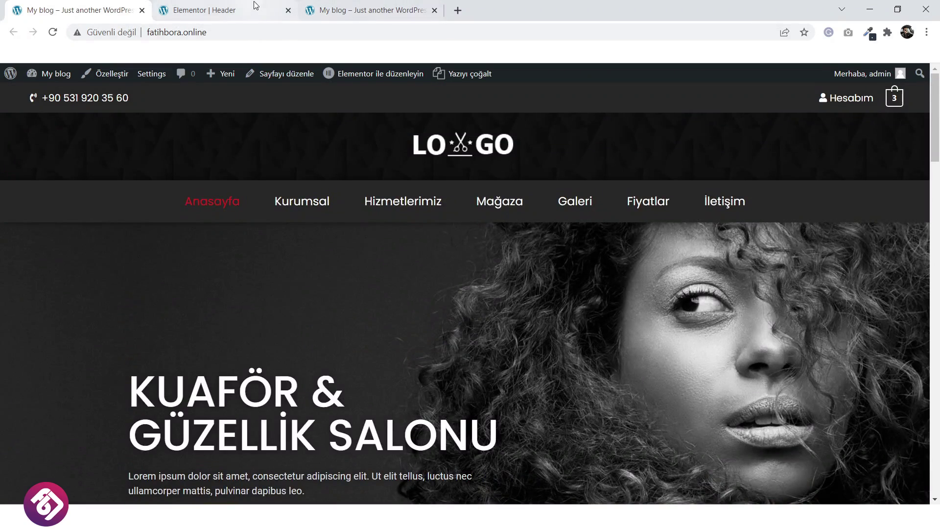
Return to the editor and exit Elementor to the WordPress Header template page.
click(210, 10)
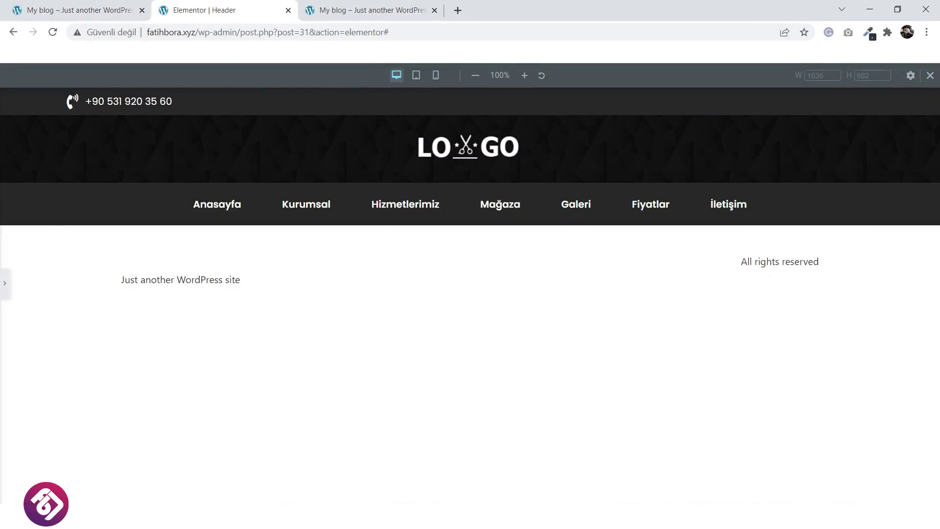
click(5, 283)
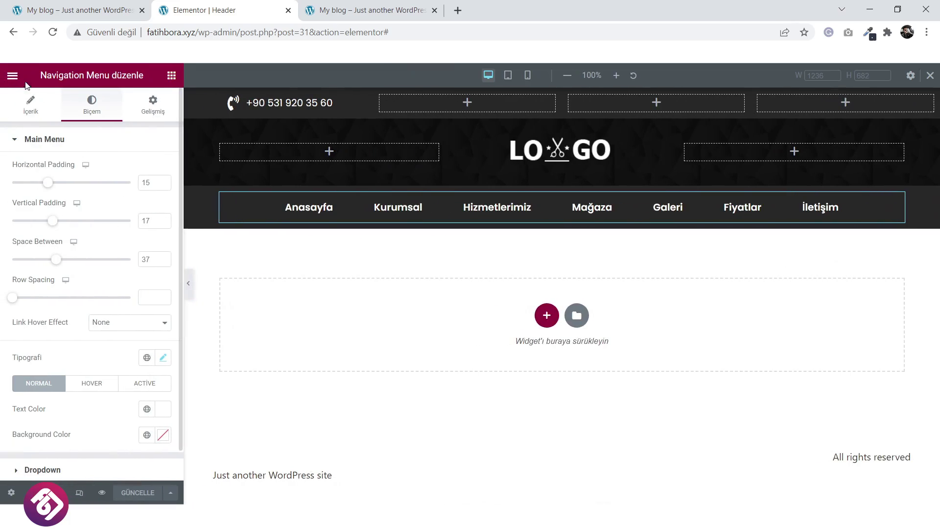
click(12, 75)
click(64, 285)
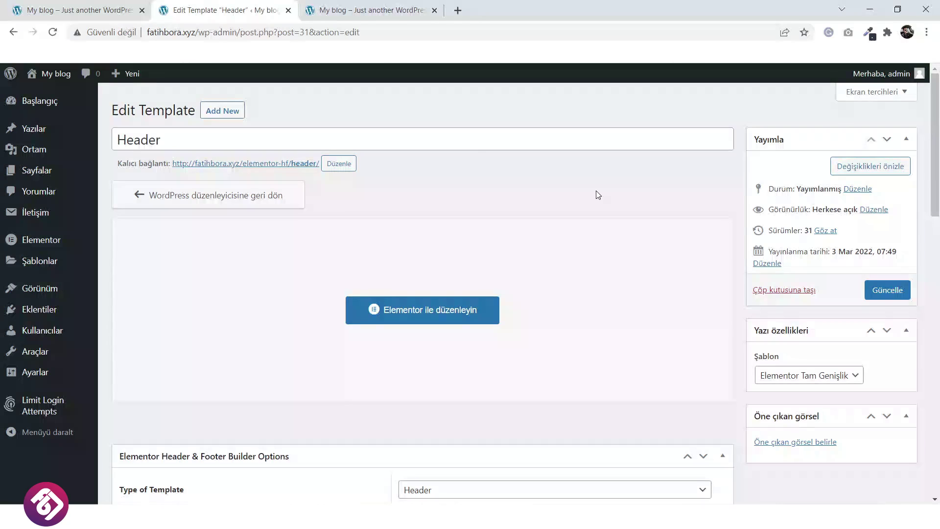
Go to the dashboard and open the Elementor Header & Footer Builder templates list.
click(48, 104)
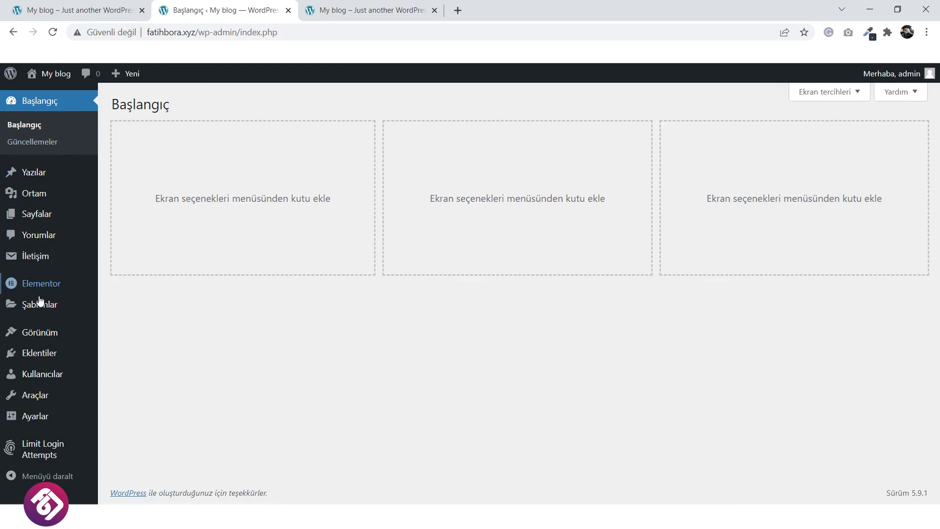
mouse_move(39, 335)
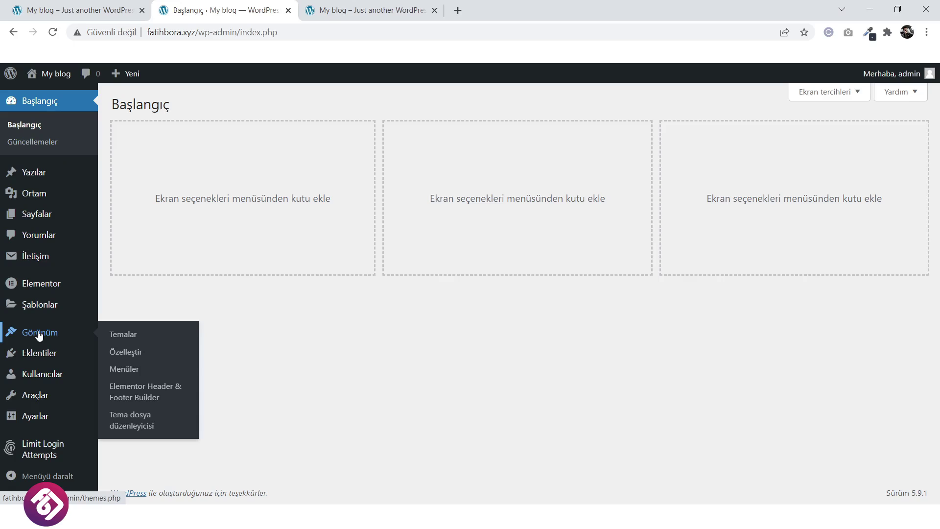
click(160, 389)
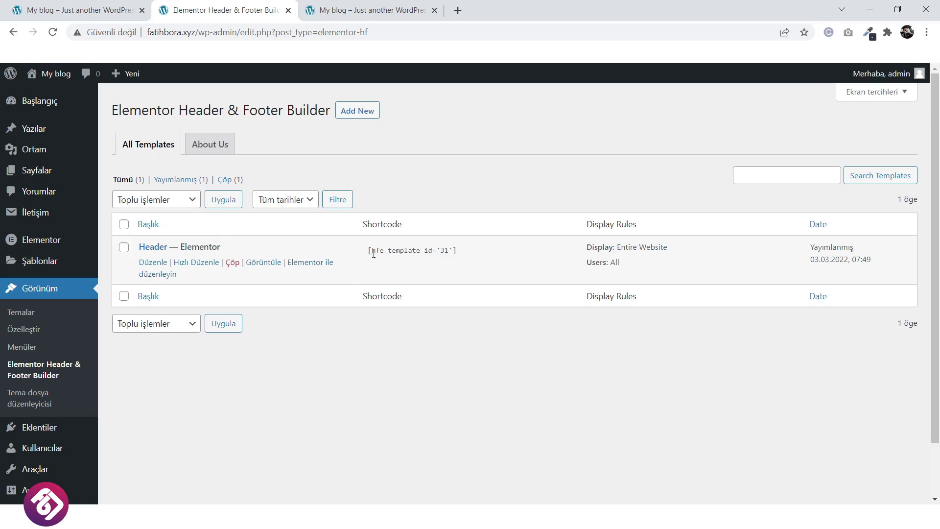
Check the live front page, then open Pages > All Pages.
click(399, 7)
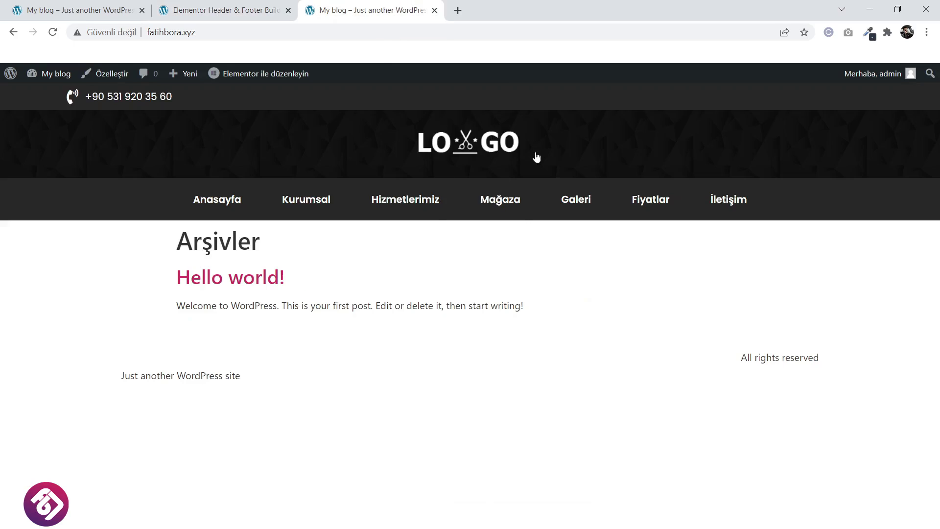
click(236, 10)
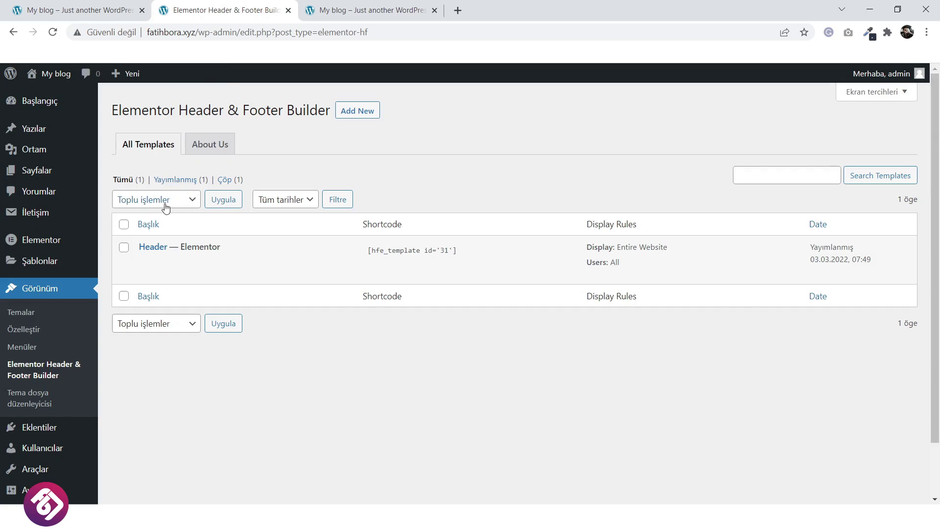
mouse_move(47, 176)
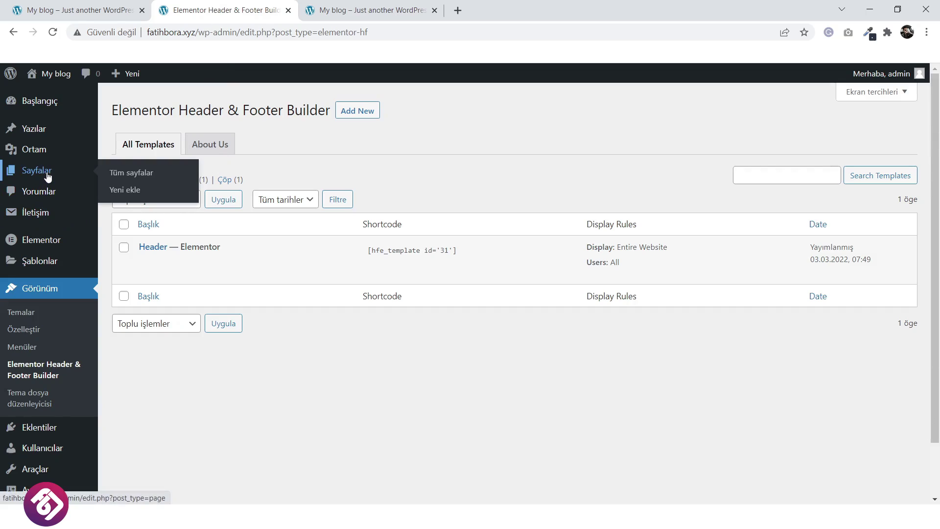
click(131, 173)
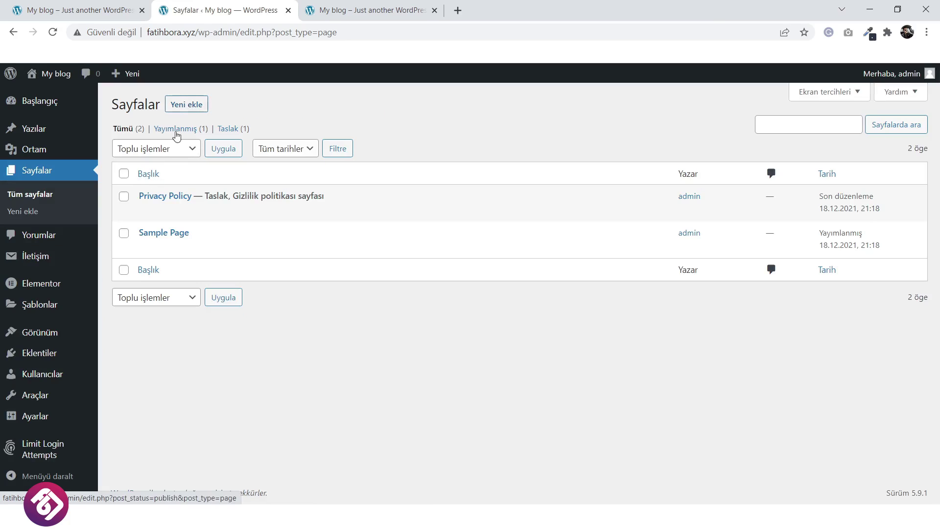
Move all existing pages to the trash with a bulk action.
click(123, 174)
click(154, 152)
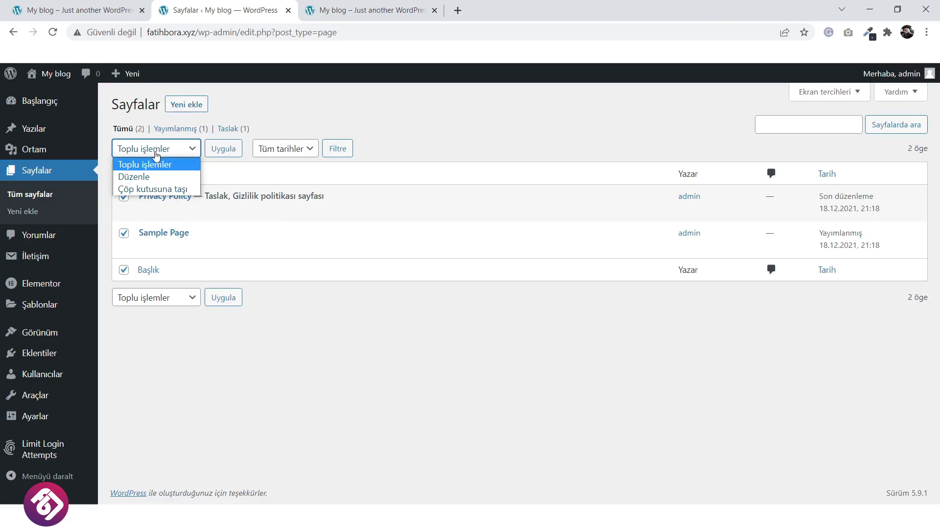
click(152, 190)
click(218, 156)
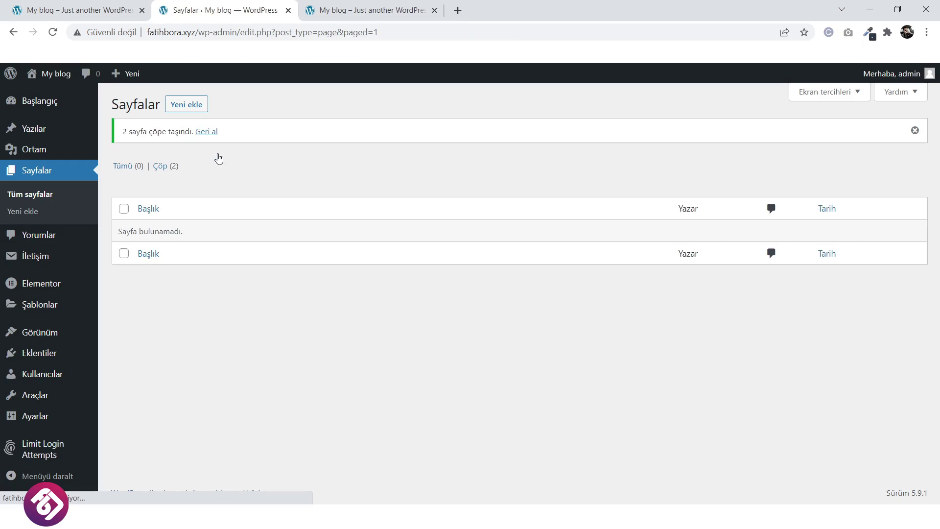
Publish a new page titled 'Anasayfa' using the Elementor Full Width template.
click(198, 108)
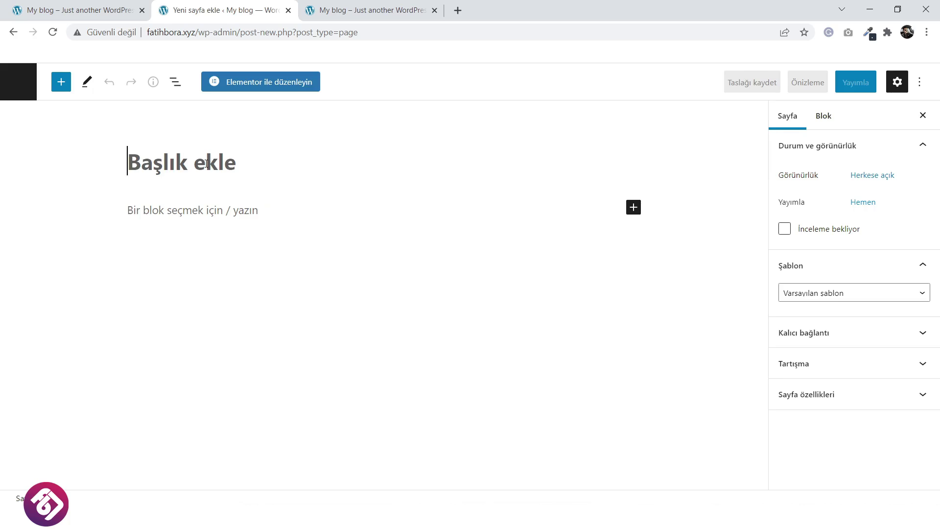
text(Anasayfa)
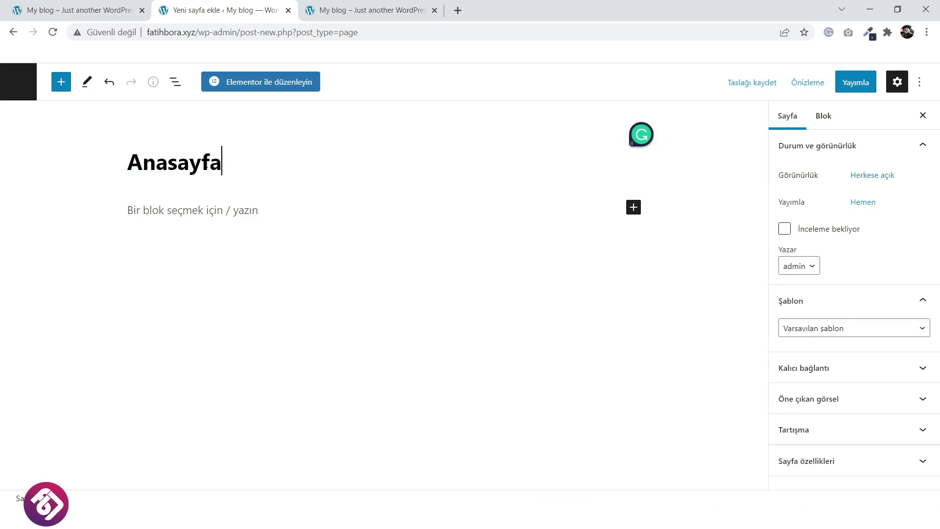
click(811, 338)
click(816, 364)
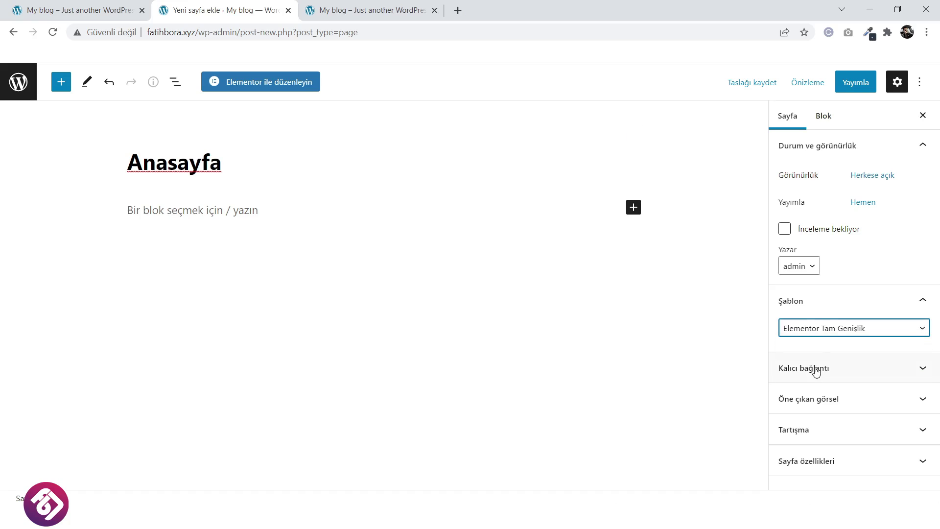
click(861, 85)
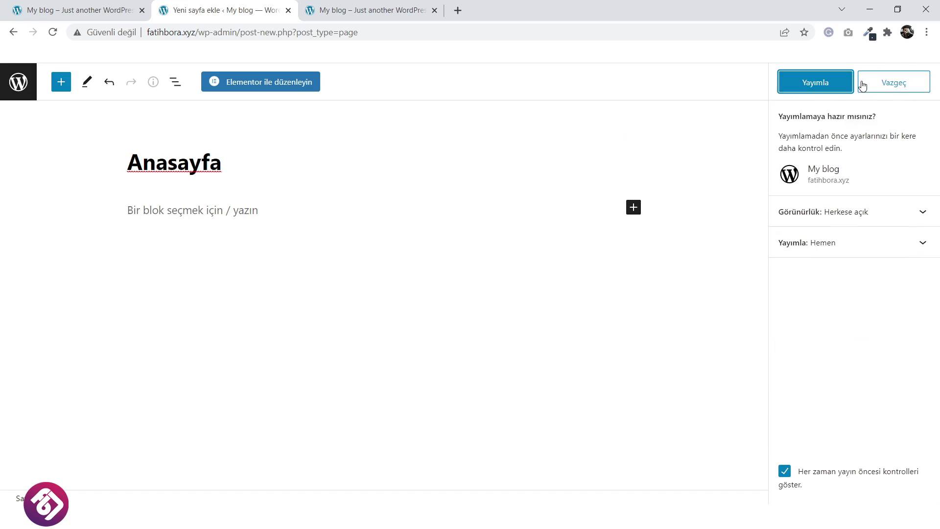
click(834, 85)
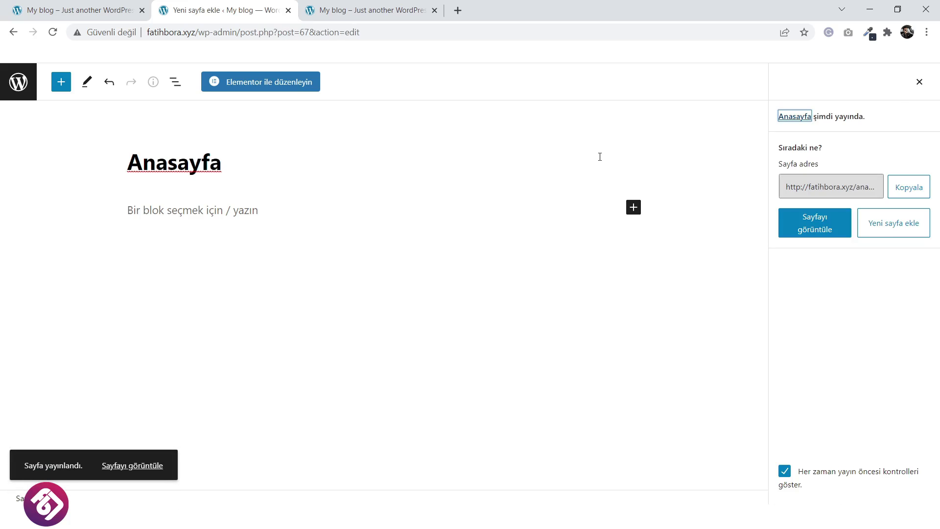
click(20, 84)
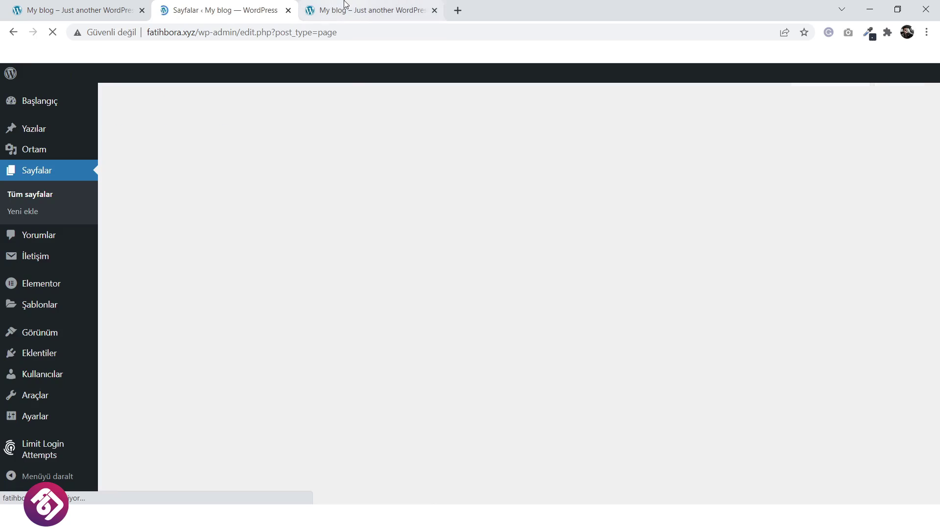
In Reading settings, set a static homepage to Anasayfa and save the changes.
click(372, 10)
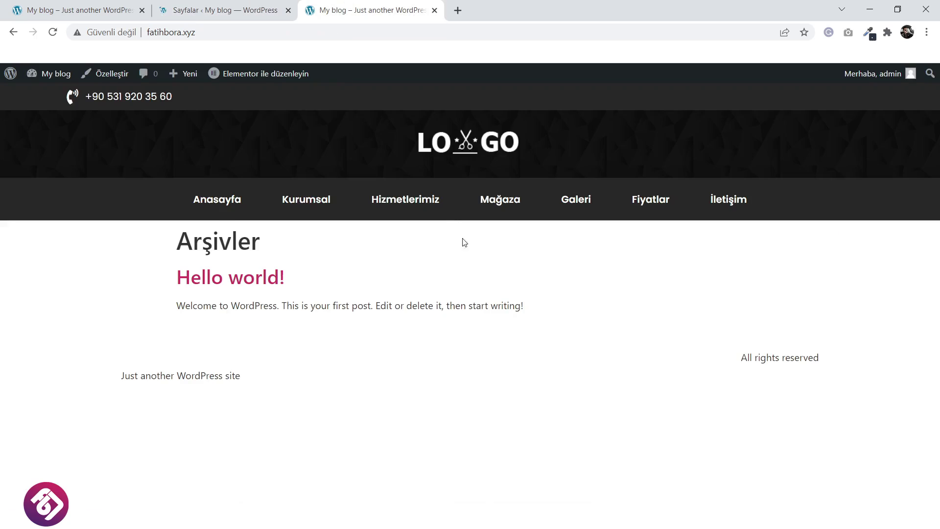
click(262, 4)
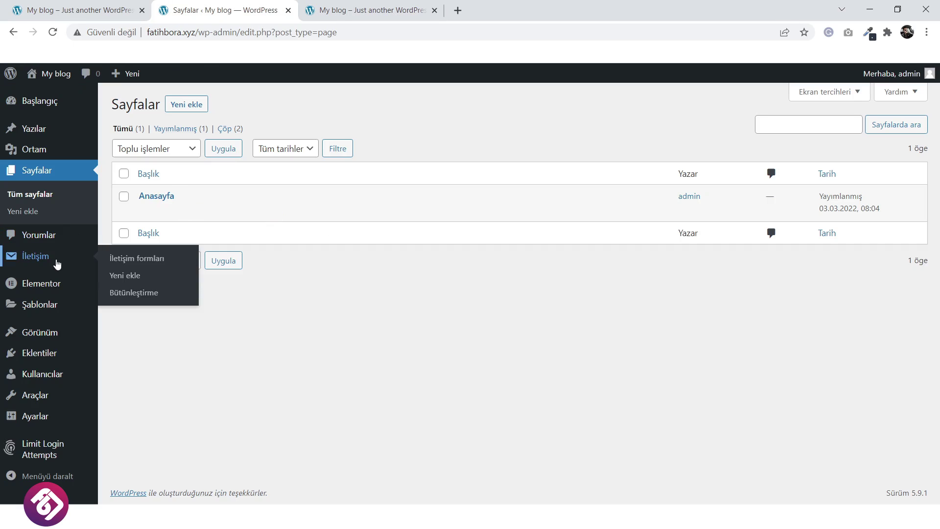
mouse_move(40, 417)
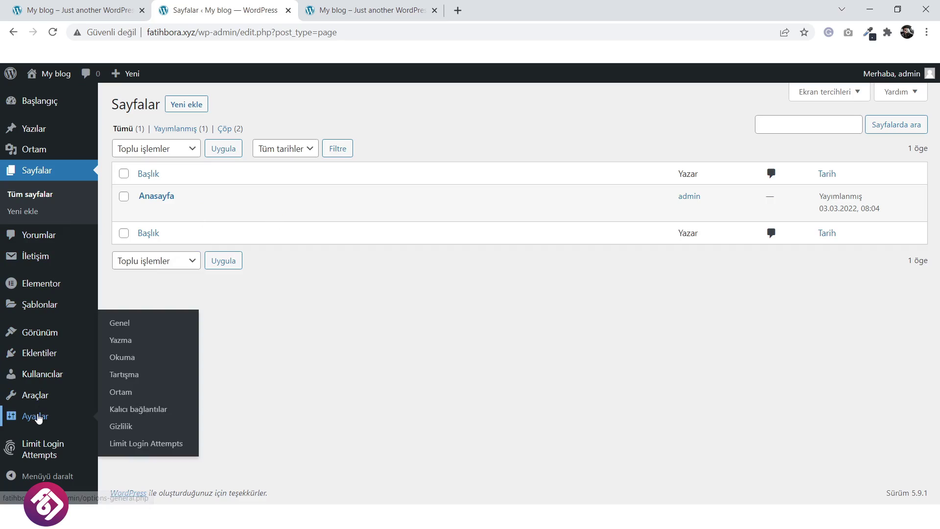
click(136, 362)
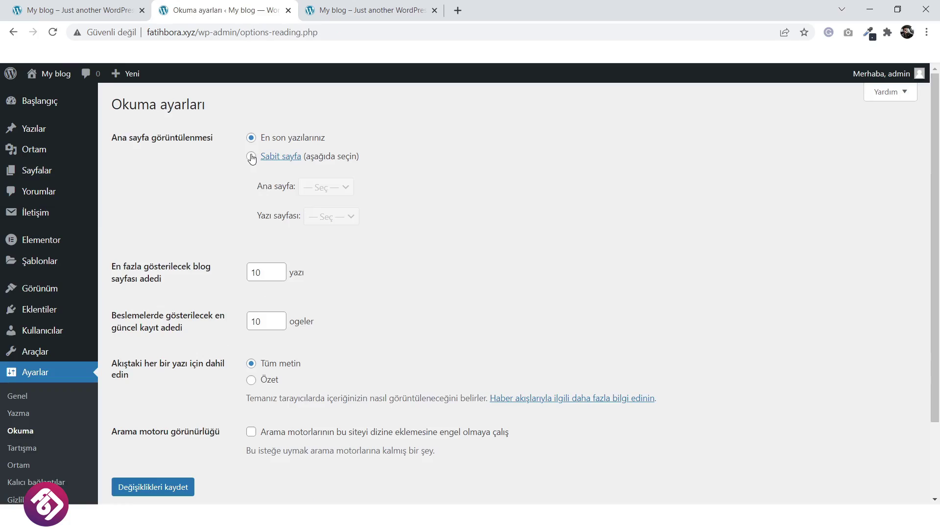
click(251, 157)
click(323, 191)
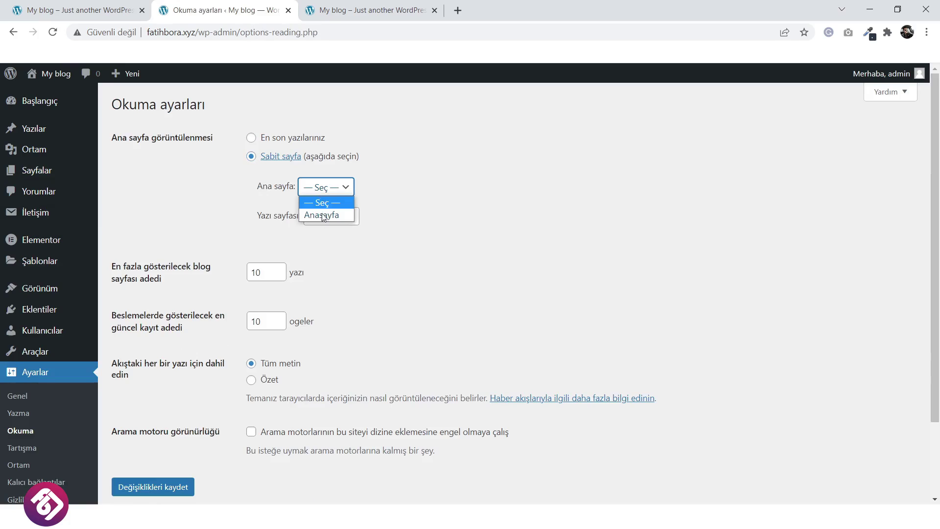
click(323, 220)
scroll(371, 212, down, 2)
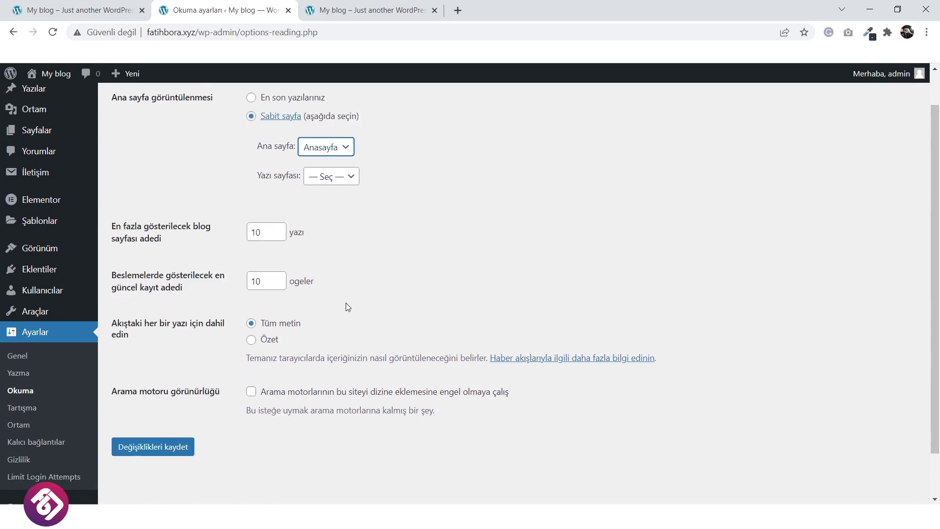
click(157, 401)
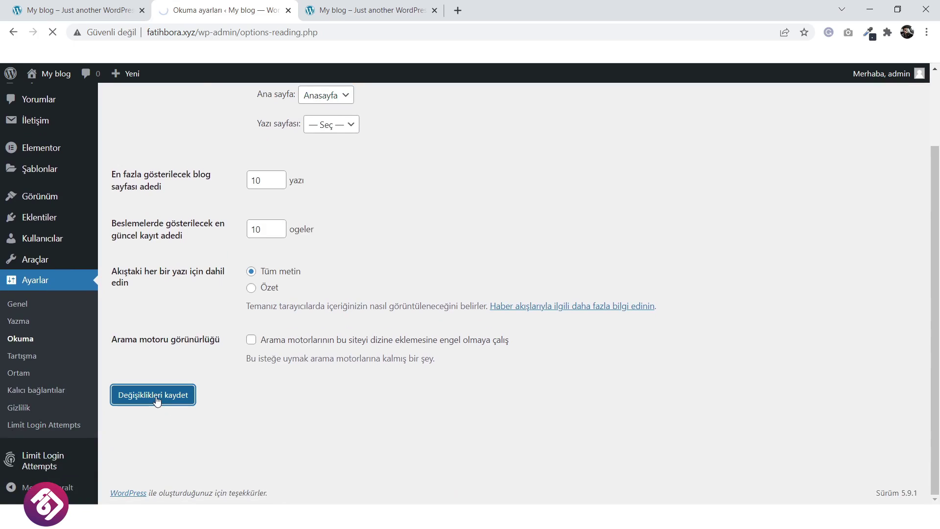
Reload the live site to confirm the new homepage.
click(357, 11)
click(411, 205)
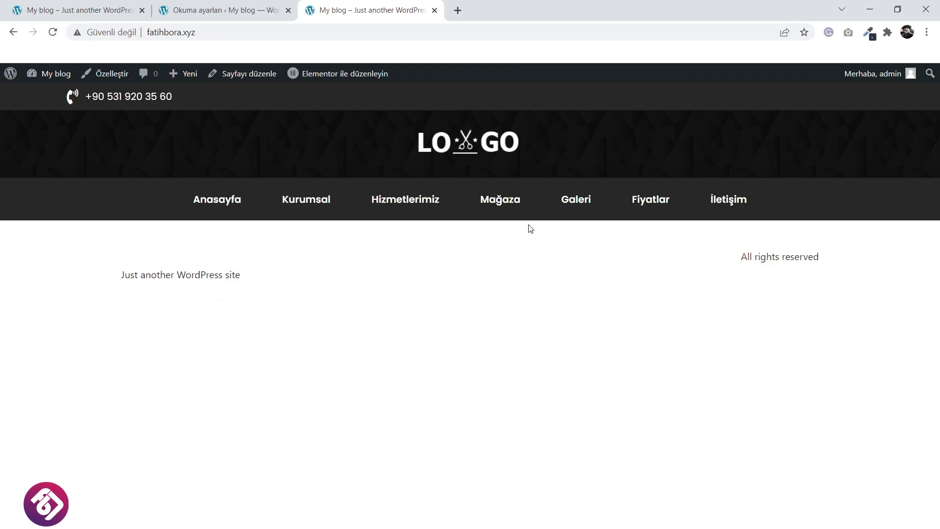
click(204, 8)
From the Pages list, open the Anasayfa page and launch it with 'Elementor ile düzenleyin'.
mouse_move(34, 214)
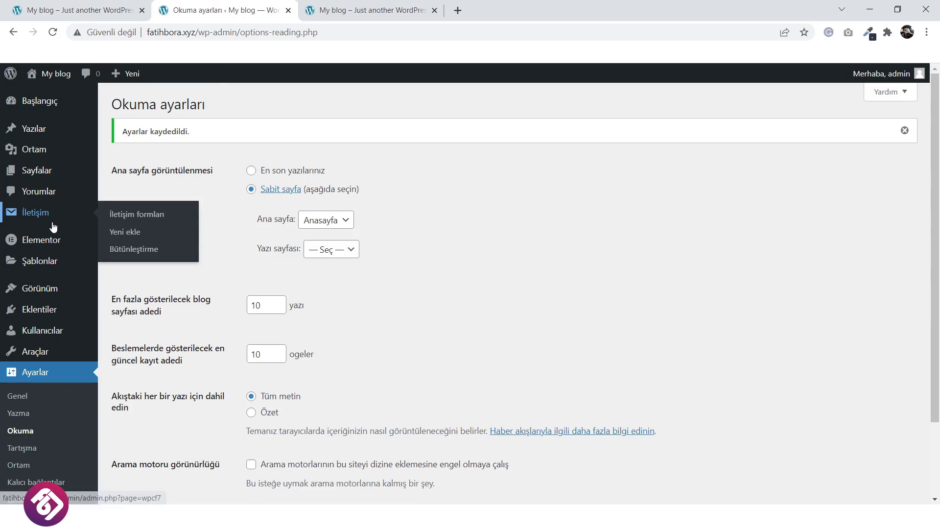
mouse_move(37, 170)
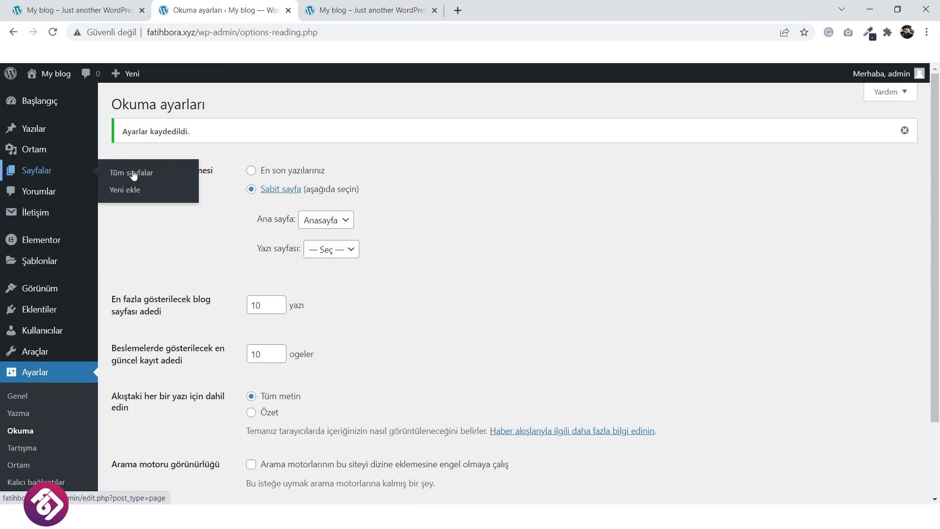
click(152, 175)
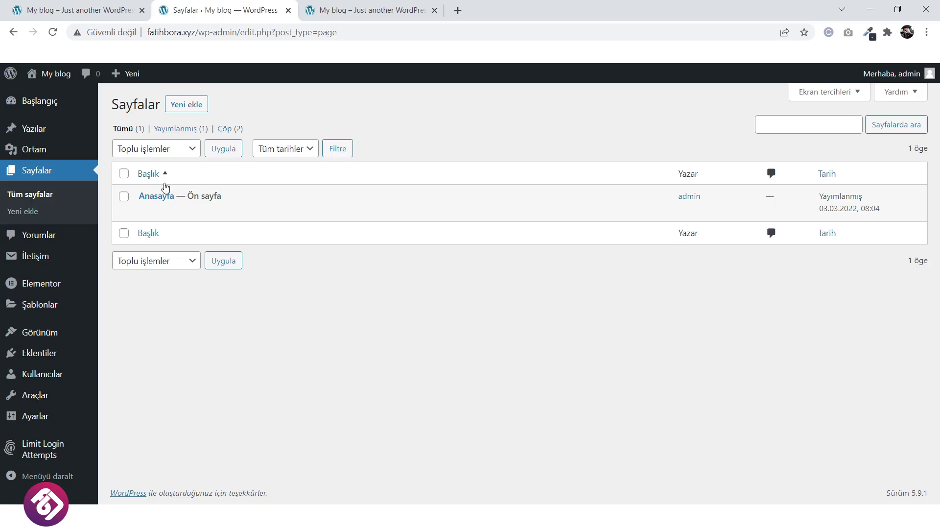
click(154, 211)
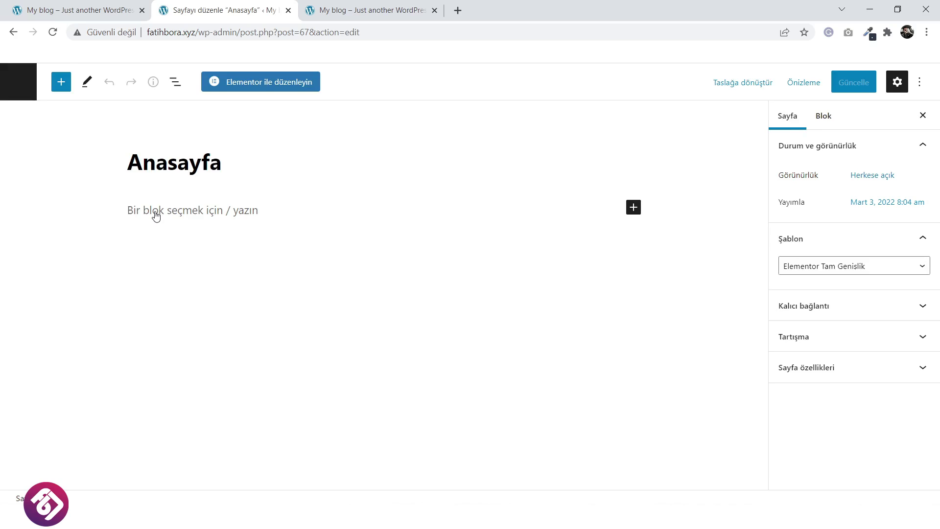
click(269, 85)
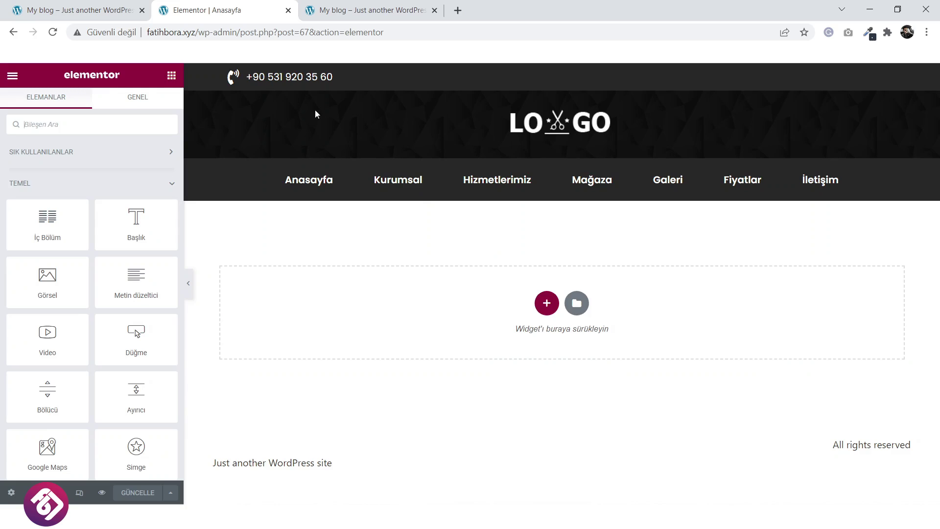
Look over the live homepage for reference, then come back to the editor.
click(118, 14)
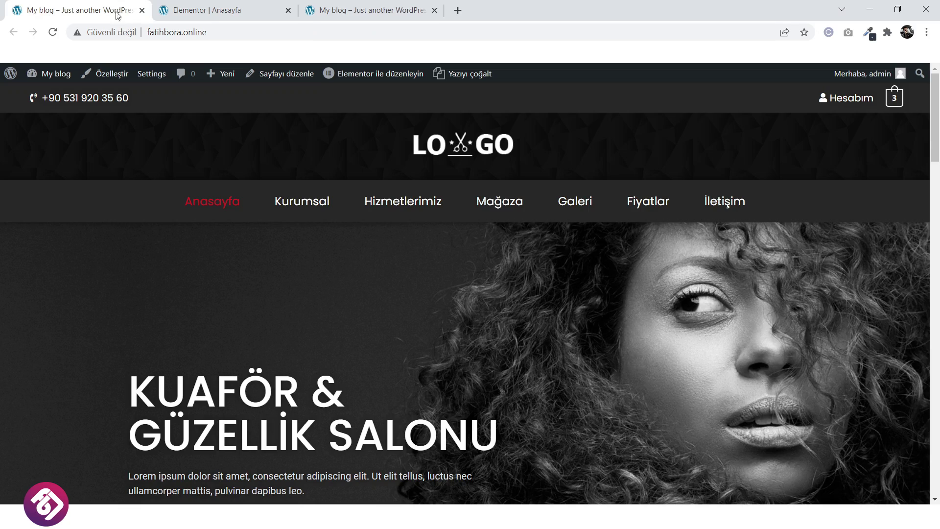
scroll(410, 346, down, 3)
scroll(631, 346, up, 3)
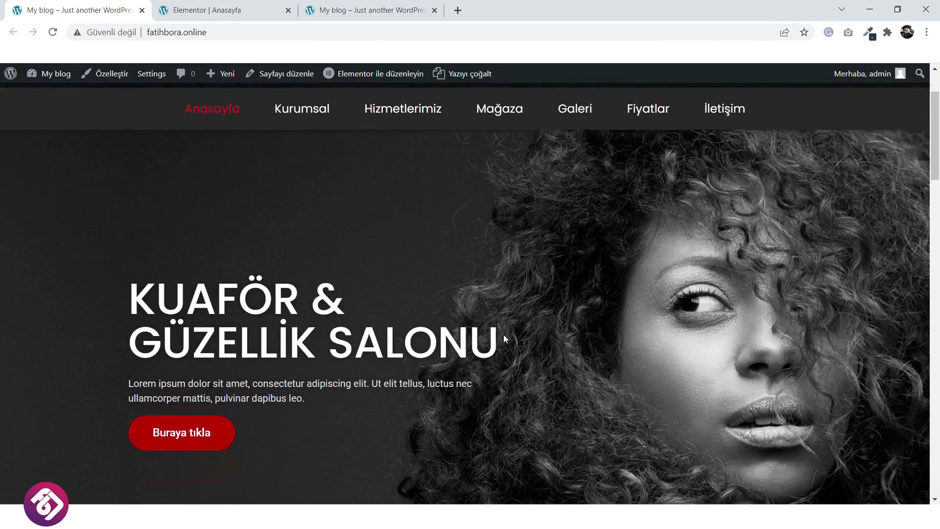
click(210, 9)
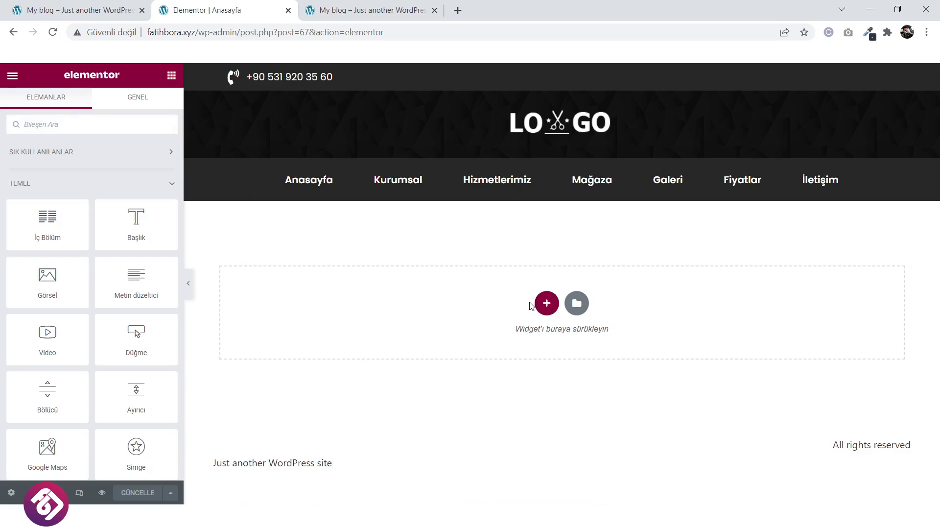
Add a two-column section with Minimum Yükseklik set to 579 px.
click(546, 304)
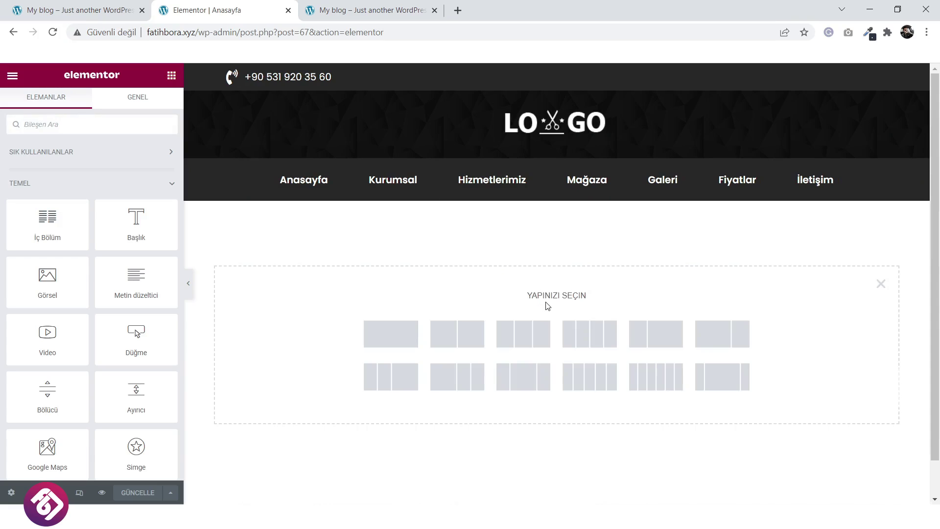
click(465, 344)
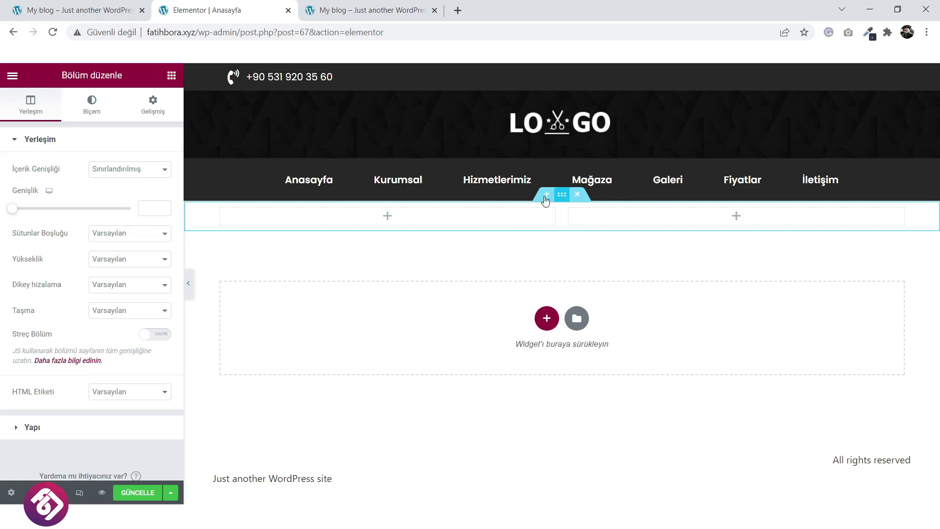
click(103, 262)
click(113, 290)
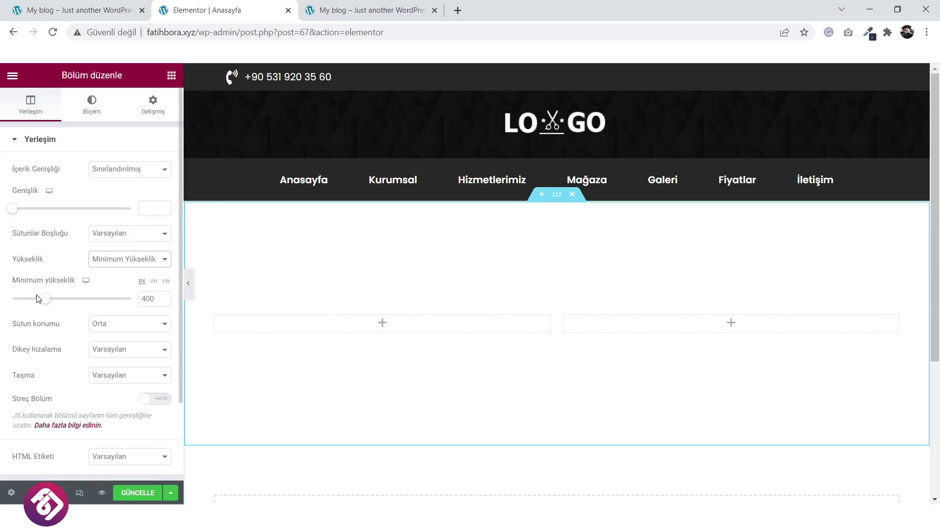
drag(44, 299, 57, 305)
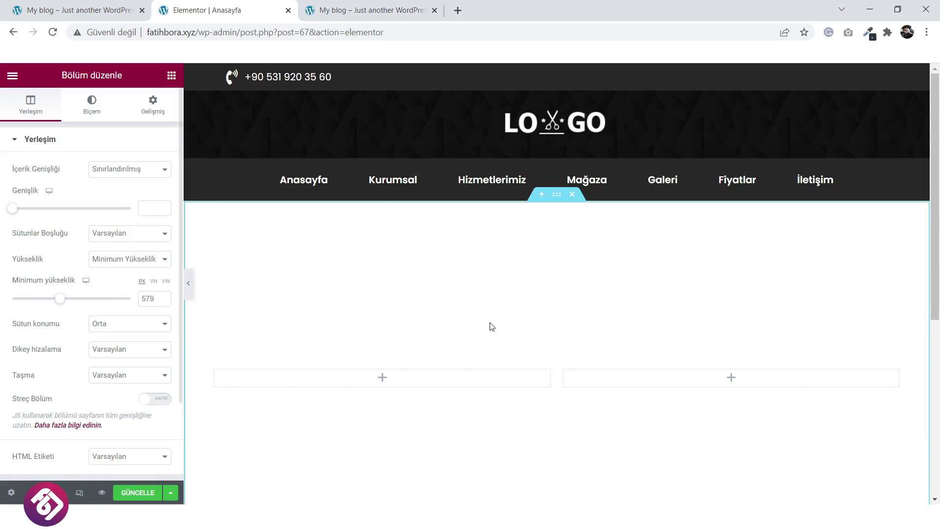
scroll(485, 325, down, 3)
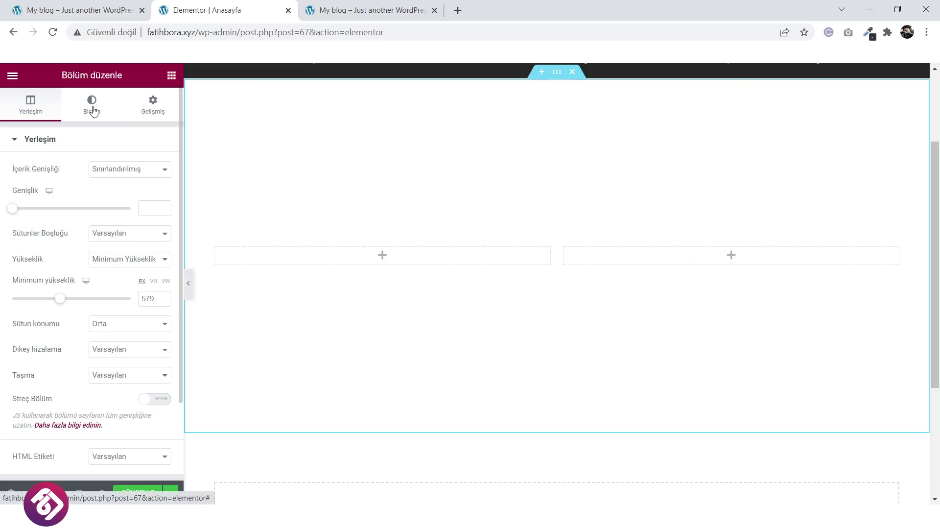
Upload slider1.jpg from the KUAFÖR TEMA/BODY folder as the section's Klasik background image.
click(96, 122)
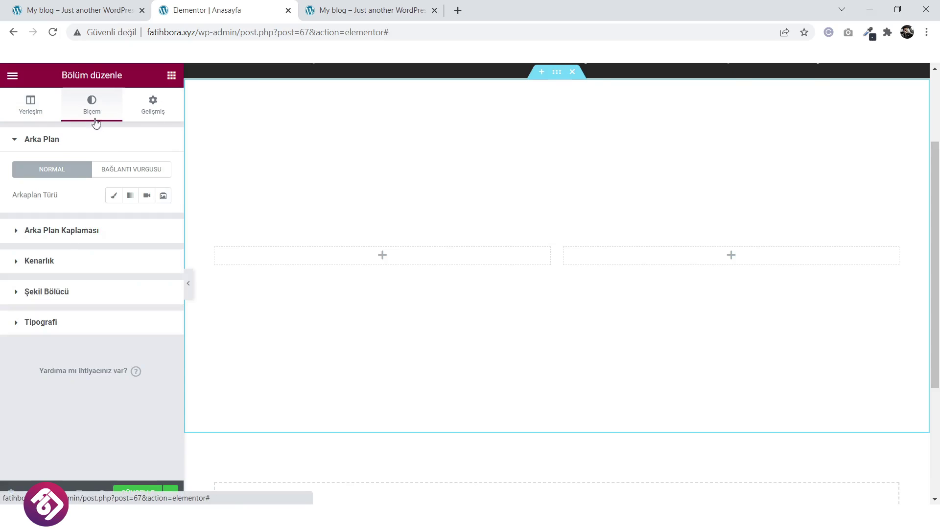
click(113, 196)
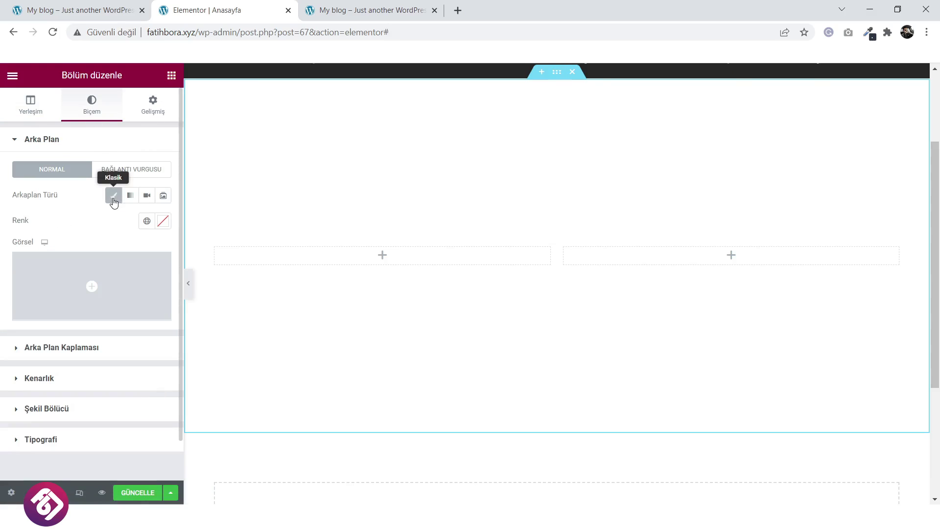
click(88, 294)
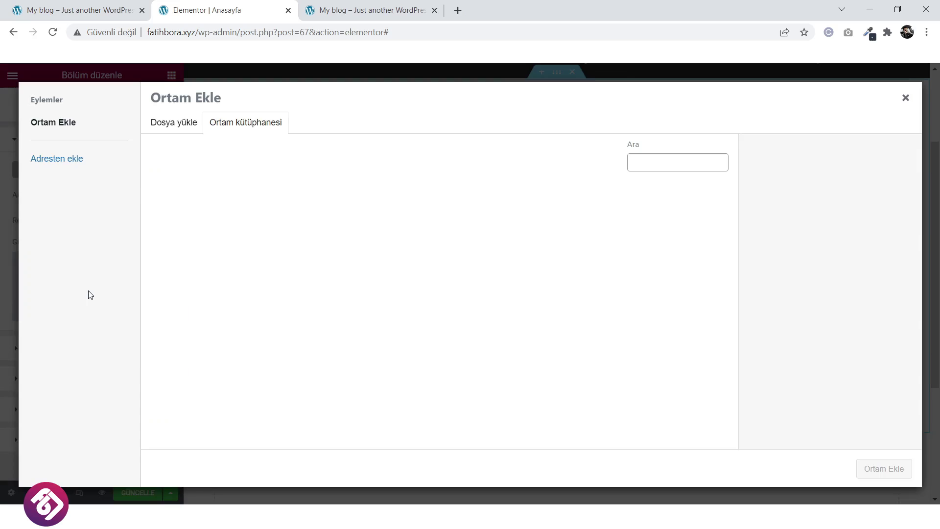
click(176, 122)
click(515, 288)
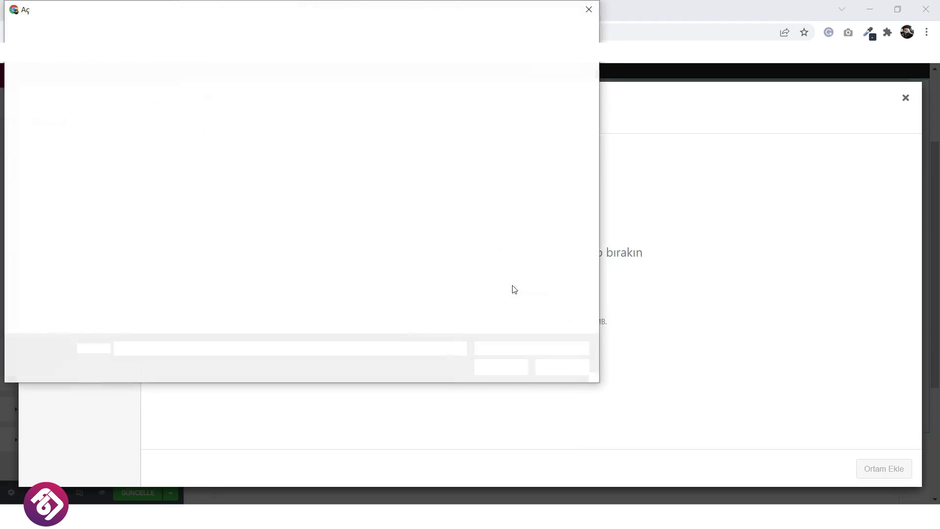
click(63, 32)
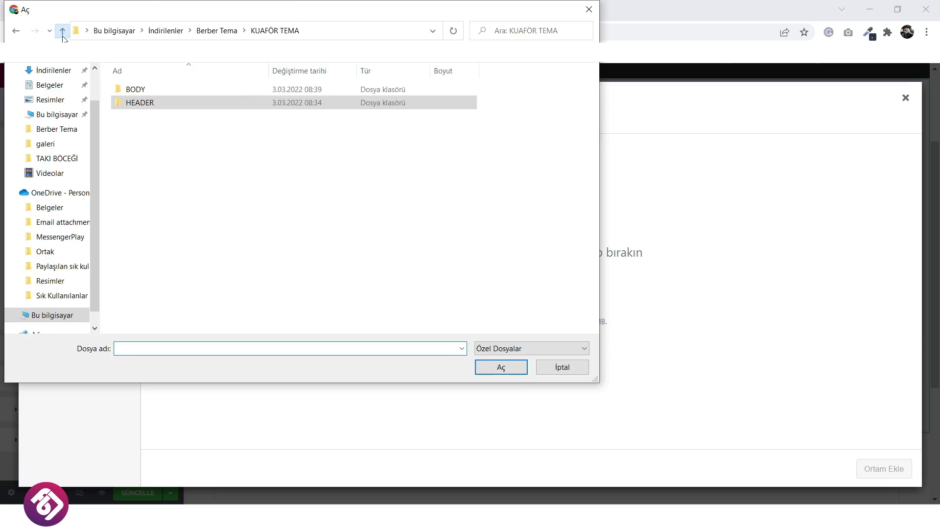
double_click(176, 93)
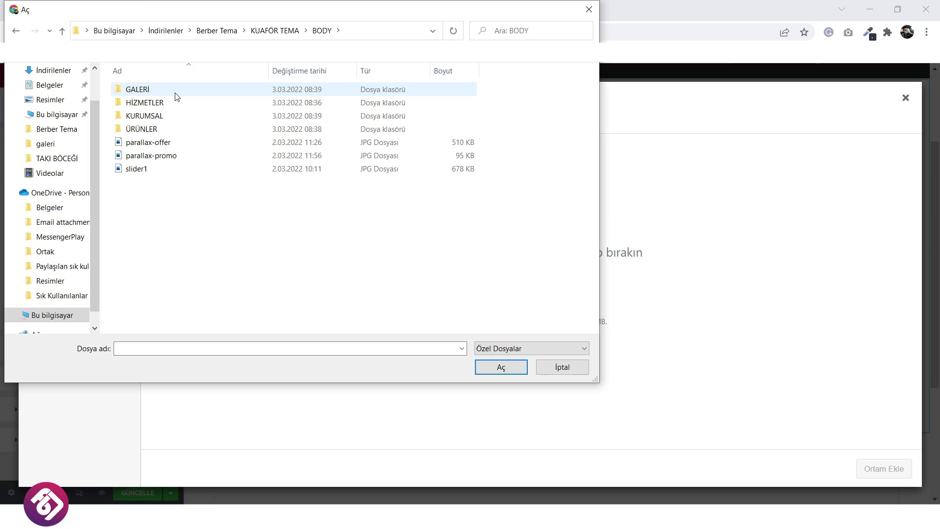
ctrl+scroll(212, 269, up, 3)
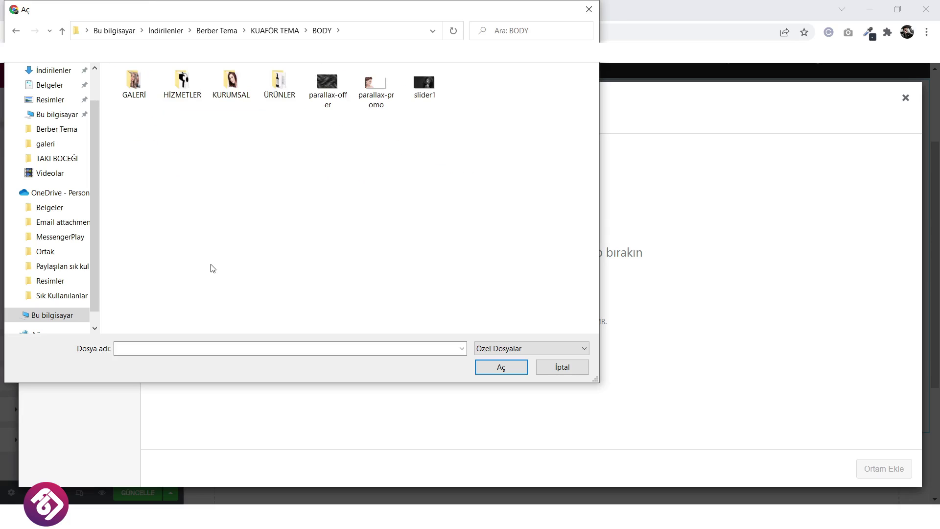
ctrl+scroll(240, 257, up, 1)
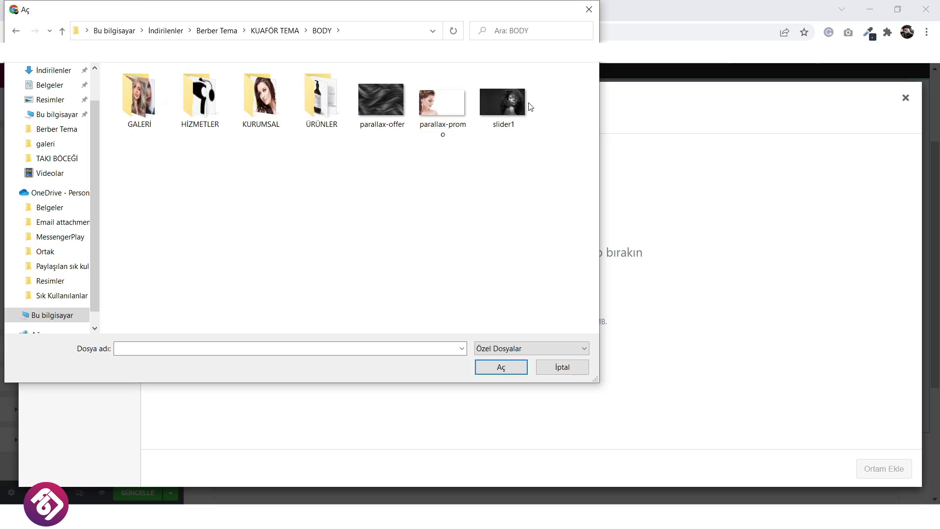
click(516, 98)
click(501, 367)
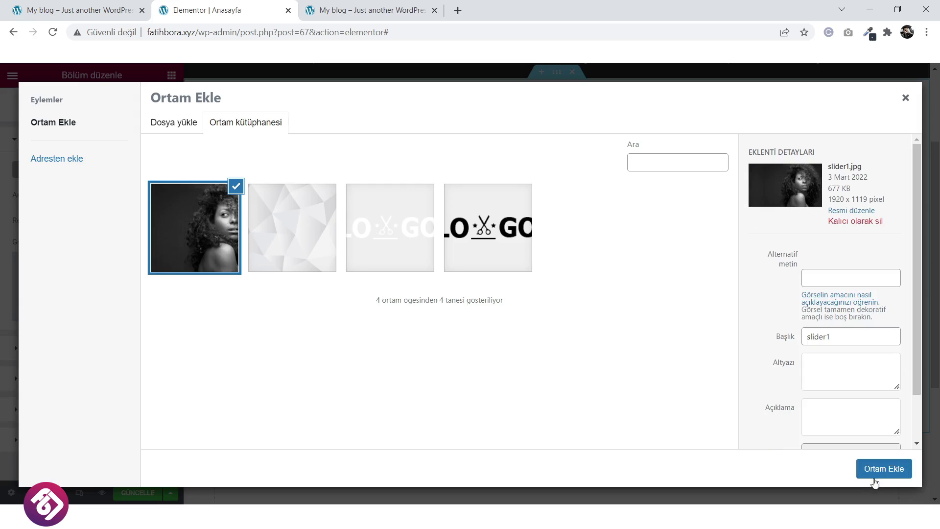
click(875, 483)
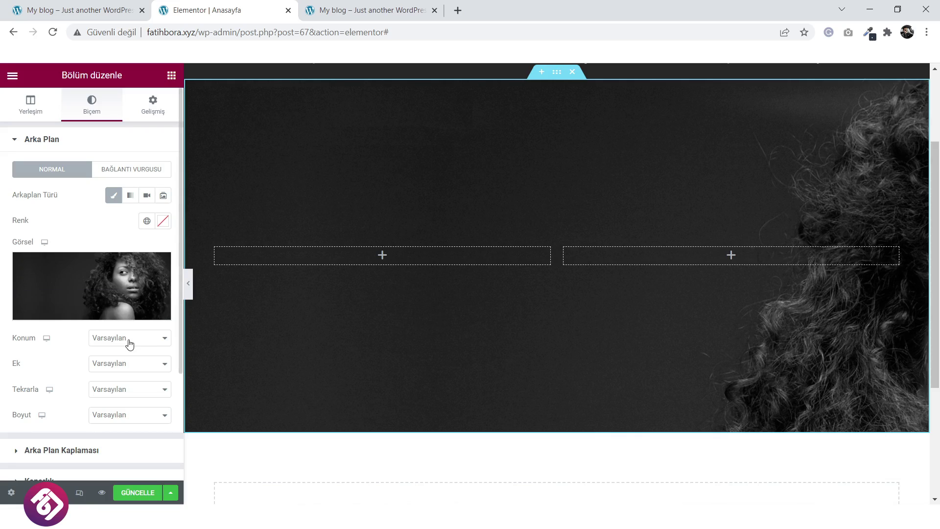
Centre the background image, set it to no-repeat, and try size options ending on cover.
click(128, 341)
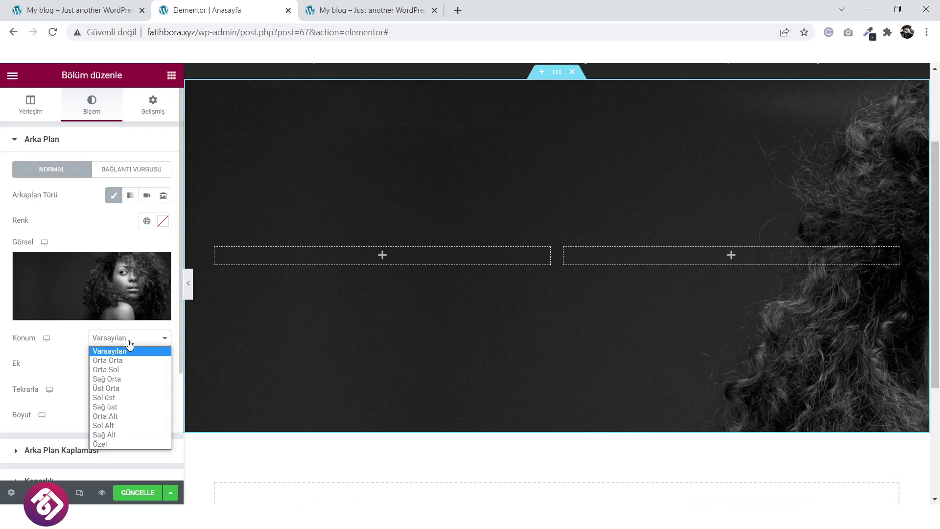
click(124, 361)
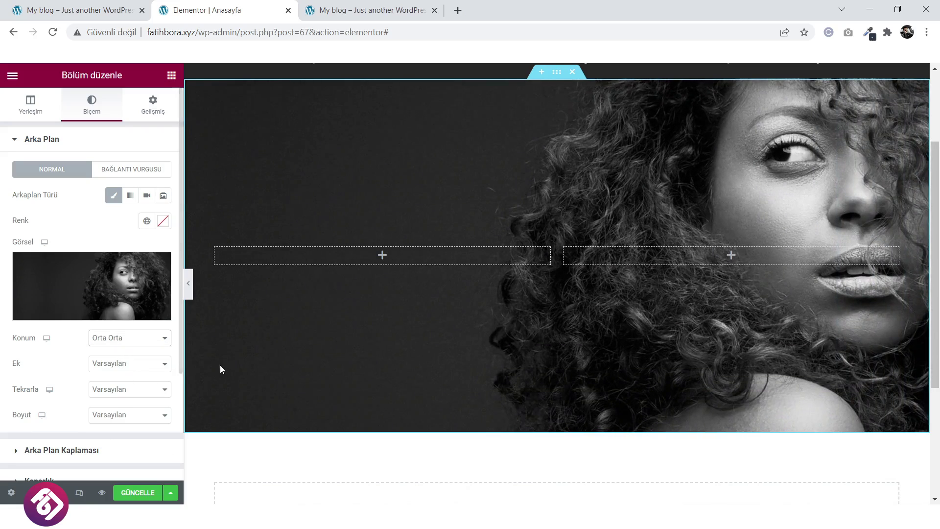
click(131, 390)
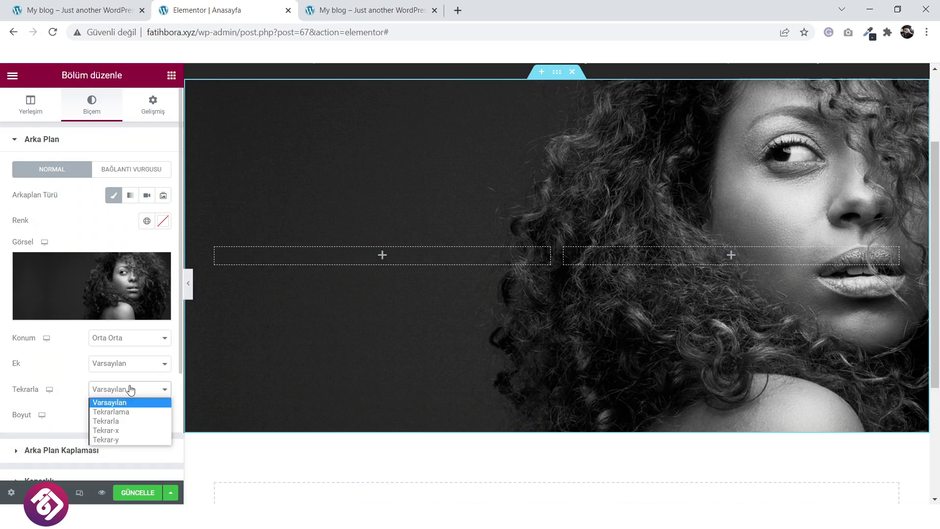
click(131, 411)
click(127, 416)
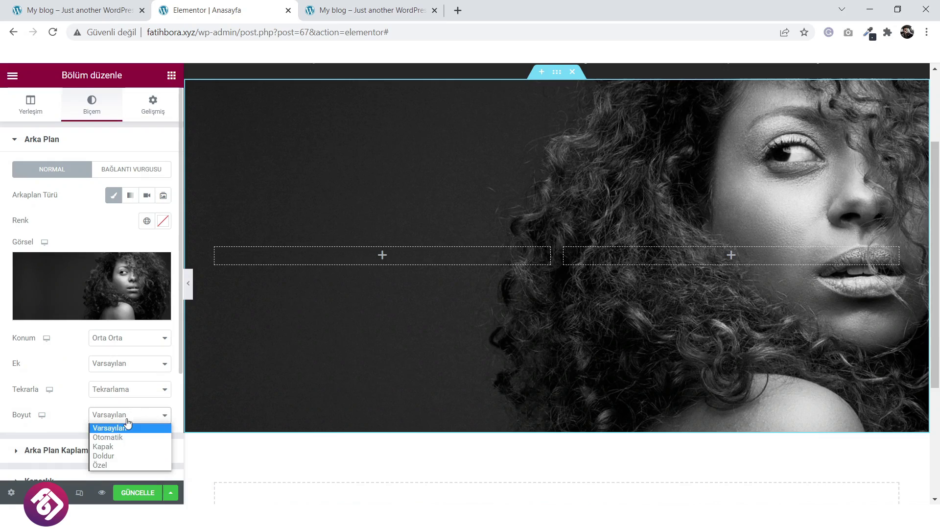
click(127, 438)
click(131, 413)
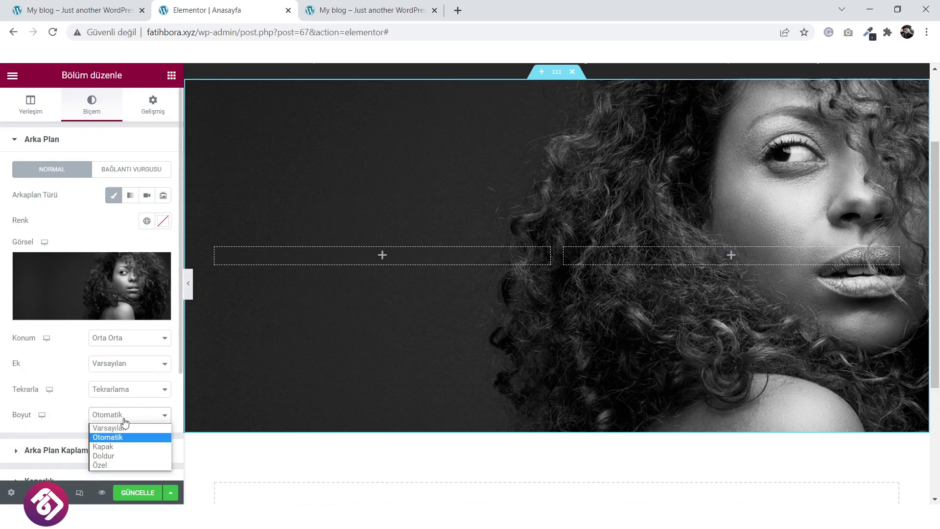
click(123, 447)
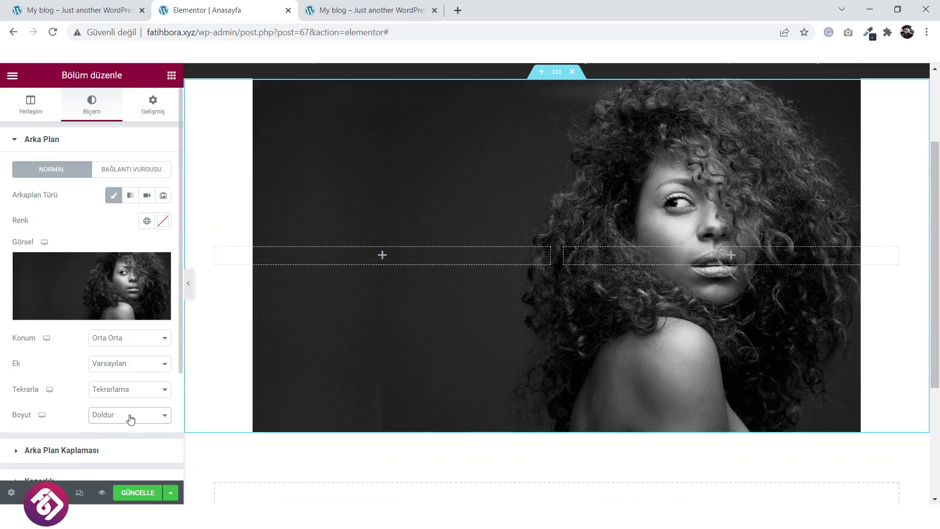
click(131, 416)
click(121, 444)
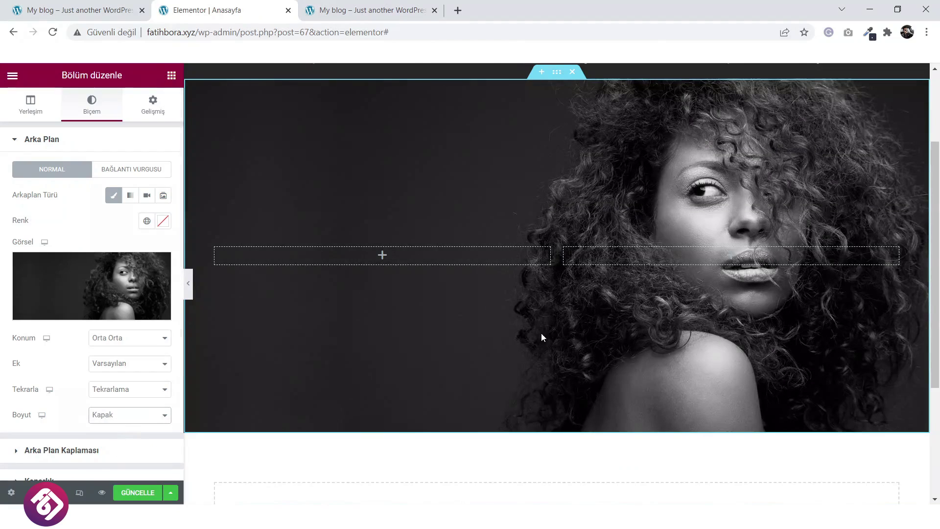
Compare with the live homepage, keep position Orta Orta, and try a custom size kept at 100.
scroll(542, 333, up, 3)
click(98, 9)
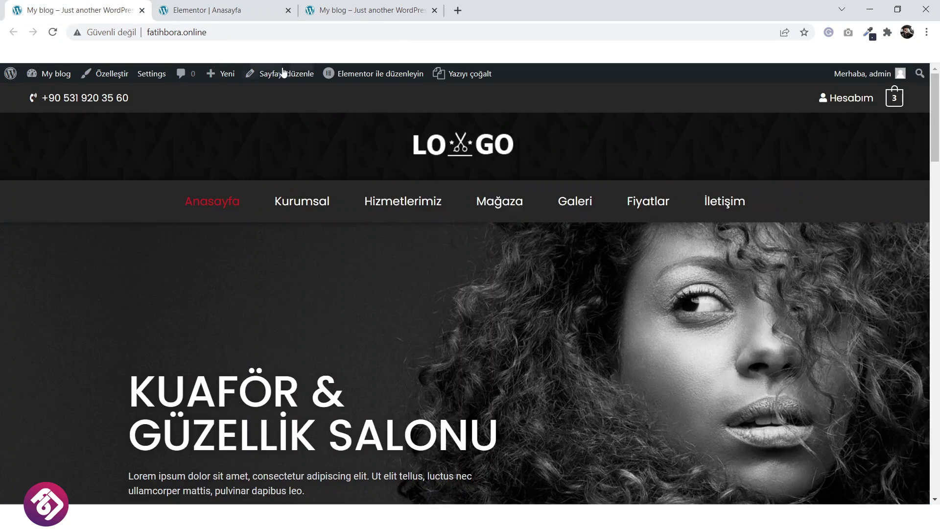
click(250, 7)
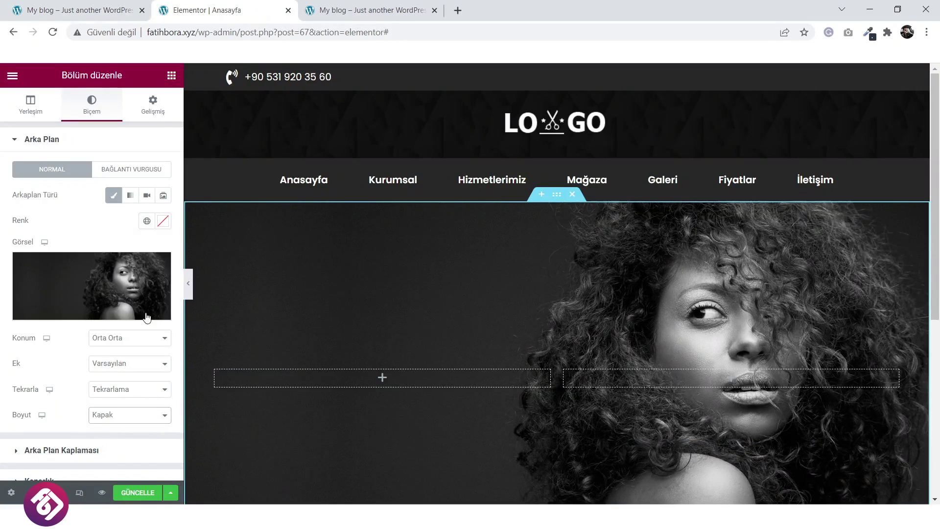
scroll(108, 365, down, 2)
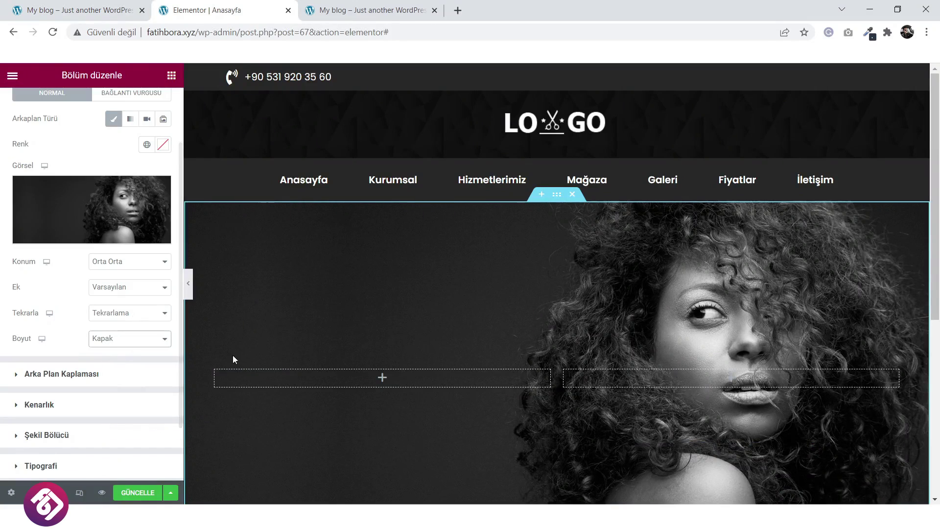
scroll(142, 335, down, 2)
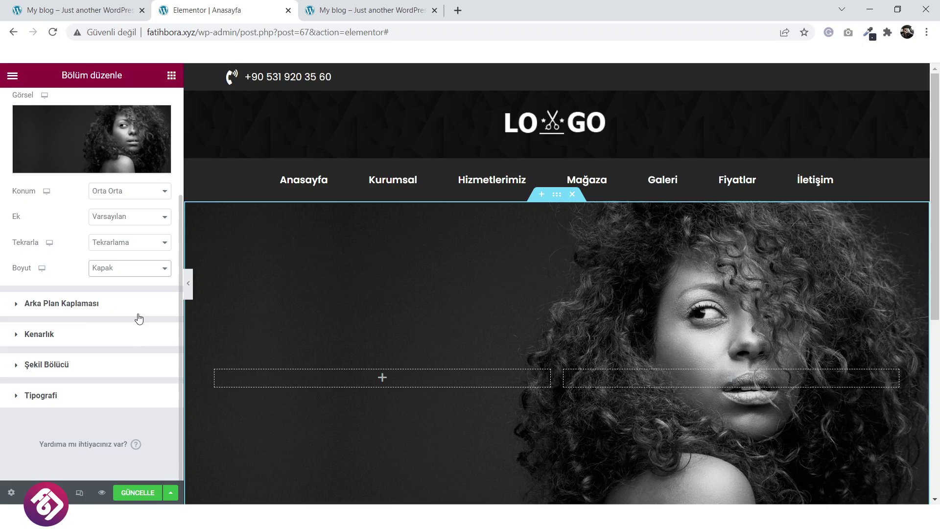
scroll(154, 309, up, 2)
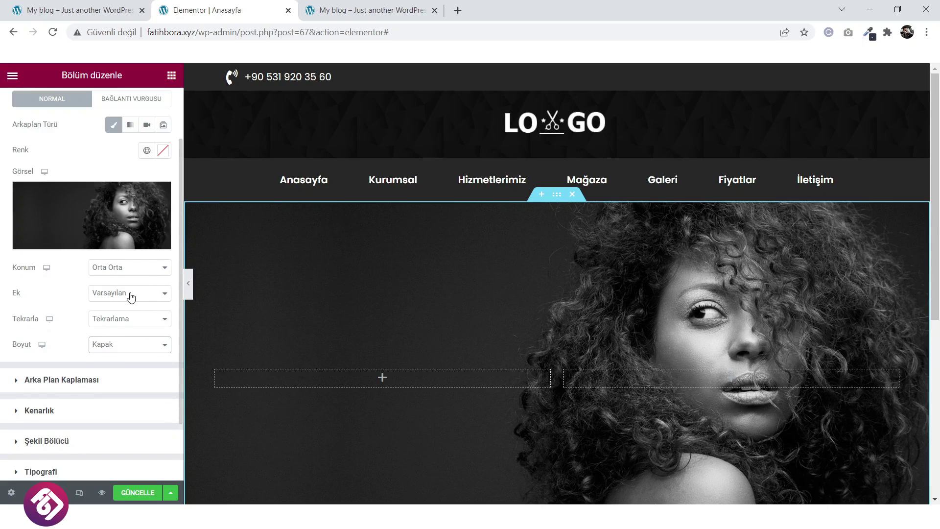
click(137, 270)
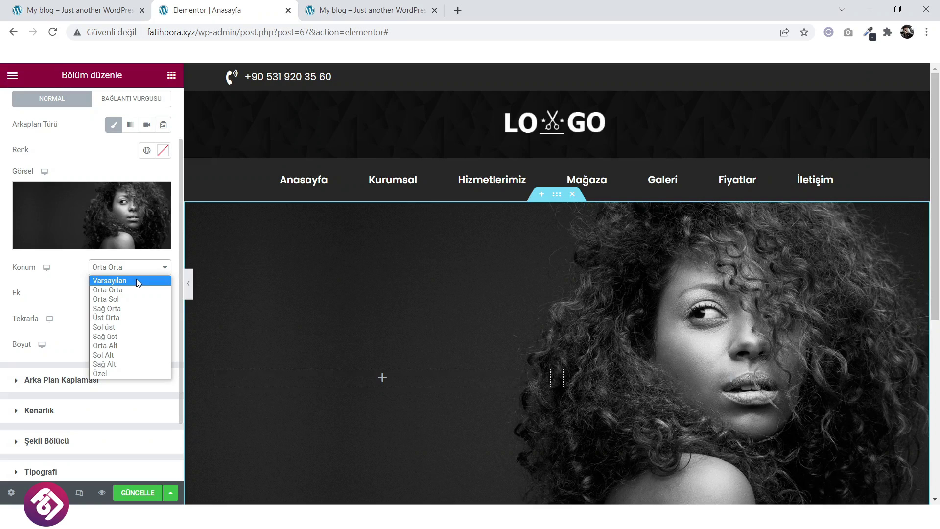
click(81, 277)
click(123, 346)
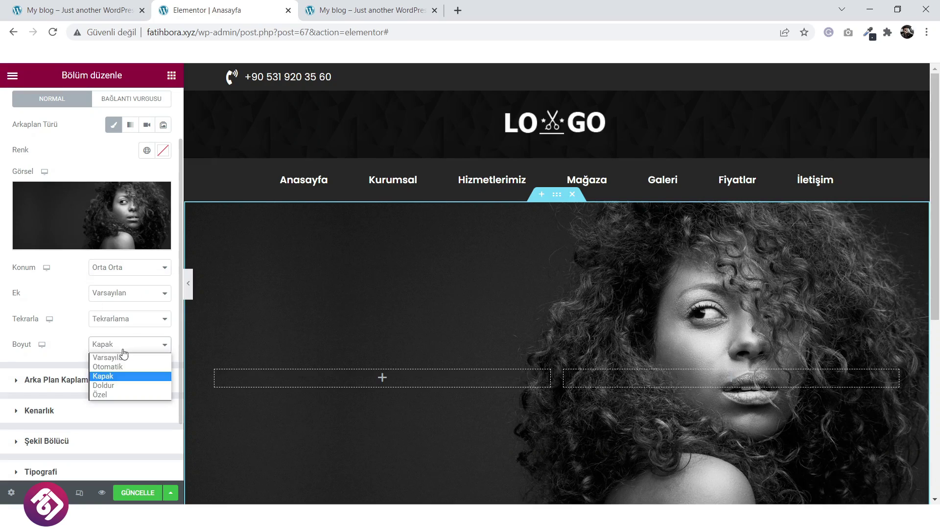
click(116, 394)
scroll(105, 384, down, 2)
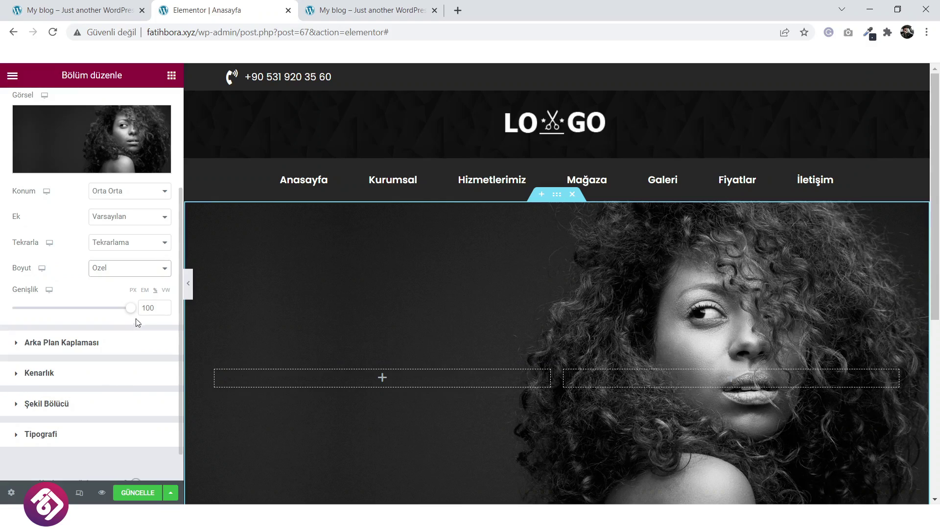
mouse_move(131, 312)
mouse_down()
mouse_move(116, 311)
mouse_move(142, 309)
mouse_up()
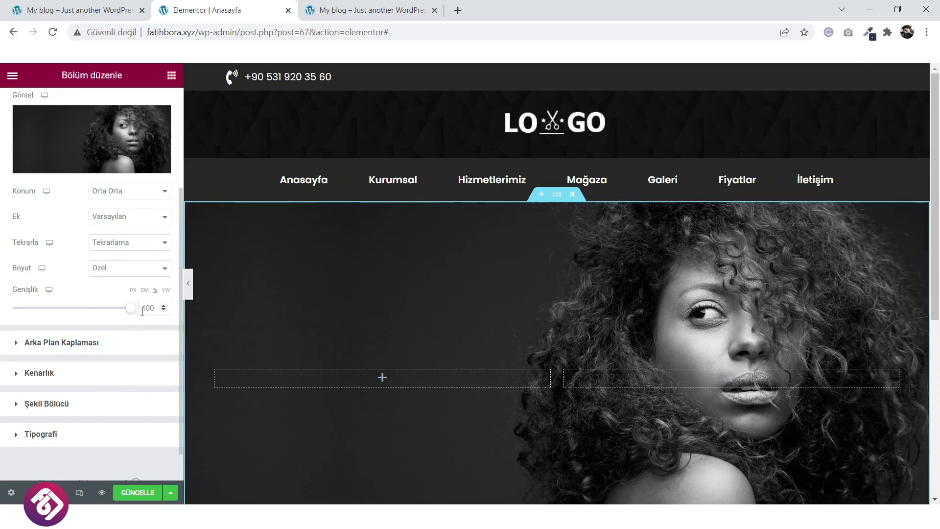
Leave attachment at Varsayılan, set background size to Otomatik, and save with GÜNCELLE.
click(135, 218)
click(136, 221)
click(126, 251)
click(126, 250)
click(124, 267)
click(124, 269)
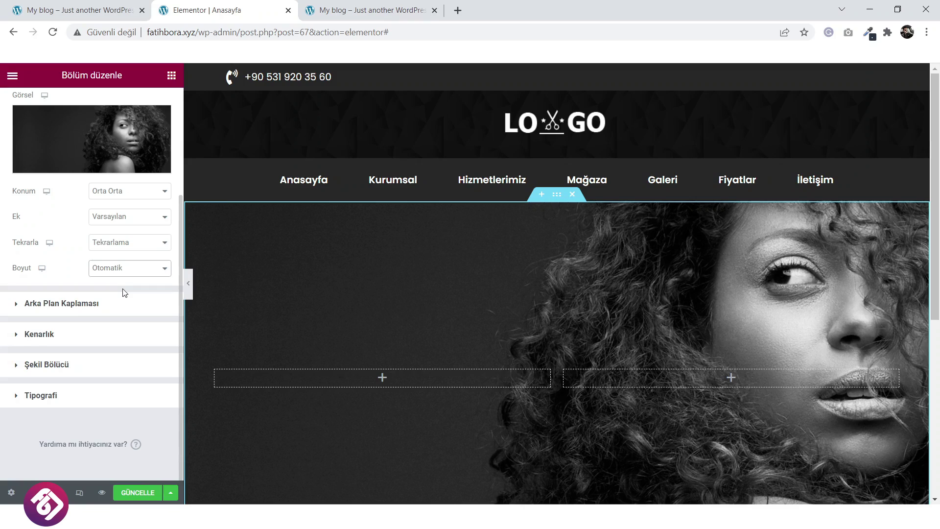
click(86, 6)
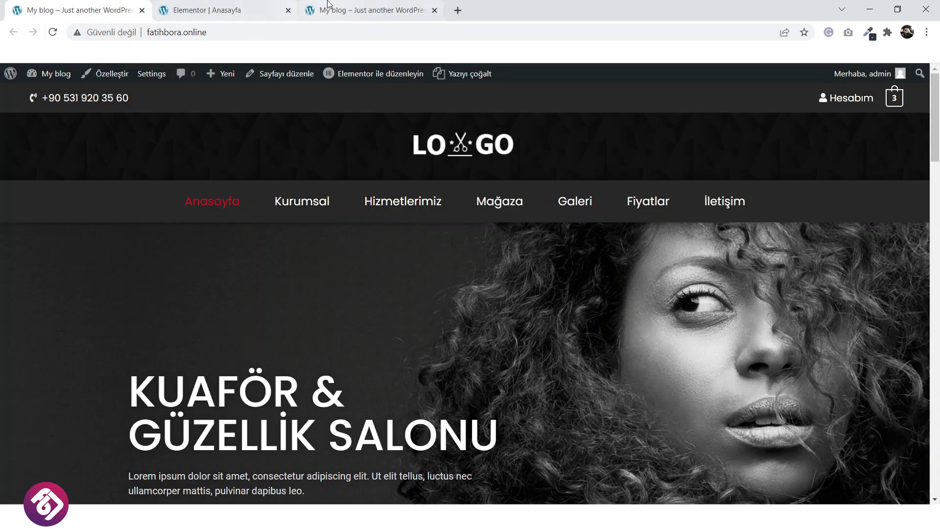
click(223, 10)
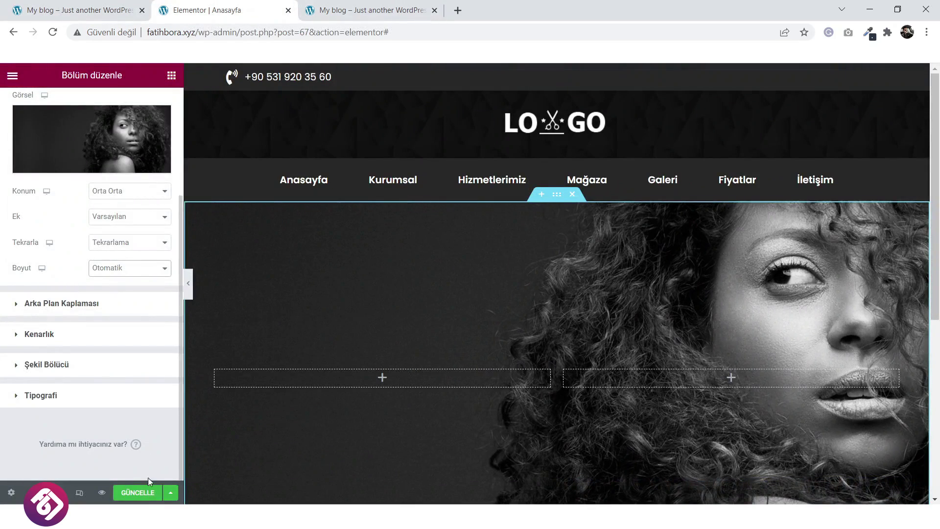
click(143, 494)
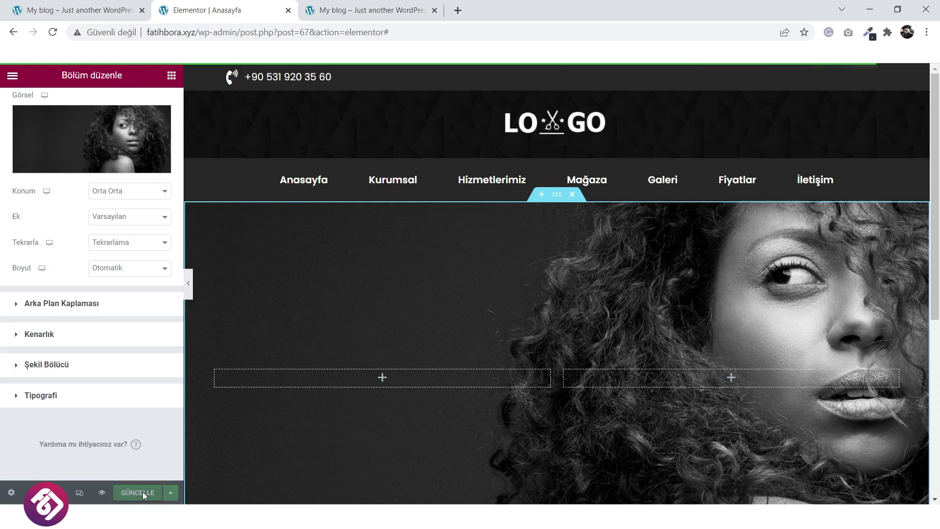
Reload the published homepage and scroll through it to check the new hero background.
click(372, 10)
click(448, 147)
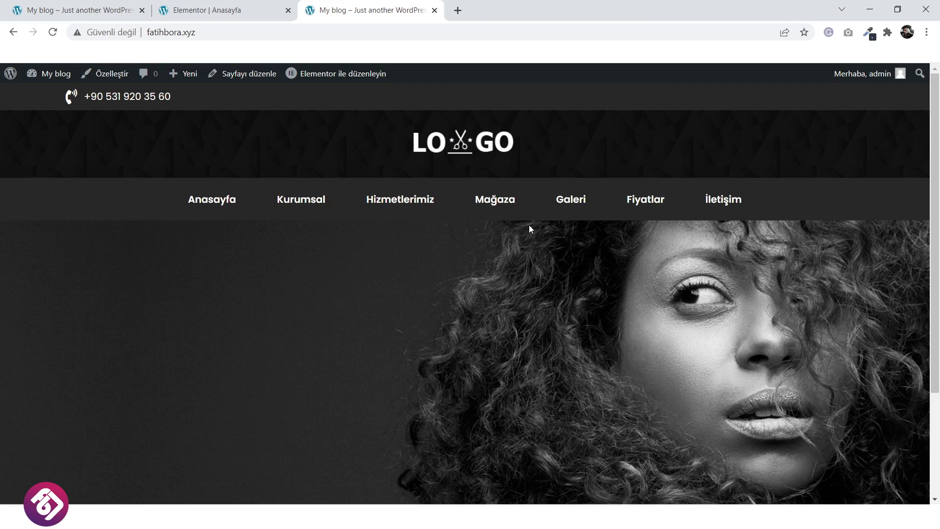
scroll(528, 230, down, 4)
scroll(528, 233, up, 4)
scroll(528, 233, down, 1)
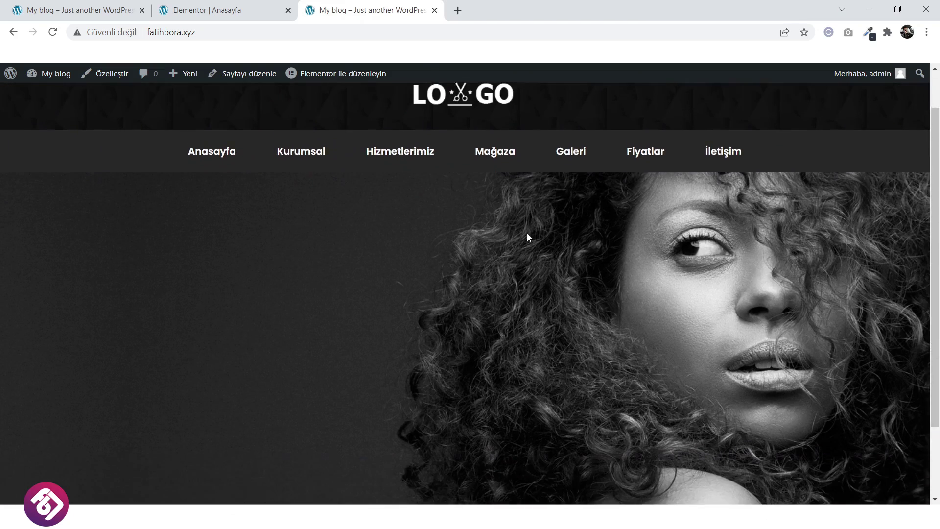
scroll(528, 234, down, 3)
scroll(528, 234, up, 4)
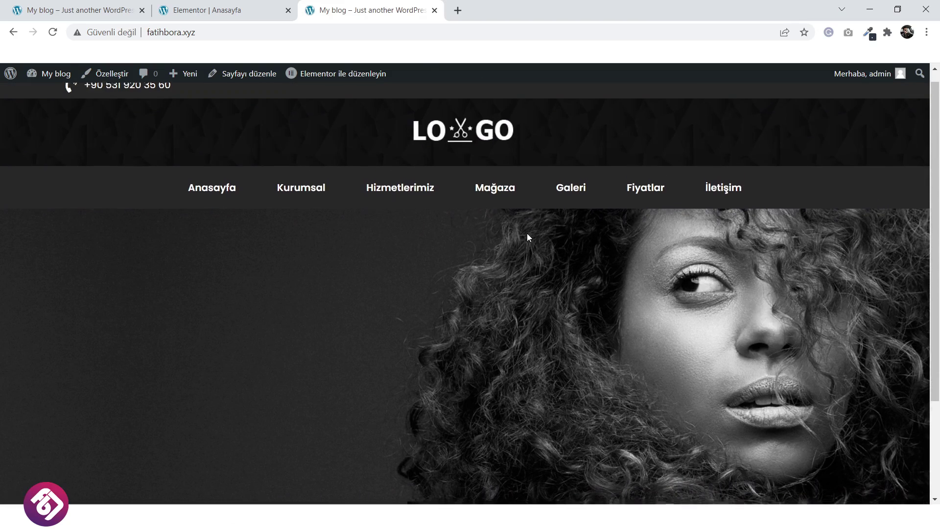
scroll(527, 237, up, 1)
click(252, 6)
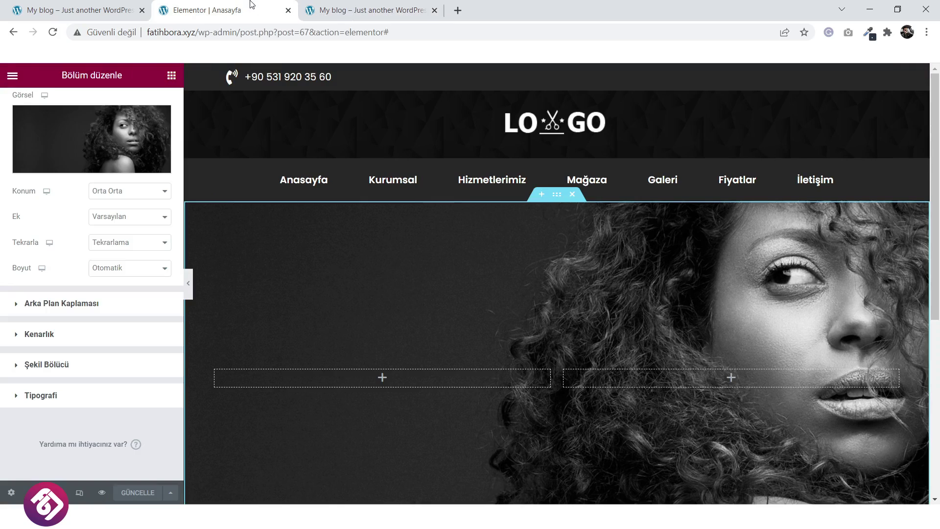
Review the reference site's hours bar, then return to the empty area in Elementor.
click(105, 5)
scroll(531, 278, down, 6)
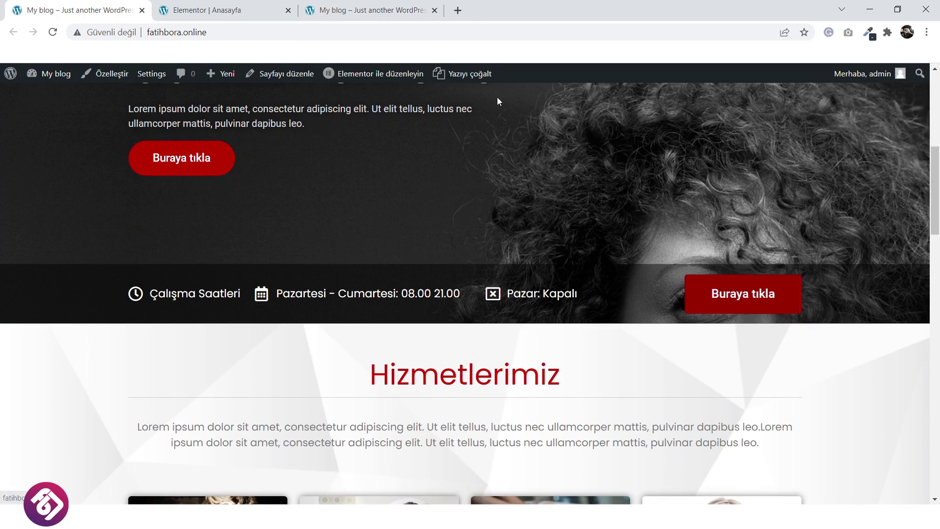
click(237, 4)
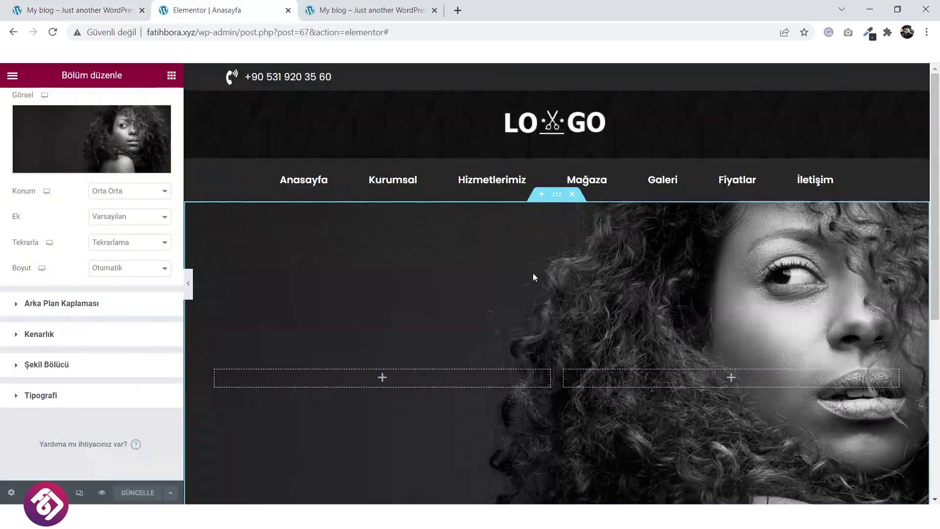
scroll(596, 331, down, 5)
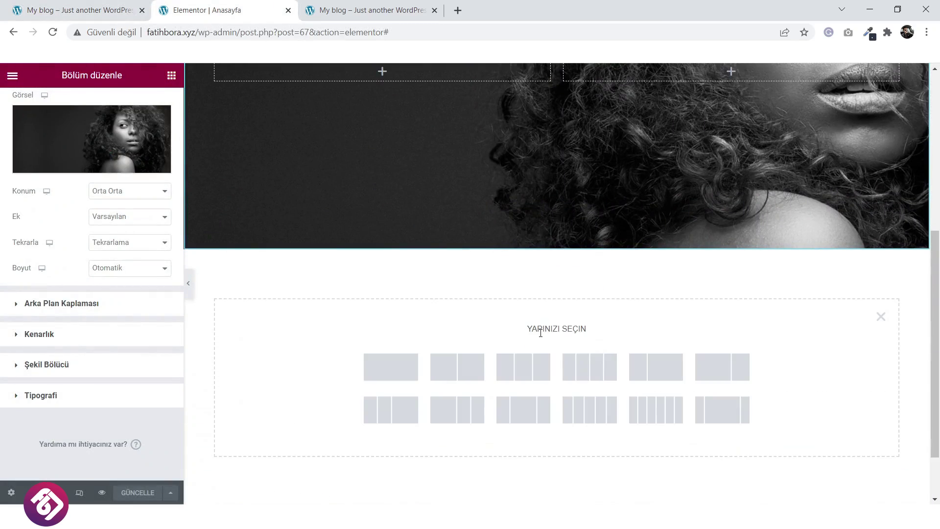
Add a five-column section with a low Minimum Yükseklik to make it slim.
click(597, 417)
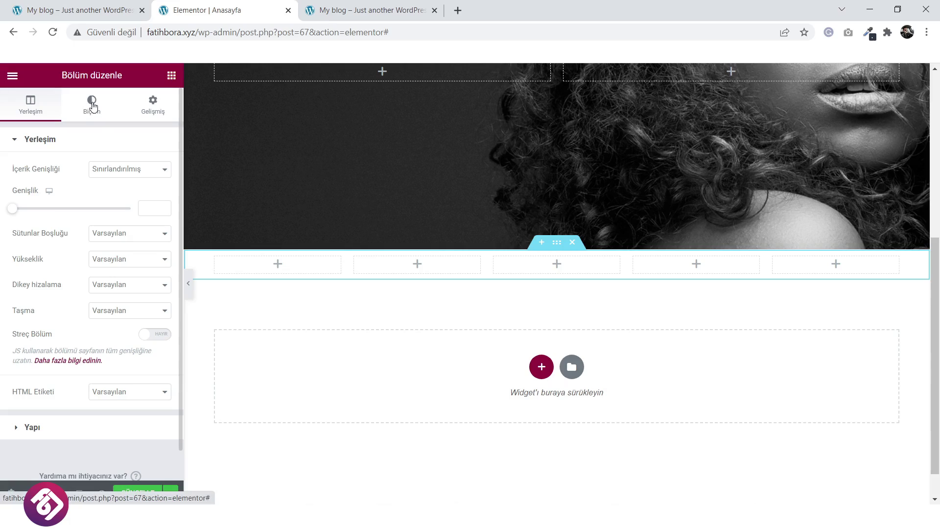
click(104, 268)
click(112, 290)
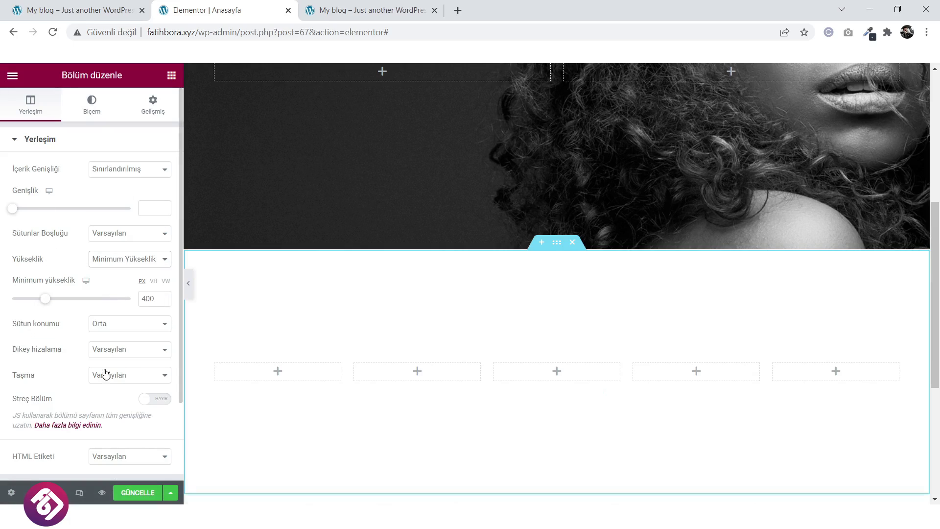
drag(45, 300, 26, 306)
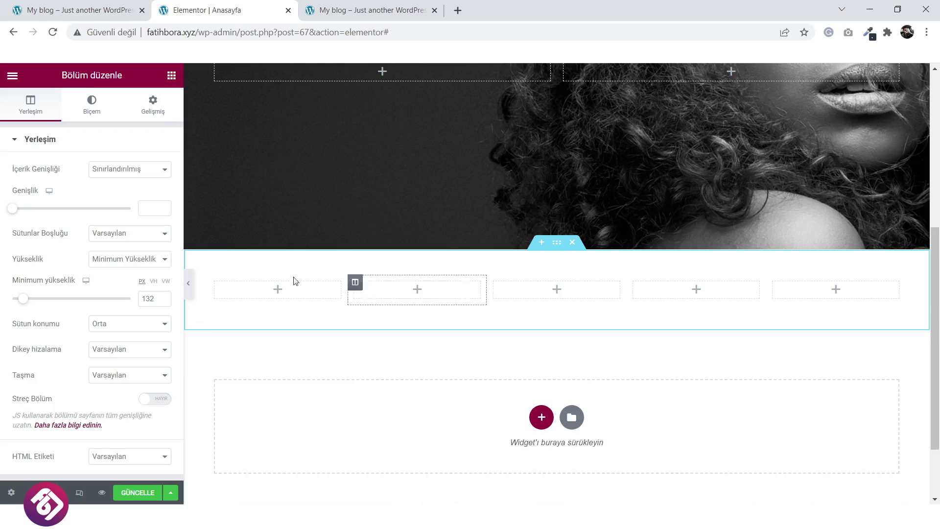
Give the section a Klasik #000000D4 near-black background, checking it against the reference hours bar.
click(100, 106)
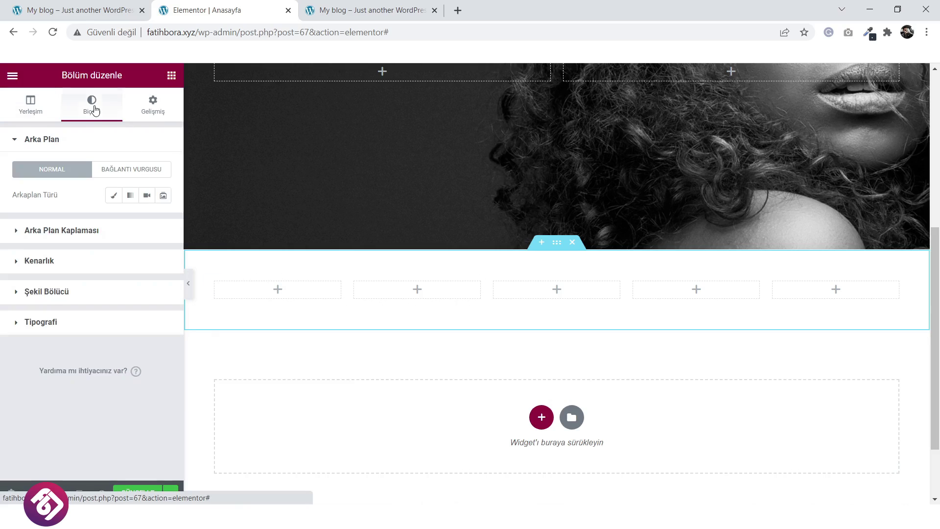
click(111, 199)
click(164, 227)
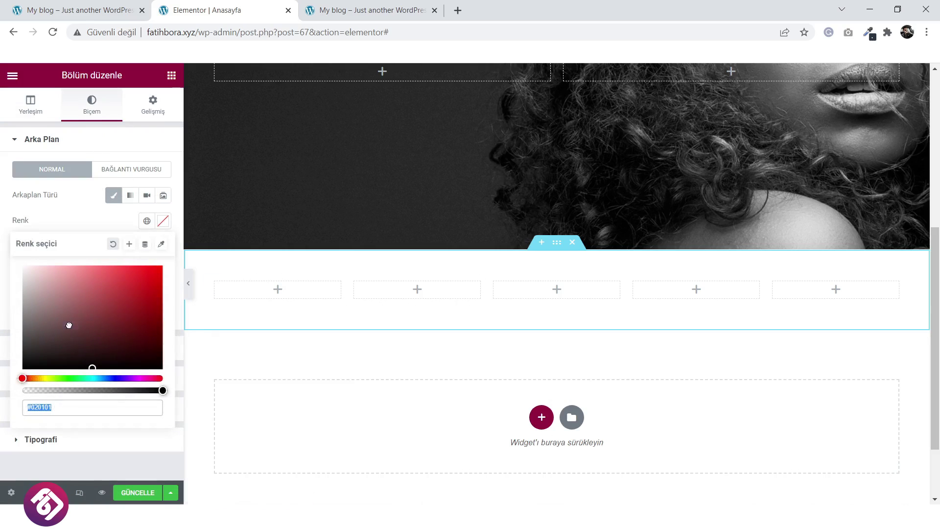
click(23, 368)
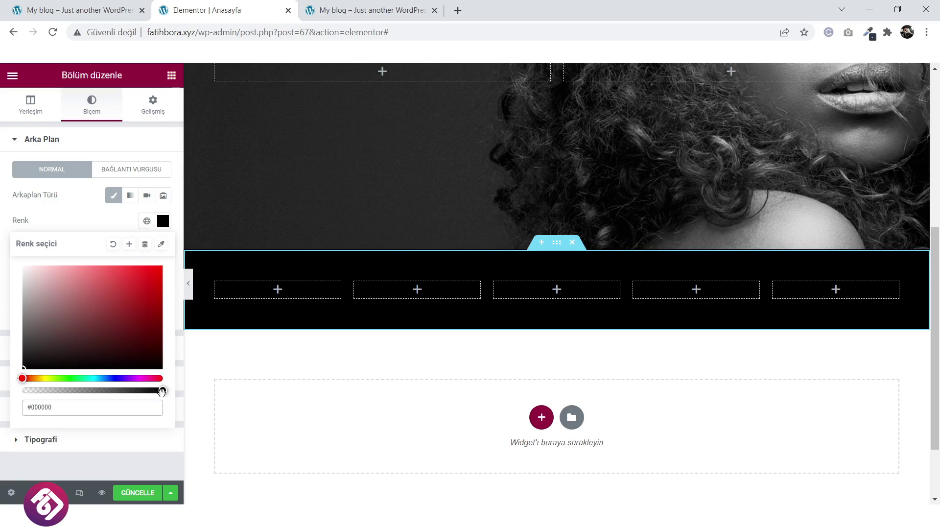
drag(162, 391, 138, 391)
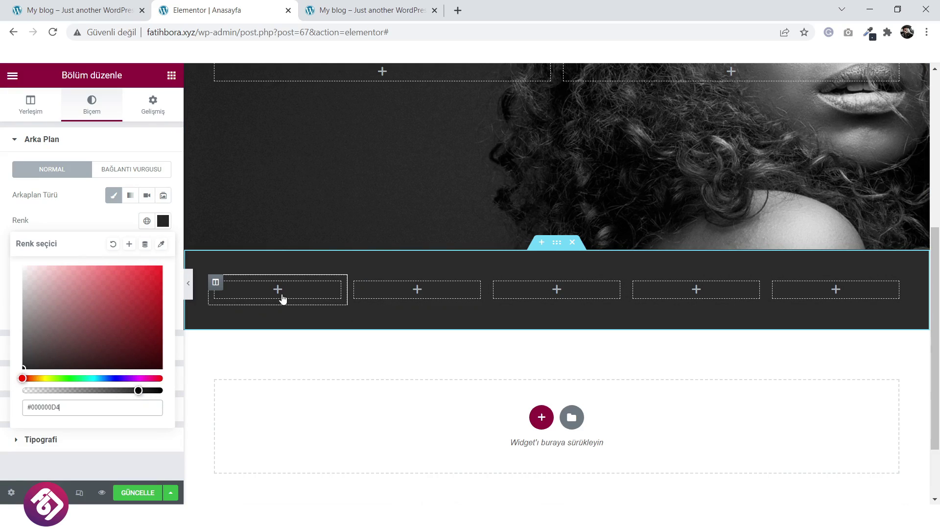
click(79, 10)
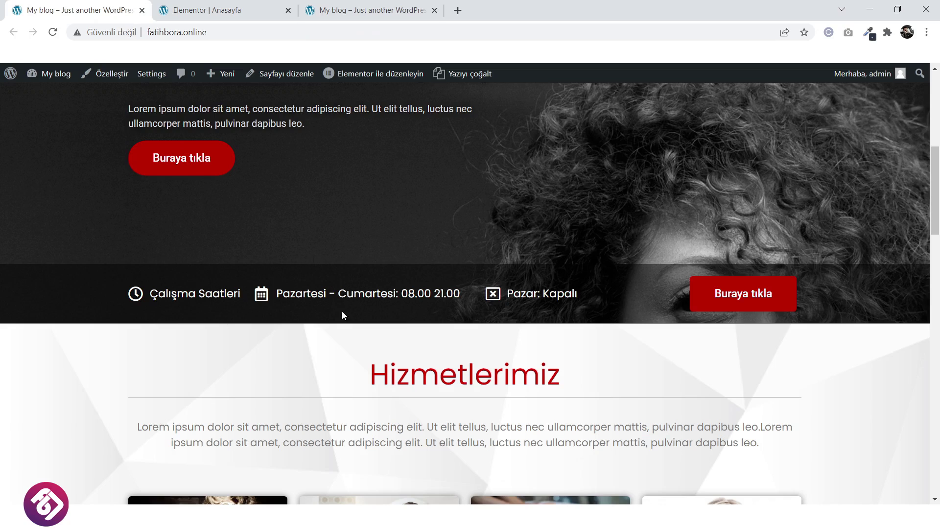
click(253, 15)
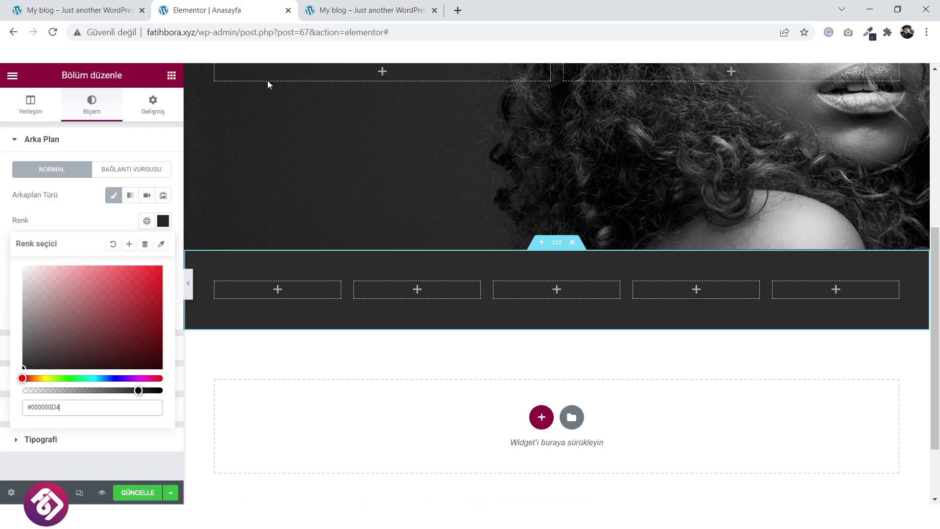
click(279, 293)
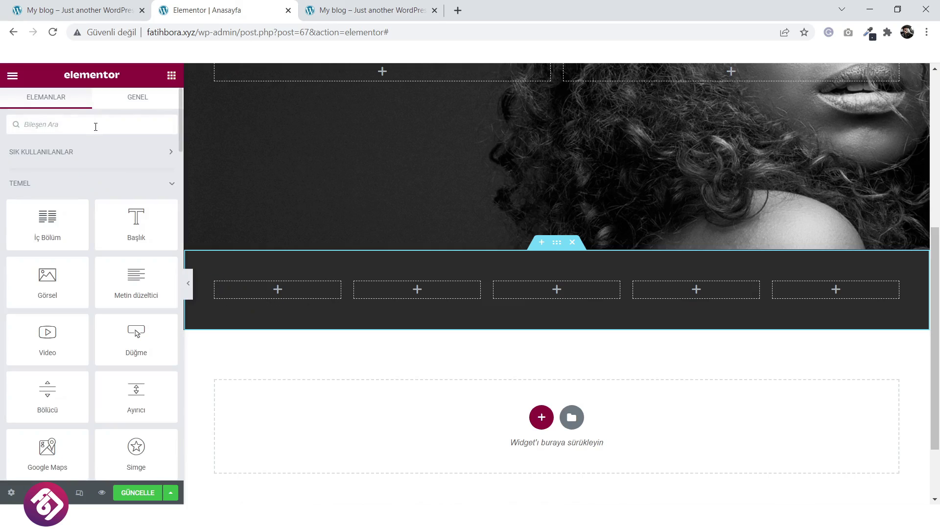
Drop an icon list widget into the first column and trim it to one item.
text(icon)
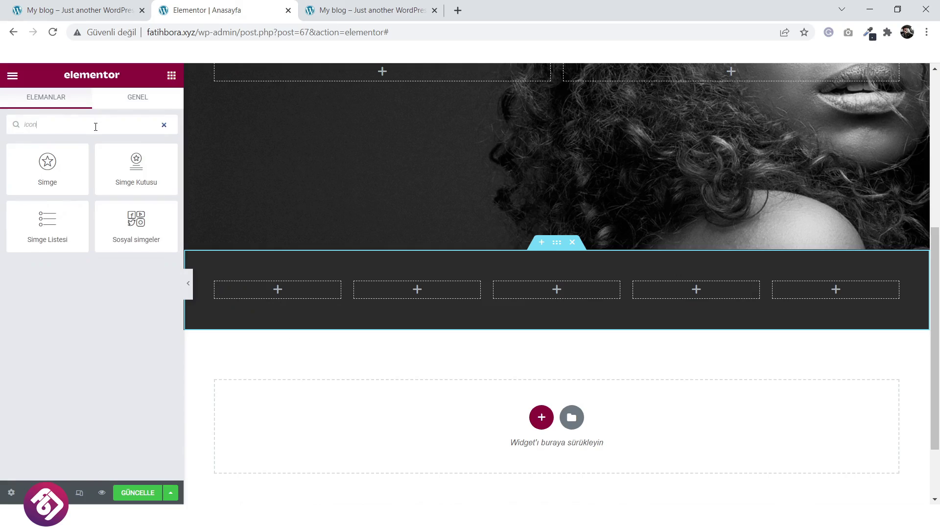
drag(64, 232, 281, 314)
click(158, 244)
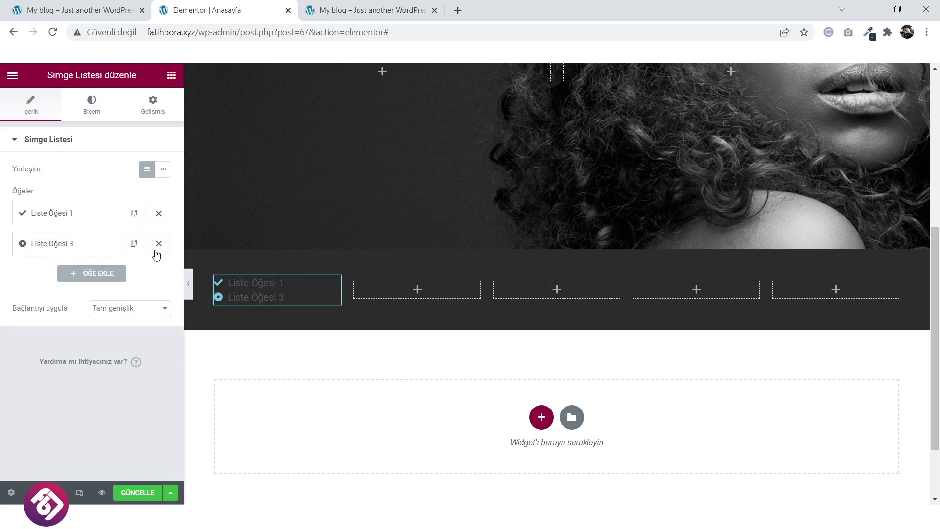
click(158, 243)
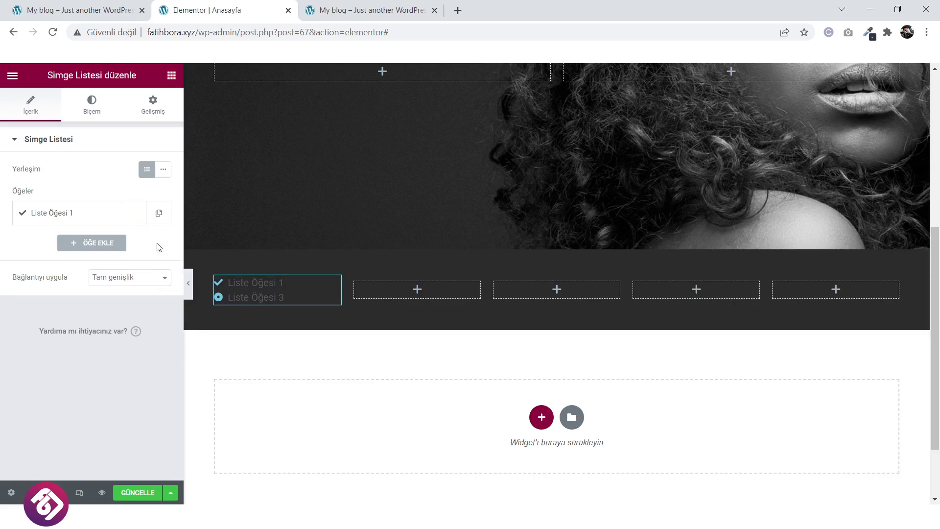
Copy 'Çalışma Saatleri' from the reference site and paste it as the item's text.
click(111, 4)
drag(245, 291, 150, 293)
right_click(166, 296)
click(187, 304)
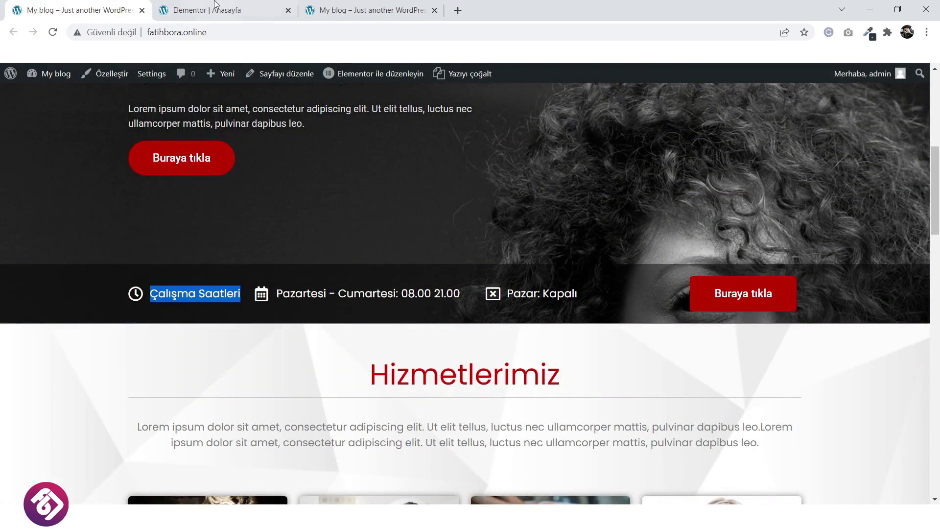
click(221, 9)
click(110, 214)
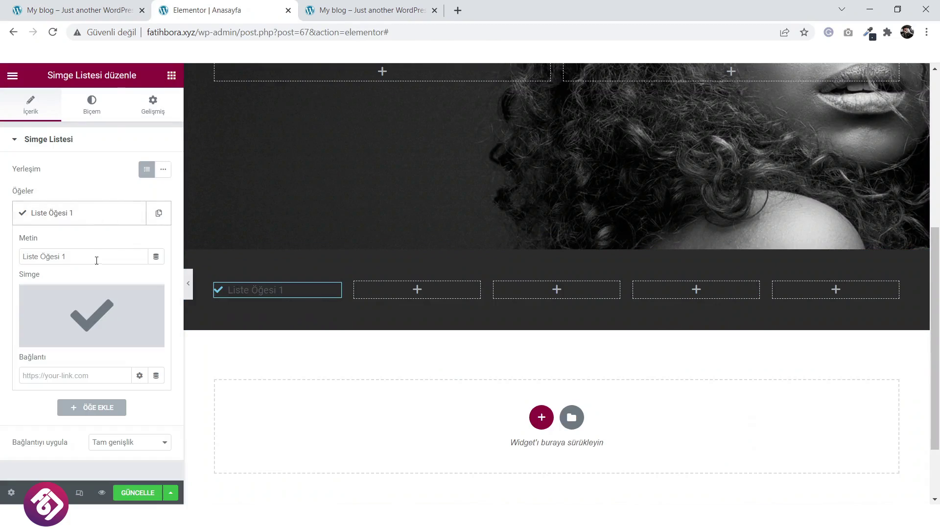
drag(97, 256, 21, 264)
key(ctrl+v)
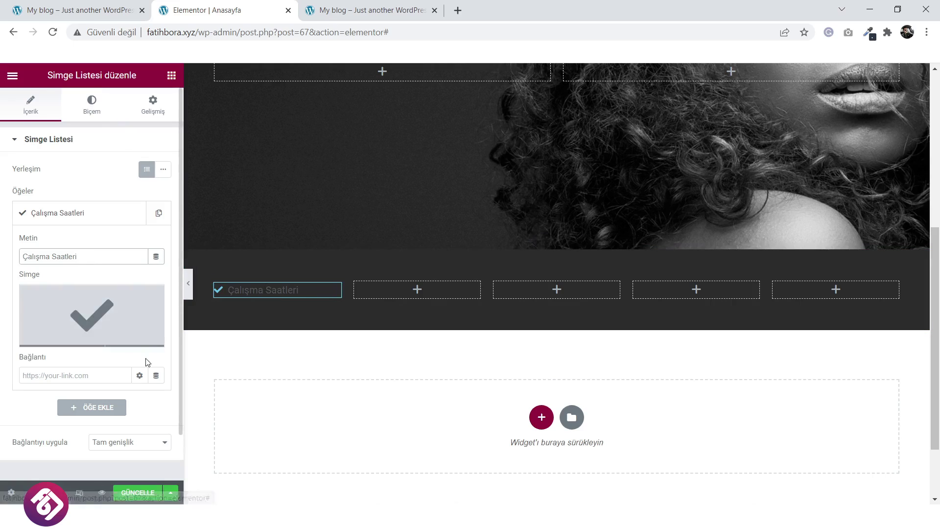
Replace the item's icon with the Clock icon found by searching 'clo'.
click(109, 322)
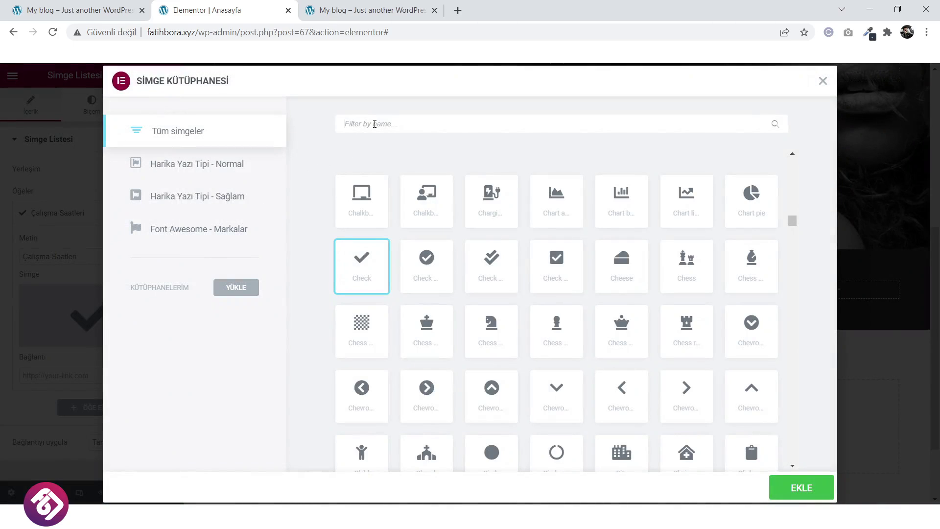
click(375, 124)
text(clo)
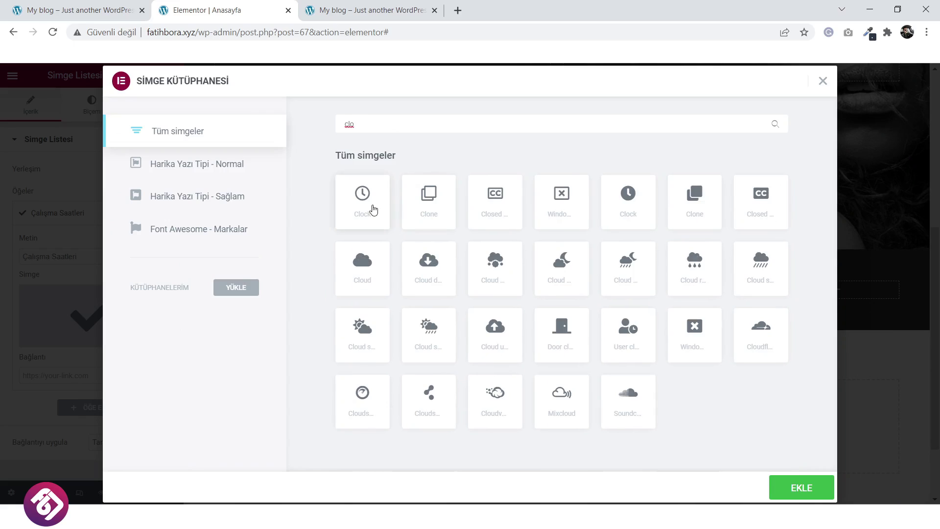
click(372, 206)
click(789, 485)
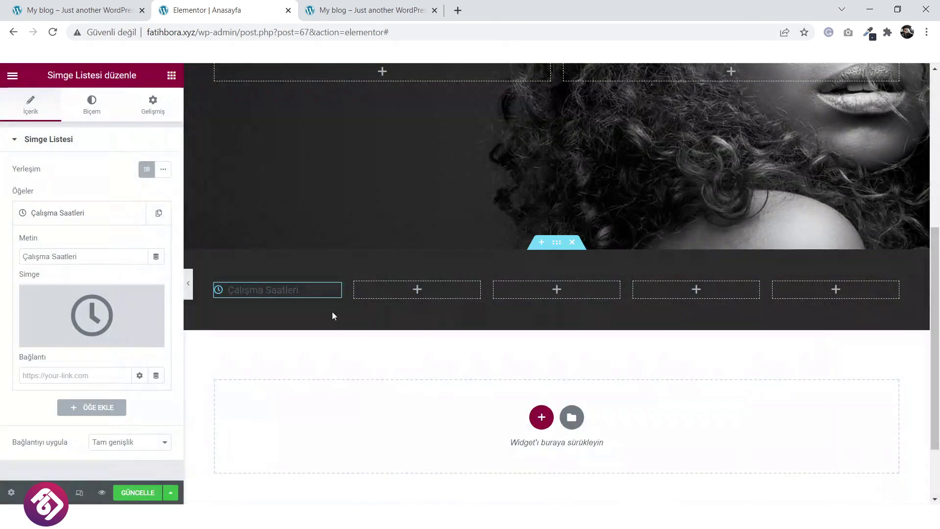
Centre the list item and make its clock icon white (#FFFFFF) at size 28.
click(93, 102)
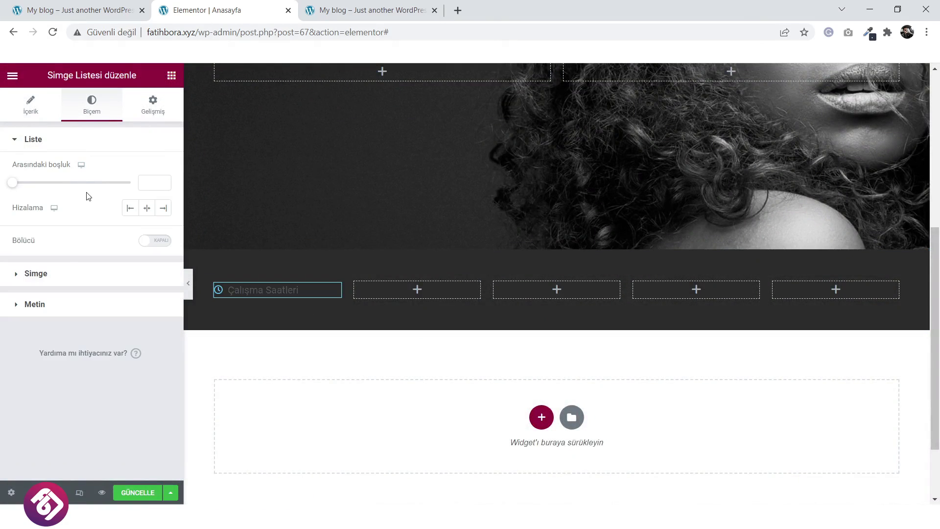
click(147, 208)
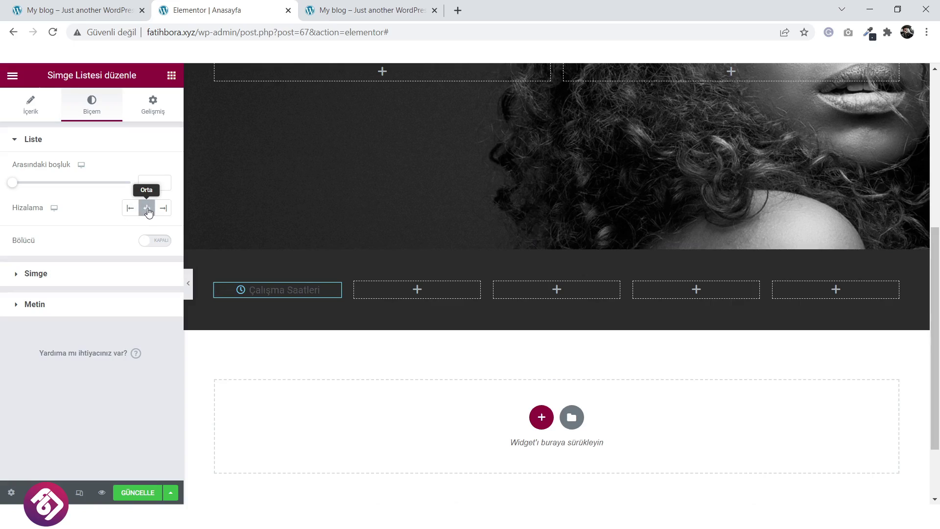
click(104, 276)
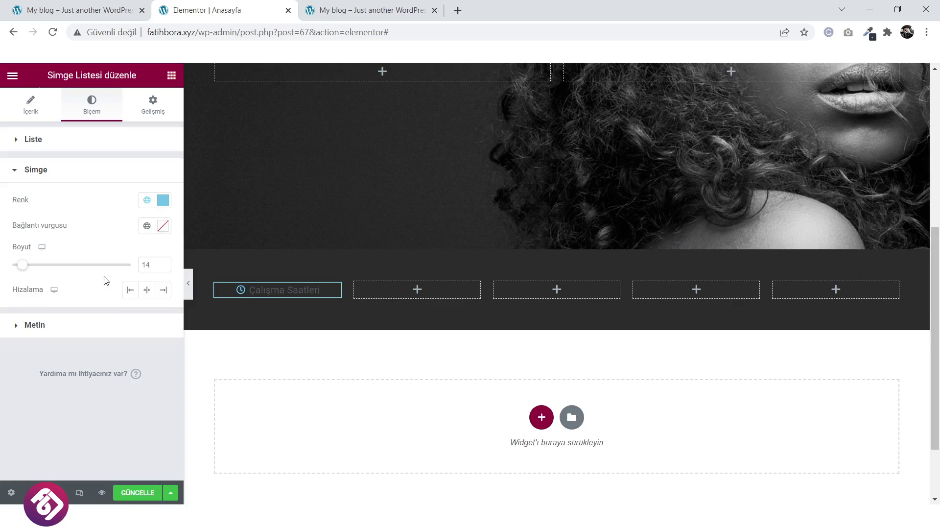
click(163, 200)
text(#FFFFFF)
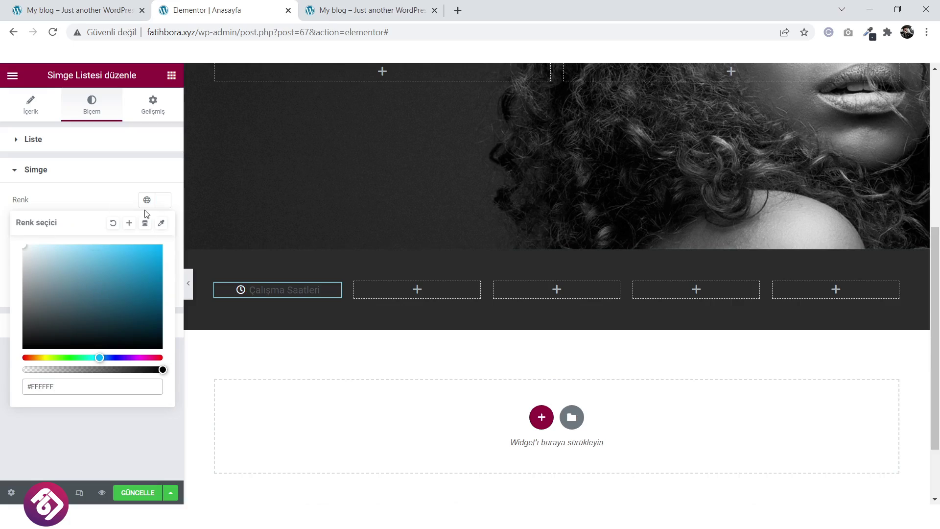
click(117, 210)
drag(25, 269, 42, 271)
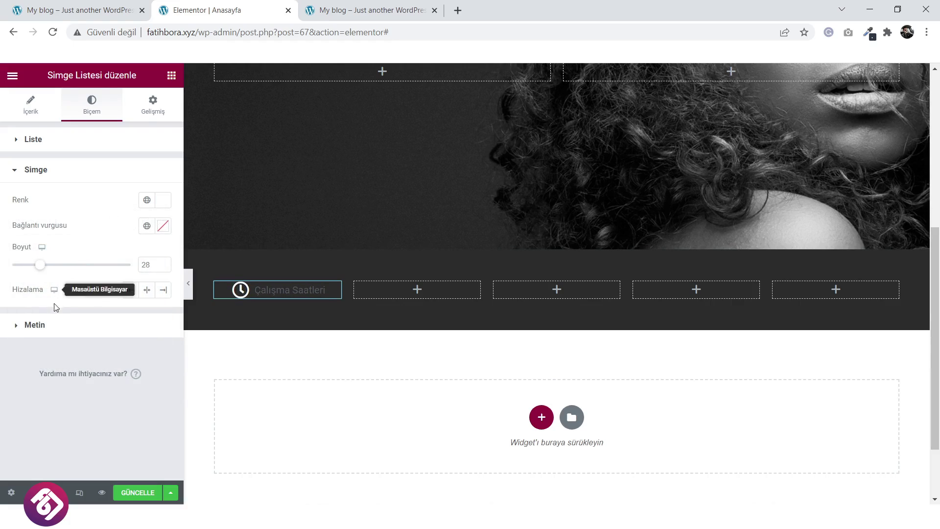
Style the Çalışma Saatleri text white in Poppins at size 18.
click(54, 326)
click(163, 231)
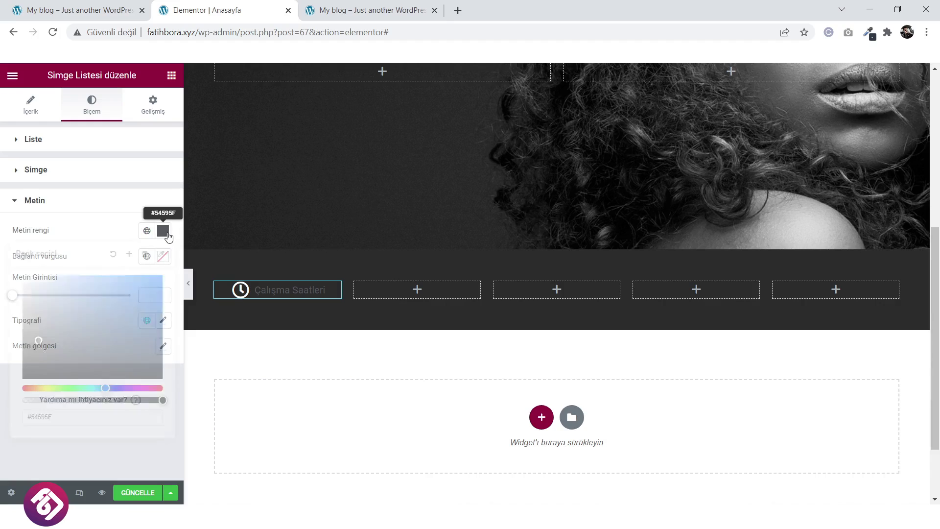
drag(84, 331, 13, 258)
click(97, 229)
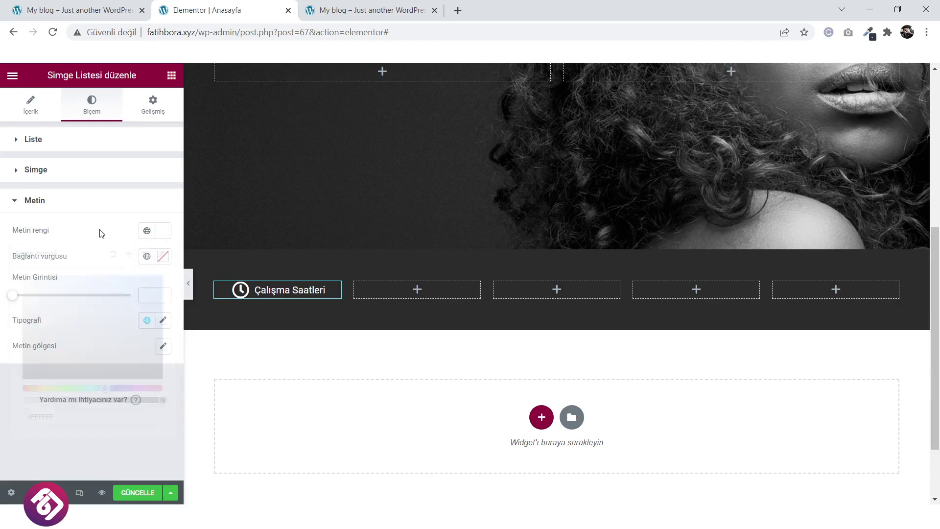
click(162, 321)
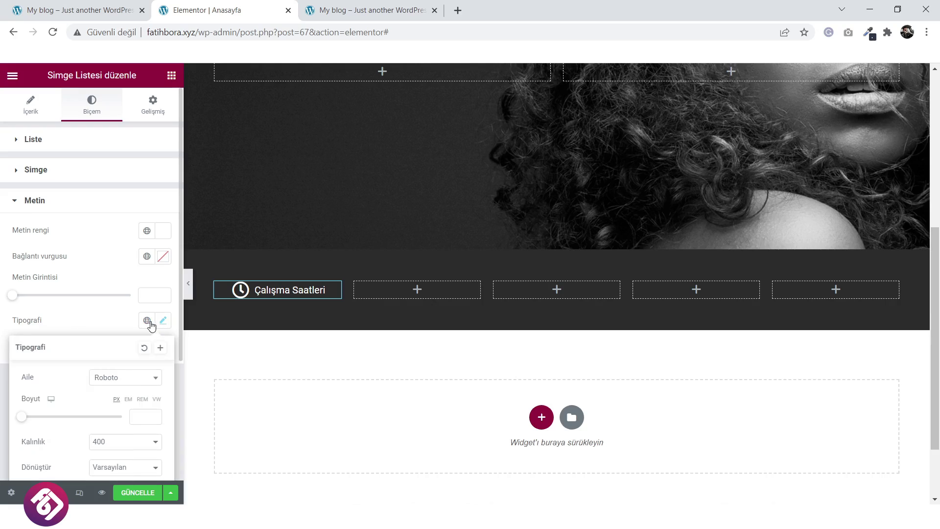
click(118, 380)
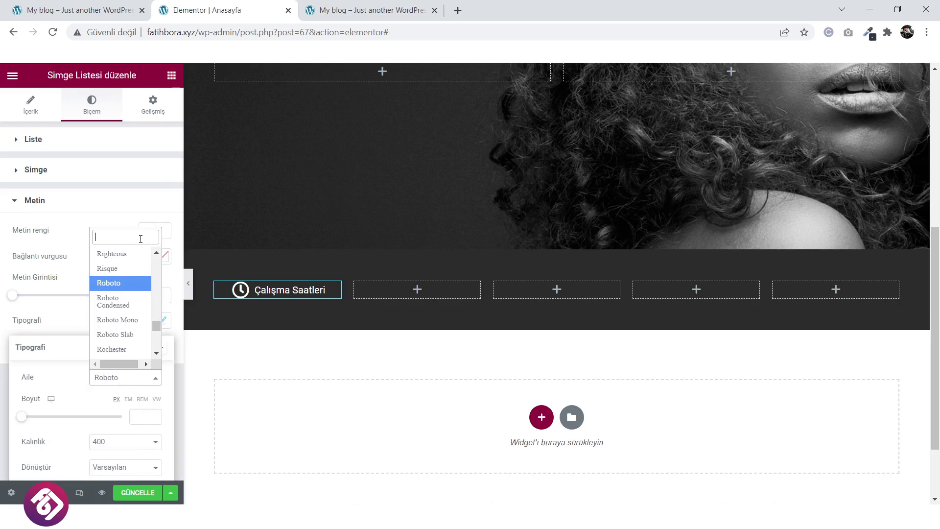
text(pop)
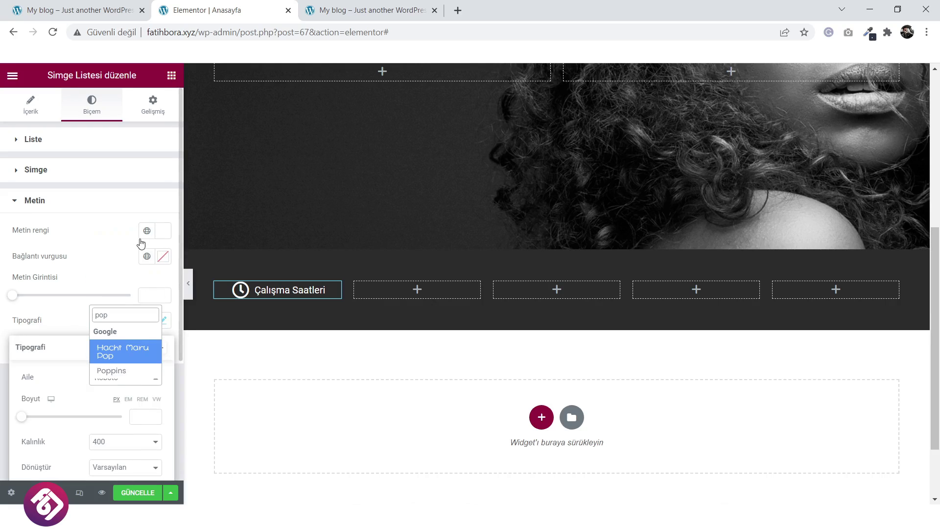
click(134, 373)
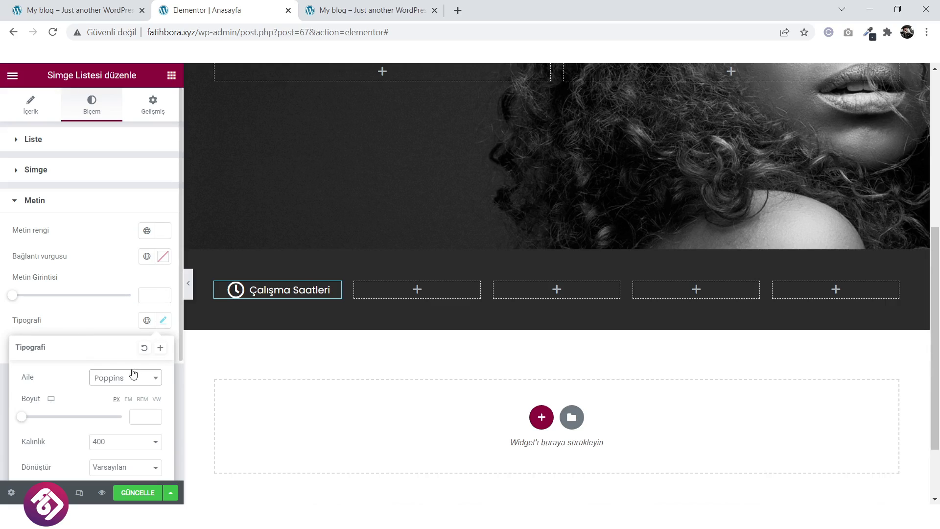
click(110, 273)
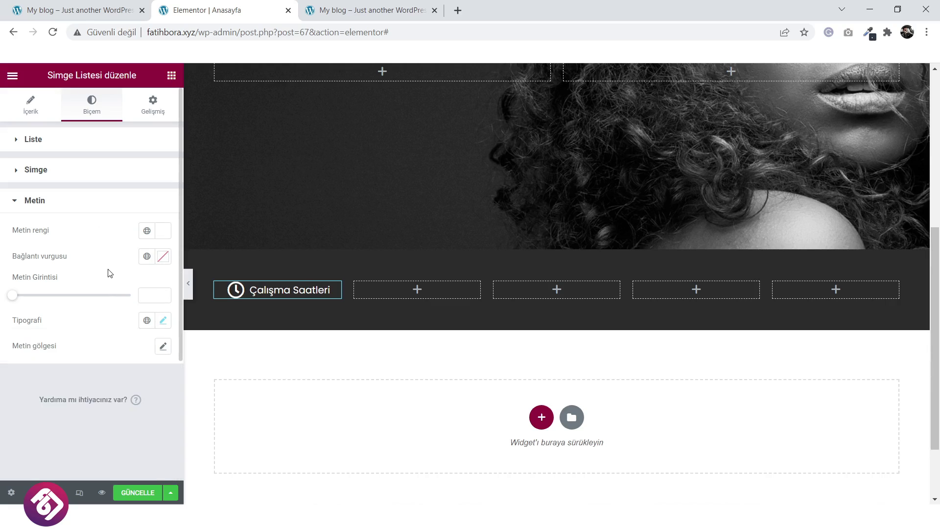
click(163, 321)
drag(25, 423, 34, 422)
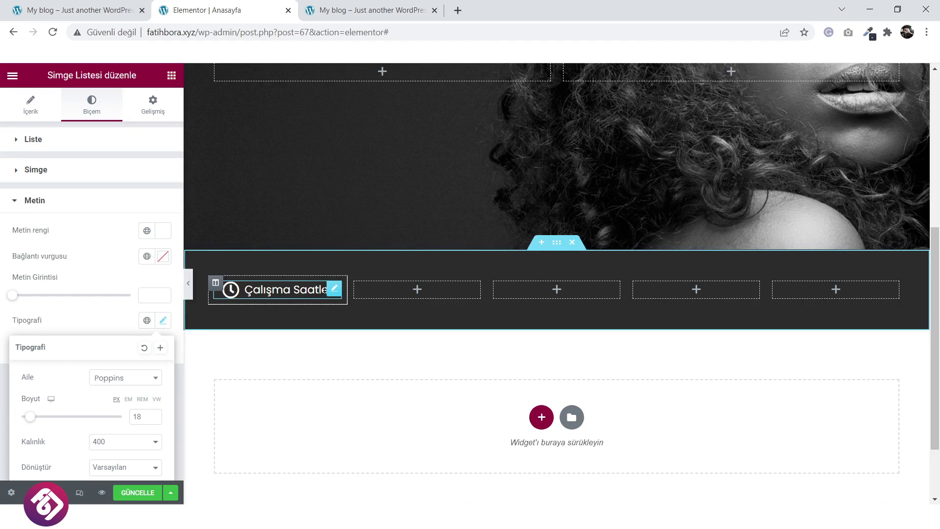
Duplicate the Çalışma Saatleri widget and place the copy in the second column.
right_click(337, 295)
click(361, 319)
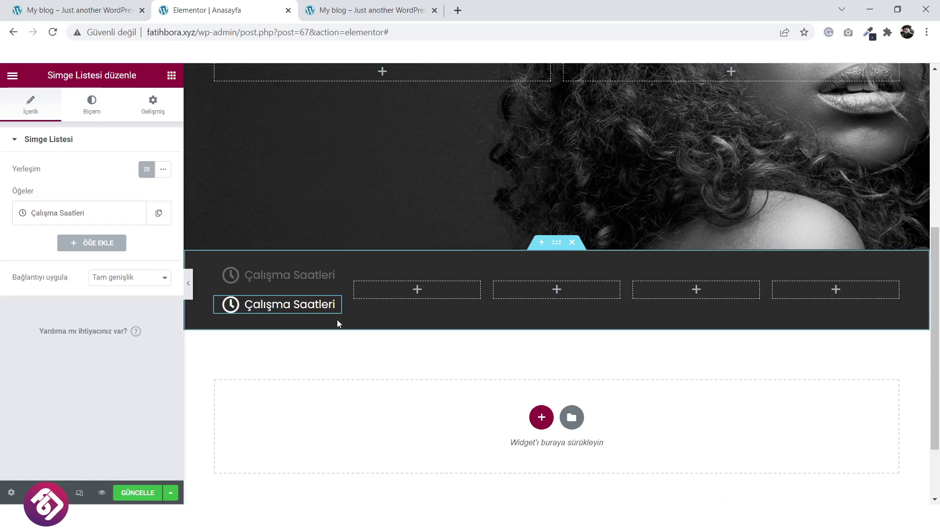
drag(334, 306, 398, 288)
drag(462, 294, 529, 297)
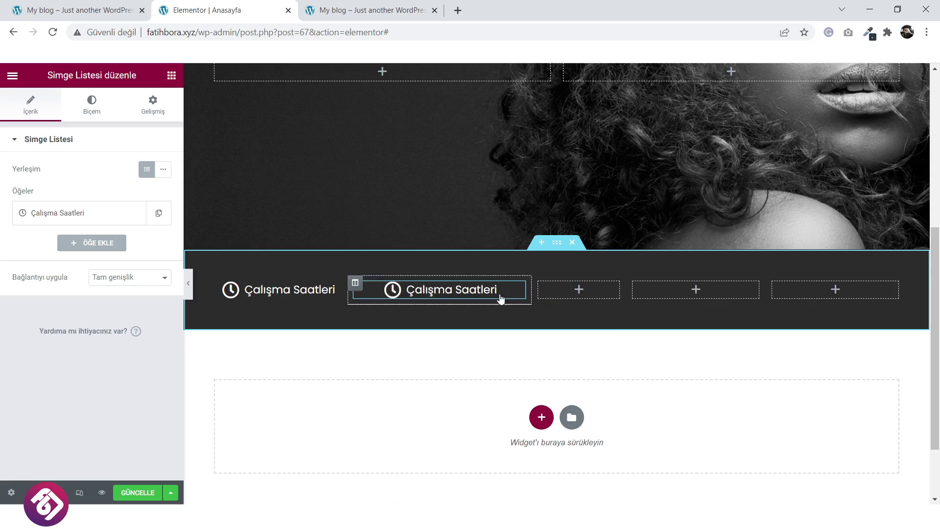
Copy the weekday hours text from the live homepage.
click(111, 6)
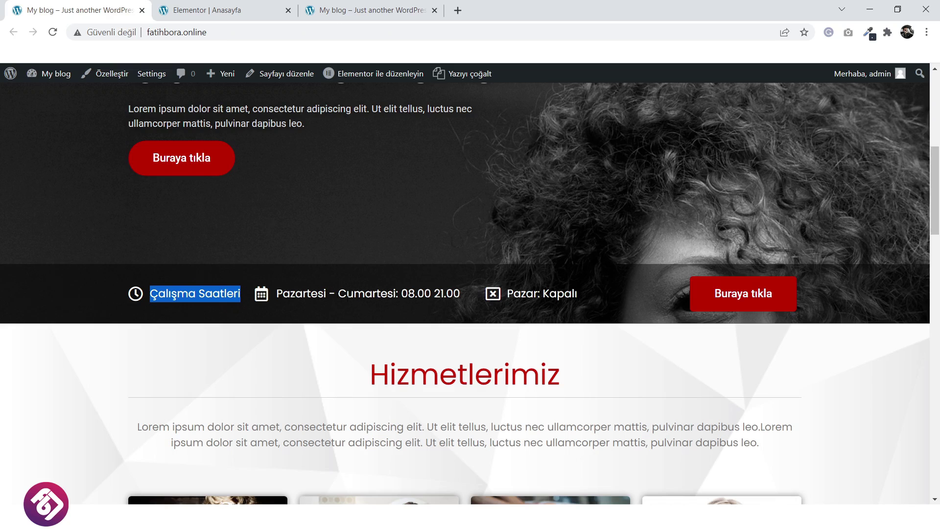
drag(459, 293, 292, 293)
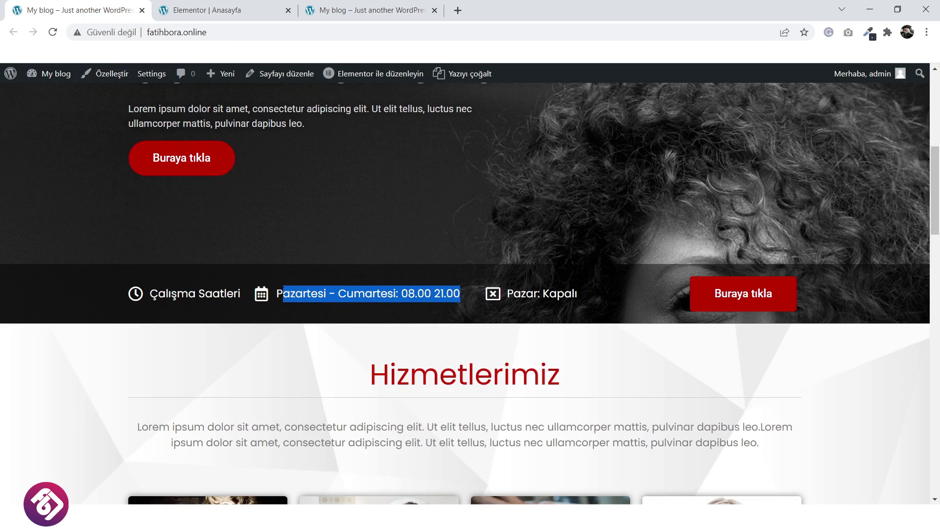
right_click(279, 292)
click(301, 300)
click(206, 6)
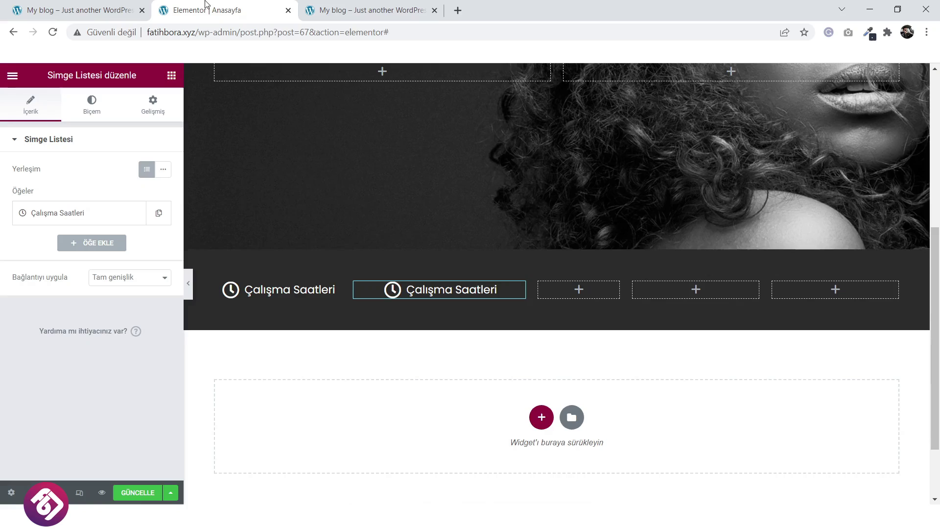
Replace the second item's text with 'Pazartesi - Cumartesi: 08.00 21.00' and widen its column.
click(80, 213)
triple_click(107, 257)
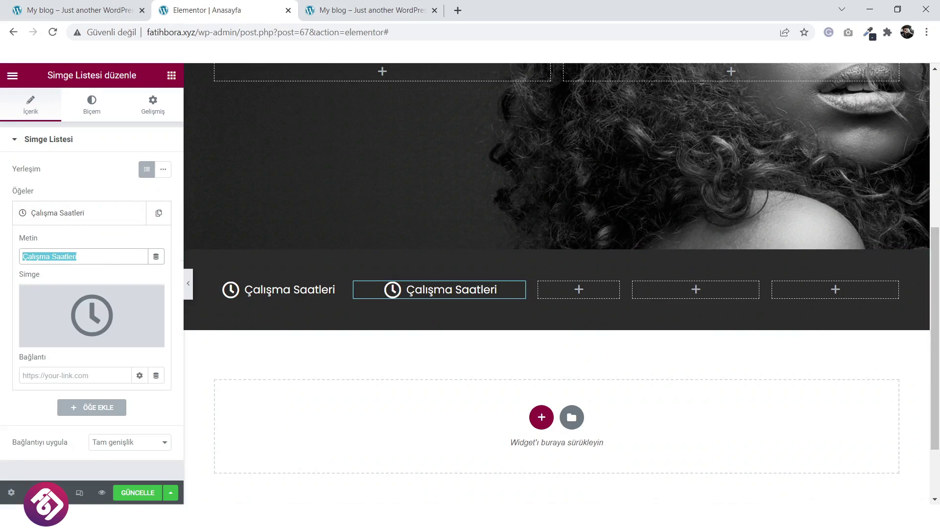
key(ctrl+v)
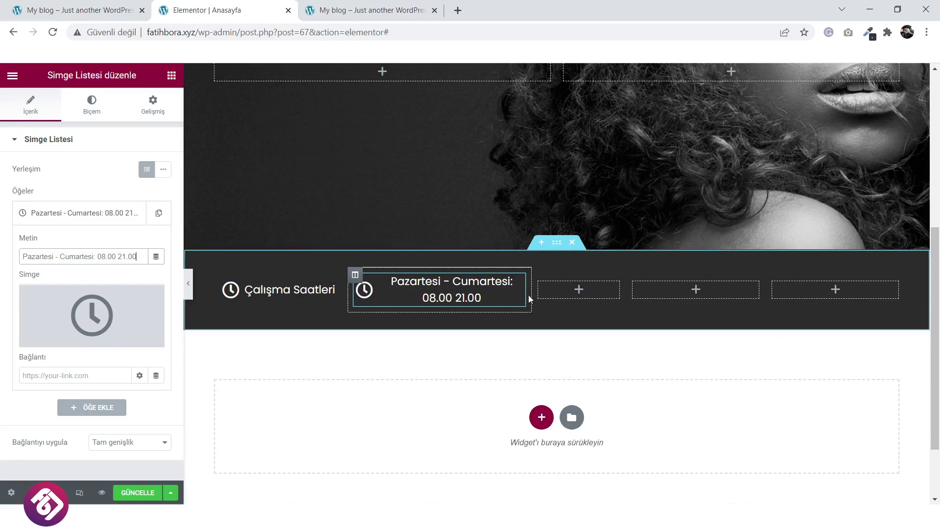
drag(543, 300, 568, 297)
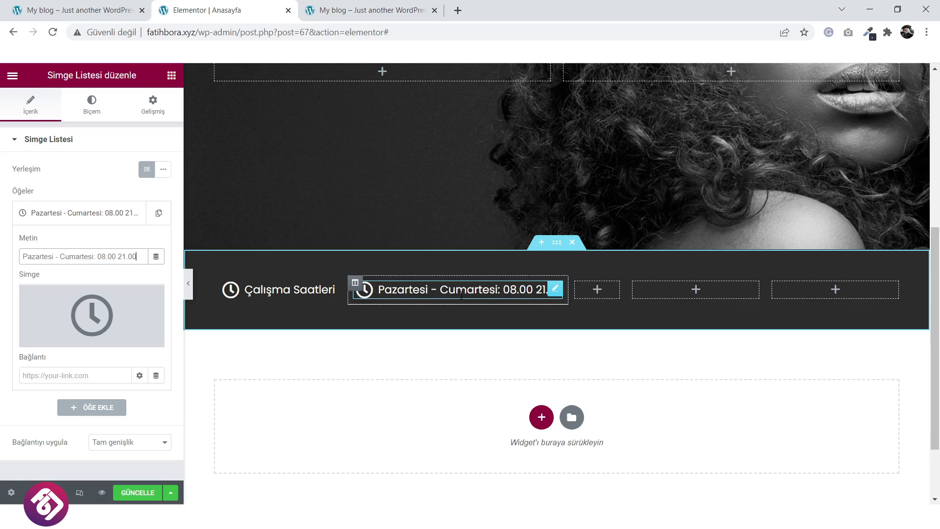
Give the second item the Calendar icon from the Icon Library, found by searching 'calen'.
click(73, 339)
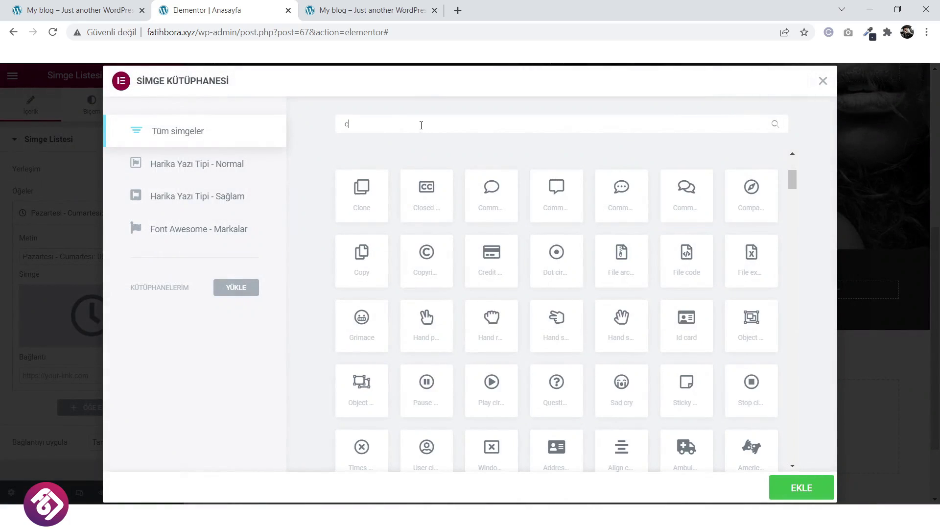
text(cla)
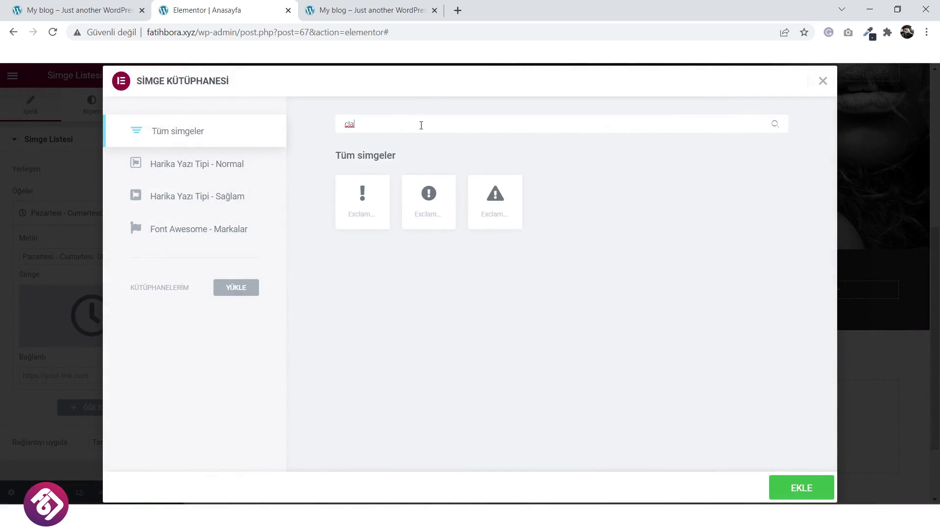
key(BackSpace)
key(BackSpace)
key(BackSpace)
text(canl)
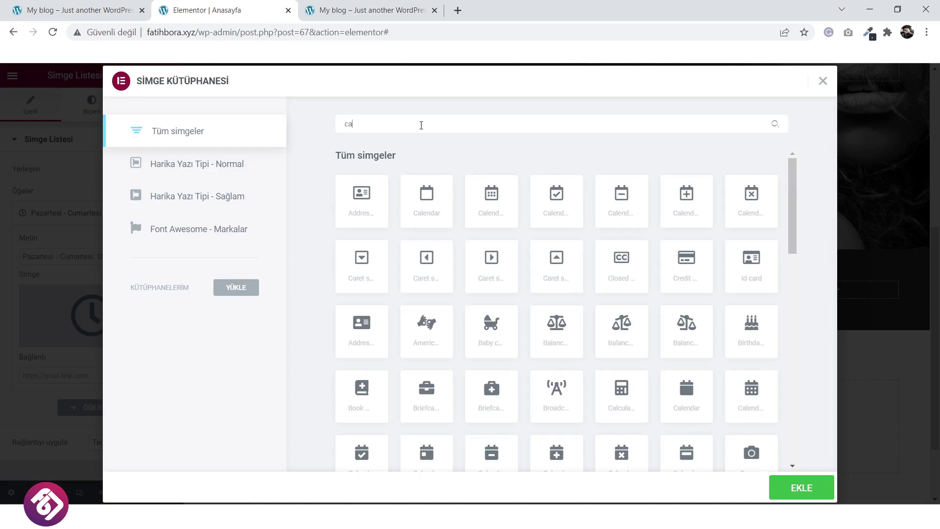
key(BackSpace)
key(BackSpace)
text(len)
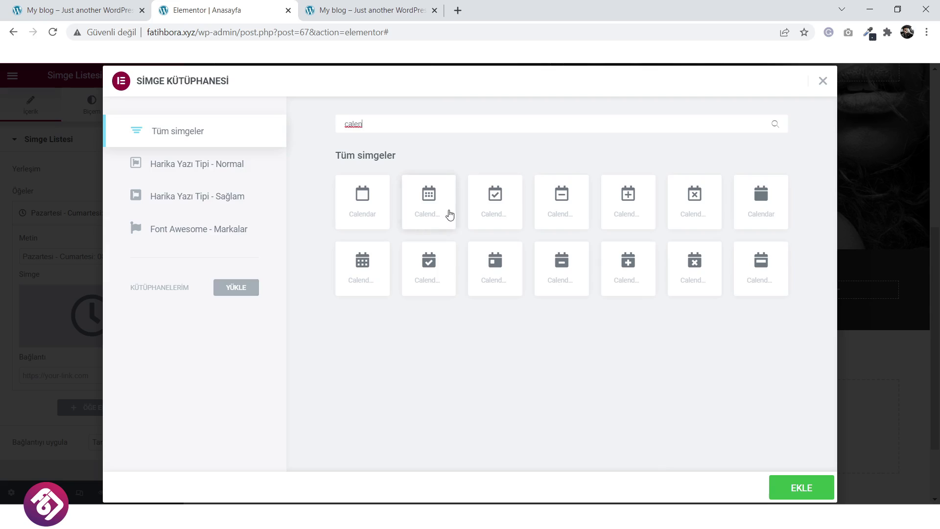
click(434, 211)
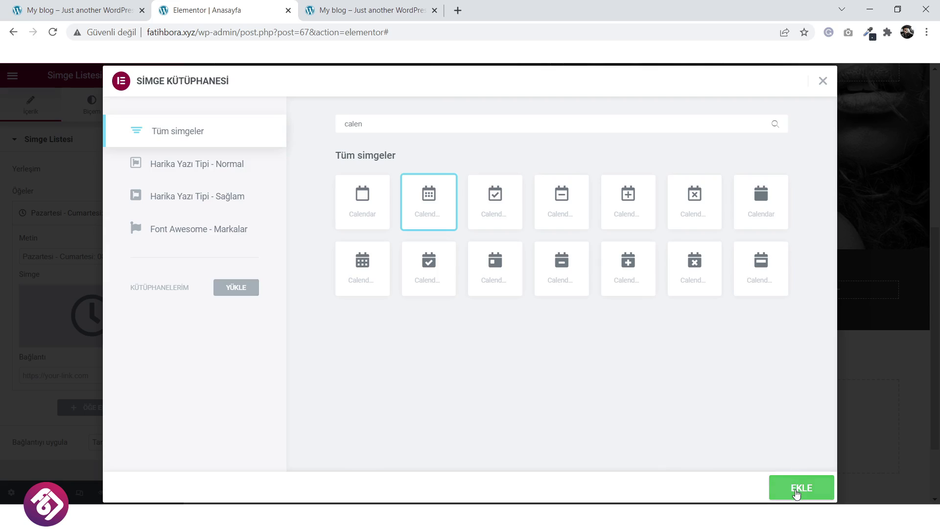
click(798, 488)
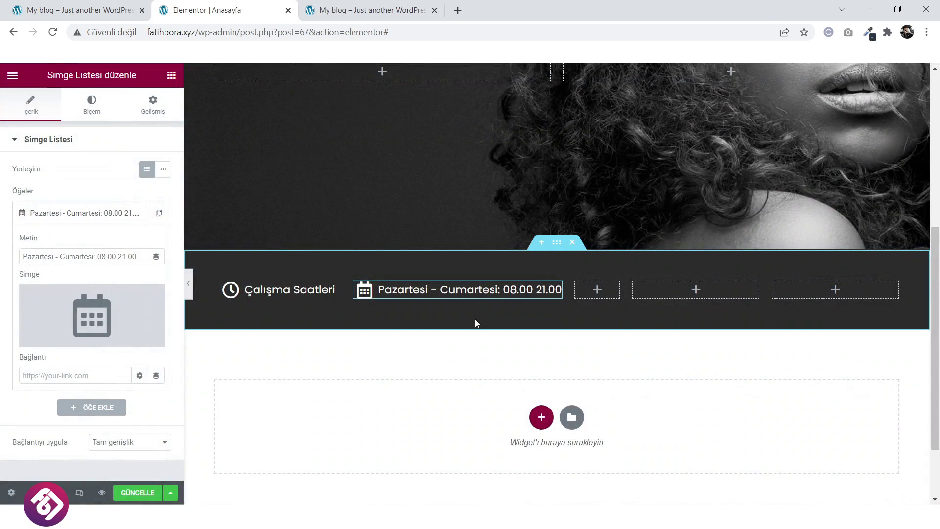
Copy the 'Pazar: Kapalı' text from the live homepage and return to the editor.
click(102, 6)
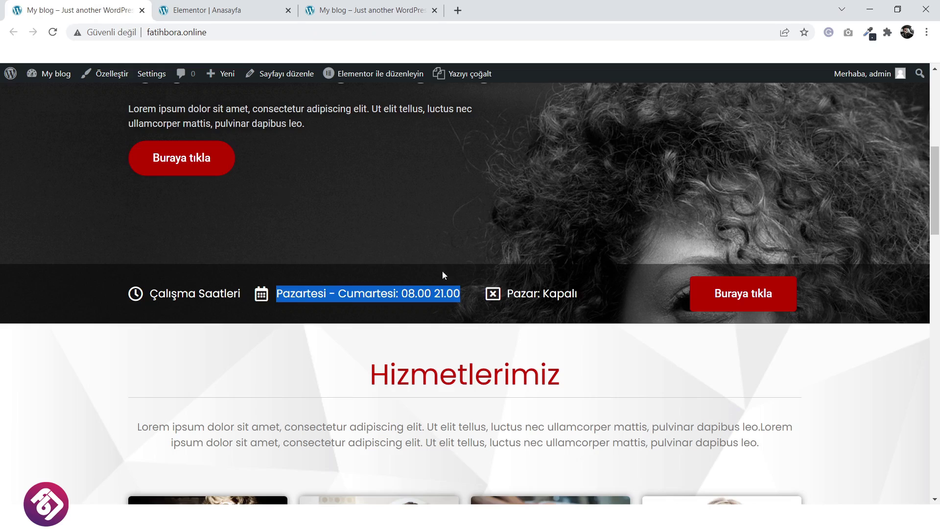
drag(582, 292, 505, 294)
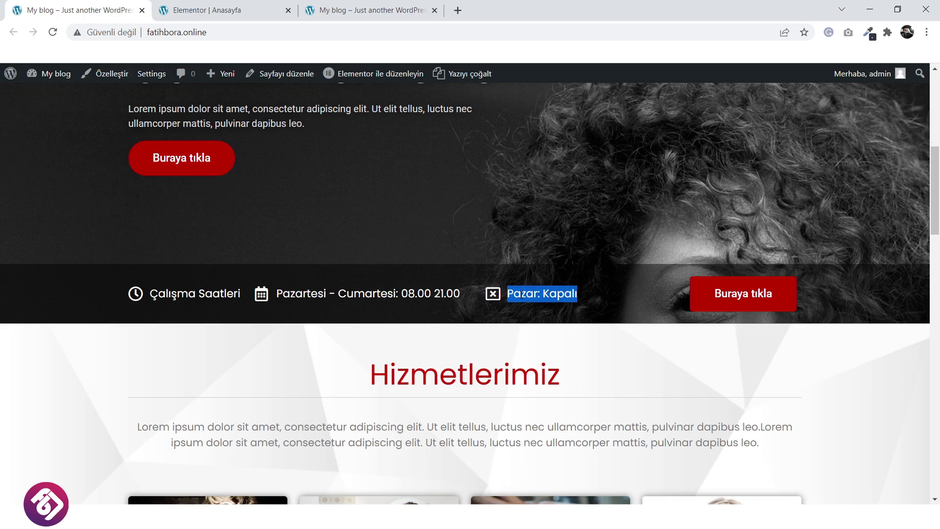
right_click(522, 296)
click(538, 305)
click(203, 10)
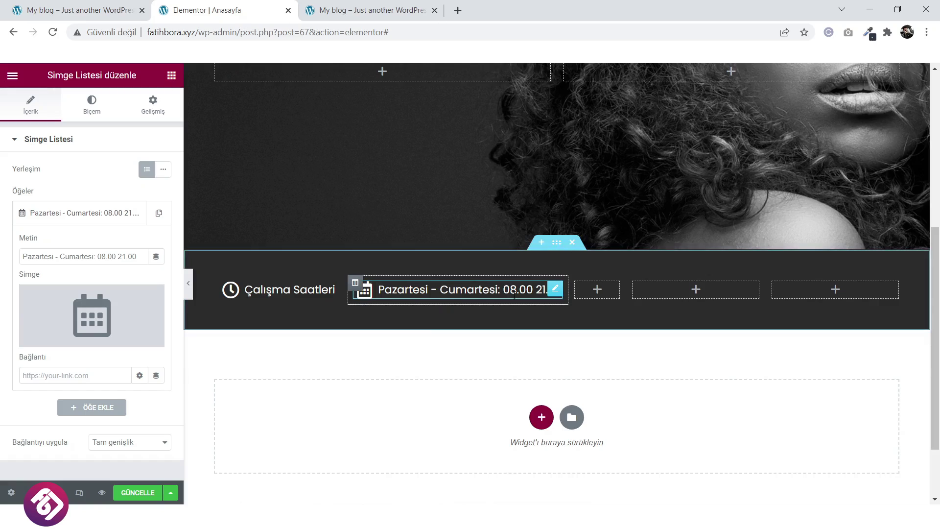
Duplicate the working-days list into the next column, reword it 'Pazar: Kapalı', and narrow that column.
right_click(556, 295)
click(588, 319)
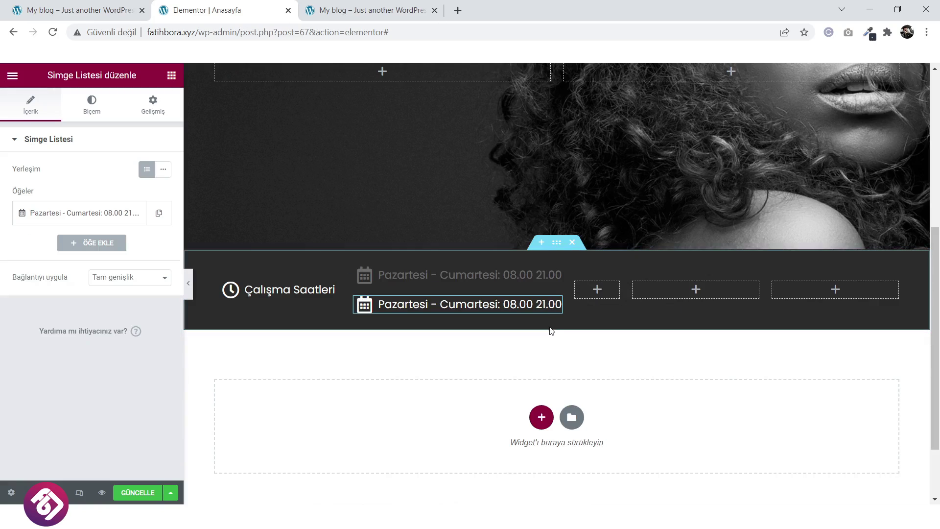
drag(558, 303, 762, 304)
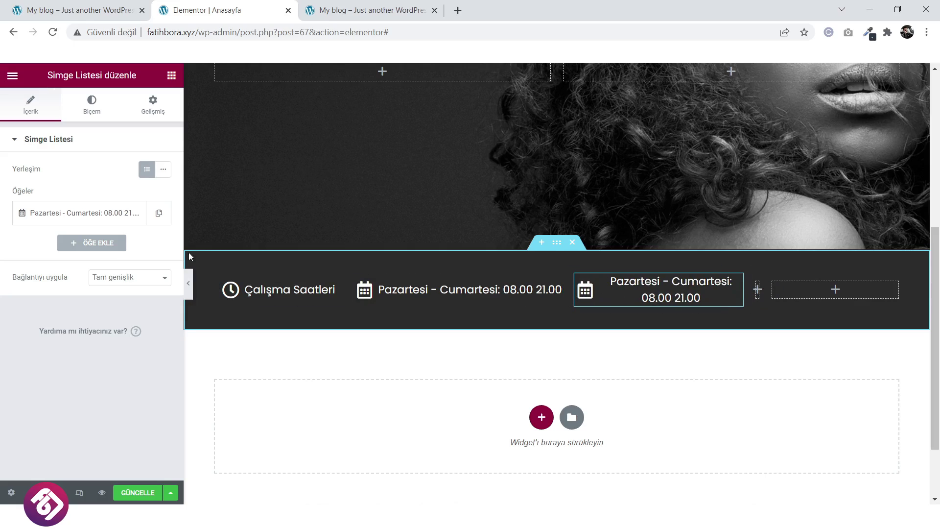
click(121, 219)
triple_click(127, 260)
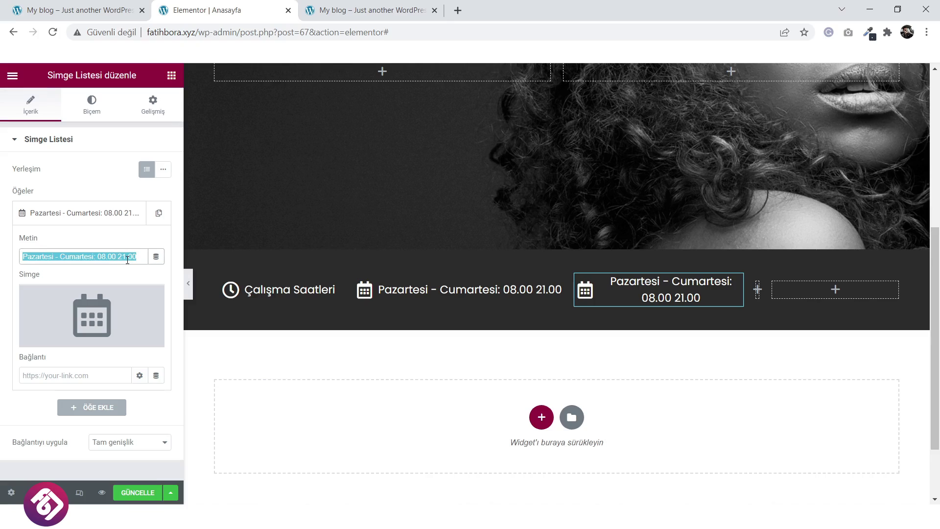
text(Pazar: Kapalı)
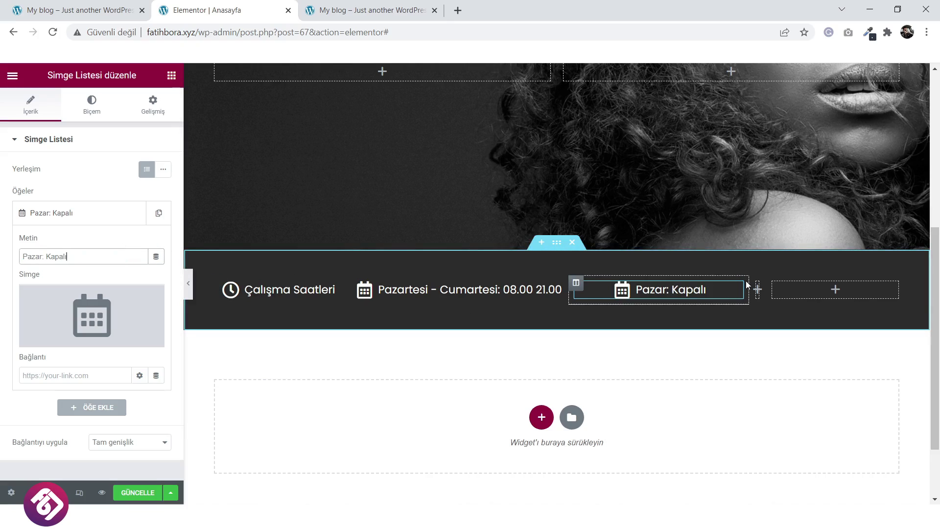
drag(750, 288, 685, 292)
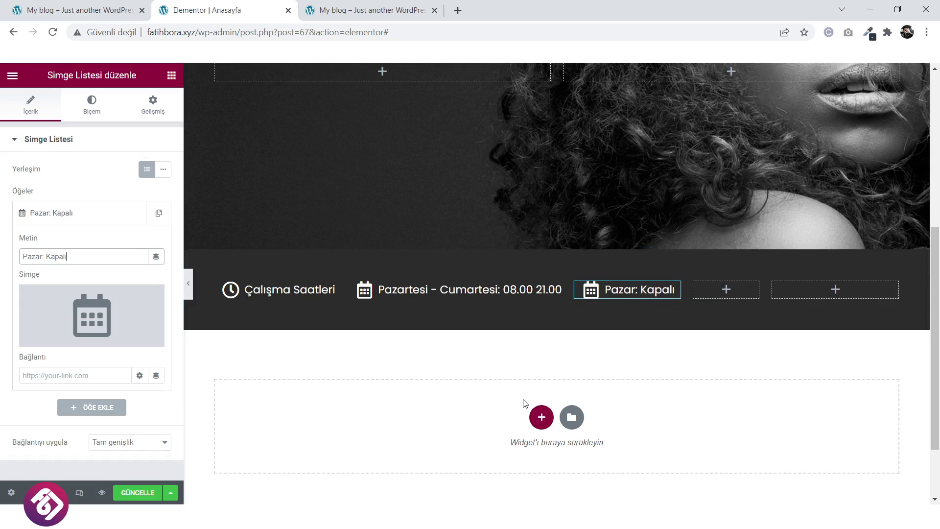
Give the Pazar: Kapalı item the window-close X icon and narrow the empty column after it.
click(63, 338)
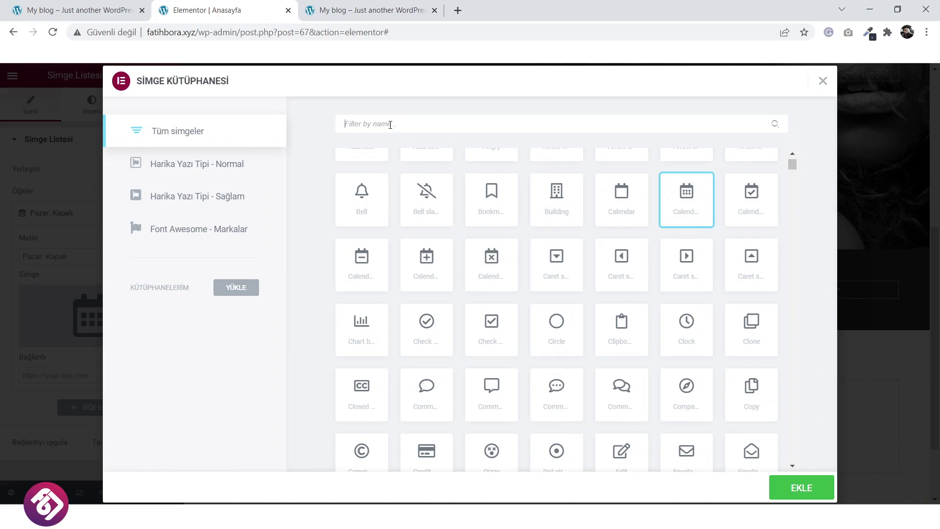
text(clos)
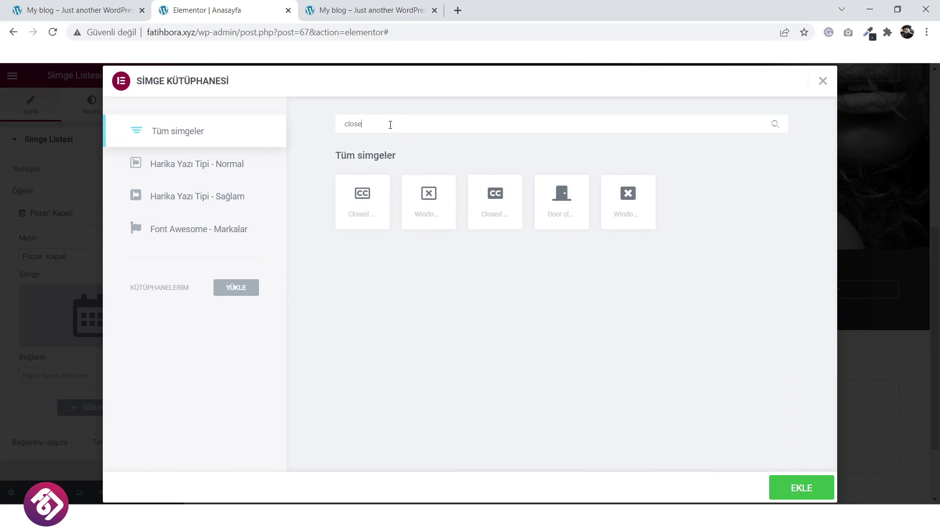
text(e)
click(639, 205)
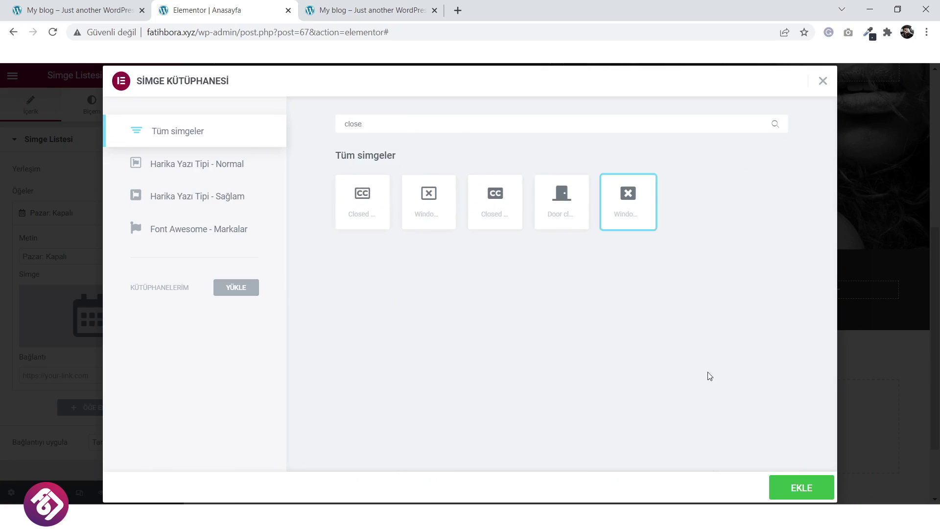
click(794, 489)
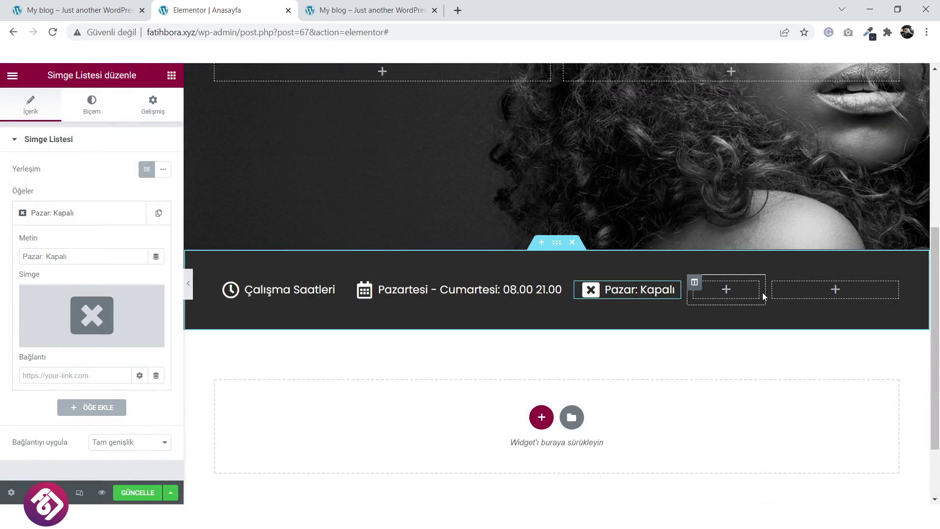
drag(741, 293, 738, 293)
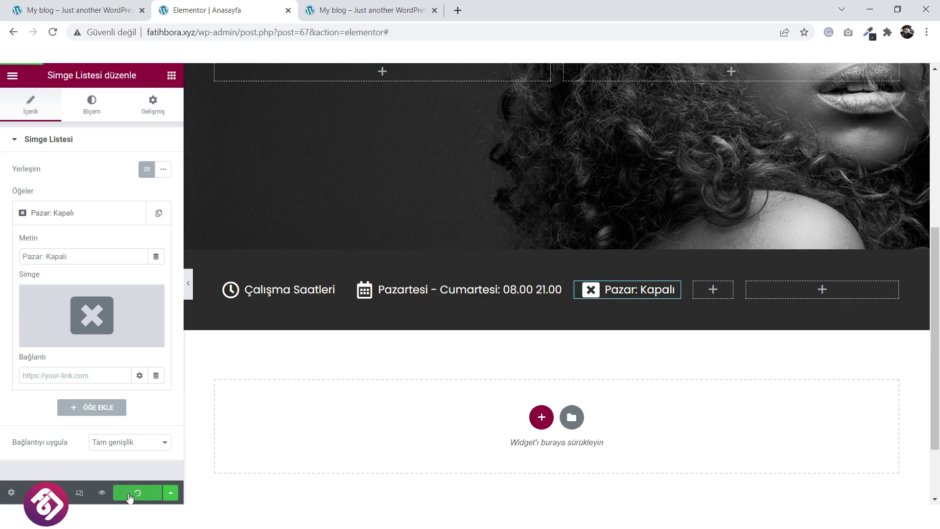
click(349, 5)
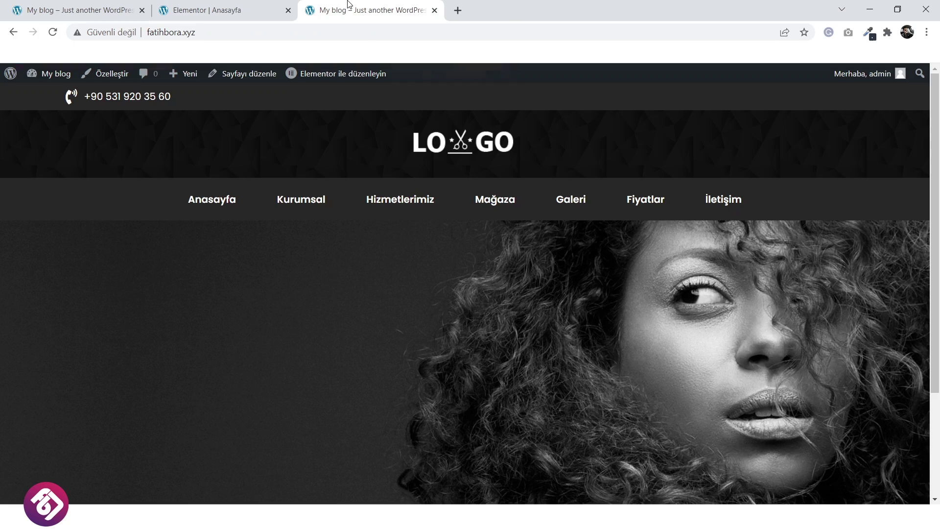
click(466, 145)
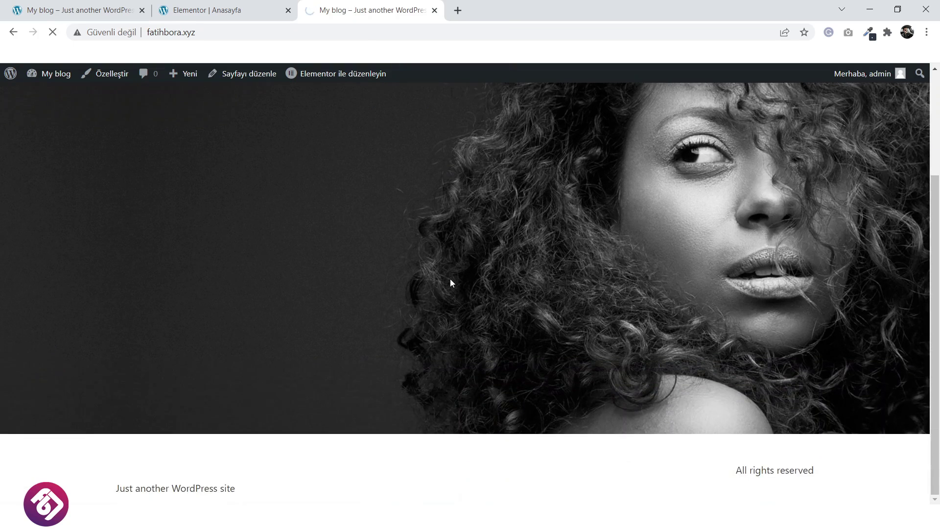
scroll(451, 278, down, 1)
scroll(451, 281, down, 4)
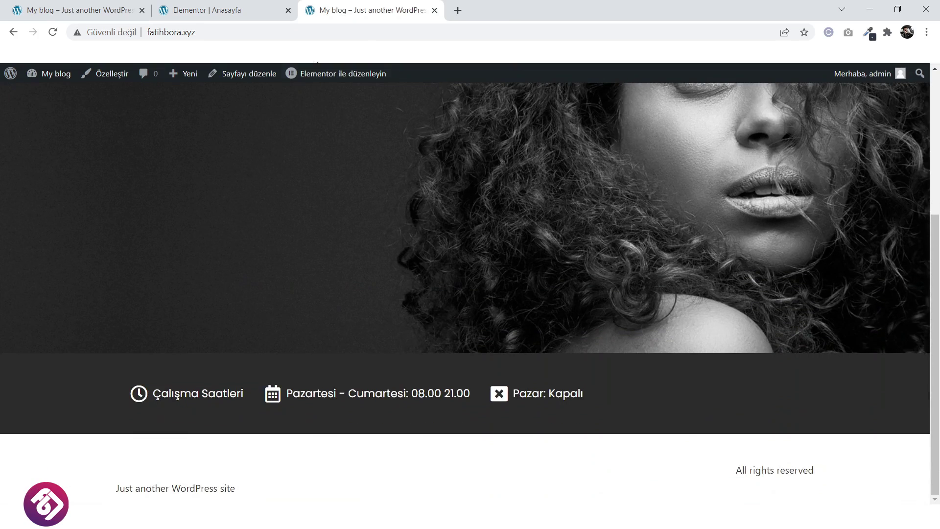
click(78, 10)
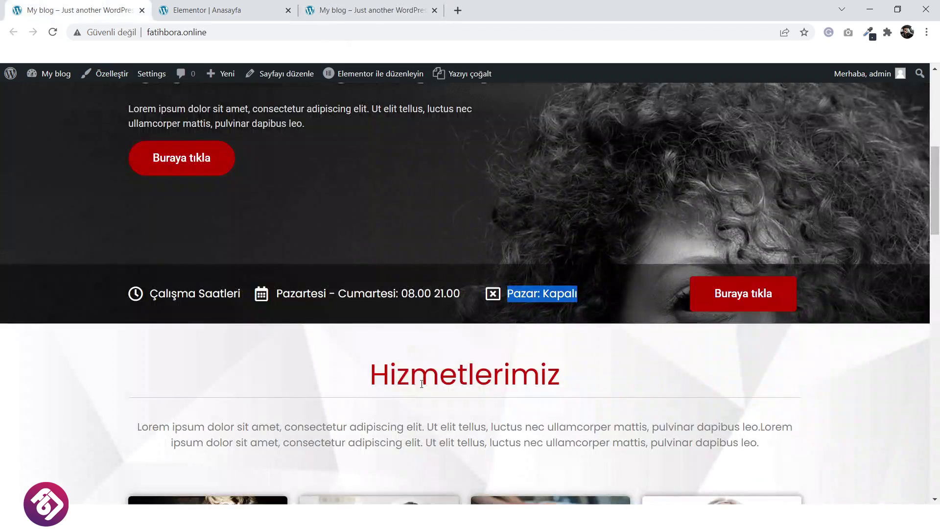
click(197, 10)
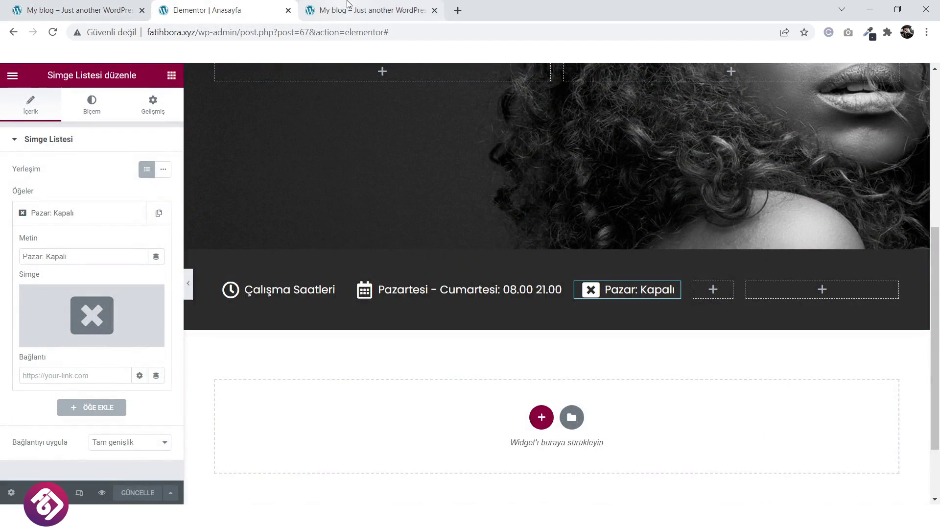
click(51, 7)
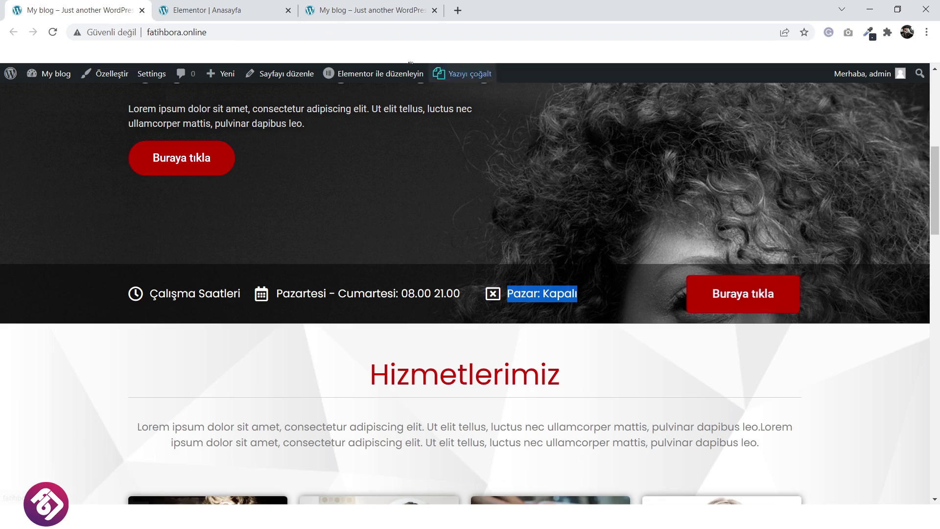
click(233, 8)
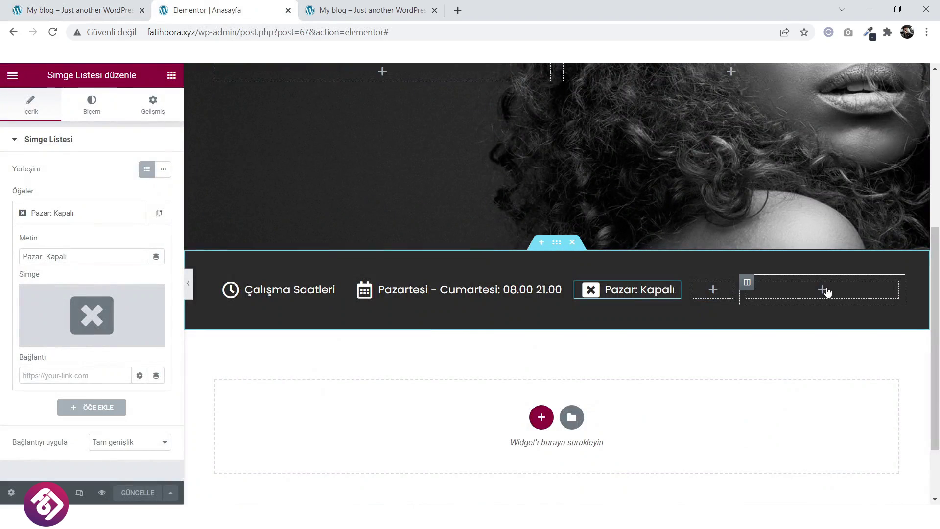
Add a 'Buraya tıkla' button widget to the rightmost column, centred with Büyük size.
click(824, 291)
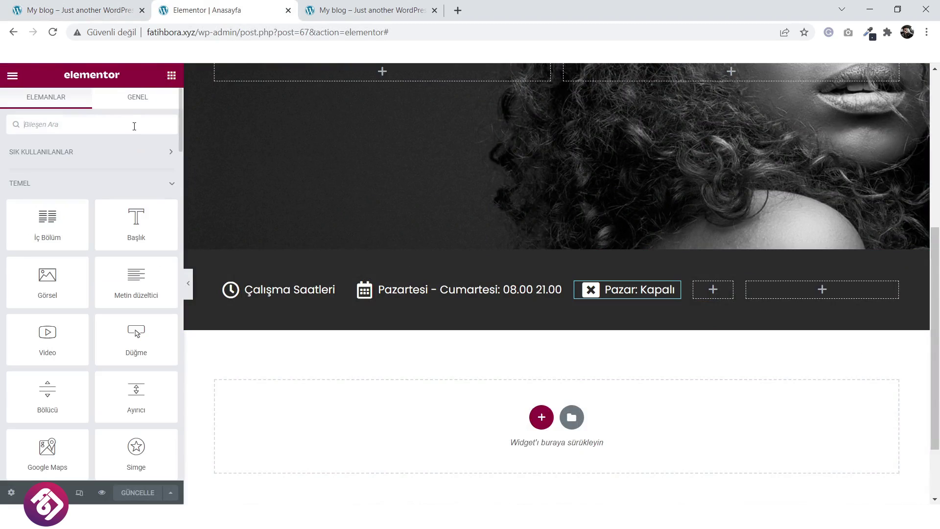
drag(137, 338, 823, 290)
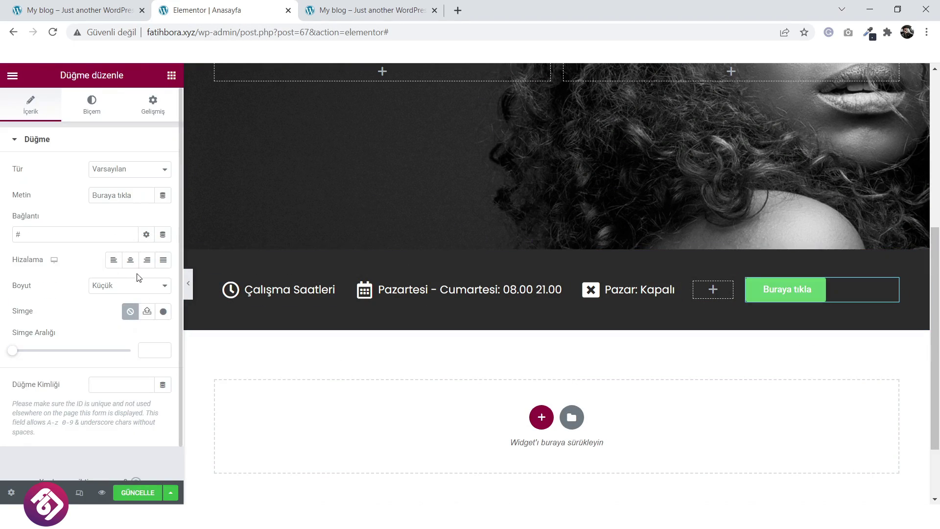
click(136, 263)
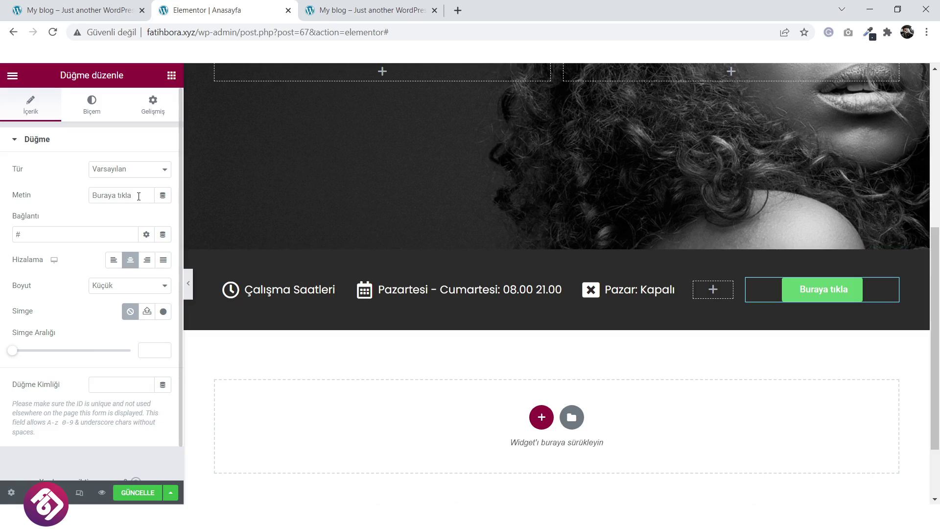
drag(136, 196, 67, 199)
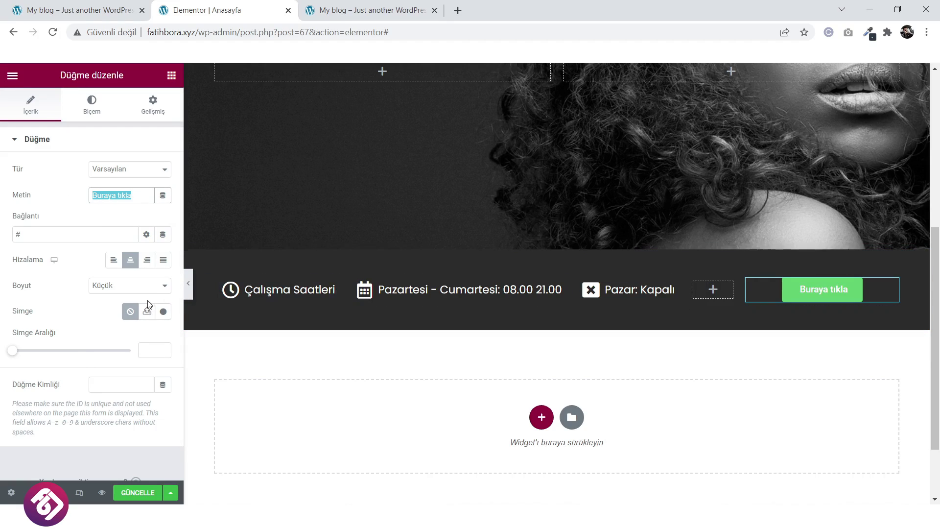
click(139, 287)
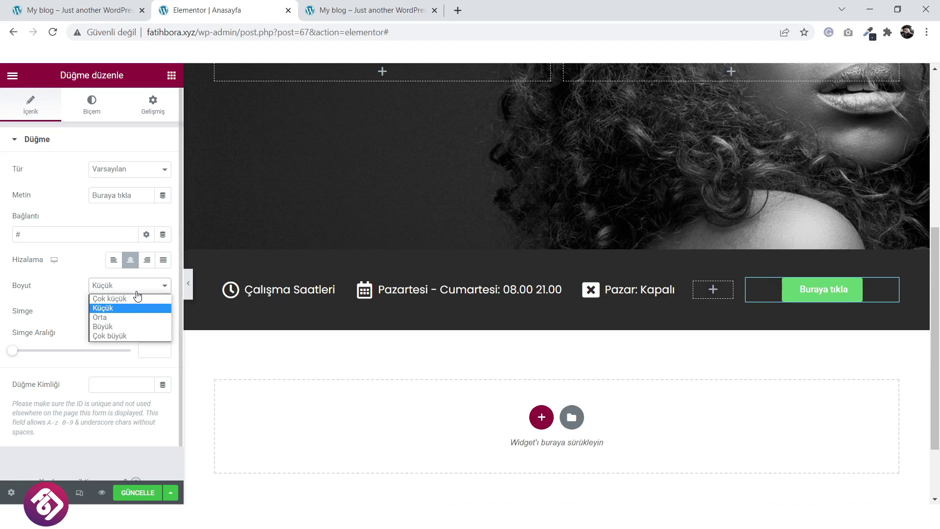
click(129, 326)
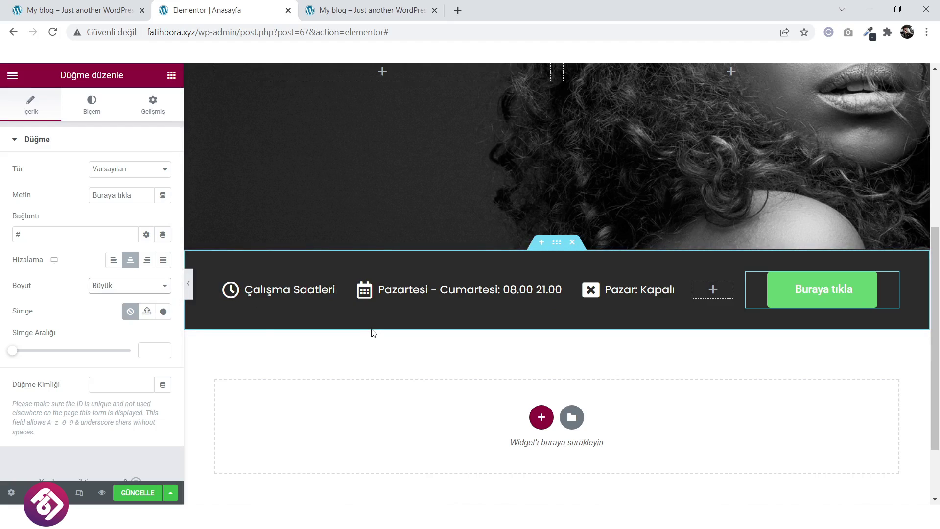
Set the button's background colour to dark red in the Biçem settings.
click(100, 106)
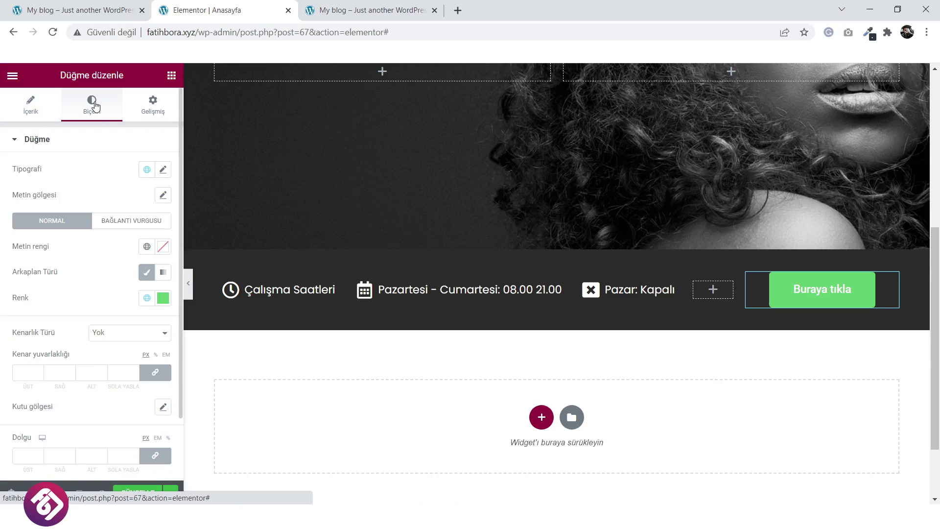
click(163, 298)
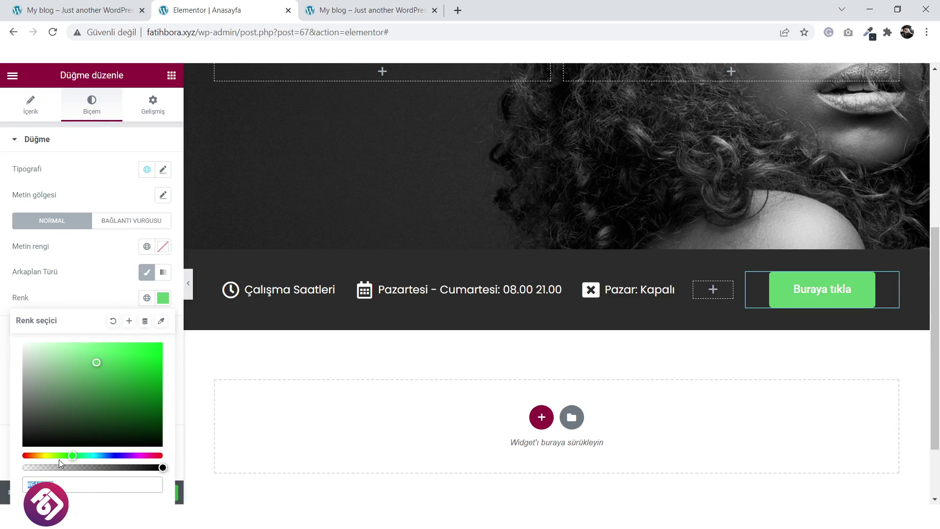
drag(71, 455, 200, 469)
drag(152, 401, 182, 374)
Keep the button dark red on hover and apply the Grow hover animation.
click(130, 220)
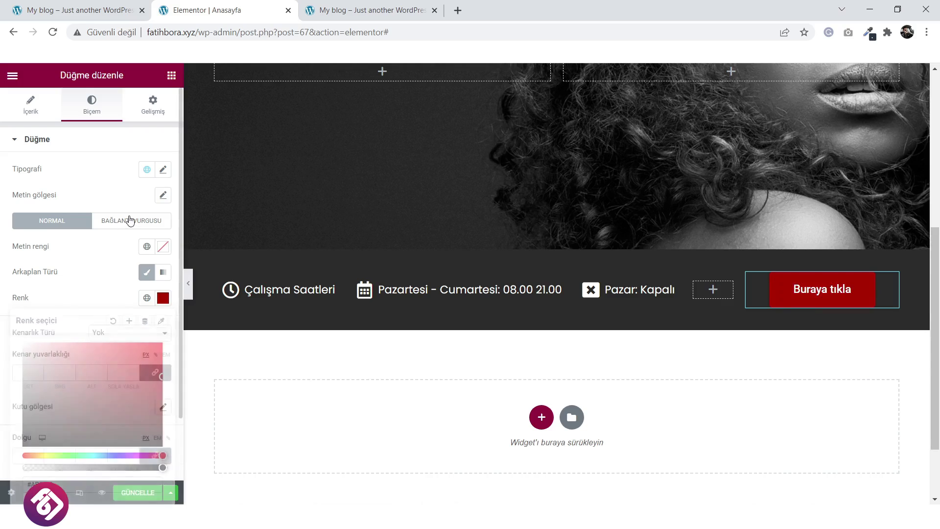
click(166, 305)
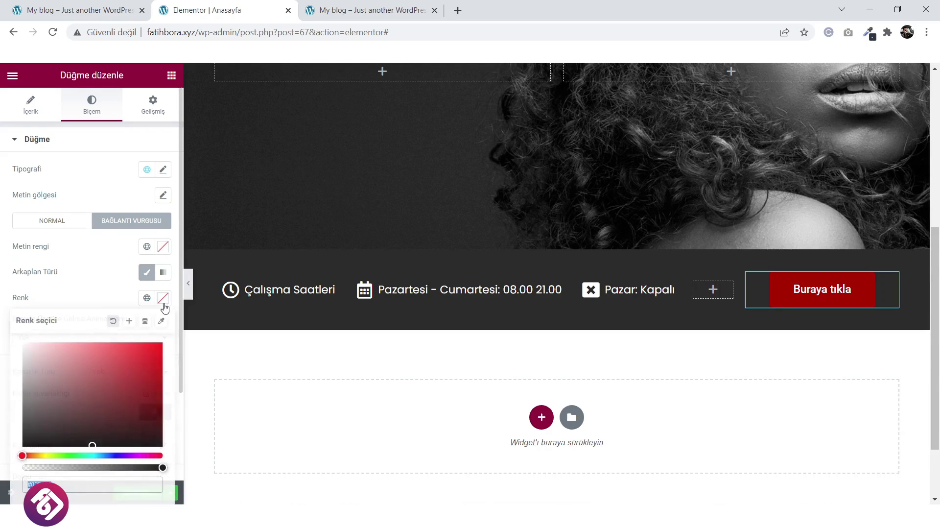
click(163, 402)
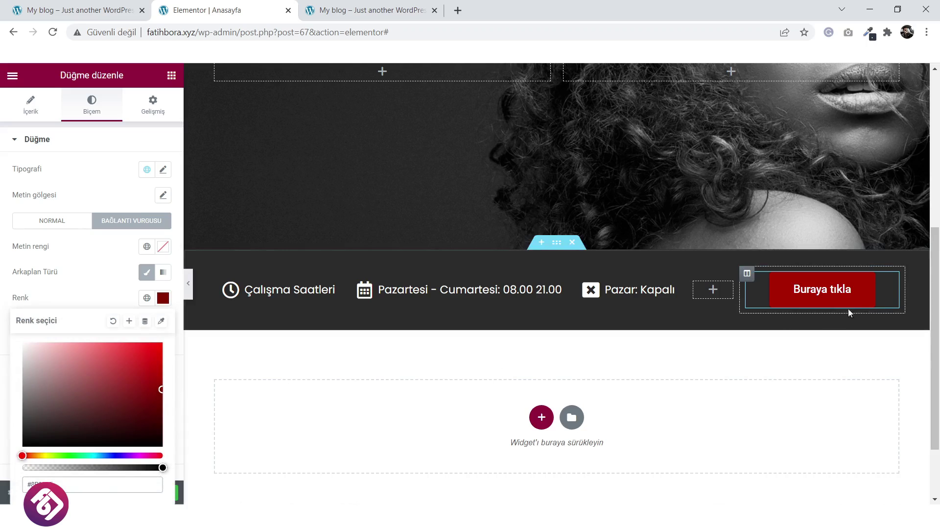
click(88, 269)
click(85, 342)
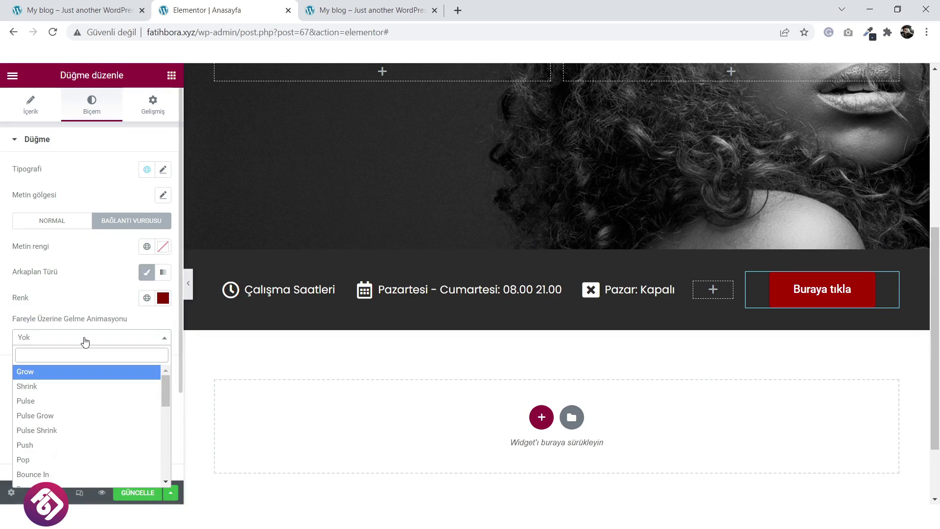
click(79, 373)
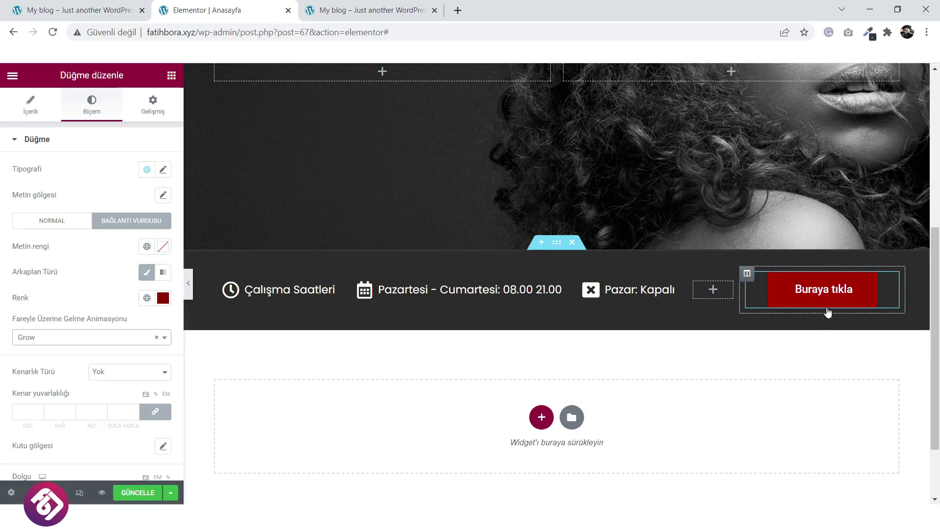
click(163, 298)
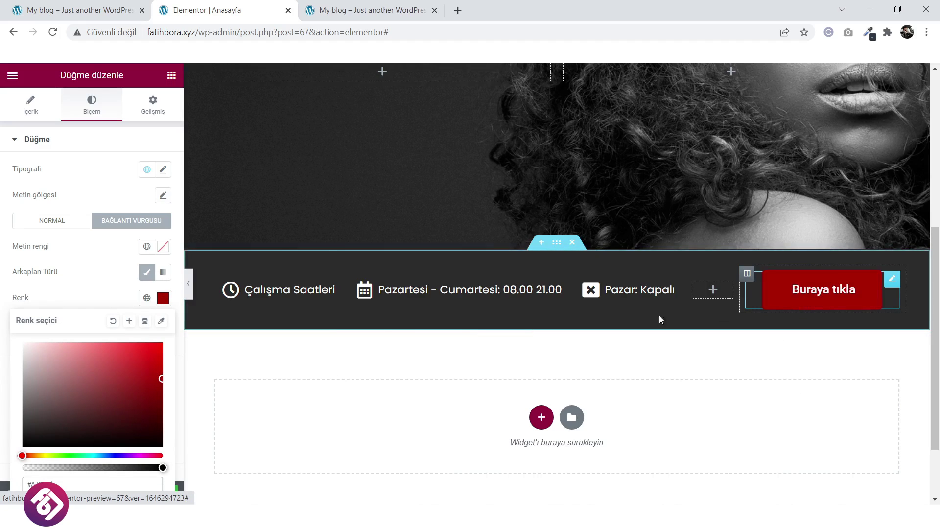
click(53, 221)
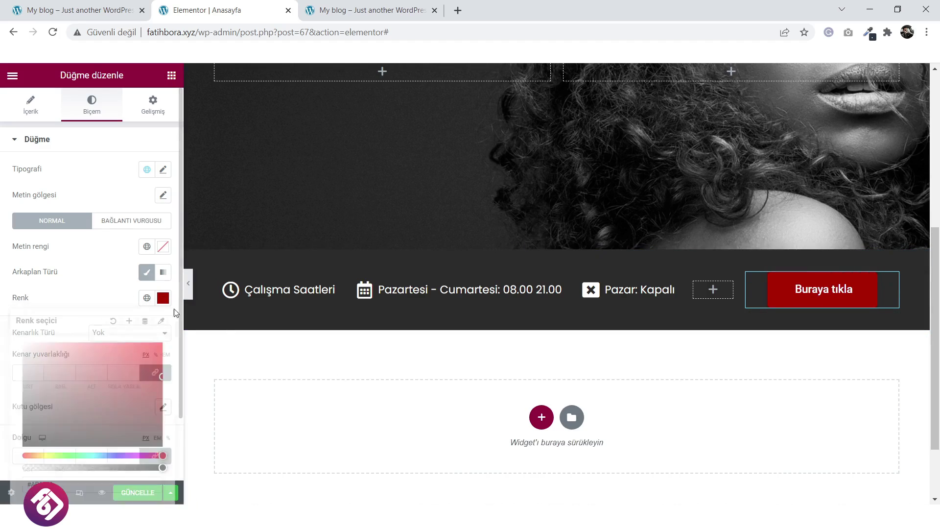
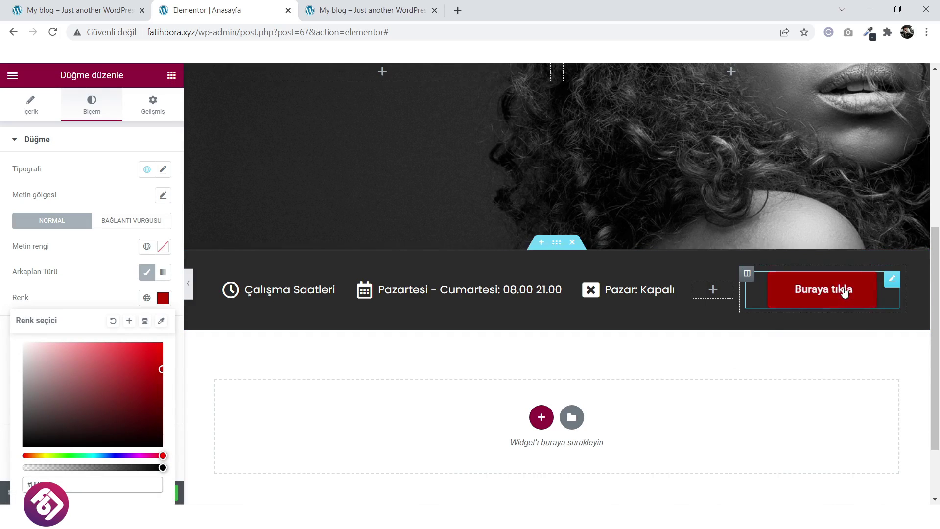
Set the working-hours bar section's minimum height to 90 px in Yerleşim and save with GÜNCELLE.
click(93, 268)
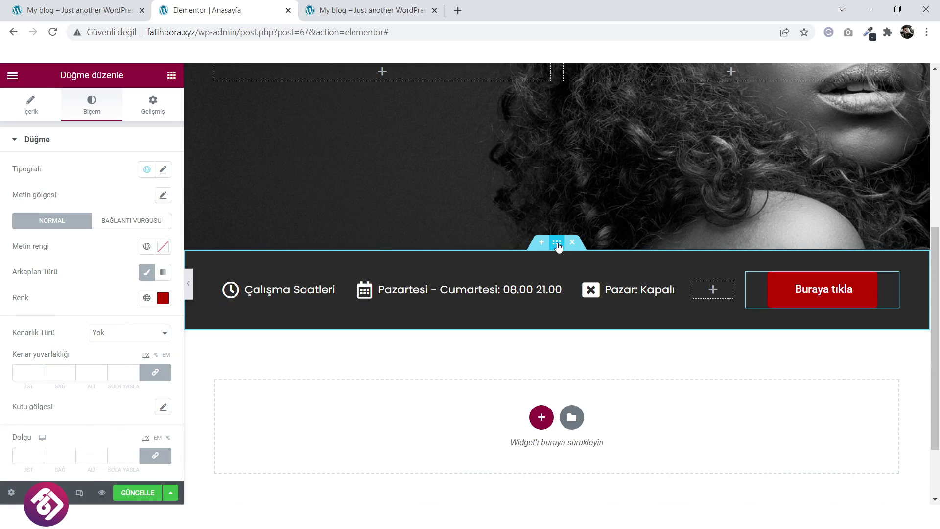
click(557, 243)
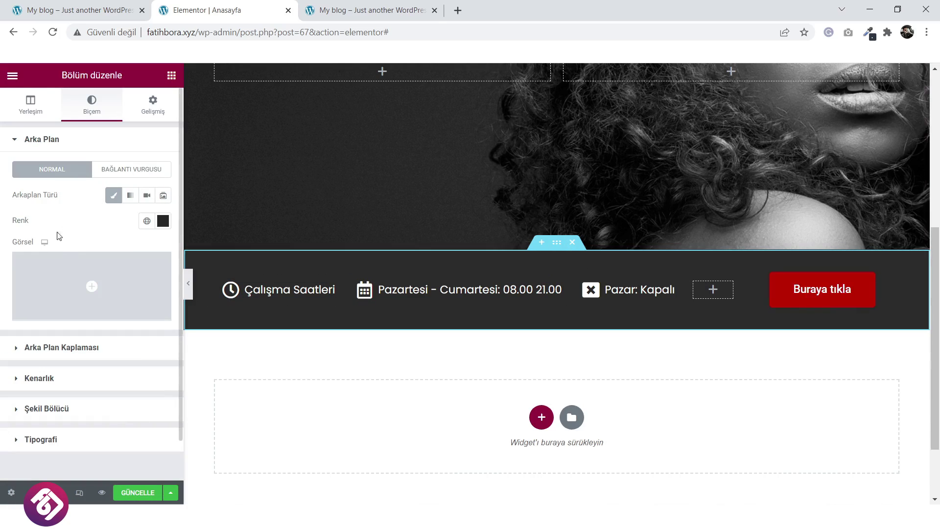
click(32, 114)
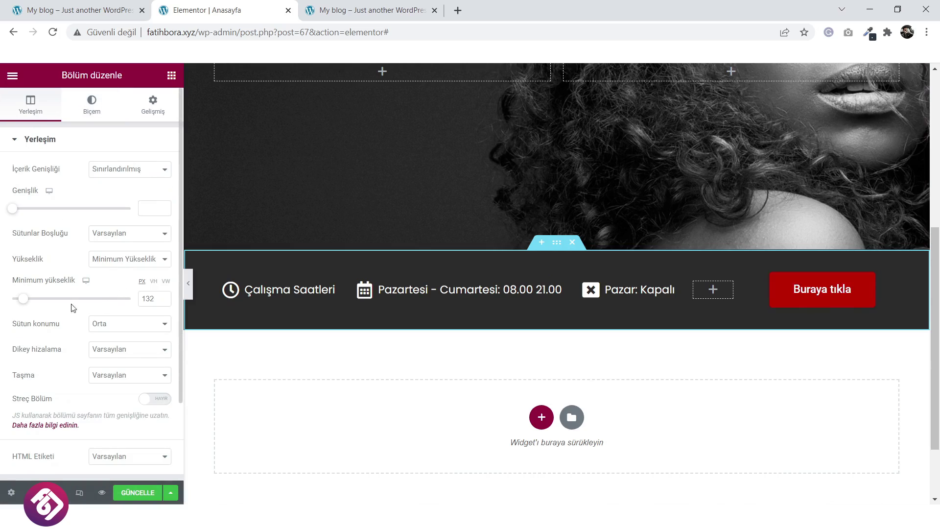
drag(25, 302, 22, 302)
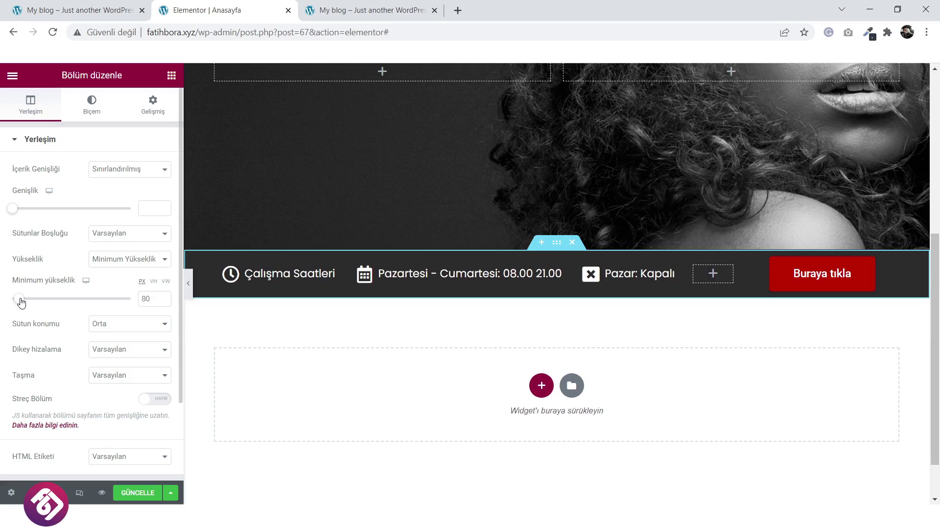
drag(21, 304, 22, 302)
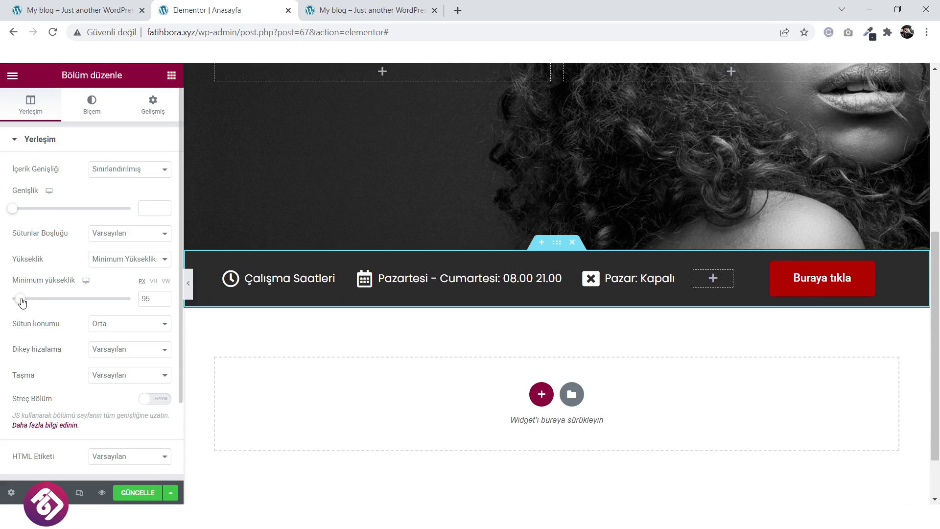
click(163, 302)
click(164, 301)
click(164, 301)
click(164, 301)
click(164, 301)
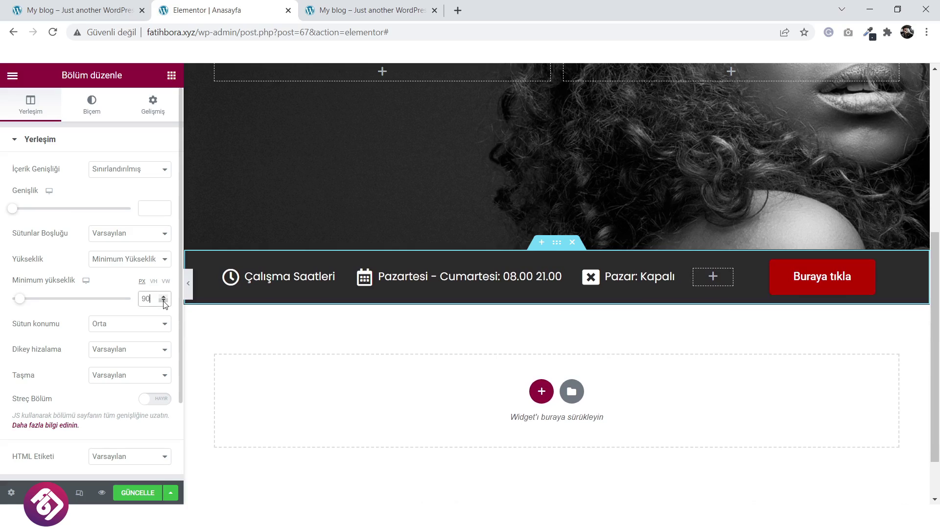
click(139, 493)
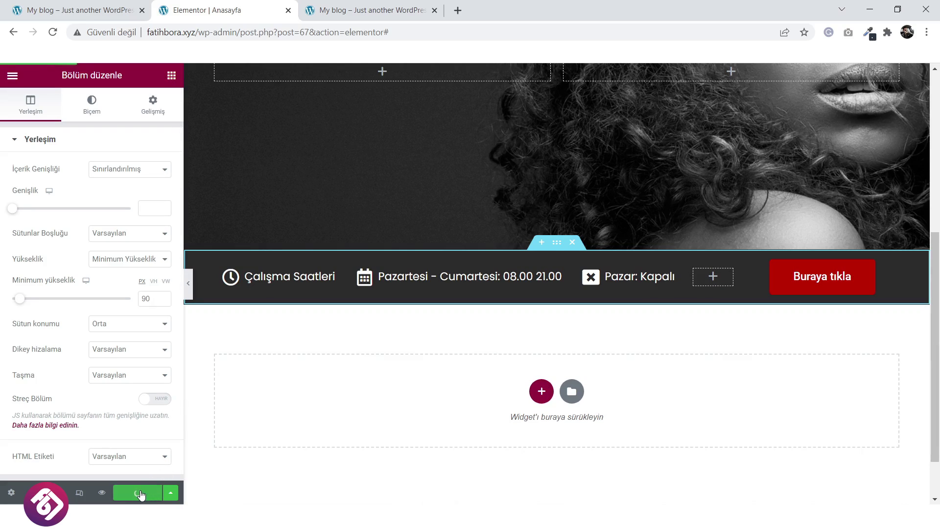
Unlink the bar section's margins in Gelişmiş and set the top margin to -87 px.
click(153, 104)
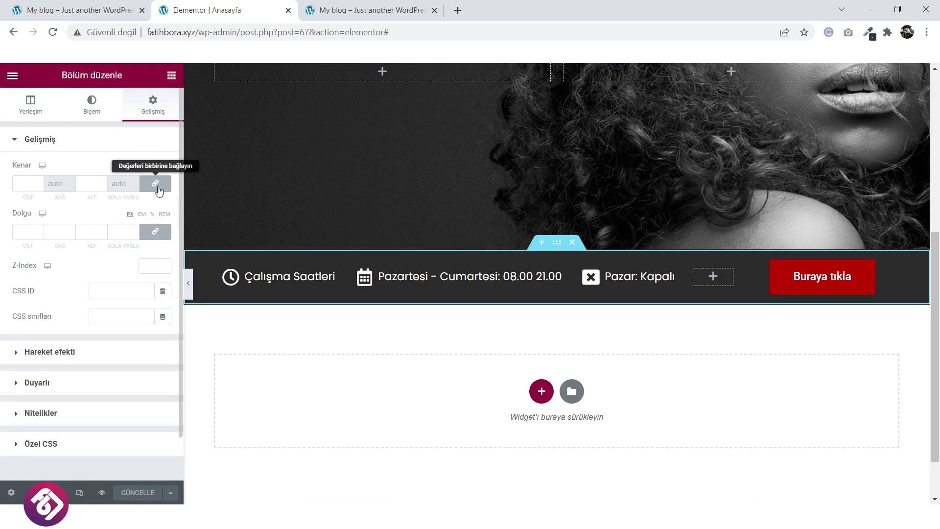
click(157, 184)
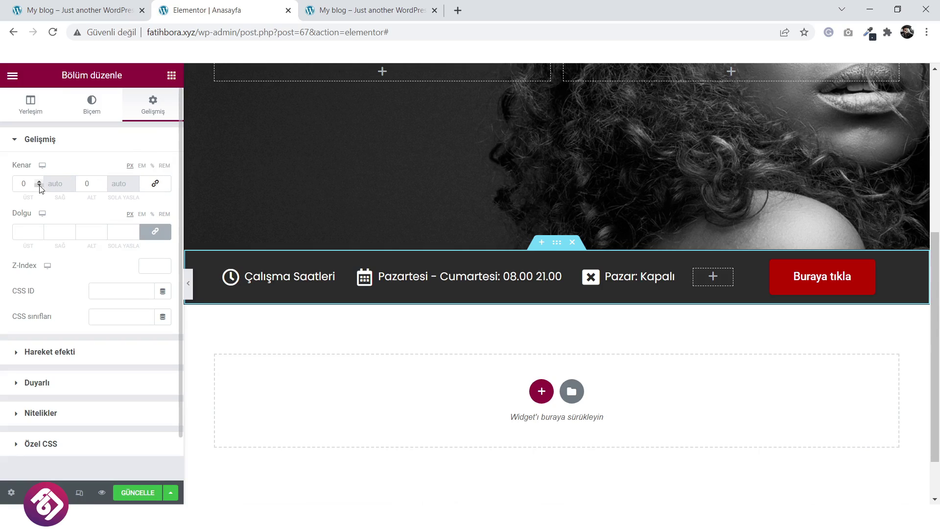
drag(39, 187, 39, 187)
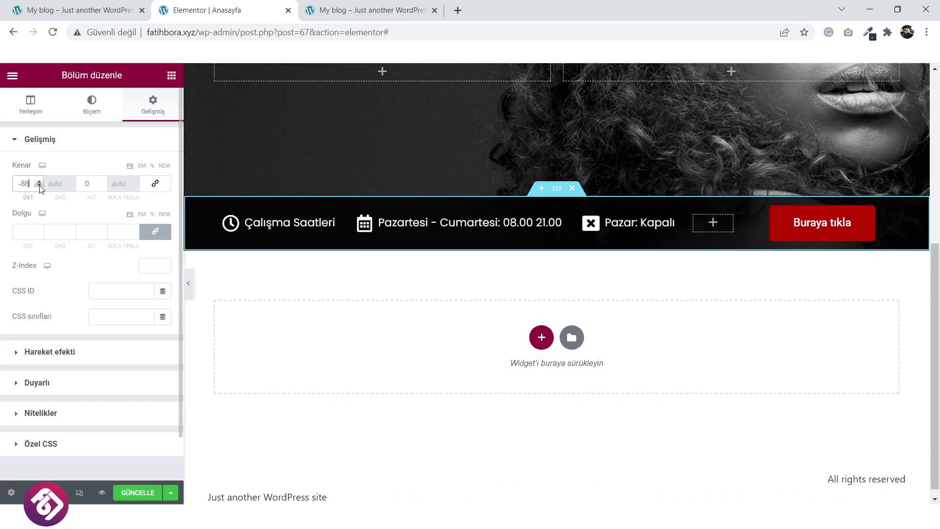
click(40, 180)
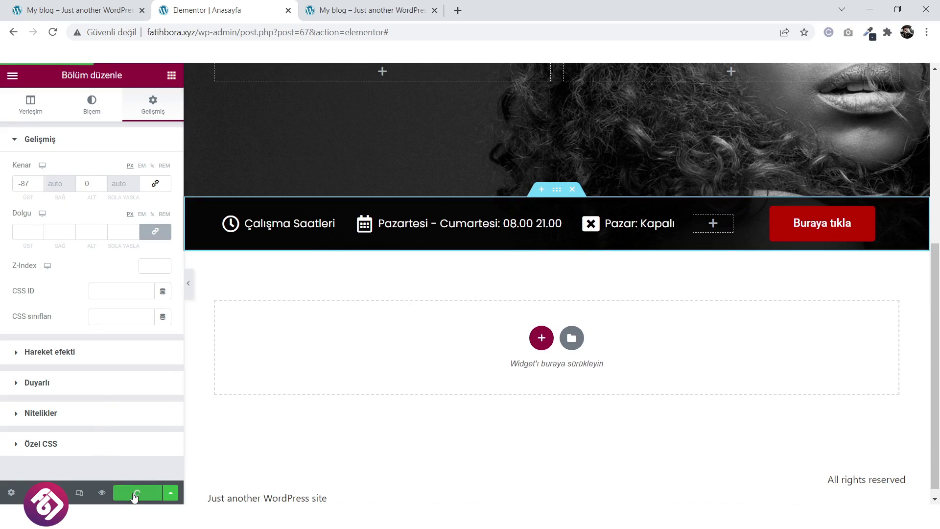
Reload the live site to see the bar overlapping the hero photo, then return to the editor.
click(395, 9)
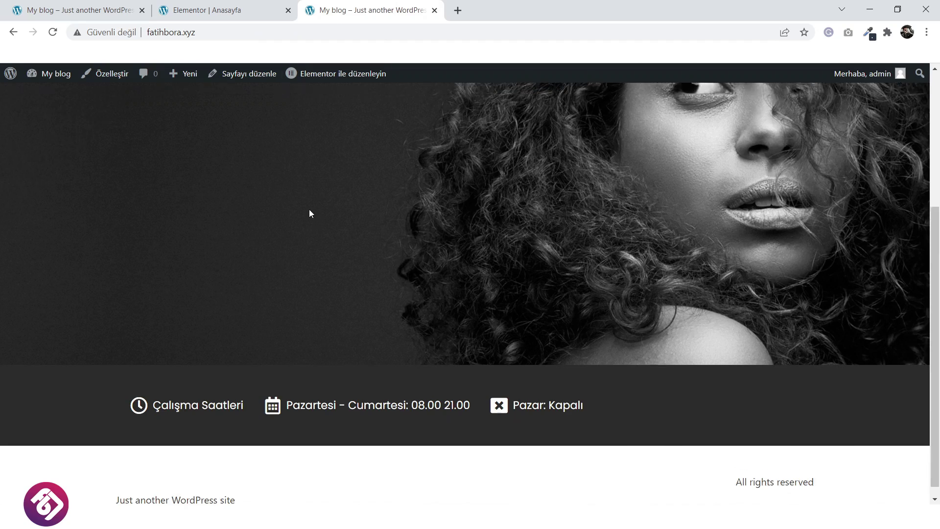
key(F5)
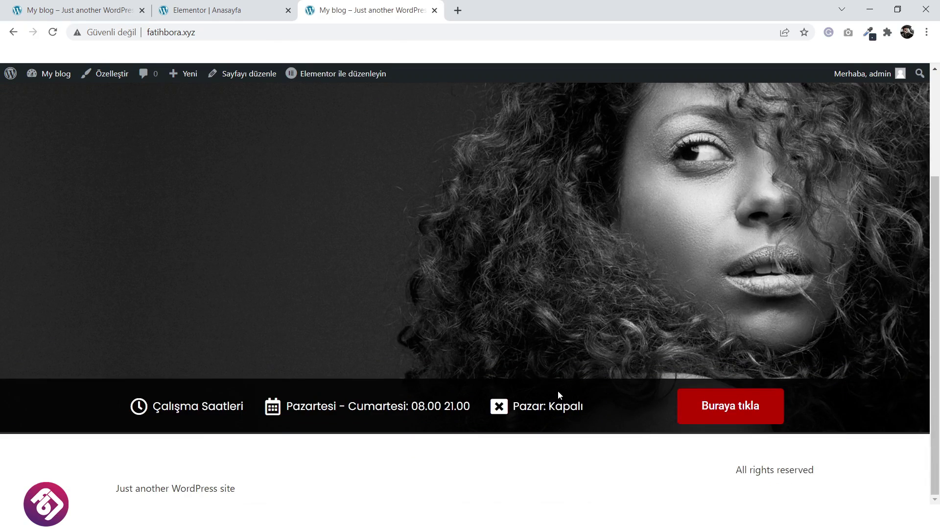
click(245, 9)
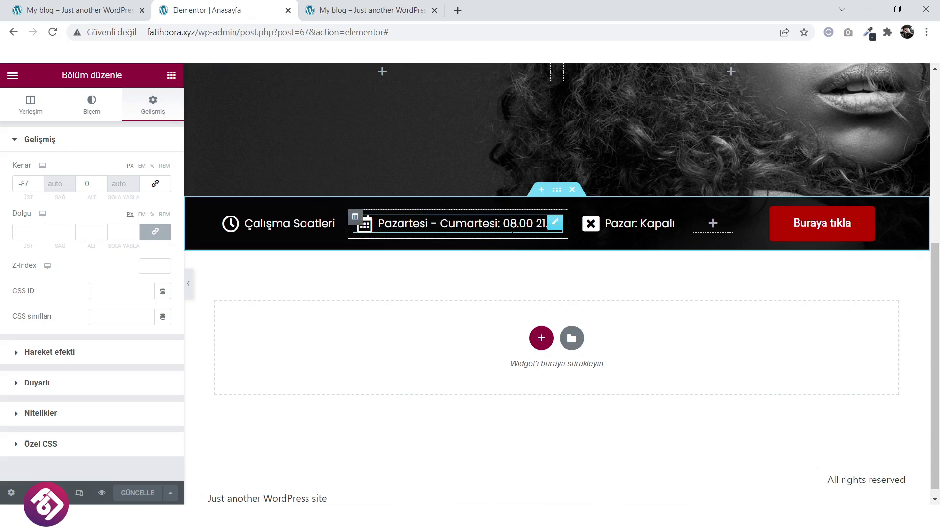
Lower the alpha of the bar's black background colour so it turns translucent, and save.
click(94, 106)
click(163, 220)
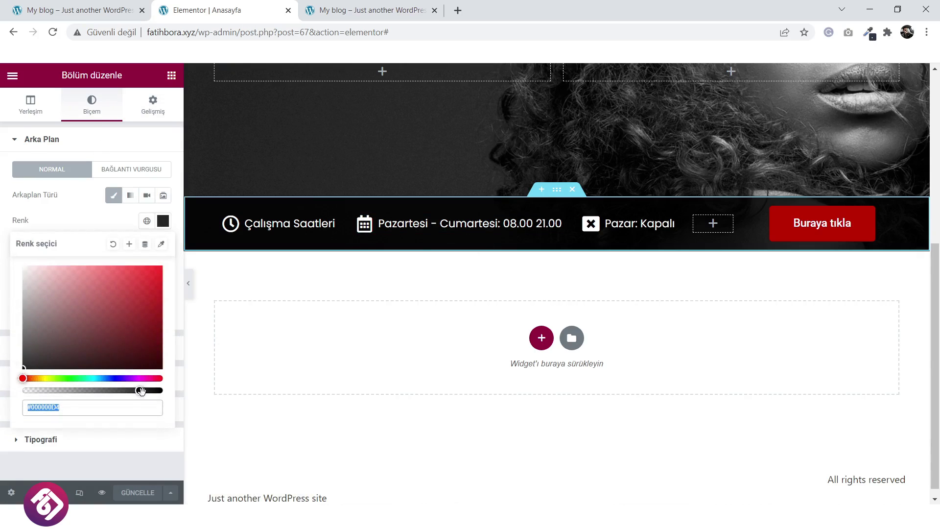
drag(142, 390, 71, 393)
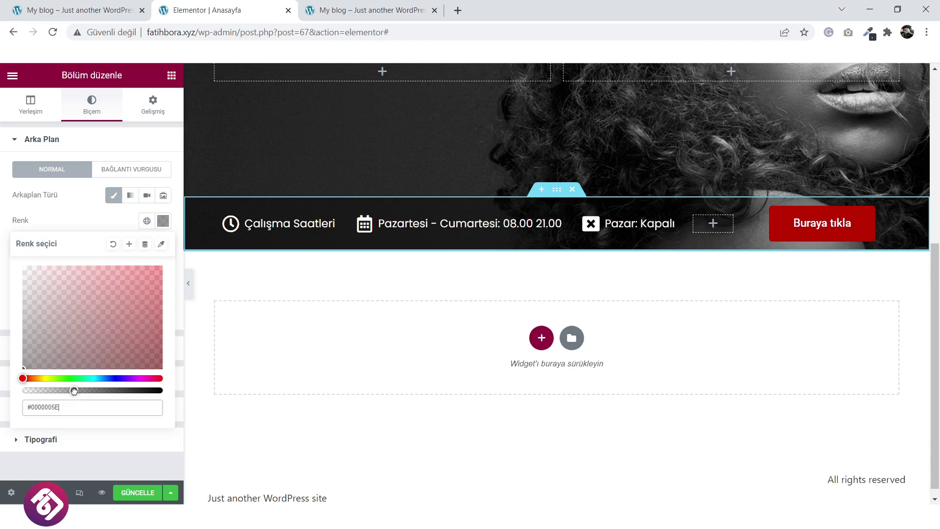
click(137, 492)
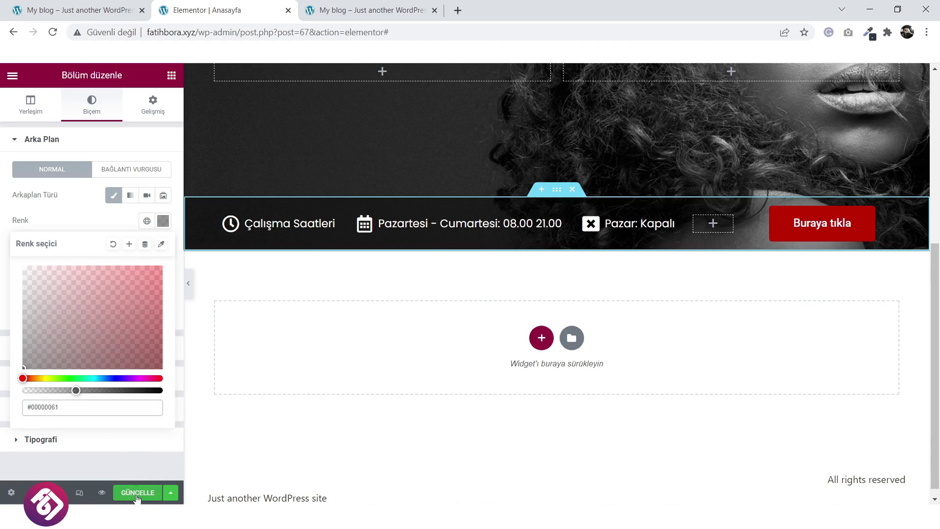
Compare the live site with the sample site's Hizmetlerimiz services section.
click(380, 3)
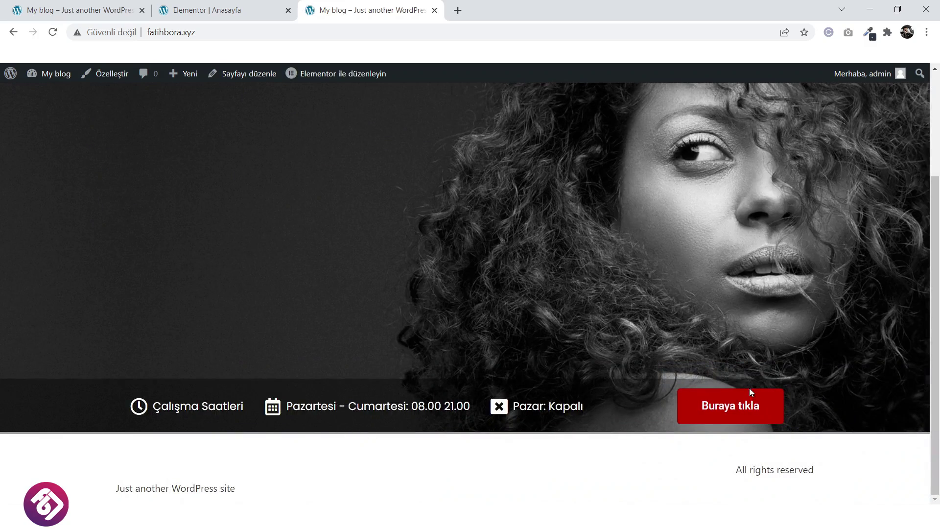
scroll(517, 334, up, 3)
scroll(518, 334, down, 3)
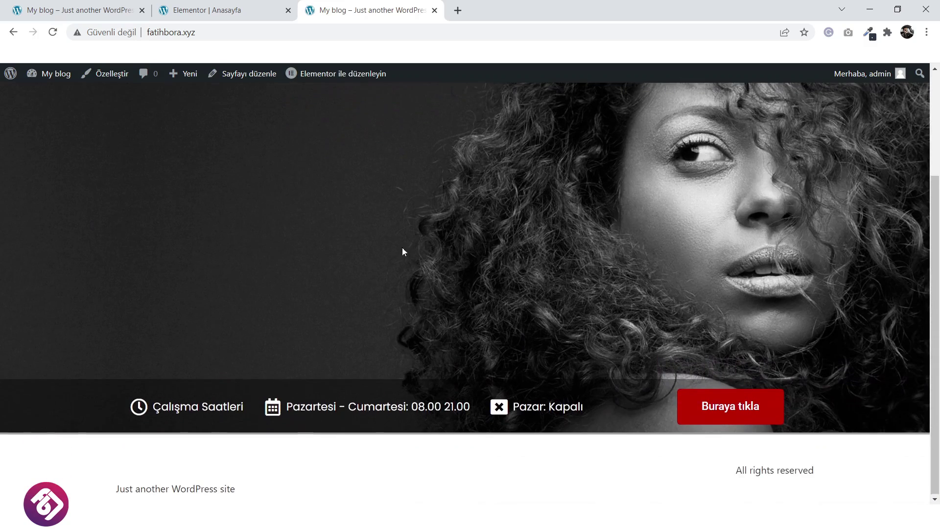
click(149, 5)
scroll(237, 203, up, 4)
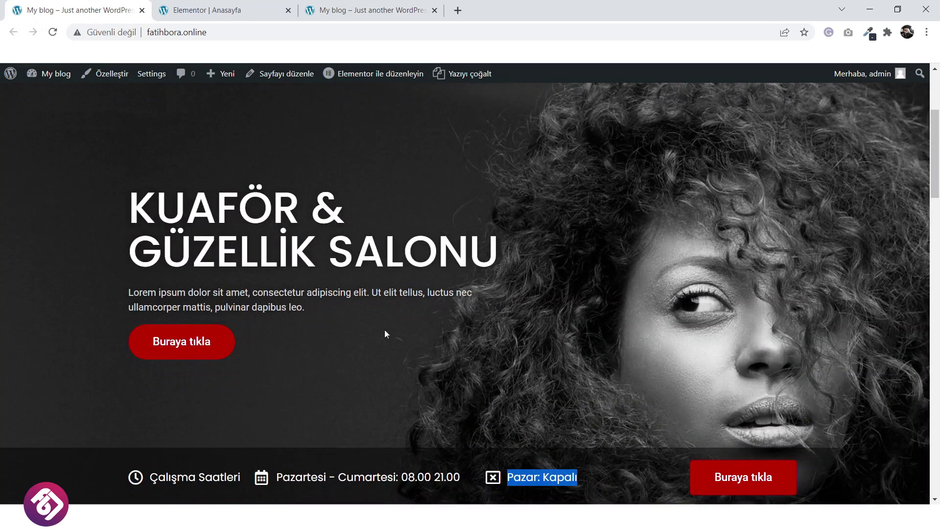
click(385, 5)
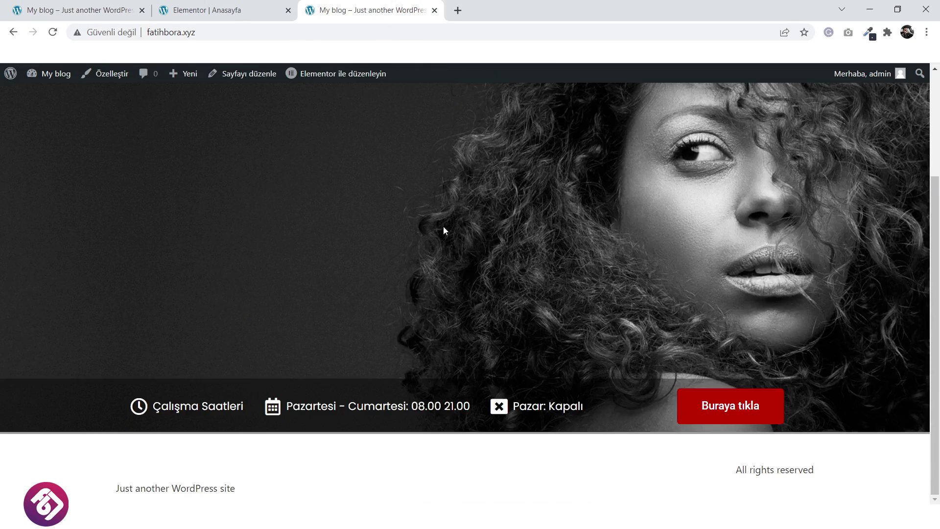
scroll(443, 227, up, 3)
scroll(443, 228, down, 3)
click(234, 5)
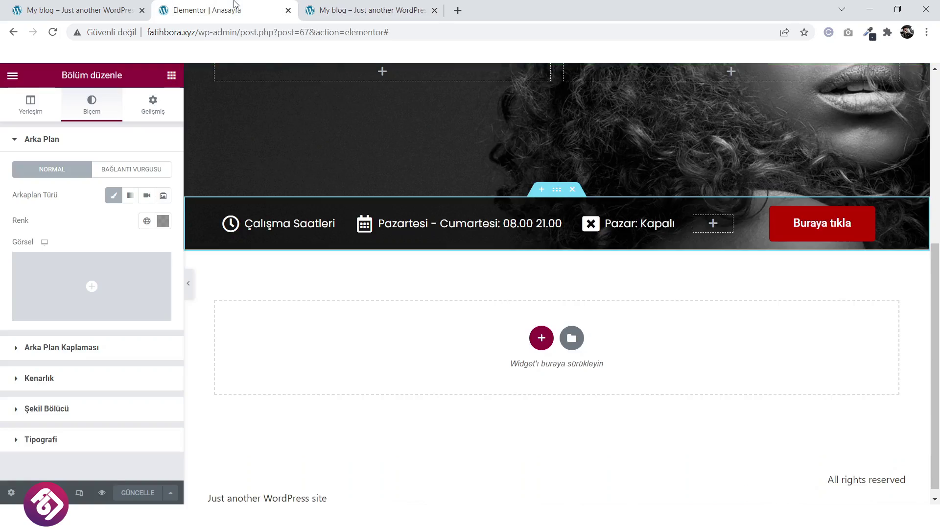
click(98, 5)
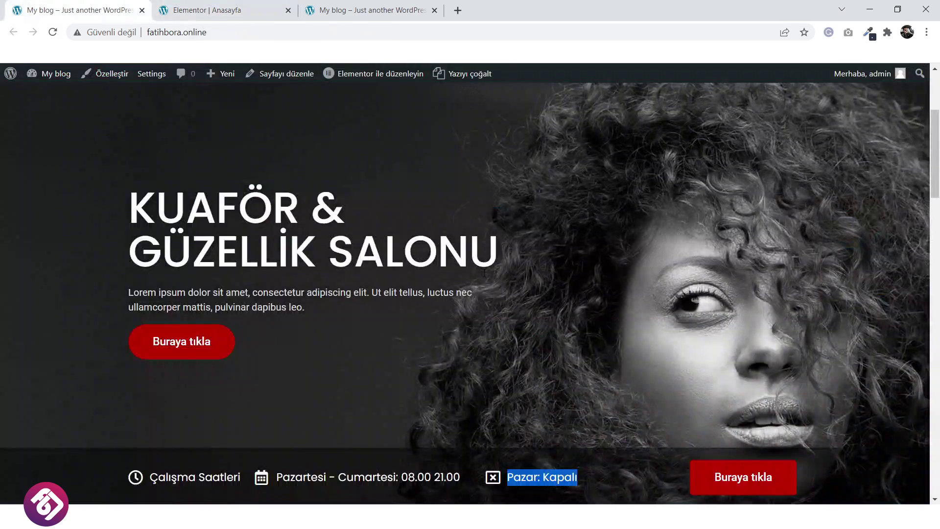
scroll(485, 272, down, 10)
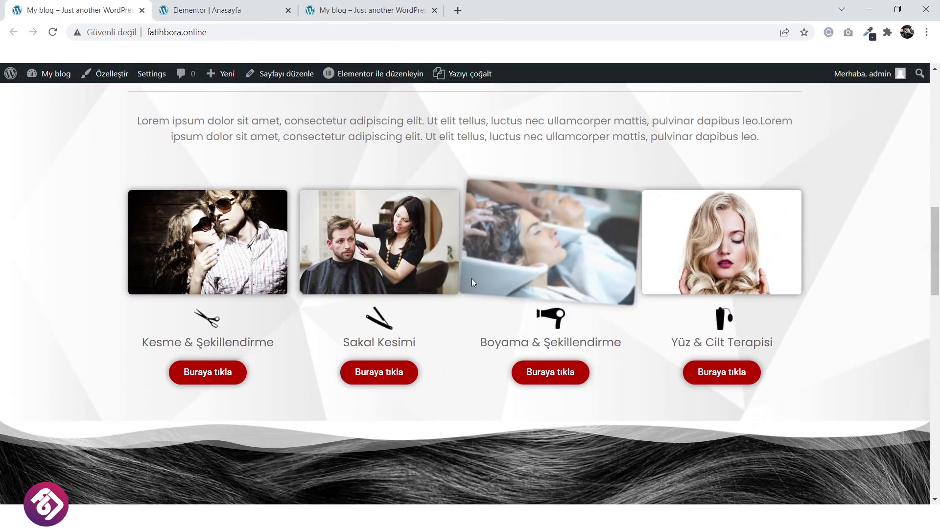
scroll(471, 282, down, 2)
scroll(424, 226, up, 3)
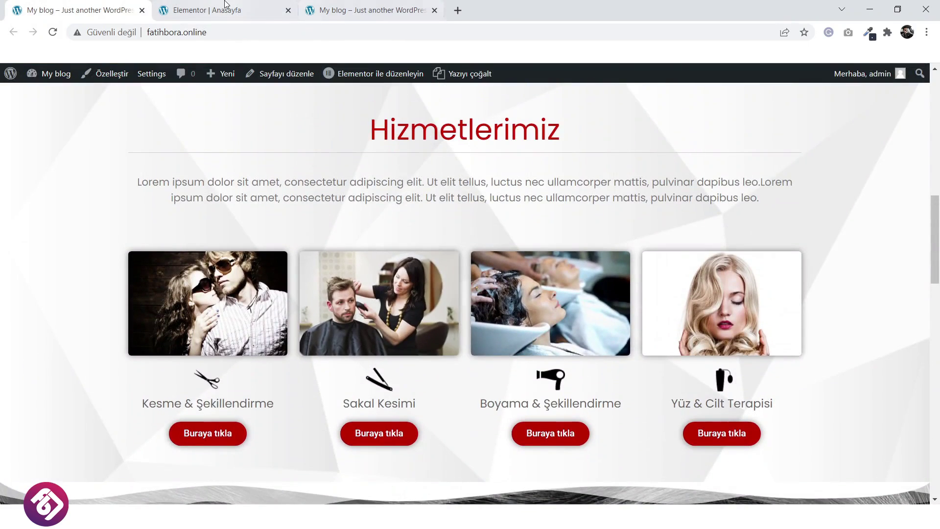
click(226, 5)
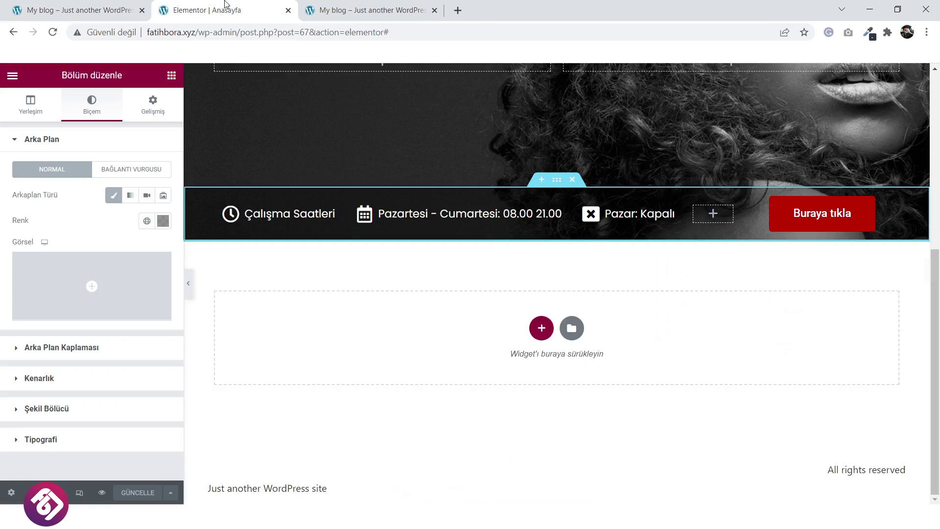
click(99, 5)
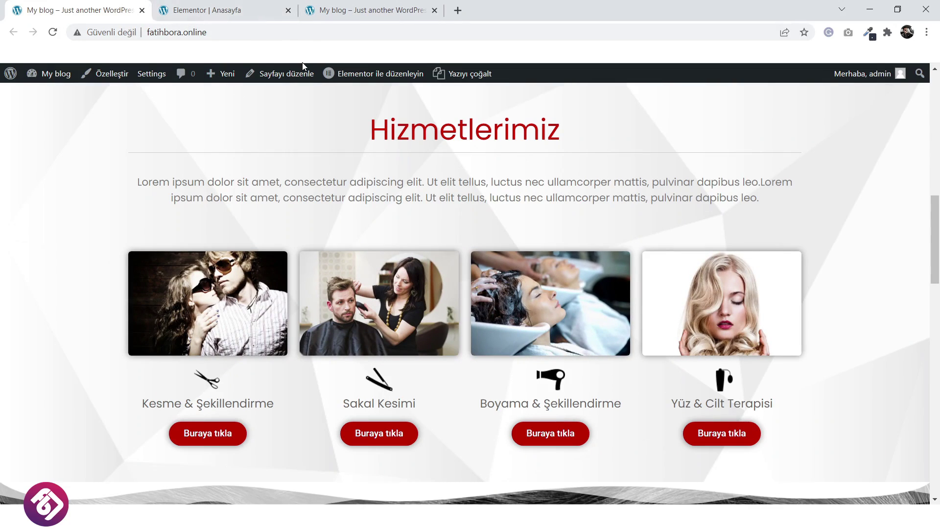
click(233, 7)
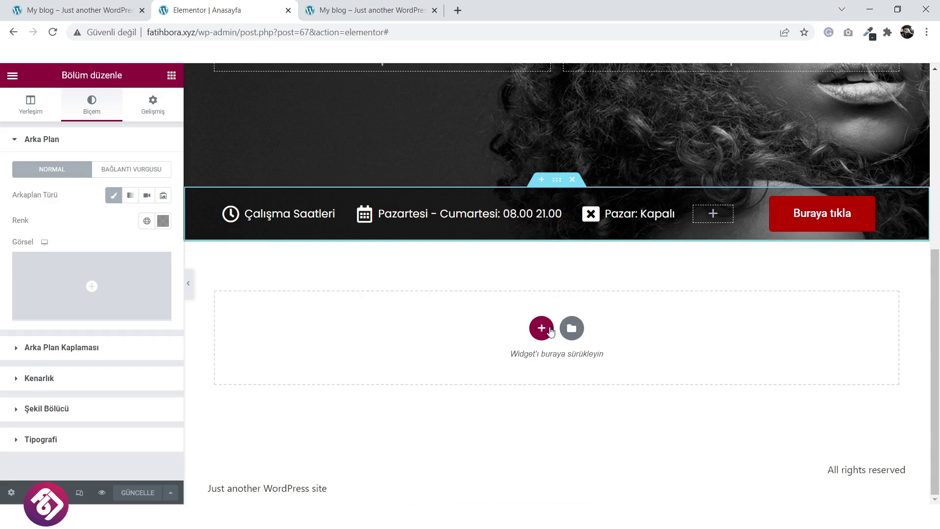
Add a single-column section below the bar containing a two-column inner section.
click(542, 328)
scroll(534, 338, down, 1)
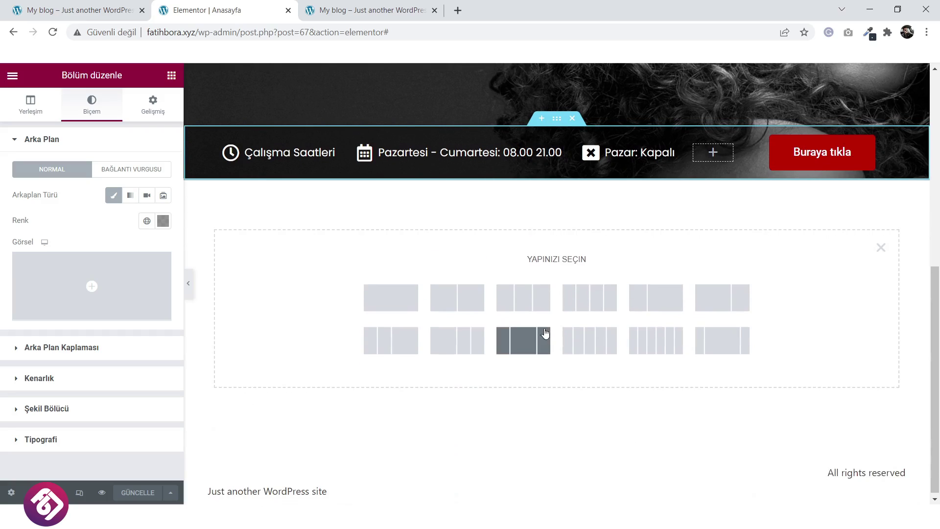
click(397, 304)
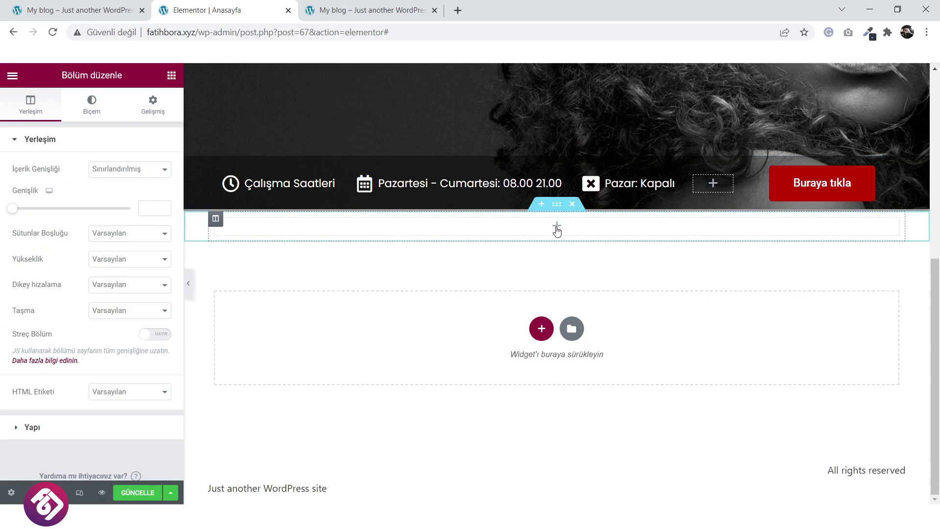
click(557, 228)
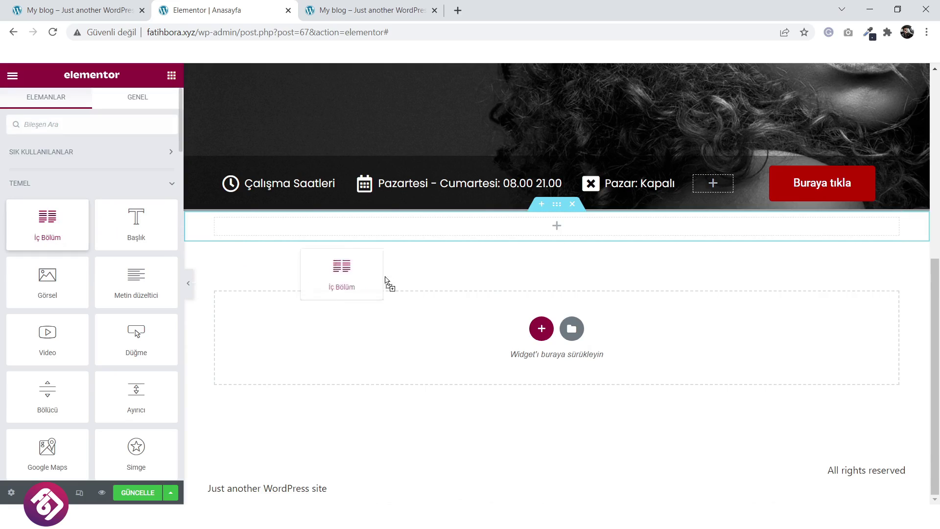
drag(578, 238, 576, 243)
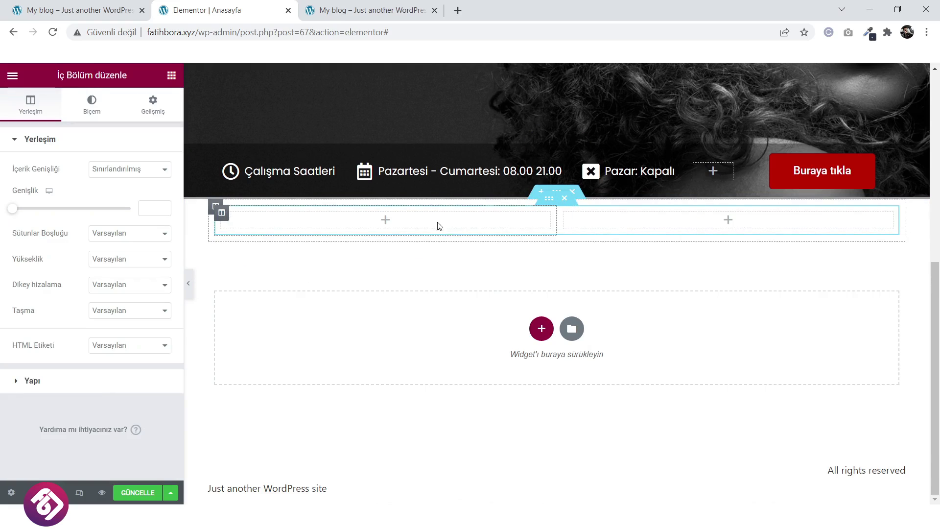
Duplicate a column twice with Çoğalt so the inner section has four columns.
right_click(226, 215)
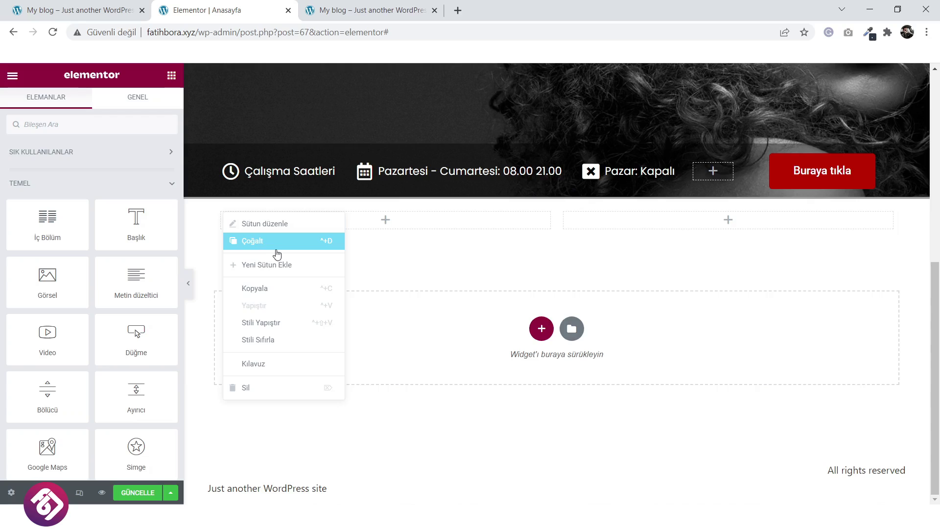
click(277, 250)
right_click(228, 214)
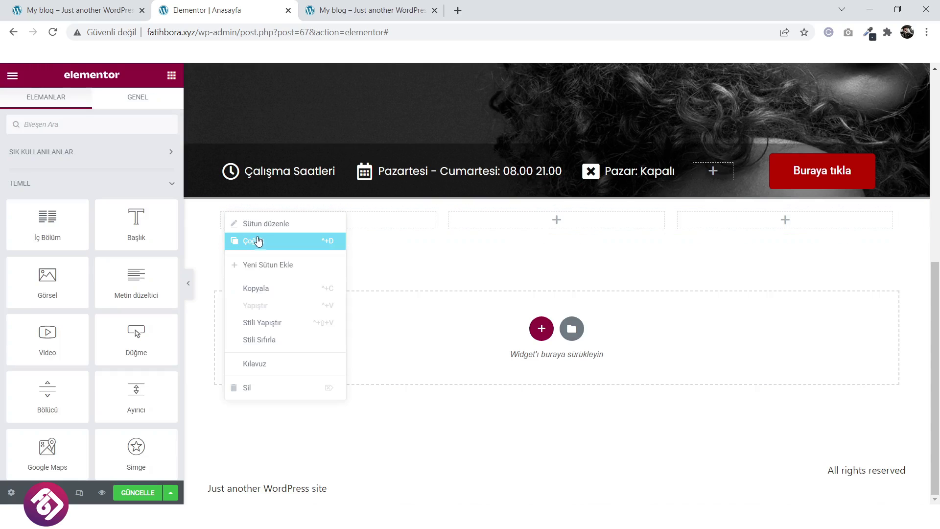
click(258, 241)
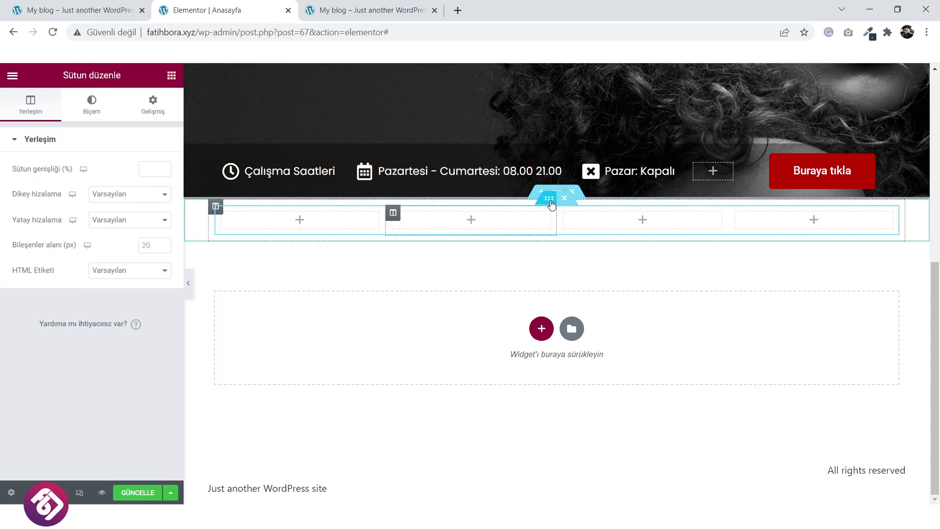
Give the inner section a Minimum Yükseklik of about 311 px.
click(551, 202)
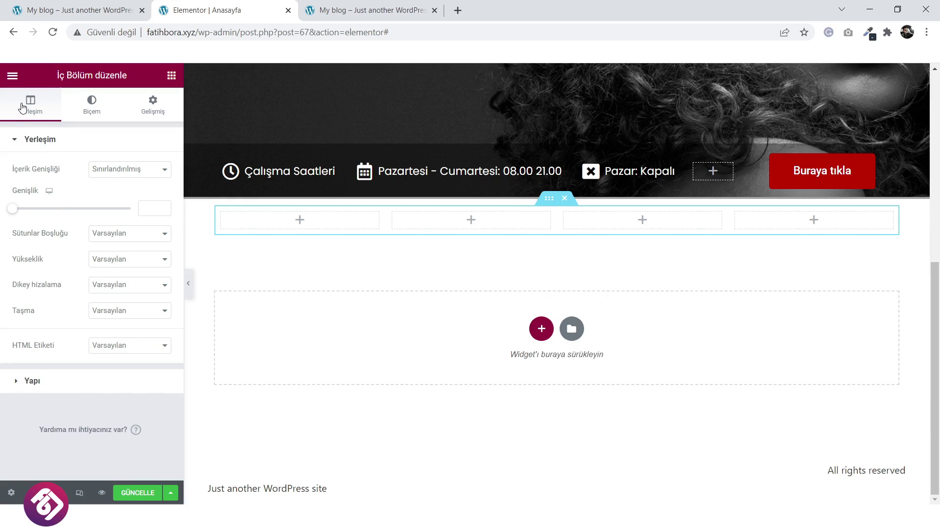
click(124, 267)
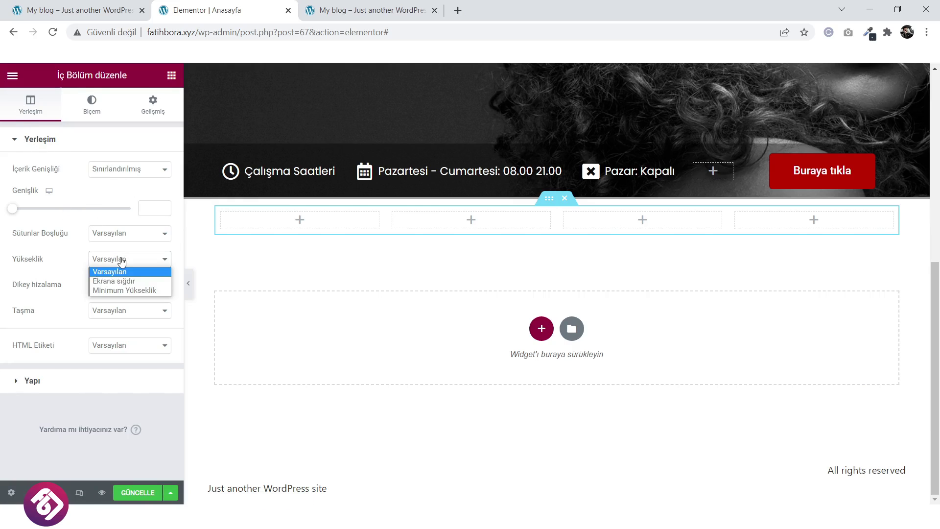
click(124, 290)
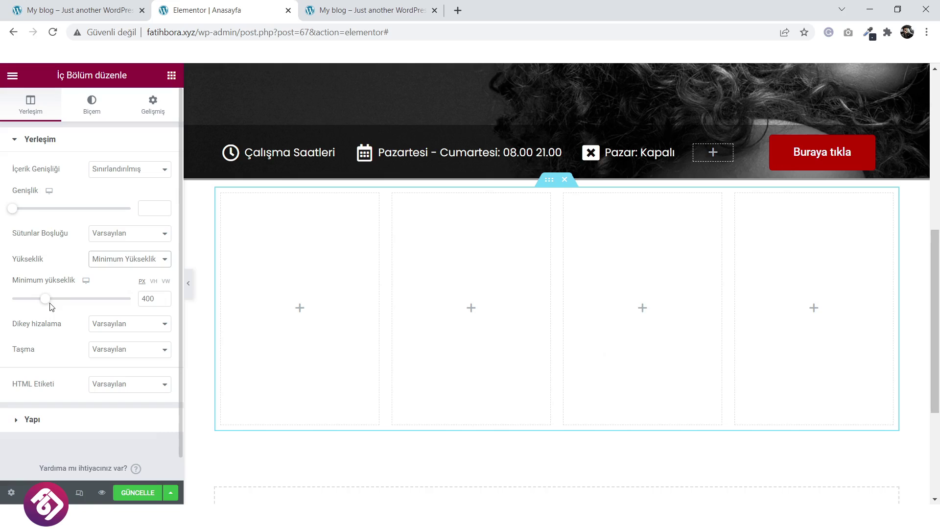
drag(45, 302, 39, 302)
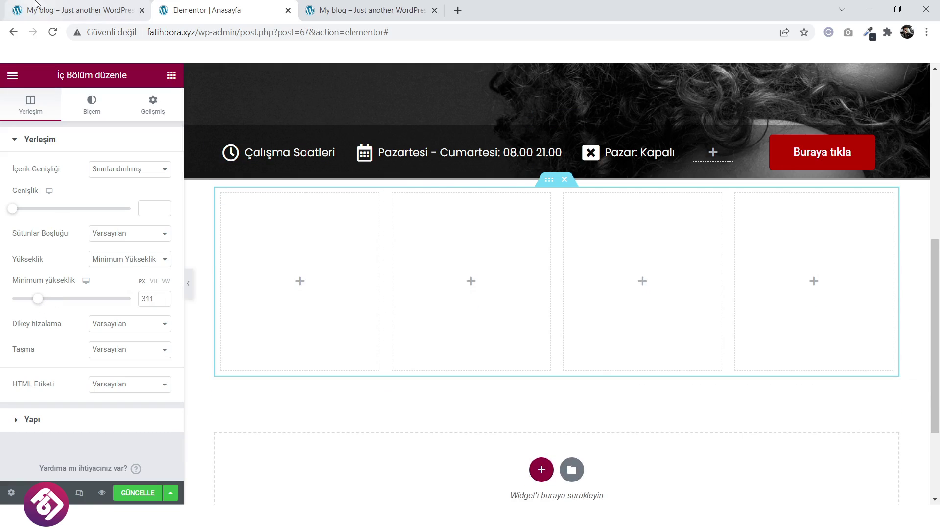
click(86, 11)
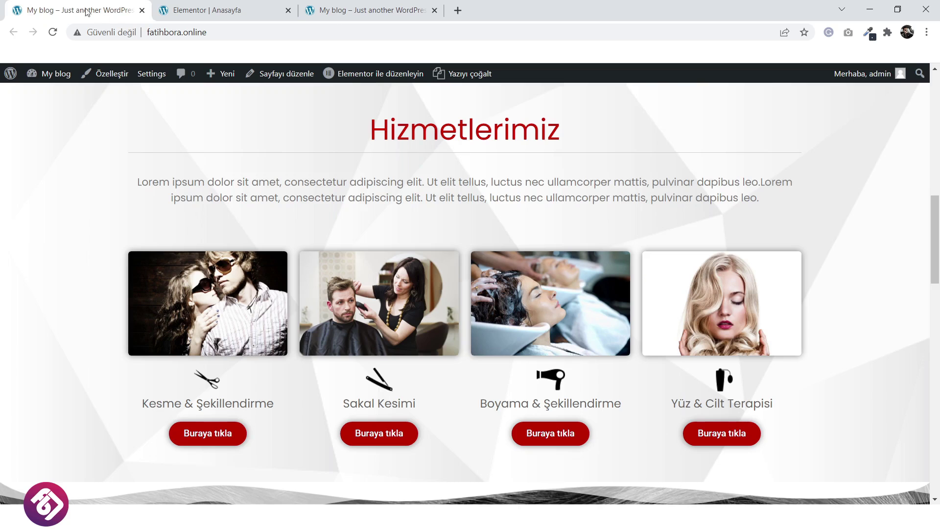
Place a Başlık heading above the four columns and centre its alignment.
click(247, 14)
scroll(609, 384, up, 3)
scroll(596, 382, down, 1)
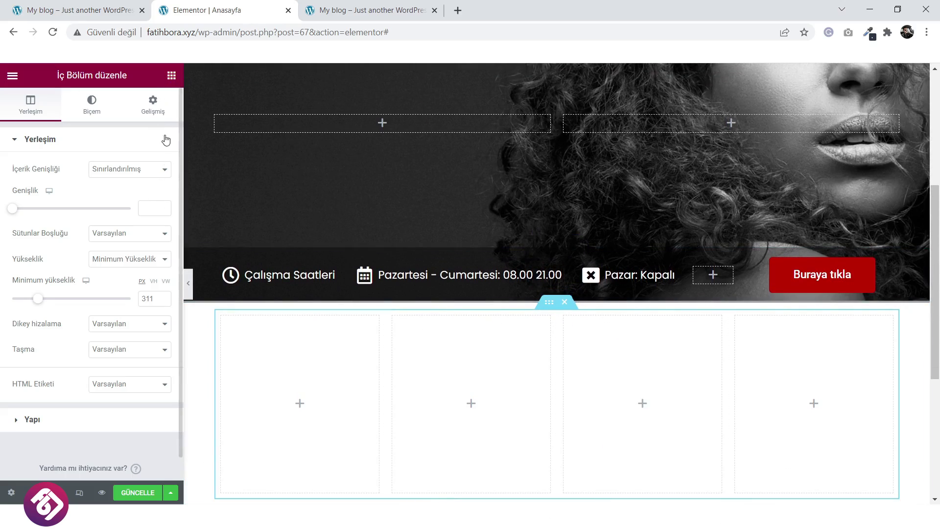
click(172, 75)
drag(136, 223, 581, 324)
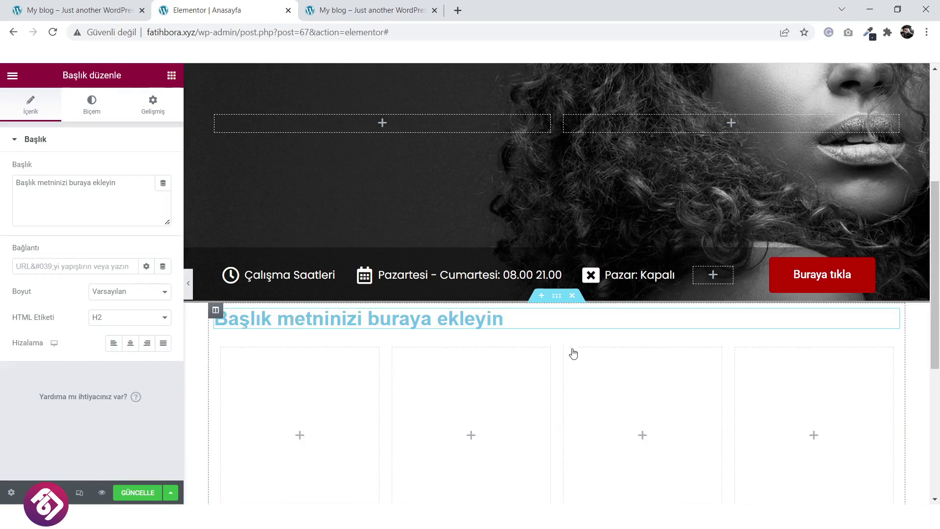
click(131, 344)
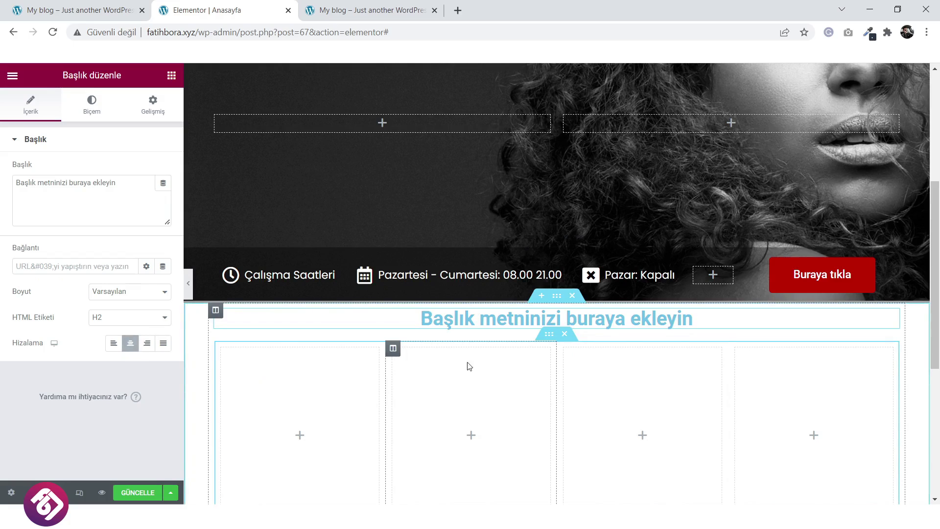
click(78, 10)
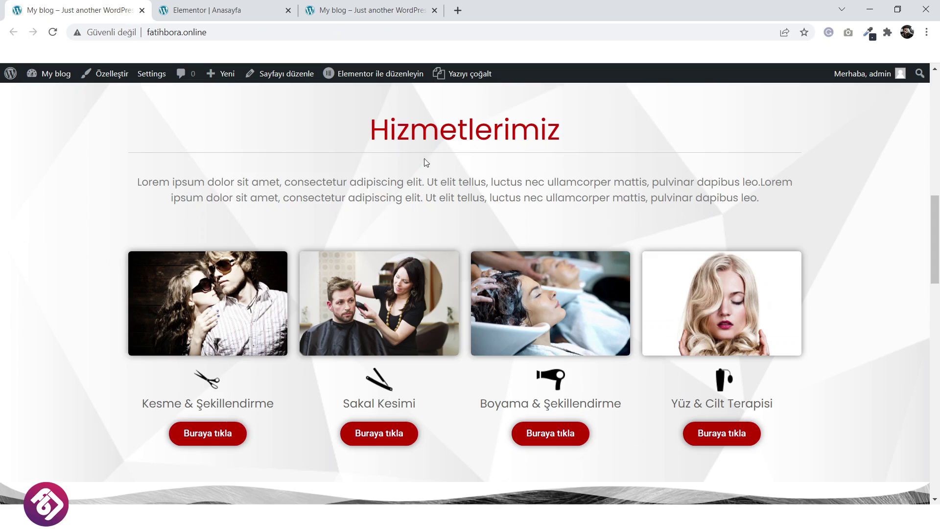
click(241, 9)
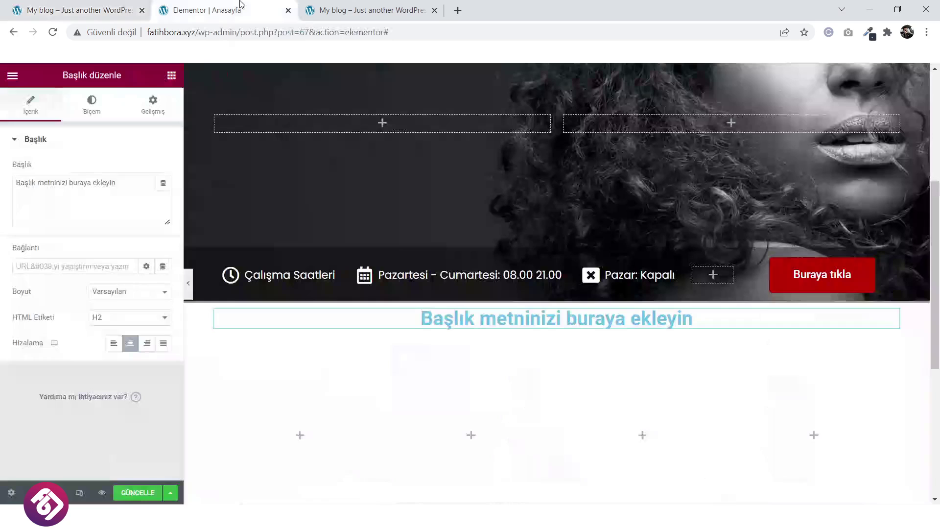
Add a Bölücü divider line below the heading and compare with the live services section.
click(171, 76)
scroll(132, 273, down, 2)
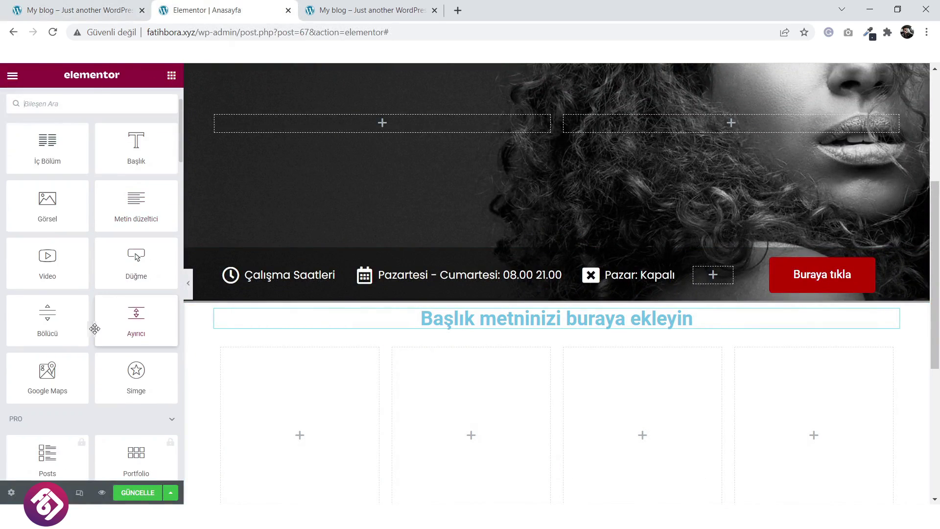
drag(587, 362, 606, 327)
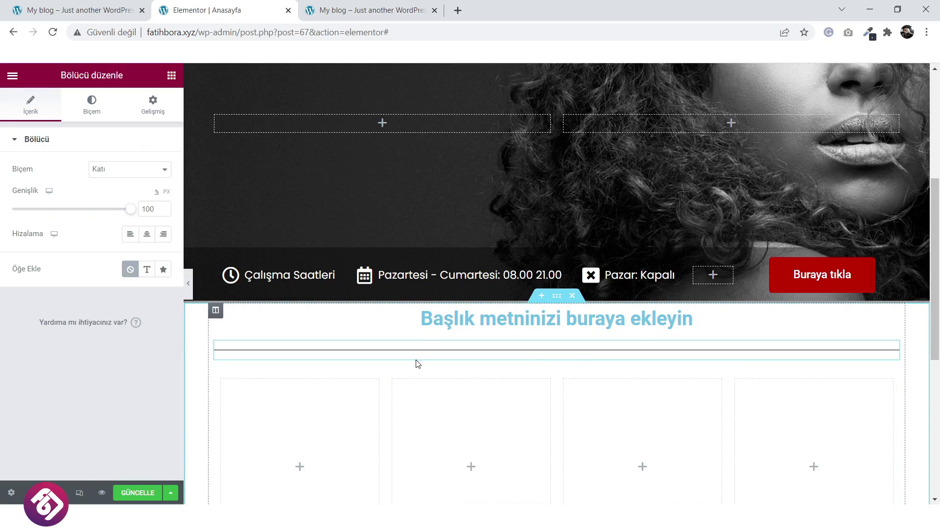
key(ctrl+Page_Up)
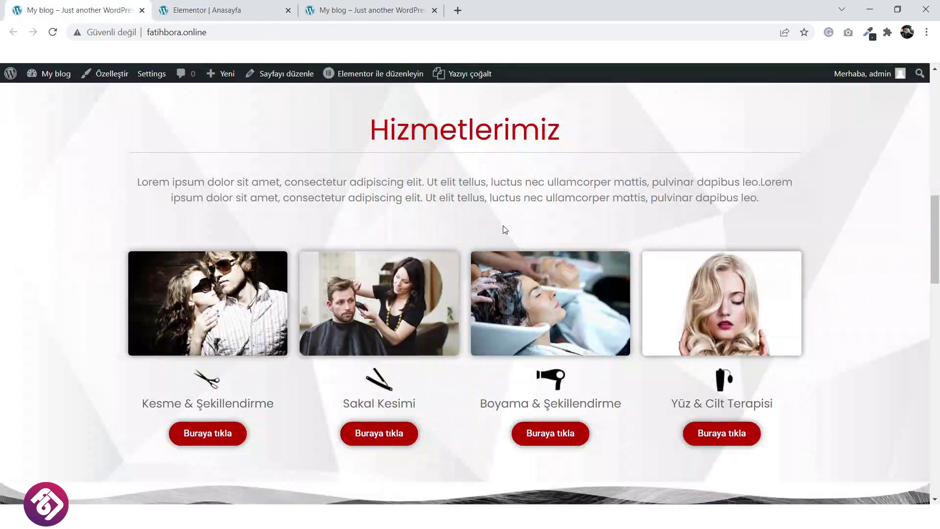
click(230, 10)
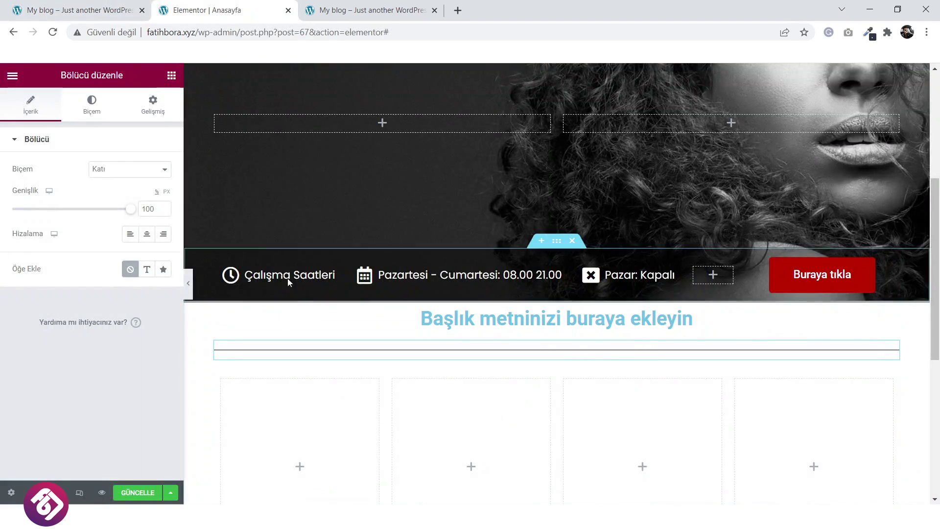
Add a Metin düzeltici text block under the divider and paste extra copies of its Lorem ipsum text.
click(171, 75)
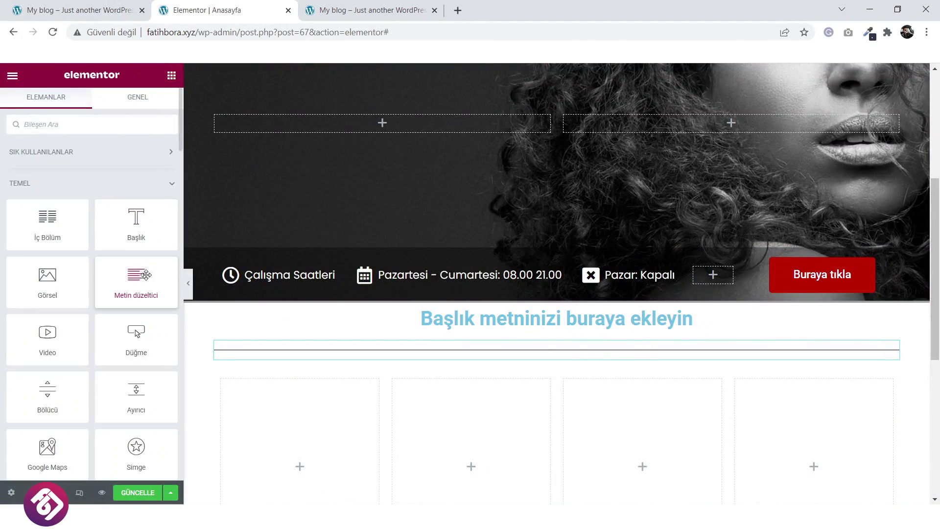
drag(146, 276, 563, 361)
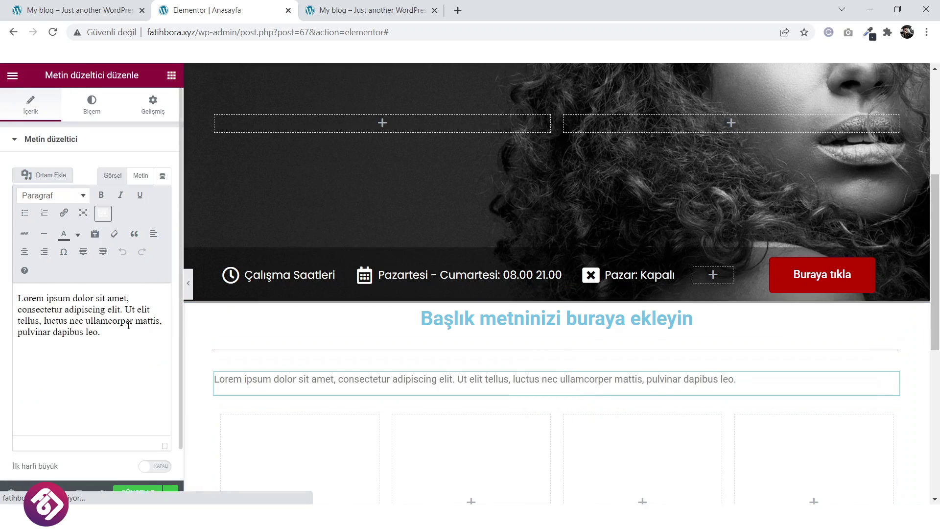
drag(143, 344, 17, 299)
key(ctrl+c)
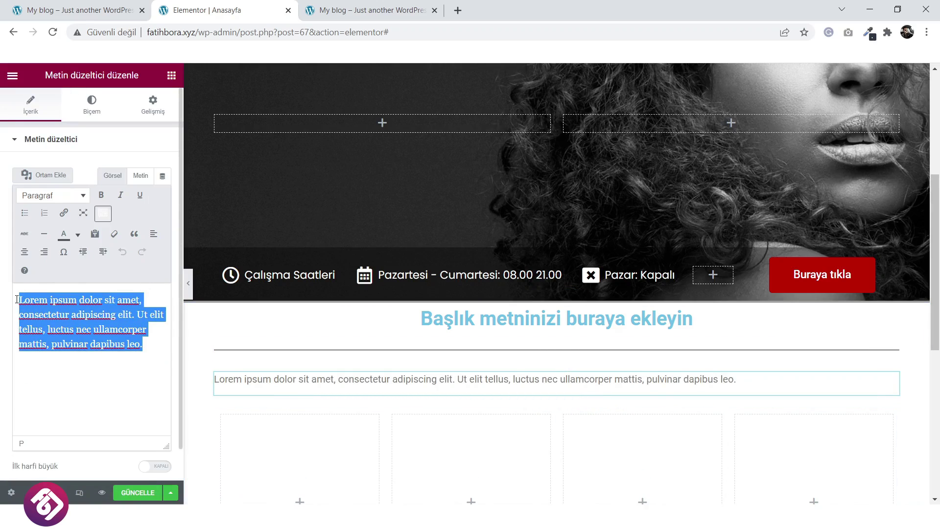
click(148, 345)
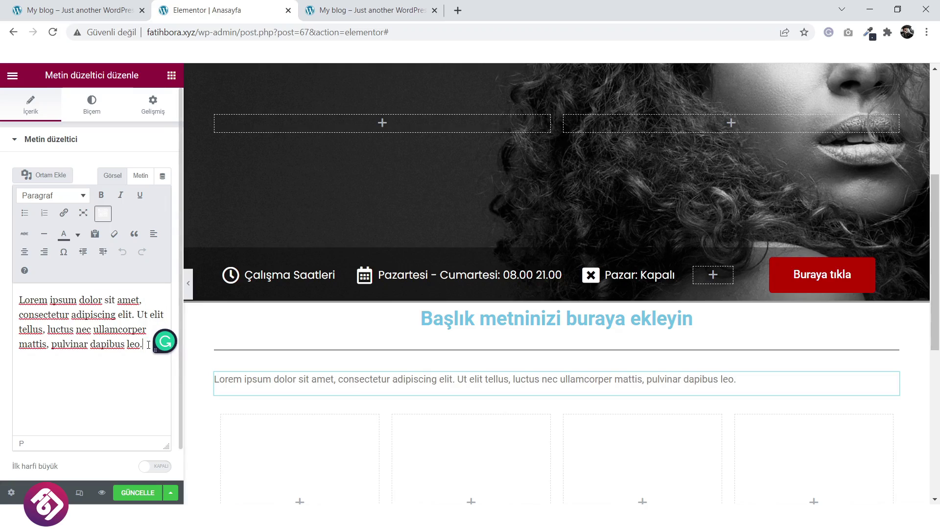
key(ctrl+v)
key(ctrl+v)
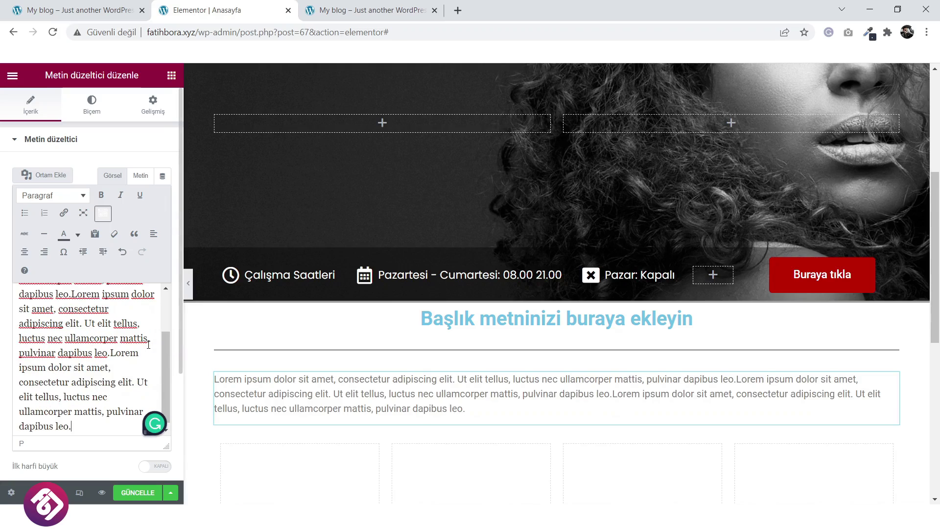
scroll(86, 468, down, 3)
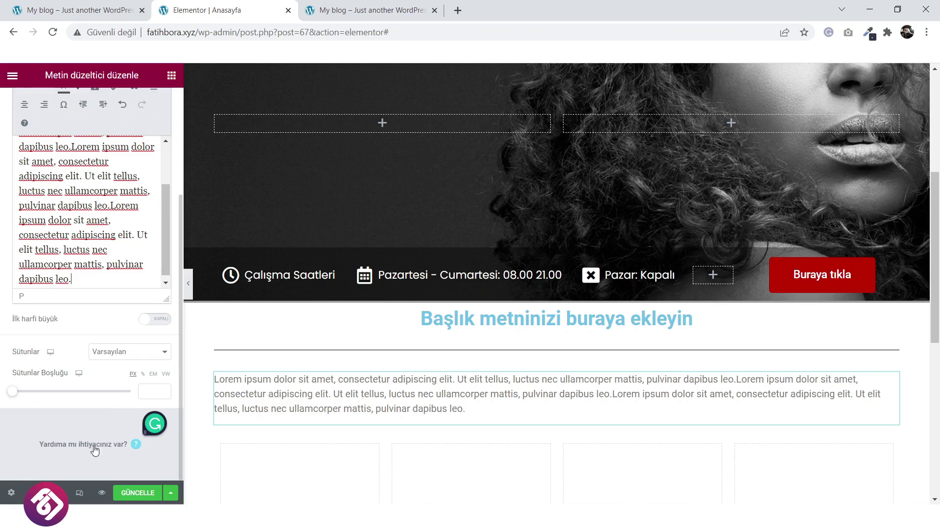
click(96, 354)
scroll(95, 354, up, 5)
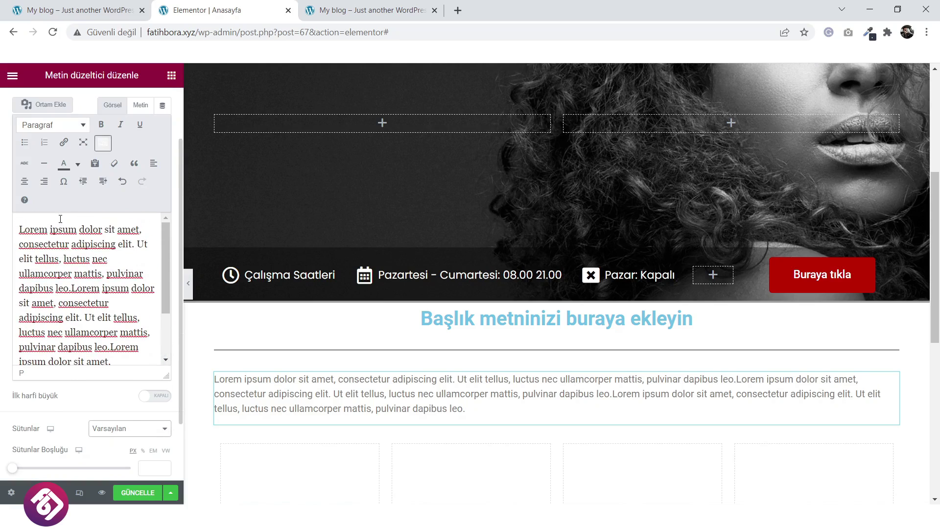
Set the paragraph's Biçem alignment to Orta and compare with the live services section.
click(96, 112)
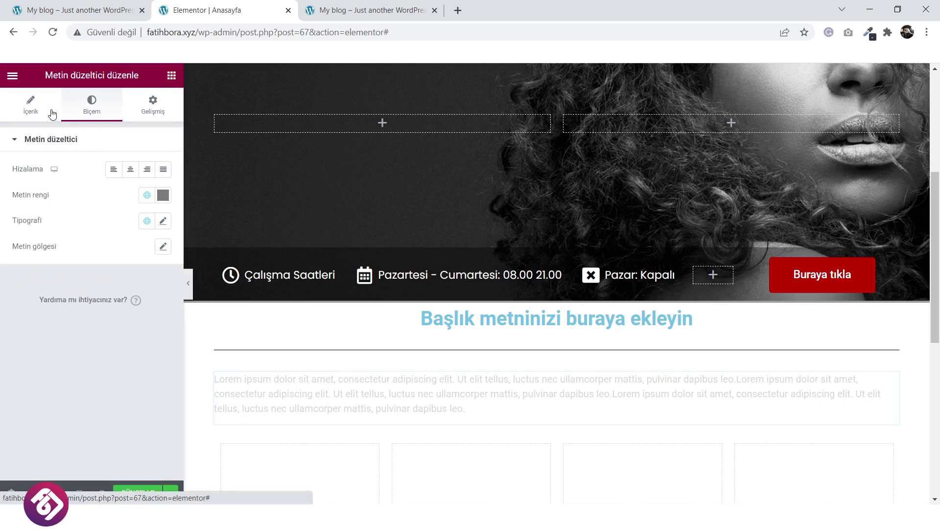
click(138, 170)
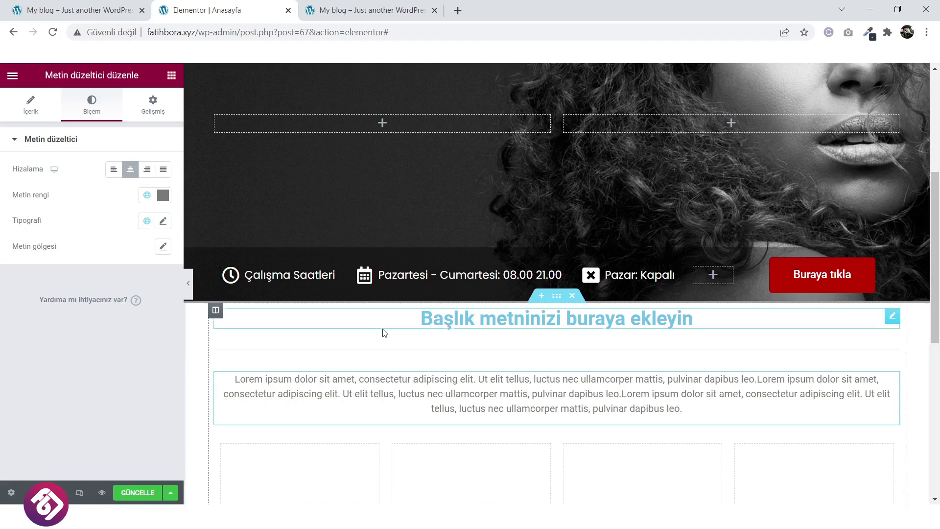
scroll(384, 332, down, 4)
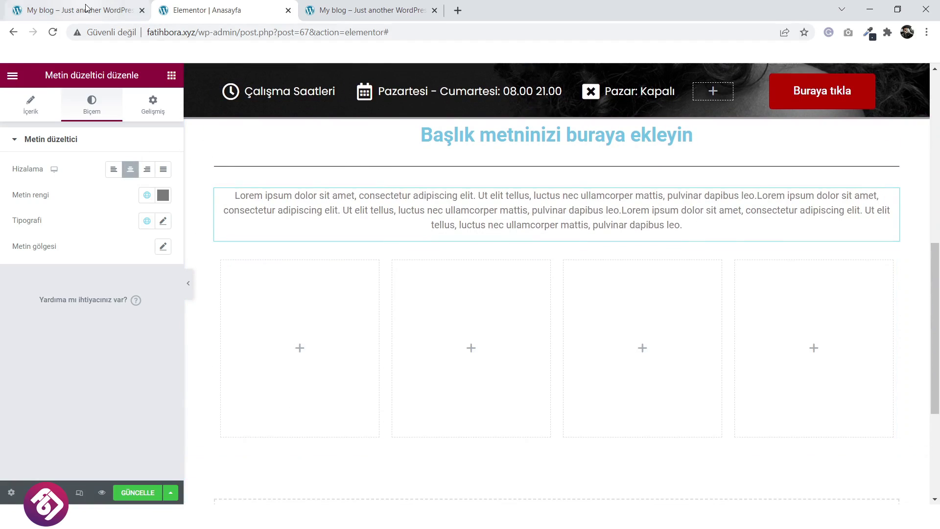
click(79, 10)
scroll(412, 368, down, 2)
scroll(412, 368, down, 1)
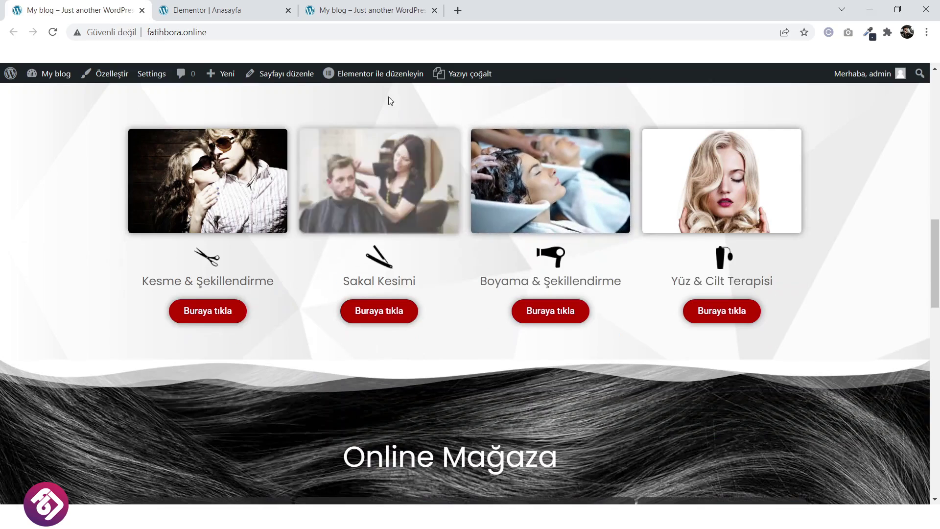
click(245, 9)
scroll(587, 426, up, 3)
scroll(574, 423, down, 3)
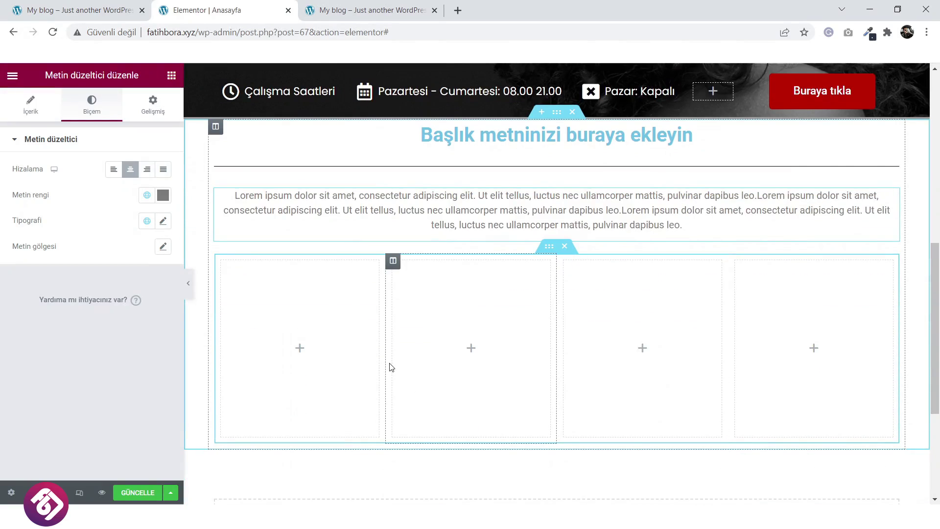
scroll(392, 367, up, 1)
scroll(389, 367, down, 1)
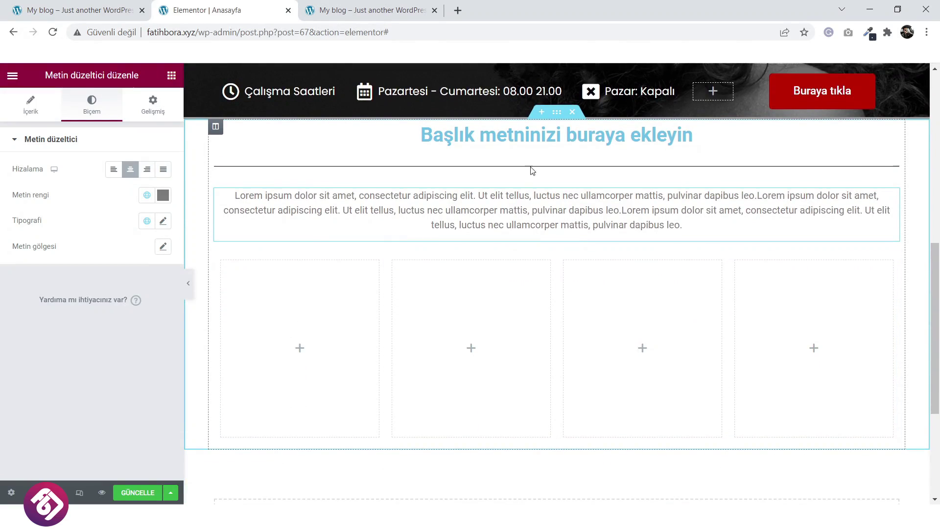
click(557, 112)
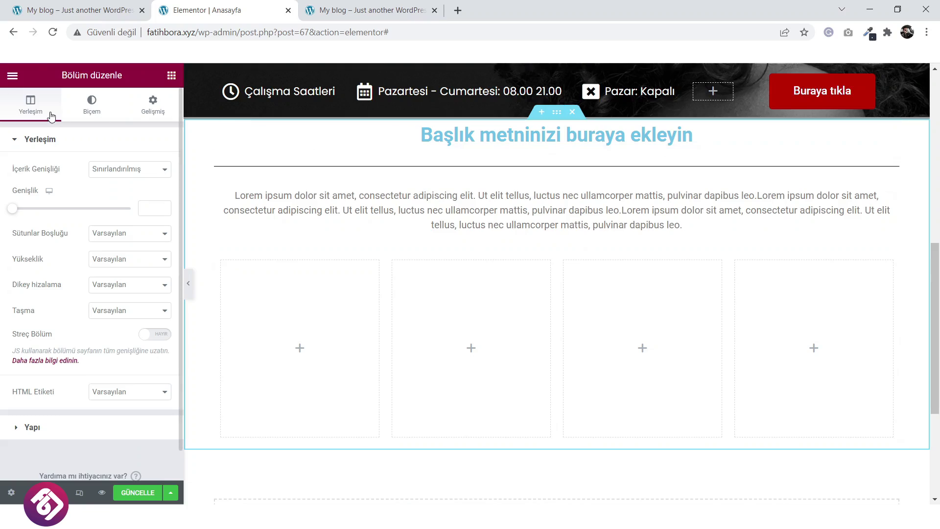
Set the services section's height to Minimum Height at 690 px.
click(138, 262)
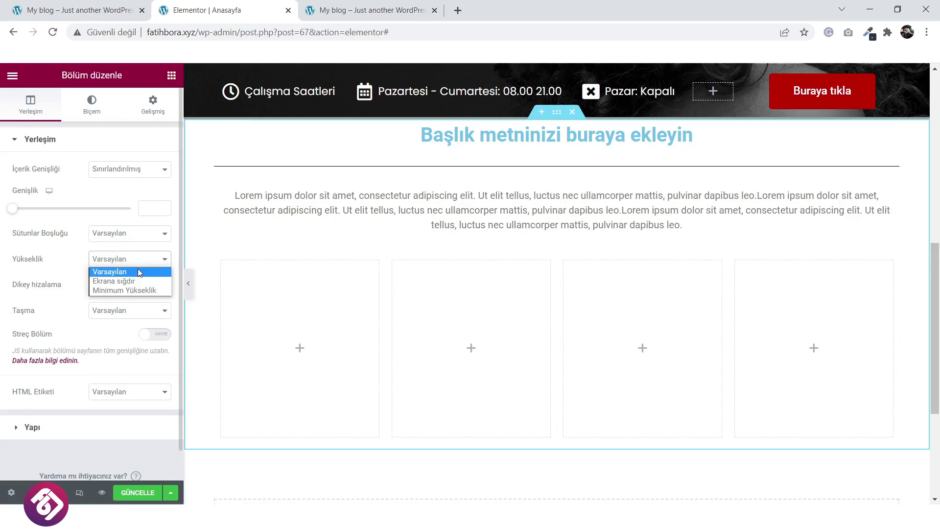
click(130, 291)
scroll(330, 336, down, 1)
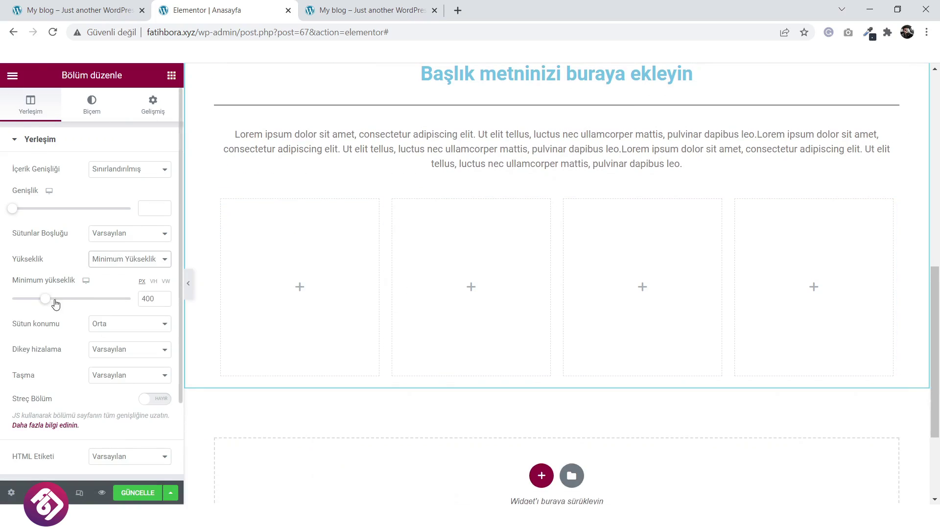
drag(58, 304, 69, 304)
scroll(621, 342, up, 2)
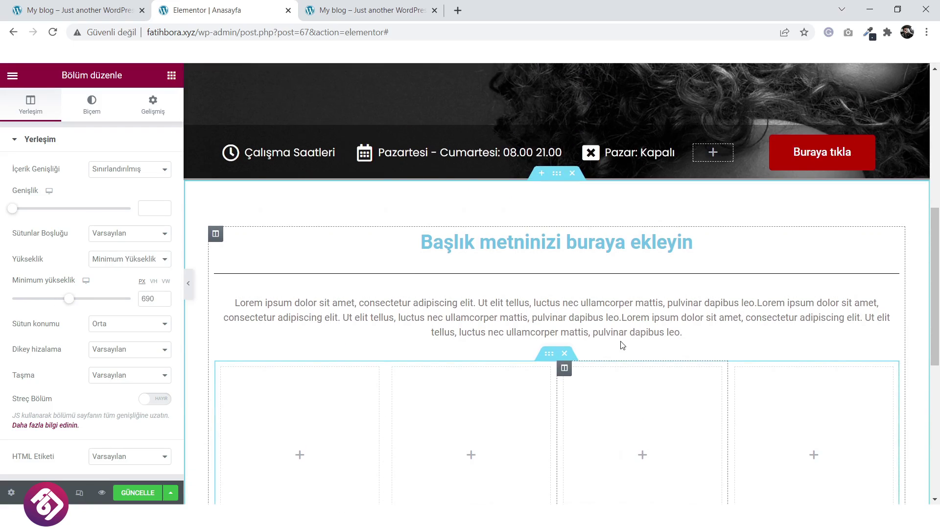
scroll(523, 321, down, 2)
scroll(534, 287, up, 2)
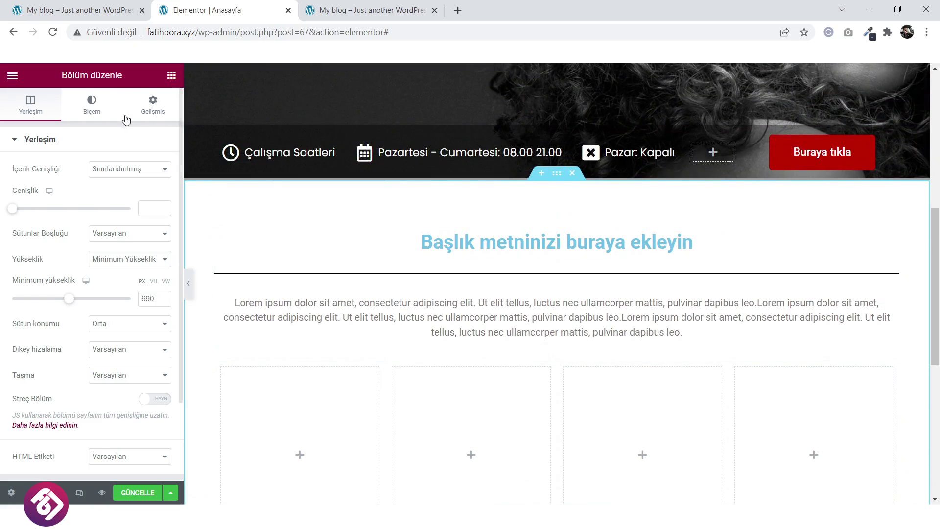
Give the section a Classic background using the grey polygon image from the media library.
click(92, 106)
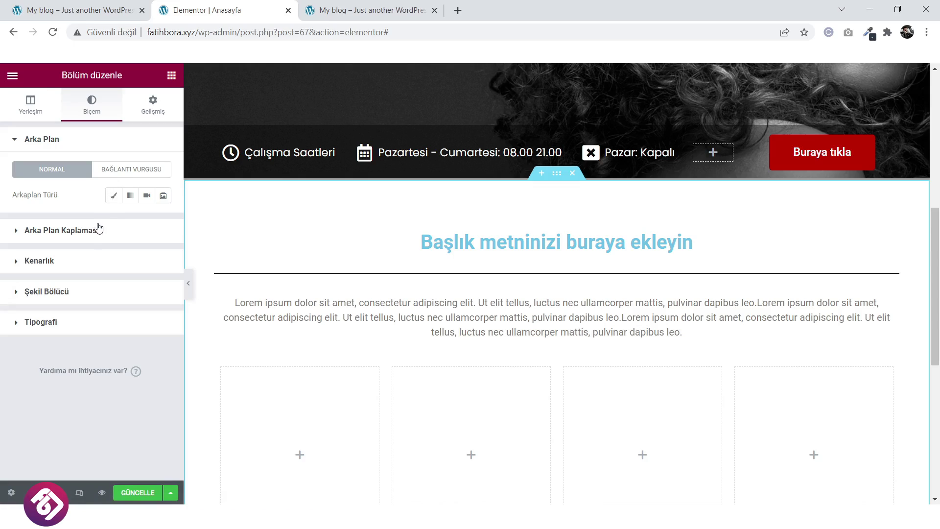
click(113, 198)
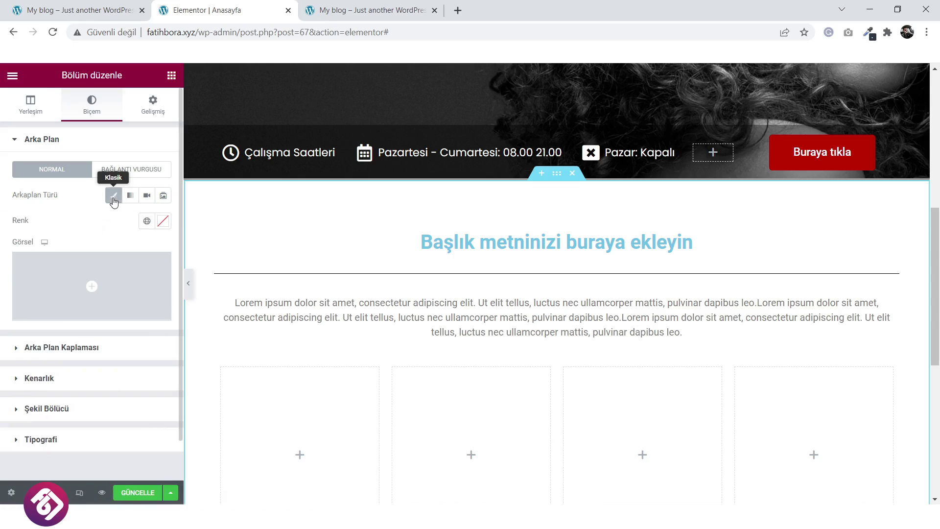
click(166, 225)
click(122, 224)
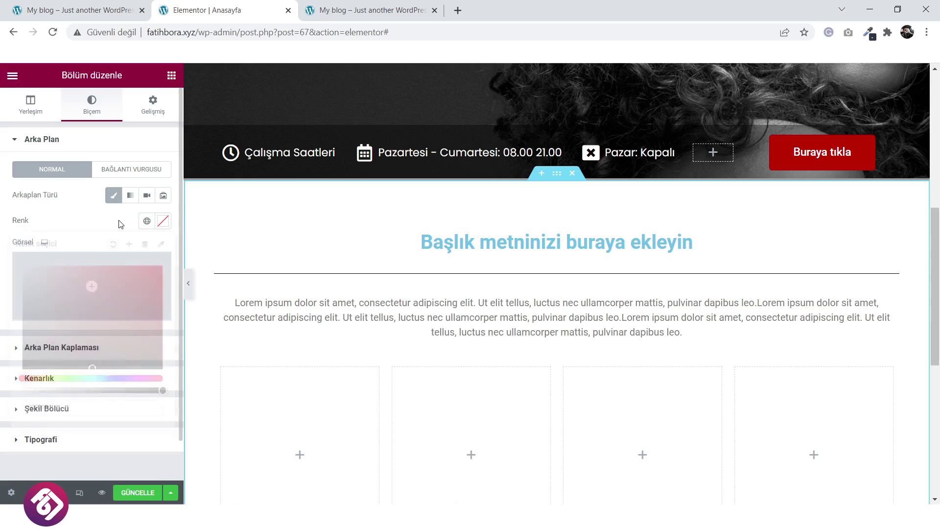
click(92, 286)
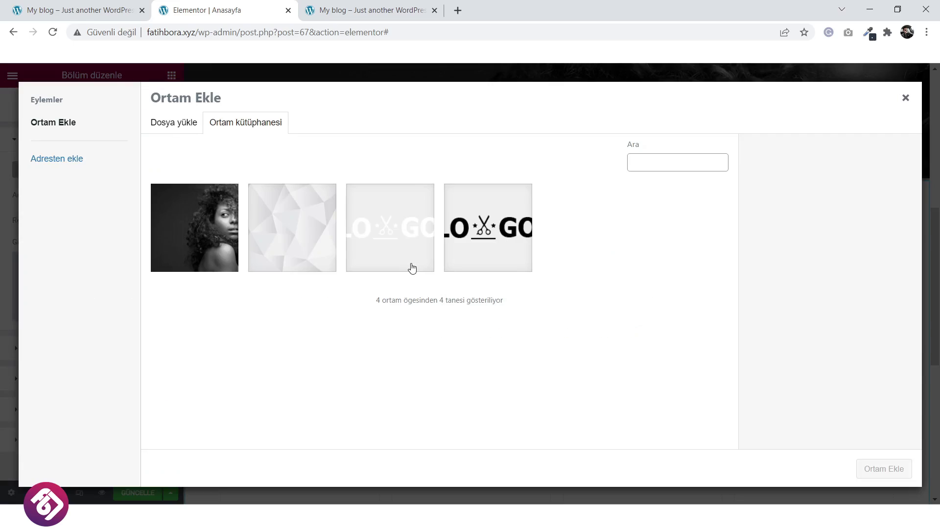
click(251, 191)
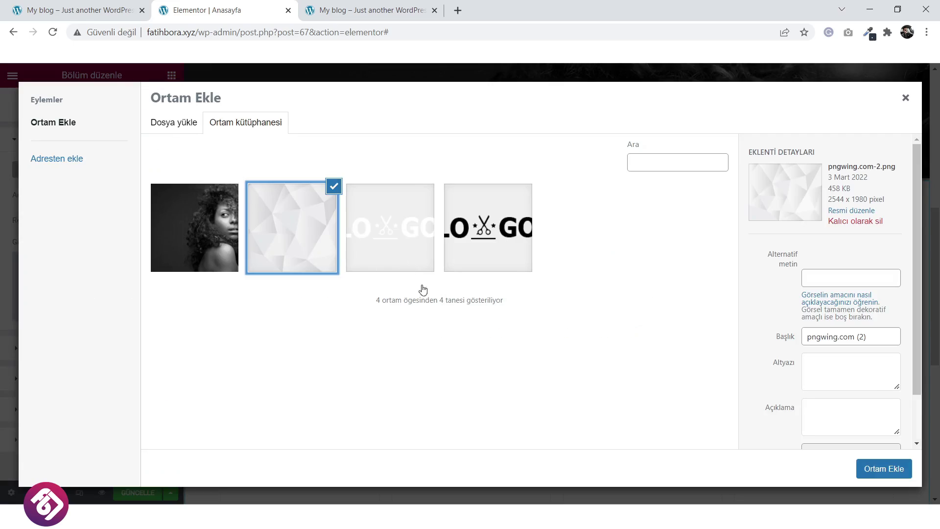
click(884, 470)
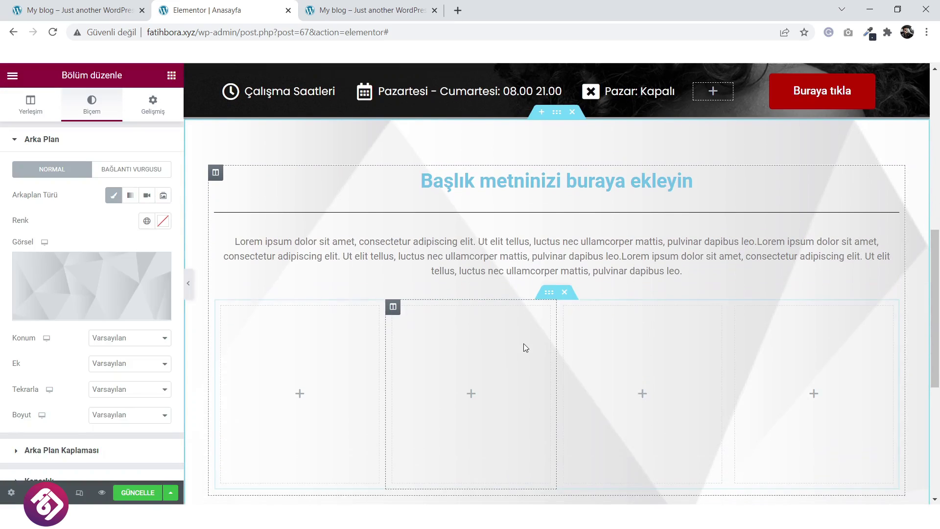
Set the background image position to Center Center and attachment to Fixed.
click(125, 338)
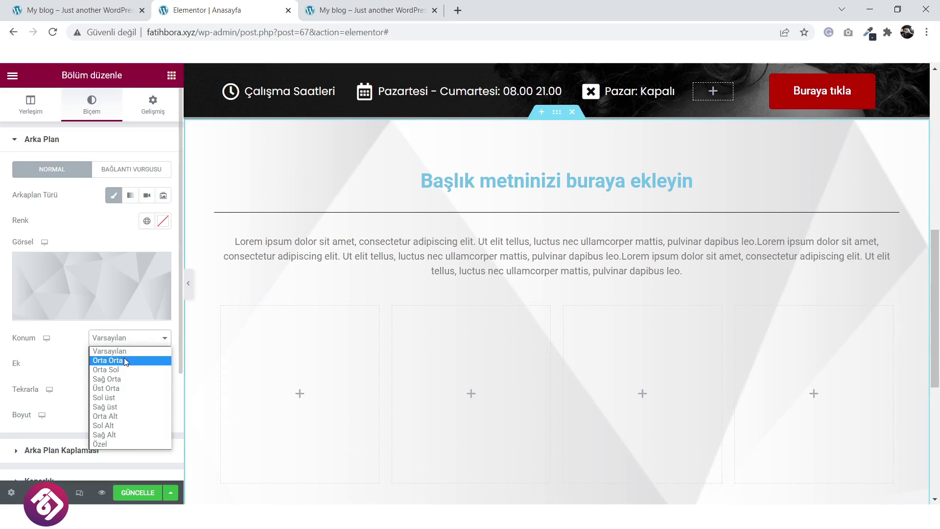
click(125, 360)
click(126, 371)
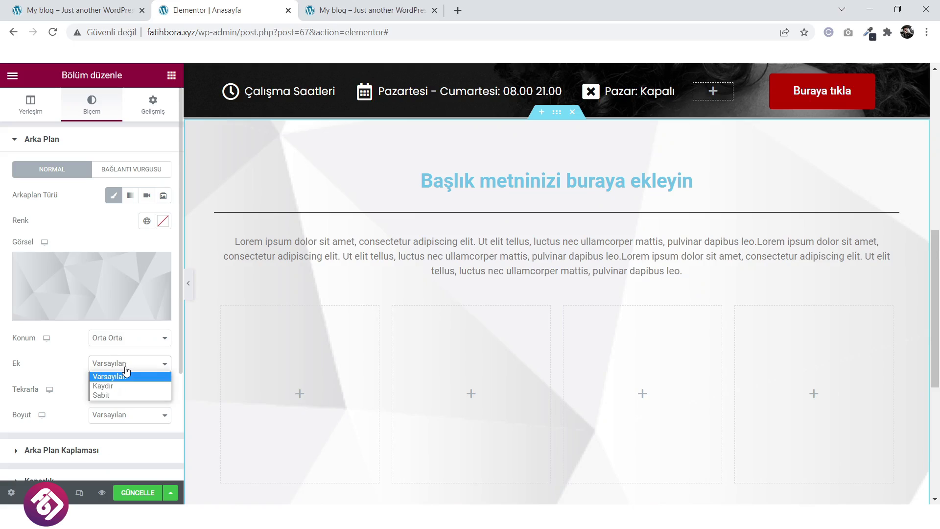
click(101, 395)
scroll(485, 374, down, 3)
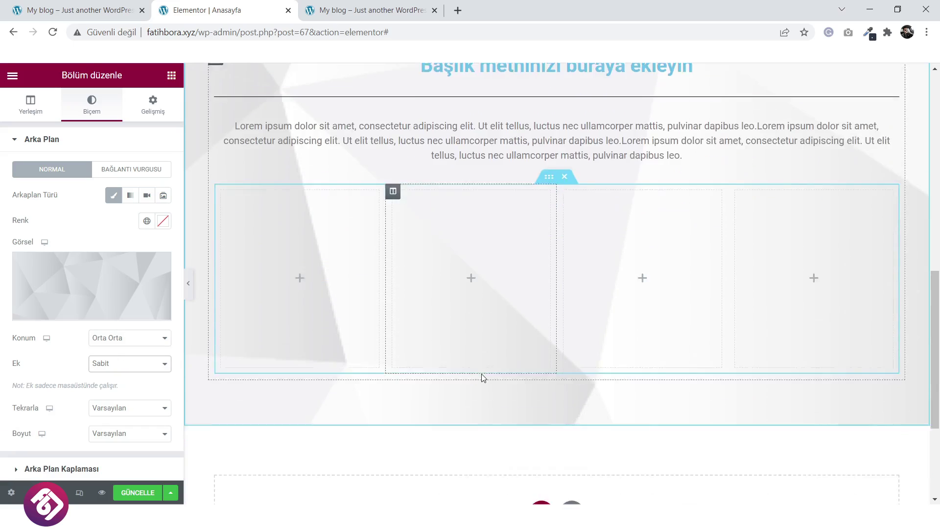
scroll(480, 374, up, 5)
scroll(481, 375, down, 2)
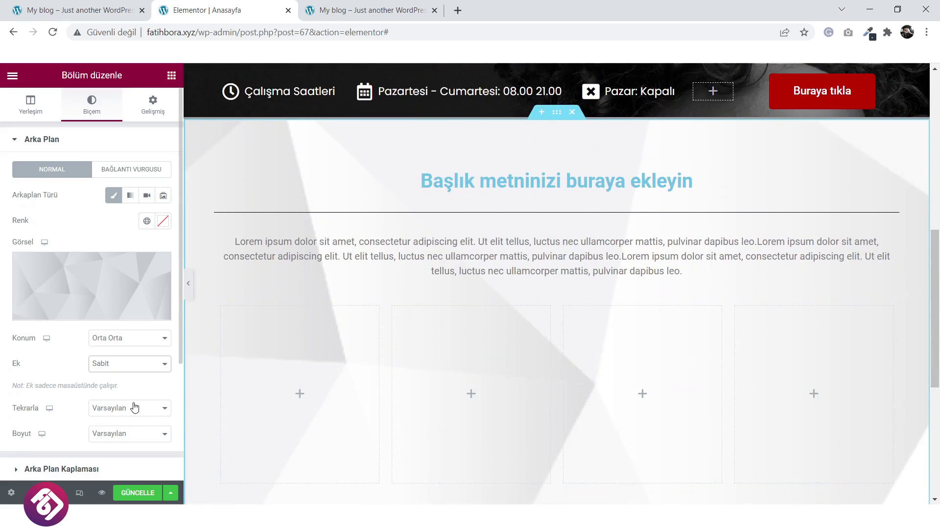
Set the background image to No-repeat and size it to Cover.
click(134, 409)
click(134, 431)
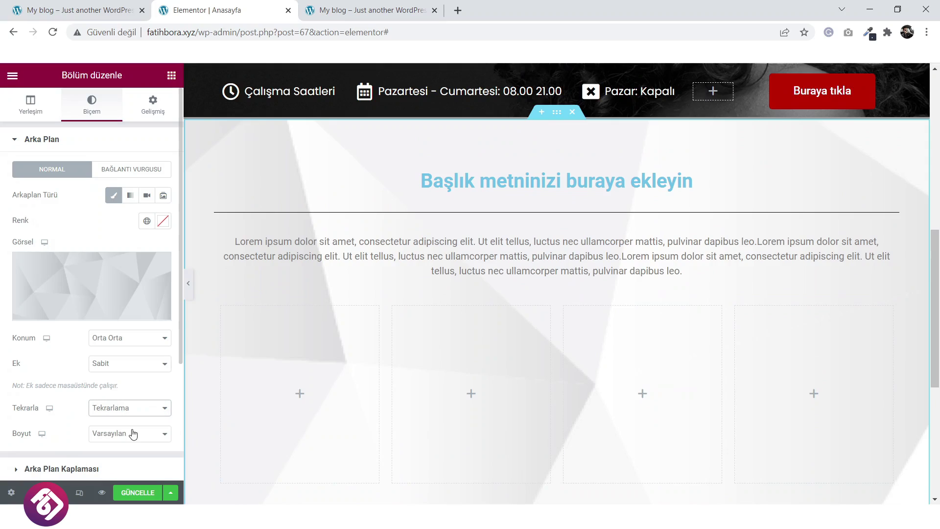
click(100, 436)
click(116, 458)
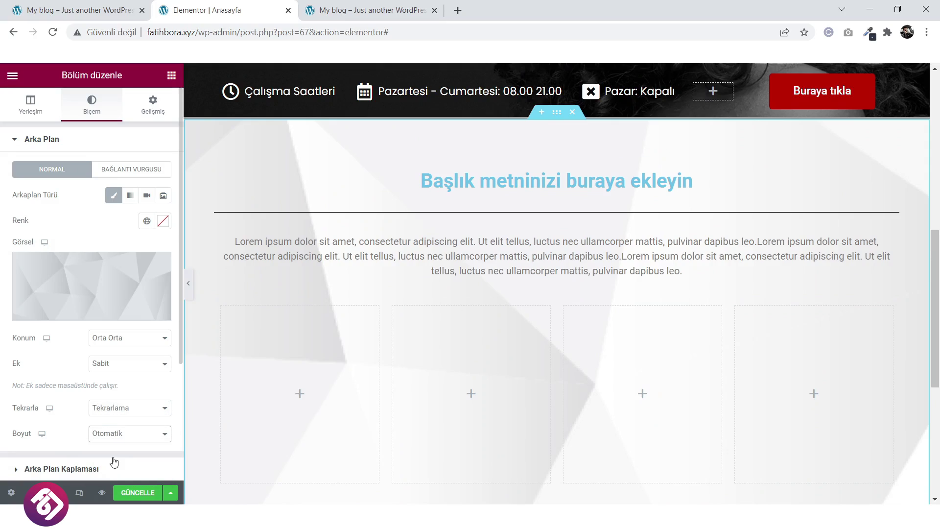
click(127, 440)
click(118, 468)
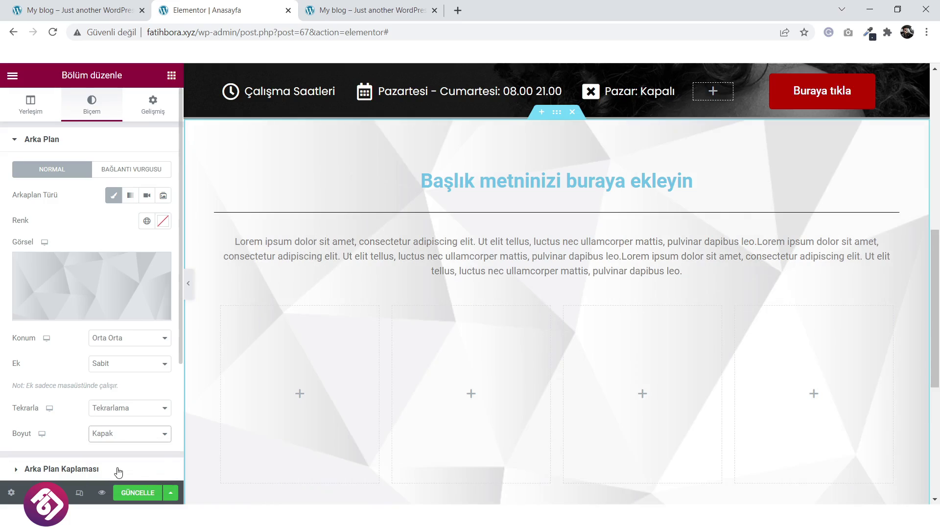
scroll(475, 414, down, 3)
scroll(473, 416, up, 4)
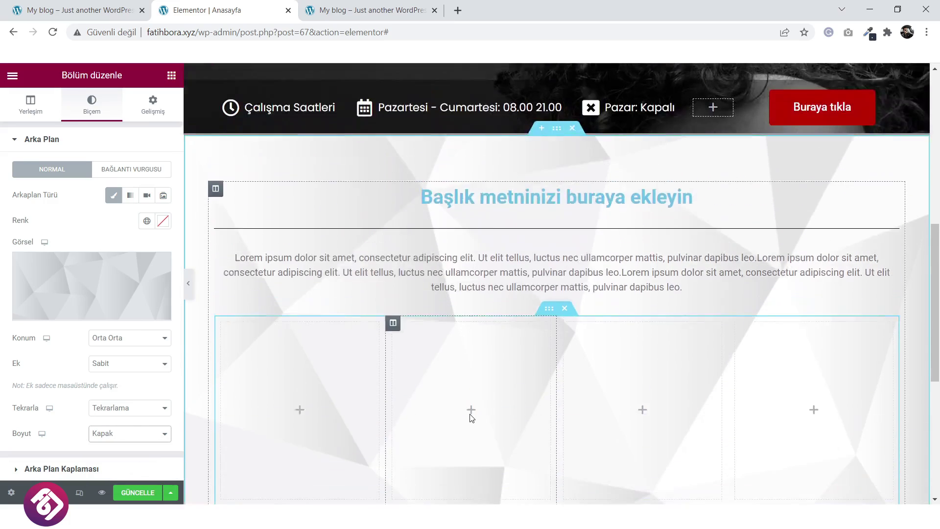
scroll(471, 418, down, 2)
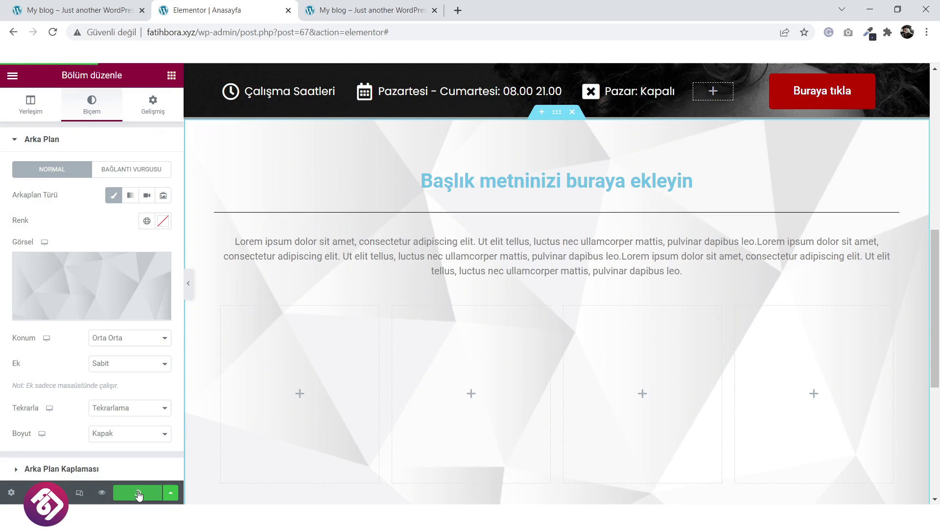
Reload the live homepage to check the polygon background behind the services section, then return to Elementor.
click(365, 10)
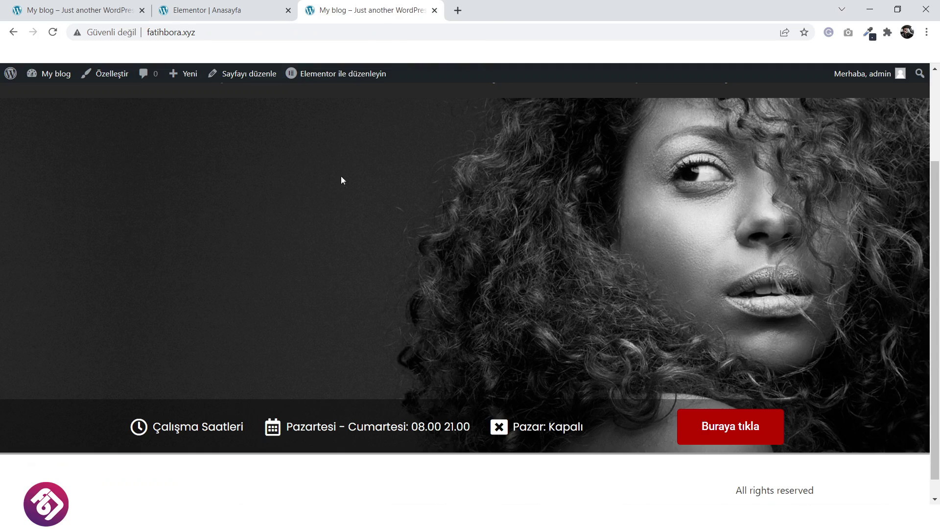
scroll(333, 186, up, 3)
key(F5)
scroll(440, 276, down, 1)
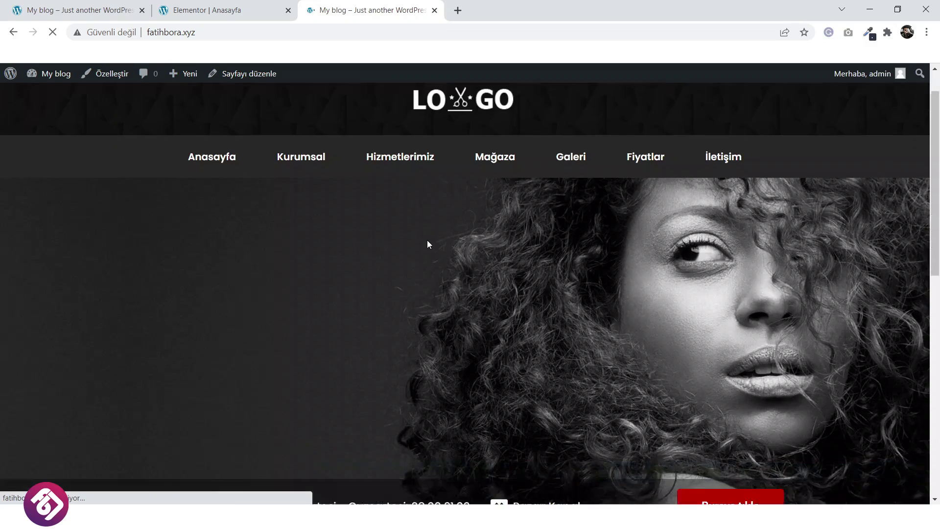
scroll(427, 240, down, 4)
scroll(427, 240, down, 6)
scroll(427, 240, up, 3)
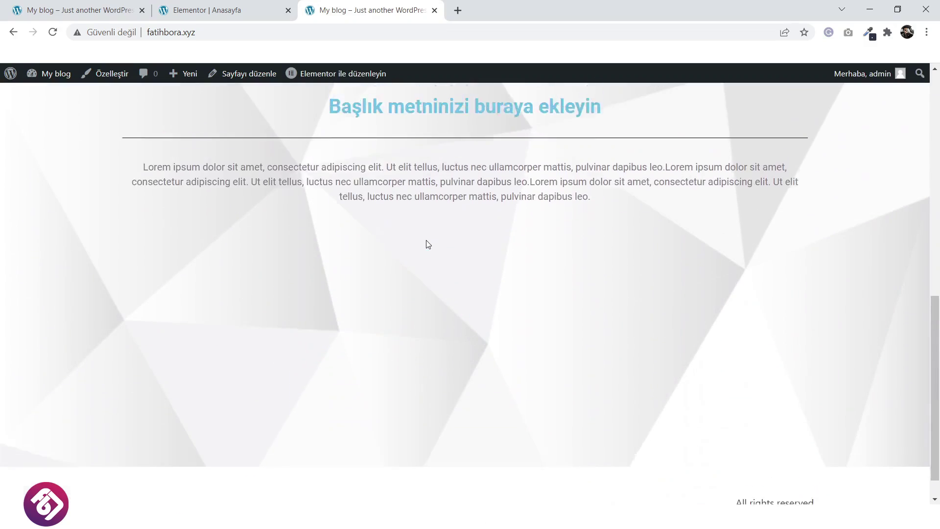
scroll(264, 342, down, 2)
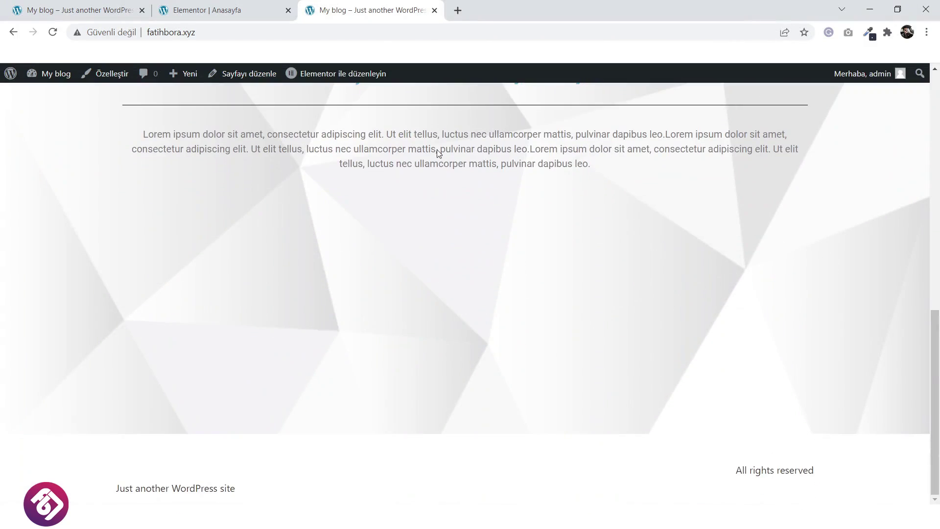
click(252, 5)
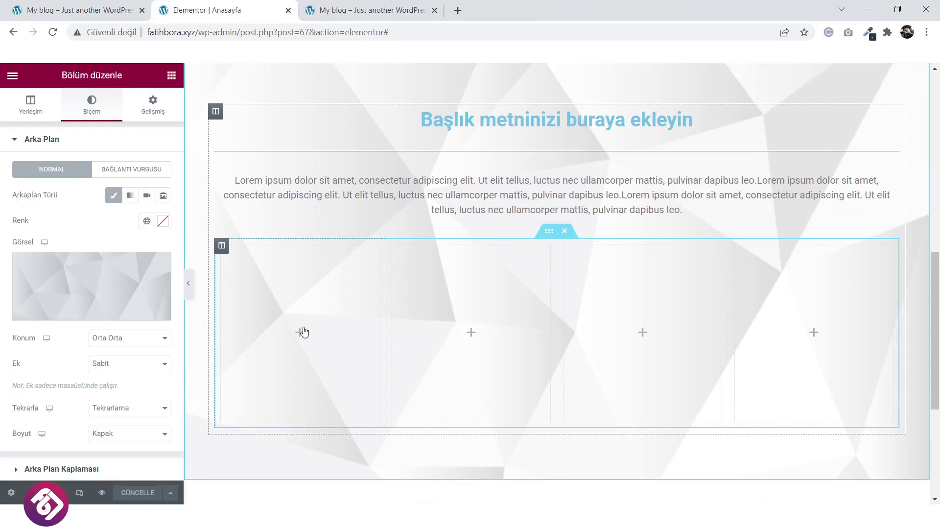
Place an Image widget in the first service column and duplicate it for the other columns.
click(300, 336)
drag(47, 277, 769, 287)
right_click(342, 329)
key(Escape)
right_click(483, 308)
click(482, 327)
right_click(657, 285)
key(Escape)
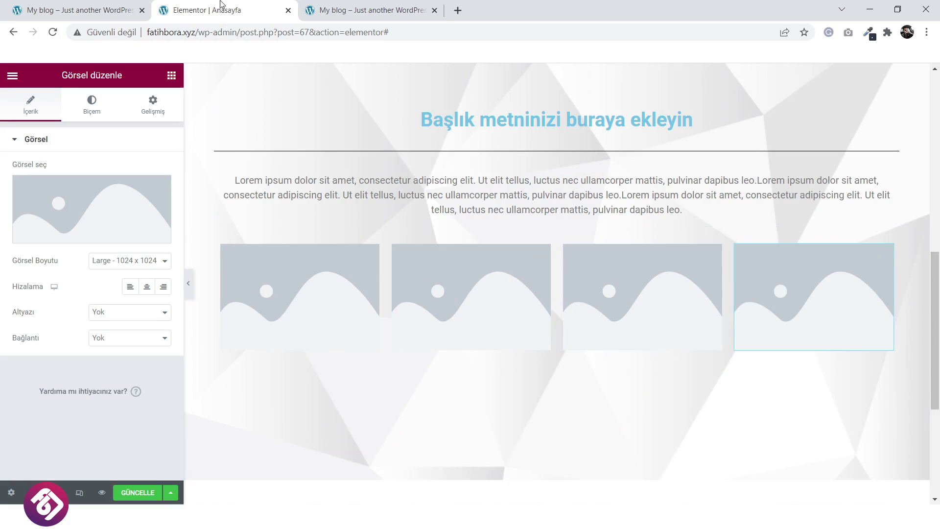
Check the reference salon site's services images, then return to the editor.
click(129, 5)
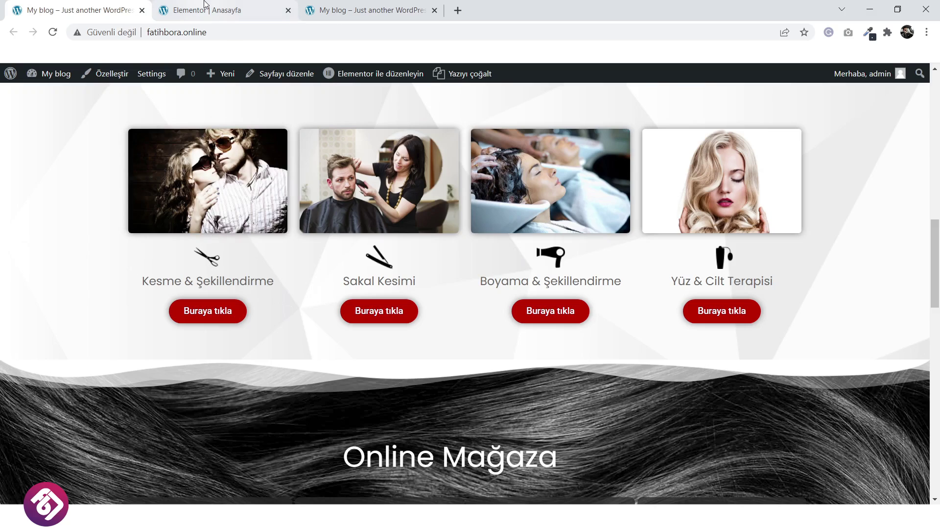
click(168, 5)
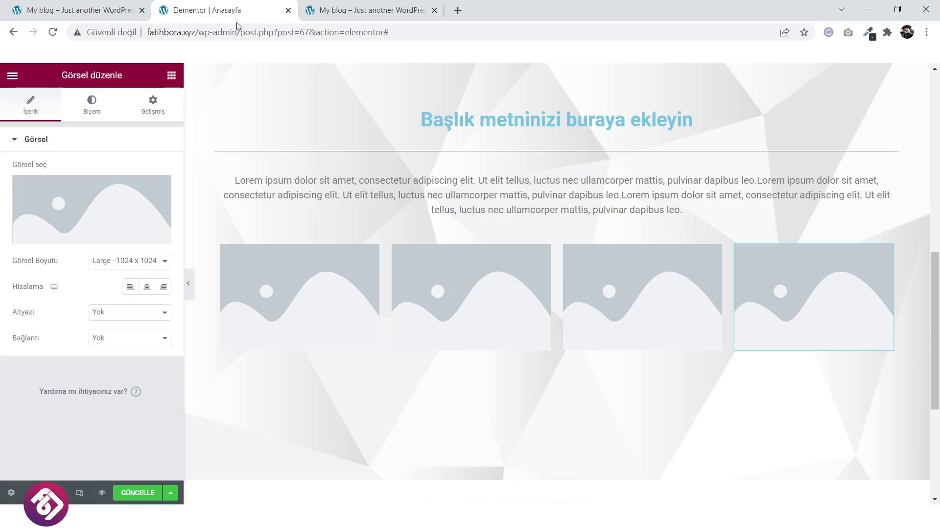
scroll(556, 342, down, 1)
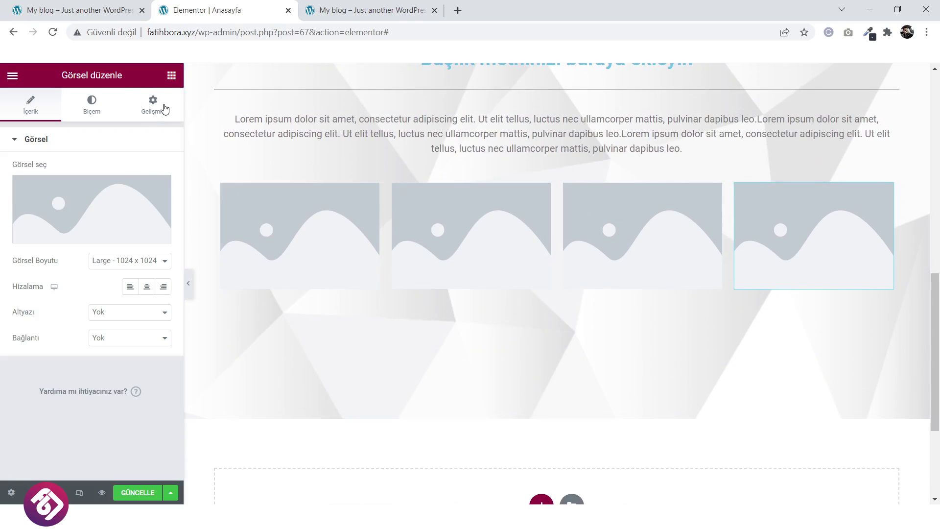
Add a button widget under the first image and centre it in its column.
click(171, 75)
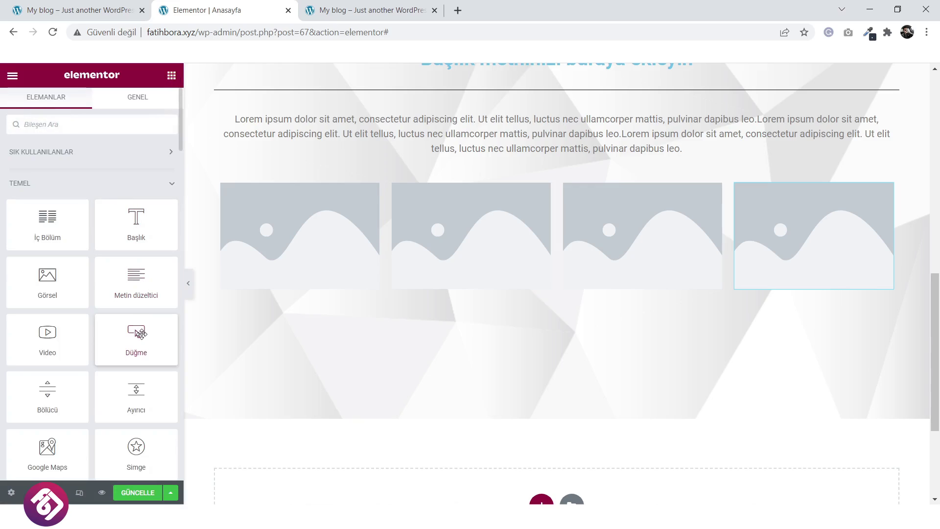
drag(140, 333, 315, 284)
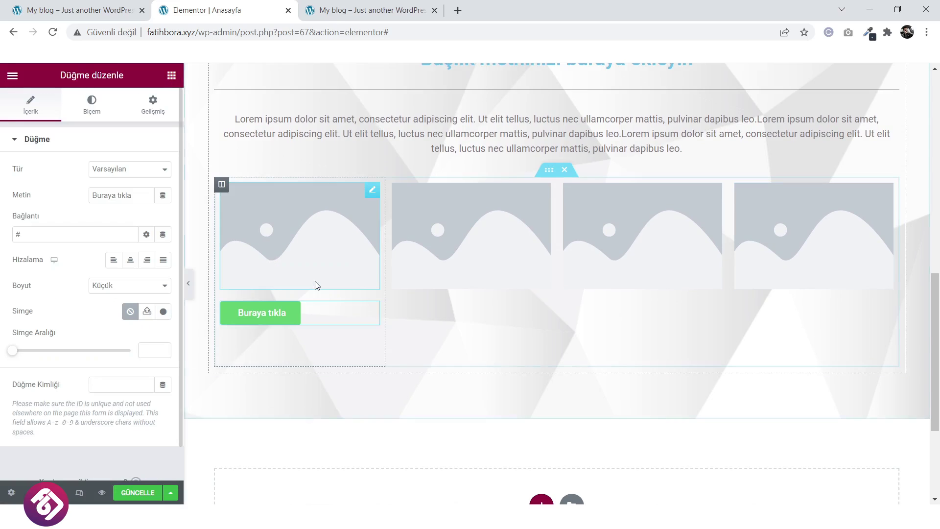
click(131, 259)
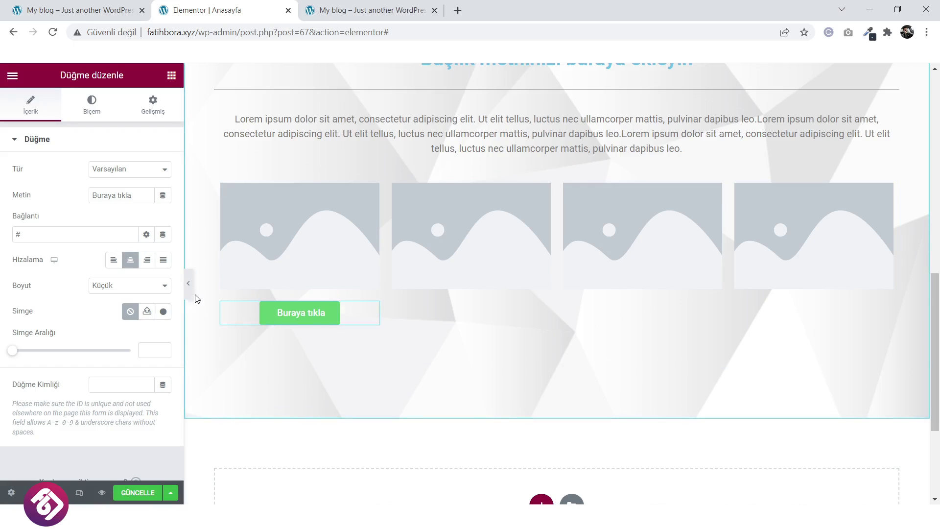
Give the button a dark red background fill.
click(91, 106)
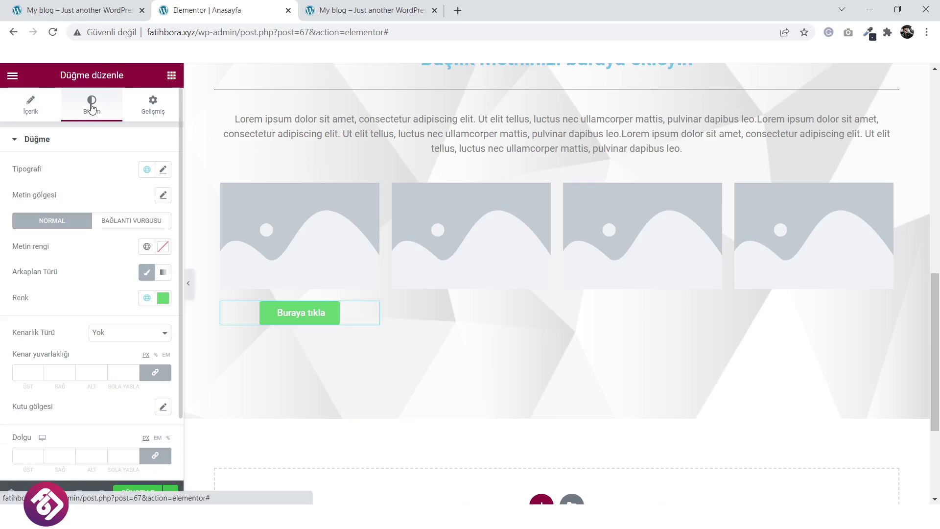
click(163, 298)
click(146, 373)
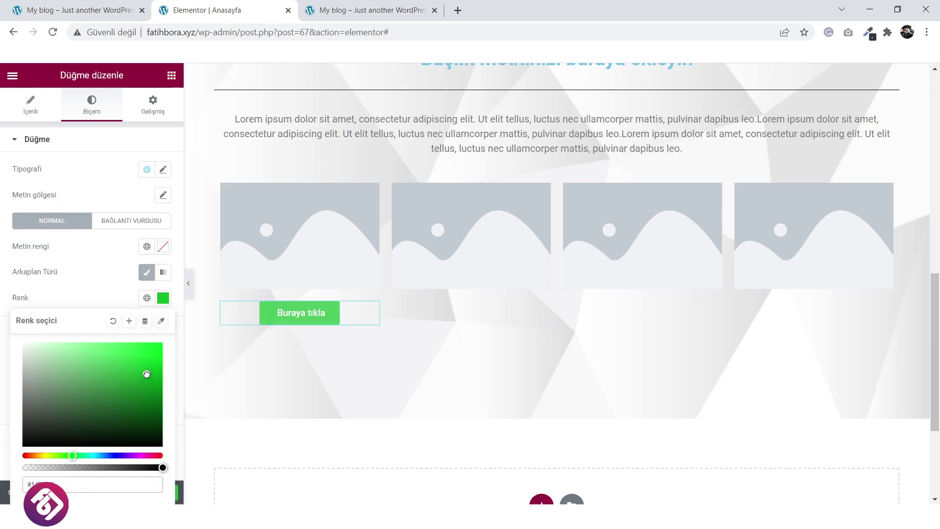
drag(152, 455, 163, 455)
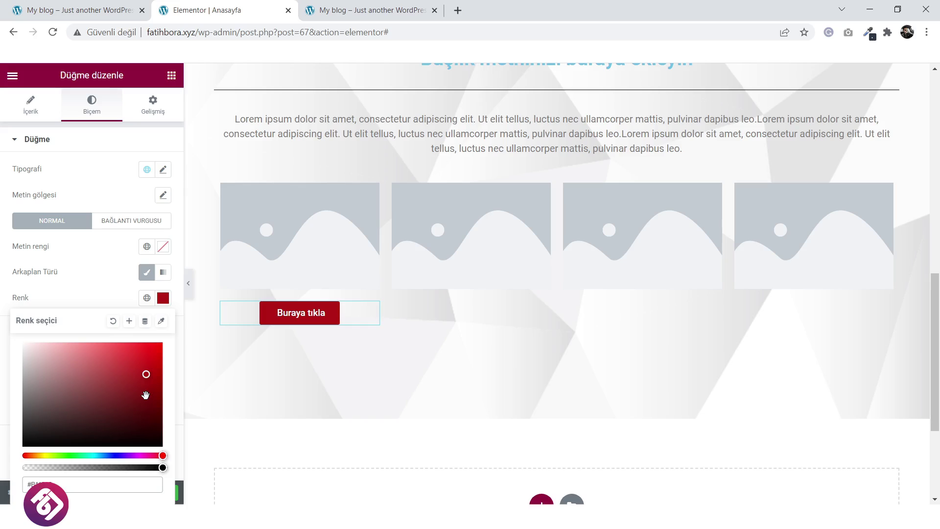
drag(146, 395, 161, 389)
Make the button's hover background dark red with the Grow animation, then open Box Shadow.
click(132, 221)
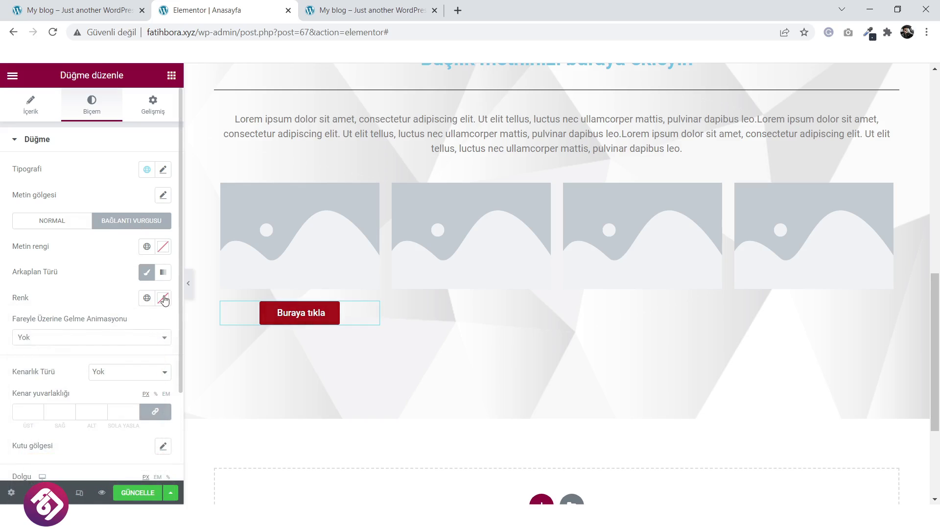
click(163, 298)
click(162, 384)
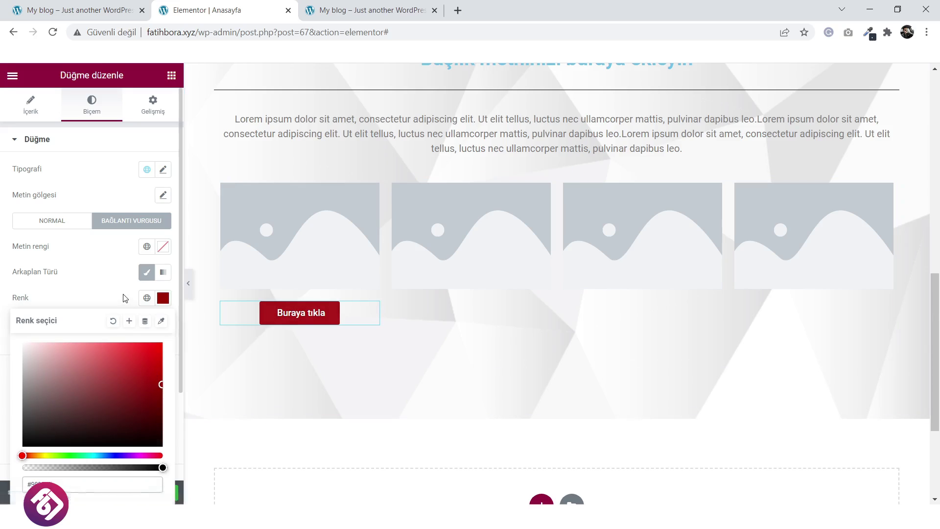
key(Escape)
click(88, 342)
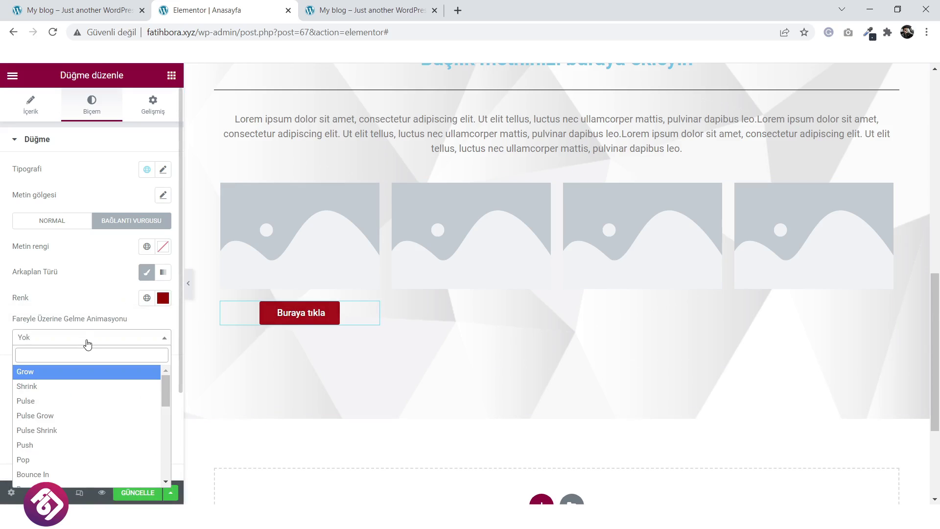
click(80, 372)
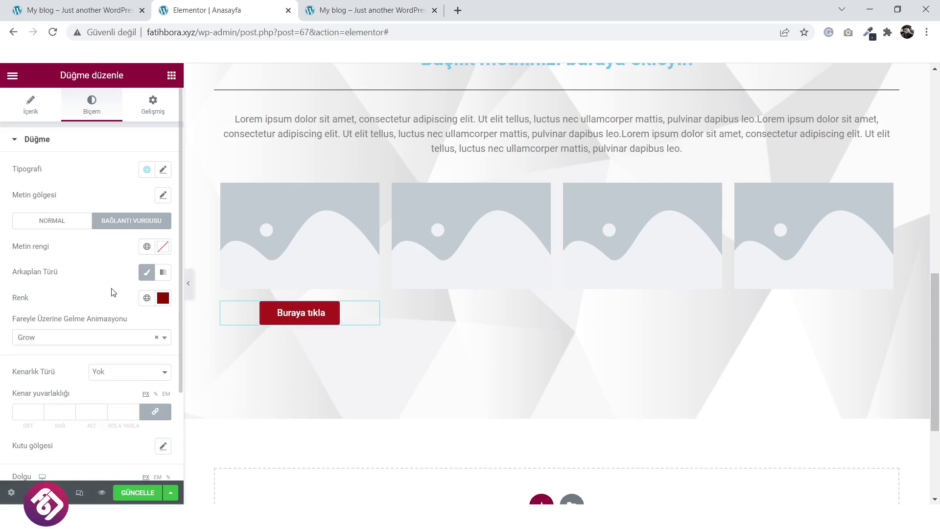
scroll(82, 294, down, 2)
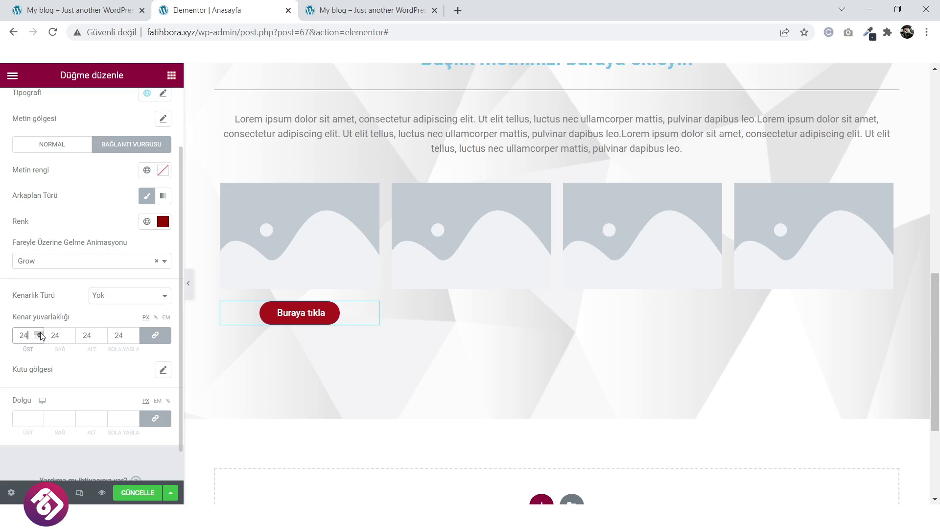
click(162, 370)
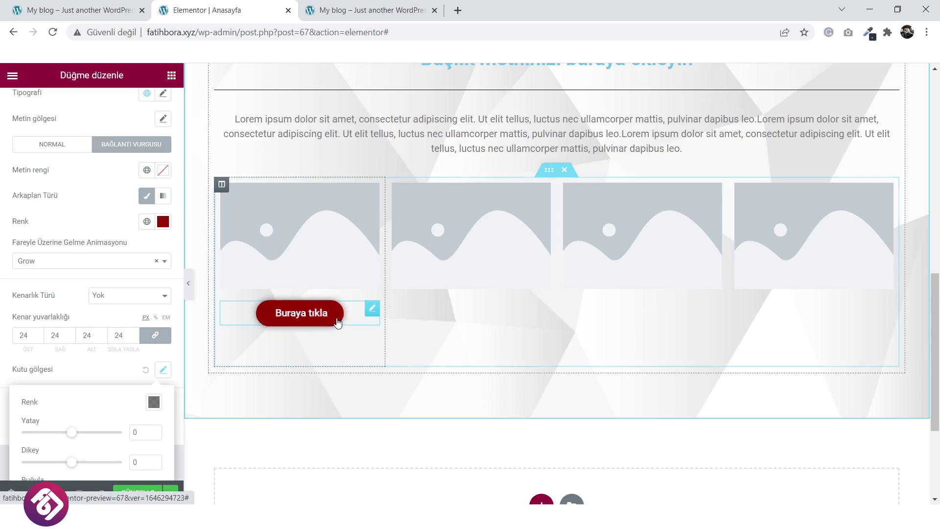
Duplicate the Buraya tıkla button three times, placing copies in the second, third and fourth columns.
right_click(372, 312)
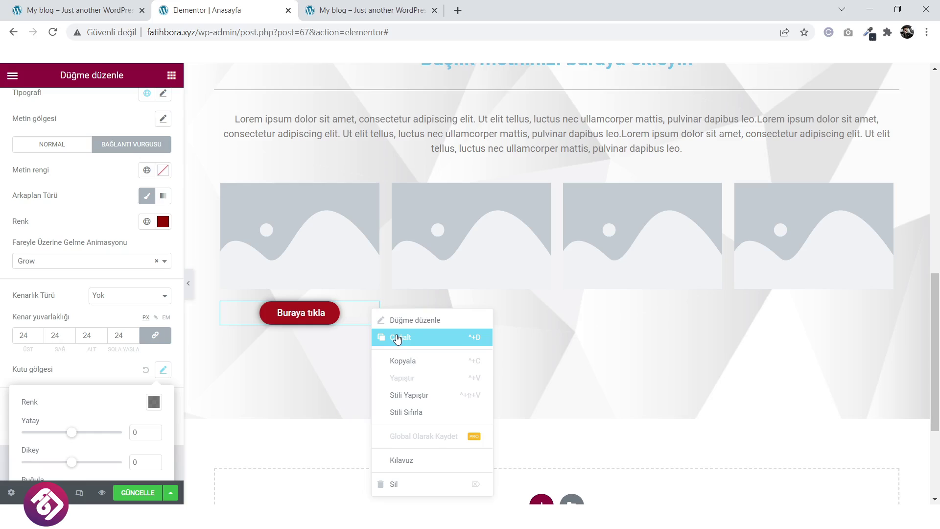
click(393, 337)
drag(371, 343, 485, 327)
right_click(545, 309)
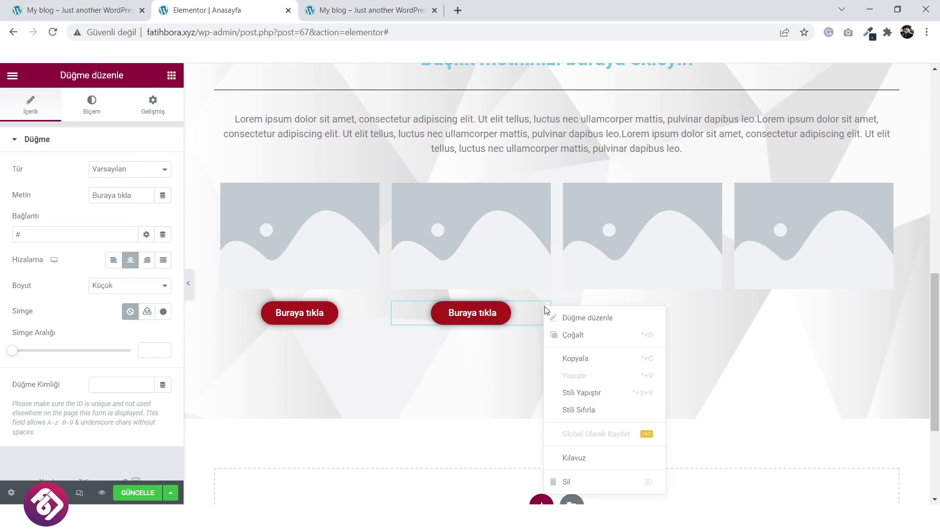
click(568, 335)
drag(541, 345, 693, 320)
right_click(721, 311)
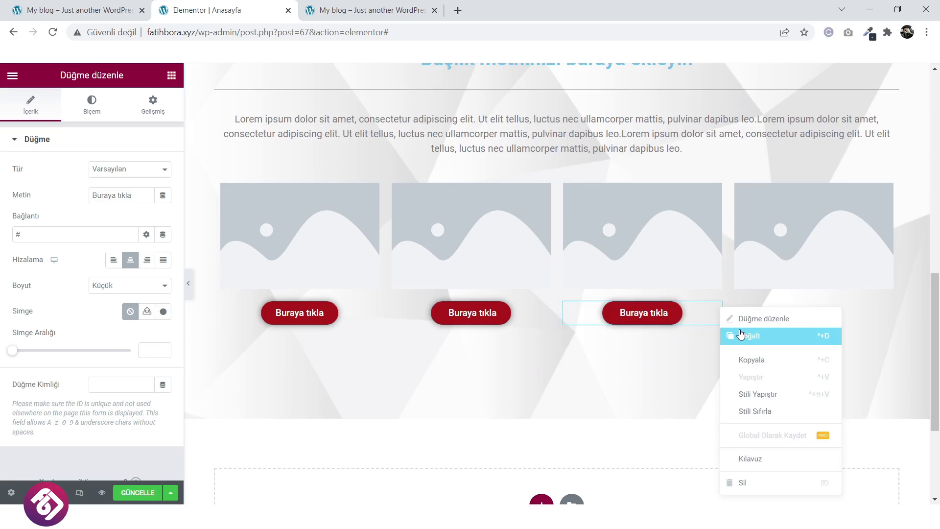
click(737, 335)
drag(721, 351, 753, 299)
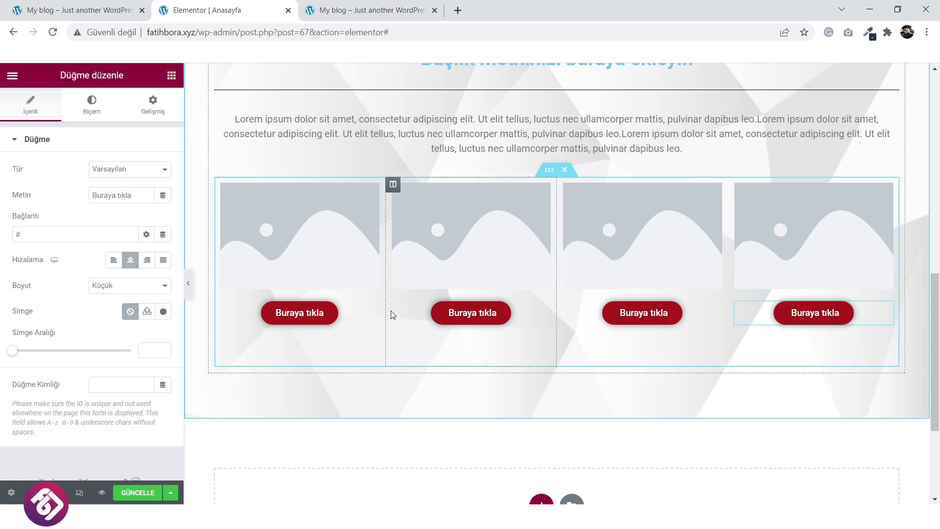
Upload service-img1 from the HİZMETLER folder and set it as the first column's image.
click(292, 225)
click(95, 203)
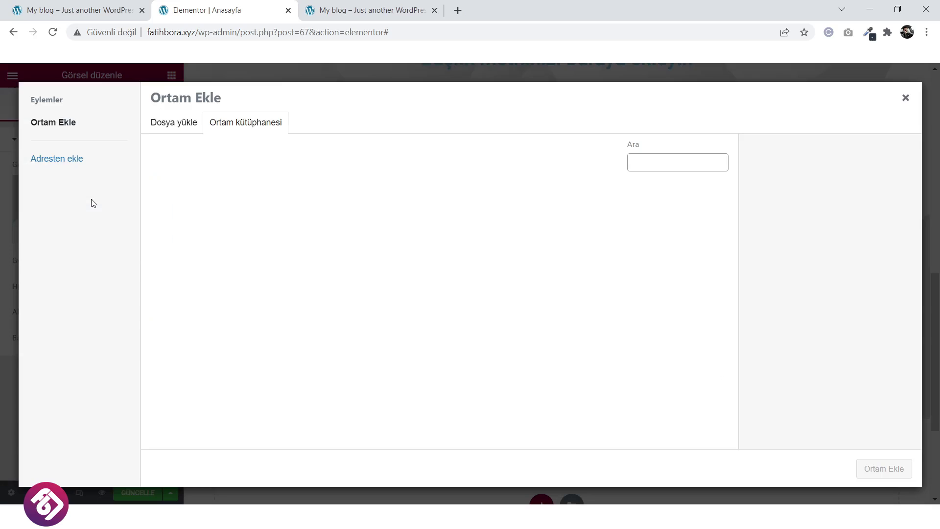
click(175, 123)
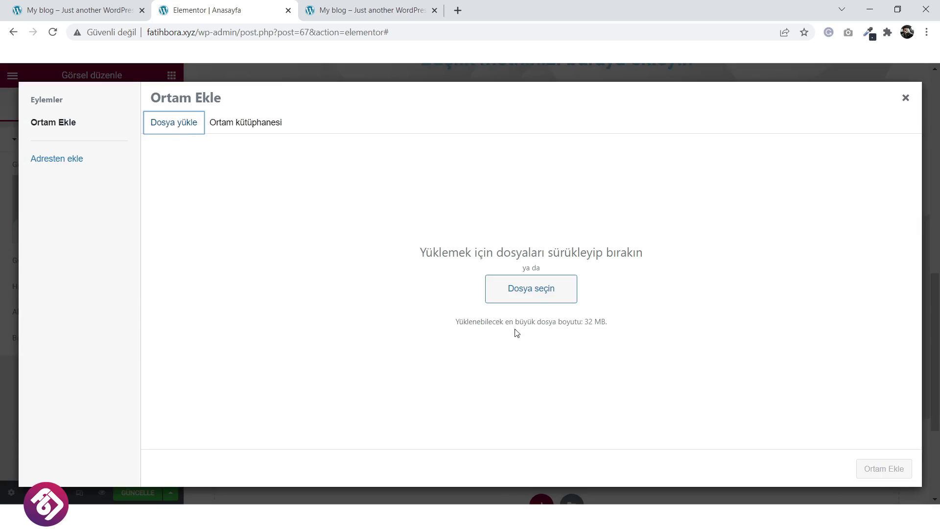
click(547, 292)
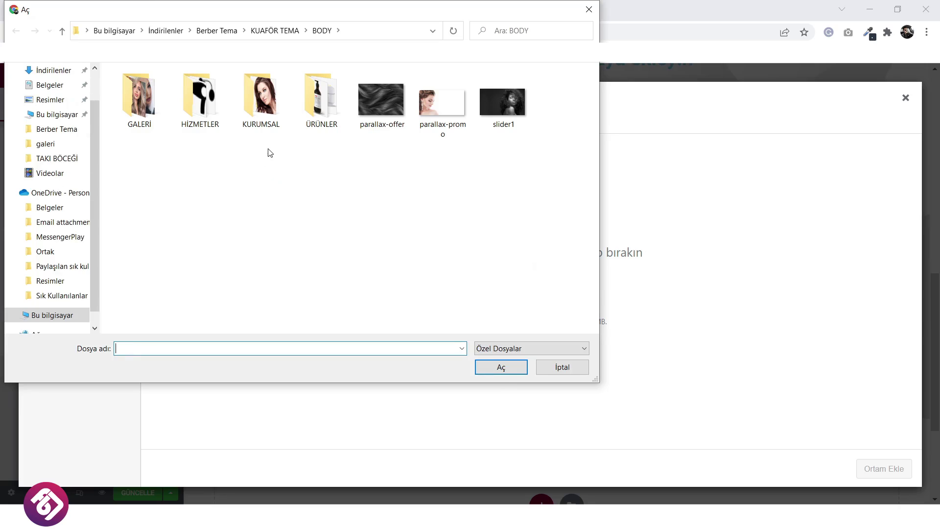
double_click(174, 124)
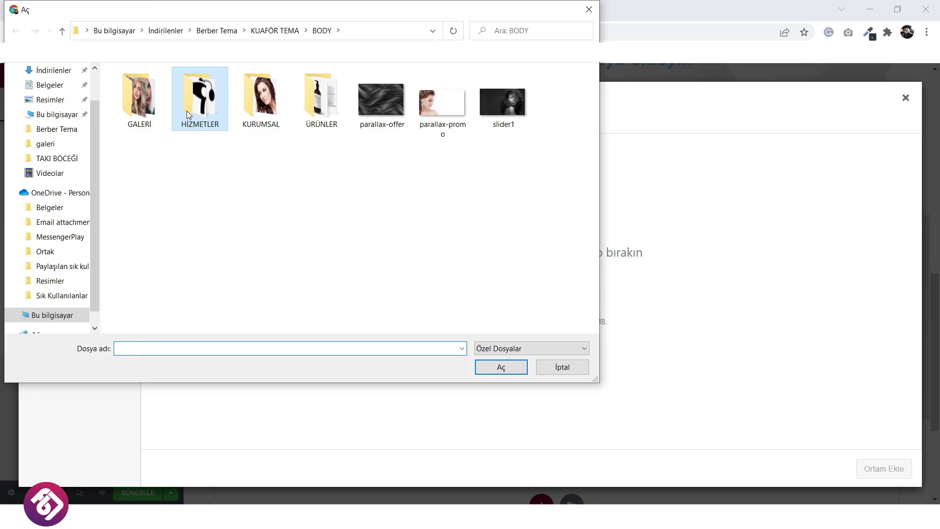
click(446, 121)
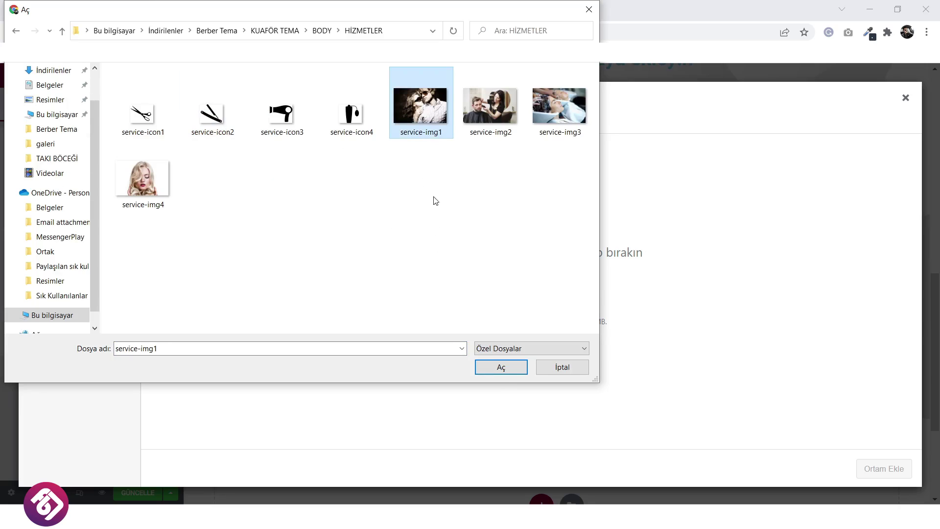
click(501, 368)
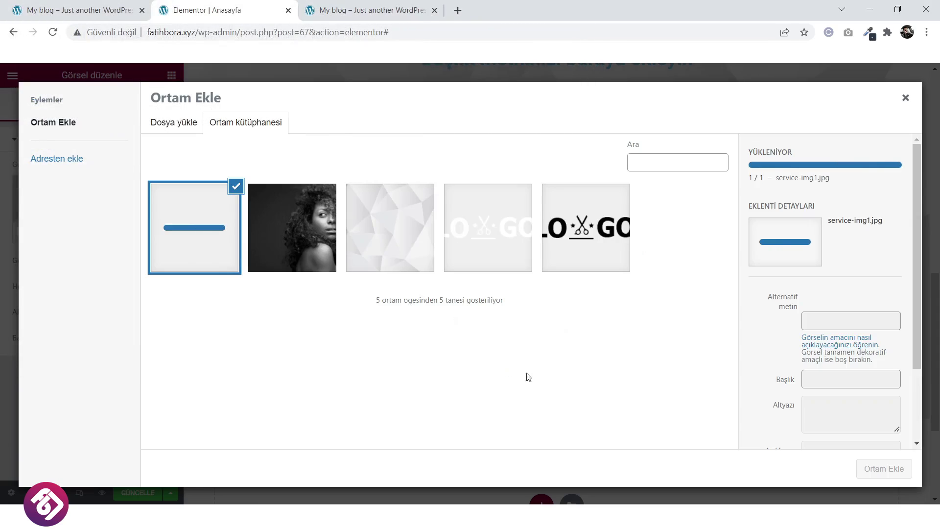
click(879, 469)
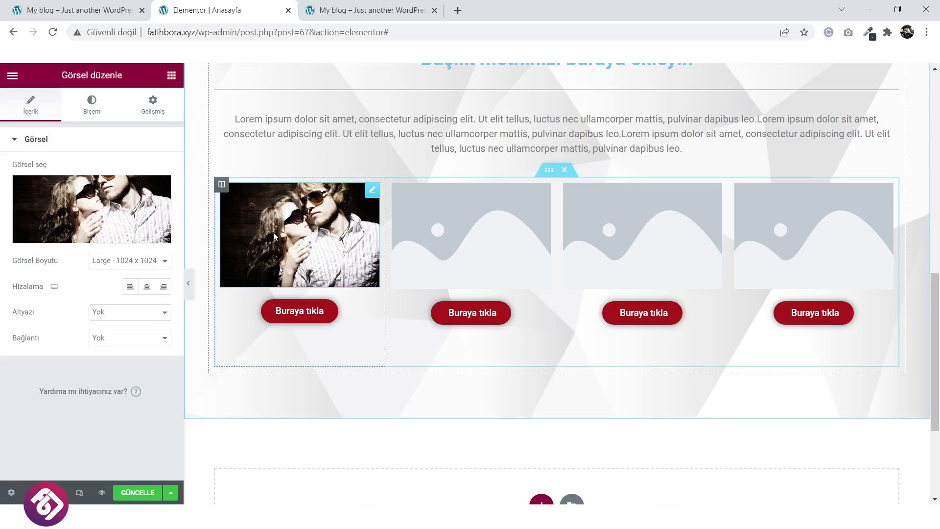
Duplicate the photo and replace the copy with the uploaded service-icon1 scissors icon.
right_click(327, 234)
click(357, 259)
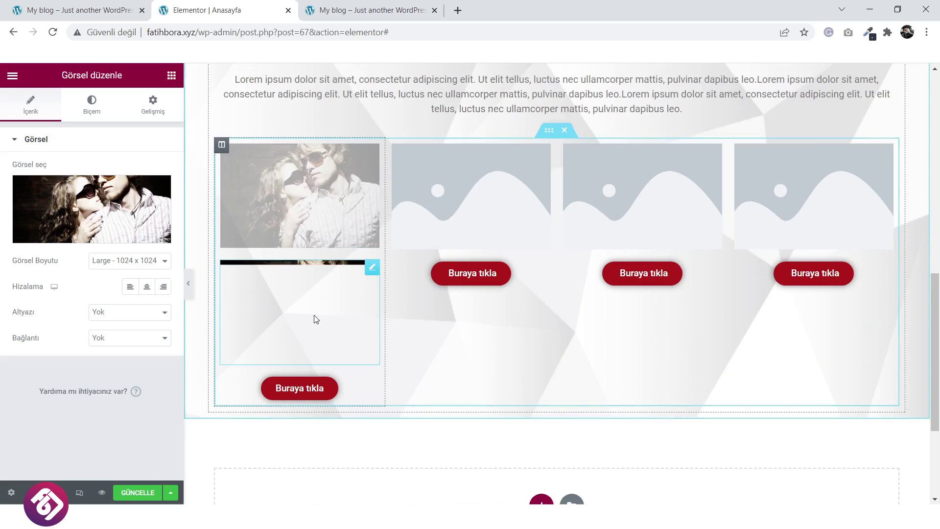
click(107, 209)
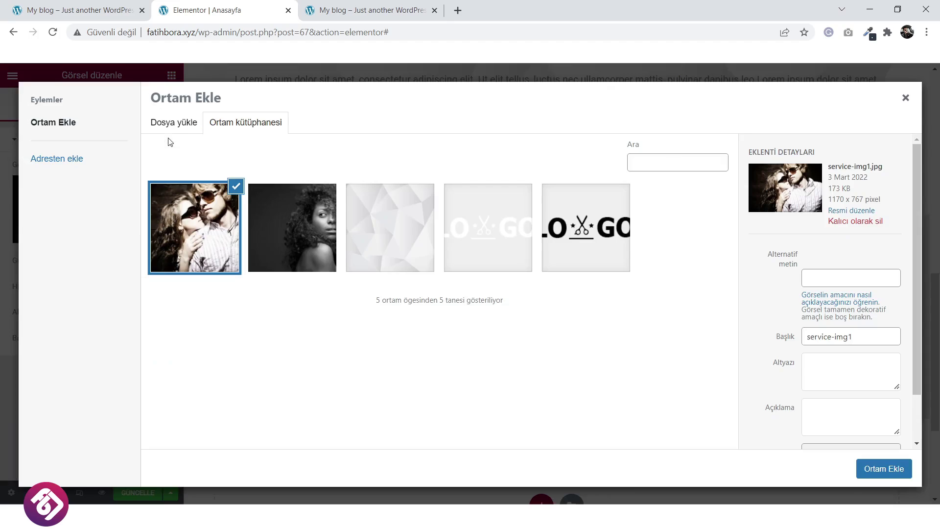
click(175, 124)
click(528, 301)
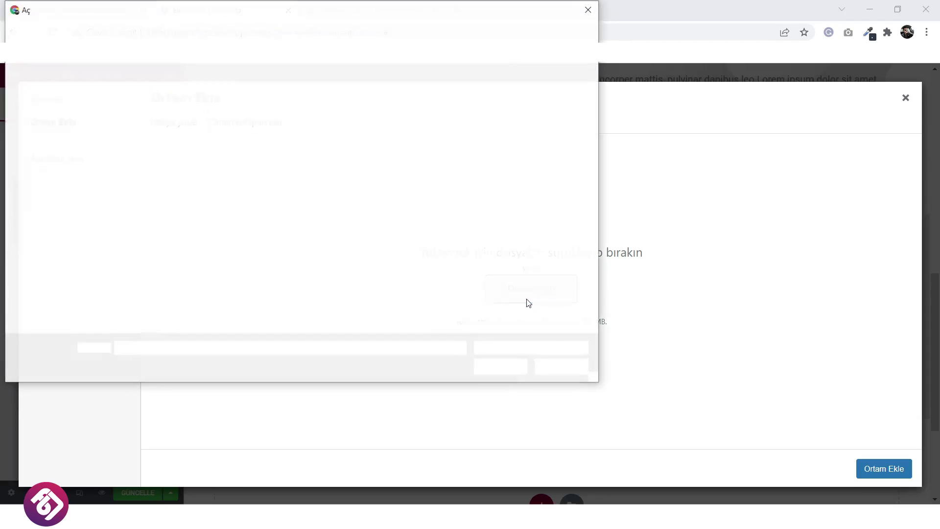
click(153, 118)
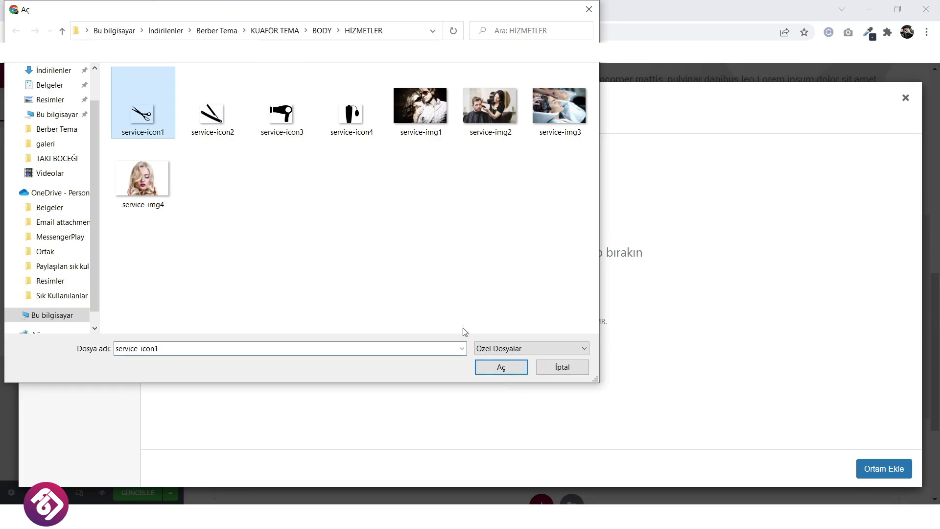
click(496, 367)
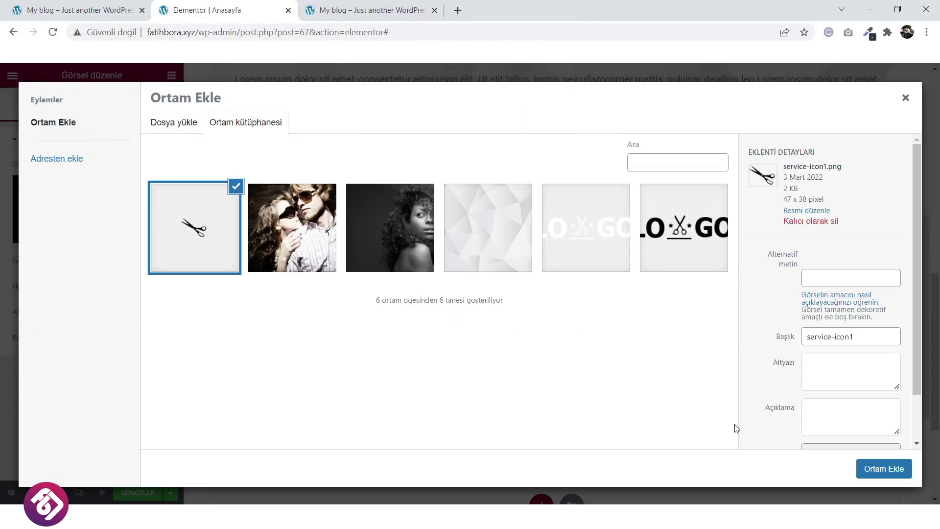
click(876, 470)
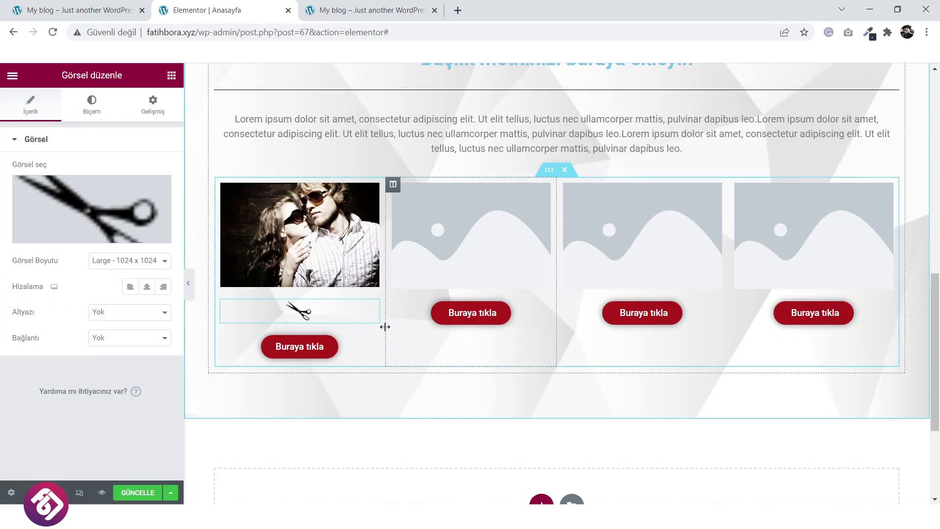
click(52, 7)
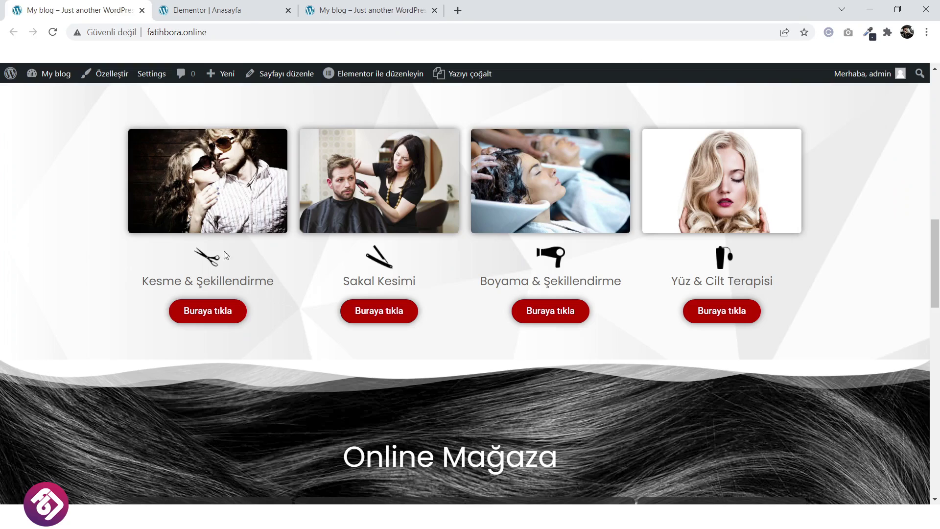
click(234, 7)
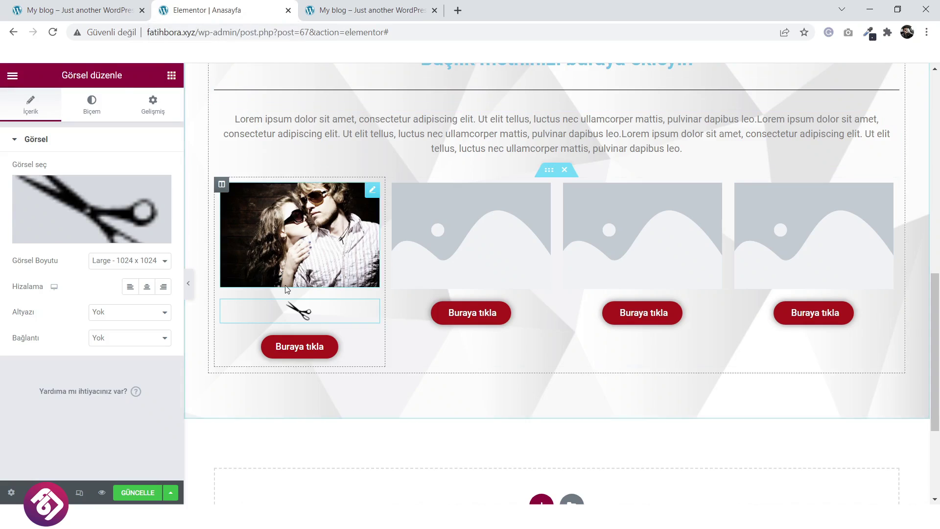
Add an icon list below the scissors icon, keeping one item without a check icon.
scroll(318, 290, up, 3)
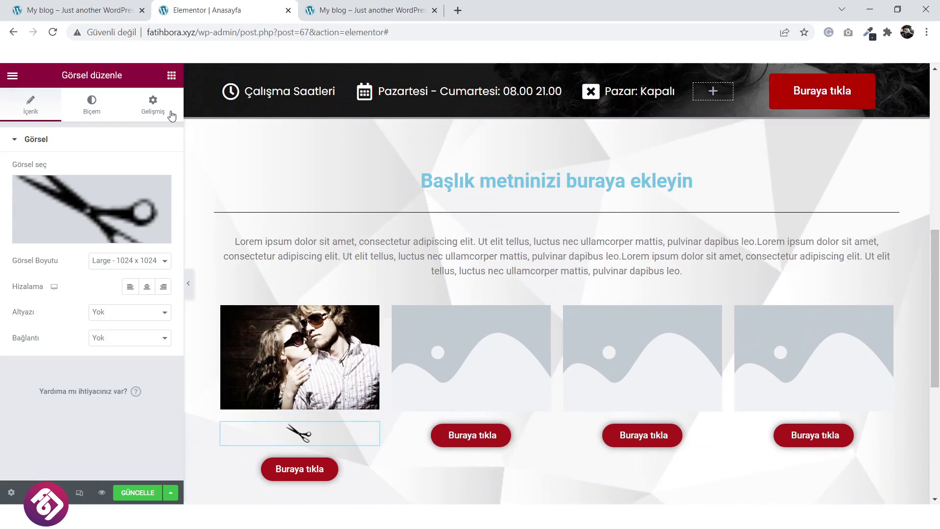
key(ctrl+p)
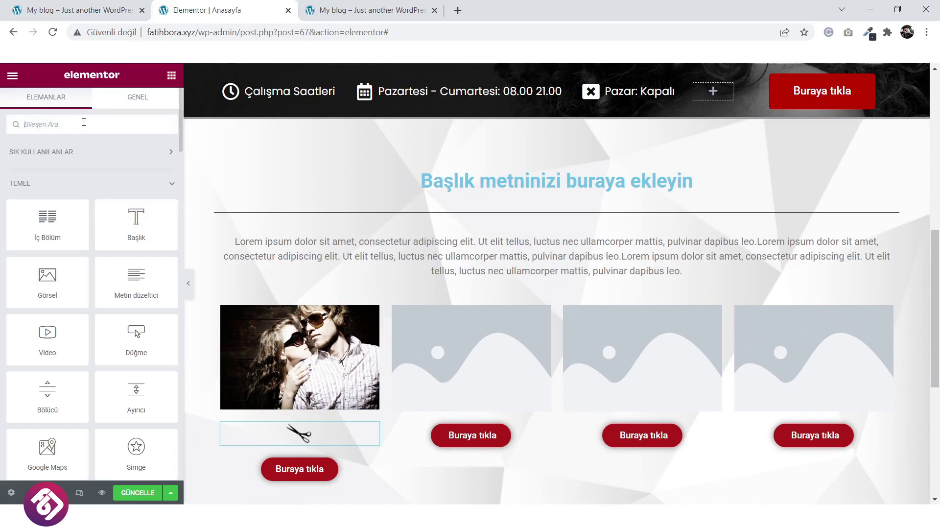
text(icon)
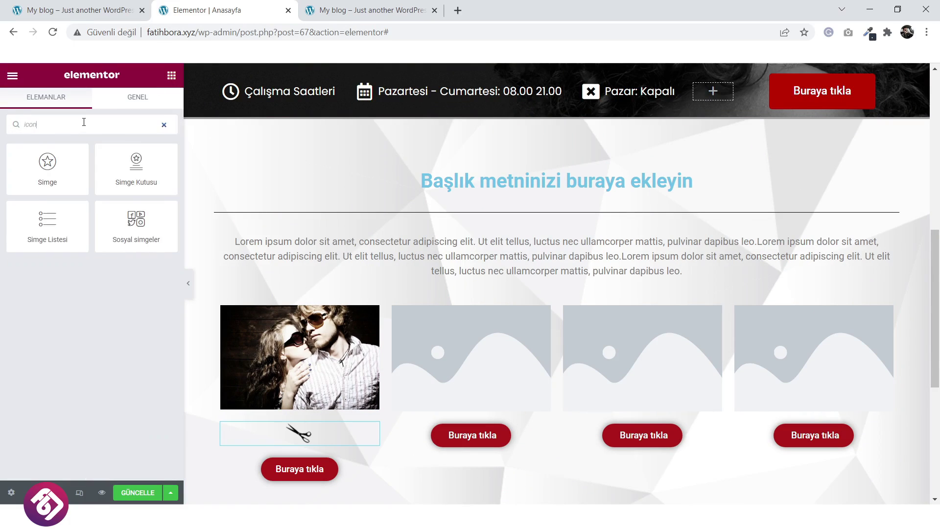
drag(47, 221, 320, 440)
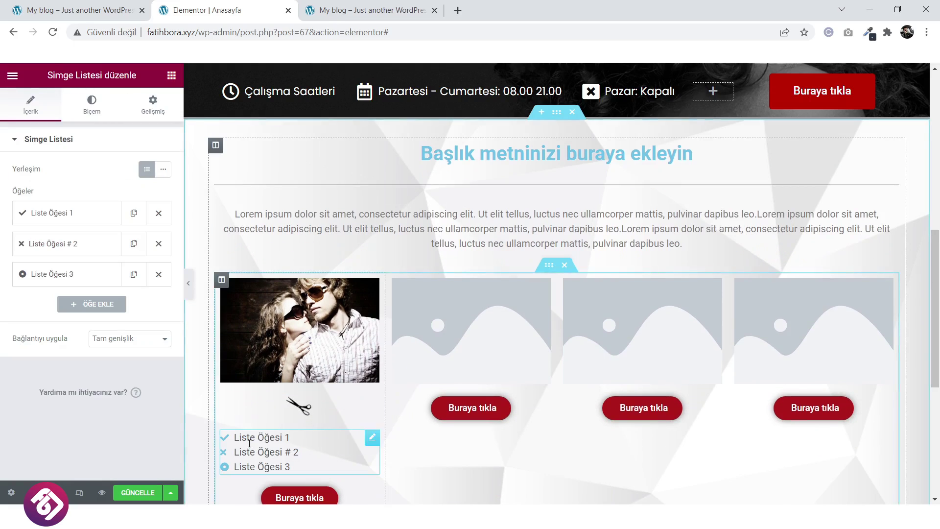
click(158, 274)
click(158, 244)
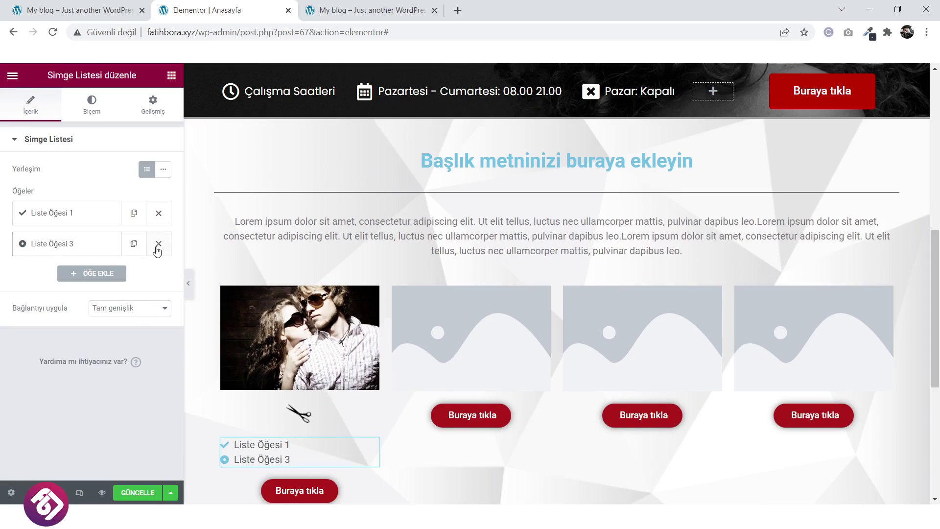
click(95, 214)
click(151, 300)
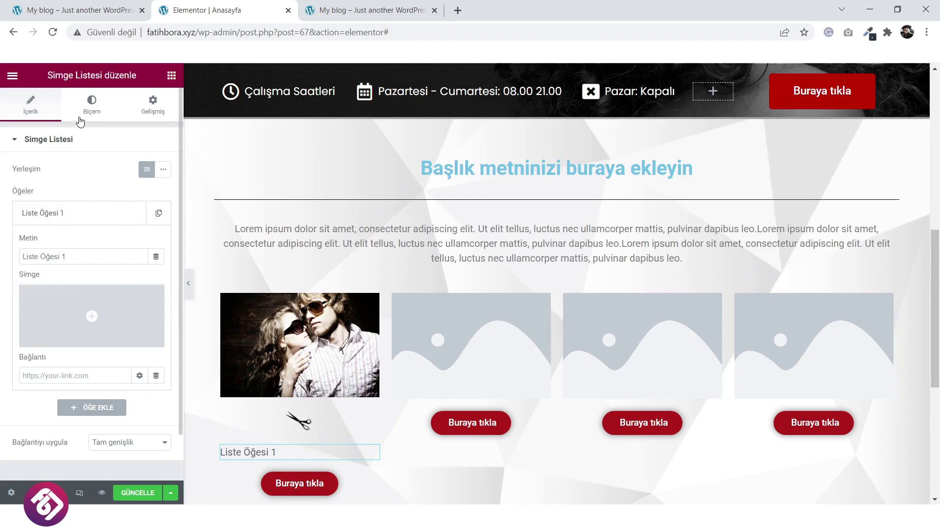
Centre the list item text and set its font to Poppins.
click(91, 104)
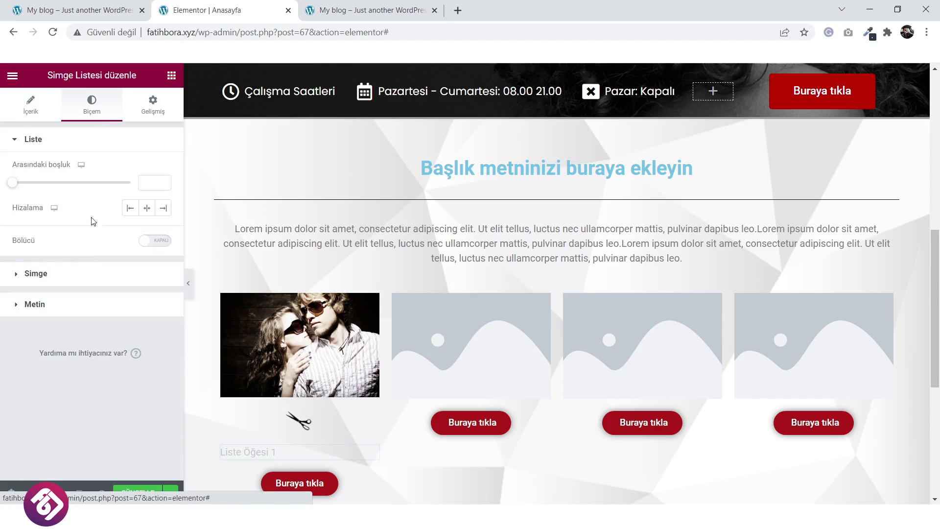
click(147, 210)
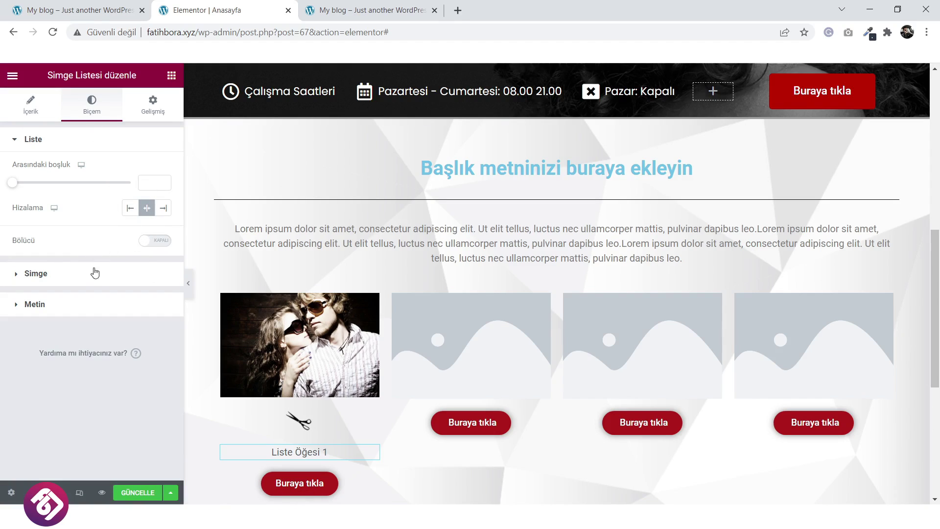
click(77, 280)
click(69, 327)
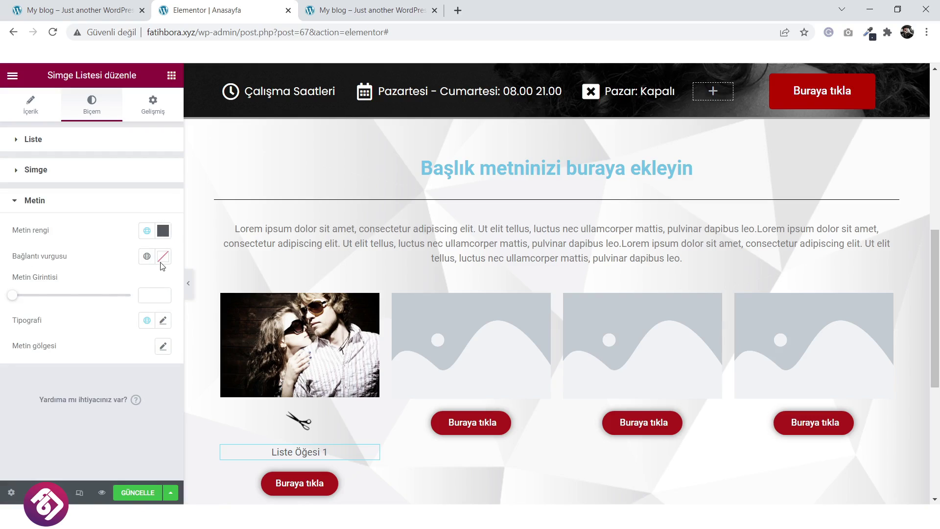
click(163, 321)
click(125, 378)
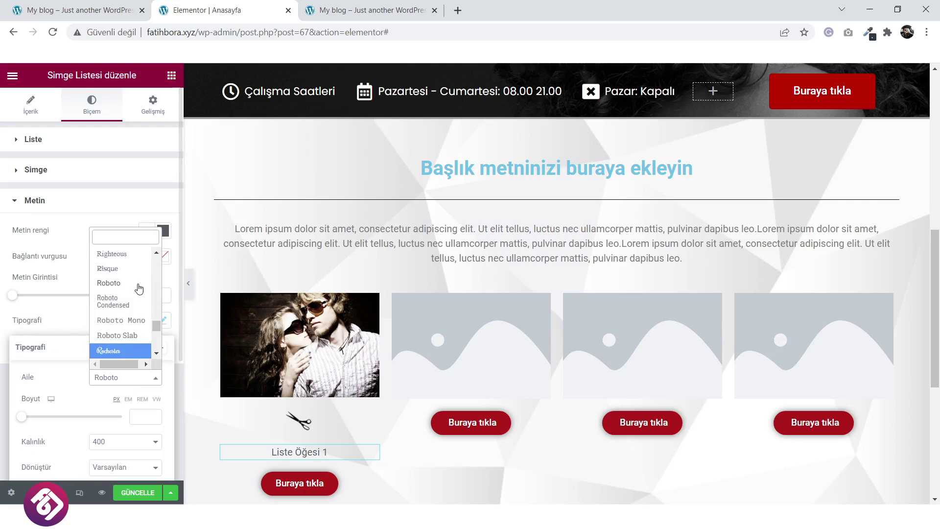
text(pop)
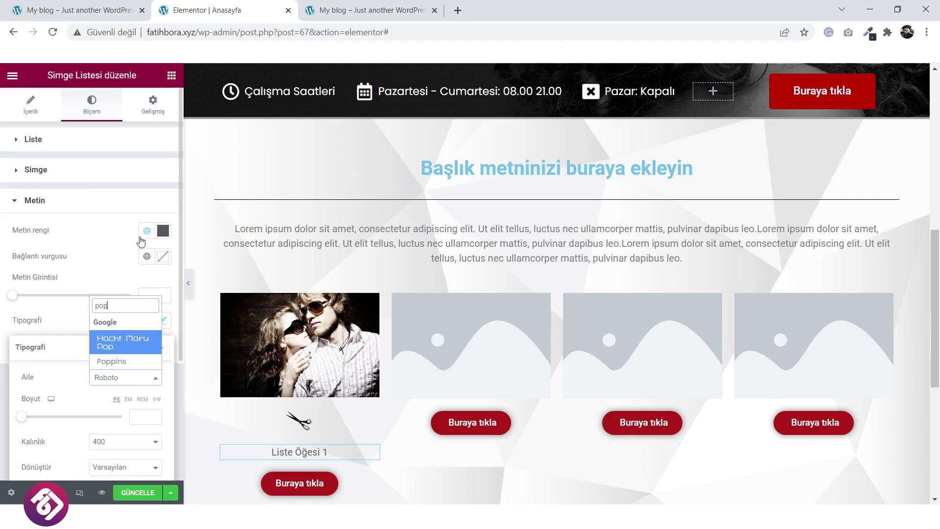
click(112, 362)
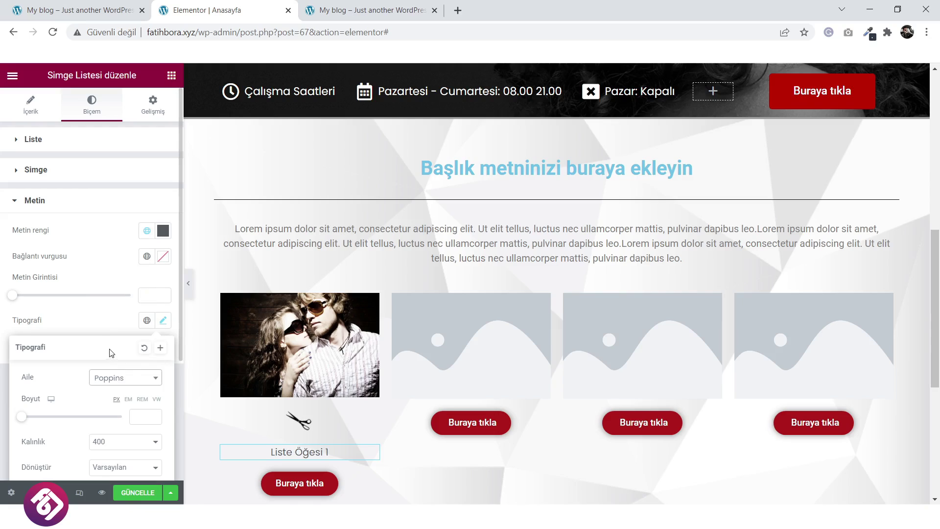
Set the list text to size 22 and font weight 500.
drag(37, 420, 36, 419)
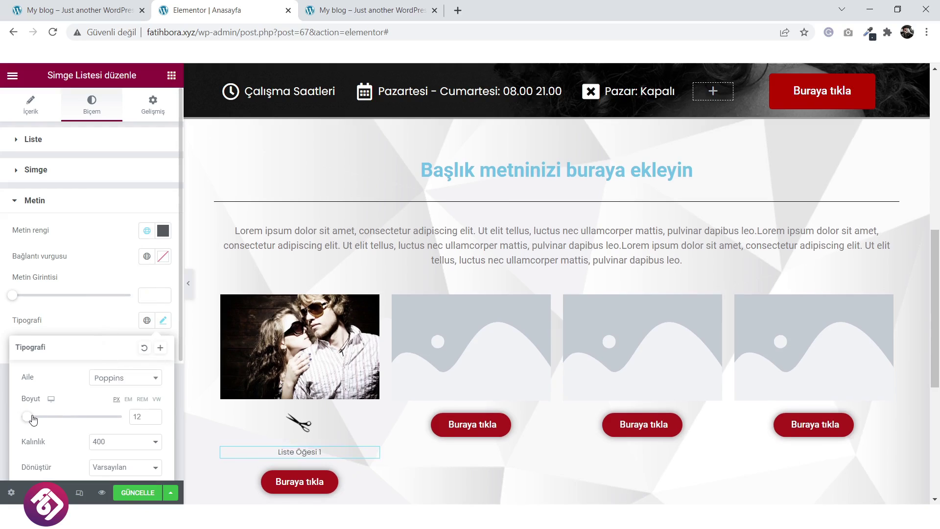
click(111, 441)
click(122, 373)
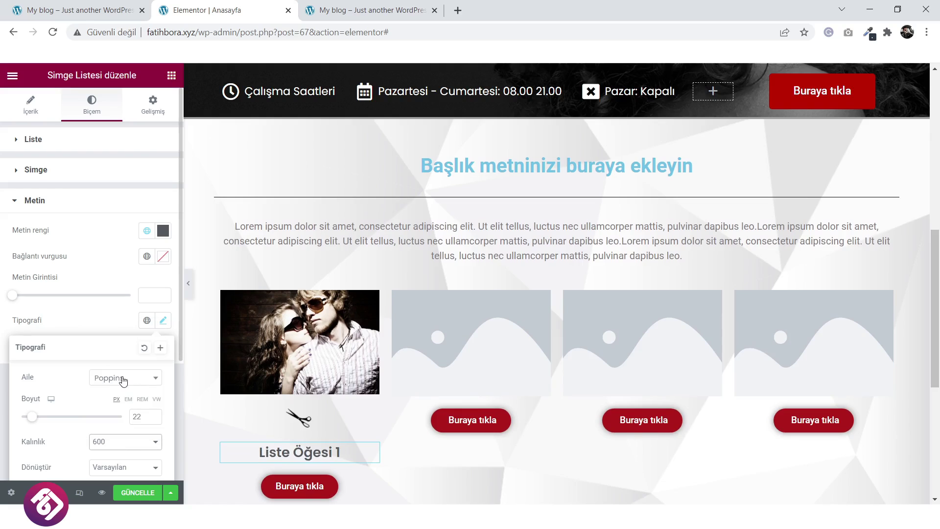
click(114, 387)
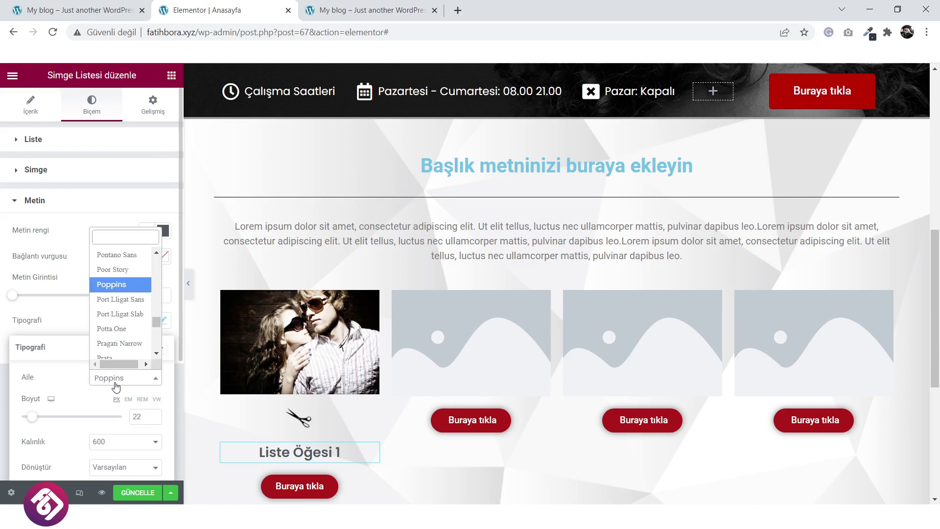
click(112, 443)
click(113, 443)
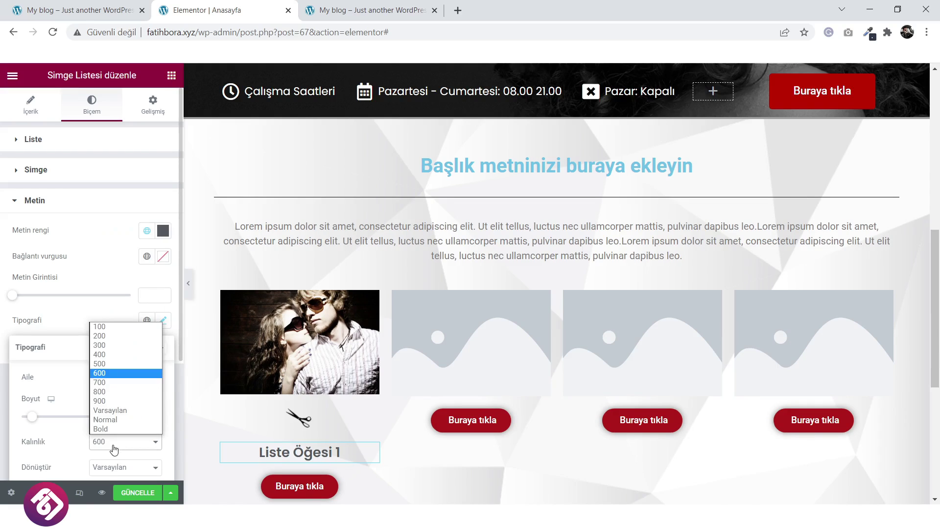
click(123, 364)
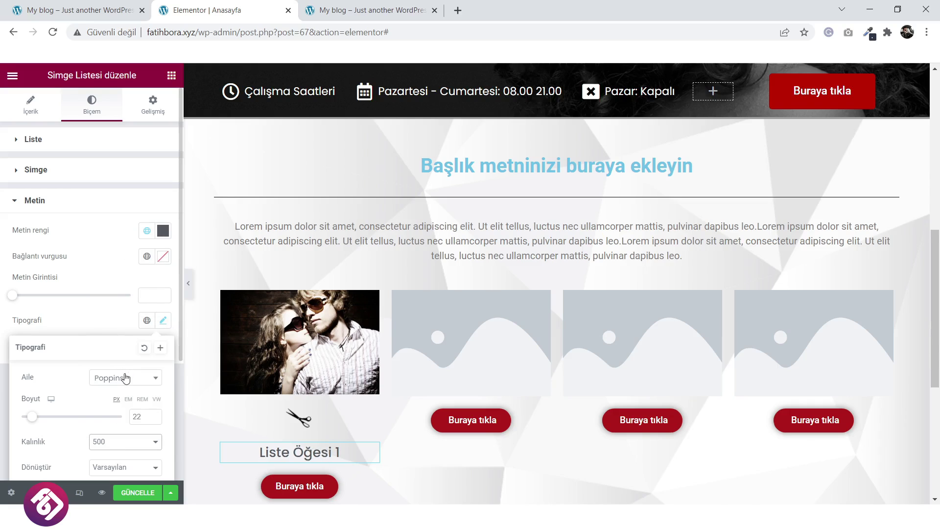
scroll(343, 392, down, 1)
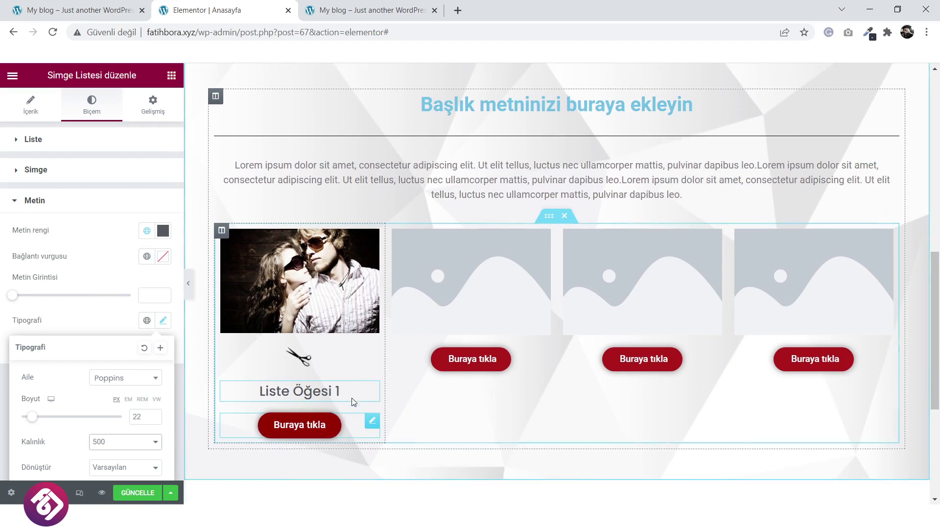
scroll(333, 348, down, 1)
scroll(315, 346, up, 1)
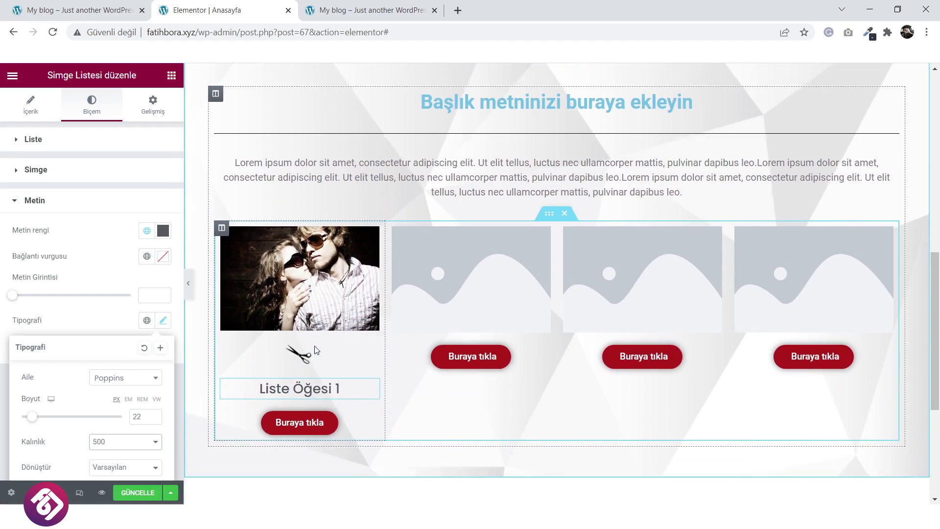
Save the page and reload the live site to check the list label.
click(138, 496)
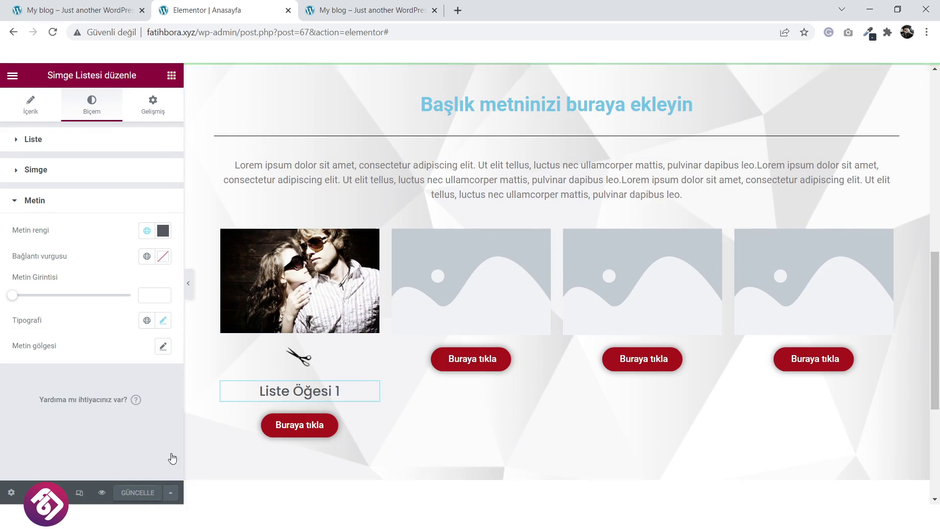
click(362, 10)
key(F5)
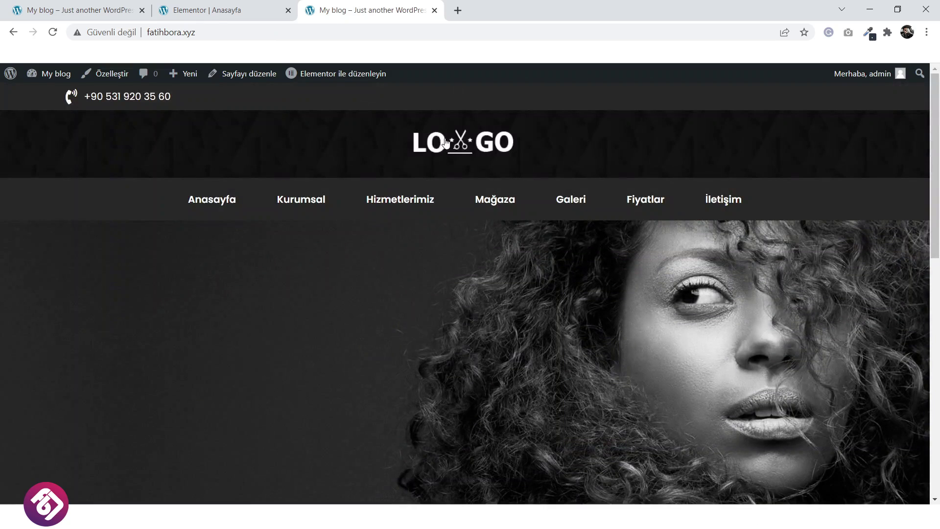
click(445, 143)
scroll(254, 308, down, 4)
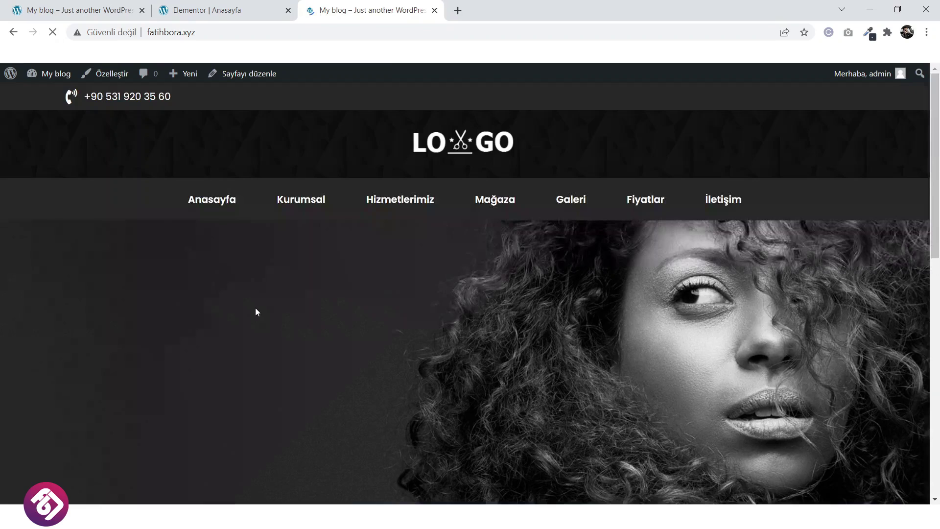
Copy the 'Kesme & Şekillendirme' heading text from the reference salon site.
scroll(187, 302, down, 9)
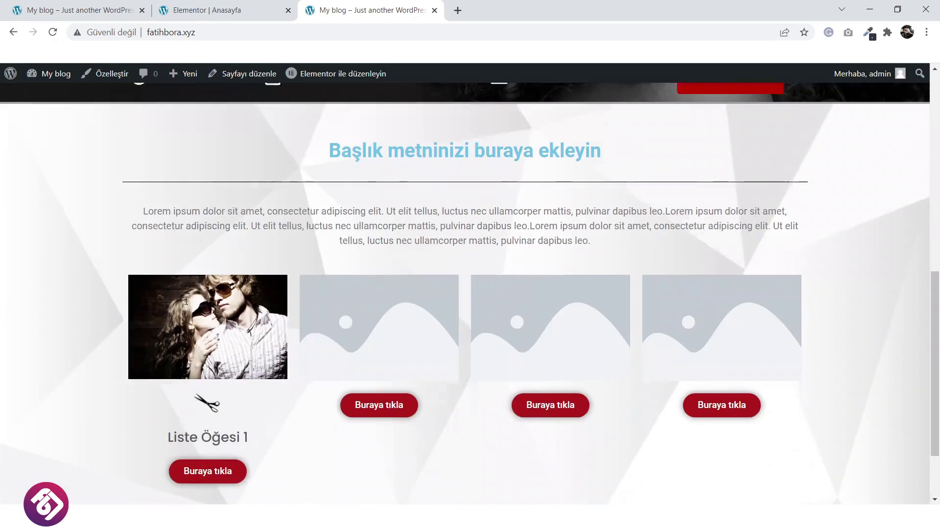
scroll(187, 300, down, 2)
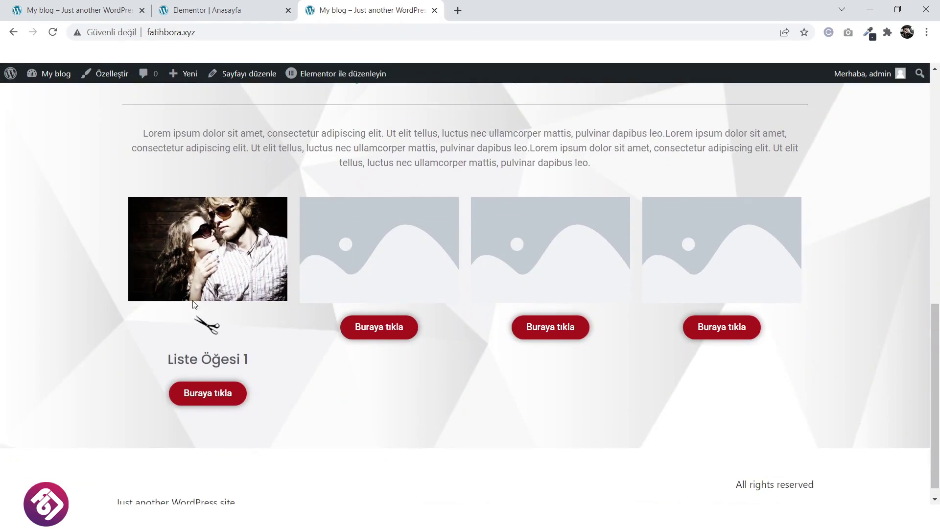
click(88, 10)
drag(276, 284, 138, 291)
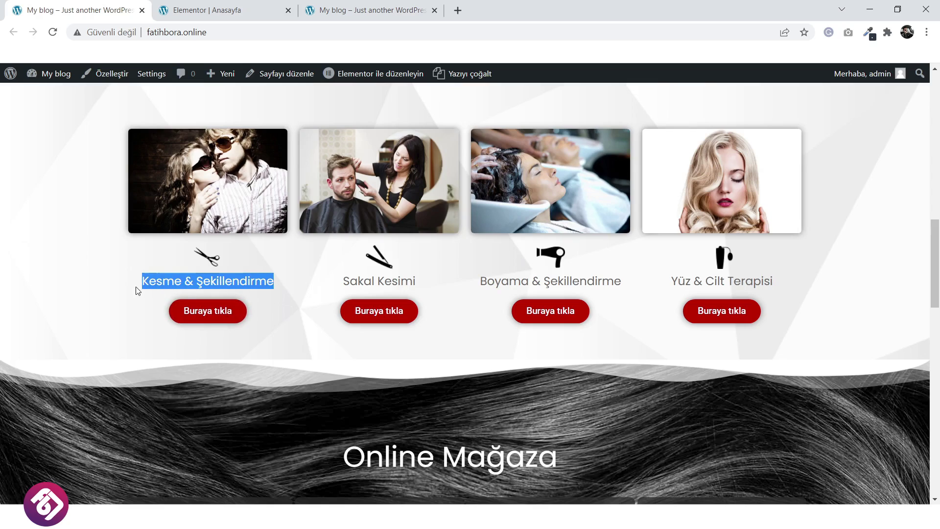
right_click(204, 283)
click(228, 294)
click(246, 7)
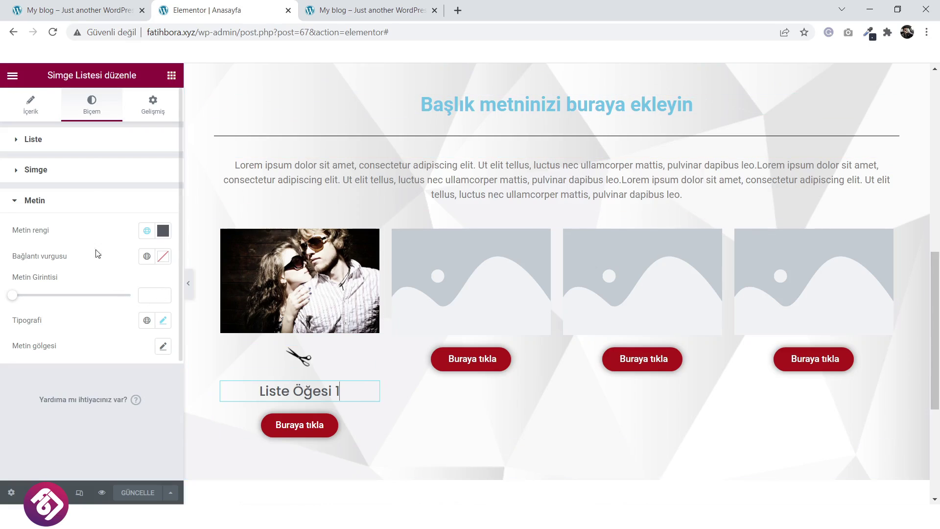
Paste it as the Liste Öğesi 1 text, save, and compare with the reference site.
click(41, 110)
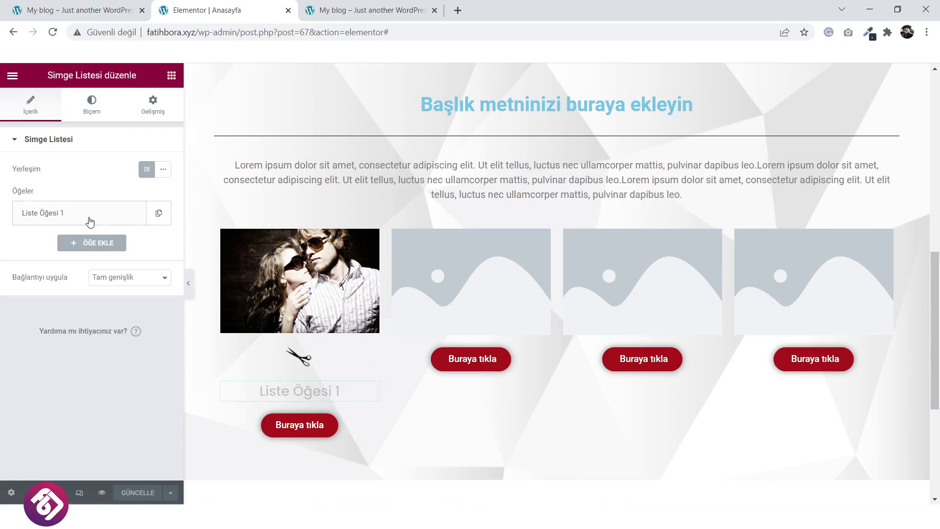
click(90, 214)
click(94, 256)
drag(94, 256, 14, 263)
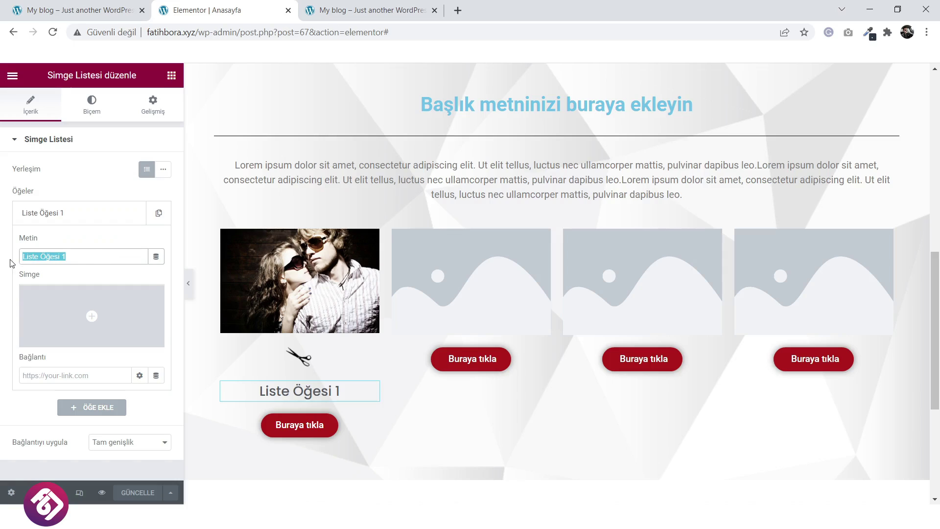
key(ctrl+v)
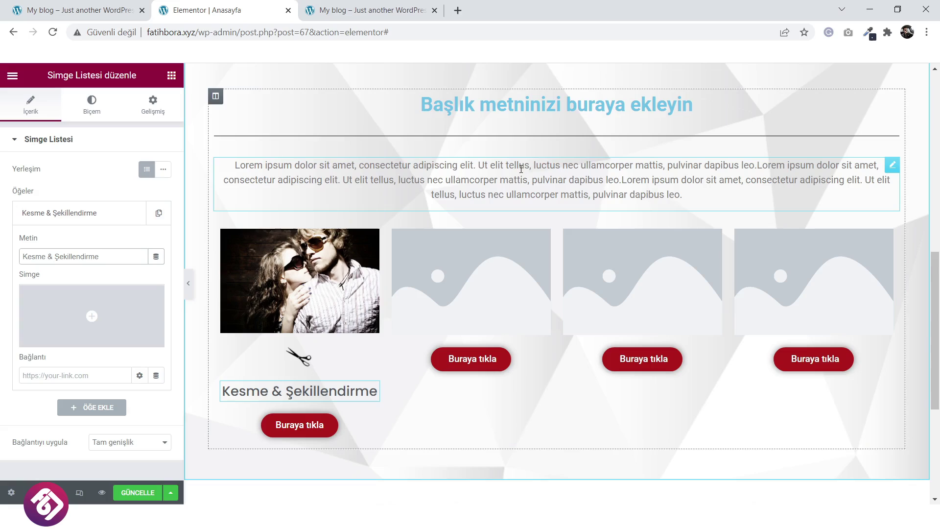
click(145, 495)
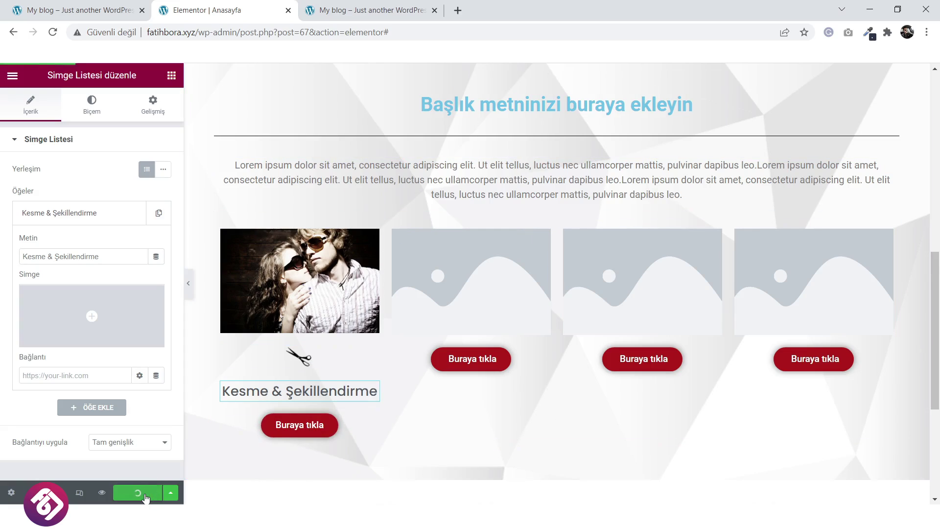
click(86, 9)
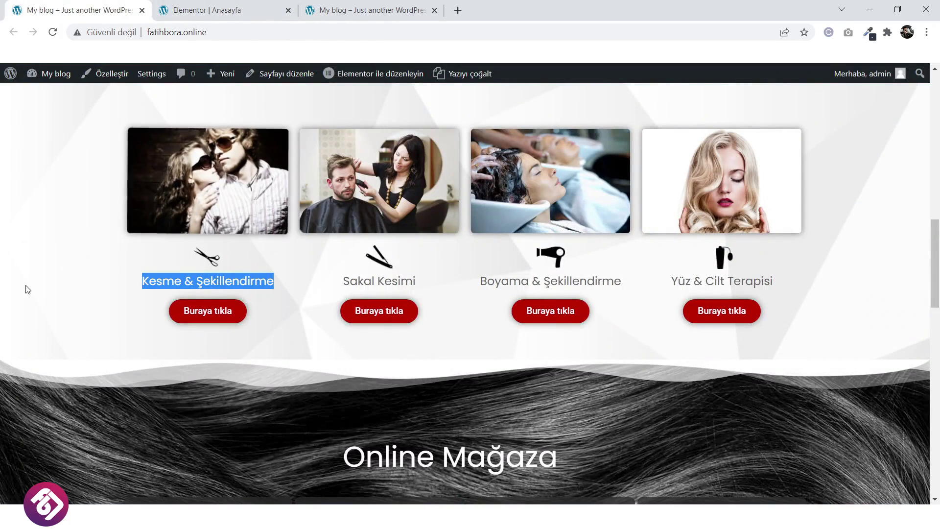
click(233, 4)
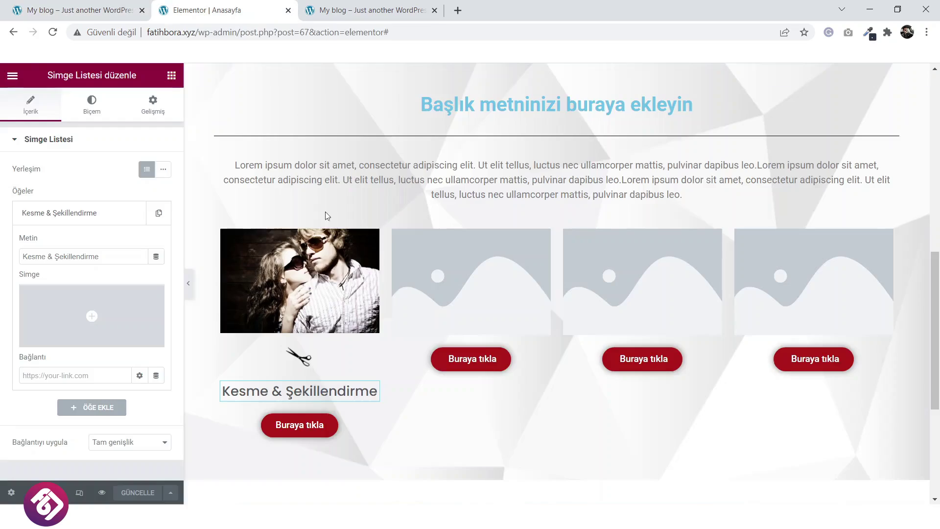
click(296, 299)
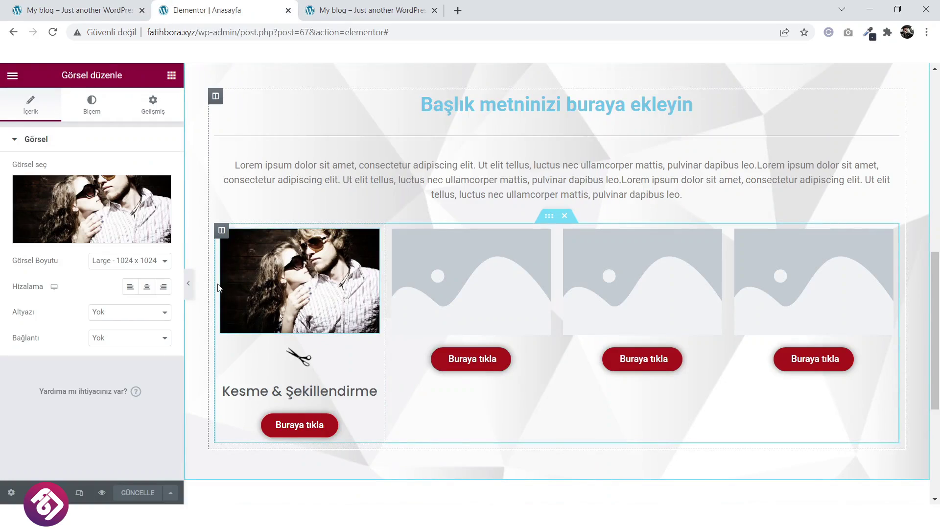
Give the couple photo 6 px rounded corners and a box shadow.
click(95, 109)
scroll(83, 343, down, 2)
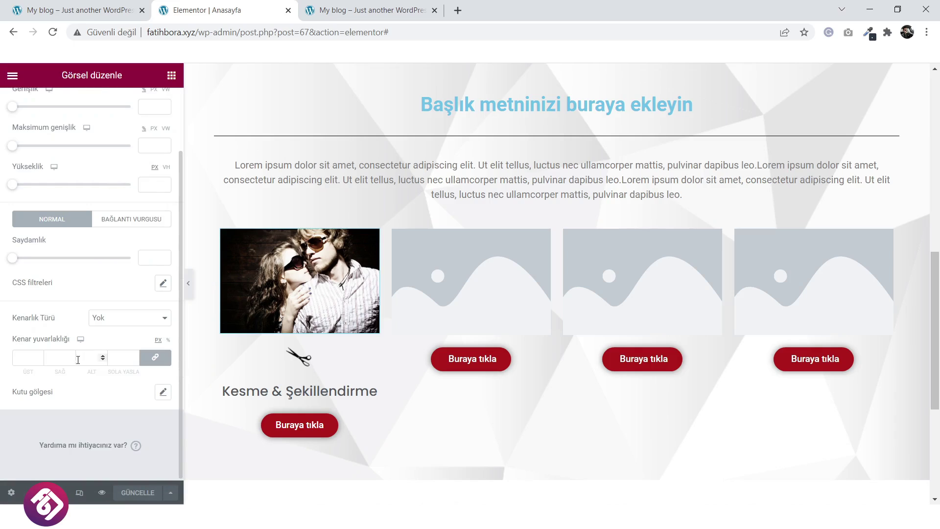
click(41, 358)
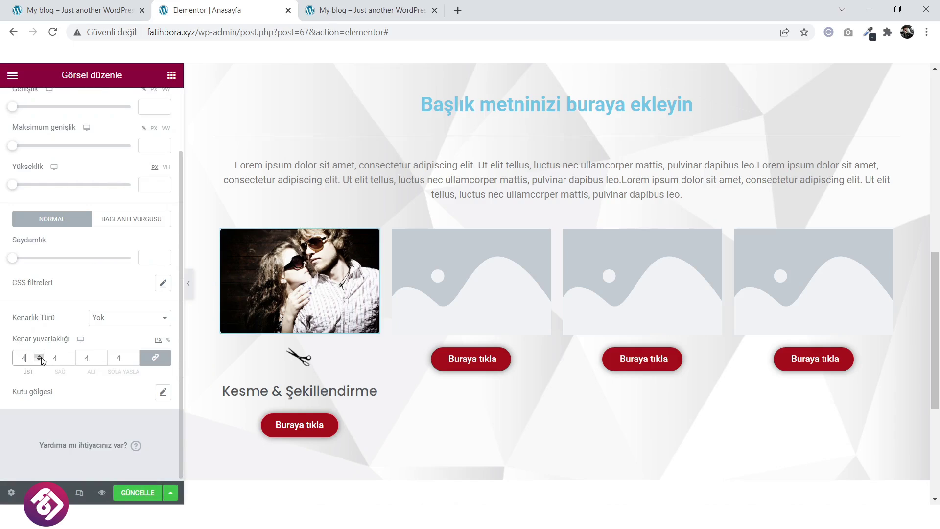
click(164, 393)
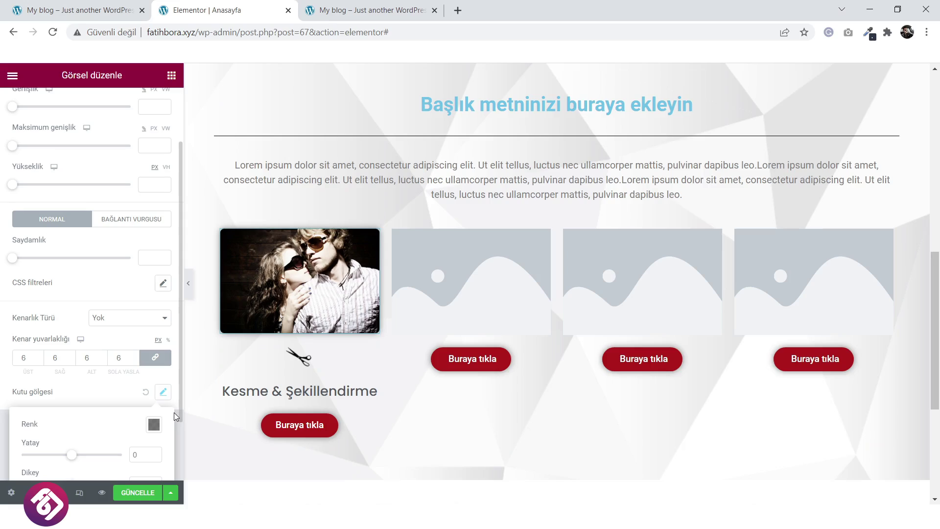
Set the photo's hover animation to Rotate and review the CSS Filters settings.
click(146, 224)
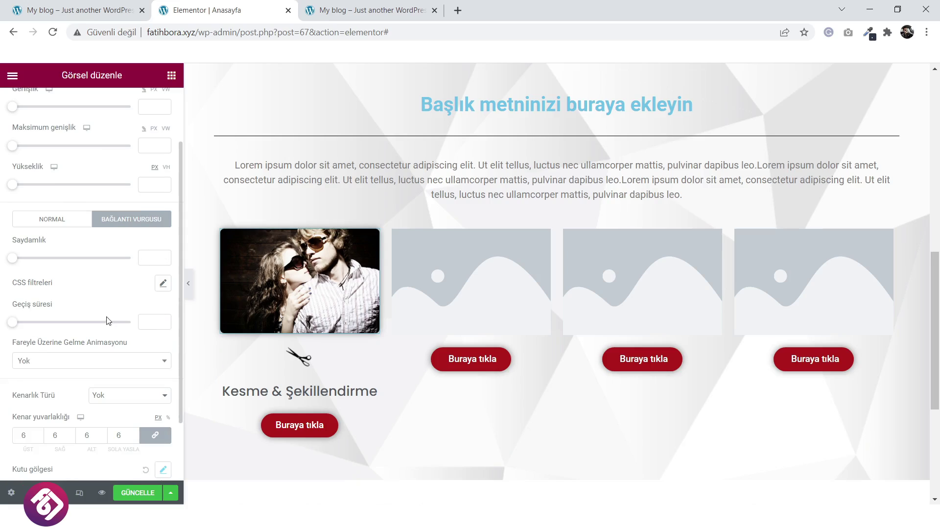
click(90, 362)
scroll(90, 323, down, 3)
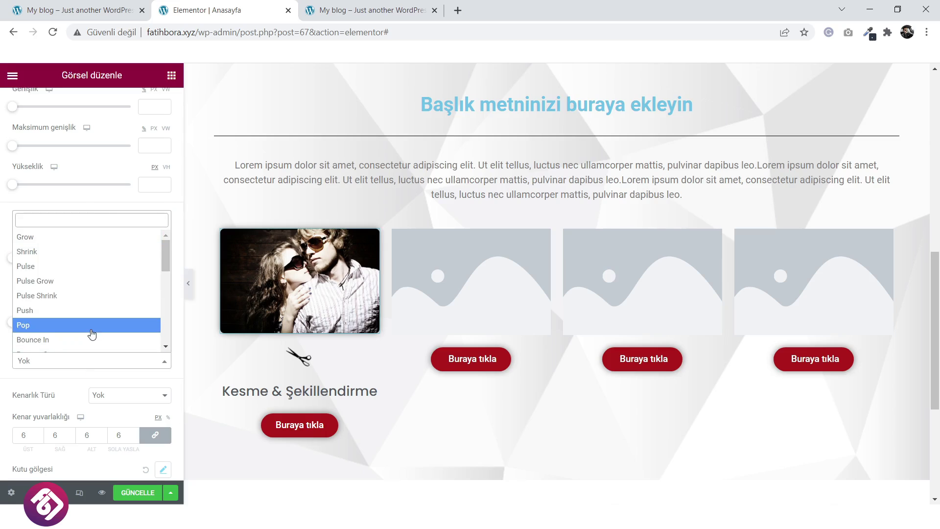
click(99, 317)
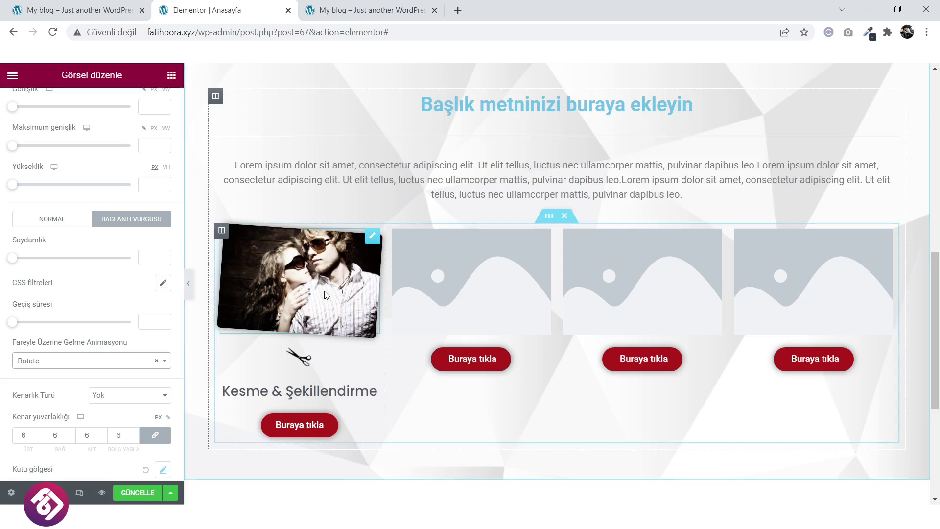
click(93, 363)
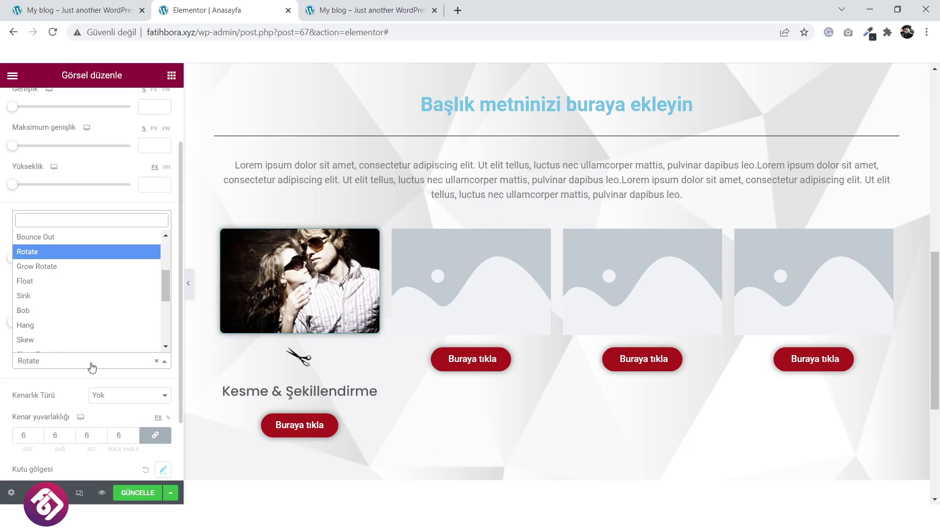
click(92, 367)
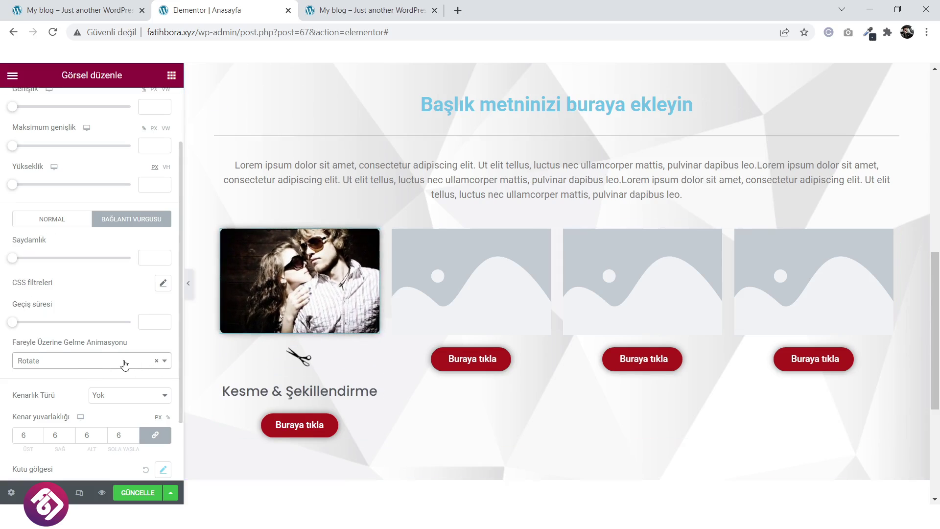
scroll(103, 375, down, 3)
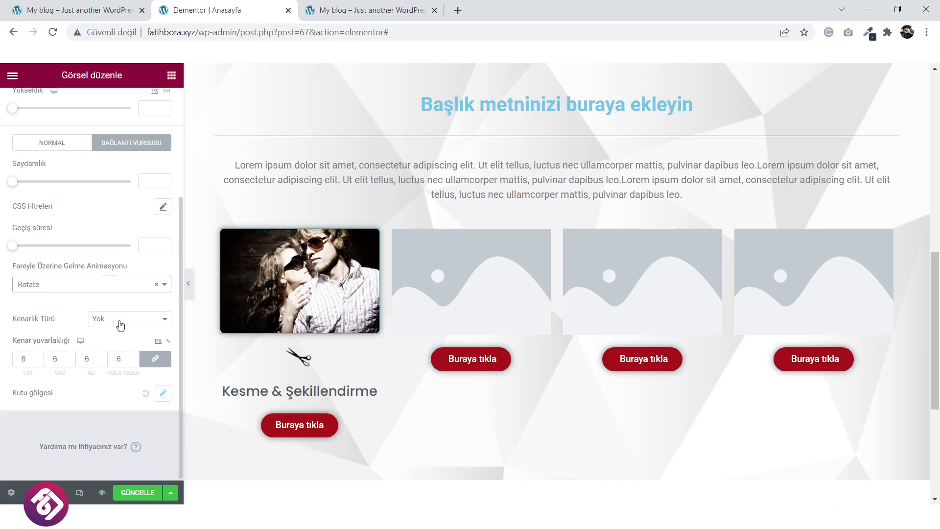
click(164, 208)
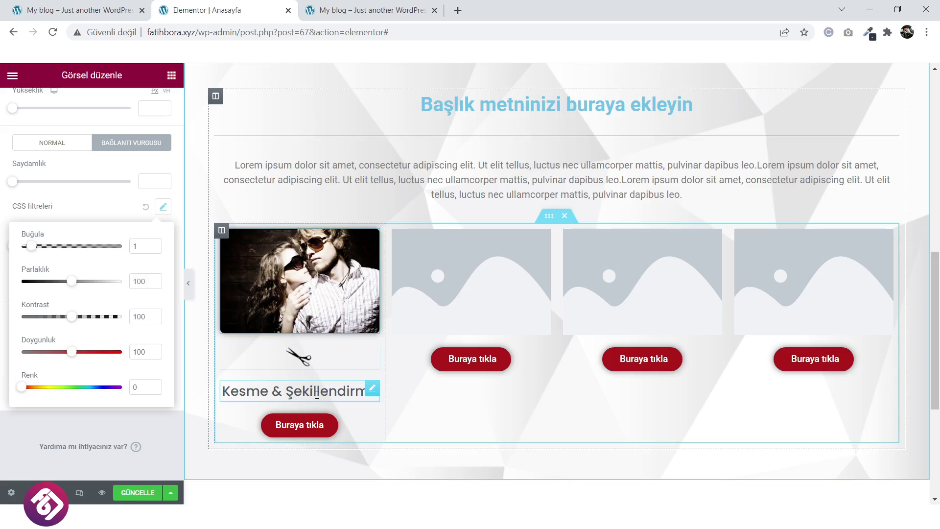
Save the page and scroll to the service cards on the live site.
click(140, 493)
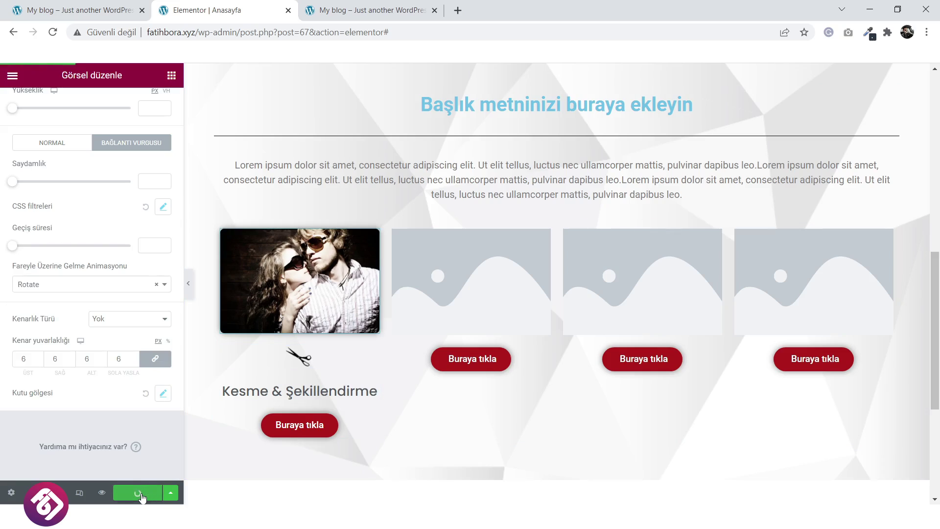
click(378, 11)
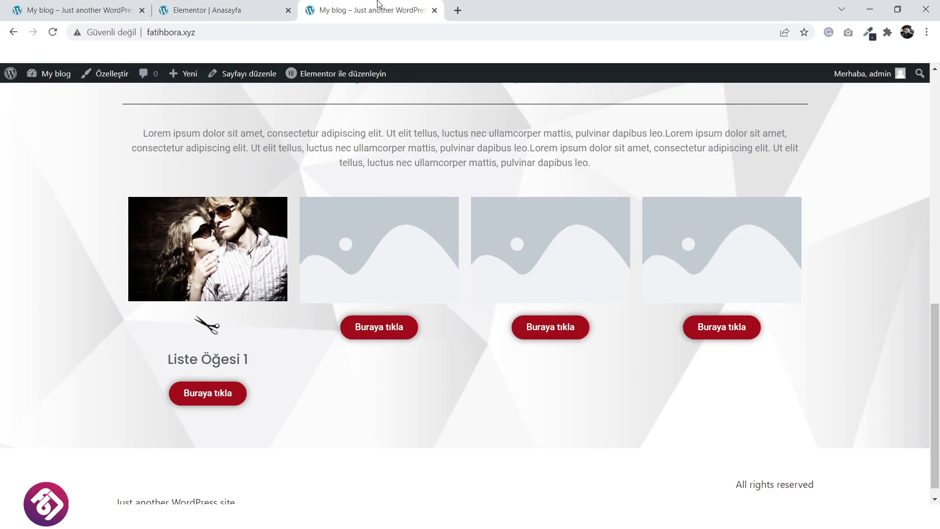
scroll(416, 134, up, 15)
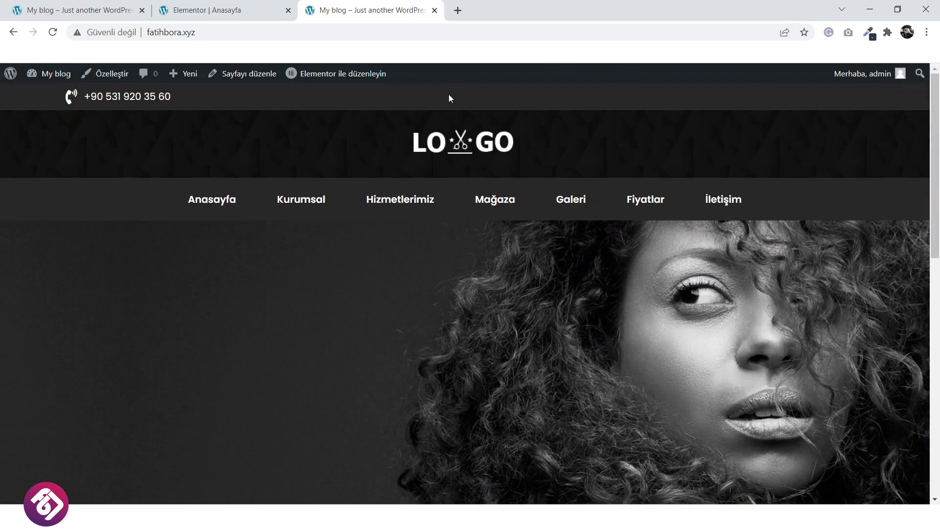
scroll(378, 214, down, 10)
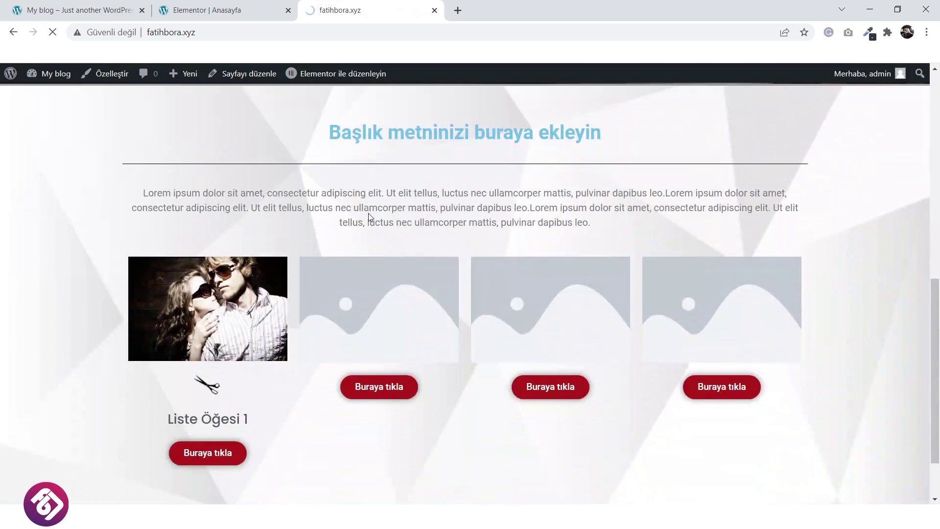
scroll(368, 216, down, 5)
scroll(369, 216, down, 5)
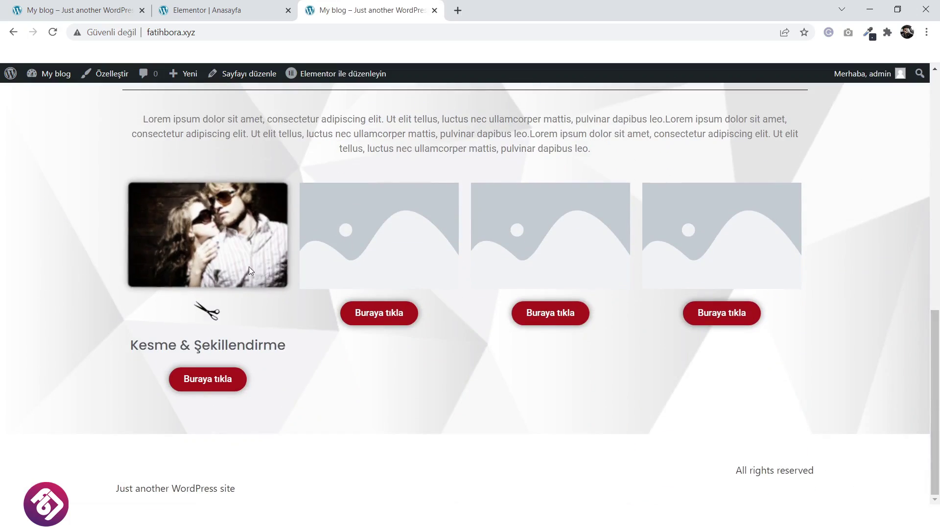
click(260, 7)
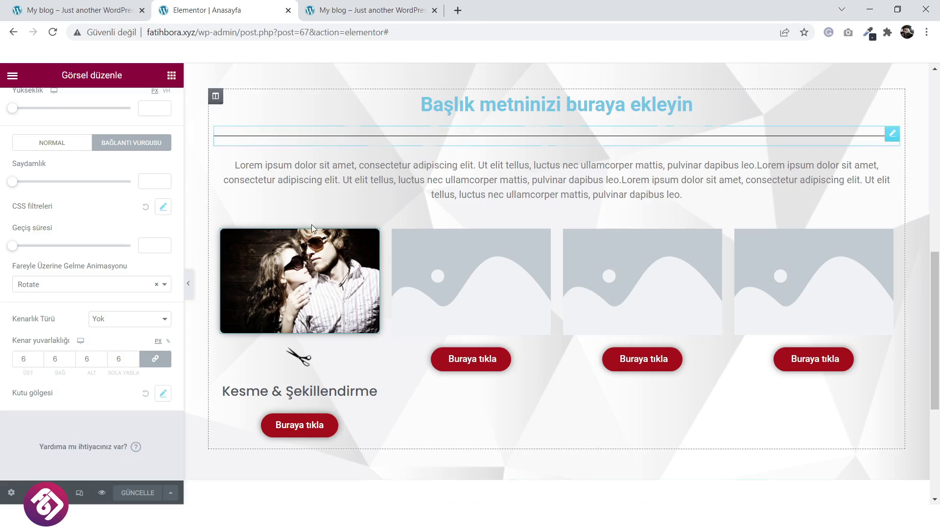
Set the Lorem ipsum intro paragraph's font family to Poppins.
click(532, 175)
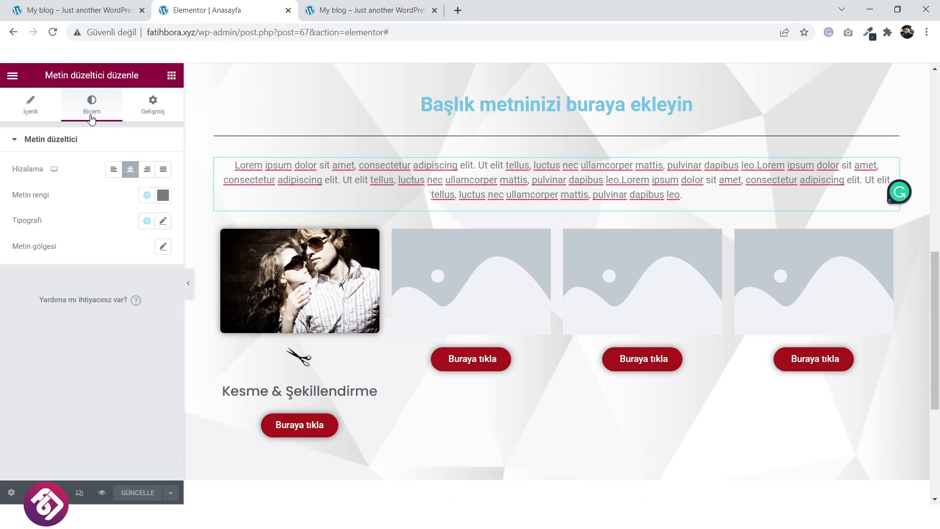
click(164, 221)
click(118, 279)
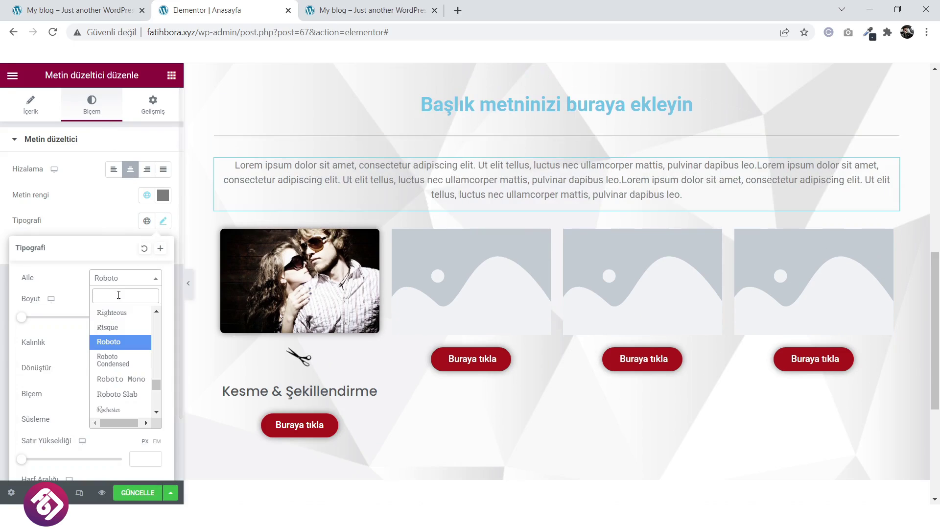
text(pop)
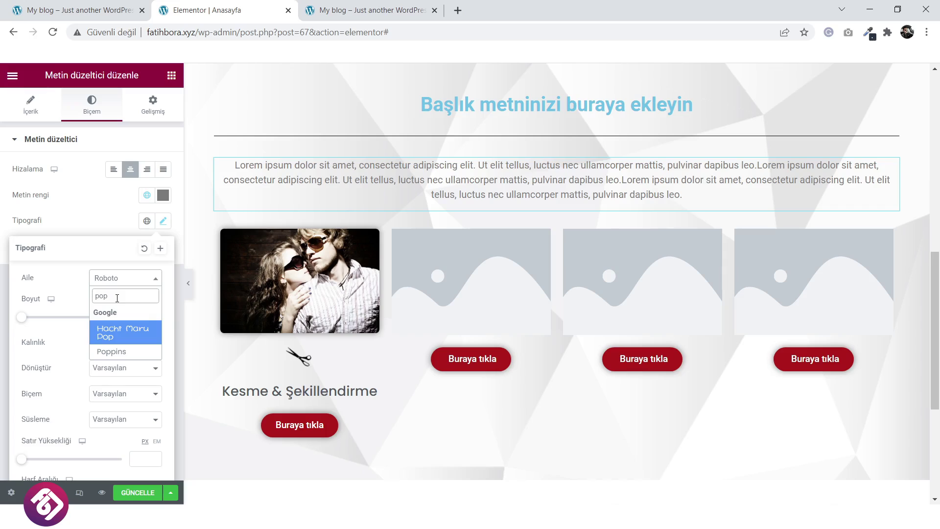
click(122, 352)
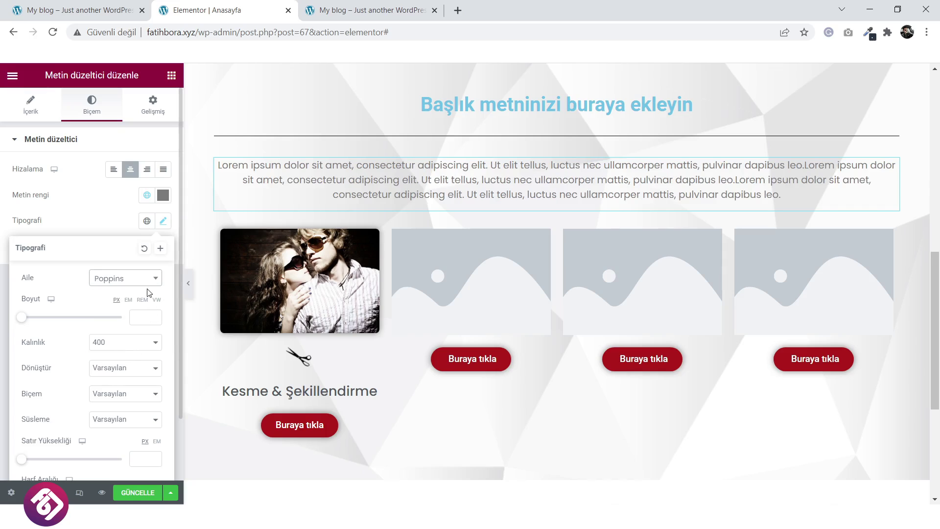
Select the divider and view the reference site's finished services section.
click(492, 140)
click(67, 7)
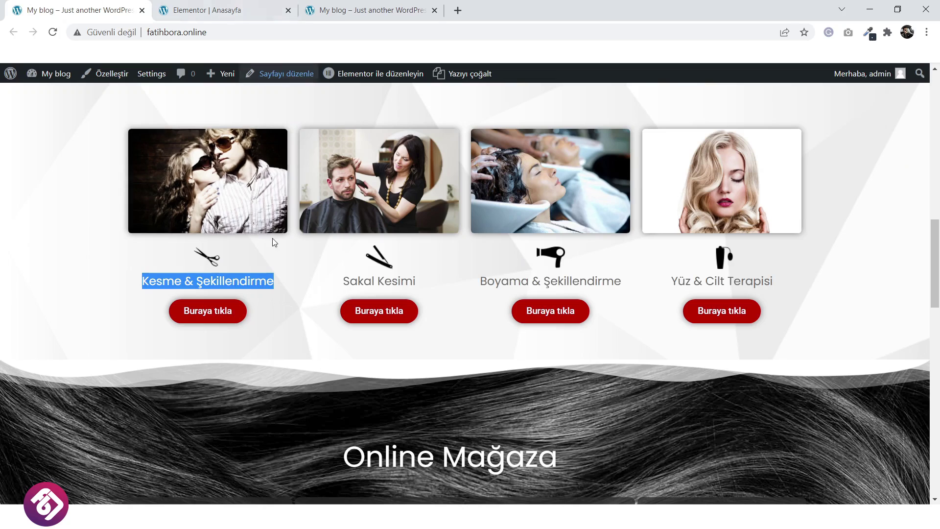
scroll(274, 240, up, 3)
scroll(274, 240, up, 3)
Make the divider line light grey.
click(253, 6)
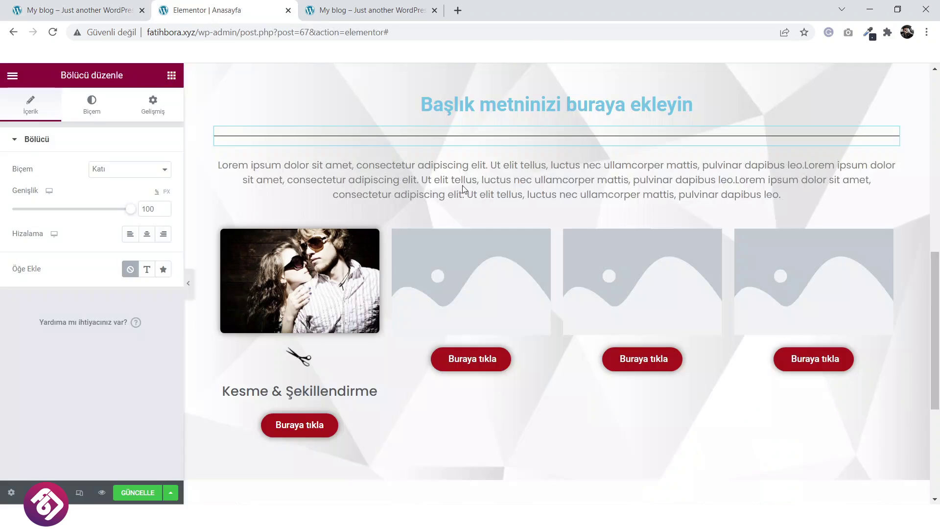
click(92, 105)
click(164, 169)
mouse_move(32, 257)
mouse_down()
mouse_move(10, 265)
mouse_move(20, 264)
mouse_up()
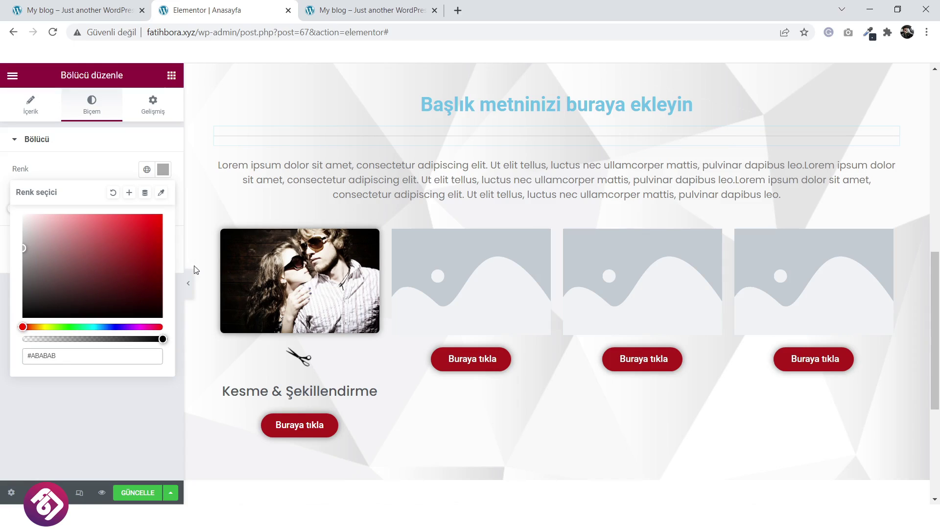
click(158, 116)
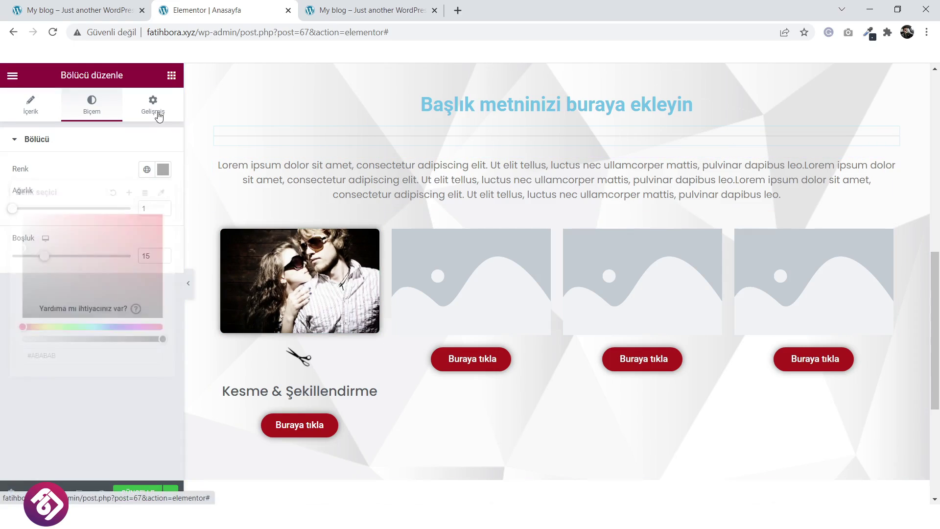
Give the divider a -20 top margin to pull it up under the heading.
click(158, 115)
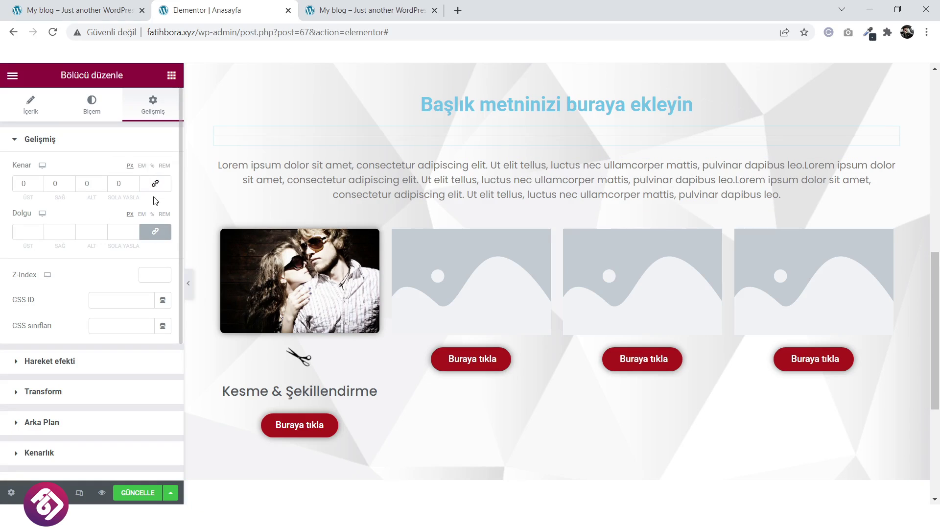
click(39, 187)
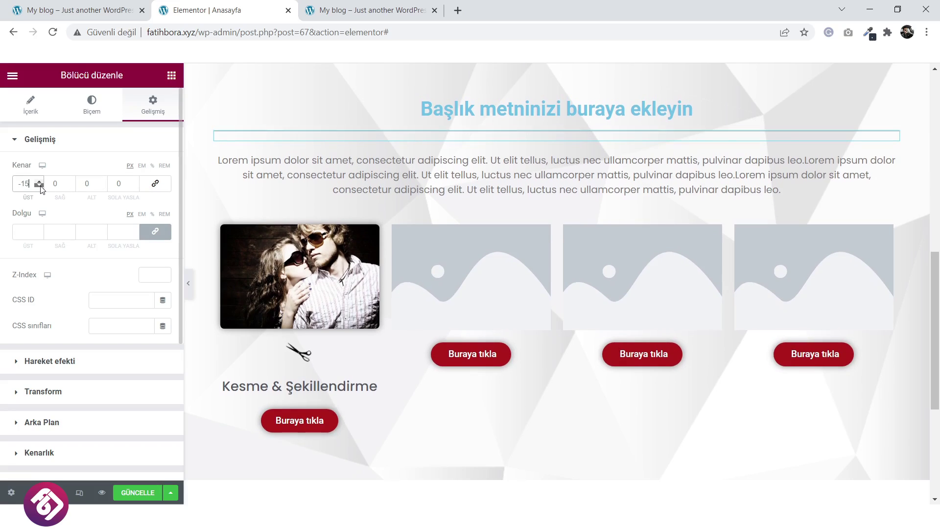
click(39, 187)
click(42, 188)
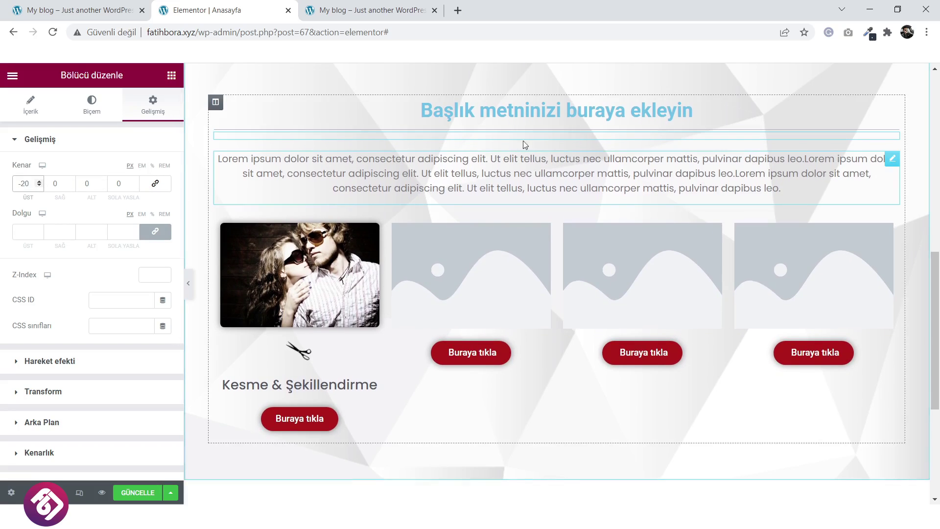
click(533, 109)
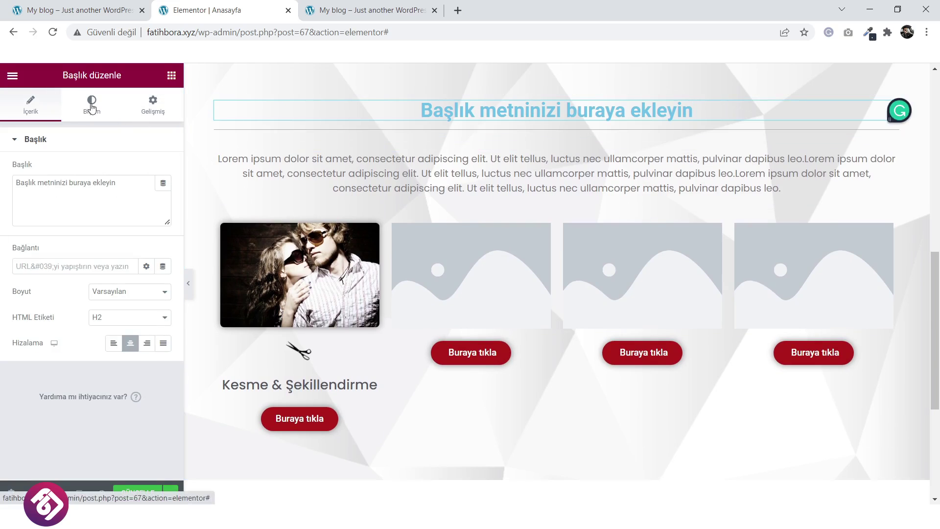
Change the services heading colour to dark red #D20000, matching the reference site.
click(92, 106)
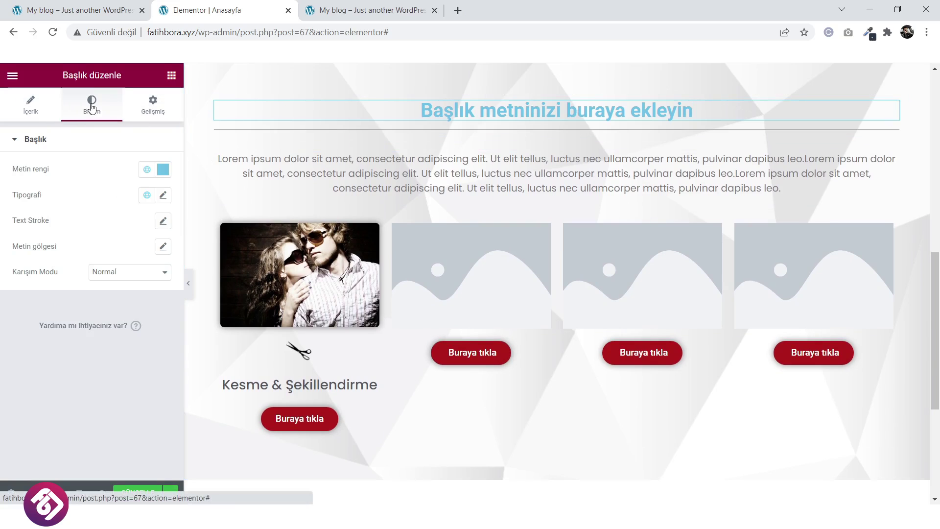
click(163, 169)
click(99, 4)
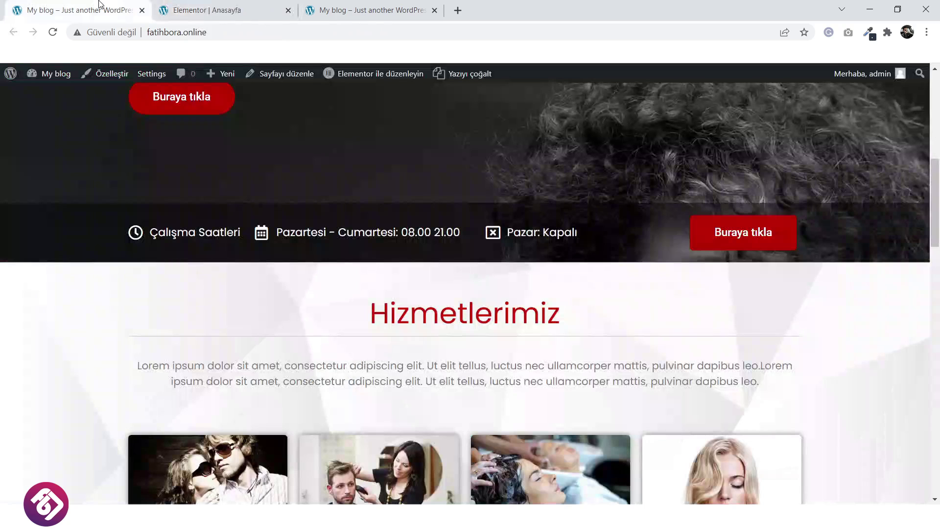
click(235, 6)
click(163, 171)
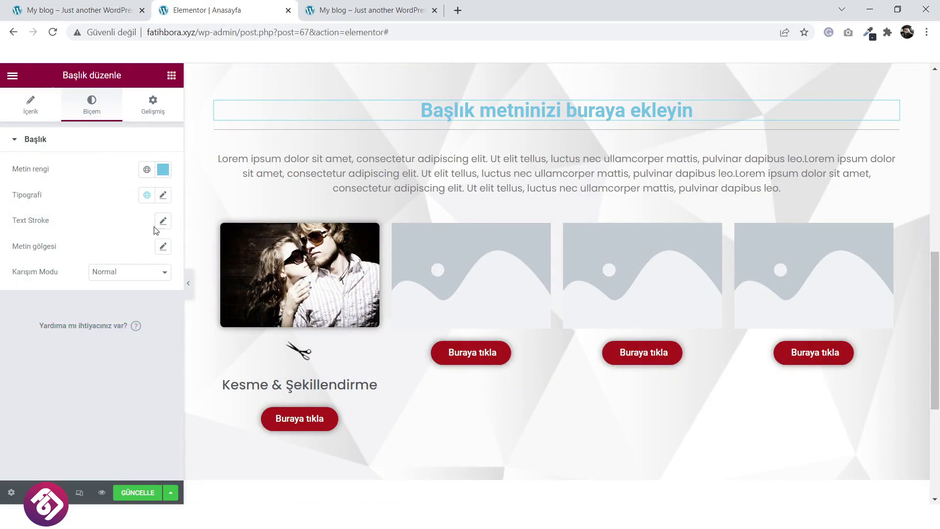
click(163, 170)
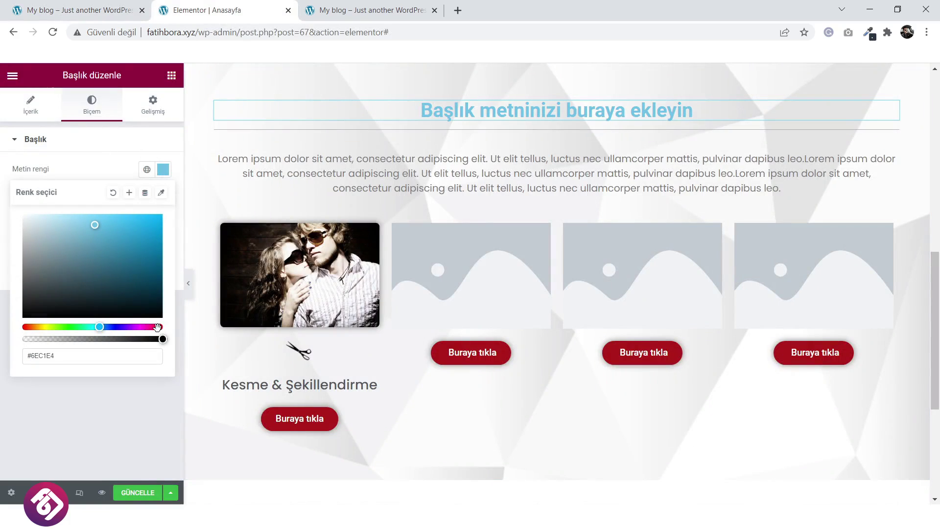
click(160, 327)
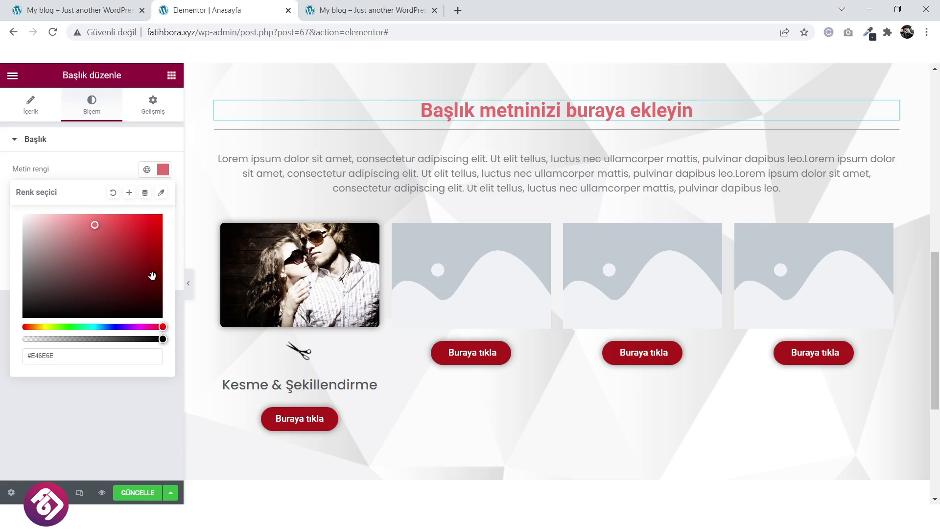
drag(152, 276, 154, 273)
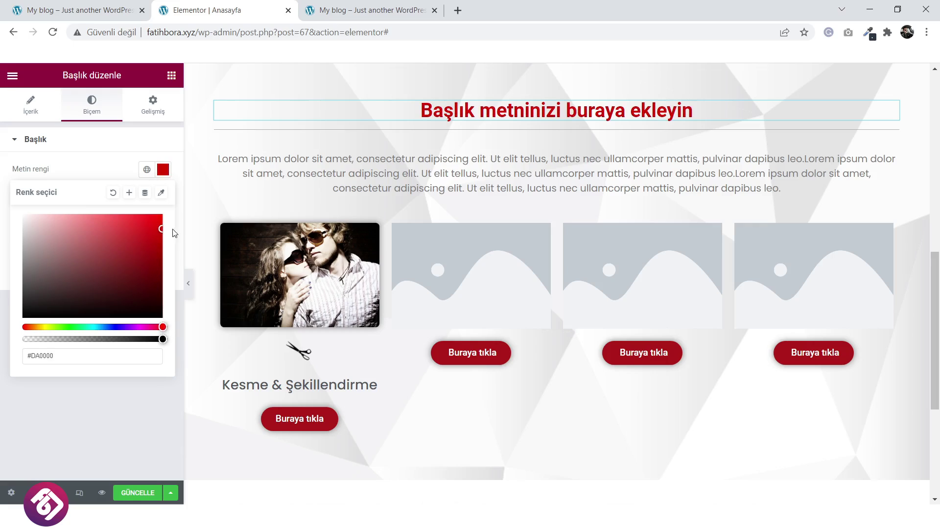
click(115, 150)
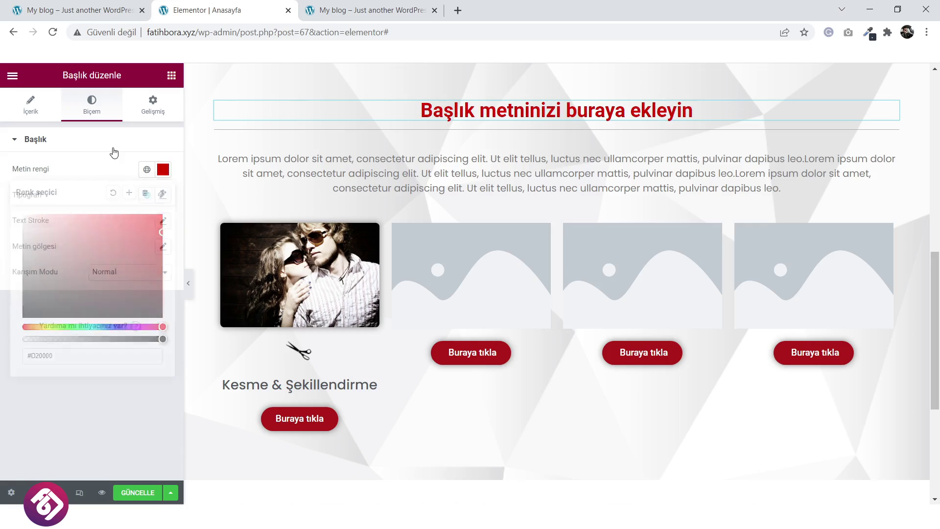
click(117, 147)
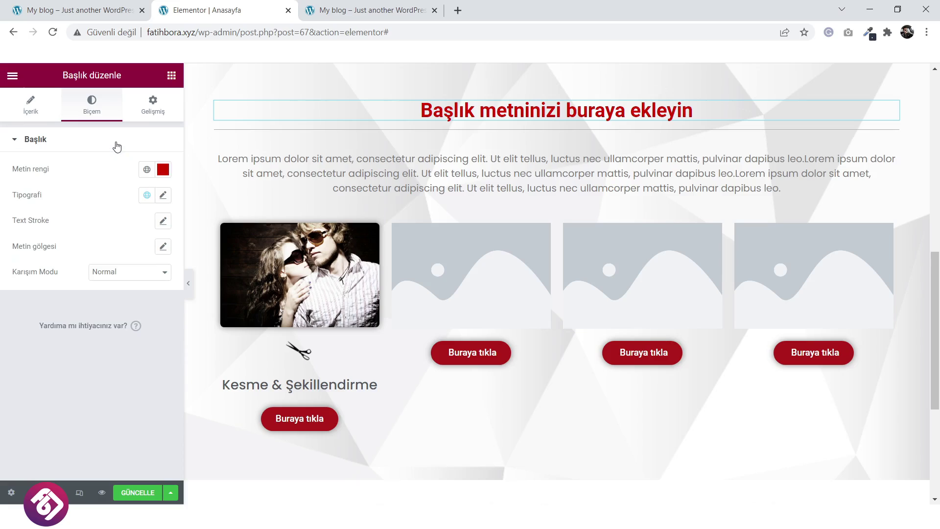
click(164, 196)
click(128, 254)
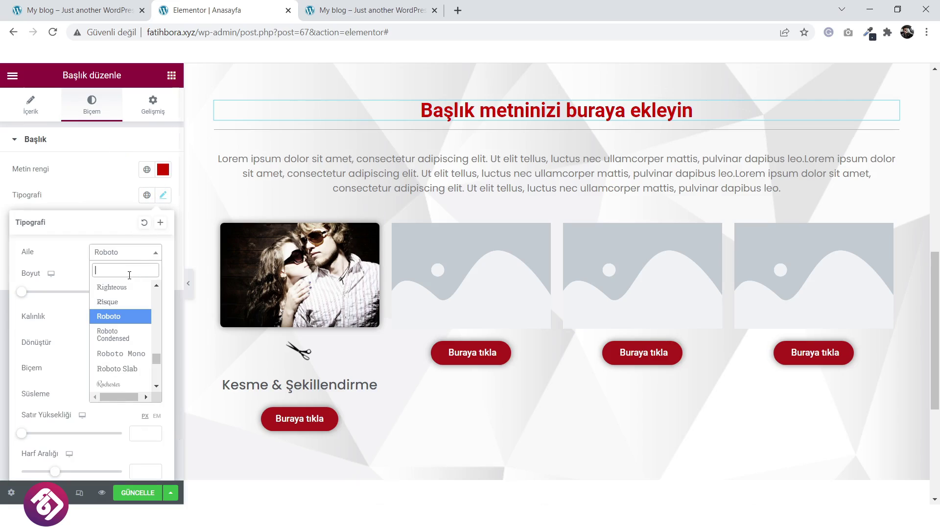
Switch the heading font to Poppins and replace its text with Hizmetlerimiz.
text(pop)
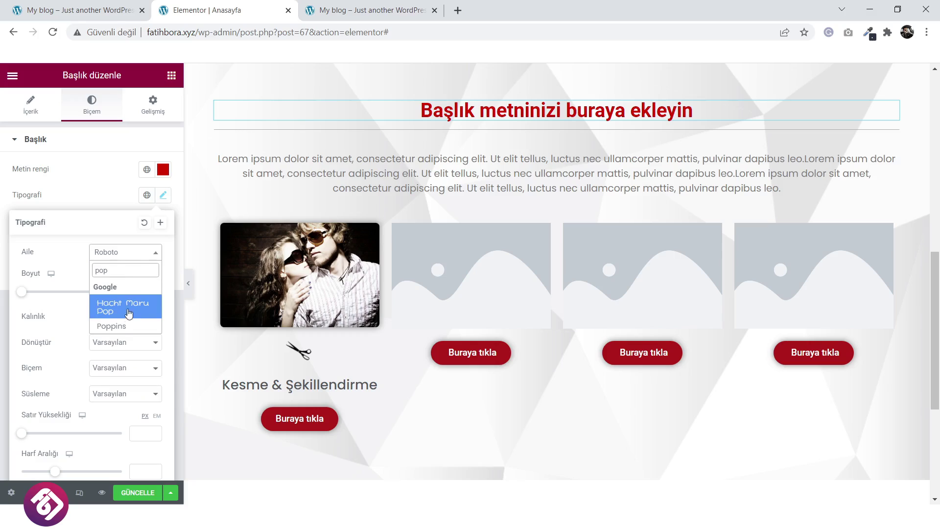
click(127, 326)
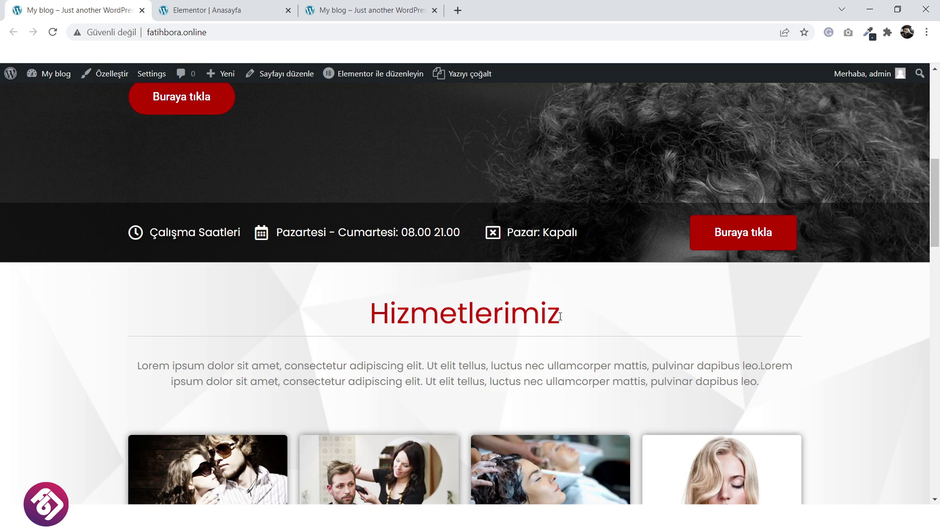
drag(560, 316, 369, 316)
right_click(396, 316)
click(412, 327)
click(265, 10)
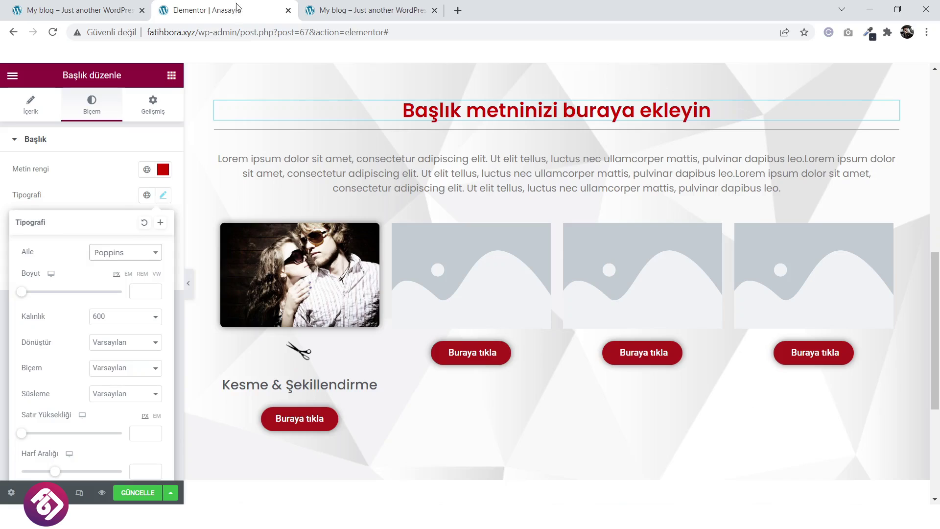
click(33, 103)
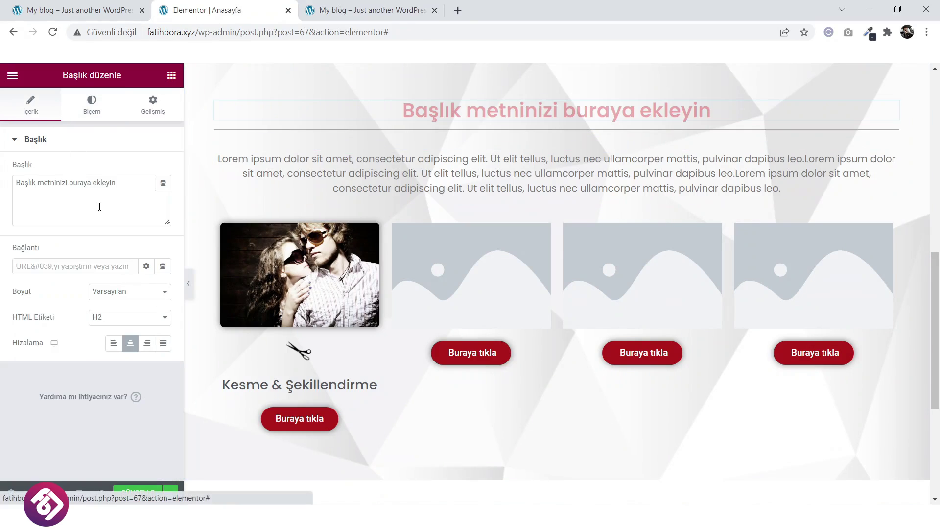
click(98, 206)
key(ctrl+a)
key(ctrl+v)
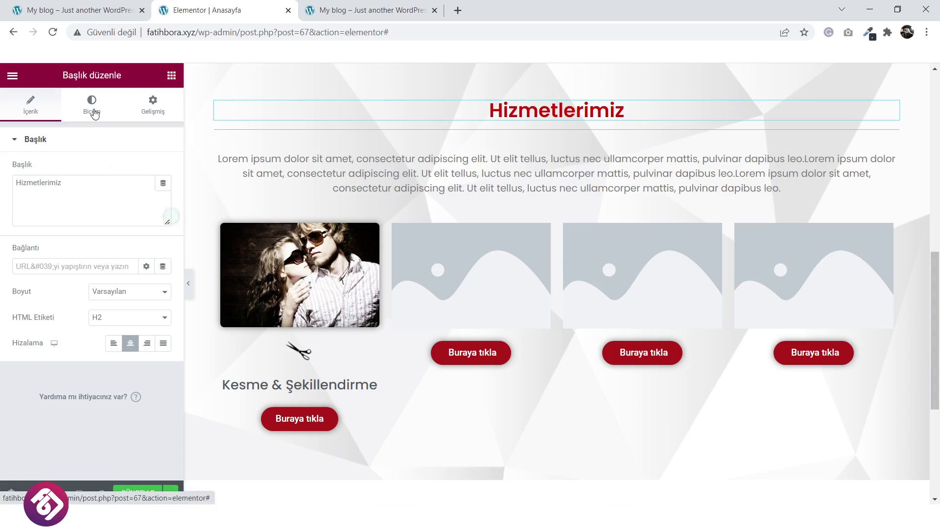
Make the heading 50 px with font weight 500 and save the page.
click(93, 107)
click(163, 195)
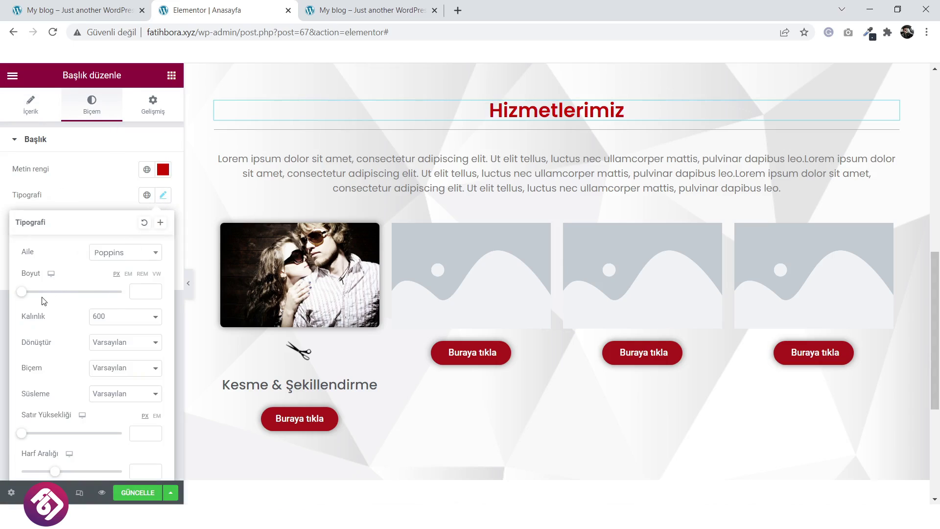
click(117, 320)
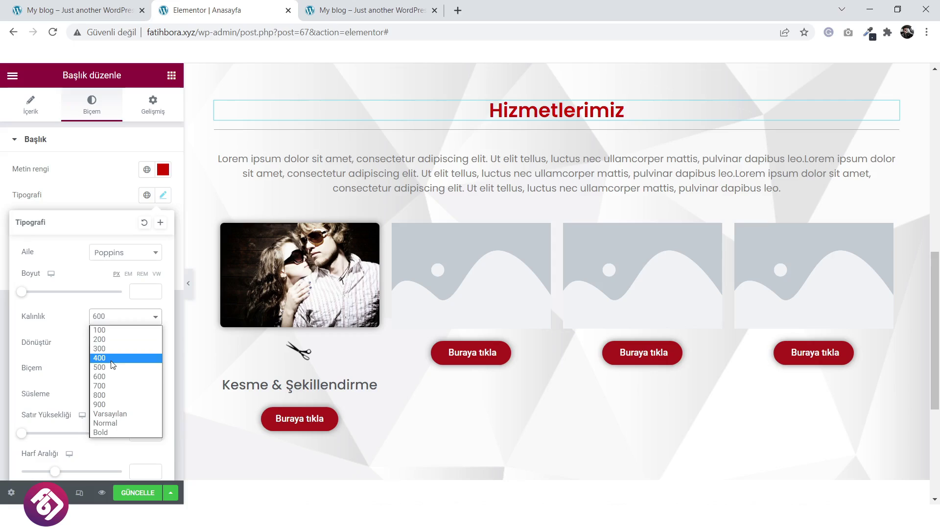
click(111, 358)
drag(23, 292, 47, 296)
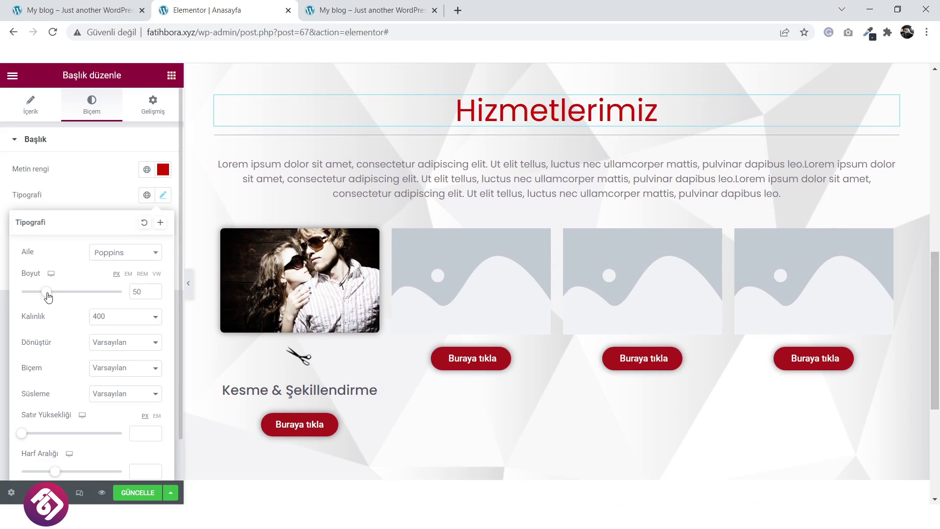
click(128, 325)
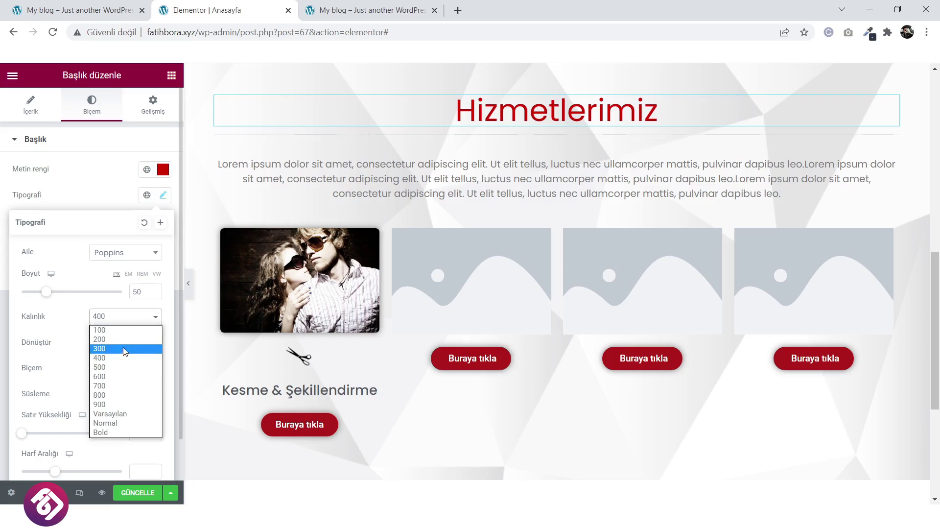
click(121, 370)
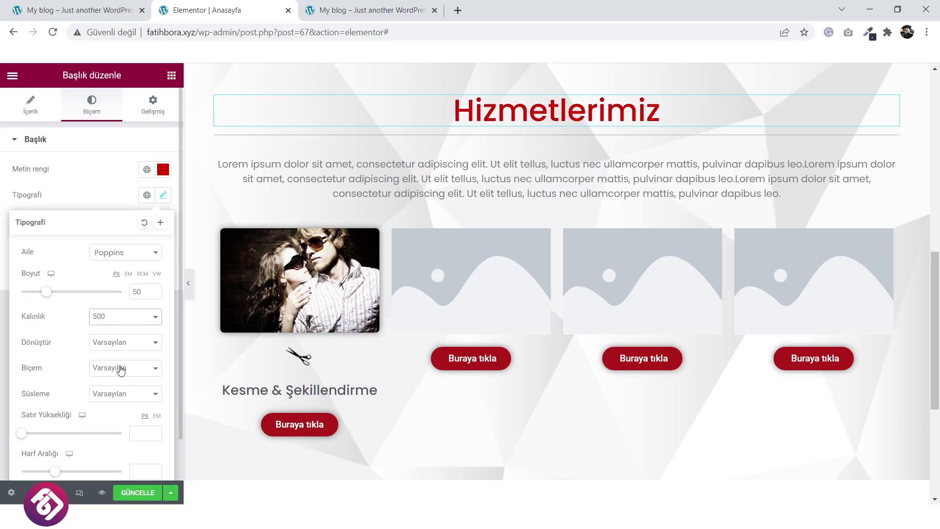
click(137, 493)
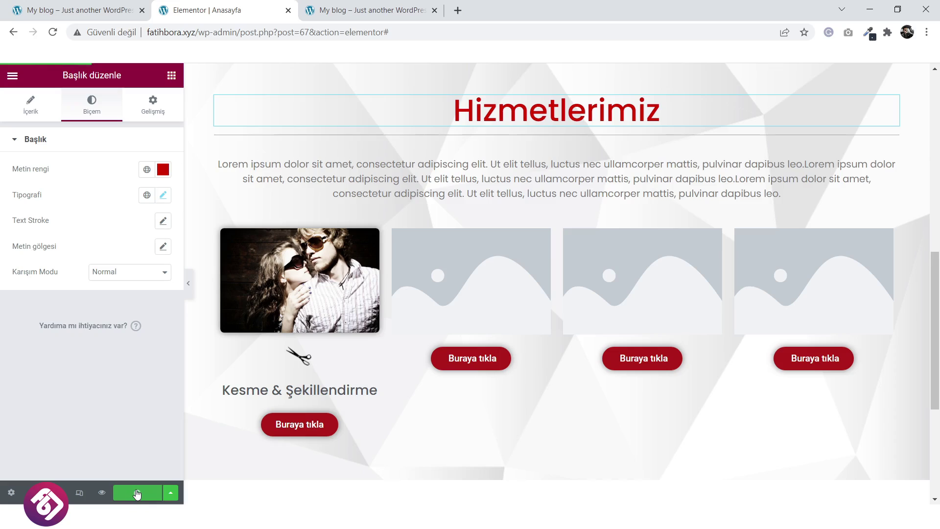
Reload the live site tab to check the large Poppins Hizmetlerimiz heading.
click(360, 5)
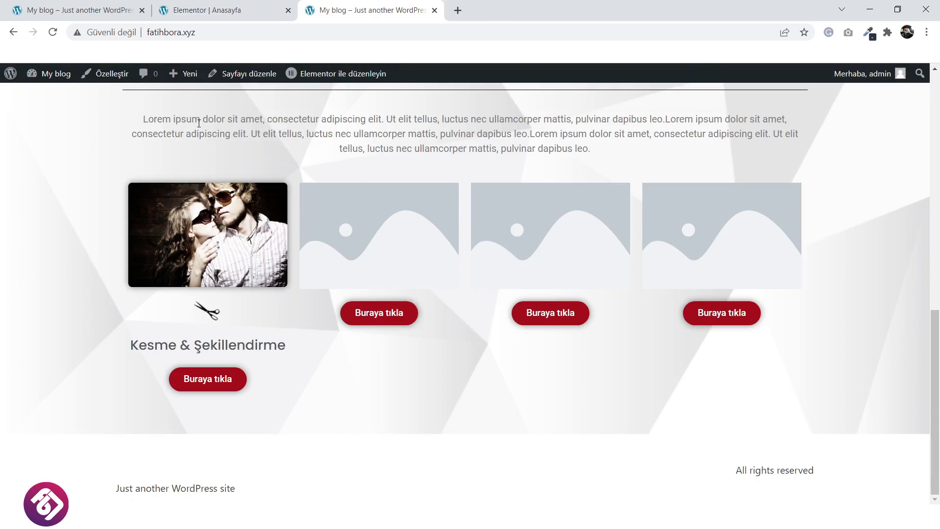
click(53, 32)
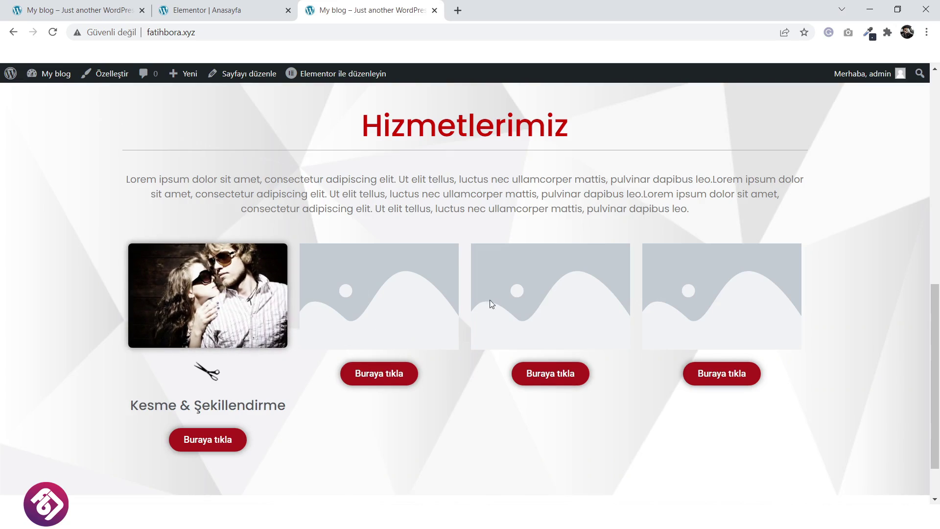
Delete the three empty placeholder columns in the services section.
click(225, 8)
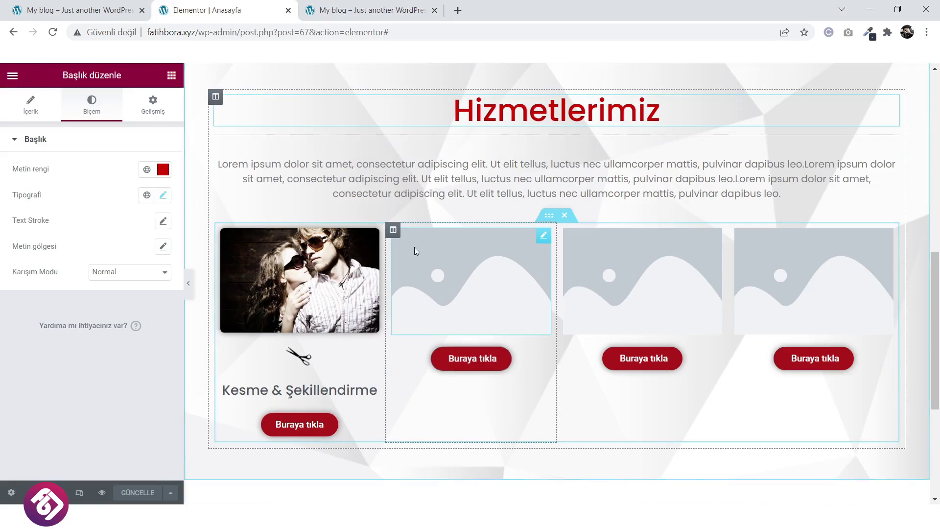
right_click(396, 231)
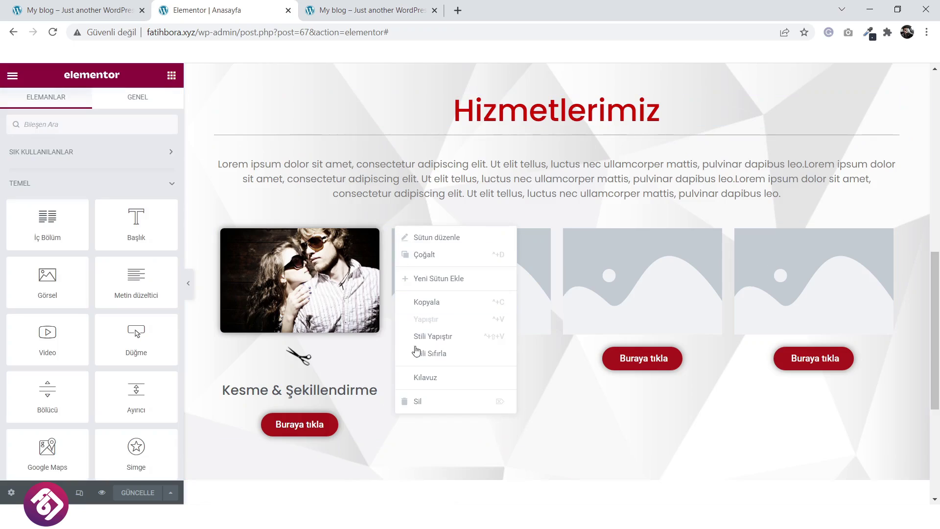
click(427, 402)
right_click(451, 212)
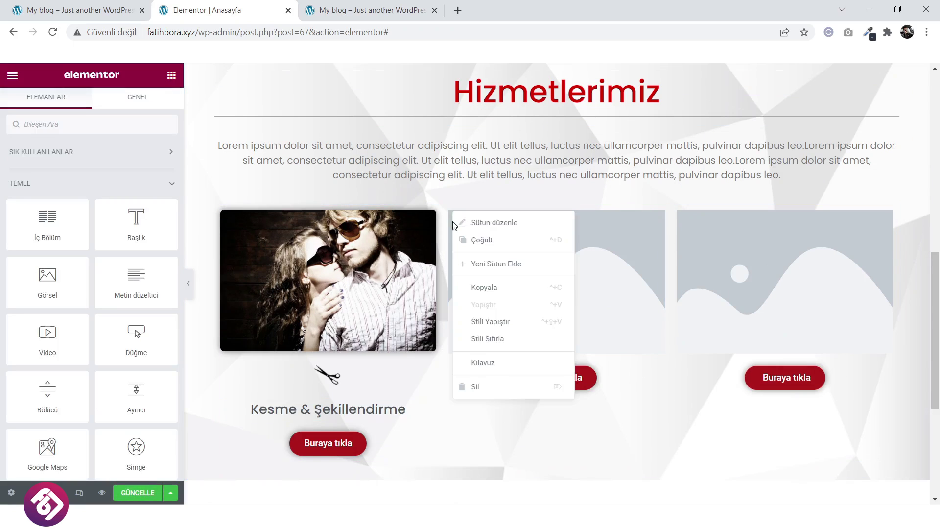
click(483, 387)
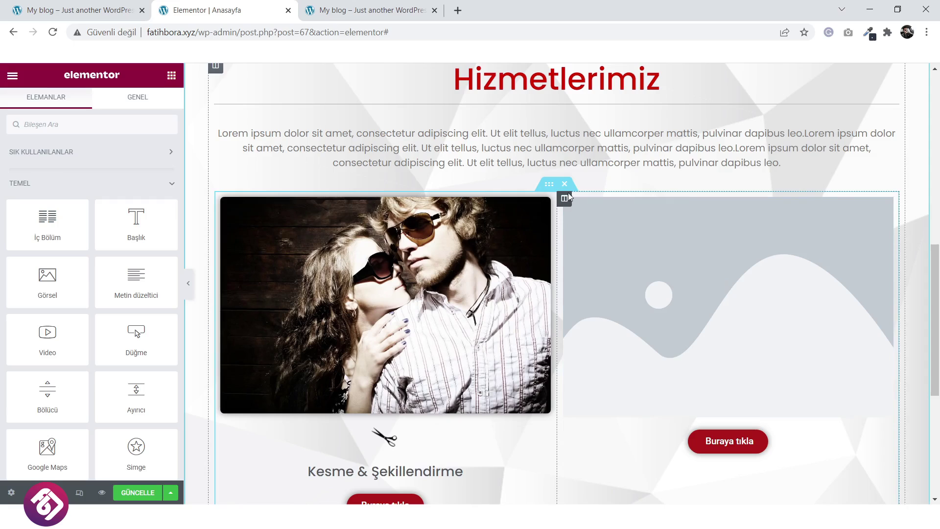
right_click(566, 196)
click(598, 366)
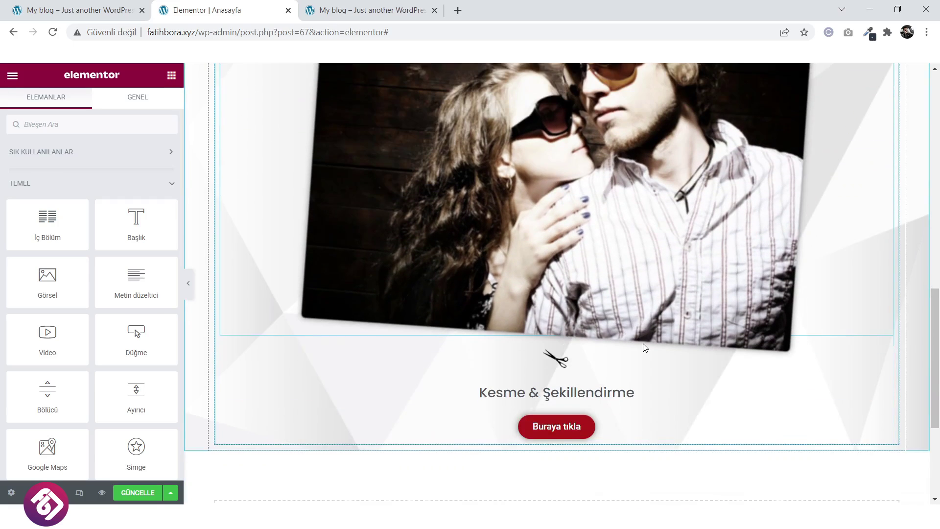
Duplicate the remaining Kesme & Şekillendirme column three times to make four service cards.
scroll(486, 308, up, 2)
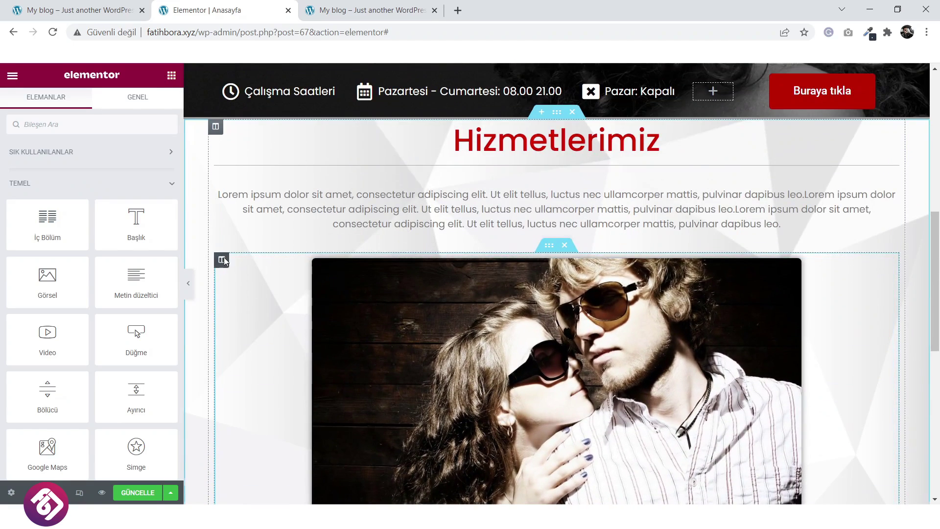
right_click(223, 260)
click(248, 285)
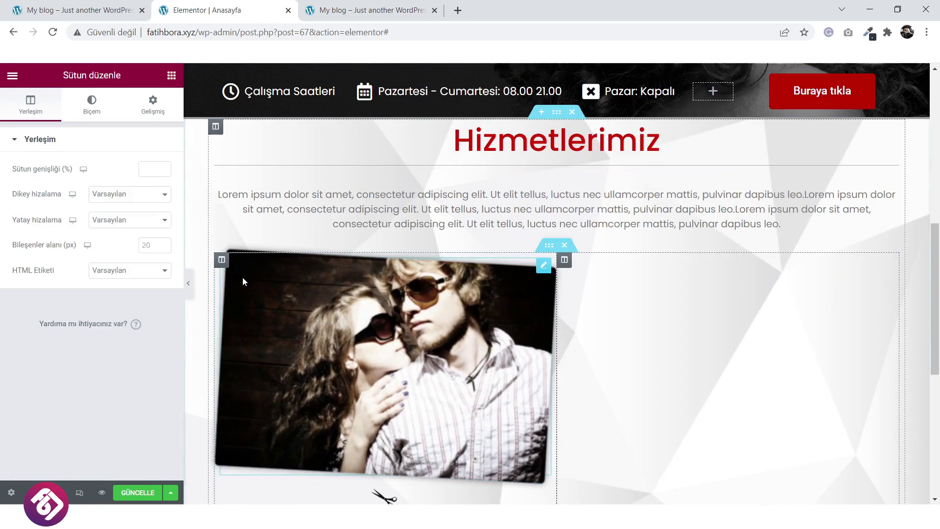
right_click(220, 263)
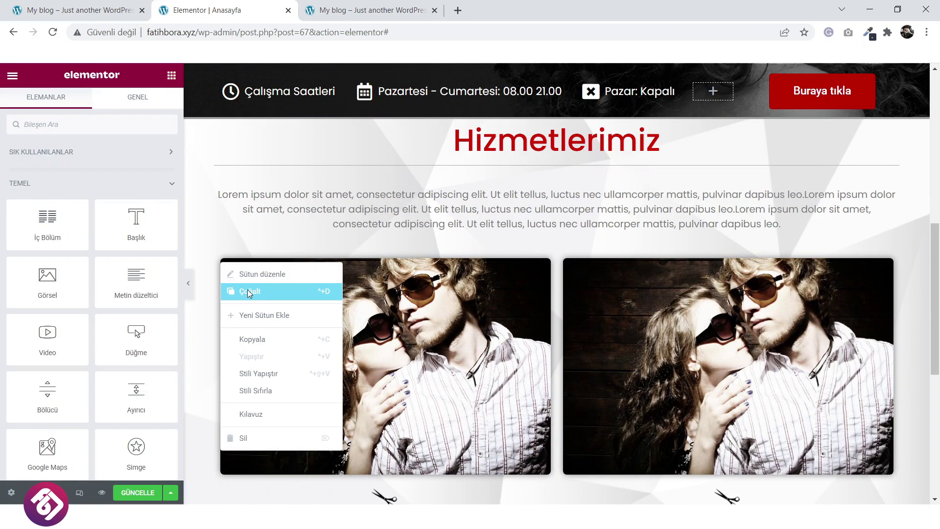
click(249, 292)
right_click(223, 270)
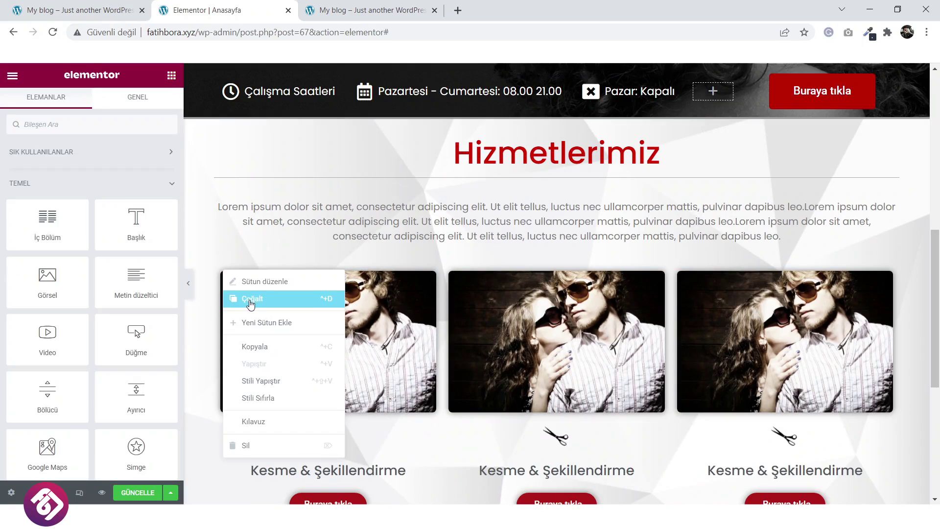
click(251, 305)
click(494, 350)
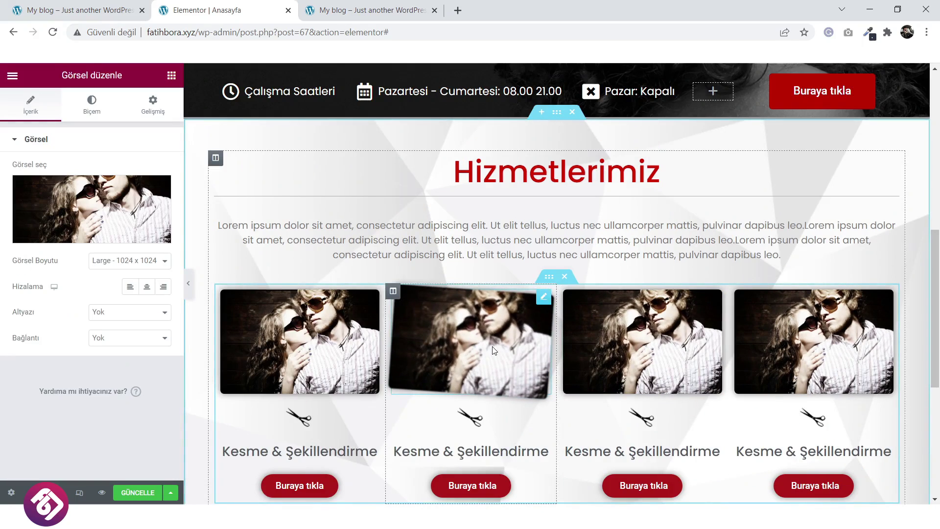
Replace the second column's photo with the uploaded service-img2 barber photo.
click(103, 208)
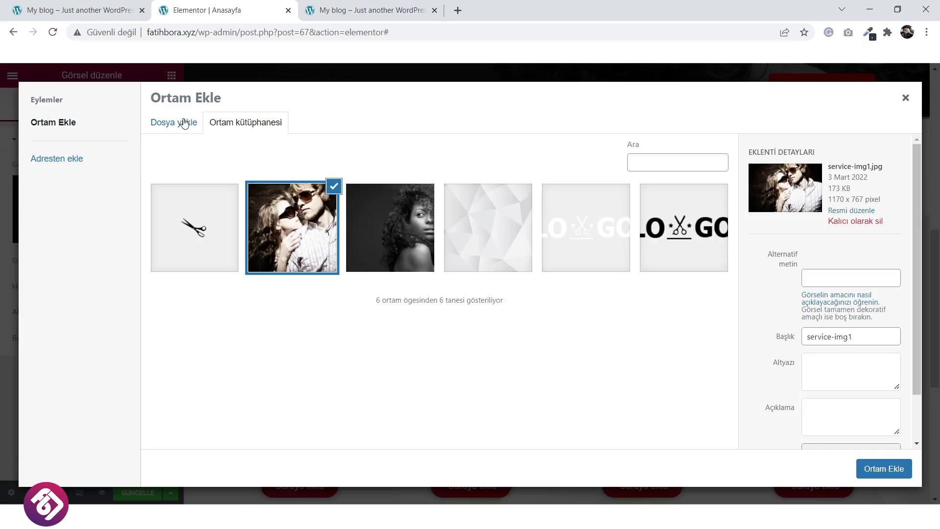
click(182, 123)
click(526, 297)
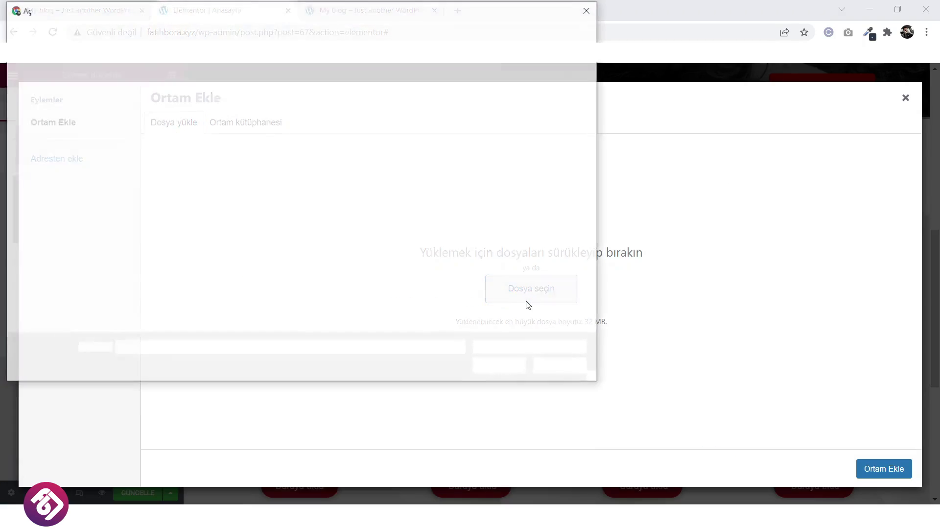
click(490, 107)
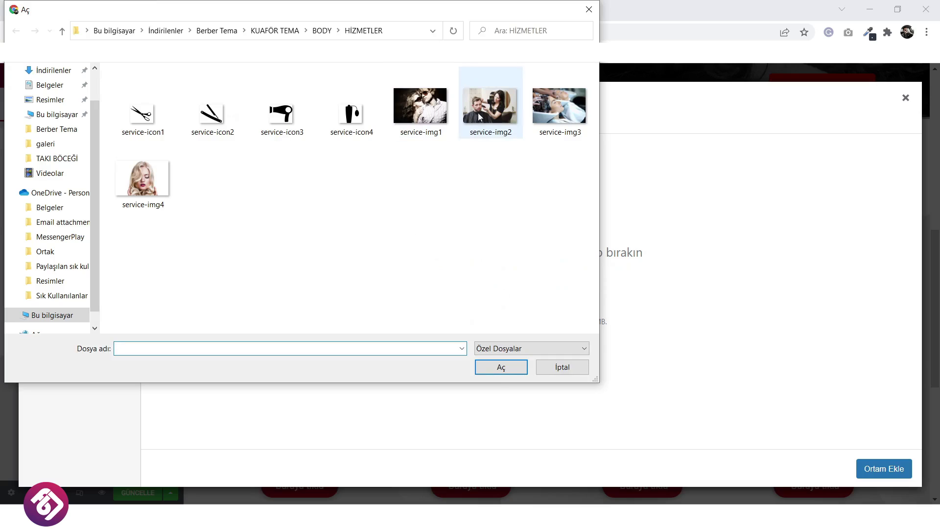
click(491, 374)
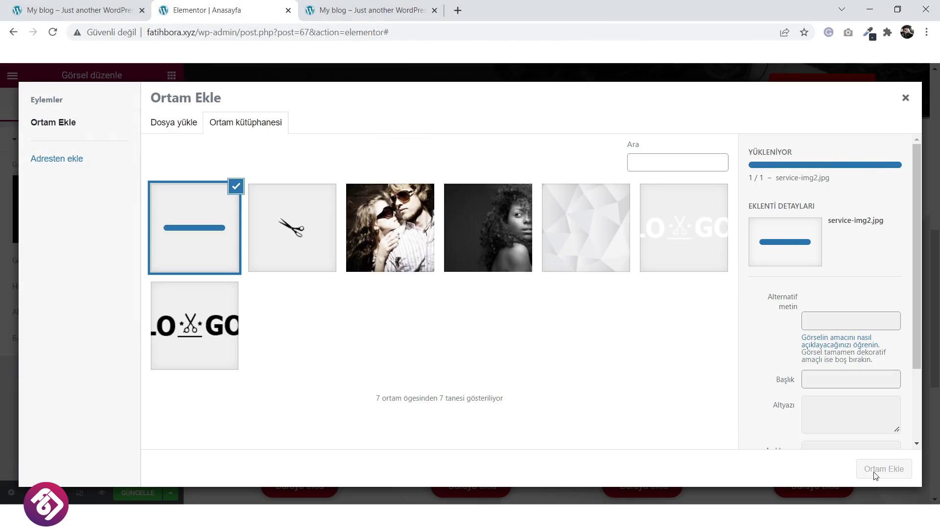
click(881, 468)
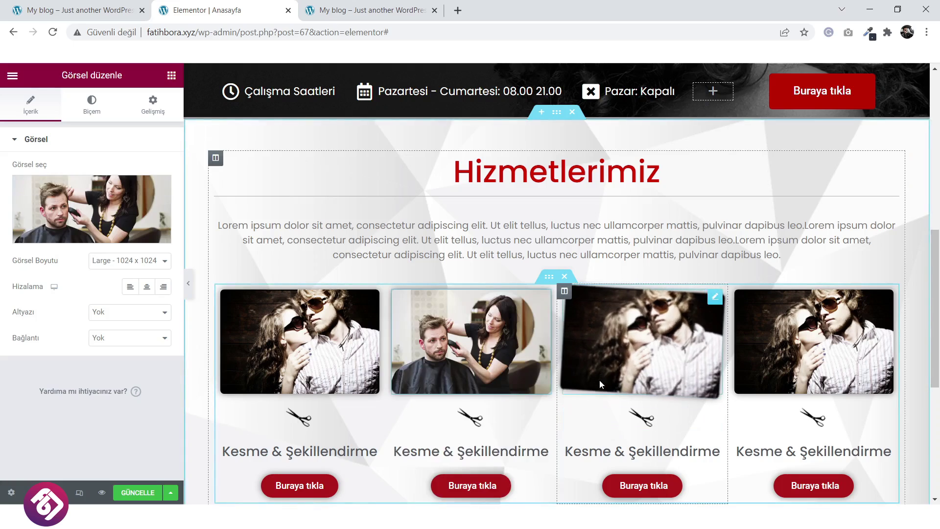
Replace the second column's scissors icon with the uploaded service-icon2 razor icon.
scroll(548, 369, down, 1)
click(479, 303)
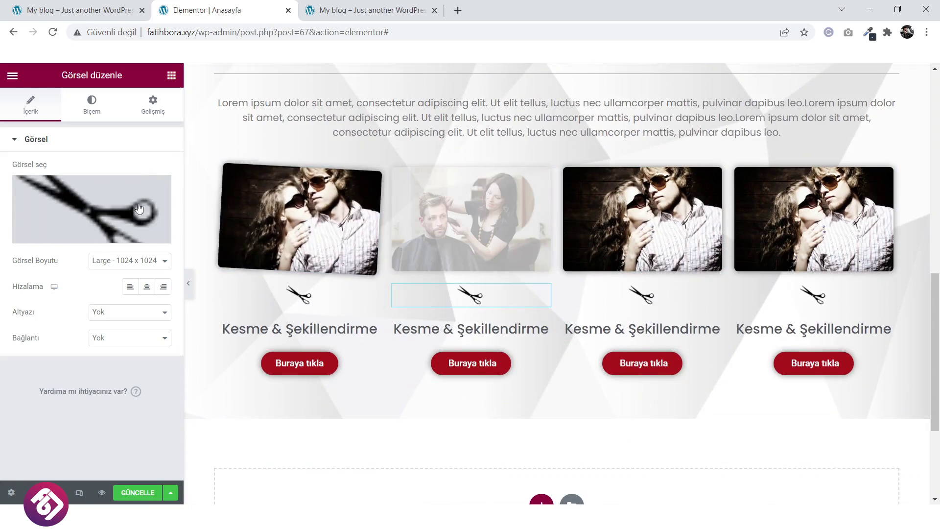
click(116, 208)
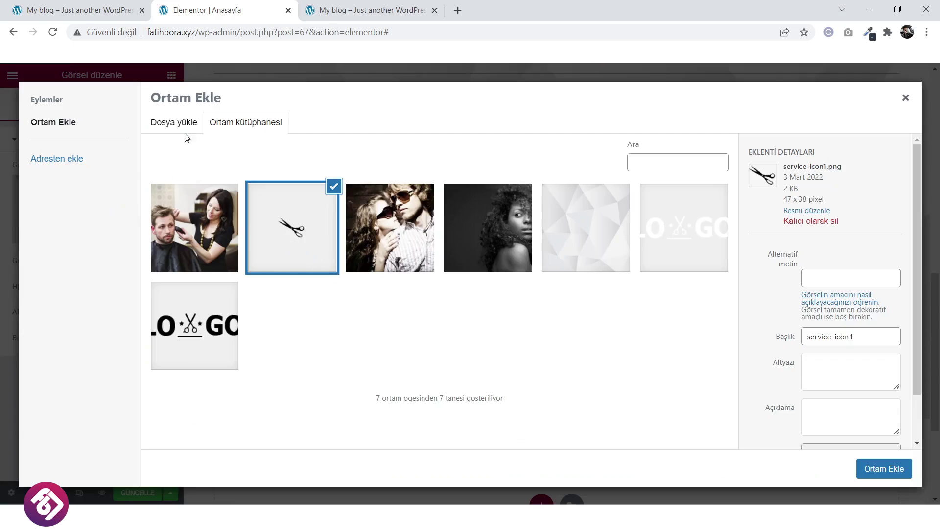
click(179, 123)
click(549, 294)
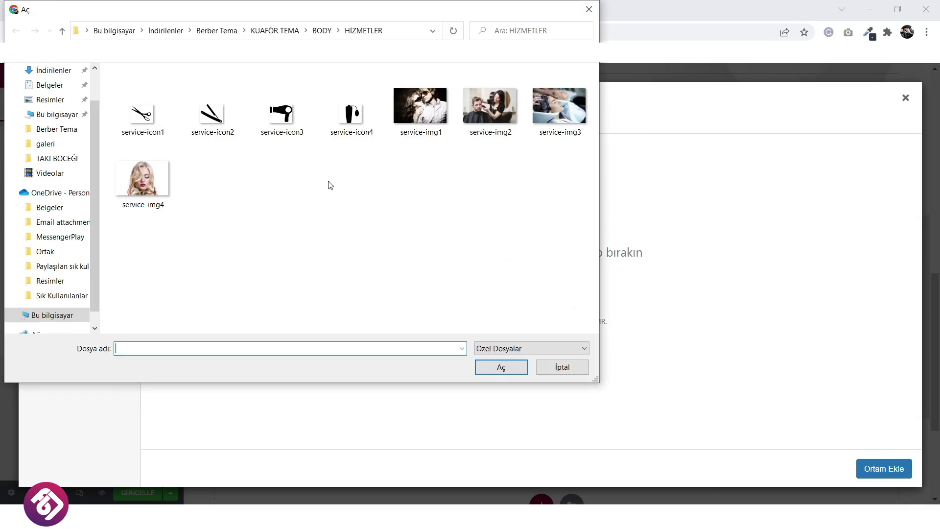
click(212, 115)
click(497, 373)
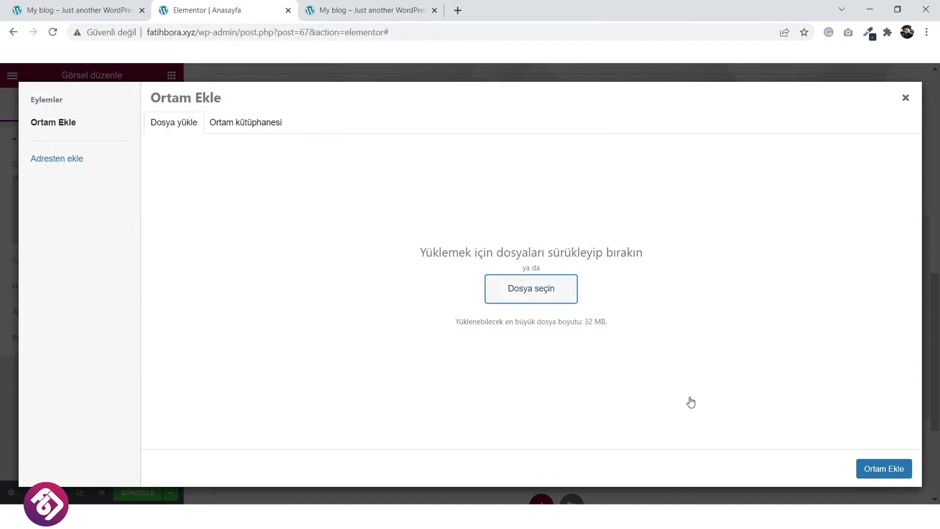
click(876, 469)
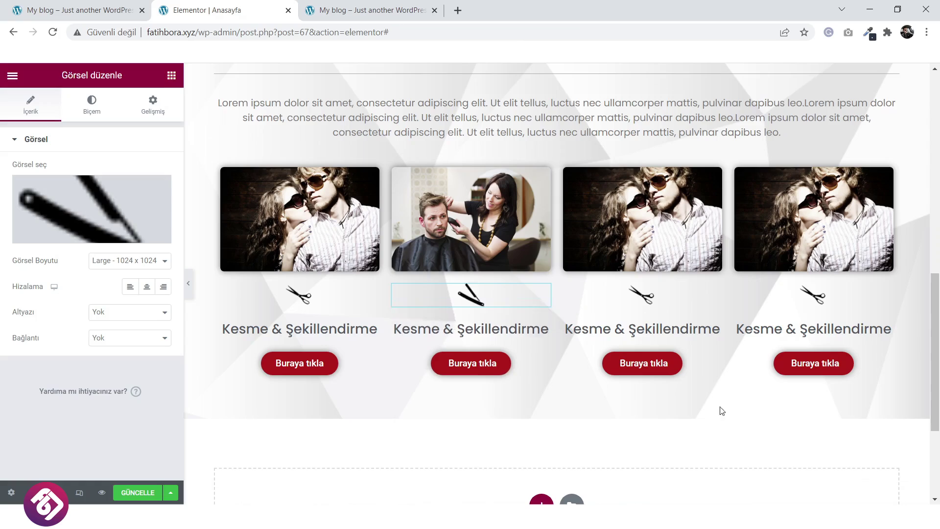
click(659, 237)
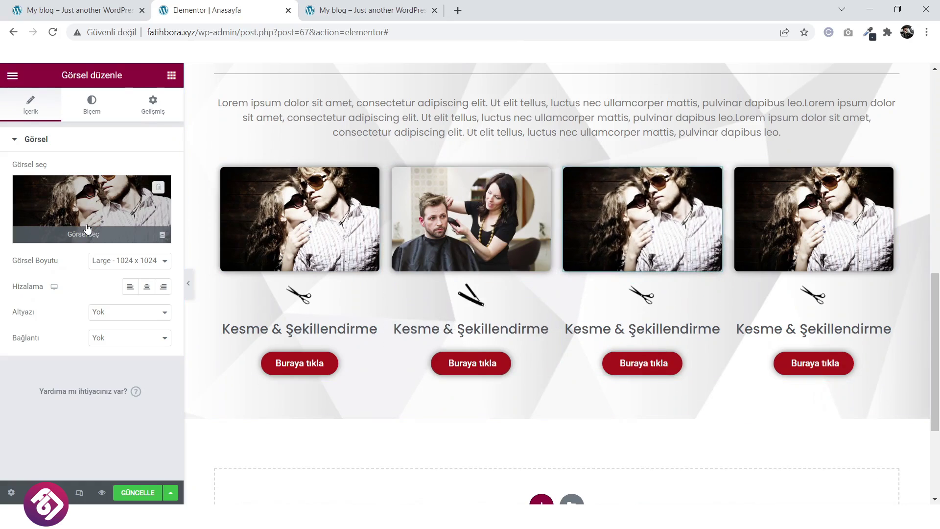
Replace the third column's photo with the uploaded service-img3 hair-washing photo.
click(117, 191)
click(173, 129)
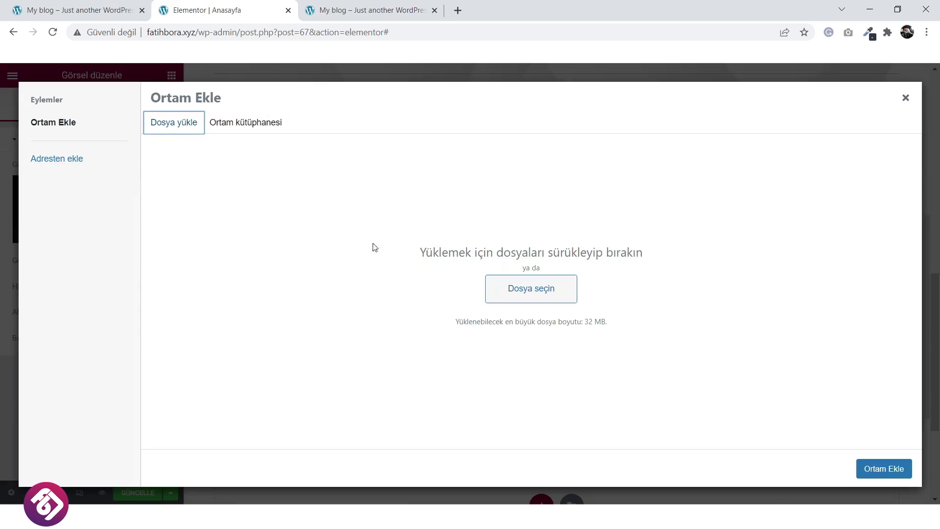
click(534, 292)
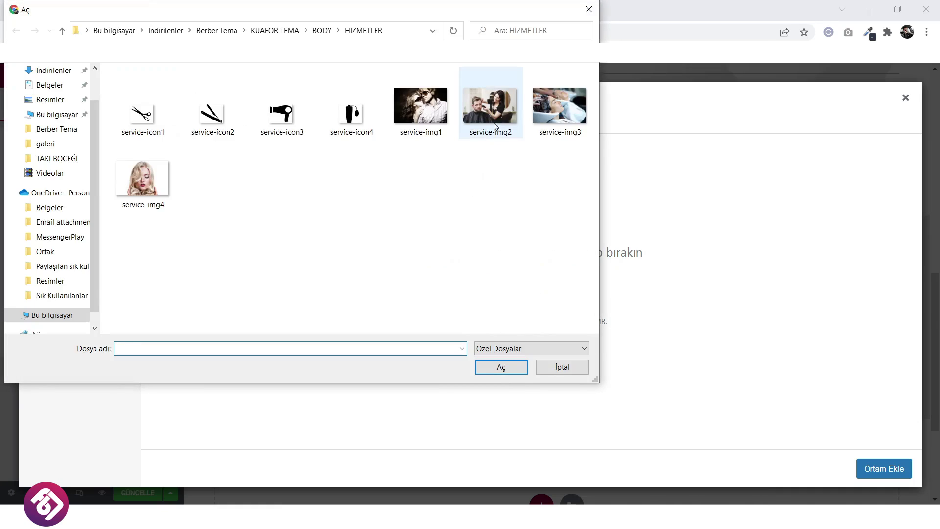
click(552, 110)
click(489, 368)
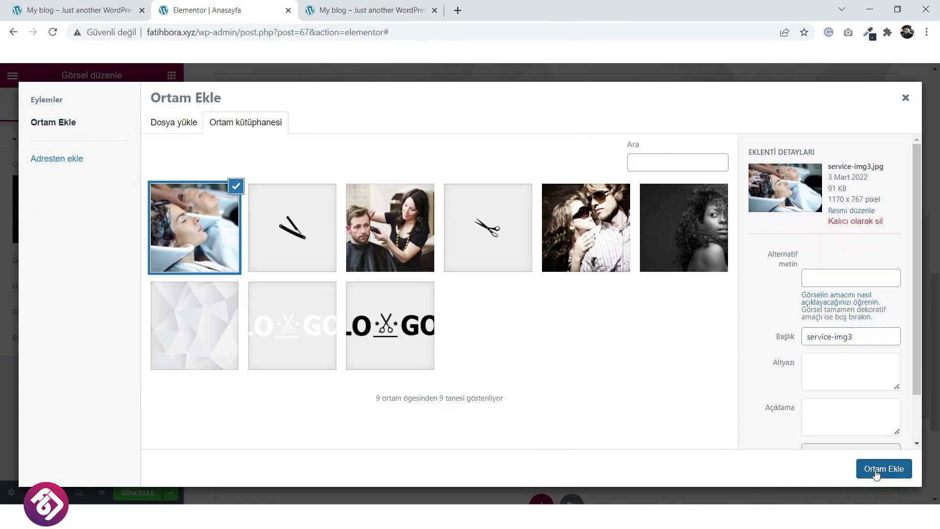
click(877, 470)
Replace the third column's scissors icon with the uploaded service-icon3 hair-dryer icon.
click(643, 296)
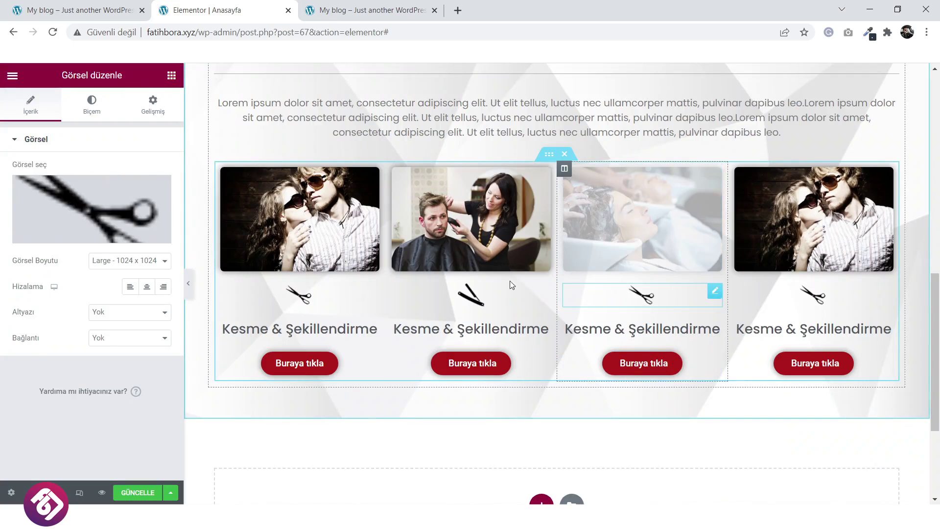
click(153, 235)
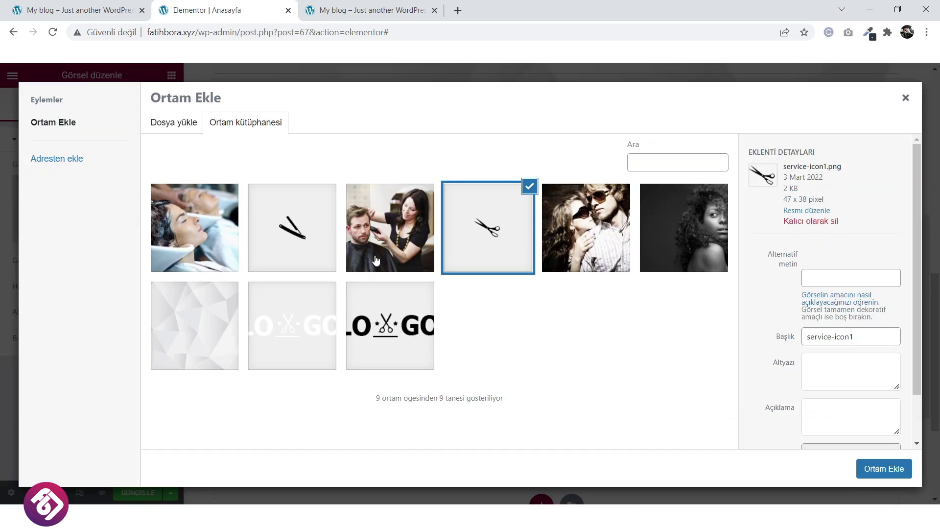
click(182, 133)
click(530, 288)
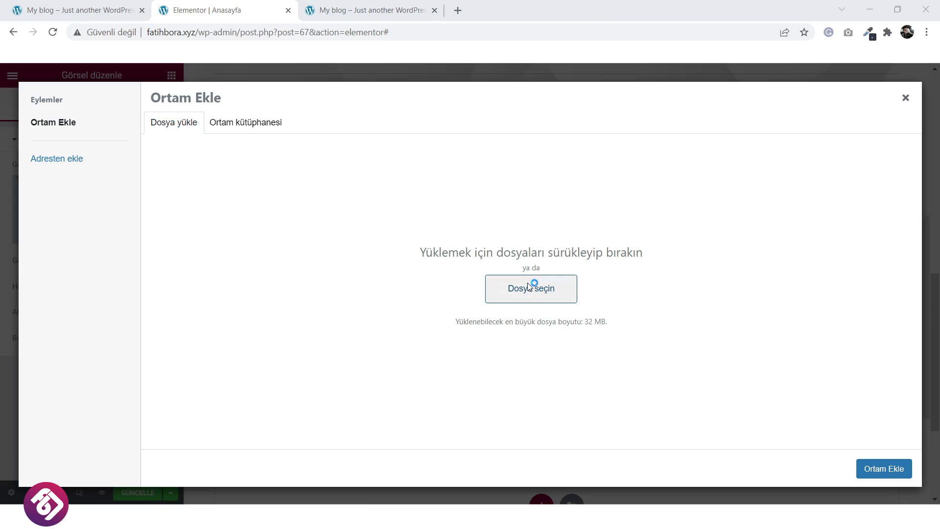
click(302, 116)
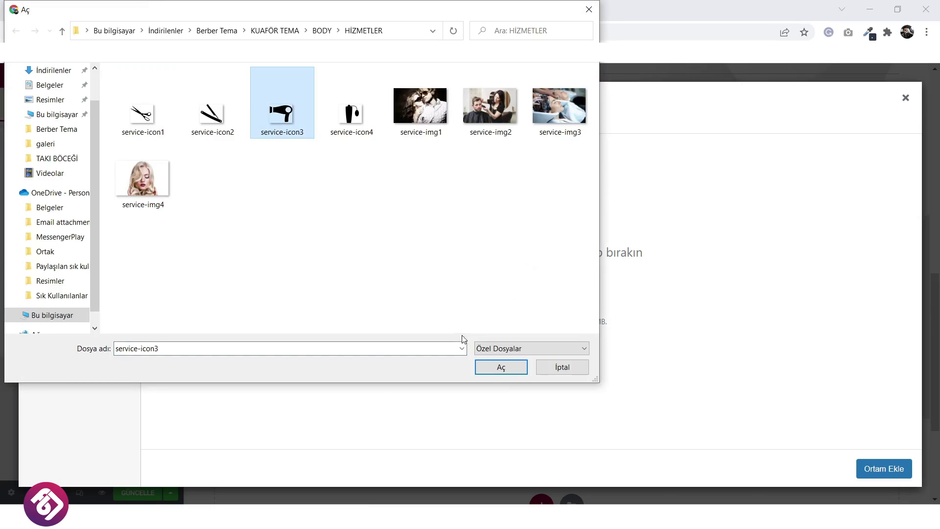
click(494, 369)
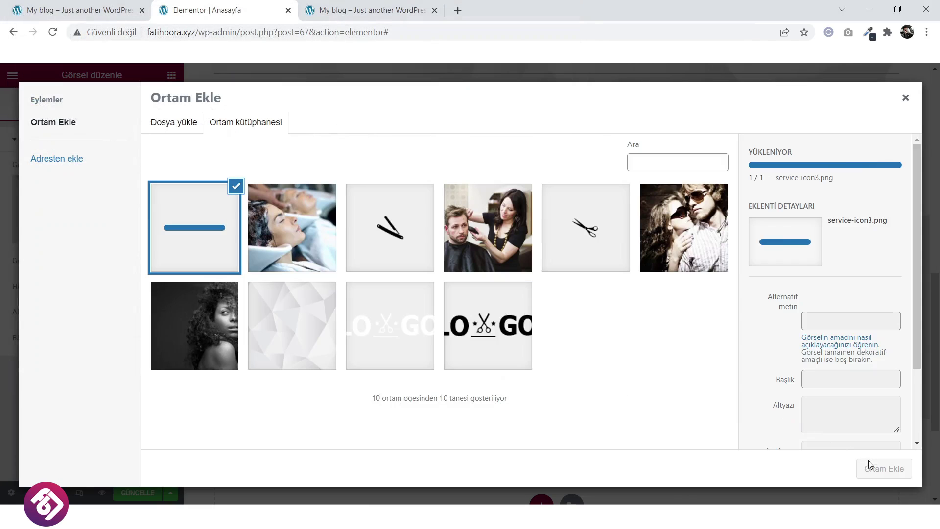
click(878, 469)
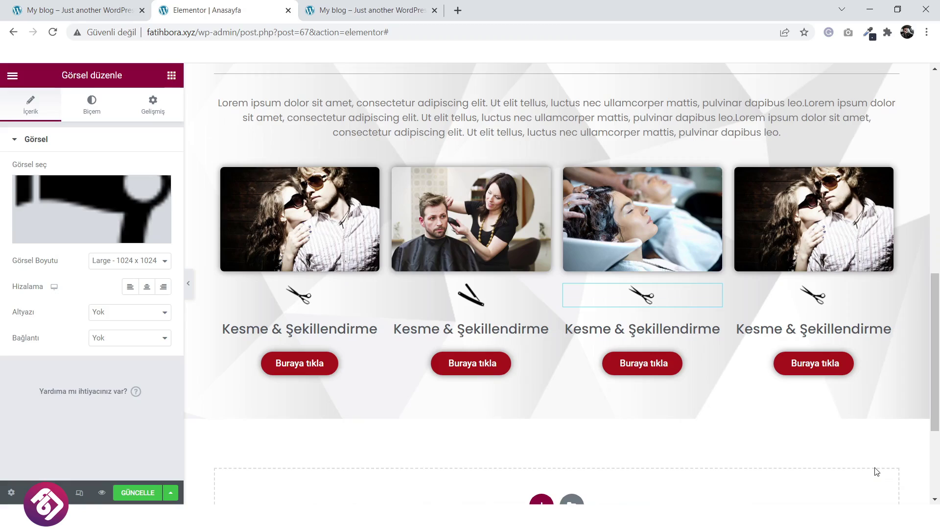
Replace the fourth column's photo with the uploaded service-img4 blonde-woman photo.
click(815, 230)
click(106, 228)
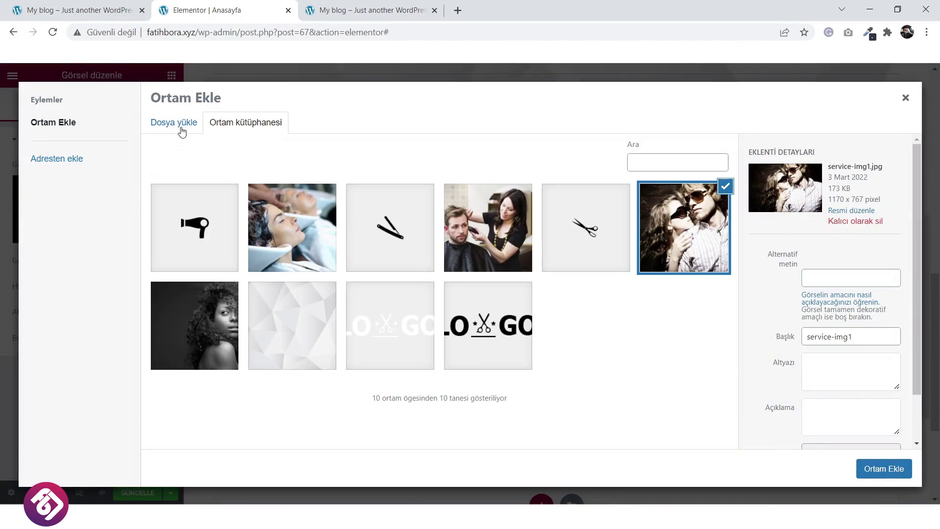
click(177, 128)
click(529, 292)
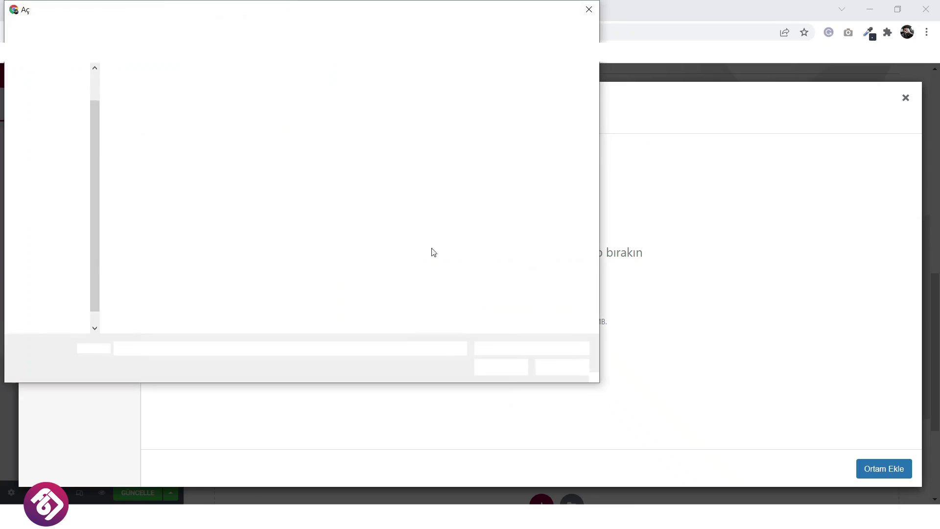
click(147, 180)
click(496, 368)
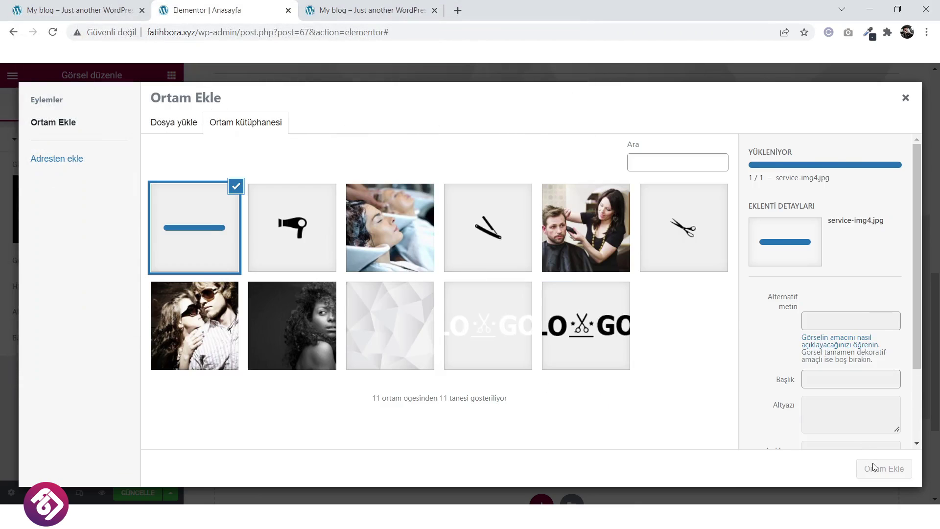
click(876, 468)
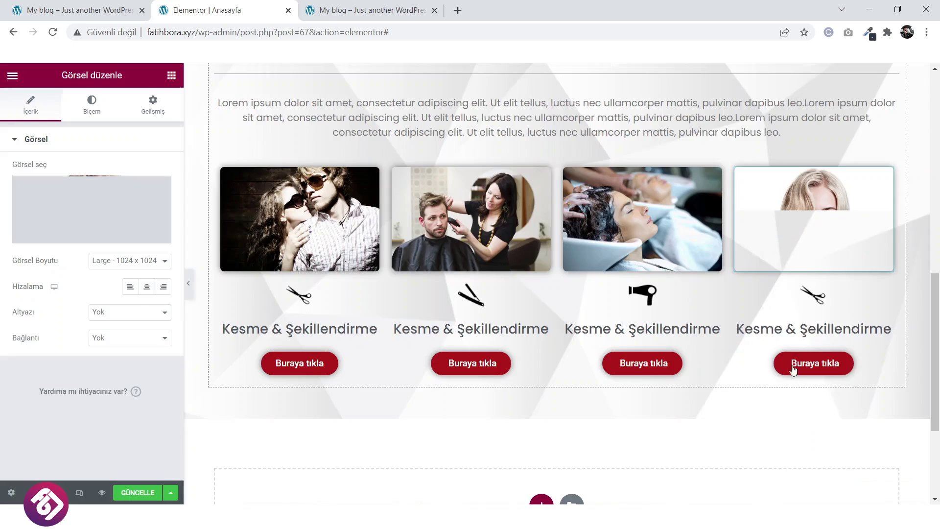
Replace the fourth column's scissors icon with the uploaded service-icon4 bottle icon.
click(812, 303)
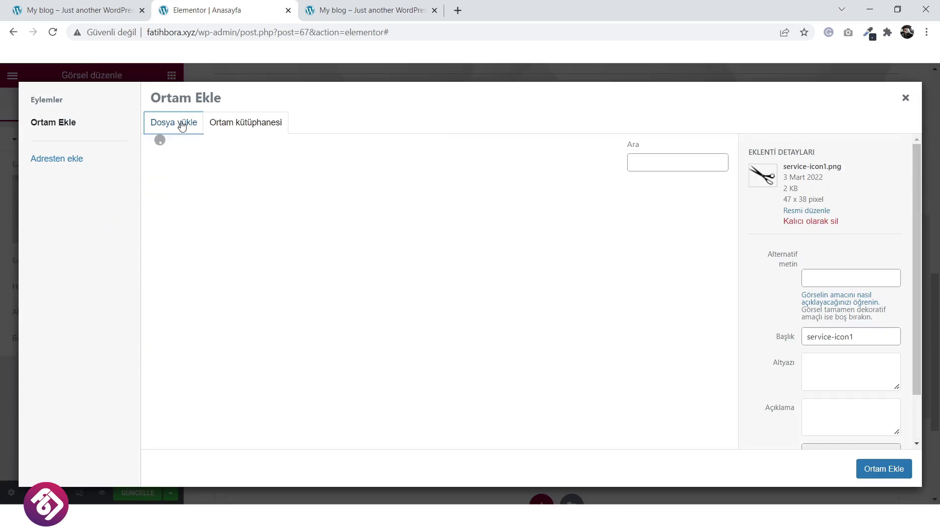
click(551, 289)
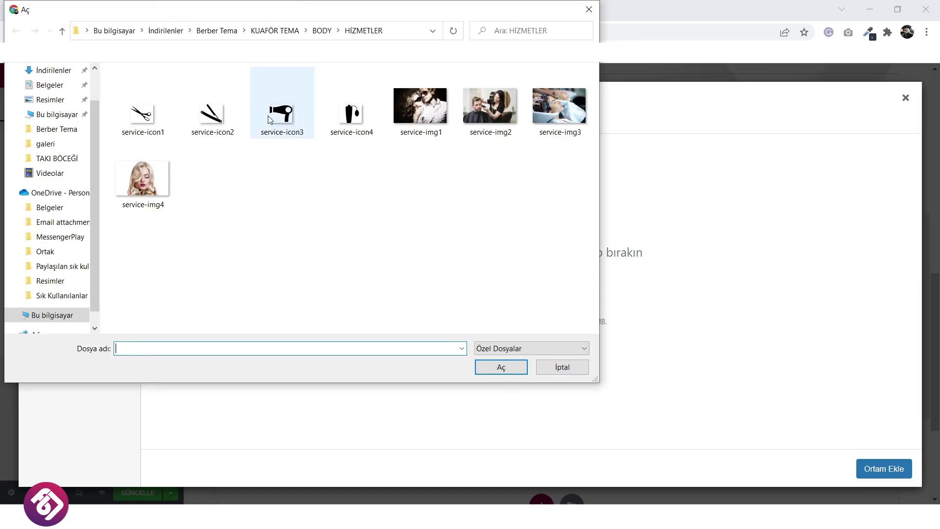
click(367, 120)
click(502, 367)
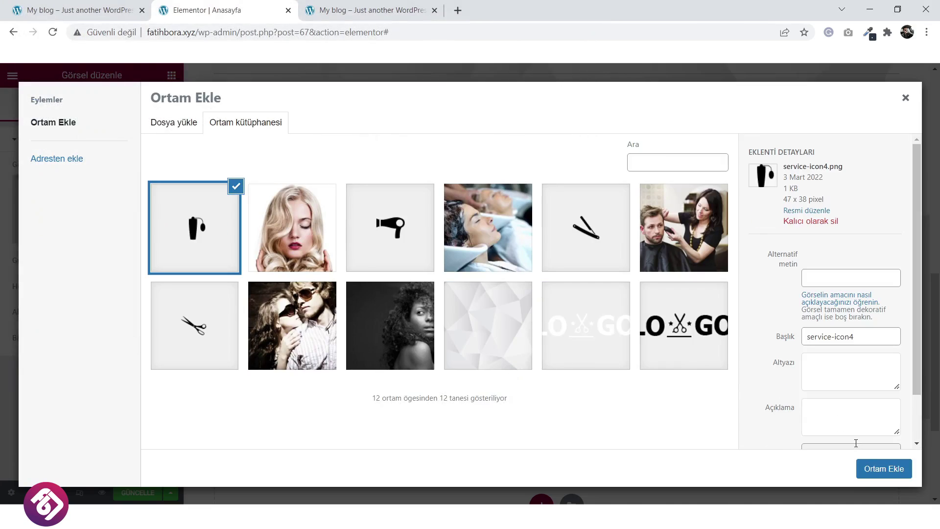
click(879, 469)
scroll(557, 342, up, 3)
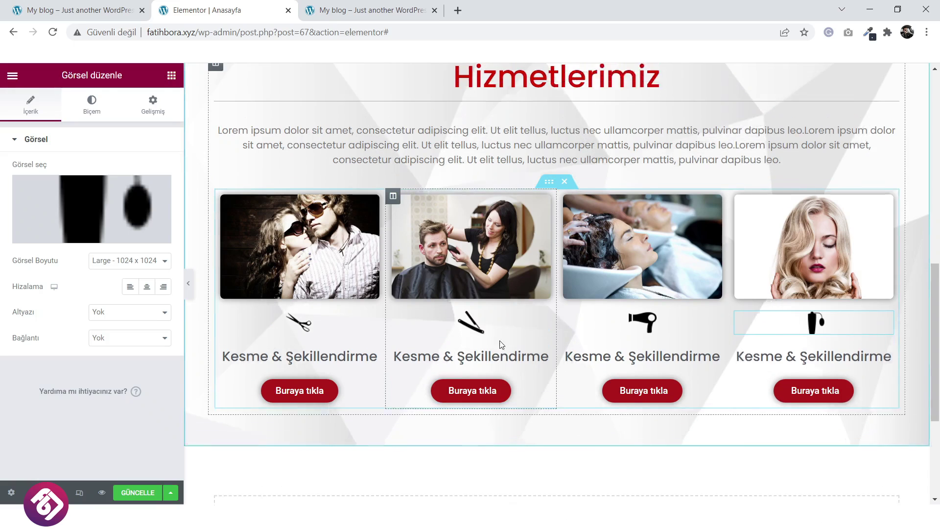
scroll(313, 365, down, 1)
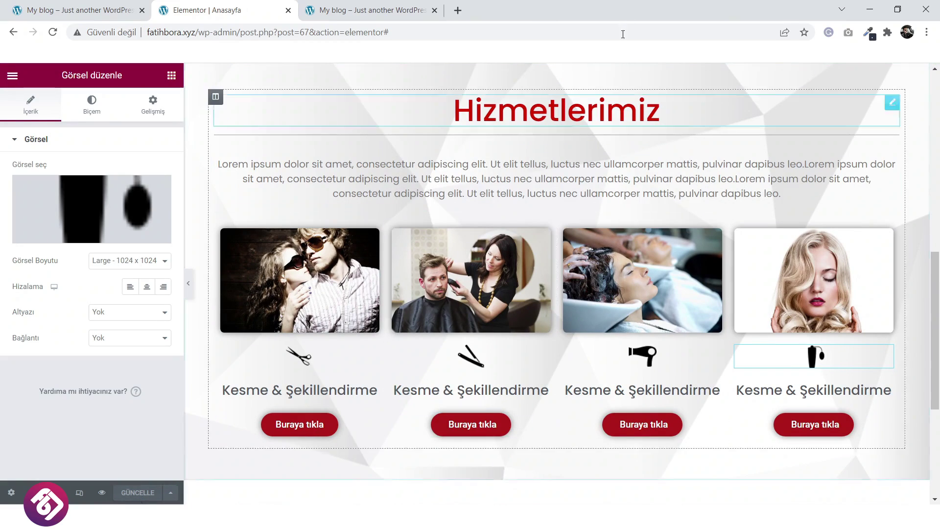
click(365, 10)
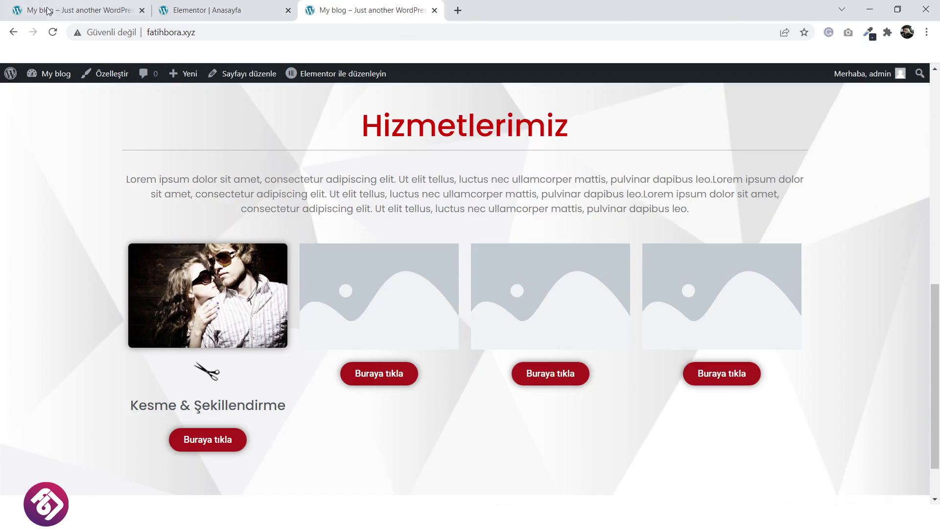
click(53, 32)
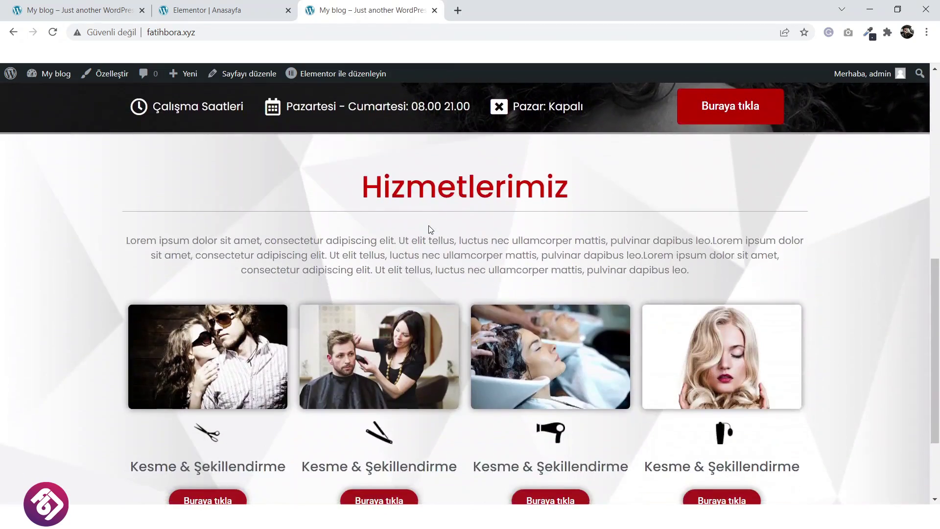
click(78, 10)
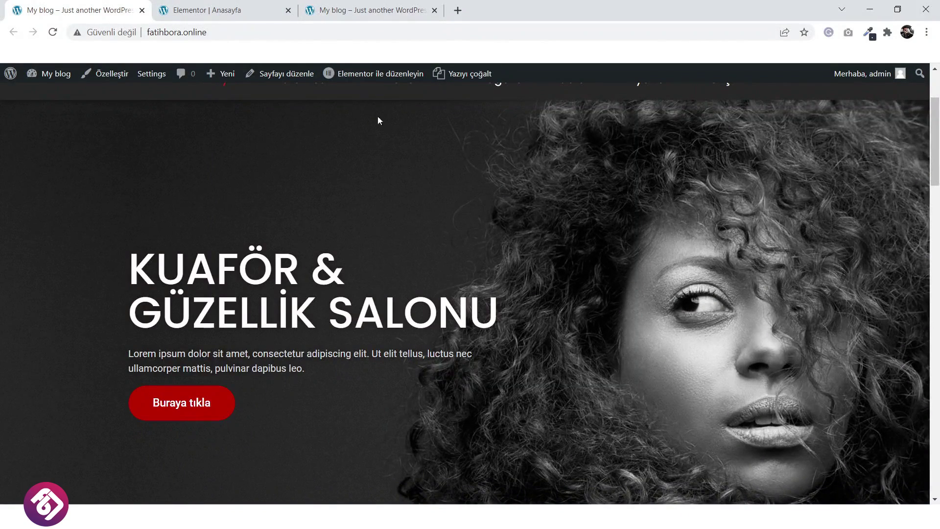
click(252, 6)
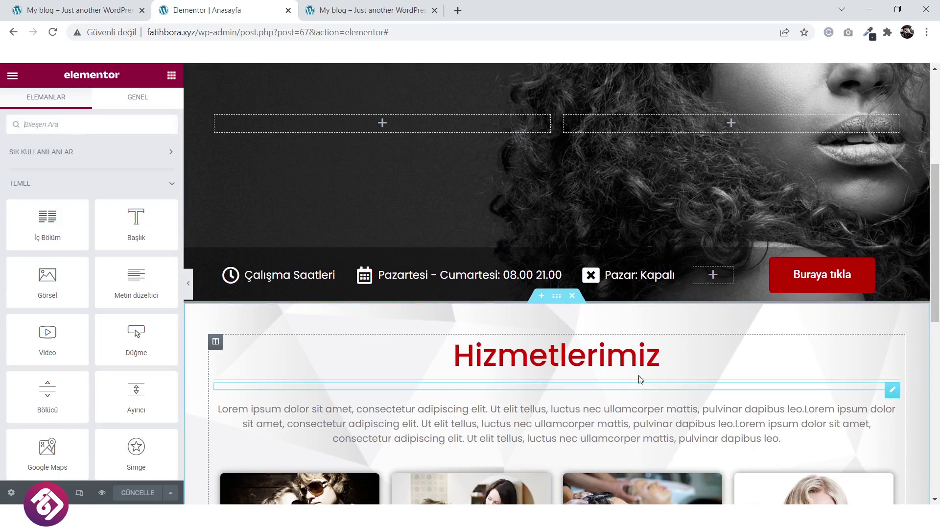
Duplicate the Hizmetlerimiz heading and move the copy into the hero's left column.
right_click(895, 352)
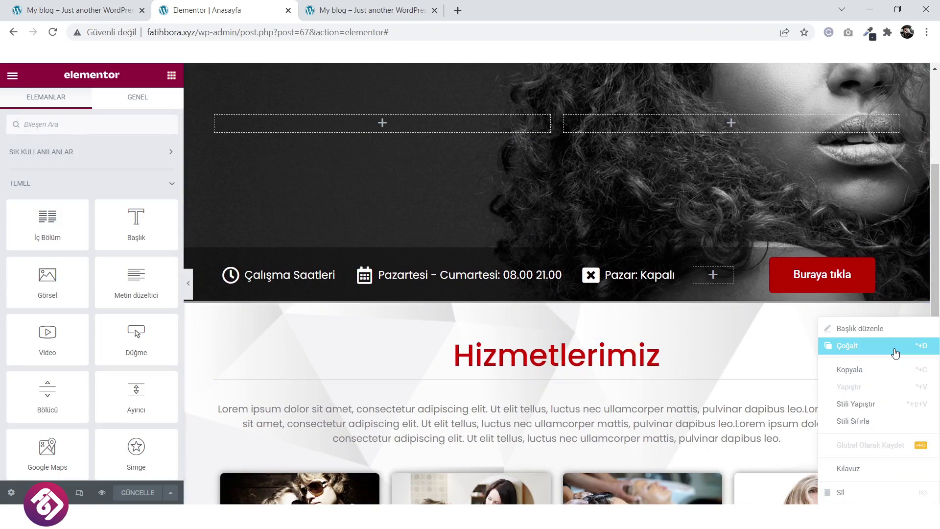
click(877, 347)
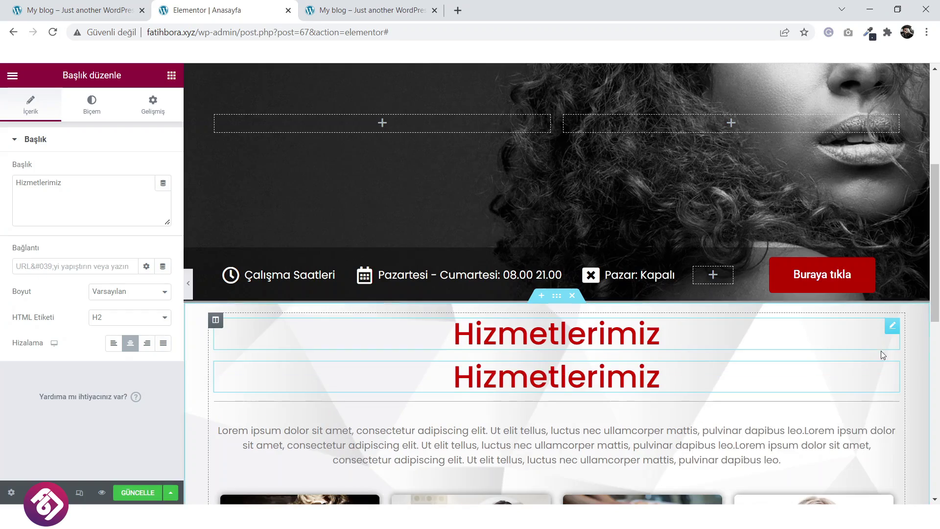
drag(884, 331, 392, 122)
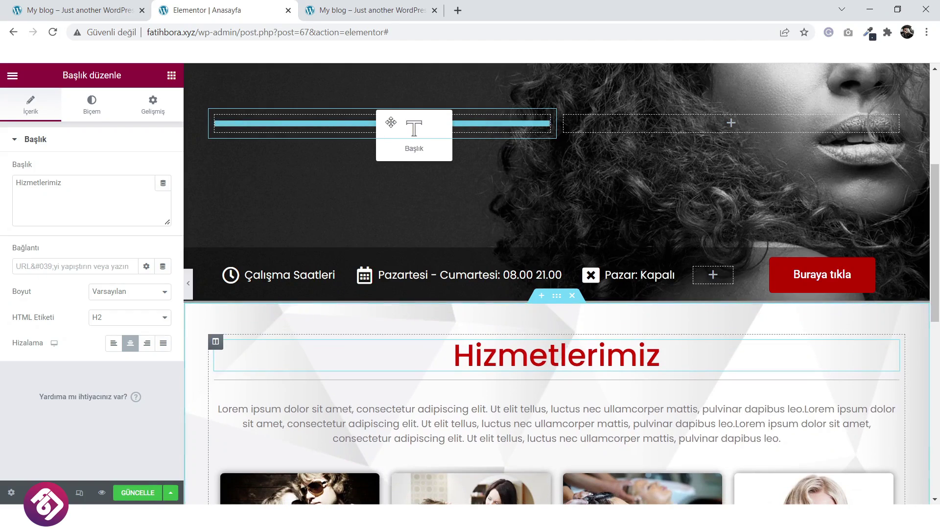
drag(419, 177, 420, 177)
click(101, 4)
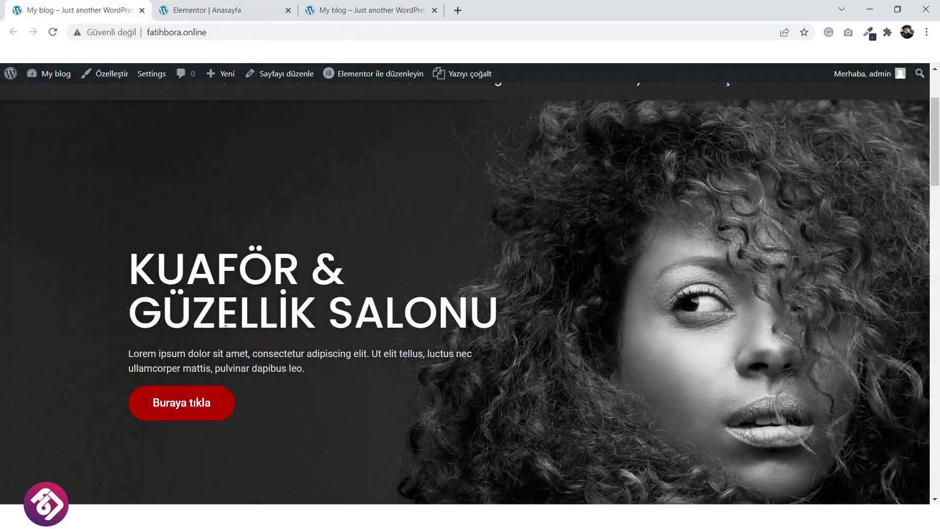
key(ctrl+Tab)
Duplicate the lorem ipsum paragraph and move the copy under the hero heading.
scroll(734, 270, down, 3)
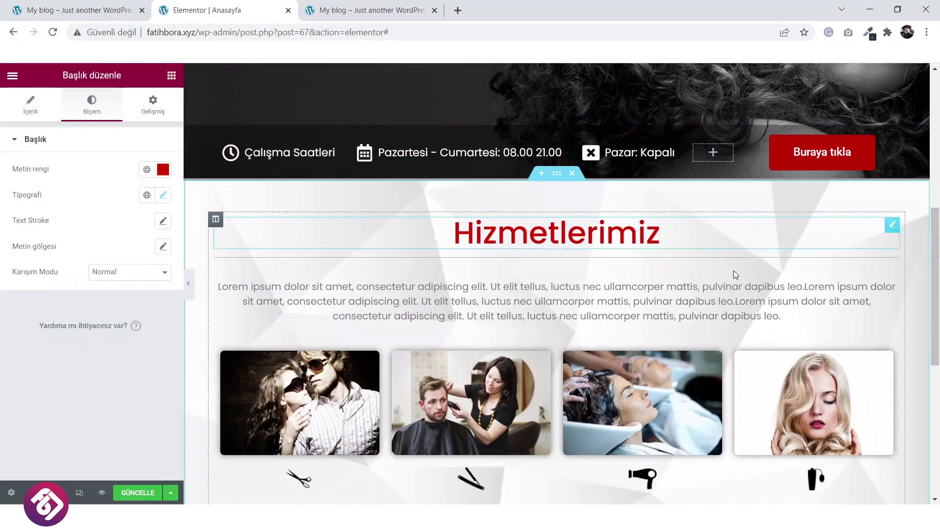
right_click(772, 300)
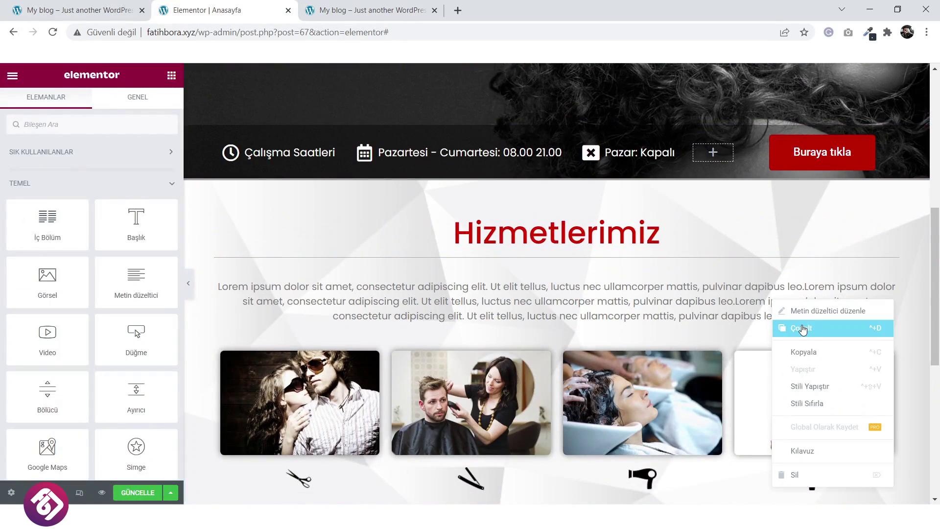
click(800, 329)
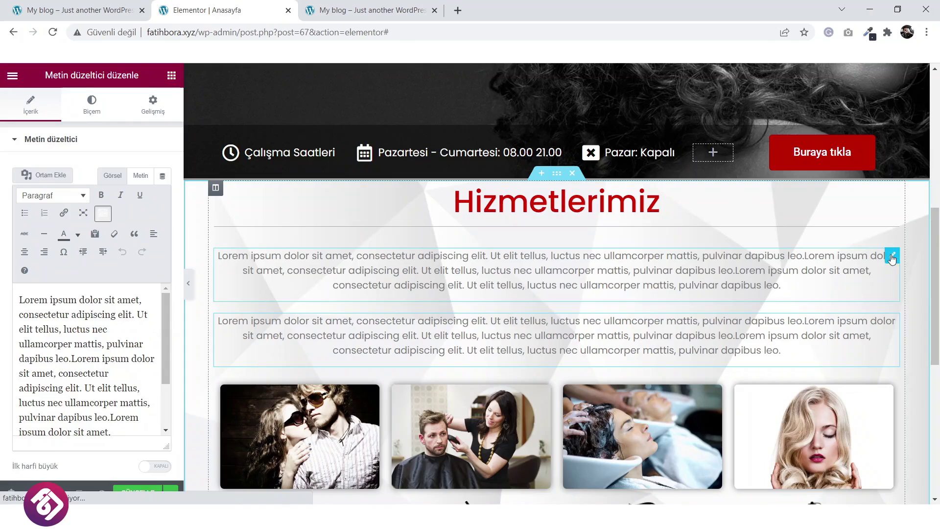
mouse_move(892, 256)
mouse_down()
mouse_move(609, 171)
mouse_move(446, 174)
mouse_move(414, 189)
mouse_up()
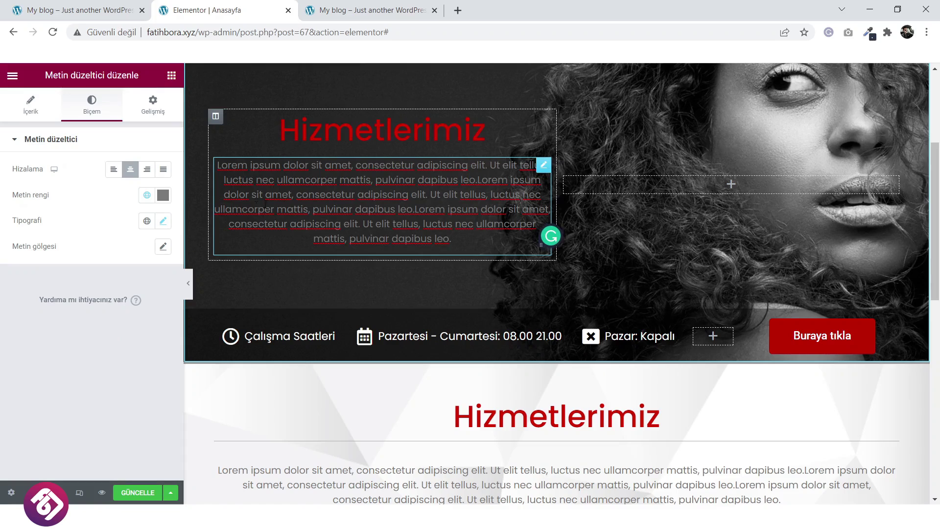
Left-align both the hero heading and the hero paragraph.
click(405, 142)
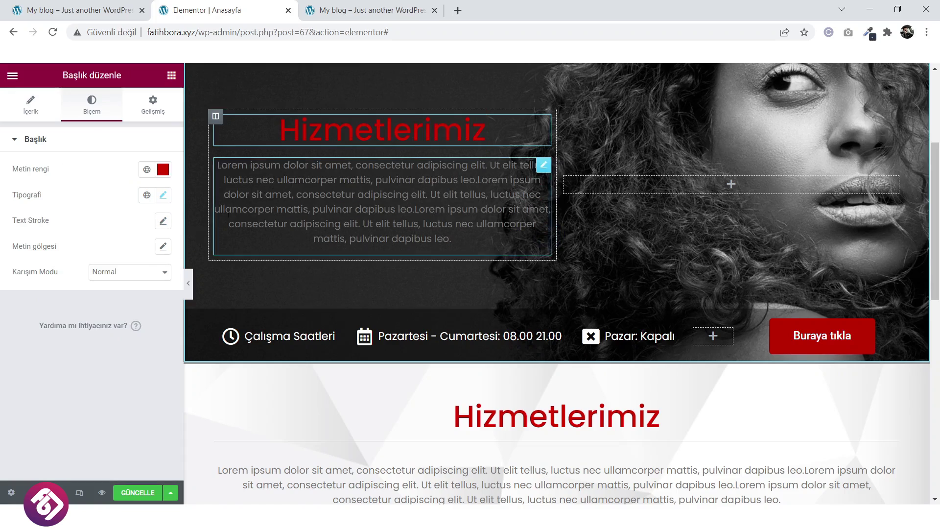
click(31, 103)
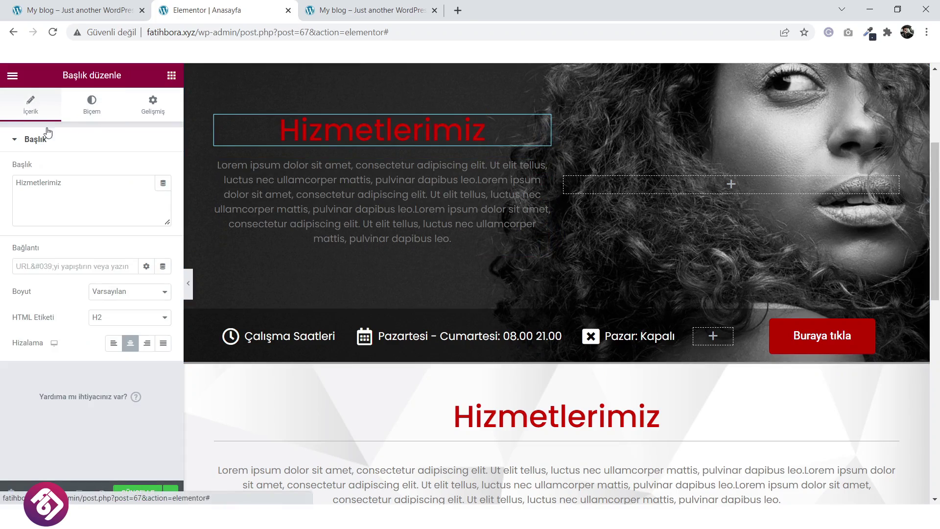
click(114, 345)
click(329, 212)
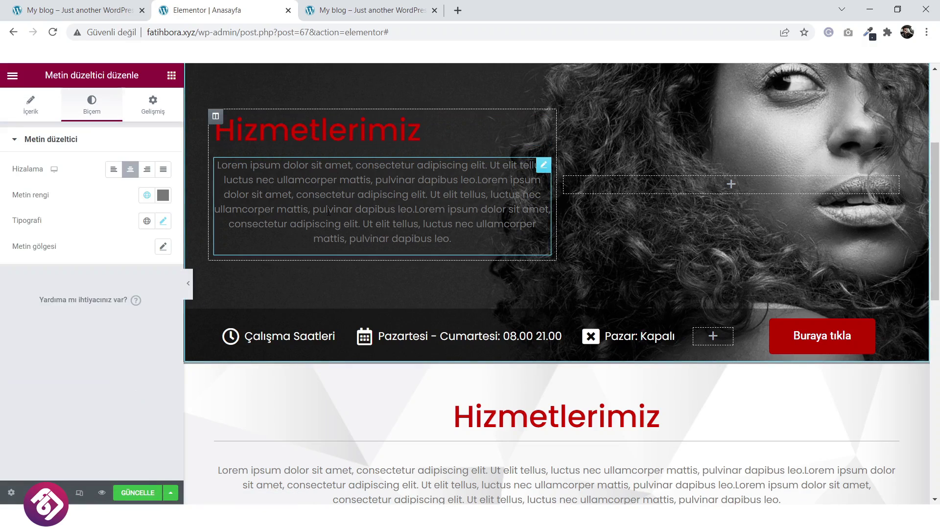
click(112, 170)
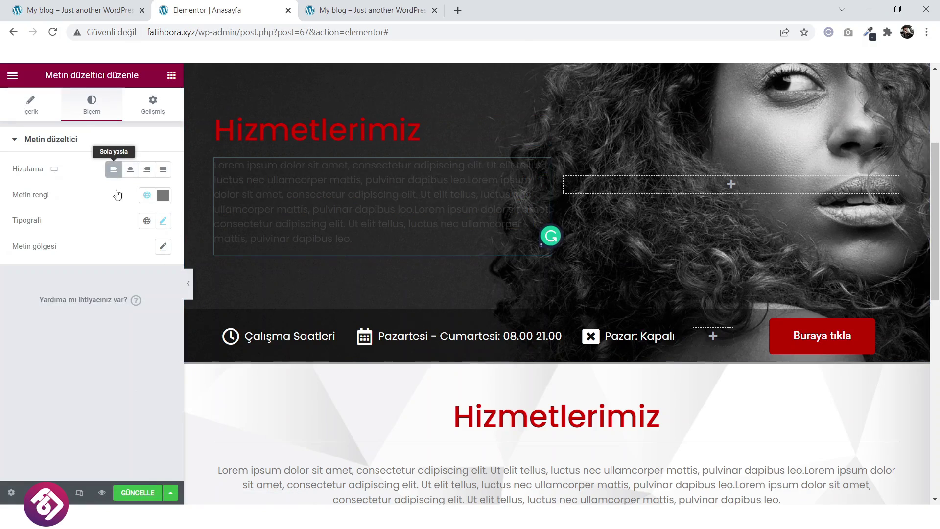
Shorten the hero paragraph by deleting the latter part of its text.
click(30, 104)
scroll(125, 357, down, 2)
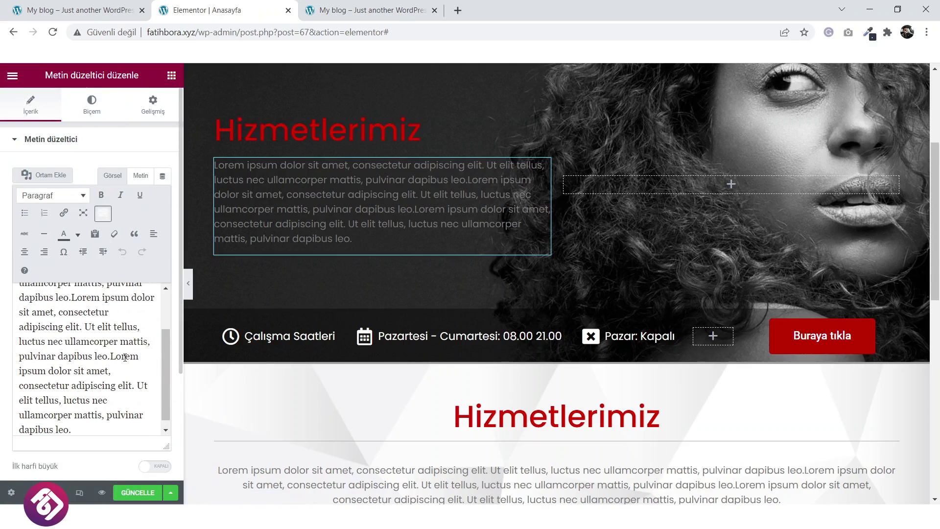
scroll(127, 373, down, 1)
drag(85, 428, 21, 322)
key(BackSpace)
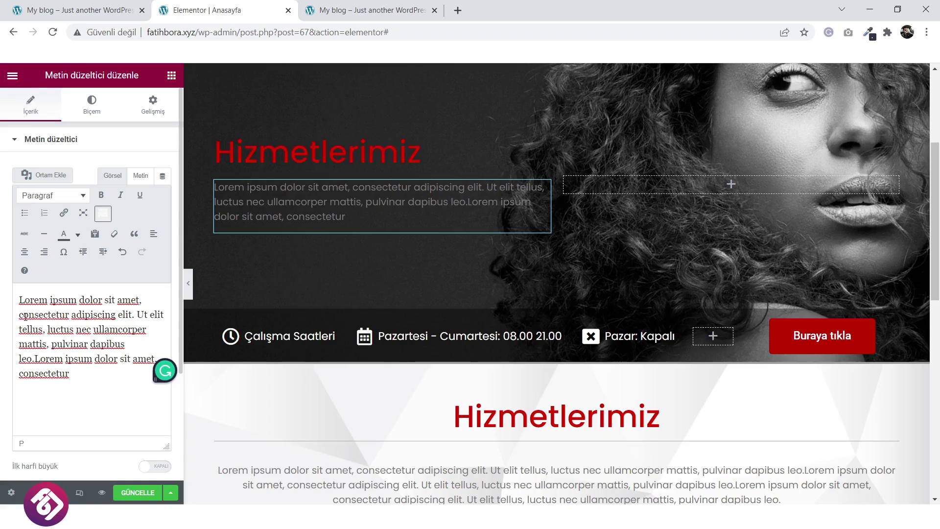
Make the hero heading white (#FFFFFF) with font weight 600.
click(323, 158)
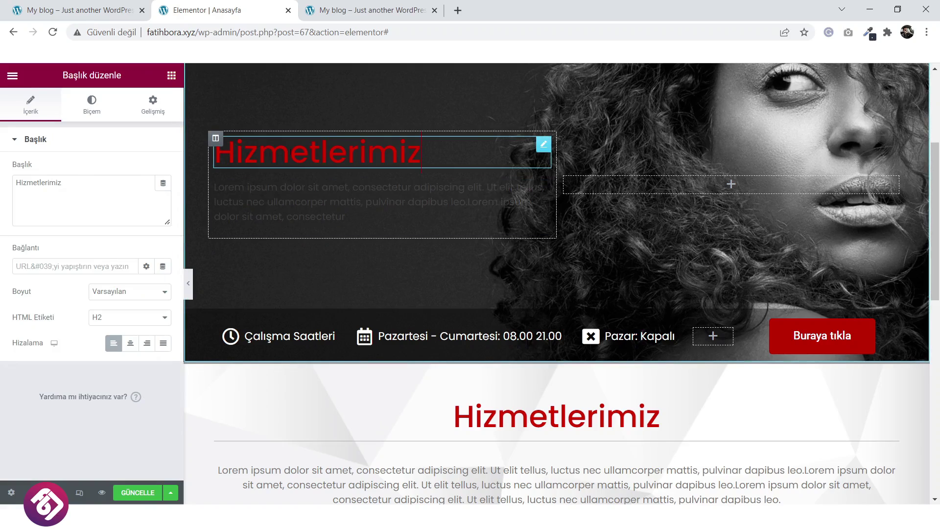
click(114, 116)
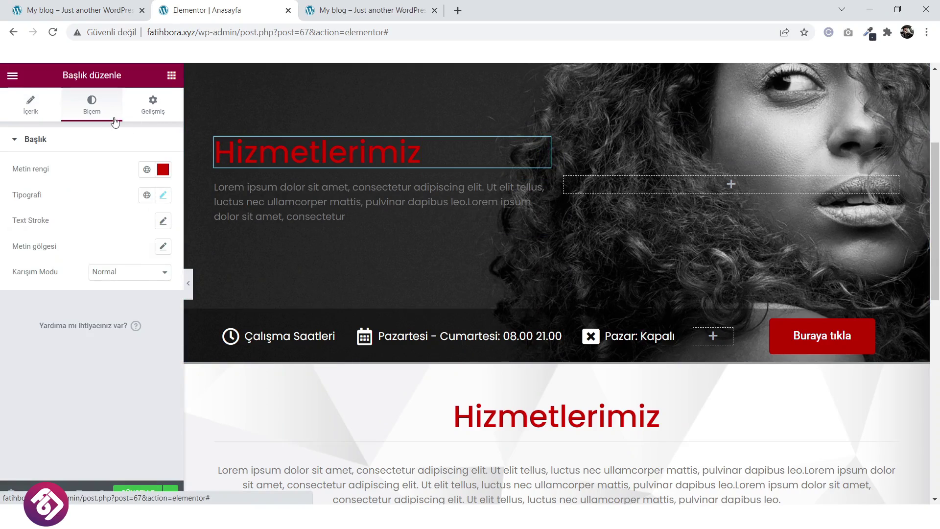
click(163, 169)
drag(83, 258, 19, 216)
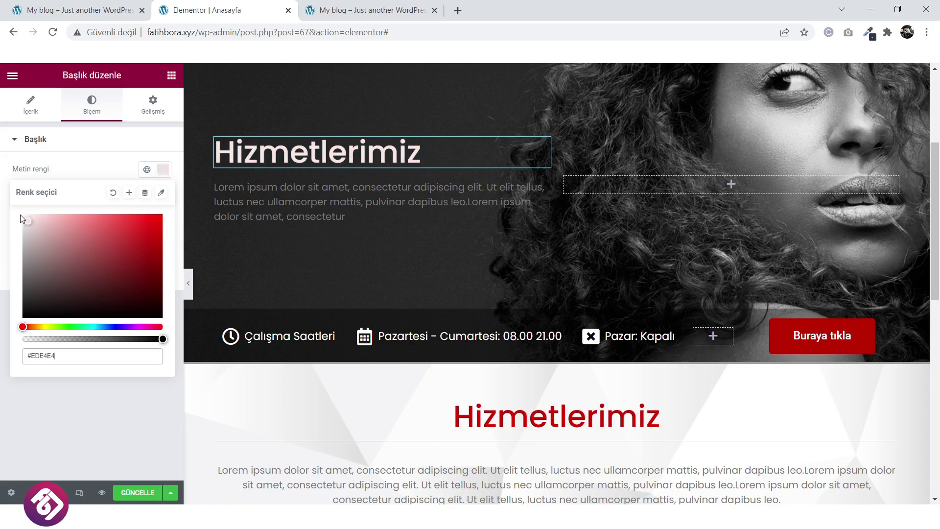
click(113, 167)
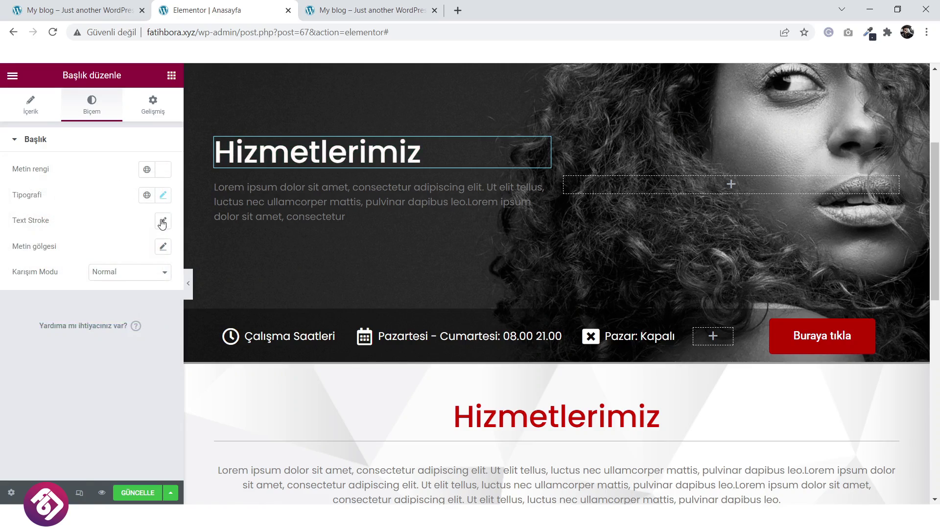
click(163, 246)
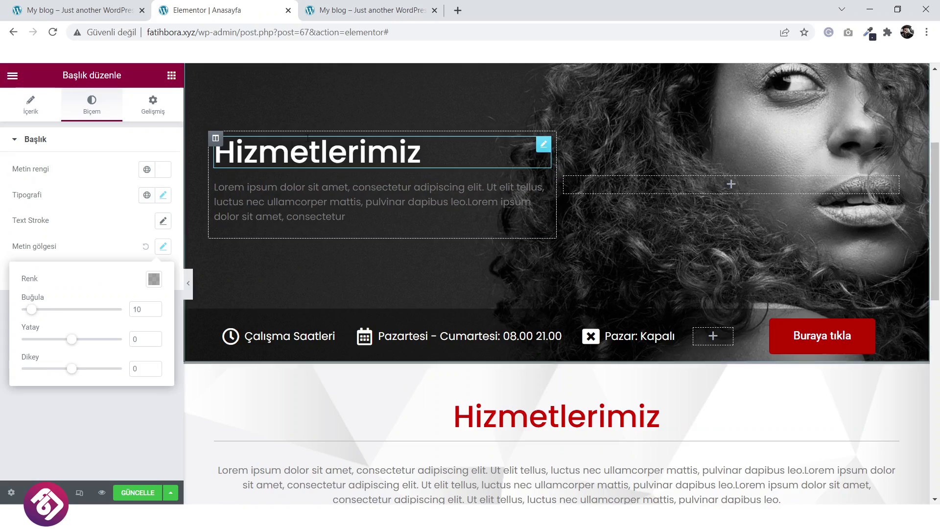
click(91, 210)
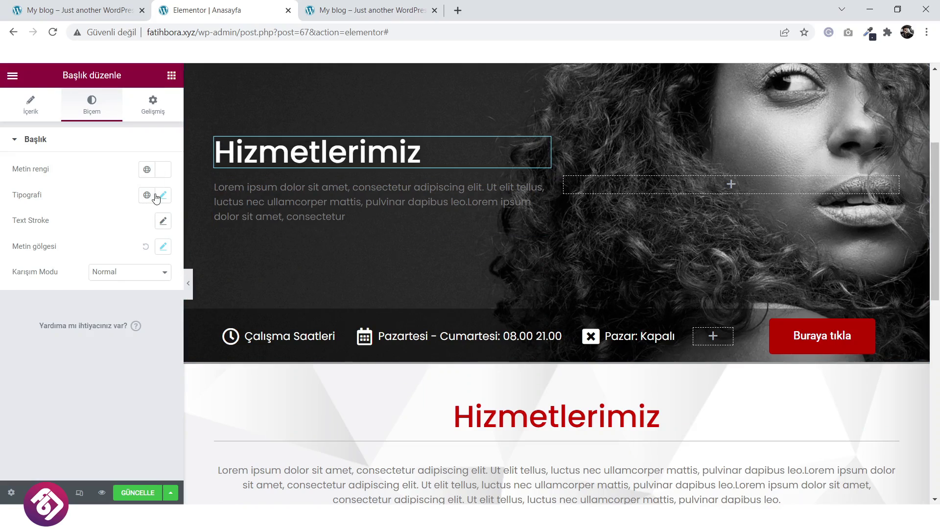
click(164, 196)
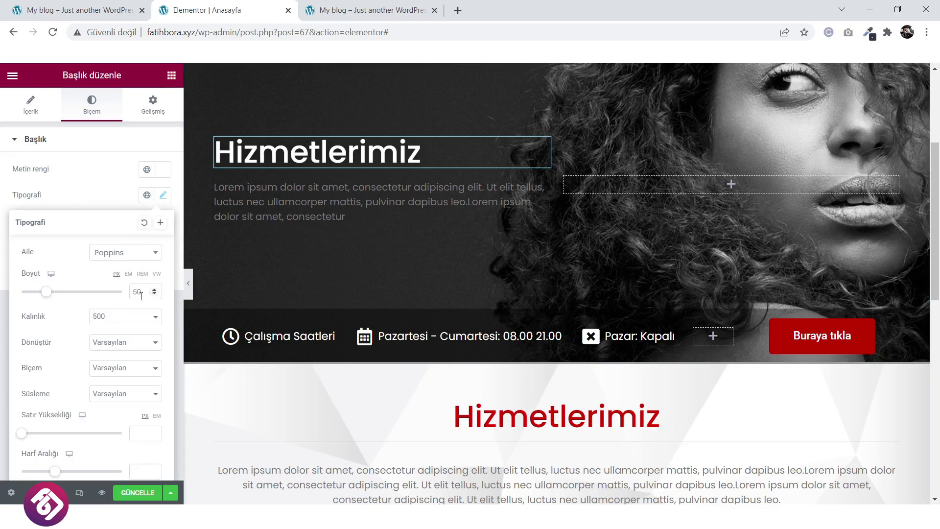
click(124, 316)
click(112, 377)
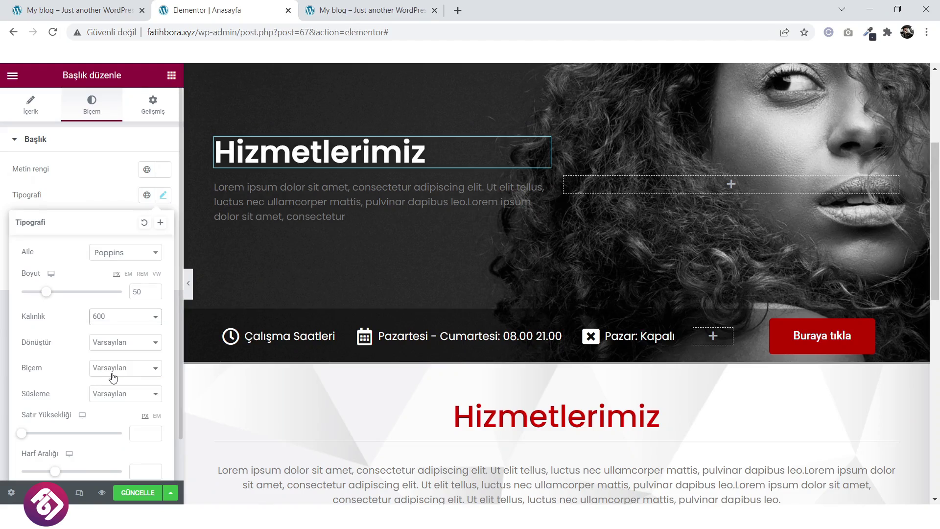
Change the hero paragraph's text colour to light grey #C8C8C8.
click(335, 211)
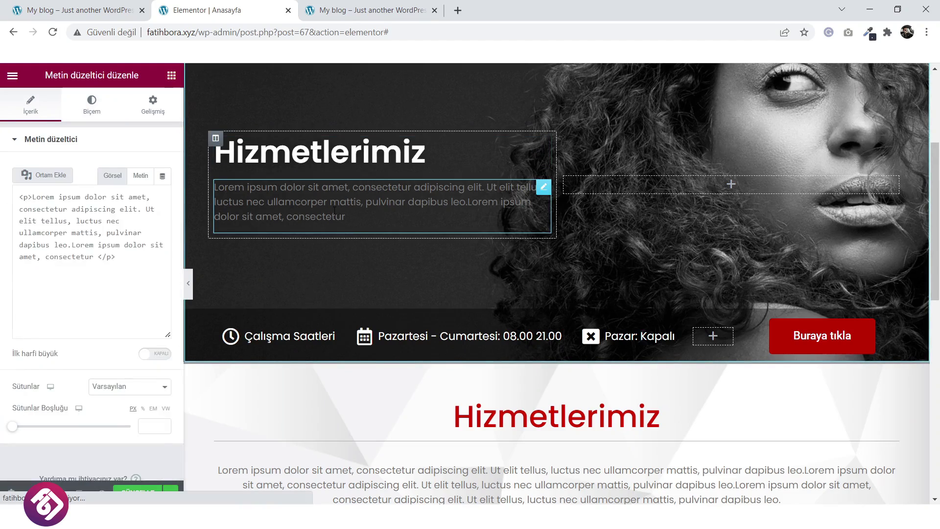
click(98, 102)
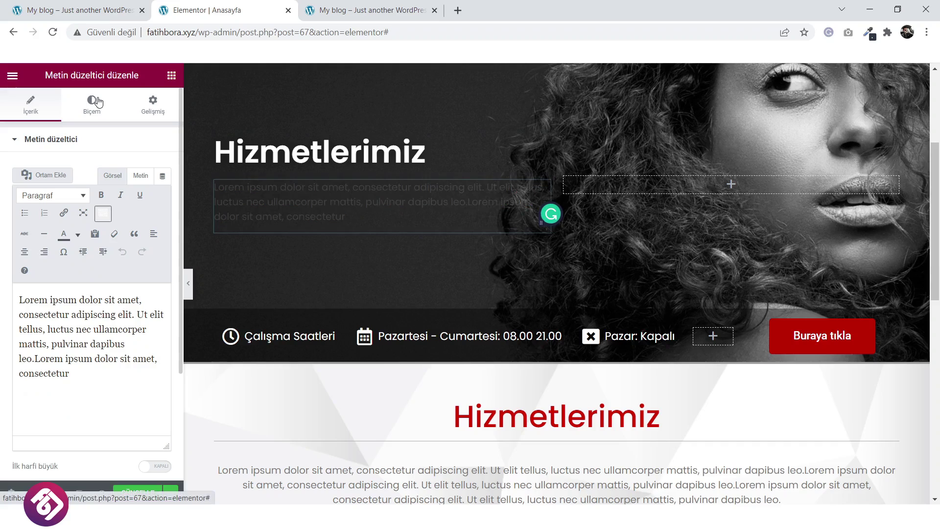
click(163, 195)
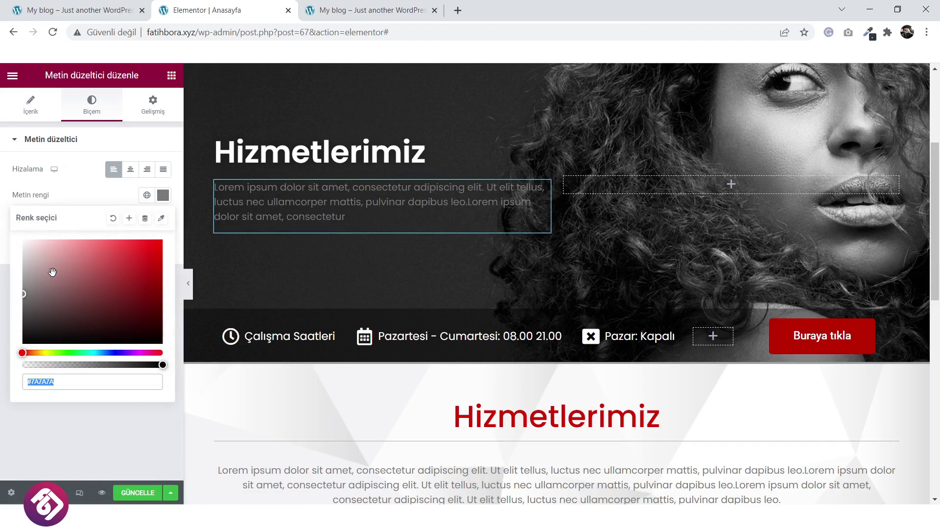
click(22, 274)
drag(22, 275, 20, 263)
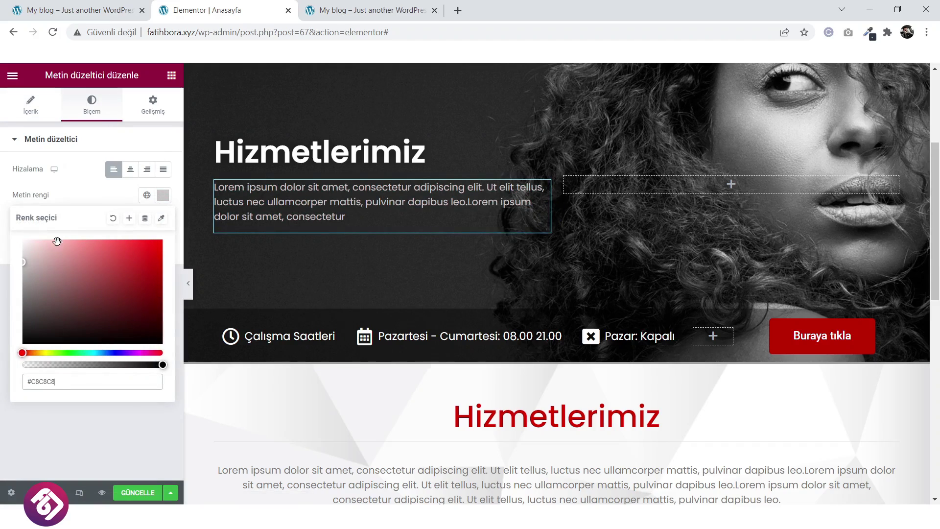
click(90, 185)
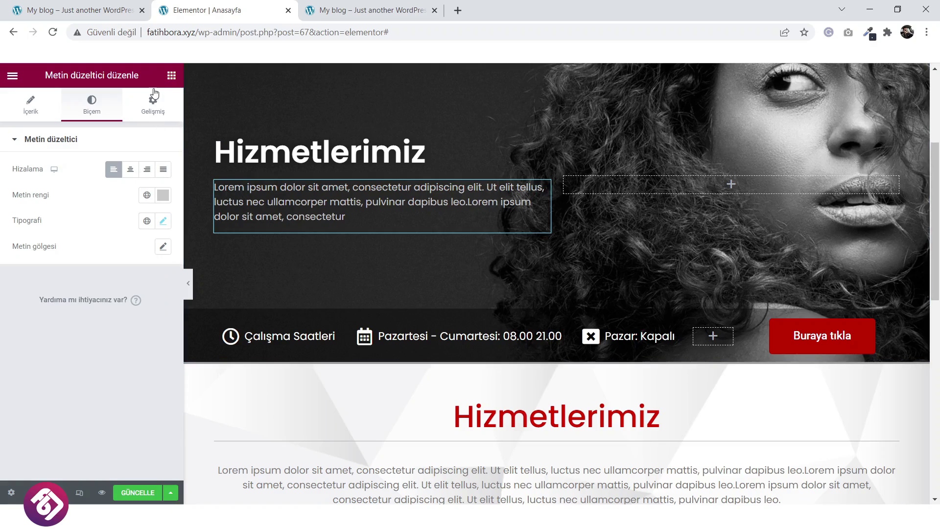
Place a copy of the Buraya tıkla button under the hero paragraph, left-aligned, with -15 top margin.
right_click(835, 340)
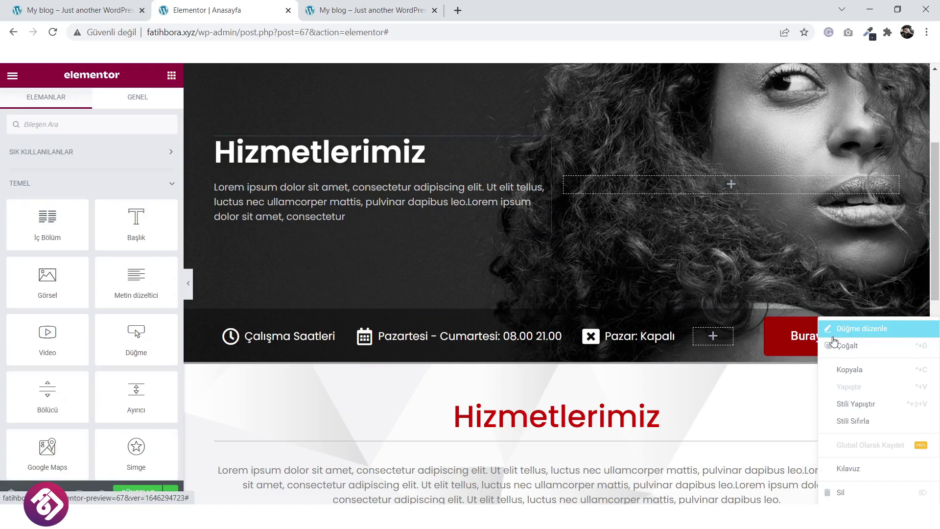
click(848, 345)
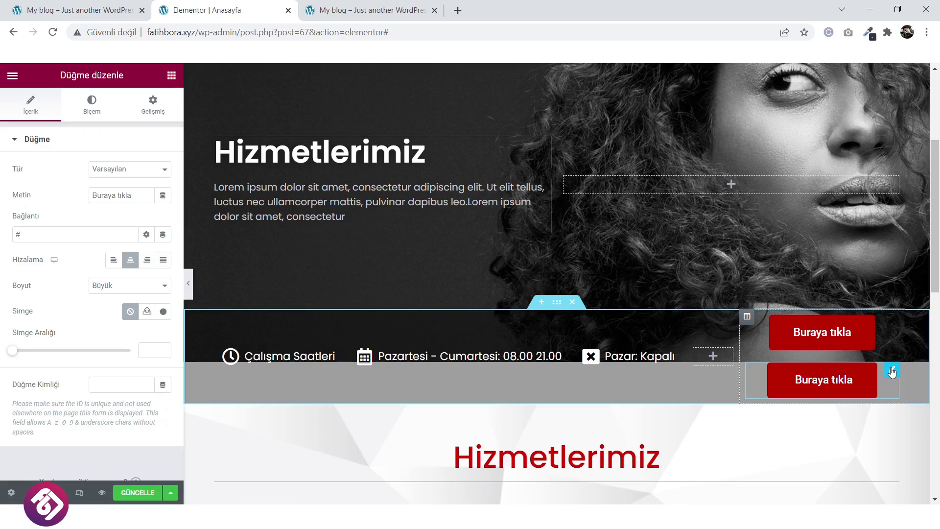
drag(892, 373, 281, 226)
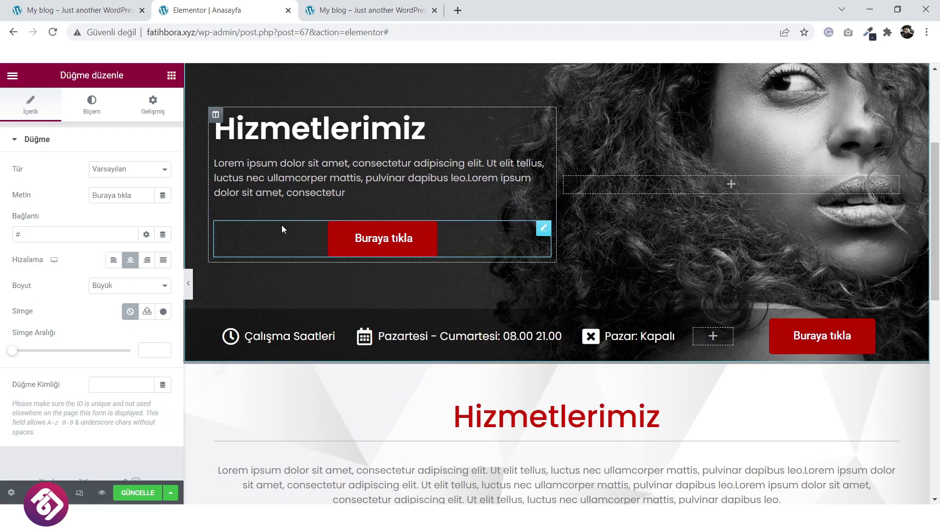
click(114, 261)
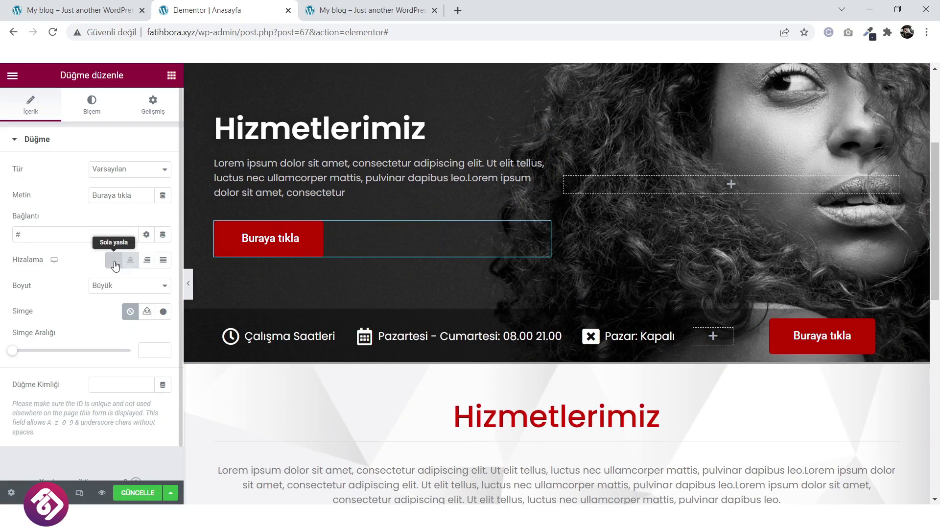
click(153, 105)
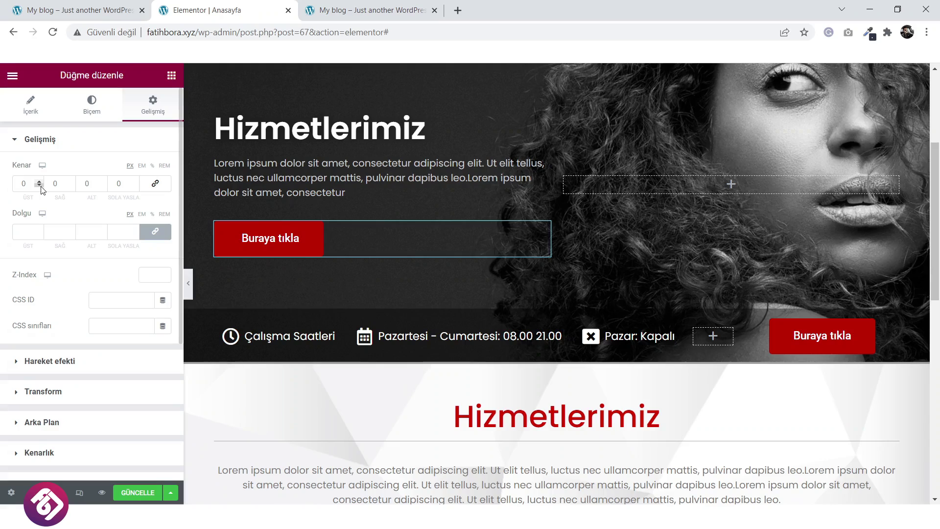
scroll(41, 190, down, 11)
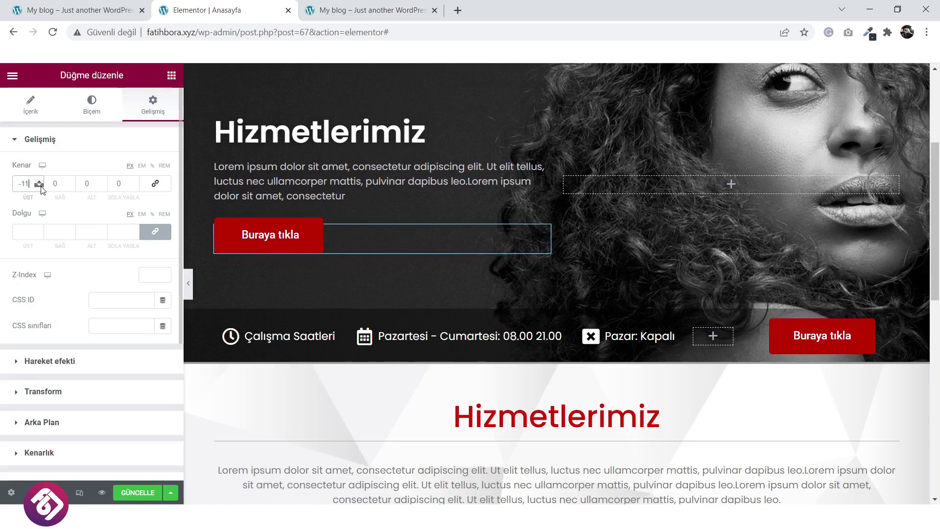
scroll(41, 189, down, 4)
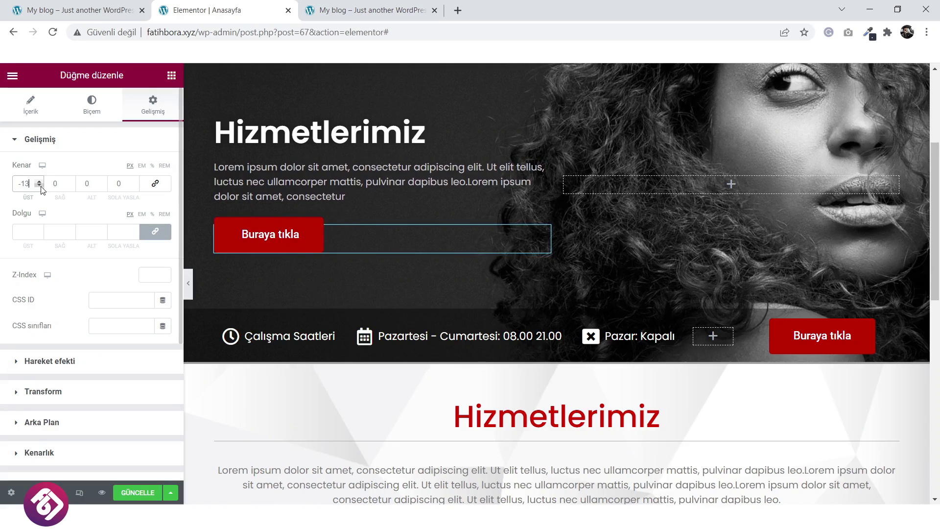
click(91, 105)
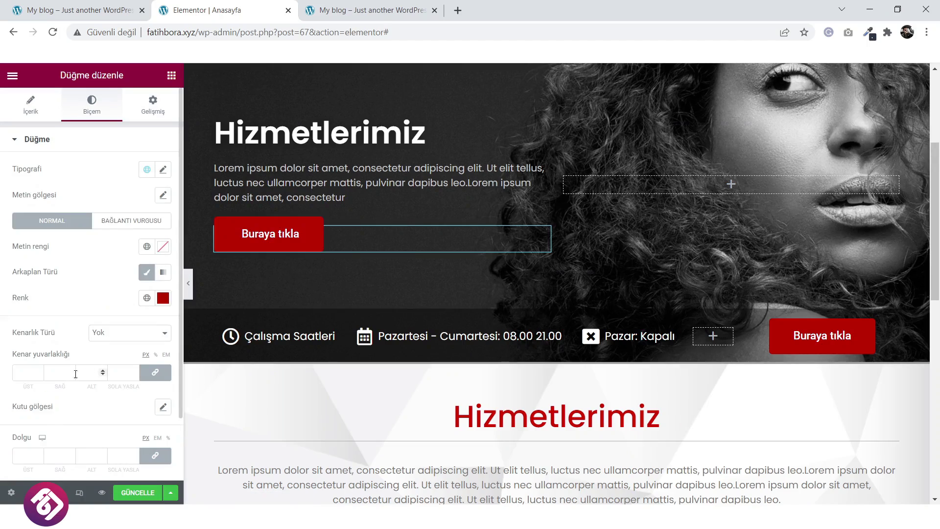
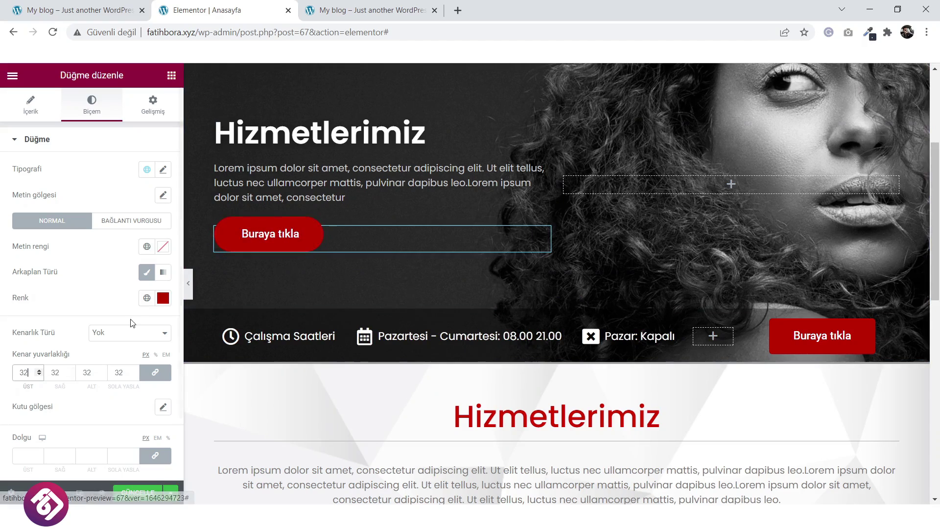
Add a box shadow to the Buraya tıkla button, save the page with GÜNCELLE, and view the live site.
scroll(107, 297, down, 2)
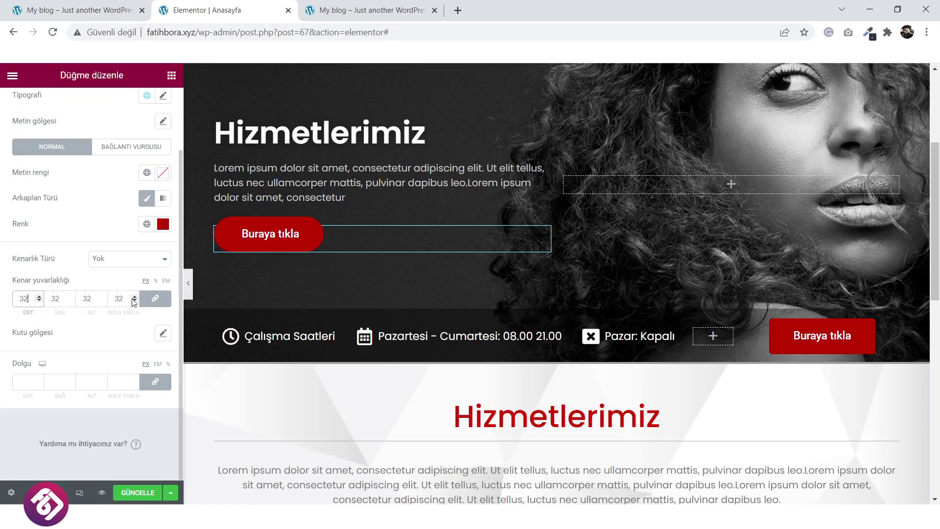
click(163, 334)
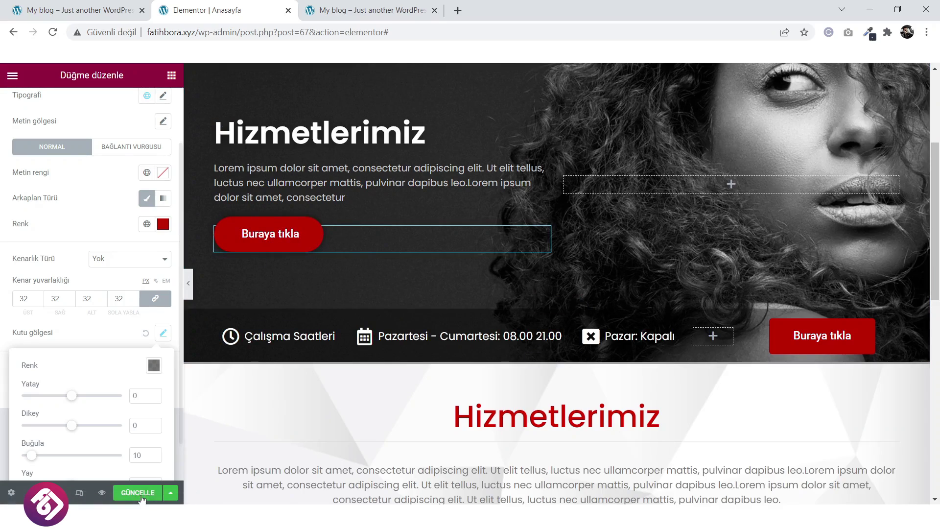
click(138, 494)
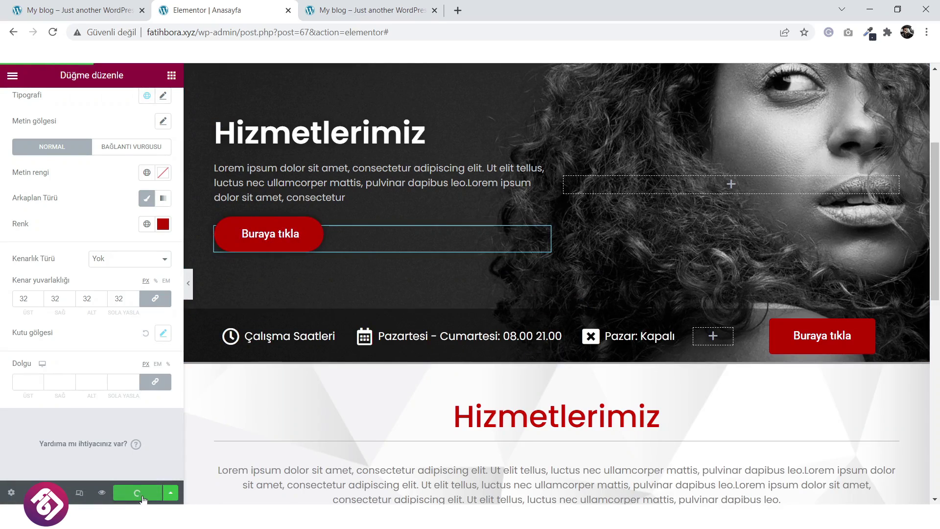
click(373, 10)
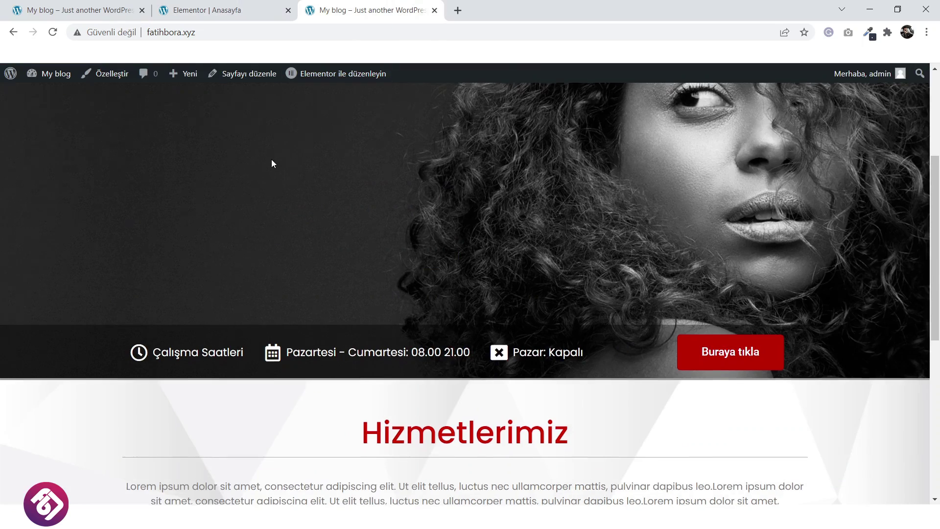
Reload the live homepage and scroll through it to review the changes.
scroll(240, 117, up, 4)
click(471, 146)
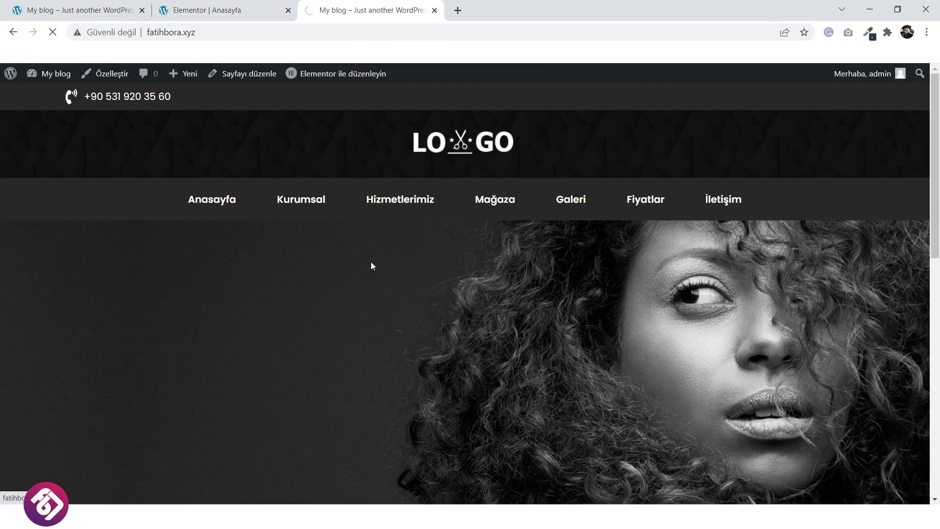
scroll(371, 262, down, 3)
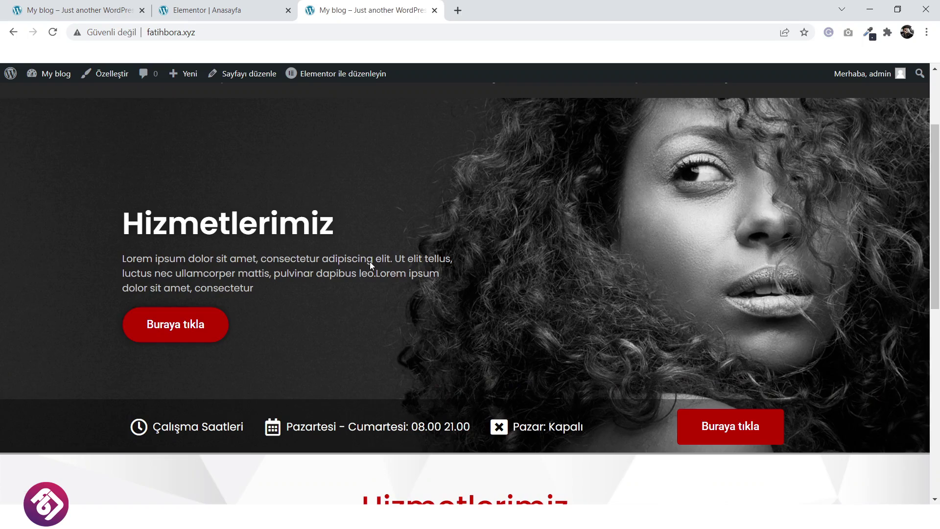
scroll(374, 228, up, 3)
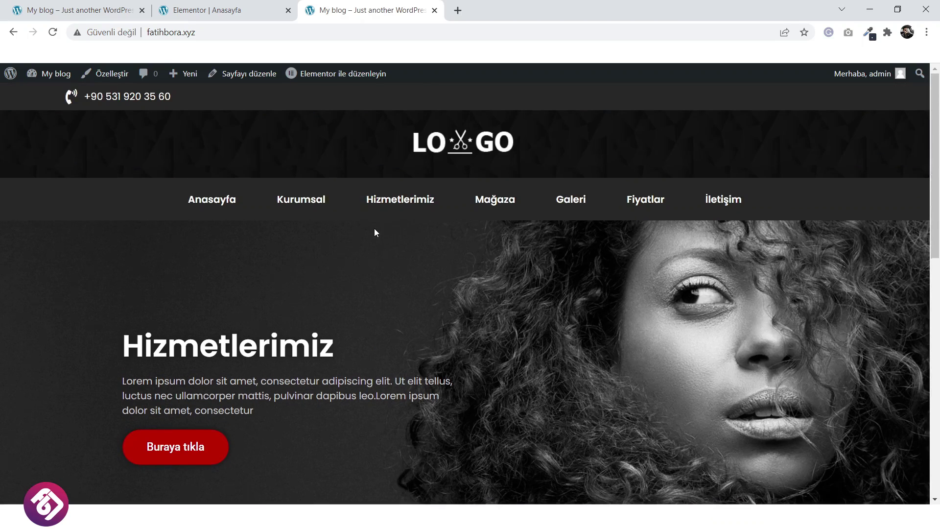
scroll(504, 242, down, 3)
scroll(327, 291, down, 5)
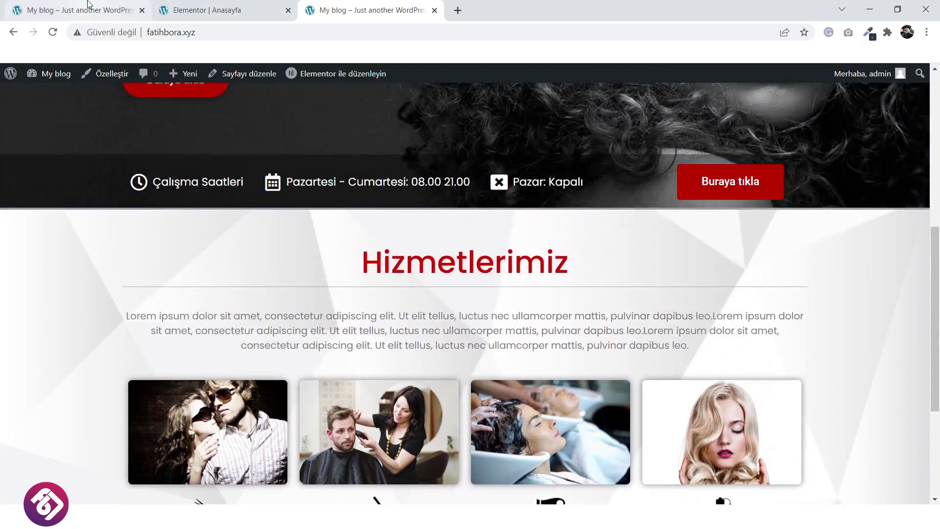
Compare the page with the fatihbora.online reference, then add a new section at the editor's page bottom.
click(73, 10)
scroll(461, 243, down, 6)
scroll(458, 243, down, 10)
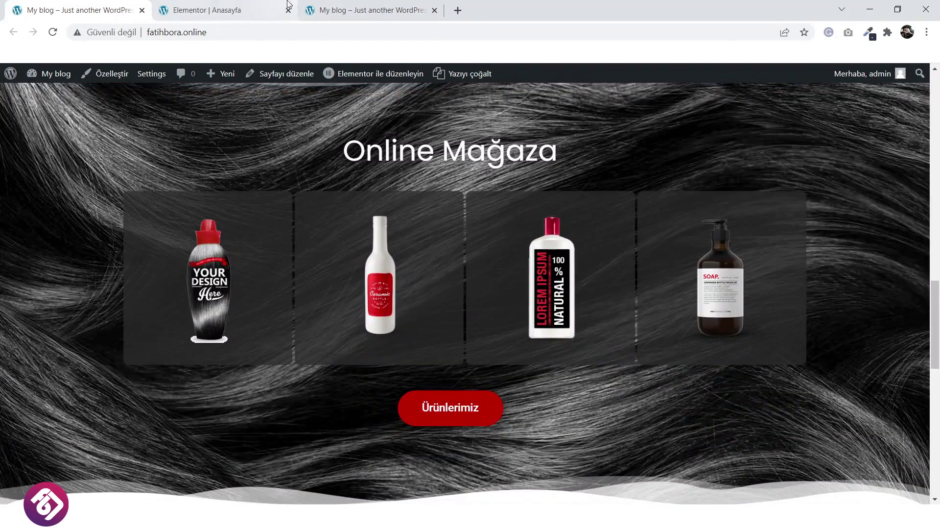
click(230, 10)
scroll(498, 301, down, 5)
scroll(498, 299, down, 5)
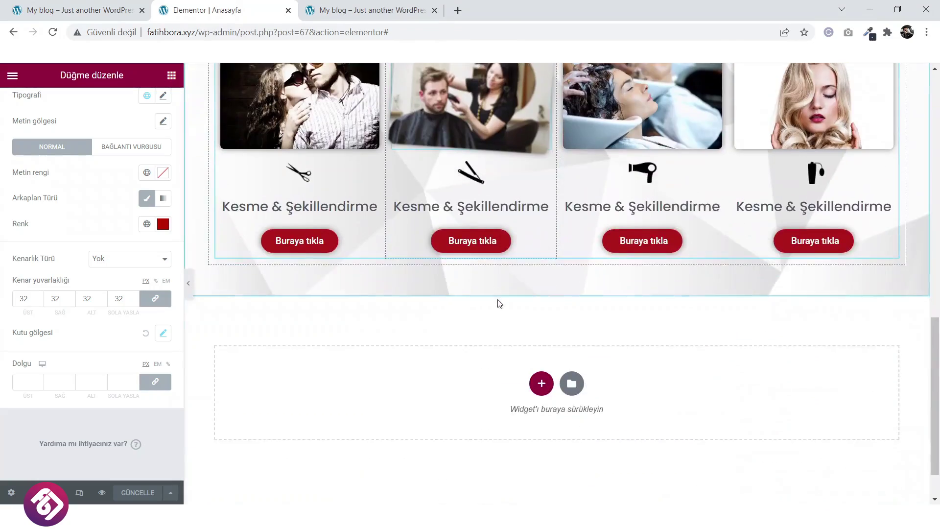
click(74, 10)
scroll(418, 297, down, 2)
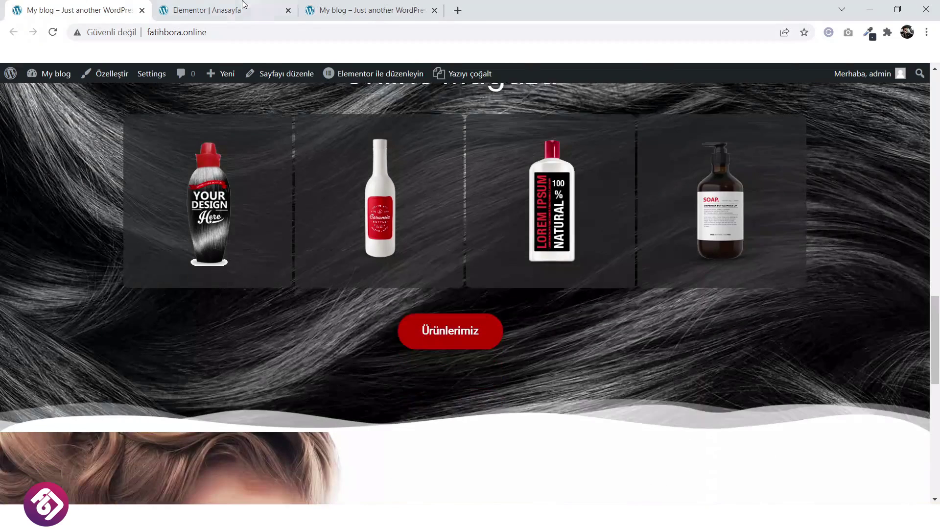
click(230, 9)
click(541, 329)
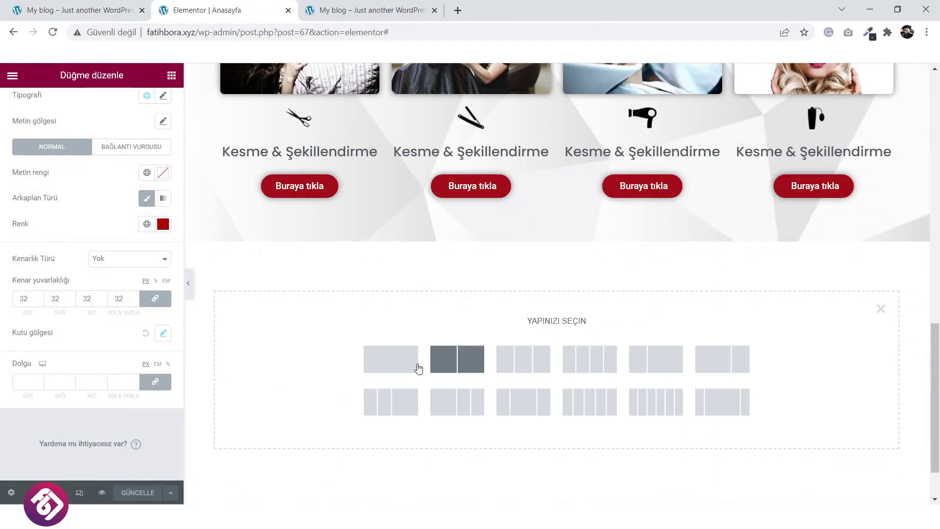
Create a single-column section and drop a two-column Inner Section into it.
click(368, 370)
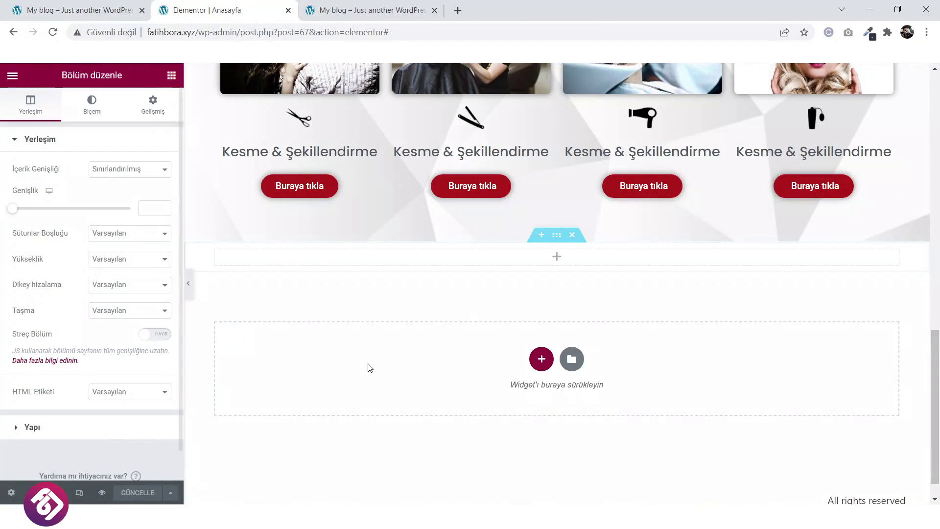
click(557, 260)
drag(68, 225, 529, 264)
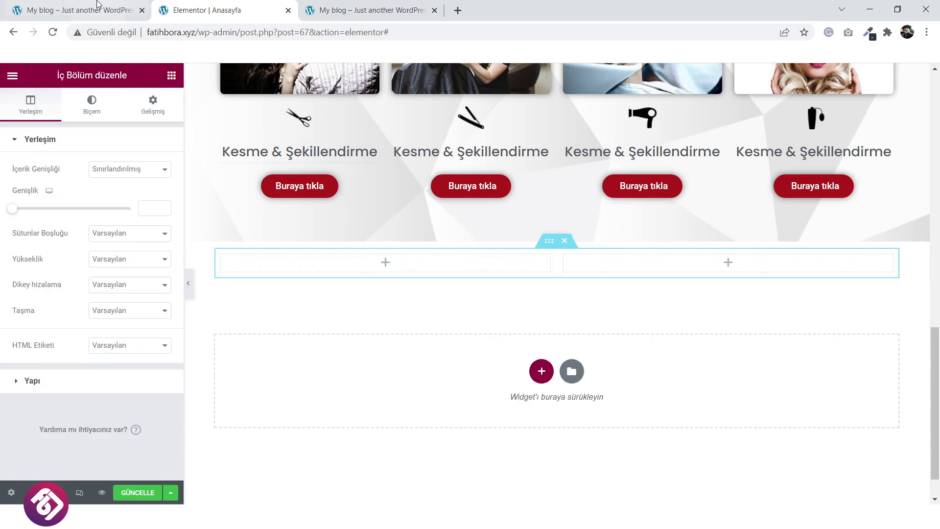
Copy the 'Online Mağaza' heading text from the reference site.
click(98, 9)
scroll(488, 282, up, 6)
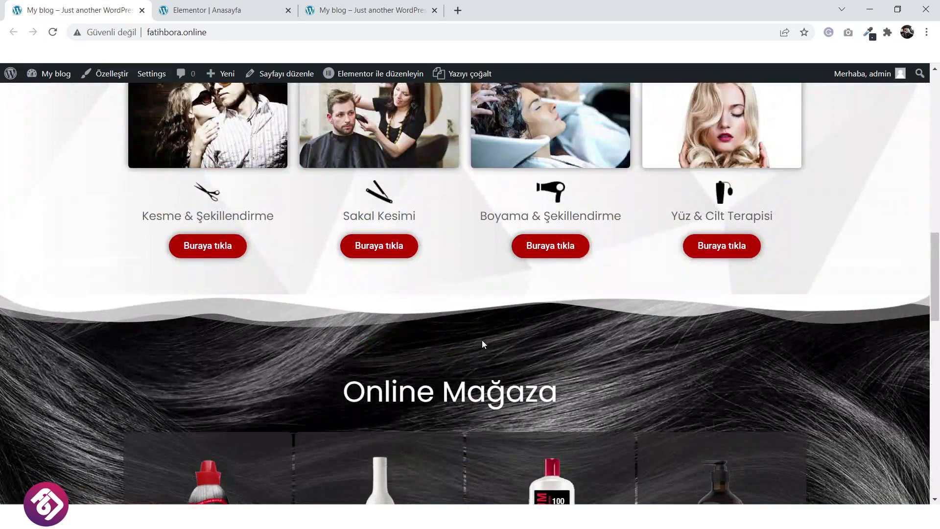
scroll(481, 340, down, 2)
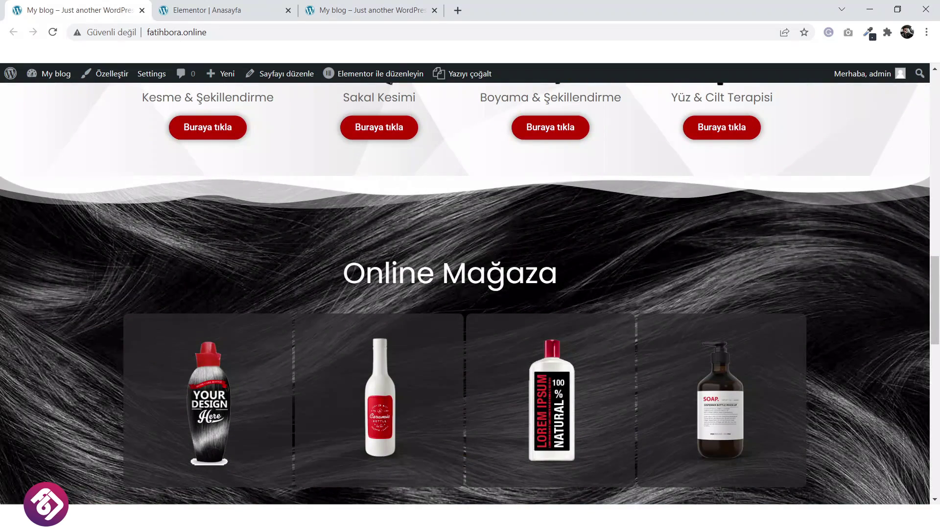
drag(561, 274, 328, 275)
right_click(383, 273)
click(396, 278)
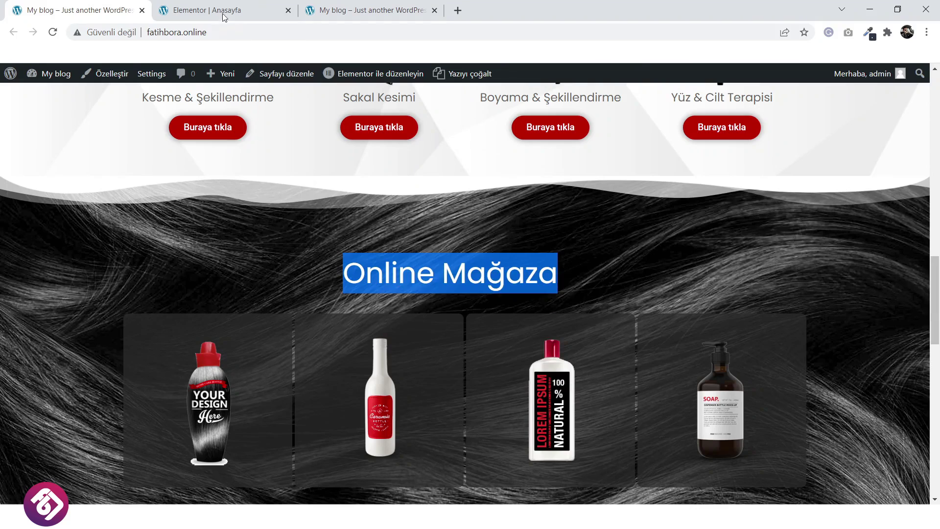
Duplicate the Hizmetlerimiz heading and drag the copy into the new section.
click(215, 10)
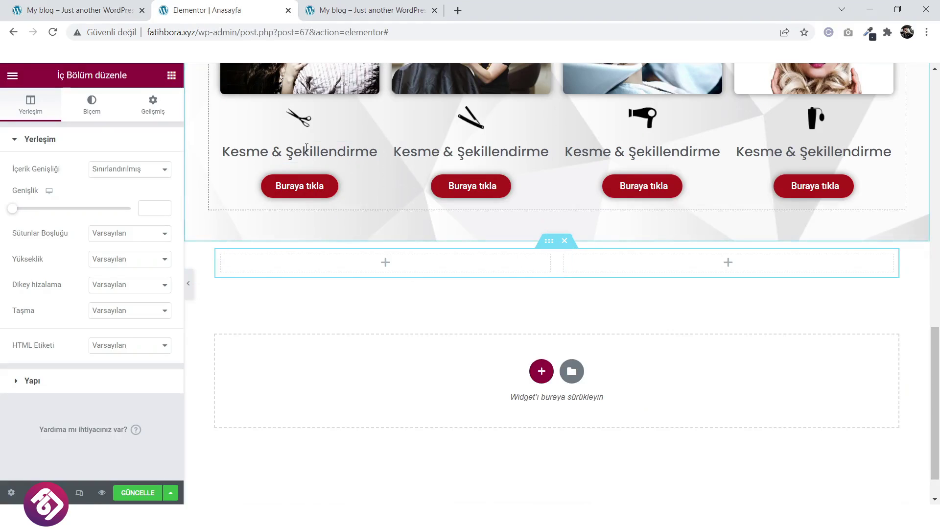
scroll(541, 174, up, 6)
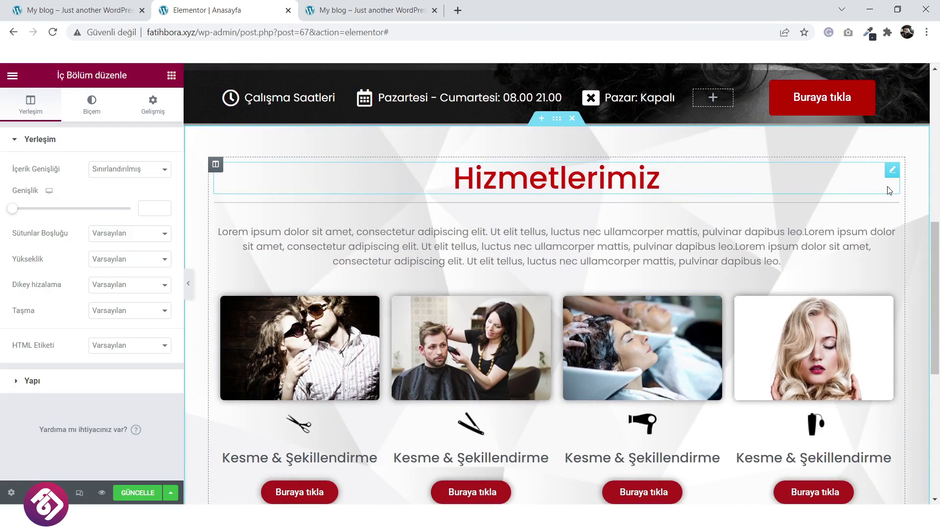
right_click(892, 170)
click(880, 197)
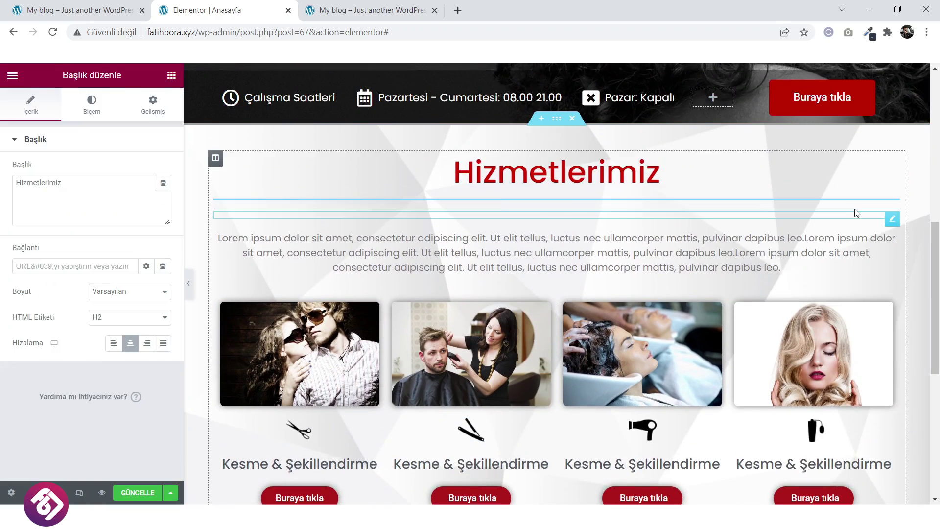
drag(889, 195, 593, 268)
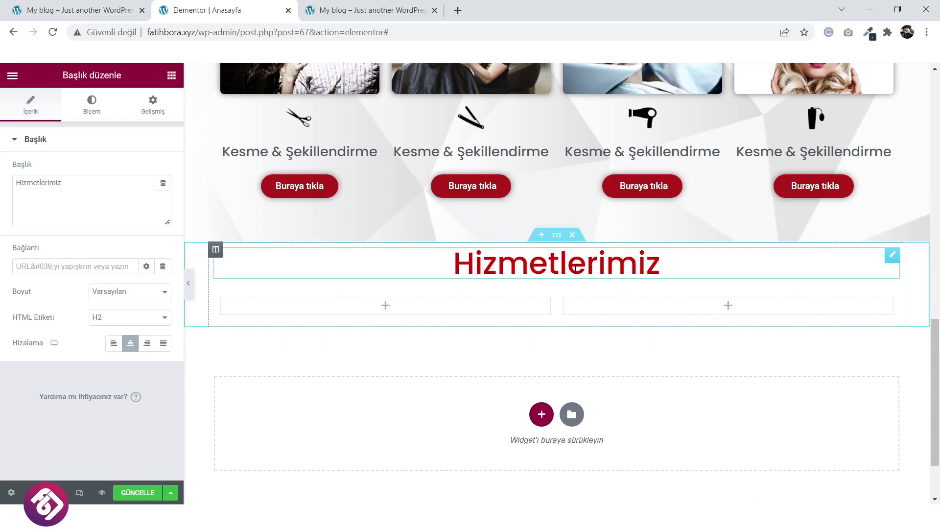
Recheck the reference site and bring up the widget list for the new section's left column.
click(78, 10)
scroll(483, 304, down, 1)
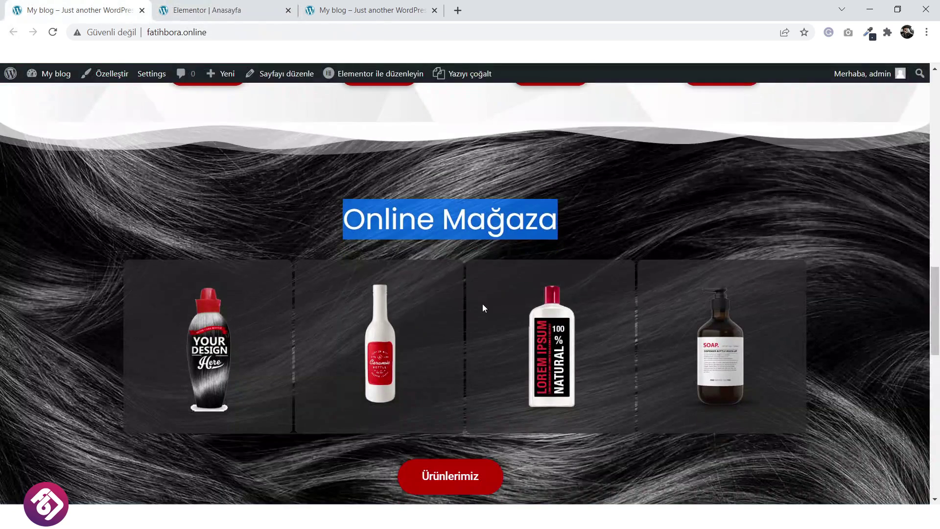
scroll(436, 168, up, 3)
key(ctrl+Tab)
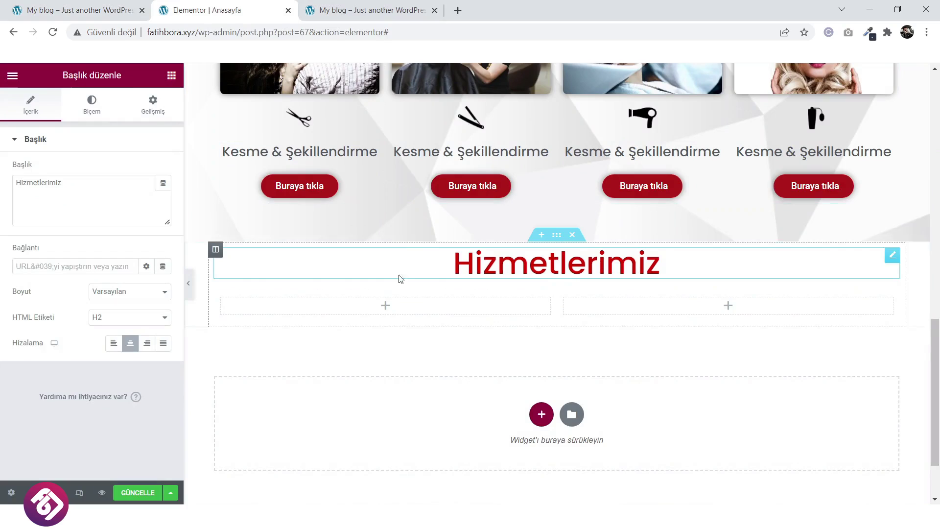
click(388, 306)
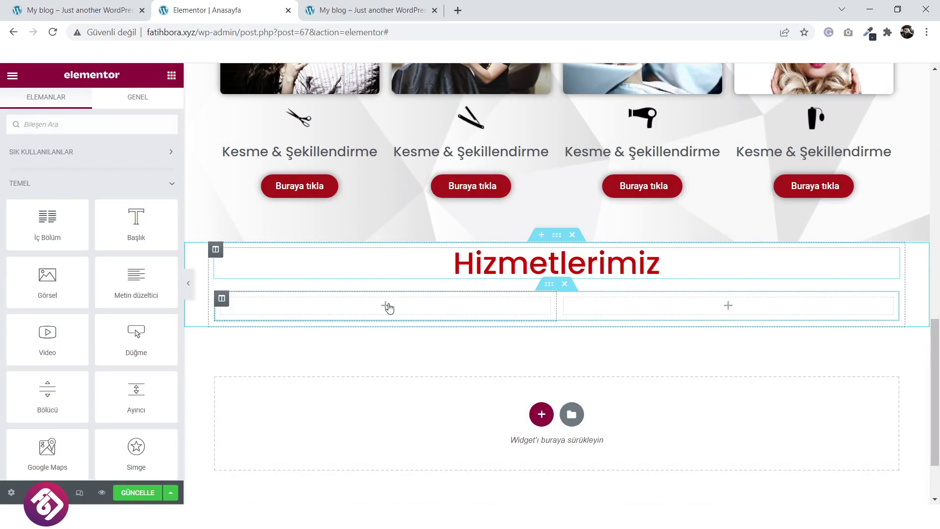
click(74, 10)
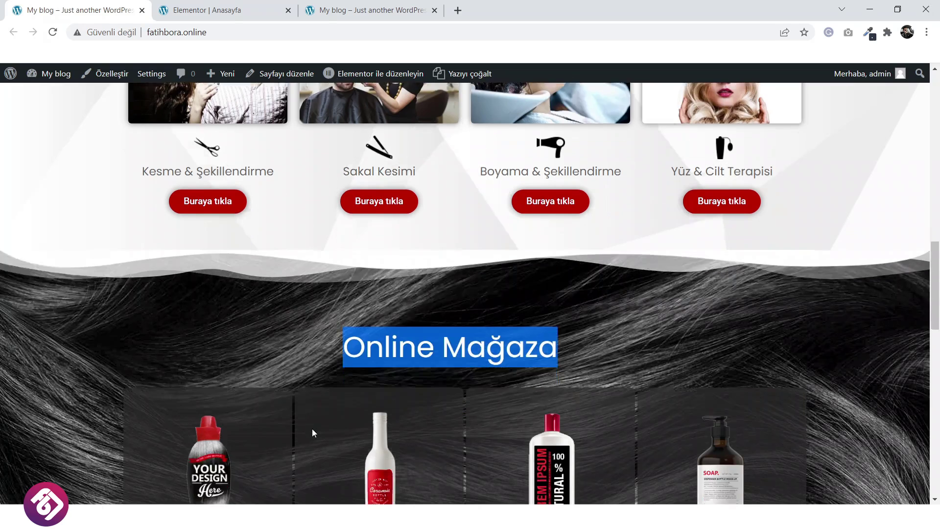
scroll(312, 428, down, 2)
key(ctrl+Tab)
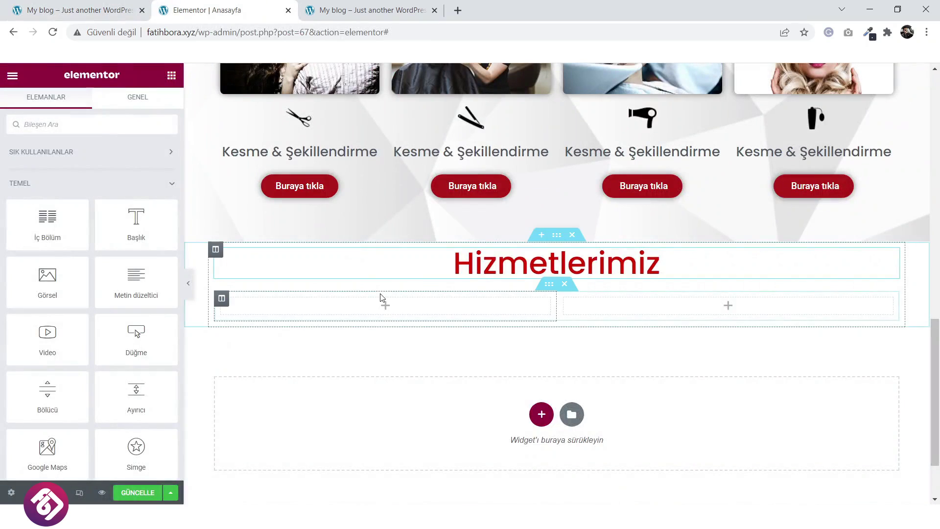
Drop an Image widget into the left column and start a new media upload.
drag(48, 281, 382, 313)
click(79, 212)
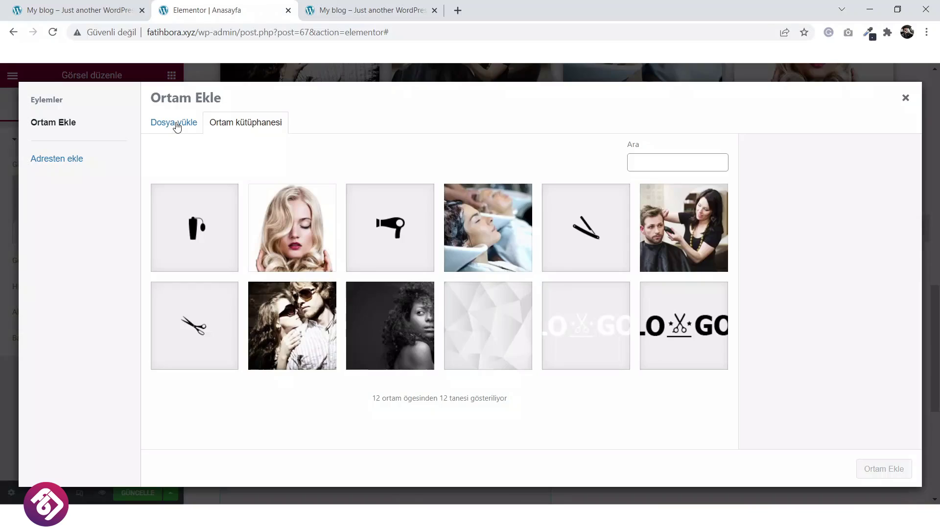
click(177, 126)
click(507, 293)
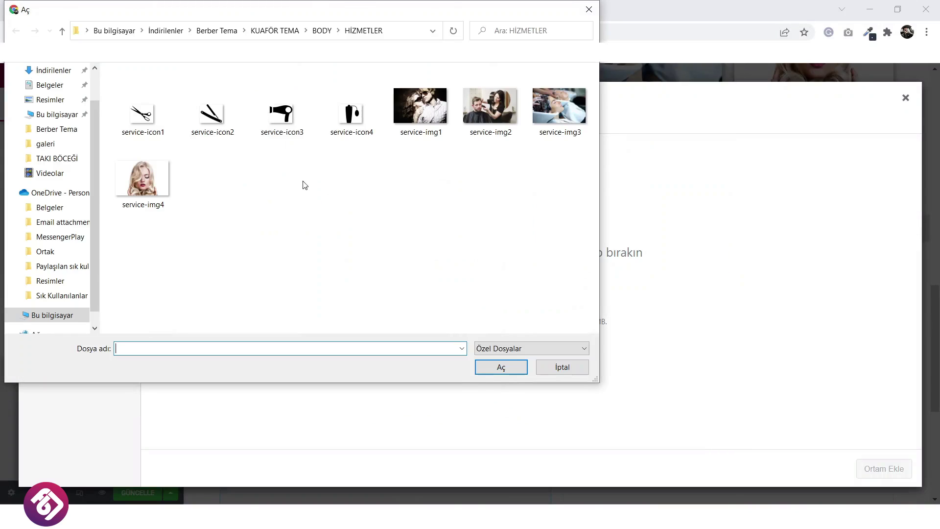
Upload product-img4 from the ÜRÜNLER folder and insert it into the image widget.
click(63, 31)
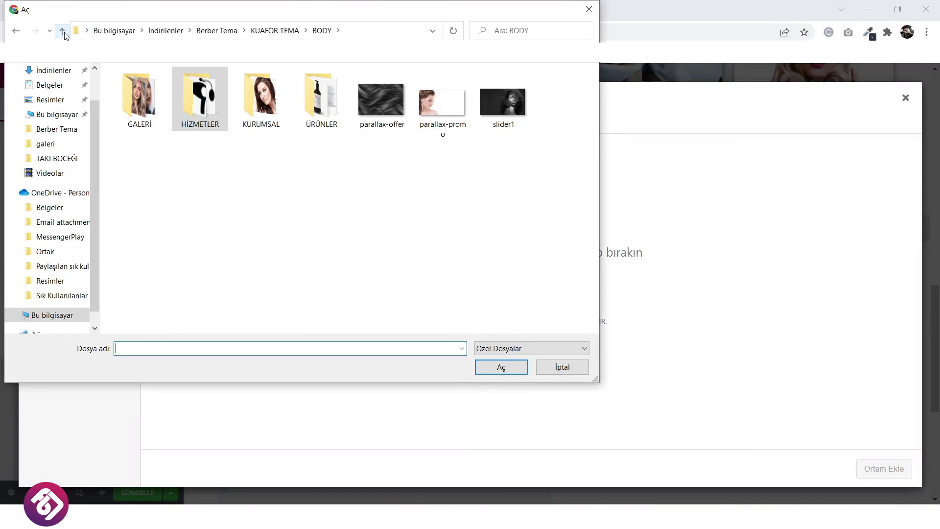
double_click(312, 93)
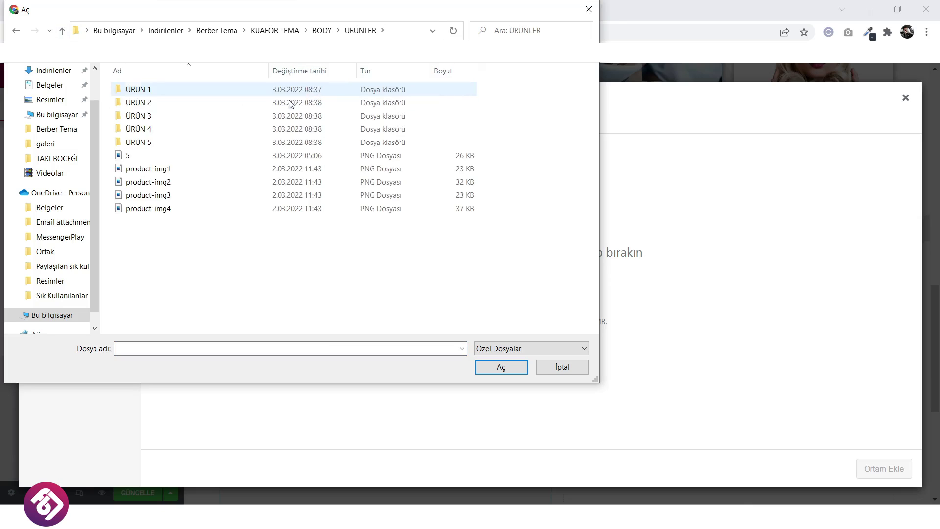
ctrl+scroll(286, 271, up, 4)
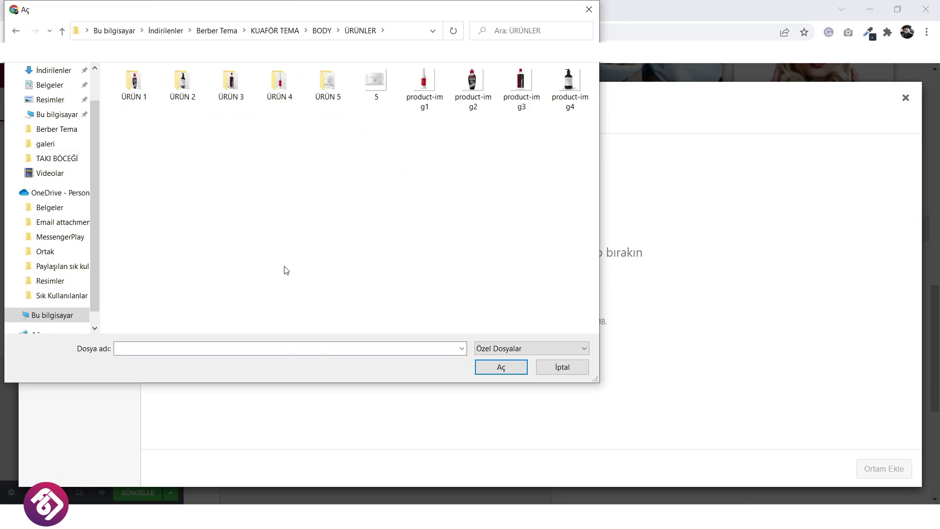
ctrl+scroll(286, 271, up, 1)
click(205, 174)
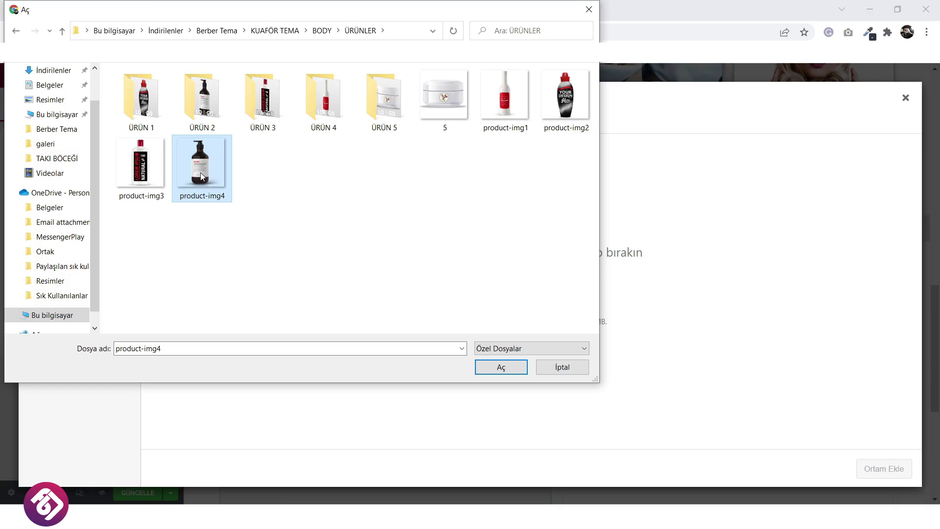
click(508, 373)
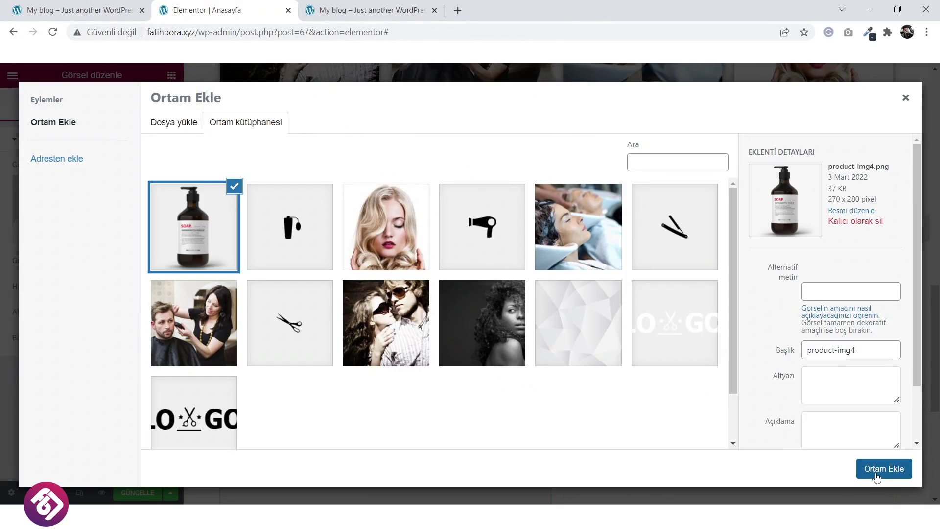
click(877, 477)
scroll(448, 384, down, 1)
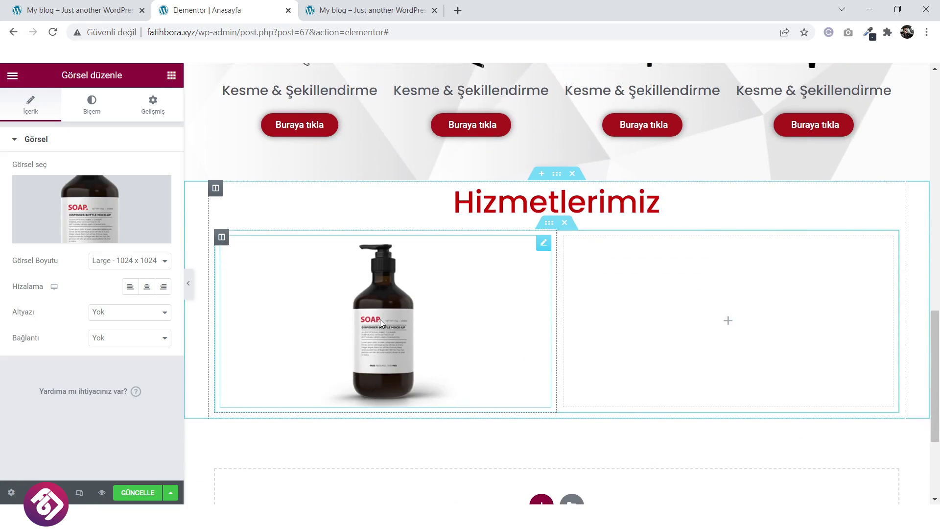
Give the bottle column a classic translucent black background, #000000AD.
click(221, 238)
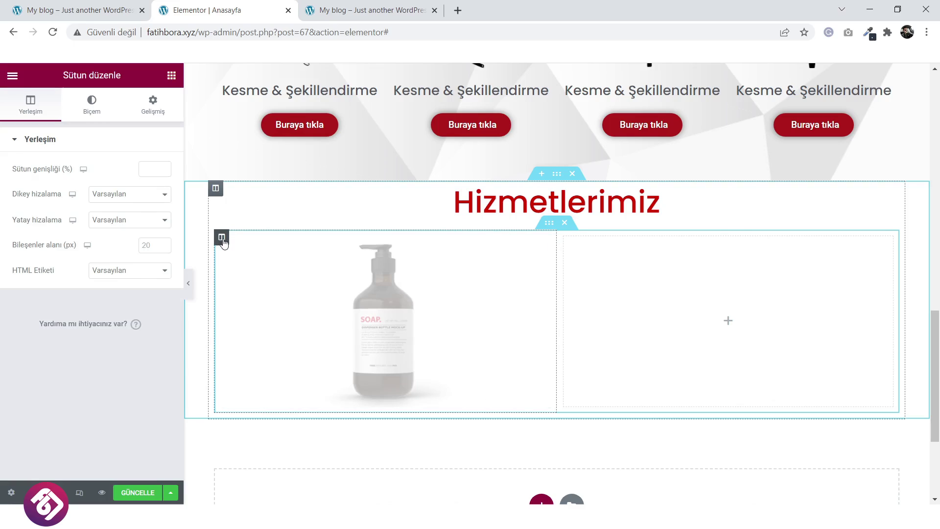
click(89, 106)
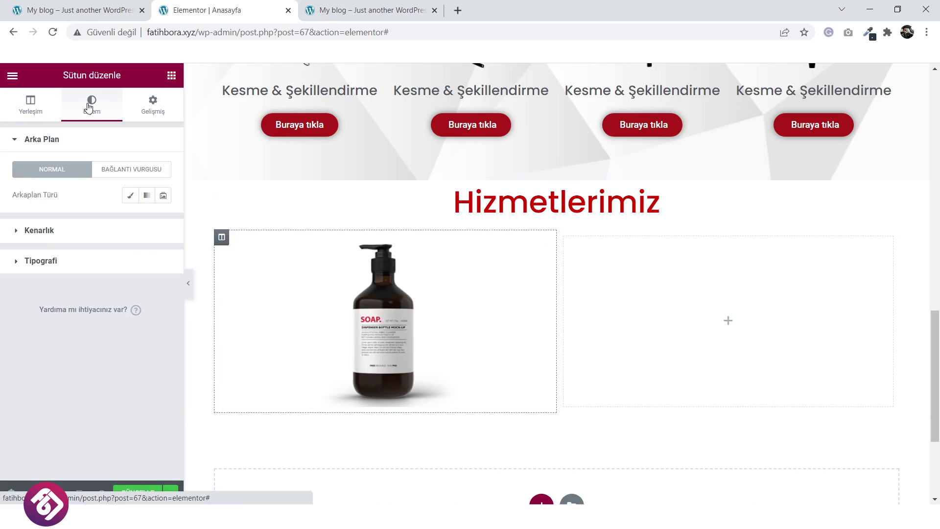
click(131, 195)
click(164, 220)
triple_click(92, 408)
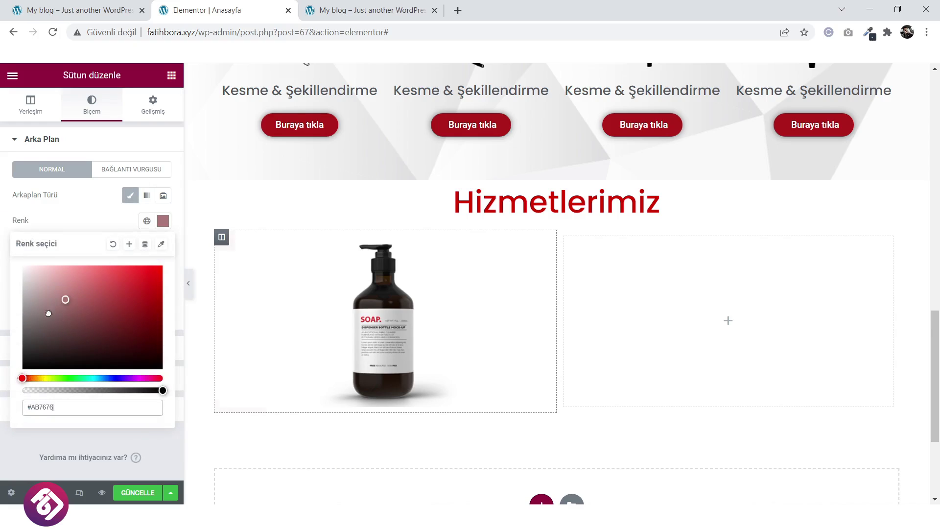
text(#000000)
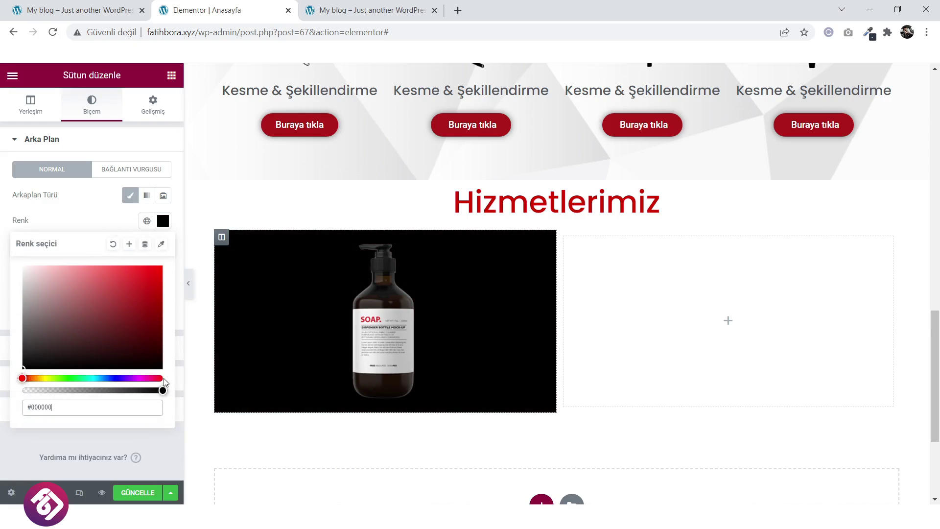
drag(161, 391, 118, 392)
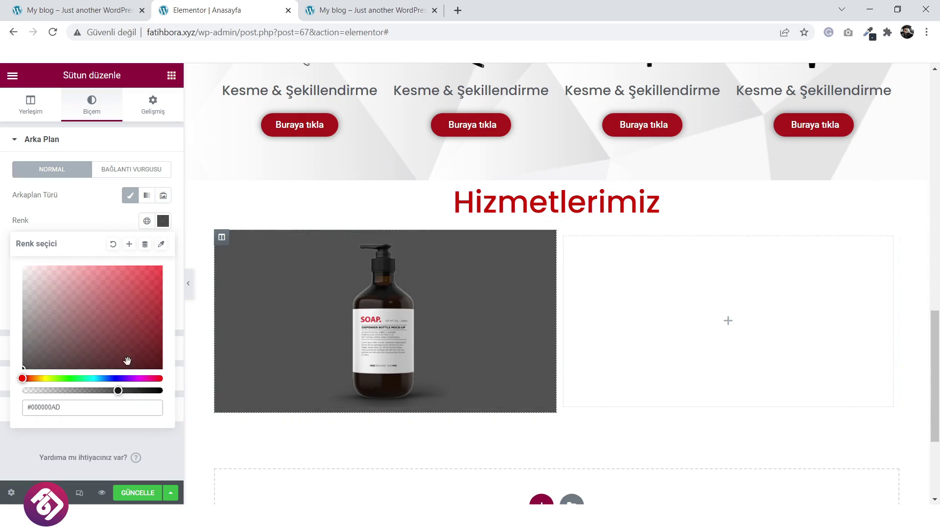
click(100, 205)
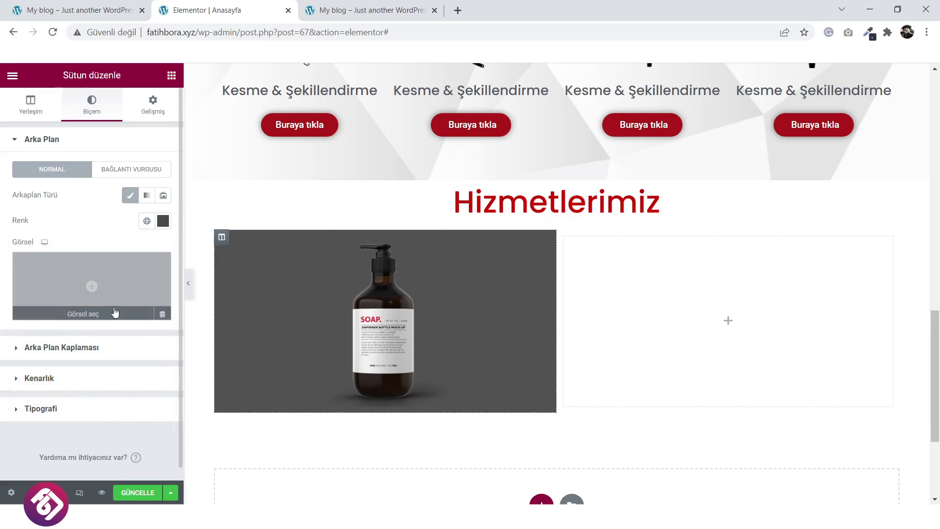
click(84, 382)
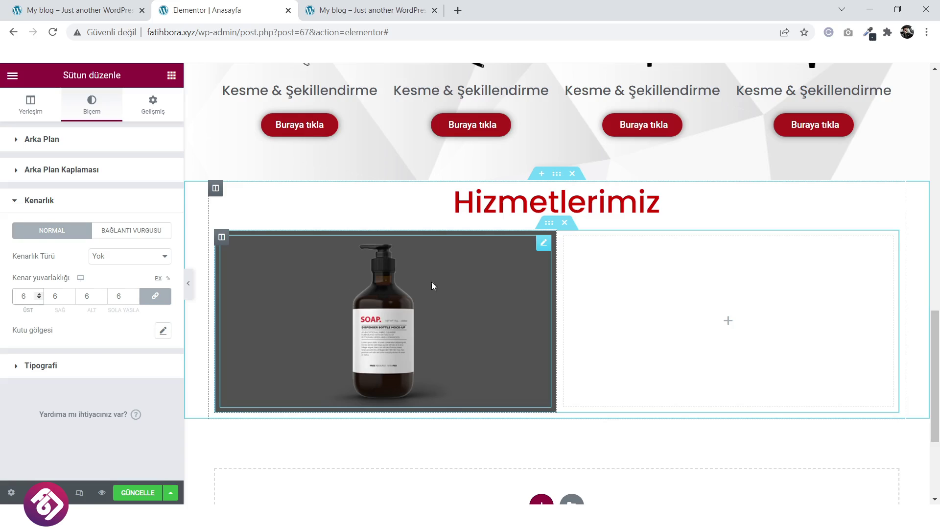
Duplicate the bottle column as a trial, then delete the extra copy.
right_click(223, 238)
click(250, 261)
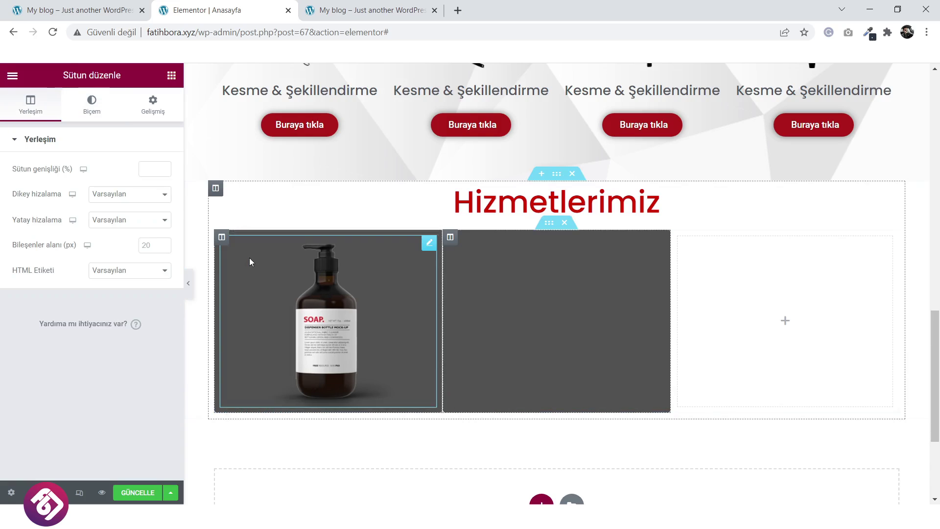
right_click(223, 238)
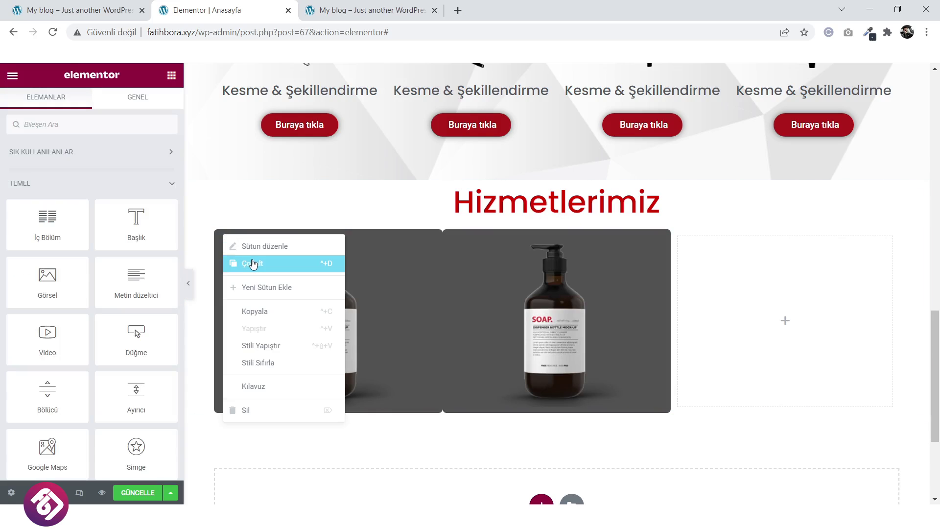
right_click(451, 234)
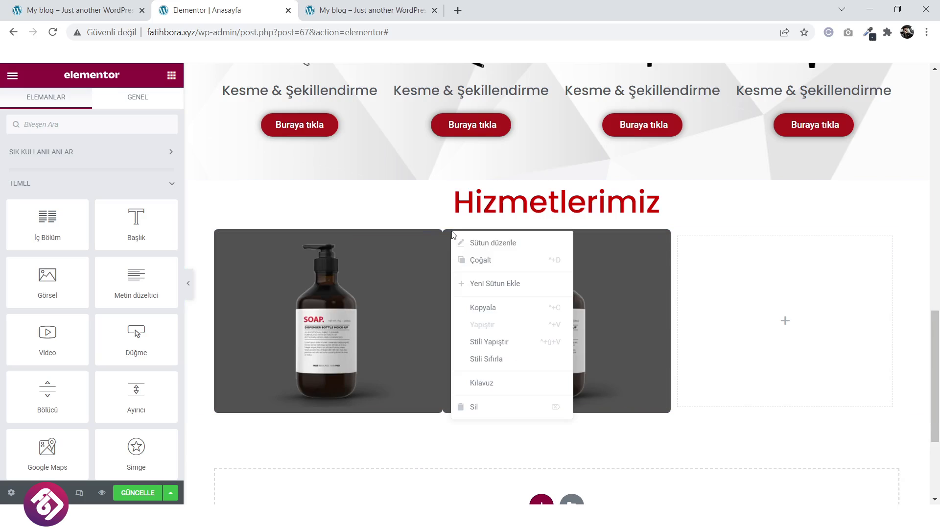
click(480, 407)
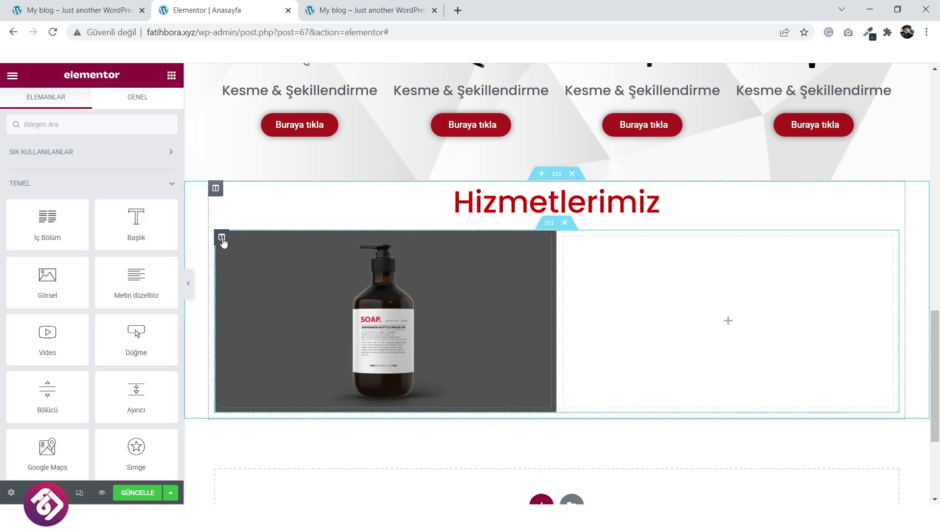
Set the column's Advanced margin to 2 px, clearing the trial padding values.
click(153, 103)
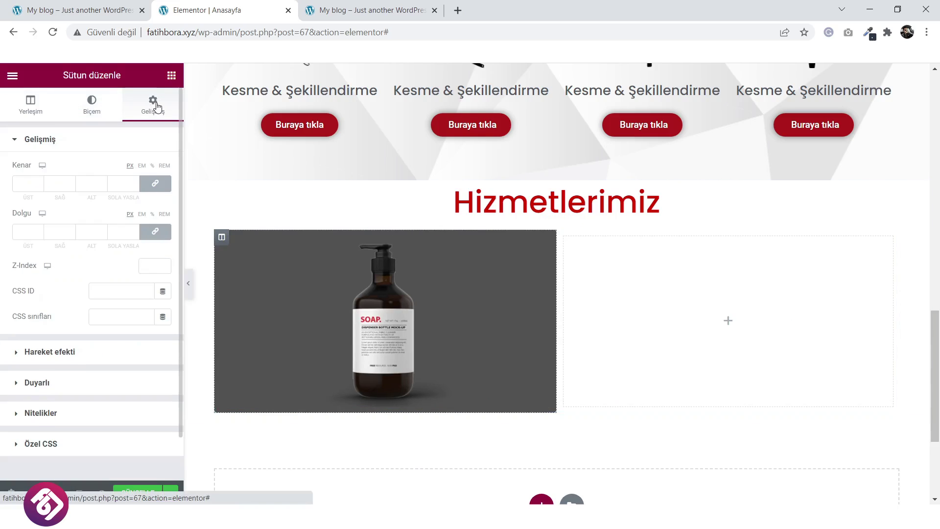
click(134, 230)
click(134, 231)
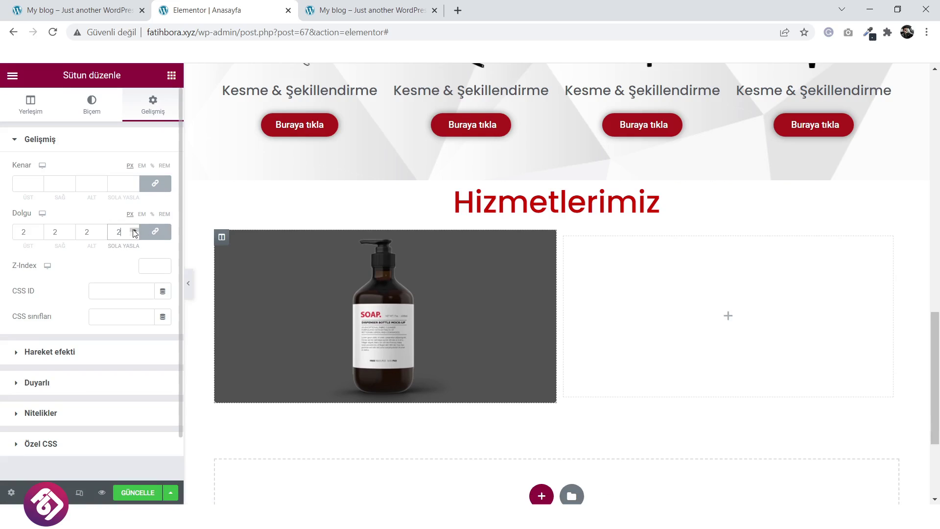
click(135, 230)
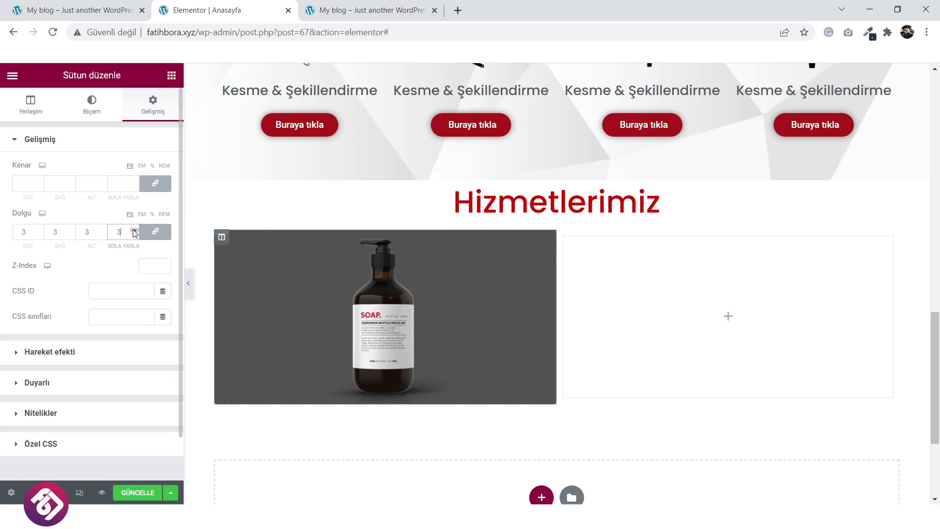
click(134, 230)
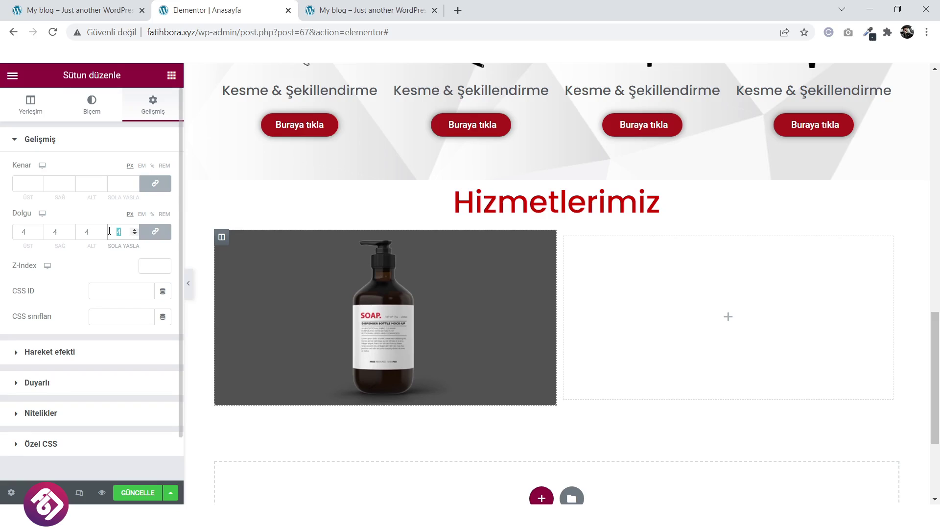
key(BackSpace)
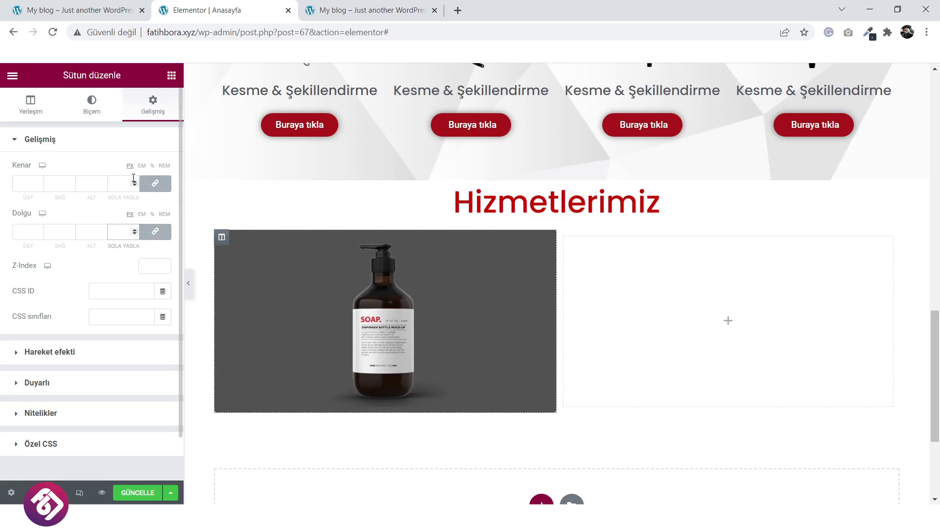
click(133, 182)
click(133, 181)
click(134, 181)
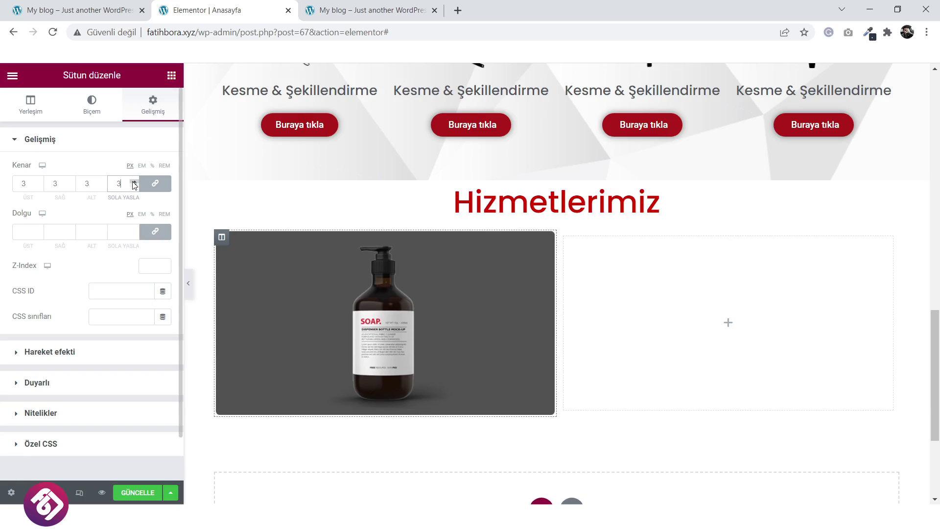
click(134, 186)
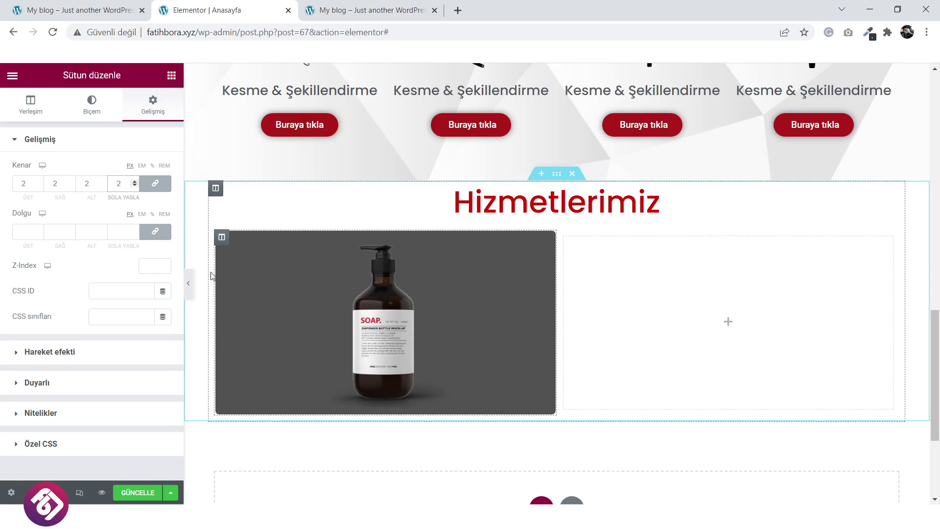
Duplicate the bottle column into four copies, delete the empty fifth column, and compare with the live site.
right_click(223, 243)
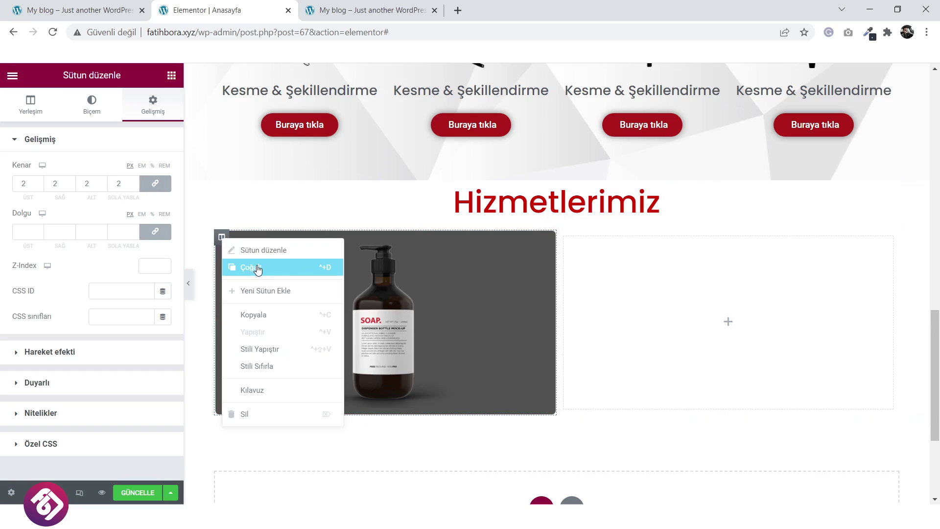
click(258, 271)
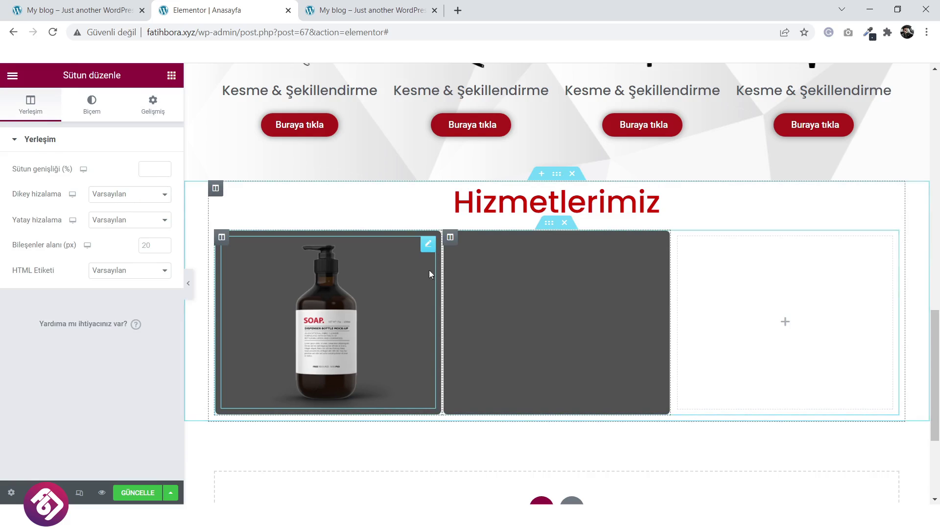
right_click(457, 240)
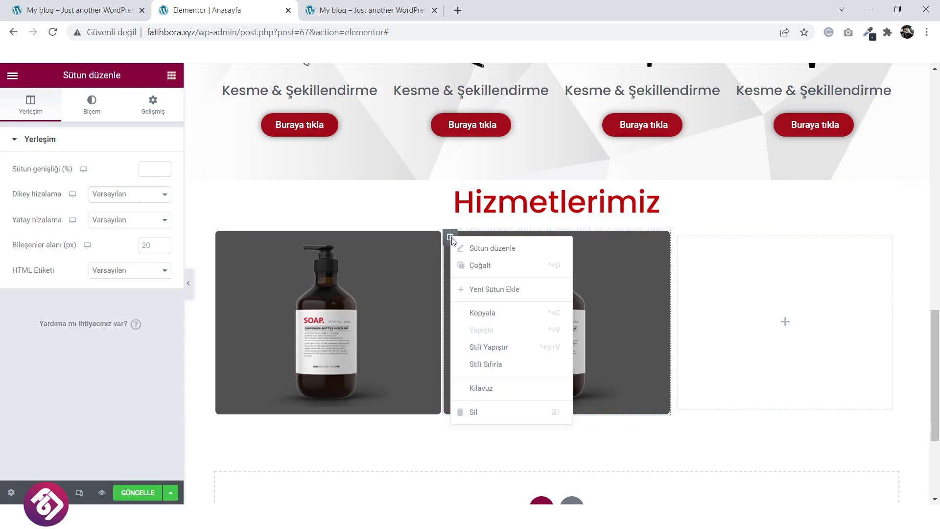
click(483, 265)
right_click(564, 237)
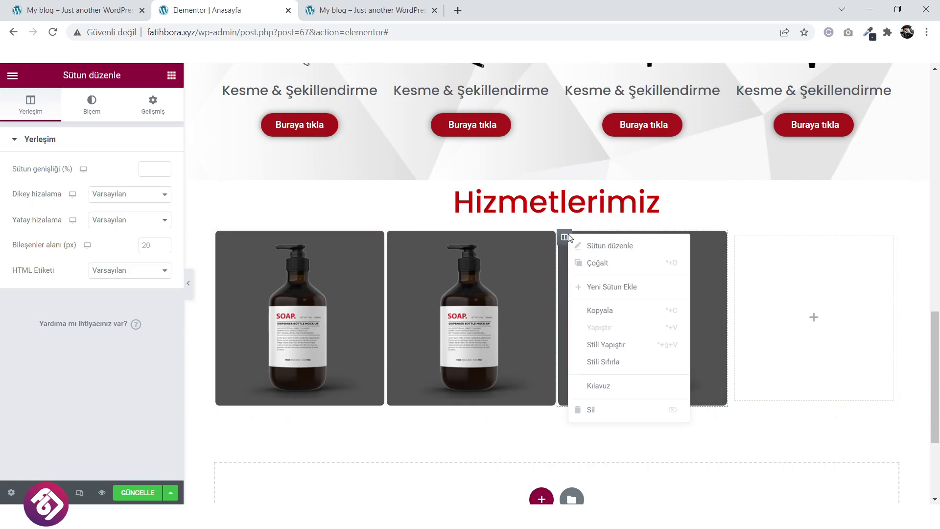
click(595, 262)
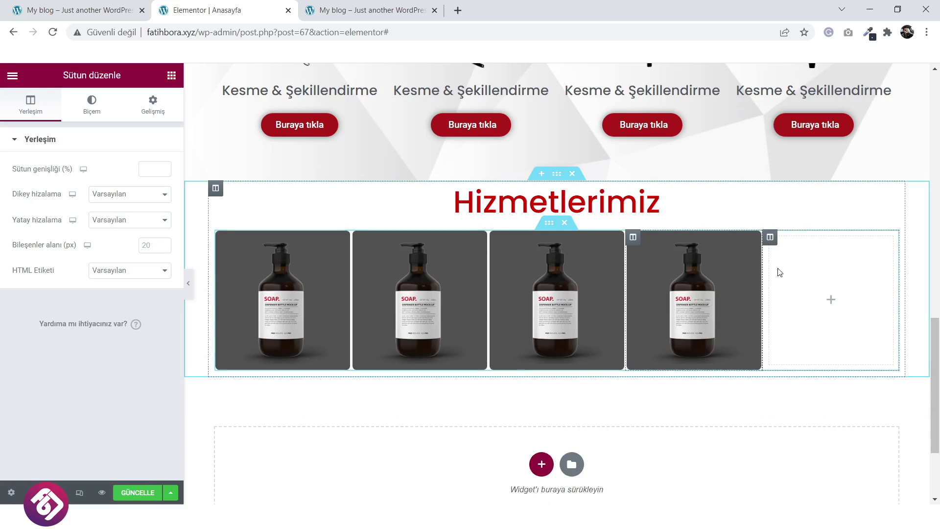
right_click(771, 239)
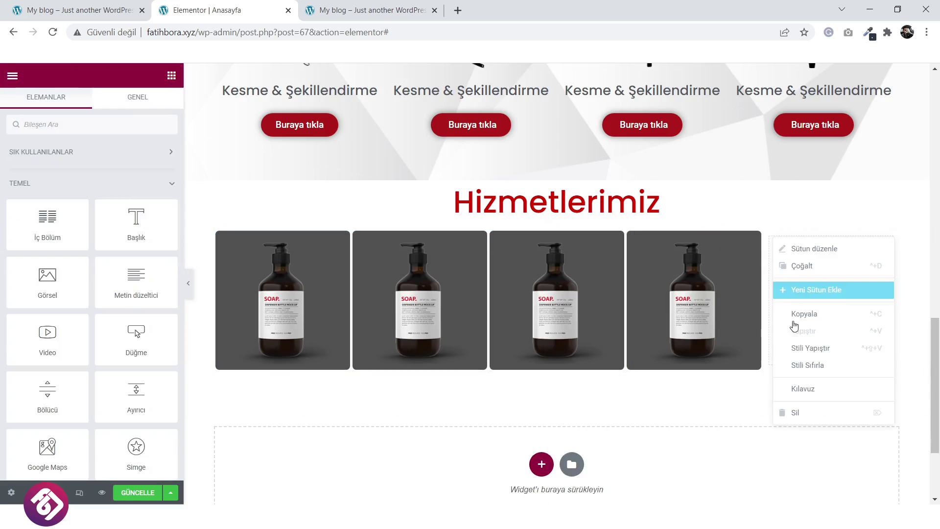
click(804, 412)
click(97, 6)
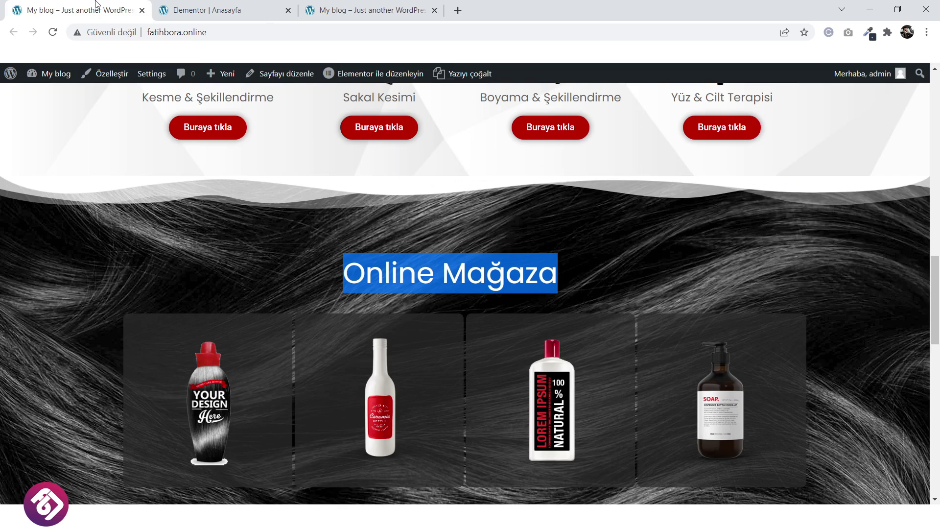
click(230, 6)
scroll(647, 311, down, 1)
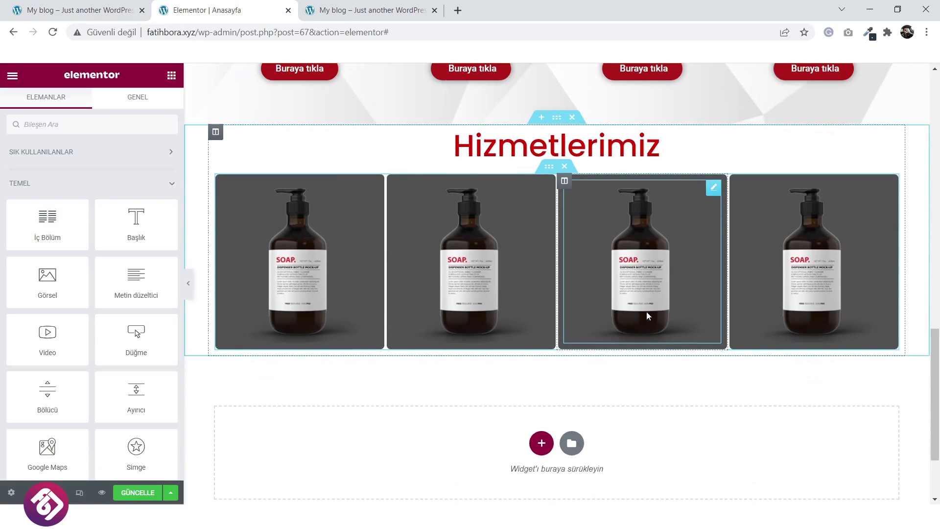
Replace the second card's image with the uploaded product-img3 bottle.
click(483, 276)
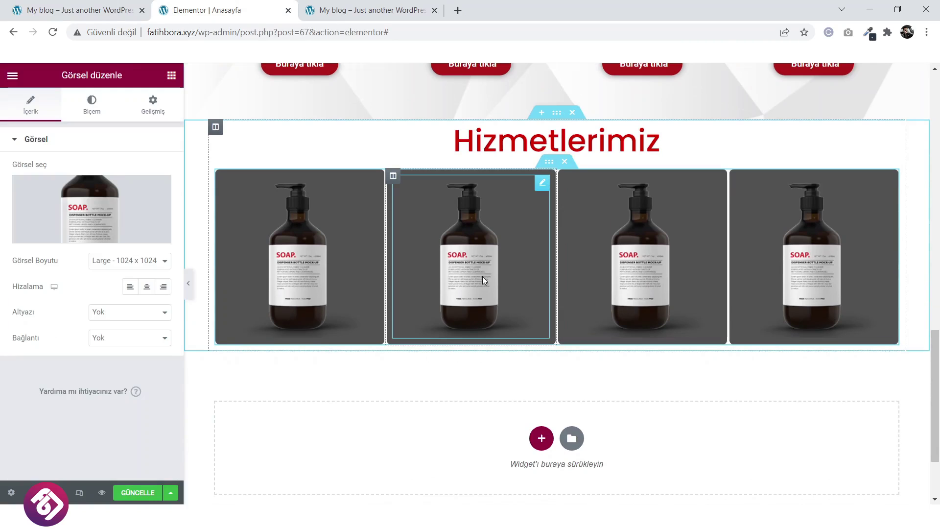
click(123, 202)
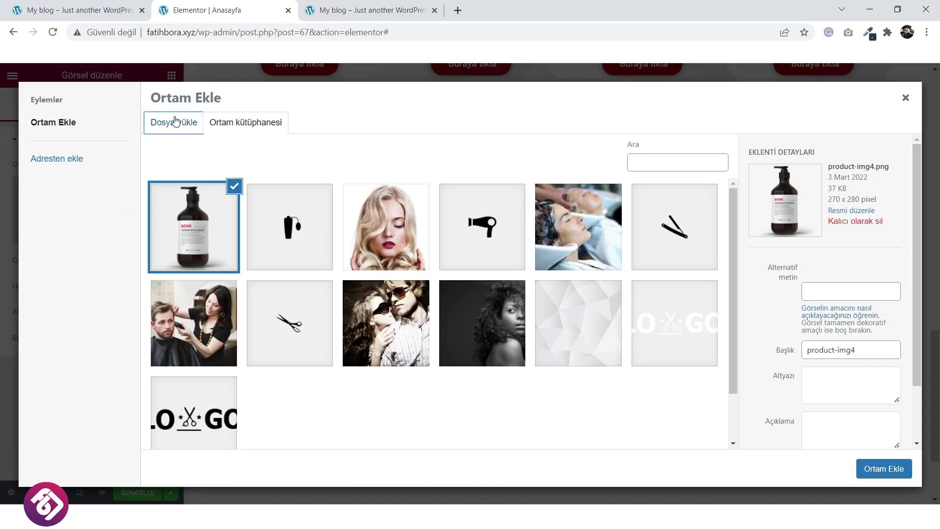
click(183, 123)
click(550, 293)
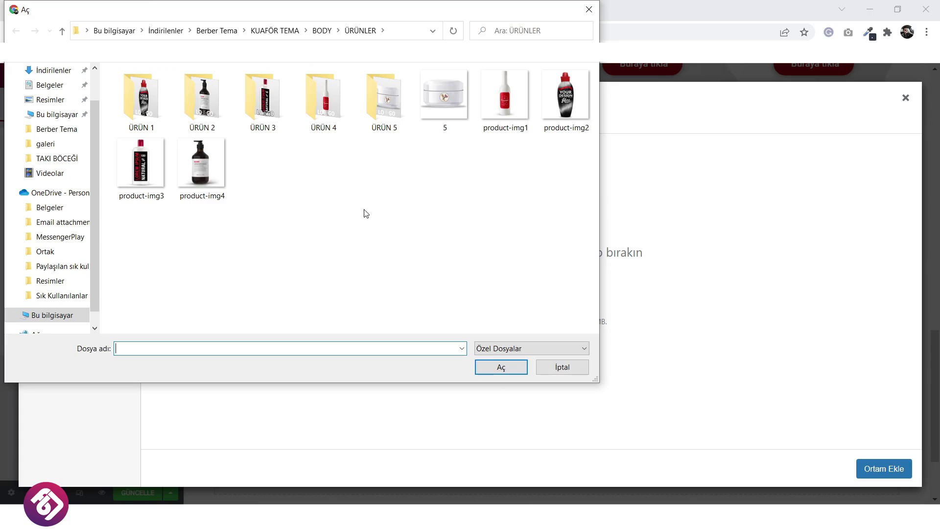
click(141, 165)
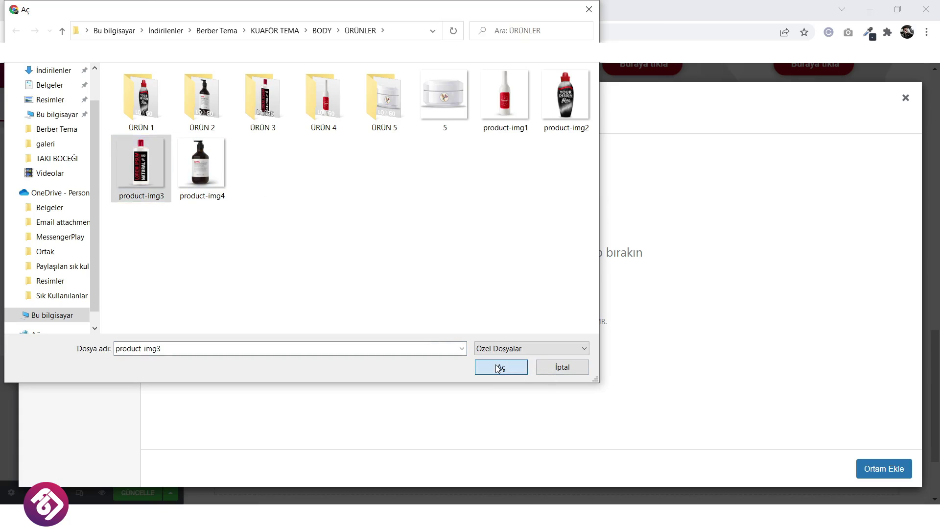
click(499, 367)
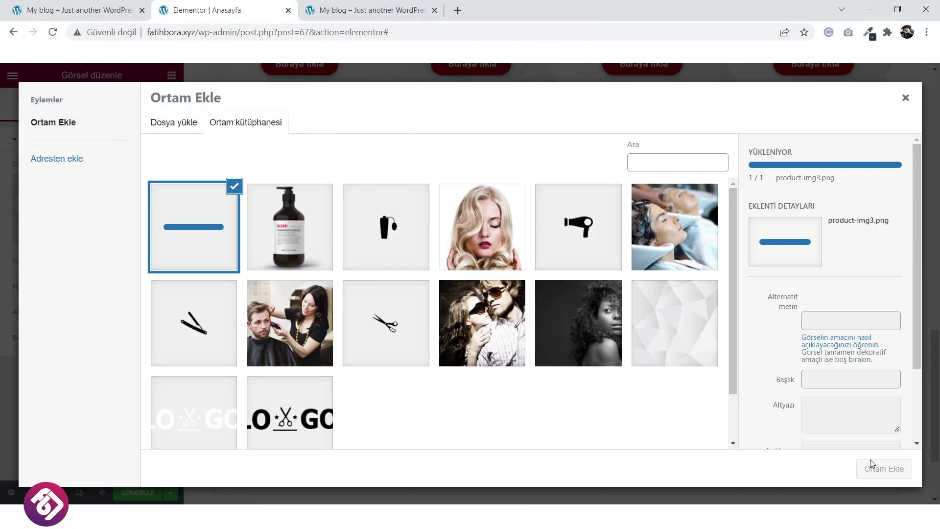
click(884, 469)
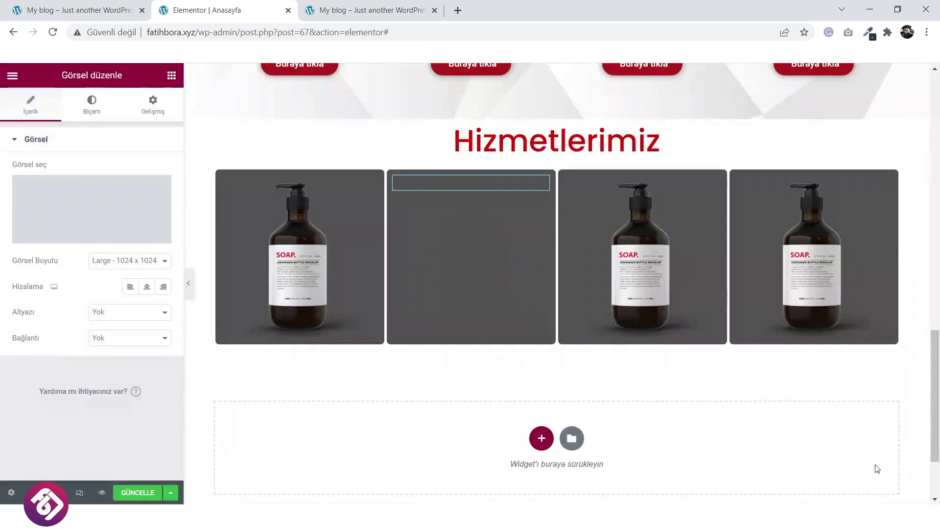
Replace the third card's image with the uploaded product-img1 white bottle.
click(659, 289)
click(91, 209)
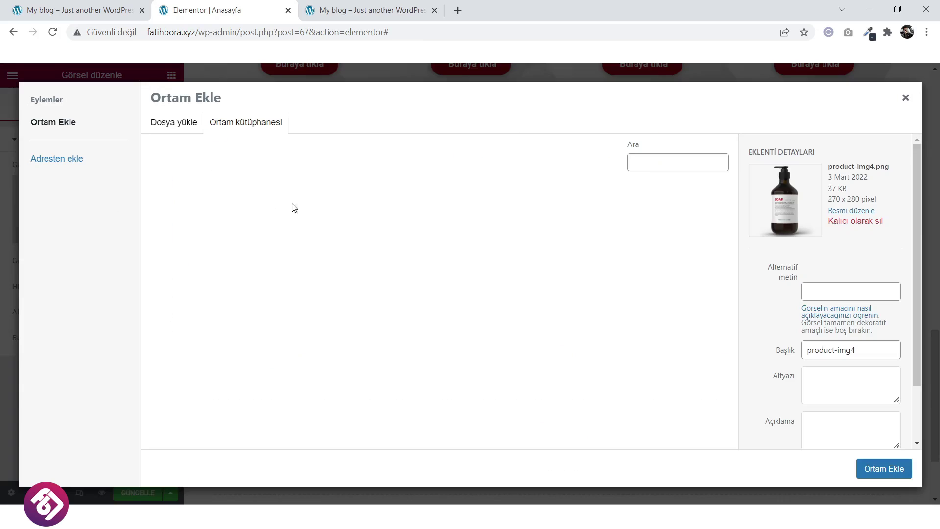
click(177, 125)
click(557, 293)
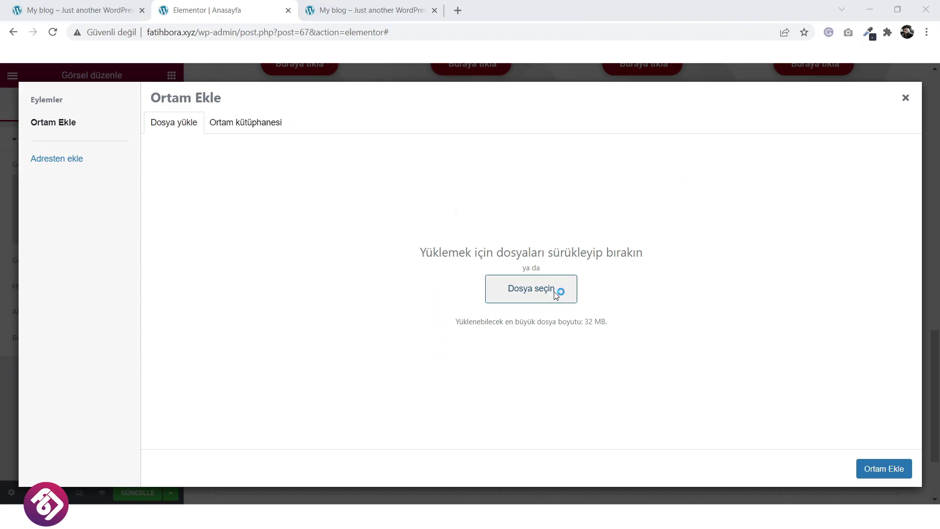
click(499, 110)
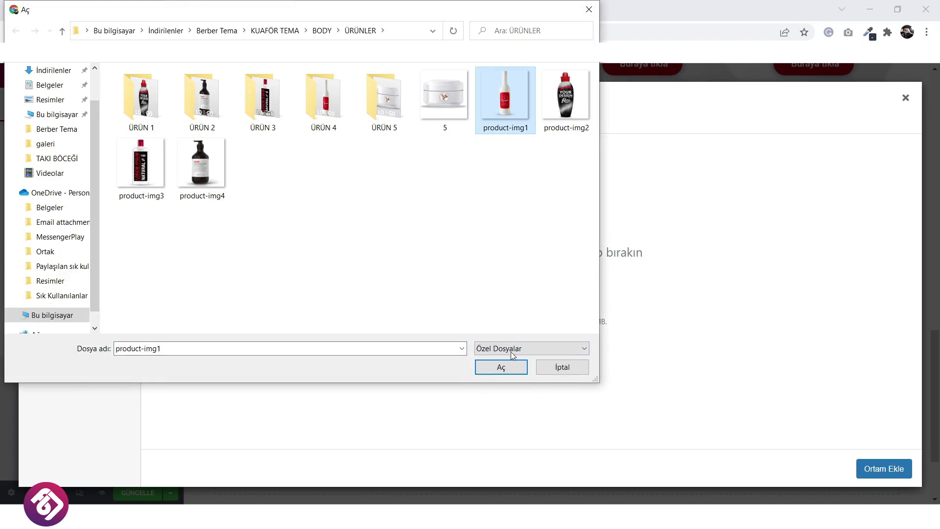
click(508, 367)
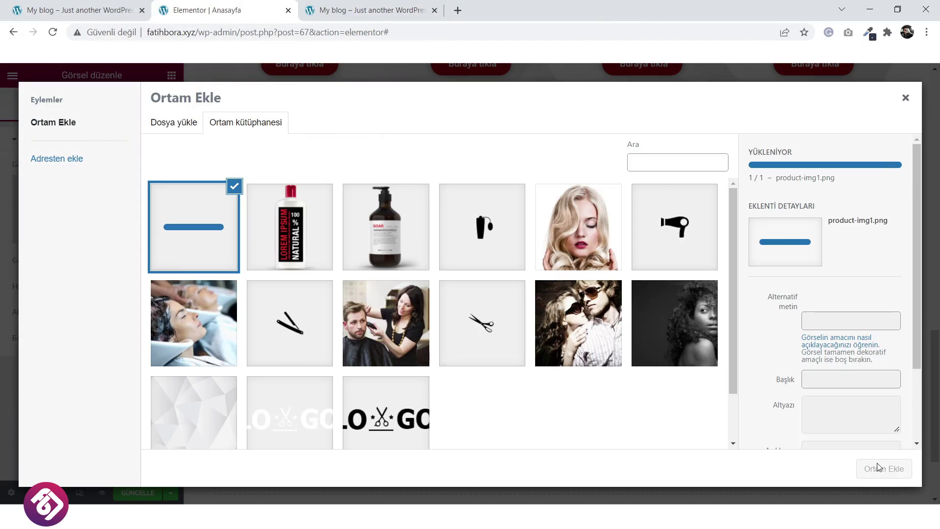
click(884, 470)
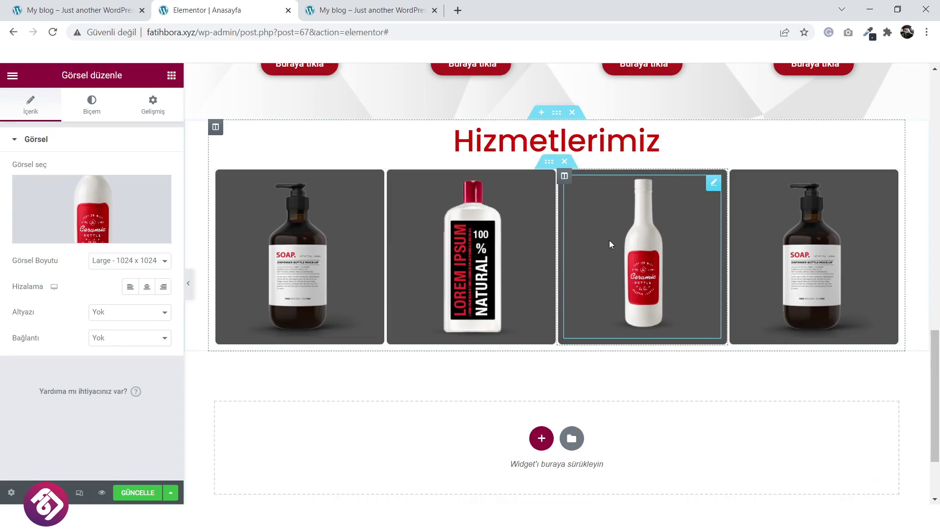
Replace the fourth card's image with the uploaded product-img2 bottle, then view the live site.
click(798, 289)
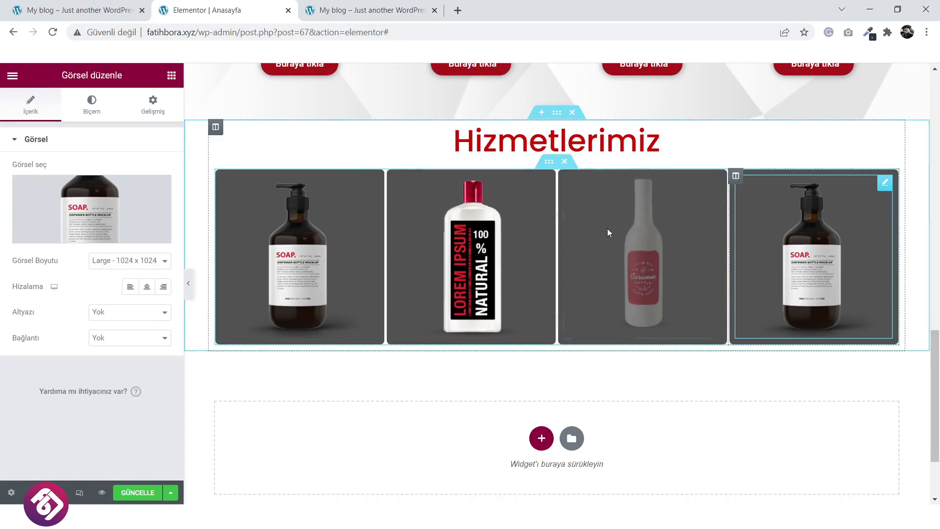
click(93, 187)
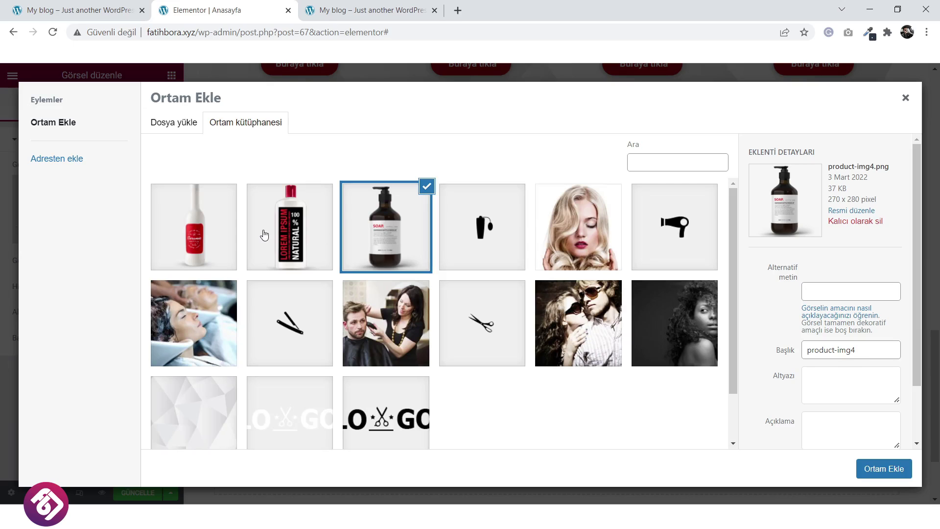
click(191, 236)
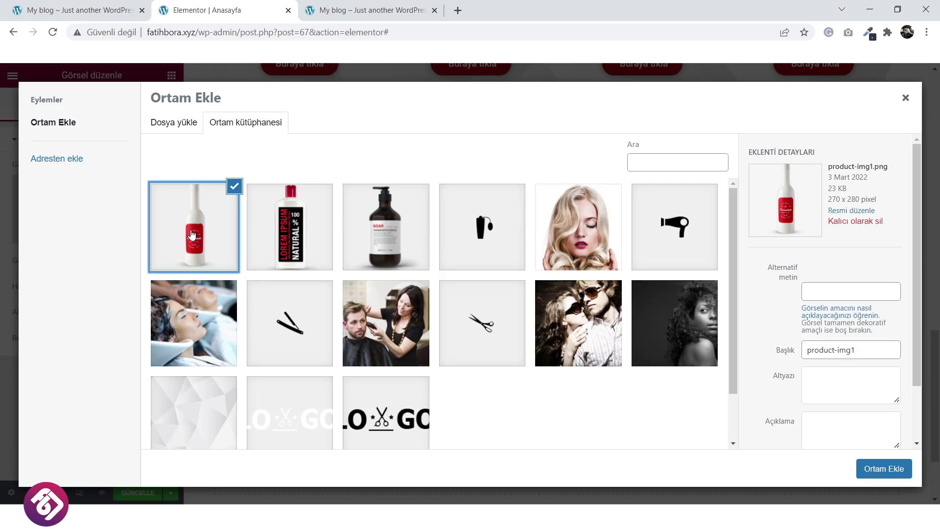
click(173, 124)
click(526, 288)
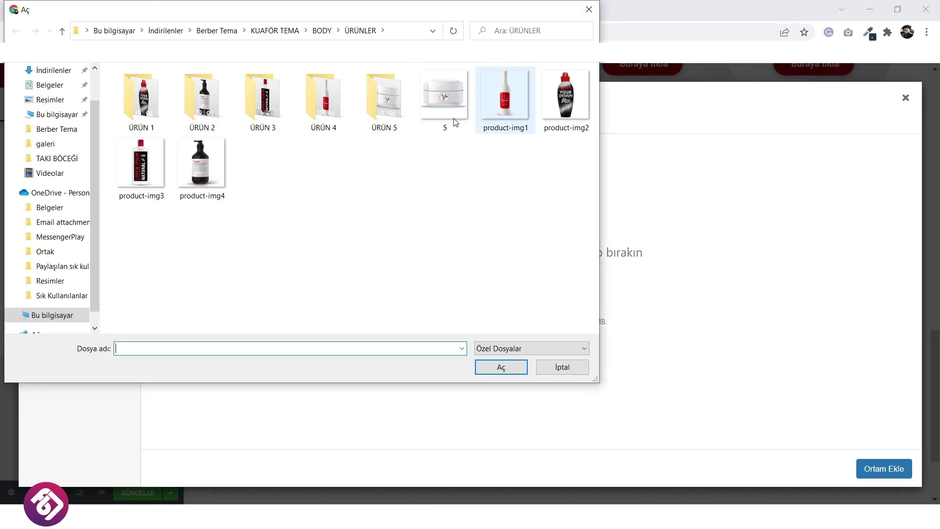
click(555, 118)
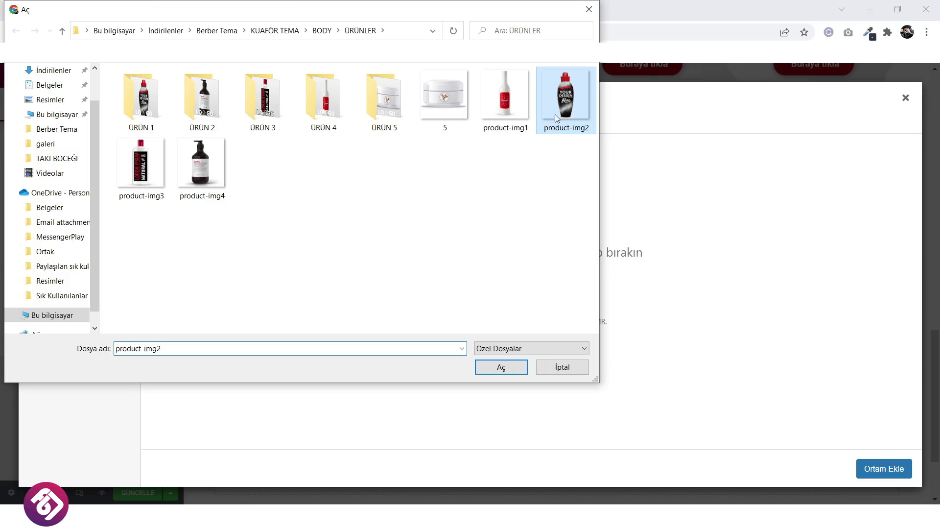
click(499, 367)
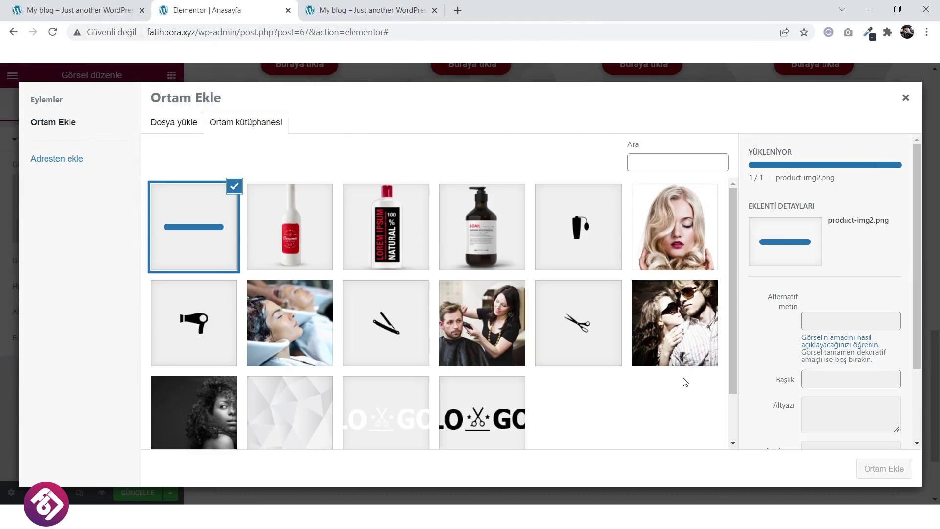
click(882, 469)
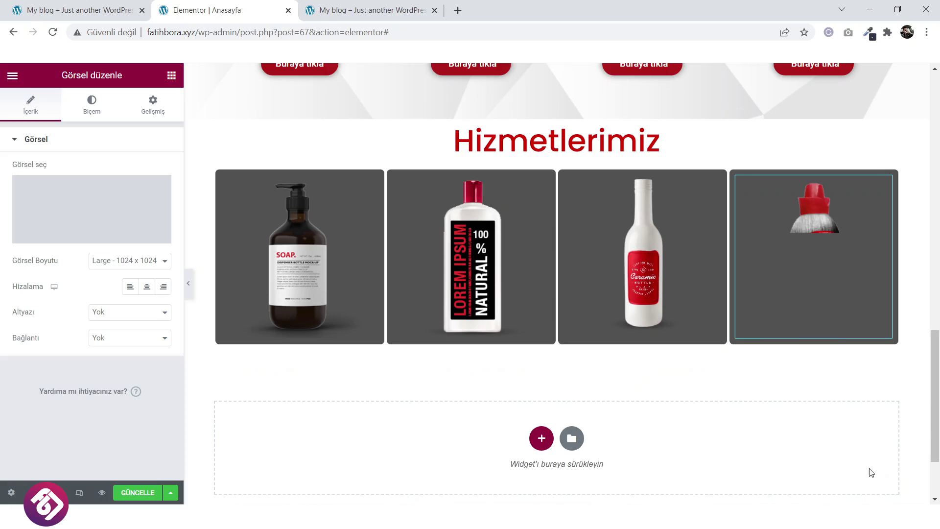
scroll(573, 375, up, 1)
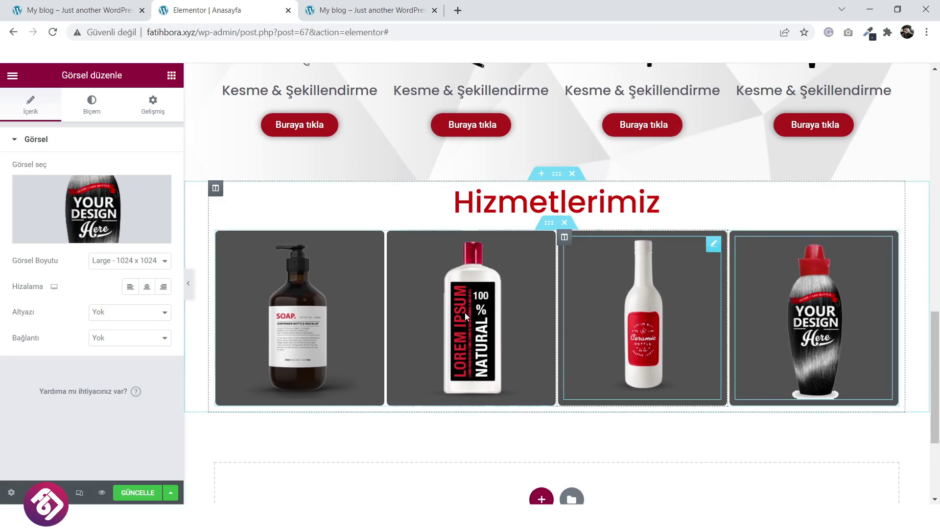
key(ctrl+Page_Up)
Duplicate the hero's Buraya tıkla button, move the copy below the product images, and center it.
scroll(492, 417, down, 4)
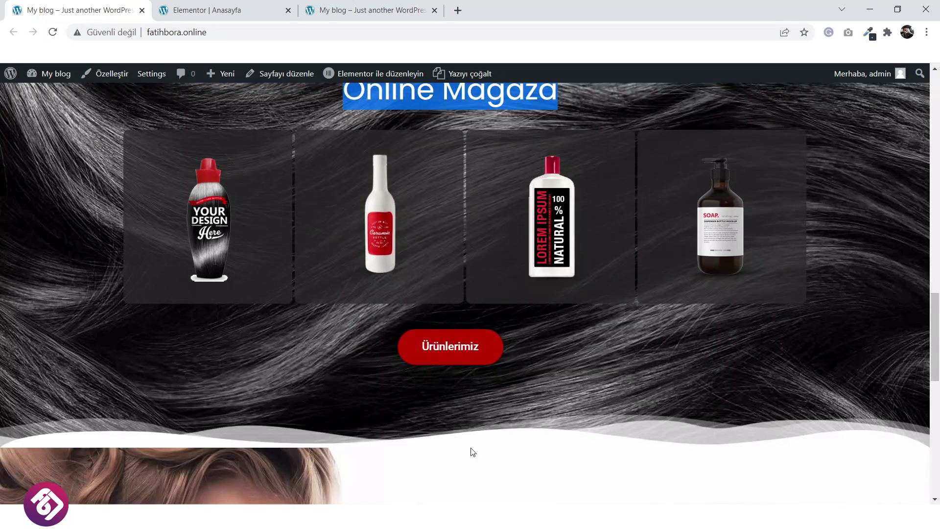
key(ctrl+Page_Down)
scroll(430, 239, up, 10)
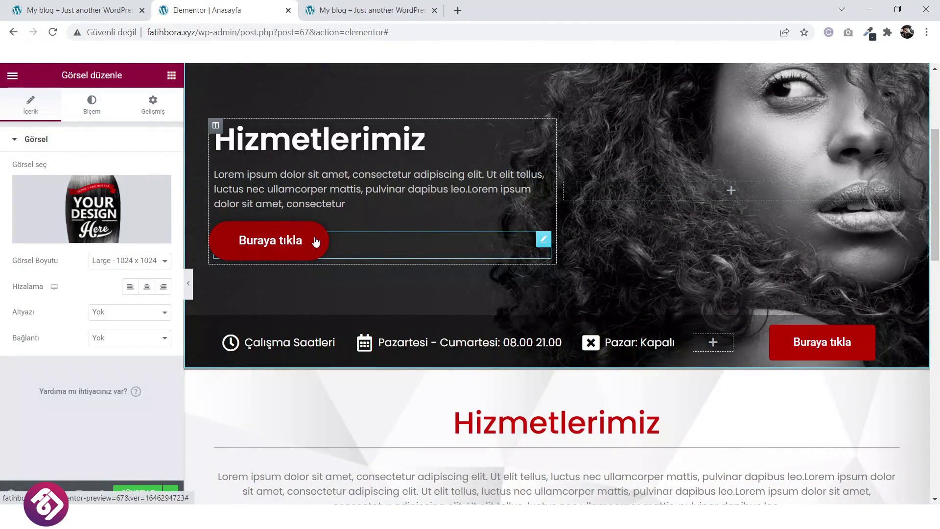
right_click(316, 241)
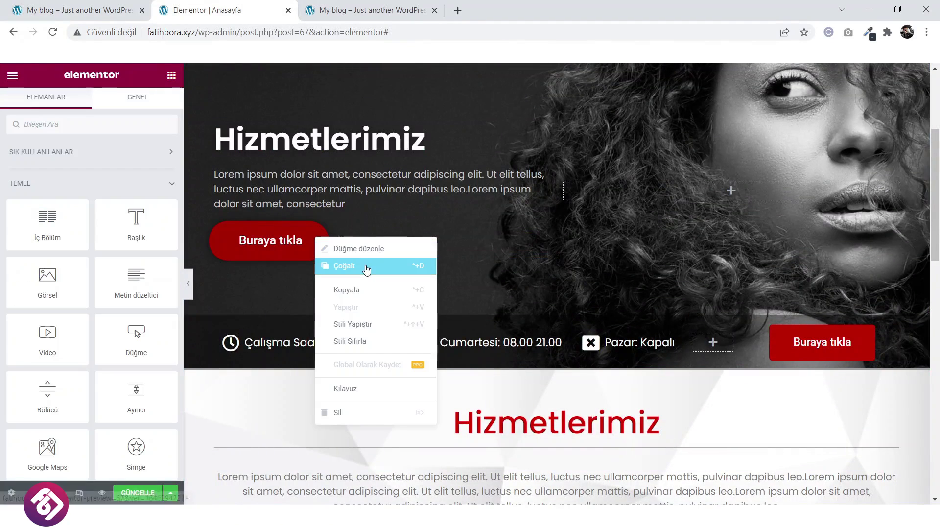
click(364, 269)
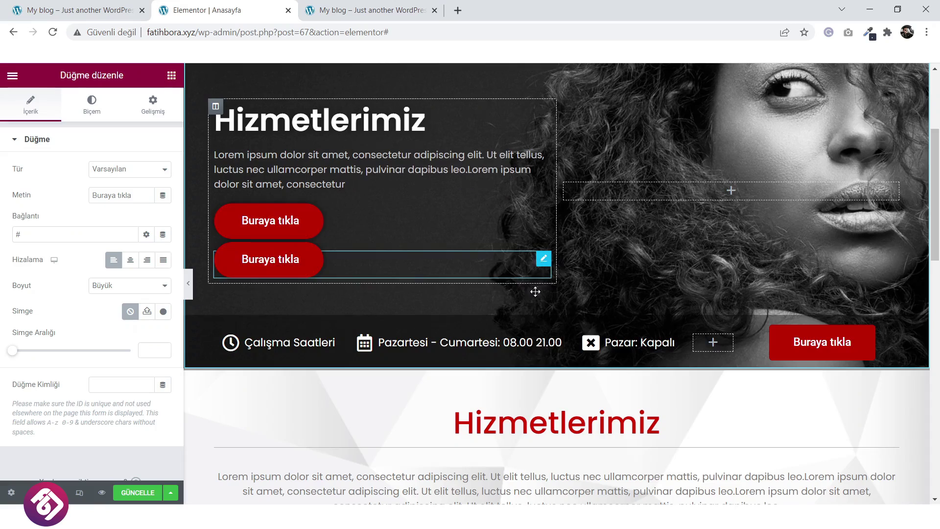
scroll(539, 313, down, 10)
drag(535, 292, 542, 357)
scroll(542, 319, down, 4)
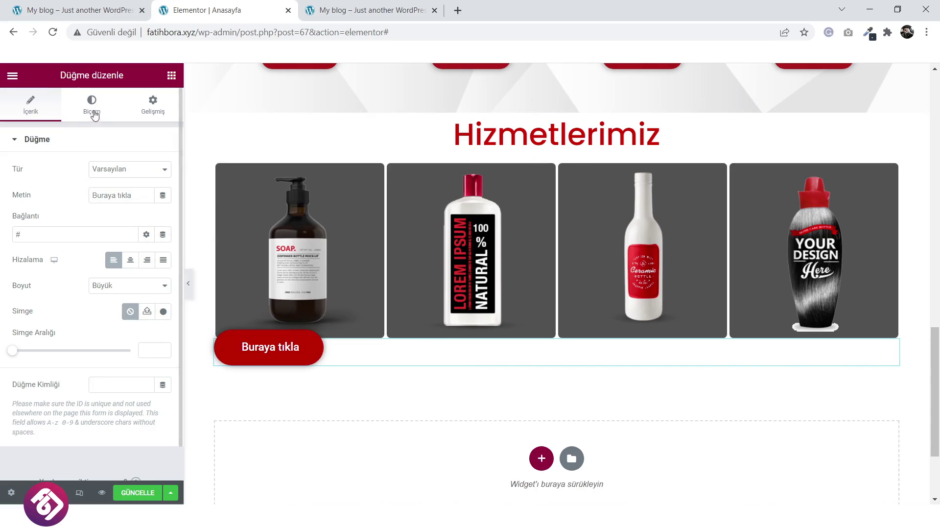
click(130, 260)
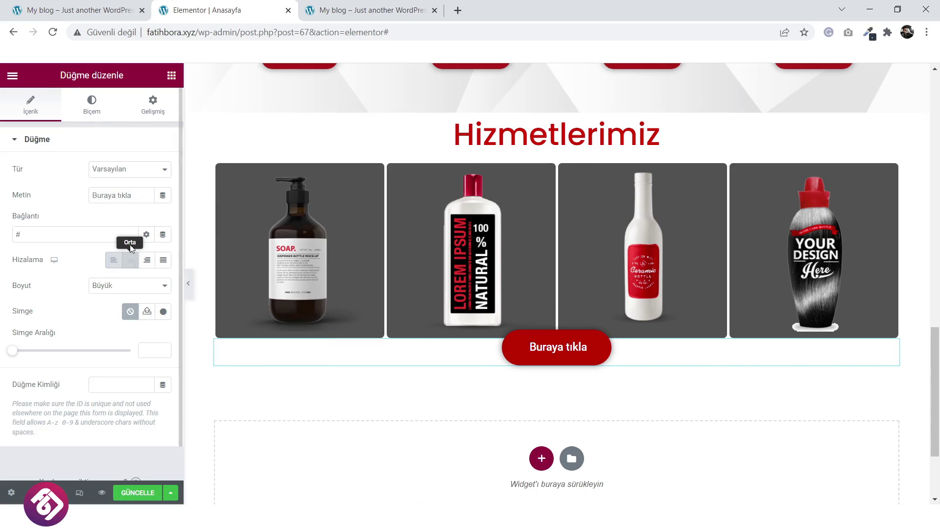
Change the button's -15 top margin to 0, then raise it slightly.
click(163, 104)
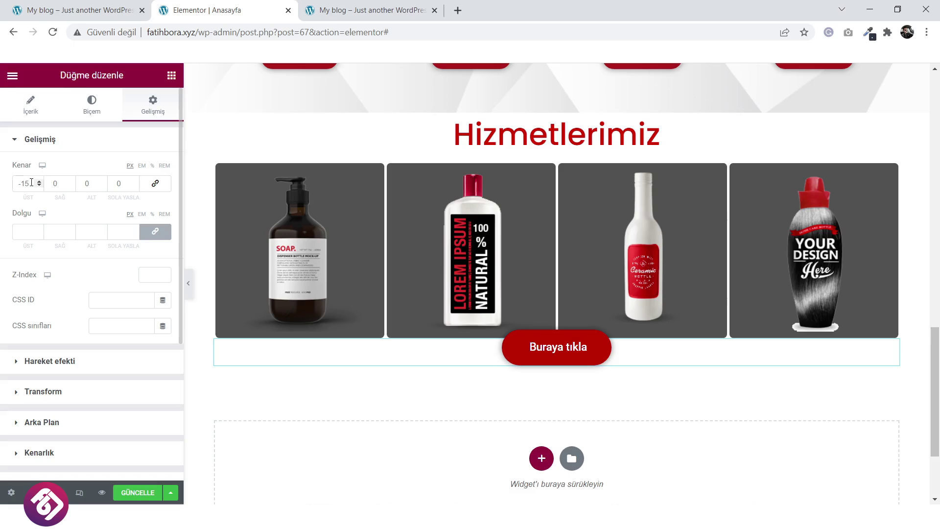
drag(31, 182, 15, 181)
text(0)
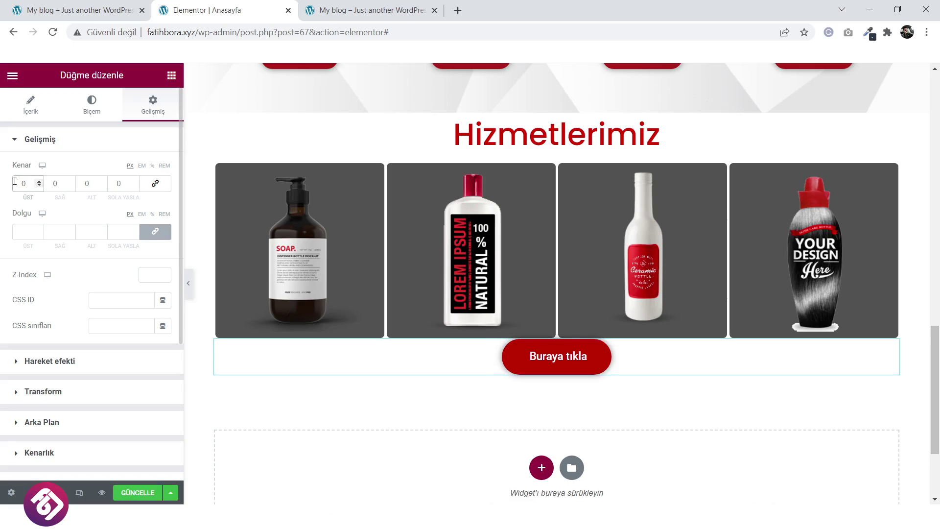
click(155, 184)
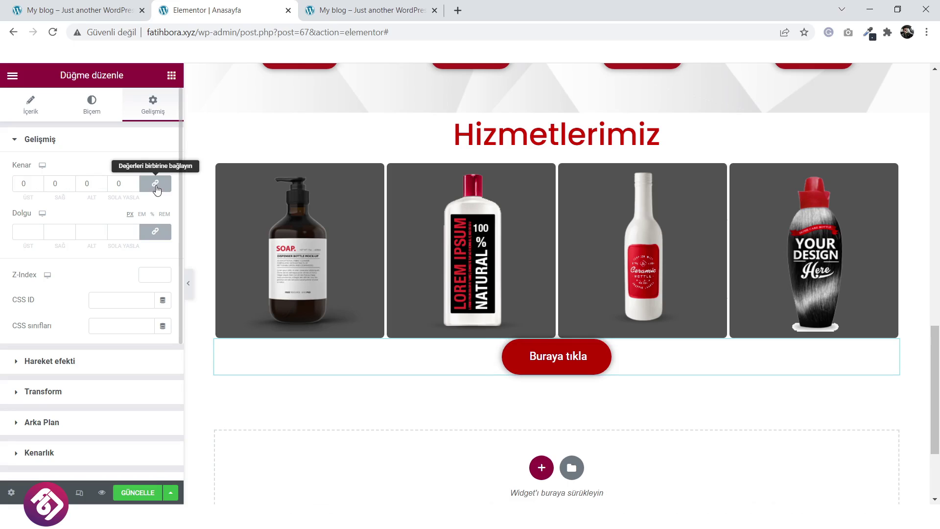
click(154, 184)
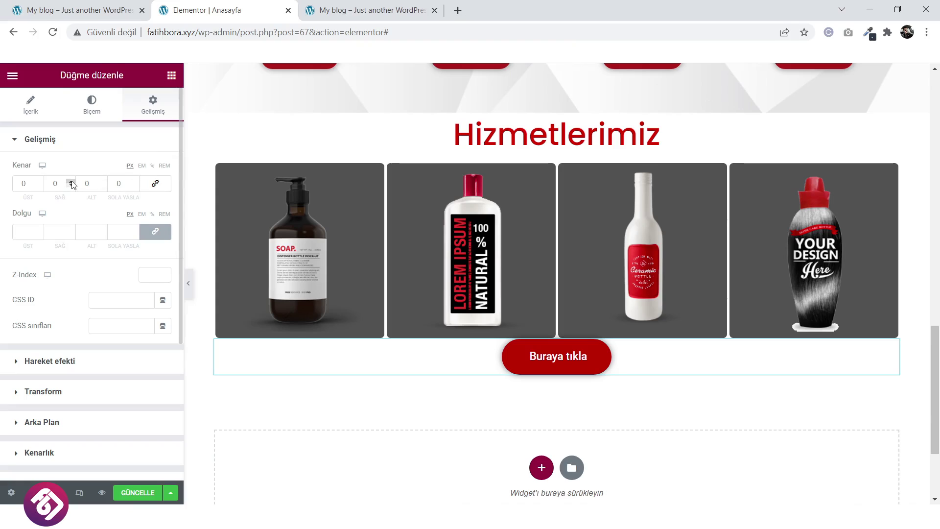
drag(39, 182, 40, 183)
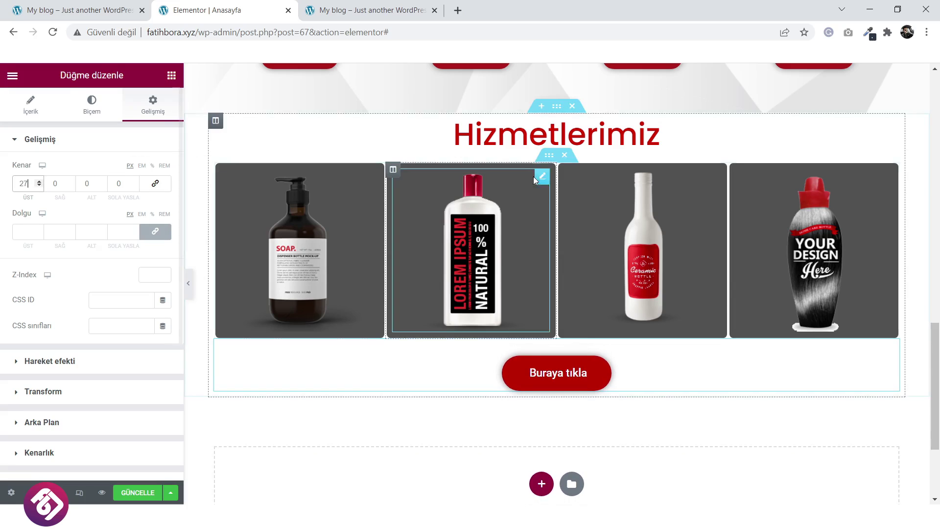
Set the products section's vertical alignment to Orta (centered).
click(556, 108)
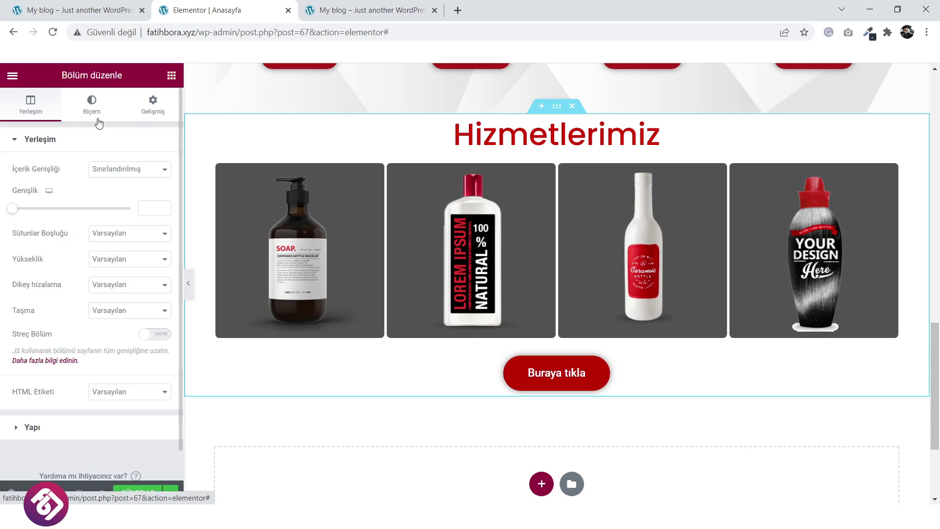
click(121, 286)
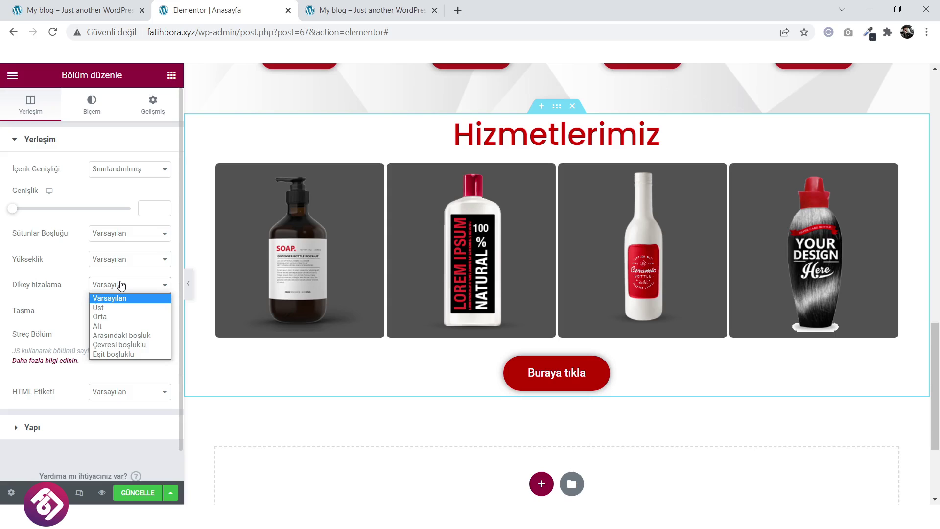
click(125, 318)
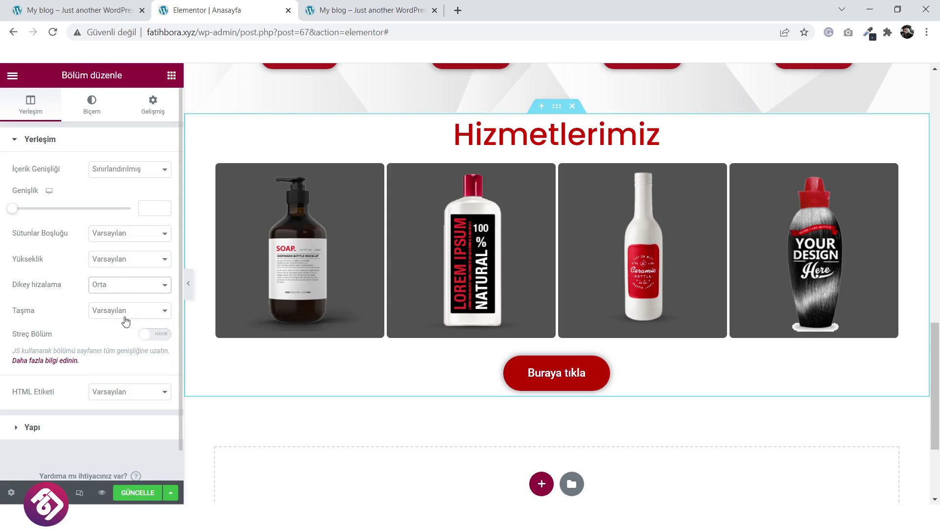
click(112, 267)
Switch the section height to Minimum Yükseklik at 571 px and compare with the live page.
click(118, 291)
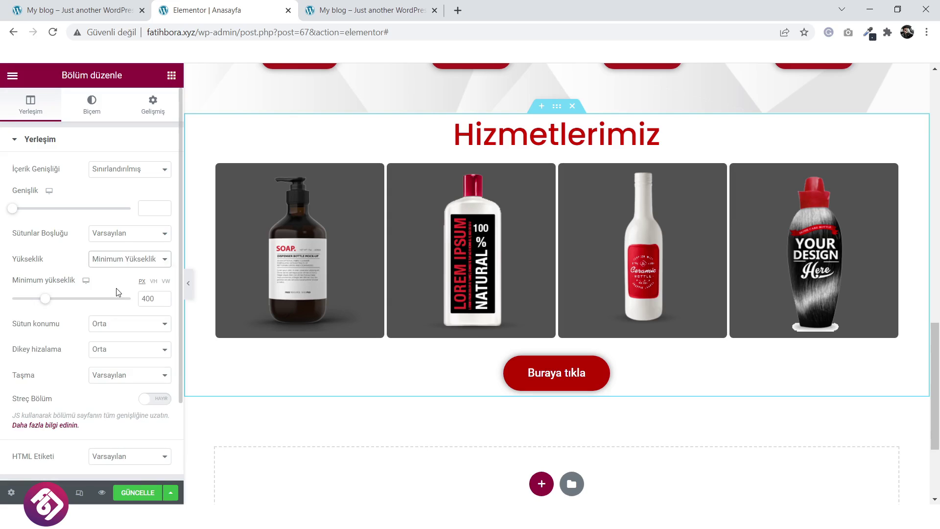
drag(43, 304, 57, 305)
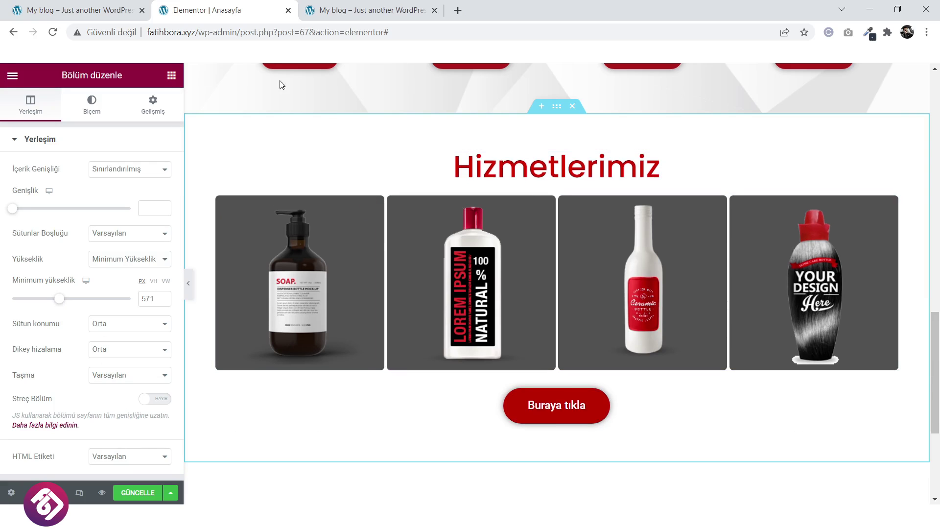
click(93, 9)
scroll(132, 248, up, 4)
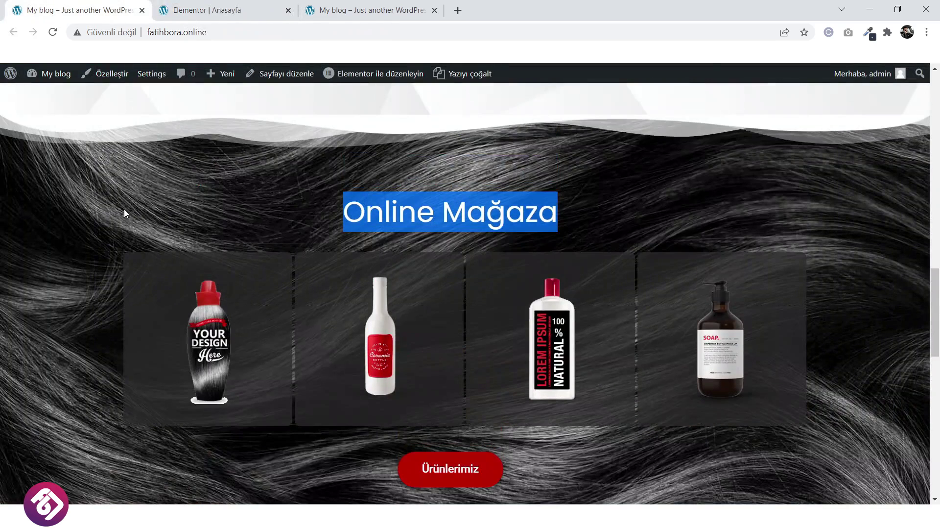
click(227, 6)
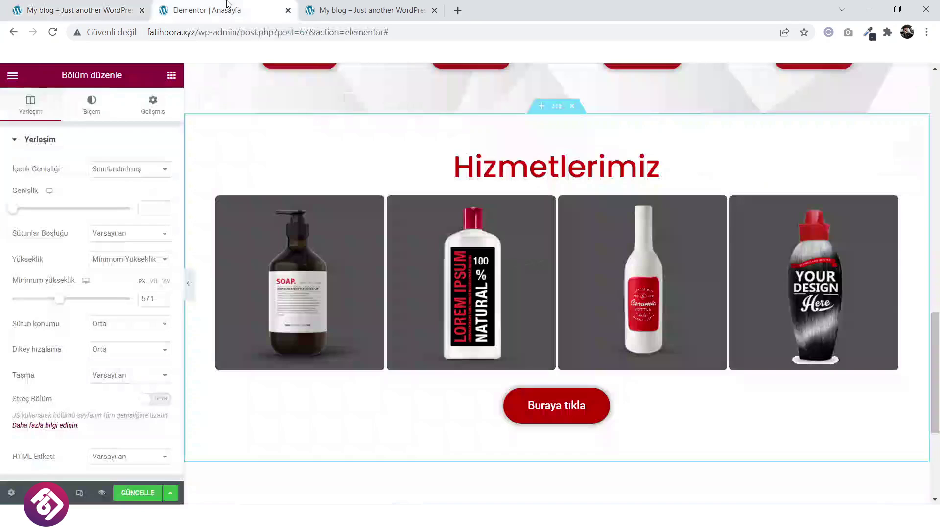
click(93, 110)
Upload parallax-offer from the BODY folder and set it as the section's classic background image.
click(114, 195)
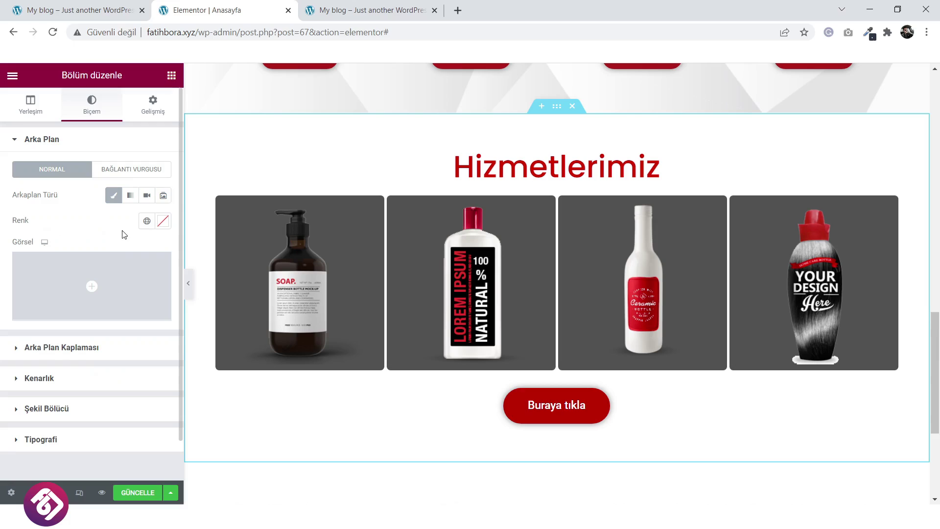
click(91, 279)
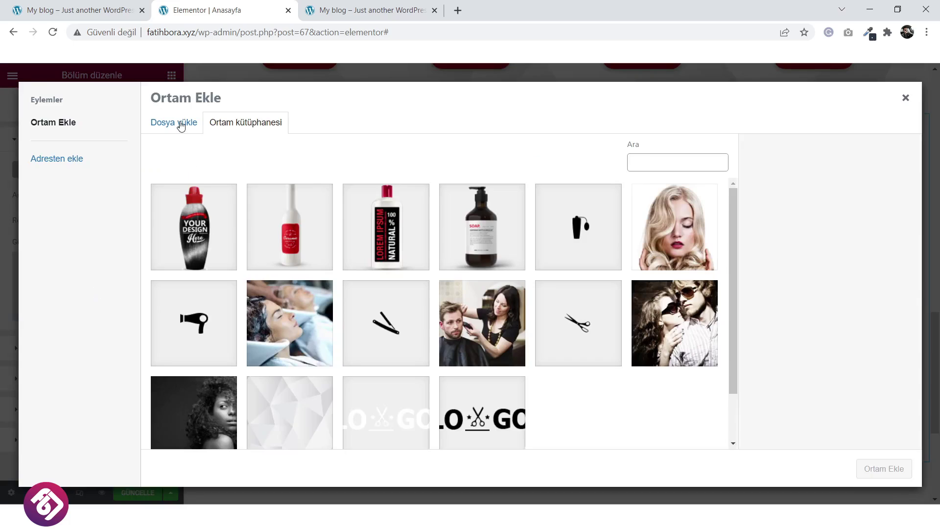
click(182, 123)
click(529, 295)
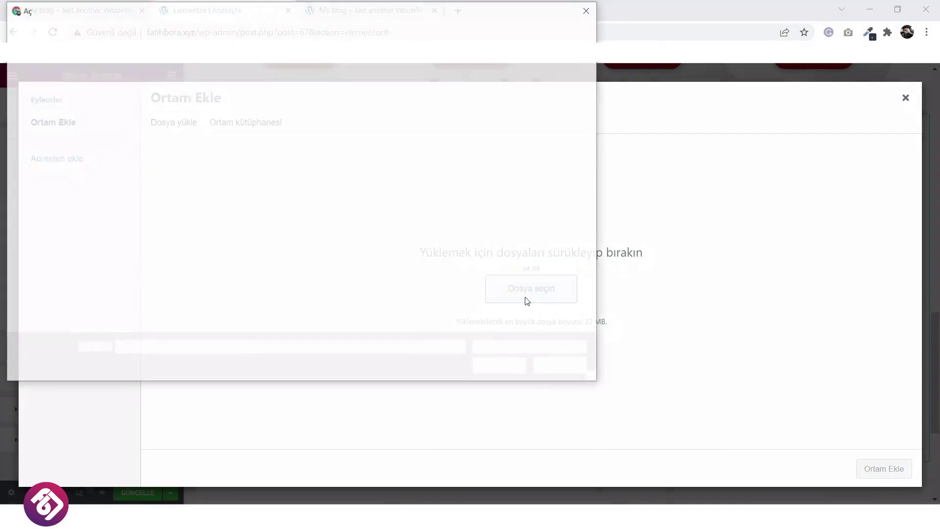
click(63, 32)
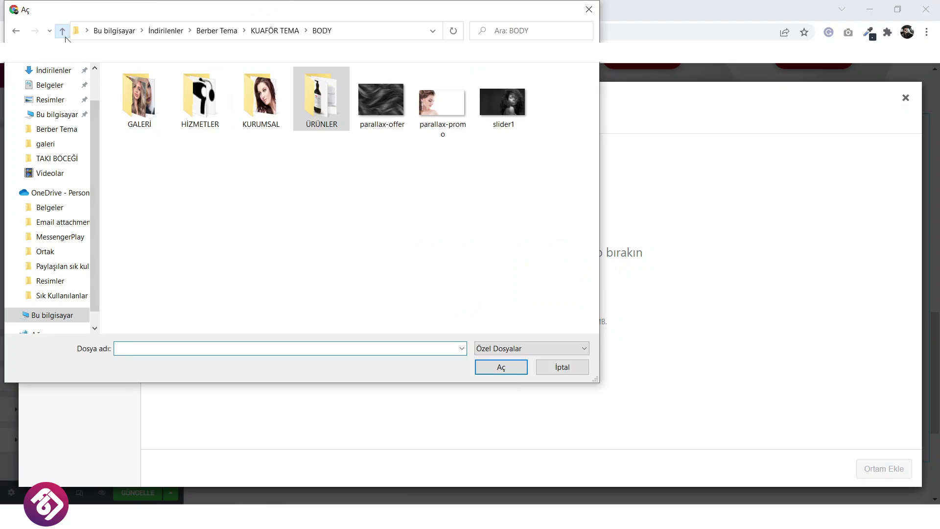
click(381, 101)
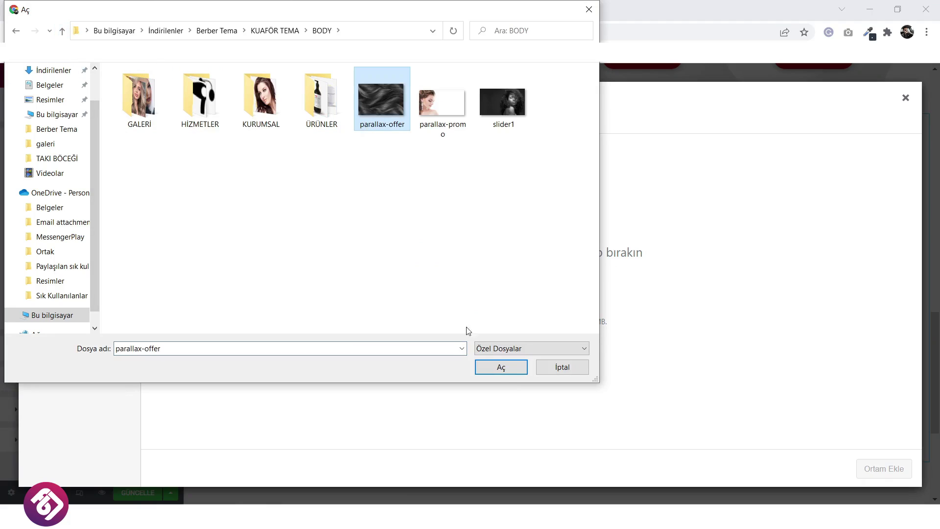
click(501, 367)
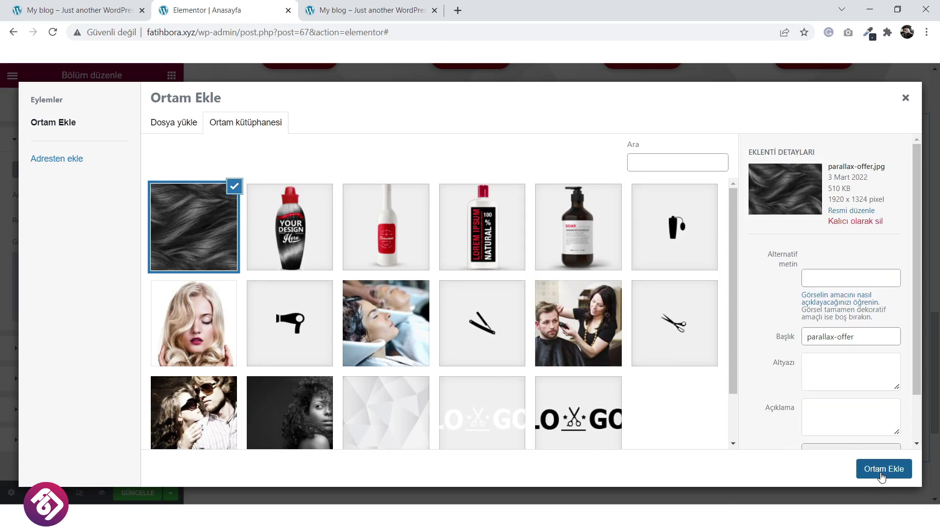
click(881, 474)
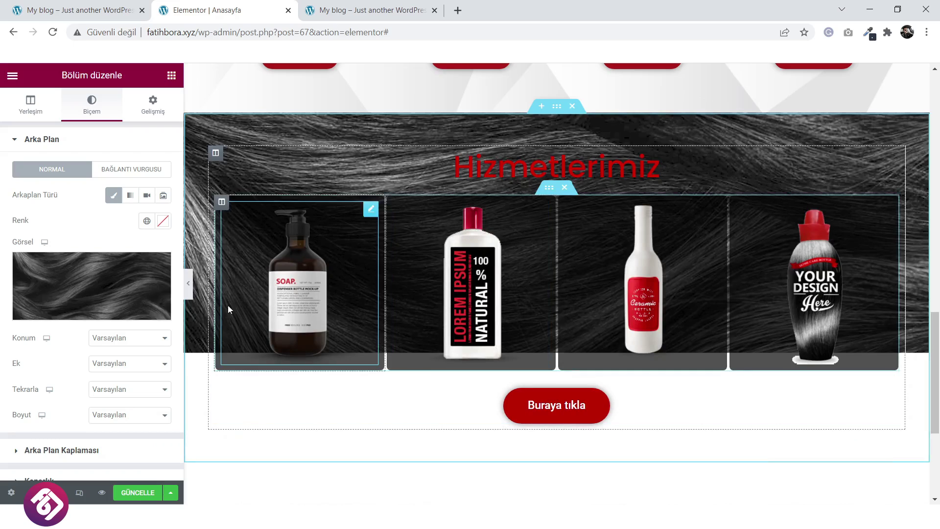
Set the background position to centre centre and attachment to fixed, checking the reference site.
click(124, 338)
click(120, 358)
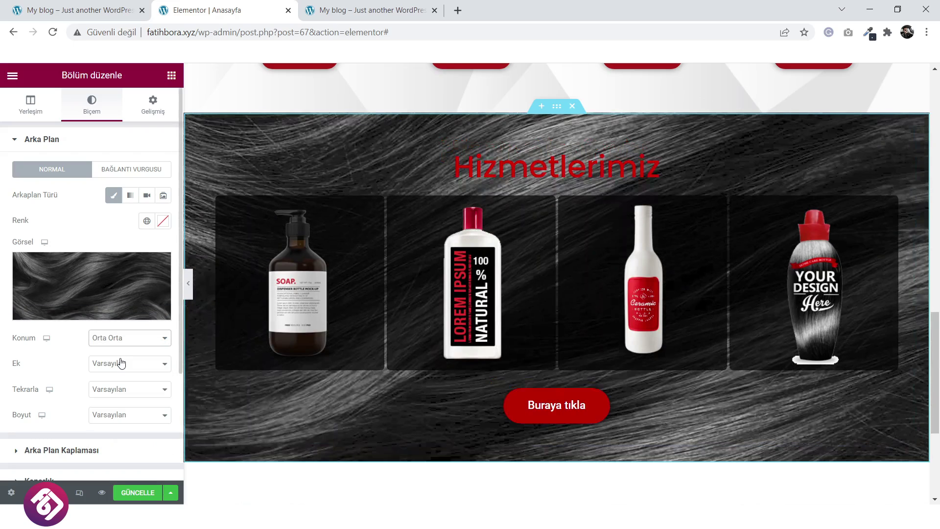
click(130, 365)
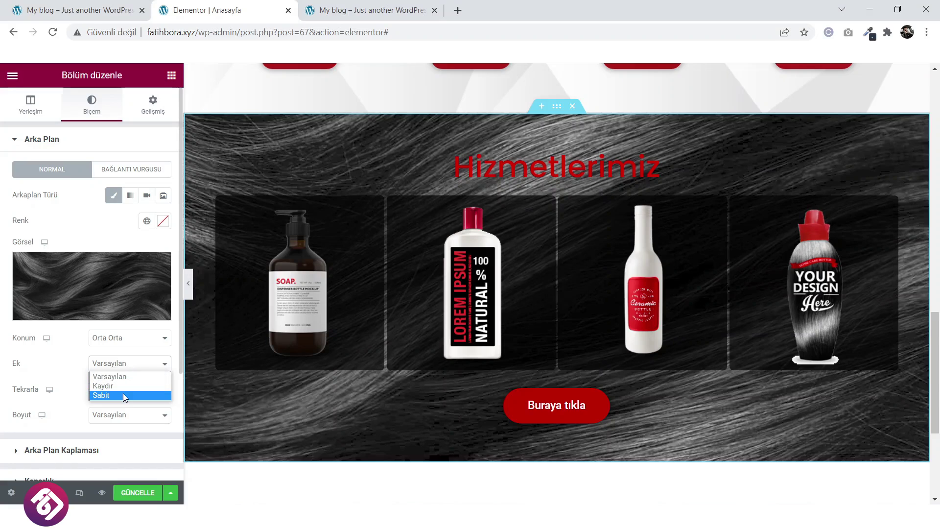
click(123, 387)
scroll(440, 387, down, 2)
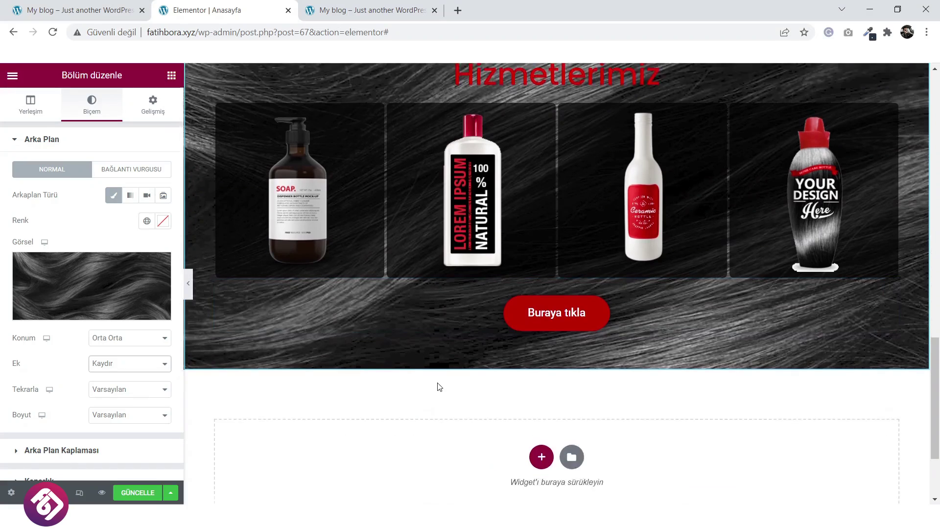
scroll(439, 387, up, 1)
click(104, 367)
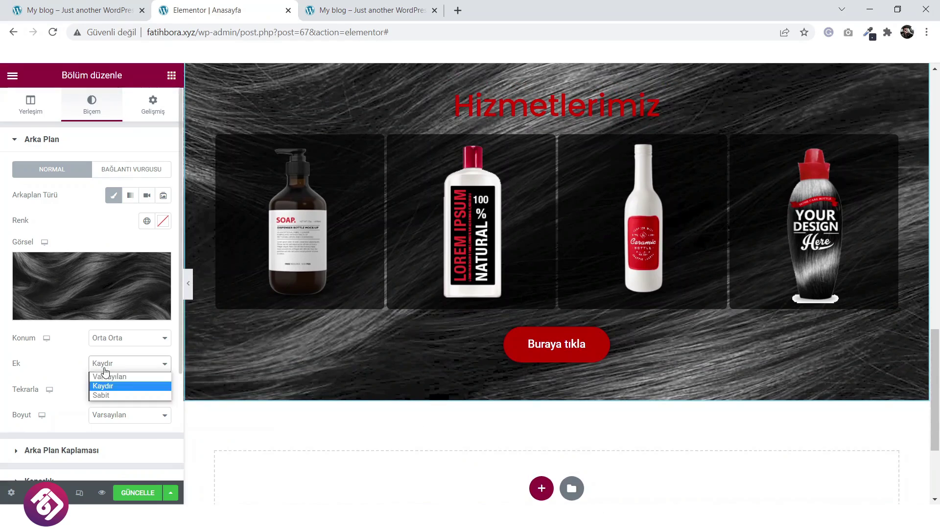
click(107, 396)
scroll(392, 340, down, 2)
scroll(393, 340, up, 3)
scroll(392, 340, down, 1)
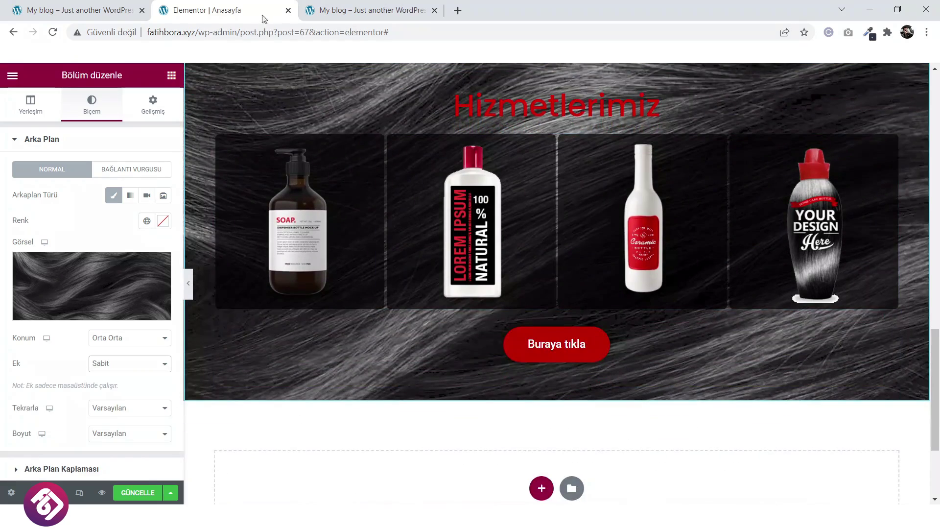
click(122, 4)
scroll(484, 253, down, 3)
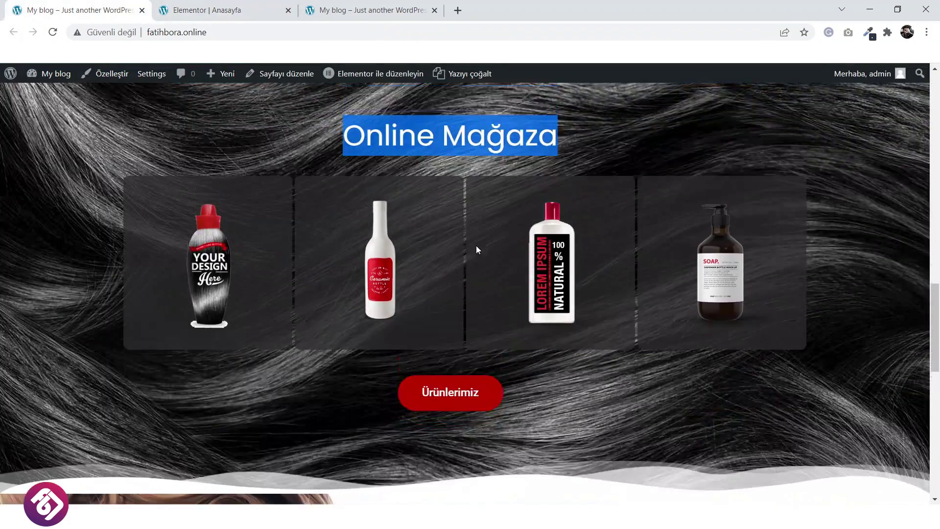
click(230, 10)
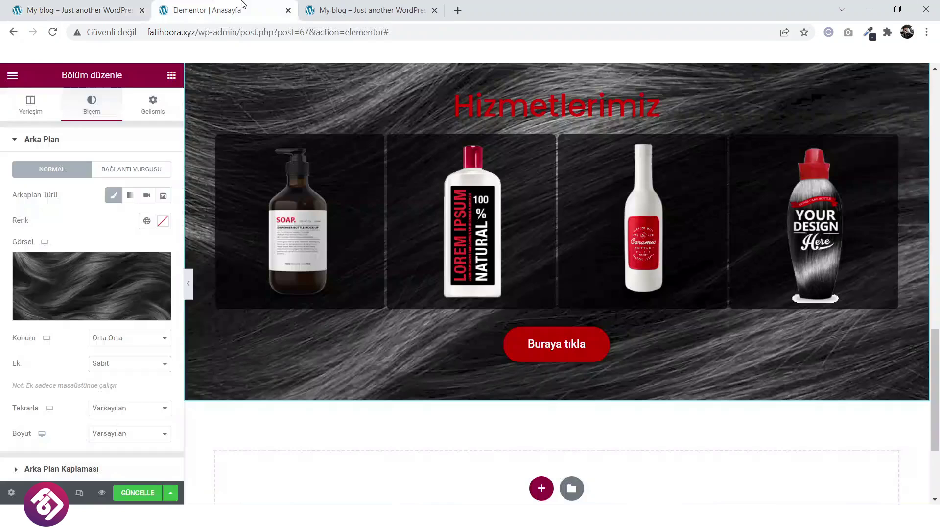
Make the background non-repeating and cover-sized, then publish the update.
click(117, 409)
click(118, 430)
click(116, 434)
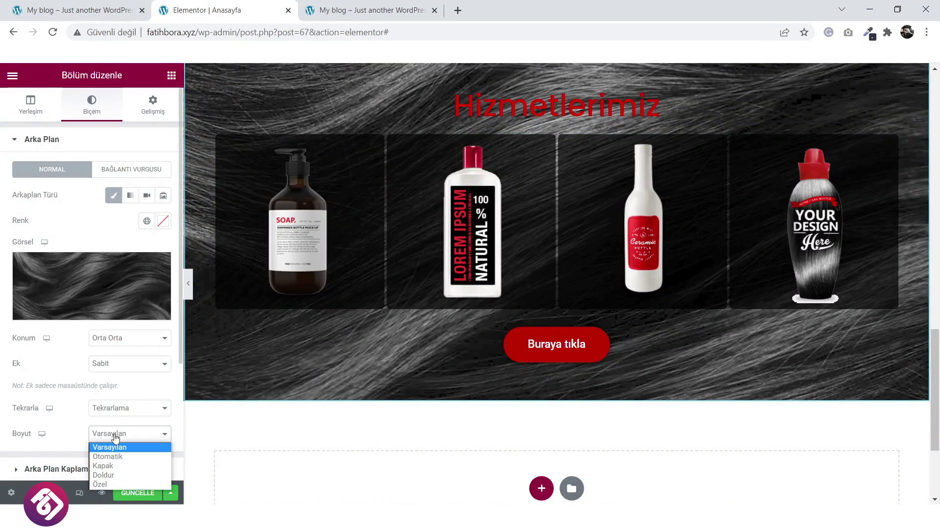
click(116, 452)
click(122, 440)
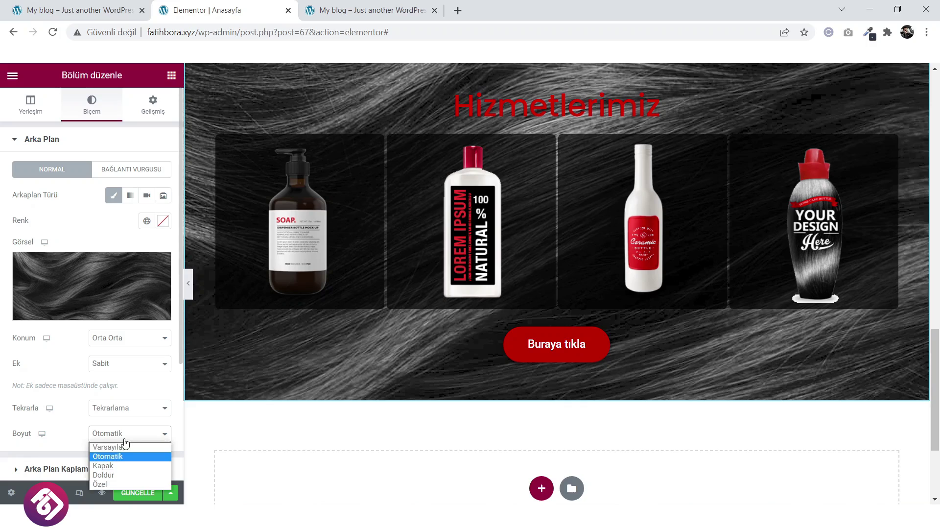
click(125, 464)
scroll(579, 273, up, 3)
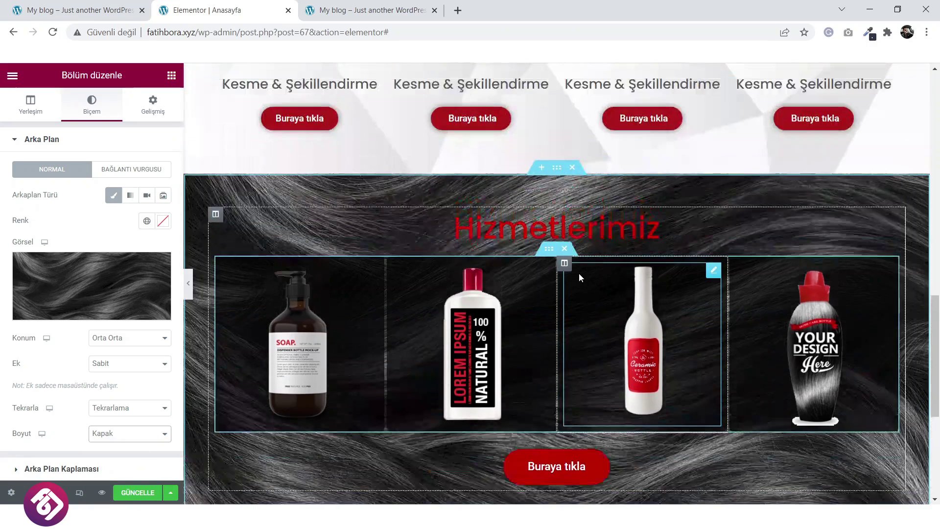
scroll(454, 297, down, 1)
click(141, 492)
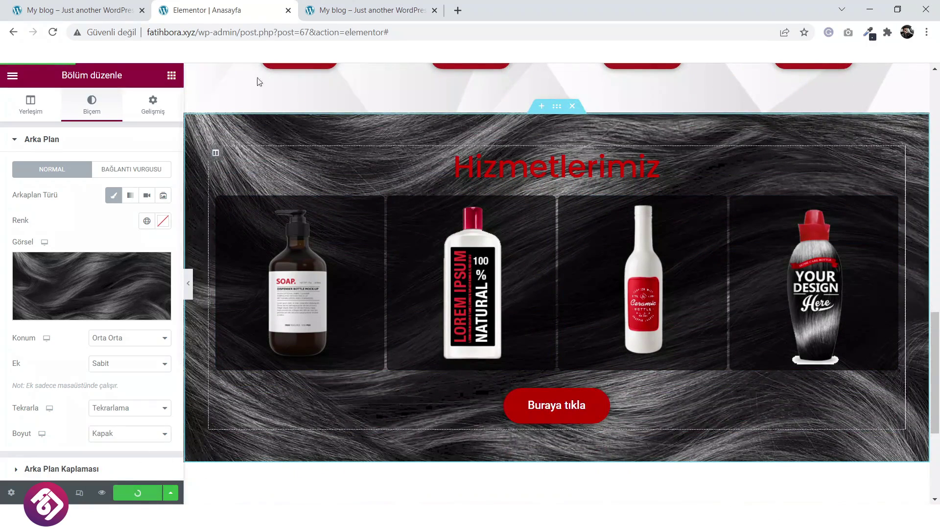
Check the new background on the published site and compare it with the reference page.
click(374, 4)
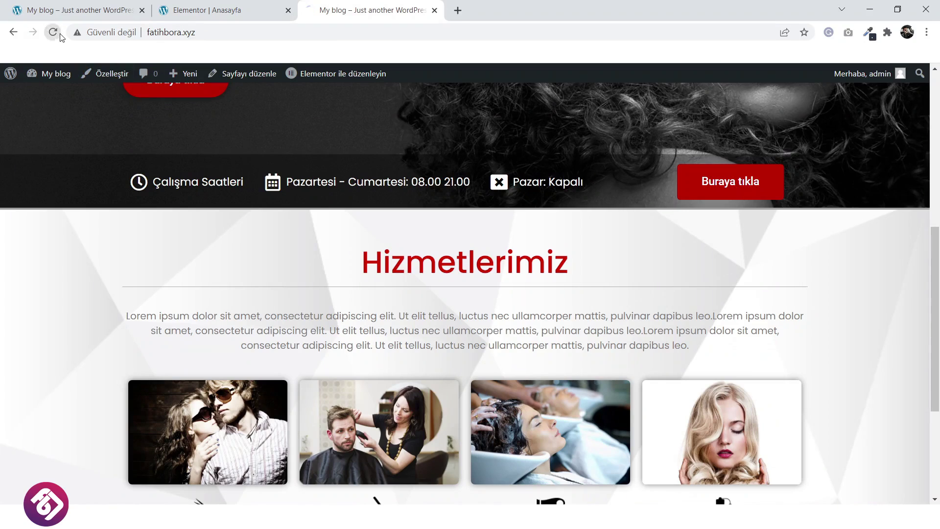
scroll(404, 215, down, 4)
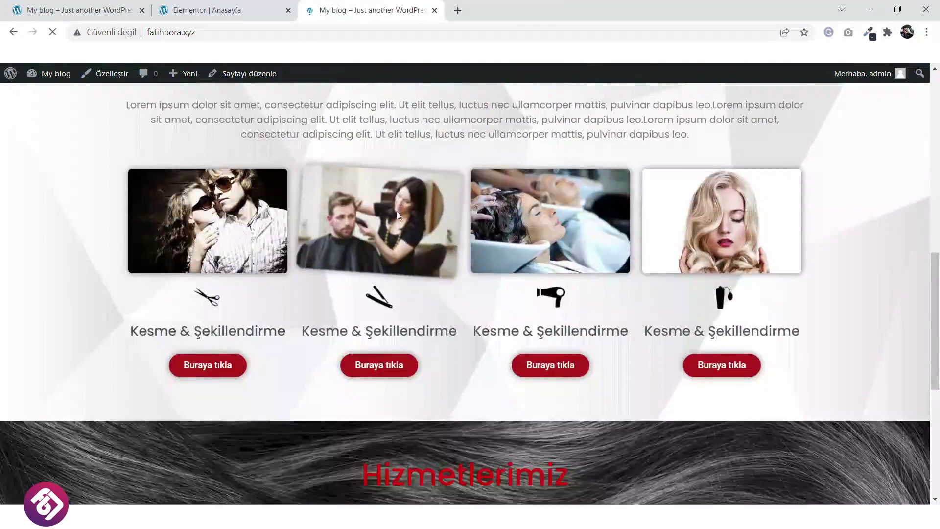
scroll(397, 215, down, 6)
scroll(397, 215, up, 3)
scroll(397, 214, down, 3)
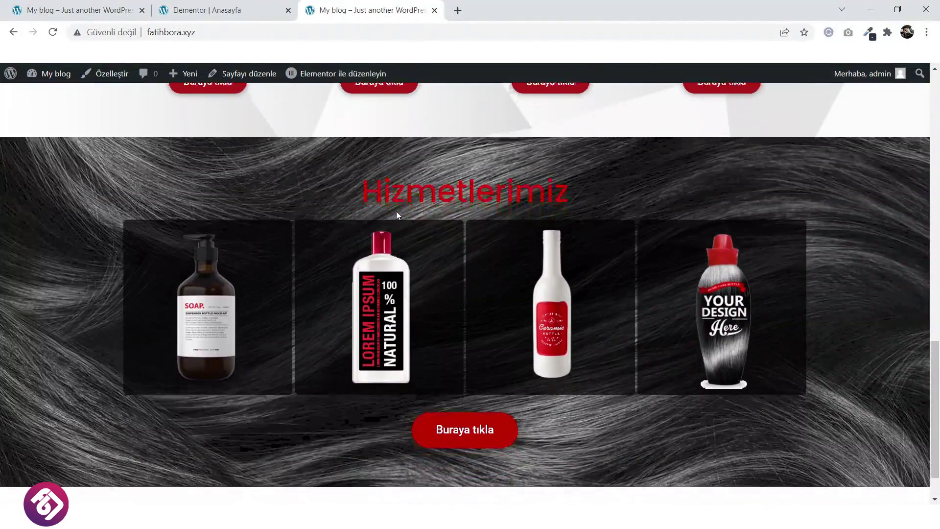
scroll(397, 214, up, 1)
click(205, 9)
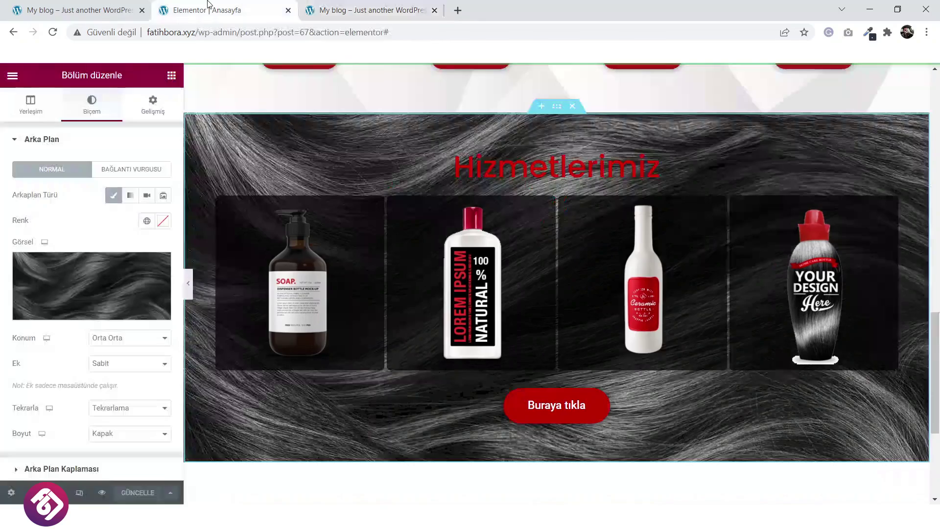
click(79, 10)
scroll(436, 272, down, 3)
scroll(432, 270, up, 5)
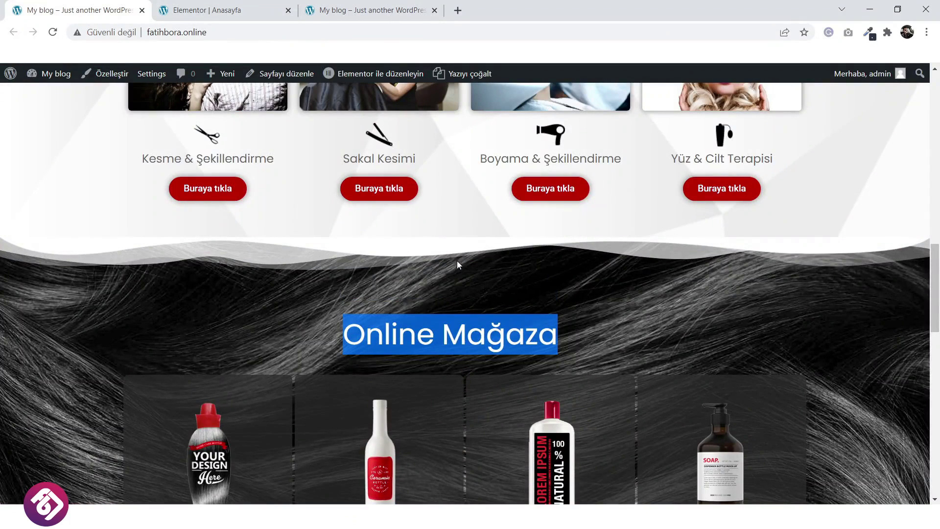
Add a top Dağlar mountain divider to the products section, width 147 and height 62.
click(215, 10)
scroll(439, 169, up, 2)
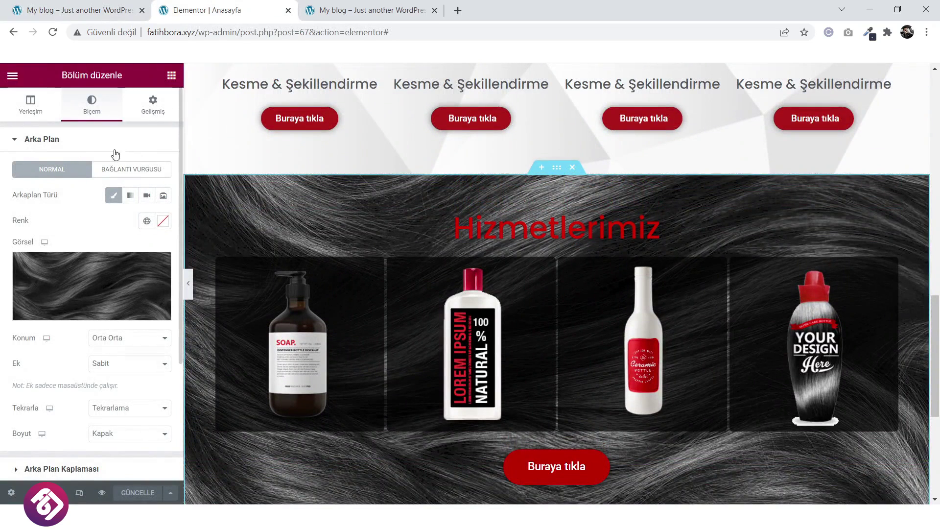
scroll(98, 269, down, 2)
scroll(98, 268, up, 2)
scroll(105, 281, down, 3)
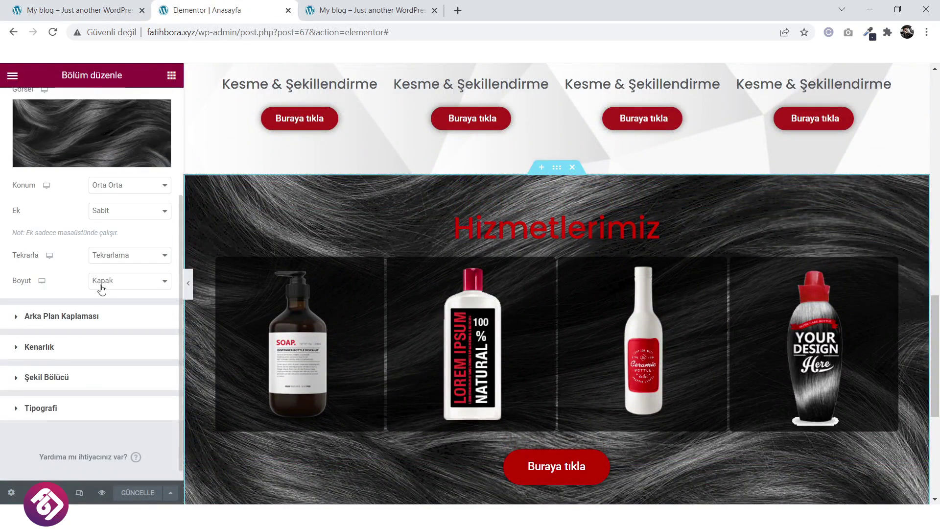
click(64, 379)
click(128, 289)
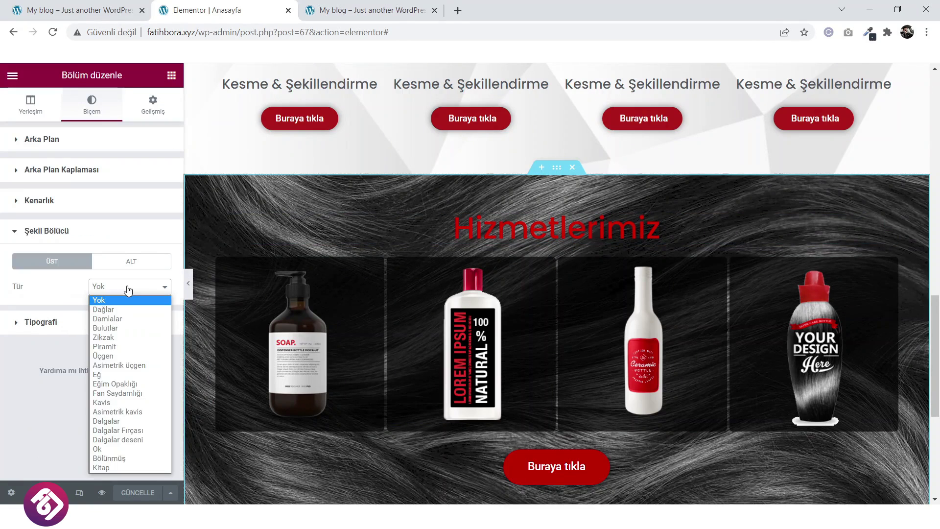
click(122, 309)
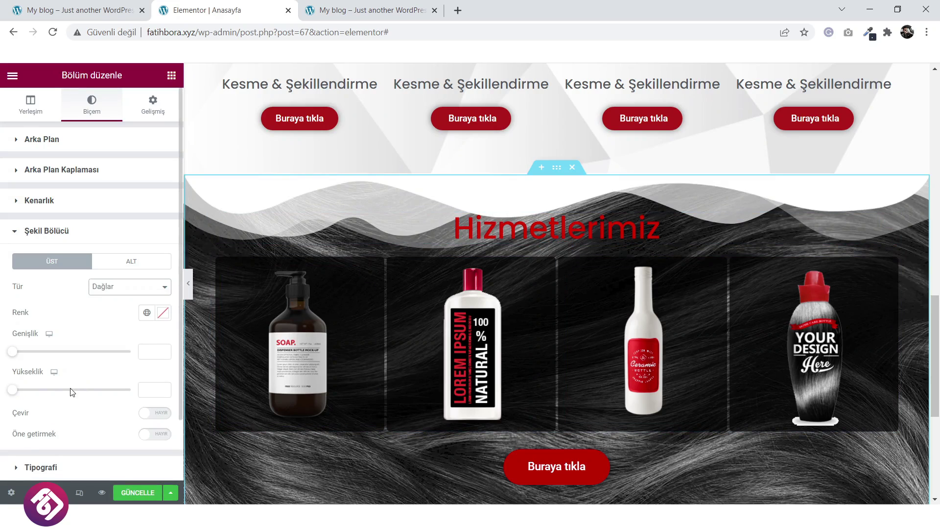
drag(15, 354, 42, 355)
drag(19, 390, 31, 393)
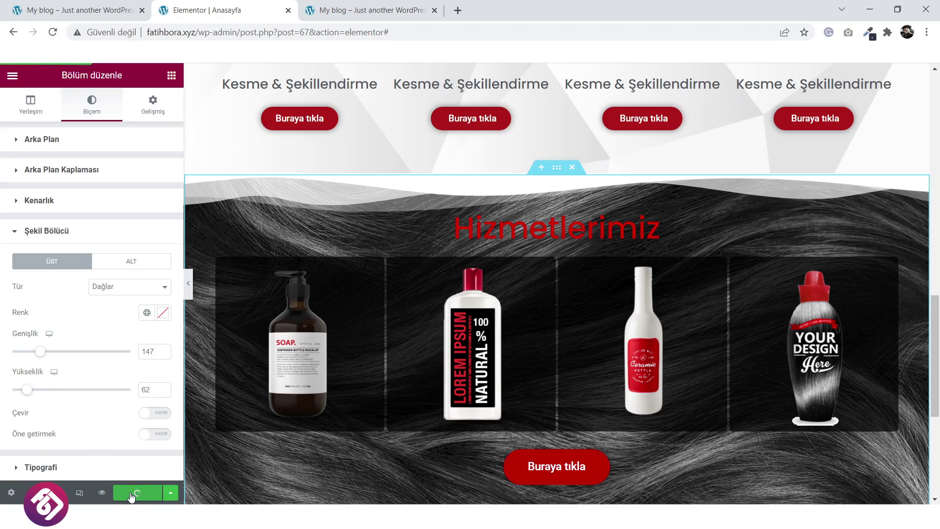
Preview the page, then return to the editor and select the Hizmetlerimiz heading.
click(101, 495)
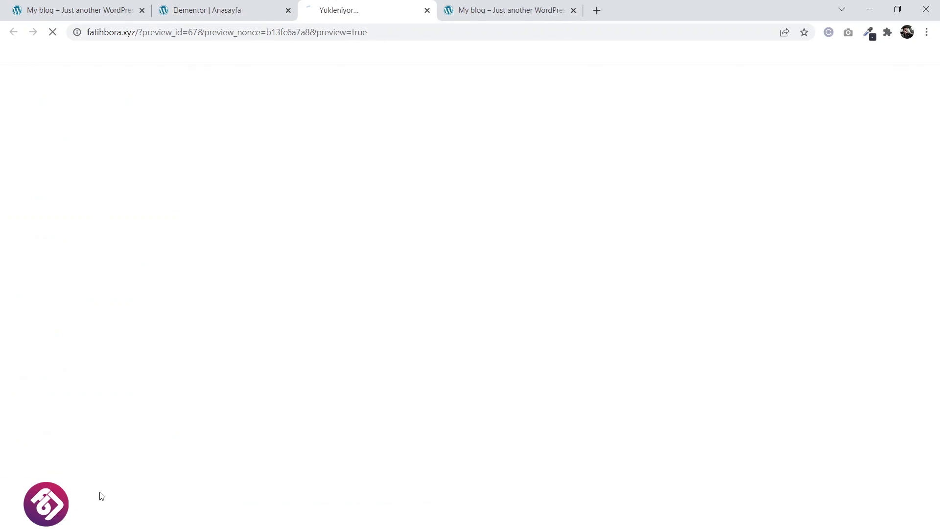
click(574, 11)
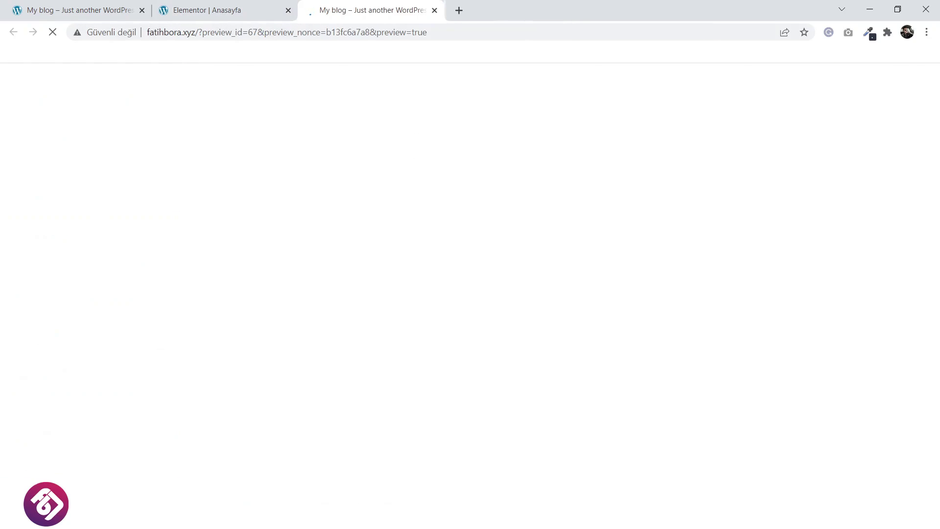
scroll(485, 238, down, 17)
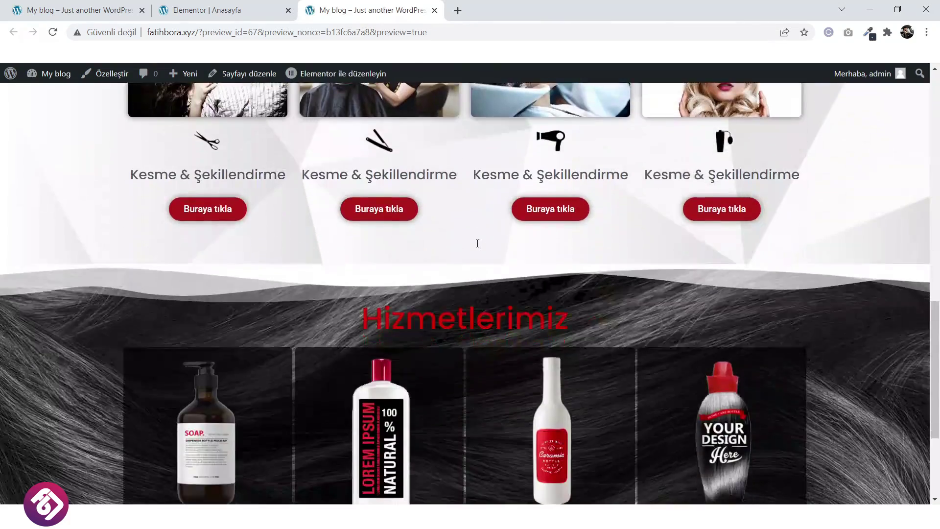
scroll(477, 244, down, 4)
scroll(477, 244, up, 1)
scroll(477, 244, down, 1)
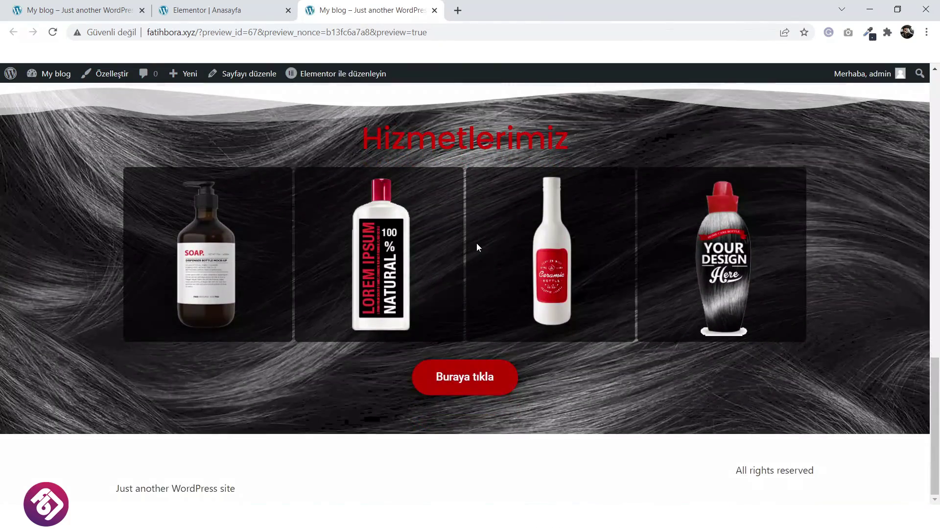
scroll(466, 232, up, 2)
click(206, 10)
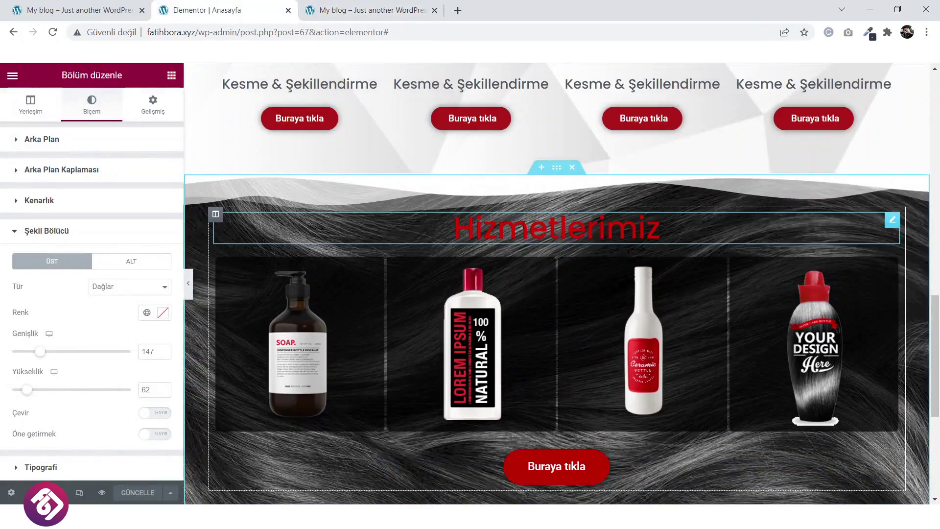
click(556, 227)
Copy 'Online Mağaza' from the live site and paste it over the Hizmetlerimiz heading text.
click(74, 10)
right_click(469, 326)
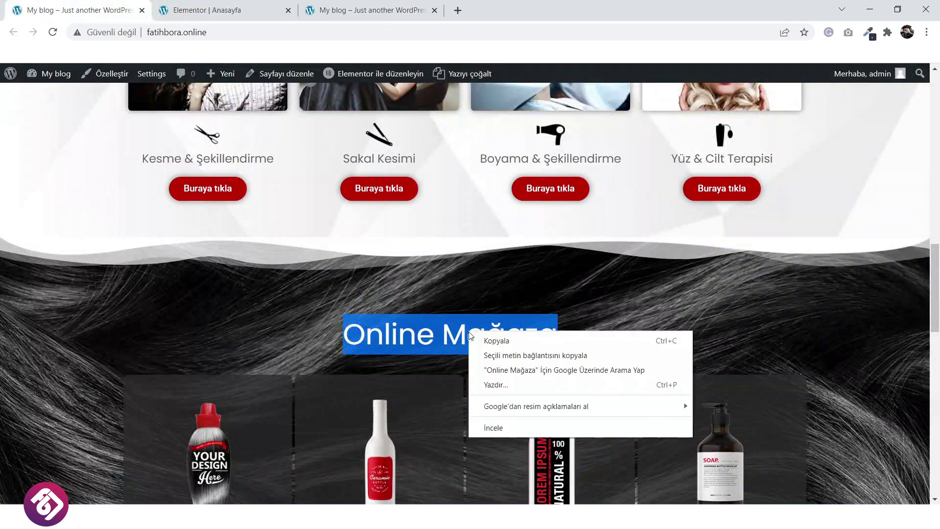
click(487, 339)
click(252, 10)
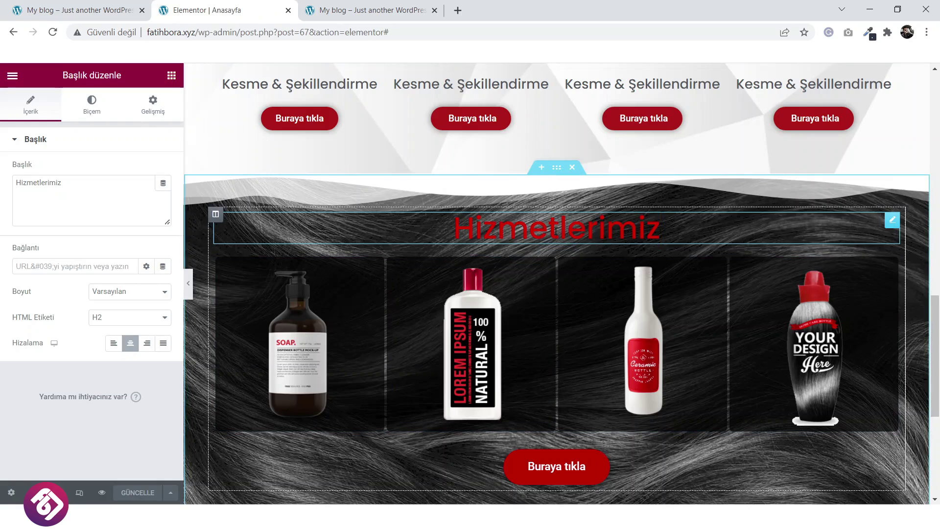
triple_click(124, 192)
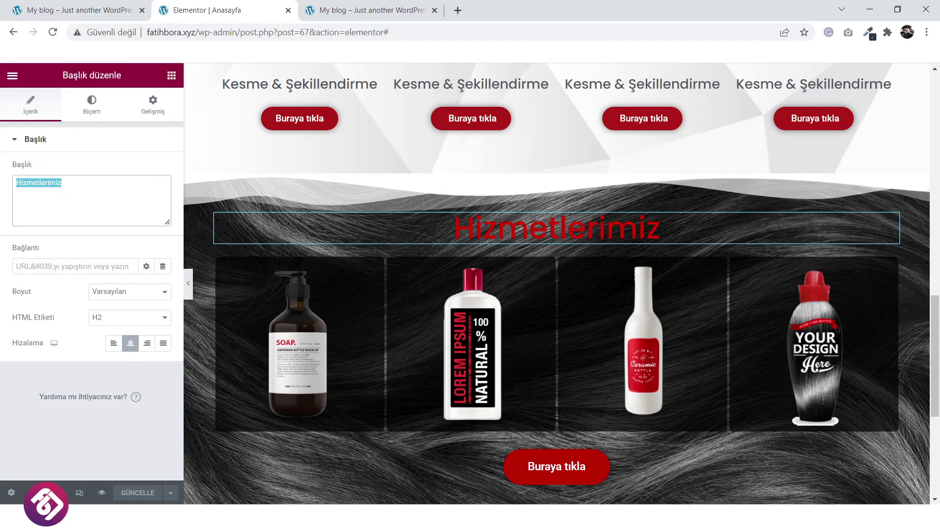
text(Online Mağaza)
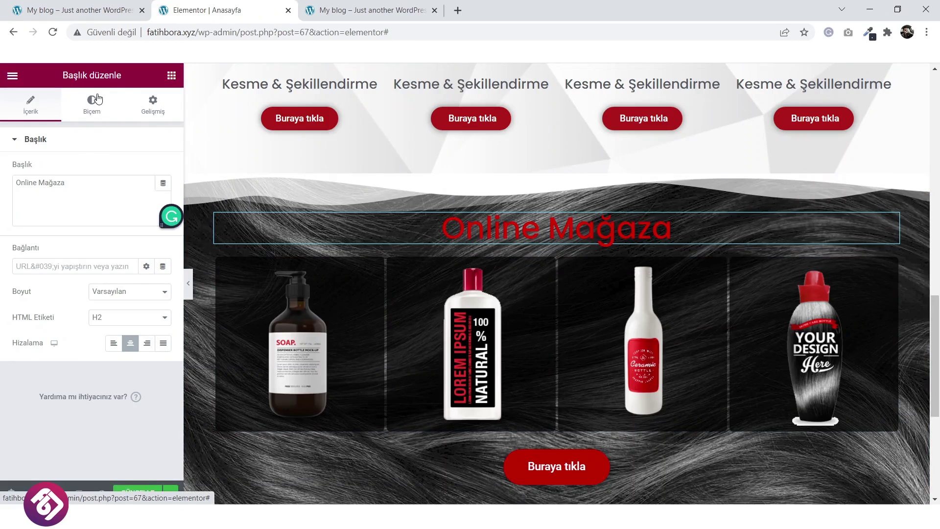
Colour the heading #FFFFFF with a text shadow and save the page.
click(100, 104)
click(163, 169)
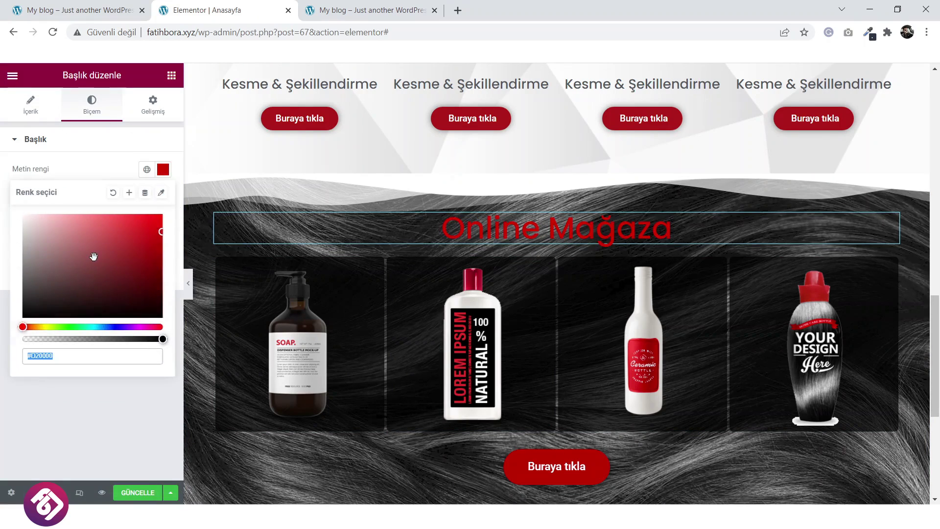
text(#FFFFFF)
click(106, 163)
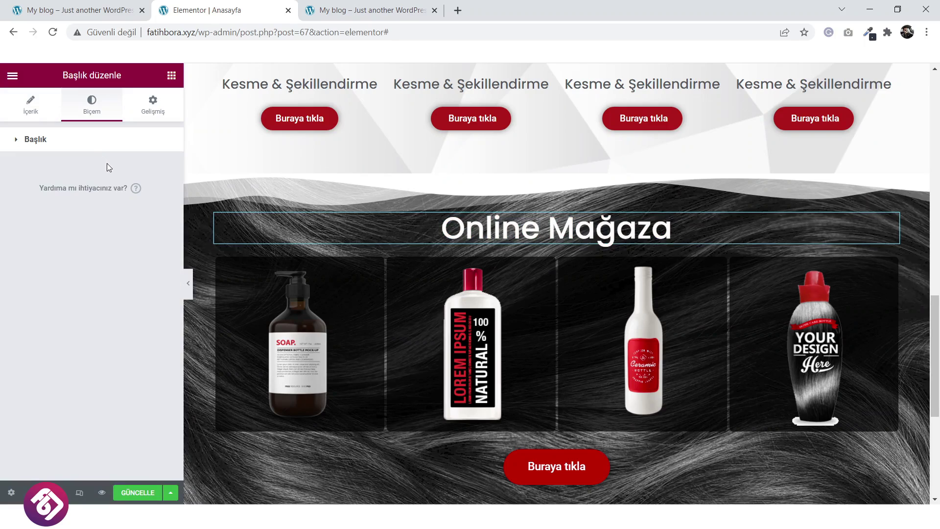
click(112, 142)
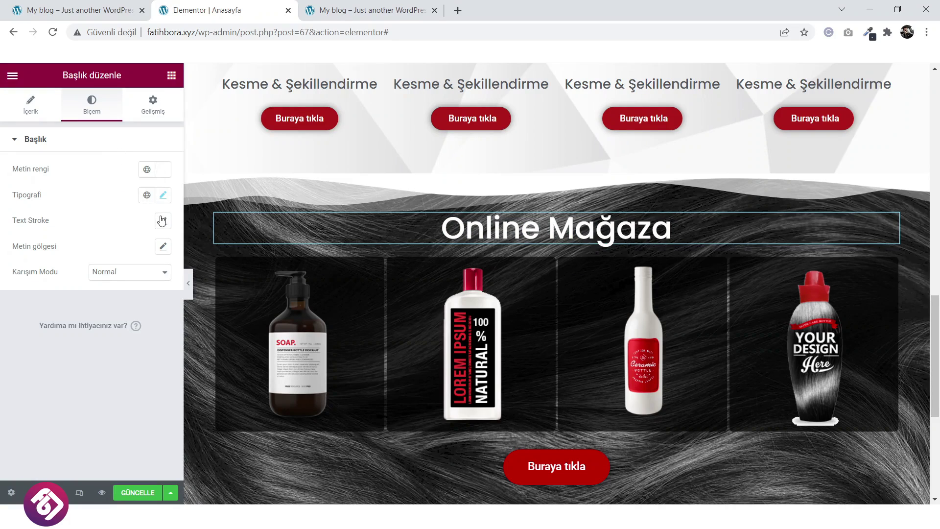
click(163, 246)
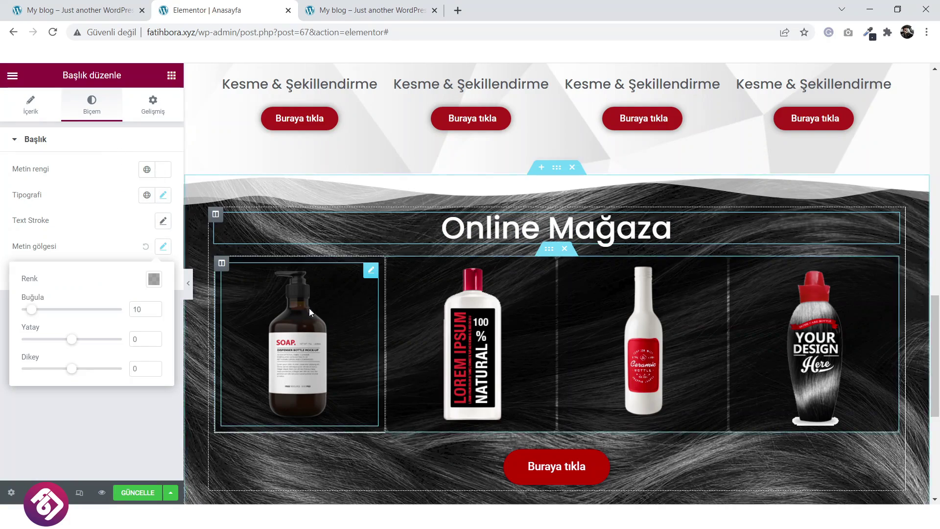
scroll(313, 313, down, 3)
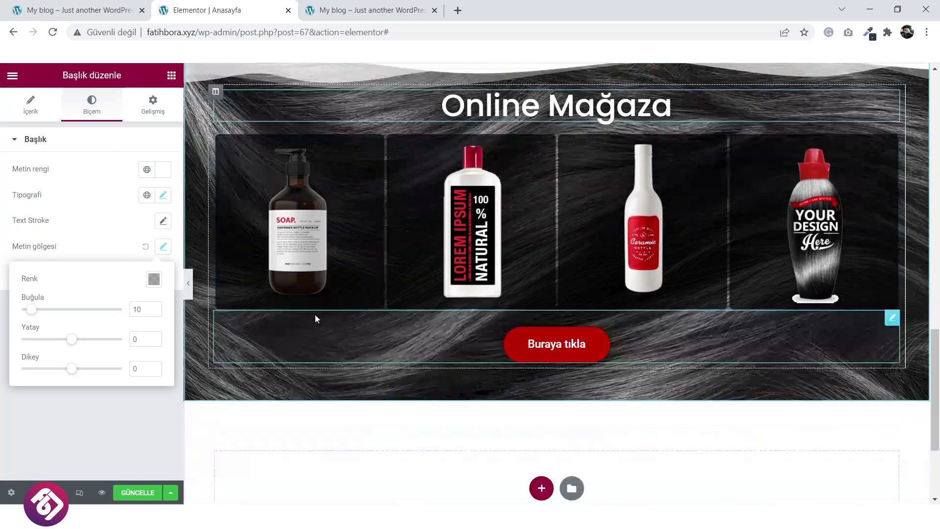
click(141, 493)
click(101, 6)
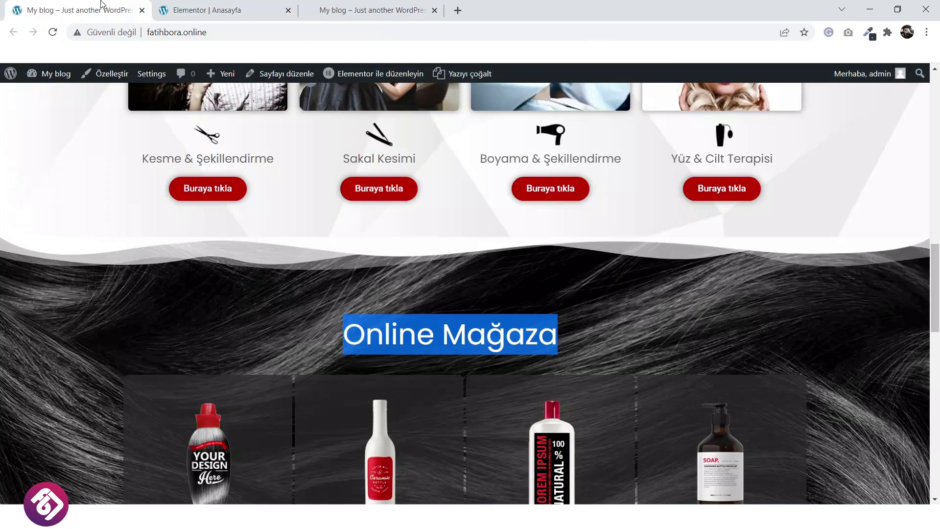
scroll(363, 301, down, 8)
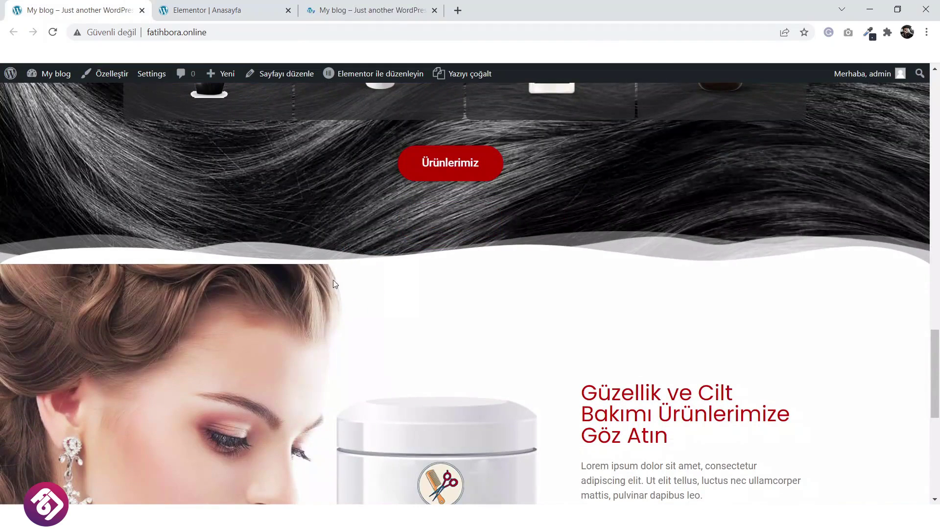
Switch back to the Elementor editor and scroll up to the Online Mağaza section.
click(273, 17)
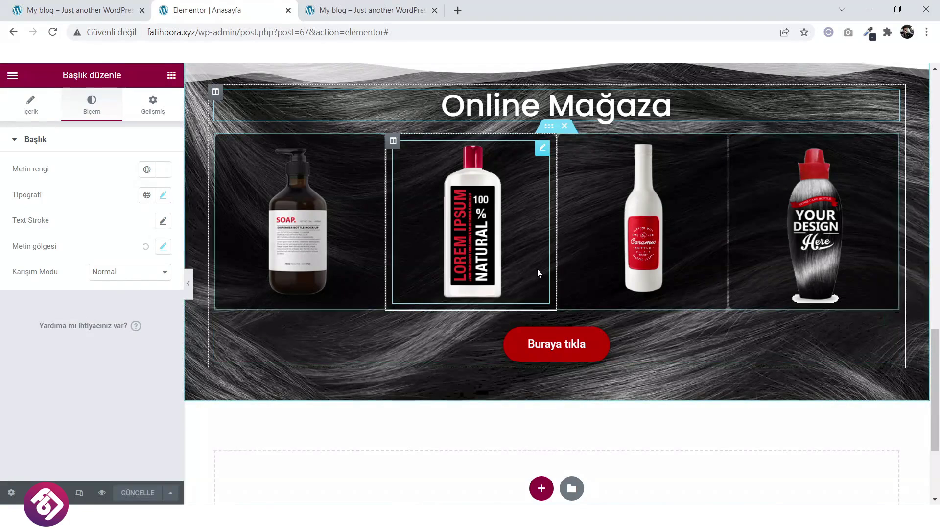
scroll(541, 137, up, 1)
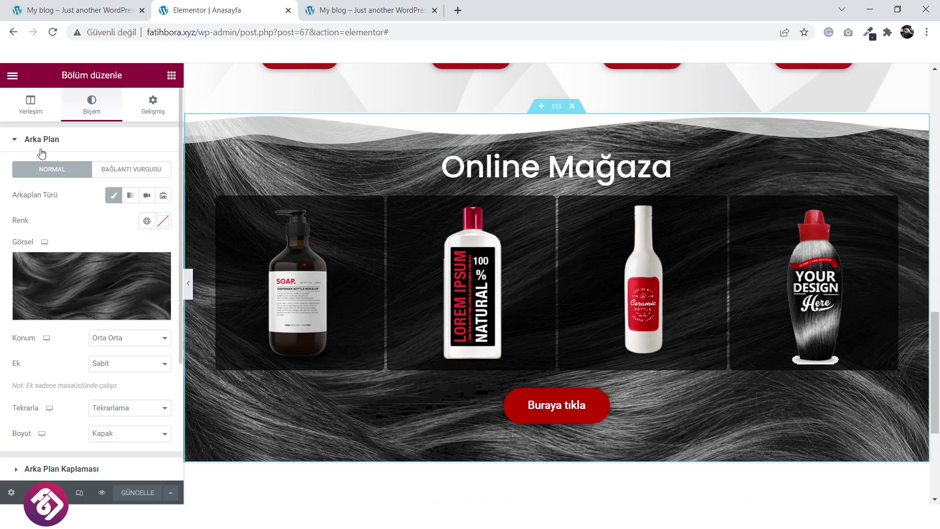
Raise the Online Mağaza section's minimum height to 660 px.
click(28, 112)
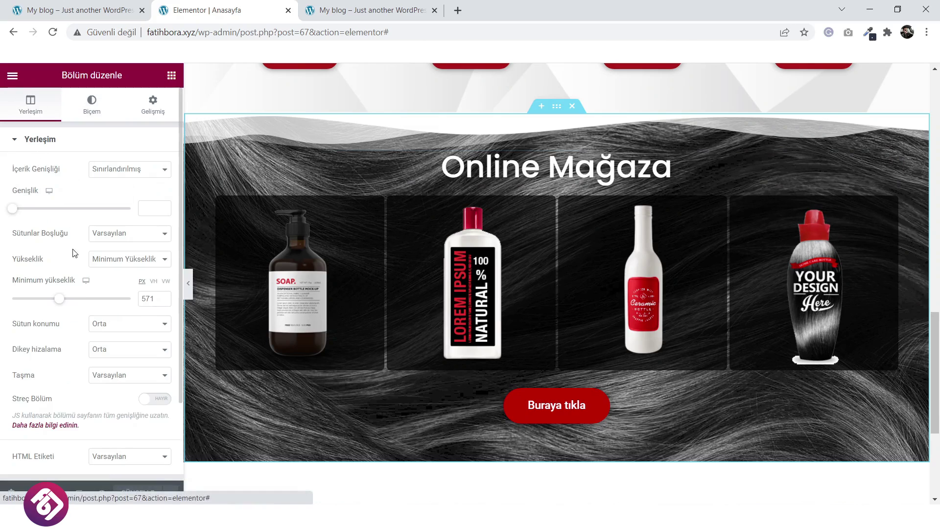
drag(64, 302, 67, 302)
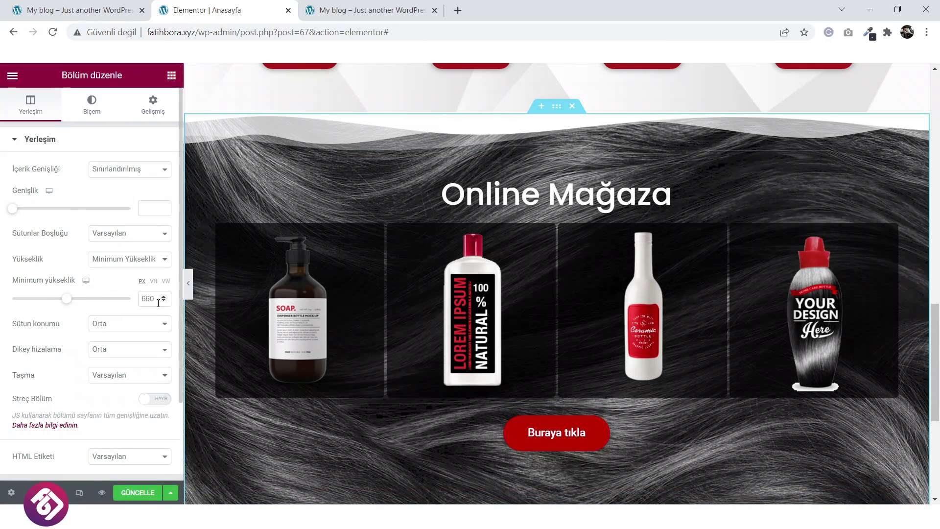
scroll(11, 226, down, 2)
scroll(104, 196, up, 2)
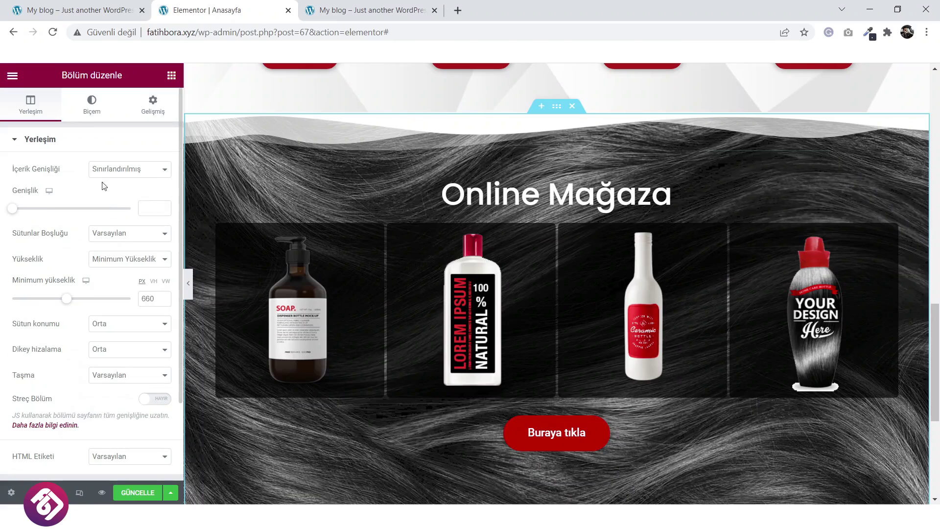
Add a bottom Dağlar mountain divider with width 121 and height 59.
click(91, 103)
scroll(108, 228, down, 4)
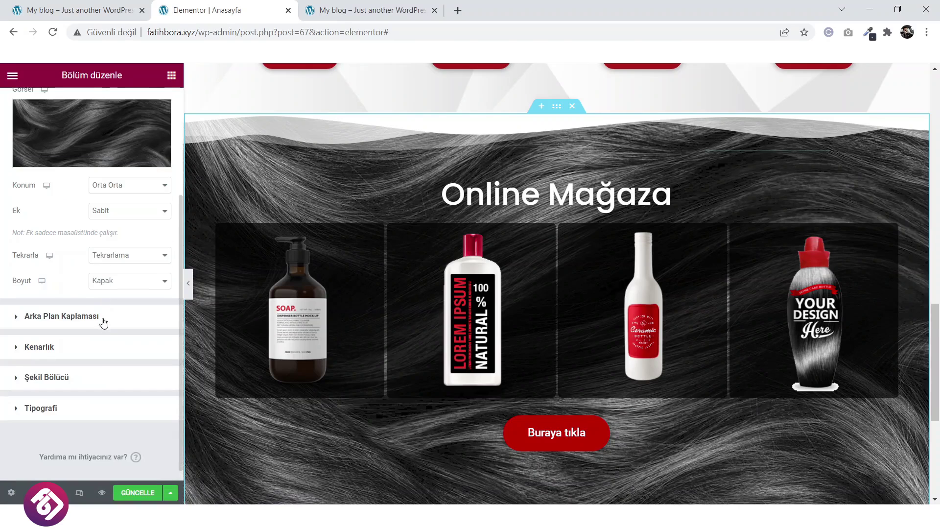
click(87, 386)
click(133, 263)
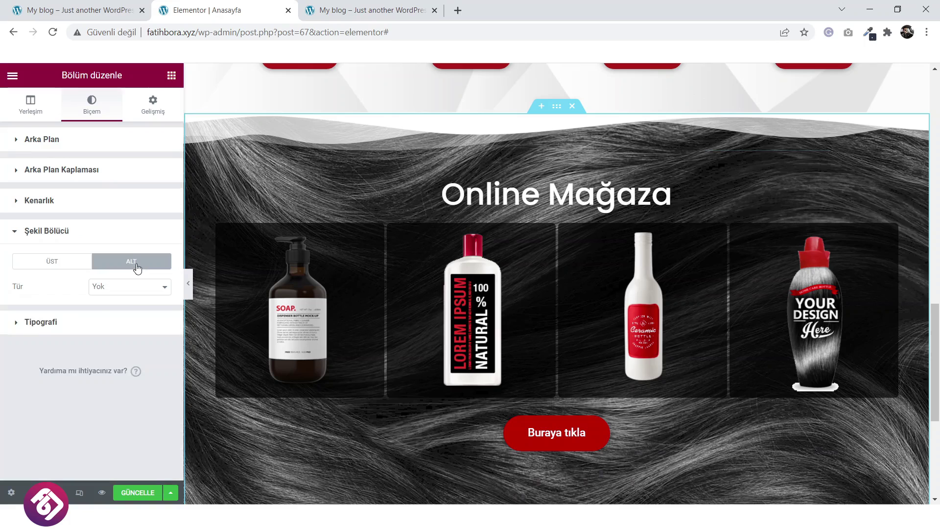
click(129, 289)
click(123, 310)
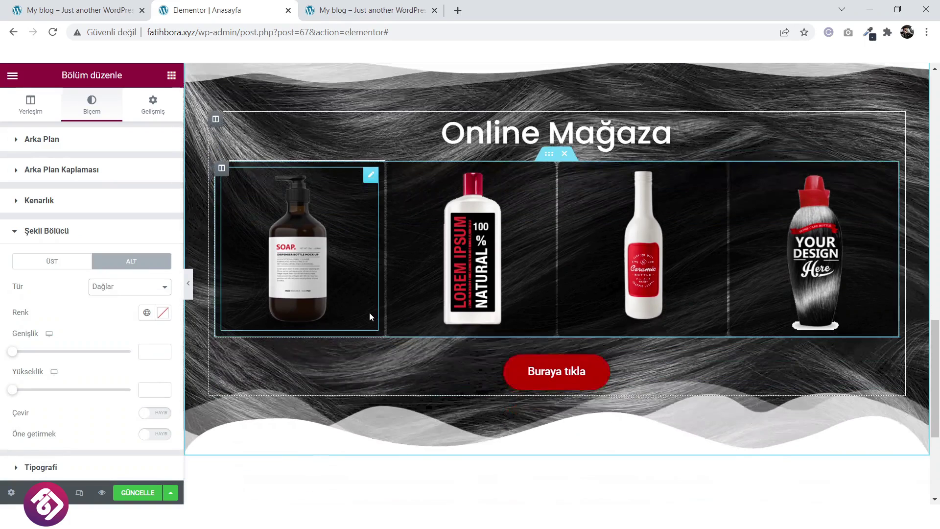
scroll(371, 312, down, 3)
drag(12, 353, 24, 351)
drag(16, 391, 30, 390)
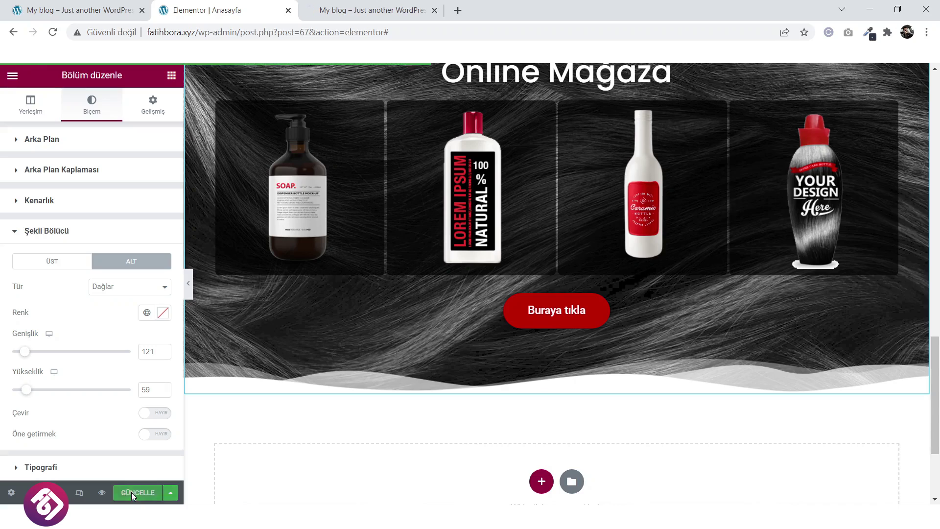
Scroll through the updated page preview to inspect the new dividers.
click(377, 6)
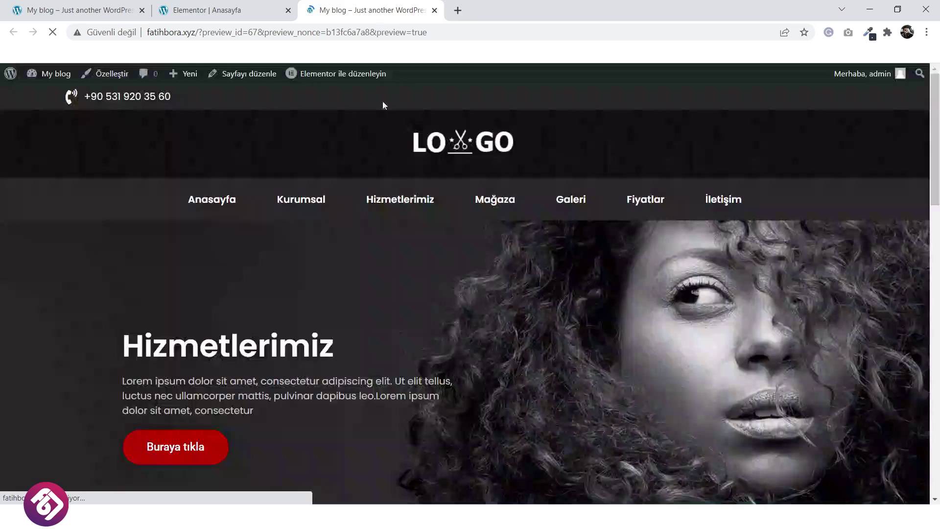
scroll(382, 147, down, 15)
scroll(379, 221, down, 2)
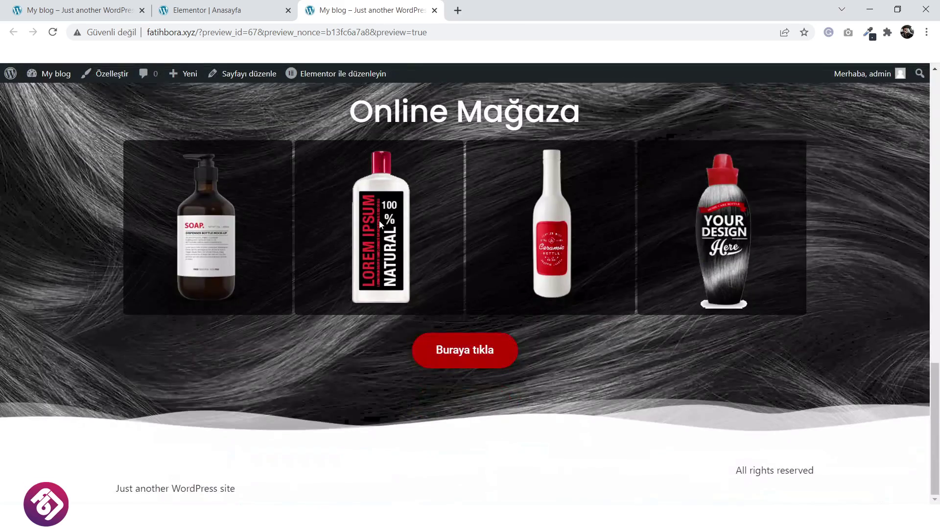
scroll(379, 220, up, 5)
Compare with the reference site, then scroll the homepage editor down to the empty drop area.
click(125, 4)
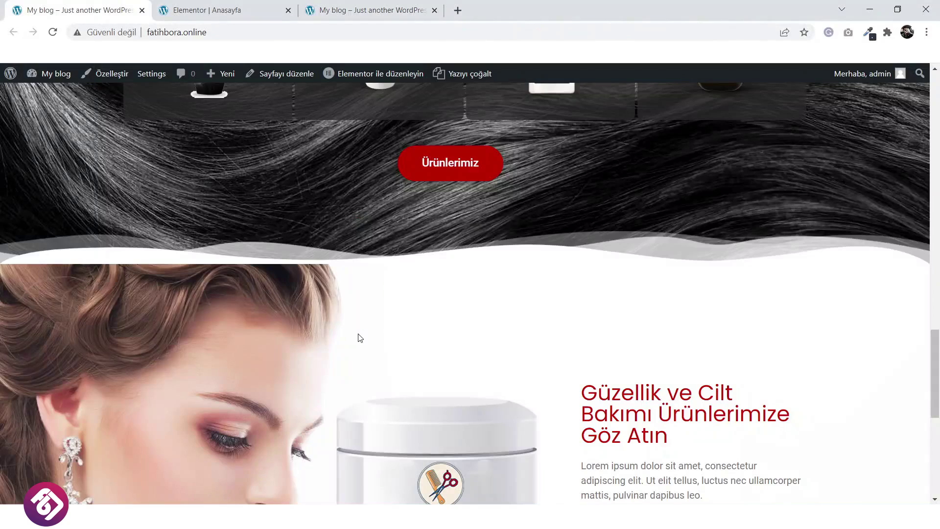
scroll(357, 333, down, 4)
scroll(435, 332, down, 1)
scroll(433, 330, down, 3)
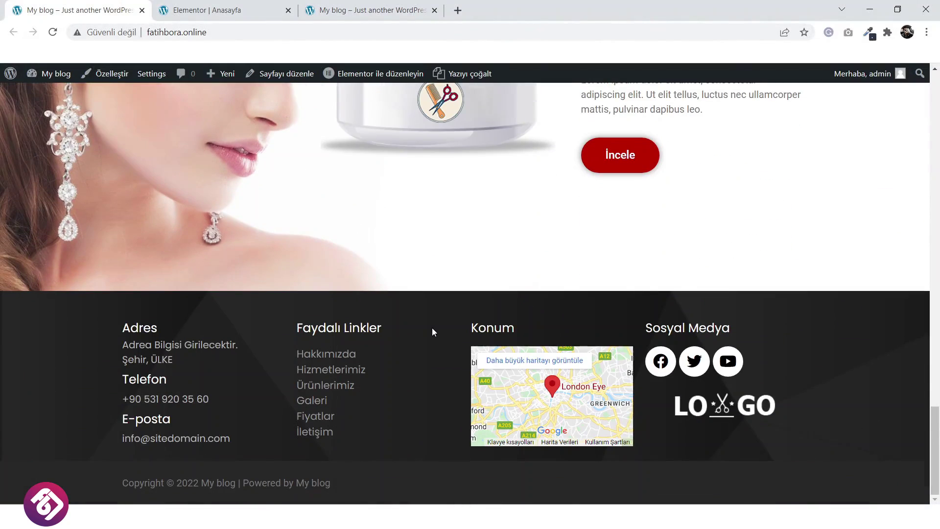
scroll(332, 286, up, 4)
scroll(331, 285, up, 1)
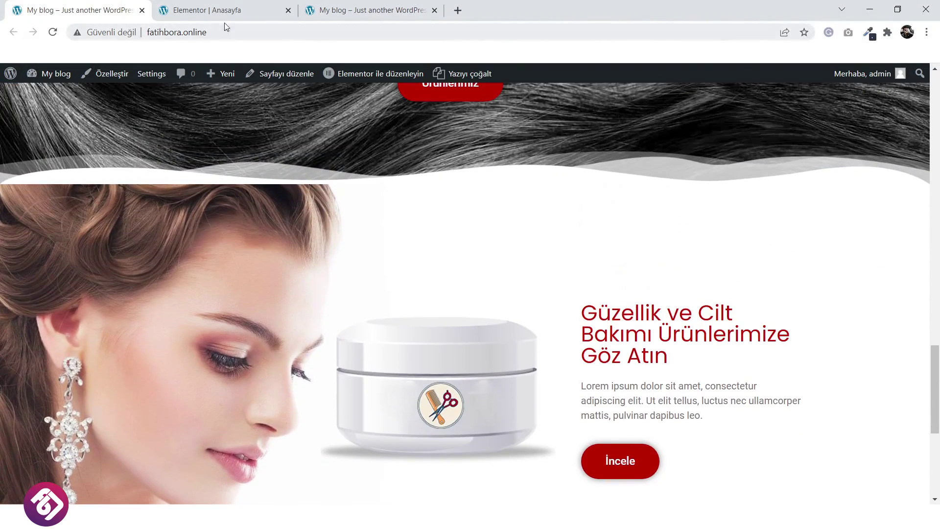
scroll(712, 295, down, 1)
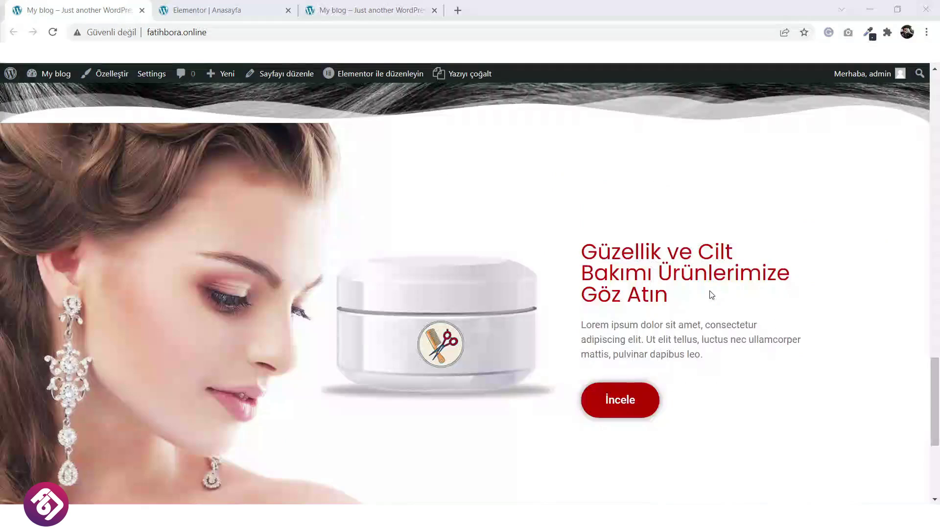
click(250, 10)
scroll(591, 335, down, 3)
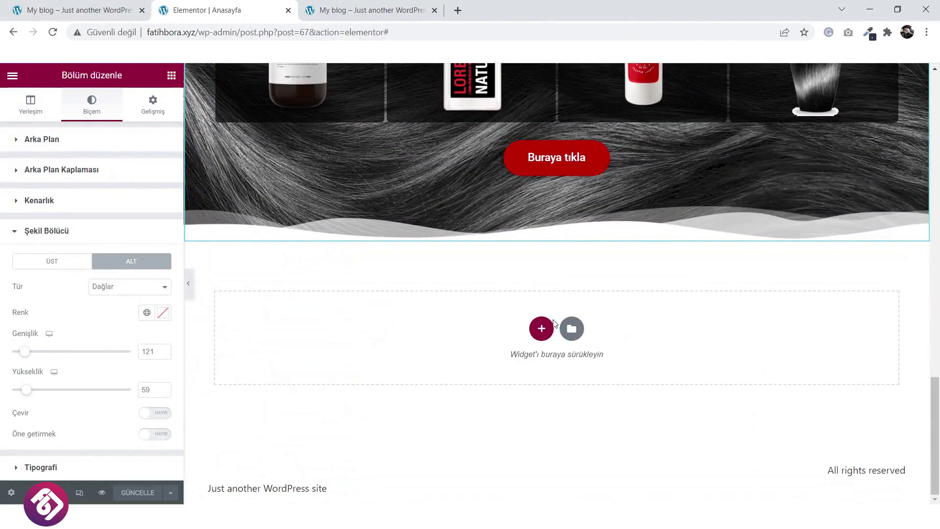
Build a two-column section with an inner section on the right, a narrowed left column, and an image widget.
click(543, 330)
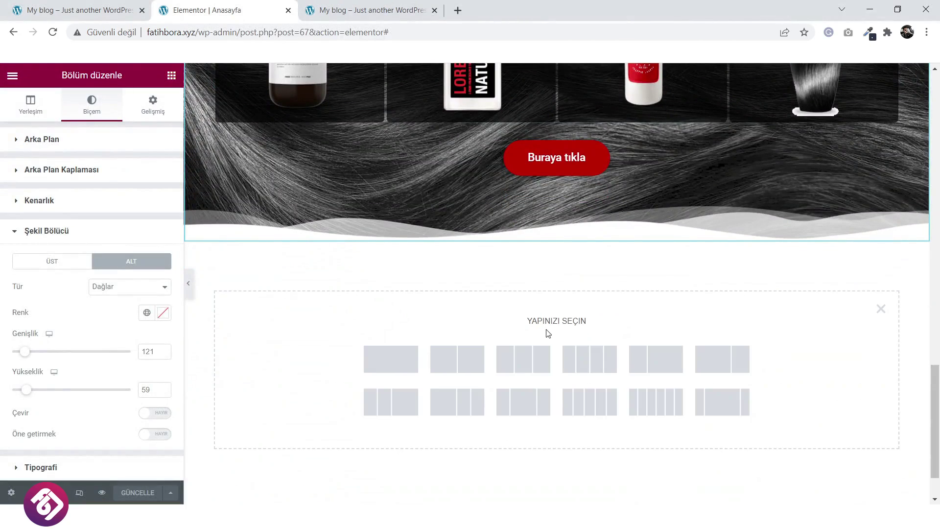
click(404, 367)
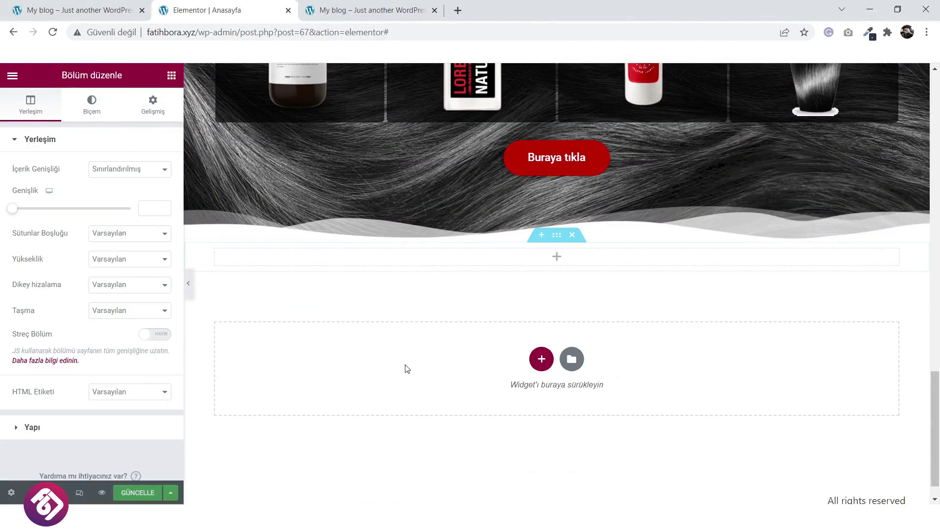
click(558, 256)
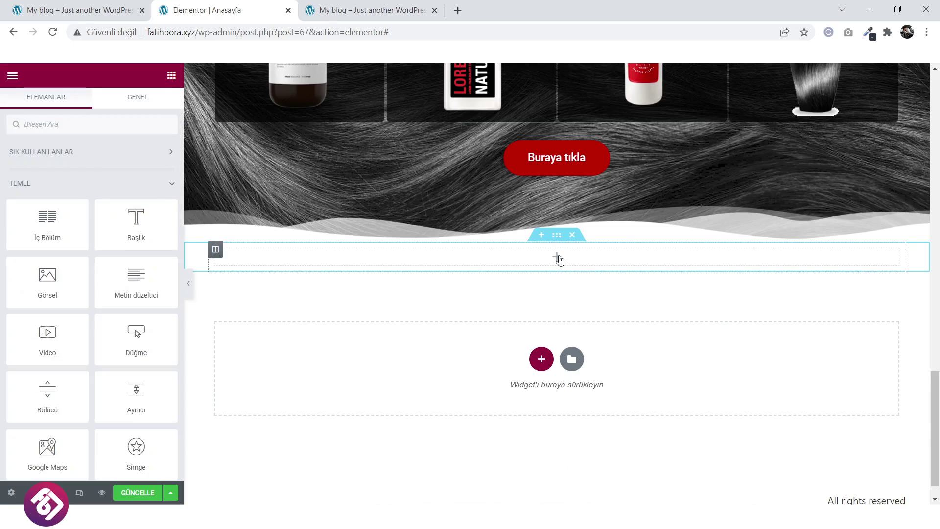
click(574, 237)
click(542, 329)
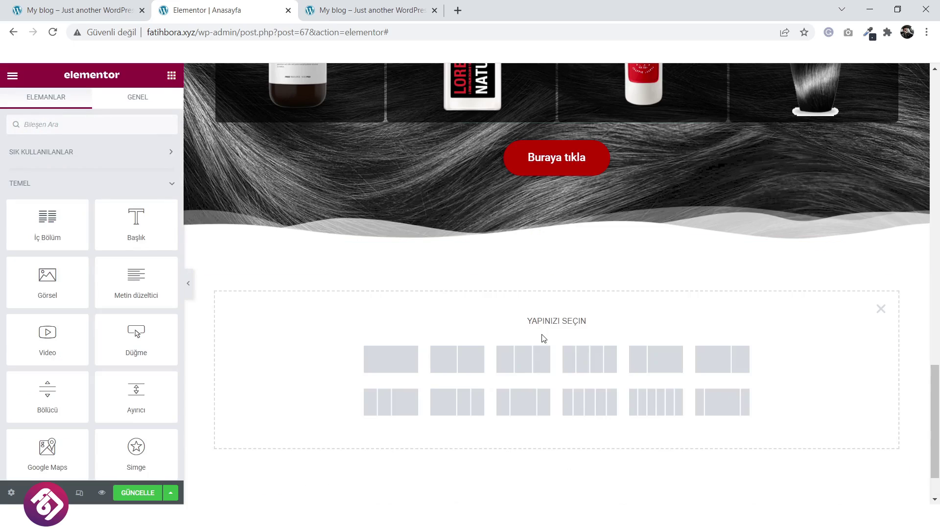
click(470, 375)
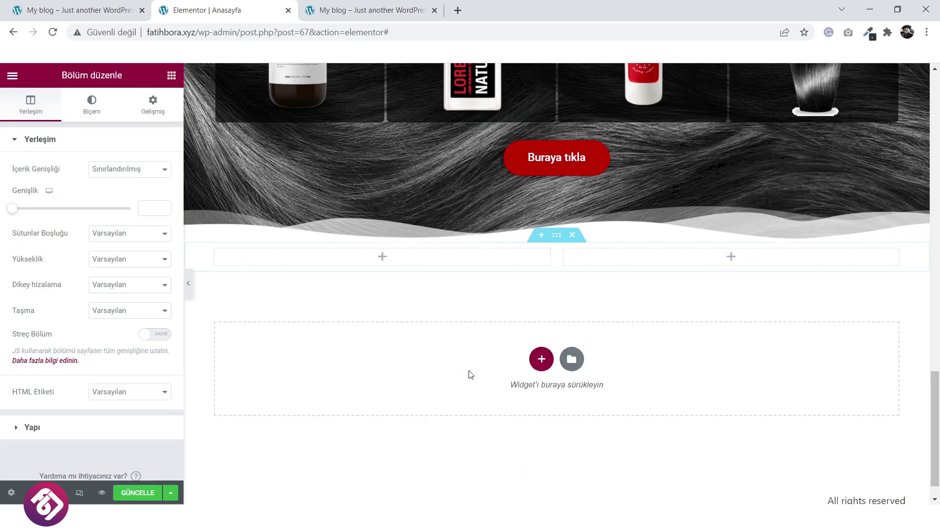
click(734, 259)
drag(84, 235, 708, 274)
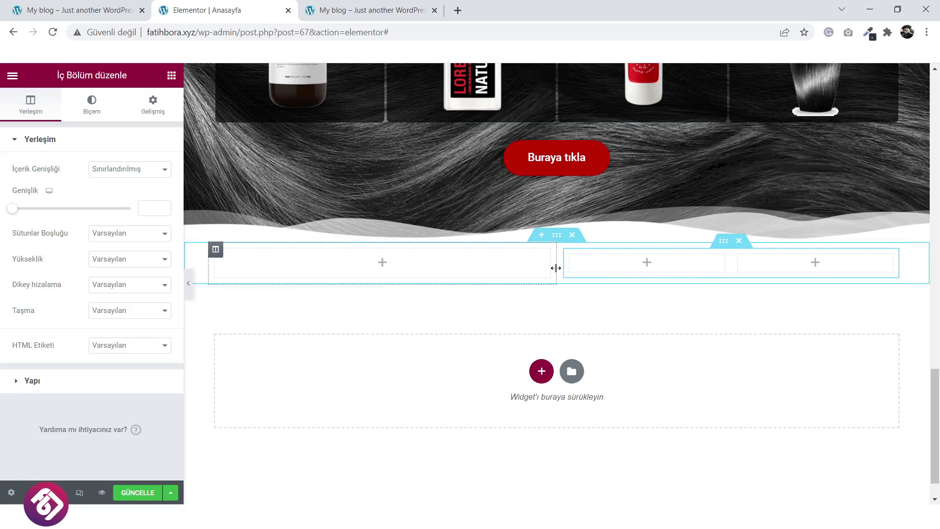
drag(556, 268, 406, 273)
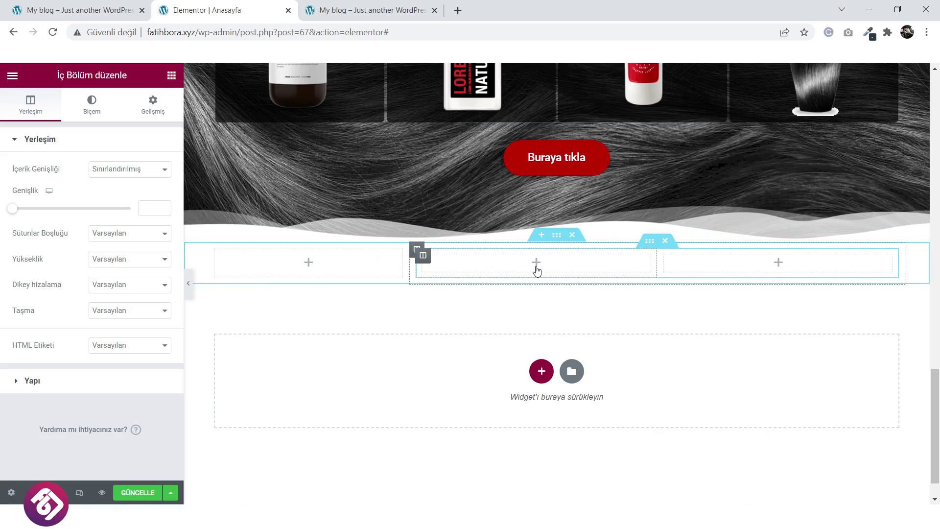
click(537, 267)
drag(74, 279, 563, 277)
Upload cream jar image 5 from the ÜRÜNLER folder into the image widget and narrow the left column.
click(98, 221)
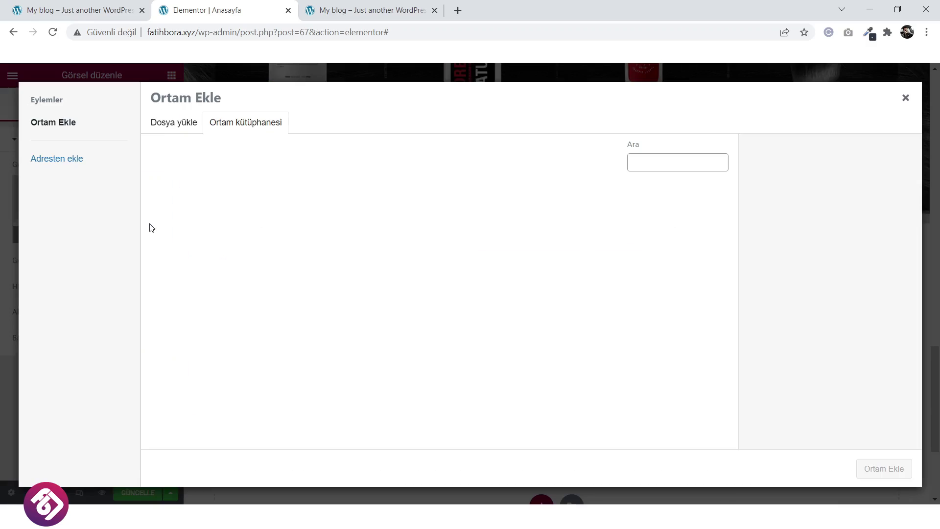
click(175, 123)
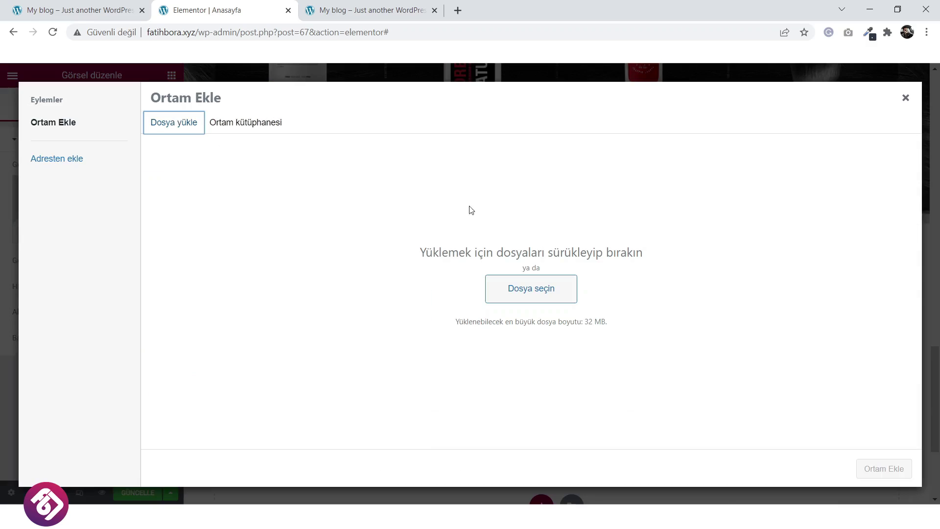
click(517, 291)
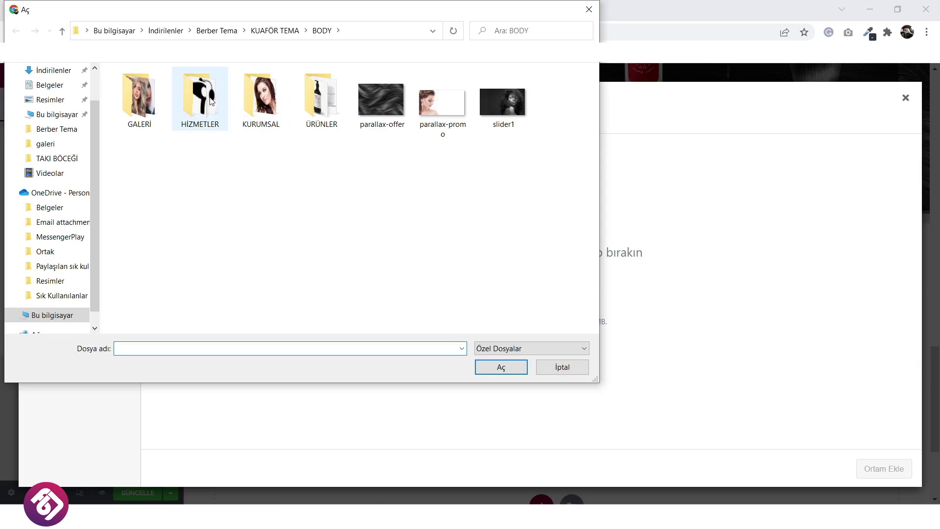
double_click(314, 108)
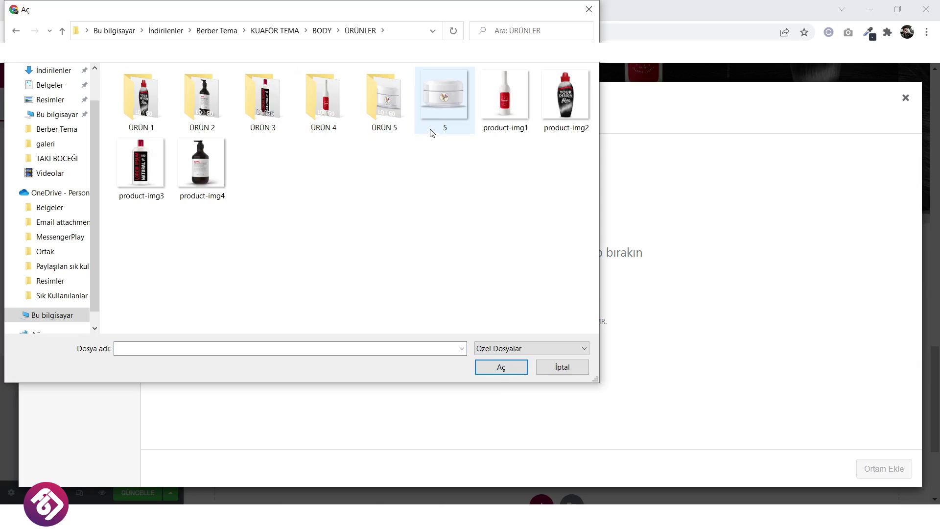
click(442, 126)
click(499, 367)
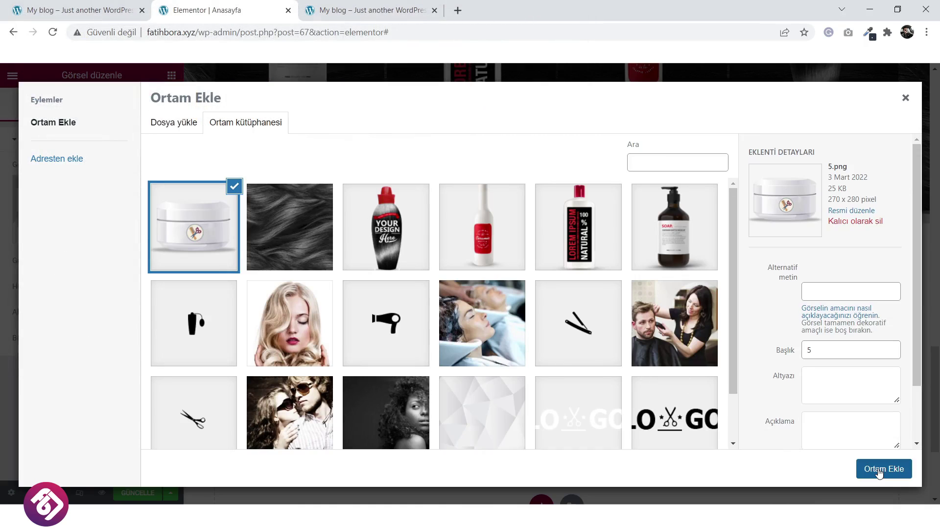
click(877, 469)
drag(411, 336, 393, 336)
click(558, 237)
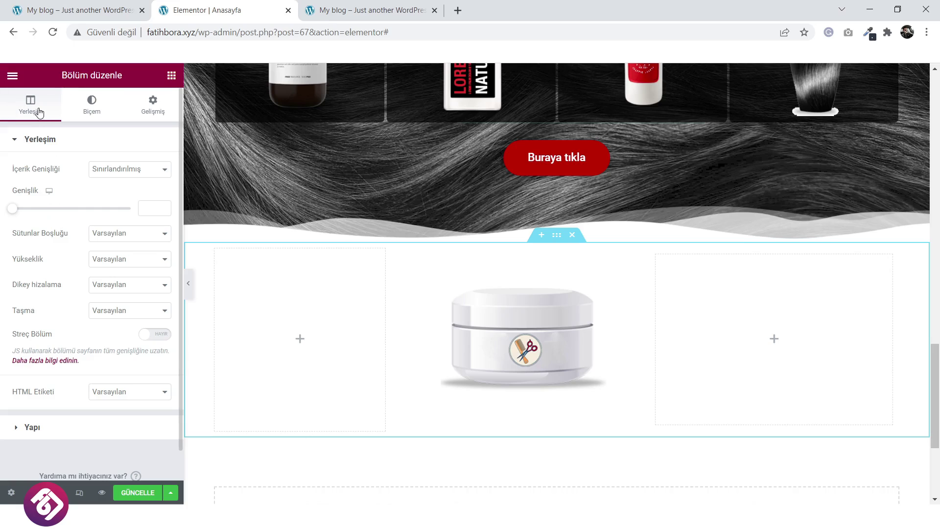
Give the new section a minimum height of 705 px.
click(99, 261)
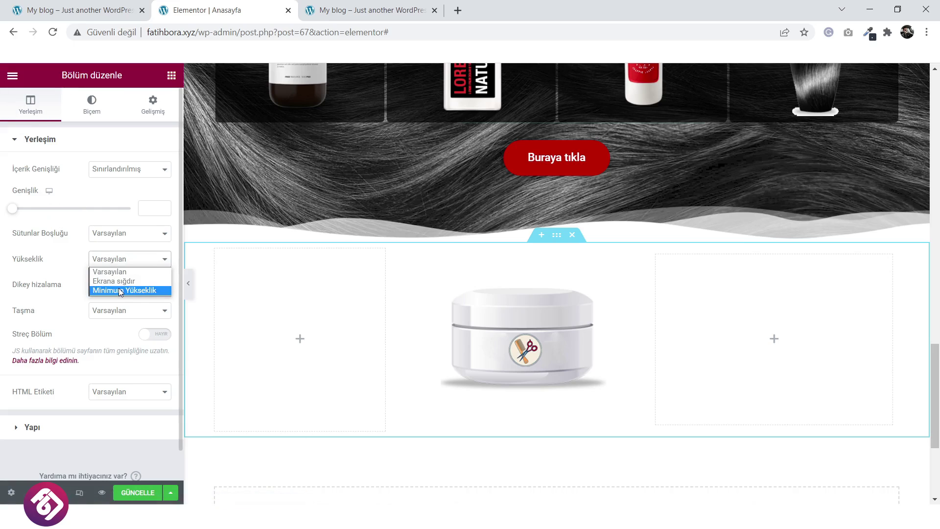
click(121, 291)
drag(44, 301, 70, 300)
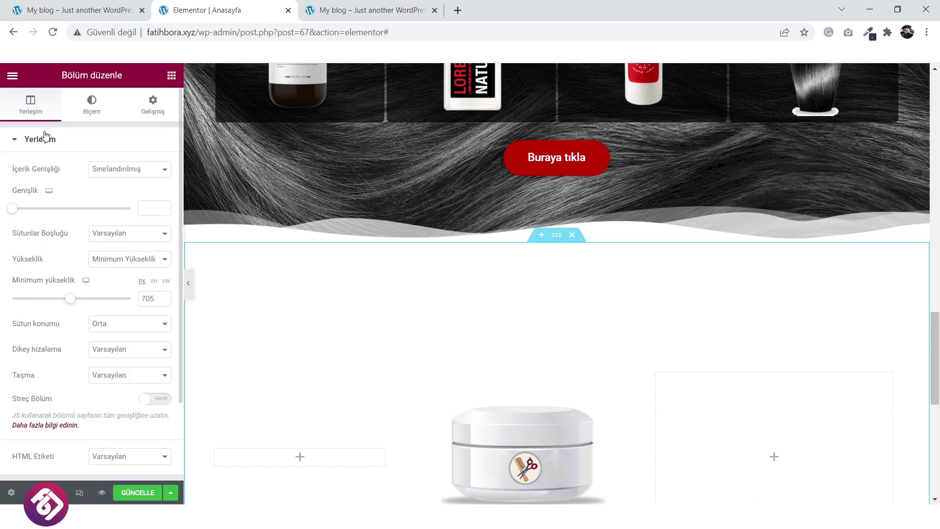
Upload parallax-promo from the BODY folder as the section's classic background image.
click(95, 108)
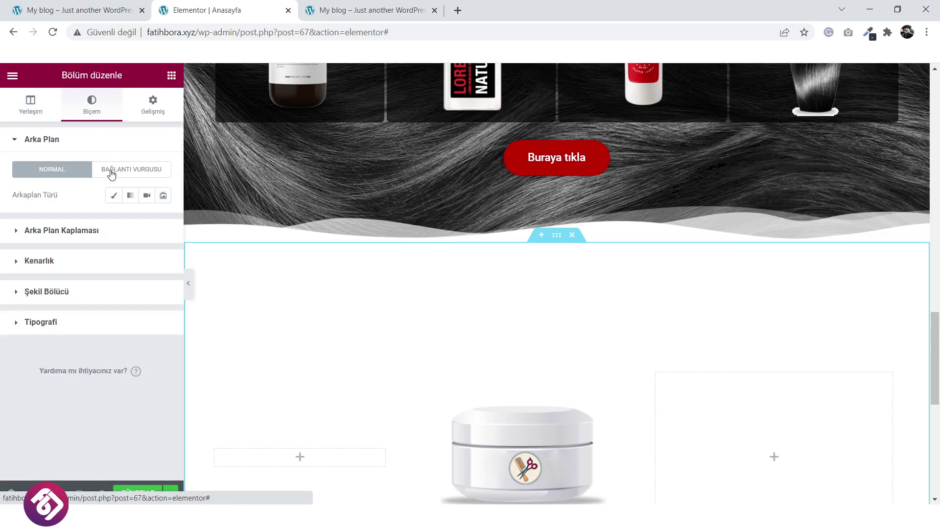
click(116, 197)
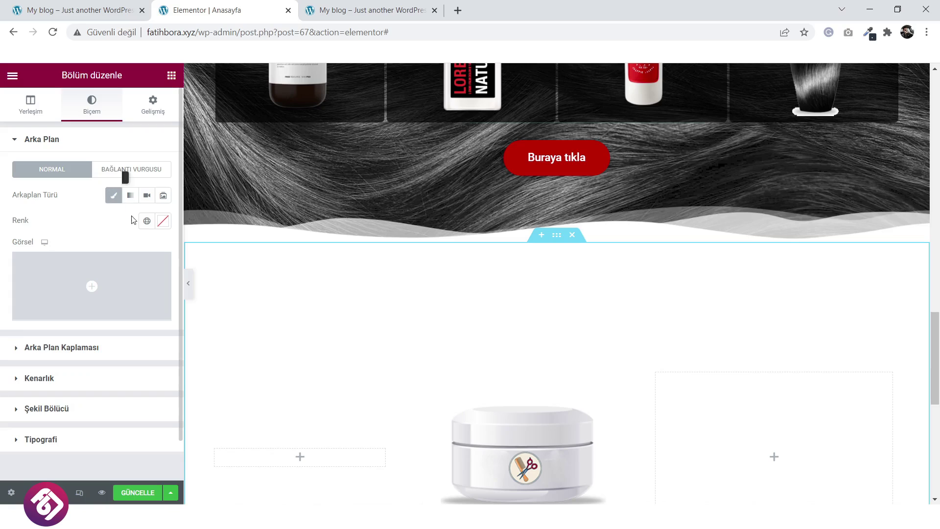
click(98, 282)
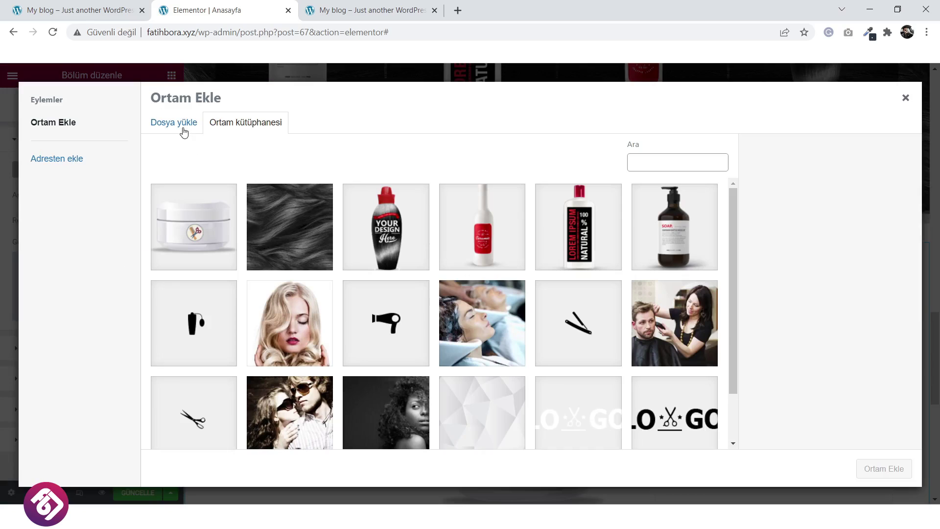
click(181, 129)
click(511, 291)
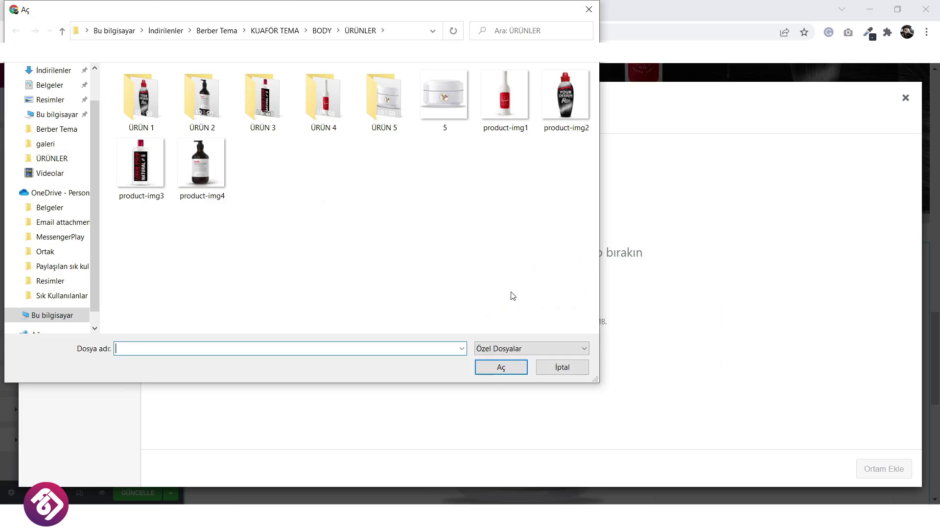
click(63, 31)
click(430, 118)
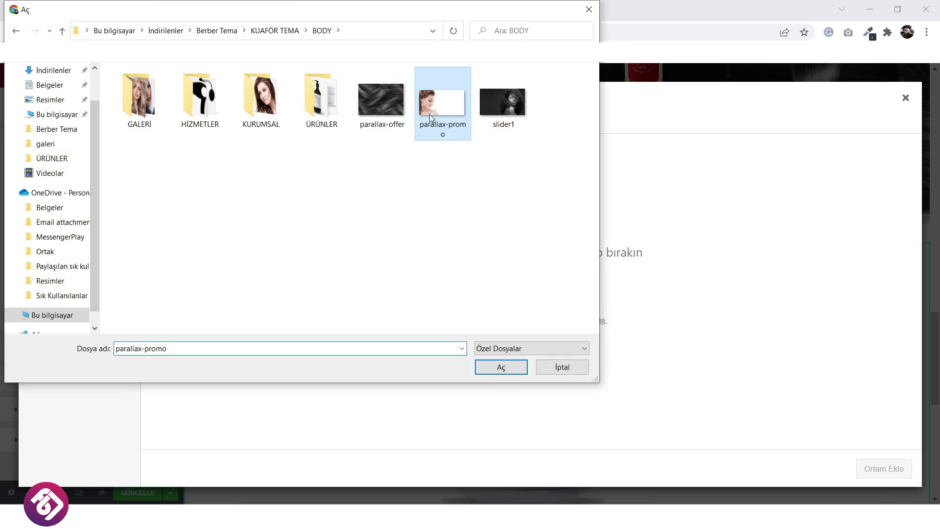
click(501, 372)
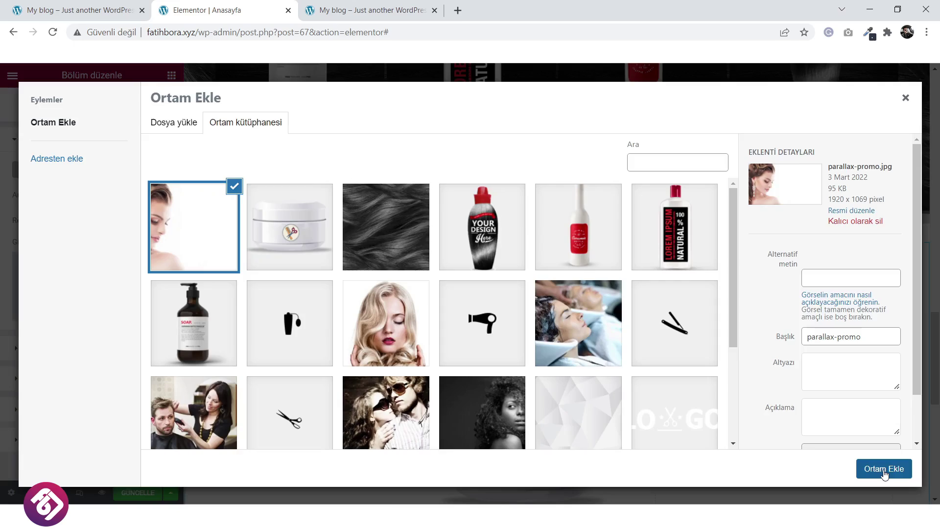
click(887, 469)
scroll(460, 389, down, 3)
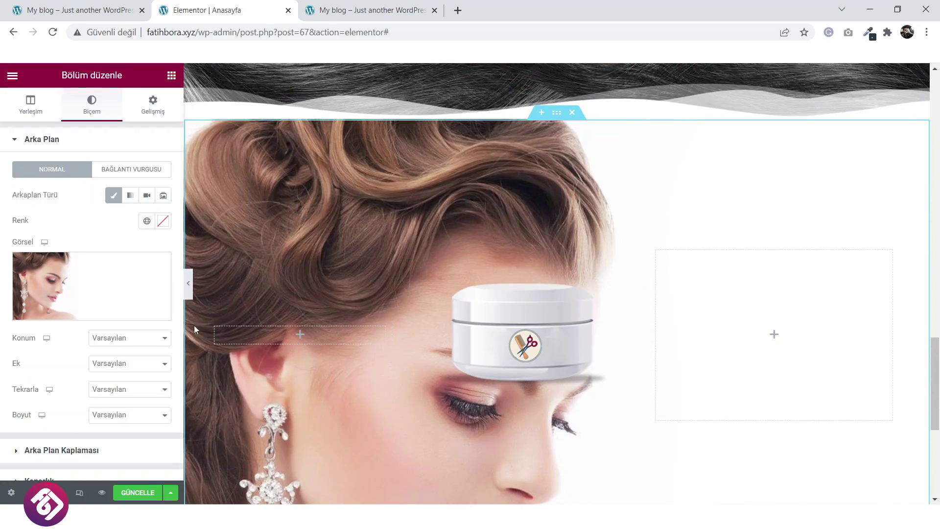
click(140, 339)
click(136, 361)
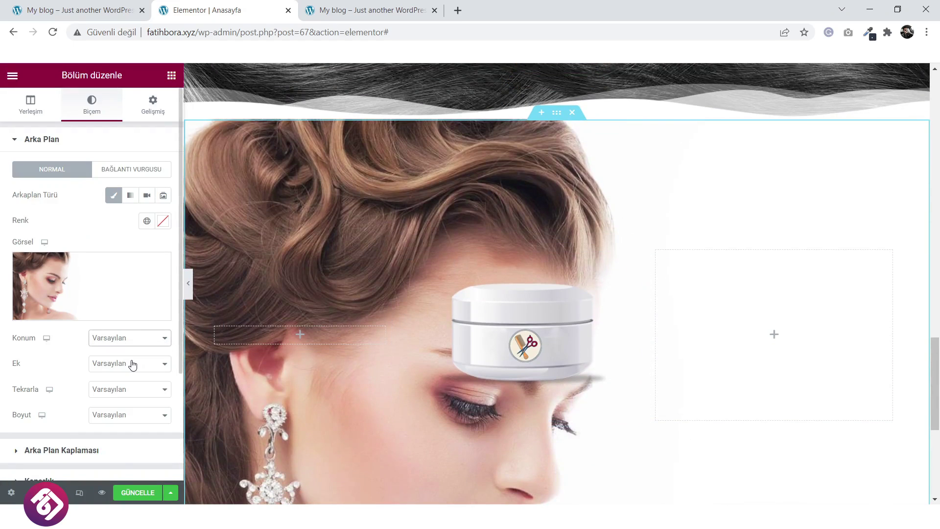
click(131, 368)
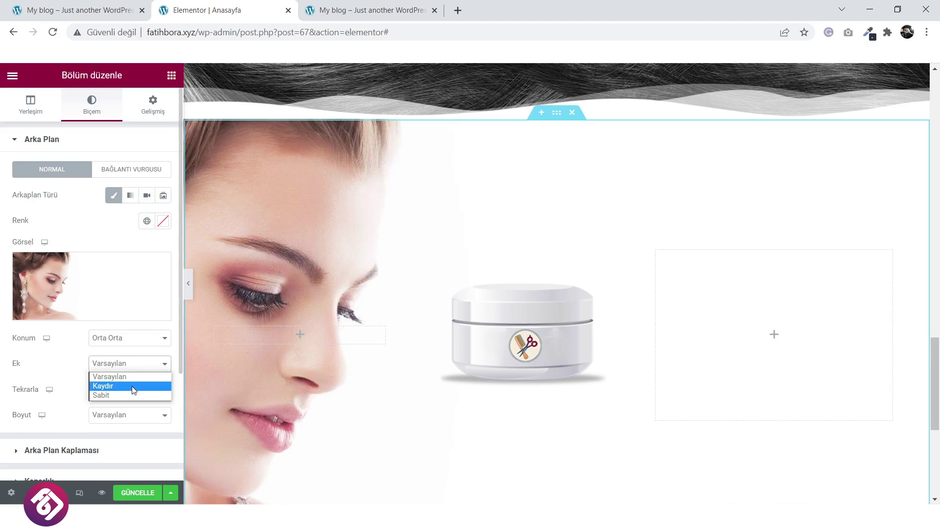
click(128, 387)
scroll(122, 387, down, 2)
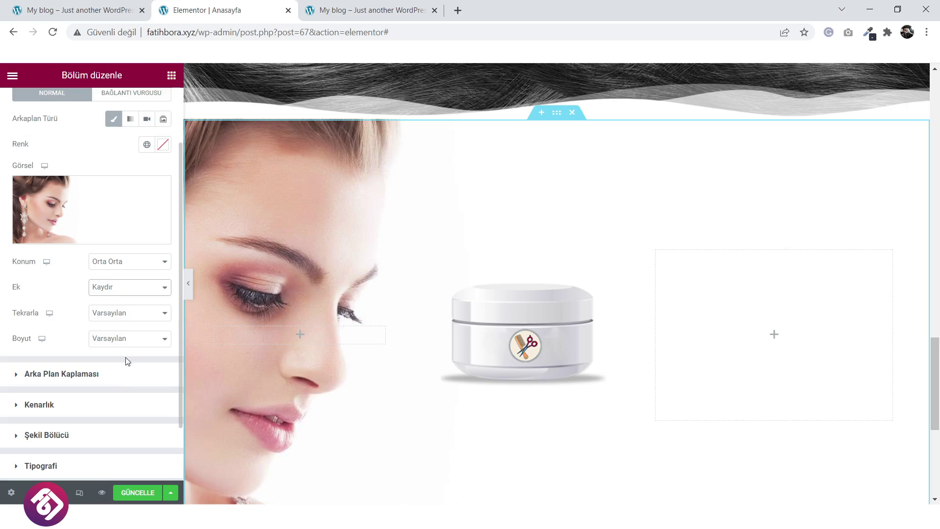
click(134, 338)
click(127, 361)
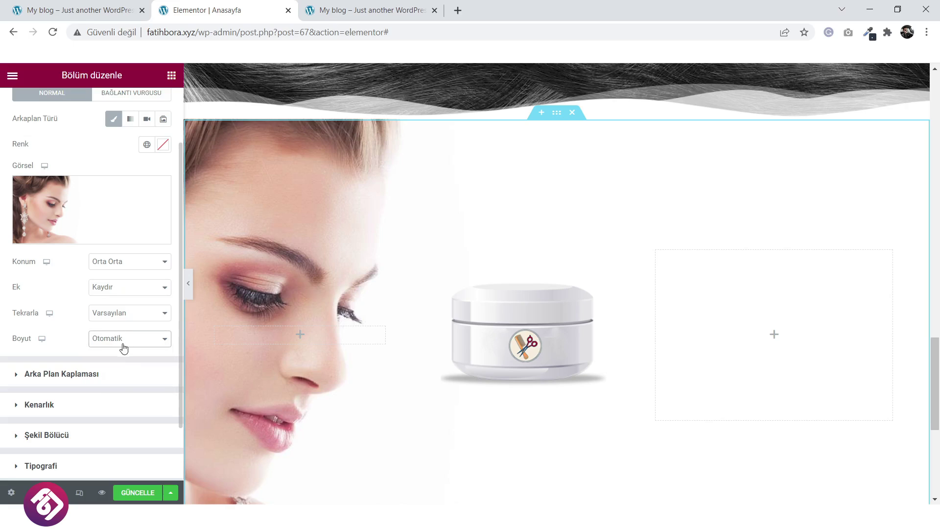
click(123, 348)
click(120, 377)
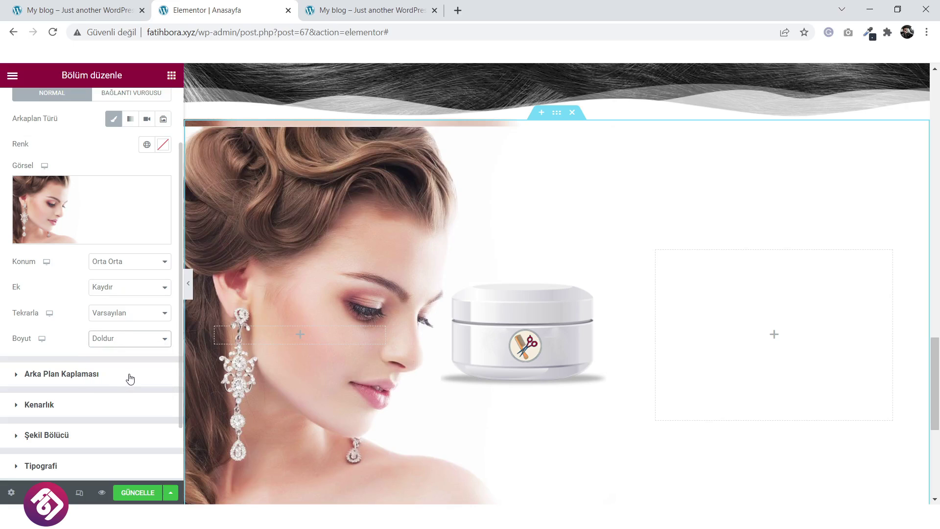
click(134, 318)
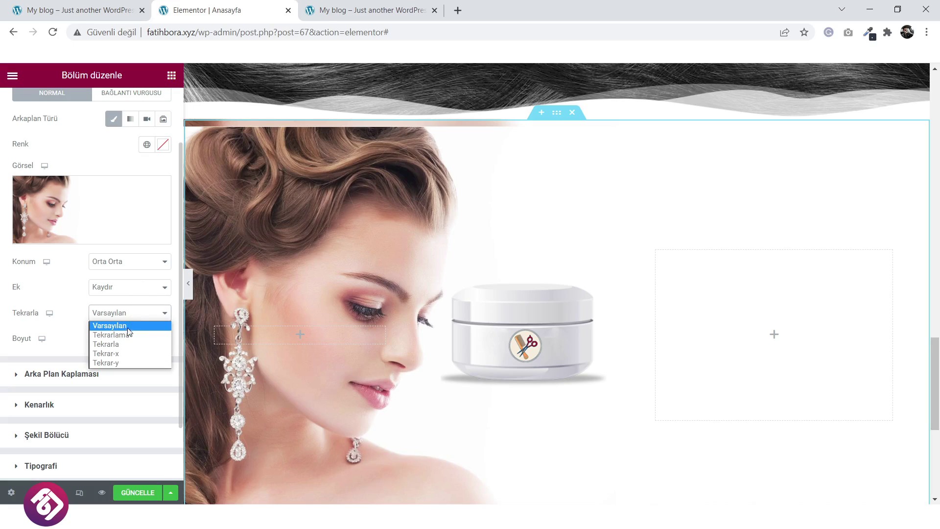
click(129, 335)
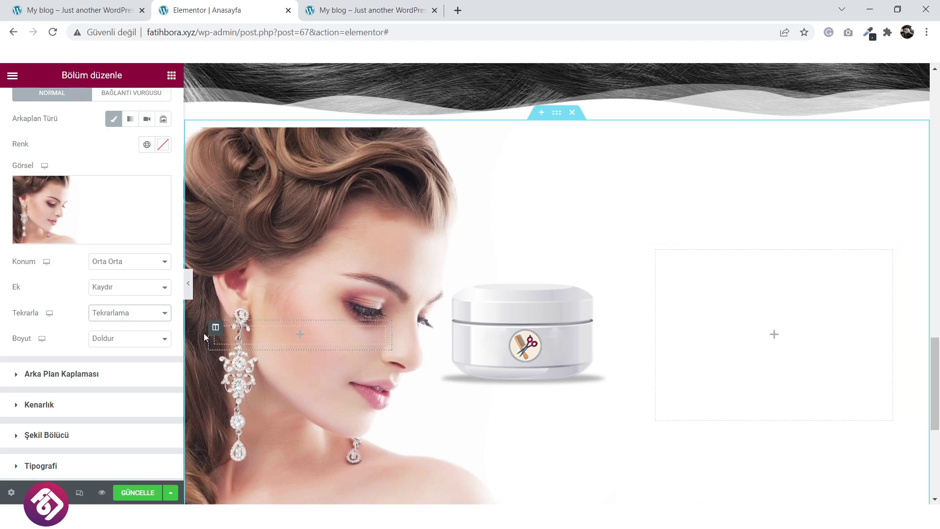
scroll(477, 224, up, 1)
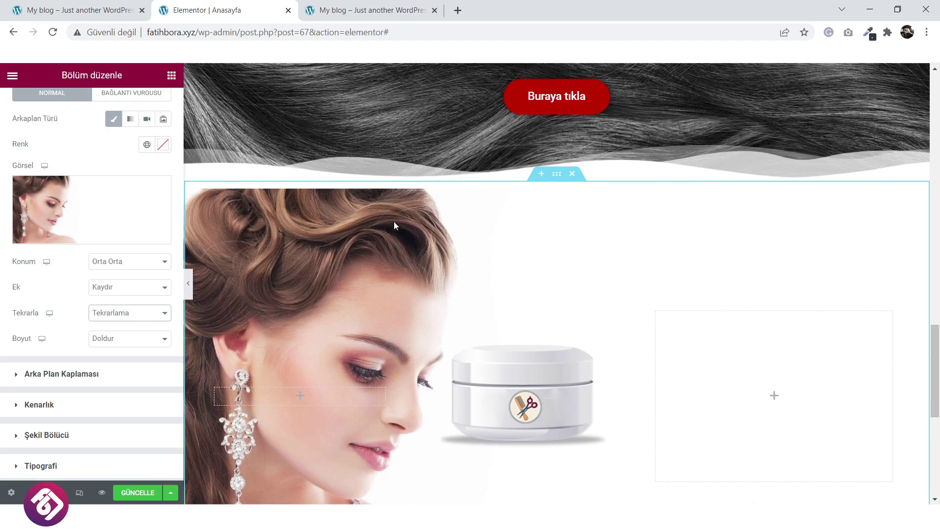
scroll(378, 264, down, 1)
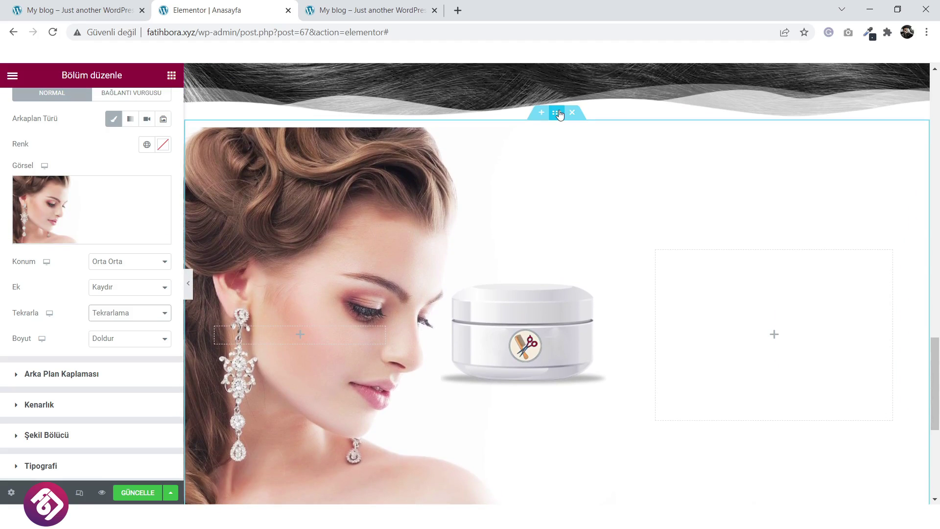
Set the promo section's height to Minimum Height at 675 px.
scroll(40, 145, up, 2)
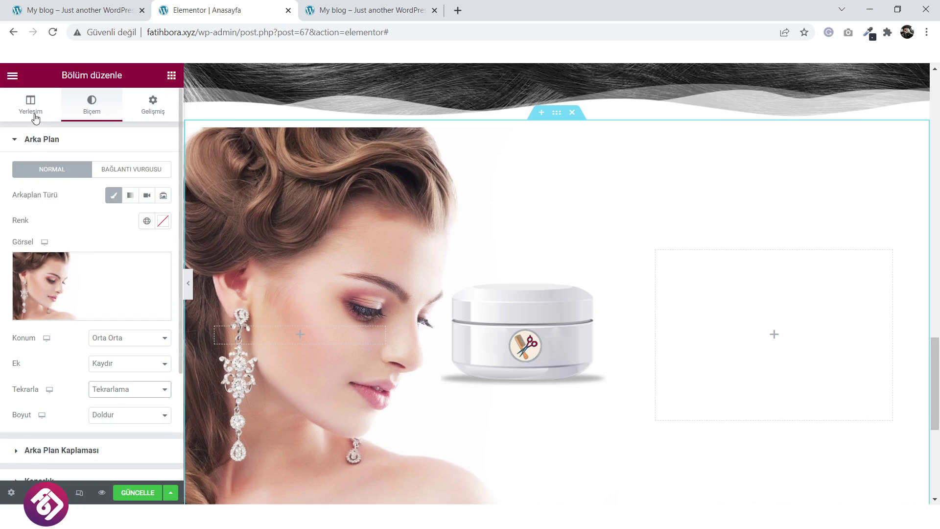
click(35, 118)
drag(76, 298, 71, 304)
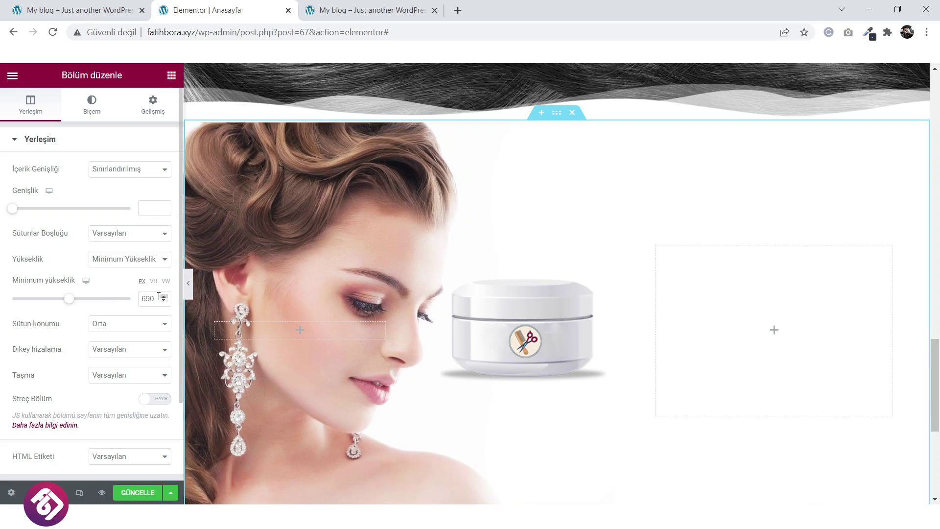
key(BackSpace)
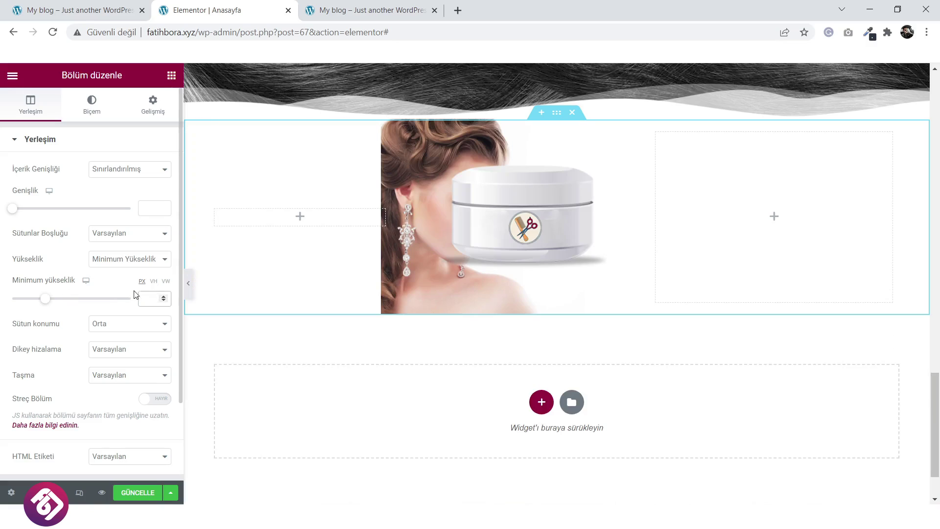
click(144, 266)
click(145, 270)
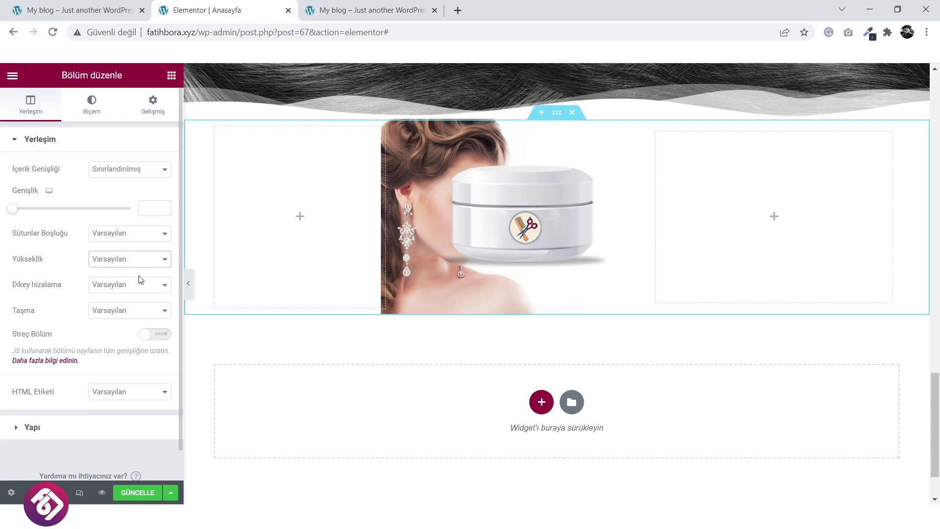
click(137, 265)
click(133, 289)
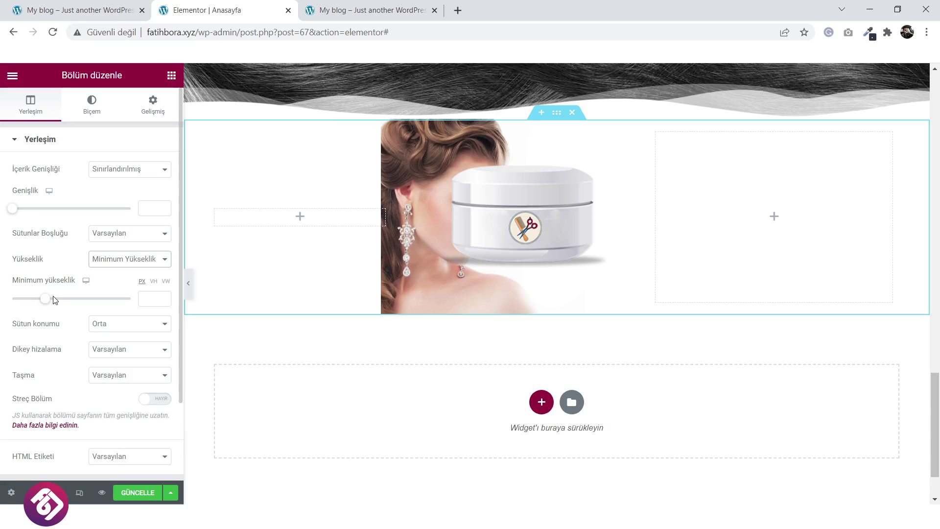
drag(45, 301, 68, 302)
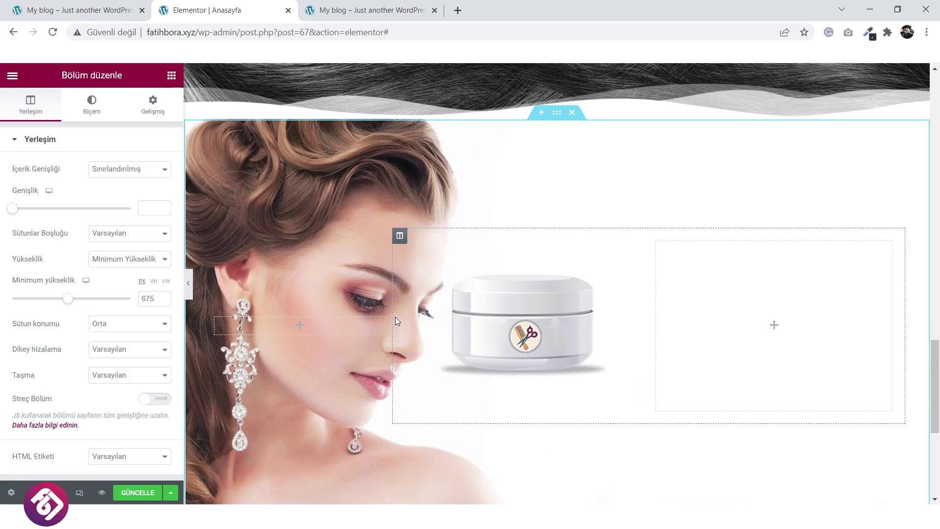
Resize the inner columns to roughly 46% and 54%, then view the live homepage.
drag(395, 317, 350, 319)
scroll(468, 319, down, 3)
scroll(463, 315, up, 1)
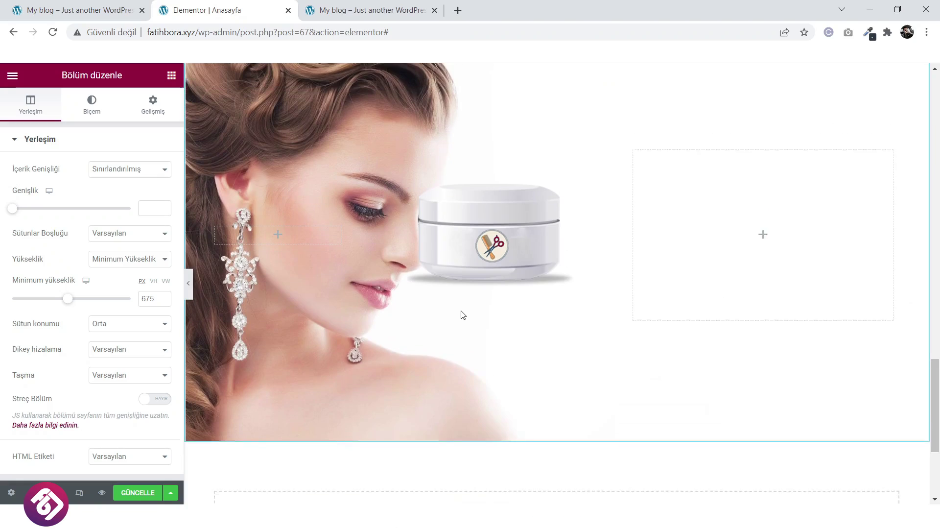
drag(626, 256, 606, 280)
key(ctrl+1)
Back in the editor, set the woman background to scrolling, no-repeat and auto size.
scroll(437, 301, down, 3)
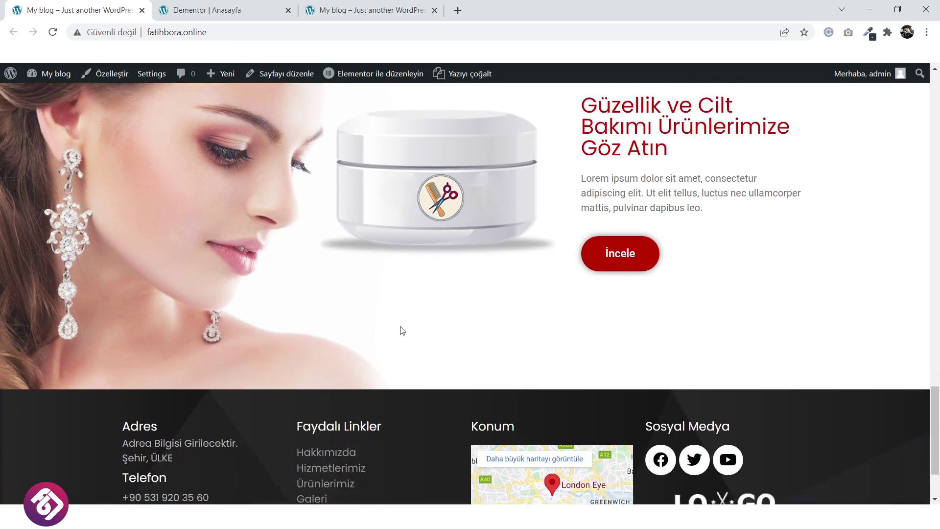
scroll(400, 329, up, 5)
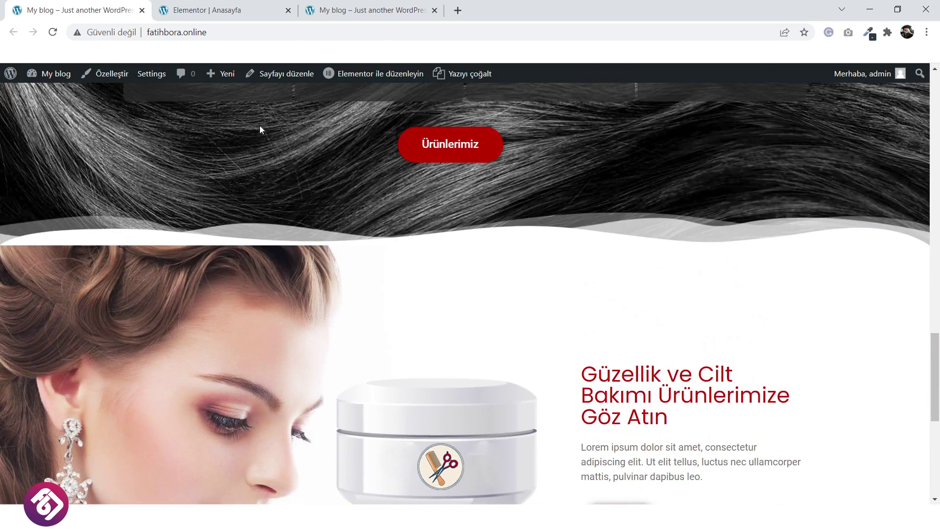
click(223, 10)
scroll(535, 291, down, 1)
scroll(535, 290, up, 3)
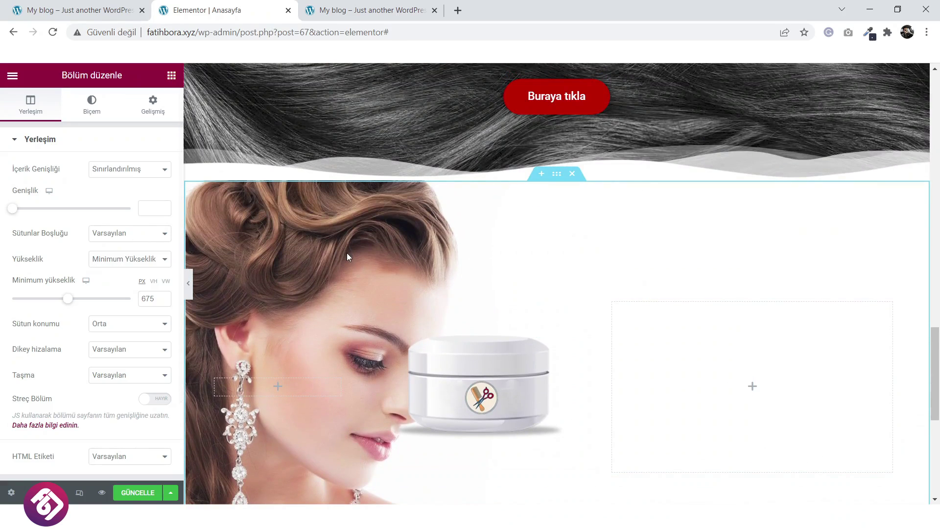
click(92, 106)
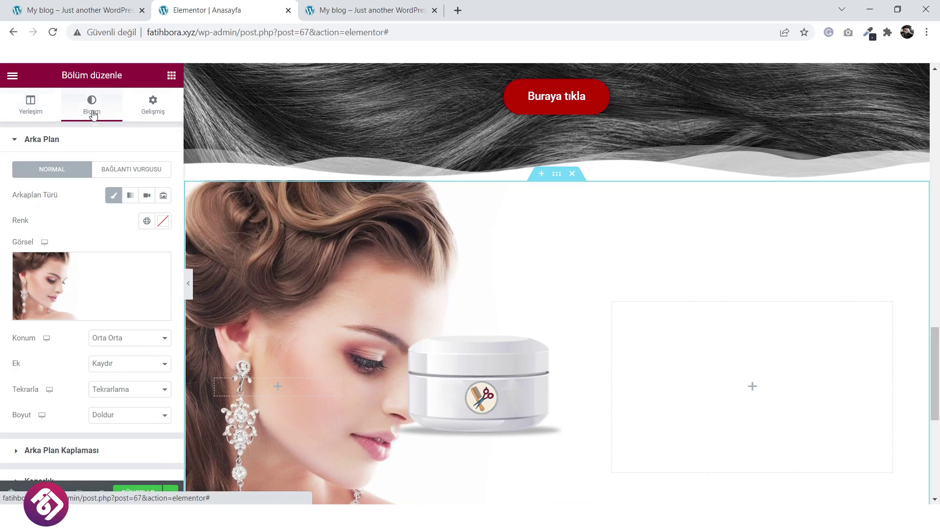
click(116, 368)
click(116, 369)
click(114, 394)
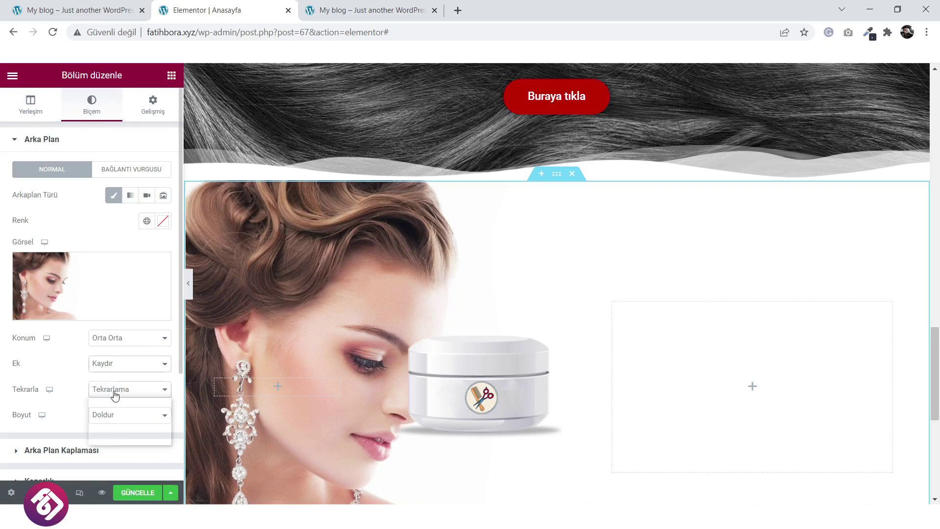
click(115, 392)
click(116, 416)
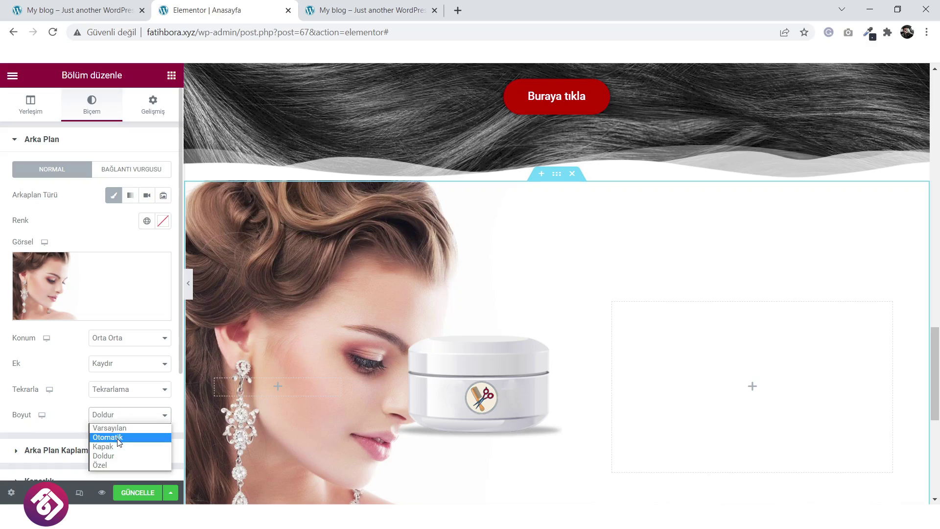
click(113, 437)
scroll(455, 365, down, 1)
scroll(455, 365, down, 2)
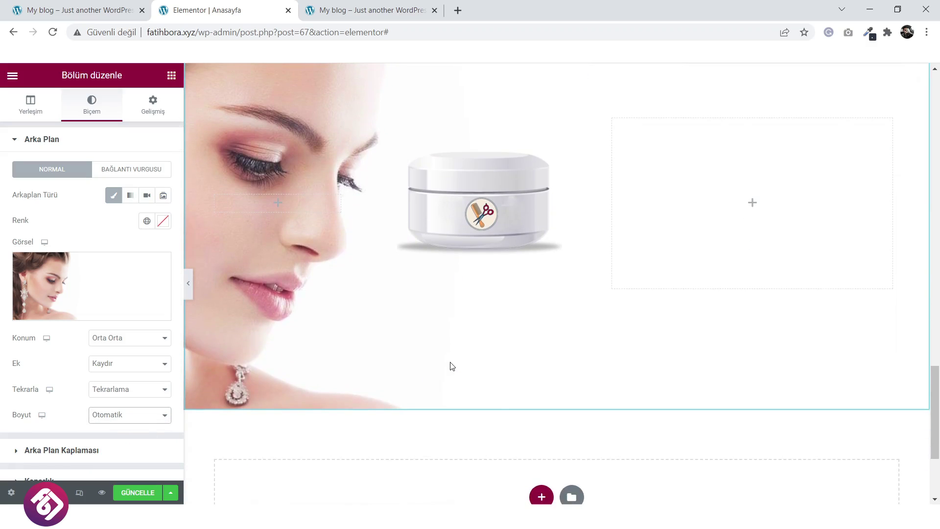
scroll(451, 365, up, 1)
Centre the woman background with Cover size and slightly narrow the cream jar column.
click(142, 343)
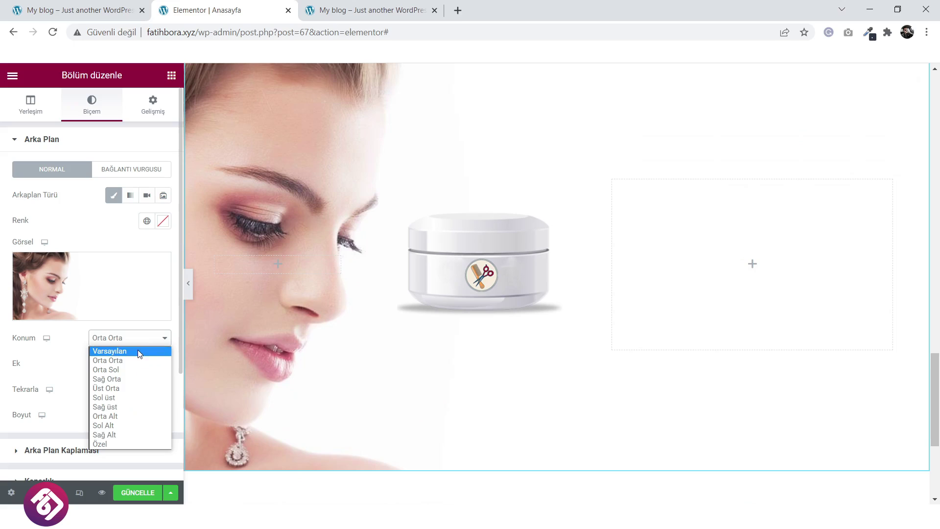
click(139, 352)
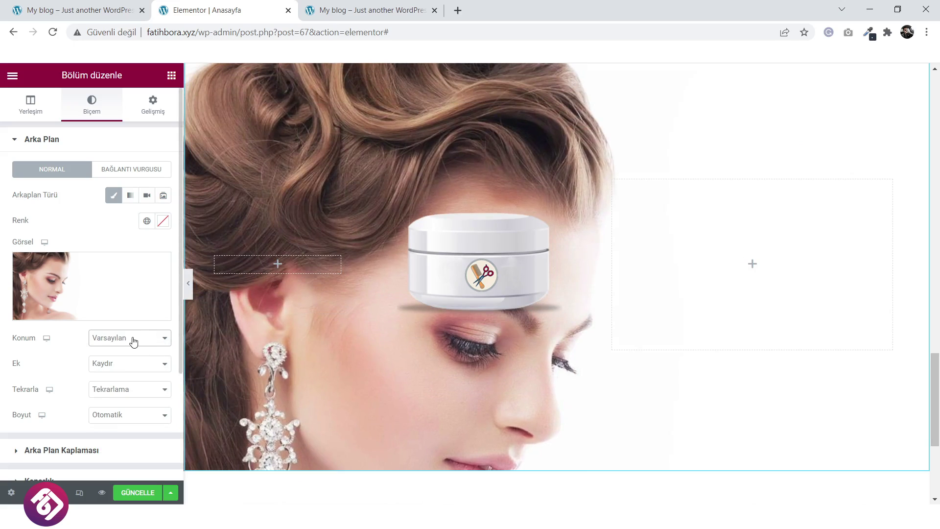
click(133, 342)
click(131, 360)
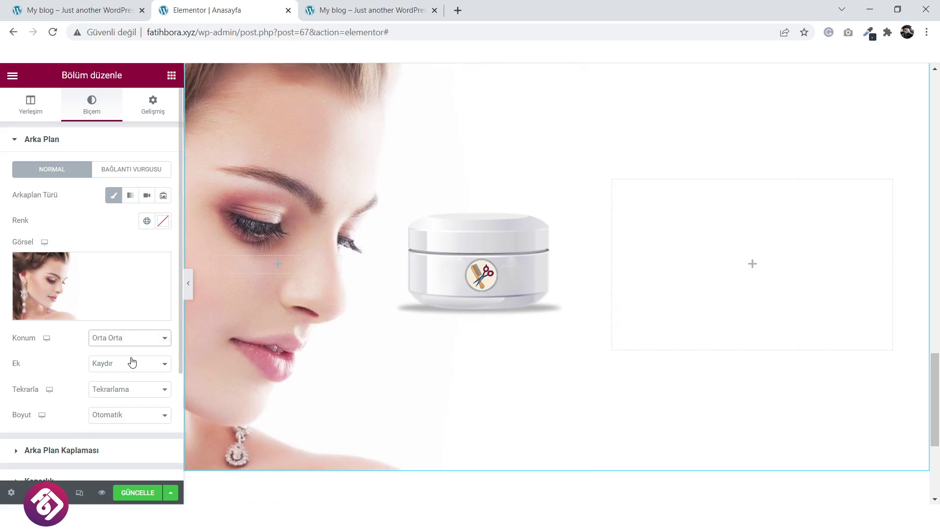
click(146, 339)
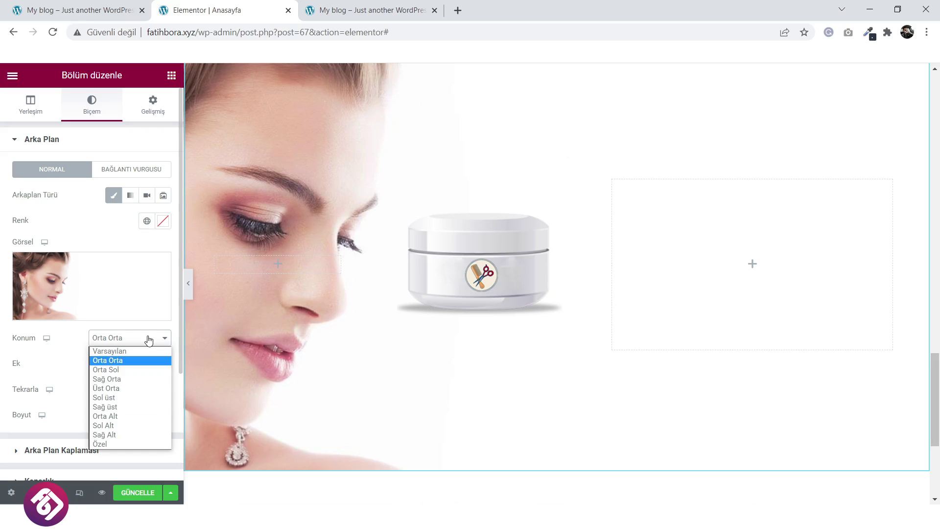
click(149, 341)
click(123, 392)
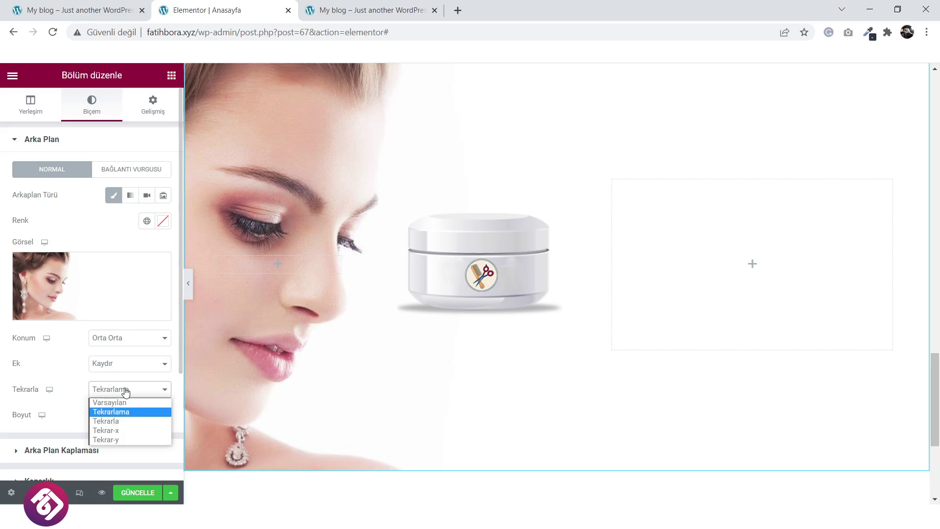
click(126, 410)
click(125, 416)
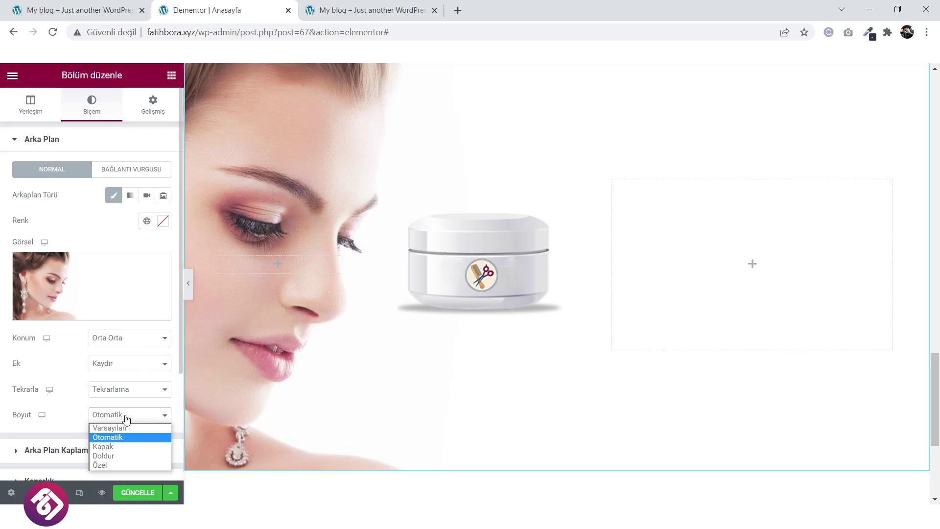
click(126, 447)
scroll(381, 339, up, 2)
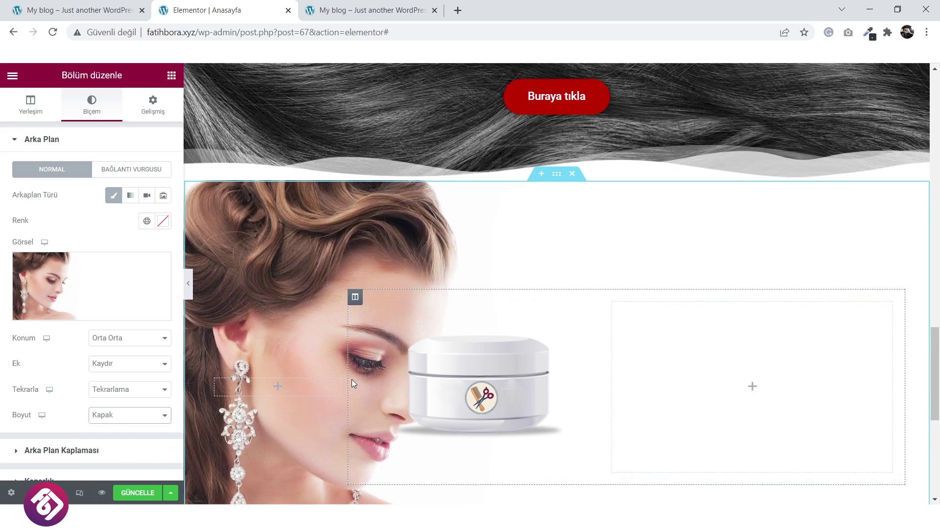
mouse_move(606, 383)
mouse_down()
mouse_move(632, 387)
mouse_move(581, 387)
mouse_move(611, 392)
mouse_up()
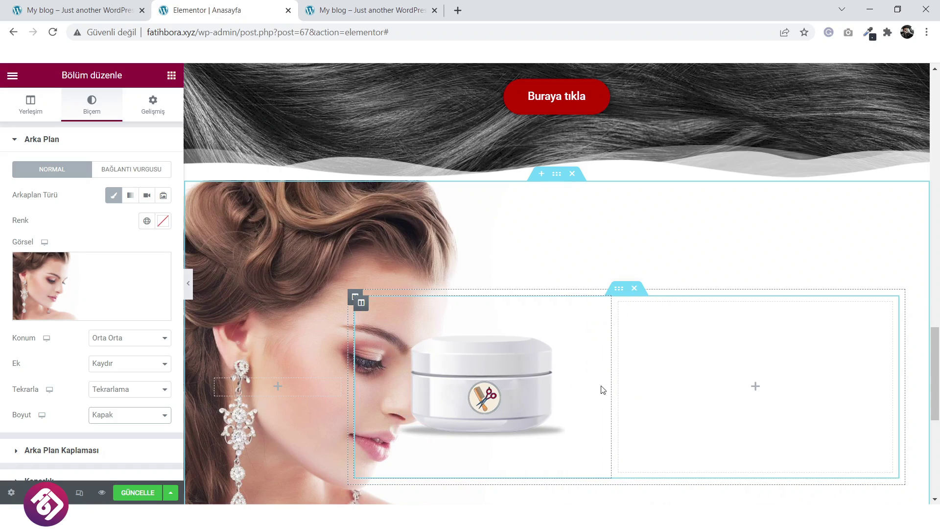
On the reference site, start saving the cream jar image container-box.png.
click(514, 388)
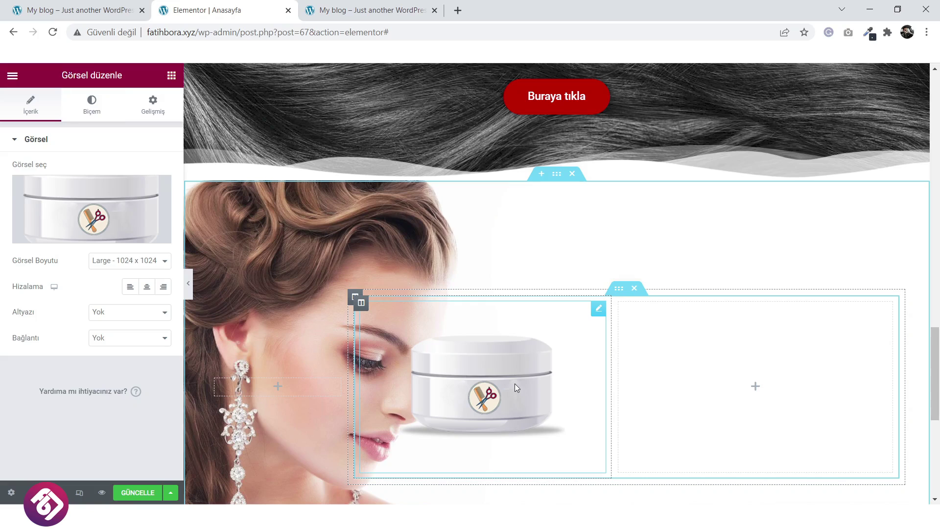
click(93, 7)
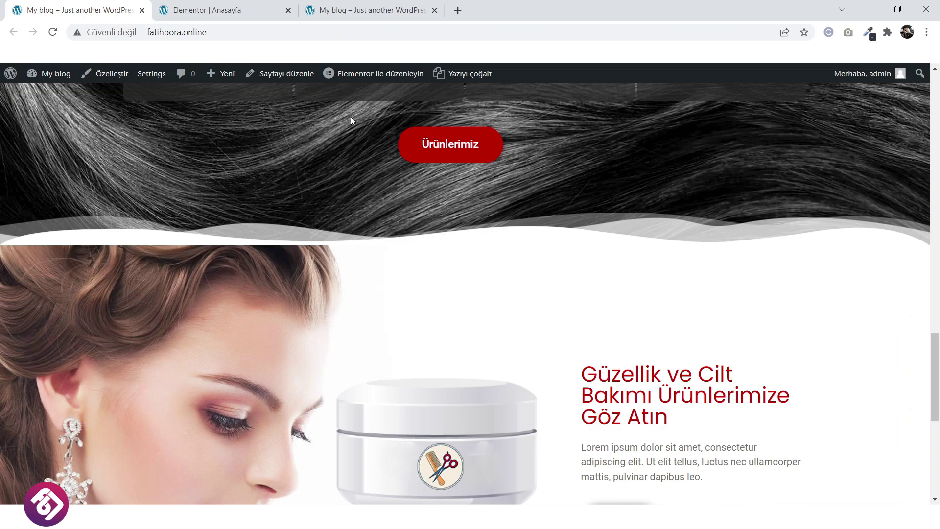
click(220, 9)
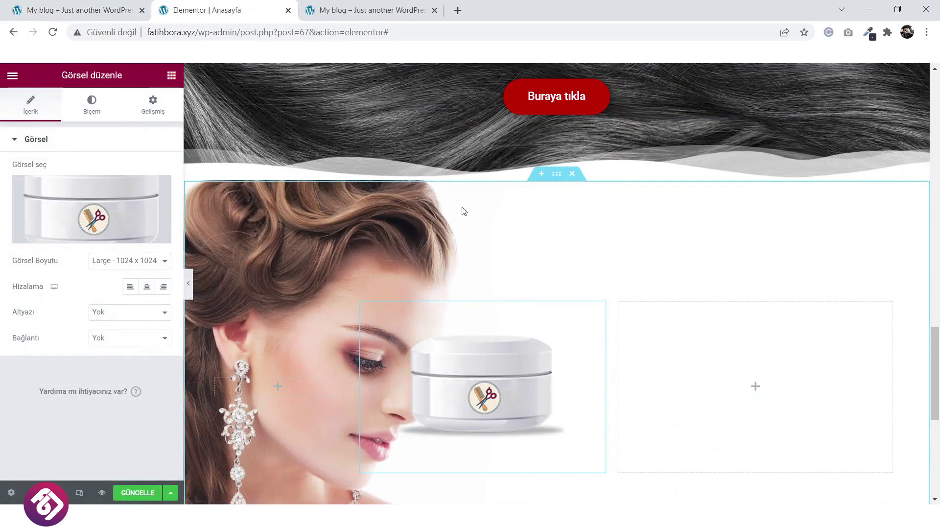
click(81, 9)
scroll(452, 282, down, 3)
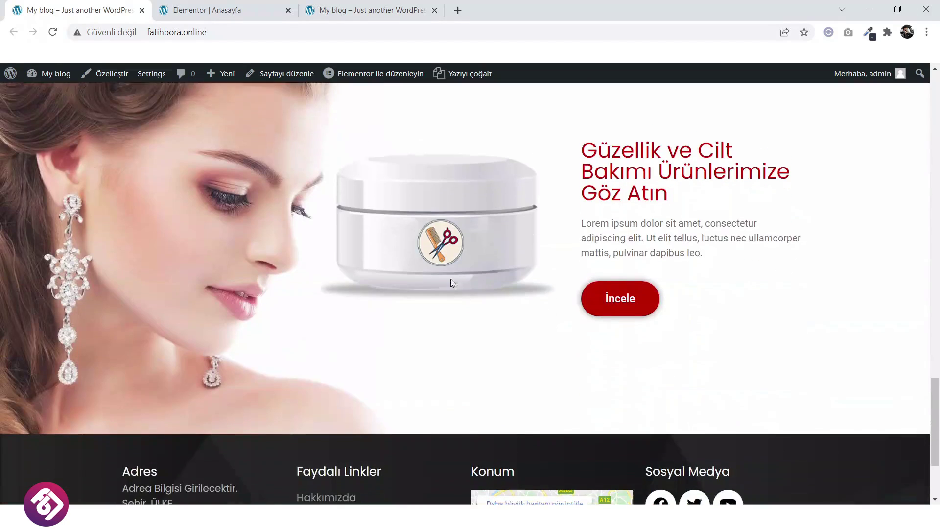
right_click(448, 215)
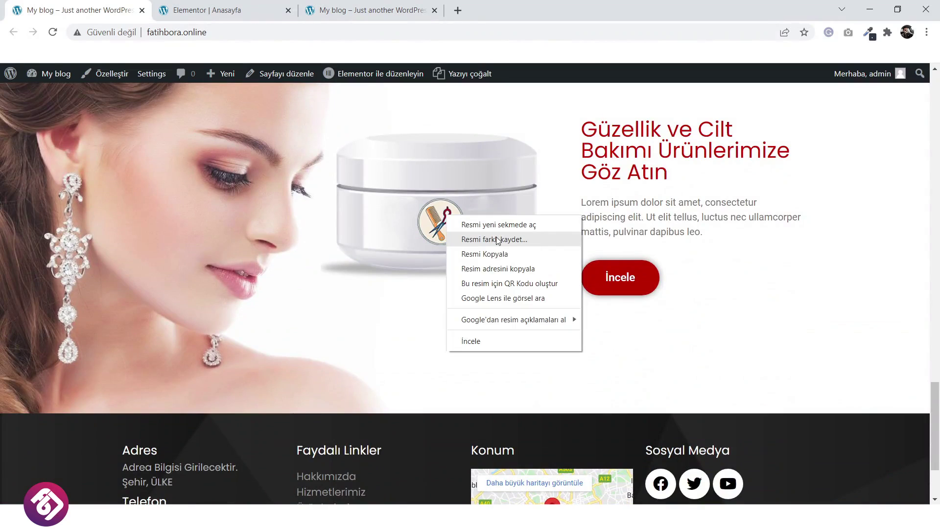
click(495, 239)
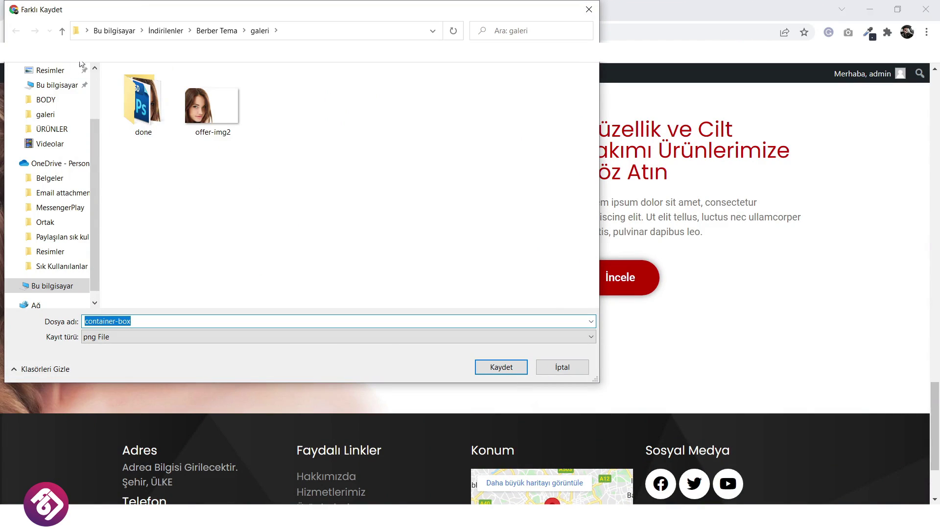
Save container-box.png into KUAFÖR TEMA › BODY › ÜRÜNLER and return to the editor.
click(62, 31)
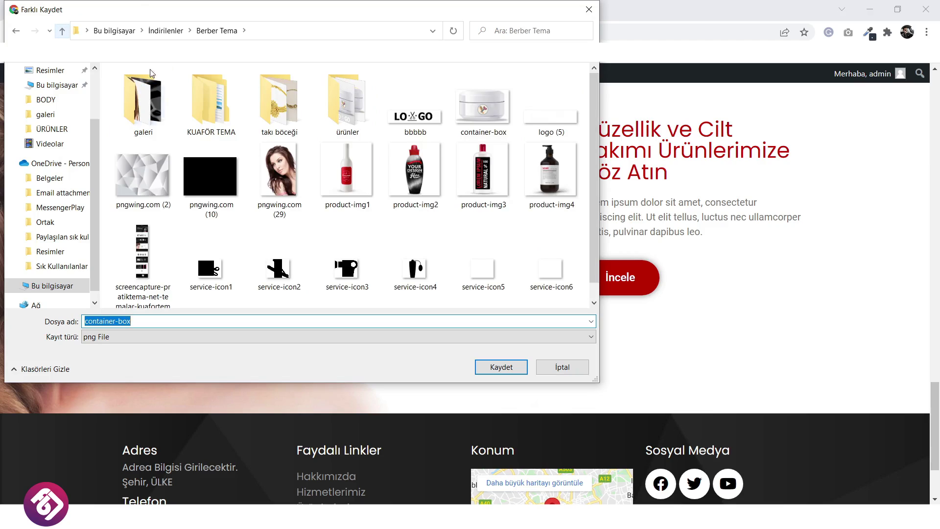
double_click(189, 87)
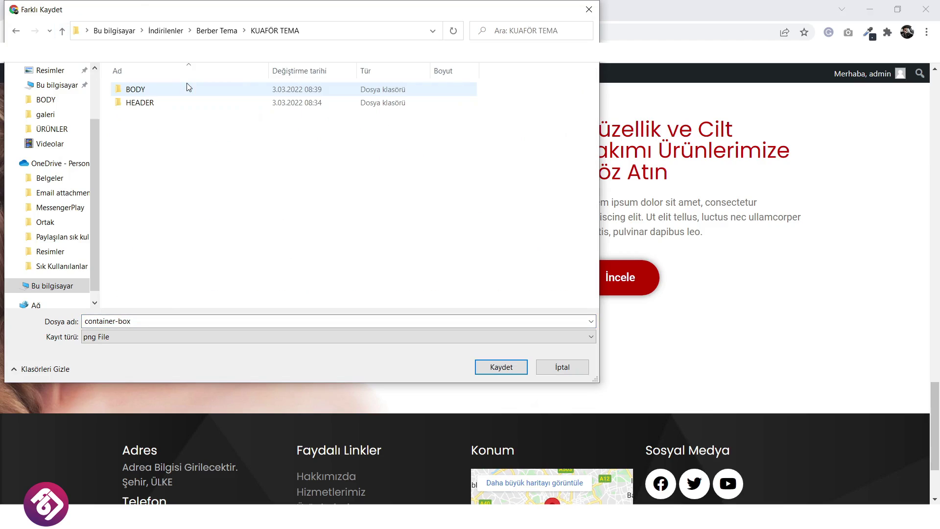
double_click(162, 91)
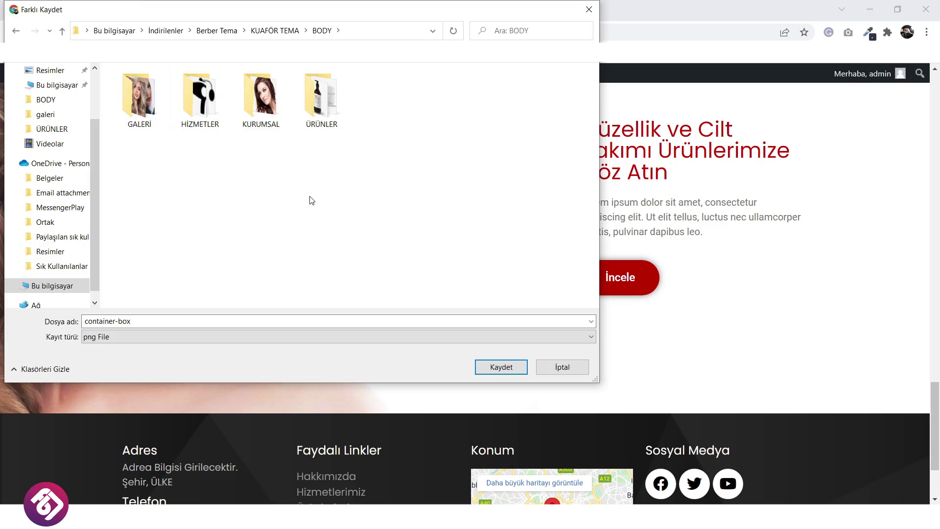
double_click(321, 98)
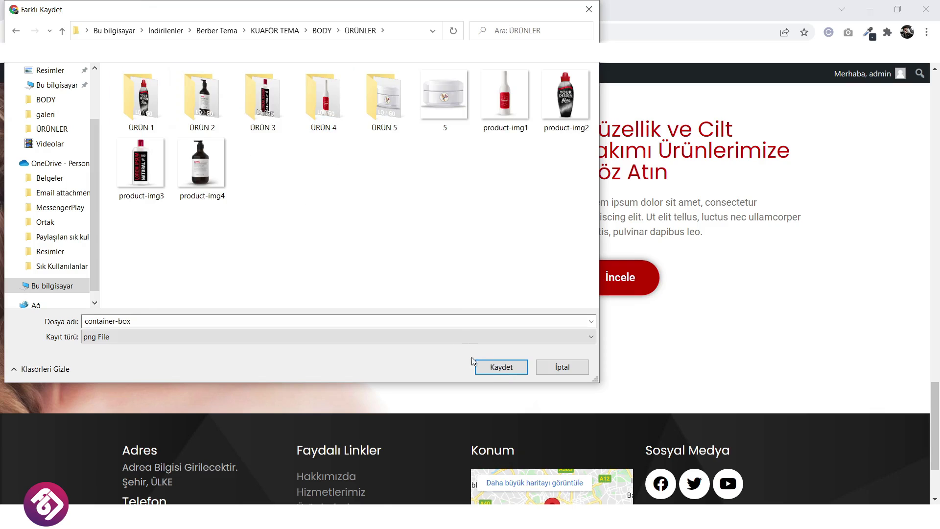
click(488, 370)
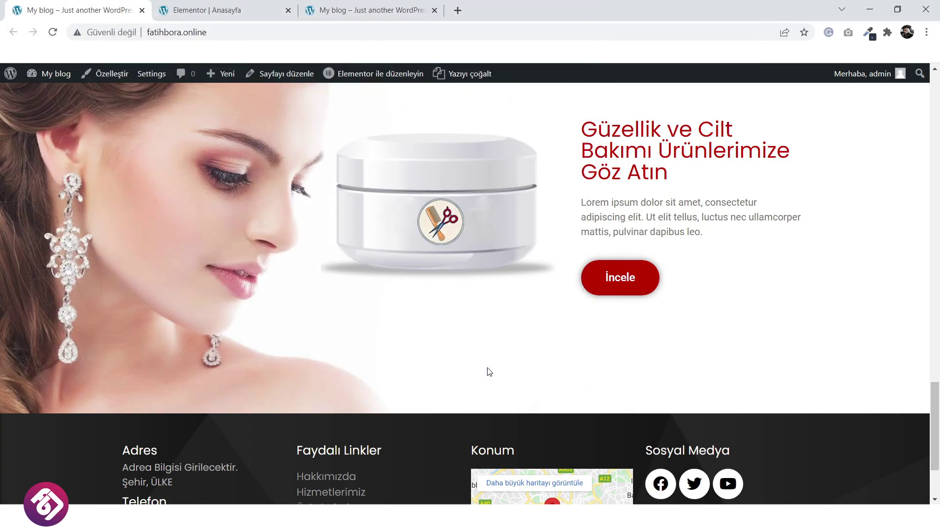
click(214, 4)
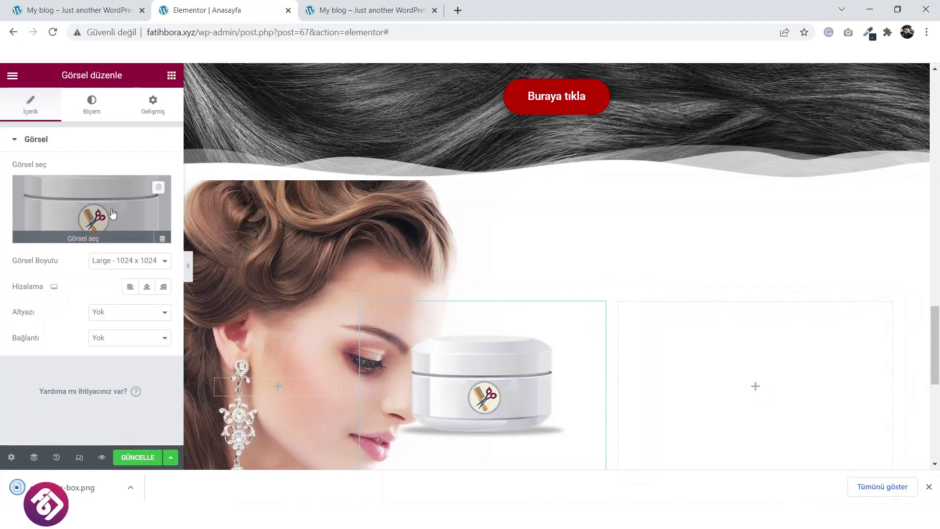
Upload container-box.png from ÜRÜNLER and insert it as the promo jar image.
click(113, 213)
click(175, 125)
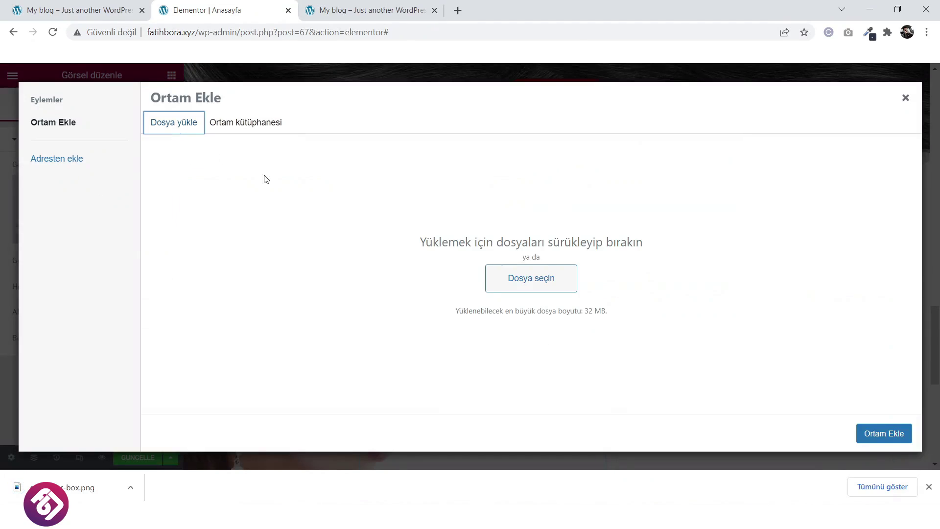
click(511, 286)
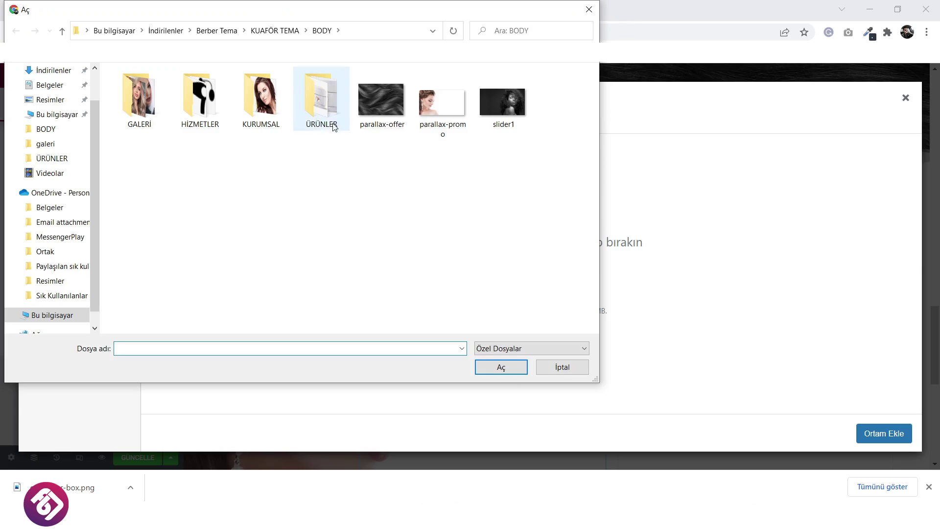
double_click(334, 126)
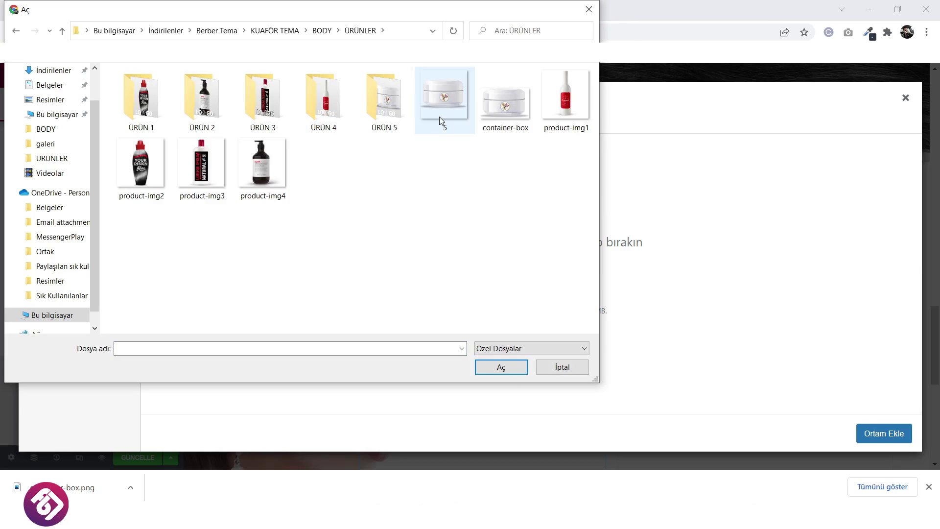
click(505, 103)
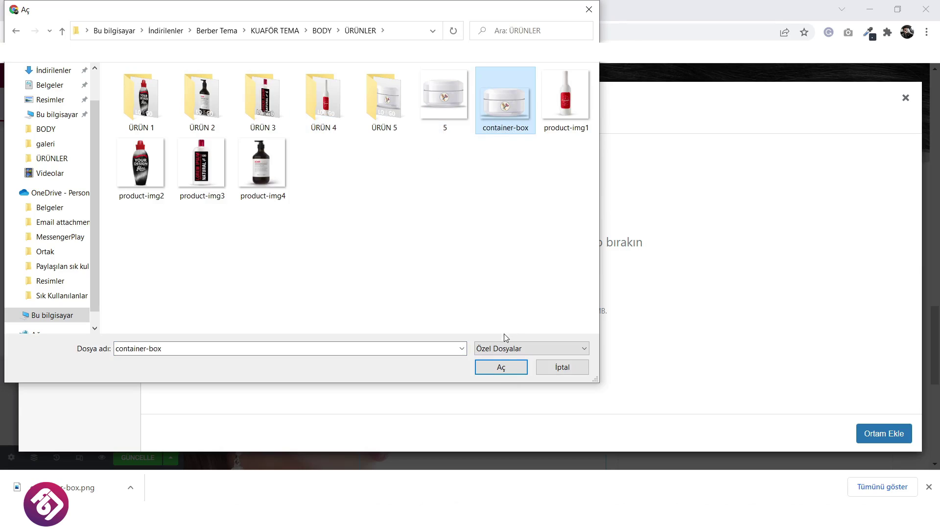
click(501, 368)
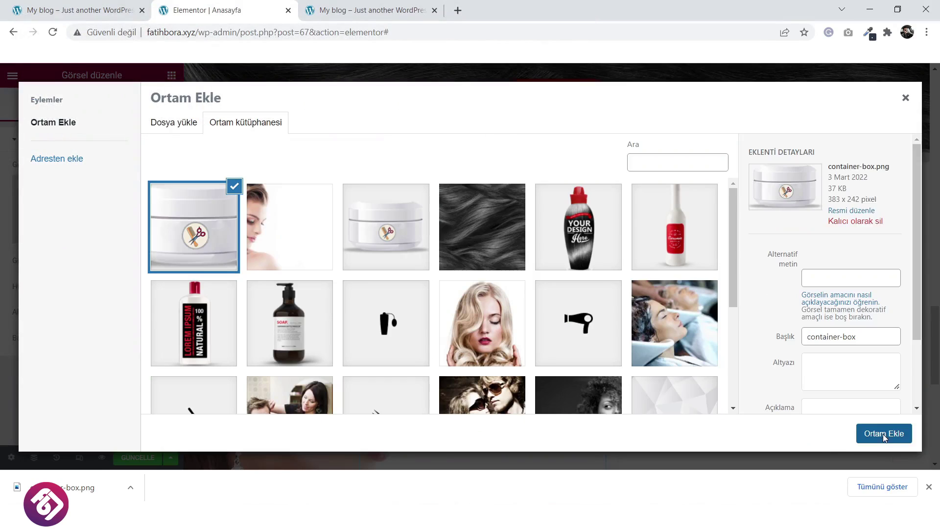
click(885, 434)
Widen the left column to shift the jar right and switch to the live site.
scroll(682, 378, down, 1)
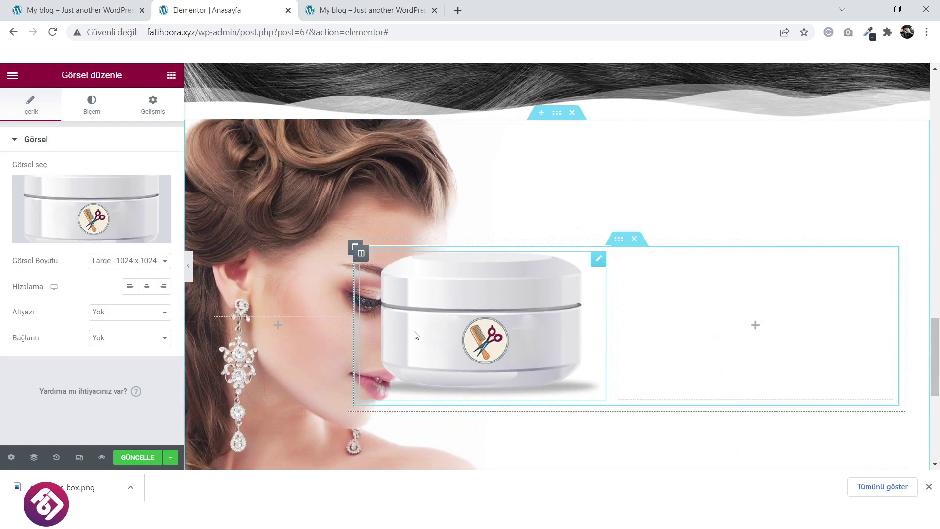
drag(347, 333, 378, 335)
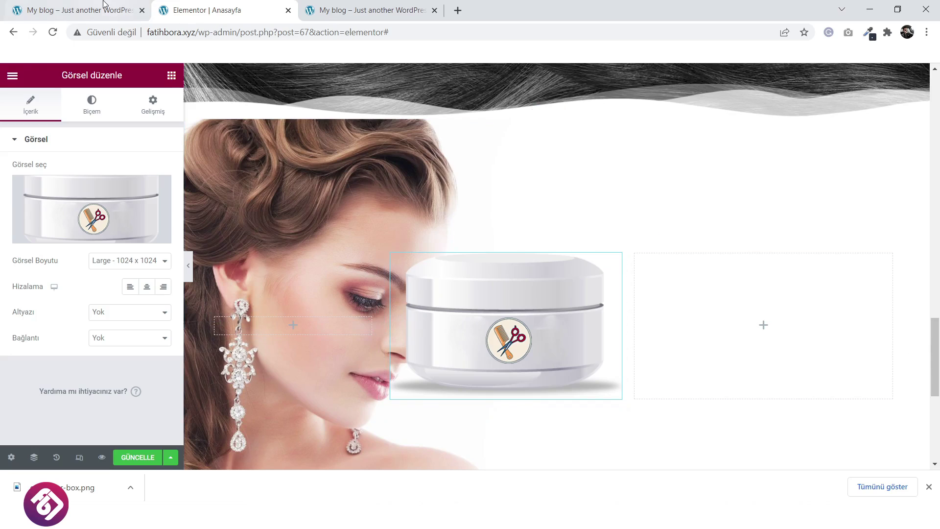
key(ctrl+shift+Tab)
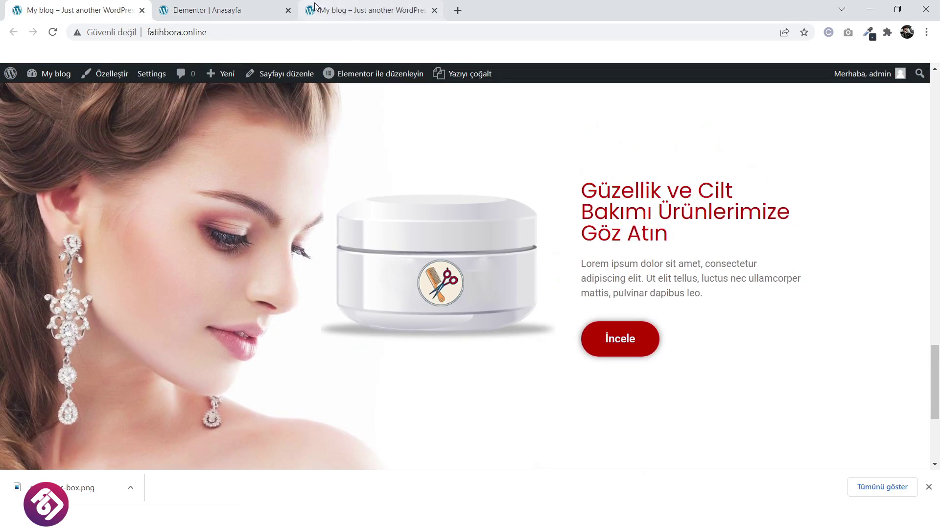
Duplicate the red Hizmetlerimiz heading and drag the copy into the empty column beside the jar.
click(252, 9)
scroll(627, 227, up, 20)
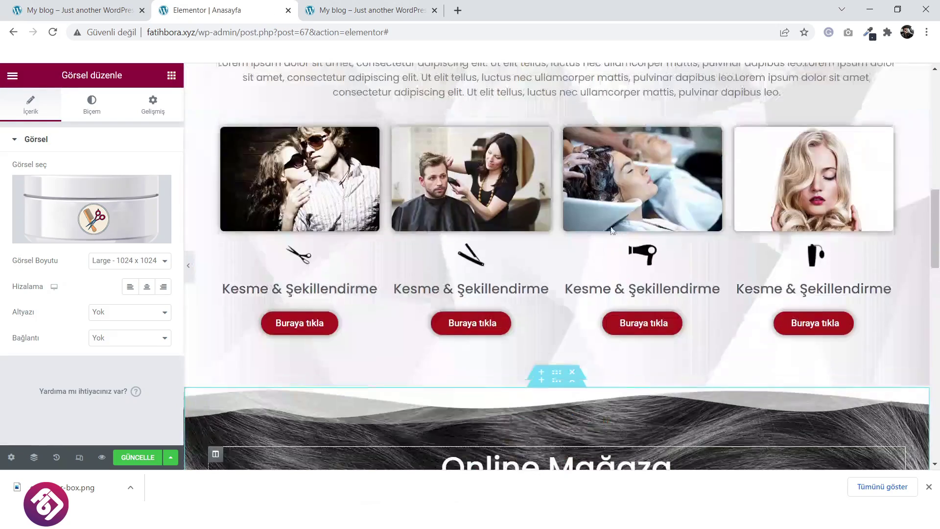
scroll(569, 228, up, 3)
scroll(534, 230, down, 6)
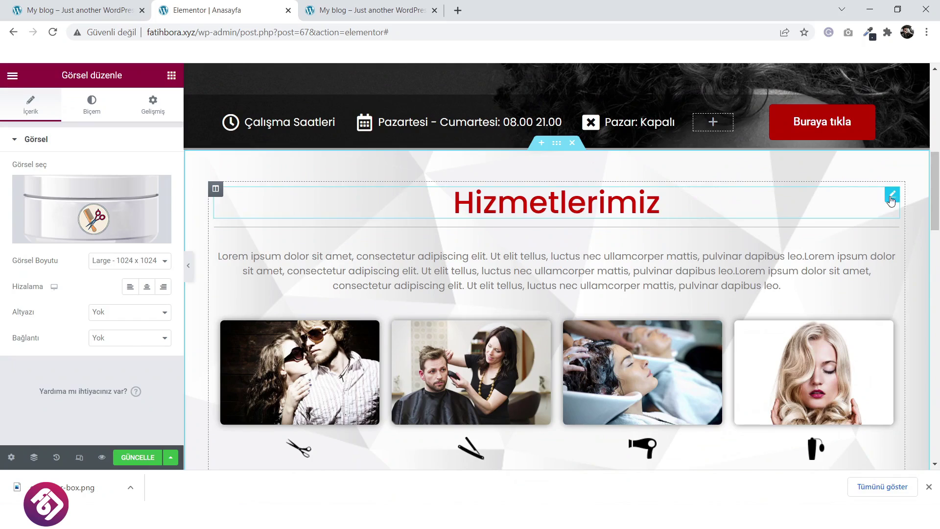
right_click(893, 197)
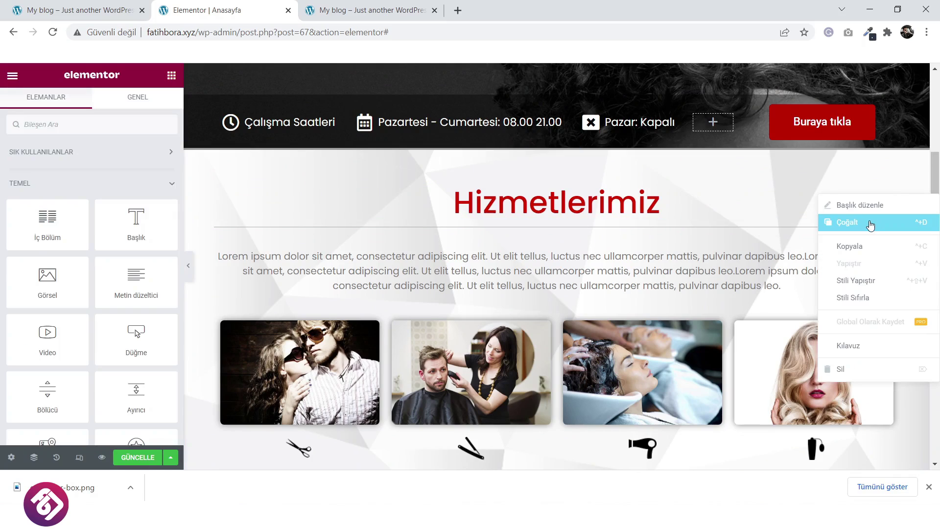
click(871, 221)
drag(894, 217, 725, 413)
click(82, 6)
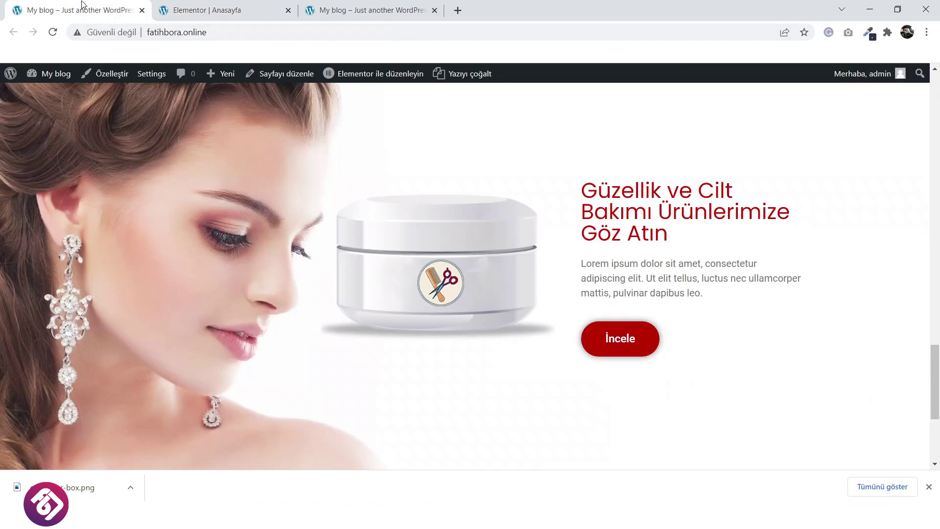
click(235, 10)
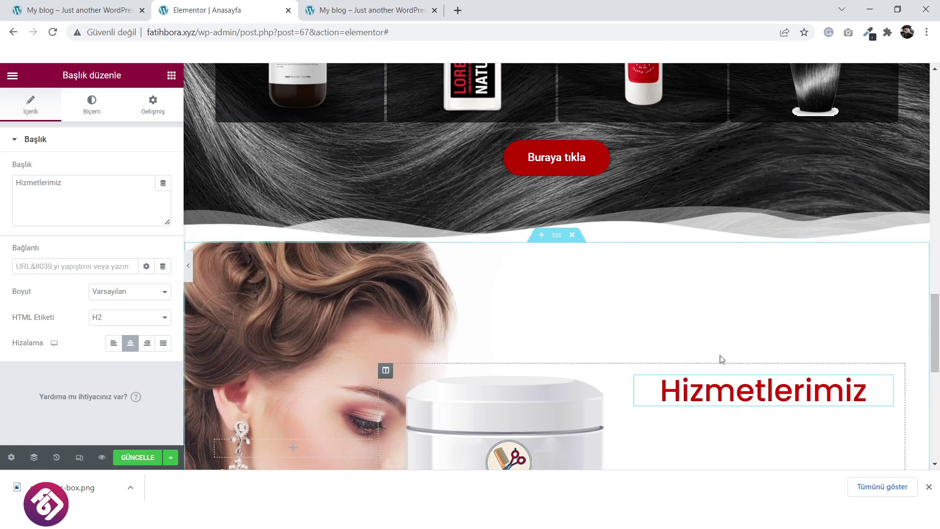
Add a Metin düzeltici paragraph under the heading and copy the promo title from the live site.
click(171, 76)
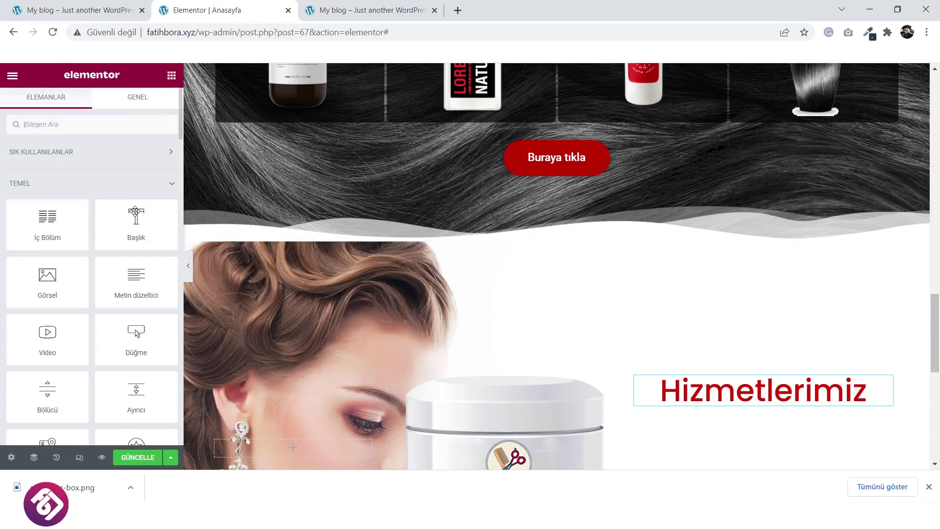
drag(137, 278, 768, 410)
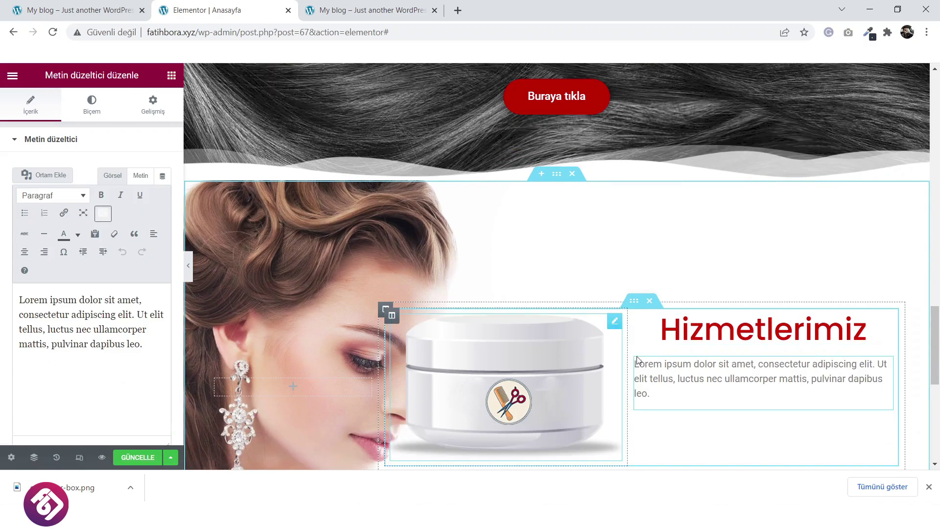
click(98, 11)
drag(691, 248, 582, 185)
key(ctrl+c)
right_click(604, 196)
click(499, 136)
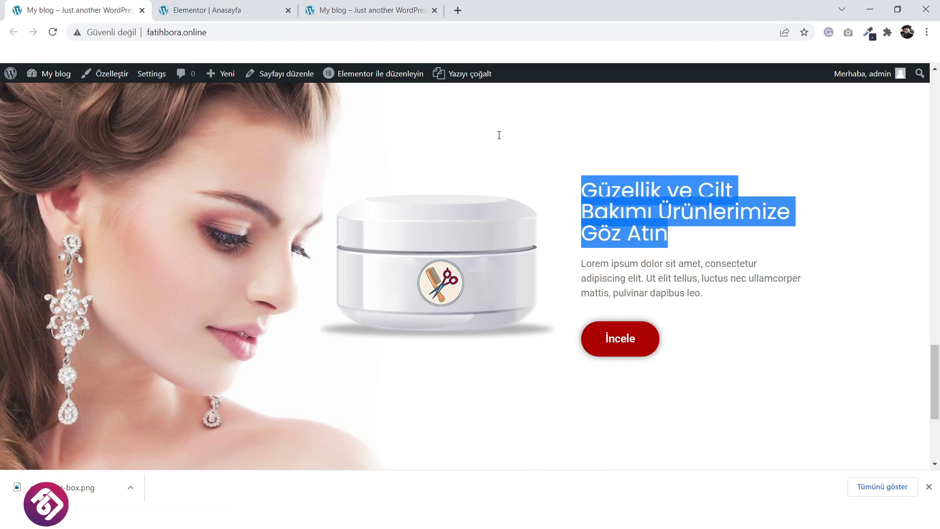
click(227, 14)
Make the heading 'Güzellik ve Cilt Bakımı Ürünlerimize Göz Atın', left-aligned, with font size about 38.
click(772, 331)
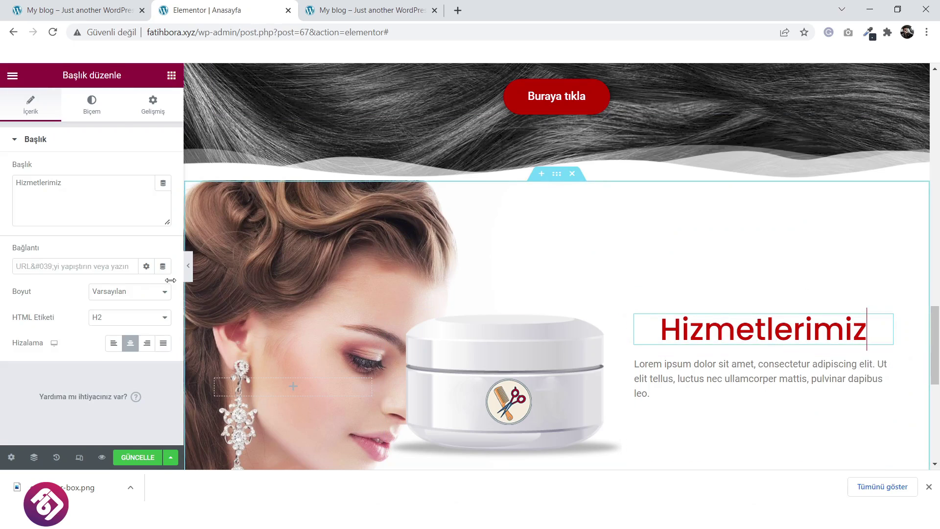
click(94, 184)
key(ctrl+v)
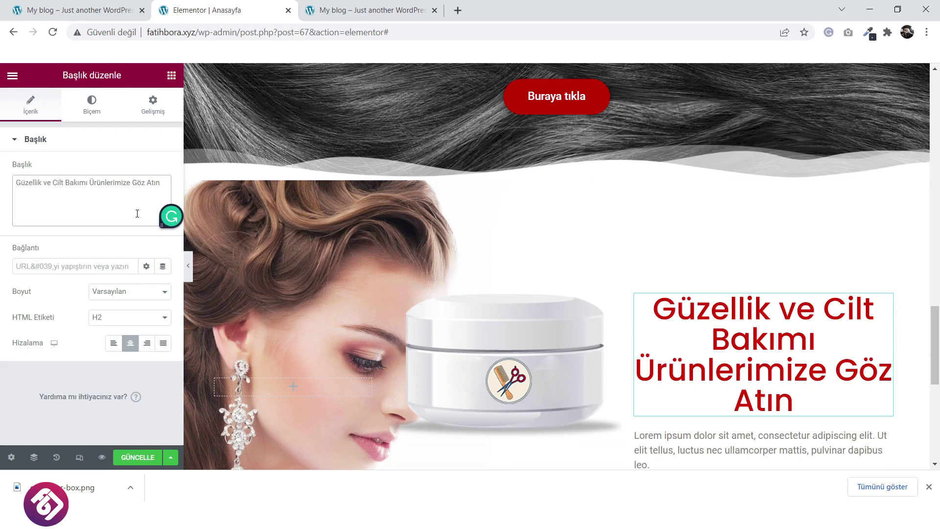
click(120, 344)
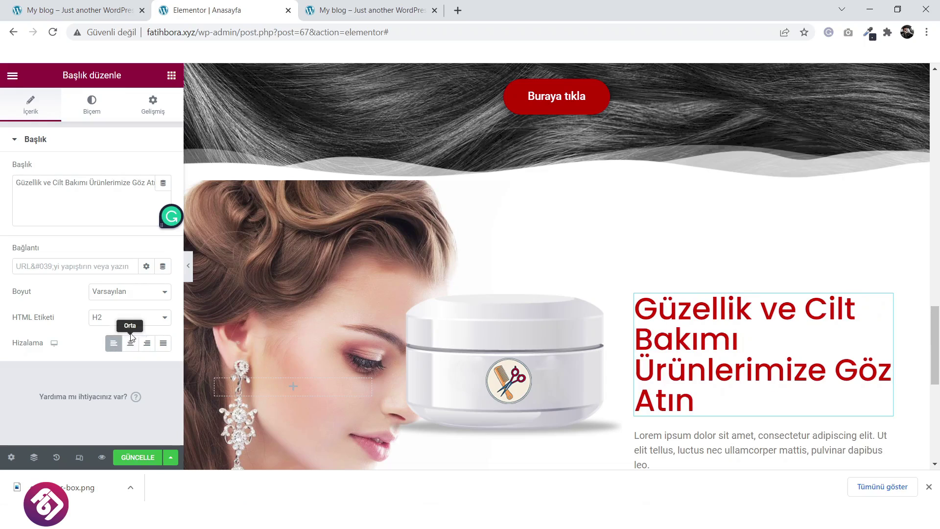
click(88, 116)
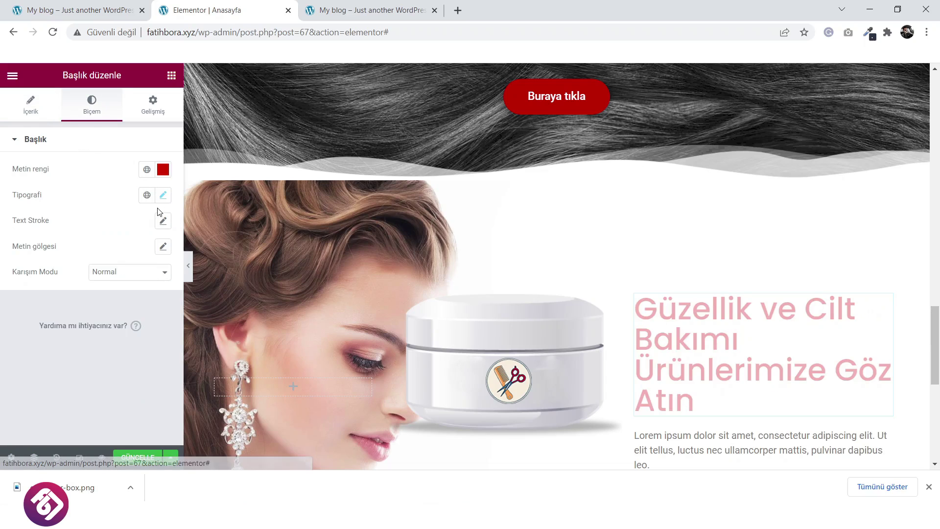
click(163, 194)
drag(49, 294, 45, 296)
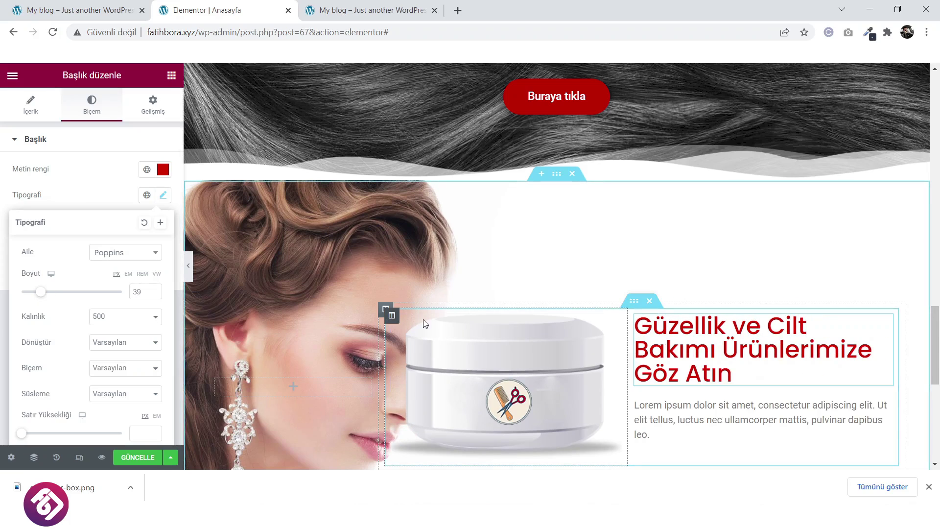
Give the Lorem ipsum paragraph a -14 top margin and compare with the live site.
scroll(764, 372, down, 1)
click(767, 362)
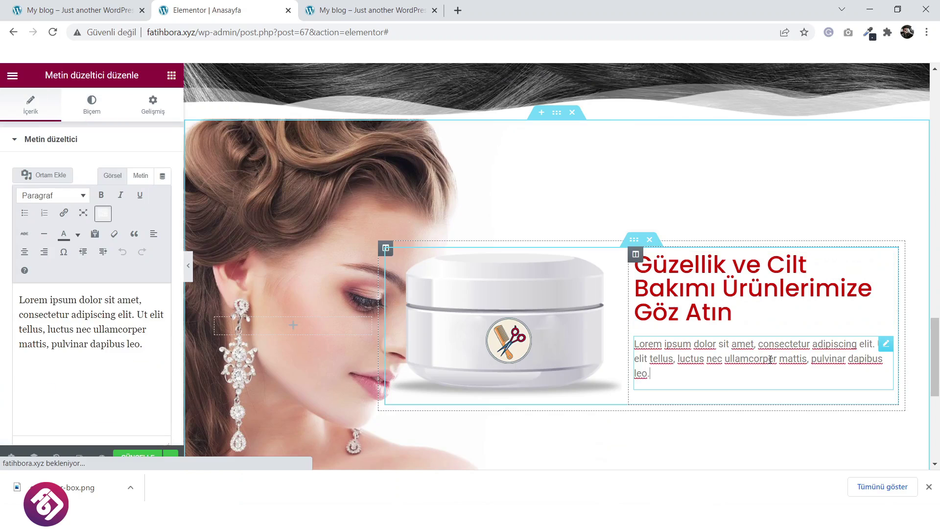
click(151, 111)
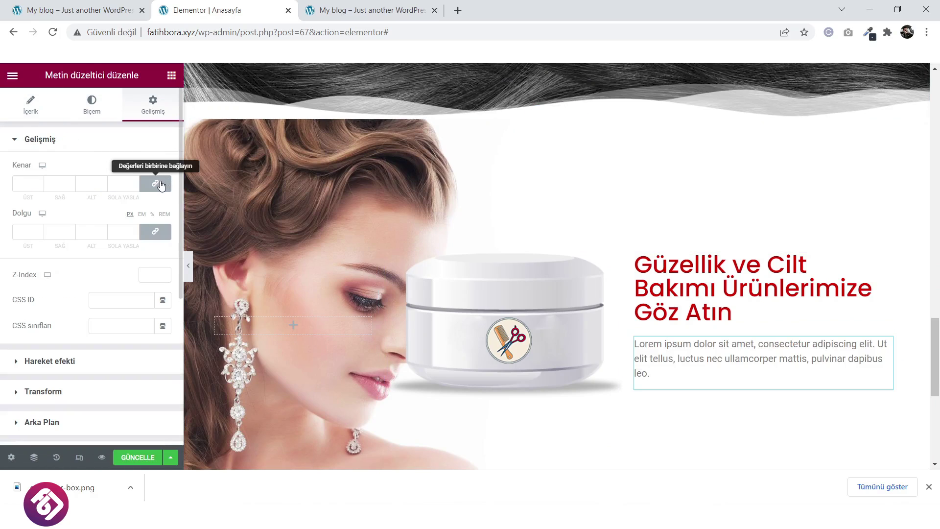
click(156, 184)
drag(40, 186, 40, 186)
click(86, 6)
click(200, 6)
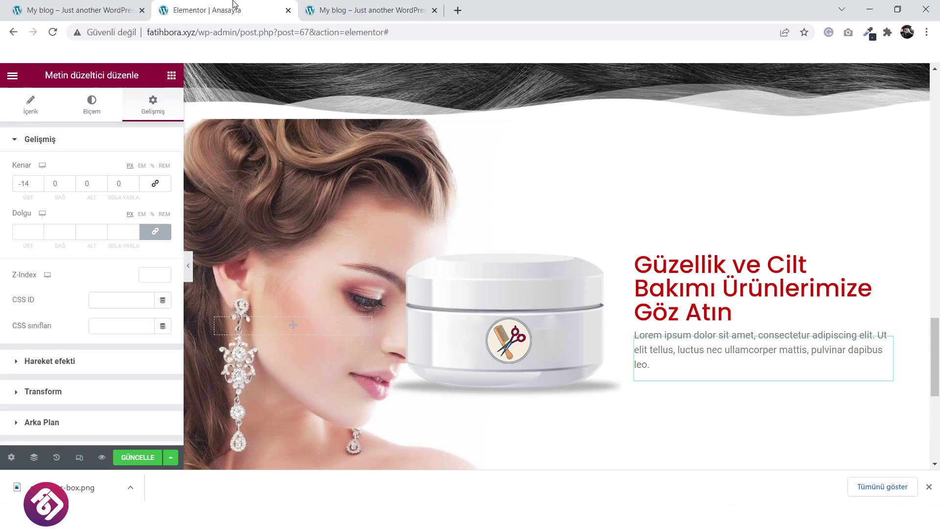
scroll(538, 260, down, 5)
scroll(537, 260, down, 3)
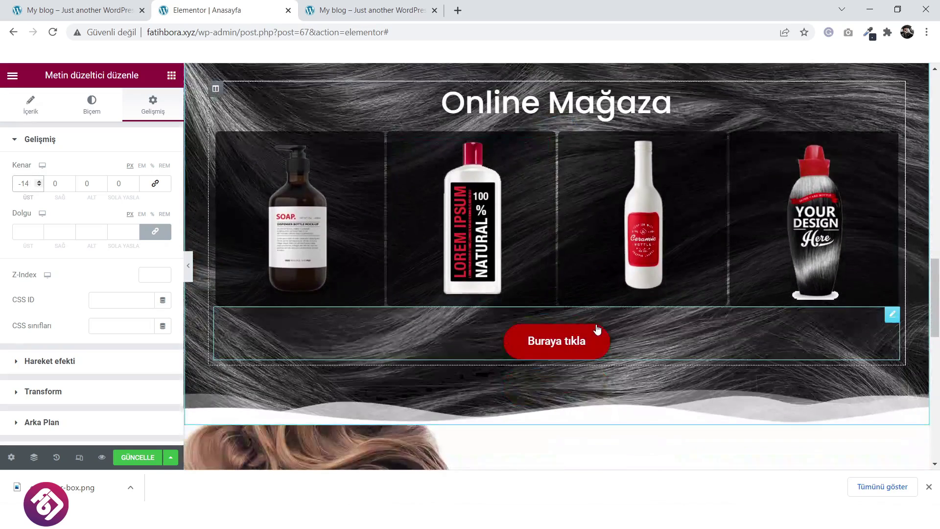
Duplicate a service button and drag the copy under the promo paragraph.
right_click(596, 338)
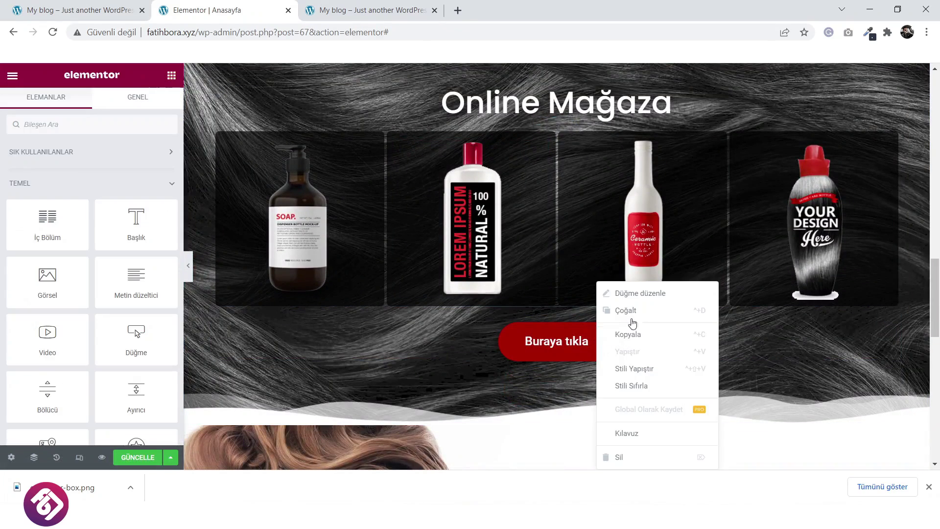
scroll(483, 273, up, 6)
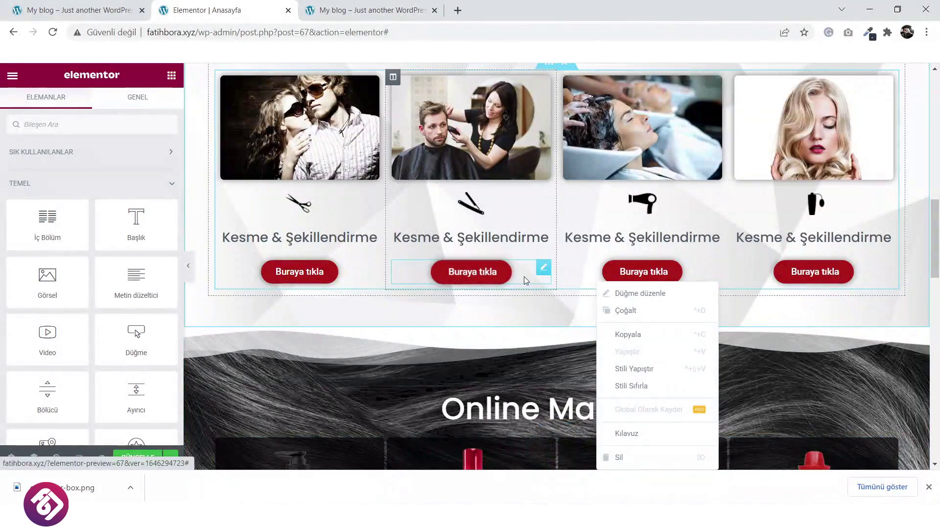
right_click(545, 269)
click(574, 295)
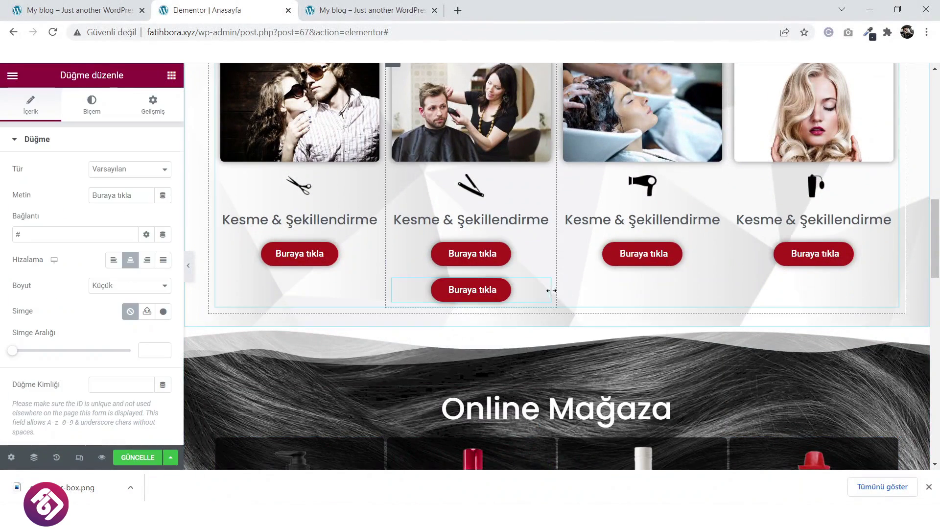
drag(541, 284, 670, 431)
Left-align the new 'Buraya tıkla' button and set its size to Large.
scroll(624, 370, down, 5)
scroll(624, 370, down, 5)
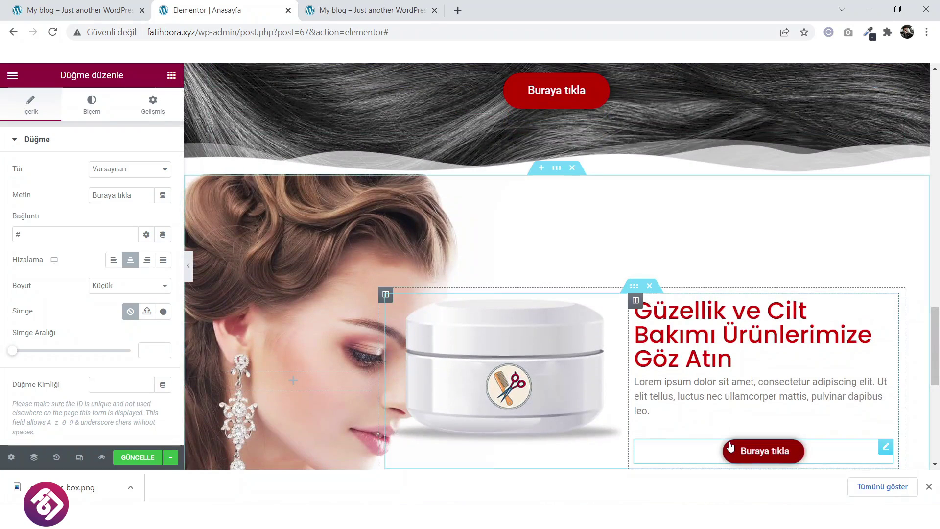
scroll(214, 320, down, 2)
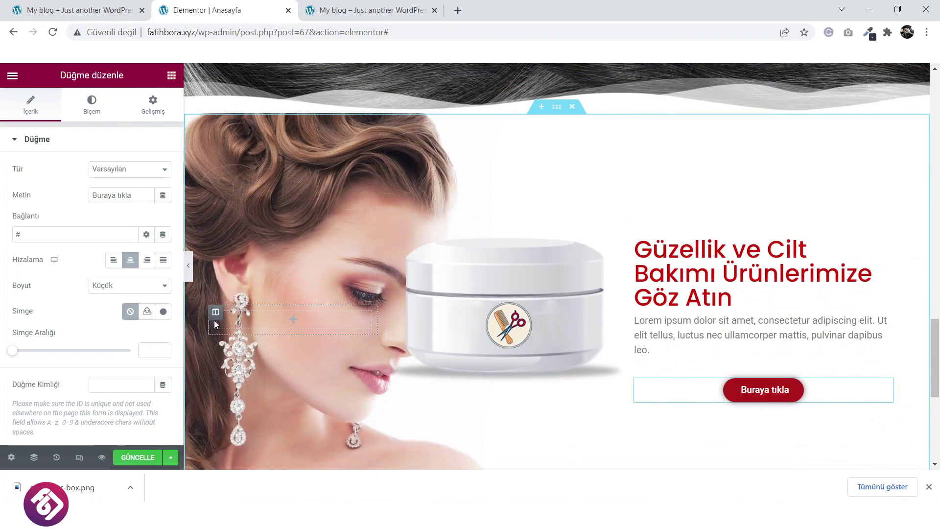
click(113, 260)
scroll(554, 409, up, 1)
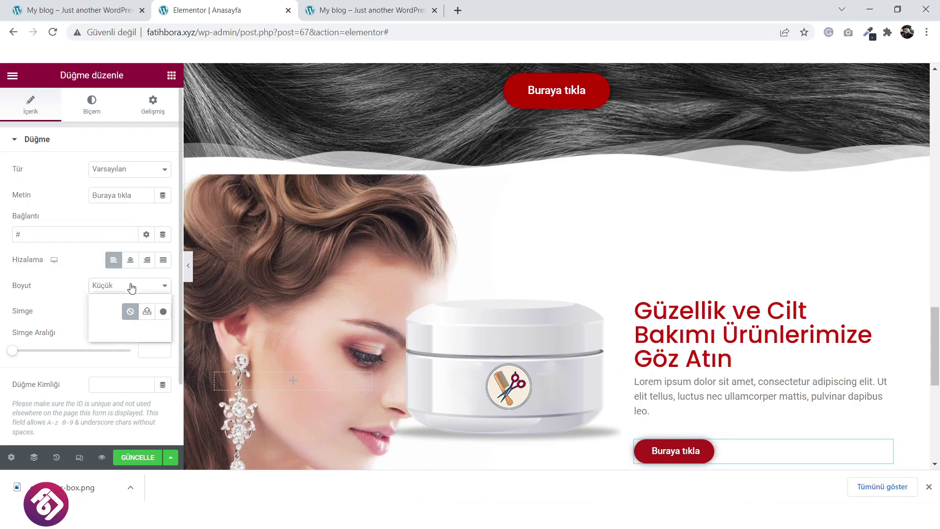
click(123, 318)
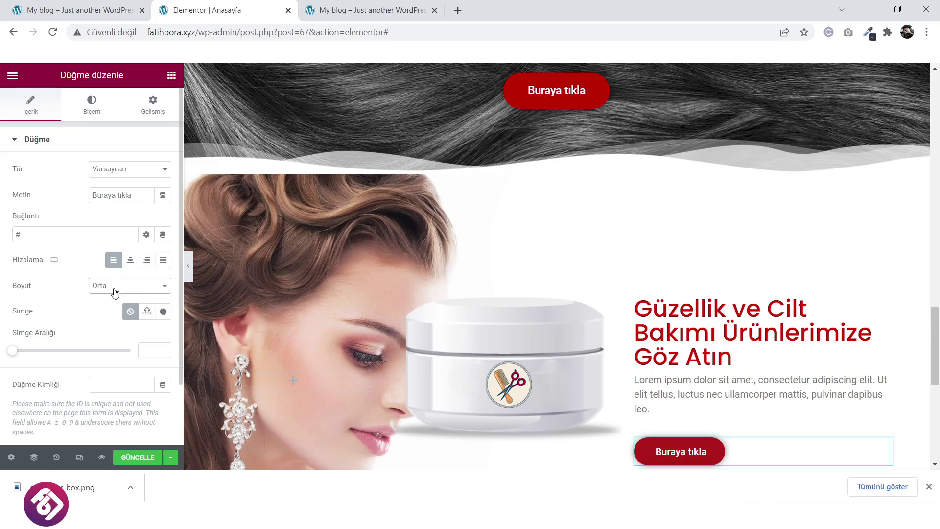
click(115, 292)
click(120, 327)
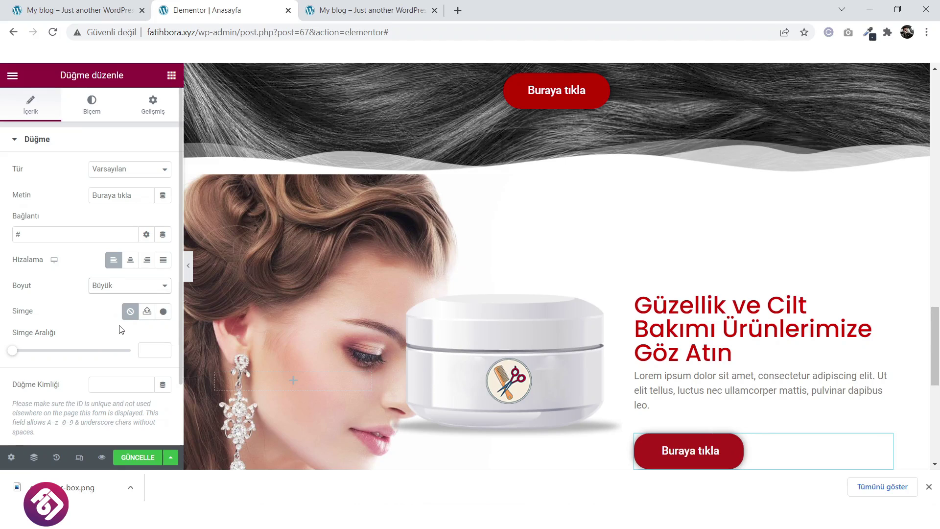
scroll(752, 369, up, 1)
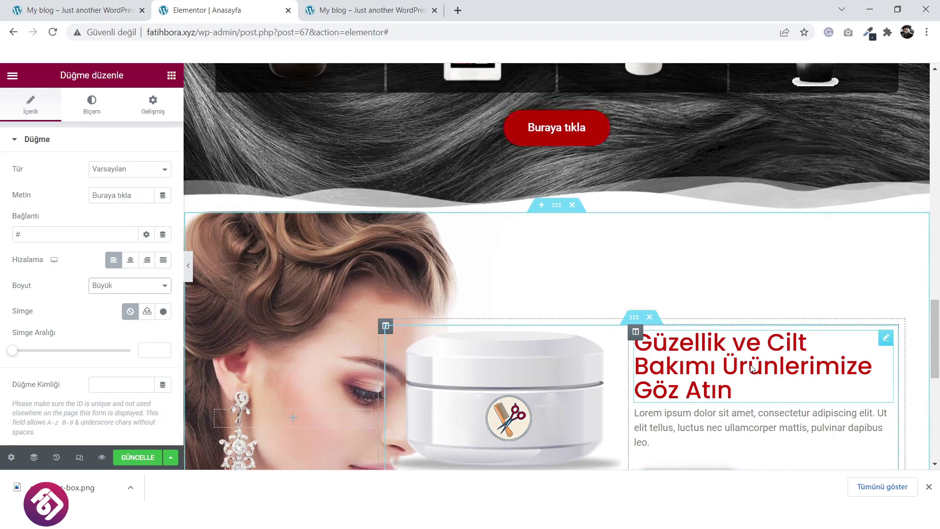
scroll(753, 368, down, 3)
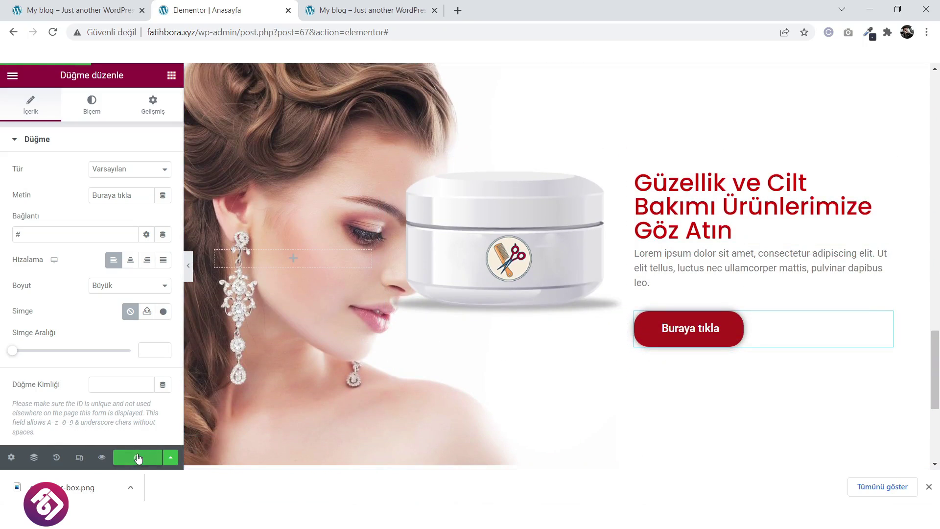
click(929, 487)
click(361, 4)
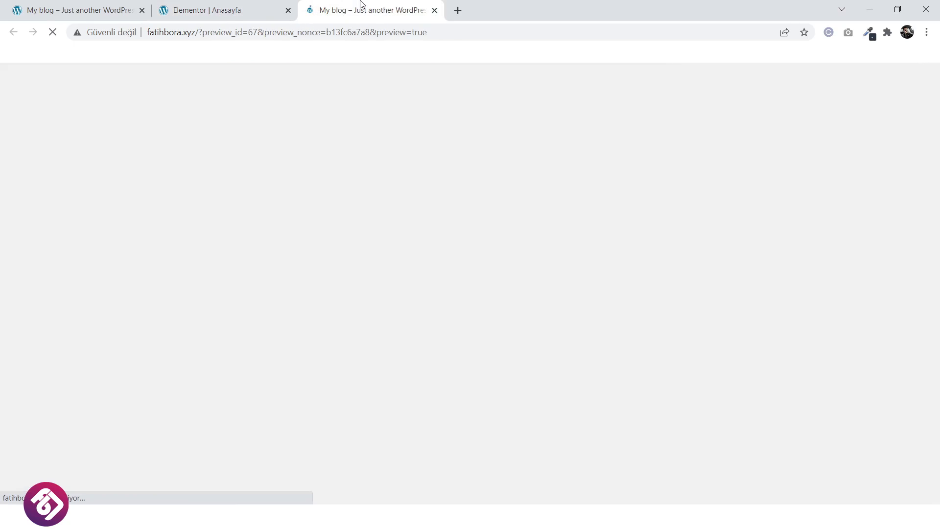
click(227, 7)
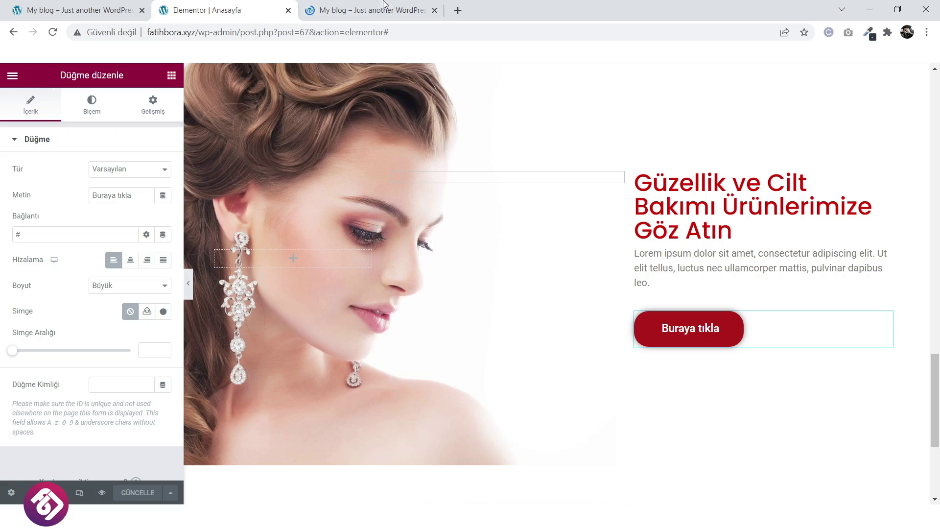
click(384, 5)
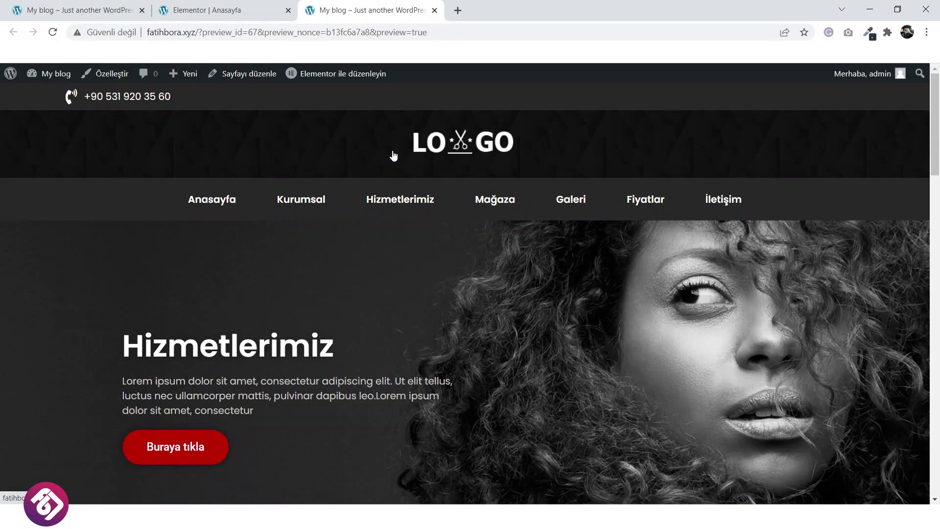
scroll(393, 155, down, 6)
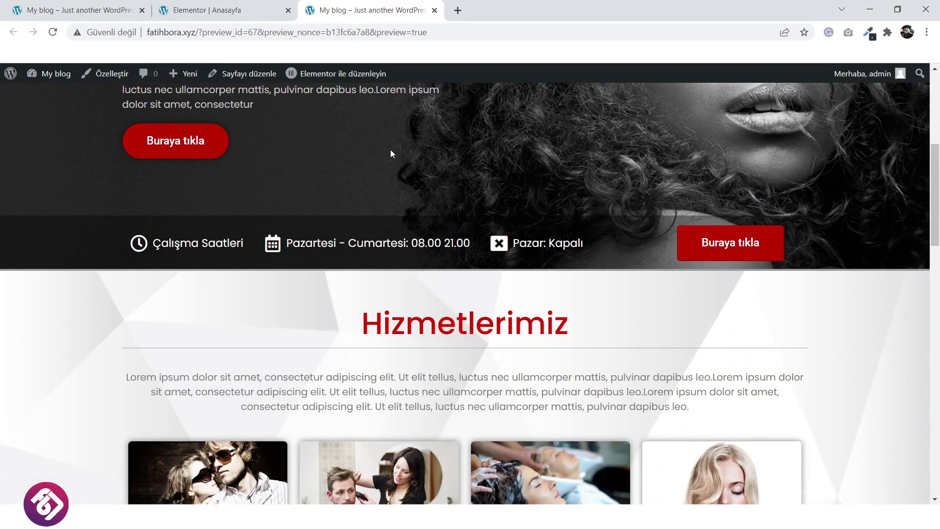
scroll(390, 153, down, 7)
scroll(390, 152, down, 10)
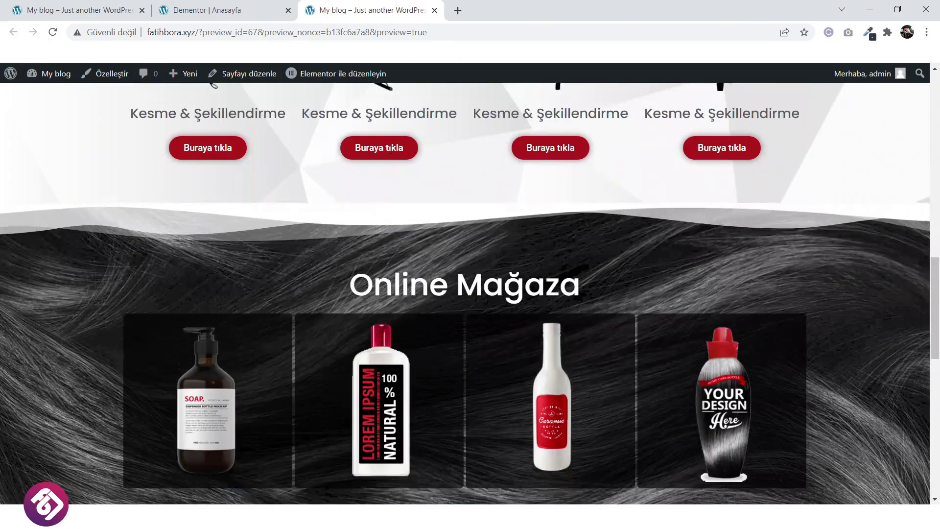
scroll(390, 150, down, 3)
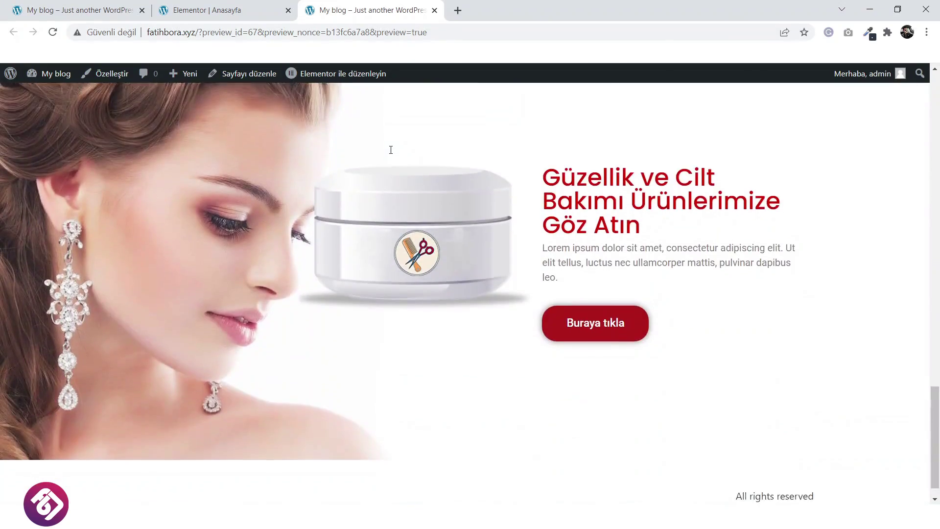
scroll(390, 149, up, 5)
scroll(390, 151, down, 4)
scroll(390, 149, up, 9)
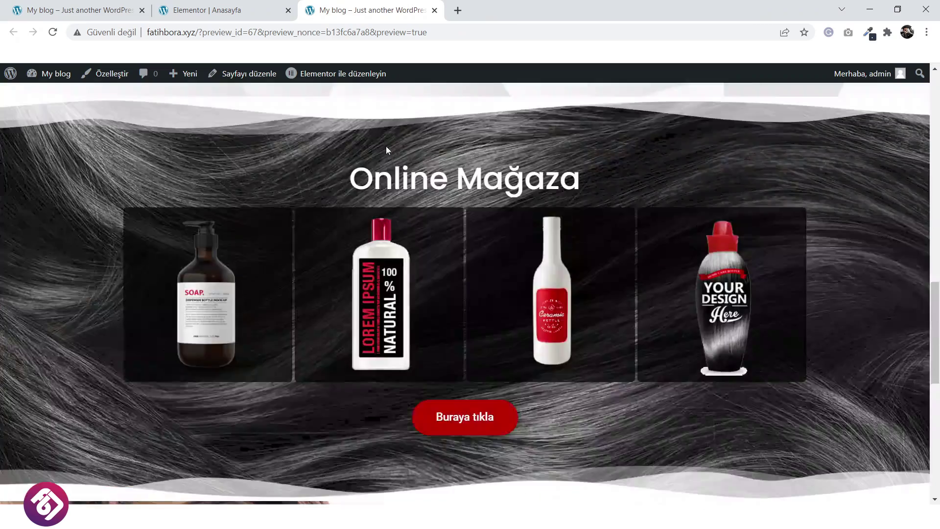
click(220, 10)
scroll(421, 210, up, 7)
scroll(421, 216, up, 10)
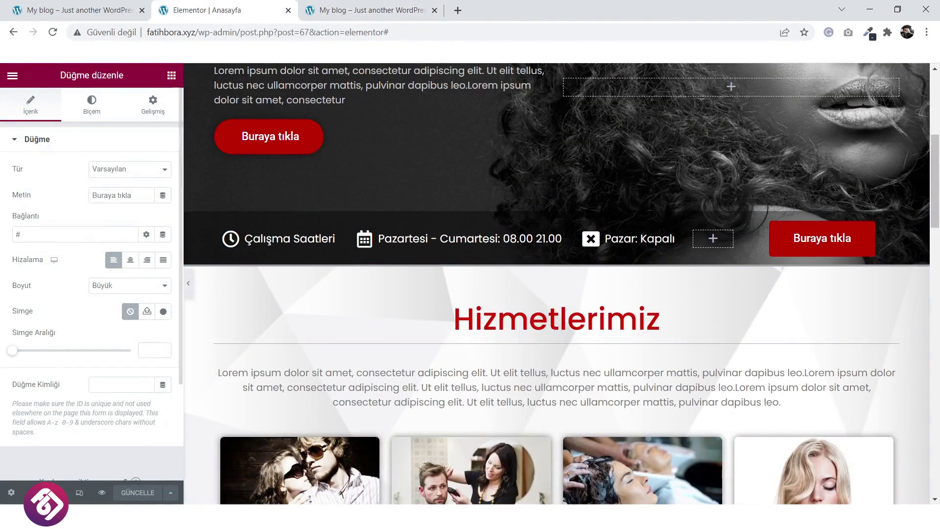
Turn on responsive mode with the side panel hidden and preview the homepage at tablet width.
click(78, 495)
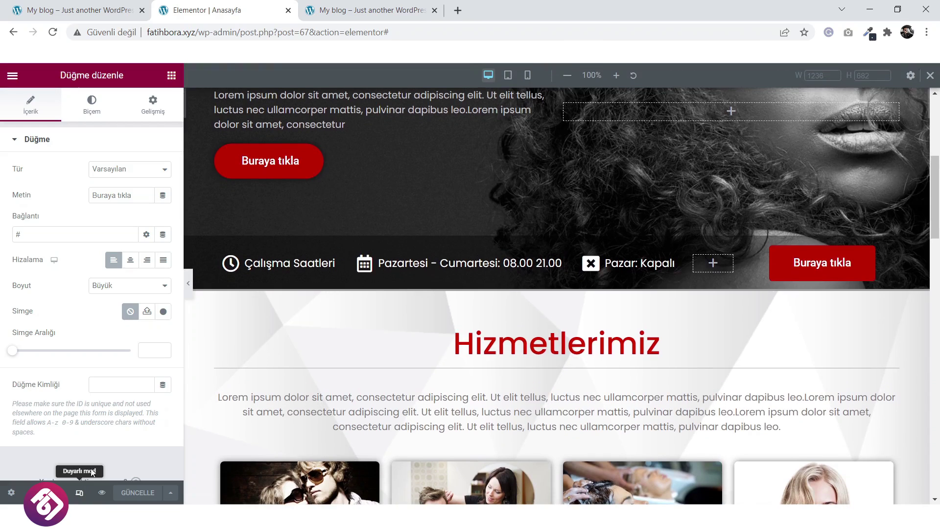
click(189, 284)
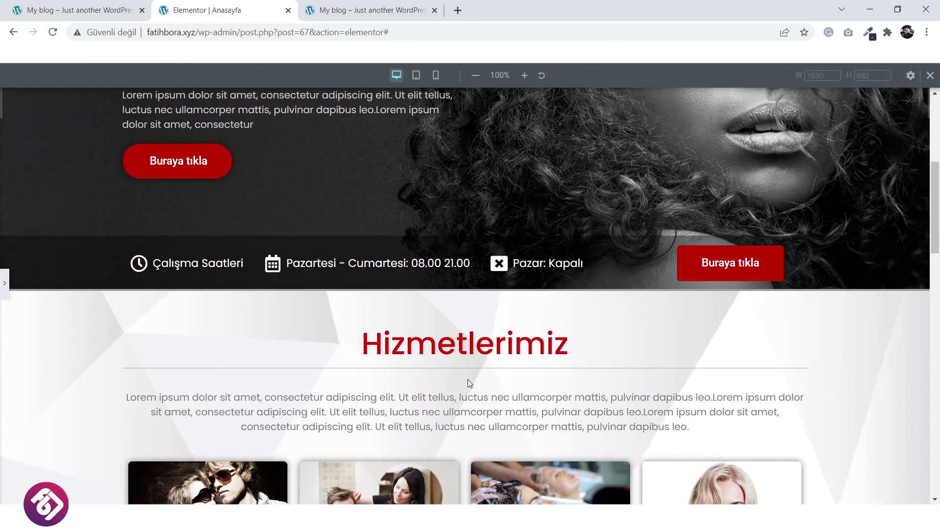
scroll(468, 380, up, 5)
scroll(417, 169, down, 5)
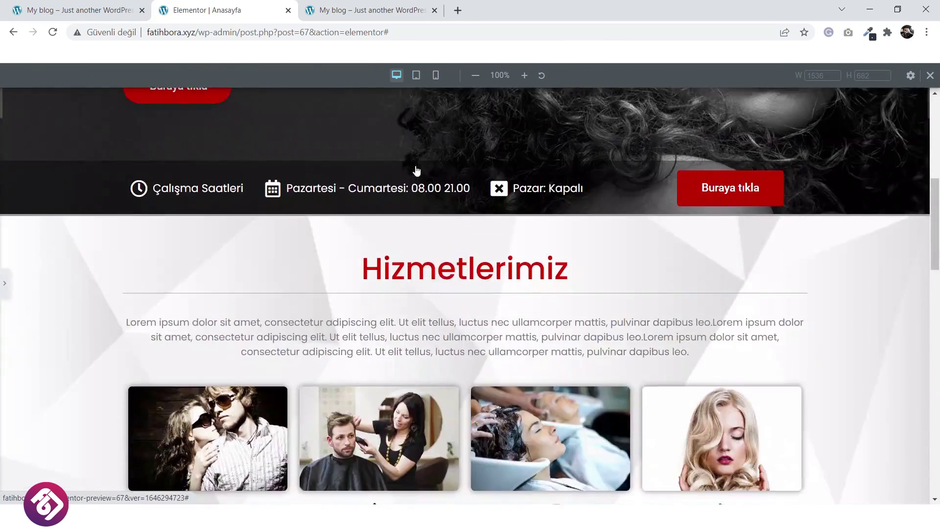
scroll(416, 169, up, 5)
click(416, 75)
scroll(534, 187, down, 15)
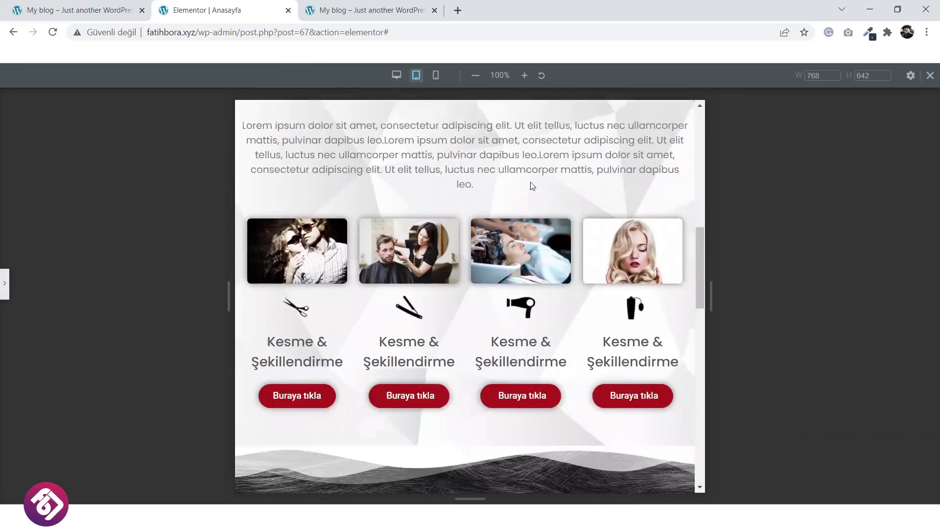
scroll(526, 180, up, 10)
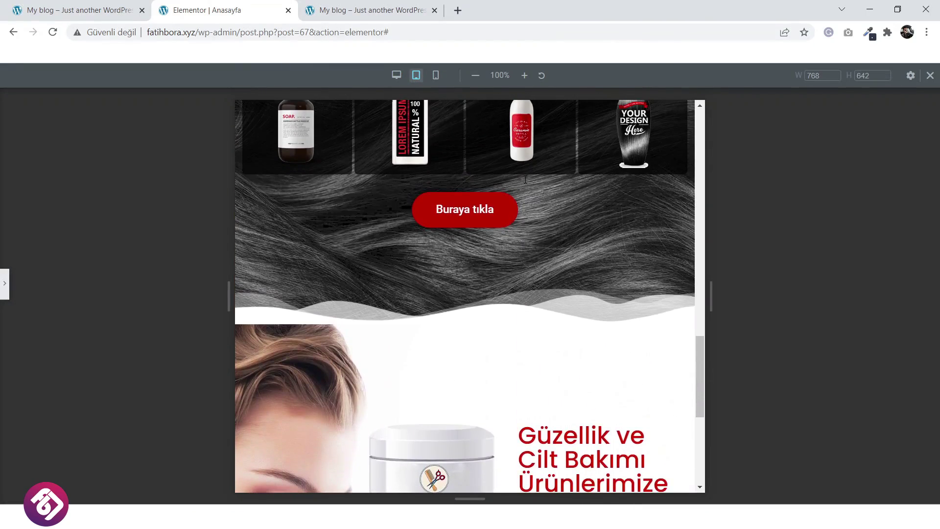
scroll(525, 182, up, 8)
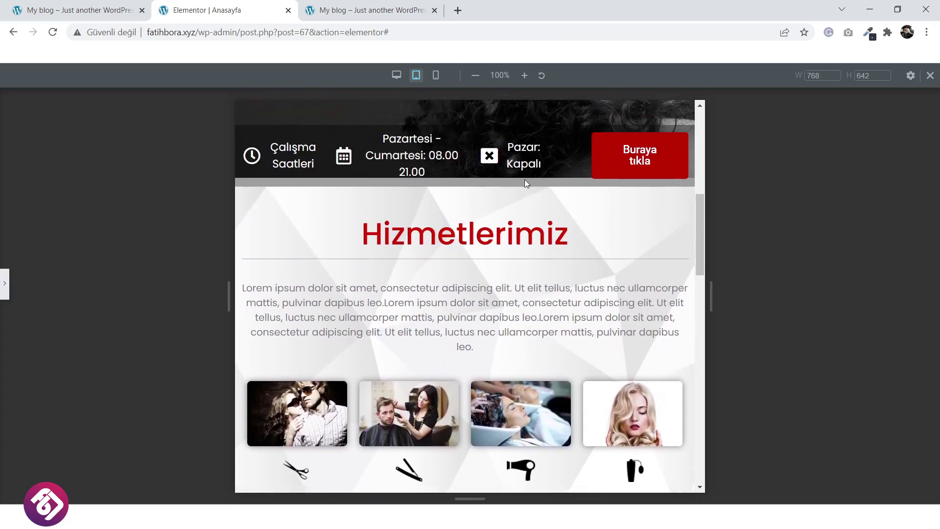
scroll(524, 181, up, 3)
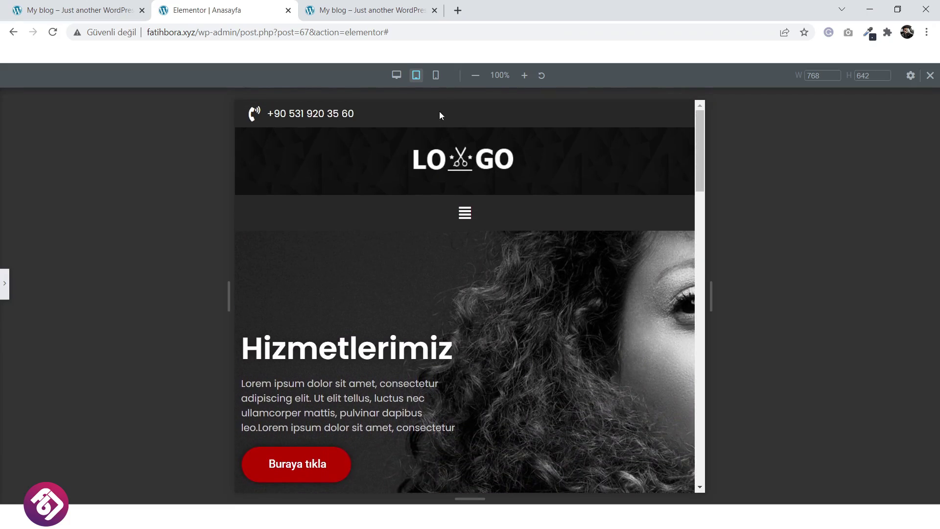
Preview the homepage at 360 px mobile width and scroll through it.
click(436, 75)
scroll(493, 169, down, 15)
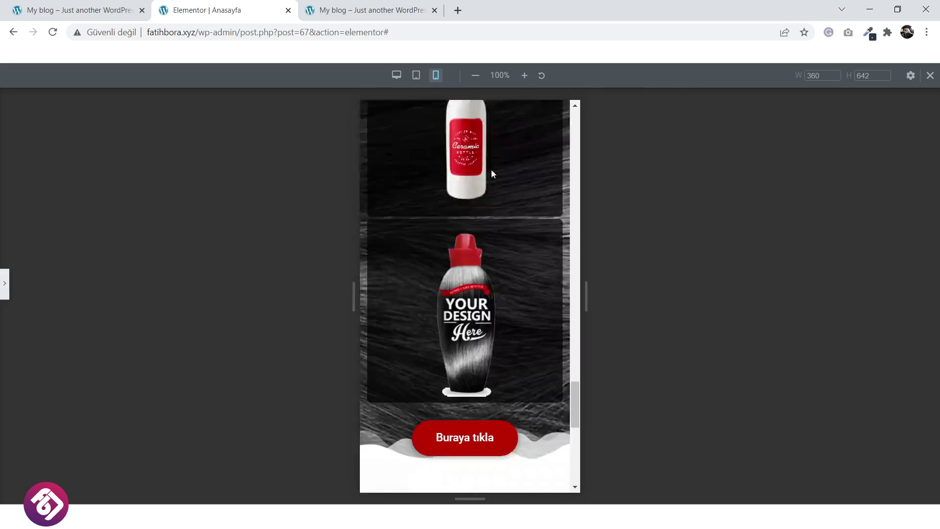
scroll(488, 210, up, 9)
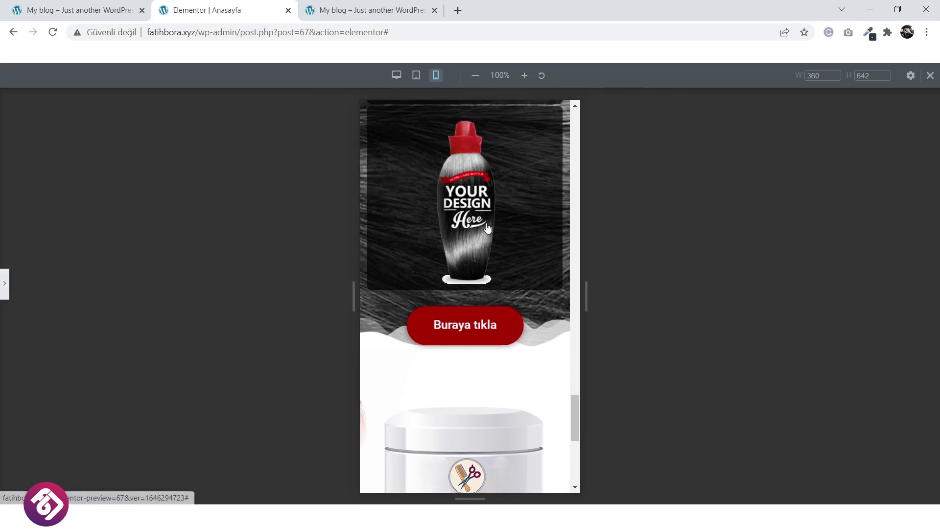
scroll(487, 227, up, 10)
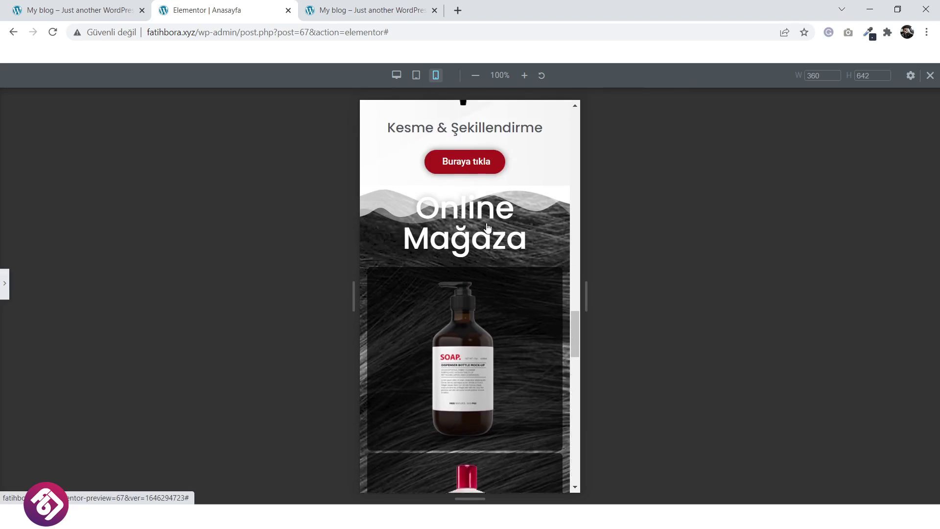
scroll(487, 223, up, 10)
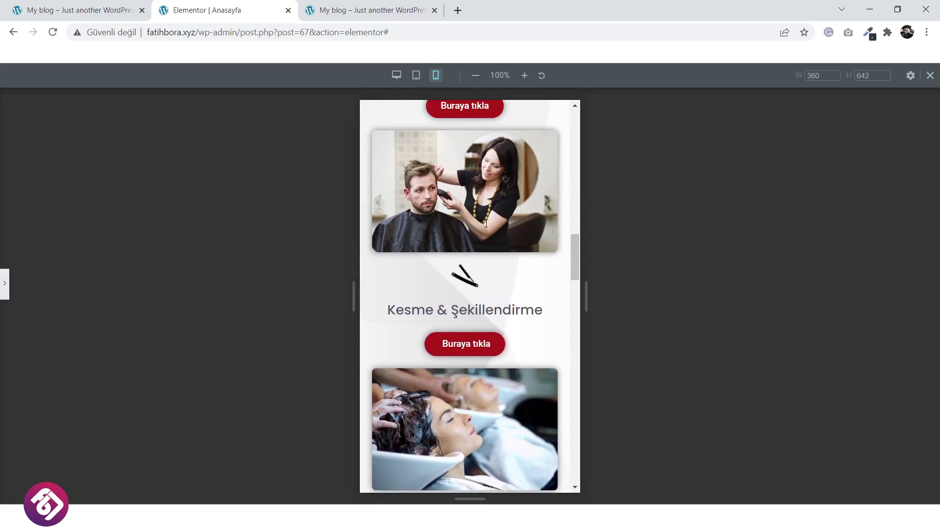
scroll(486, 223, up, 8)
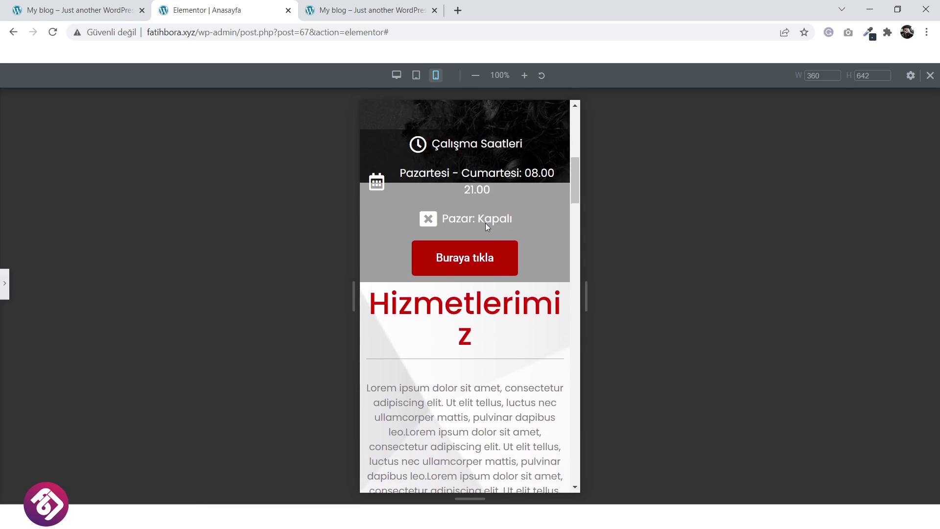
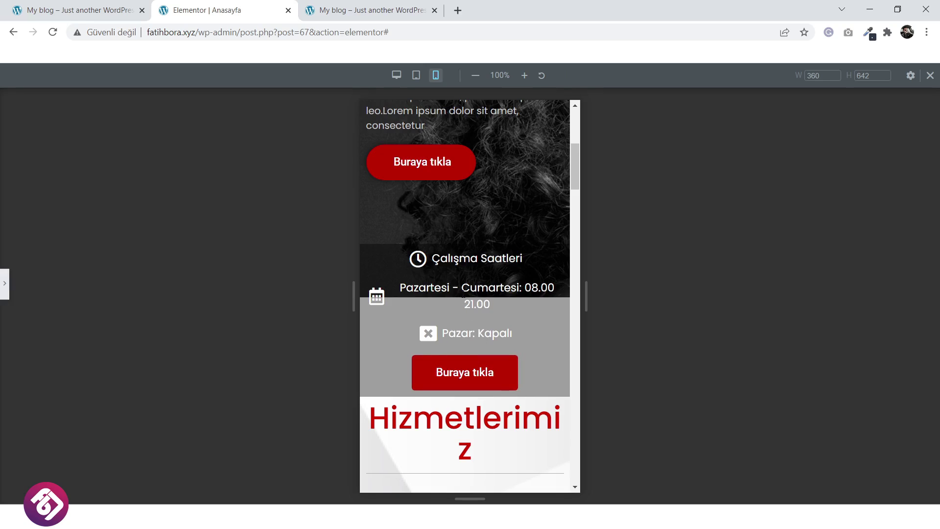
Select the Çalışma Saatleri section and set its unlinked mobile top margin to -121.
click(5, 294)
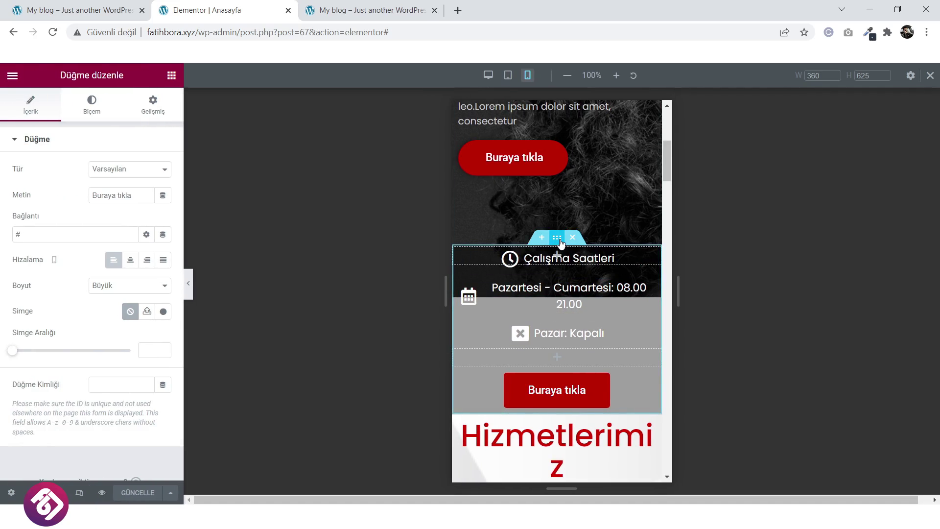
click(558, 238)
click(161, 108)
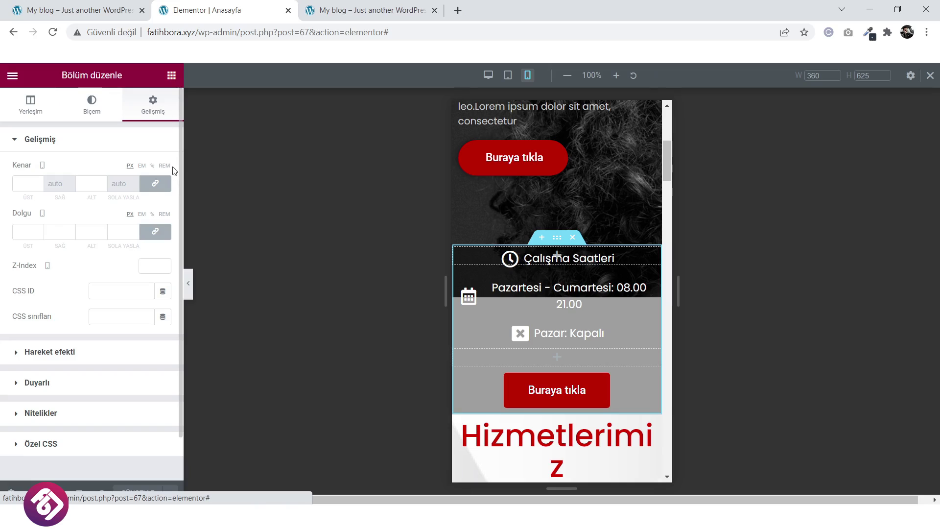
click(163, 185)
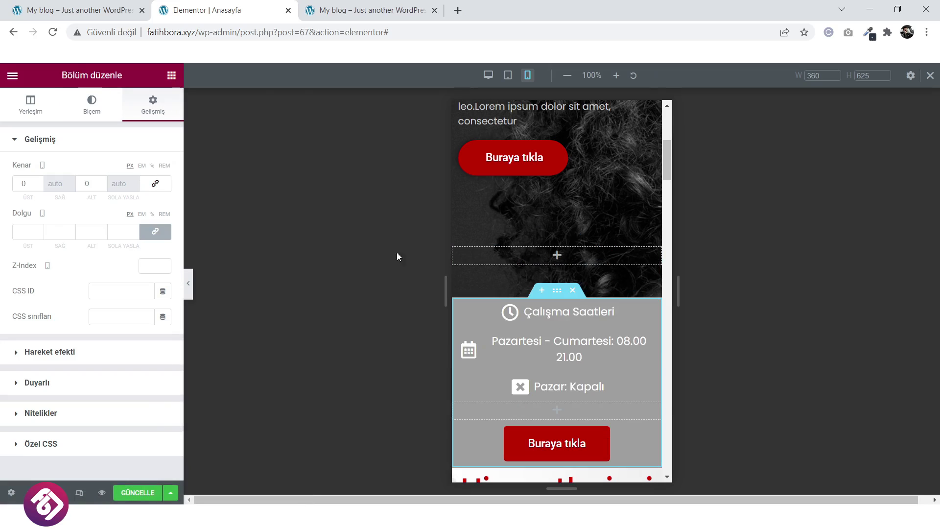
scroll(454, 283, down, 1)
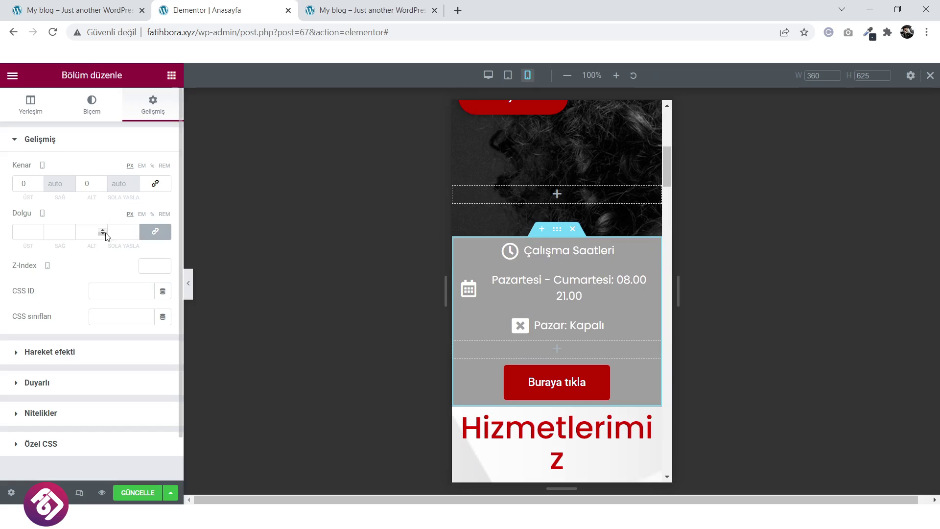
drag(39, 186, 39, 186)
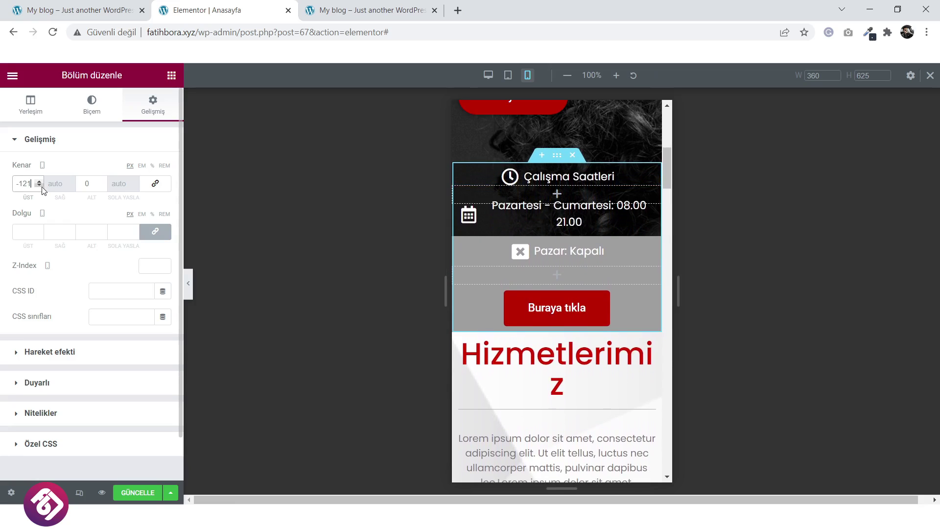
Collapse the panel to preview the hours section overlapping the hero image.
click(188, 284)
scroll(433, 280, up, 3)
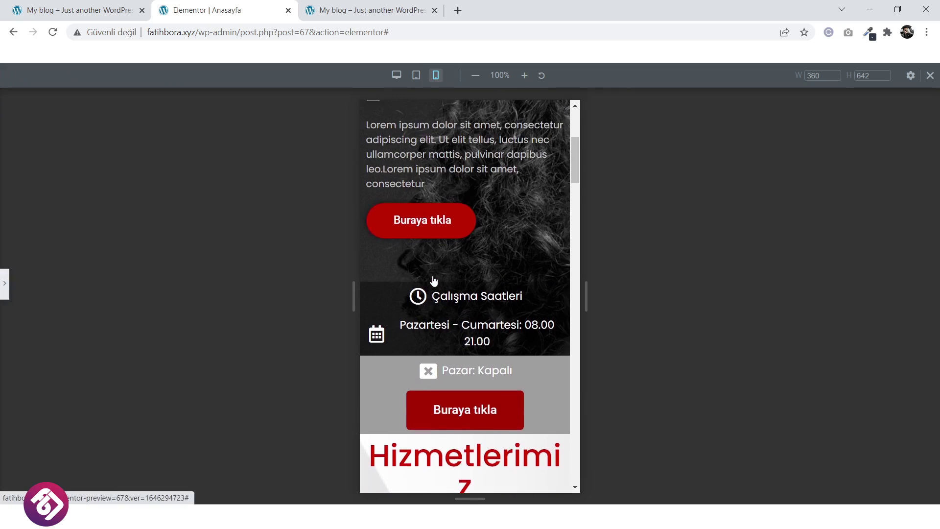
scroll(432, 278, down, 2)
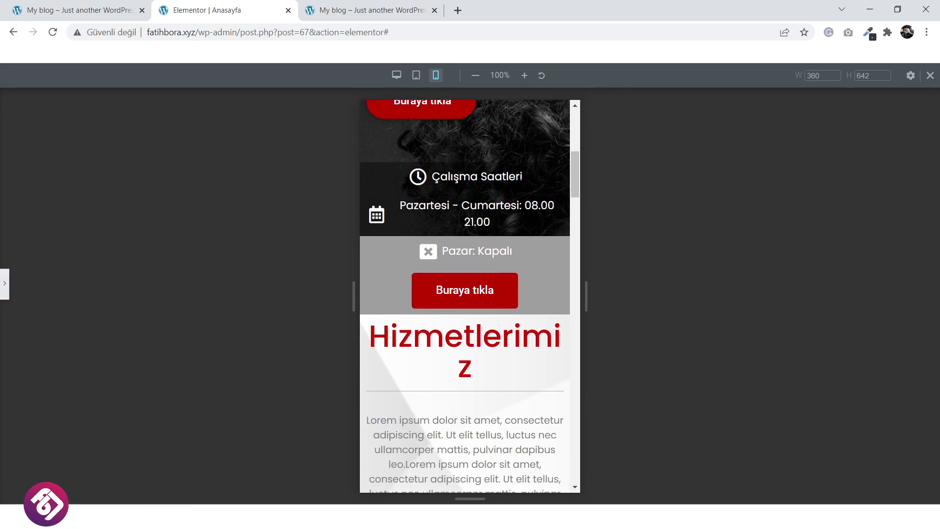
click(6, 290)
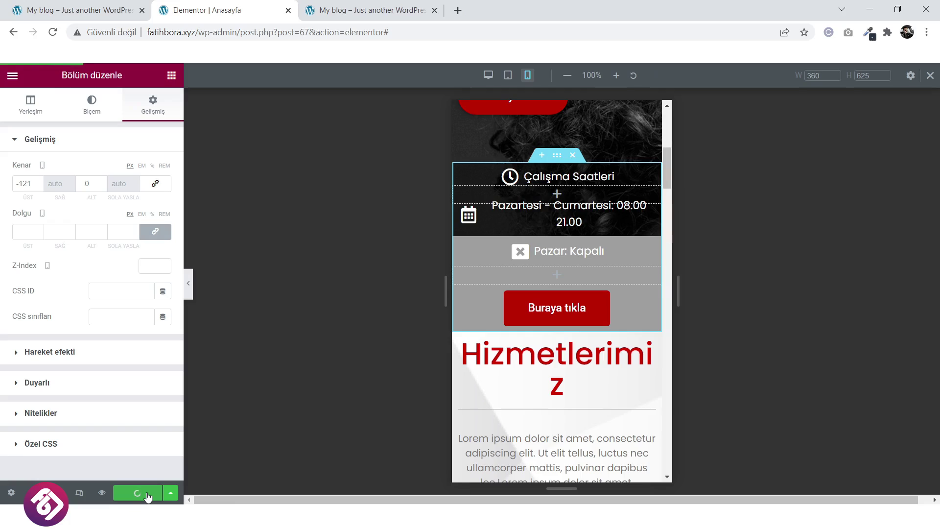
click(190, 299)
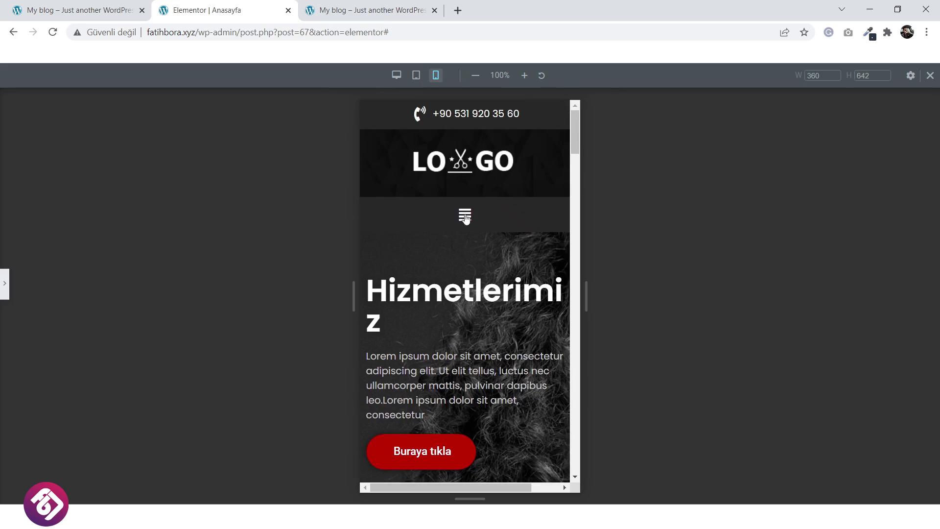
Check the mobile navigation menu and scroll through the mobile page.
click(466, 217)
click(465, 216)
scroll(465, 218, down, 7)
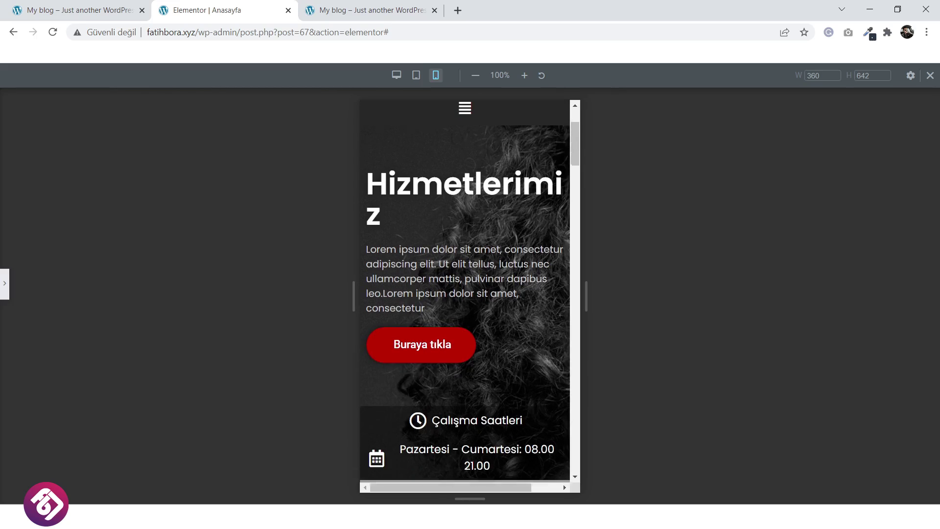
scroll(466, 221, down, 4)
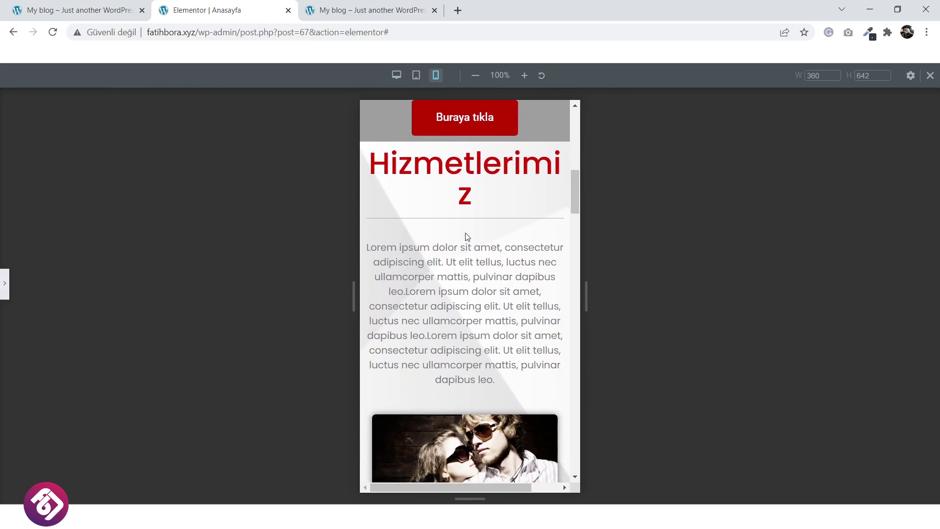
scroll(472, 231, up, 2)
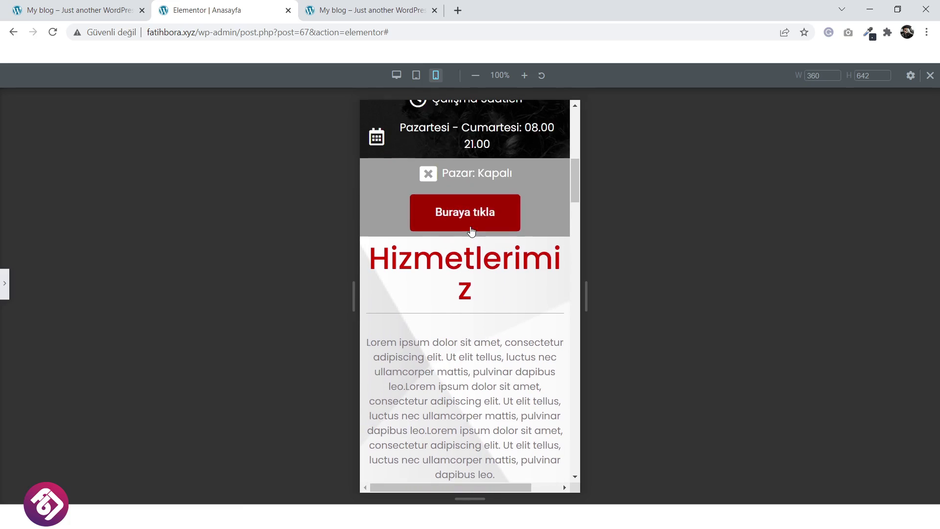
Set the Hizmetlerimiz heading's mobile typography size to 47 px.
click(8, 290)
click(546, 298)
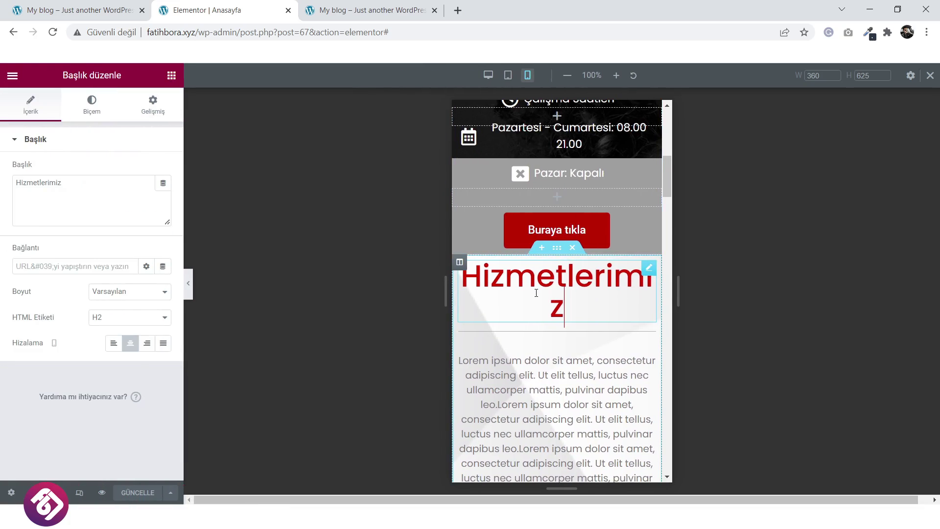
click(91, 105)
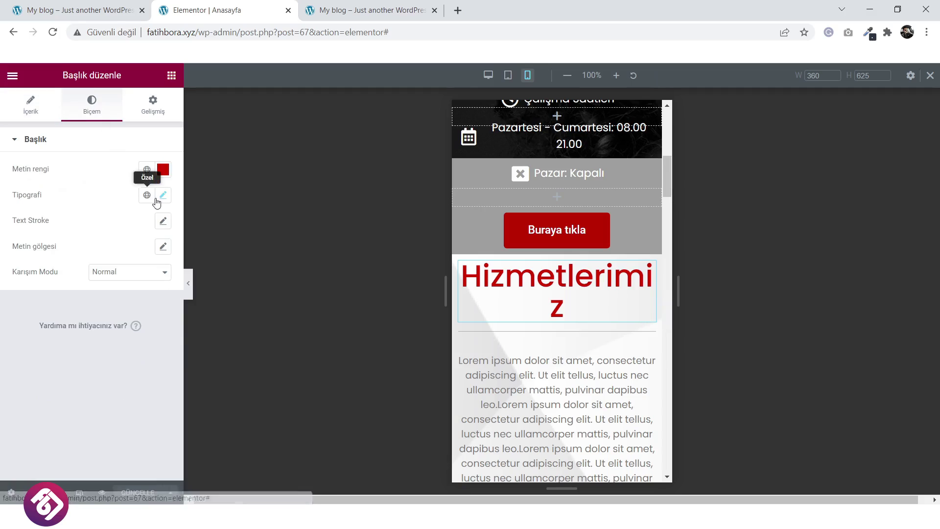
click(164, 196)
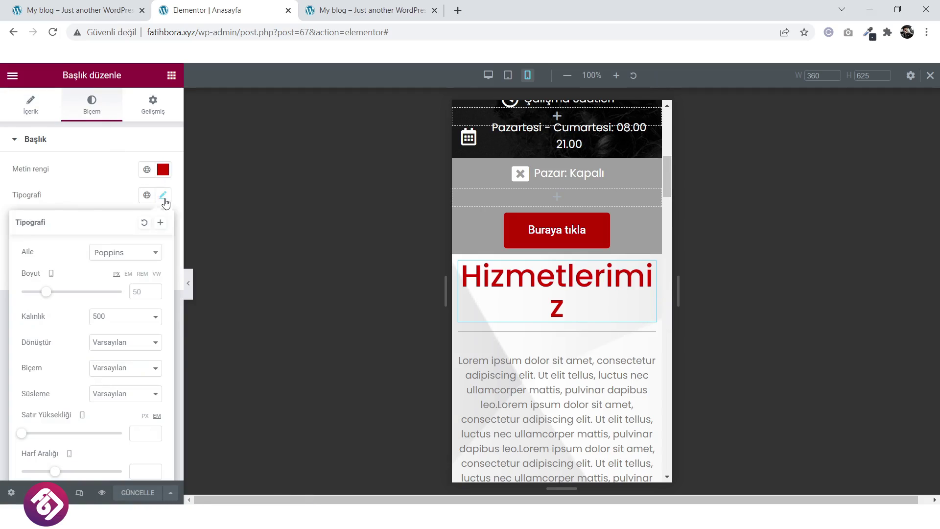
click(157, 295)
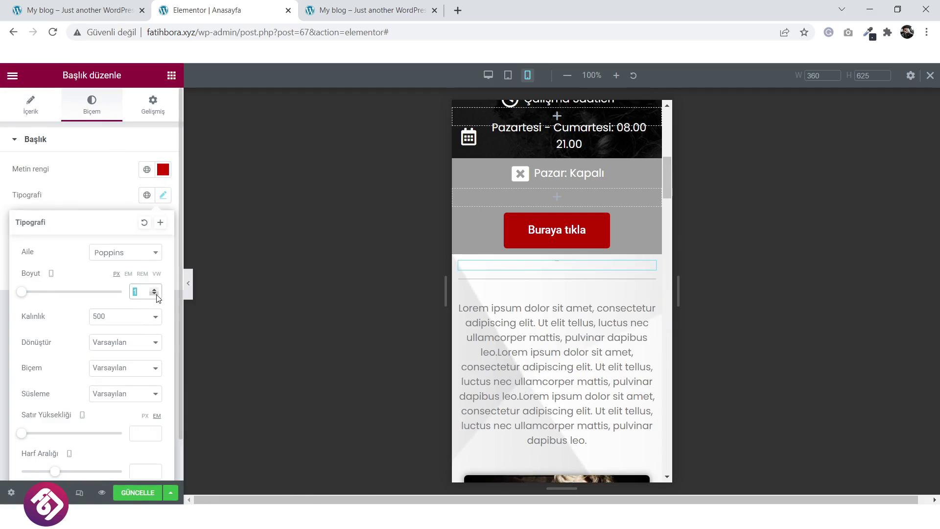
drag(157, 290, 157, 289)
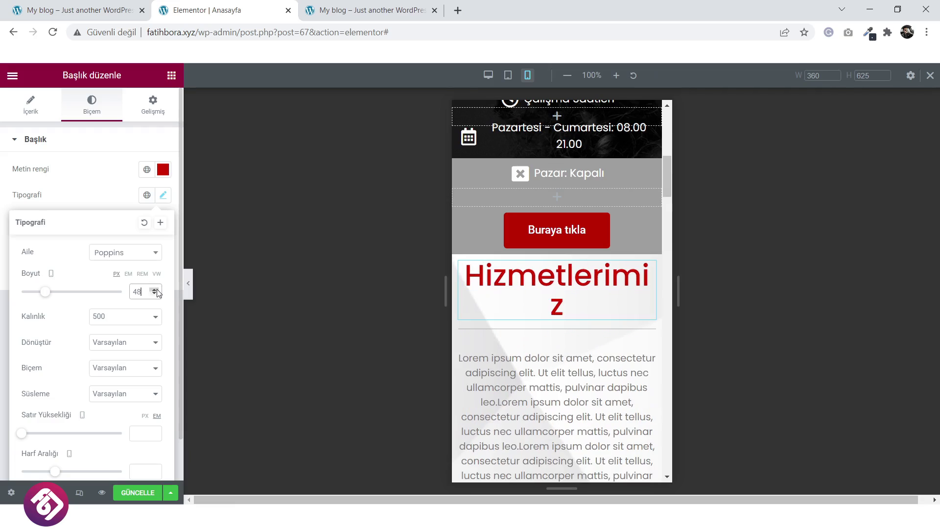
click(155, 298)
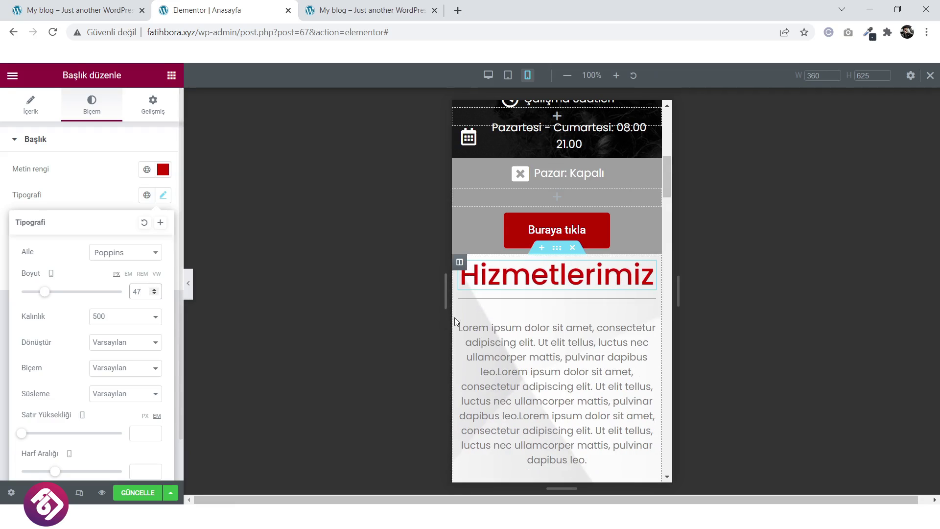
Save the page changes and collapse the editing panel.
scroll(492, 325, down, 10)
scroll(491, 325, down, 12)
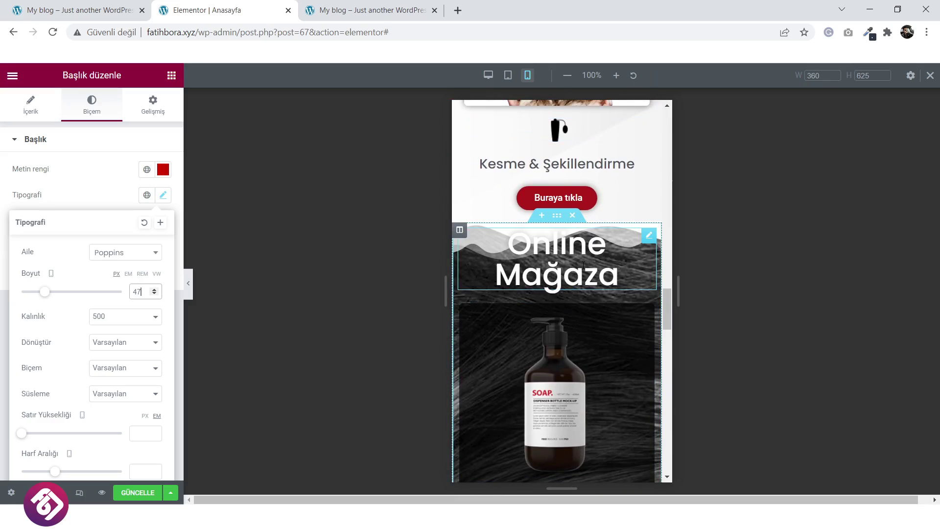
scroll(583, 265, down, 12)
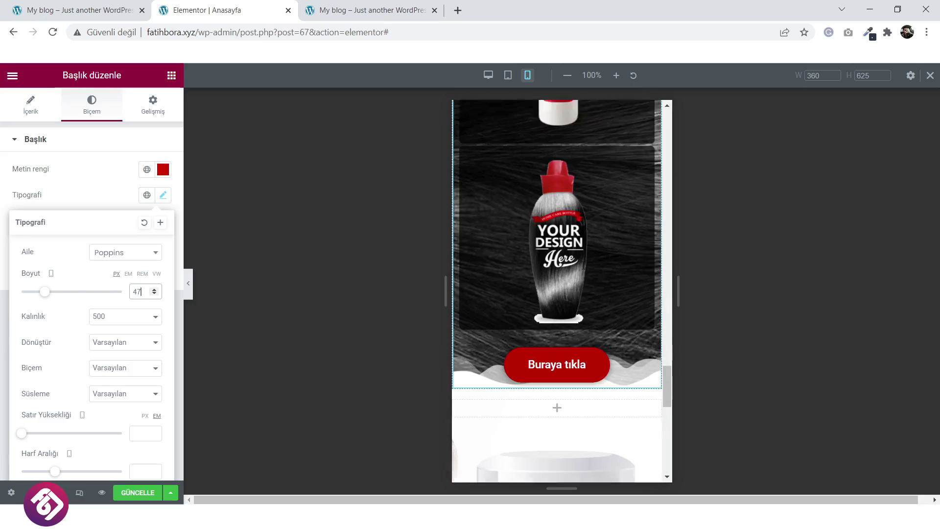
scroll(583, 265, down, 8)
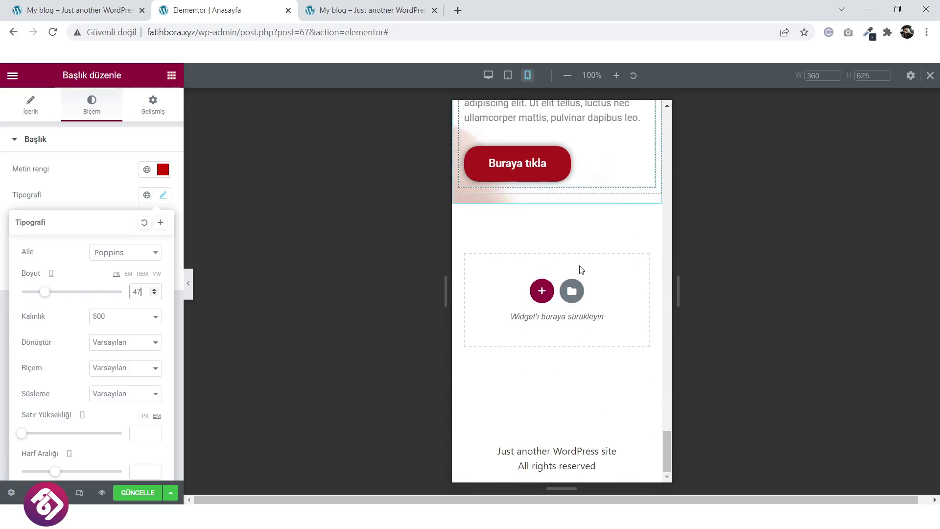
scroll(577, 266, up, 12)
click(144, 496)
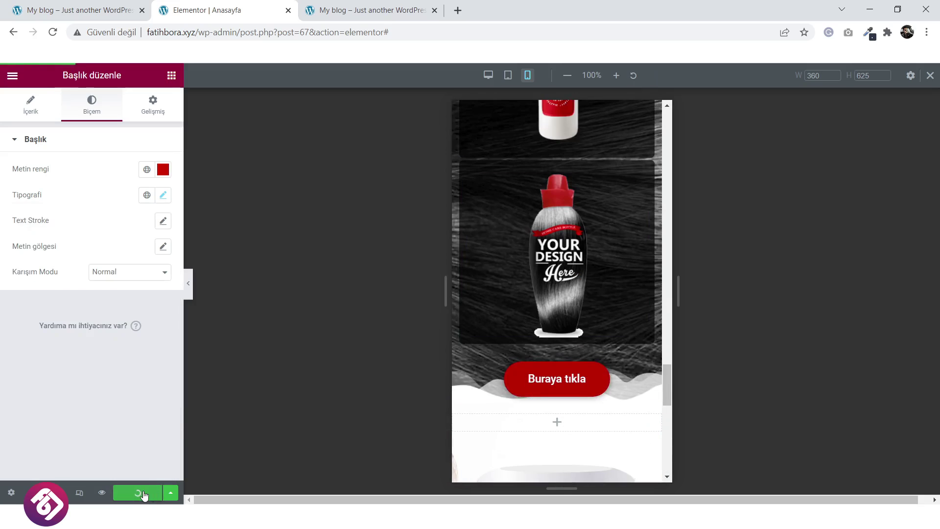
scroll(563, 397, up, 10)
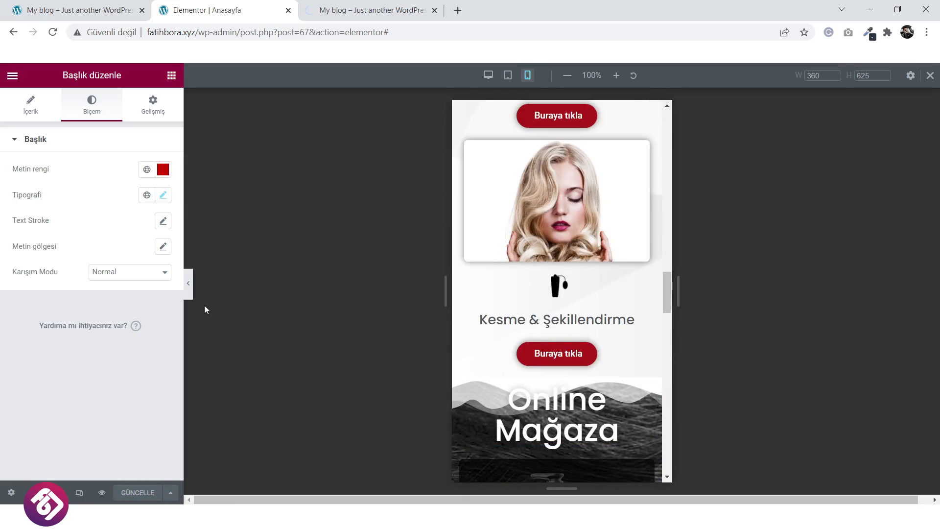
click(190, 293)
Preview the page at tablet width and scroll through it.
scroll(586, 295, up, 5)
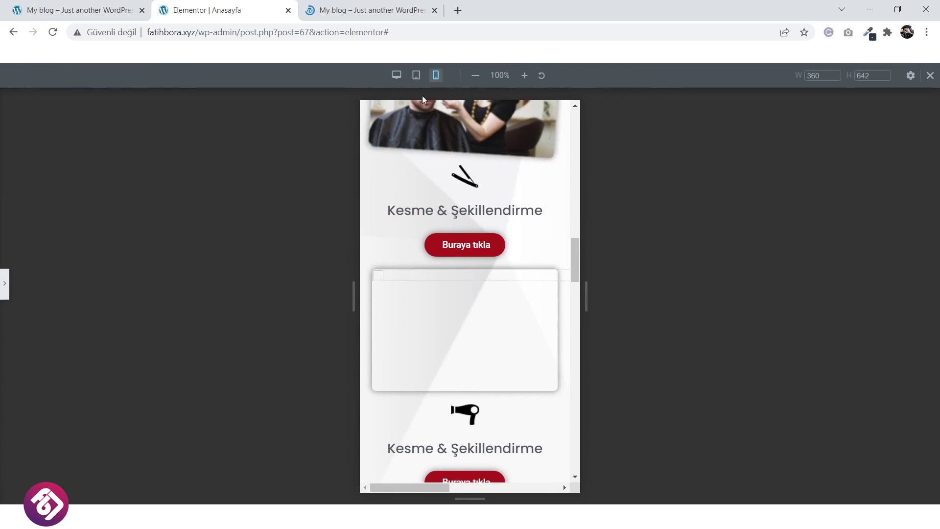
click(417, 75)
scroll(554, 231, up, 5)
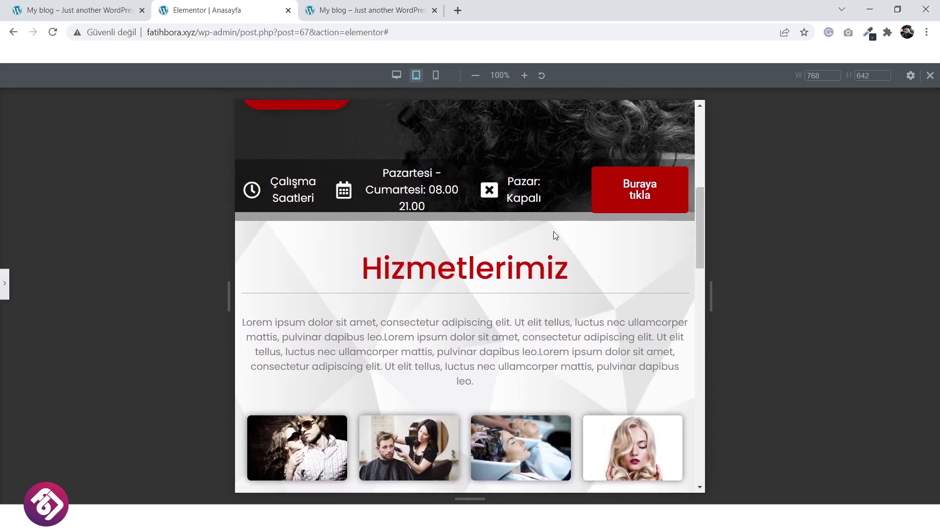
scroll(554, 231, up, 4)
scroll(553, 231, down, 12)
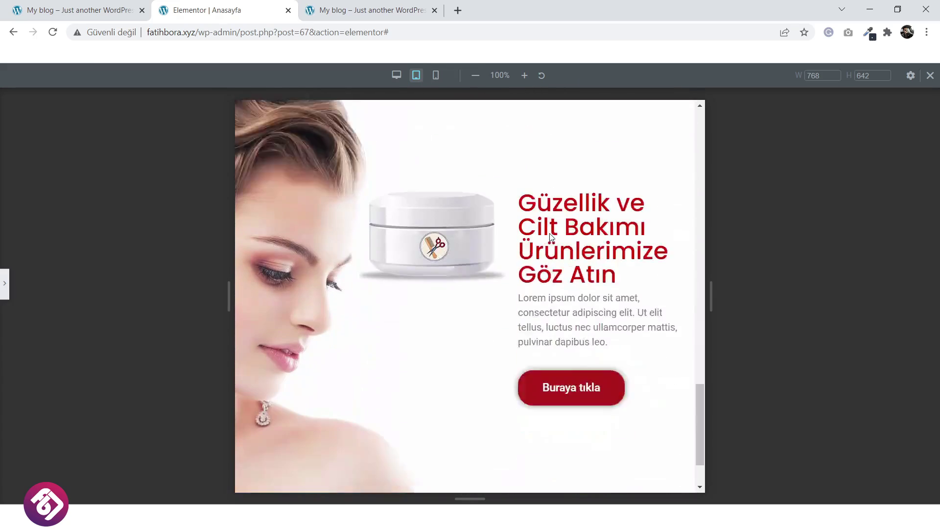
scroll(551, 238, down, 2)
Switch the preview back to desktop width and scroll through the page.
click(397, 75)
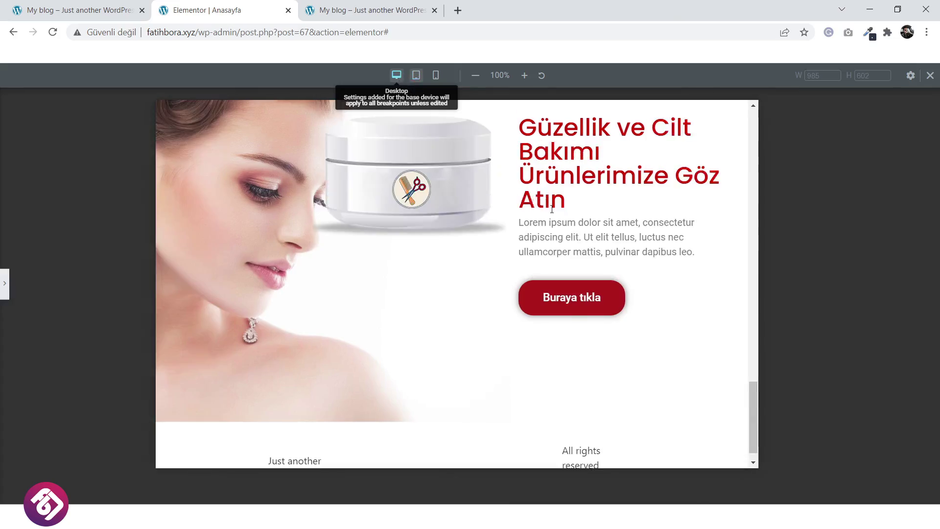
scroll(568, 260, down, 12)
scroll(553, 262, up, 8)
scroll(548, 262, down, 9)
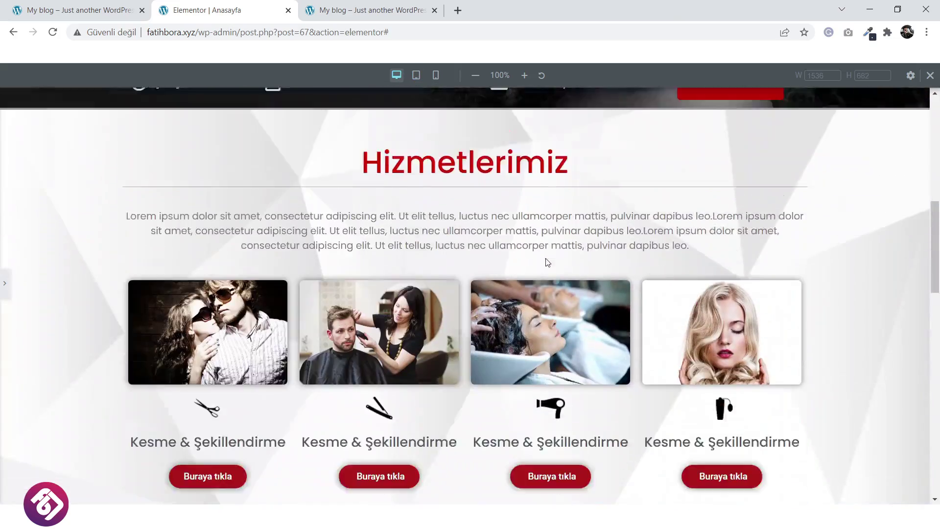
scroll(545, 260, down, 11)
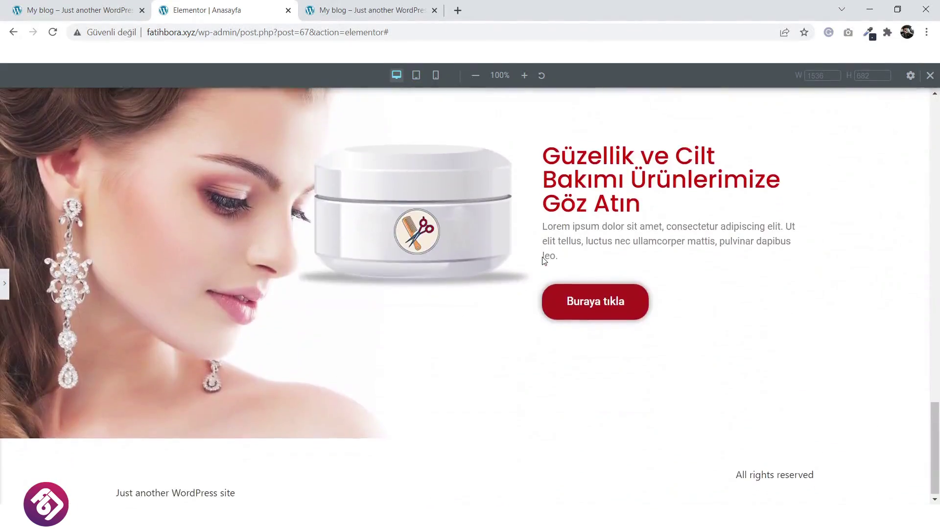
scroll(543, 261, up, 4)
scroll(481, 312, down, 1)
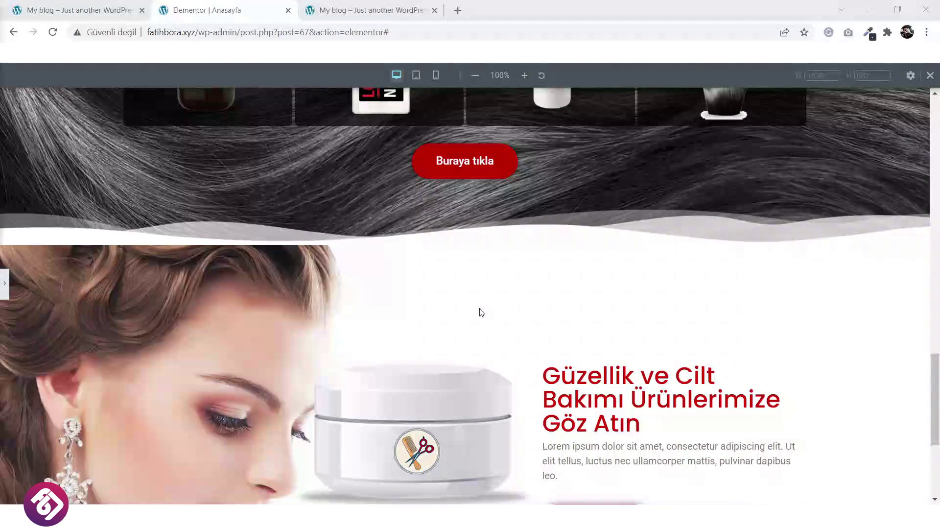
scroll(471, 312, down, 5)
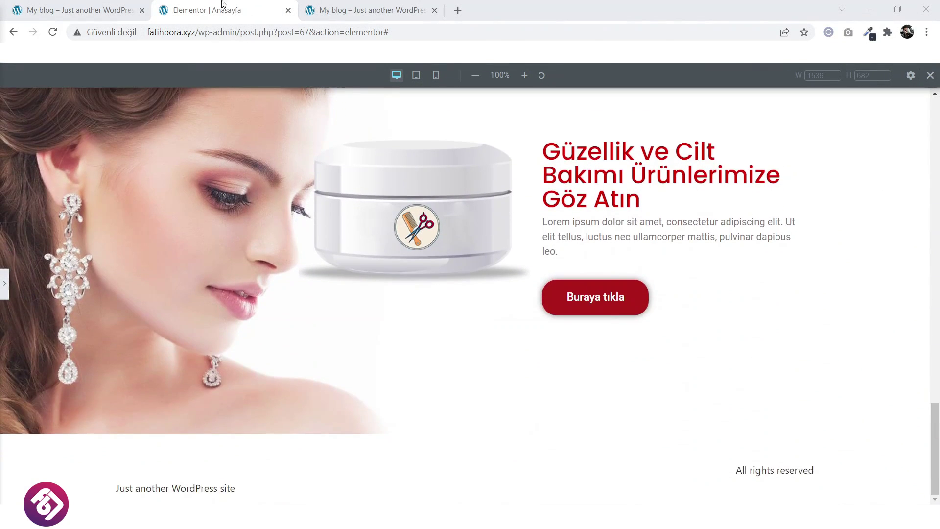
Check the live site's footer, then return to Elementor and reopen the settings panel.
click(106, 3)
scroll(357, 283, down, 1)
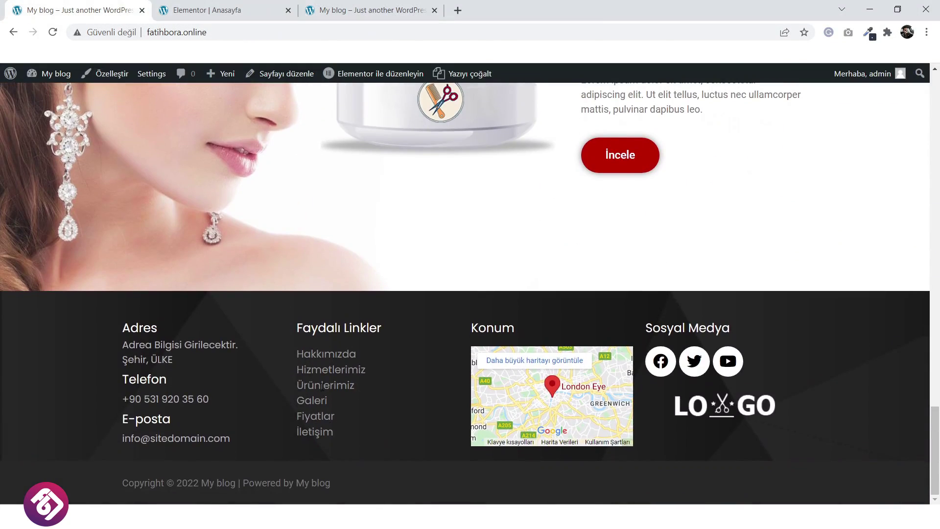
click(207, 4)
scroll(412, 296, up, 5)
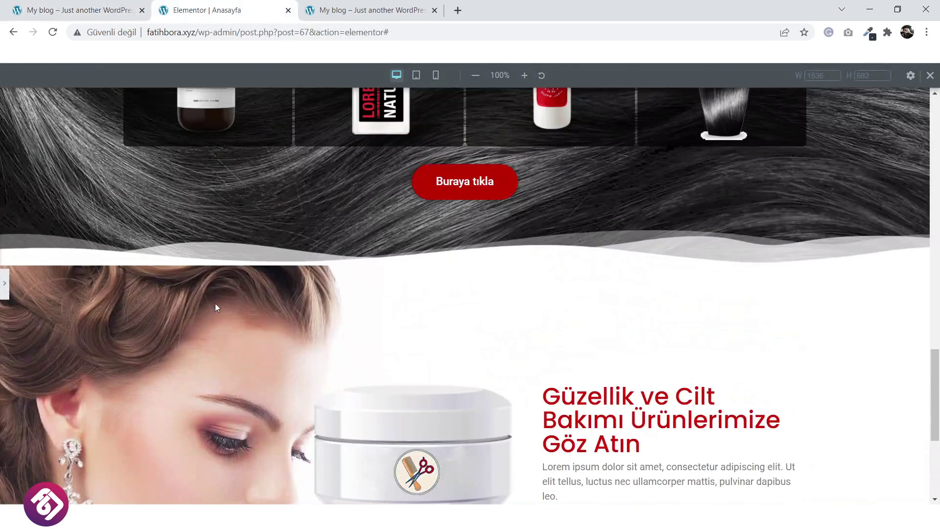
click(6, 294)
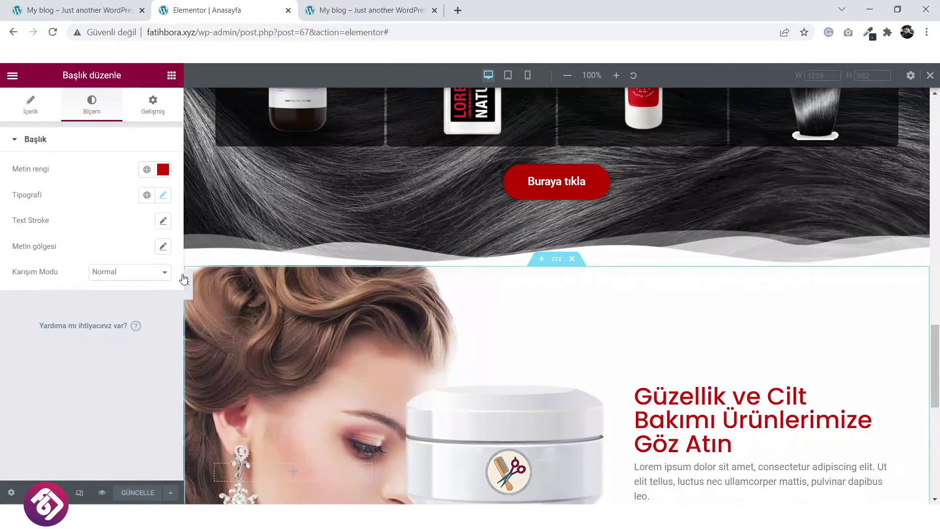
Select the Online Mağaza section and set its background colour to near-black.
scroll(389, 278, up, 5)
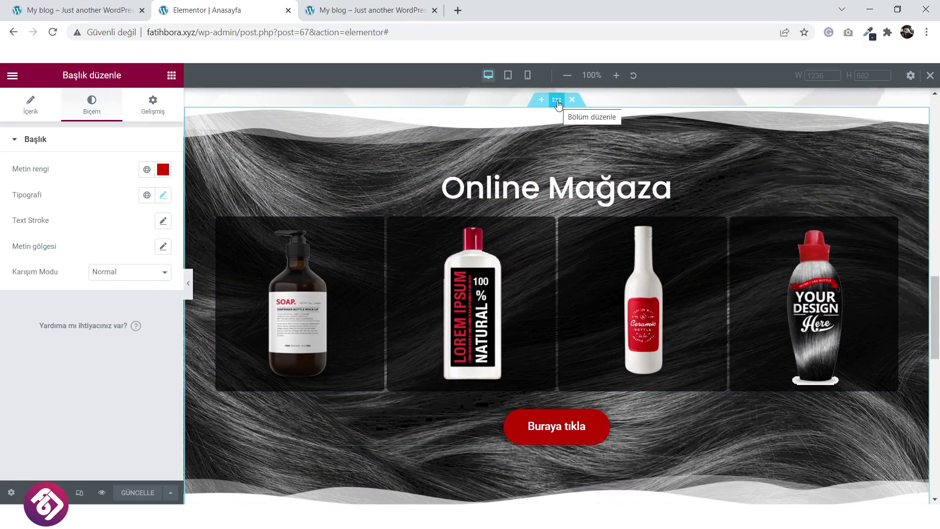
click(558, 101)
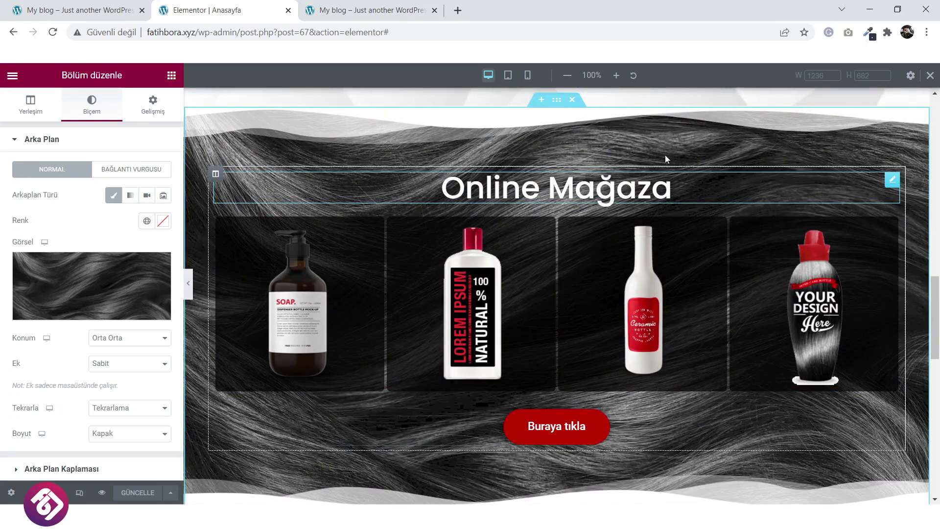
click(163, 221)
click(102, 289)
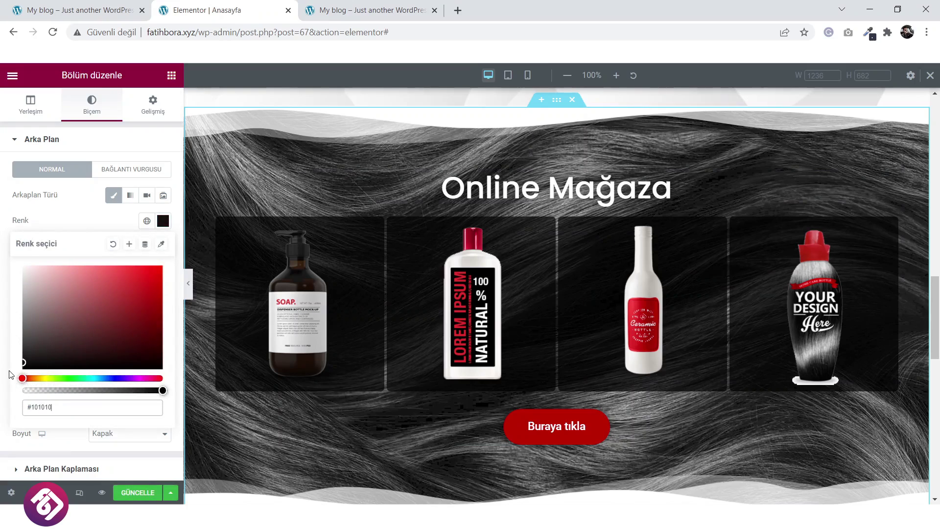
click(76, 230)
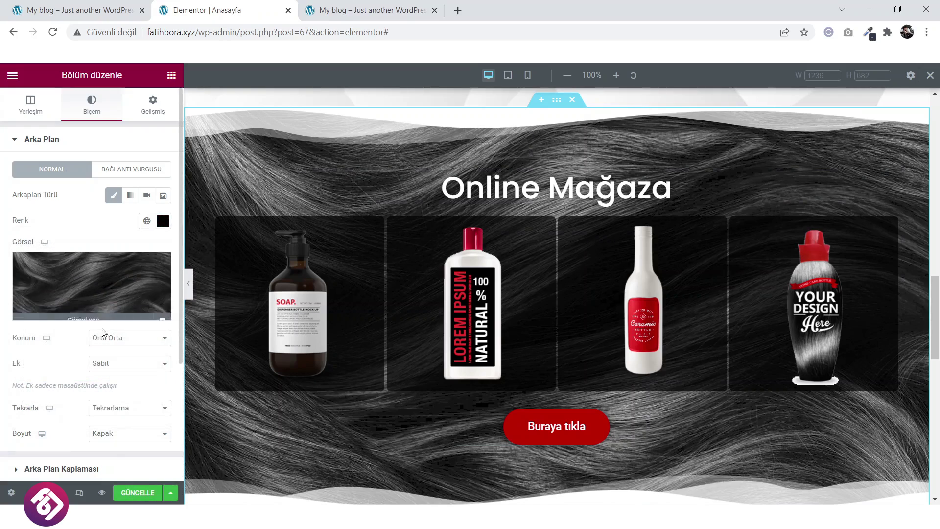
Add a classic black background overlay to the section at 0.45 opacity.
scroll(103, 362, down, 2)
click(103, 397)
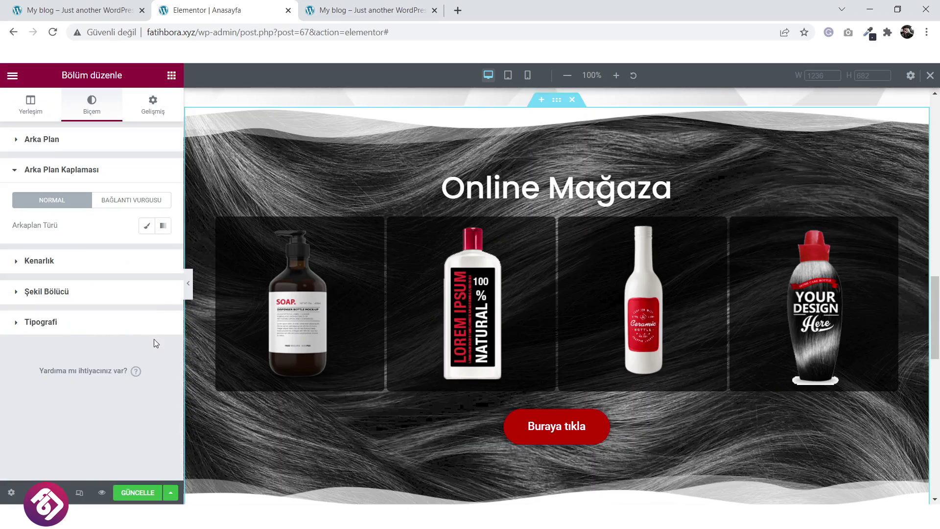
click(145, 226)
click(164, 251)
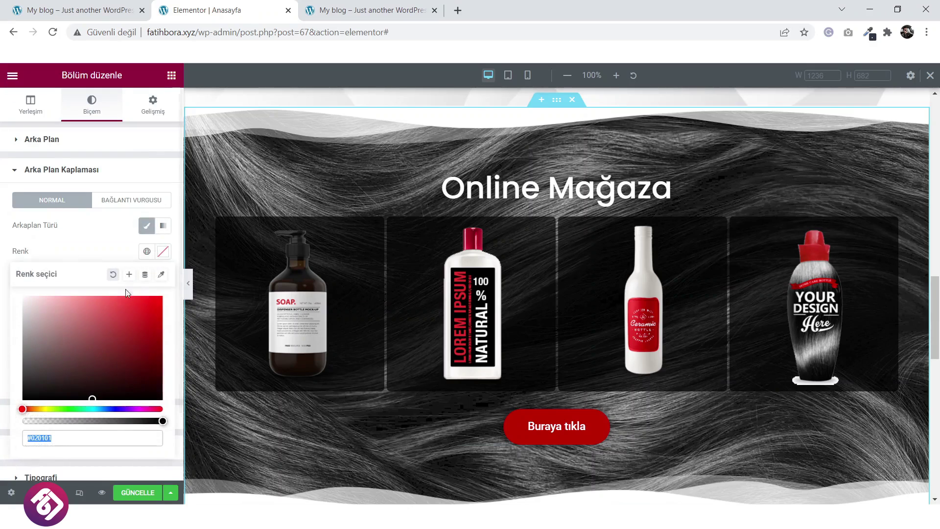
drag(66, 359, 18, 406)
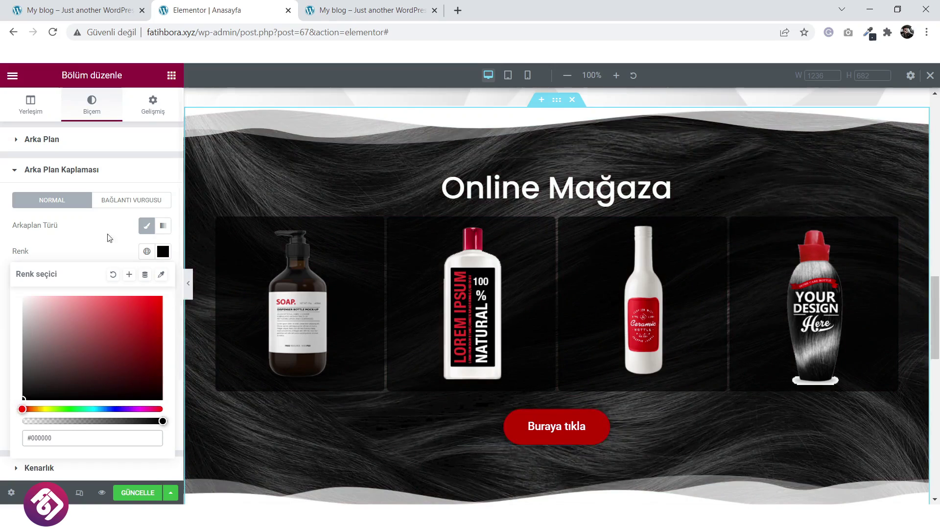
click(93, 245)
scroll(131, 364, down, 2)
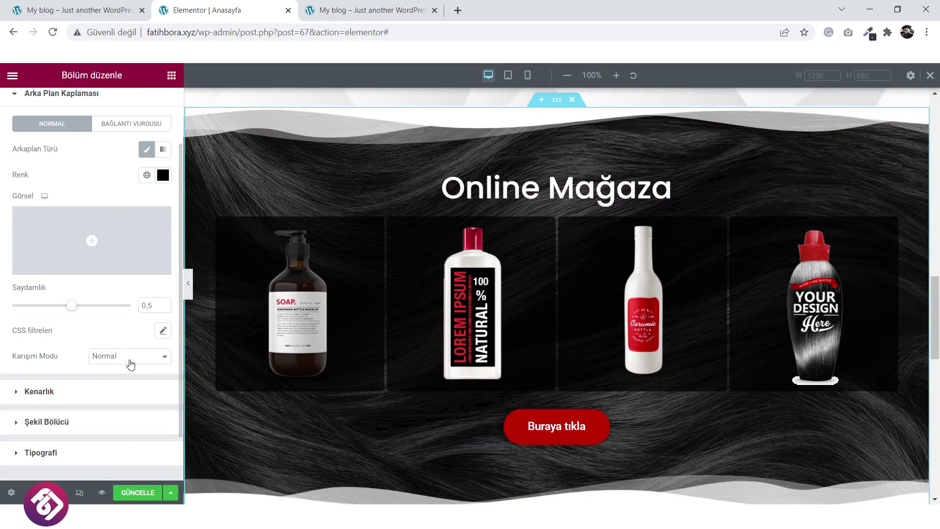
drag(90, 310, 74, 309)
drag(66, 307, 65, 308)
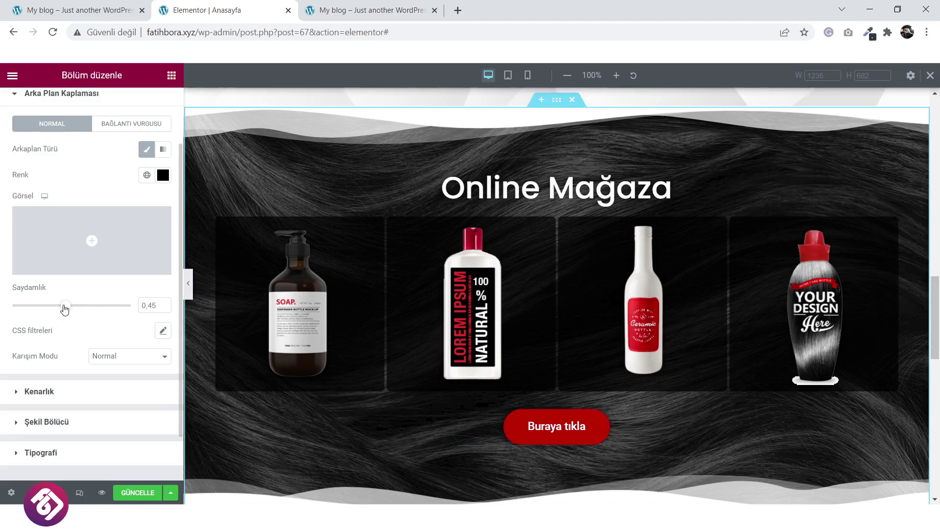
Save the page and check the darkened section in the live preview.
click(137, 493)
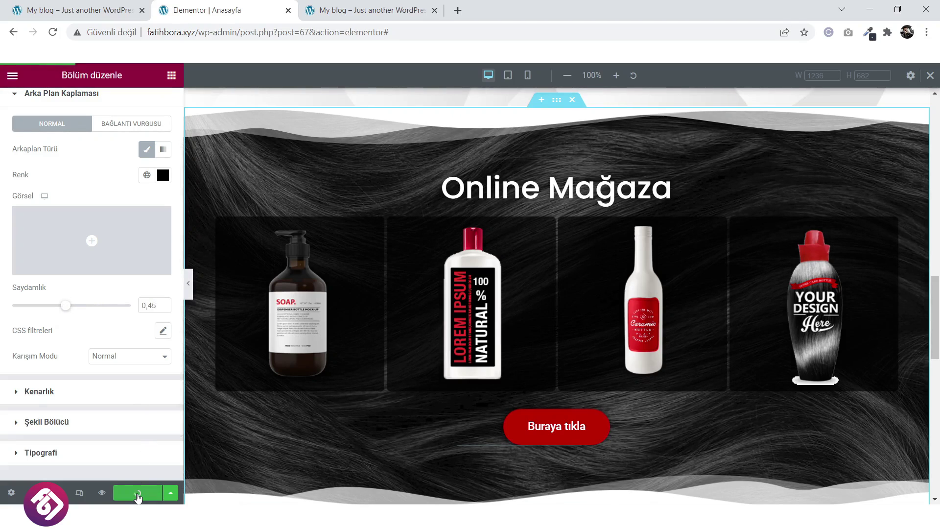
click(380, 3)
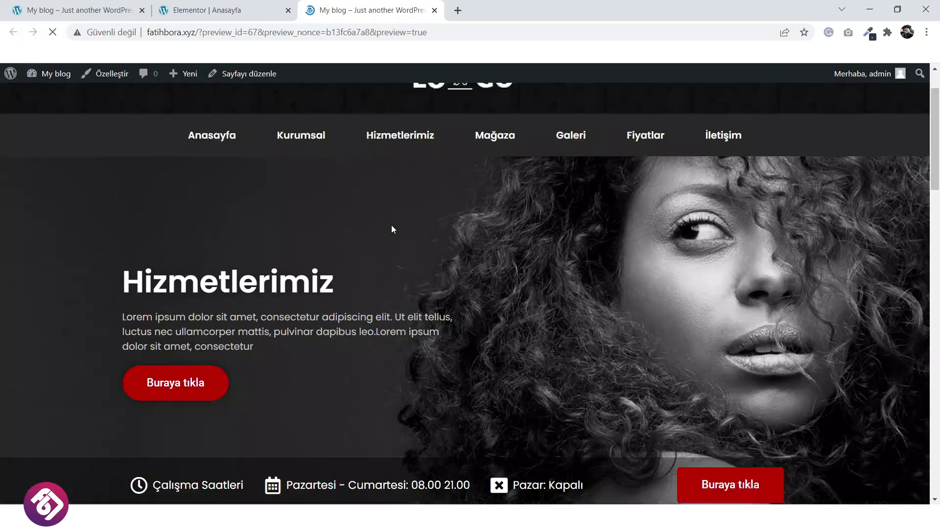
scroll(391, 227, down, 5)
scroll(392, 235, down, 11)
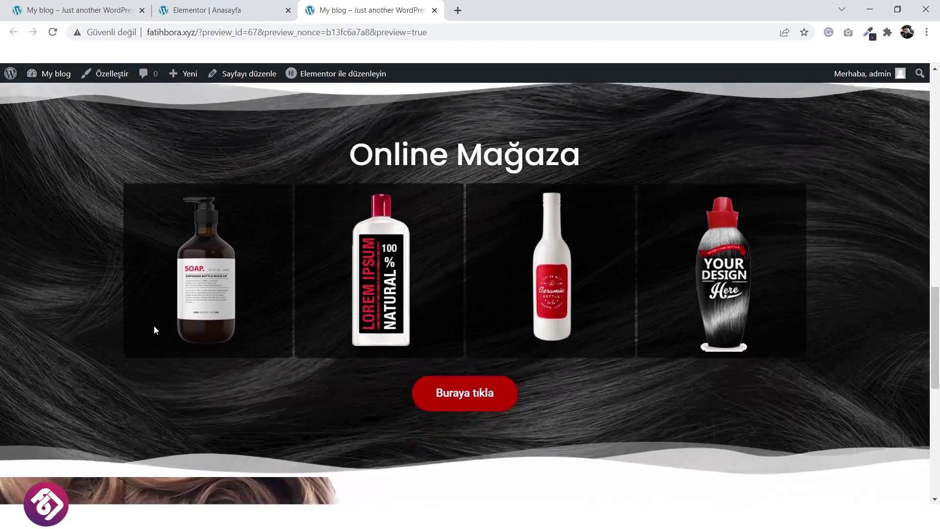
scroll(153, 327, down, 4)
click(238, 10)
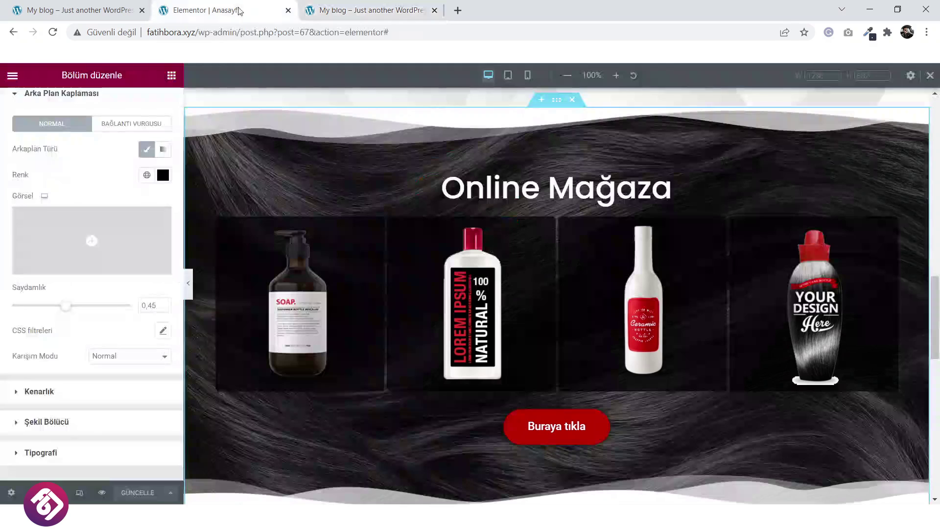
click(171, 75)
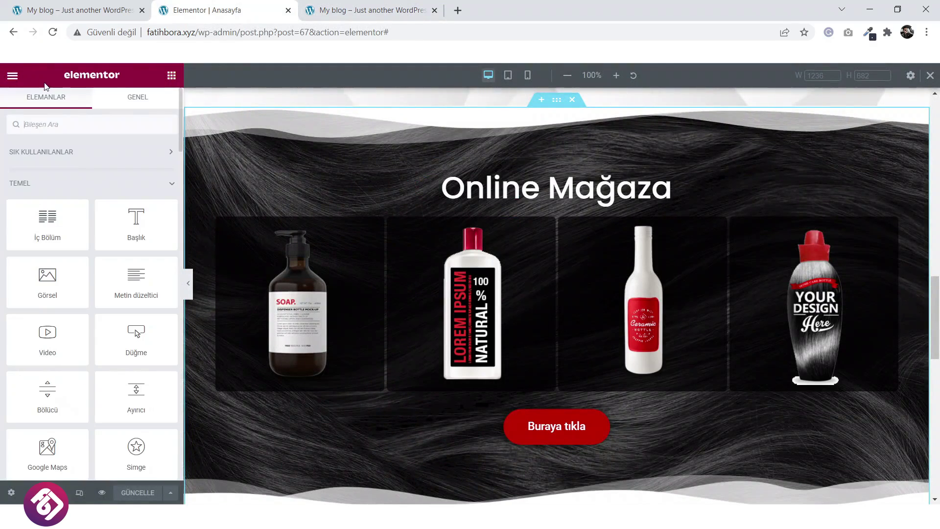
click(14, 80)
Leave Elementor for the WordPress dashboard's Header & Footer Builder templates.
click(69, 289)
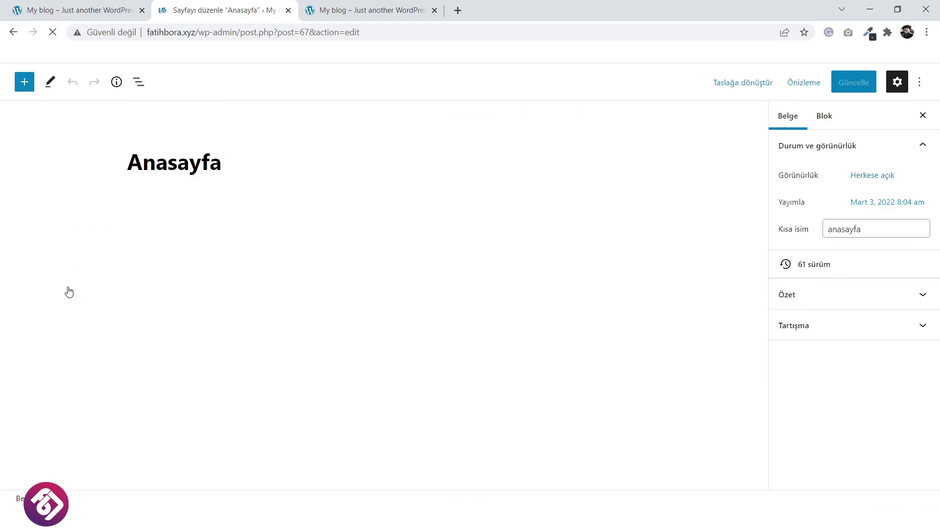
click(17, 96)
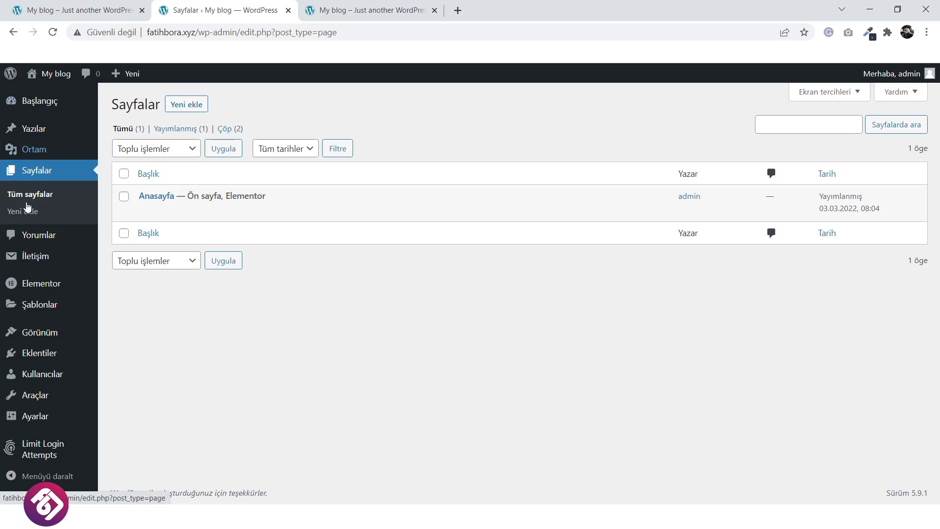
mouse_move(39, 333)
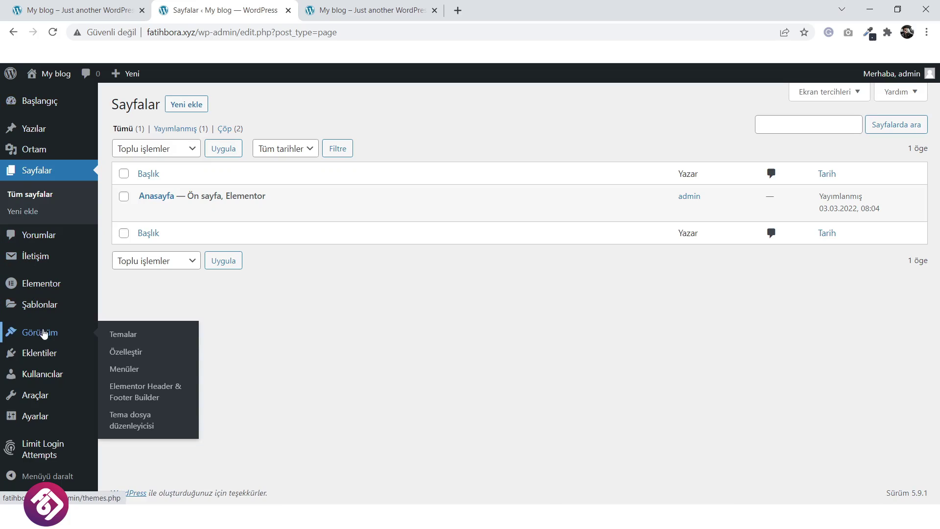
click(143, 390)
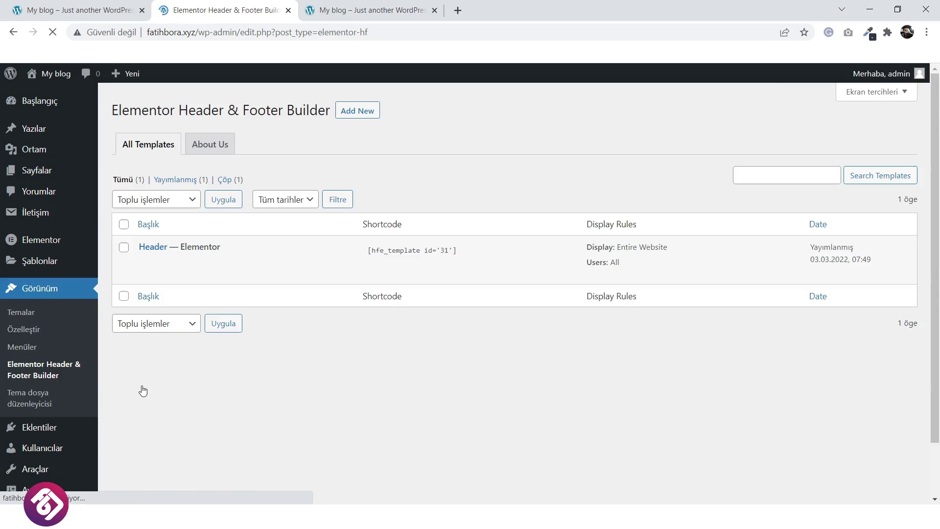
Create a new Footer-type template titled Footer, shown on the Entire Website for All users.
click(369, 124)
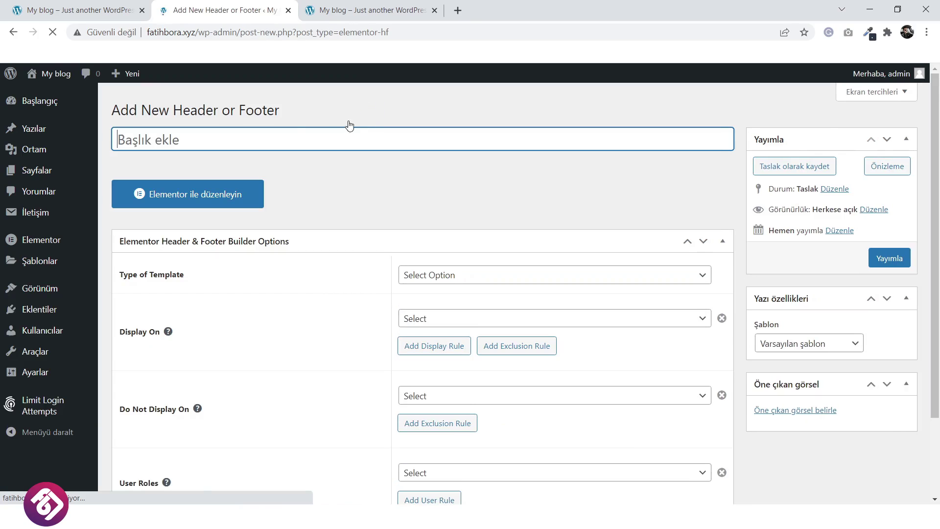
text(Footer)
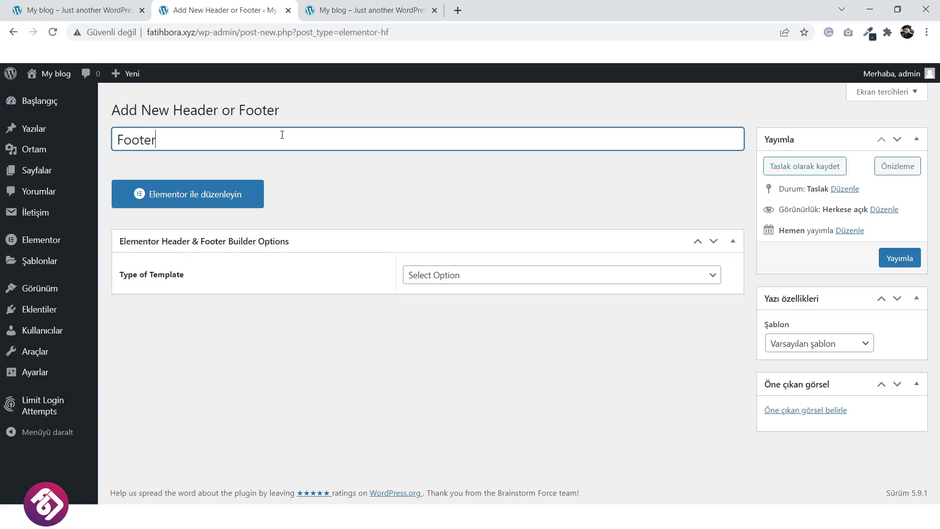
click(470, 276)
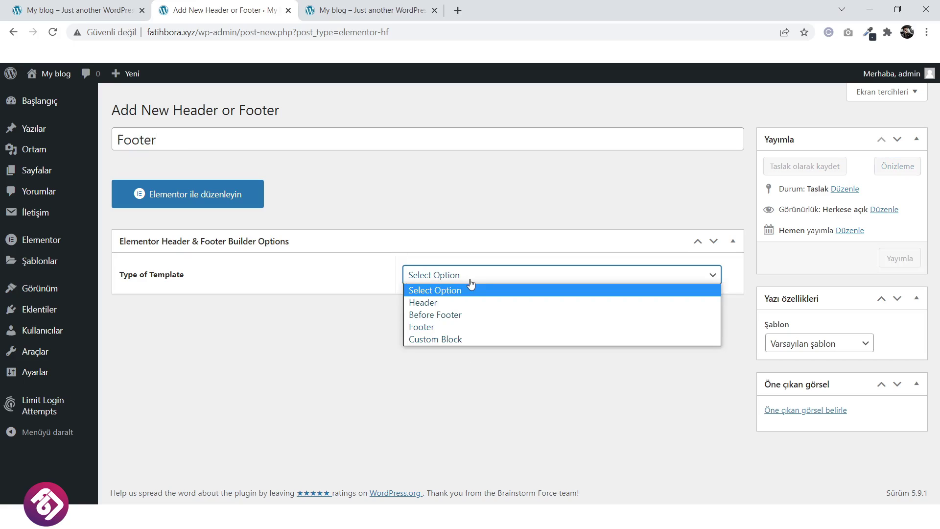
click(454, 322)
click(458, 321)
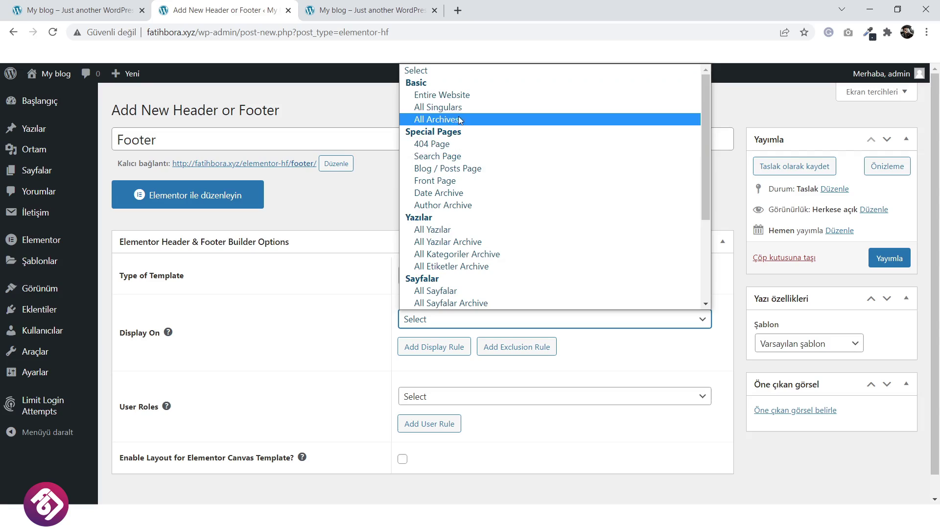
click(465, 96)
scroll(481, 304, down, 1)
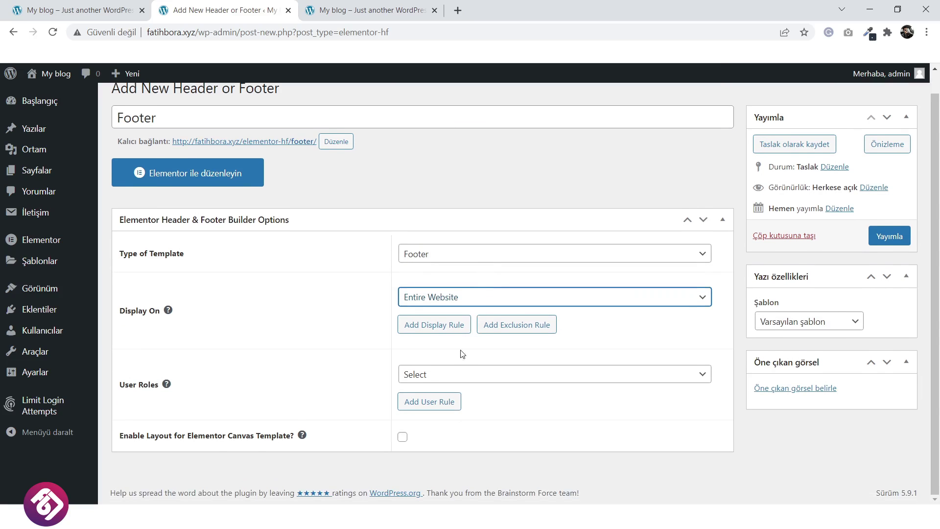
click(451, 374)
click(450, 260)
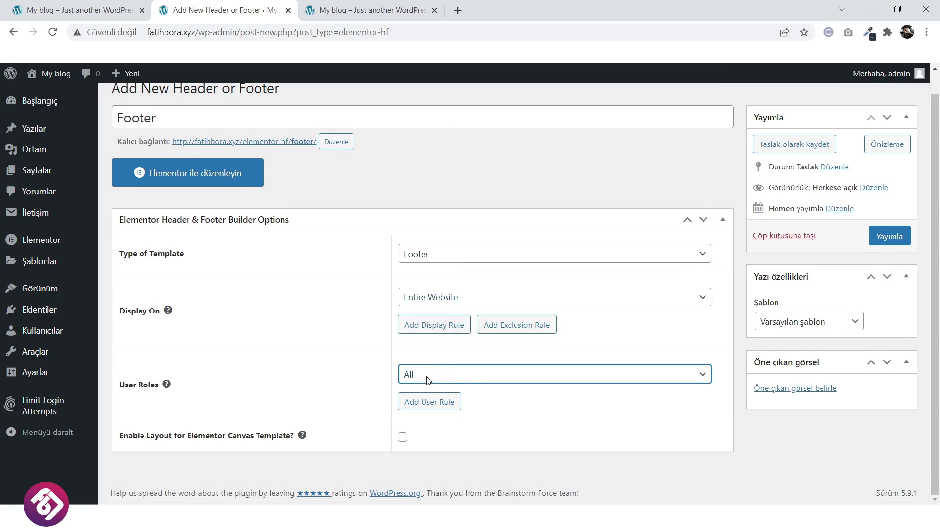
Enable it for Elementor Canvas, use the Elementor Tam Genişlik template, and publish it.
click(403, 437)
click(799, 324)
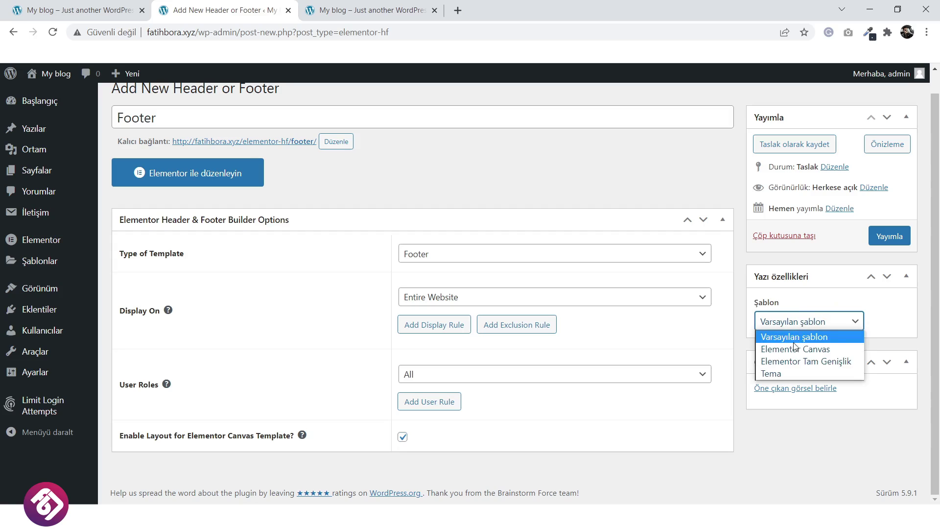
click(793, 361)
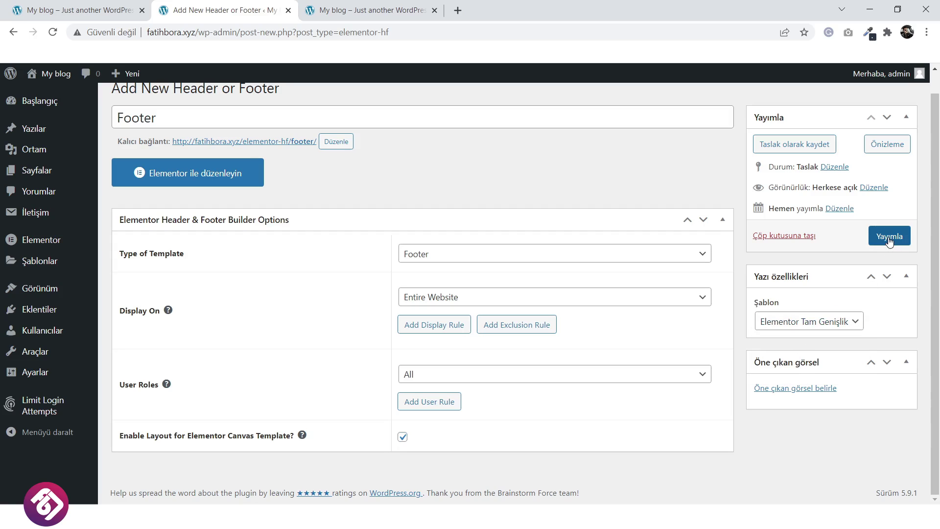
click(890, 239)
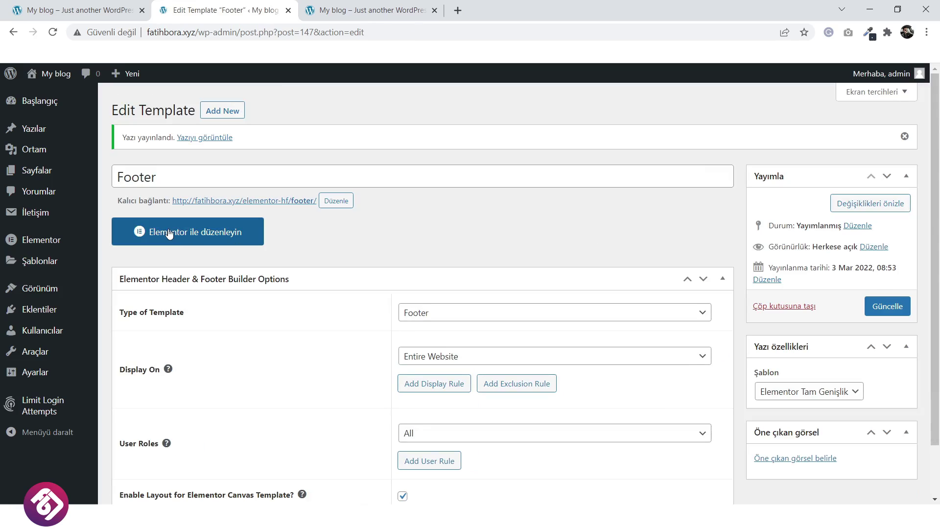
click(169, 233)
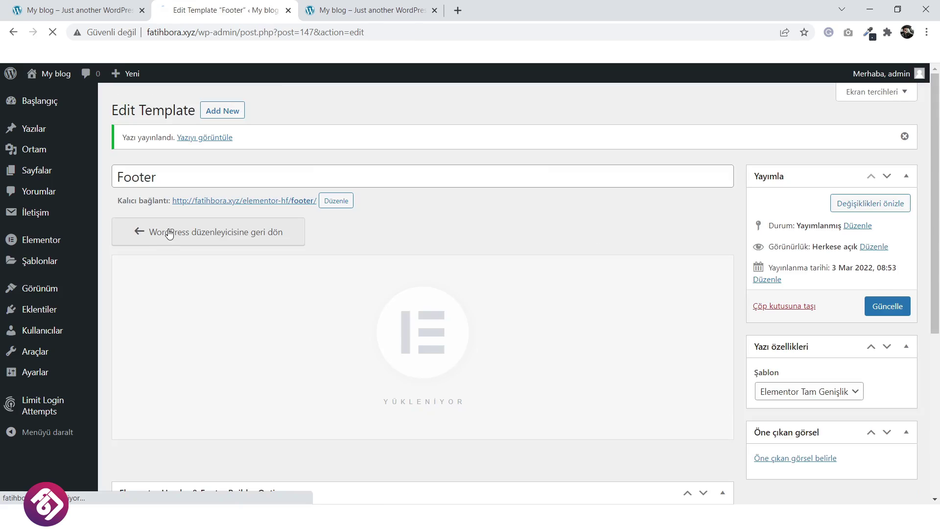
click(81, 10)
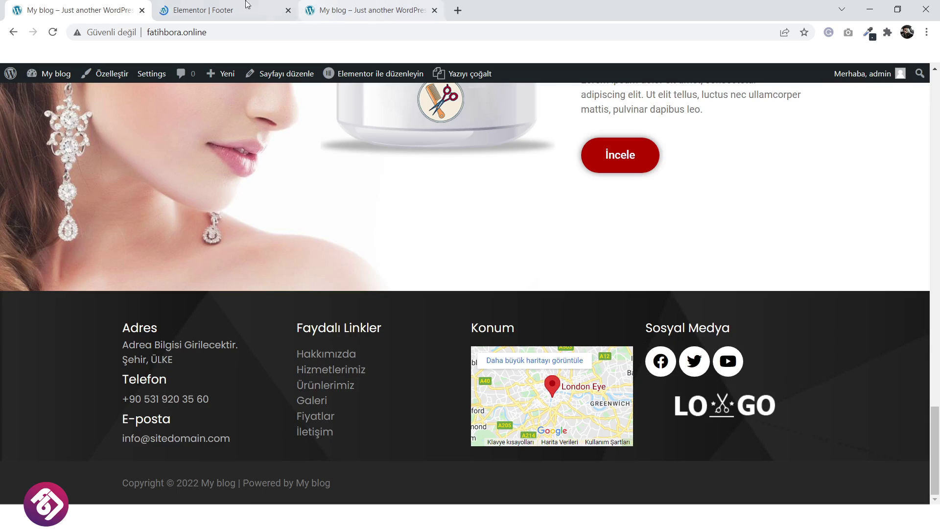
click(210, 10)
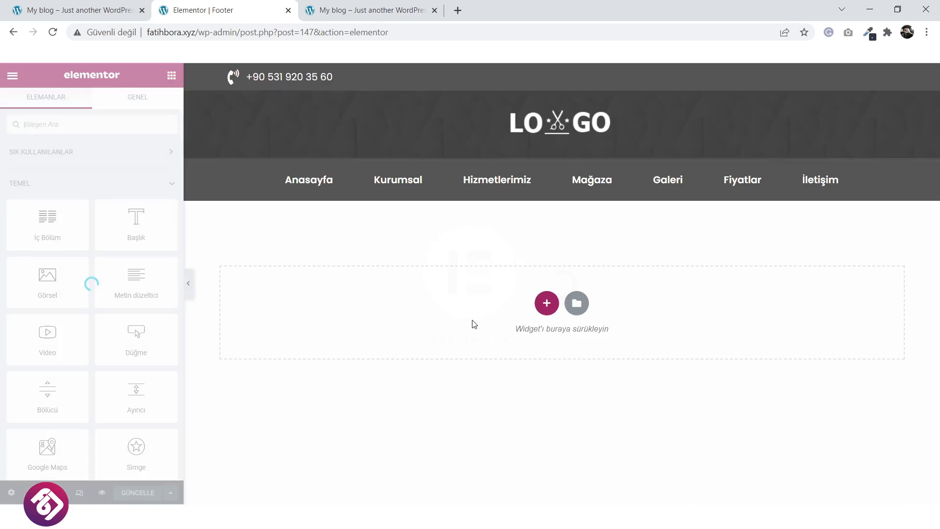
click(544, 303)
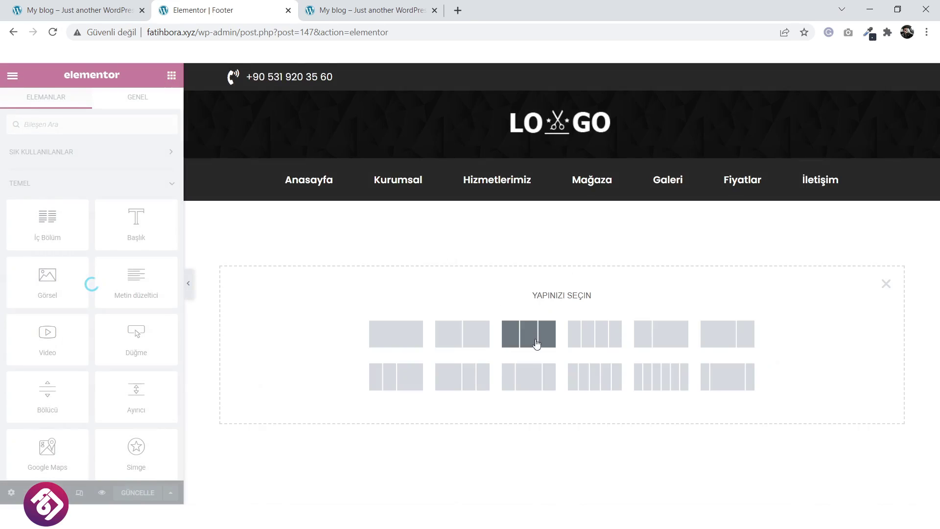
click(572, 346)
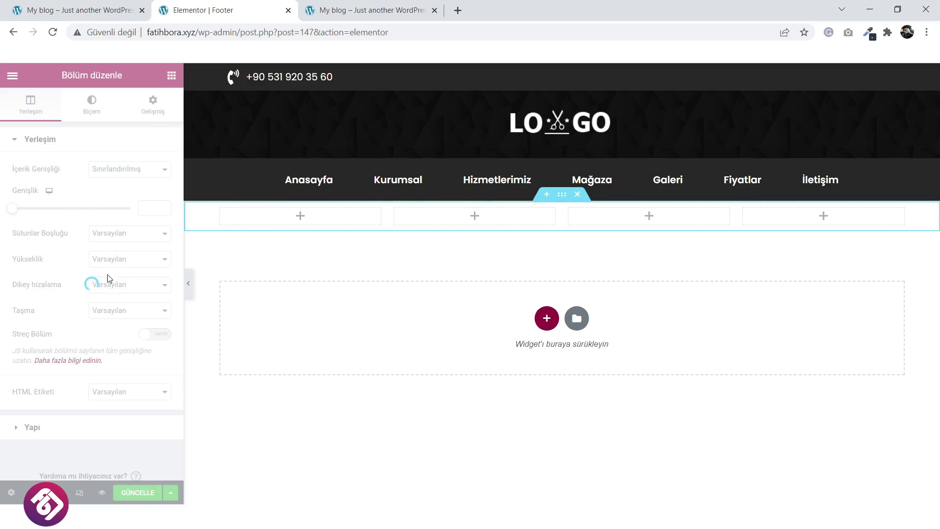
click(578, 195)
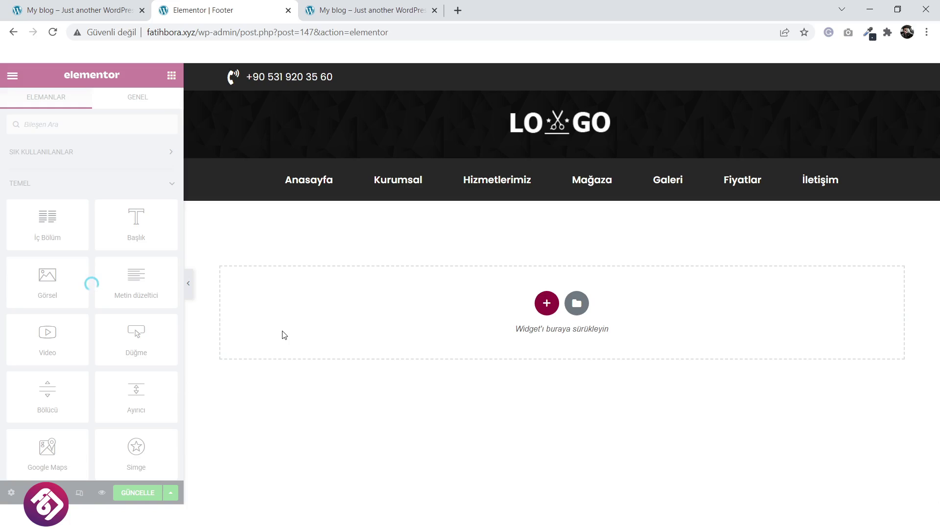
click(189, 287)
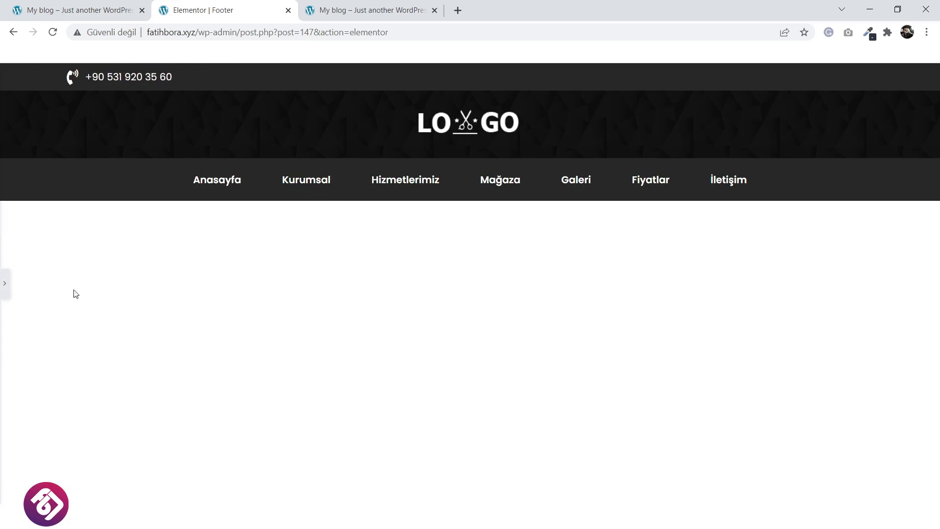
click(6, 288)
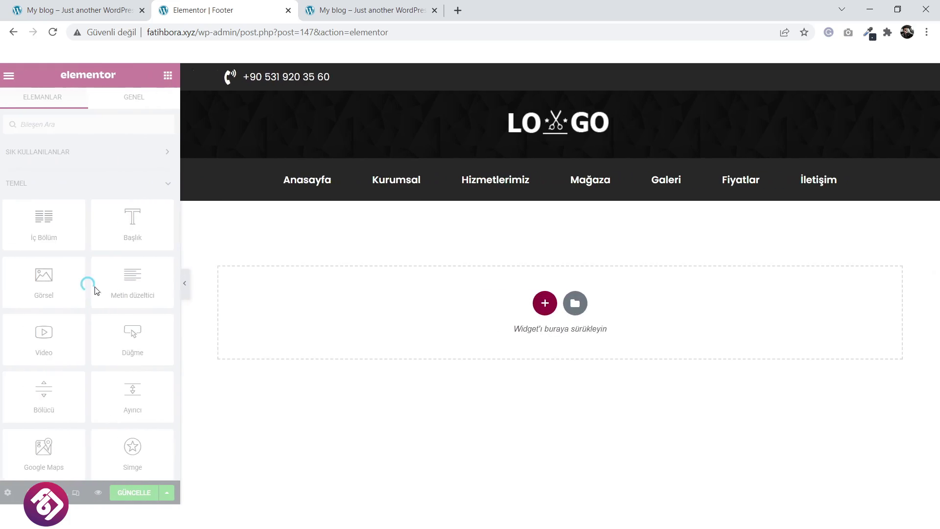
click(53, 34)
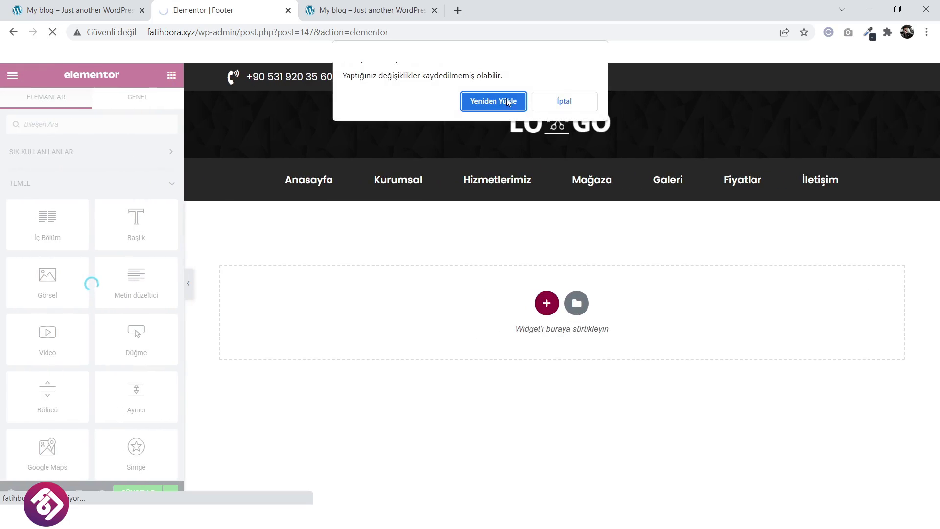
click(508, 102)
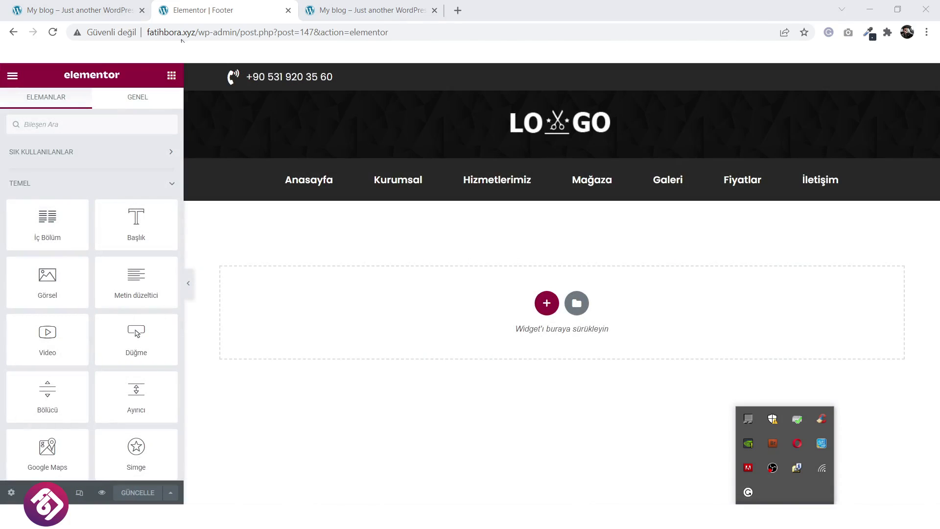
Insert a four-column section below the navigation with a 318 px minimum height.
click(546, 303)
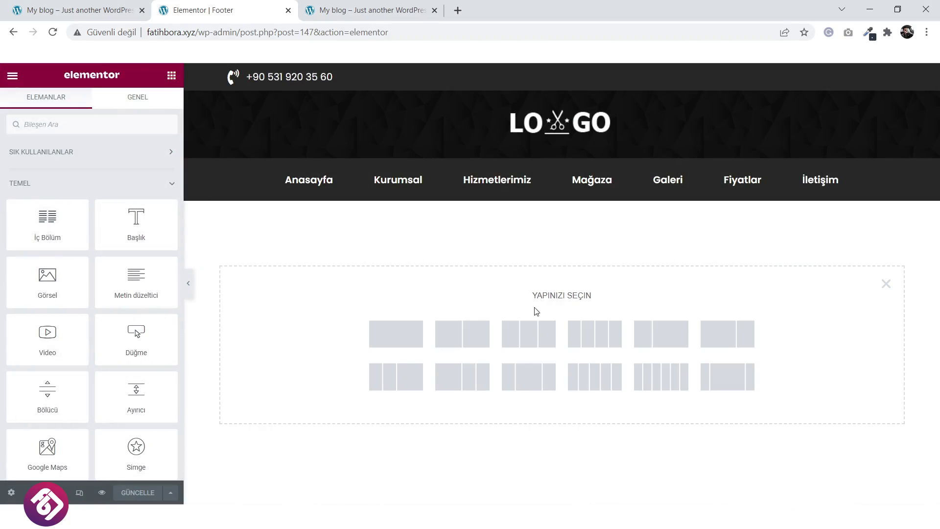
click(588, 349)
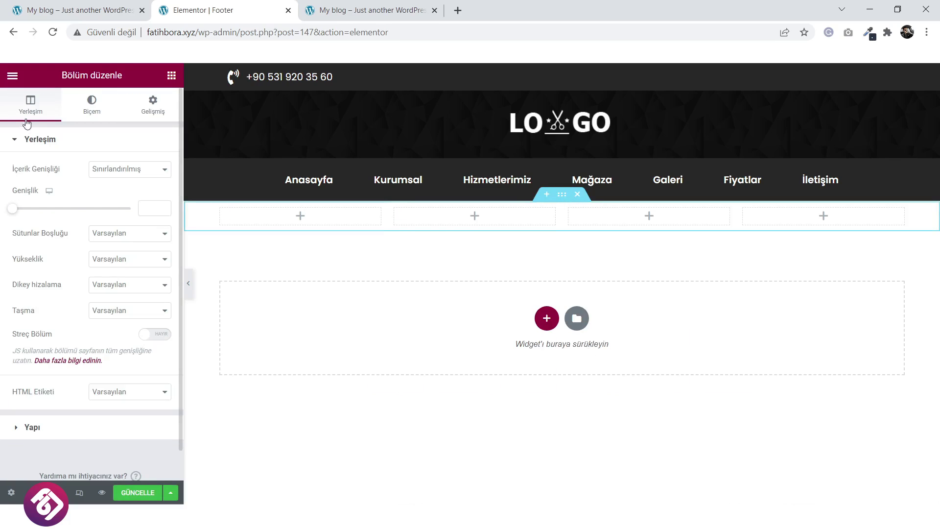
click(114, 261)
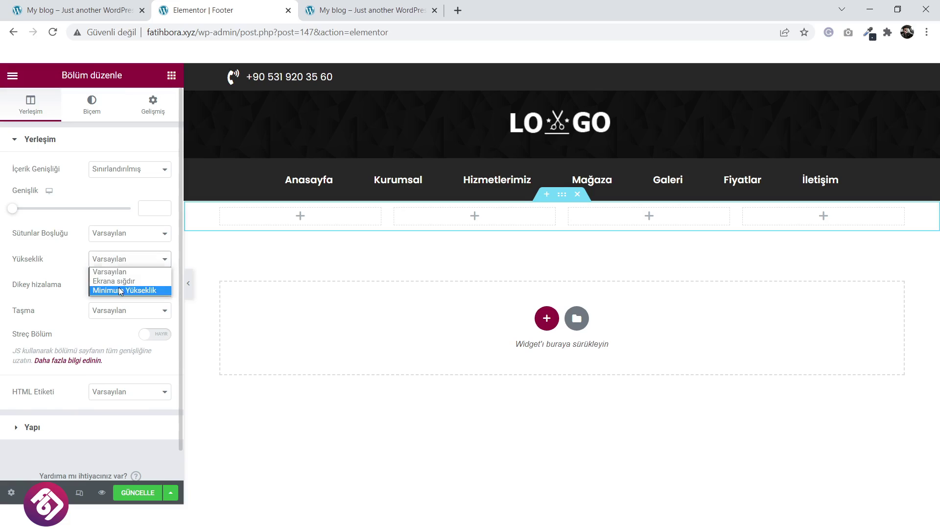
click(120, 291)
drag(50, 302, 43, 302)
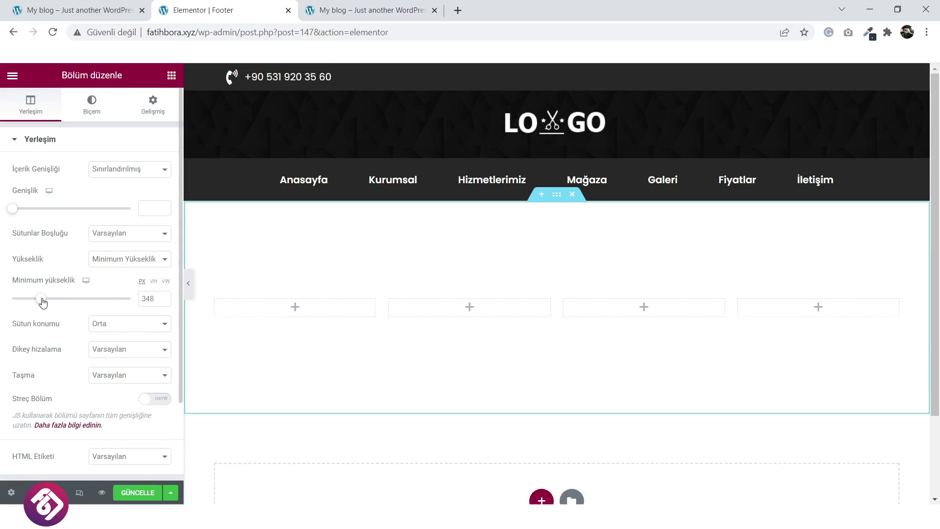
Copy the footer heading 'Adres' from the live site for reuse.
click(101, 5)
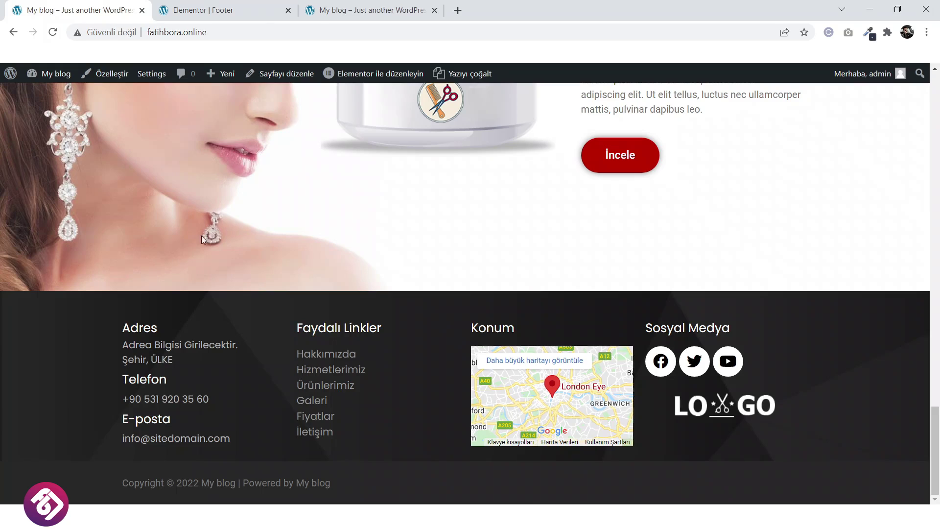
drag(166, 326, 122, 328)
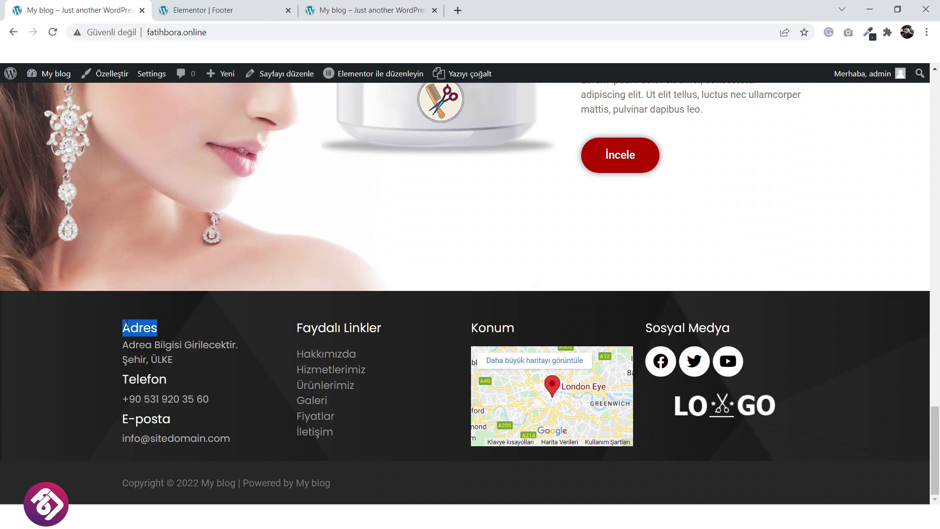
right_click(142, 329)
click(145, 333)
click(247, 7)
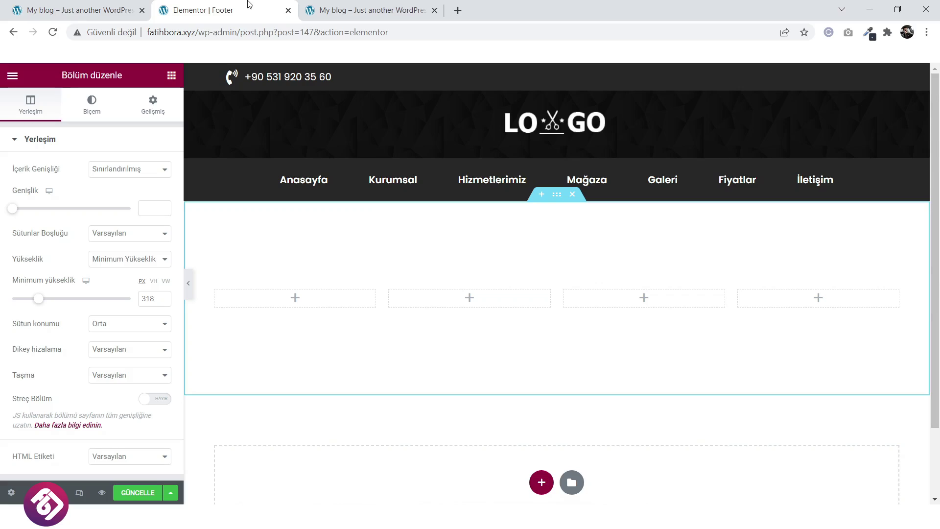
Place a heading widget in the first column and change its text to 'Adres'.
click(295, 298)
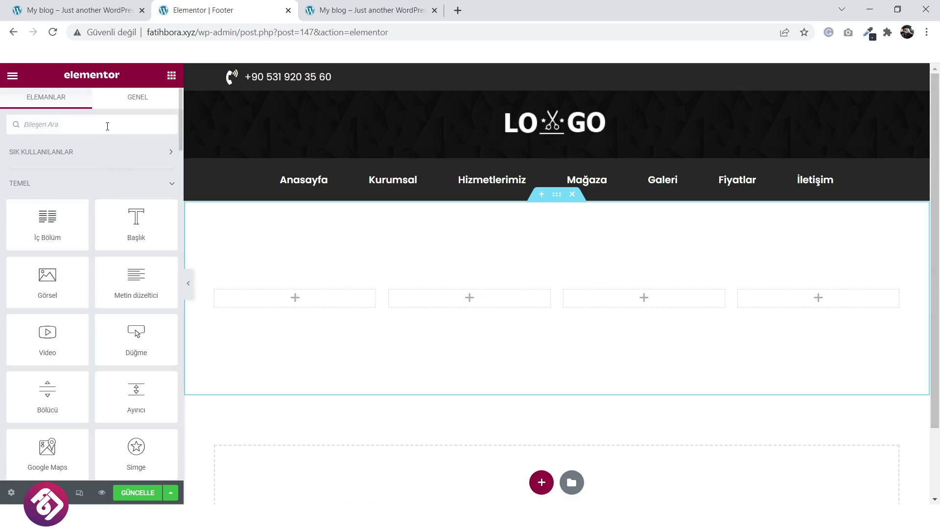
text(l)
text(con)
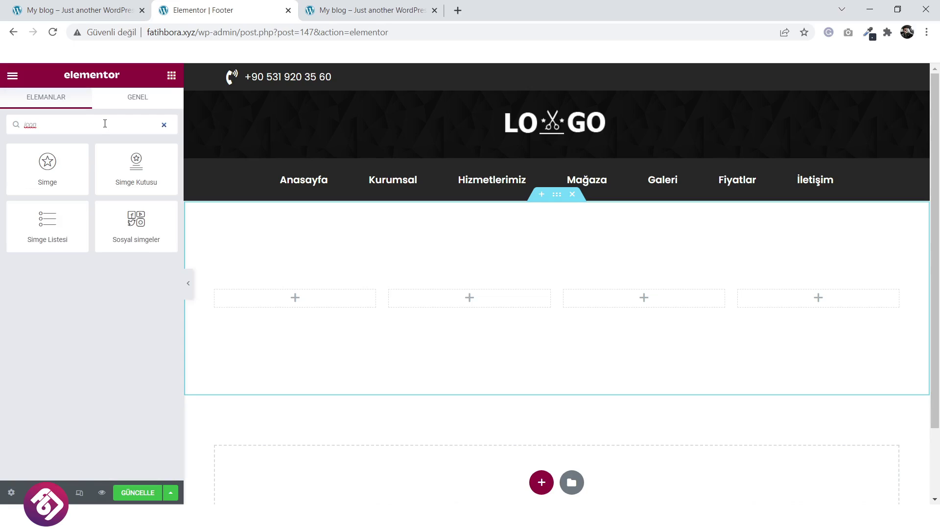
click(164, 124)
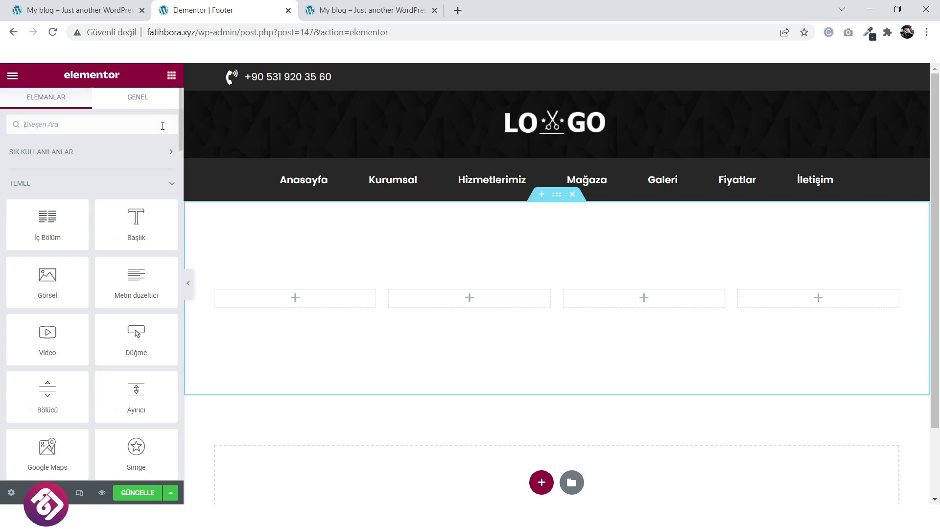
drag(154, 205, 311, 293)
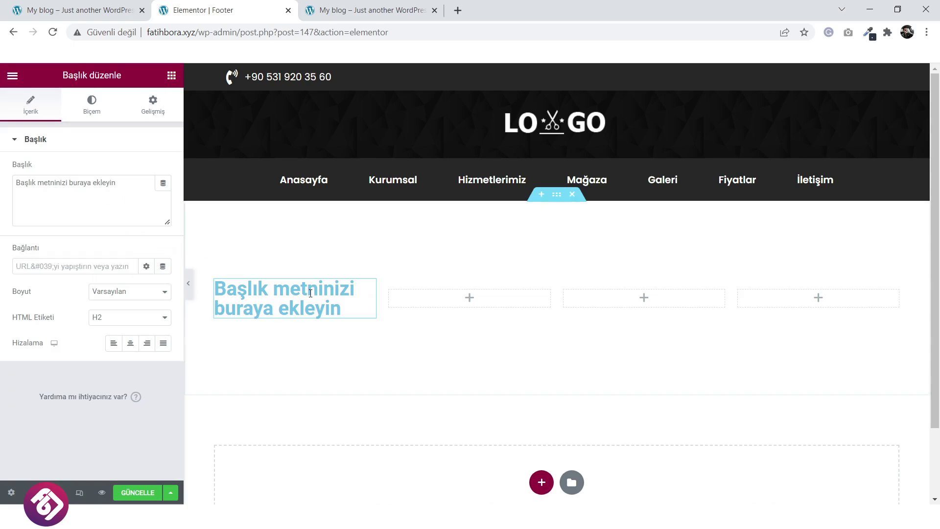
drag(127, 185, 16, 194)
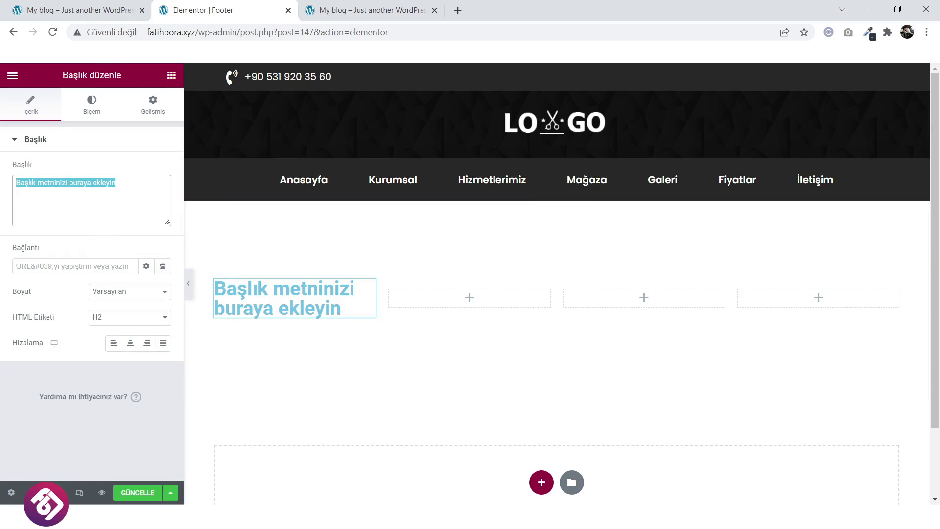
text(Adres)
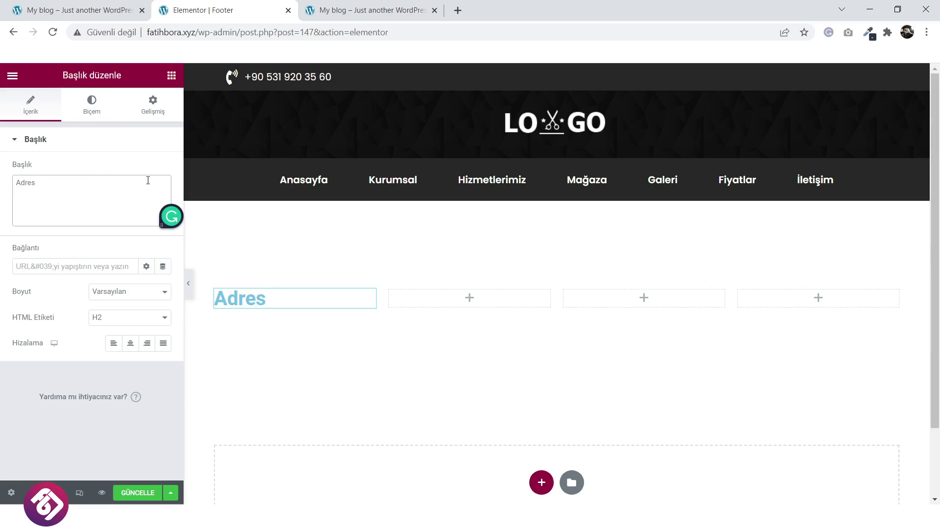
Set the Adres heading's text colour to near-black #020202.
click(92, 104)
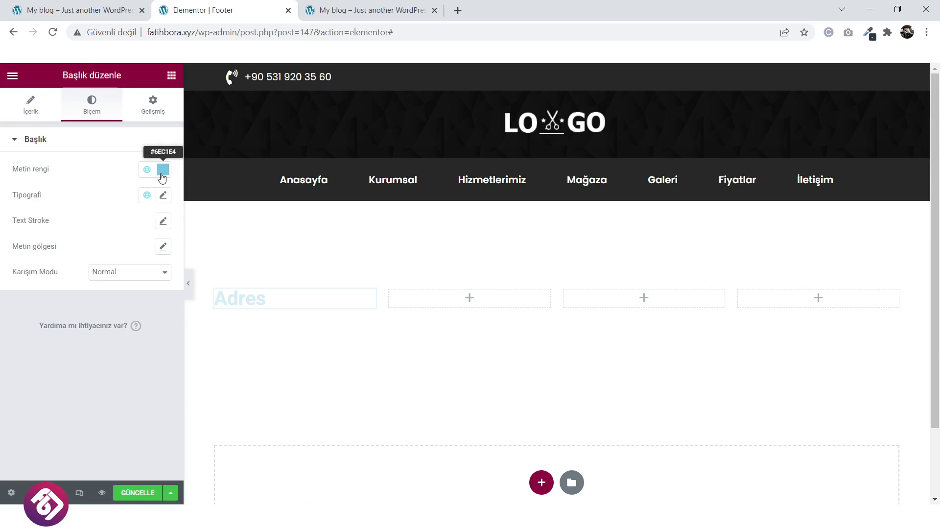
click(163, 169)
text(#FFFFFF)
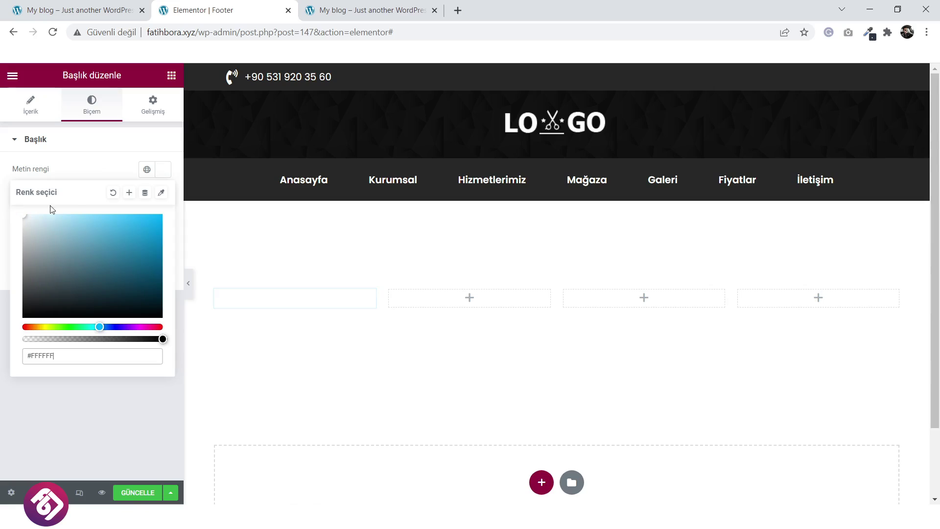
drag(53, 286, 18, 322)
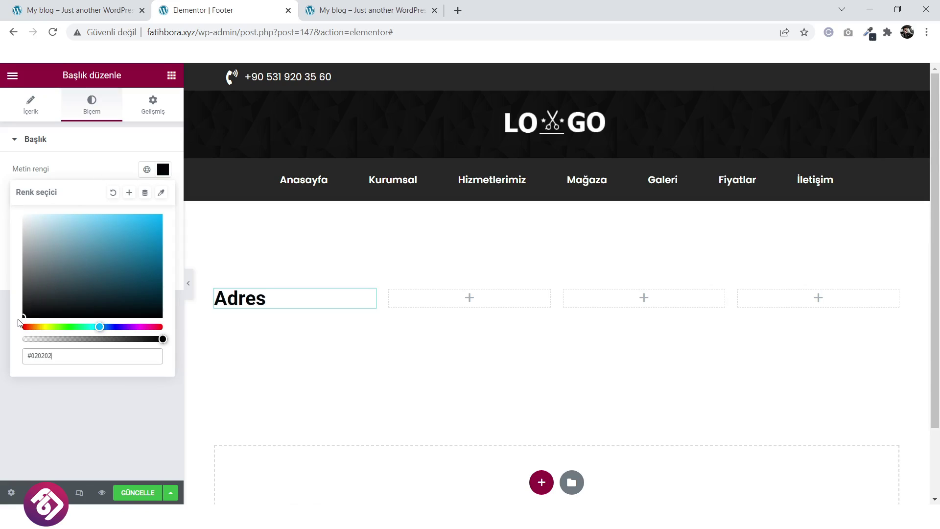
click(98, 169)
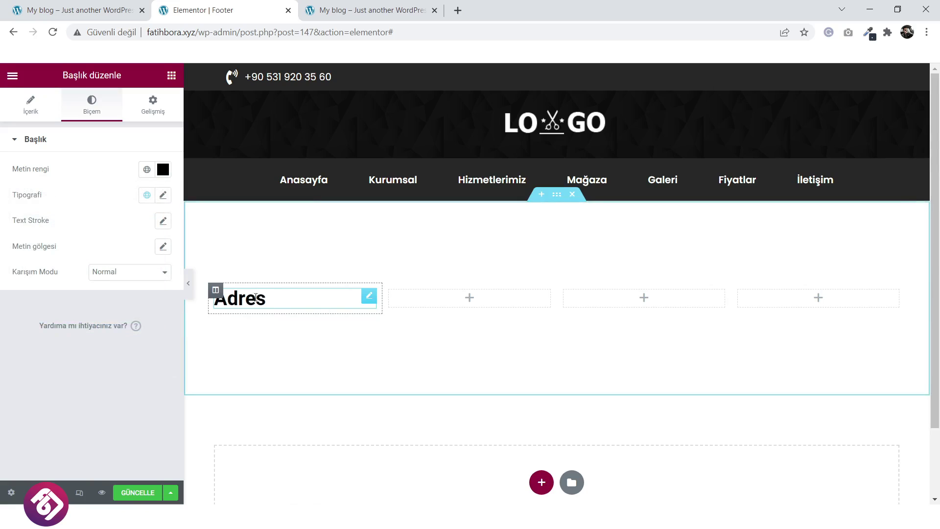
click(119, 6)
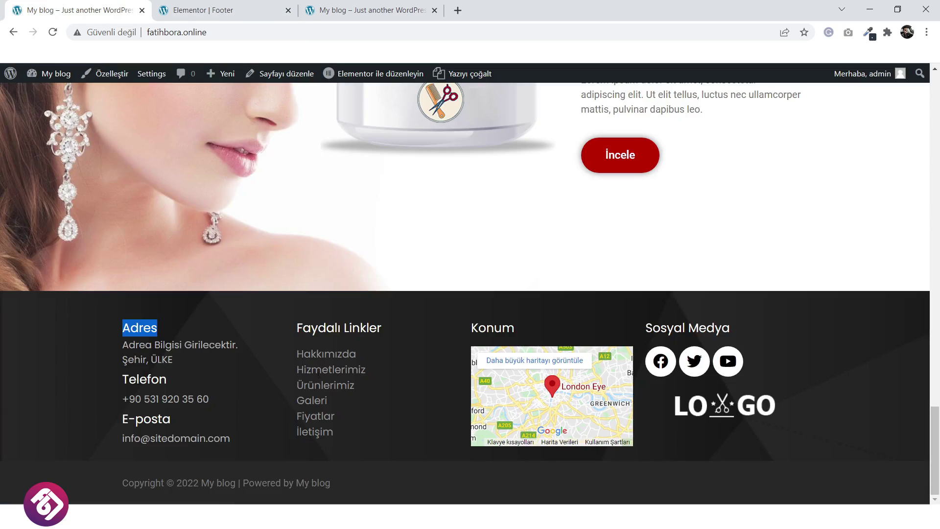
click(245, 10)
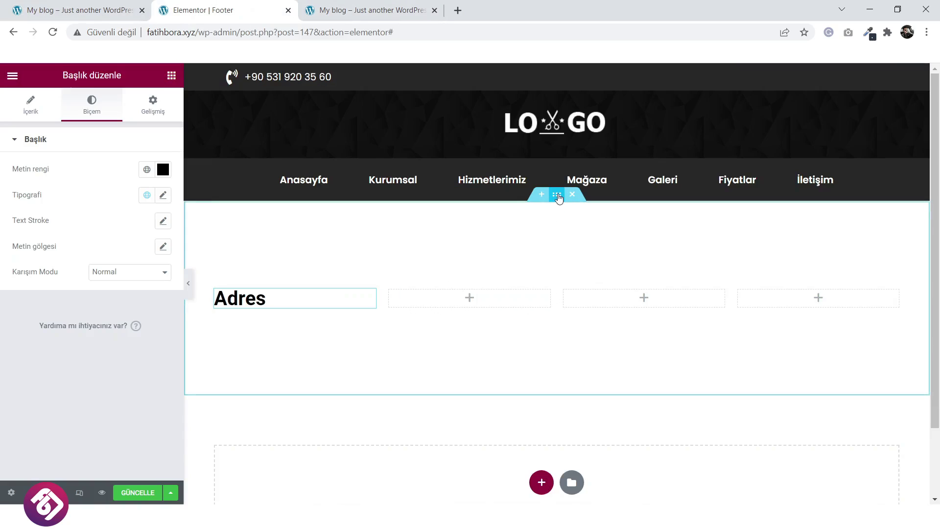
click(558, 196)
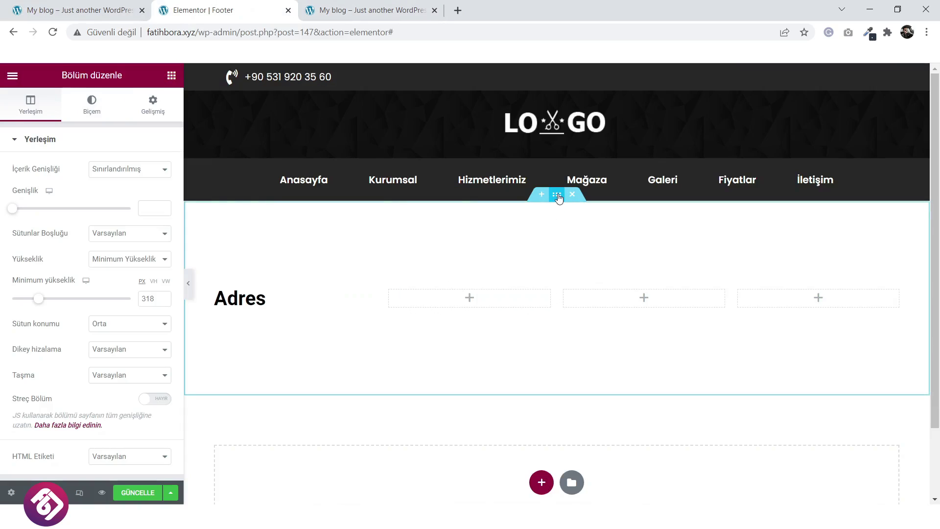
Give the footer section a classic black background colour.
click(93, 105)
click(114, 195)
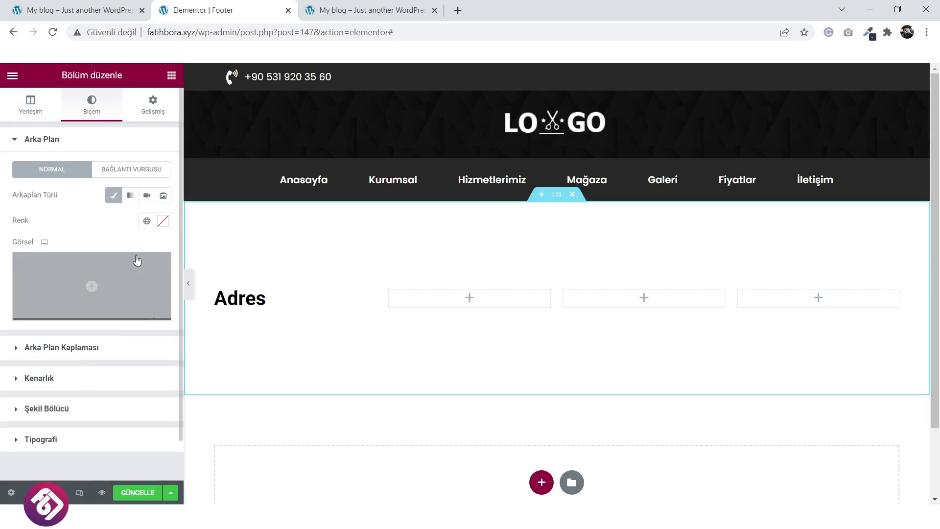
click(163, 221)
drag(50, 319, 23, 369)
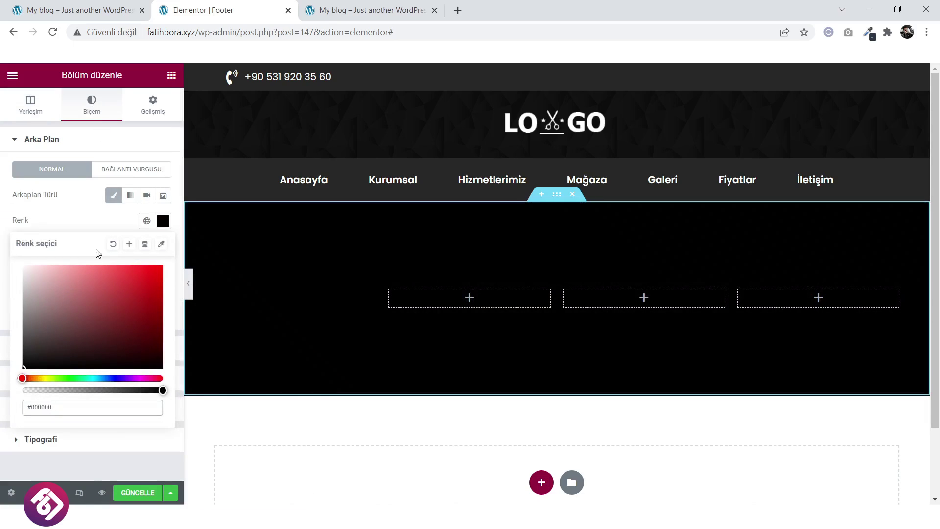
click(84, 226)
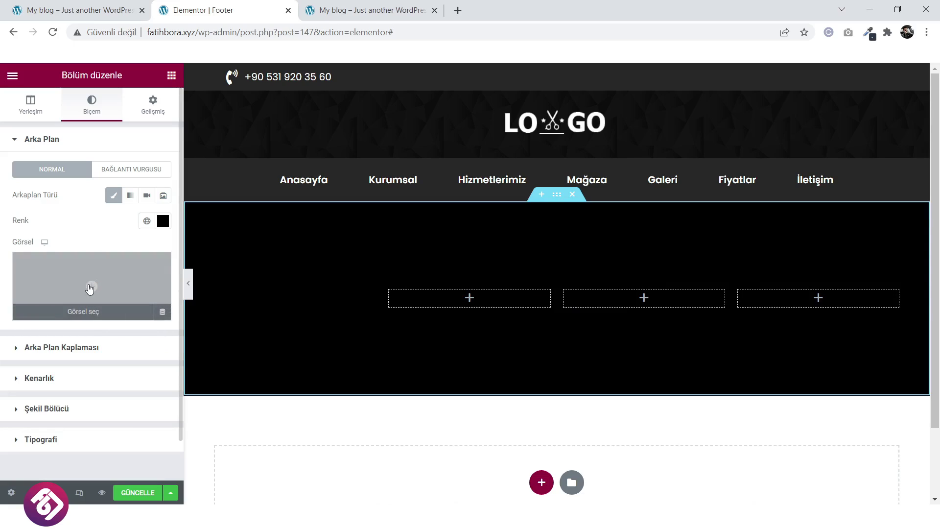
Add a classic background overlay using the light polygon pattern from the Media Library.
click(93, 350)
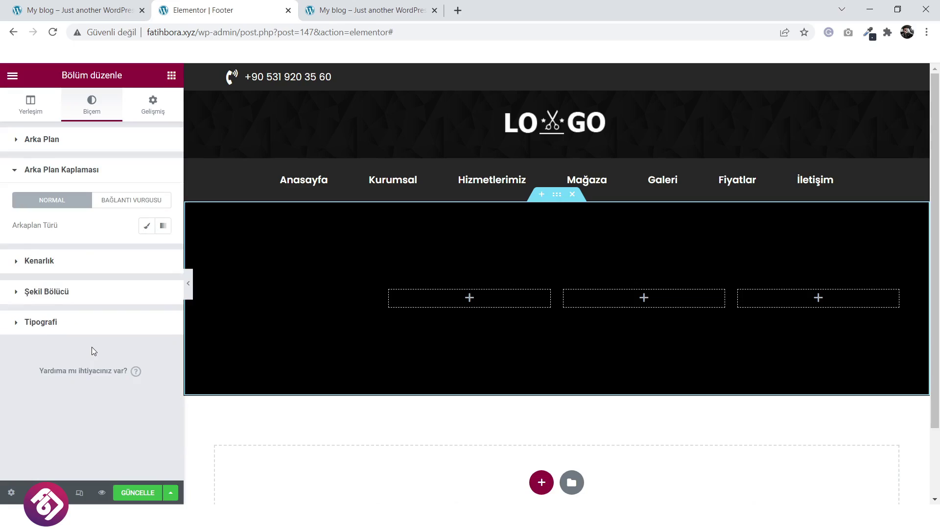
click(147, 226)
click(93, 311)
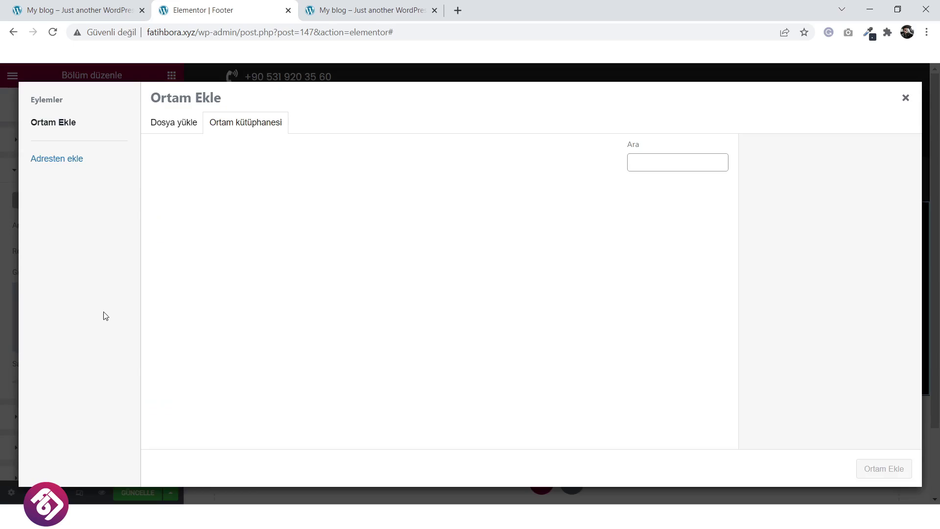
click(173, 122)
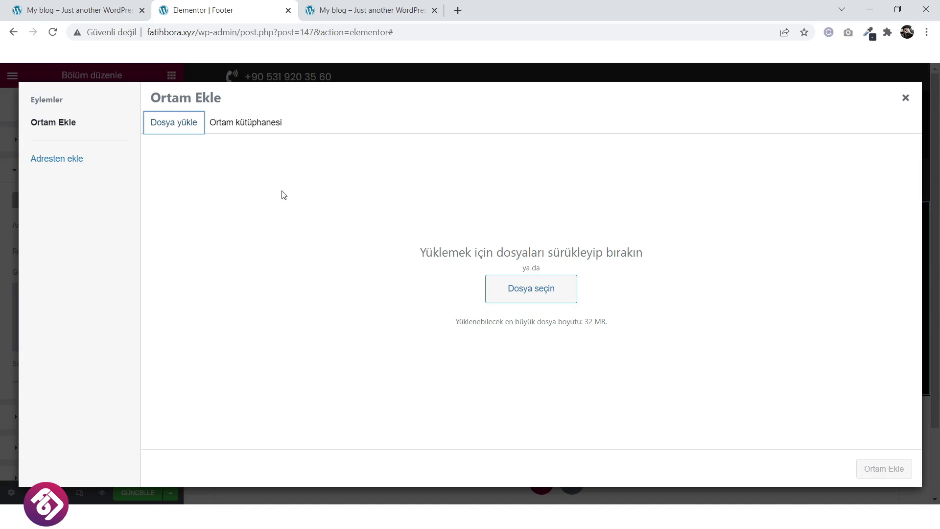
click(254, 126)
scroll(386, 275, down, 5)
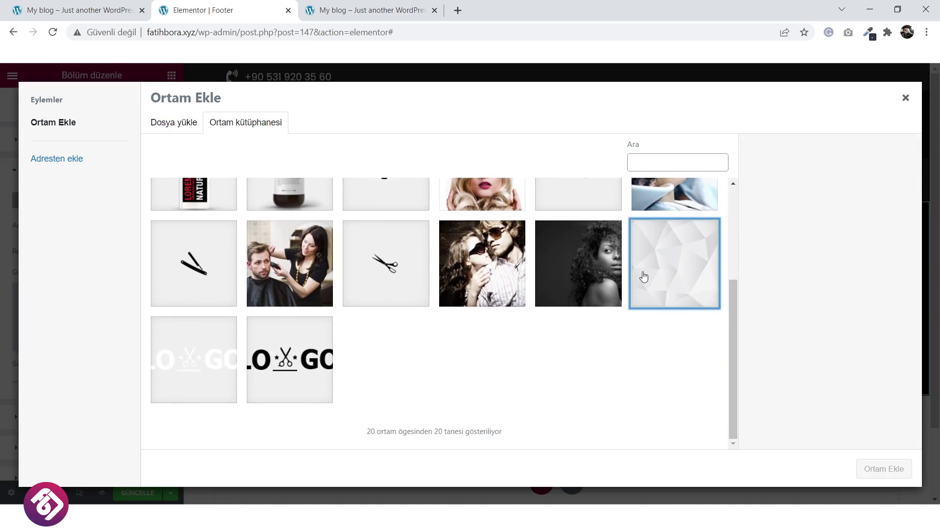
click(643, 275)
click(887, 469)
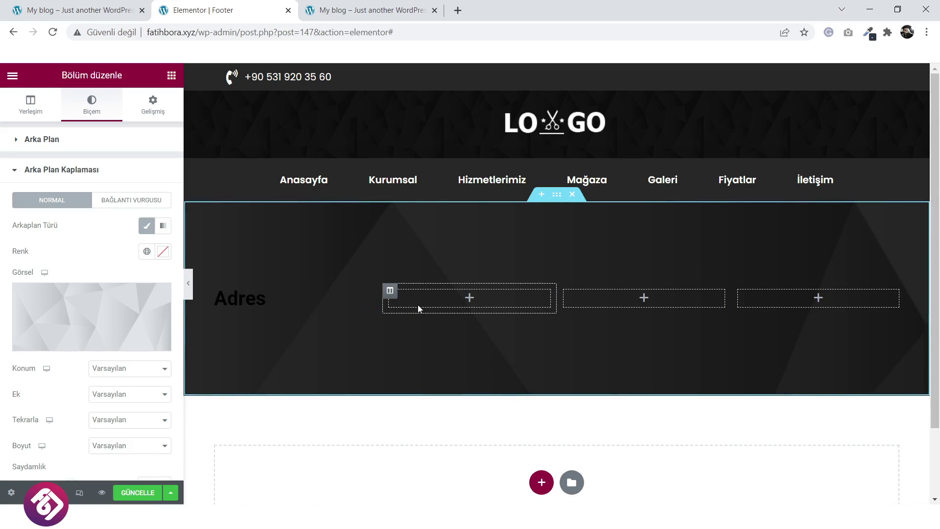
Set the overlay image to Center Center position, no-repeat, and Cover size.
click(120, 367)
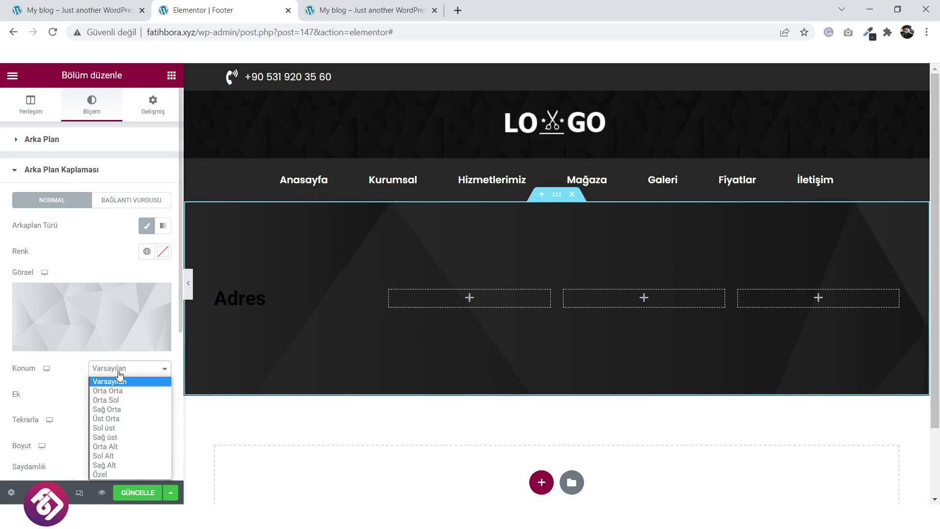
click(120, 389)
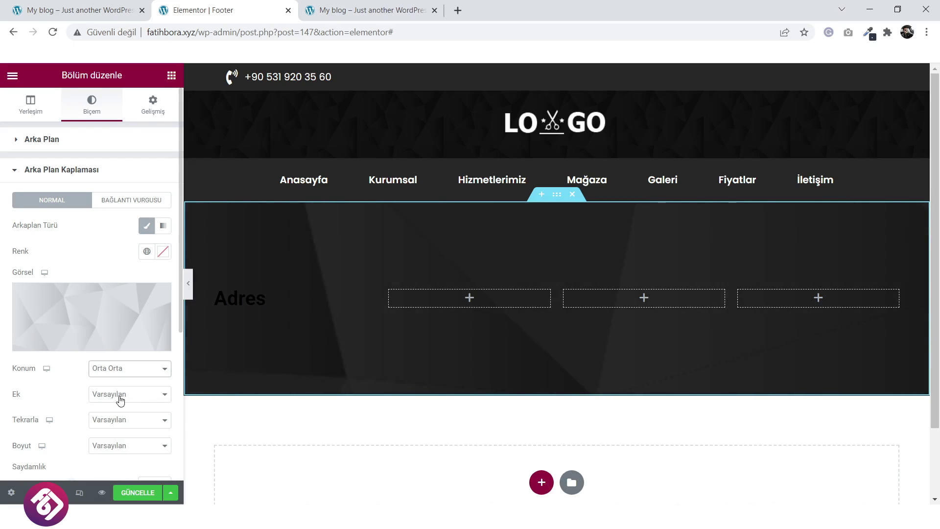
click(120, 398)
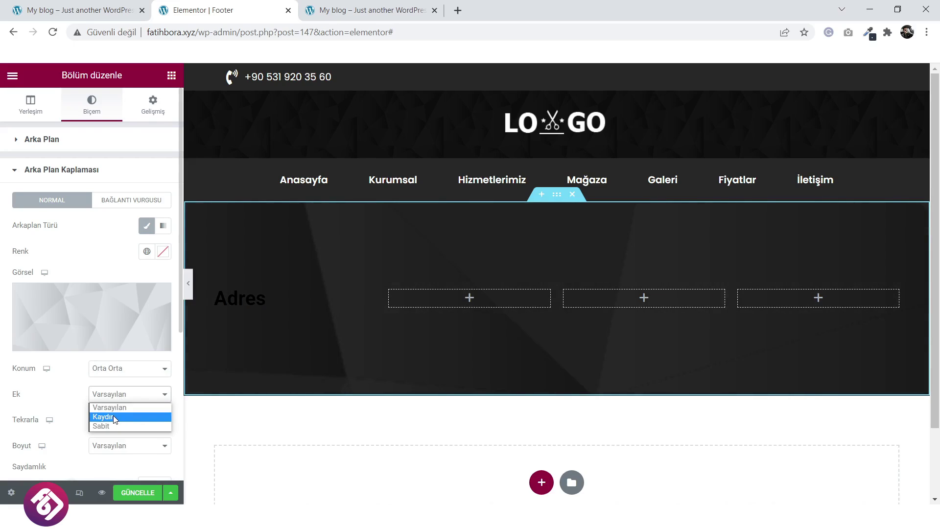
click(77, 381)
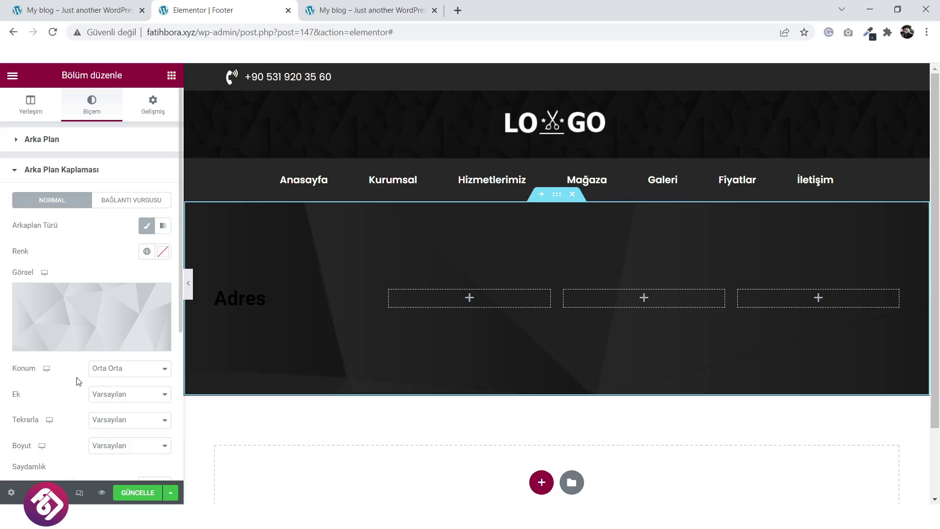
click(114, 430)
click(109, 440)
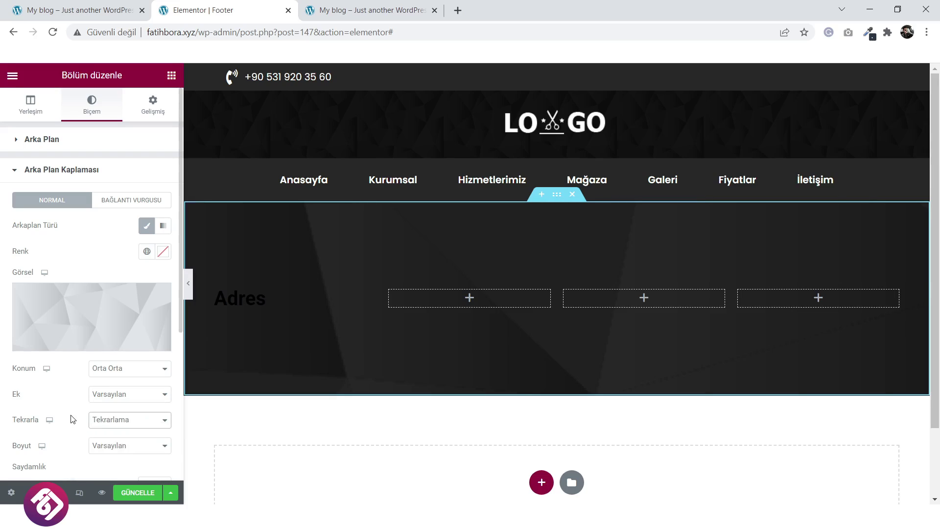
click(117, 449)
click(119, 469)
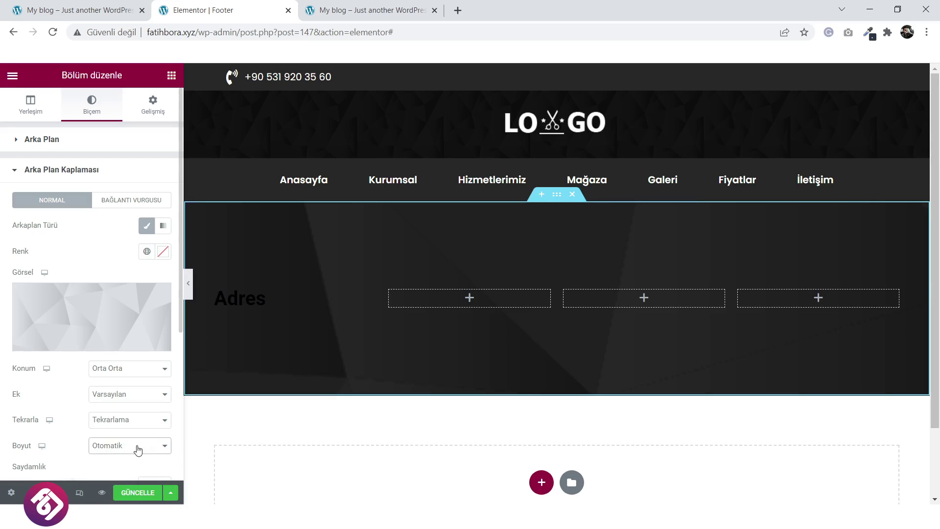
click(138, 450)
click(123, 467)
click(143, 447)
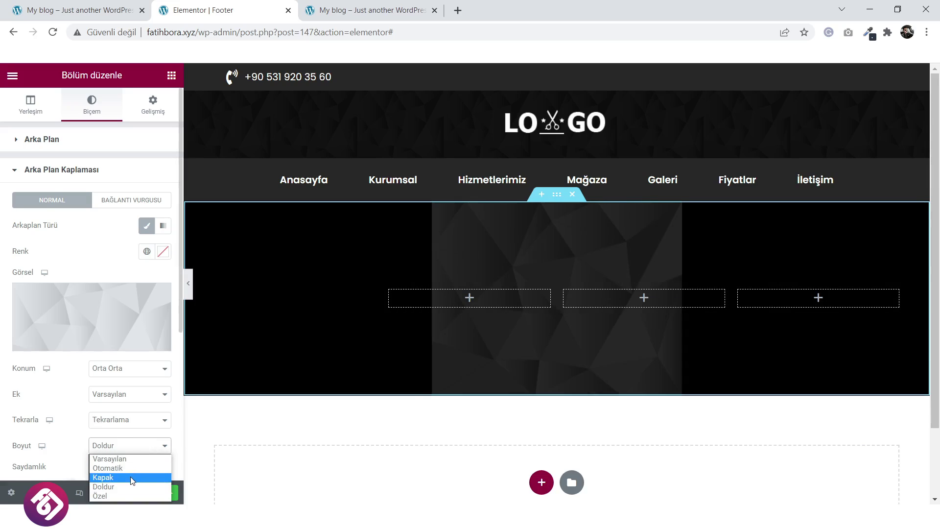
click(132, 478)
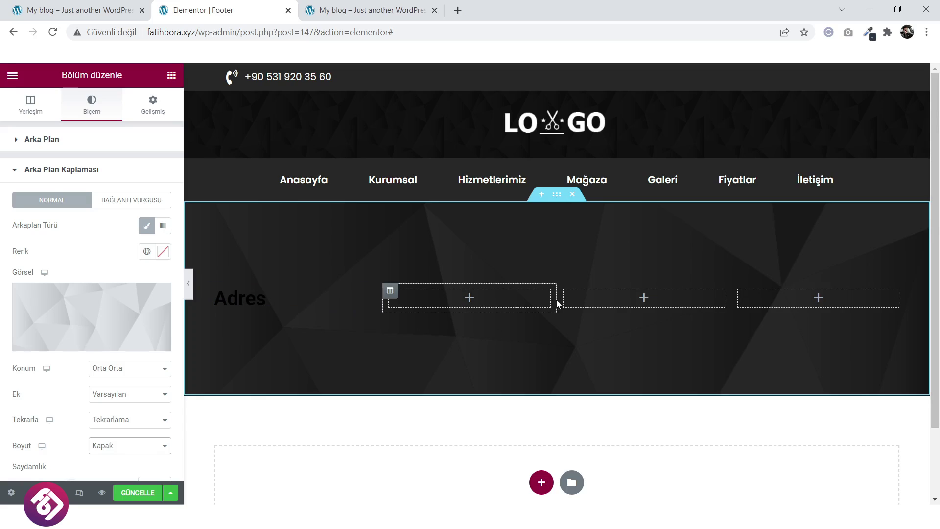
click(235, 297)
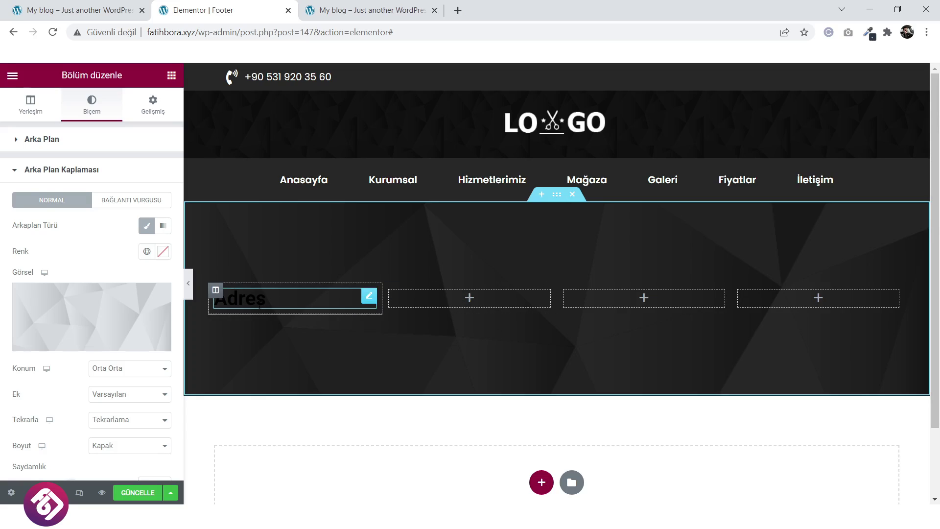
Make the Adres heading text colour white (#FFFFFF).
click(164, 170)
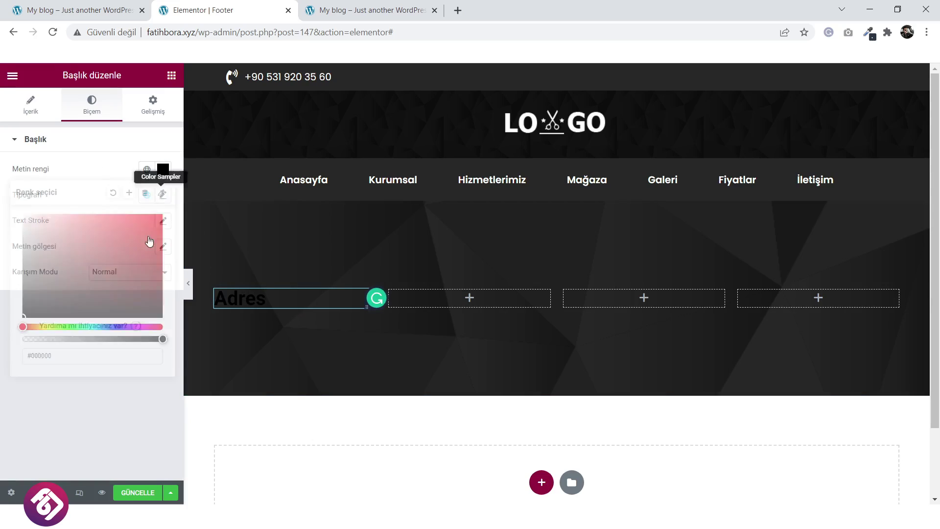
drag(151, 241, 23, 215)
click(79, 173)
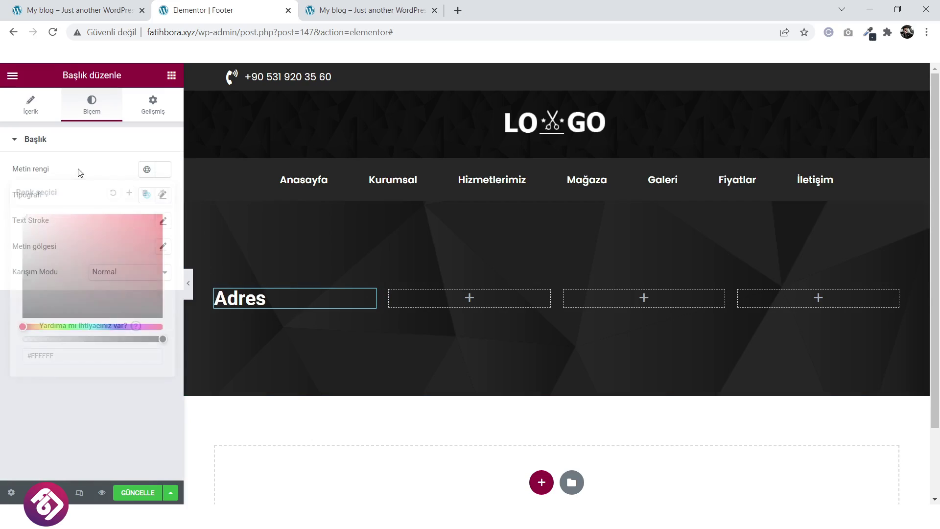
Set the Adres heading typography to Poppins, 23 px, weight 500.
click(163, 195)
click(128, 253)
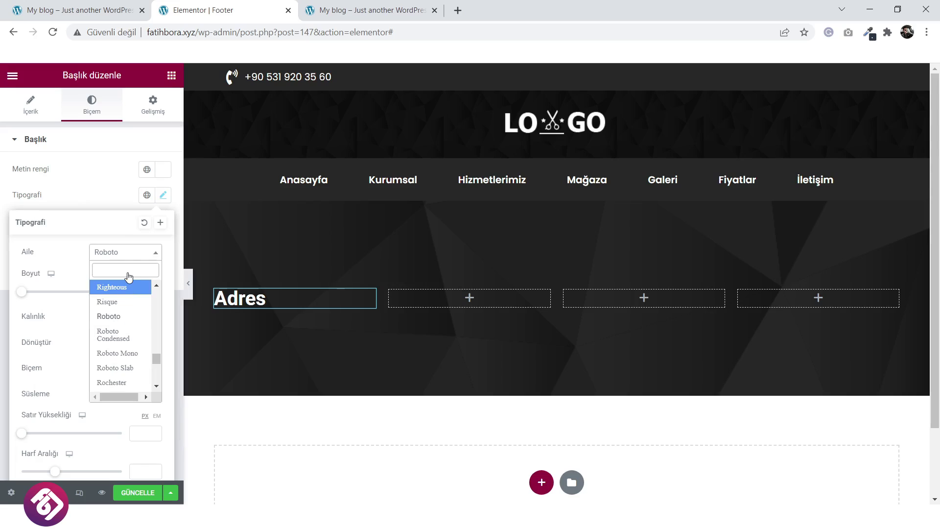
text(pop)
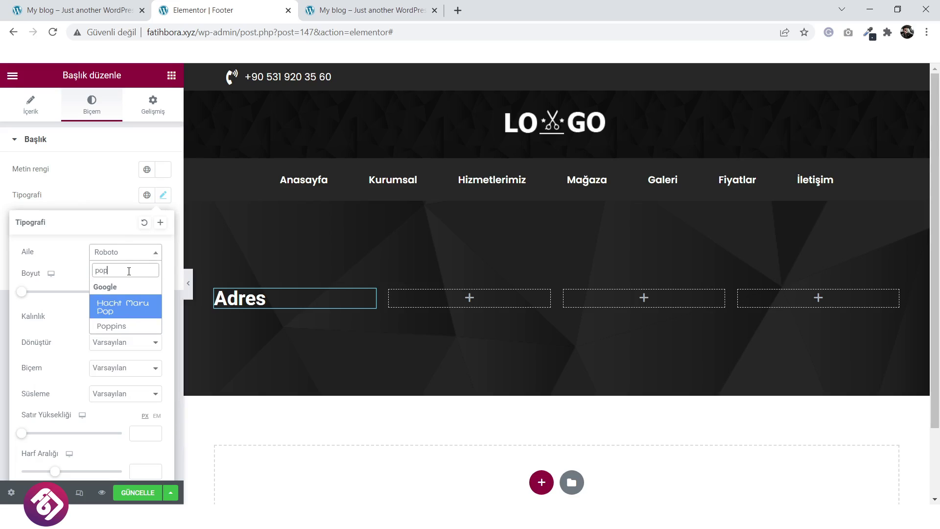
click(130, 327)
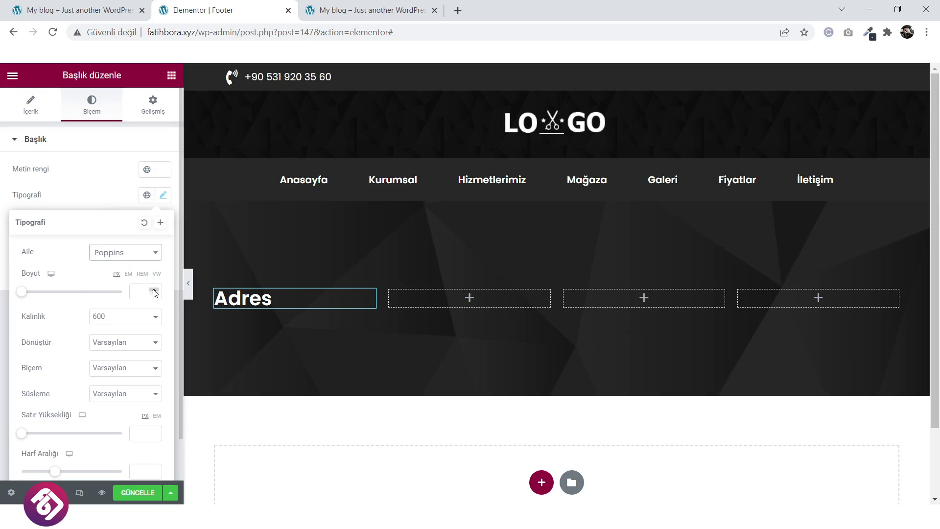
click(154, 290)
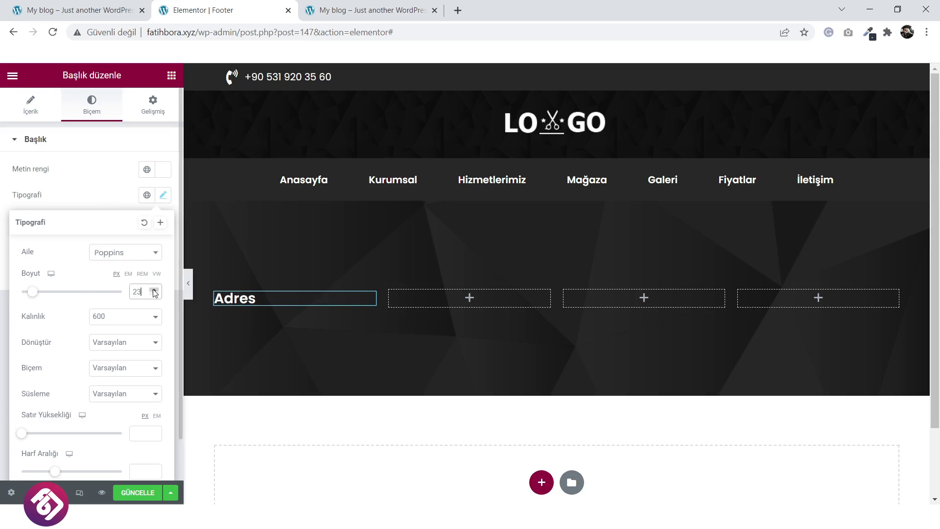
click(117, 317)
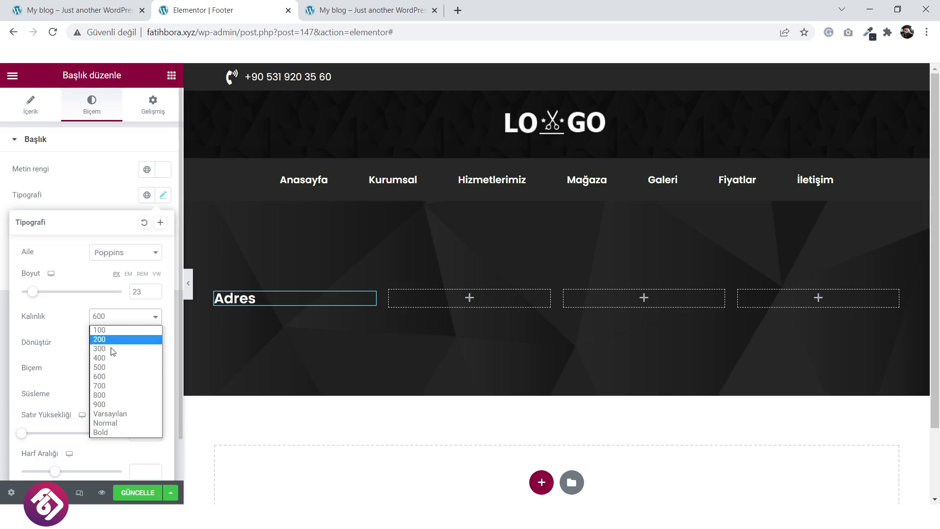
click(113, 354)
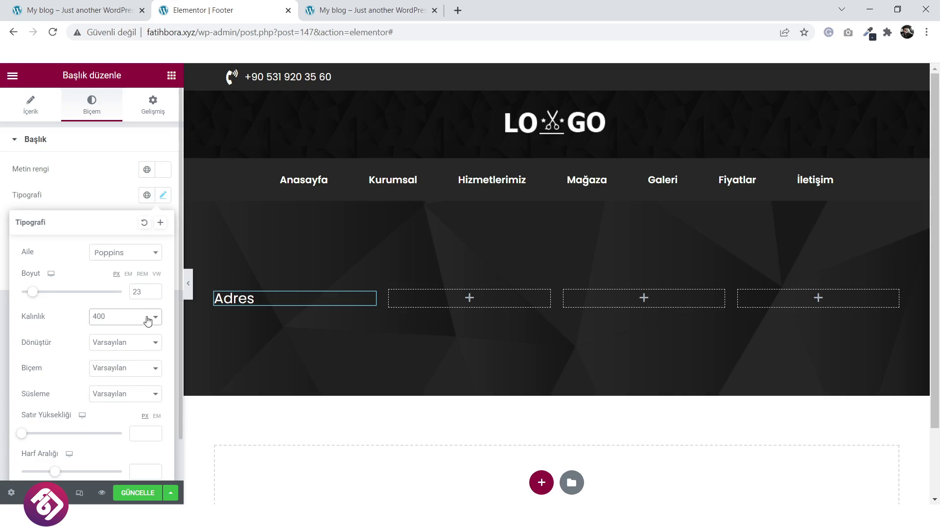
click(148, 320)
click(117, 369)
key(ctrl+shift+Tab)
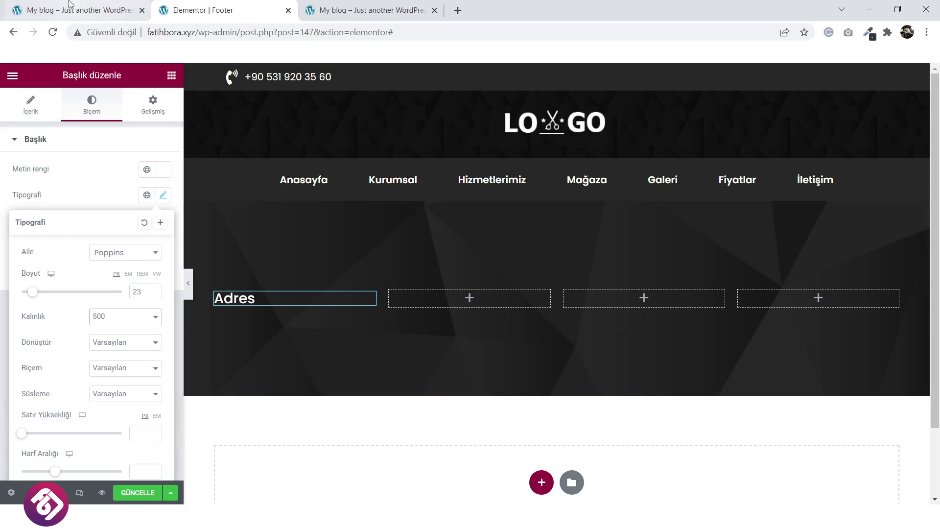
Duplicate the Adres heading into the second column and rename it Faydalı Linkler.
drag(381, 331, 297, 331)
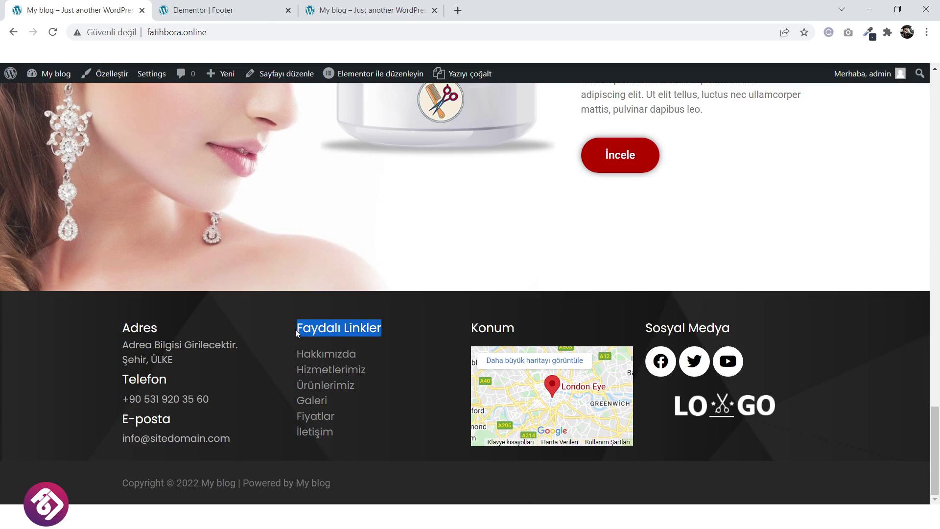
right_click(316, 332)
click(334, 341)
key(ctrl+Tab)
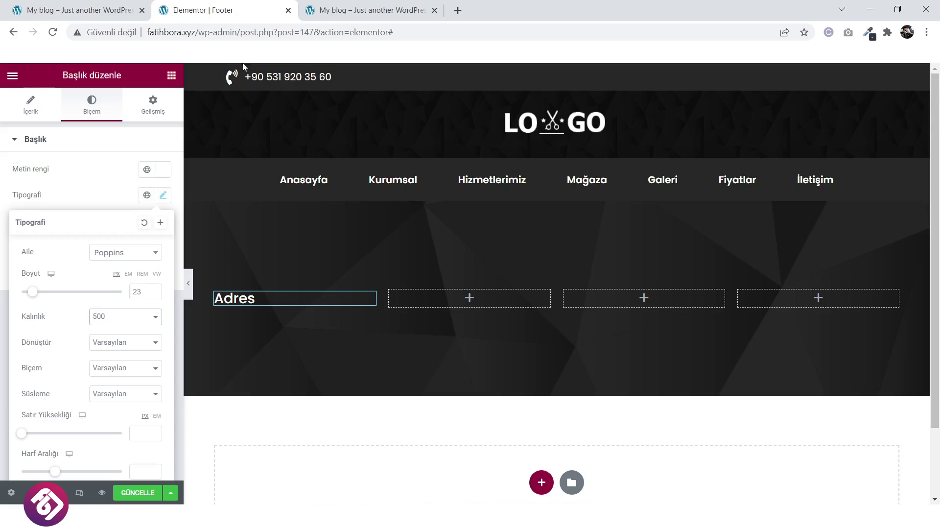
right_click(367, 299)
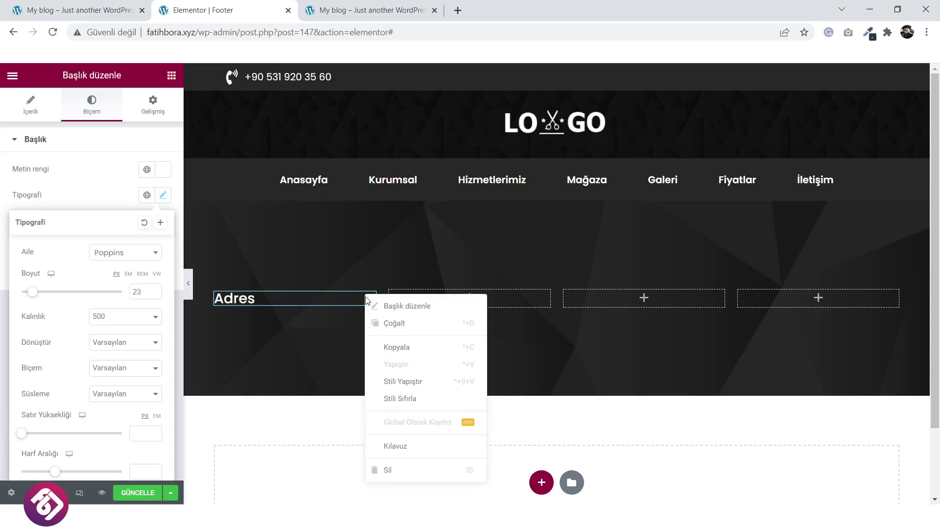
click(386, 326)
drag(370, 315, 468, 299)
key(ctrl+v)
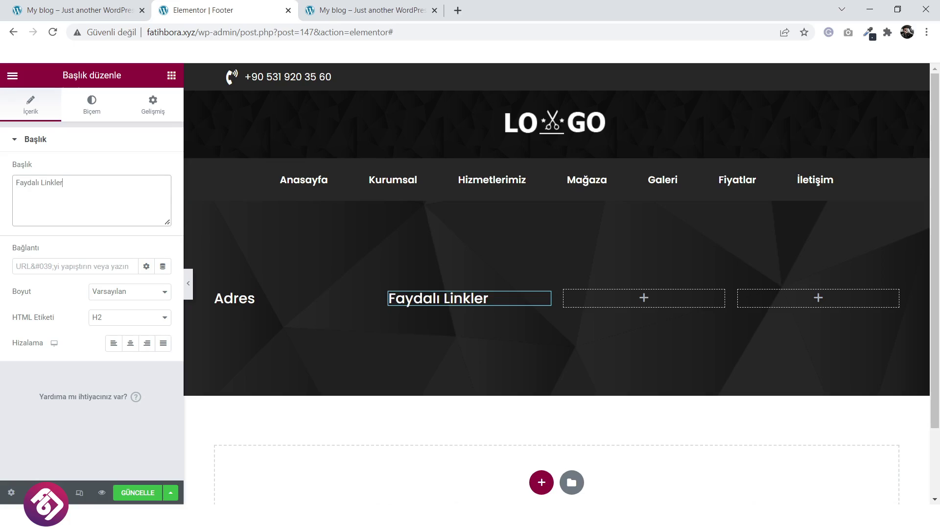
Duplicate the Faydalı Linkler heading into the third column and rename it Konum.
click(91, 18)
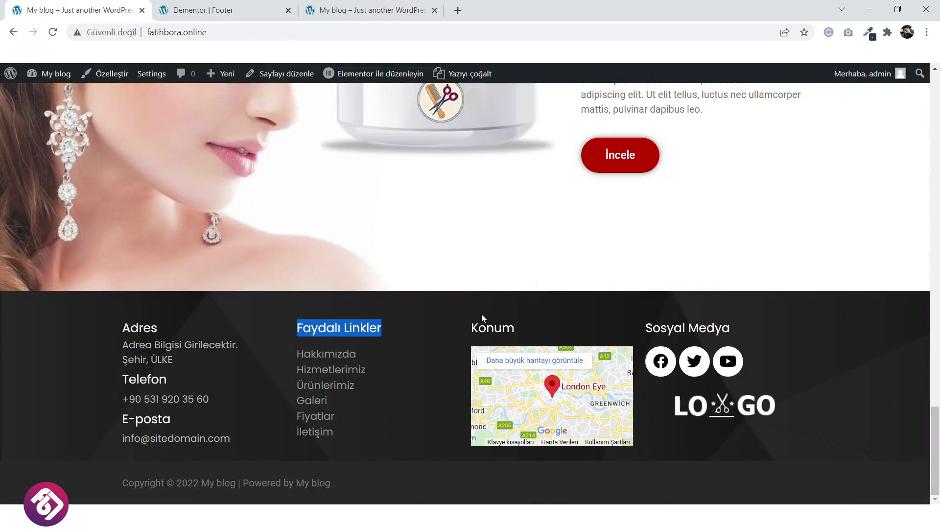
drag(514, 328, 482, 329)
right_click(482, 327)
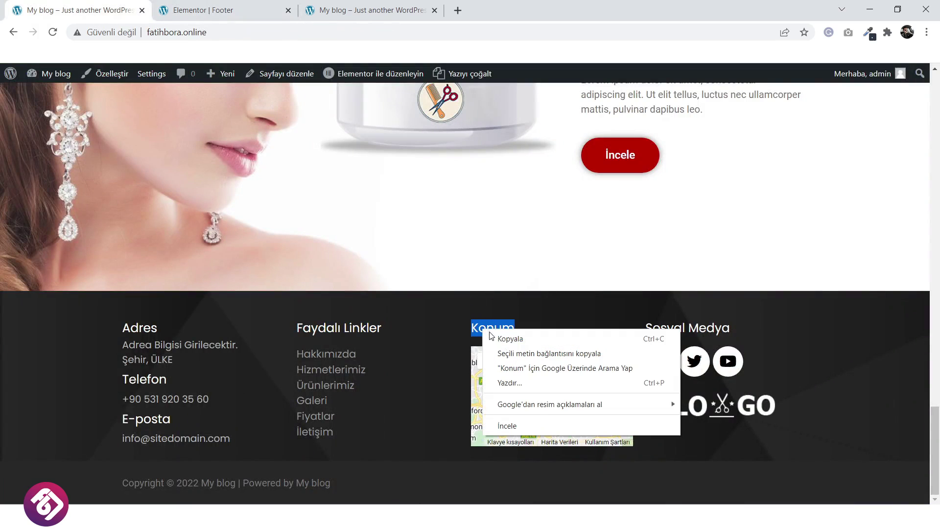
click(505, 338)
click(204, 10)
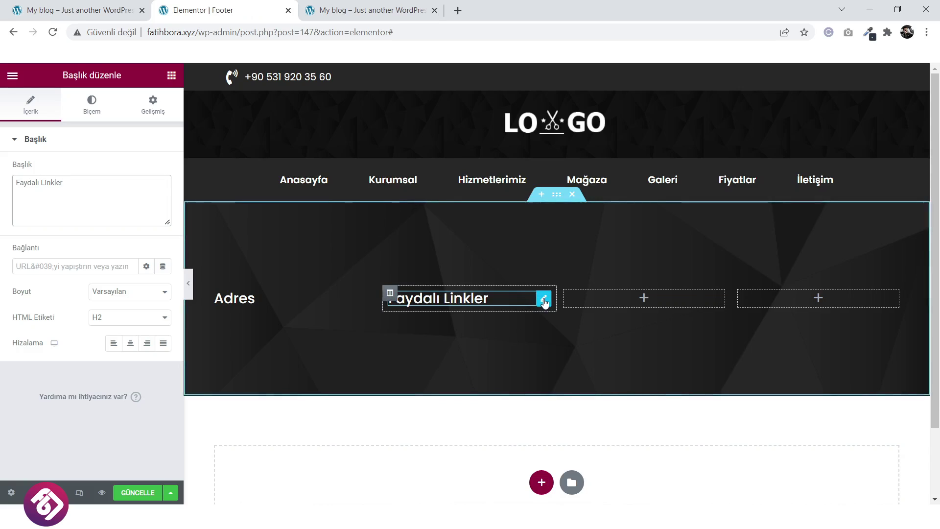
right_click(547, 305)
click(550, 323)
drag(547, 321, 651, 299)
click(131, 198)
key(ctrl+a)
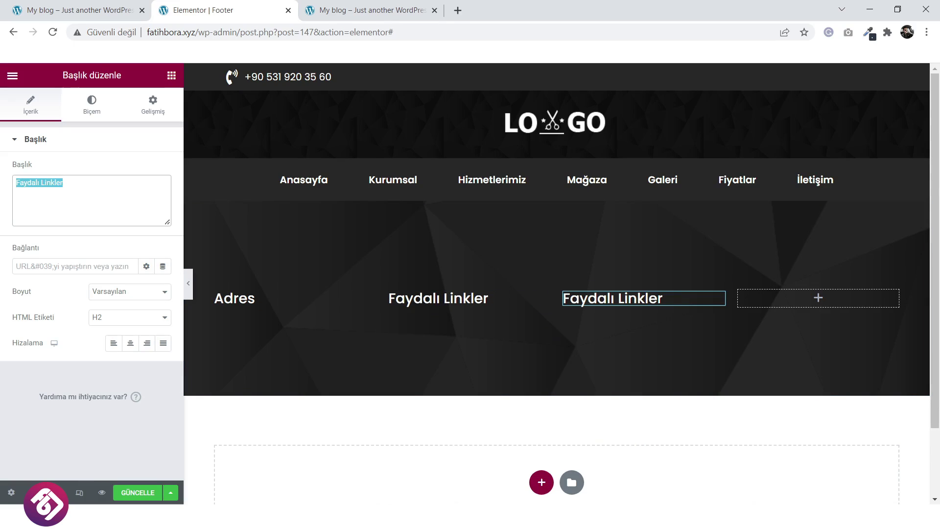
text(Konum)
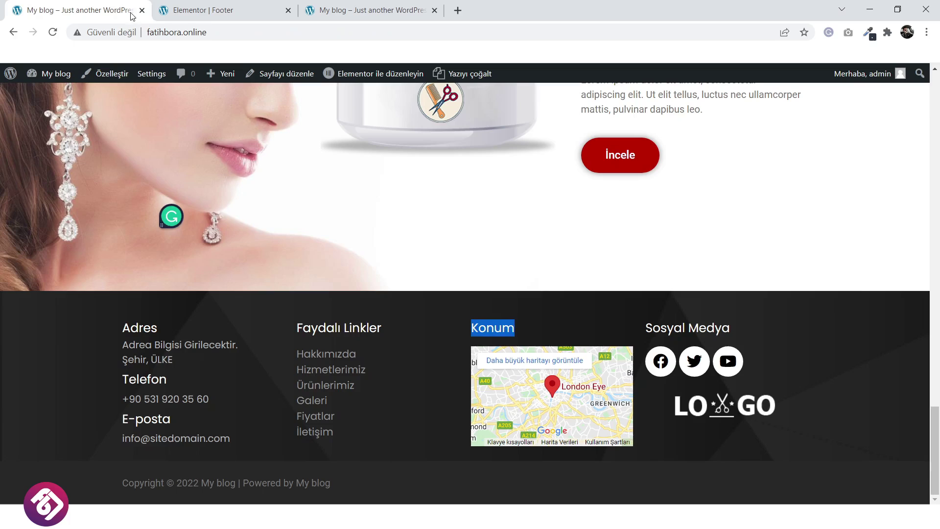
Duplicate the Konum heading into the right column and rename it Sosyal Medya.
drag(743, 329, 674, 328)
right_click(659, 328)
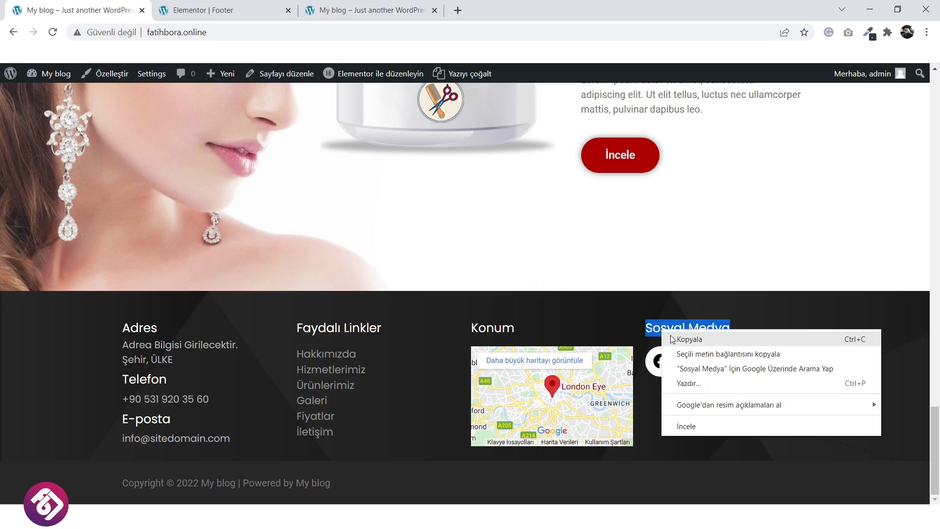
click(668, 337)
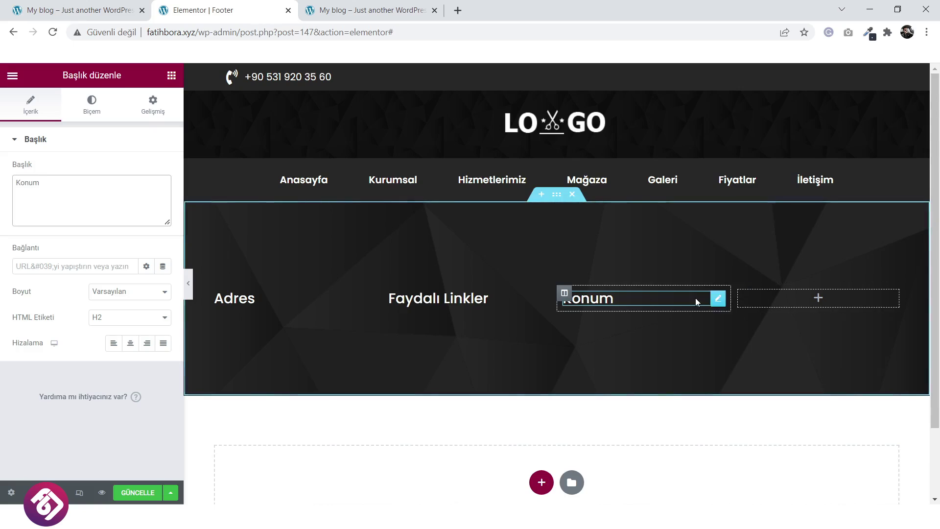
right_click(719, 300)
click(740, 328)
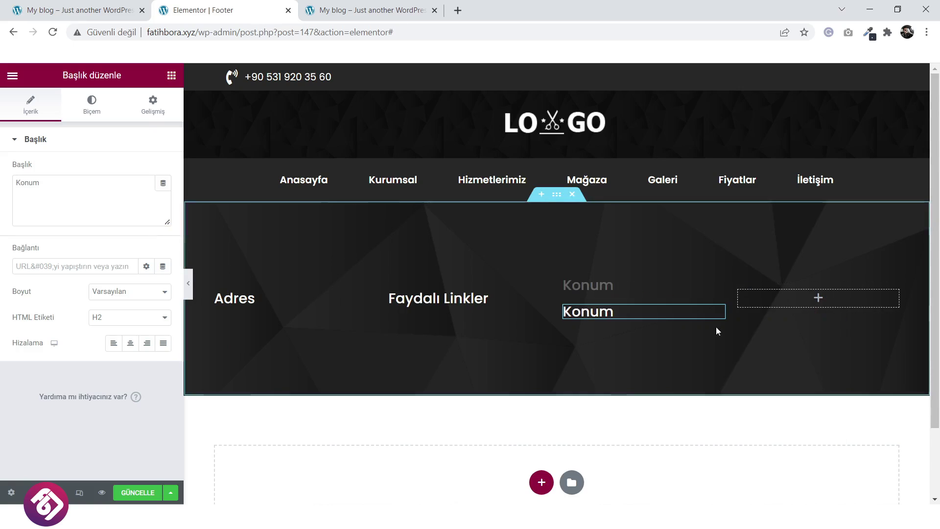
drag(720, 315, 831, 297)
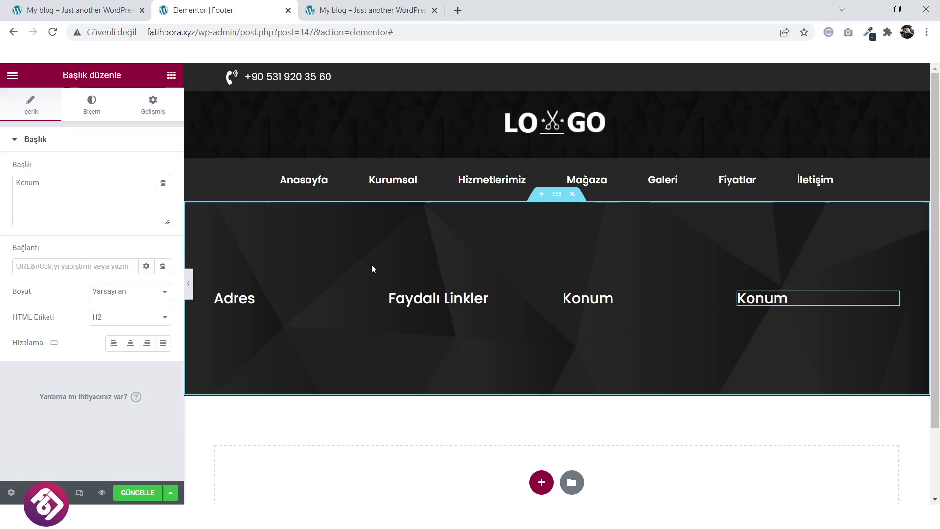
drag(71, 182, 13, 182)
text(Sosyal Medya)
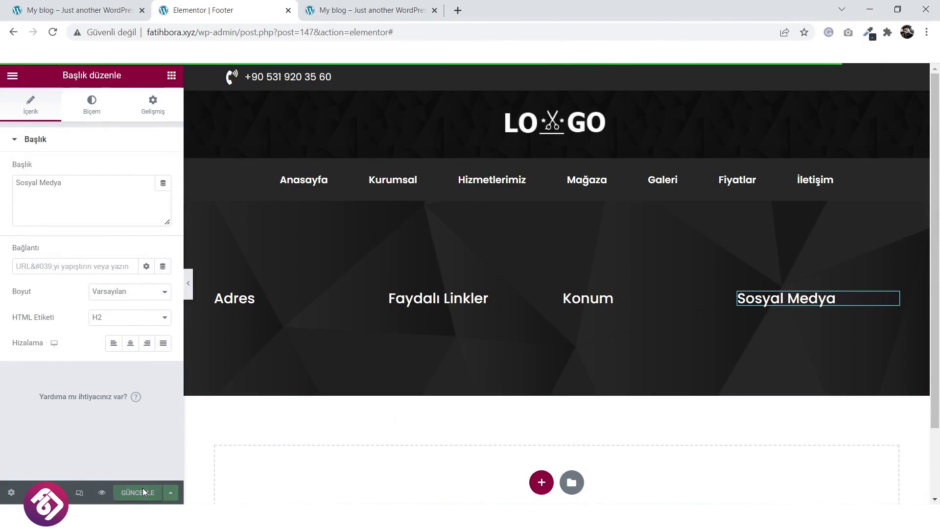
Reload the site preview to check all four footer headings.
click(380, 6)
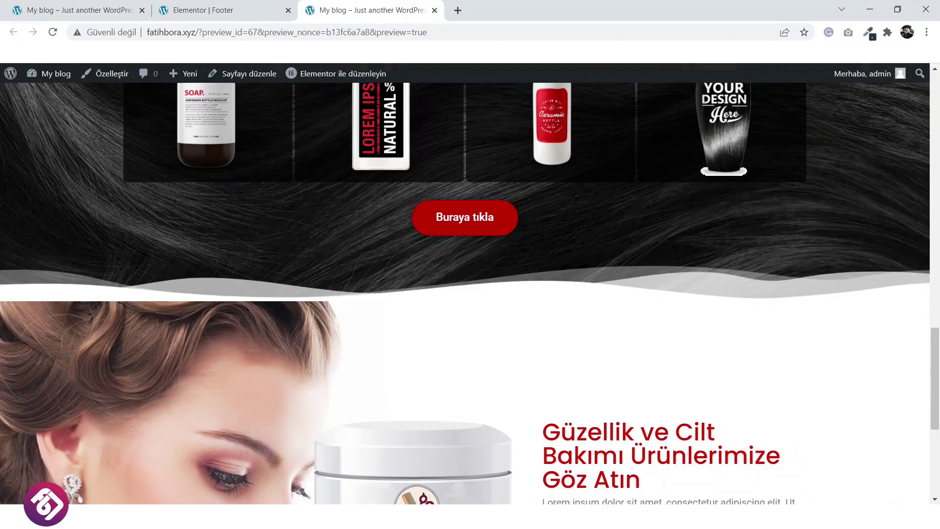
click(53, 33)
scroll(580, 345, down, 8)
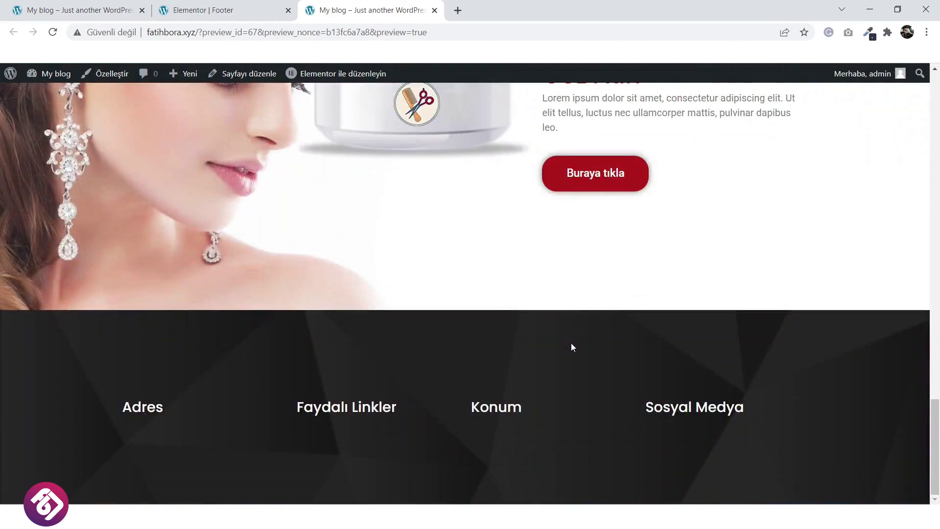
click(247, 6)
Add a three-column section below the footer with a Copyright widget in column one.
scroll(548, 319, down, 2)
click(542, 394)
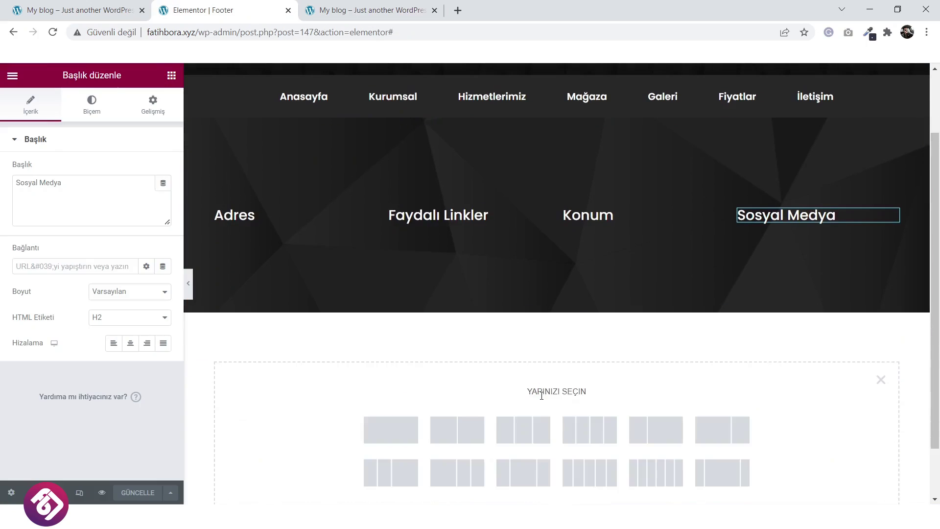
click(514, 431)
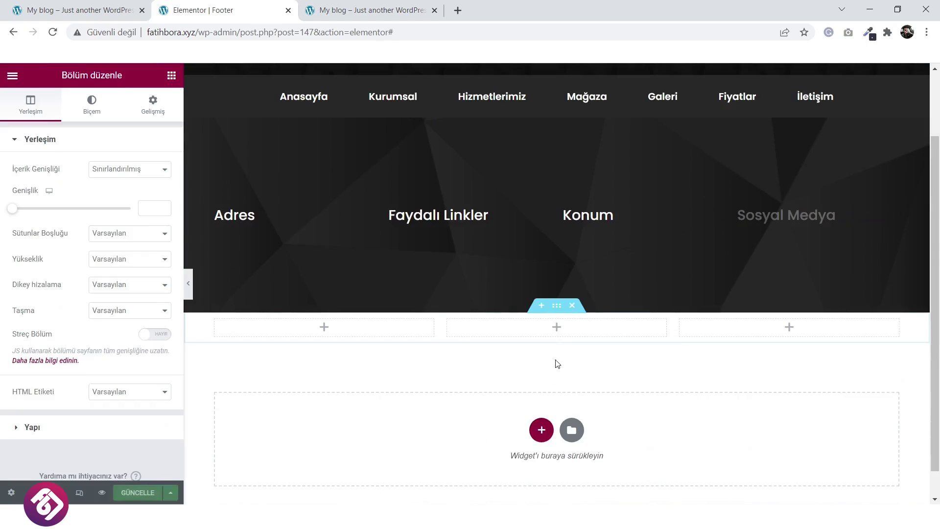
click(325, 329)
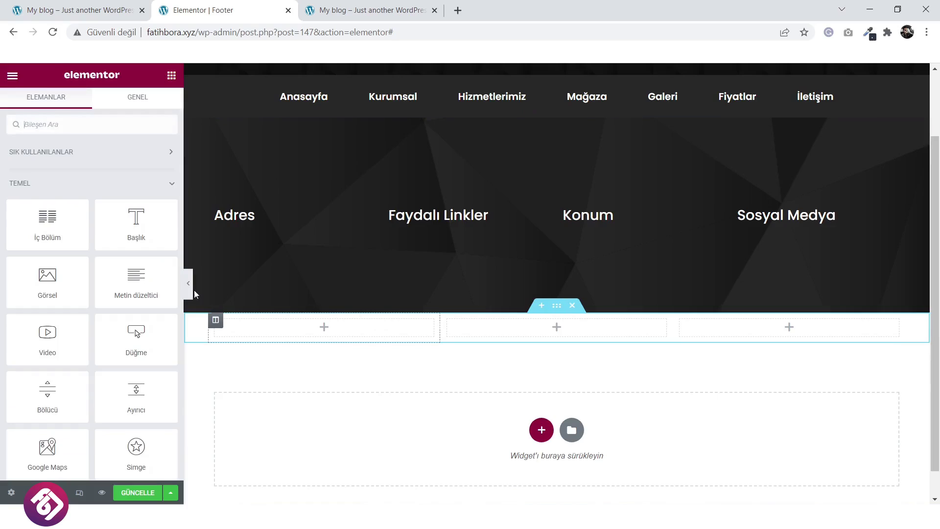
click(101, 126)
text(copy)
drag(47, 167, 353, 332)
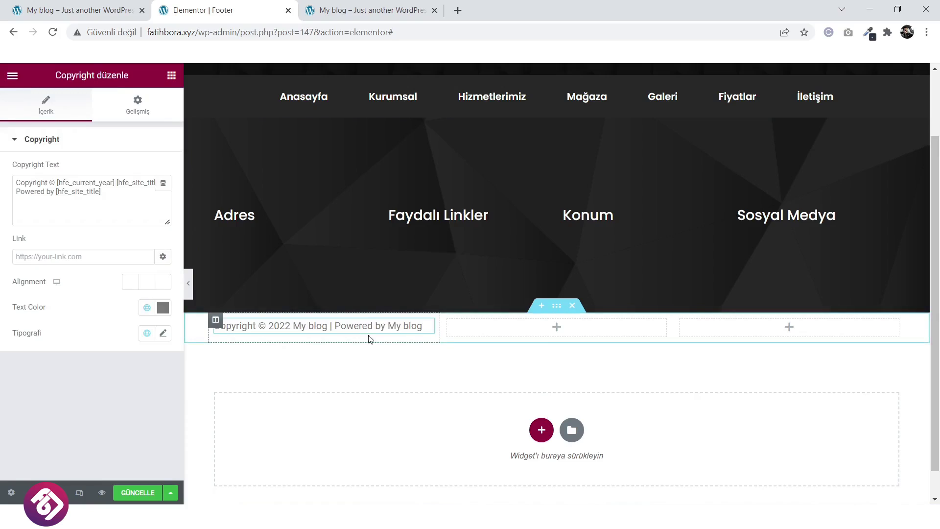
Centre the section's columns vertically and give it a 95 px minimum height.
click(557, 305)
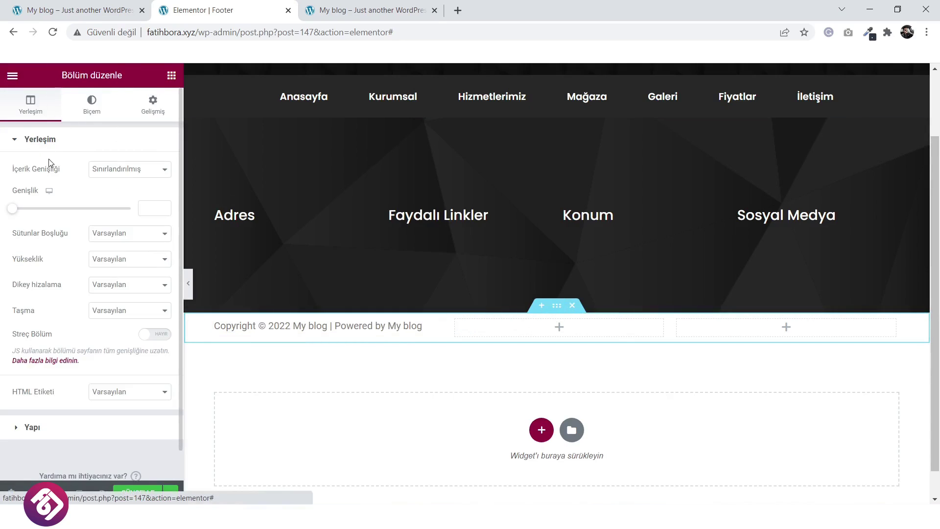
click(113, 285)
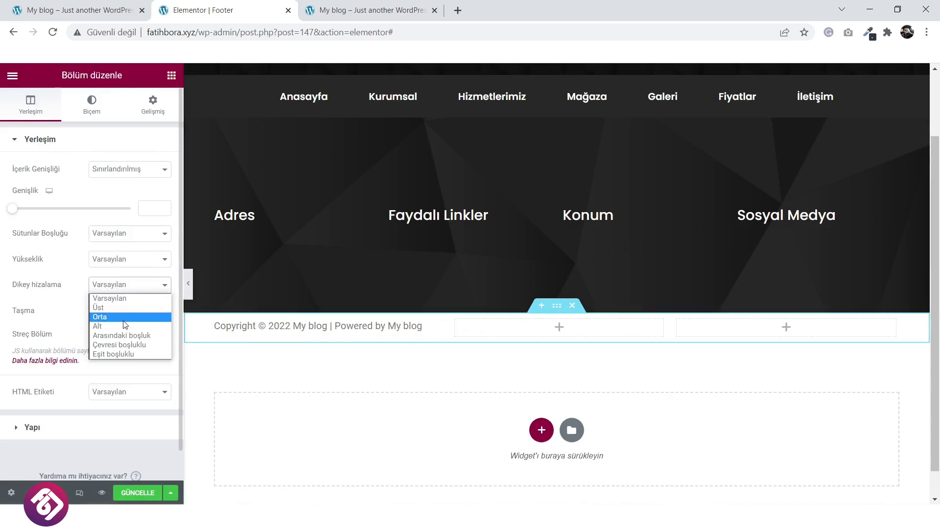
click(127, 318)
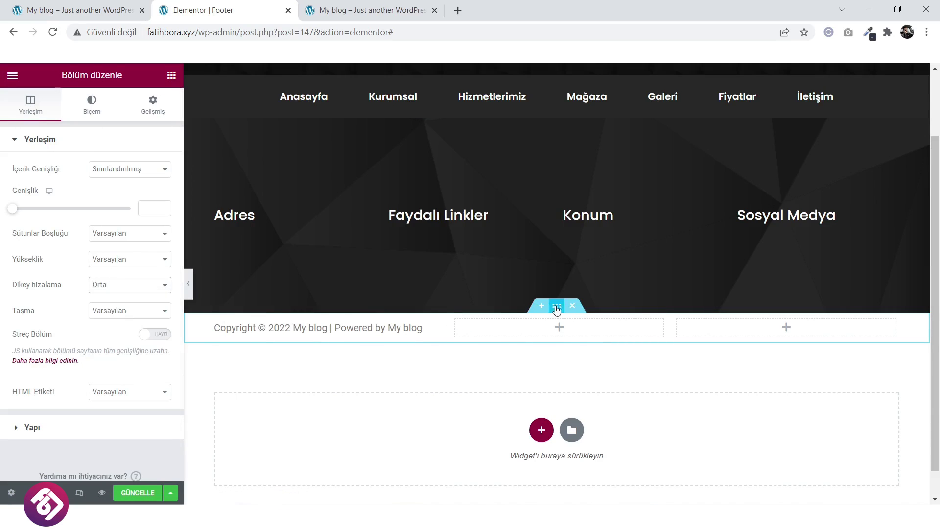
click(111, 262)
click(114, 291)
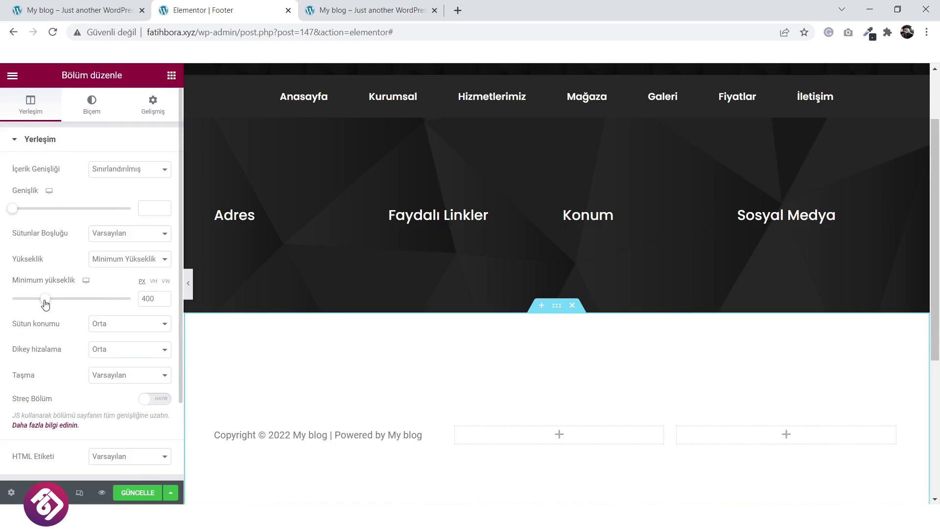
drag(44, 300, 19, 300)
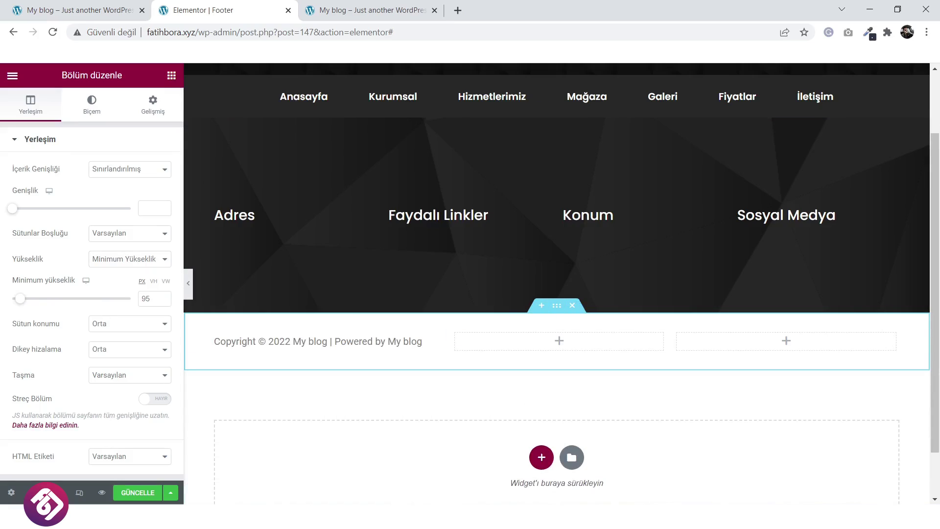
Copy 282828 from the HTML notation field in GIMP's colour dialog, then return to Chrome.
mouse_move(568, 514)
click(570, 488)
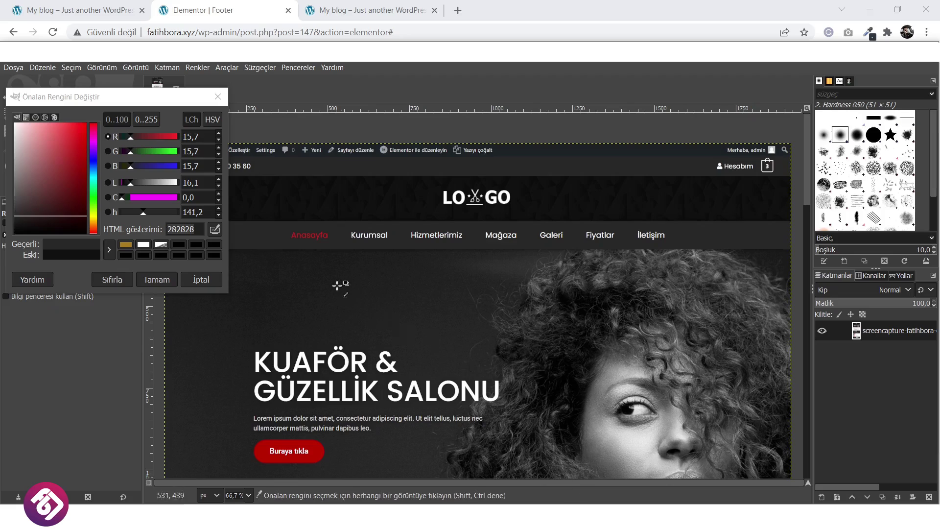
right_click(181, 229)
click(200, 301)
key(ctrl+c)
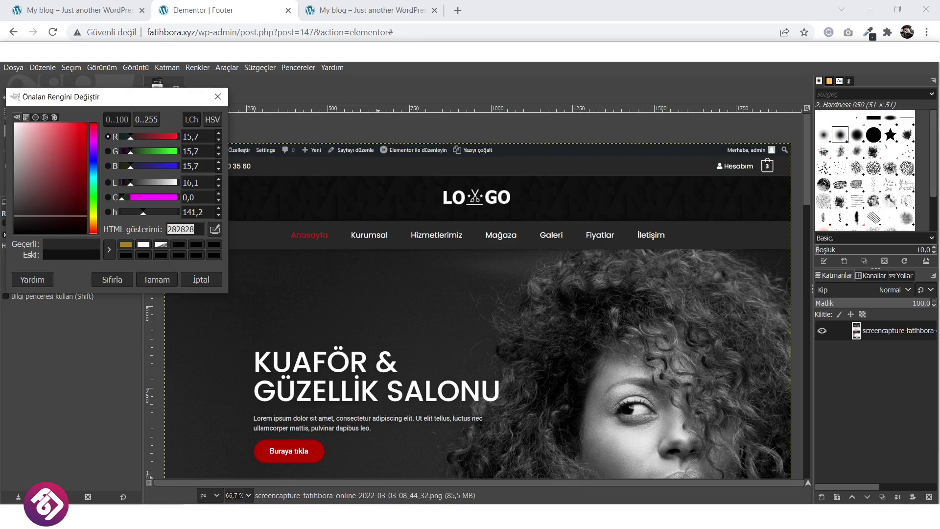
mouse_move(406, 517)
click(348, 470)
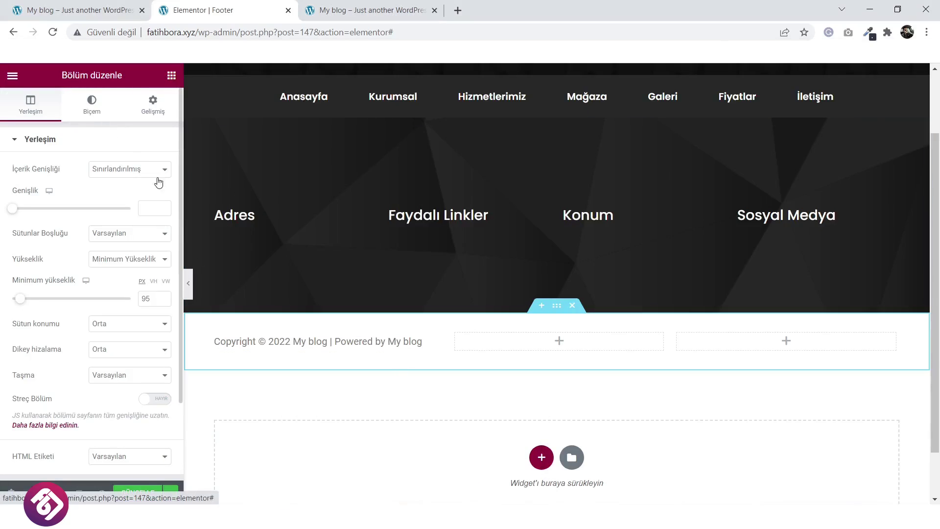
Give the copyright row a classic 282828 background and light grey #BDBDBD text.
click(92, 104)
click(113, 195)
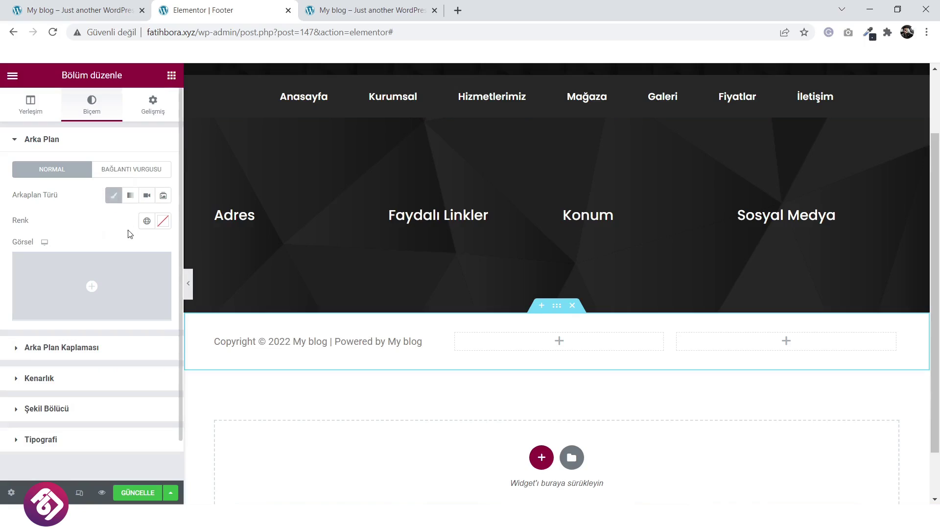
click(163, 222)
key(ctrl+v)
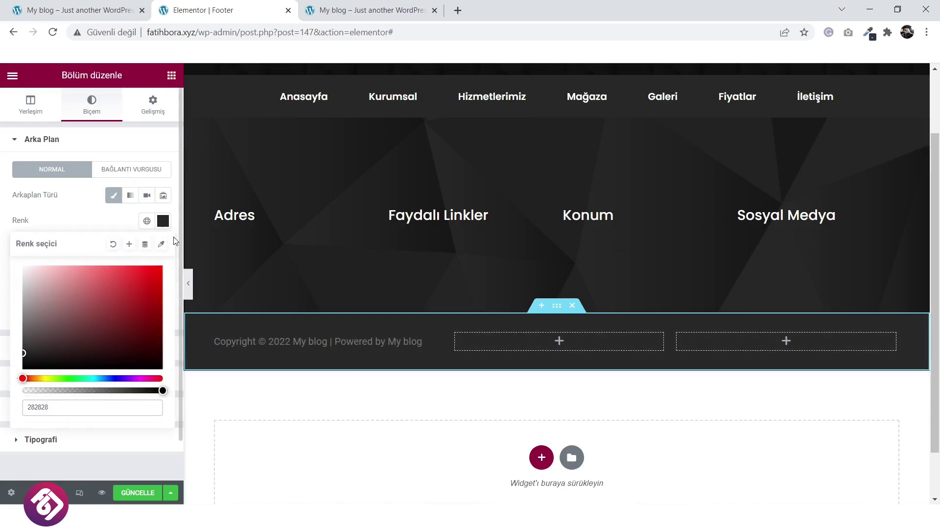
click(357, 340)
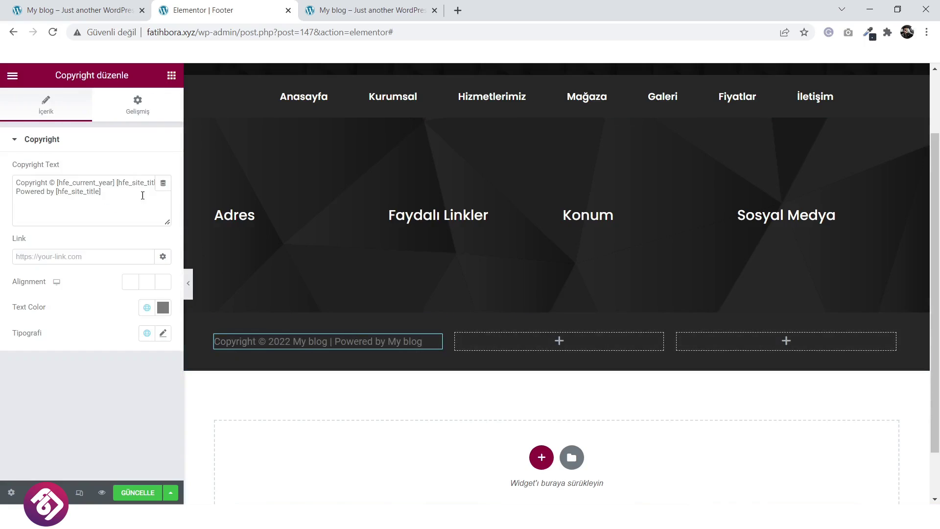
click(163, 309)
drag(26, 189, 20, 161)
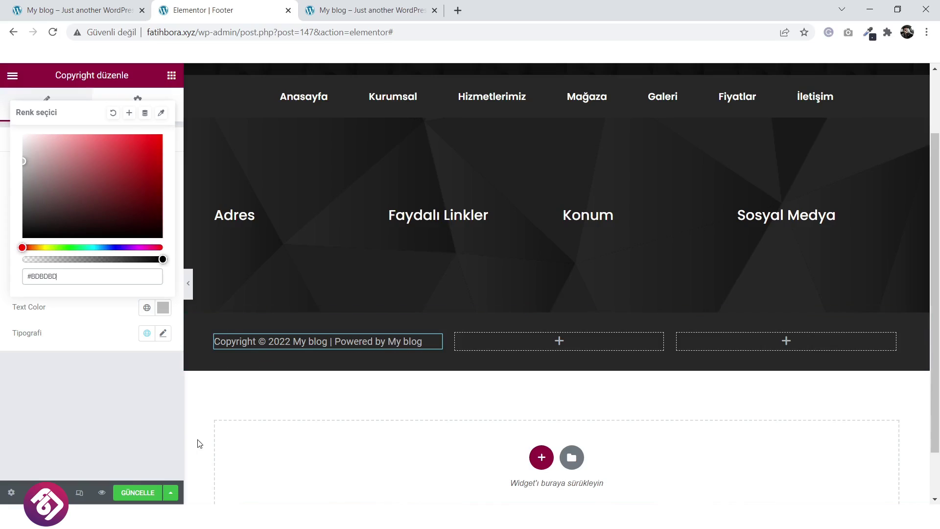
Save the footer and reload the site preview to check the copyright row.
click(132, 493)
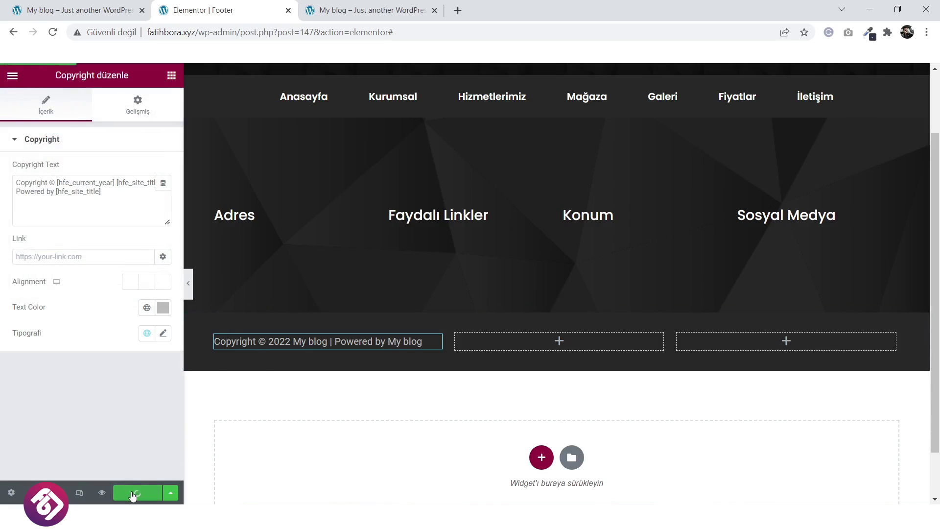
click(410, 6)
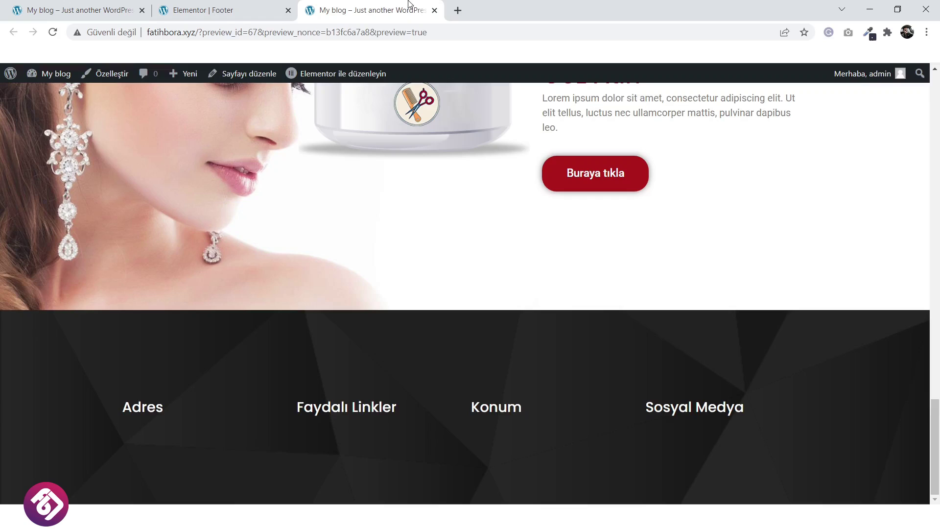
click(53, 33)
scroll(438, 304, down, 2)
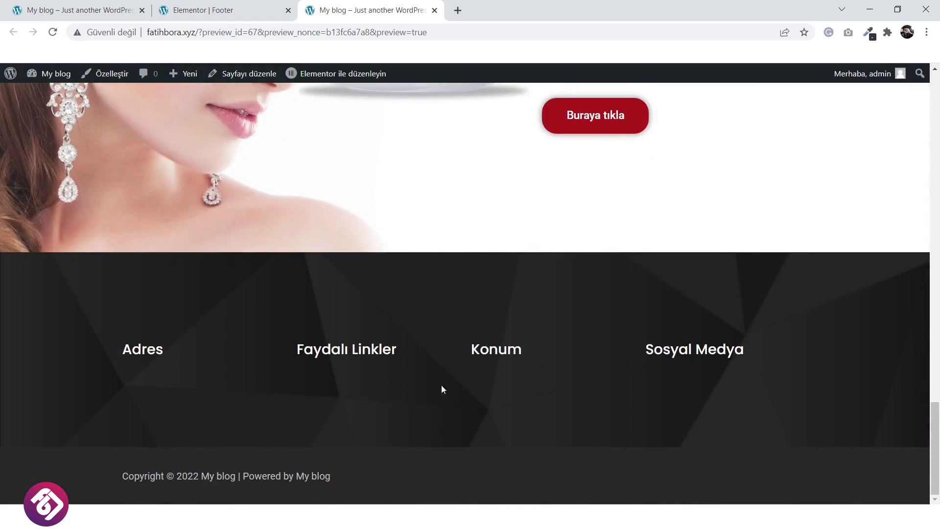
click(202, 8)
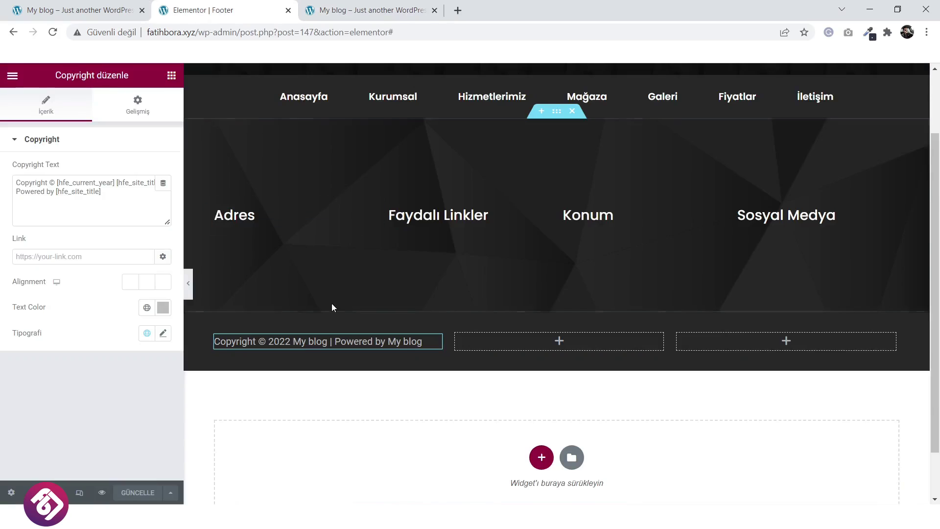
Add a Text Editor widget beneath the Adres heading.
click(101, 5)
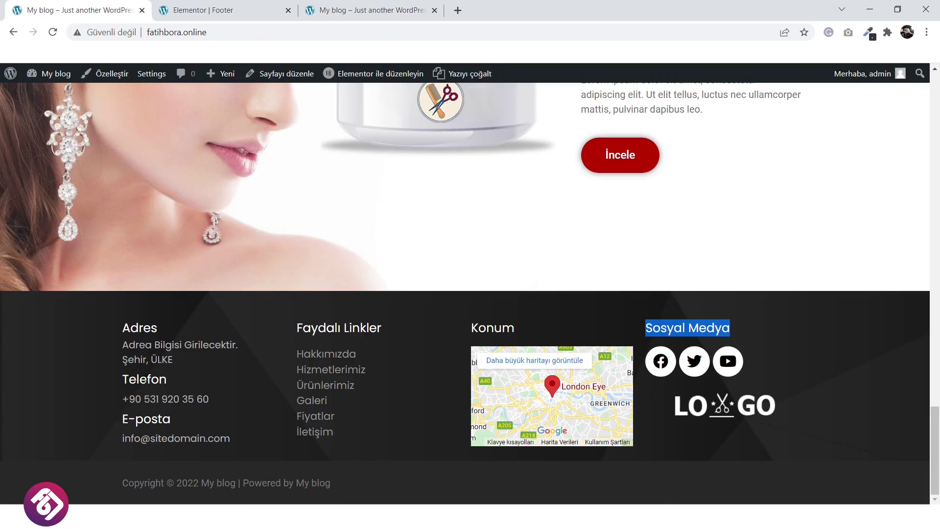
click(202, 9)
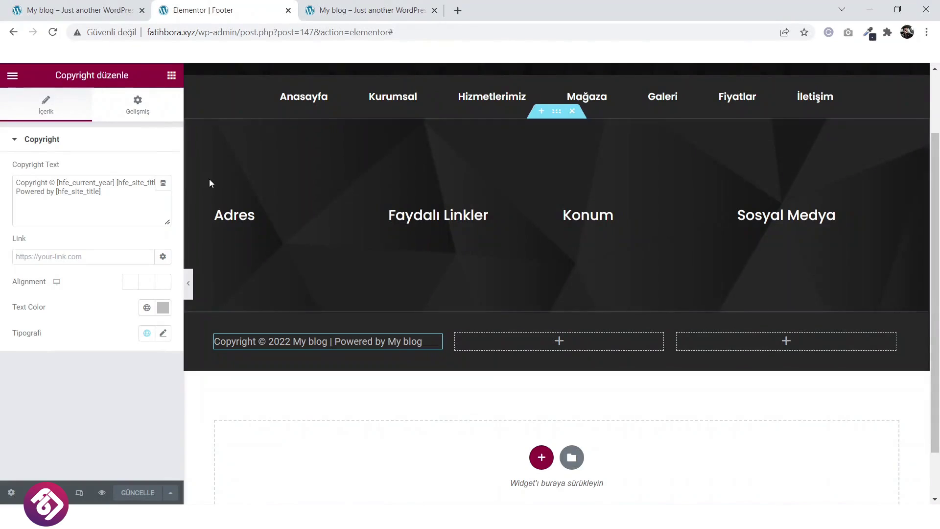
click(265, 218)
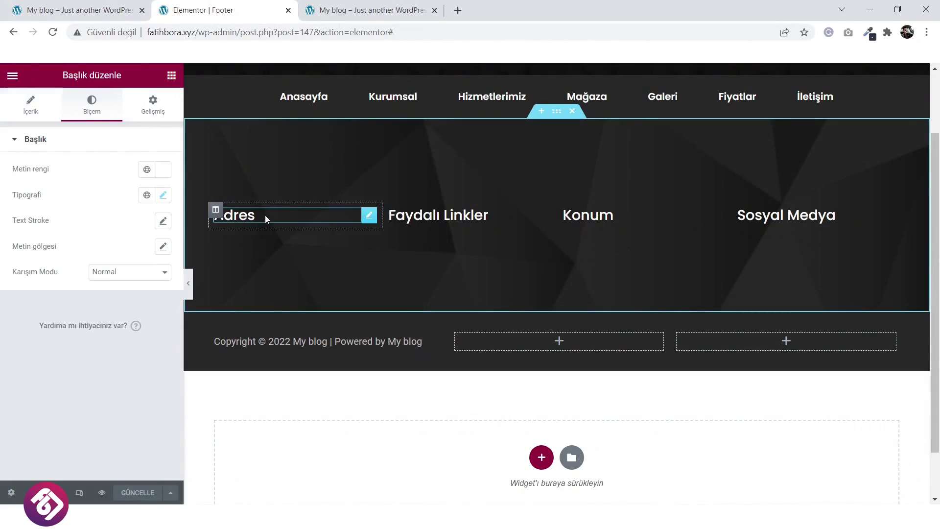
click(172, 77)
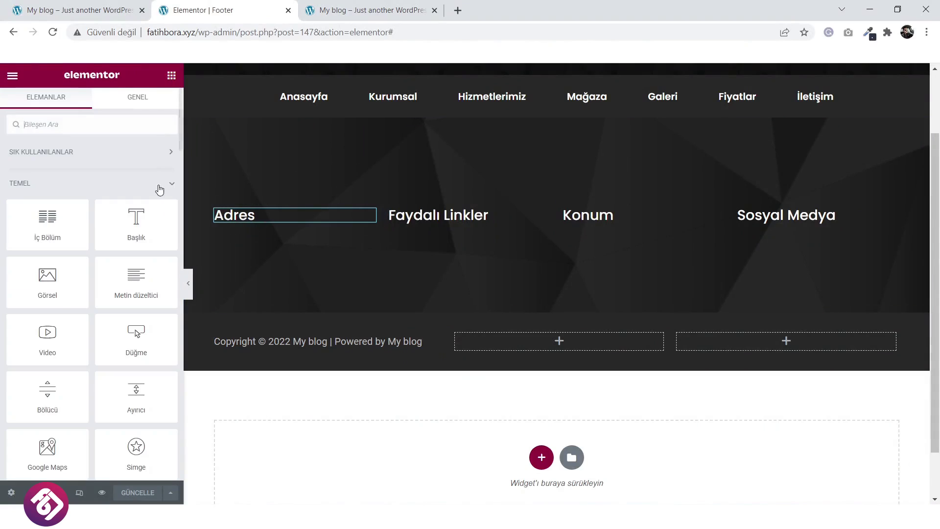
drag(149, 282, 288, 217)
Replace the lorem paragraph with the address 'Adrea Bilgisi Girilecektir. Şehir, ÜLKE'.
click(83, 6)
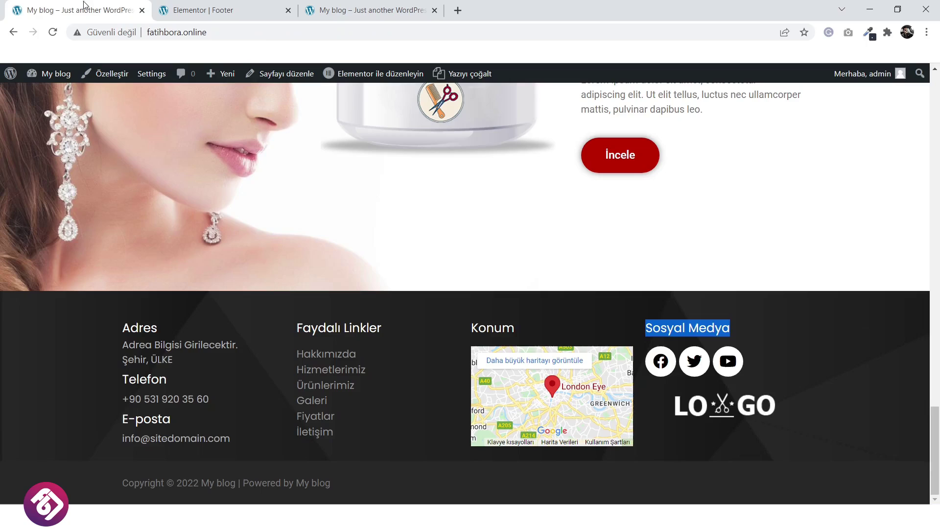
drag(175, 361, 131, 349)
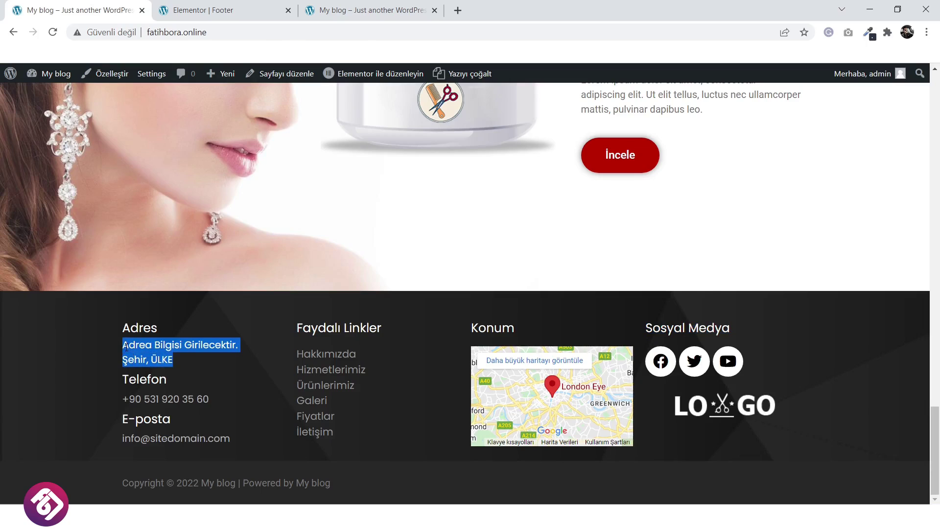
right_click(130, 348)
click(156, 358)
click(265, 7)
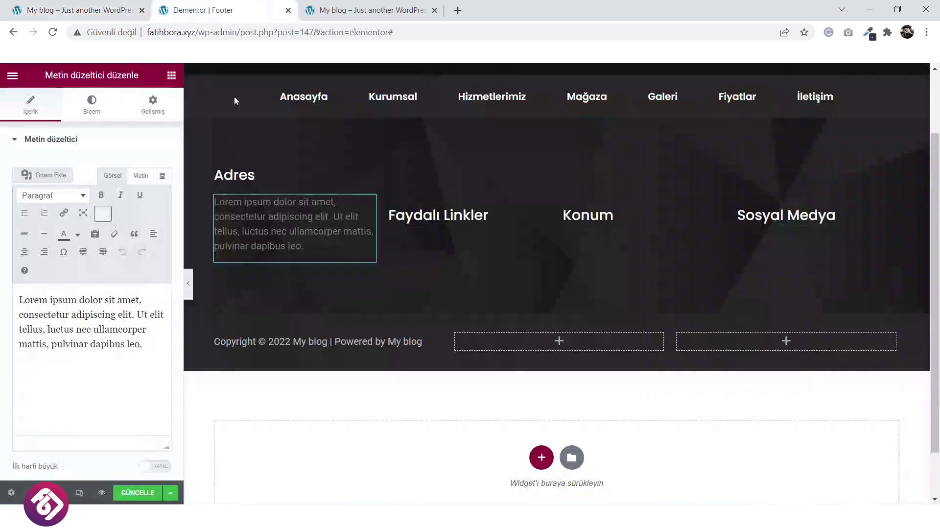
click(73, 331)
key(ctrl+a)
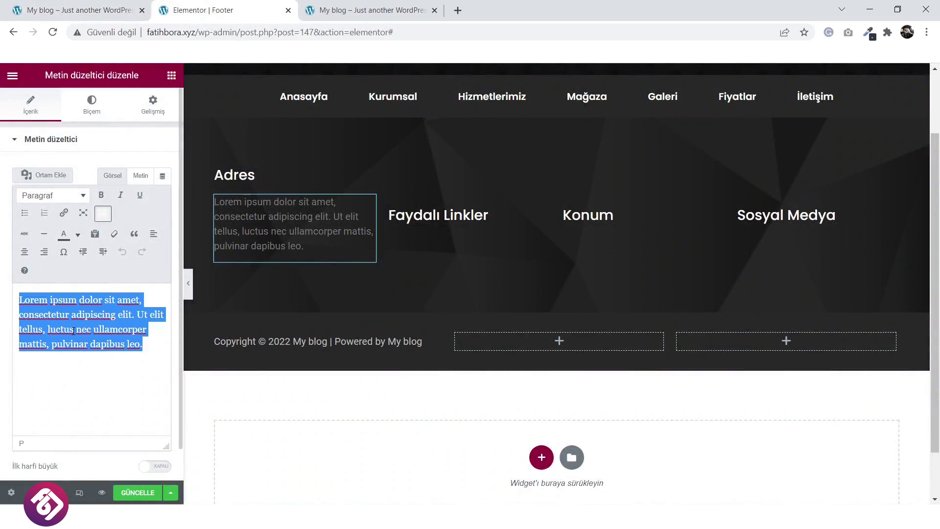
key(ctrl+v)
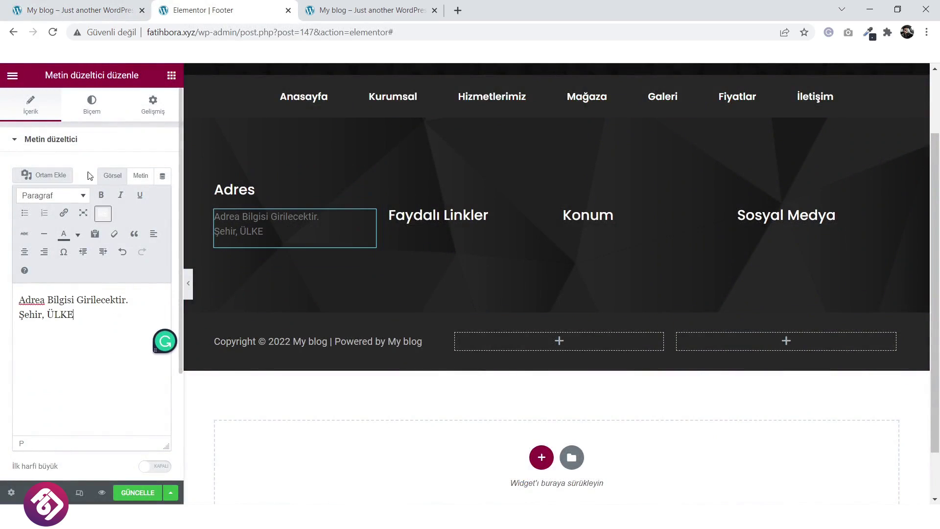
Set the address text's font family to Poppins.
click(91, 111)
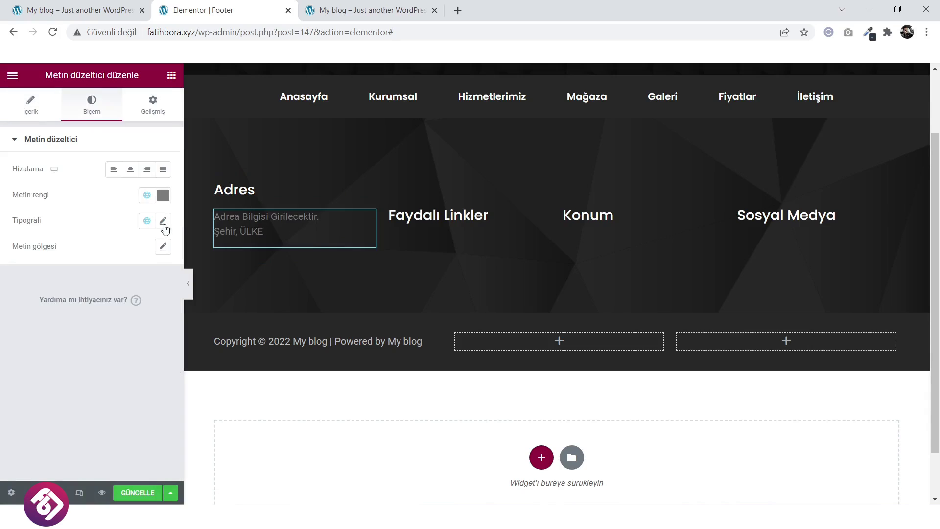
click(163, 220)
click(135, 289)
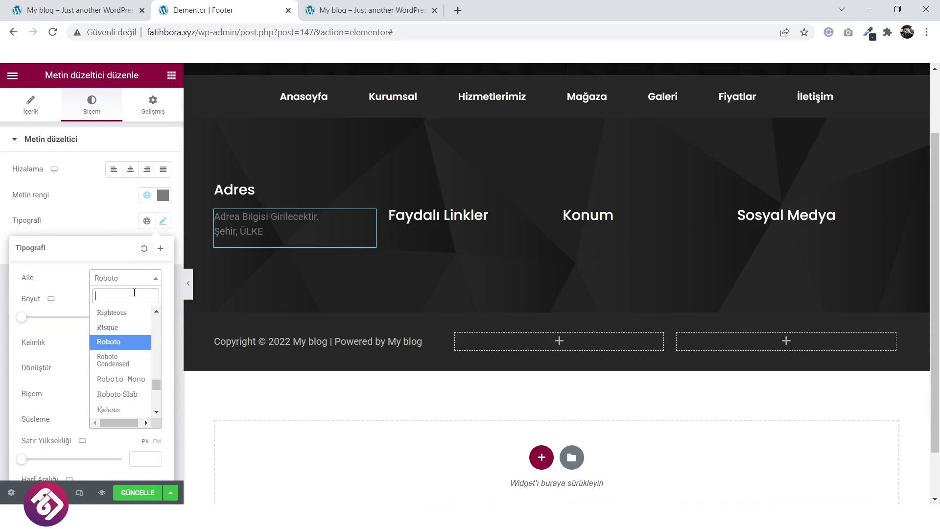
text(pop)
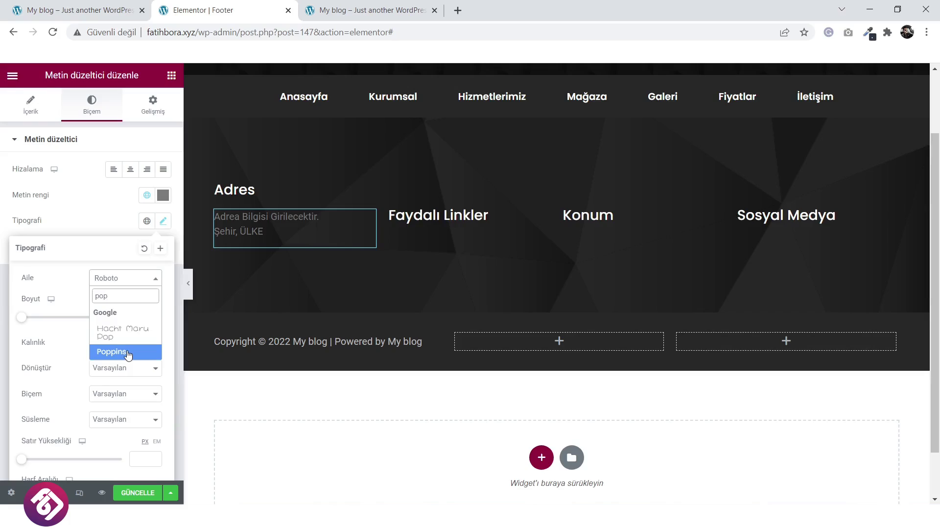
click(126, 352)
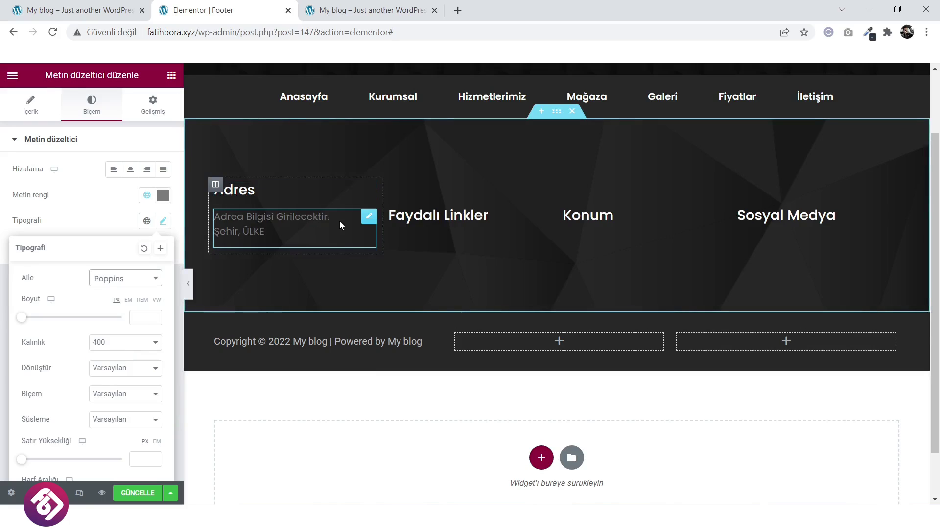
click(367, 221)
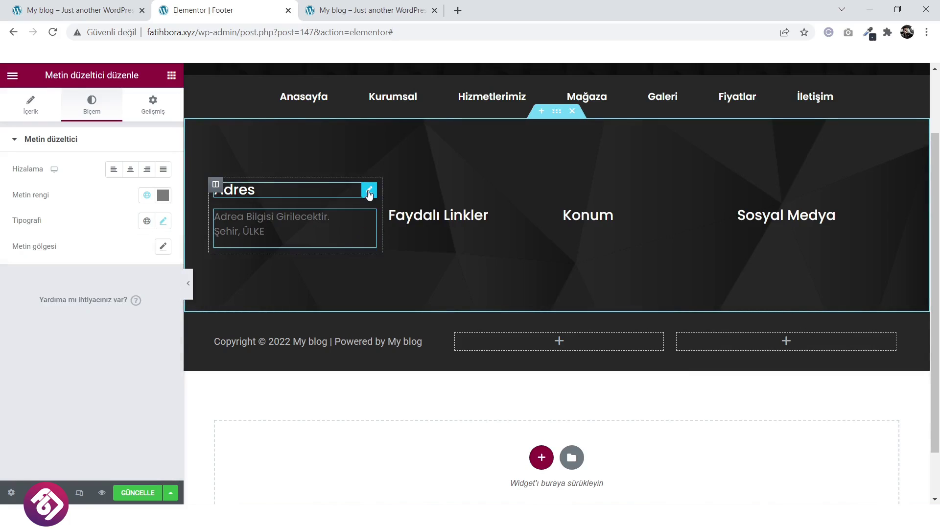
right_click(370, 193)
Duplicate the Adres heading below the address text and rename it Telefon.
click(377, 216)
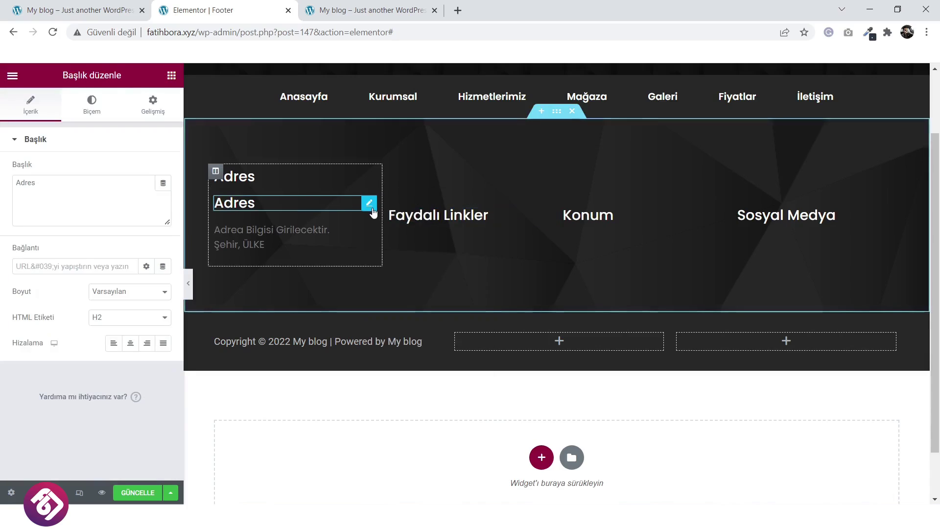
drag(369, 214, 335, 231)
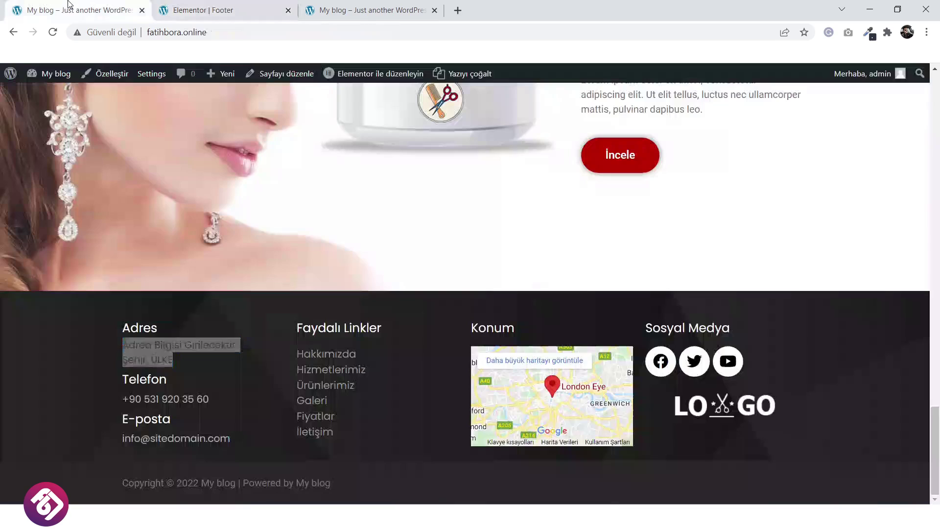
drag(175, 379, 122, 360)
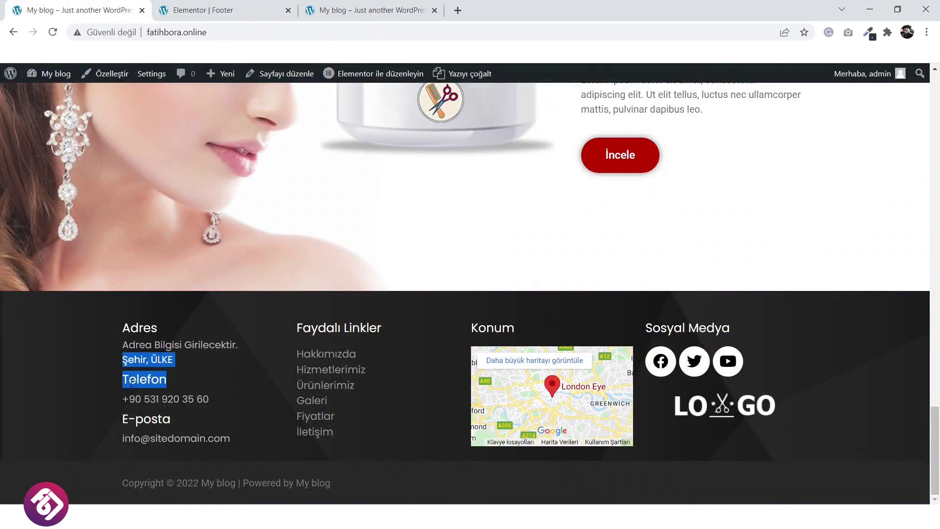
right_click(128, 377)
click(157, 391)
click(174, 383)
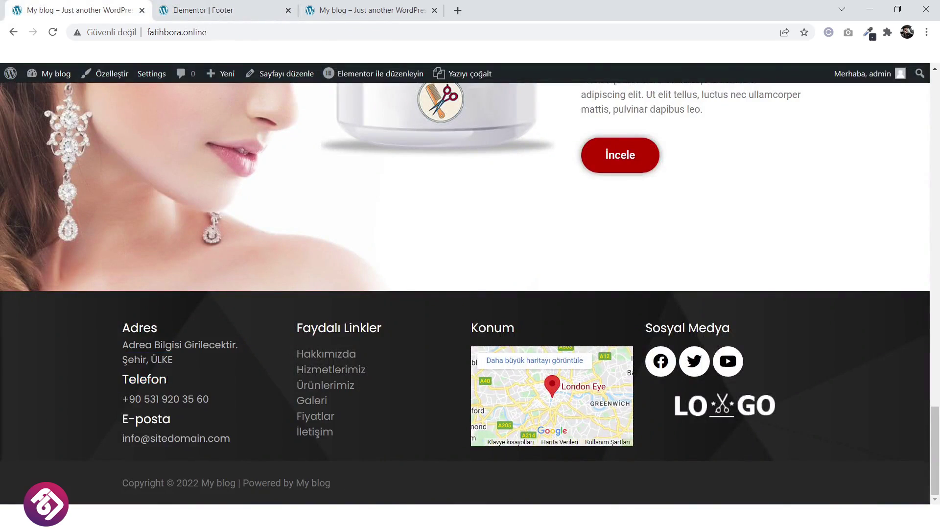
drag(169, 380, 131, 380)
click(157, 380)
right_click(125, 379)
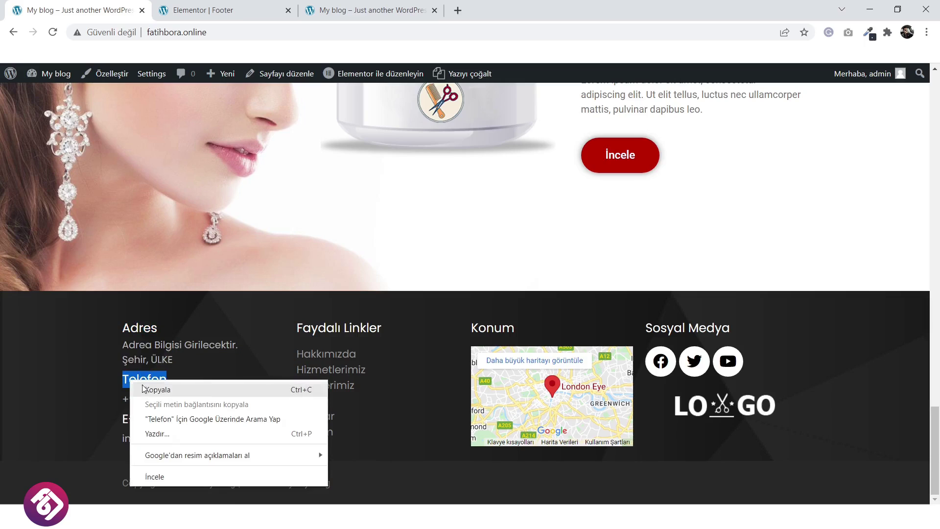
click(147, 387)
click(218, 10)
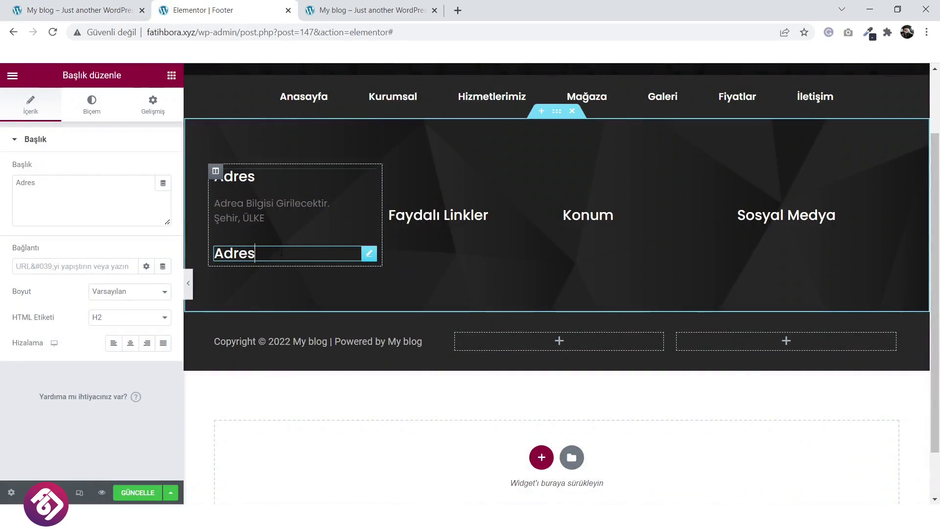
drag(65, 187, 14, 185)
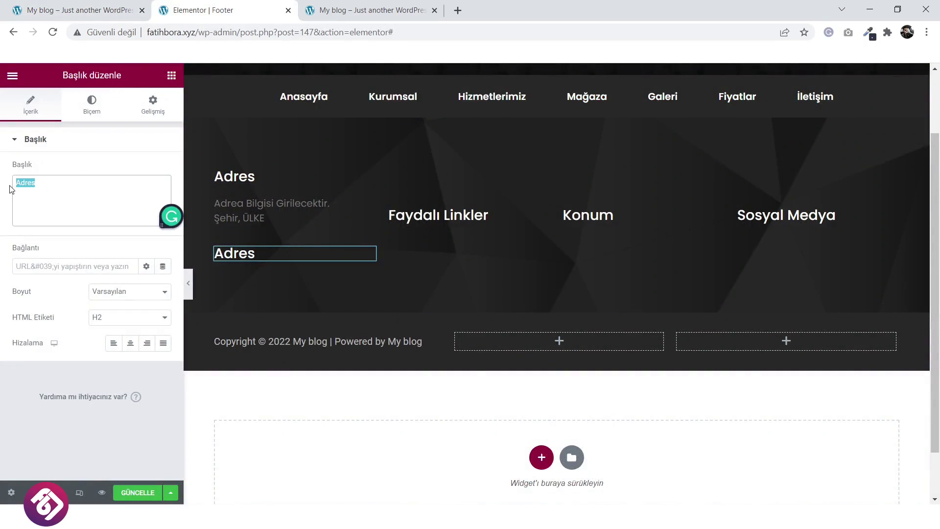
key(ctrl+v)
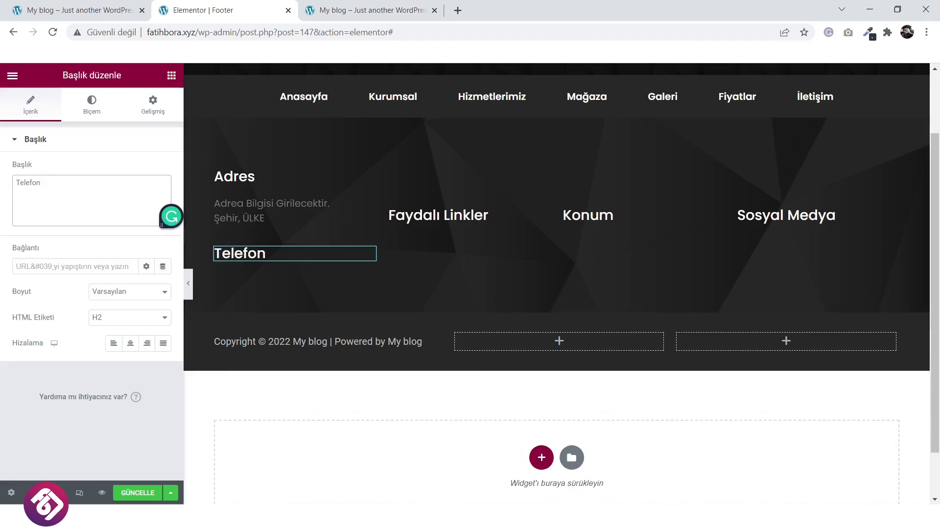
Duplicate the address text block under Telefon and replace its text with the salon's phone number.
right_click(370, 202)
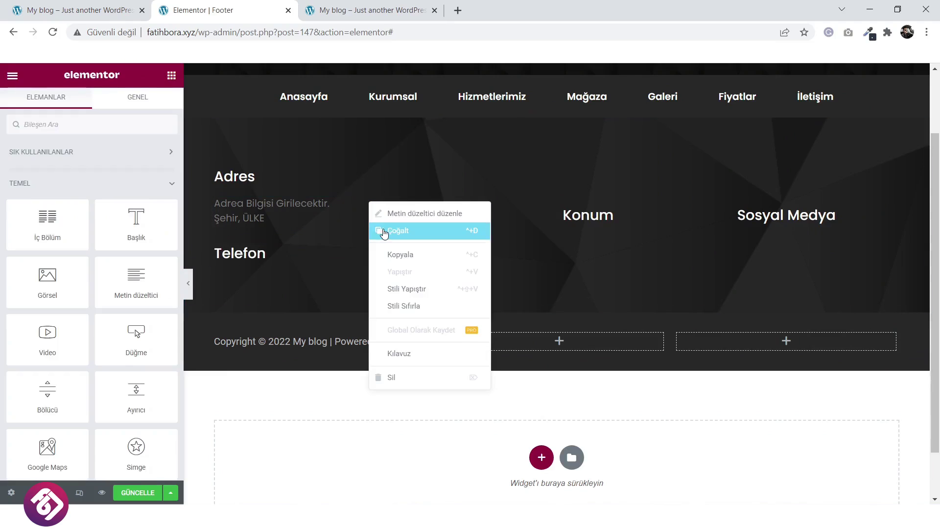
click(387, 235)
drag(371, 244, 235, 269)
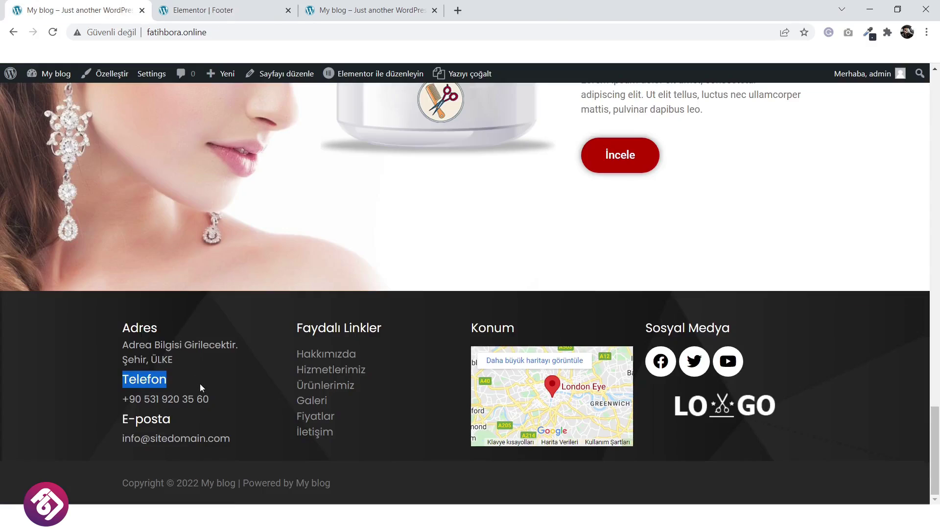
drag(210, 399, 122, 397)
right_click(141, 402)
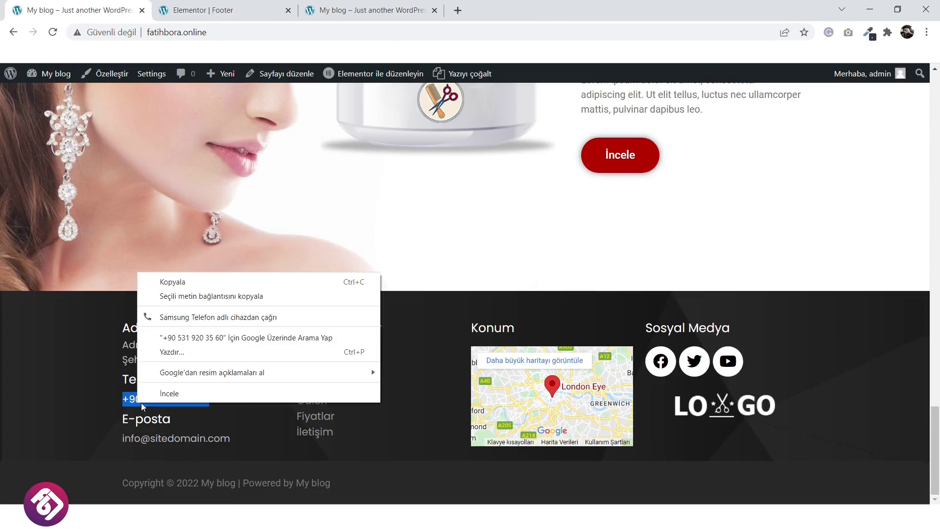
click(173, 281)
click(196, 9)
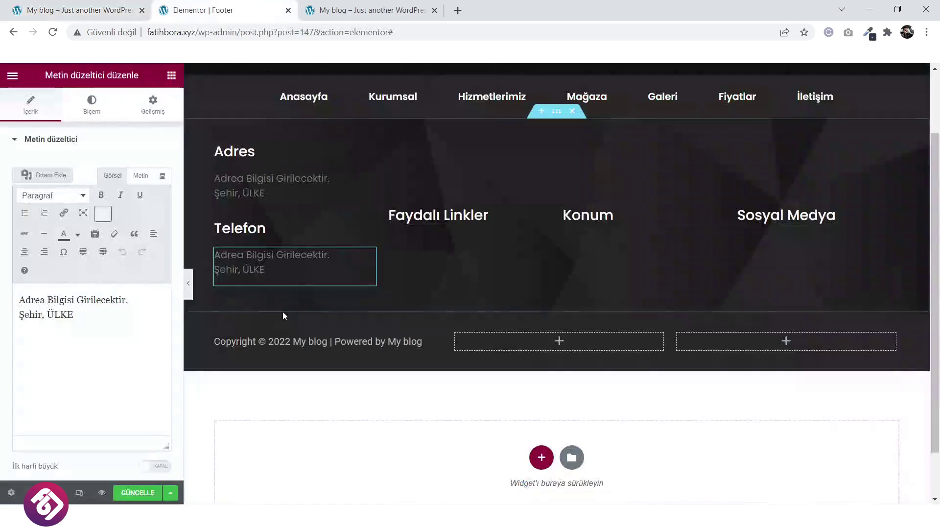
drag(116, 319, 5, 296)
key(ctrl+v)
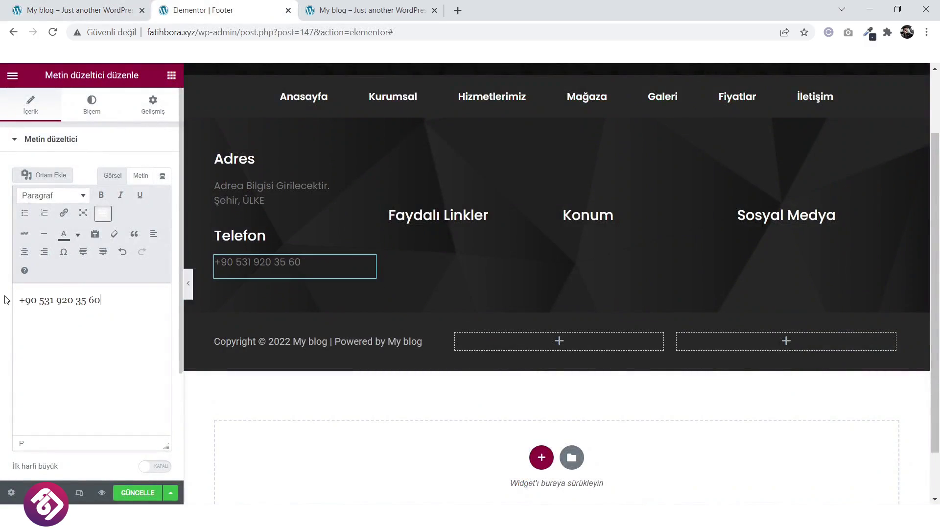
Copy the word E-posta from the live site footer.
click(74, 9)
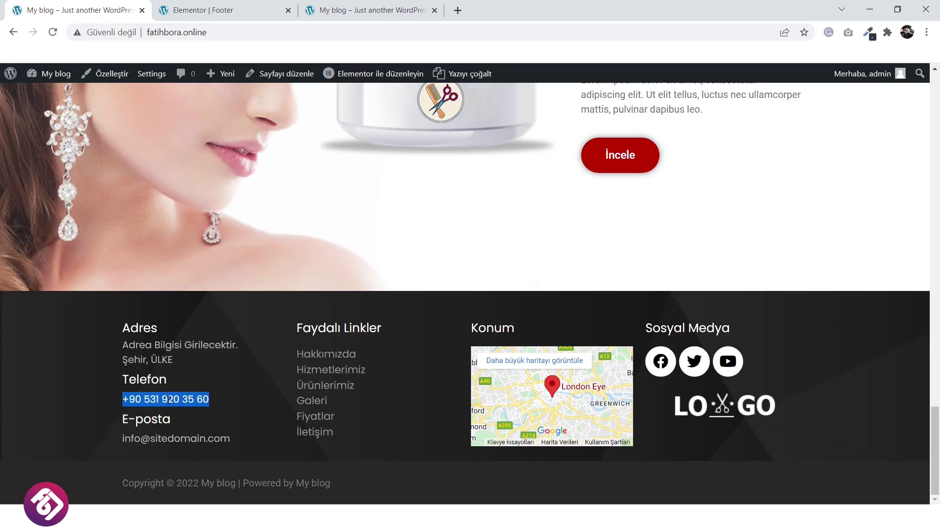
drag(177, 425, 122, 424)
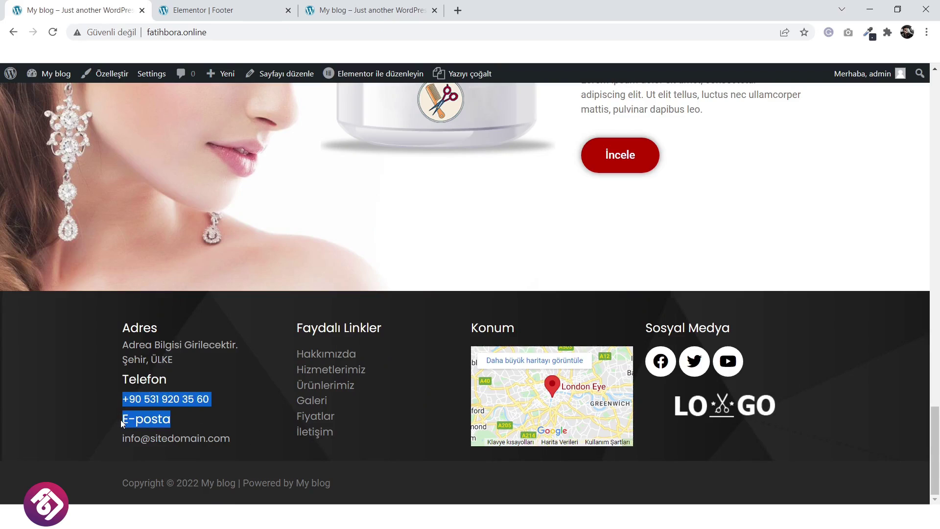
click(169, 420)
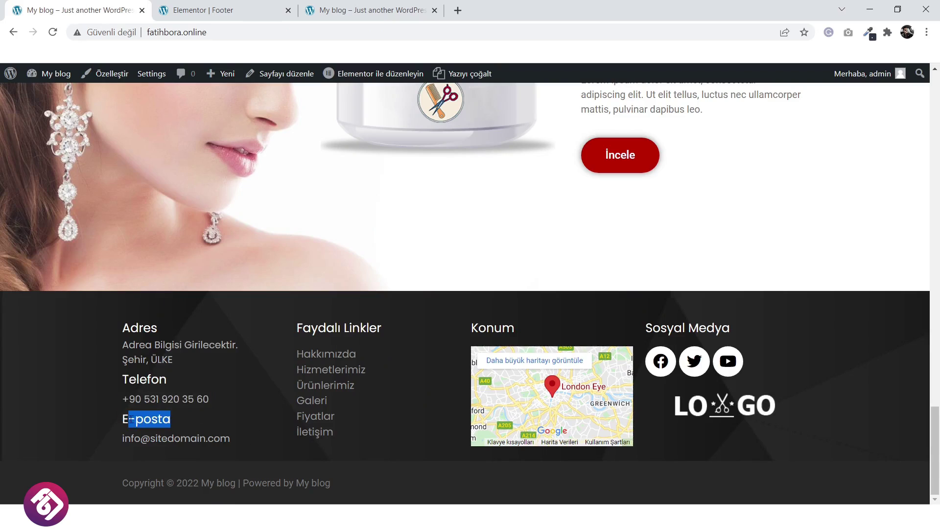
right_click(125, 420)
click(180, 324)
click(206, 11)
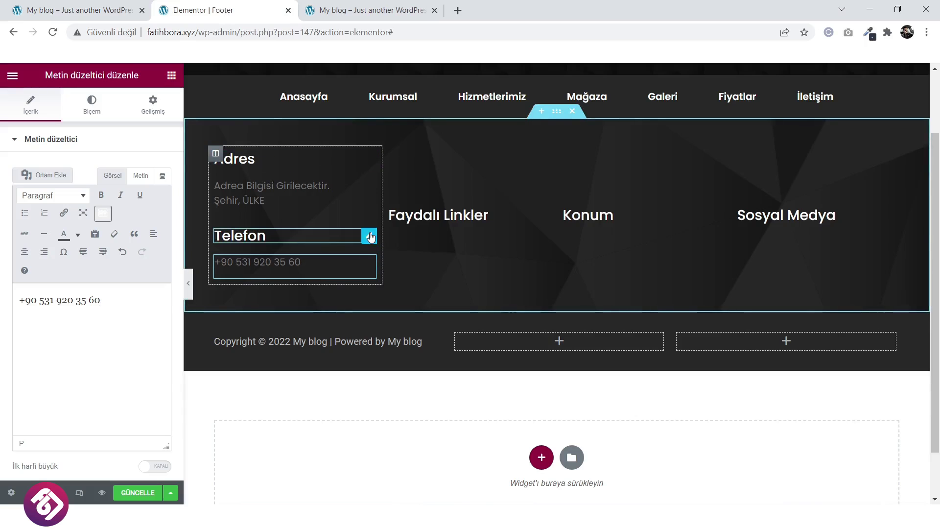
Duplicate the Telefon heading below the phone number and rename it E-posta.
right_click(371, 235)
click(390, 262)
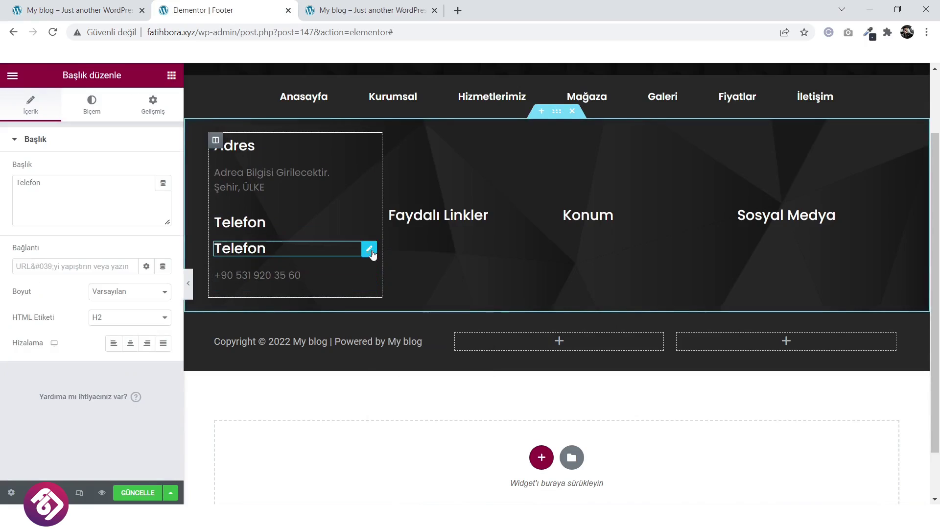
drag(369, 248, 323, 275)
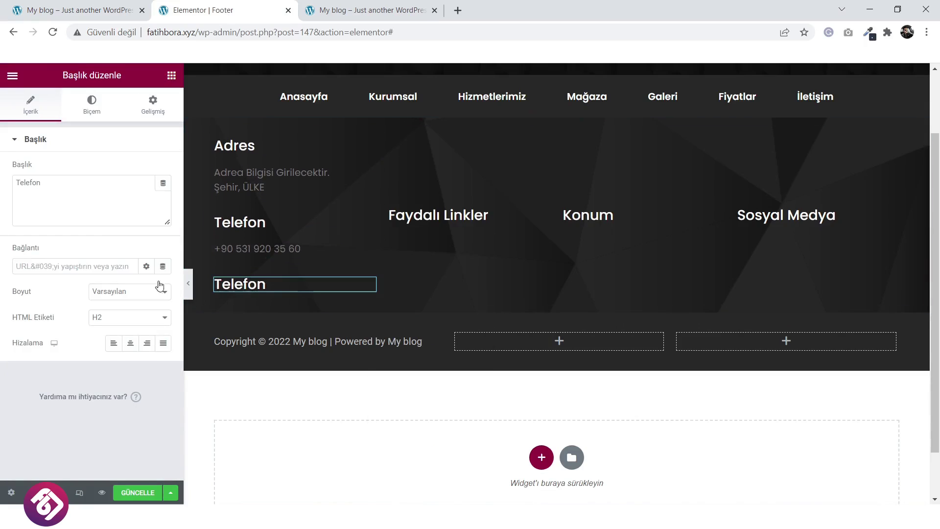
double_click(108, 190)
text(E-posta)
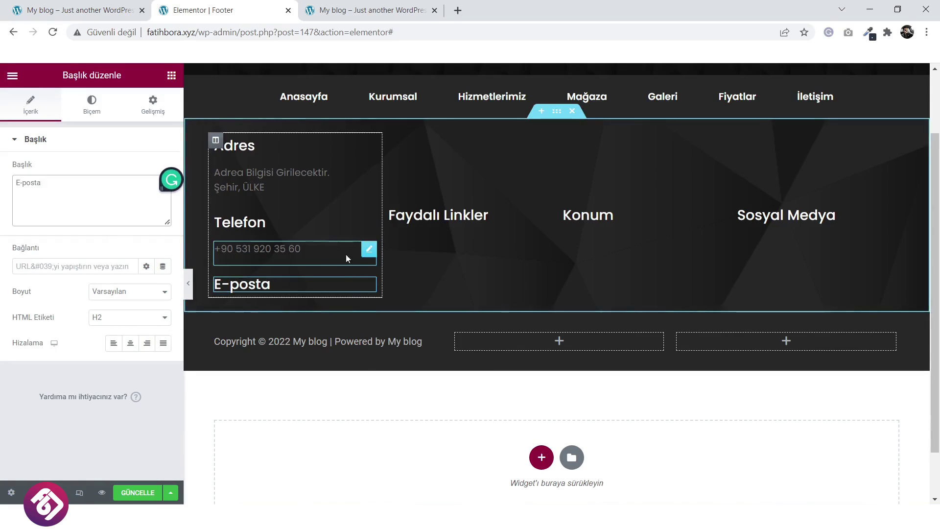
Duplicate the phone text block under E-posta and replace its text with the contact e-mail address.
right_click(370, 248)
click(394, 274)
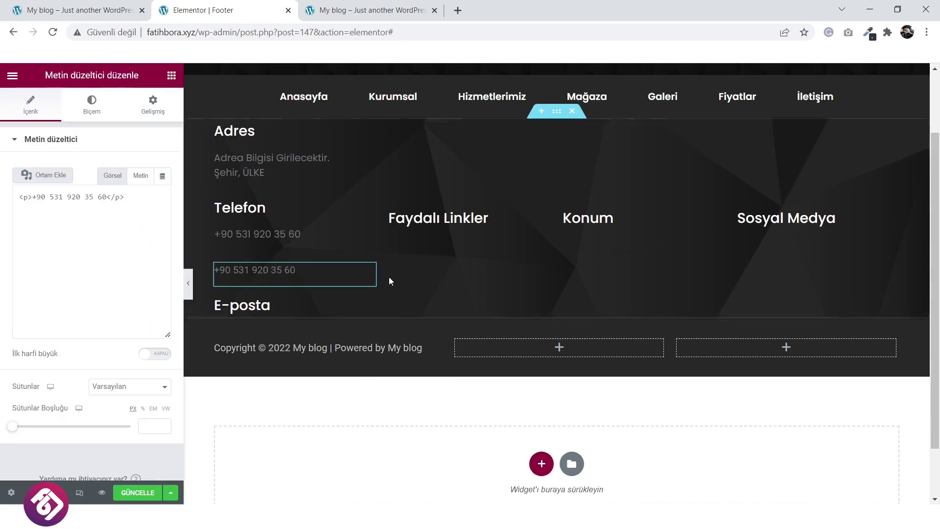
drag(372, 274, 294, 303)
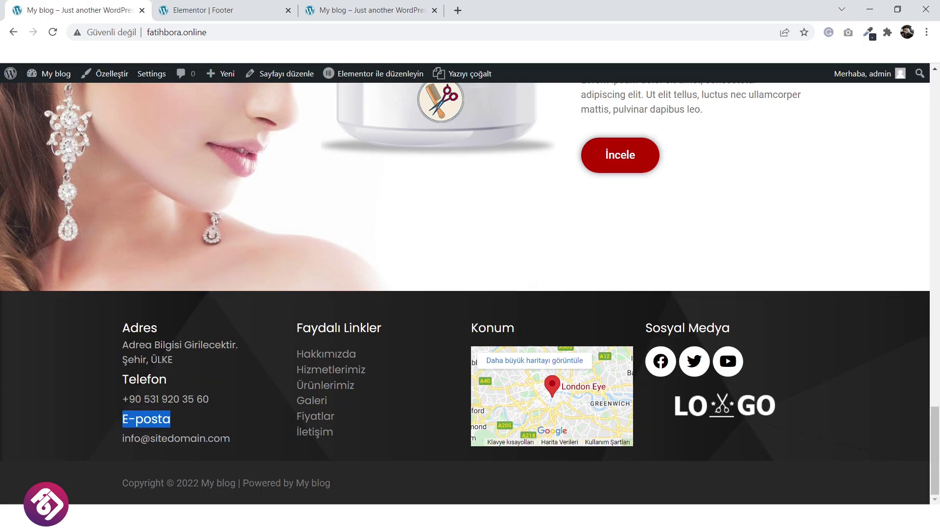
drag(230, 438, 150, 439)
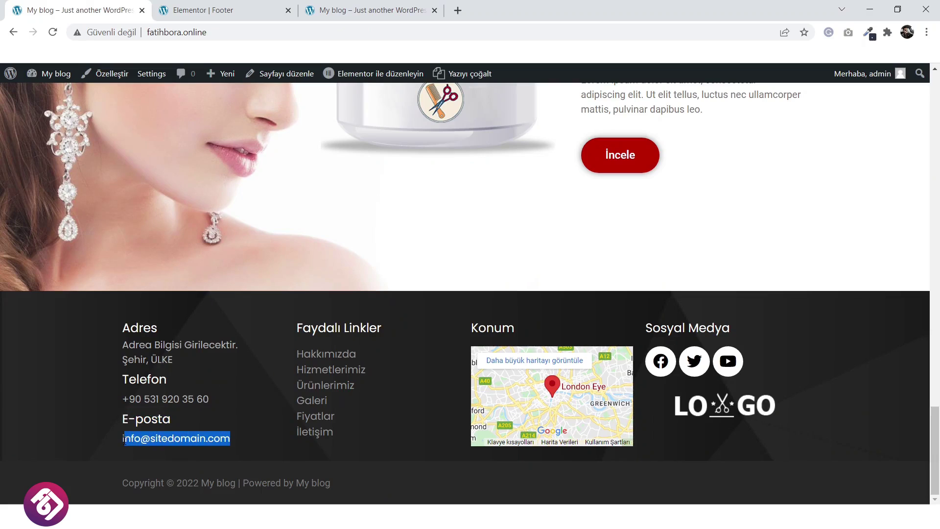
right_click(125, 441)
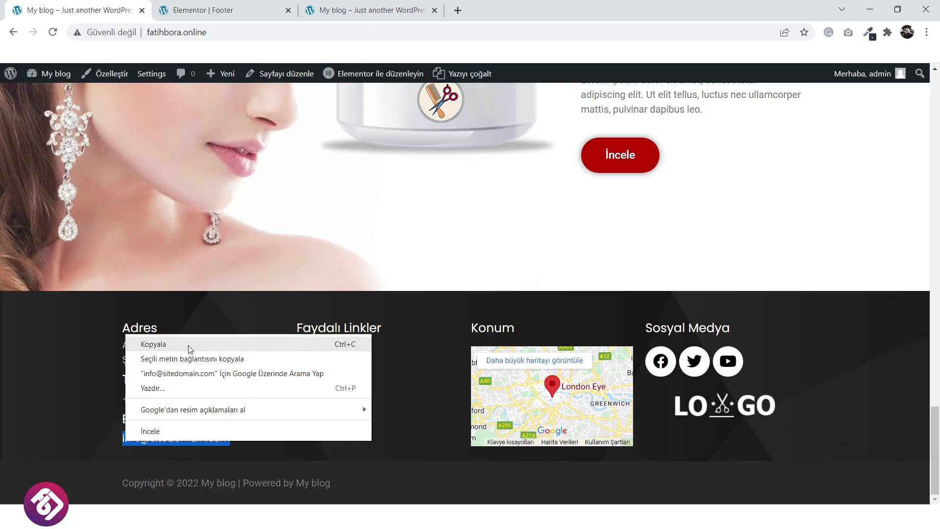
click(189, 343)
click(193, 10)
triple_click(81, 301)
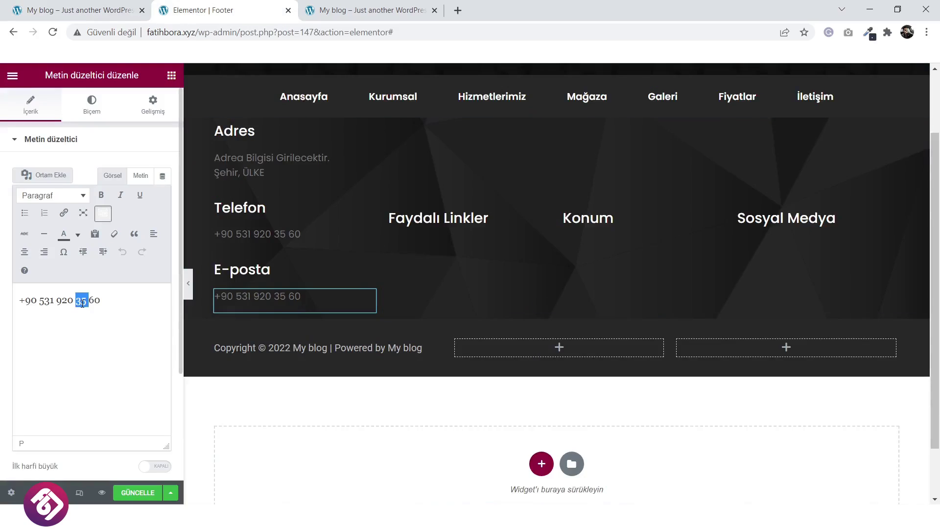
key(ctrl+v)
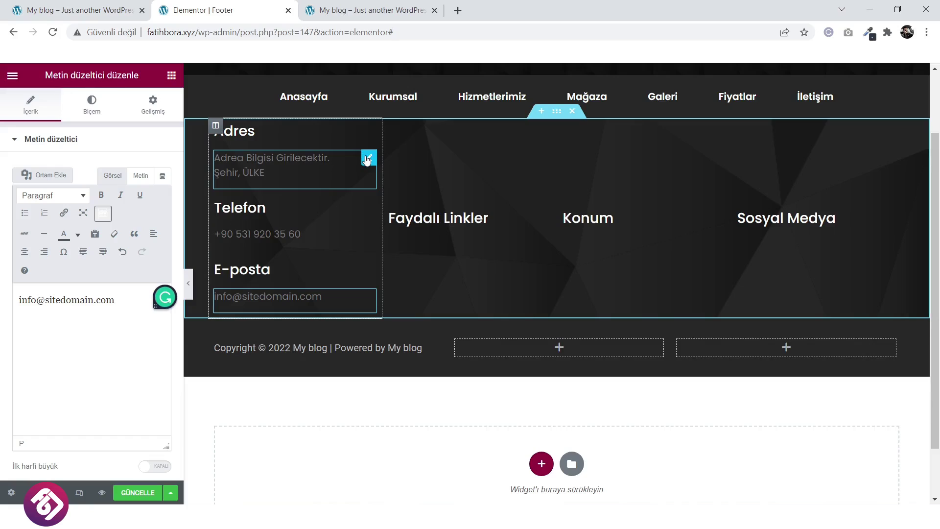
click(367, 159)
Unlink the address text's margins and set its top margin to -17.
click(152, 104)
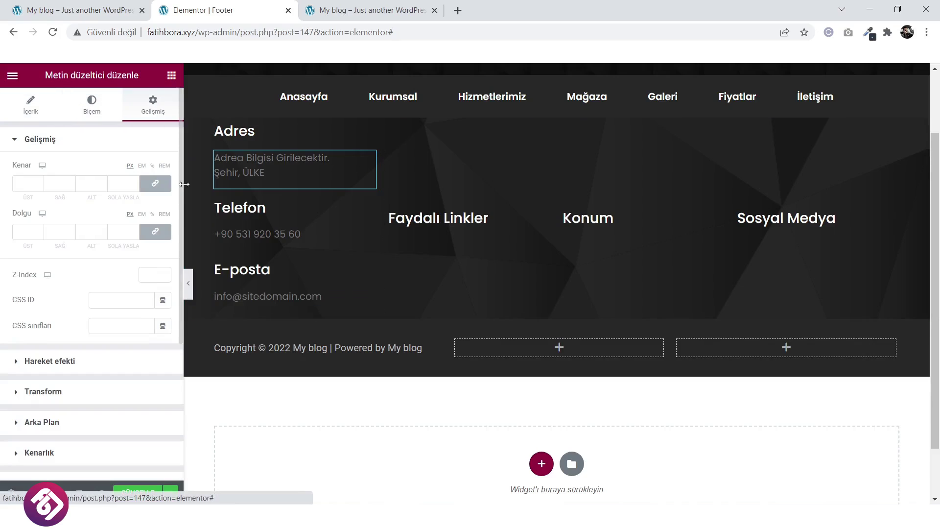
click(155, 183)
click(40, 186)
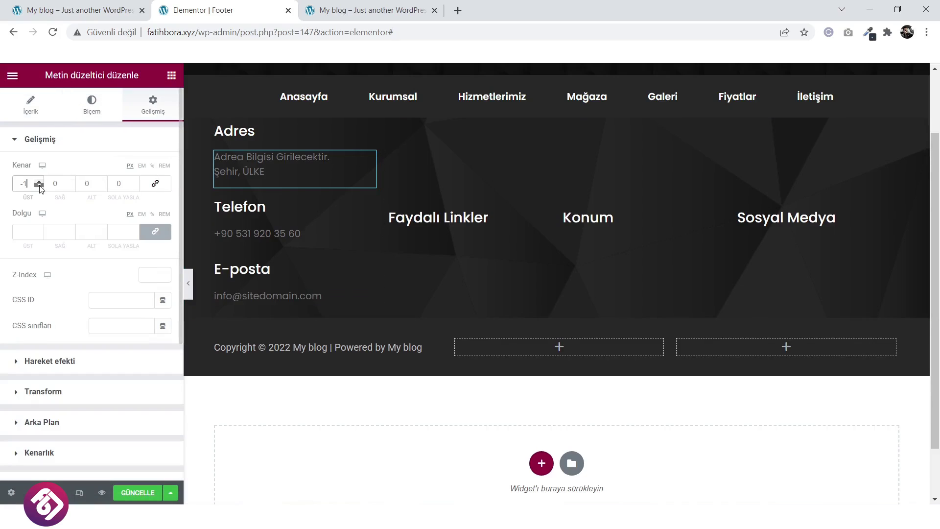
drag(40, 186, 39, 186)
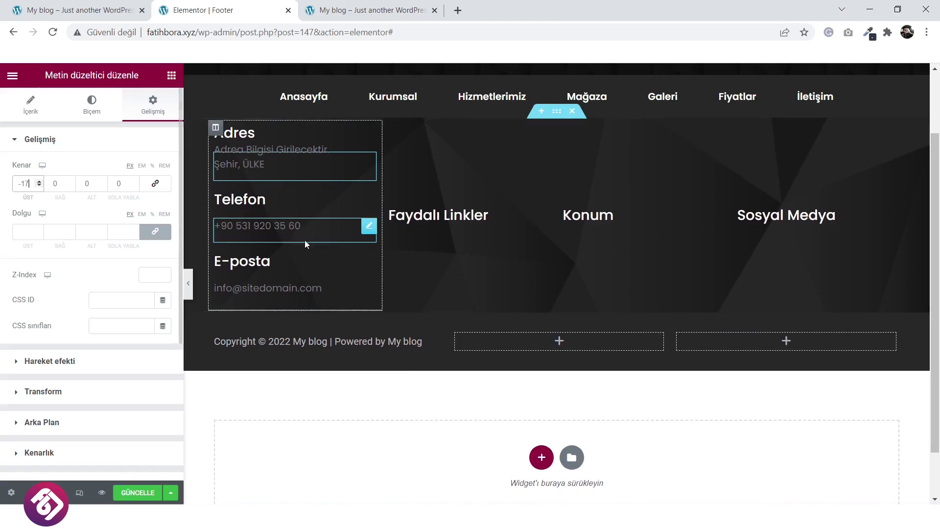
Give the Telefon heading a negative top margin and the phone number text -16.
click(368, 201)
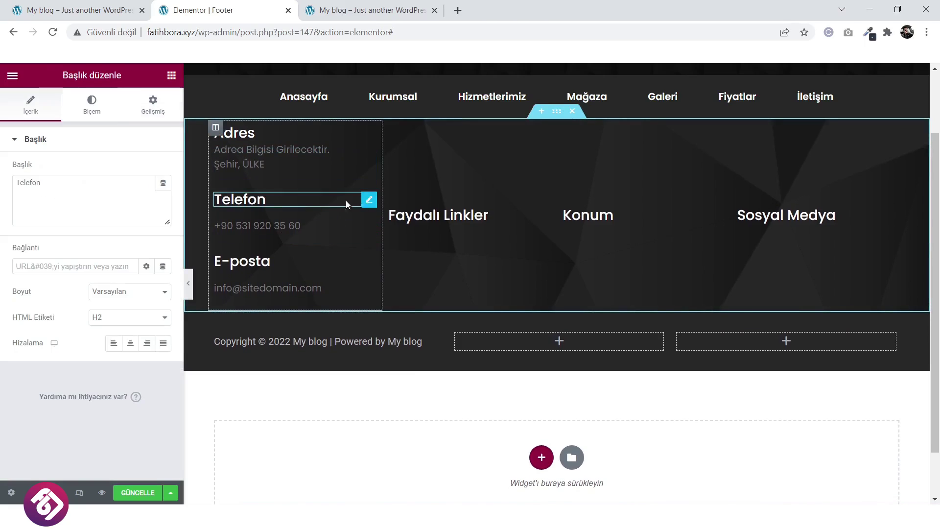
click(153, 105)
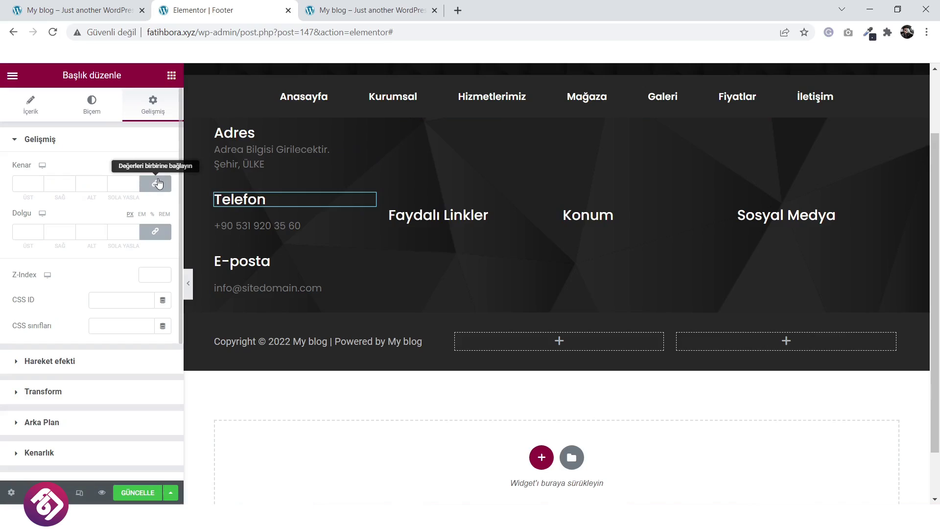
click(163, 189)
drag(40, 187, 39, 189)
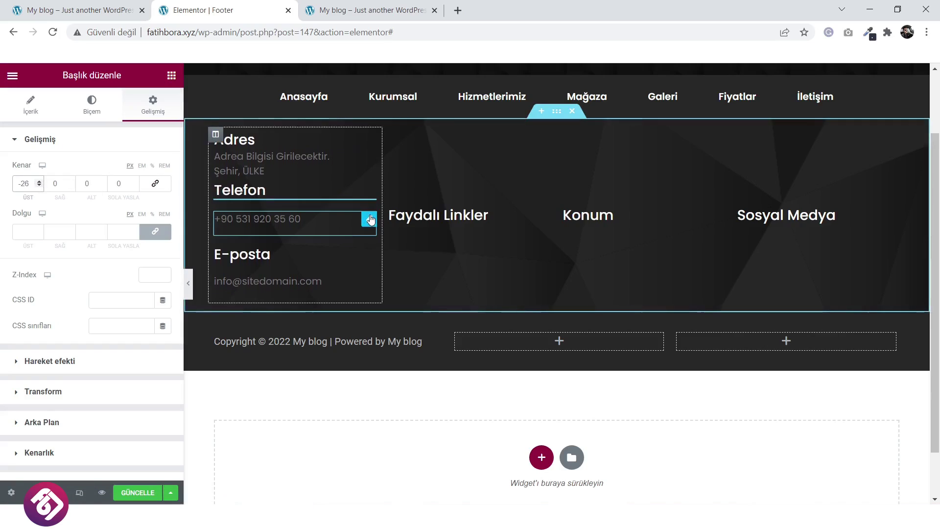
click(343, 228)
click(153, 104)
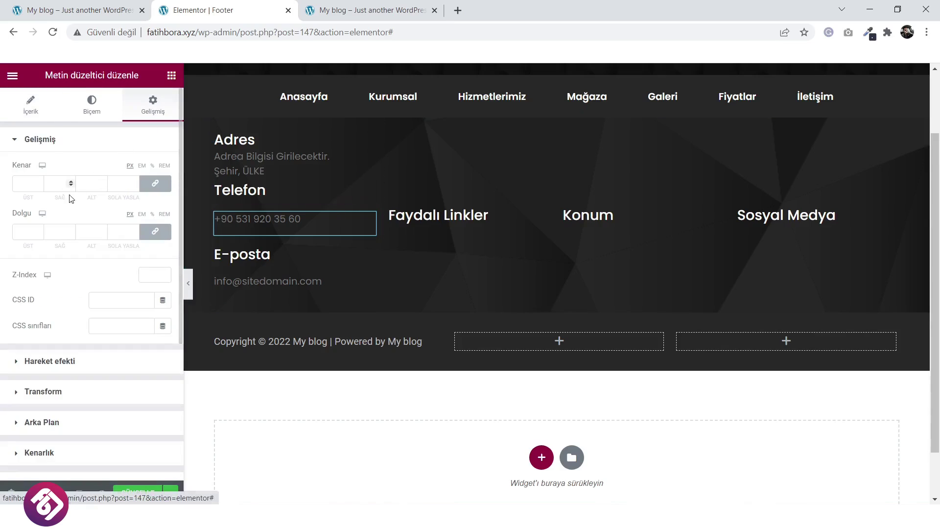
click(156, 184)
drag(40, 188, 40, 188)
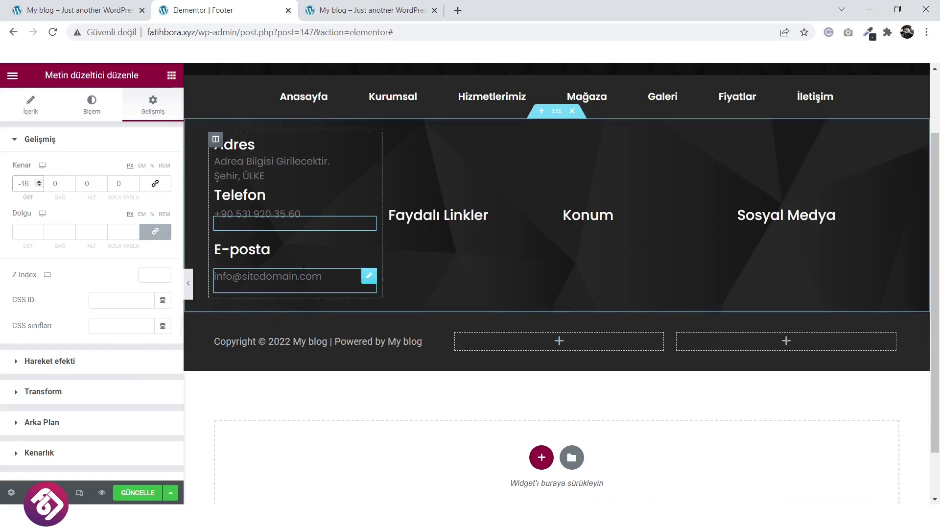
Give the E-posta heading a negative top margin and the e-mail text -13.
click(365, 250)
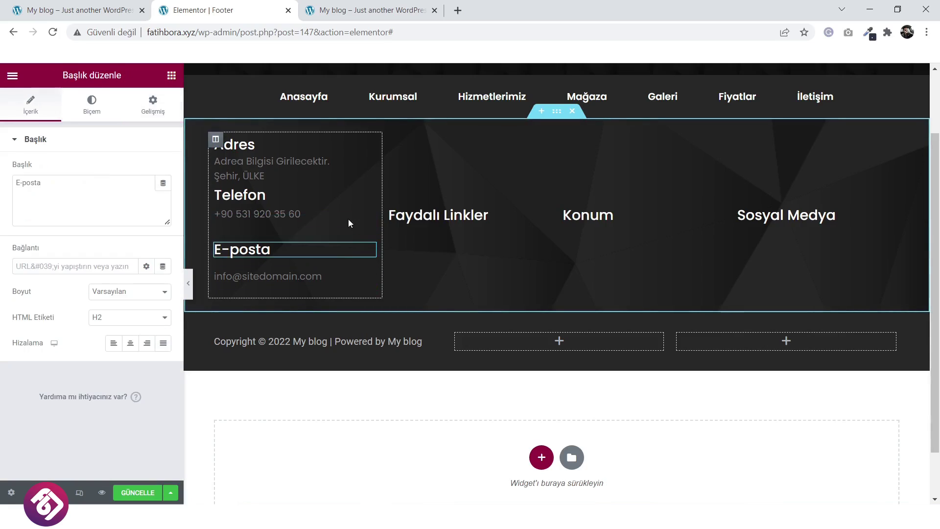
click(154, 105)
click(155, 184)
drag(40, 188, 40, 188)
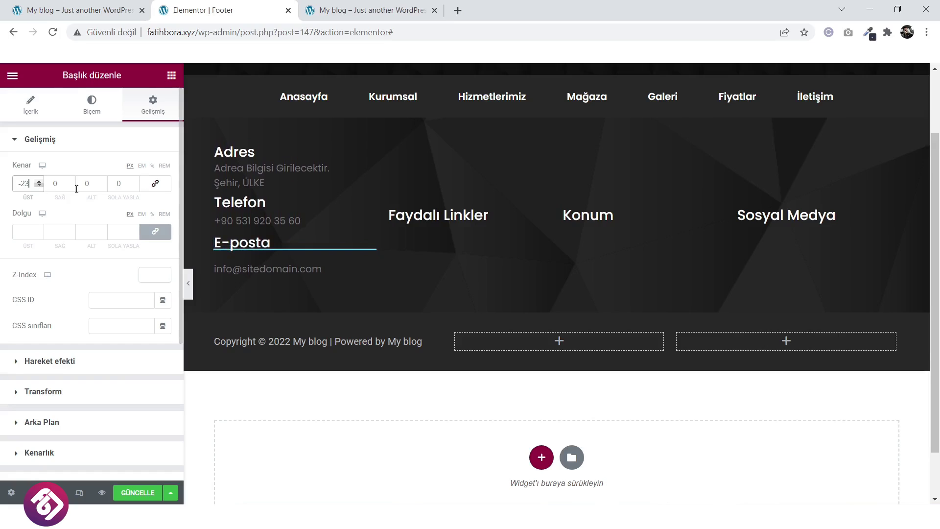
click(369, 268)
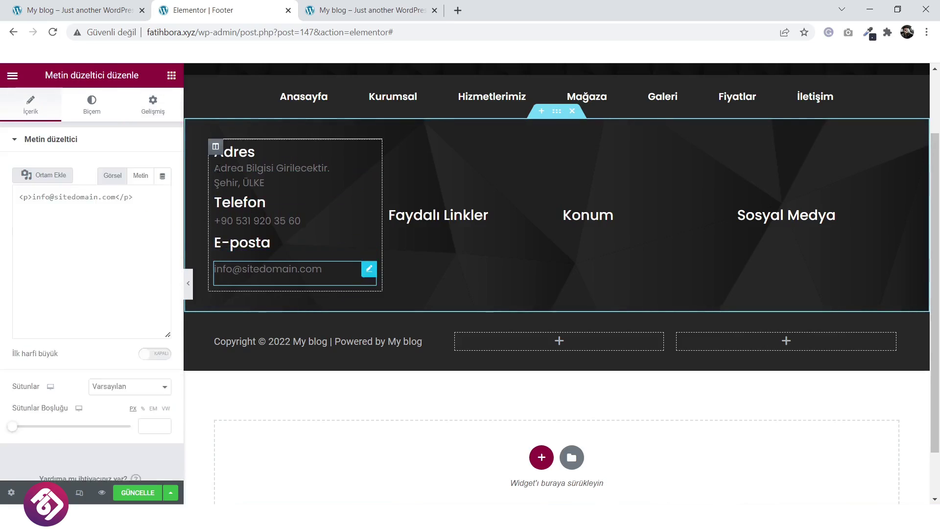
click(153, 104)
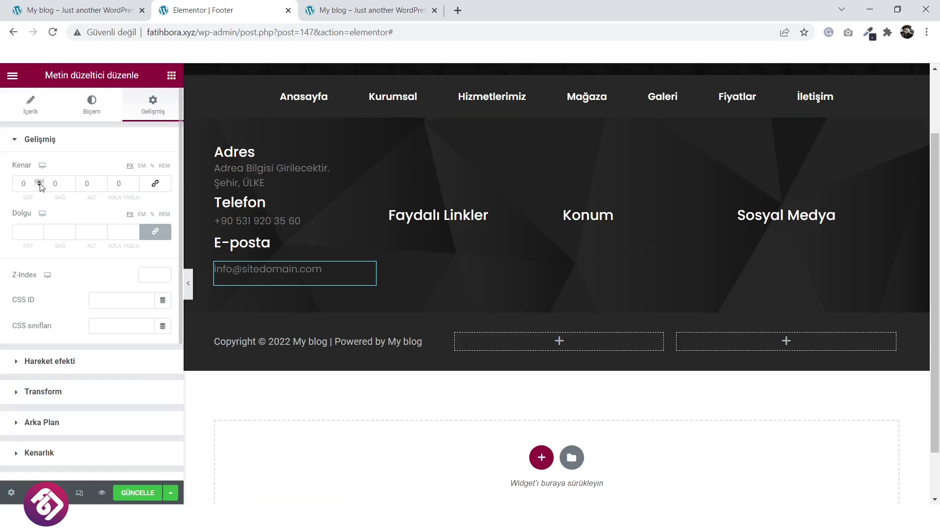
drag(41, 187, 40, 187)
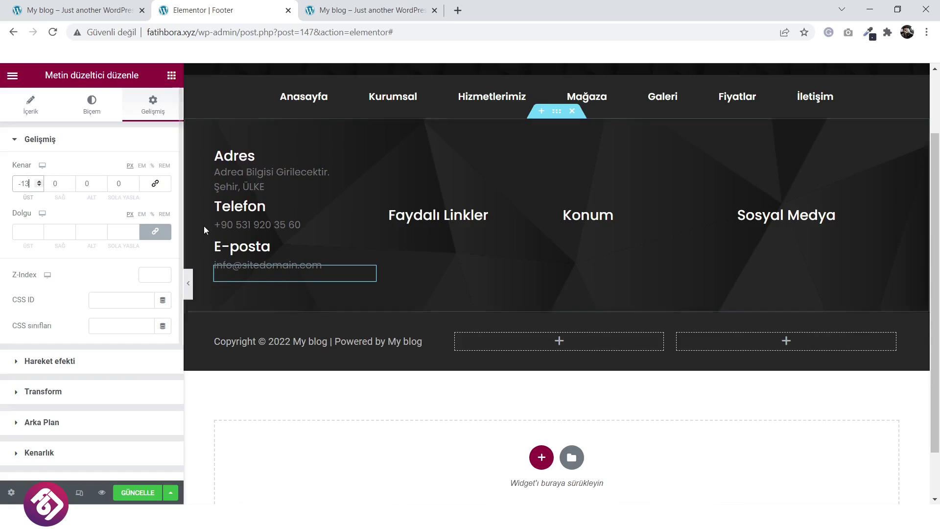
Save the footer with GÜNCELLE and compare it against the live site.
click(138, 493)
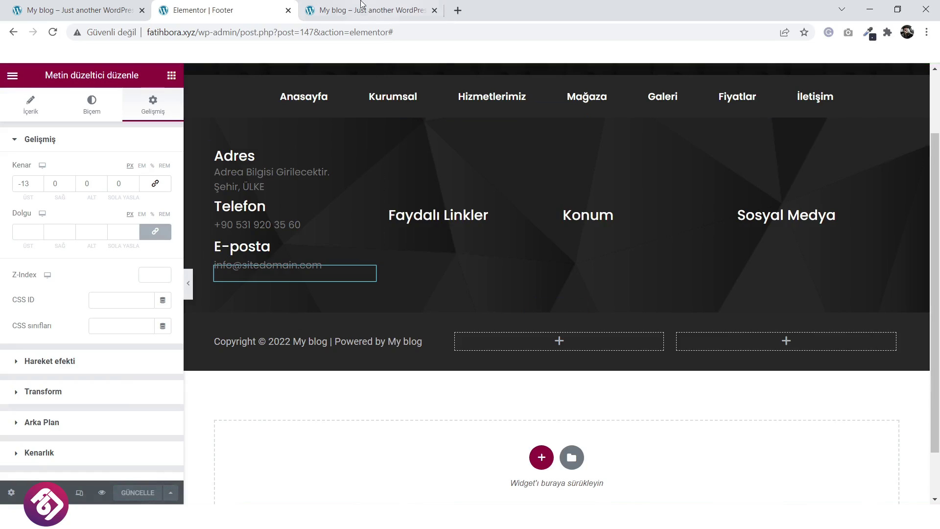
click(106, 10)
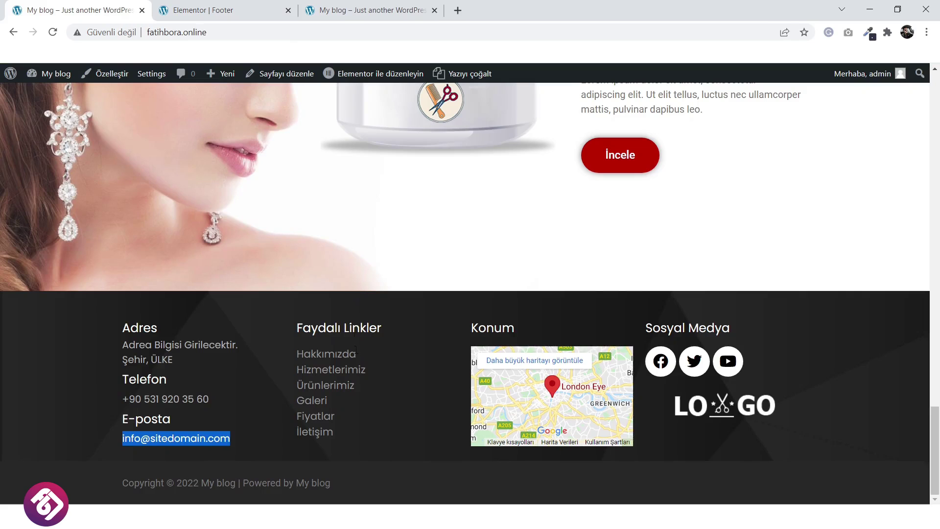
click(203, 10)
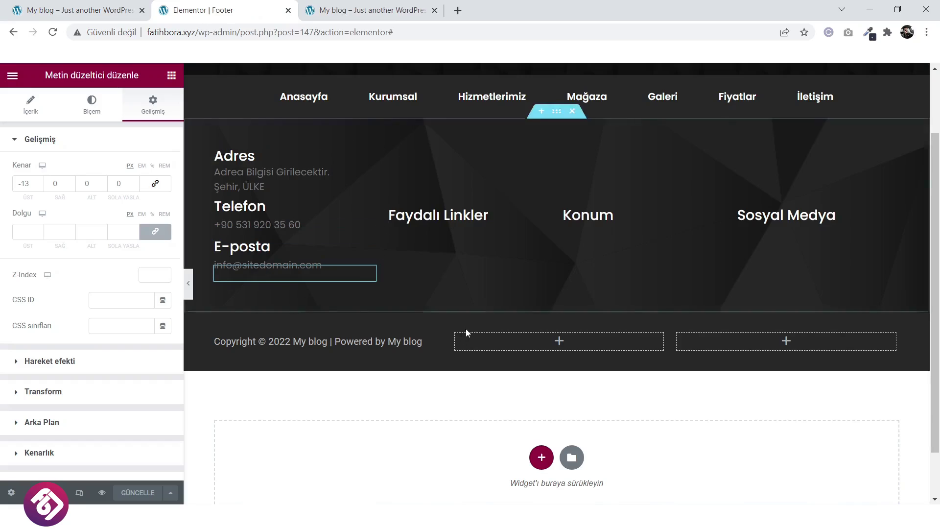
scroll(462, 264, up, 1)
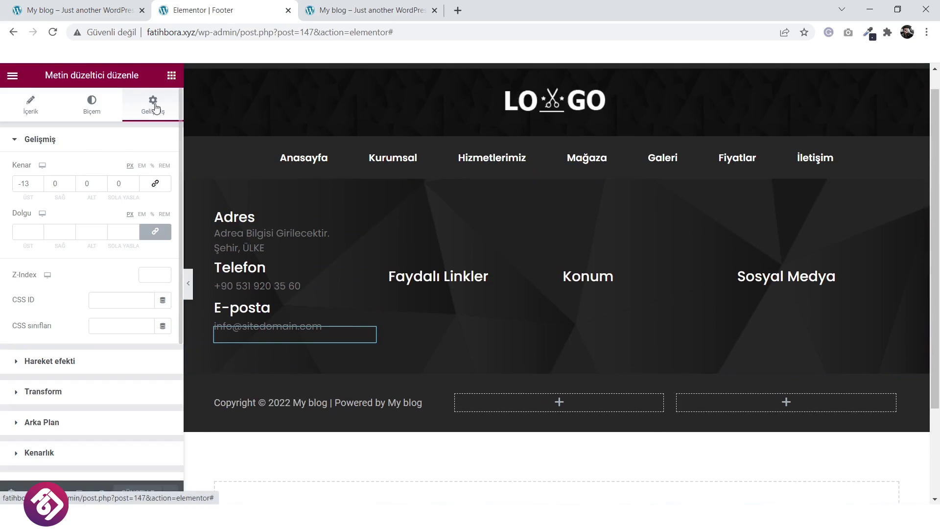
Add an icon list under Faydalı Linkler and delete its second and third items.
click(171, 75)
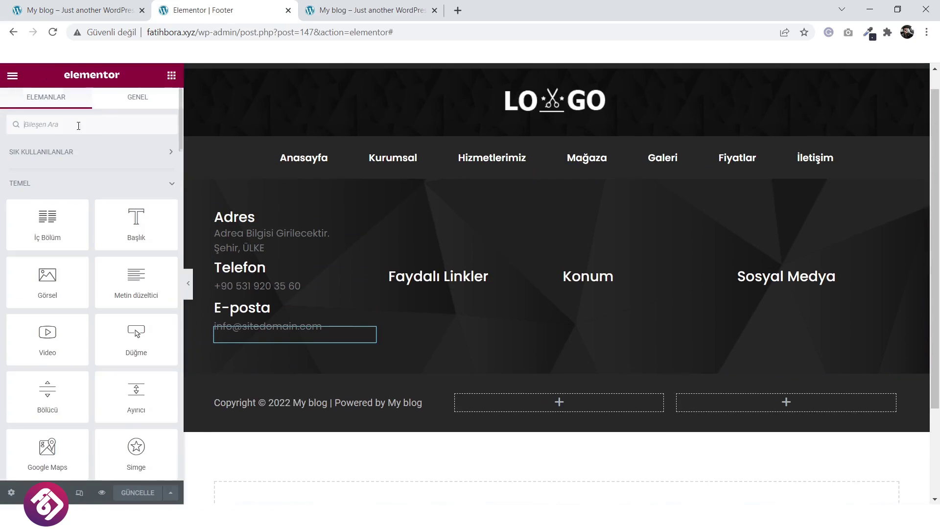
click(114, 125)
text(icon)
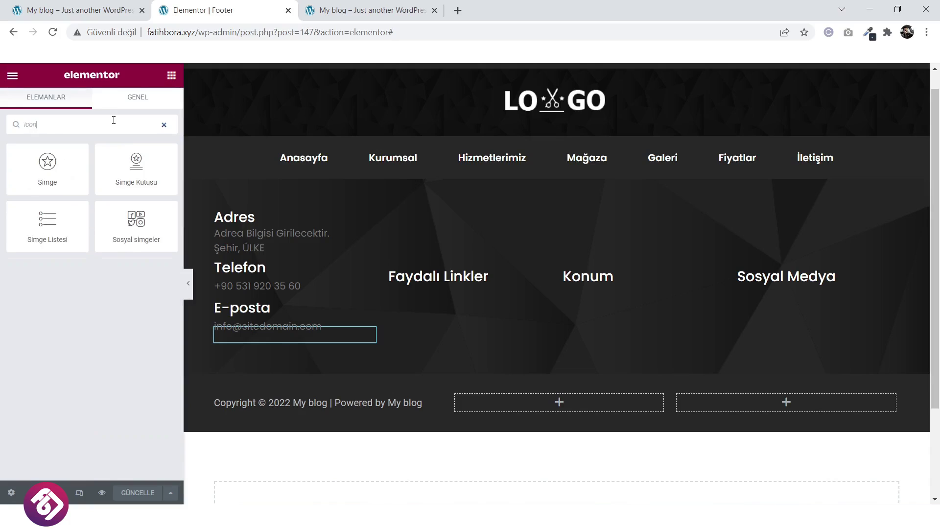
drag(56, 222, 463, 296)
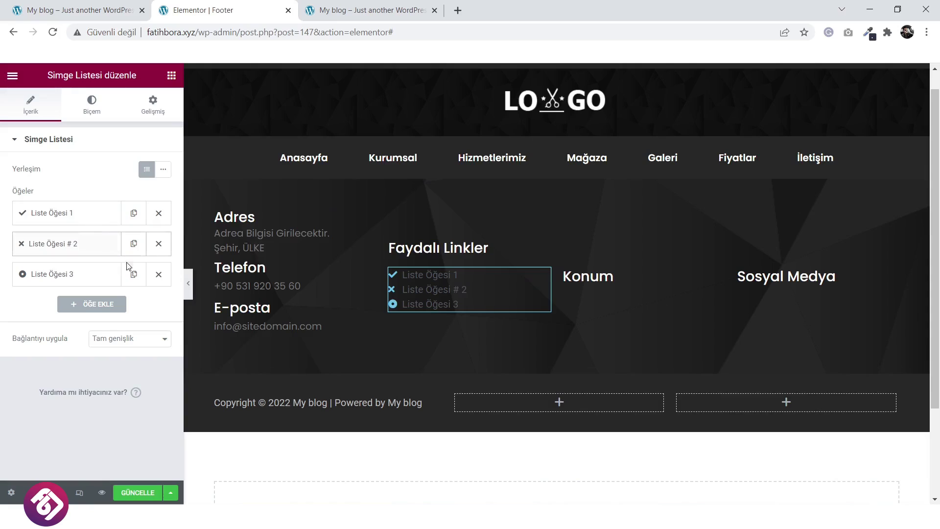
click(163, 246)
click(159, 244)
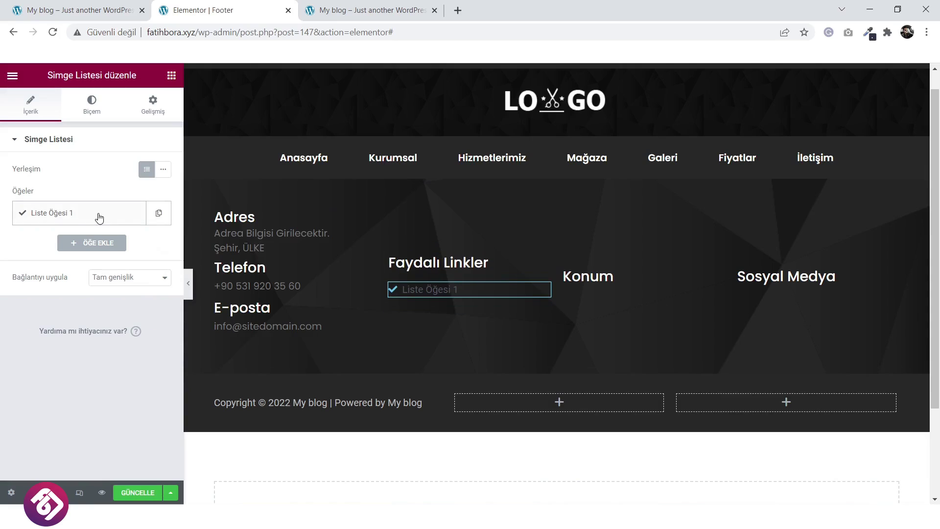
Copy 'Hakkımızda' from the live site into the first list item's text.
click(99, 218)
click(78, 9)
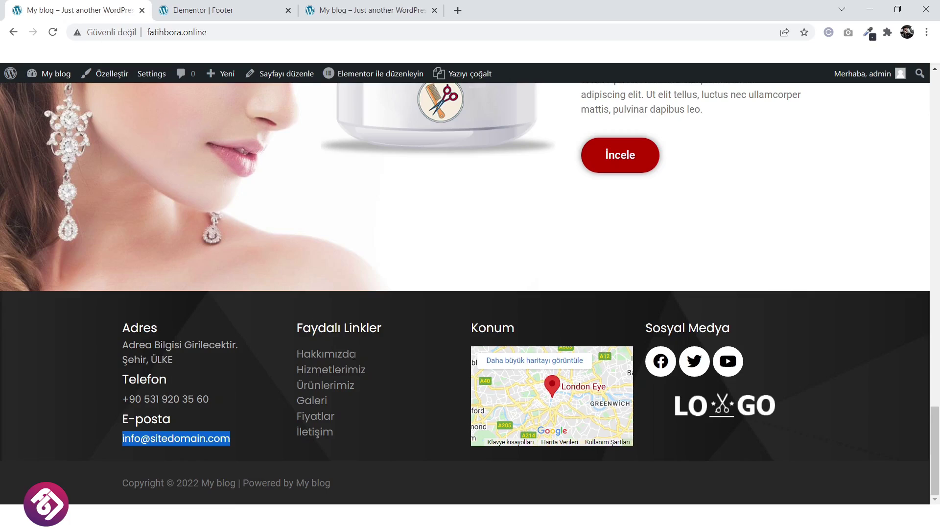
drag(357, 355, 296, 354)
key(ctrl+c)
right_click(301, 353)
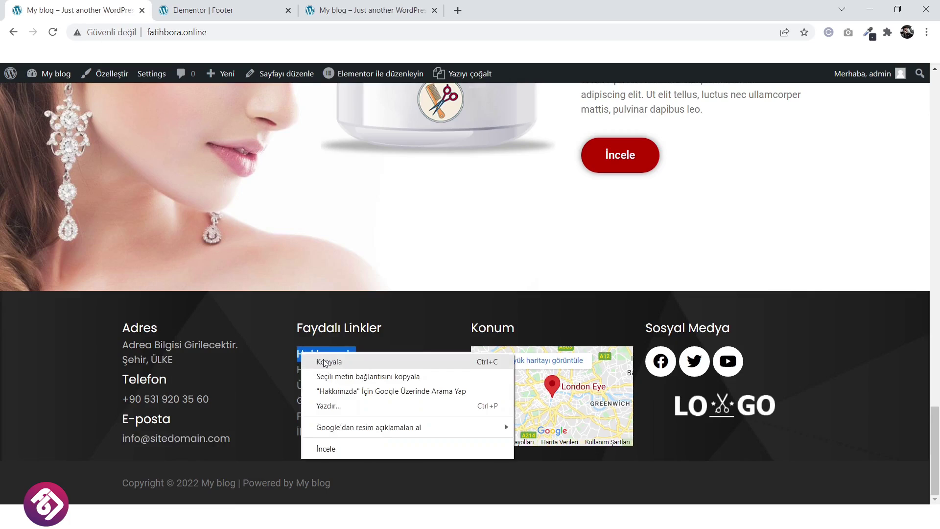
click(324, 362)
click(220, 8)
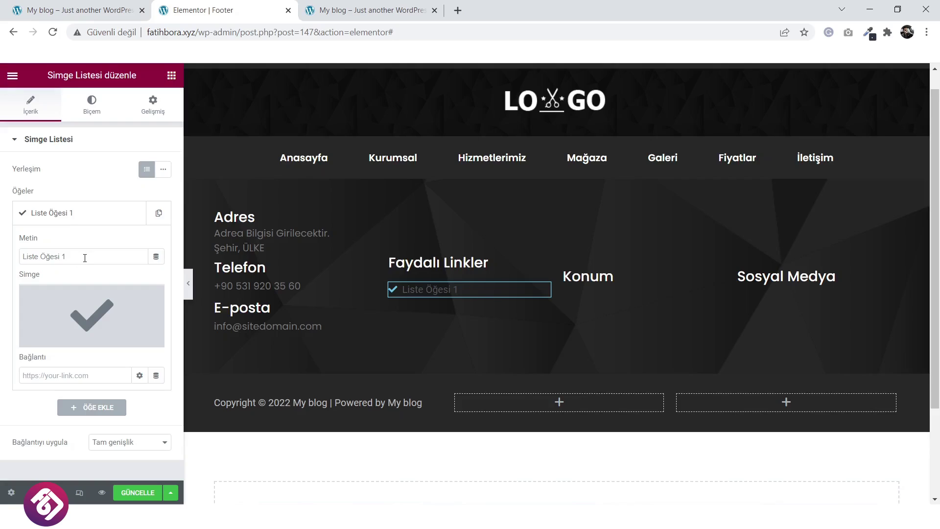
drag(85, 258, 17, 260)
key(ctrl+v)
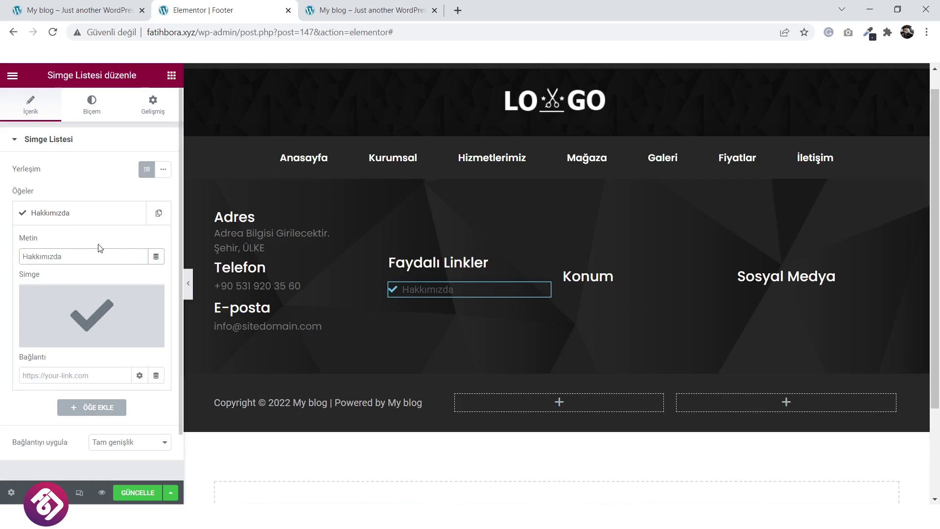
Remove the checkmark icon from the Hakkımızda item.
click(89, 109)
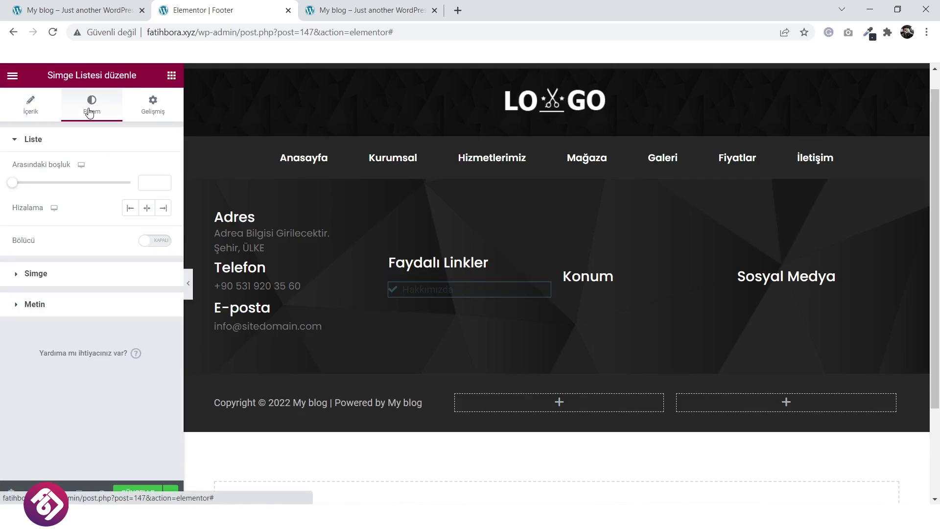
click(35, 111)
click(116, 214)
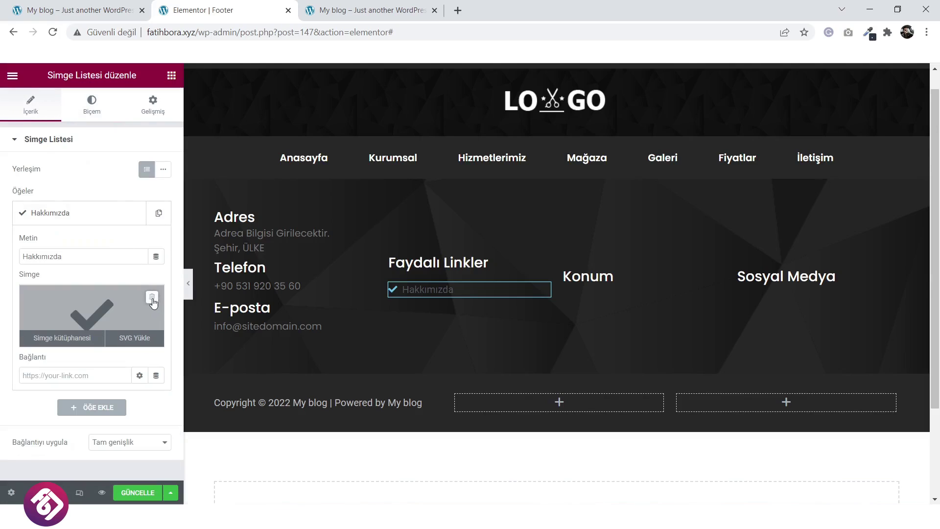
click(153, 302)
click(93, 107)
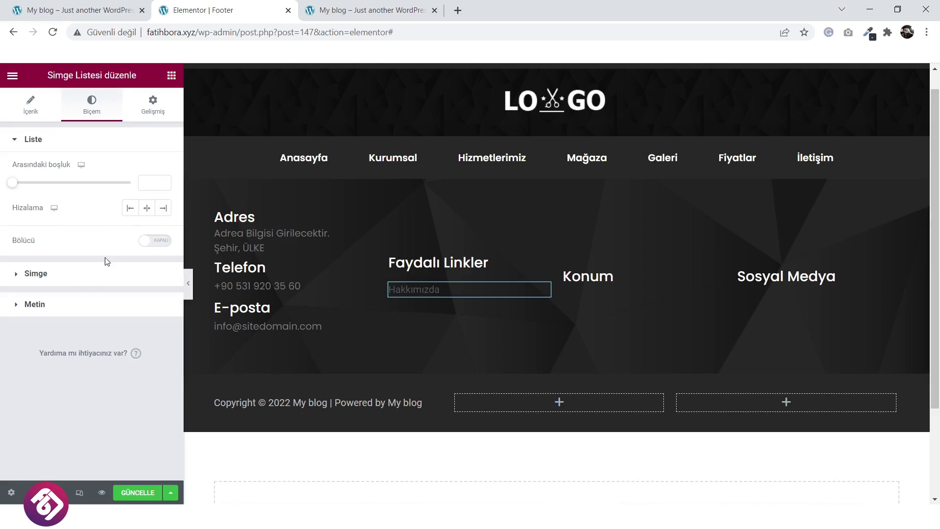
Set the link list text colour to a dark grey.
click(73, 305)
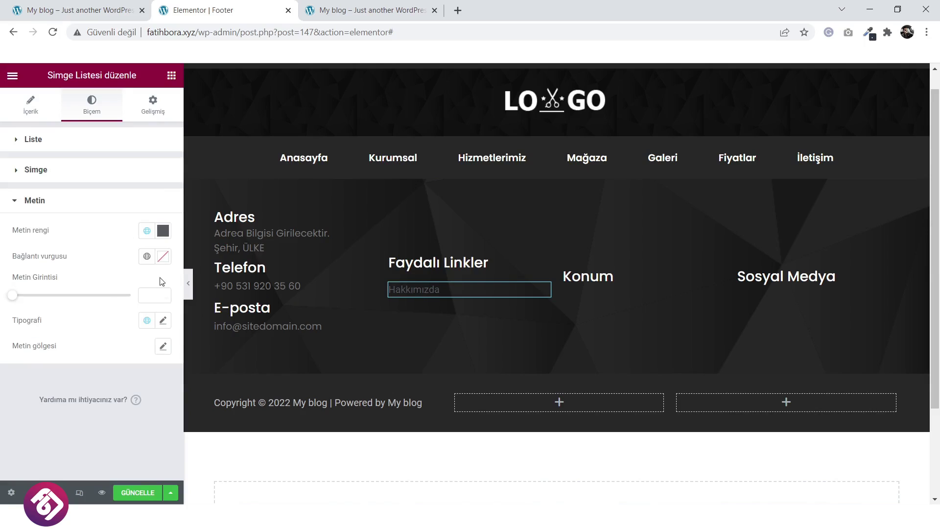
click(163, 231)
click(105, 285)
click(45, 317)
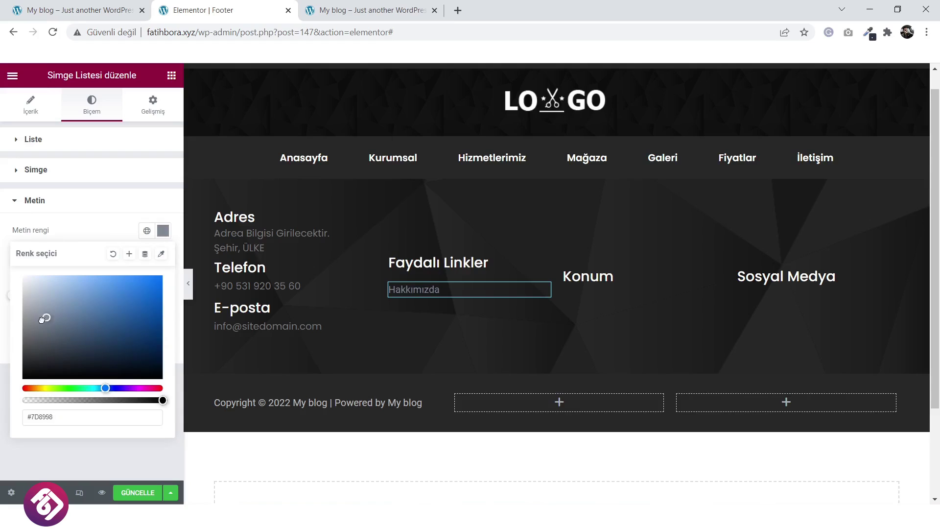
drag(22, 328, 22, 331)
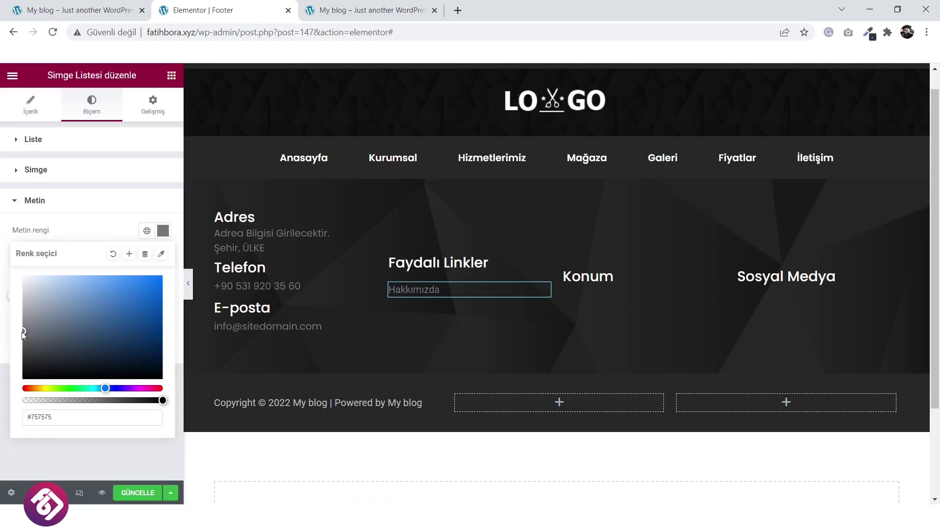
click(94, 239)
Set the link text typography to Poppins at size 20.
click(161, 321)
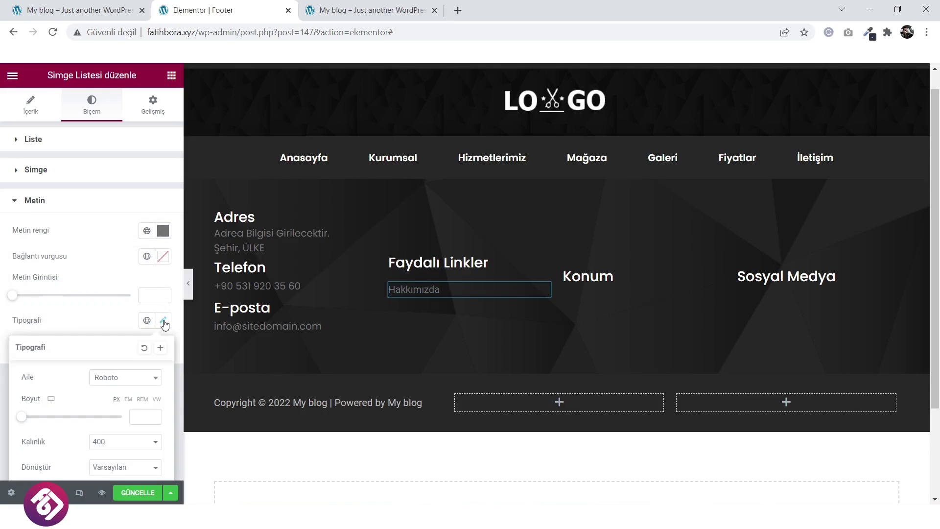
click(130, 380)
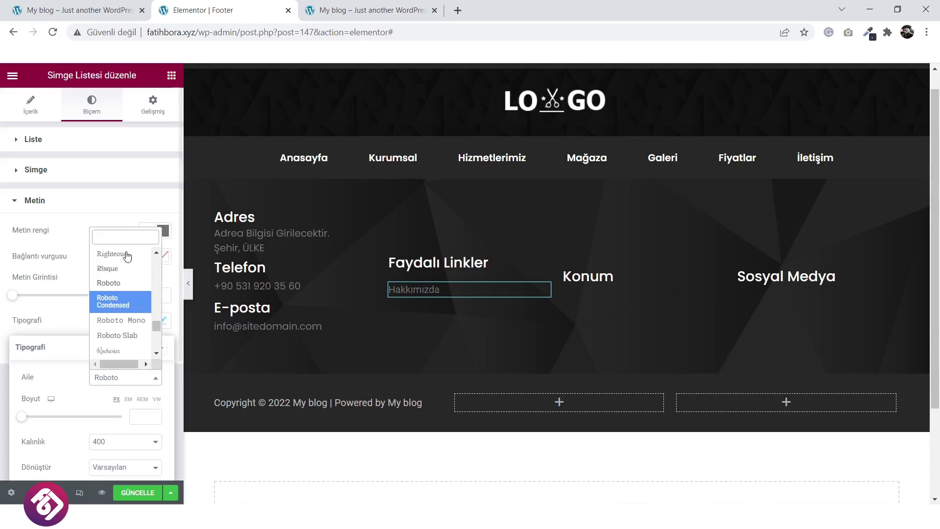
text(pop)
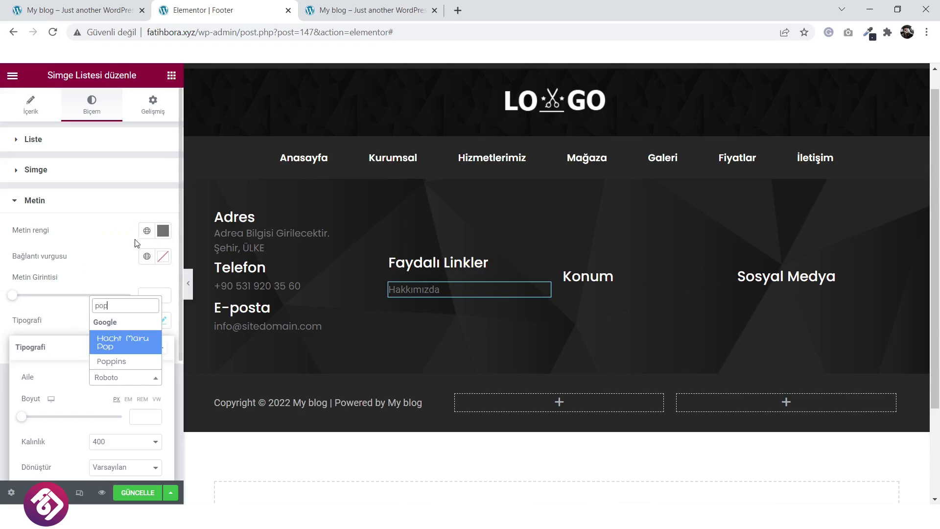
click(136, 362)
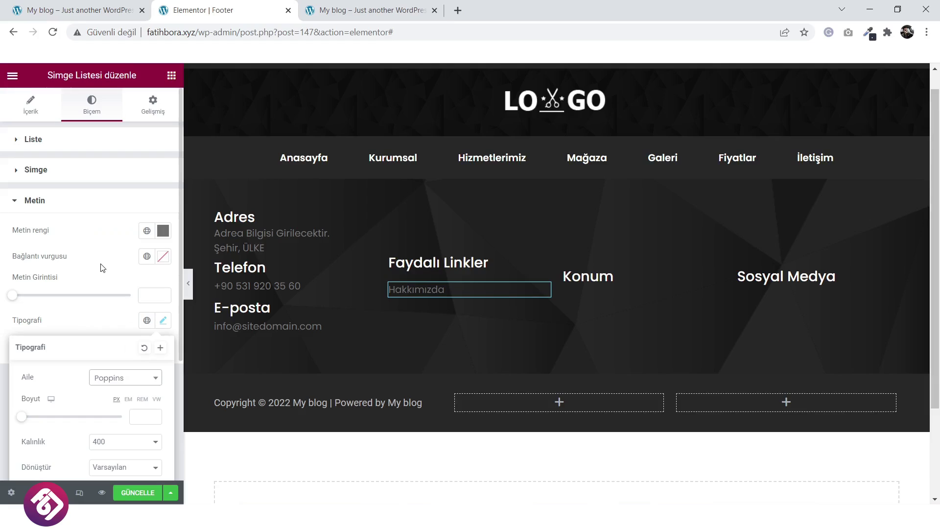
click(103, 267)
click(163, 321)
drag(22, 421, 32, 430)
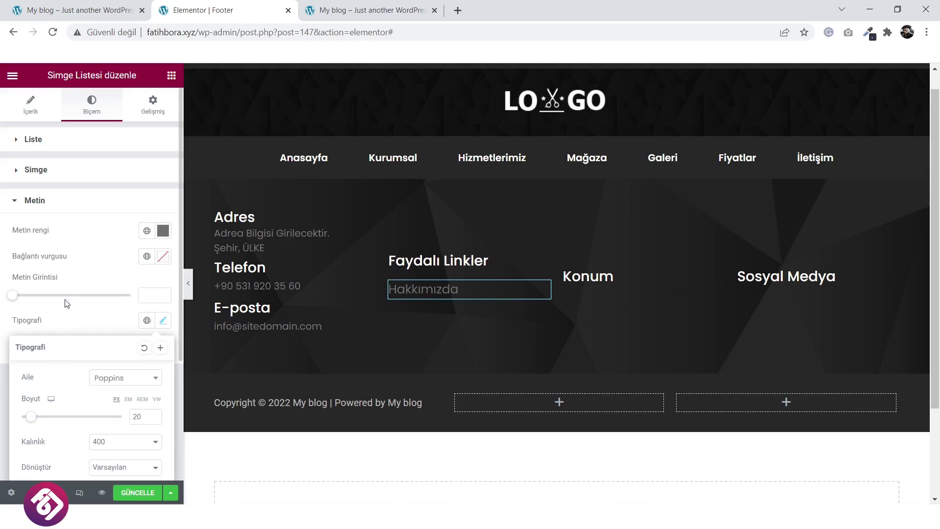
click(83, 208)
click(27, 100)
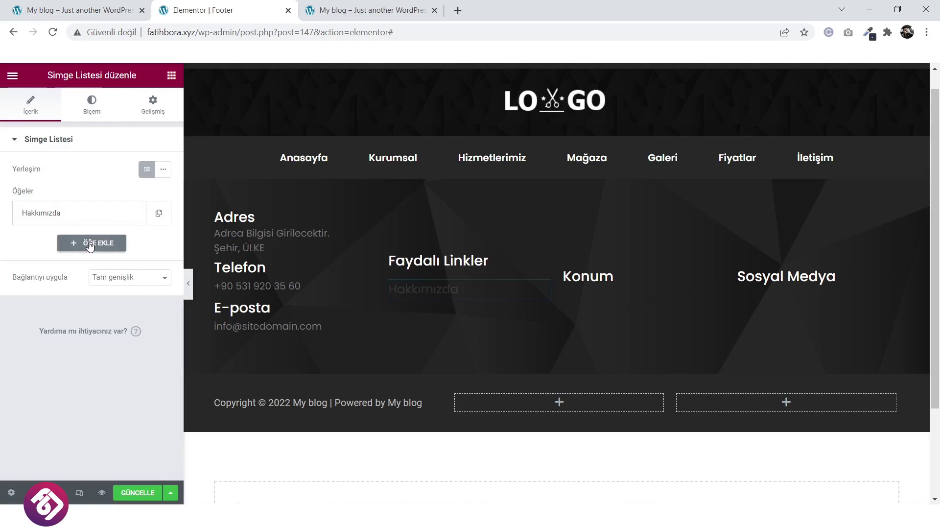
Add two new list items, then delete them, leaving only Hakkımızda.
click(81, 243)
click(81, 243)
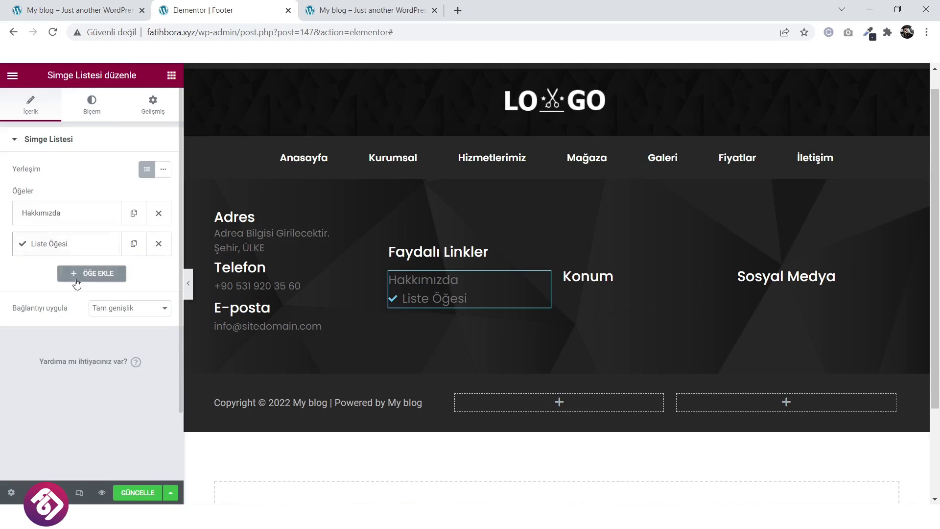
click(77, 275)
click(82, 283)
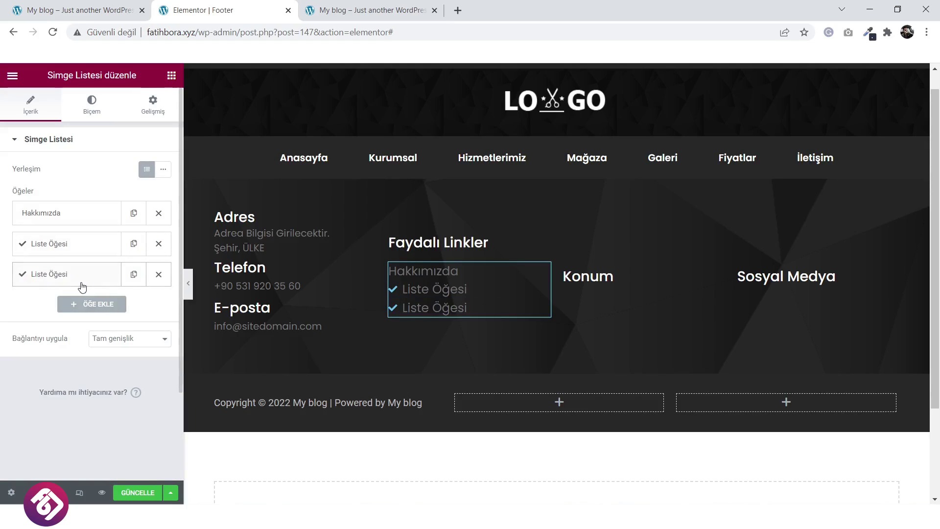
click(158, 274)
click(158, 243)
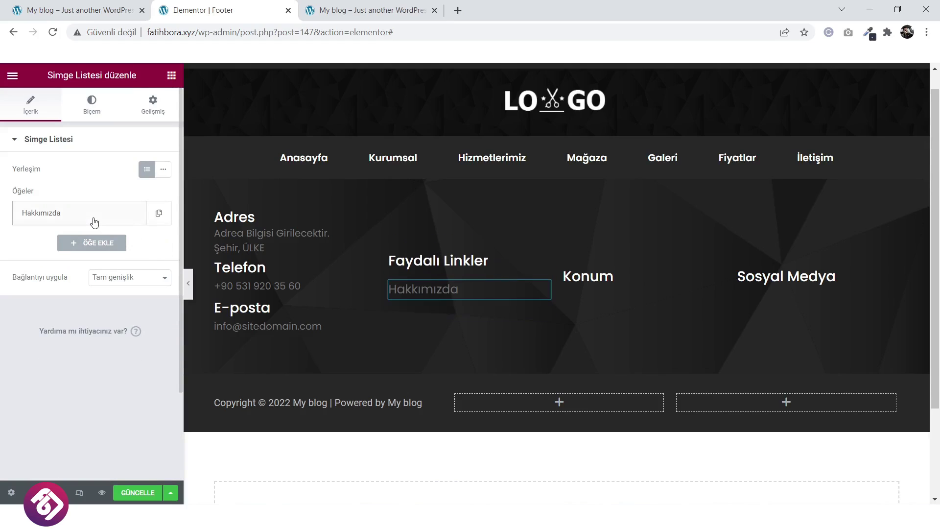
click(94, 220)
click(95, 221)
Duplicate the Hakkımızda link five times.
click(160, 214)
click(135, 215)
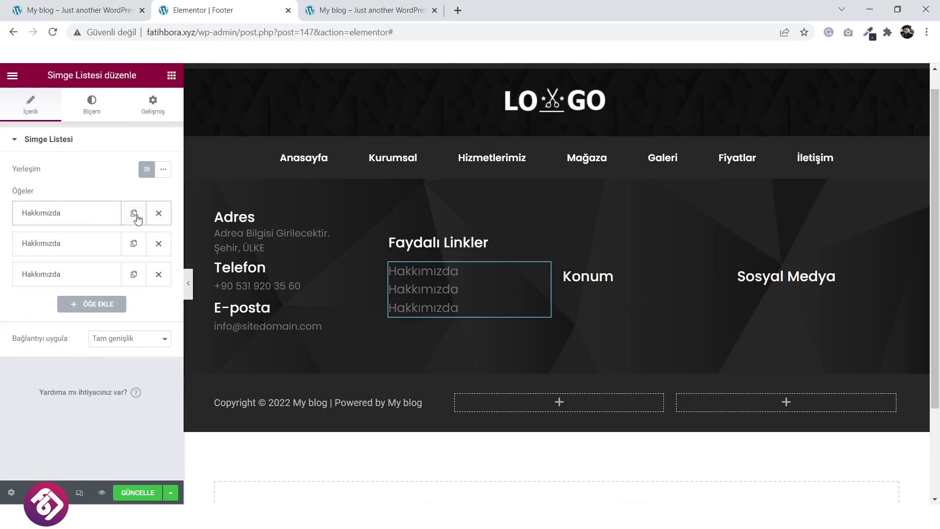
click(136, 216)
click(135, 216)
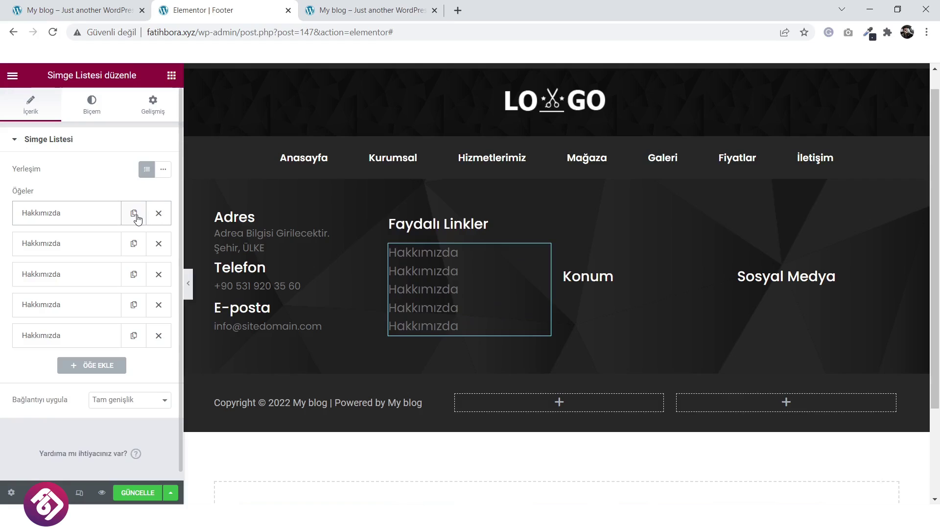
click(135, 216)
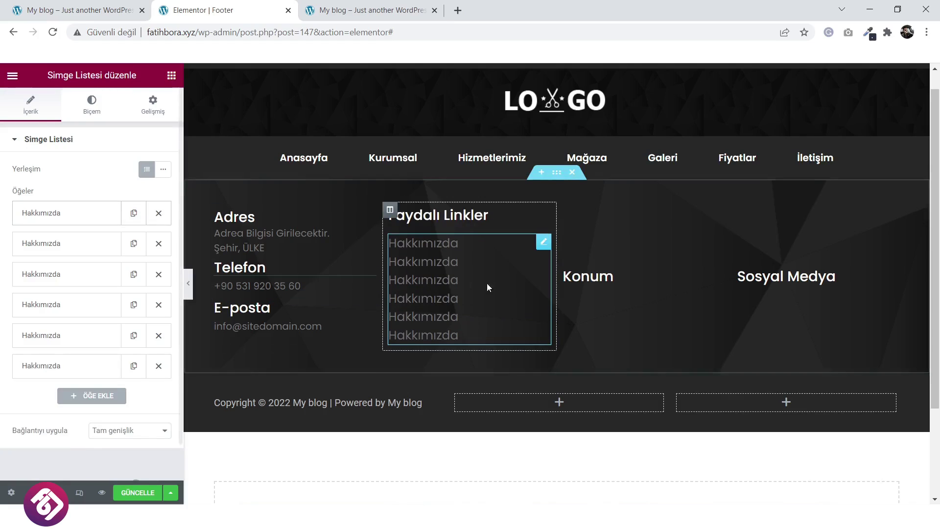
Rename the second and third links to İletişim and Ürünler.
click(84, 243)
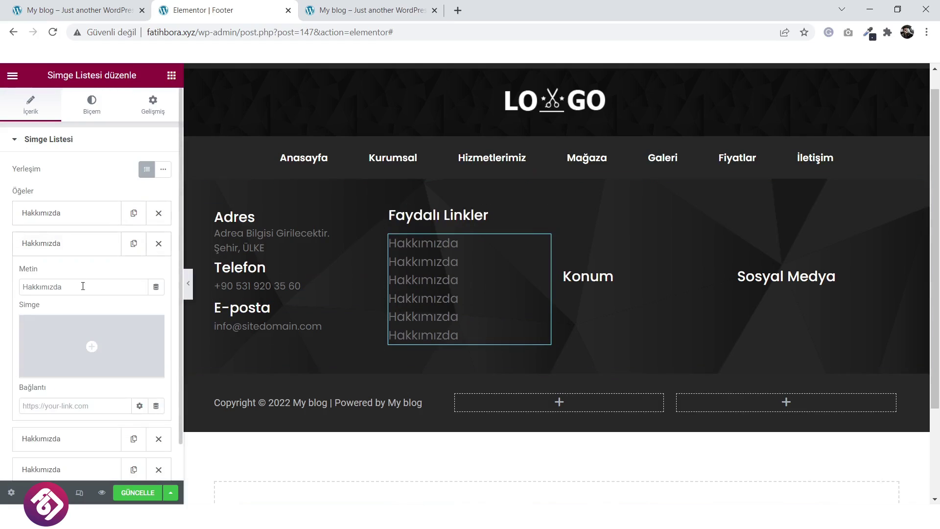
drag(80, 287, 2, 294)
text(İletişim)
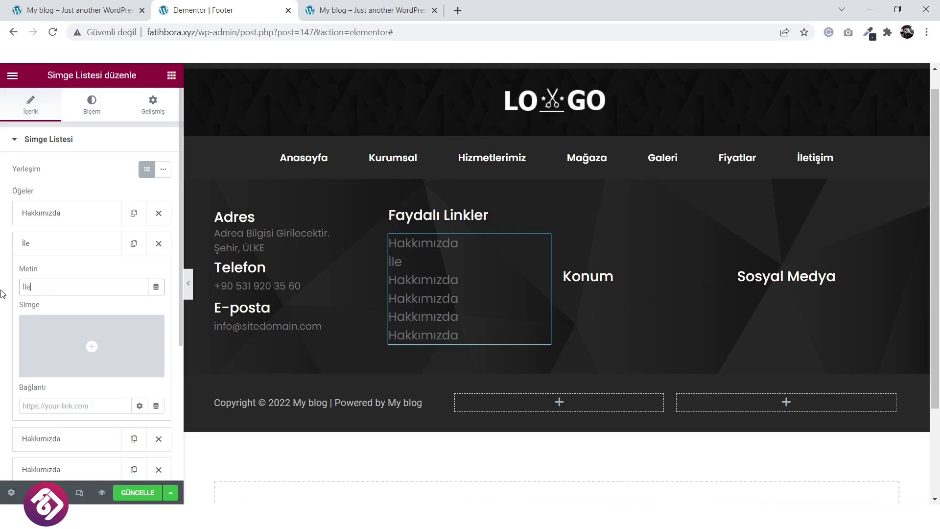
click(94, 254)
click(85, 248)
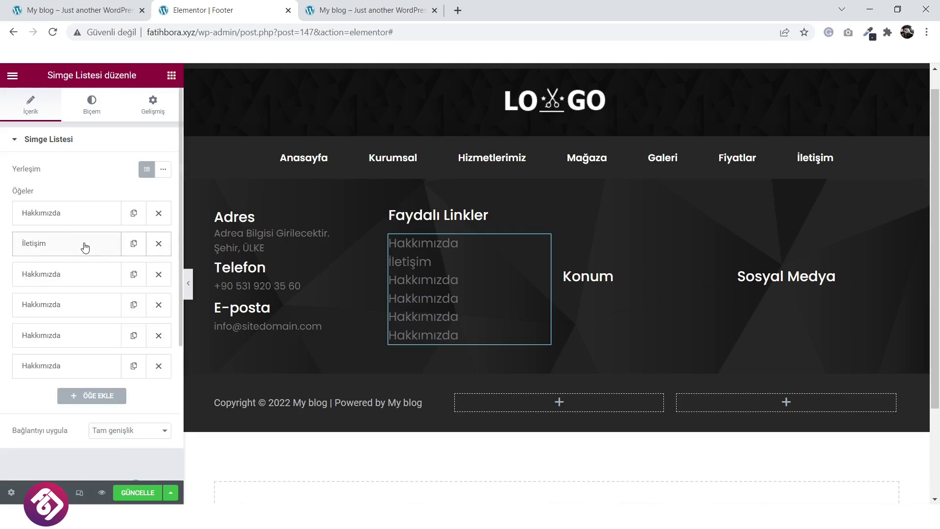
click(74, 283)
drag(73, 318, 31, 320)
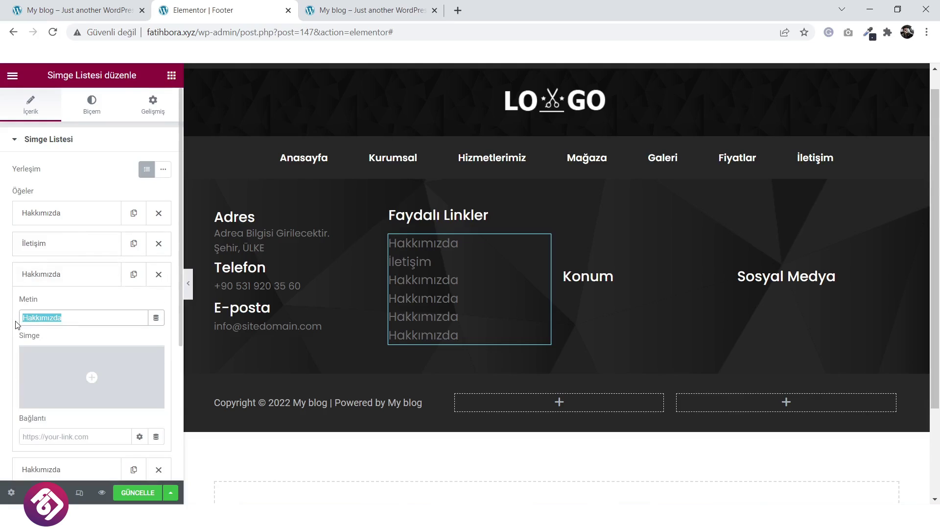
text(Ürünler)
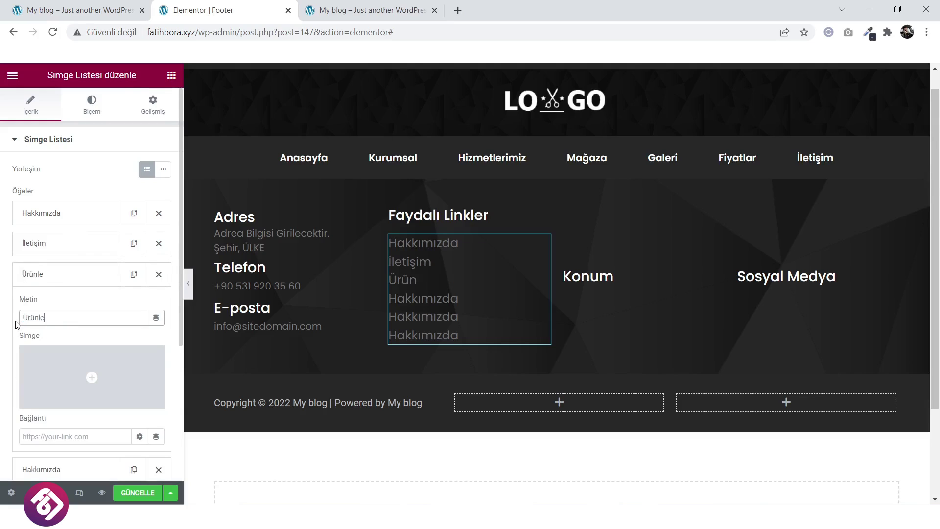
click(79, 284)
Rename the remaining links to Blog, Galeri and Basında Biz.
click(76, 307)
double_click(77, 347)
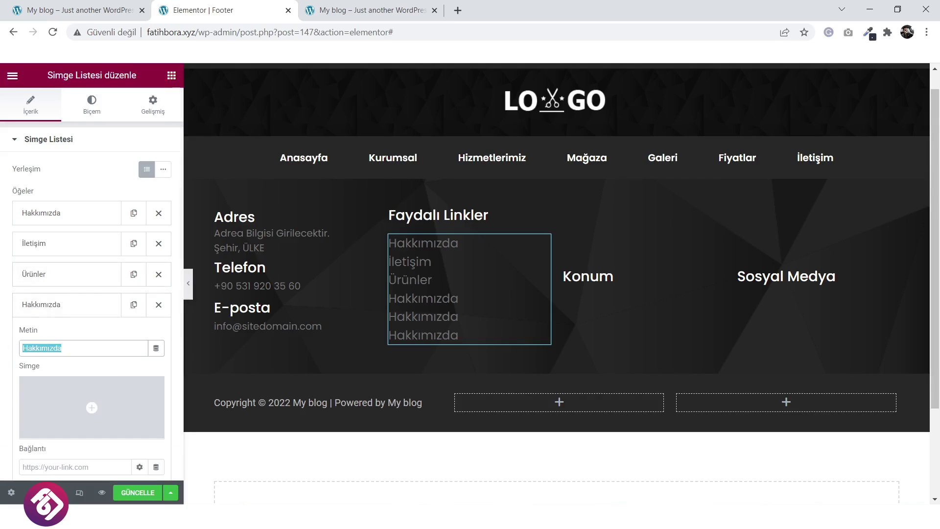
text(Blog)
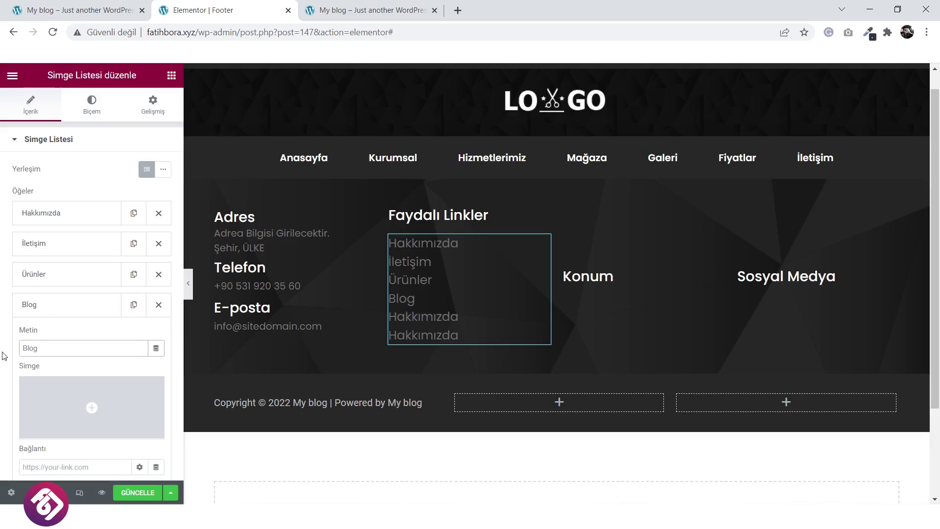
click(108, 310)
click(89, 341)
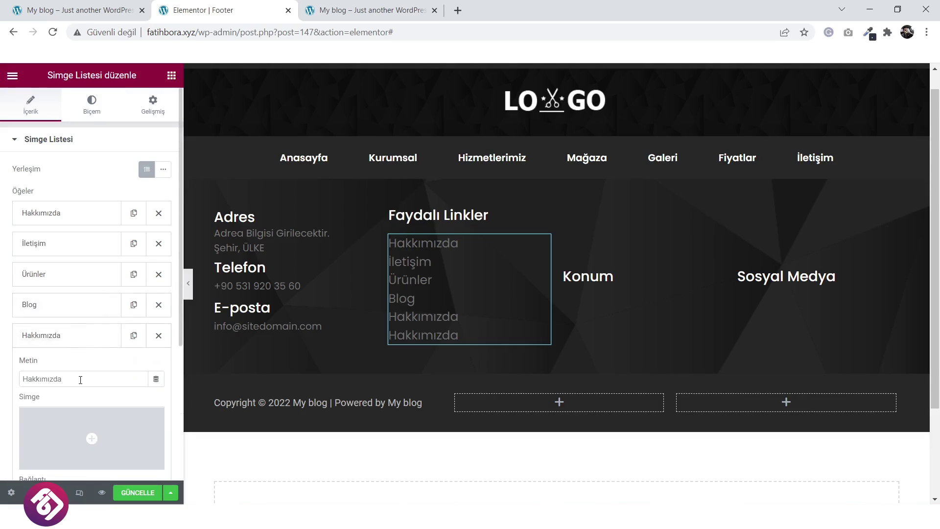
drag(81, 381, 11, 385)
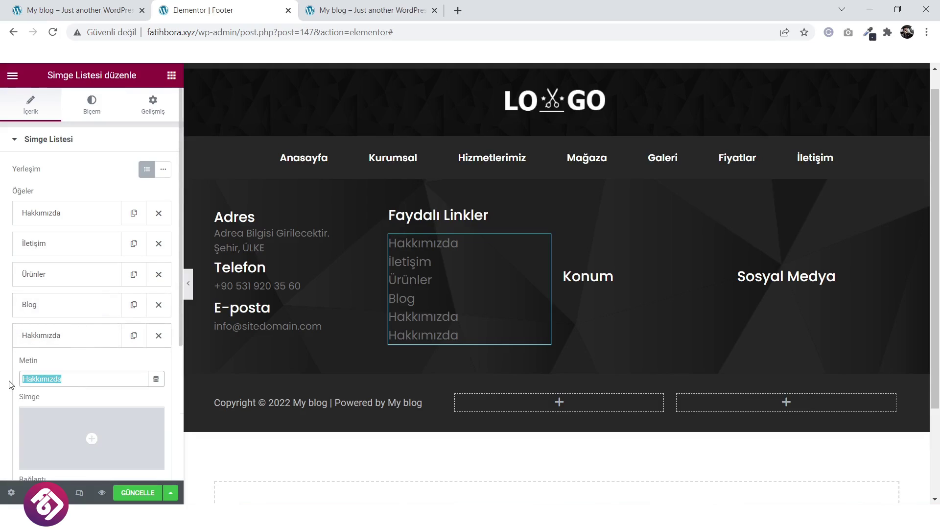
text(Galeri)
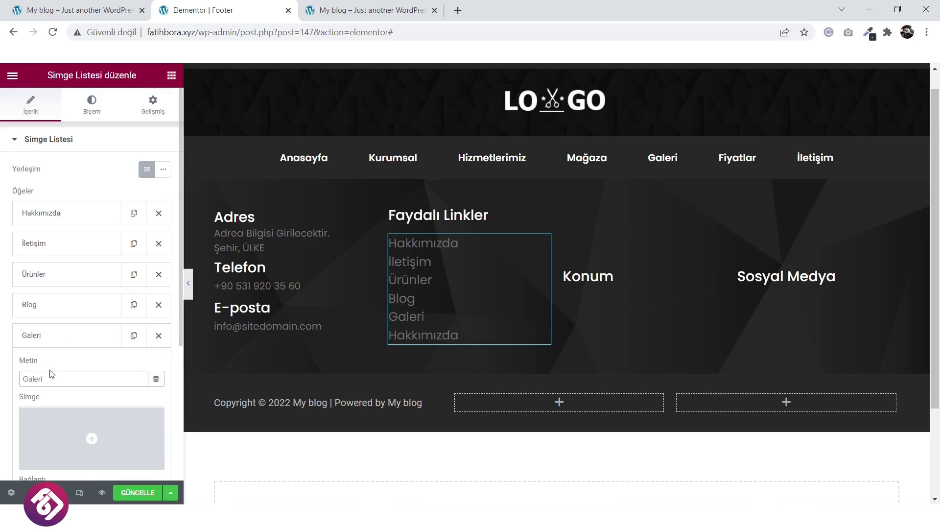
click(63, 342)
click(63, 368)
drag(64, 410, 34, 410)
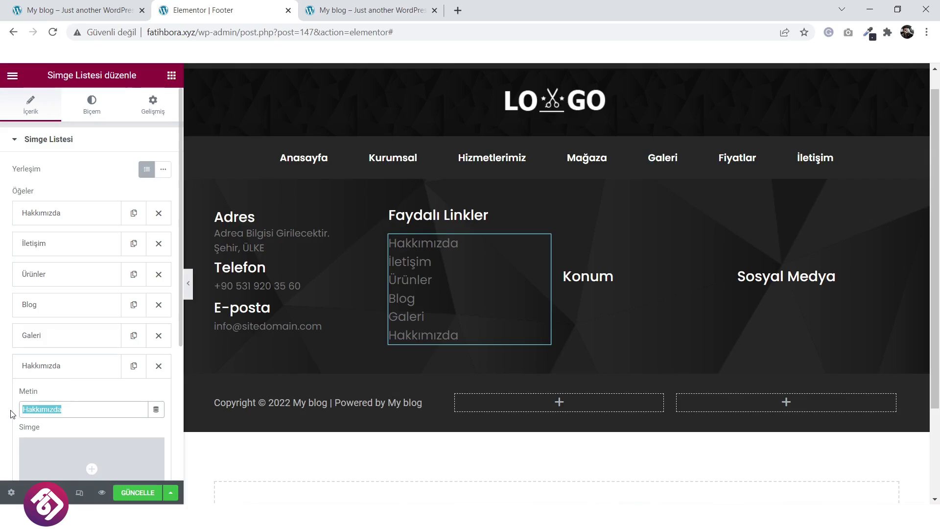
text(Basında Biz)
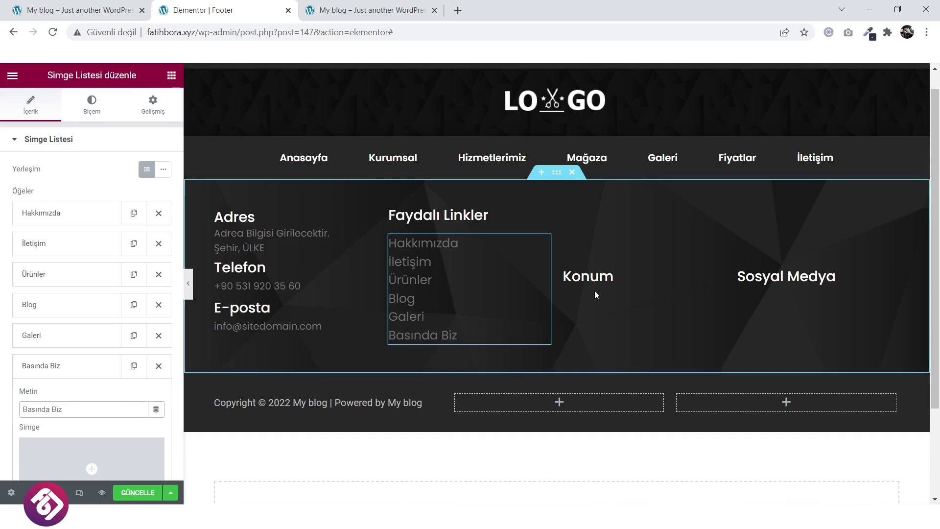
Search the widgets for 'map' and drop a Google Maps widget into the Konum column.
click(172, 75)
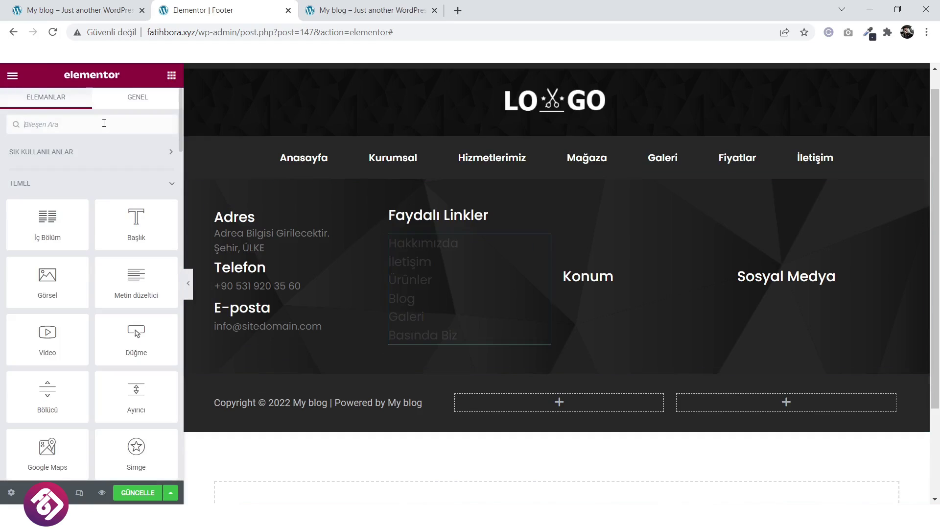
click(104, 124)
text(map)
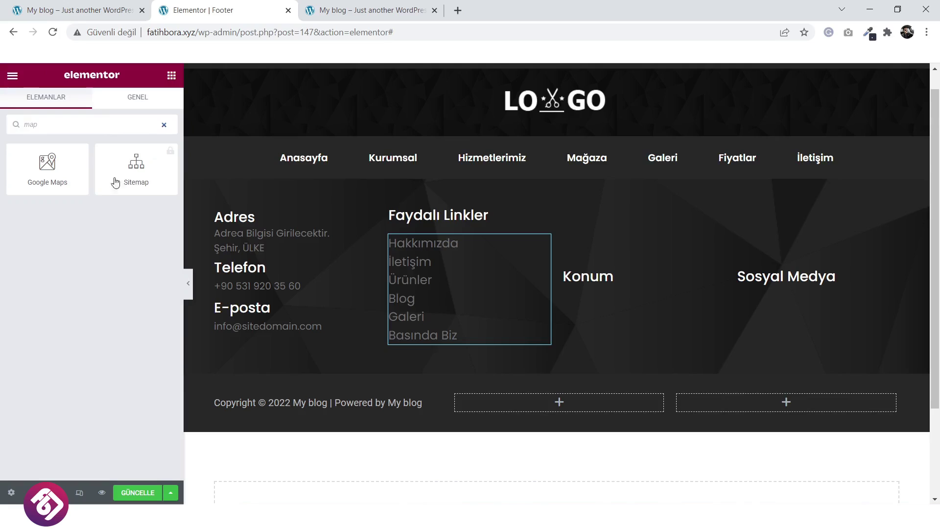
drag(48, 164, 610, 302)
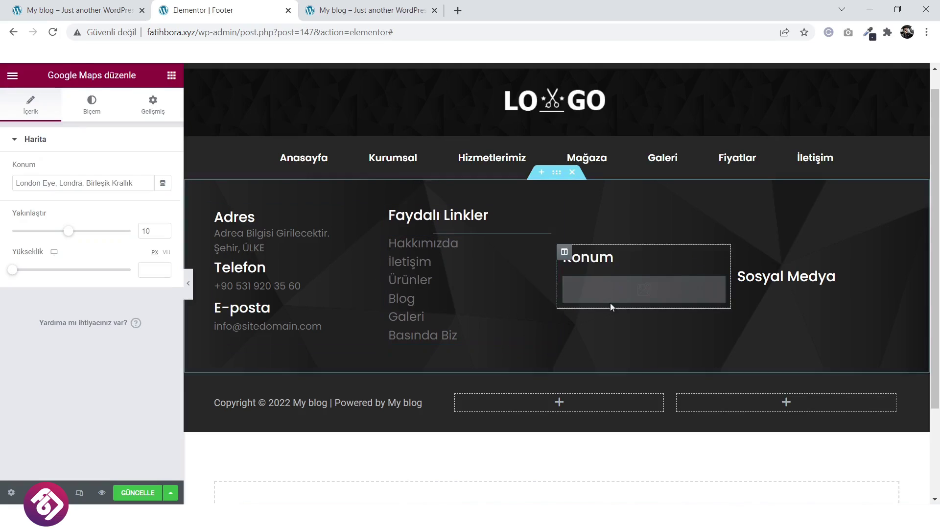
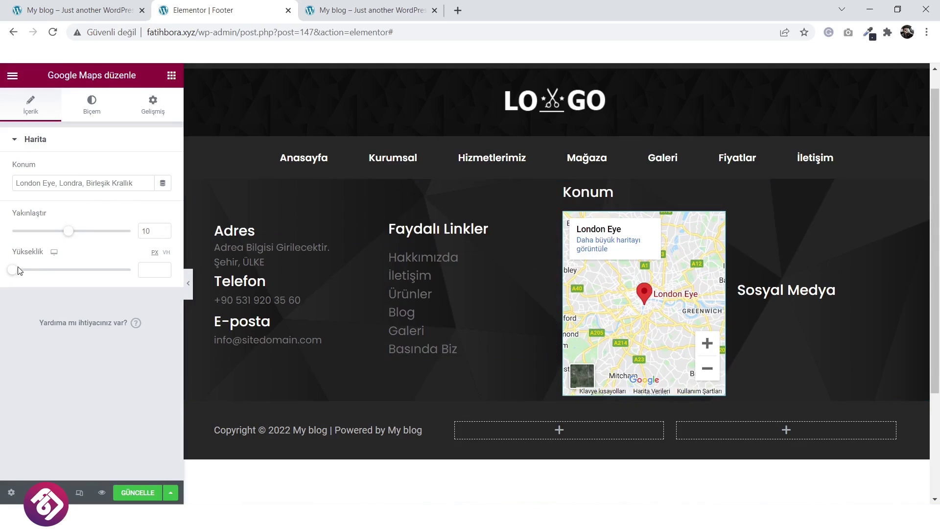
Set the map height to 185 and add left-aligned Sosyal simgeler icons under Sosyal Medya.
drag(11, 271, 24, 278)
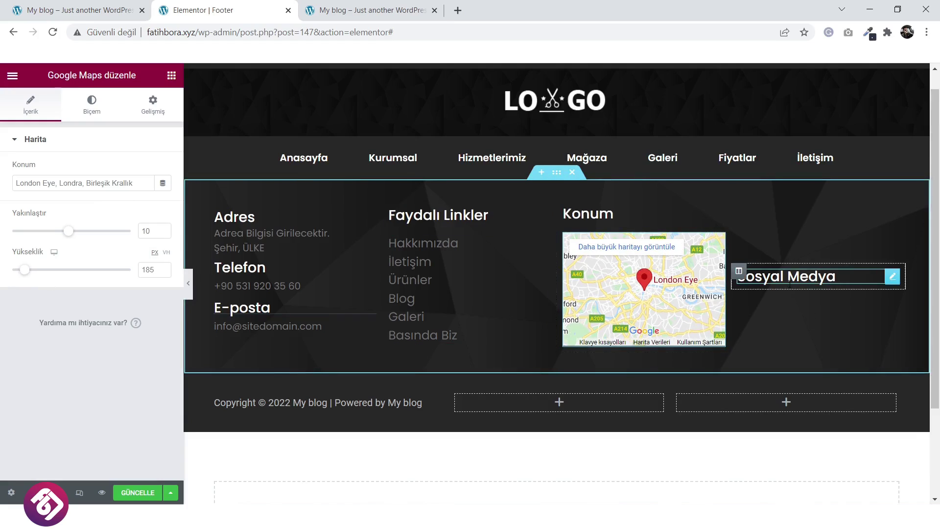
click(171, 75)
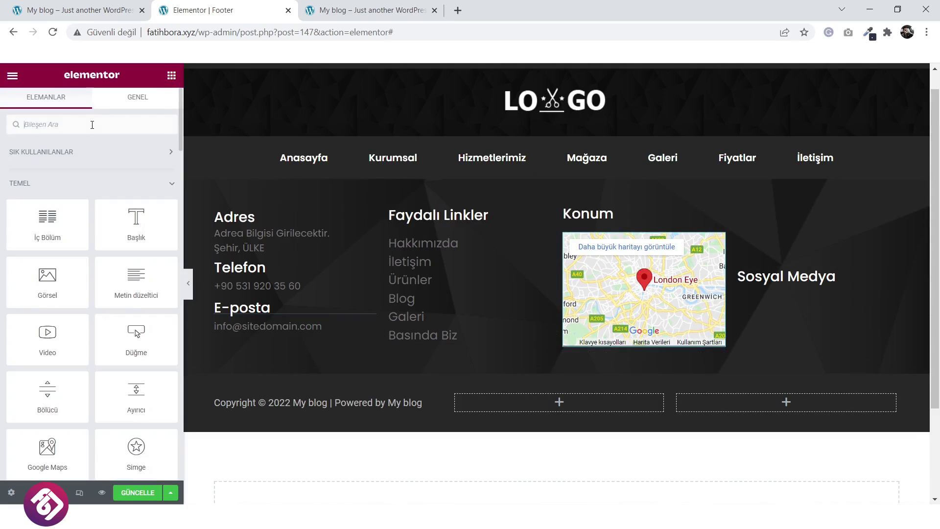
click(92, 124)
text(soc)
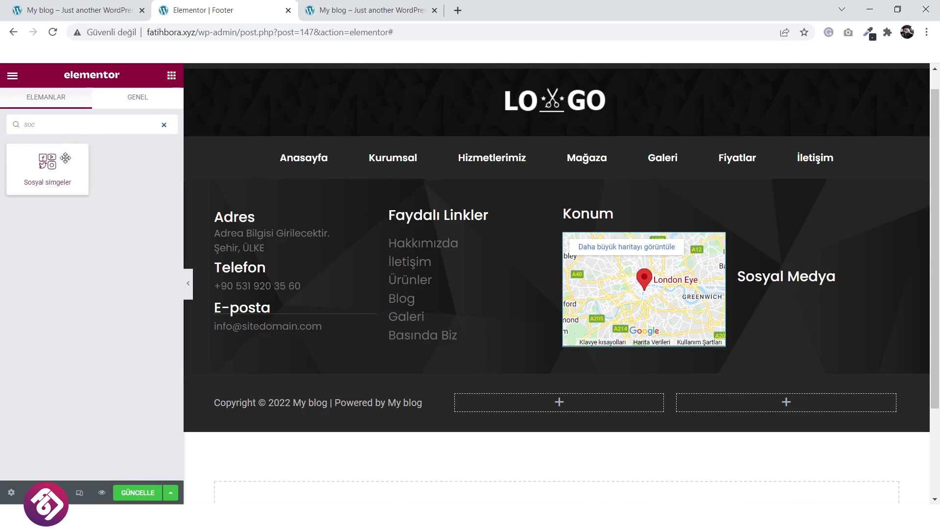
drag(57, 163, 802, 288)
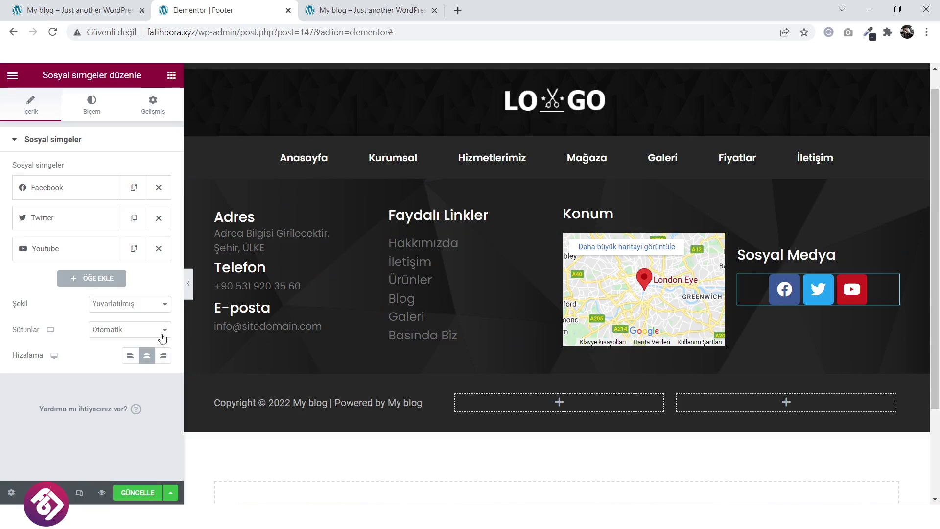
click(129, 355)
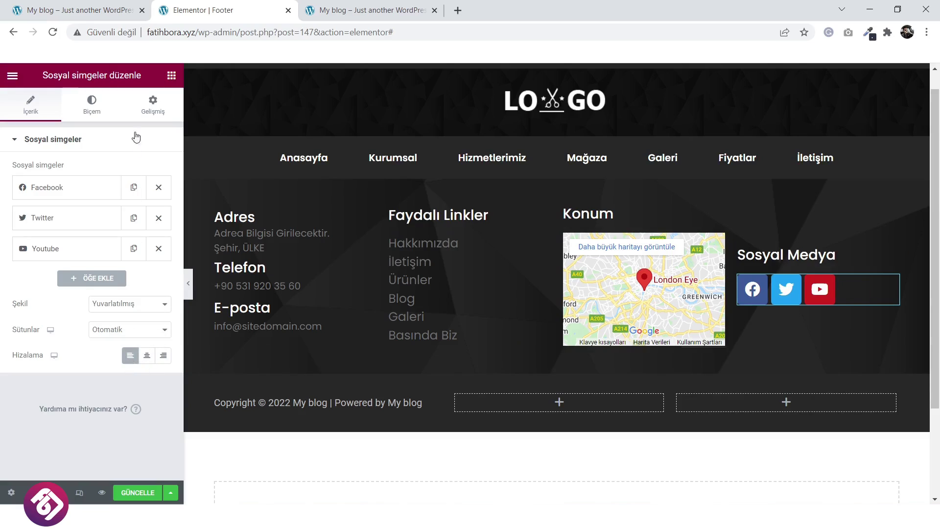
click(101, 102)
Give the social icons custom colours: primary #FFFFFF and secondary #000000.
click(111, 173)
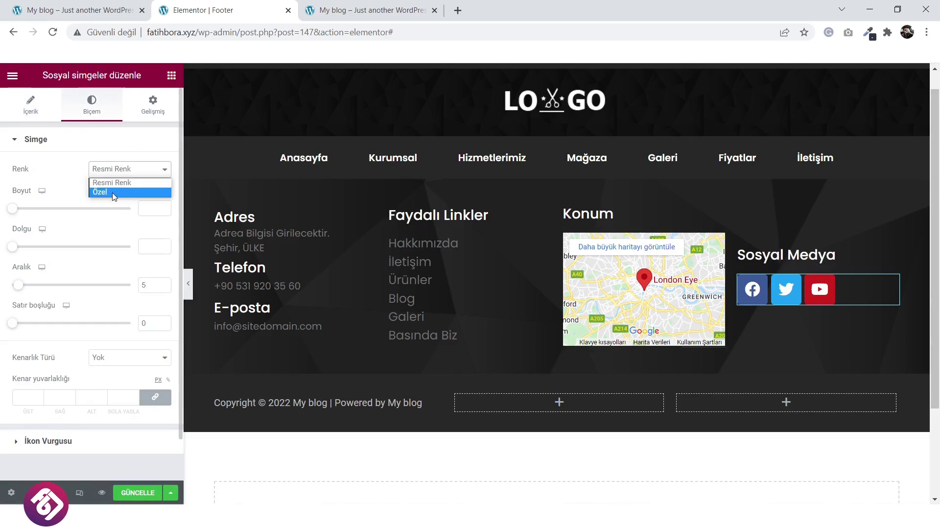
click(114, 192)
click(163, 195)
drag(98, 257, 2, 230)
click(108, 193)
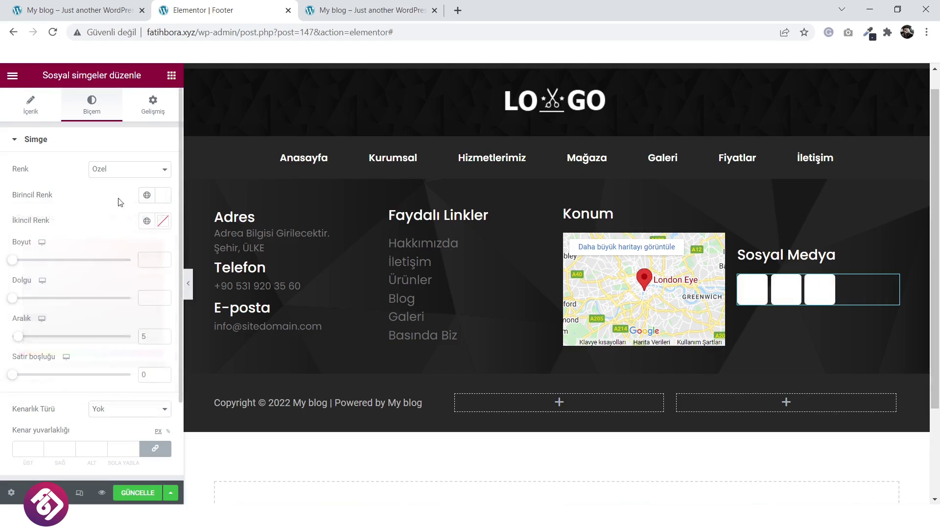
click(163, 221)
click(78, 328)
drag(63, 351, 14, 382)
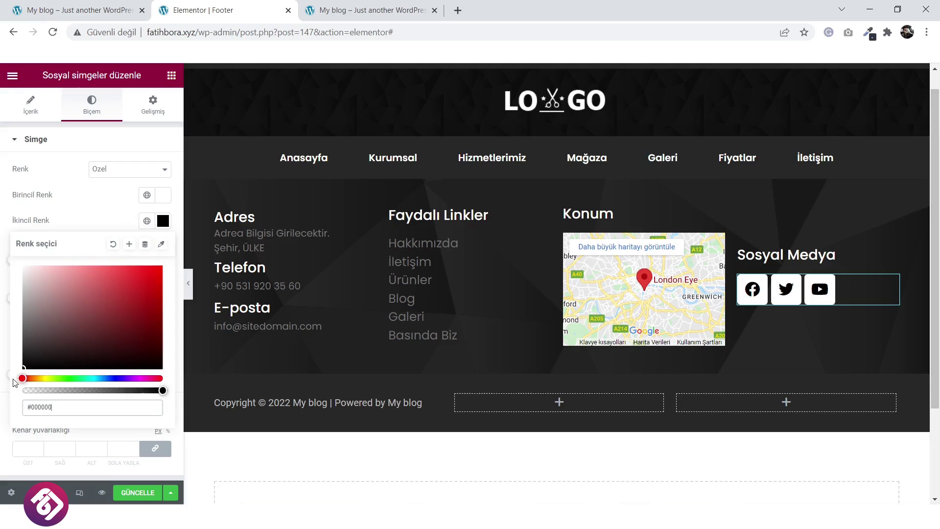
click(79, 231)
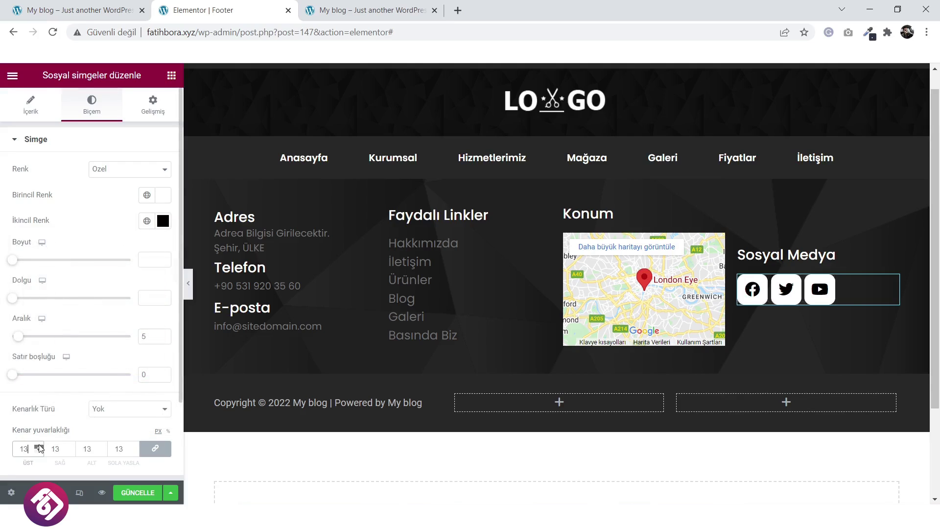
Check the icons in the live site's footer and return to the editor.
scroll(40, 448, up, 17)
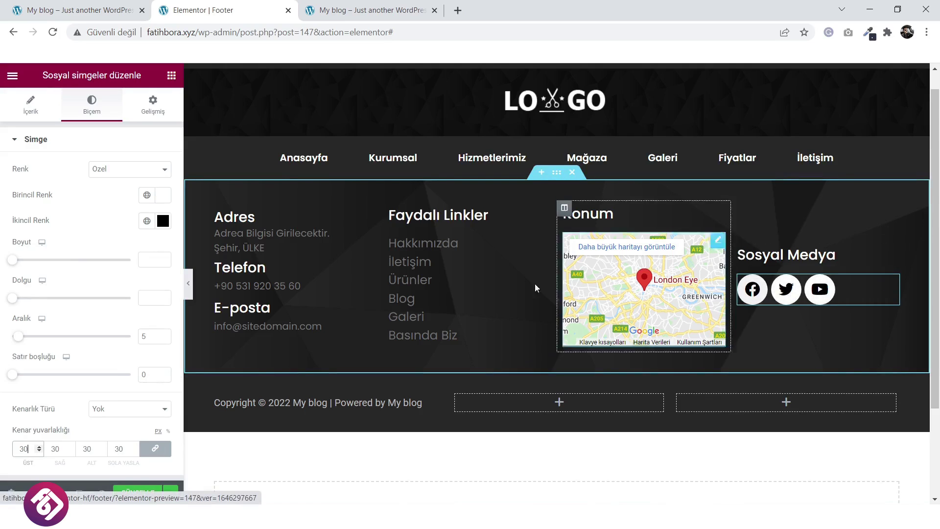
click(91, 11)
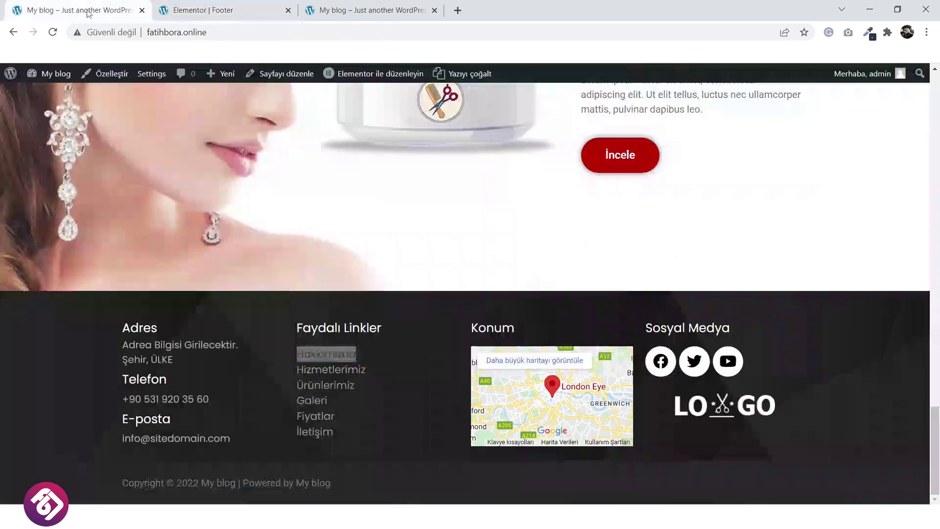
click(240, 7)
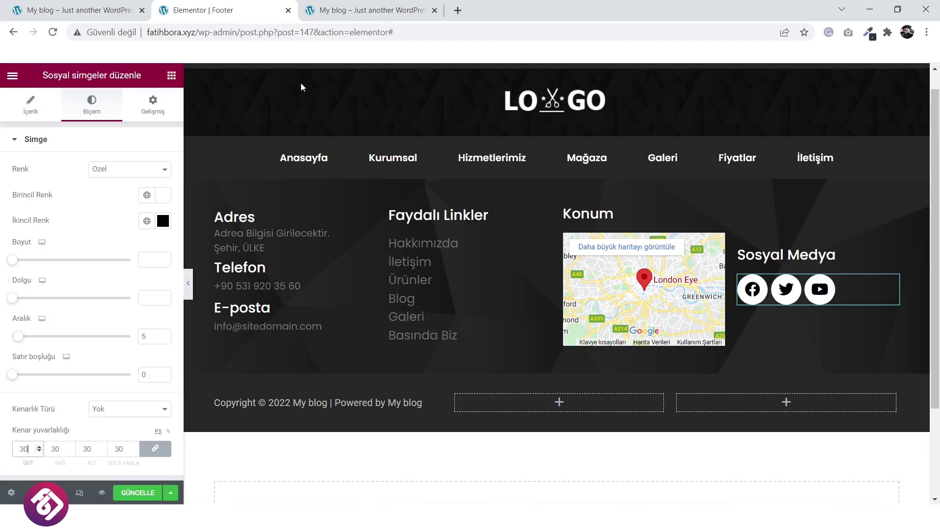
click(171, 74)
Place a Görsel widget showing logo-5.png under the social icons and save with GÜNCELLE.
drag(47, 279, 822, 302)
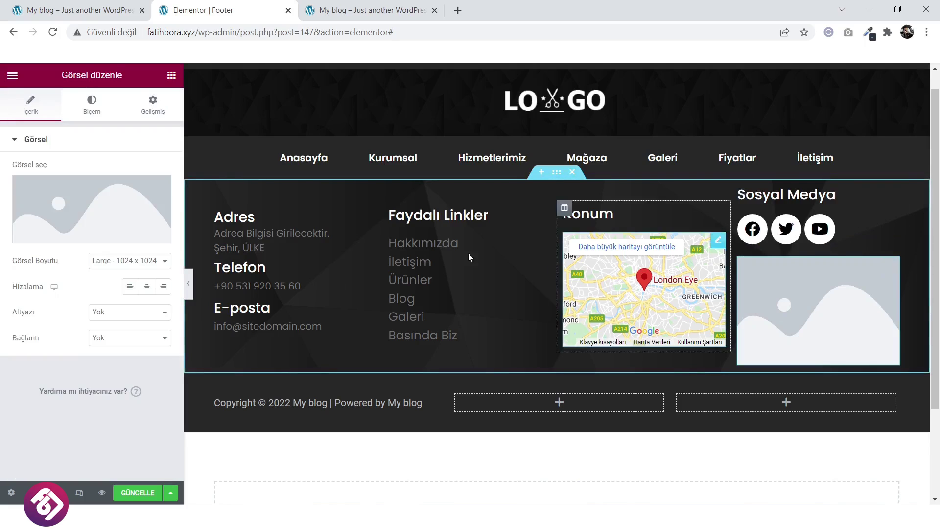
click(126, 217)
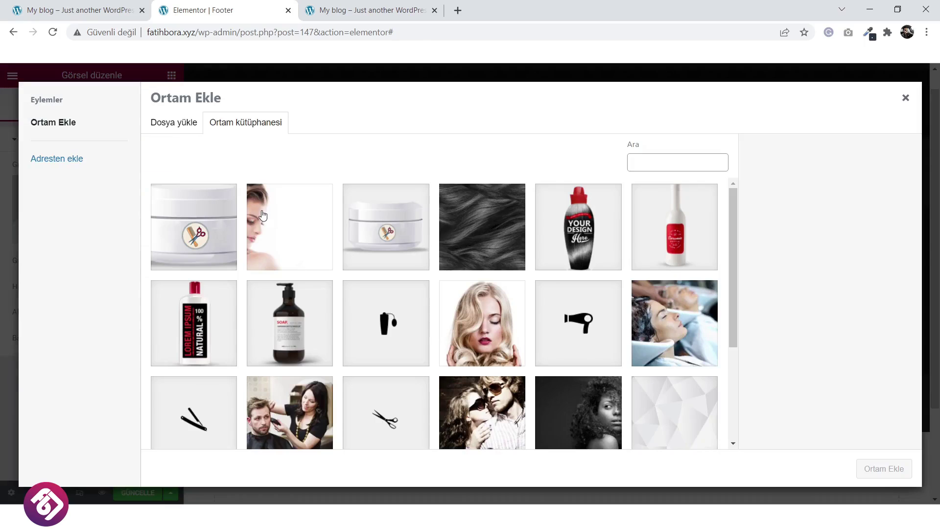
scroll(480, 318, down, 3)
click(227, 365)
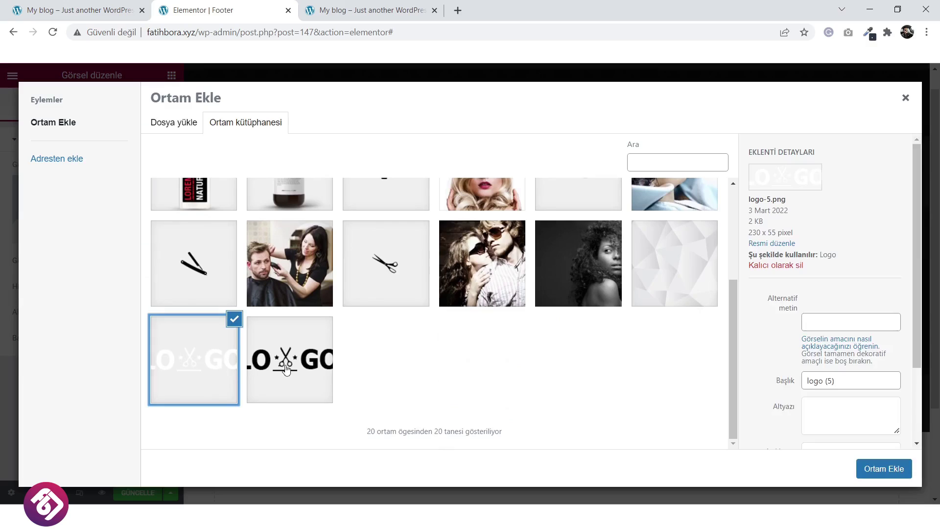
click(879, 470)
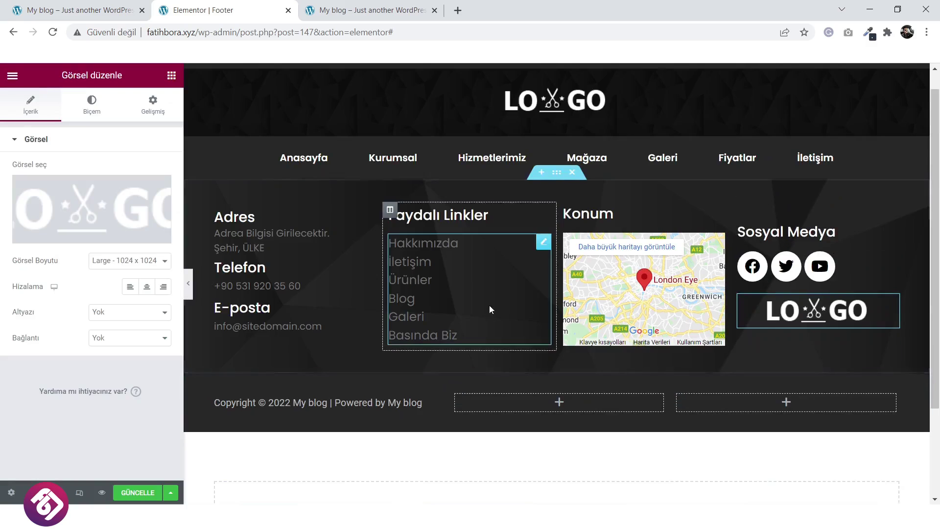
click(134, 493)
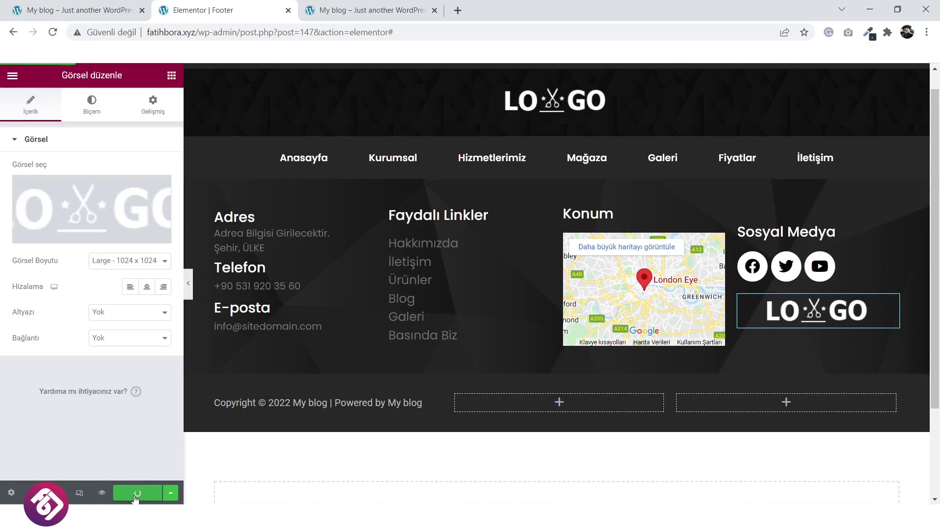
click(80, 494)
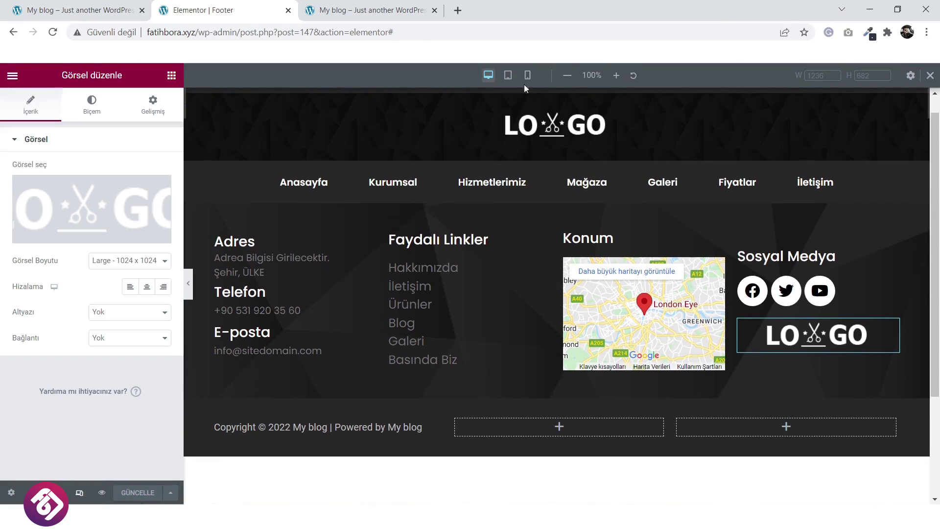
Preview the footer at tablet, mobile, tablet again, then desktop width.
click(509, 77)
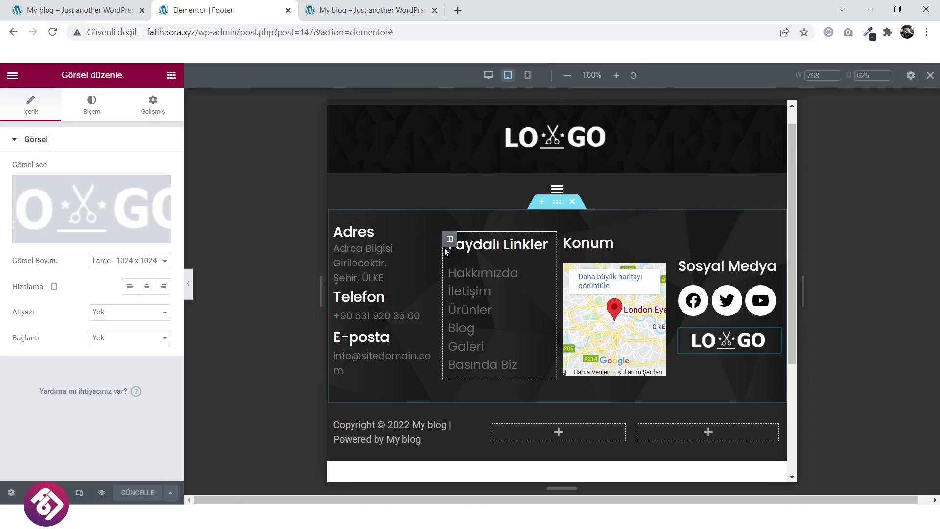
click(528, 76)
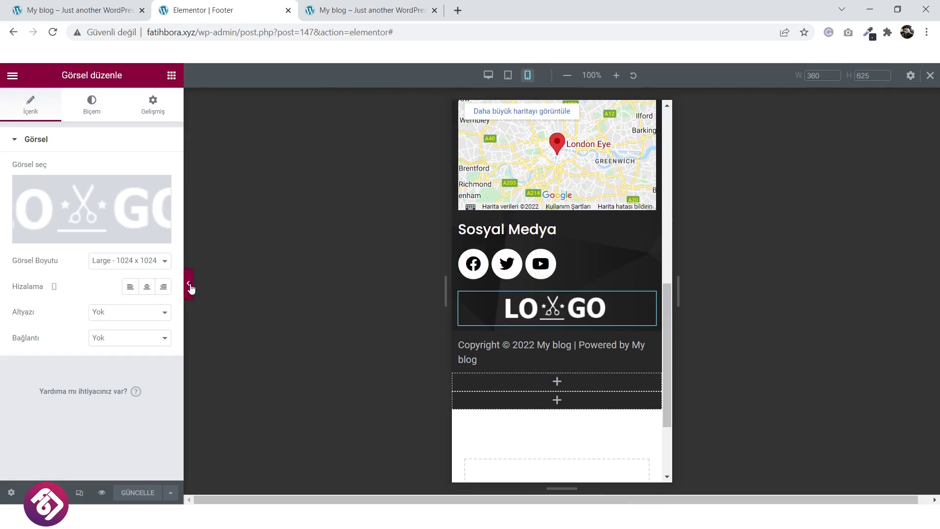
click(189, 285)
scroll(396, 388, up, 5)
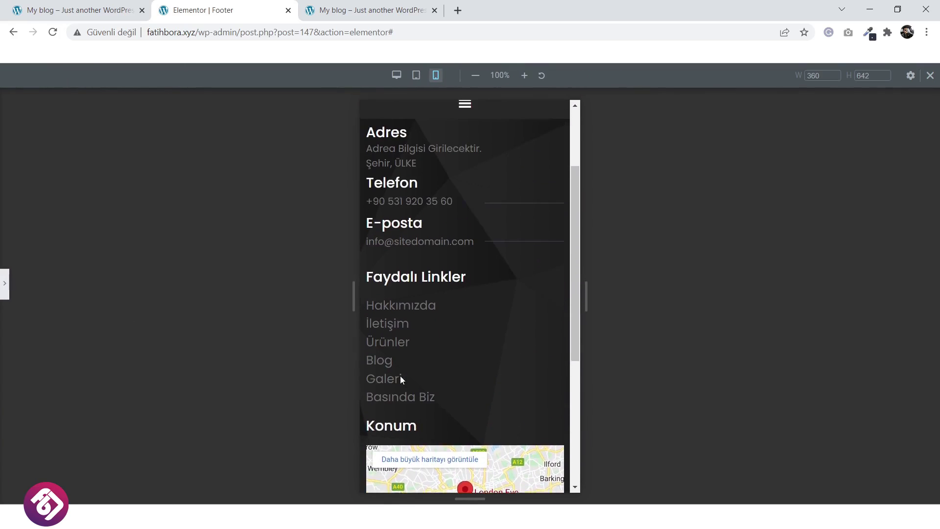
scroll(400, 375, up, 3)
scroll(401, 376, down, 4)
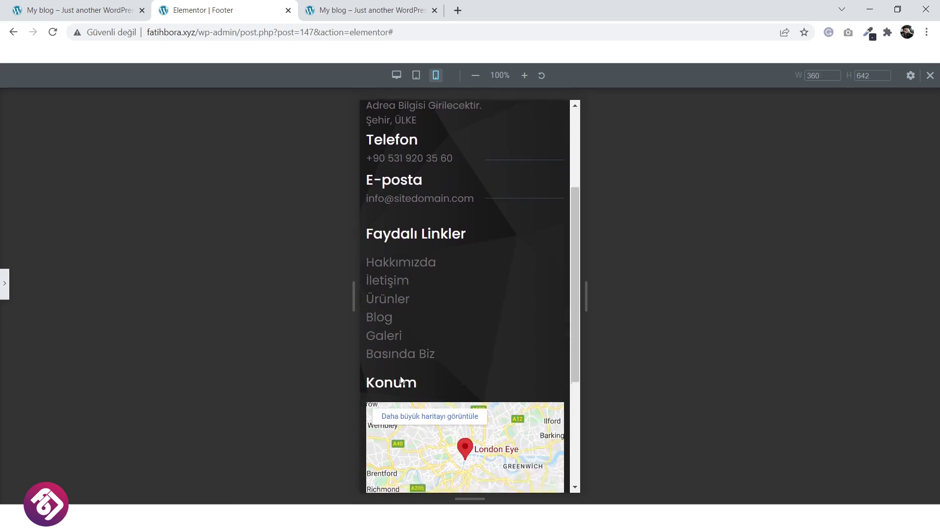
scroll(401, 380, up, 5)
click(416, 75)
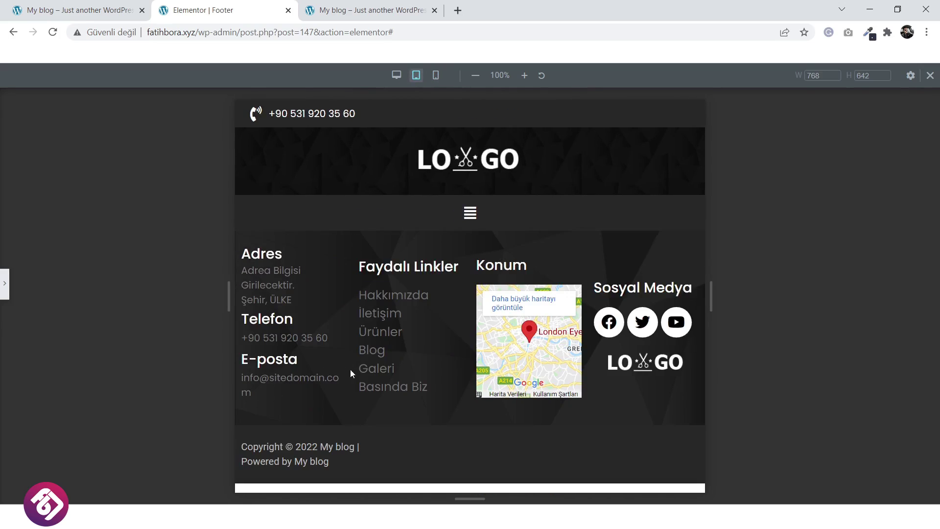
click(397, 75)
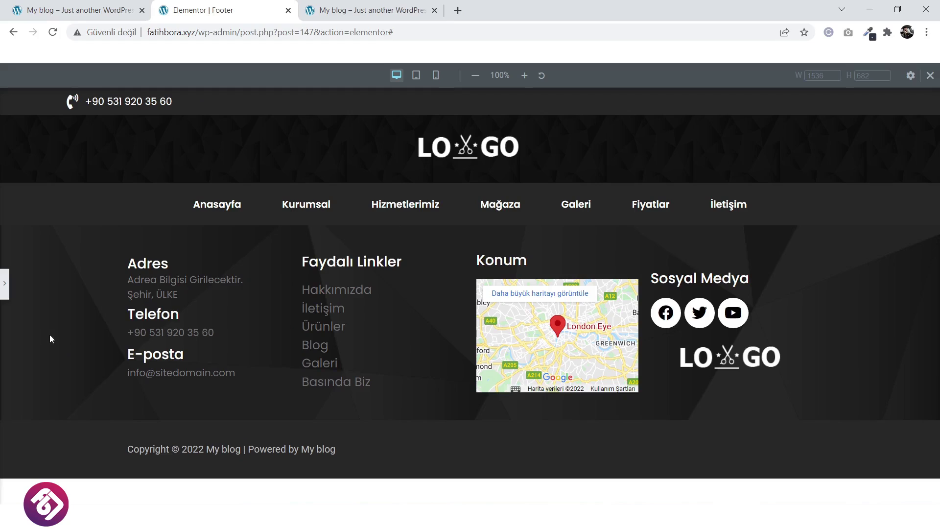
Reload the live site preview to check the footer, then return to Elementor.
click(385, 5)
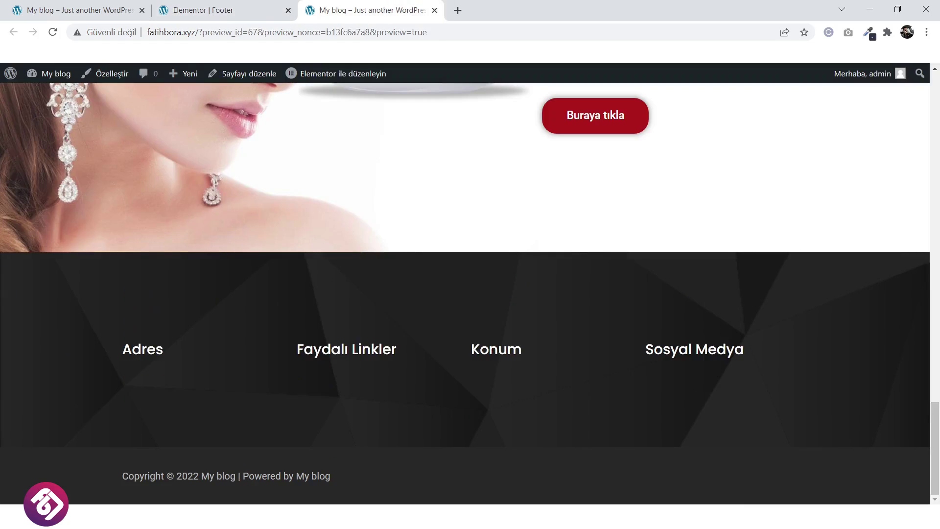
key(F5)
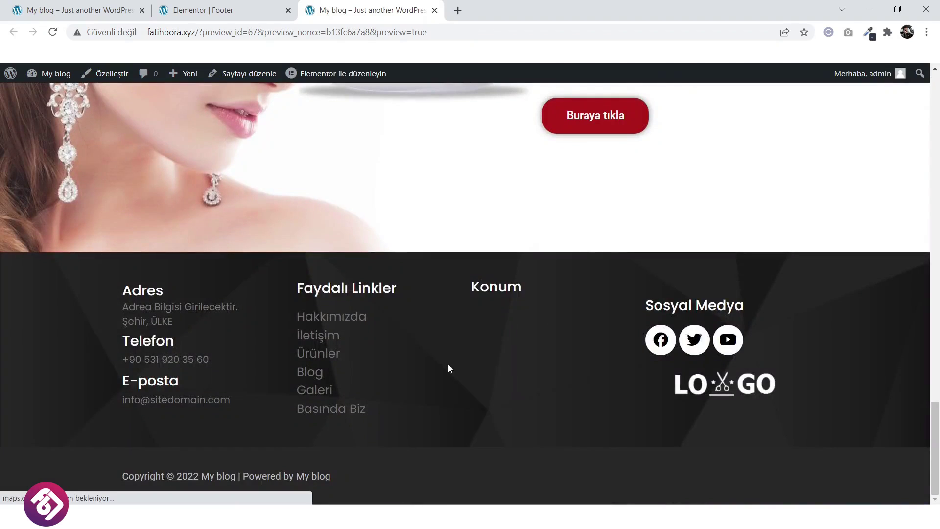
scroll(678, 377, up, 1)
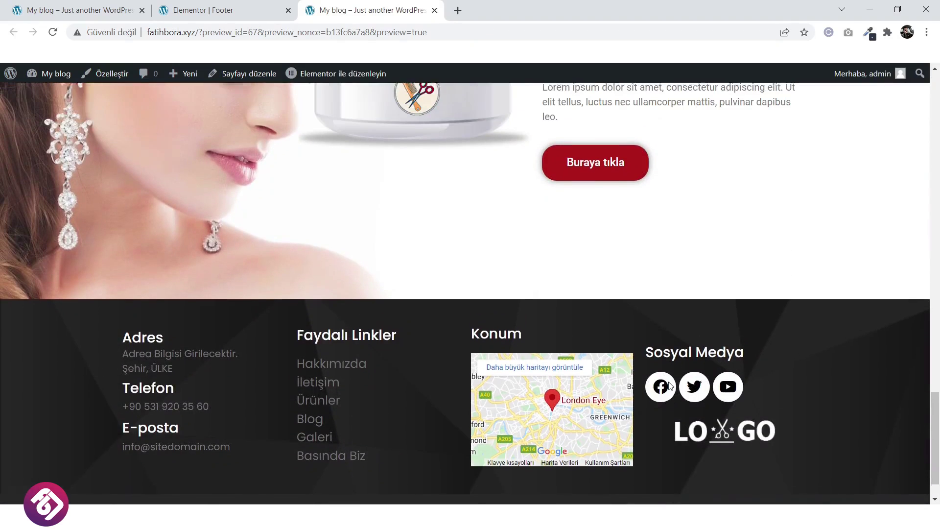
scroll(678, 377, down, 1)
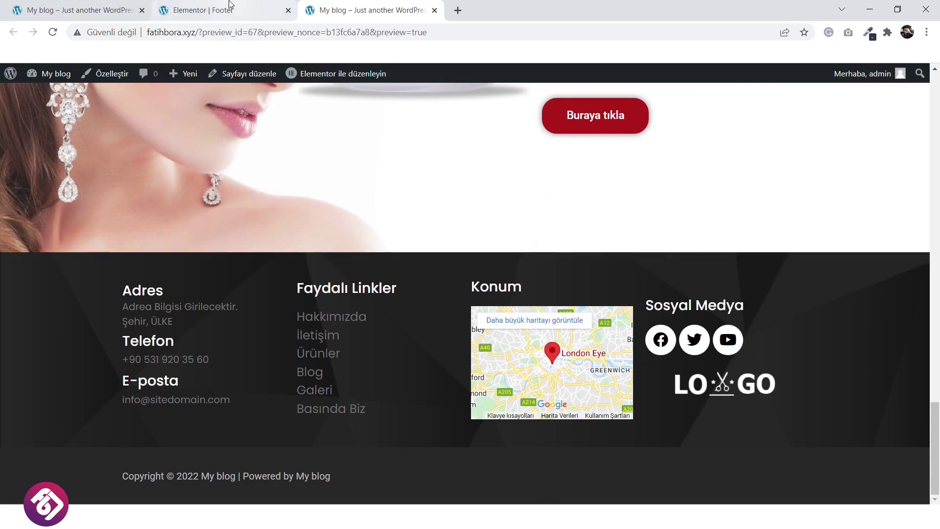
click(211, 10)
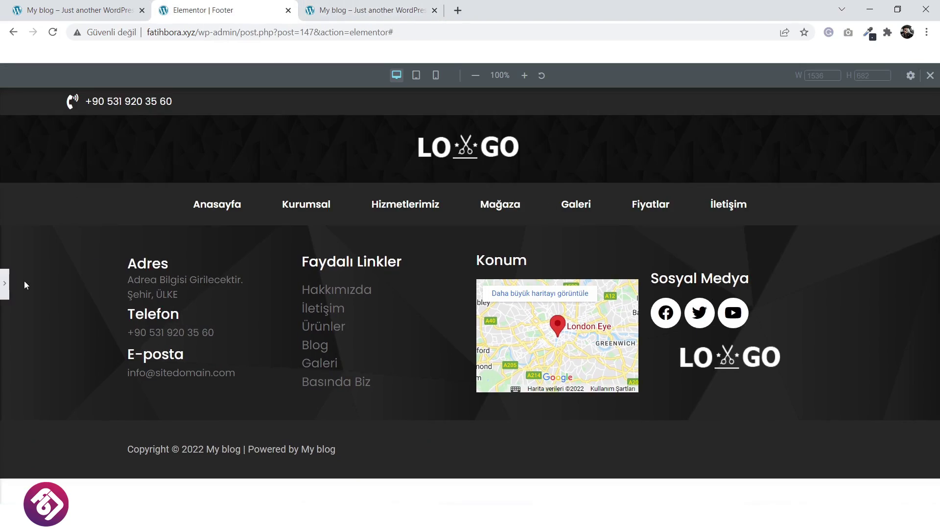
Set the social icons' padding to 54 top and 0 elsewhere, then save the footer.
click(5, 284)
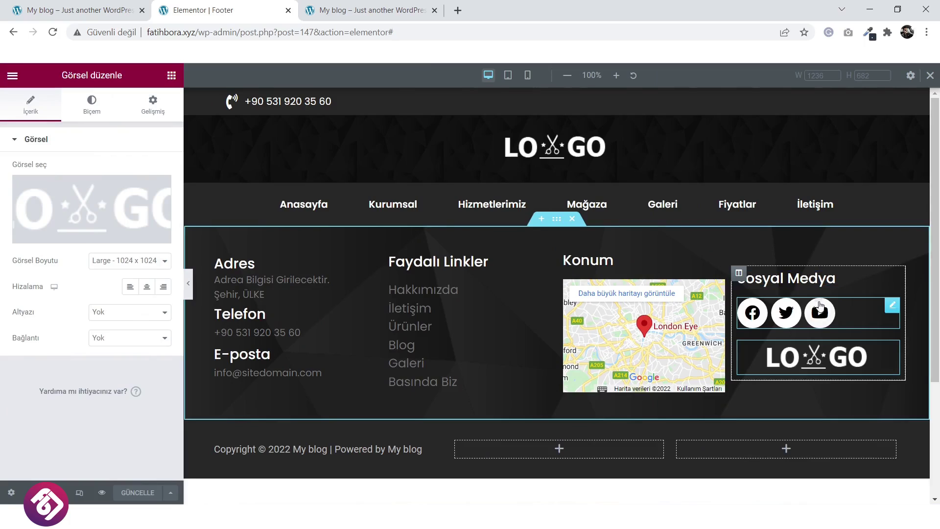
click(893, 305)
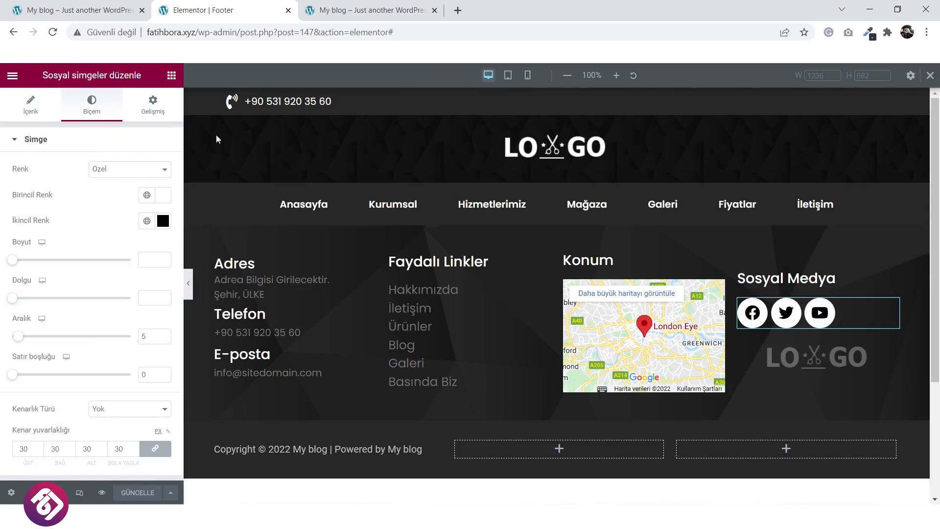
click(153, 104)
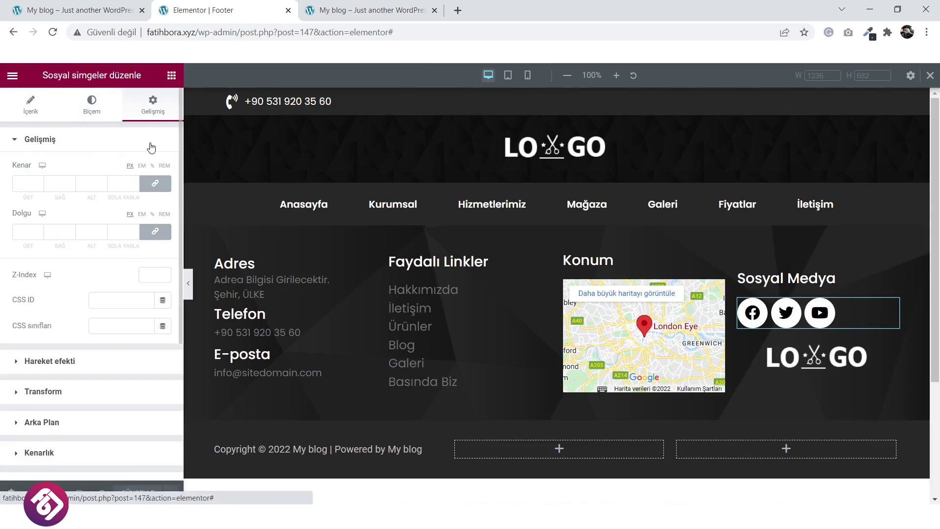
click(155, 231)
drag(41, 234, 41, 234)
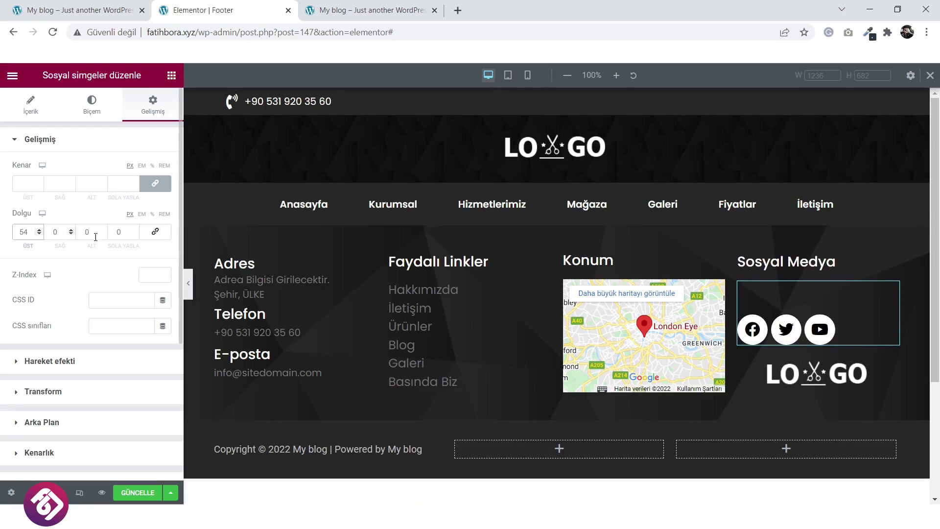
click(132, 494)
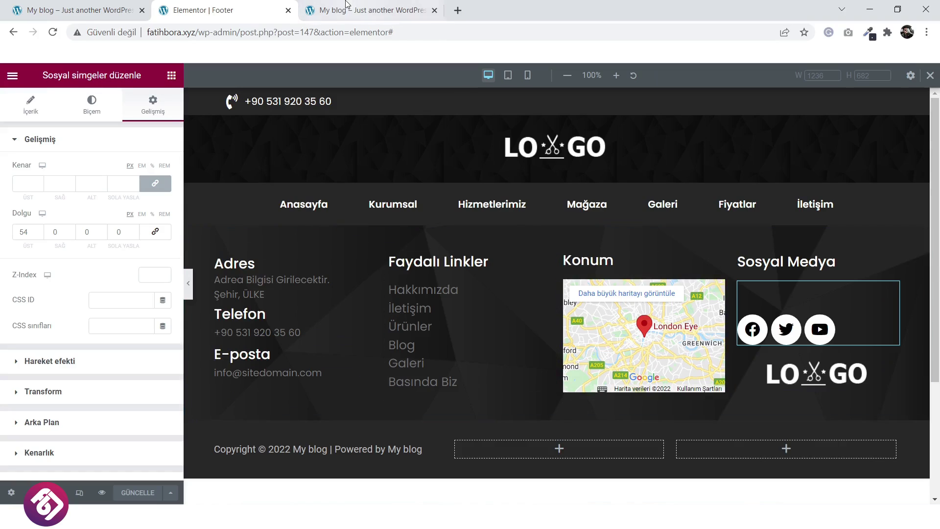
click(12, 76)
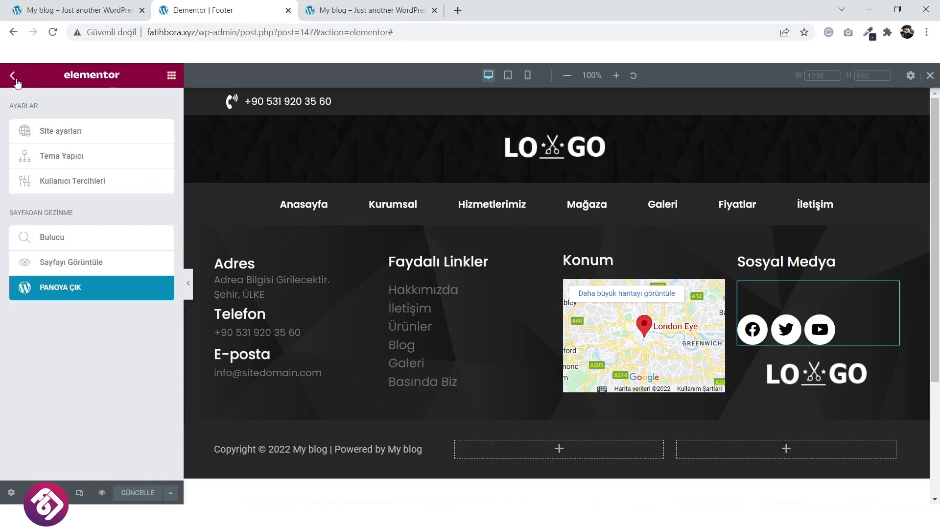
Exit to the WordPress dashboard and open Sayfalar > Tüm sayfalar.
click(100, 290)
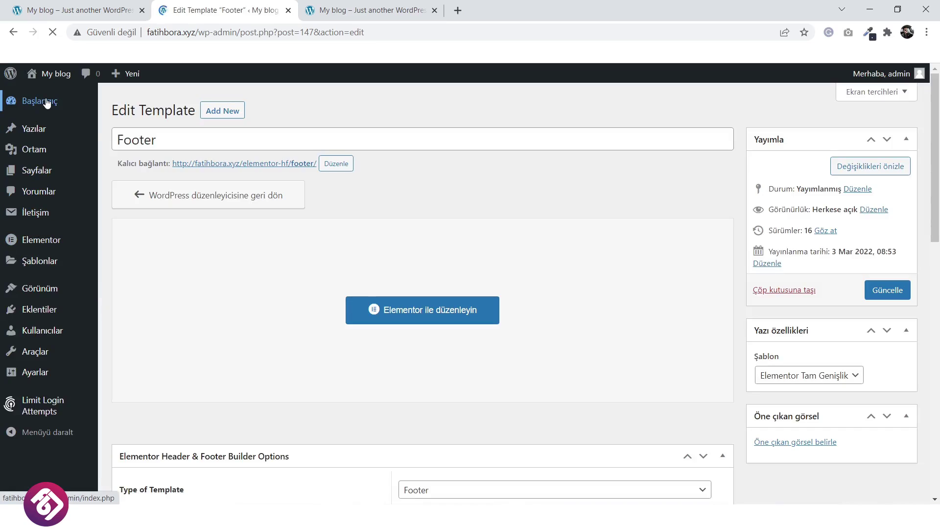
click(46, 103)
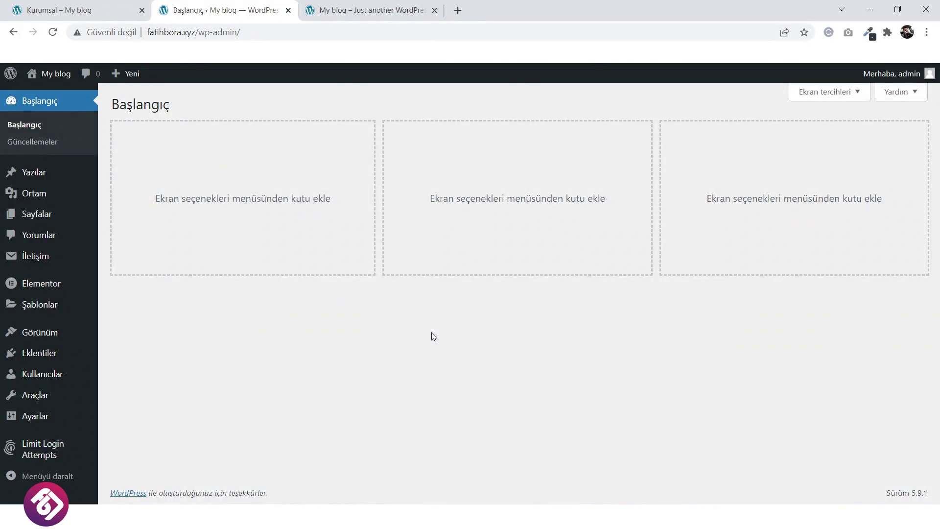
click(98, 6)
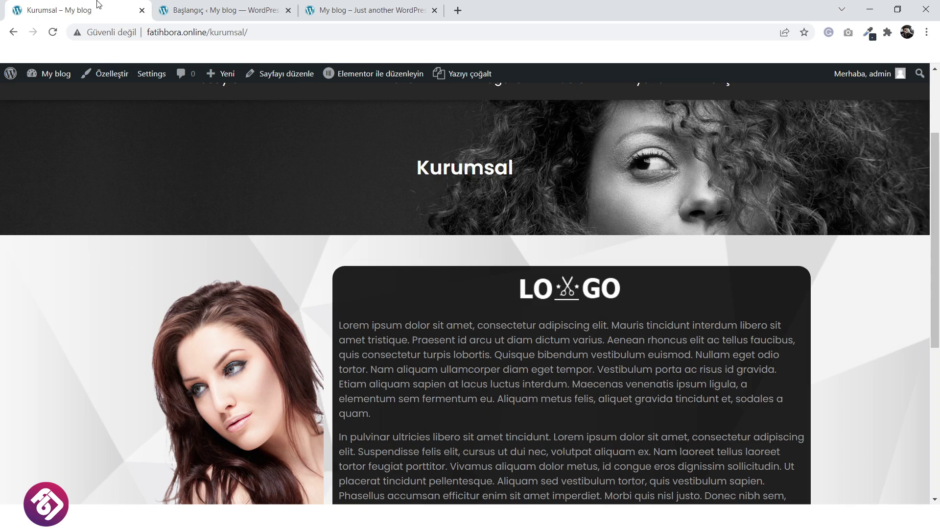
scroll(405, 290, up, 1)
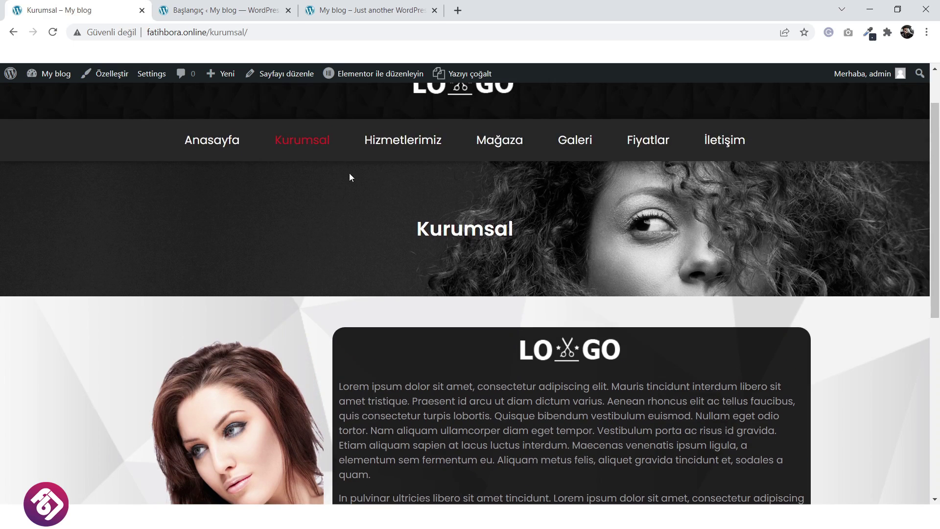
scroll(327, 195, down, 2)
click(251, 11)
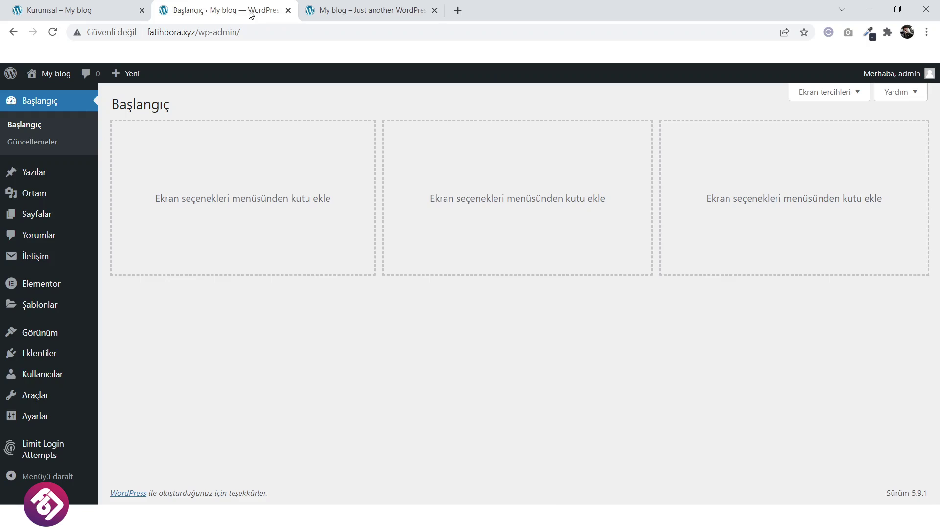
mouse_move(37, 214)
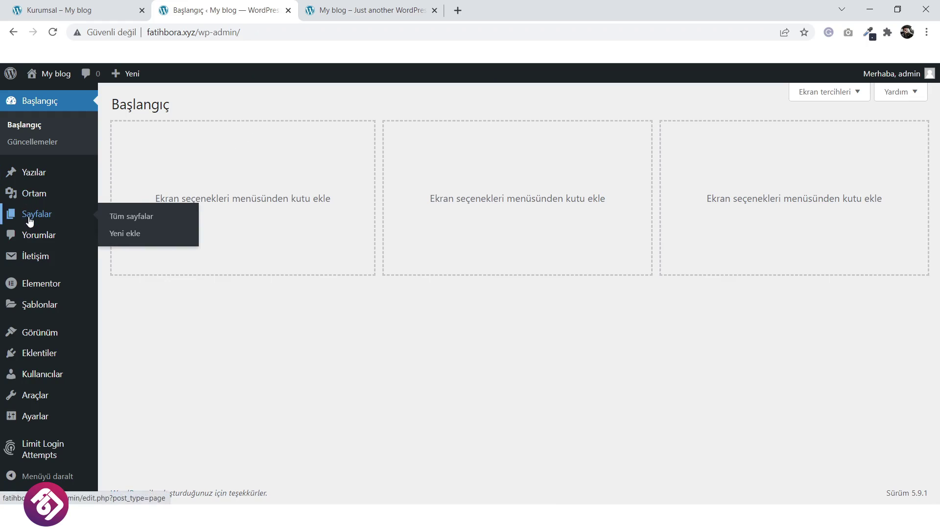
click(143, 222)
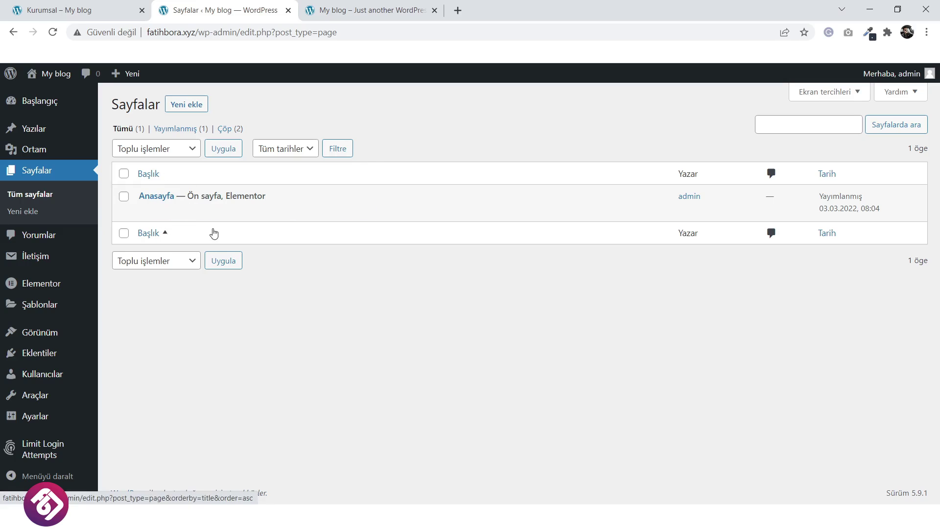
Publish a page titled 'Kurumsal' using Elementor Tam Genişlik and edit it in Elementor.
click(190, 106)
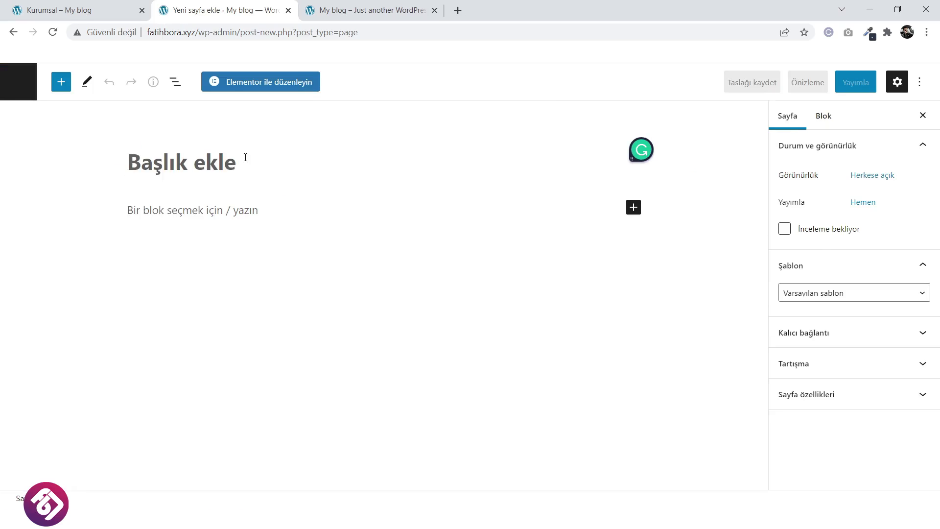
text(Kurumsal)
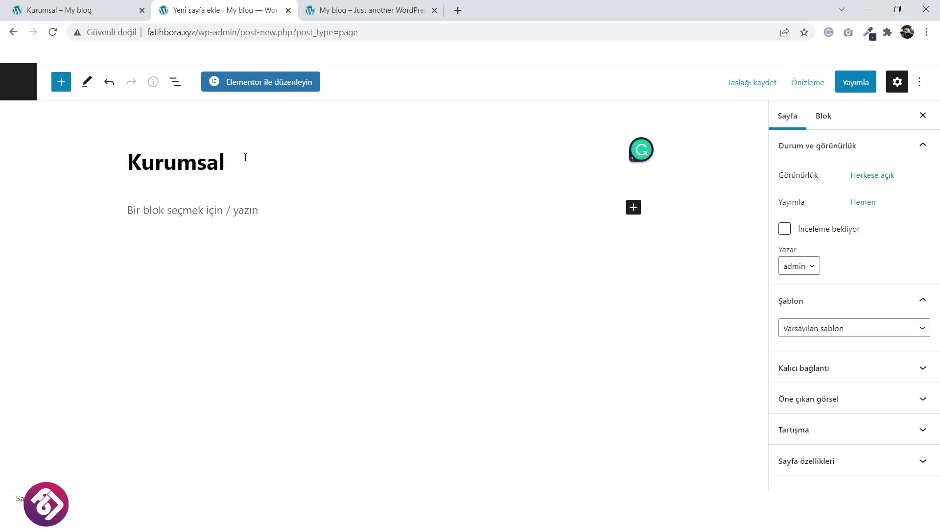
click(853, 332)
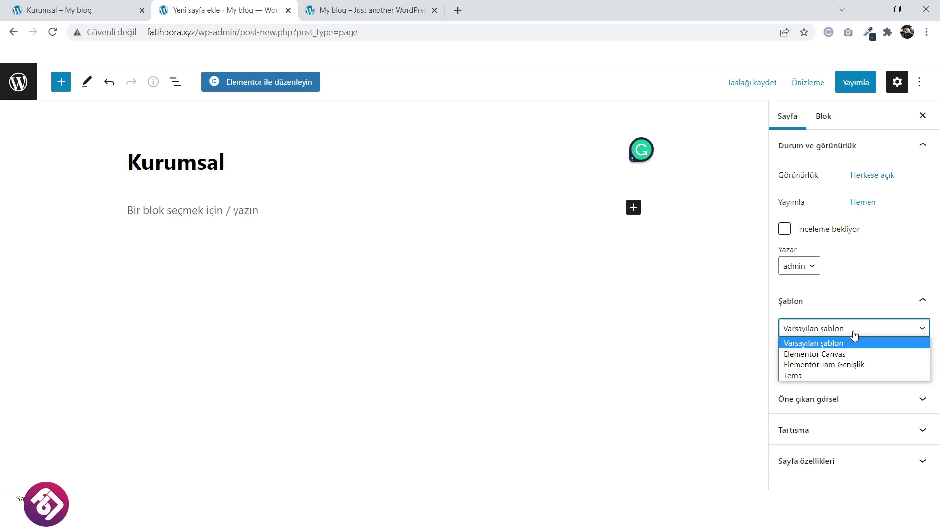
click(838, 364)
click(860, 83)
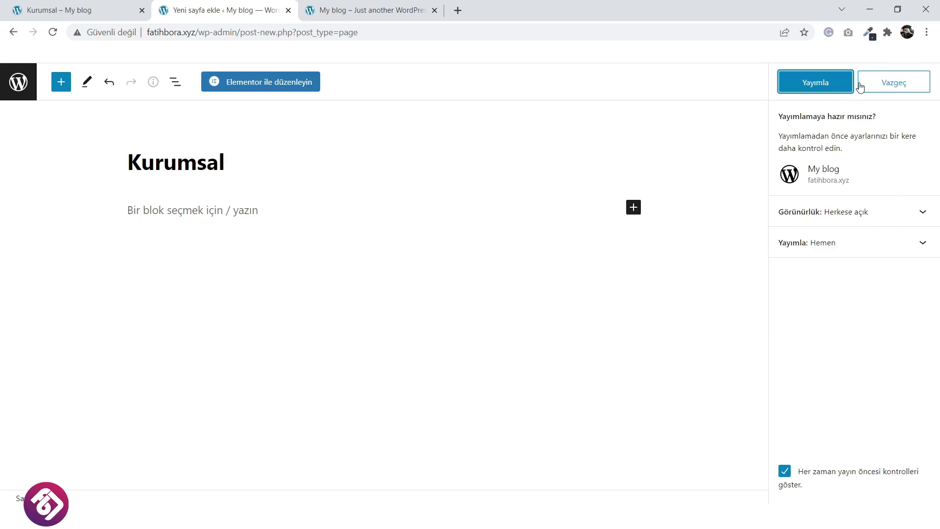
click(833, 83)
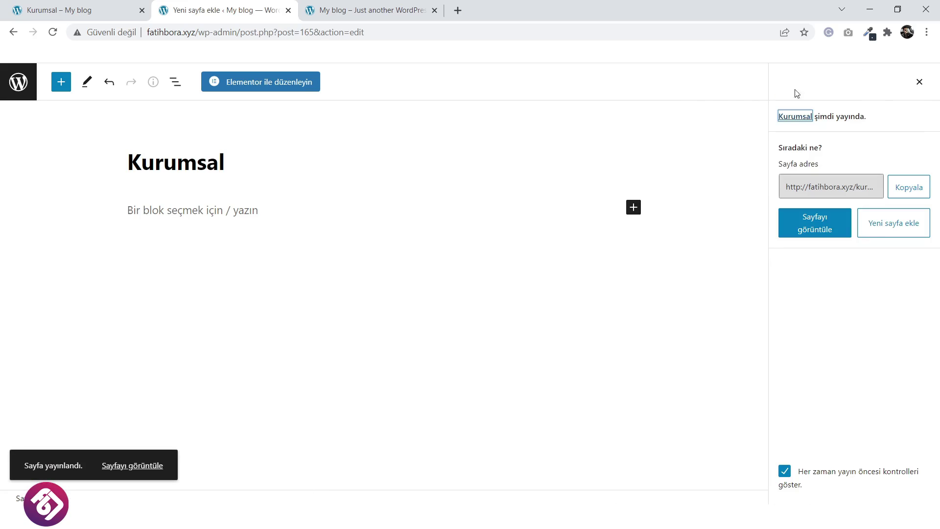
click(254, 84)
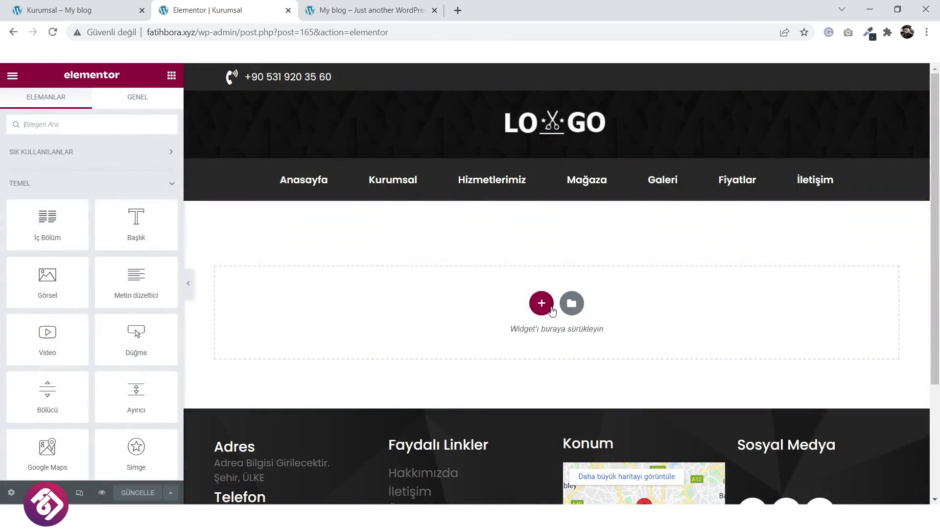
Add a three-column section with a classic background image of slider1.jpg.
click(545, 307)
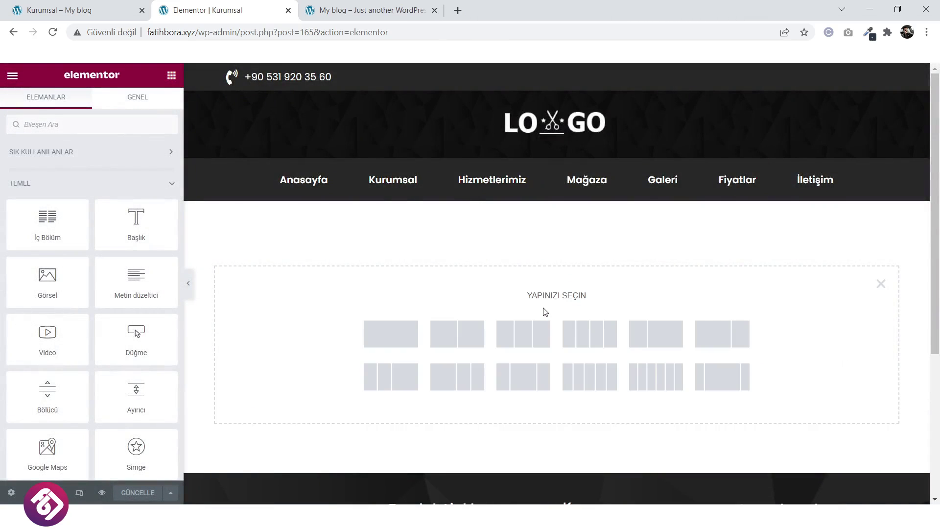
click(514, 341)
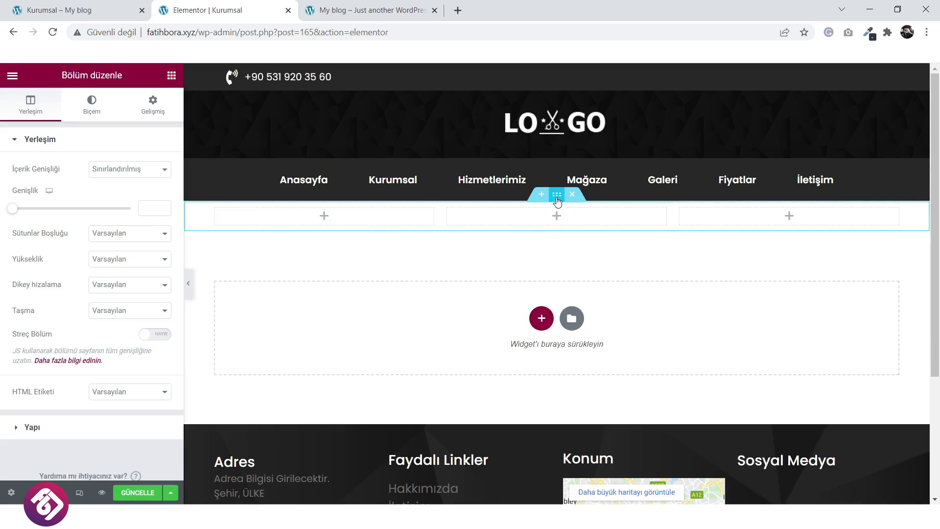
click(92, 106)
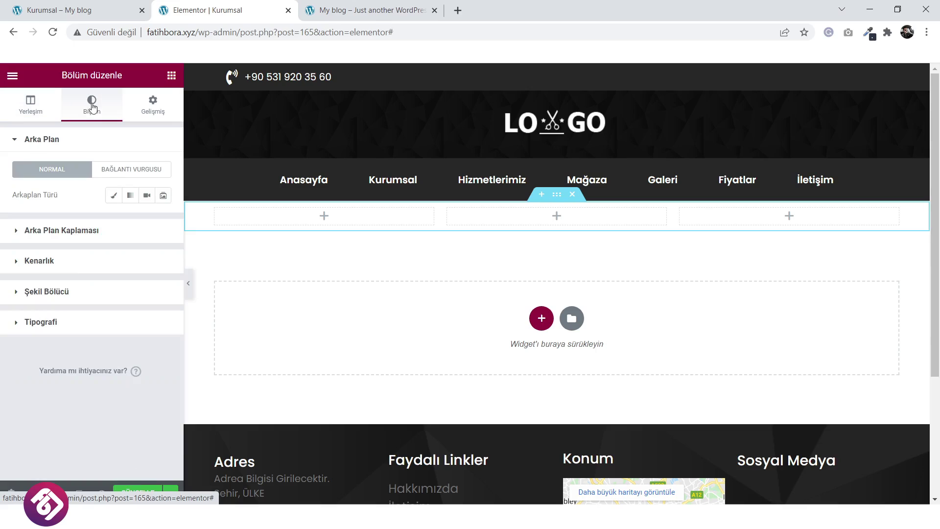
click(112, 195)
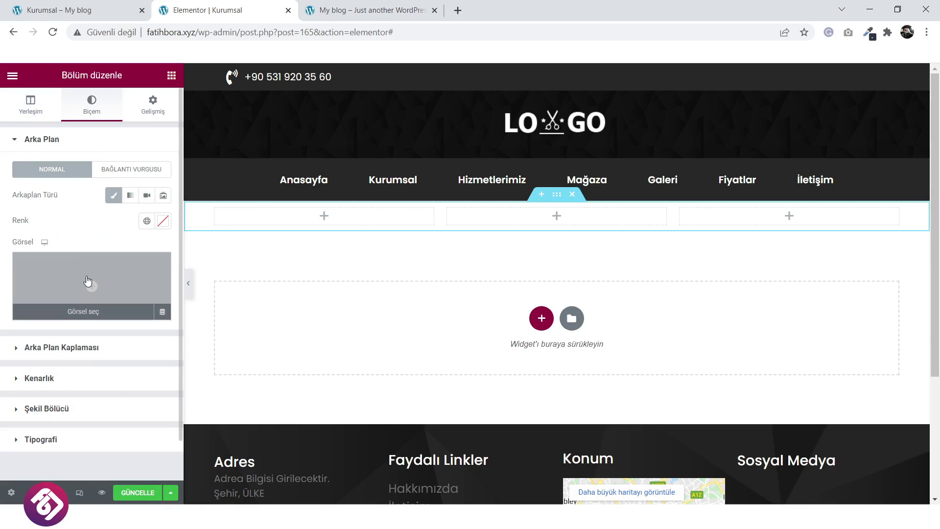
click(88, 280)
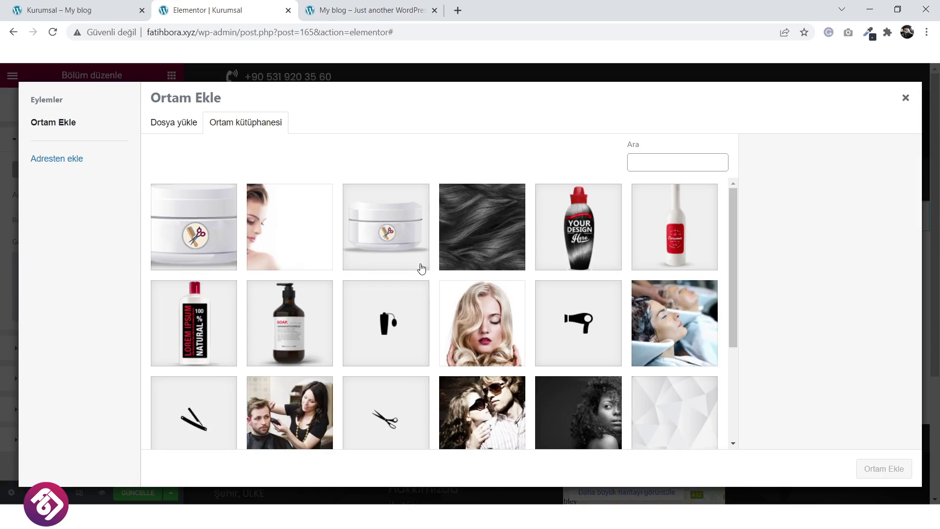
scroll(420, 267, down, 2)
click(562, 298)
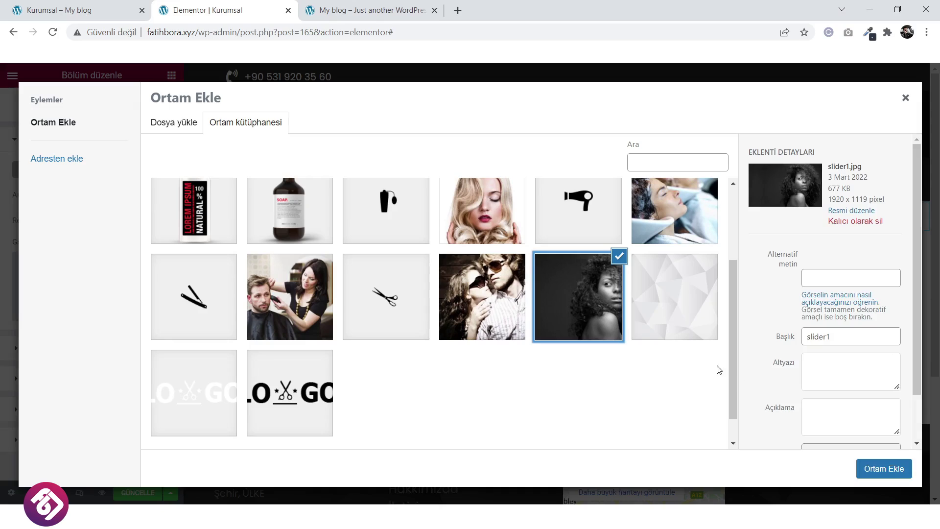
click(873, 468)
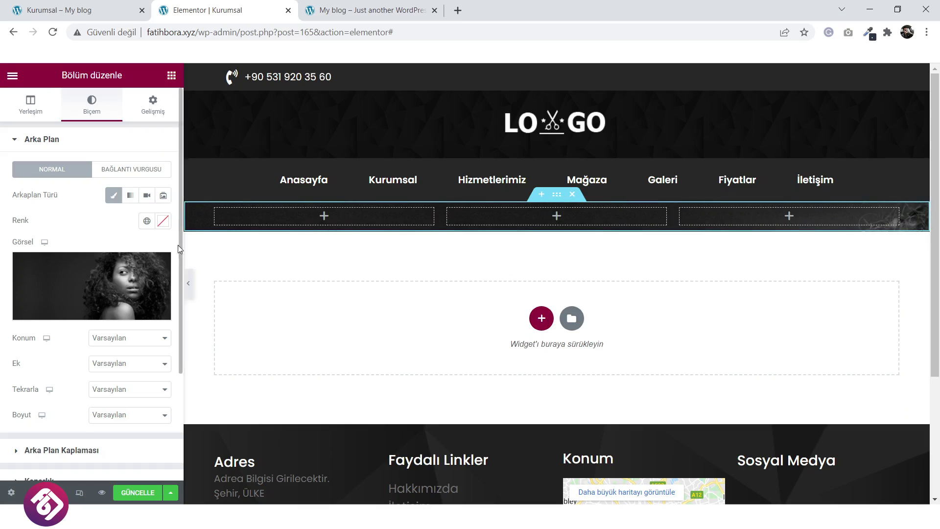
Give the section a minimum height of 214 px.
click(31, 106)
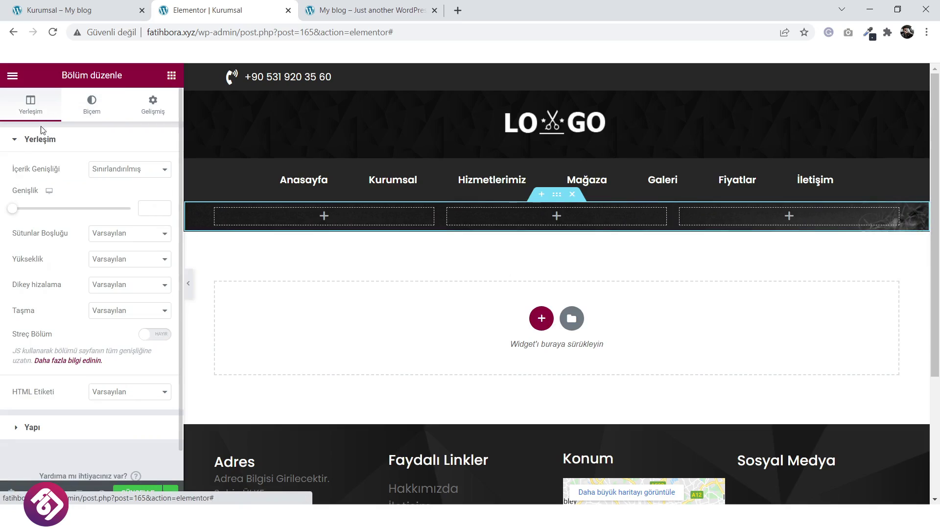
click(113, 260)
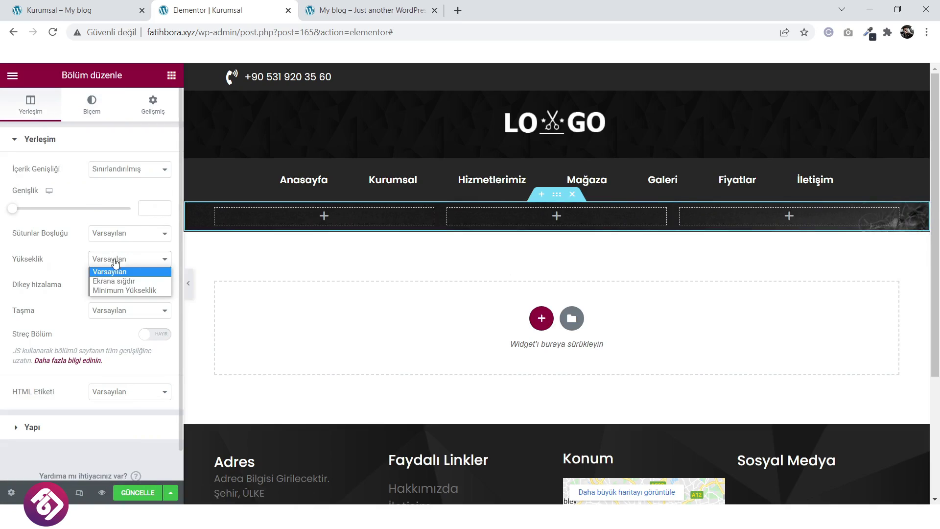
click(119, 289)
drag(47, 298, 32, 302)
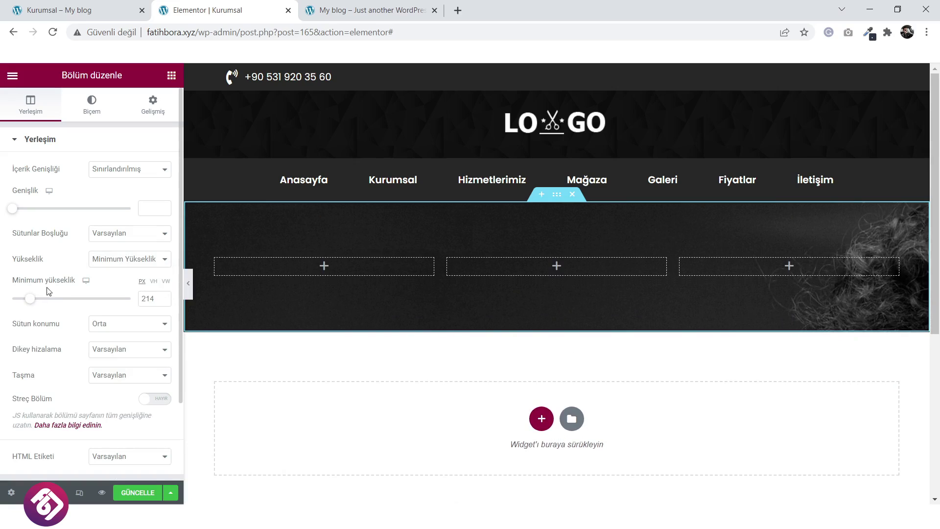
Set the background to centred, no-repeat and cover, then view the live Kurumsal page.
click(92, 105)
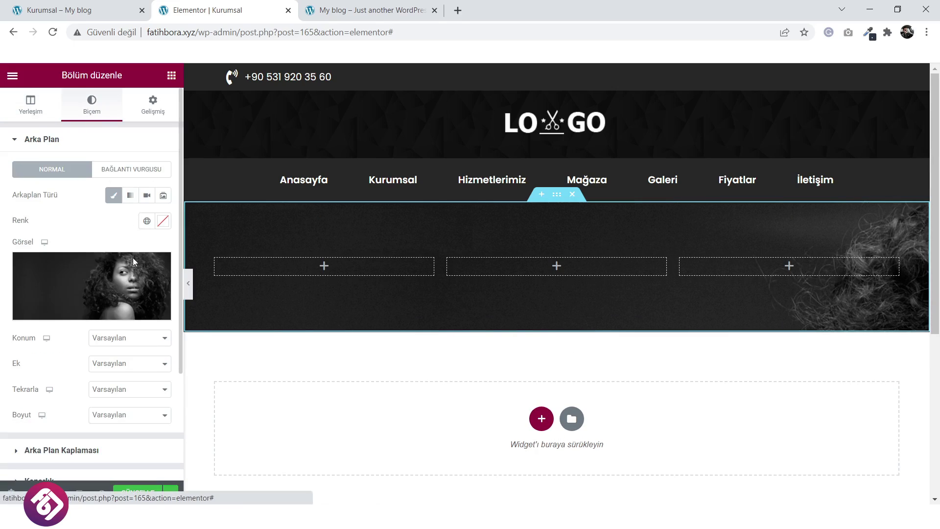
click(112, 339)
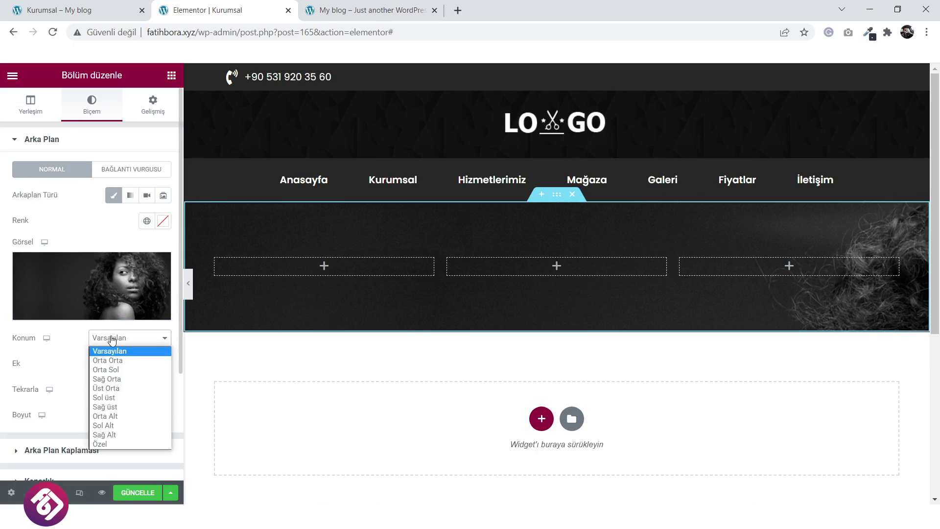
click(113, 361)
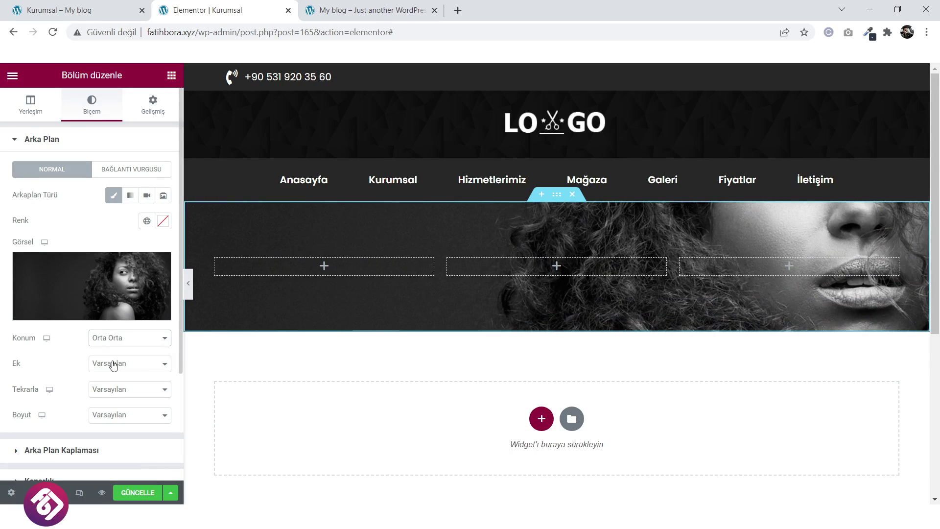
click(116, 389)
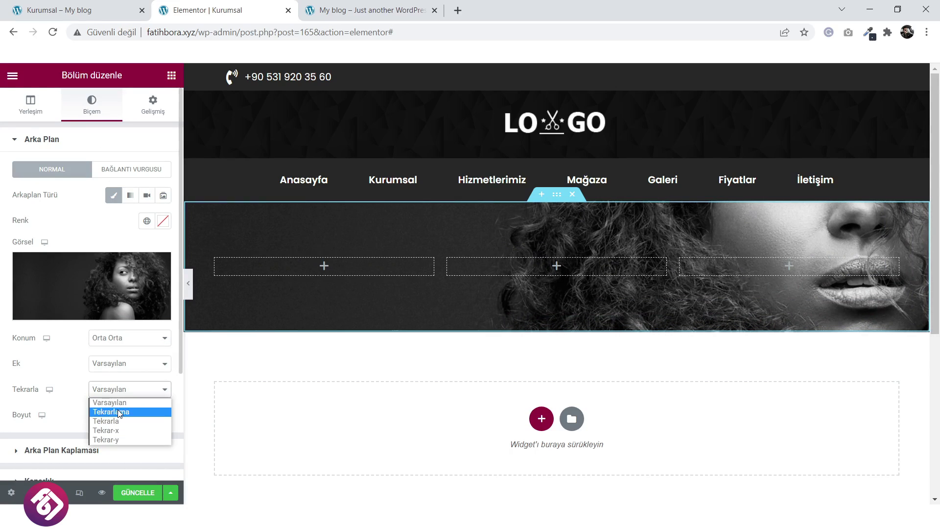
click(119, 412)
click(122, 417)
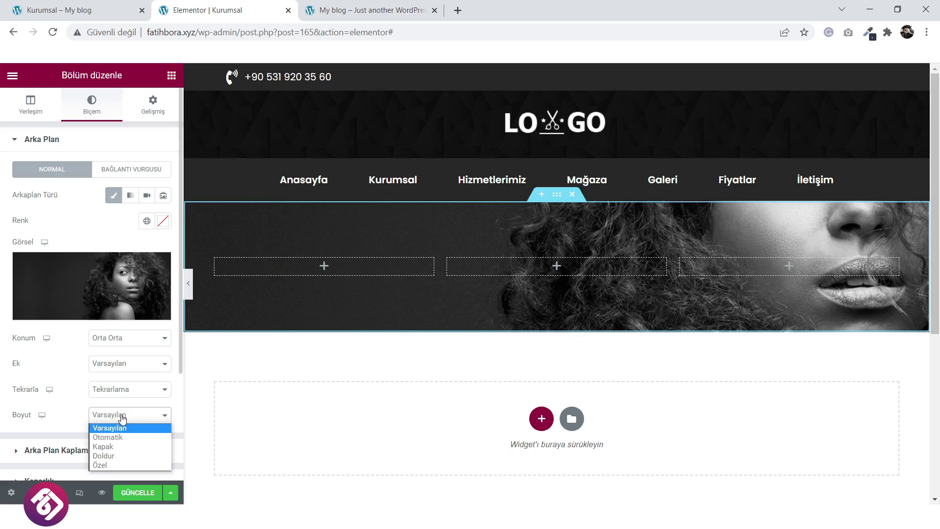
click(122, 447)
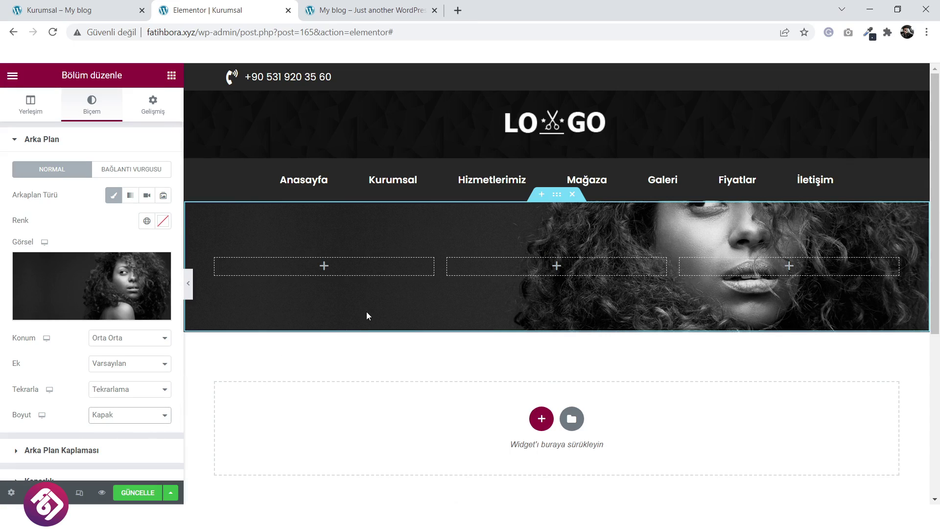
click(78, 9)
scroll(324, 182, up, 3)
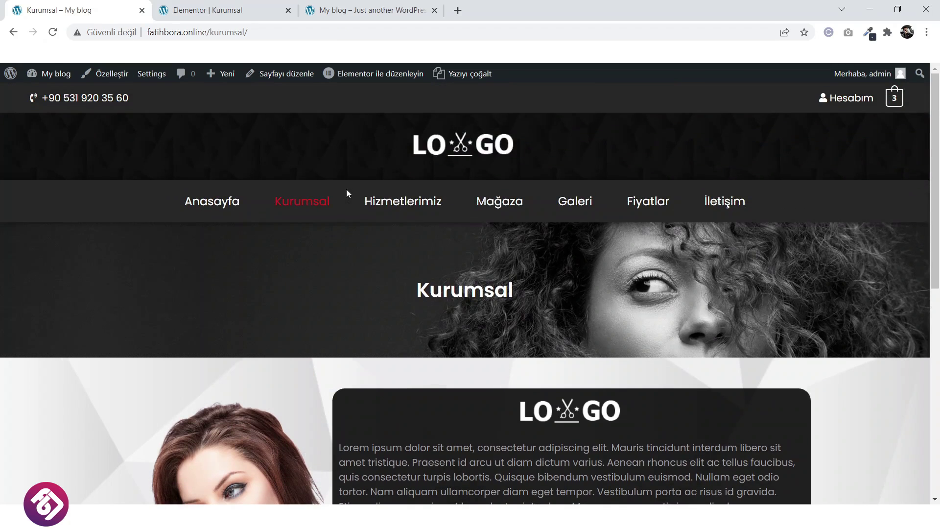
Try the top-centre background position, then revert to centre.
click(205, 10)
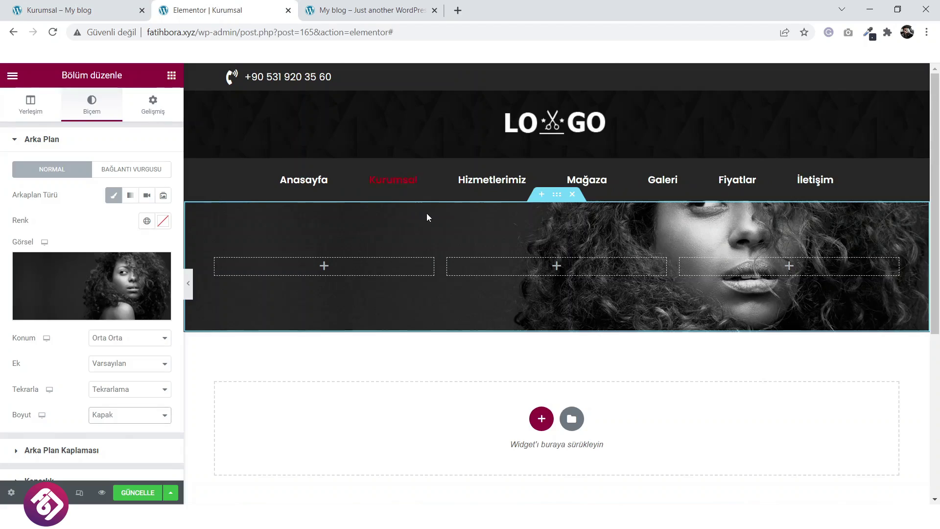
click(133, 341)
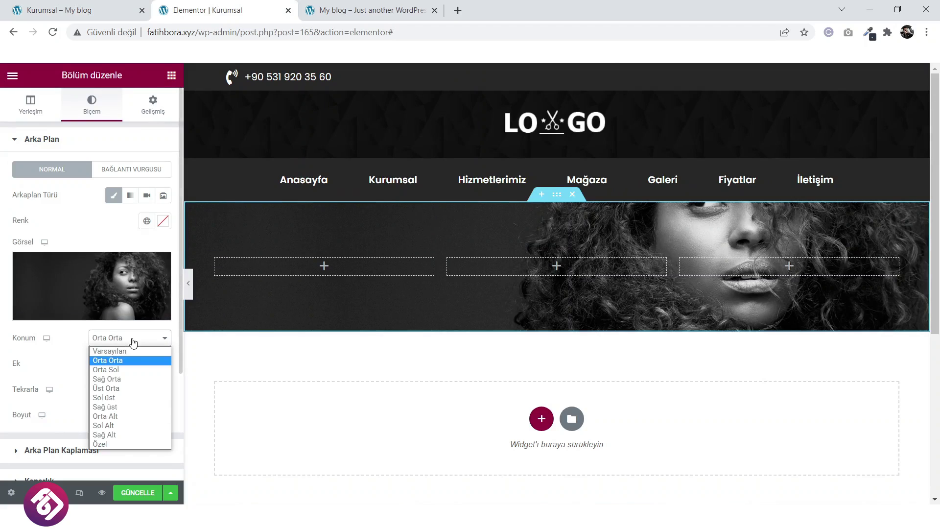
click(129, 388)
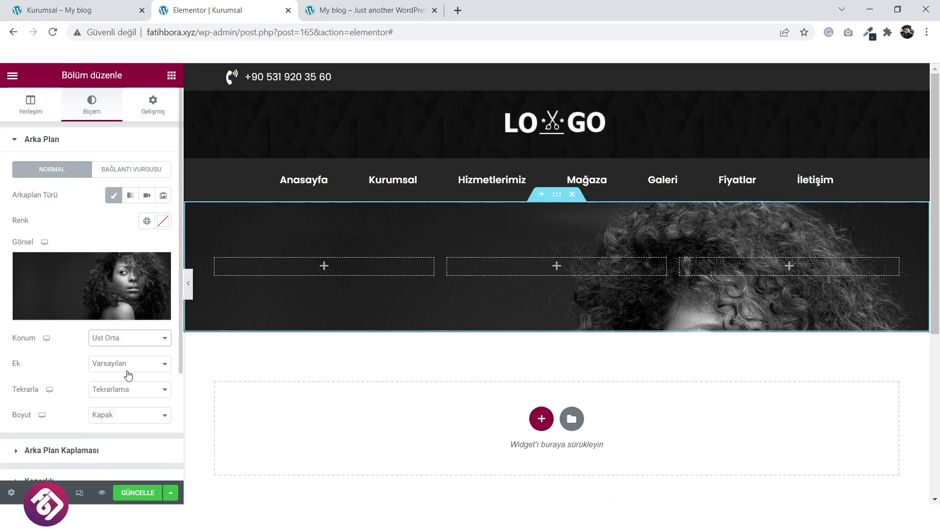
click(132, 339)
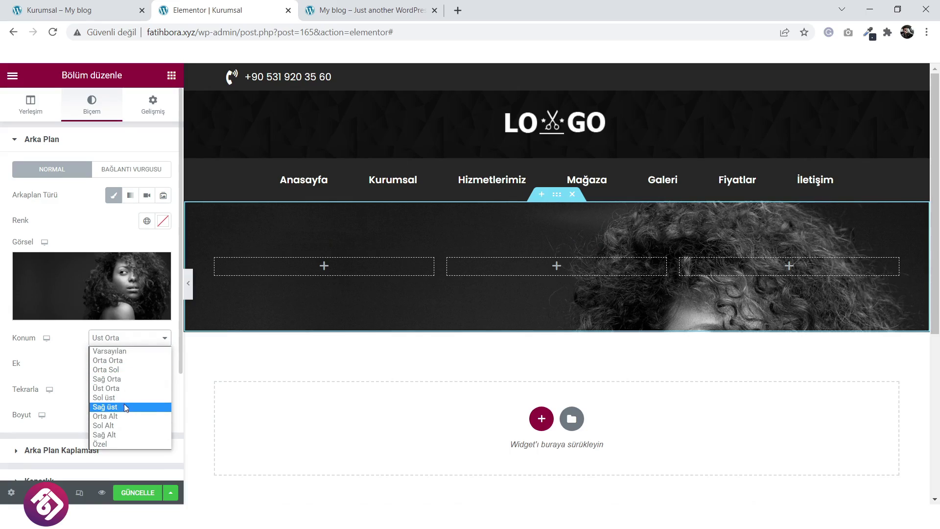
click(129, 360)
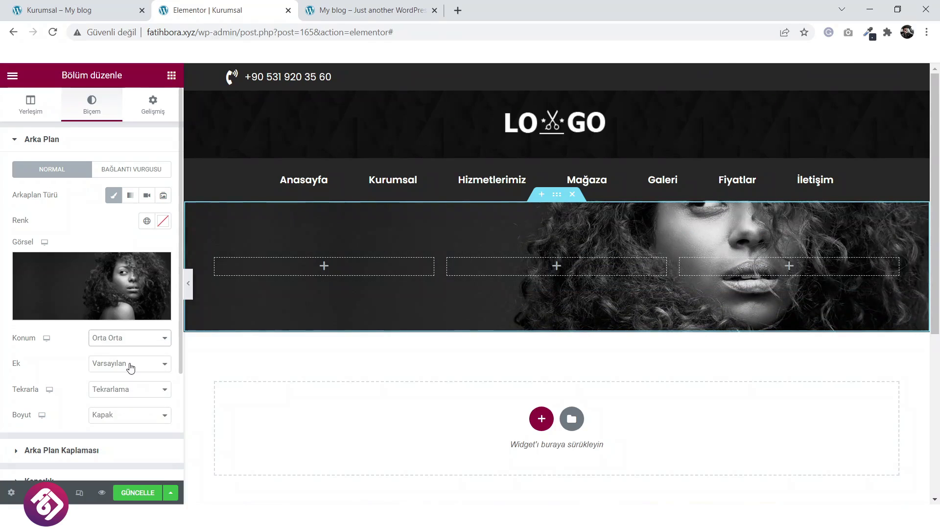
Set the background size to Özel with a width of 100.
click(120, 416)
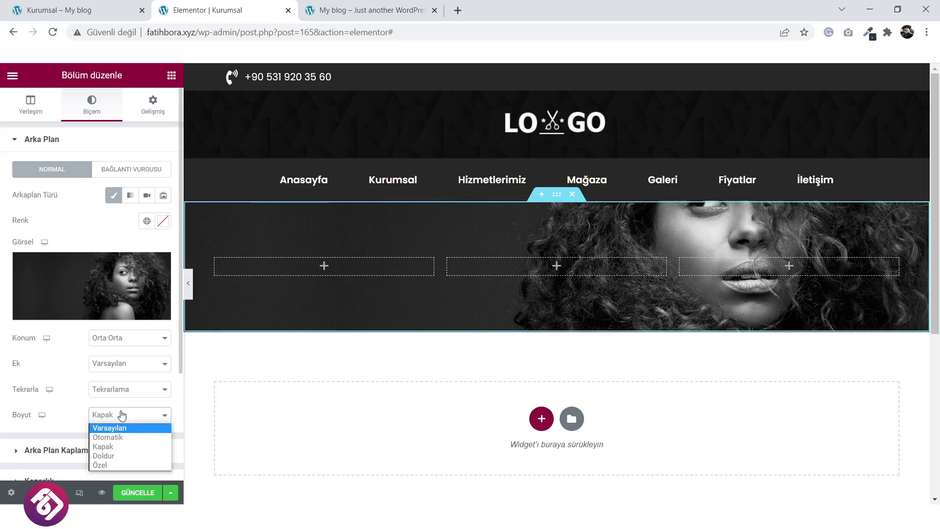
click(134, 365)
click(132, 374)
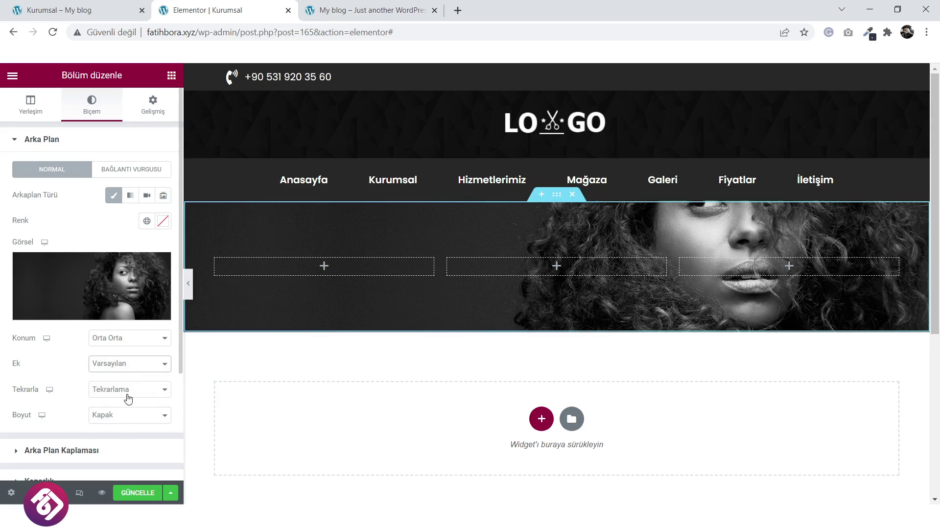
click(126, 420)
click(118, 462)
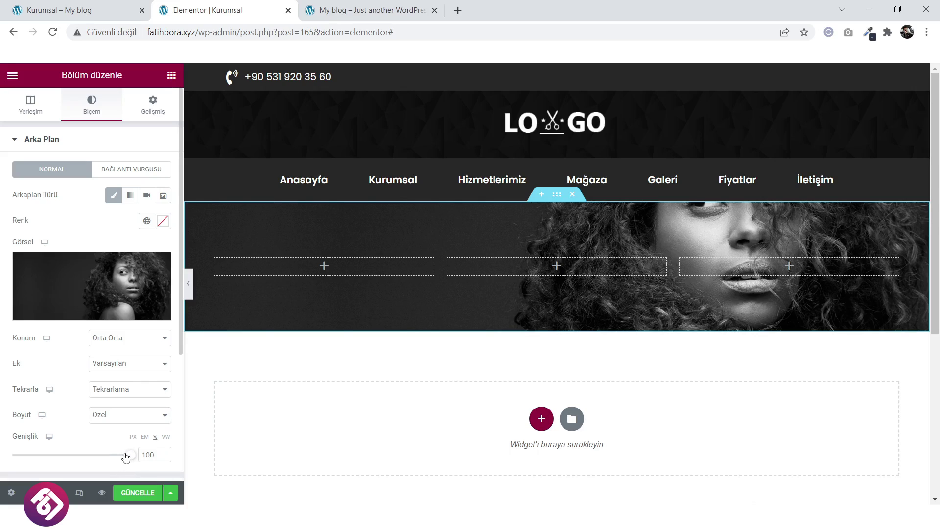
drag(124, 454, 137, 455)
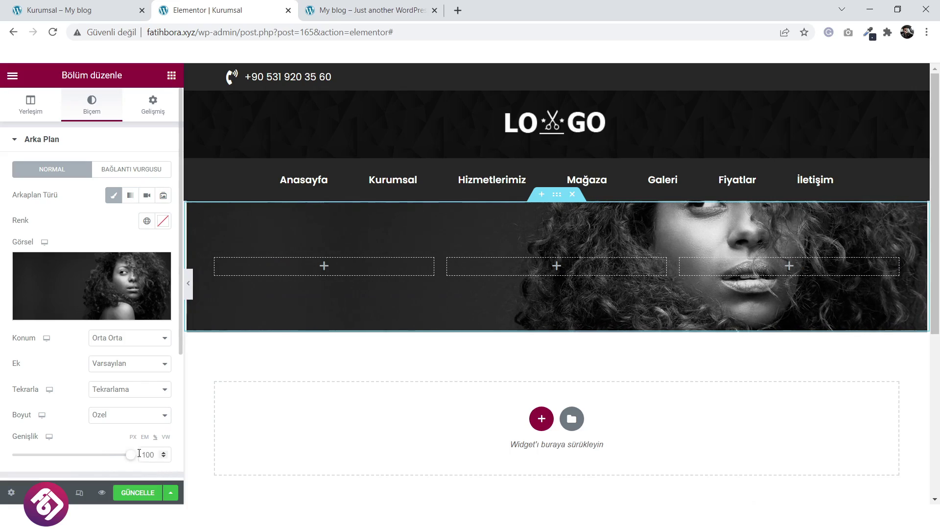
Test top and bottom positions, settling on Orta Orta to keep the face visible.
click(132, 391)
click(138, 366)
click(139, 367)
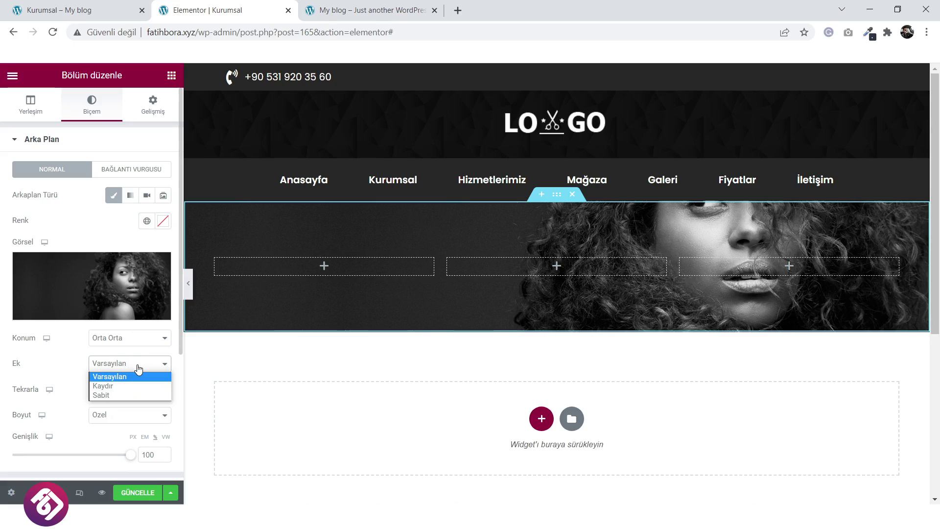
click(137, 340)
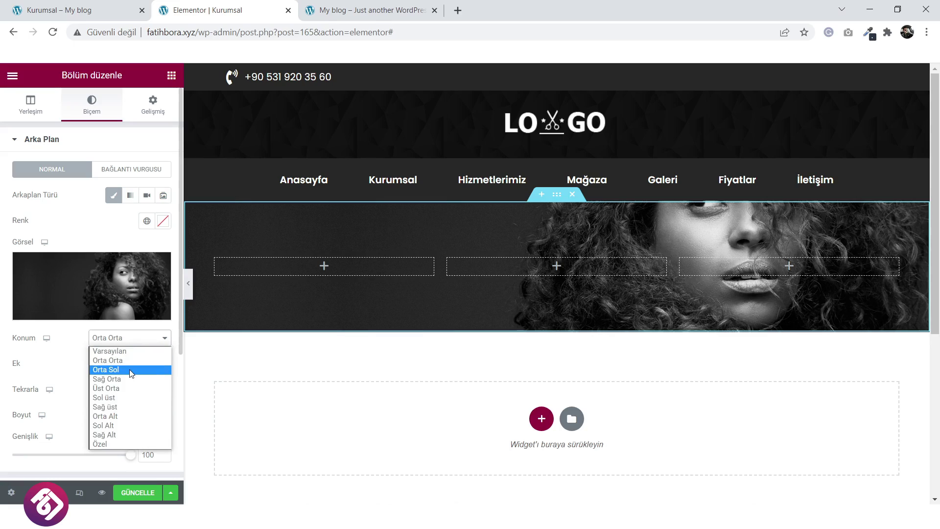
click(128, 388)
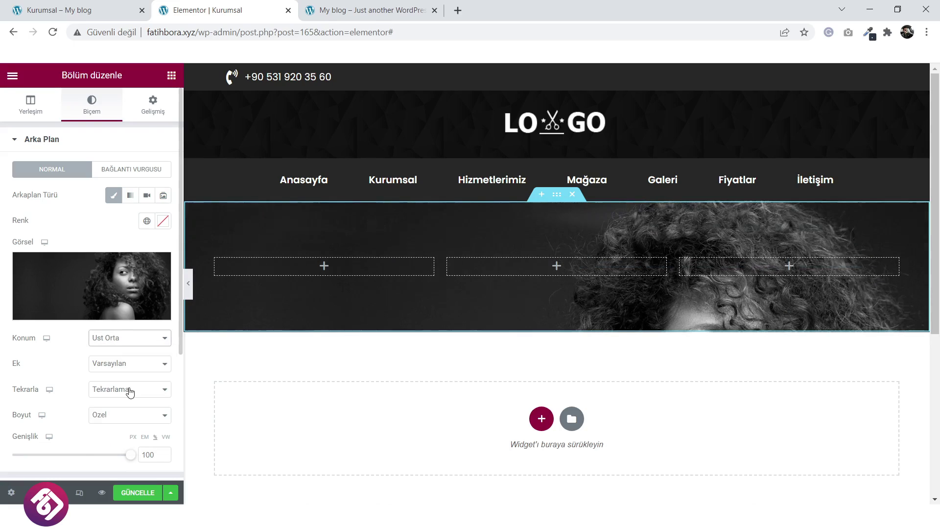
click(136, 345)
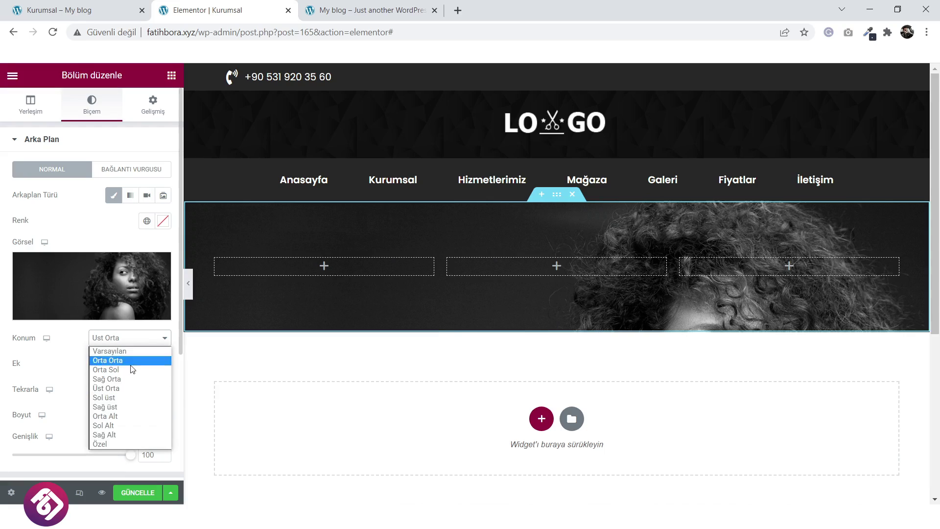
click(126, 417)
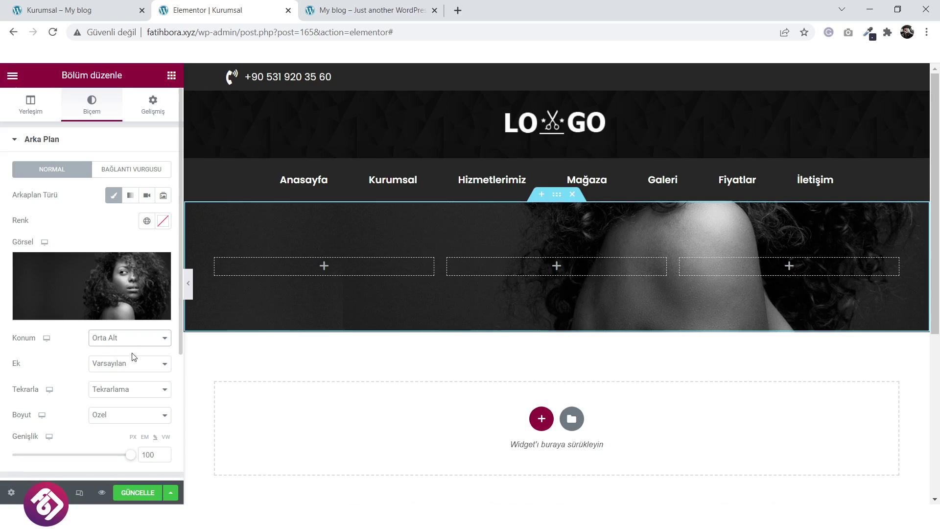
click(133, 346)
click(130, 360)
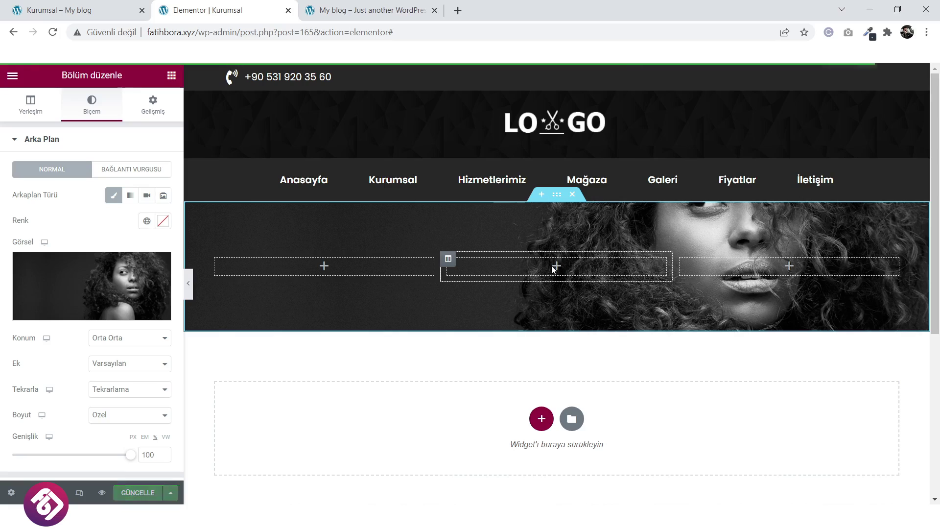
Add a centred heading reading Kurumsal to the banner's middle column.
click(557, 271)
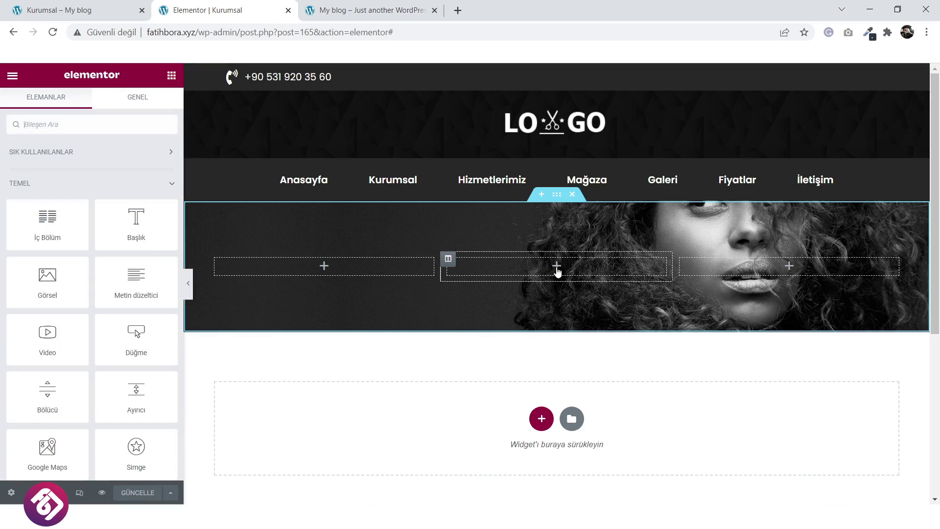
drag(137, 226, 541, 268)
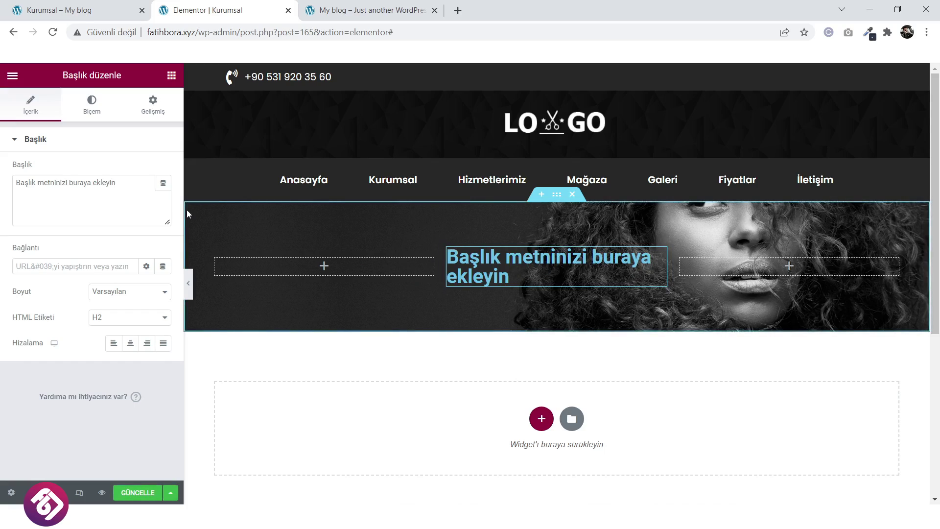
triple_click(18, 183)
text(K)
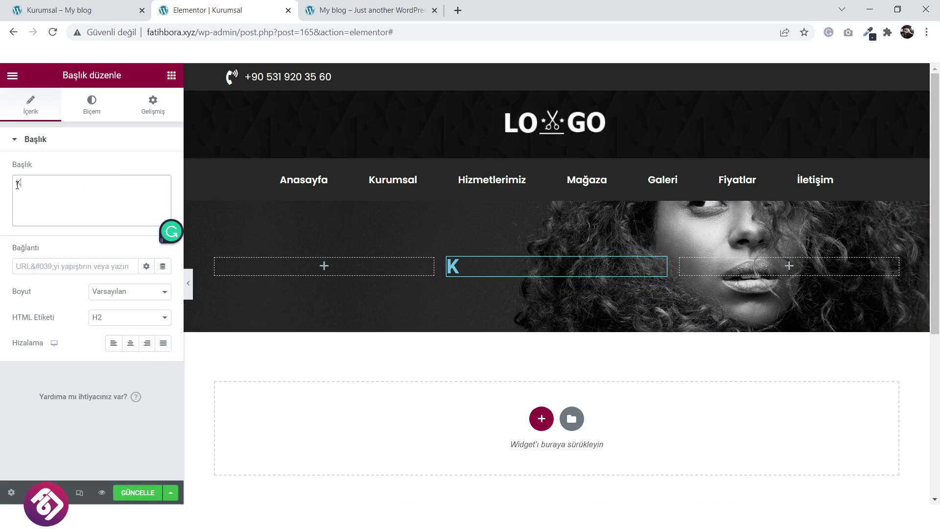
text(urumsal)
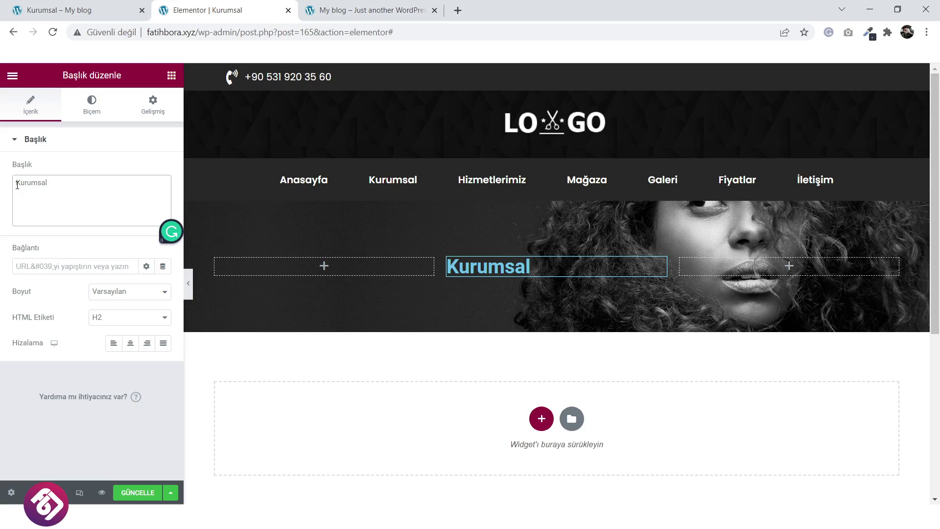
click(130, 343)
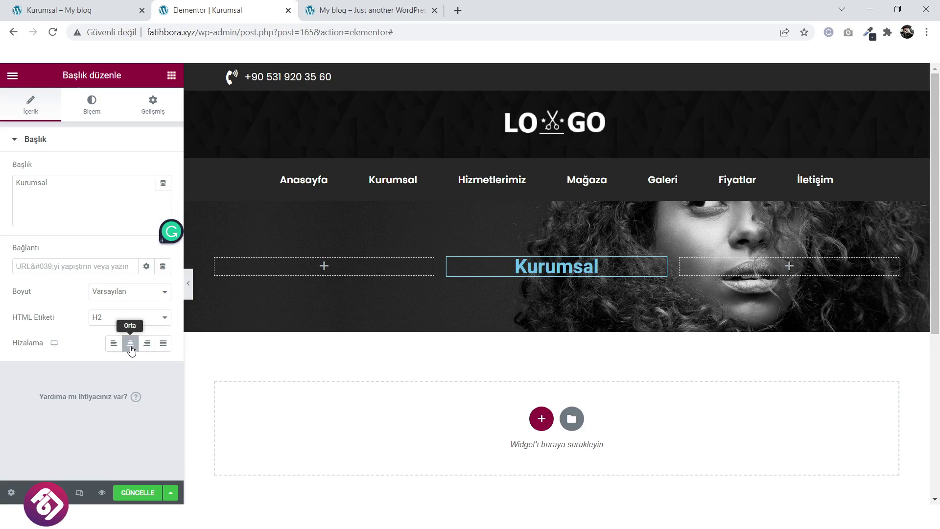
Colour the heading white (#FFFFFF) and give it a soft text shadow.
click(104, 116)
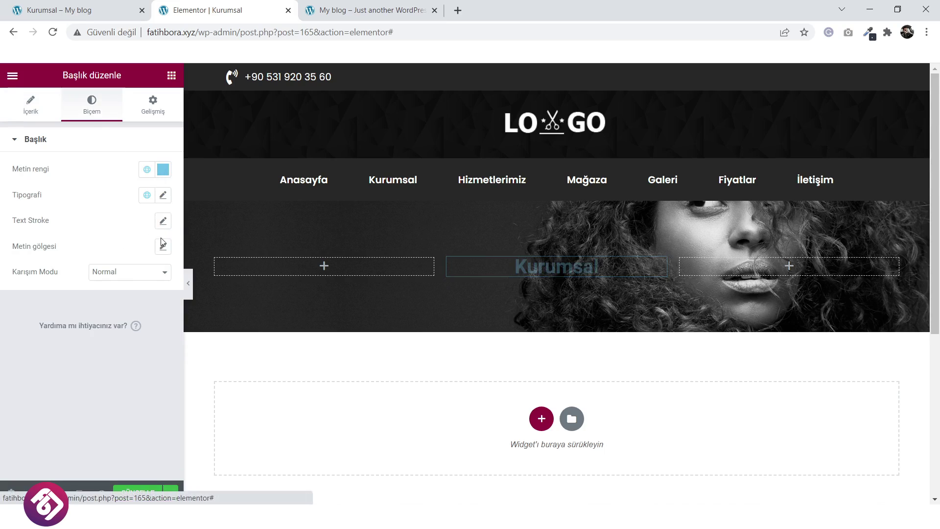
click(163, 170)
text(#FFFFFF)
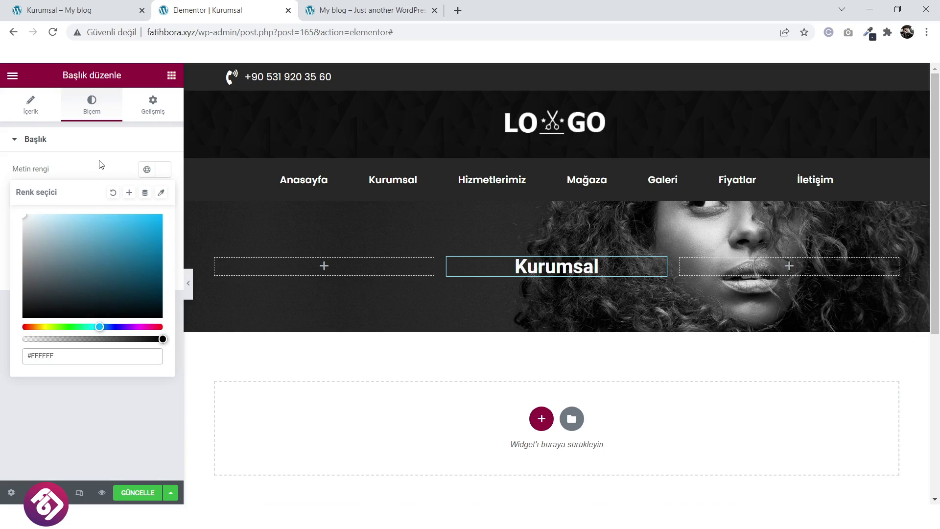
click(99, 164)
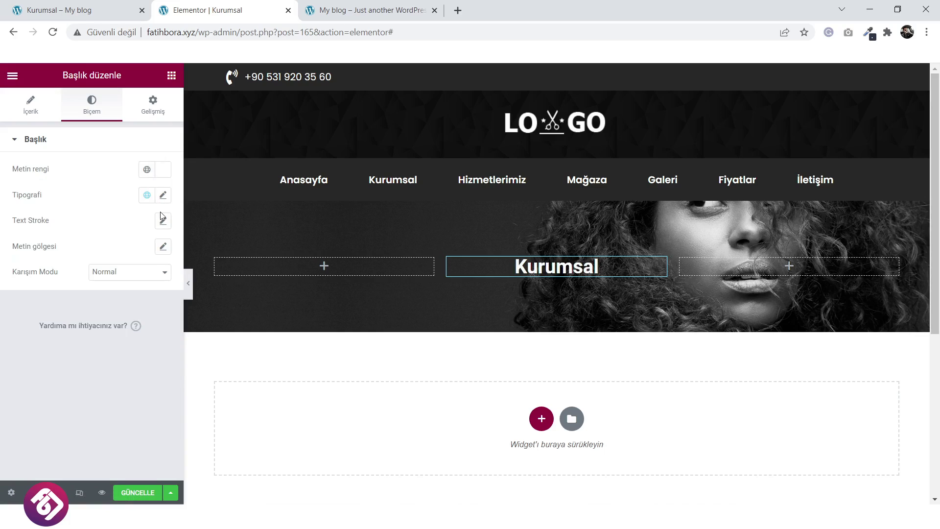
click(162, 246)
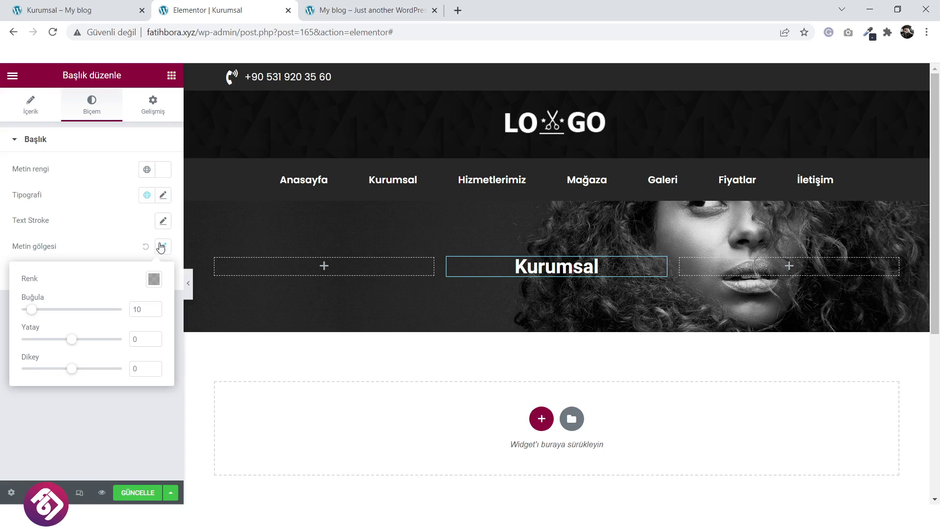
Set the heading font to Poppins and save the page.
click(163, 196)
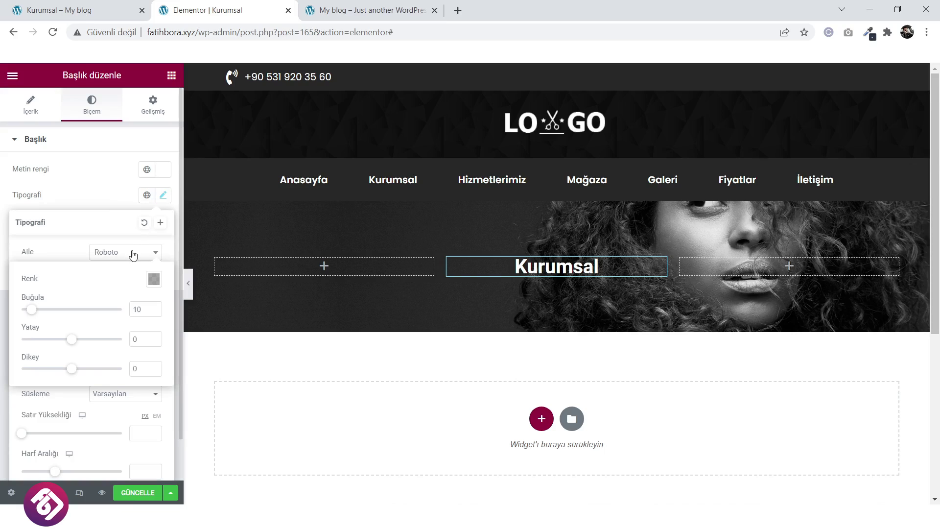
click(130, 252)
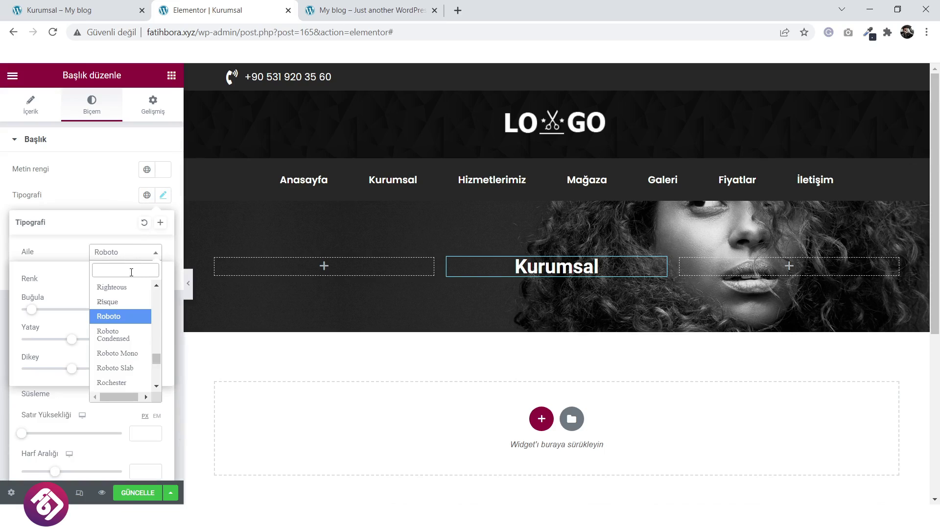
text(pop)
click(110, 325)
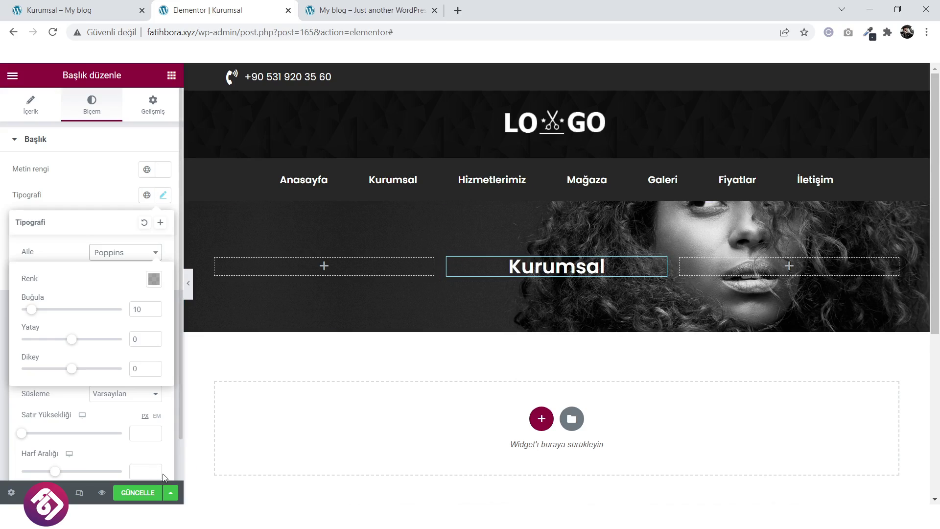
click(145, 490)
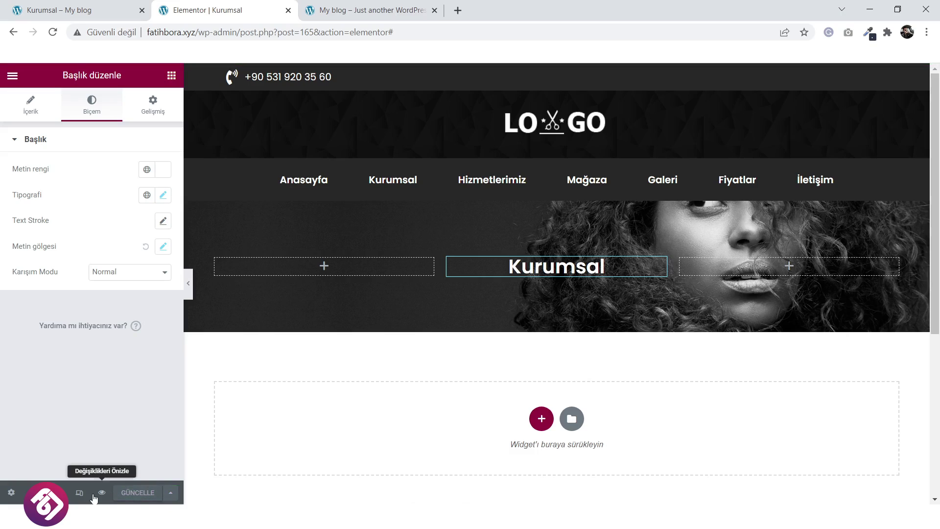
Preview the changes and look over the live Kurumsal page below its banner.
click(102, 493)
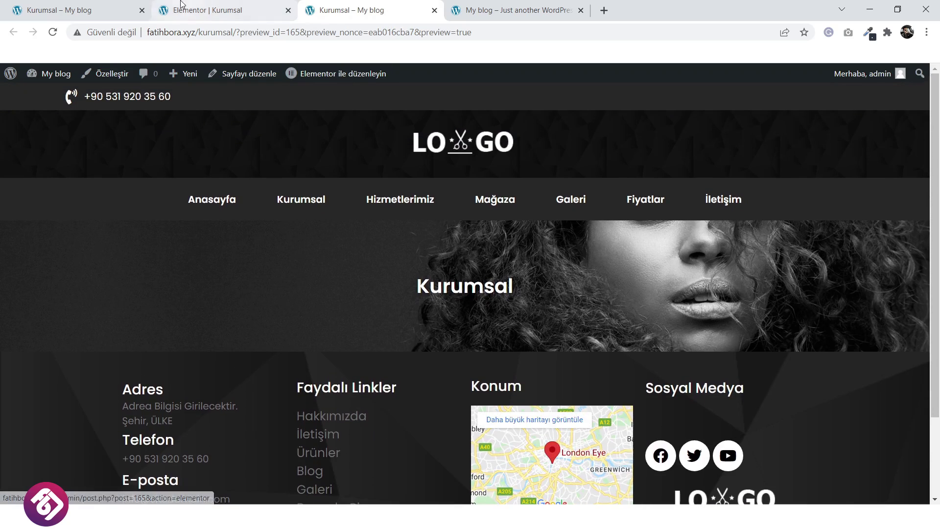
click(109, 6)
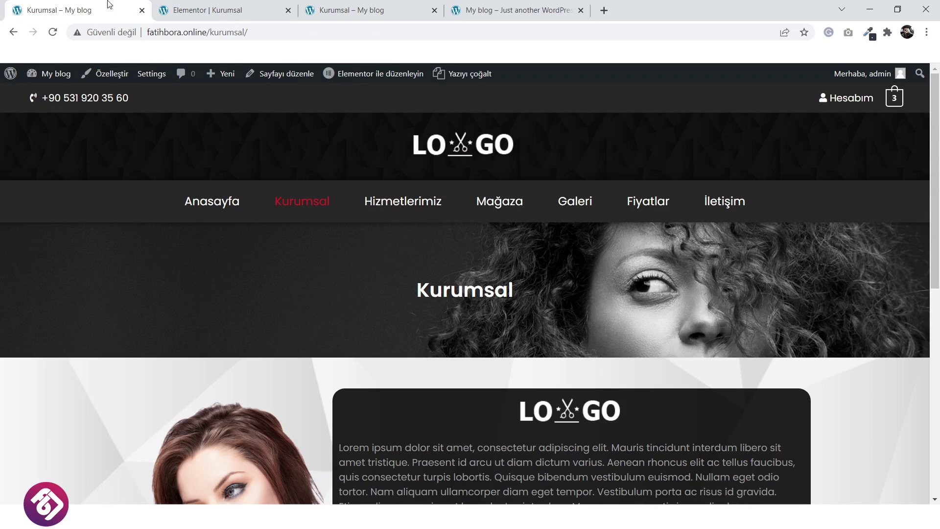
scroll(520, 323, down, 5)
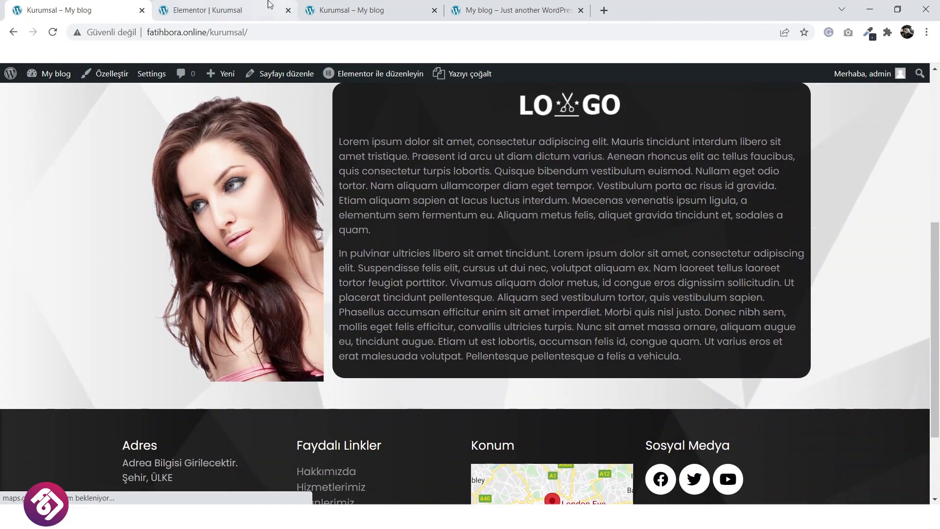
click(250, 6)
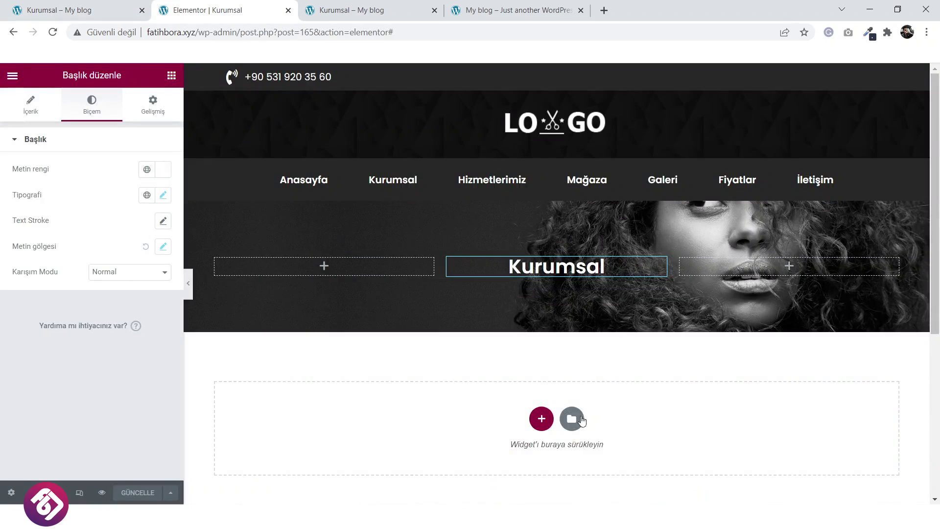
Add a two-column section below the Kurumsal banner with a 608 px minimum height.
scroll(542, 351, down, 3)
click(541, 296)
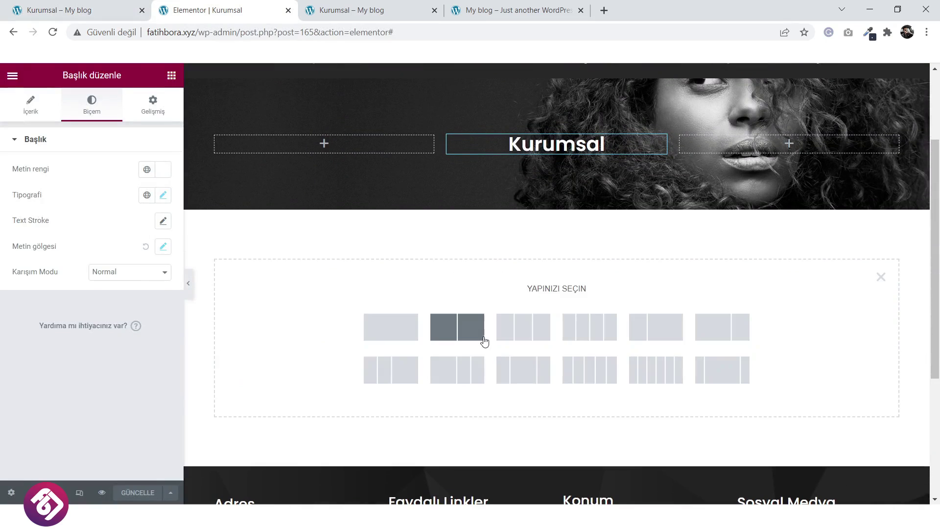
click(462, 329)
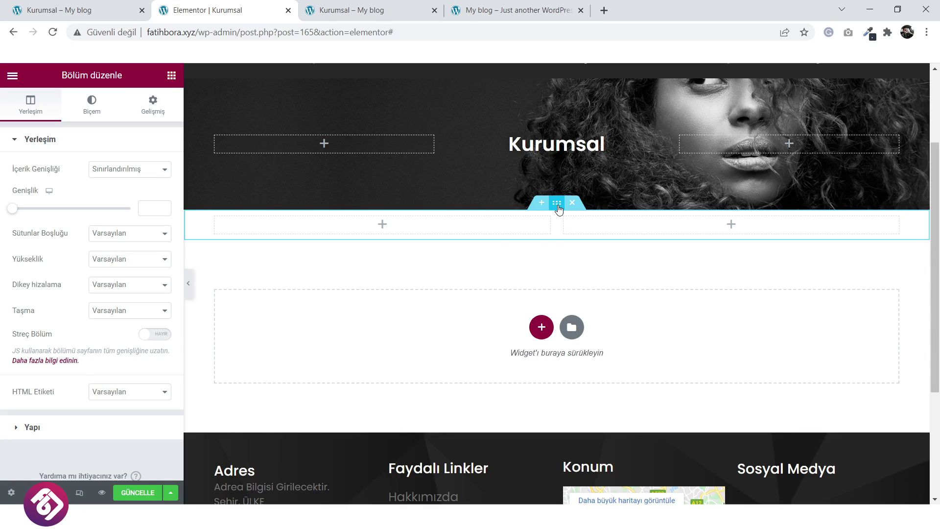
click(113, 266)
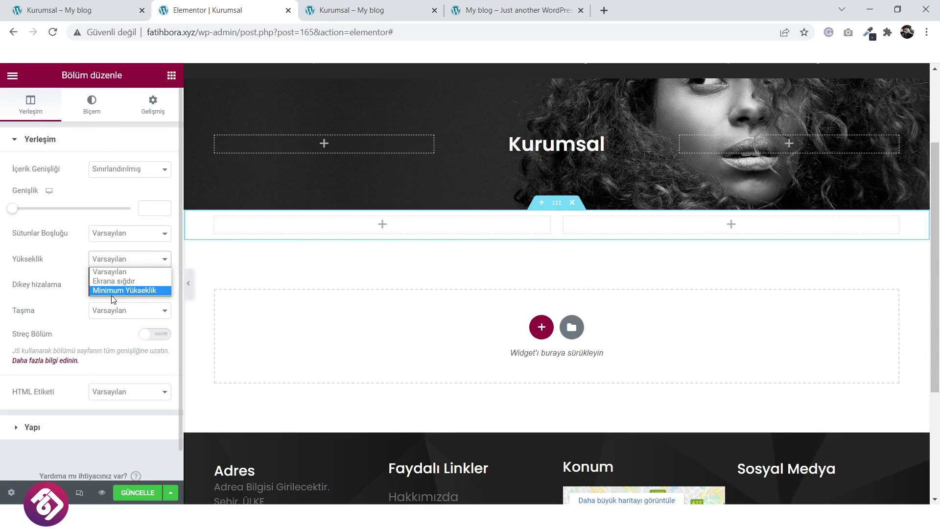
click(112, 293)
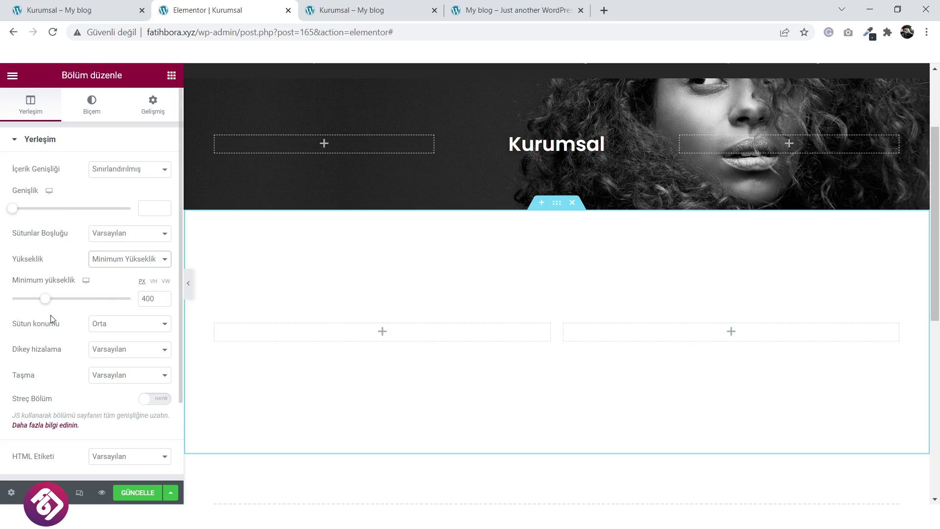
drag(51, 305, 68, 307)
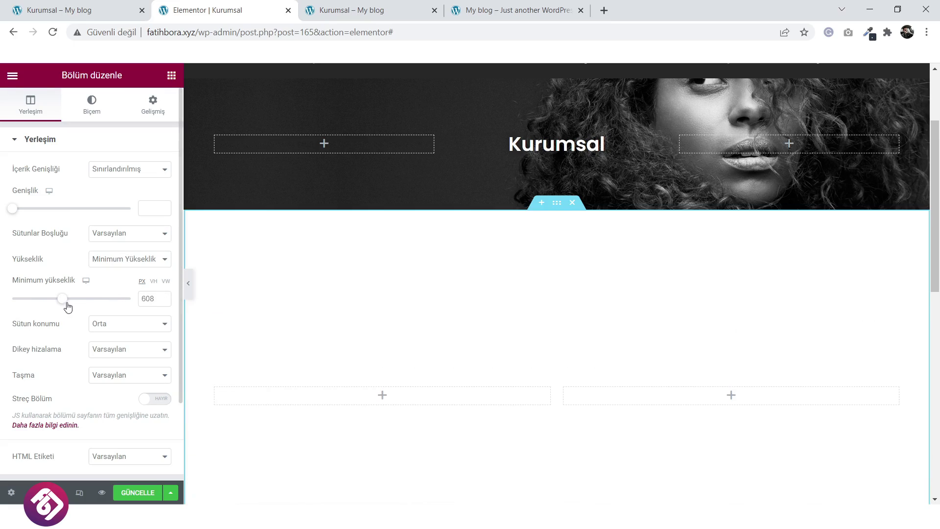
click(89, 104)
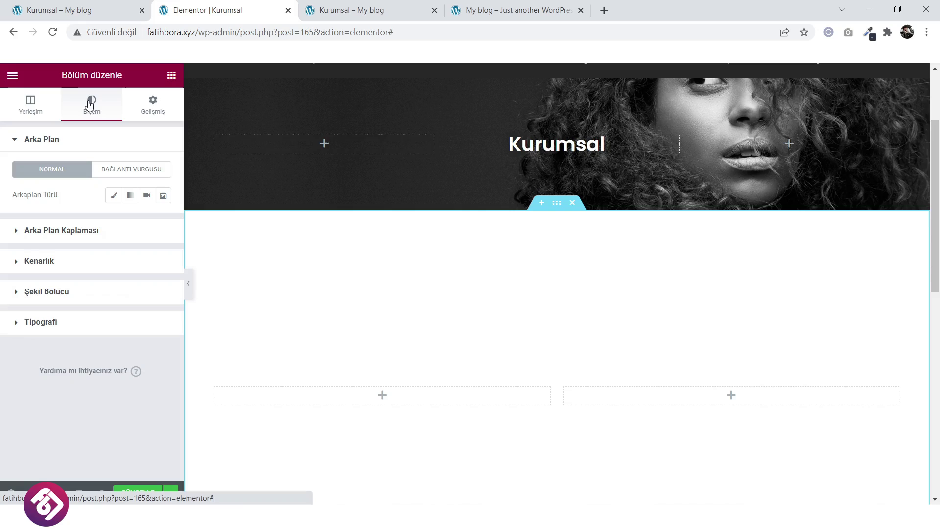
Give the section a classic background using the grey polygon image.
click(116, 196)
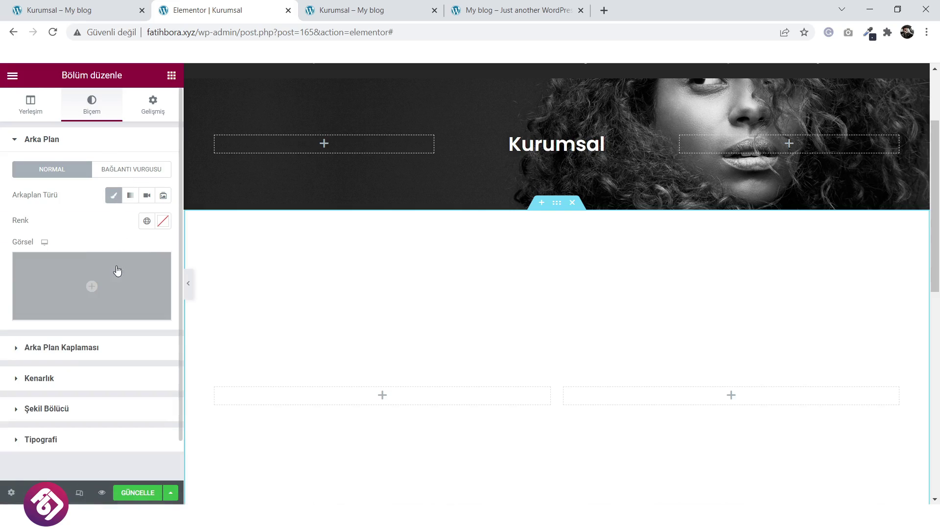
click(105, 289)
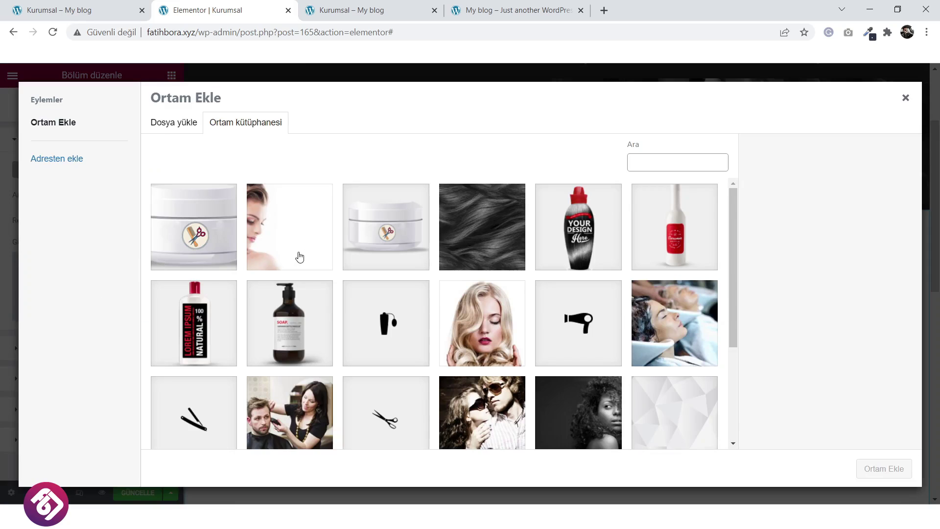
scroll(300, 256, down, 3)
click(654, 312)
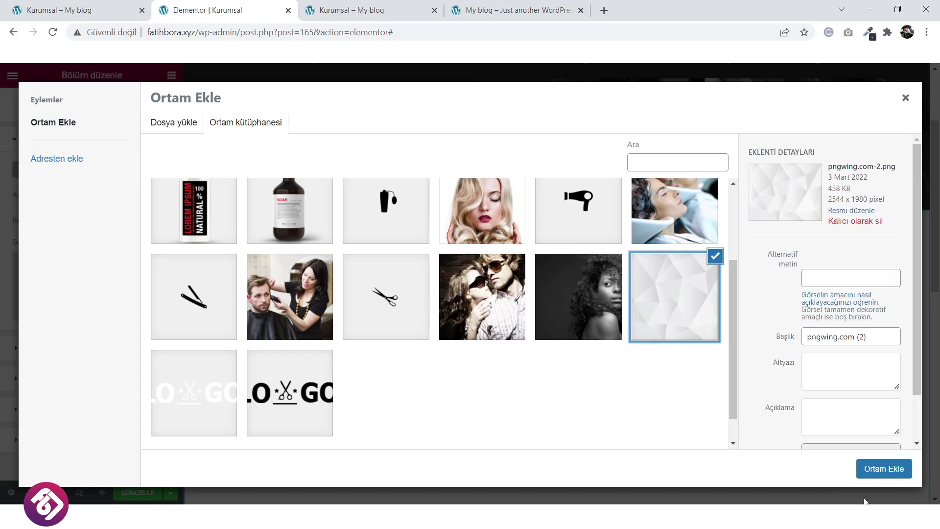
click(884, 469)
scroll(477, 363, down, 2)
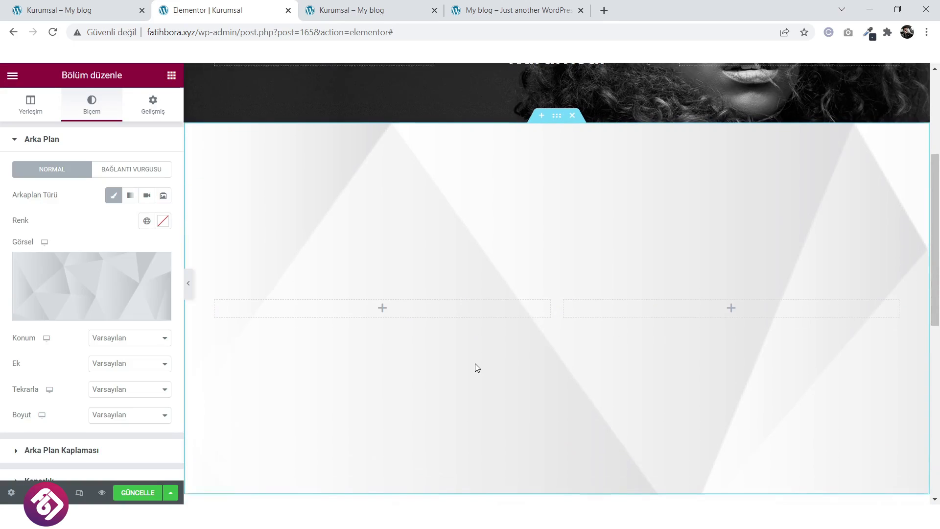
Centre the background image and set it to not repeat.
click(133, 339)
click(129, 361)
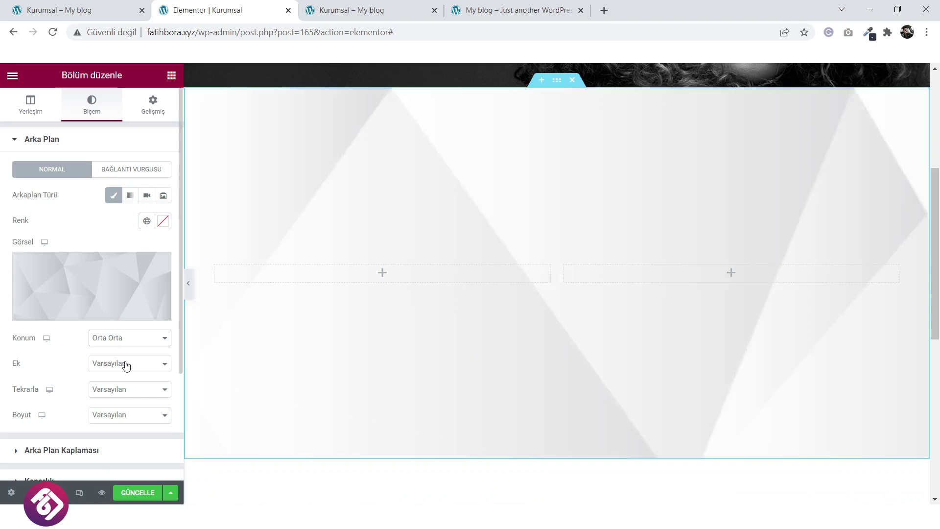
click(123, 391)
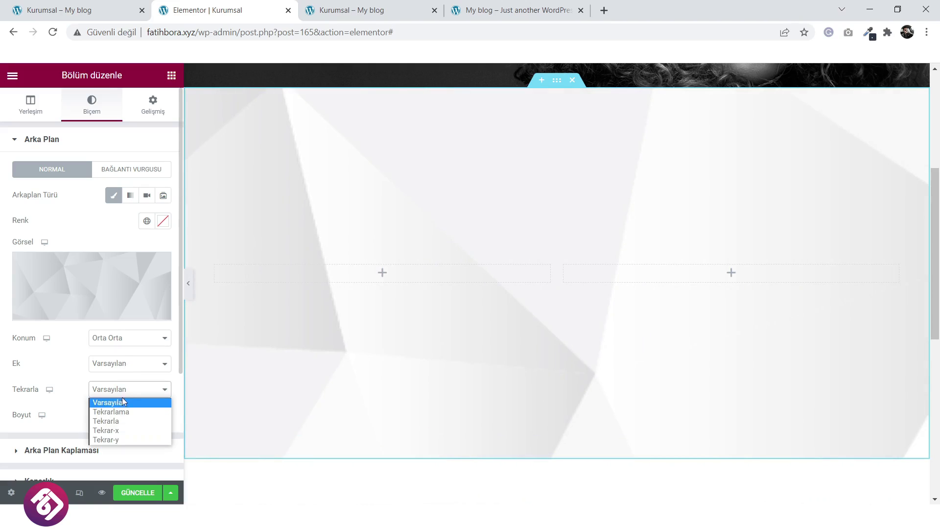
click(124, 414)
click(128, 422)
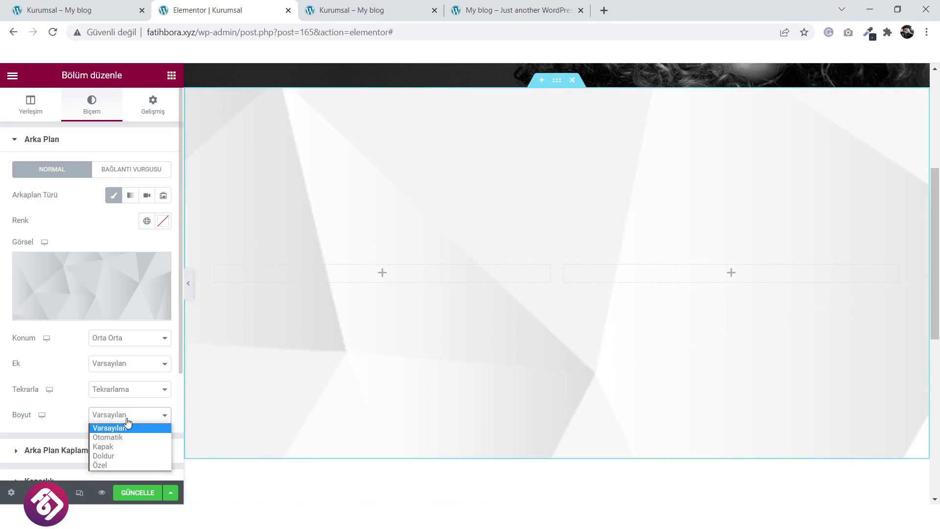
click(132, 392)
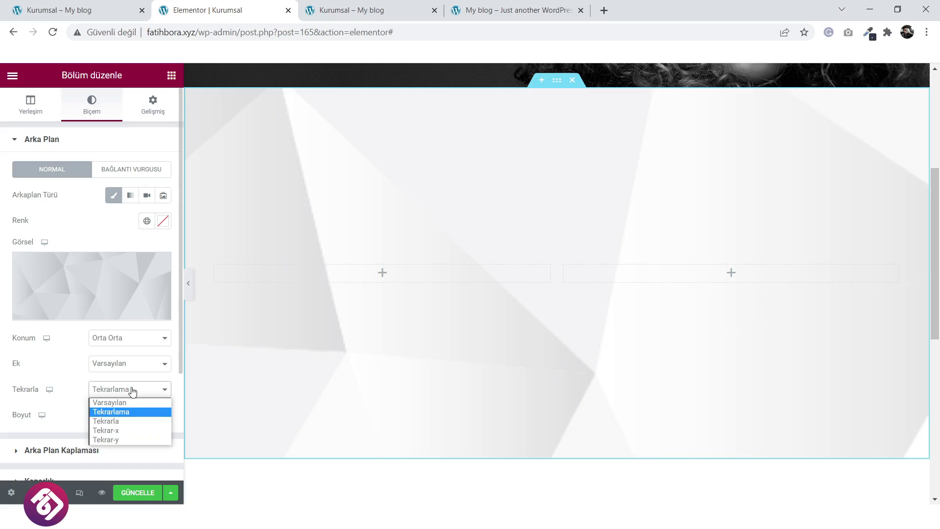
Make the background fixed and sized to cover the whole section.
click(137, 369)
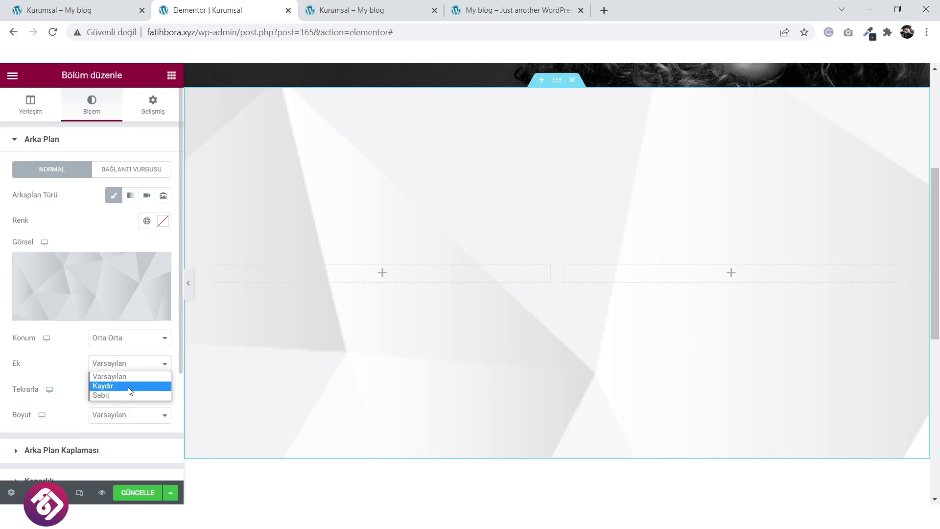
click(129, 387)
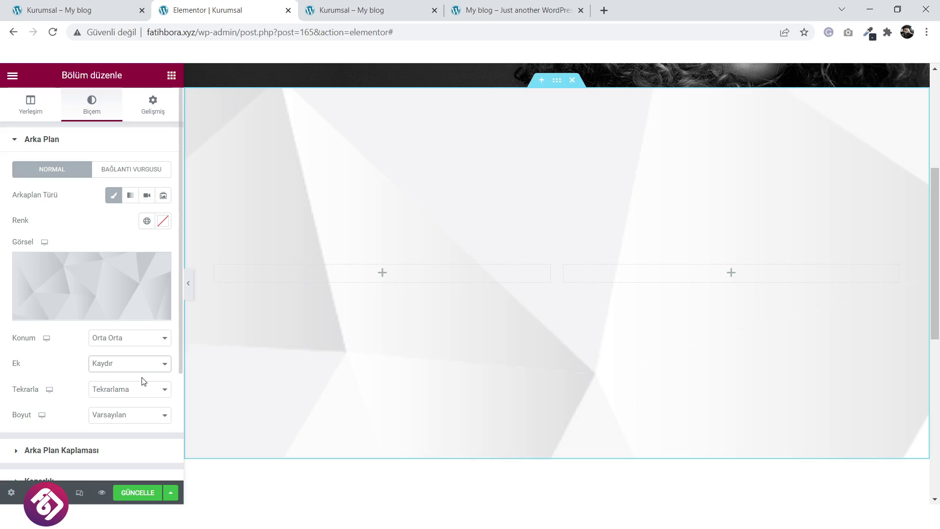
click(136, 368)
click(126, 395)
scroll(517, 372, up, 3)
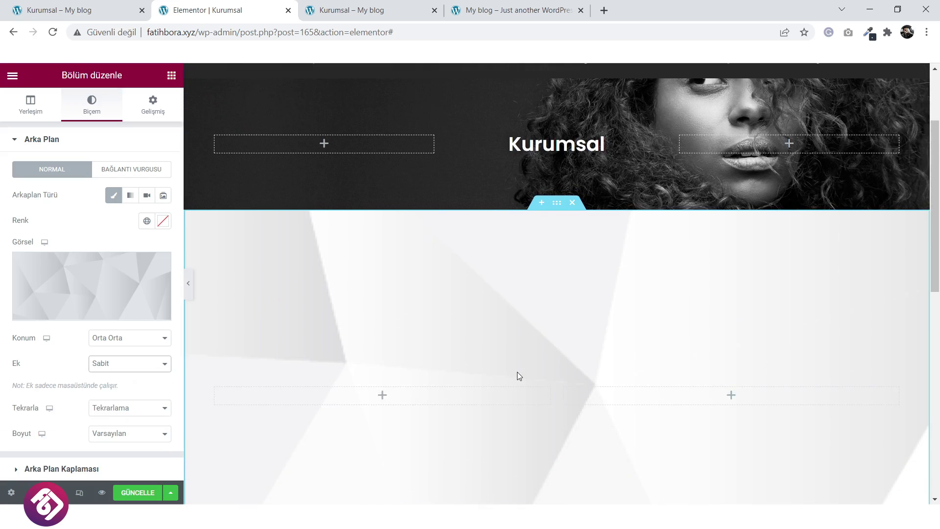
scroll(210, 419, down, 1)
click(114, 434)
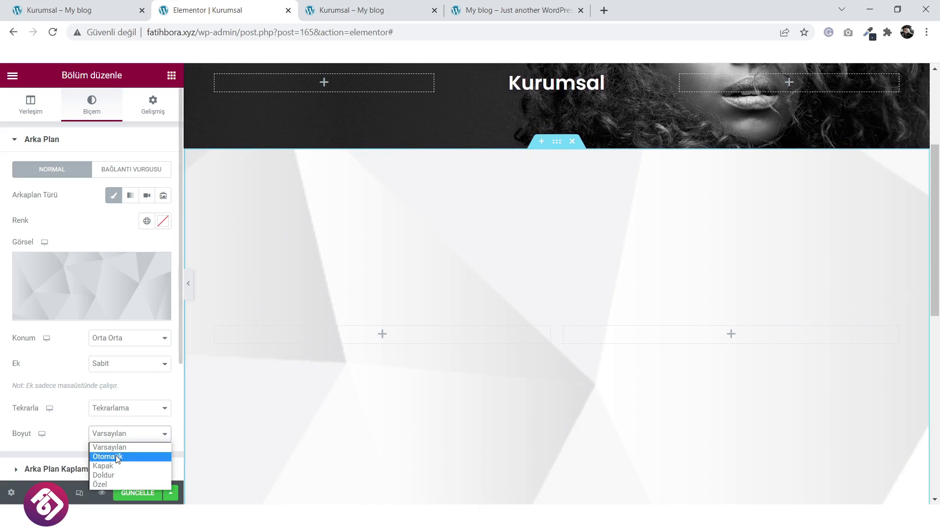
click(115, 453)
click(130, 440)
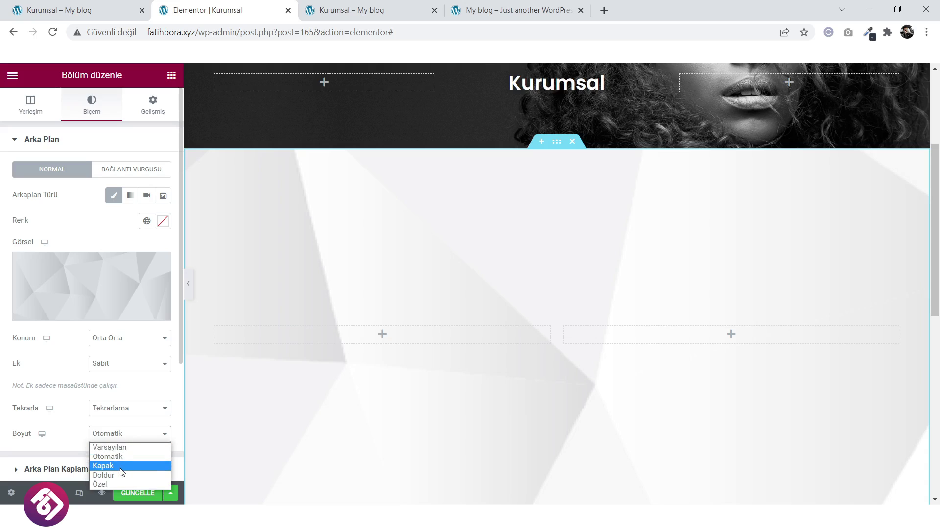
click(122, 464)
scroll(484, 412, down, 3)
scroll(484, 411, up, 6)
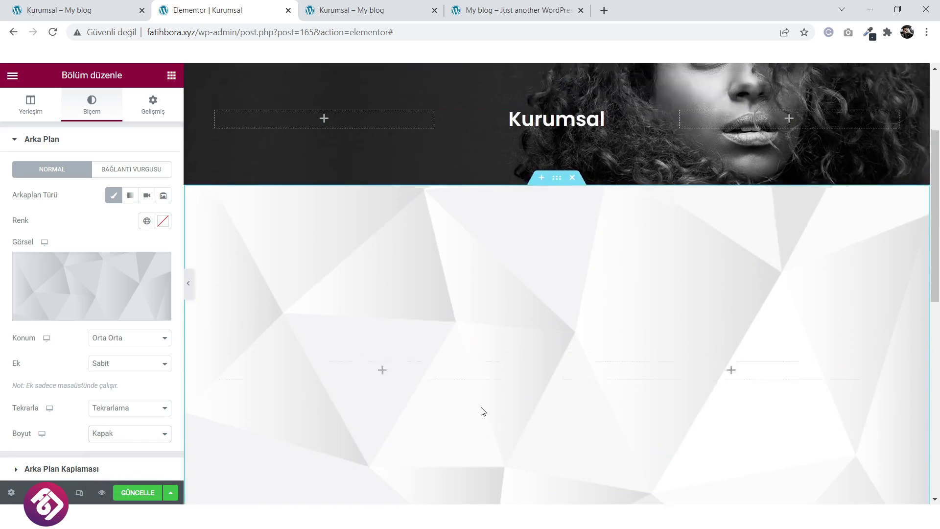
scroll(484, 411, down, 5)
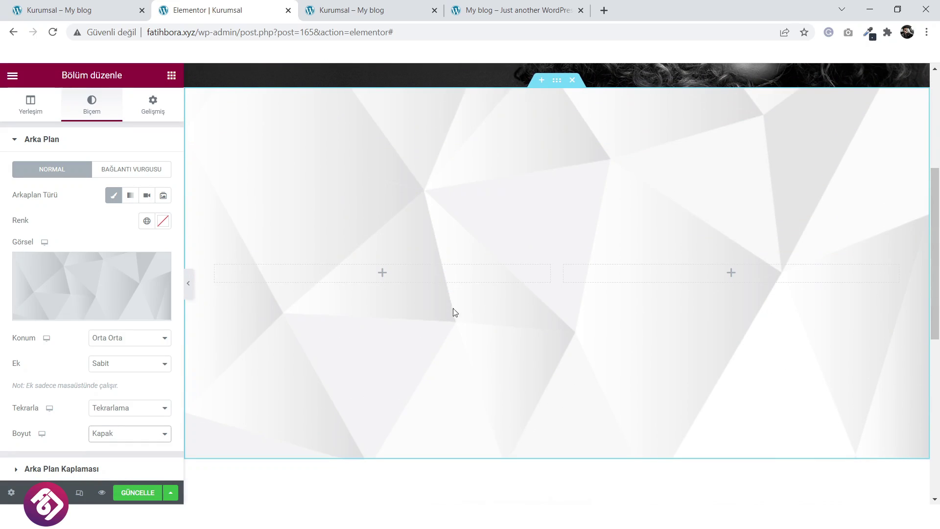
click(119, 4)
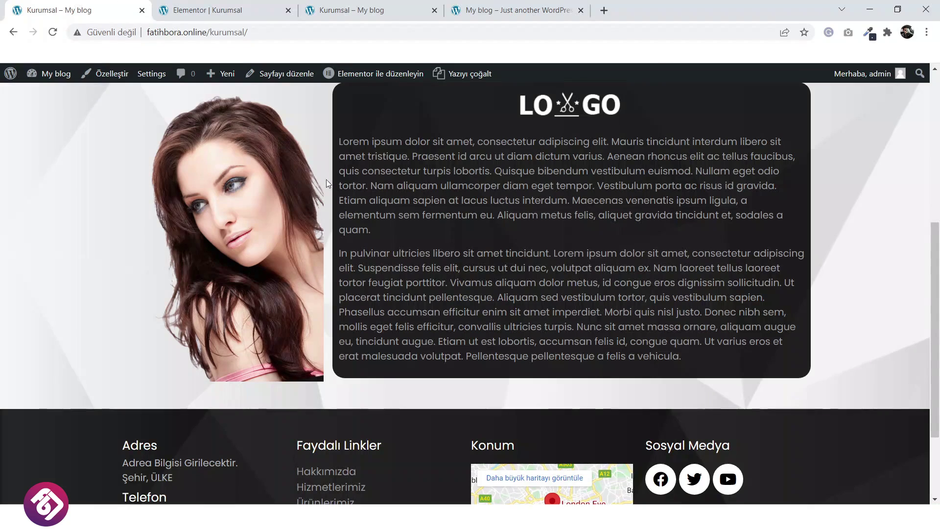
Place an Image widget in the section's left column.
click(205, 10)
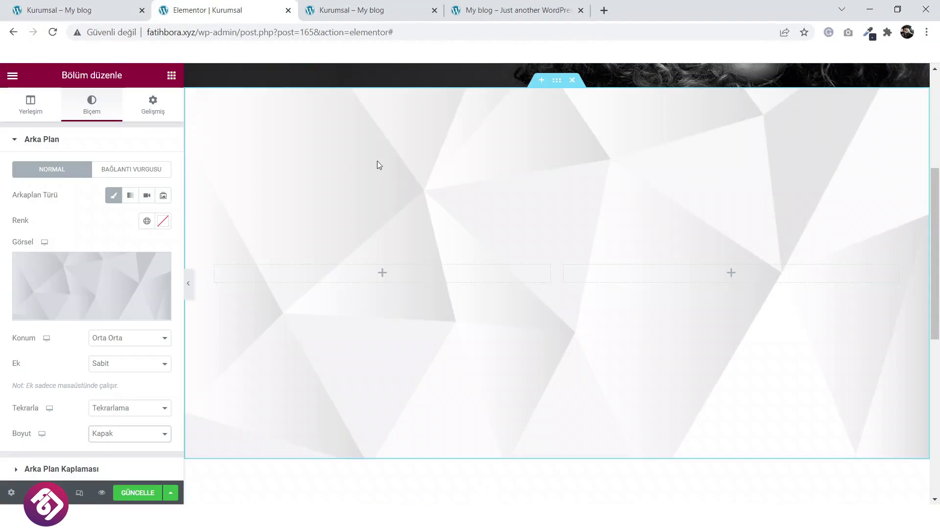
click(382, 274)
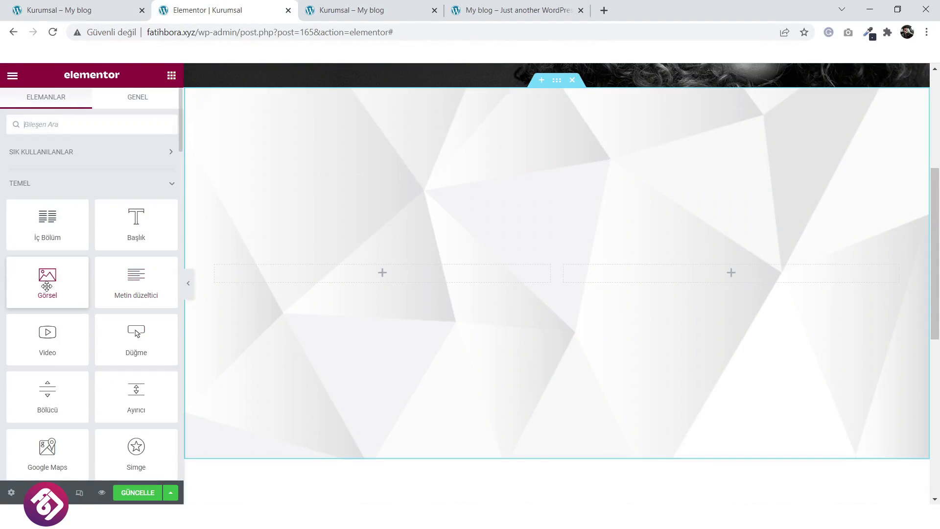
drag(45, 280, 361, 281)
click(118, 212)
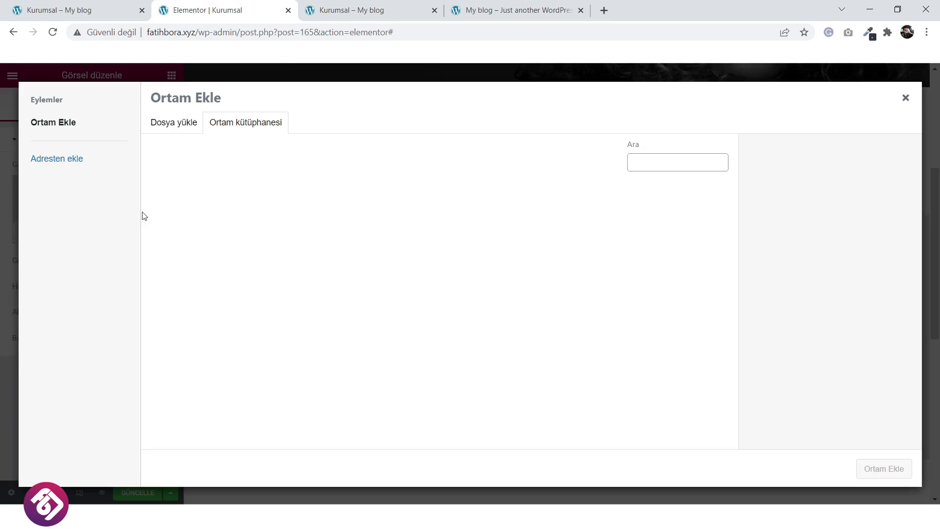
Upload the pngwing.com (29) portrait into the widget and narrow its column to about 35%.
click(172, 127)
click(546, 292)
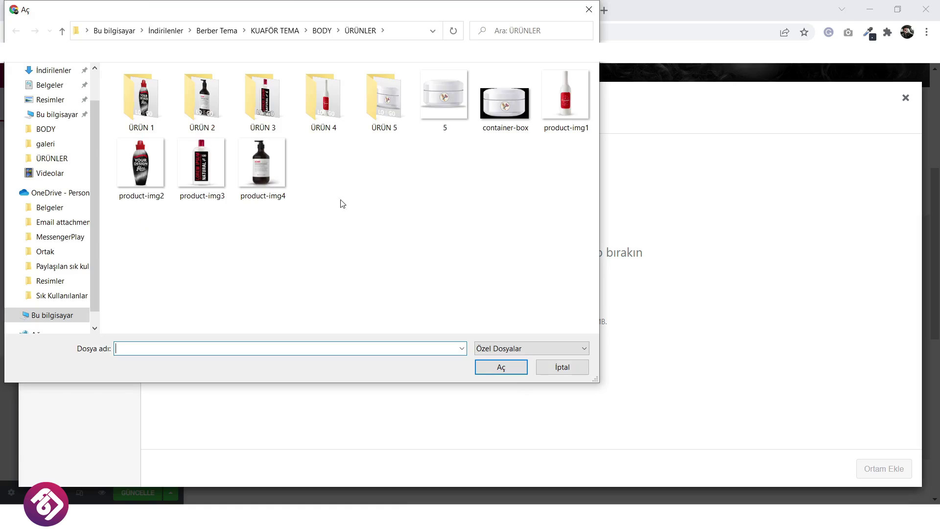
click(62, 34)
click(274, 109)
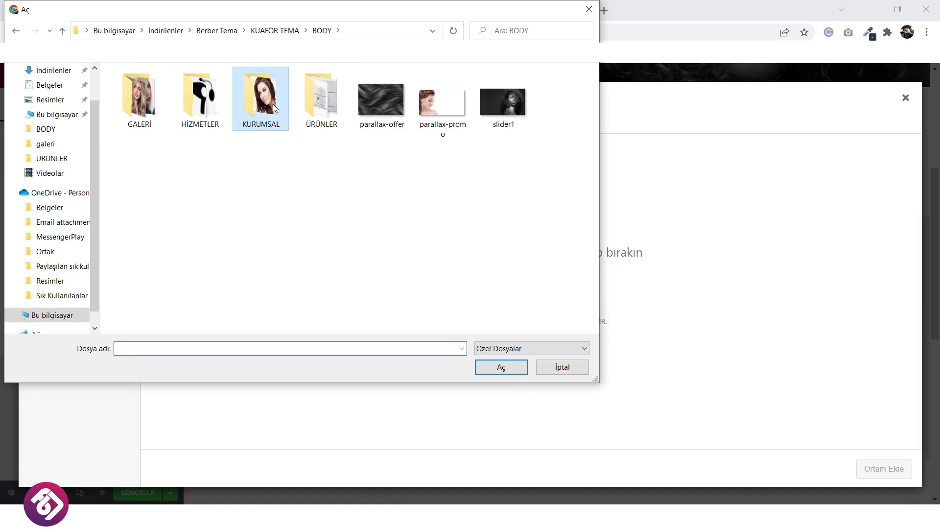
double_click(274, 109)
click(156, 108)
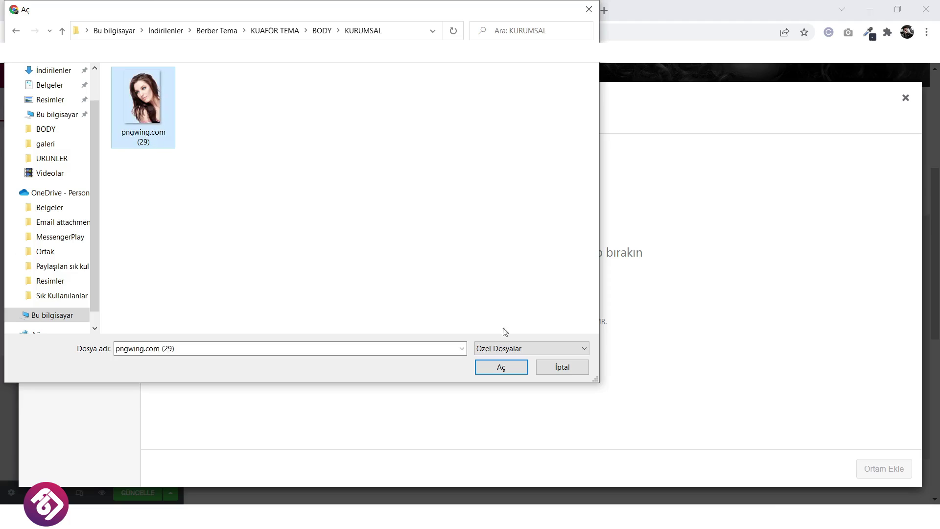
click(502, 367)
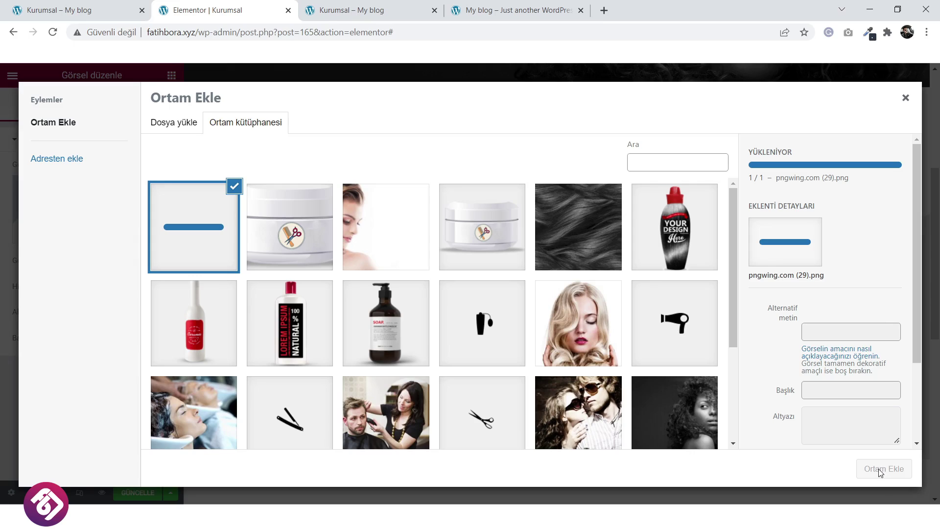
click(882, 470)
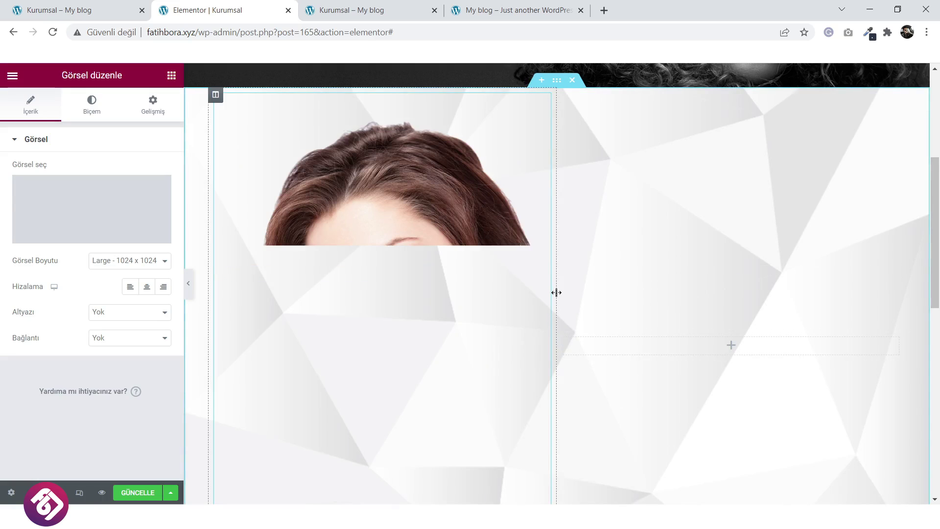
drag(556, 291, 422, 292)
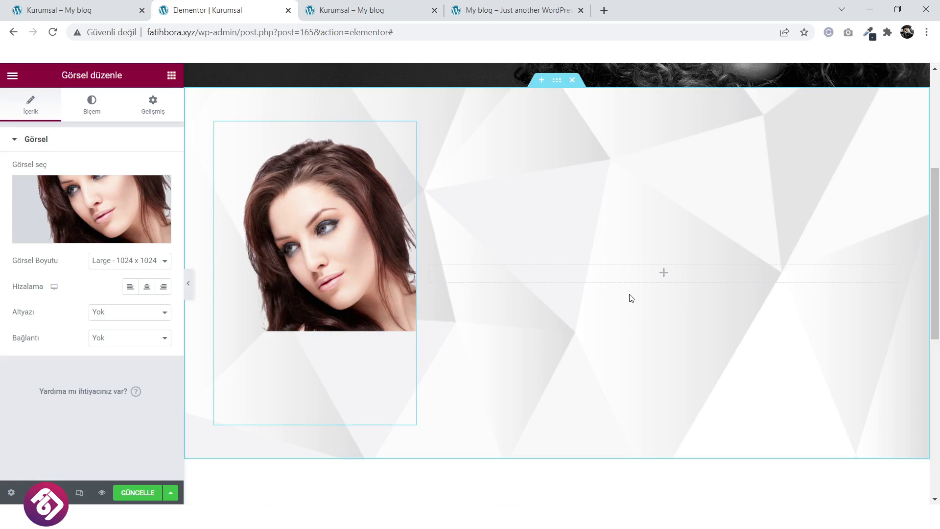
click(663, 274)
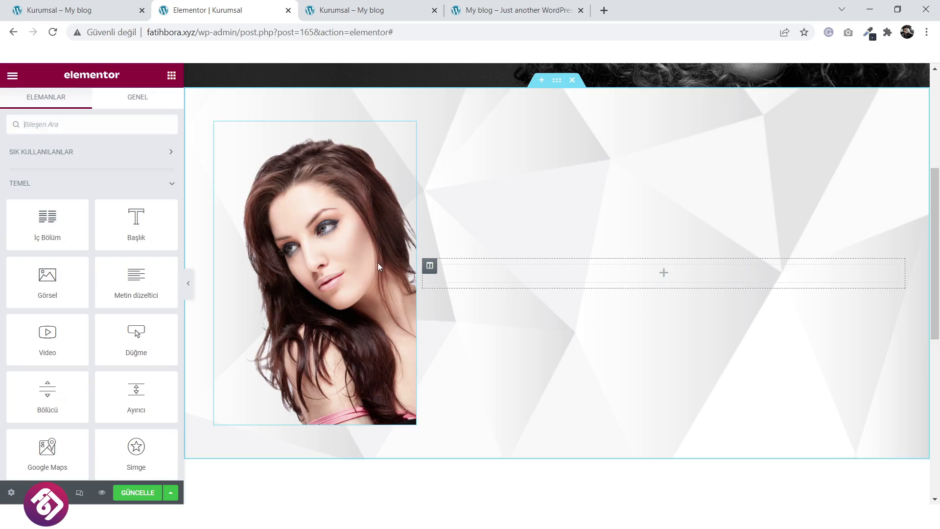
Add an Image widget showing the scissors logo to the right column.
drag(47, 279, 659, 278)
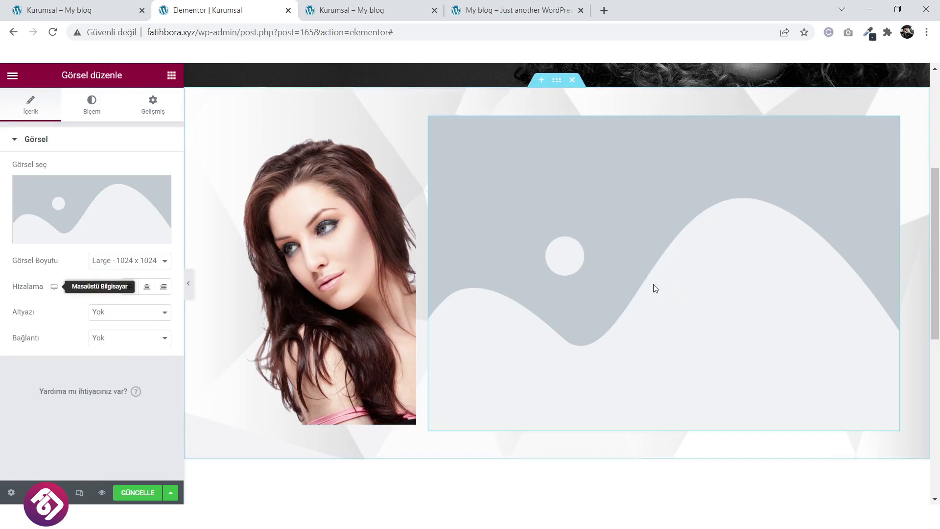
click(116, 211)
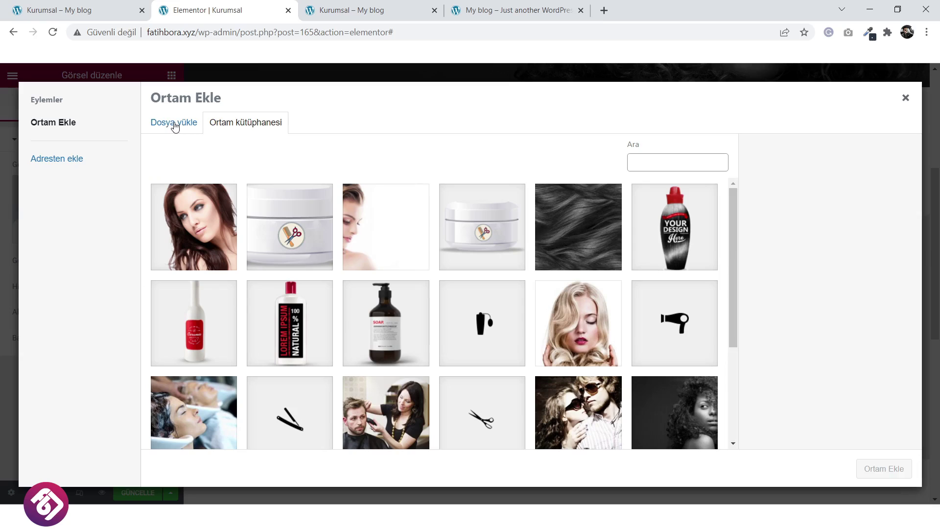
scroll(398, 277, down, 3)
click(279, 346)
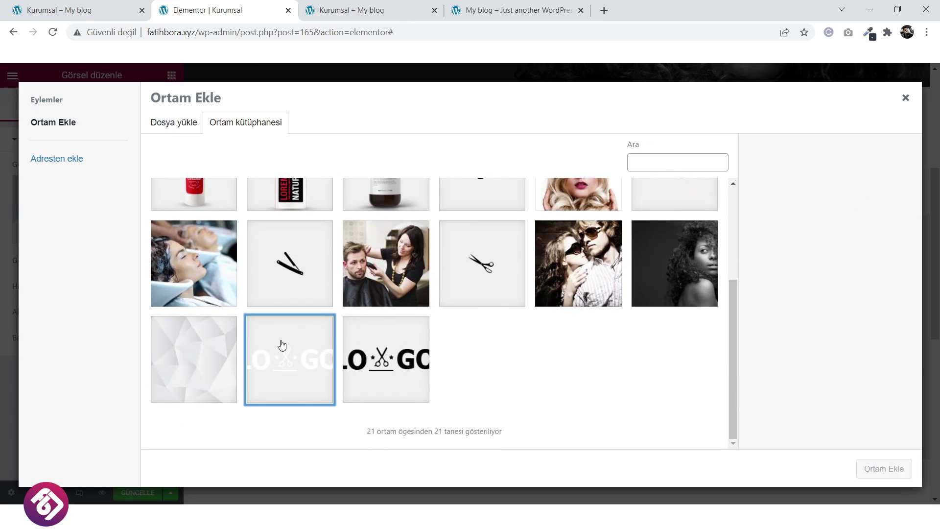
click(877, 469)
scroll(661, 325, up, 3)
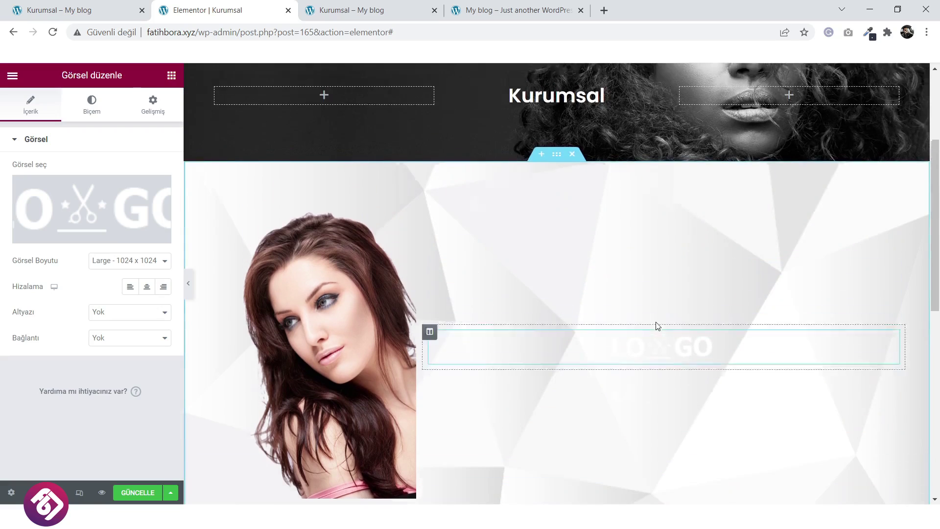
scroll(456, 353, down, 1)
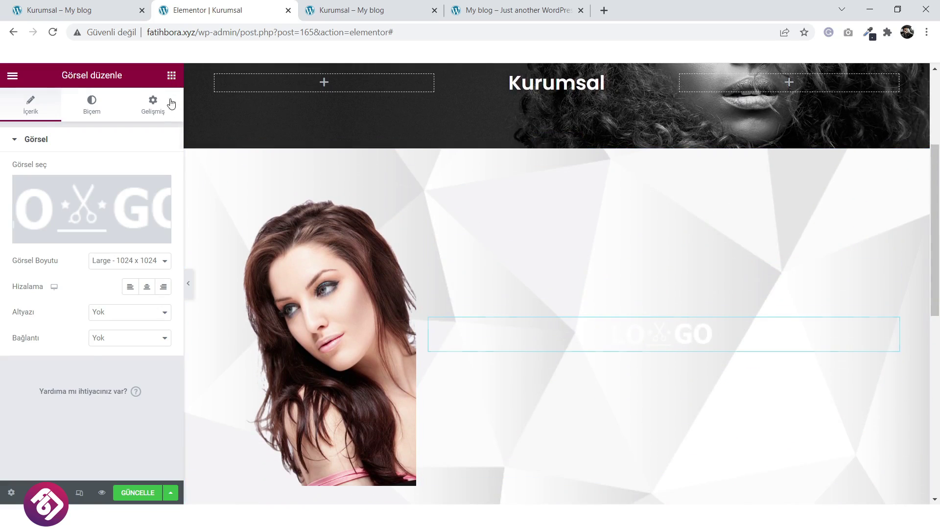
Add a text block under the logo and paste the lorem paragraph repeatedly.
click(171, 75)
drag(159, 284, 672, 342)
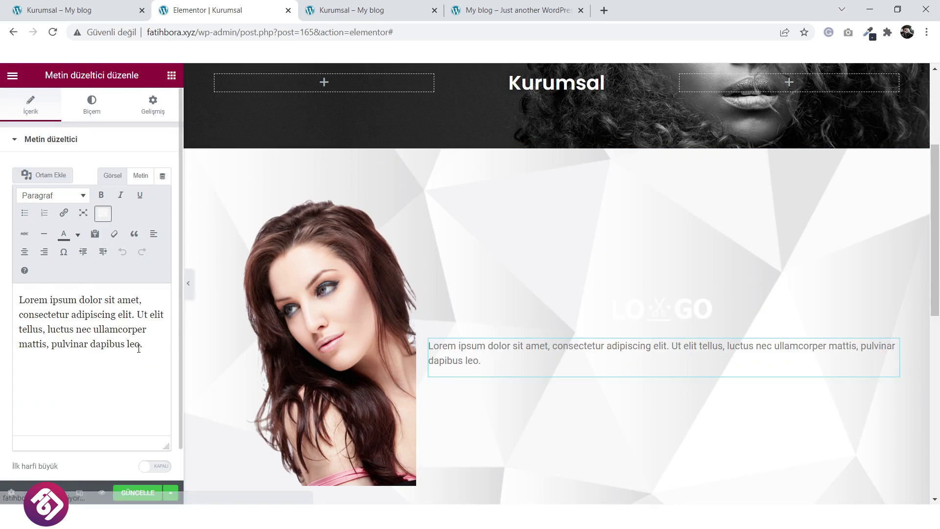
drag(139, 349, 29, 302)
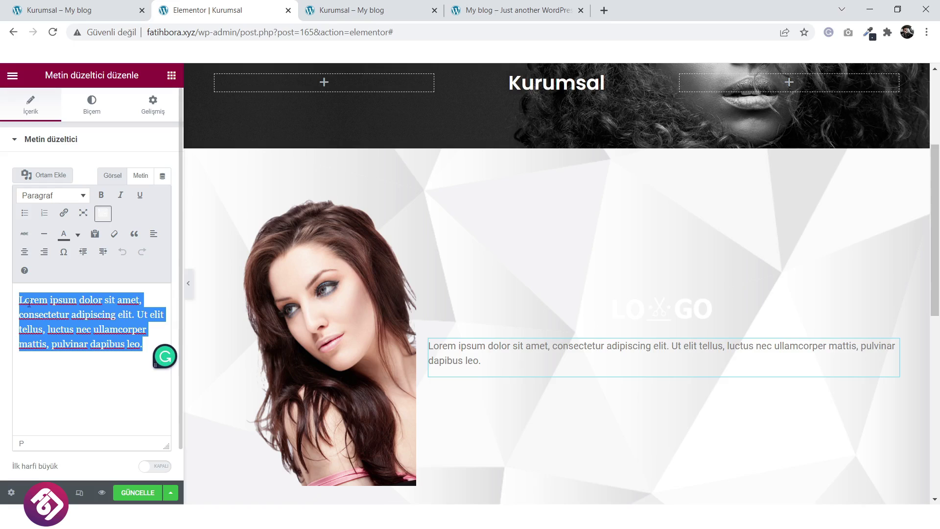
click(144, 349)
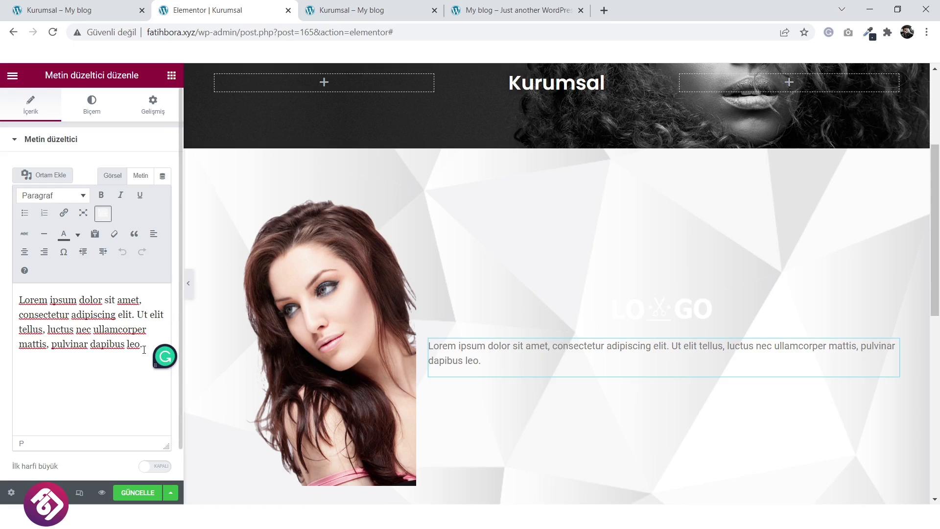
key(ctrl+v)
key(ctrl+v)
key(ctrl+v)
key(ctrl+v)
key(ctrl+v)
key(ctrl+v)
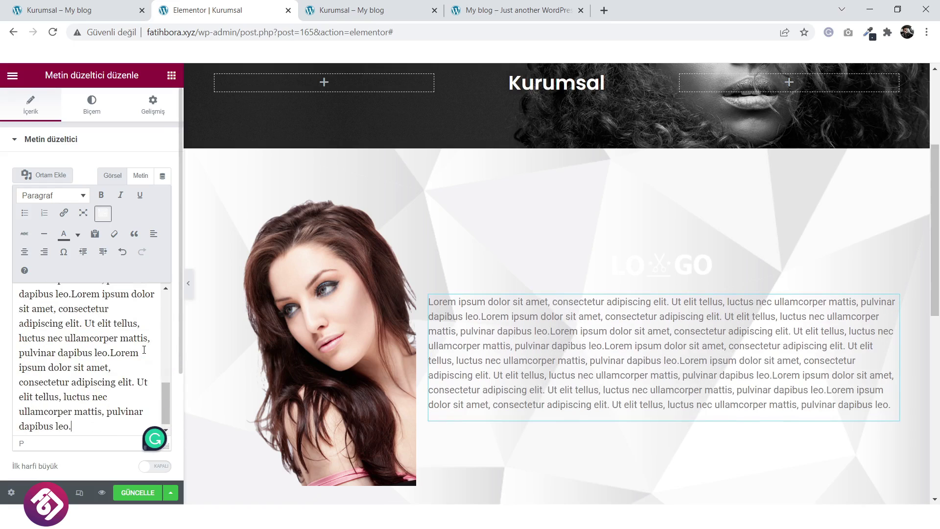
key(ctrl+v)
key(ctrl+v)
key(ctrl+v)
key(ctrl+v)
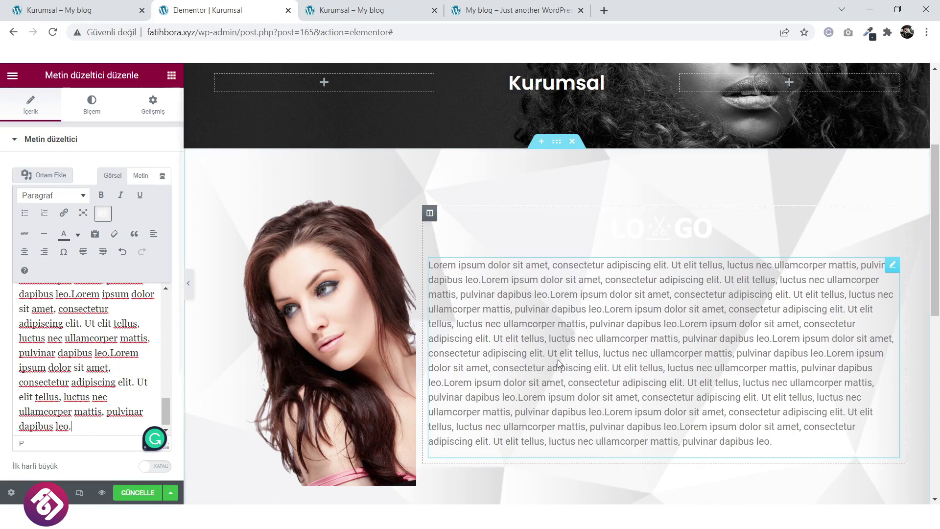
Give the right column a semi-transparent black background (#000000B3).
click(431, 214)
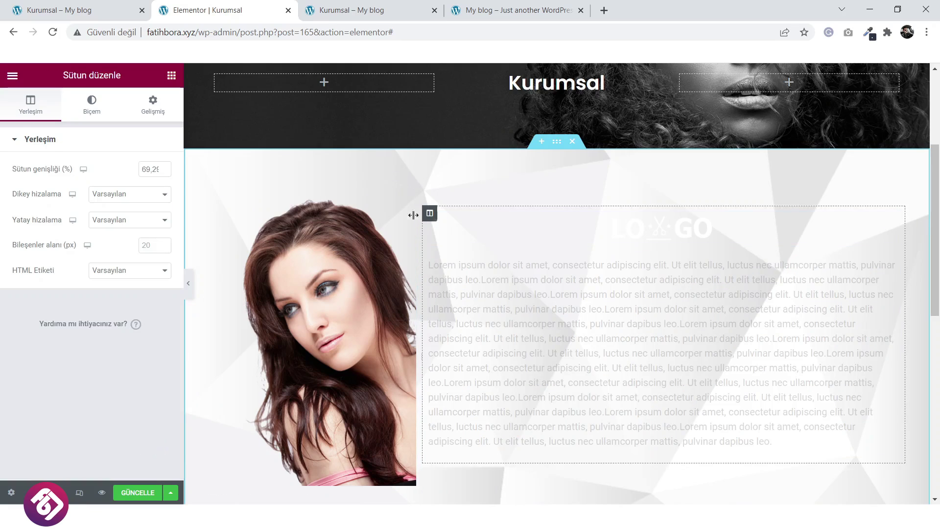
click(92, 103)
click(131, 195)
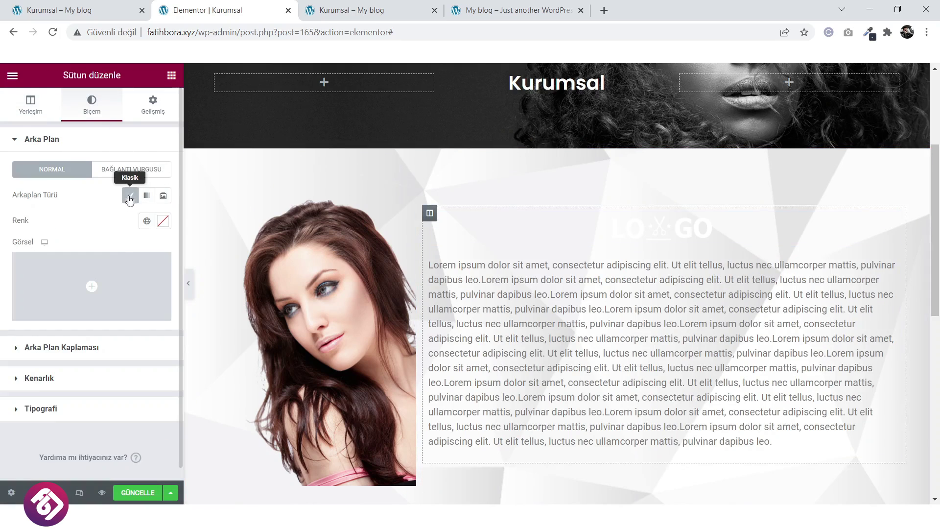
click(167, 225)
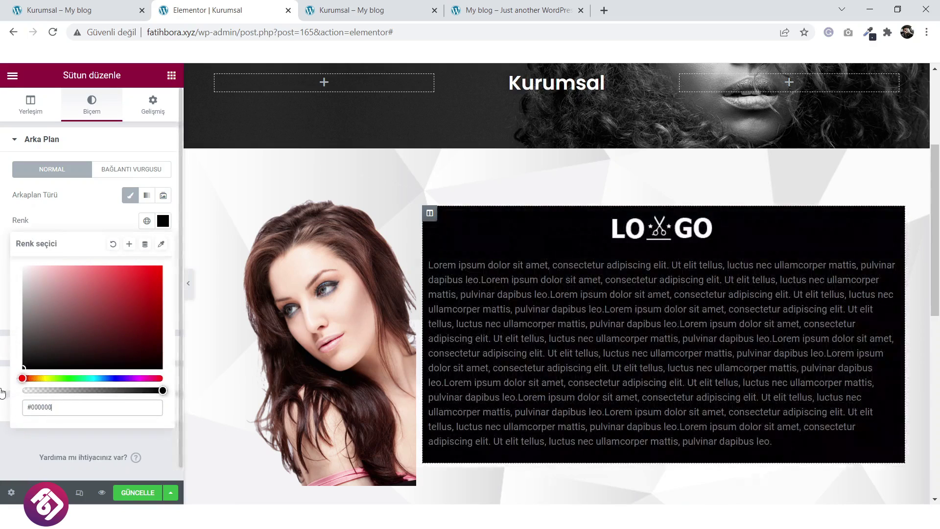
click(111, 211)
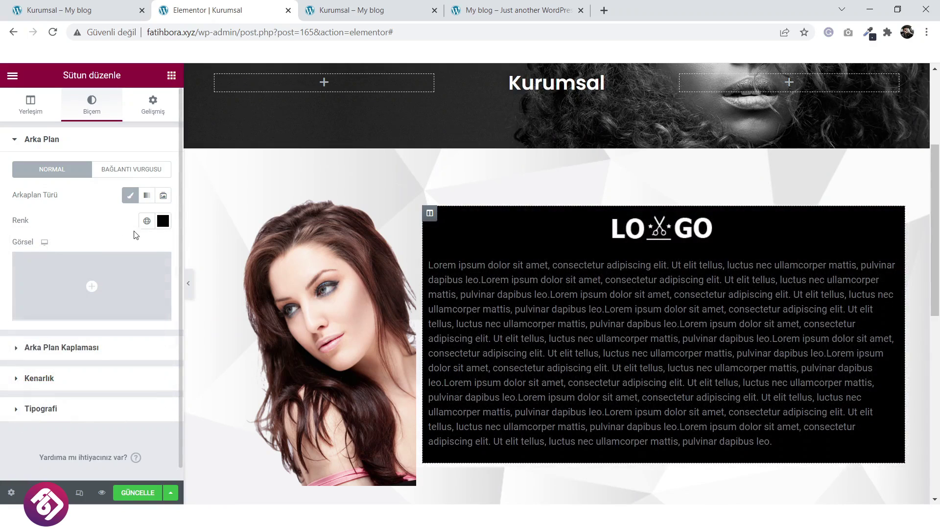
click(163, 221)
drag(160, 389, 118, 391)
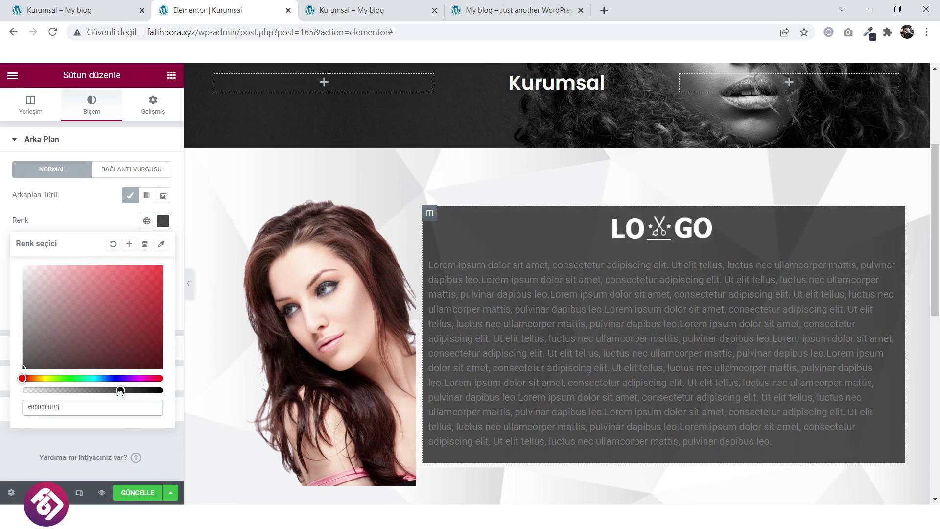
click(793, 441)
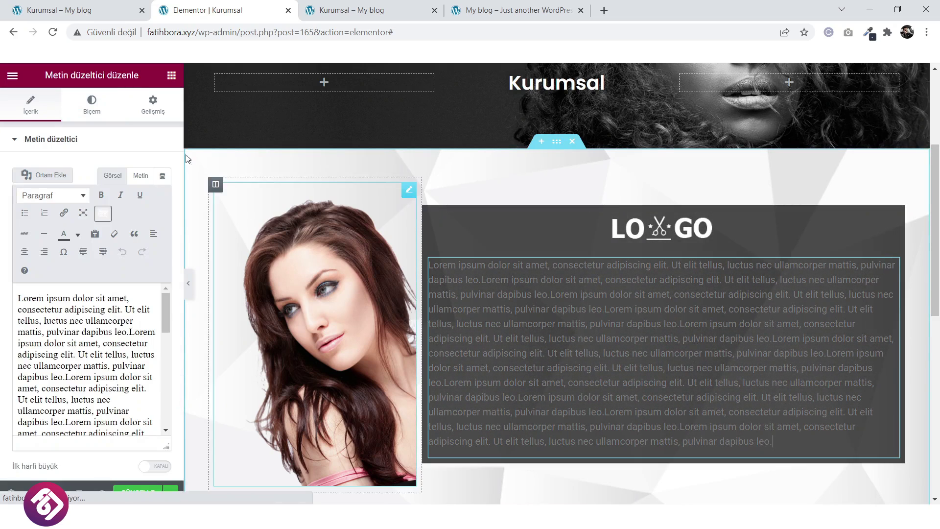
Set the lorem text colour to #C2C2C2 and its font family to Poppins.
click(92, 106)
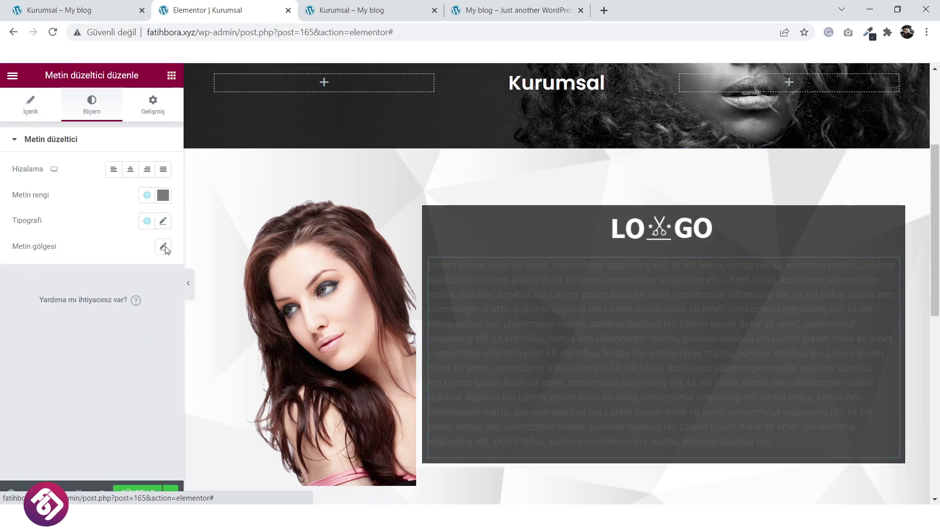
click(163, 197)
drag(45, 275, 22, 265)
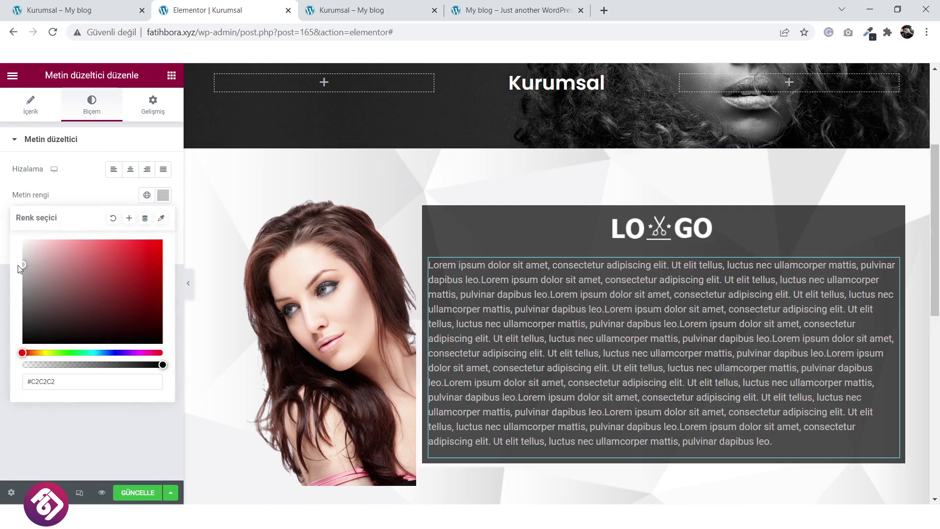
click(149, 207)
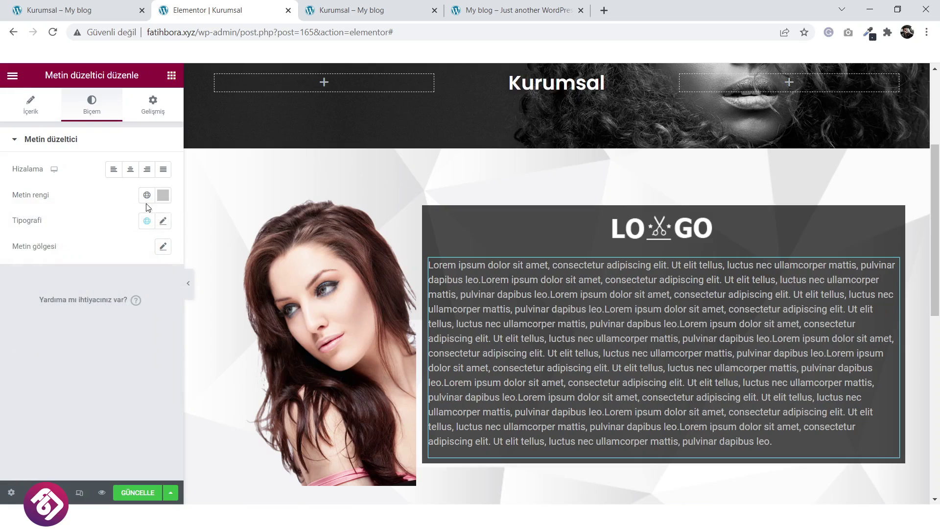
click(163, 222)
click(125, 288)
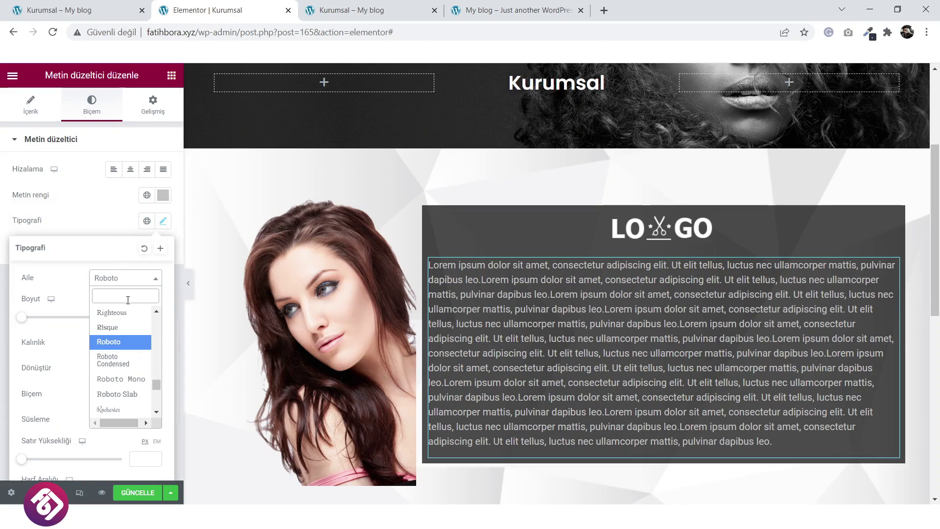
text(pop)
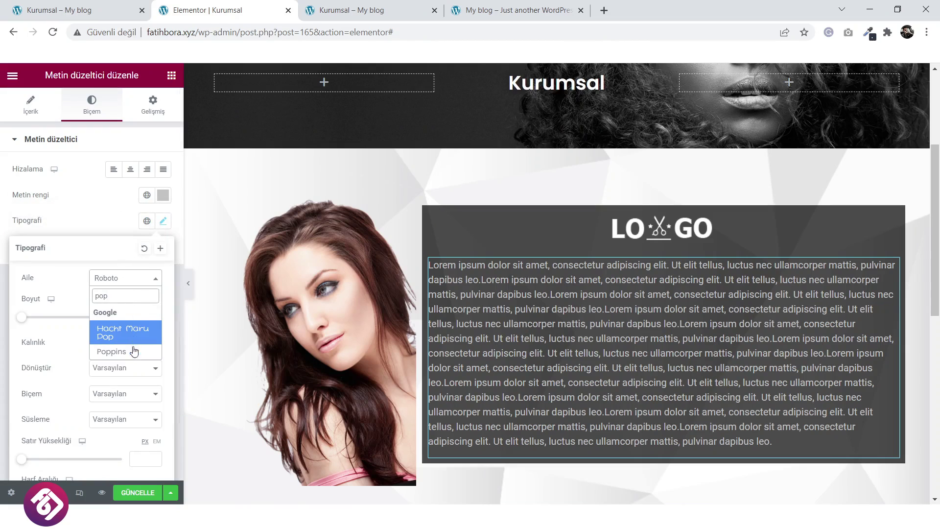
click(133, 351)
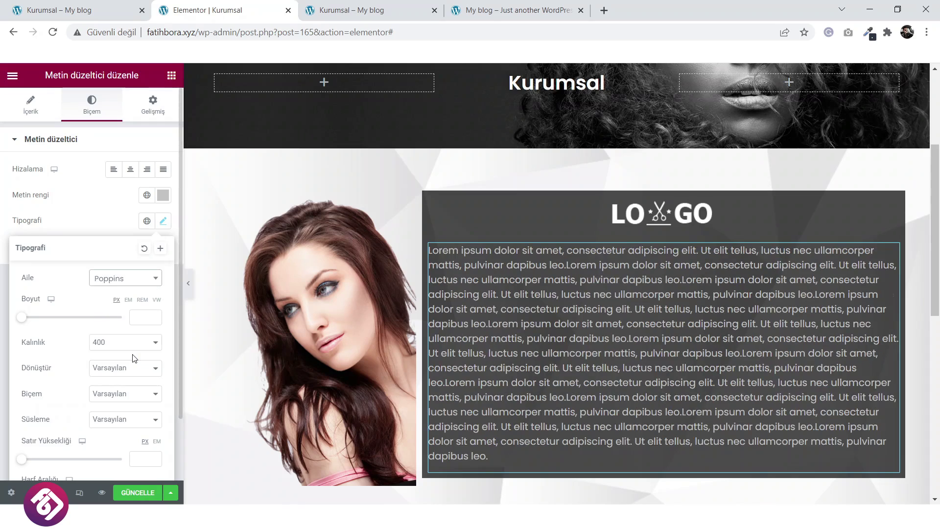
click(113, 218)
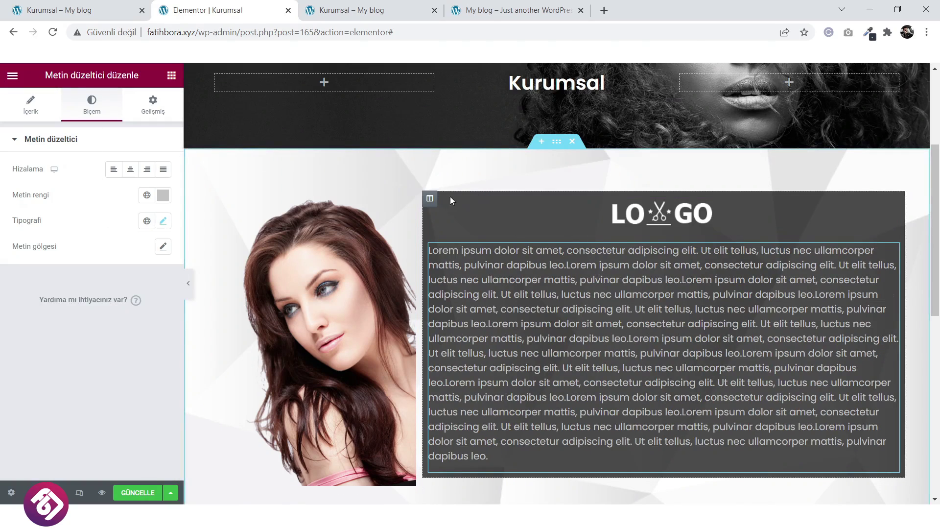
Round the text column's corners to 10 px, add a box shadow, and resize columns to about 26%/74%.
click(430, 198)
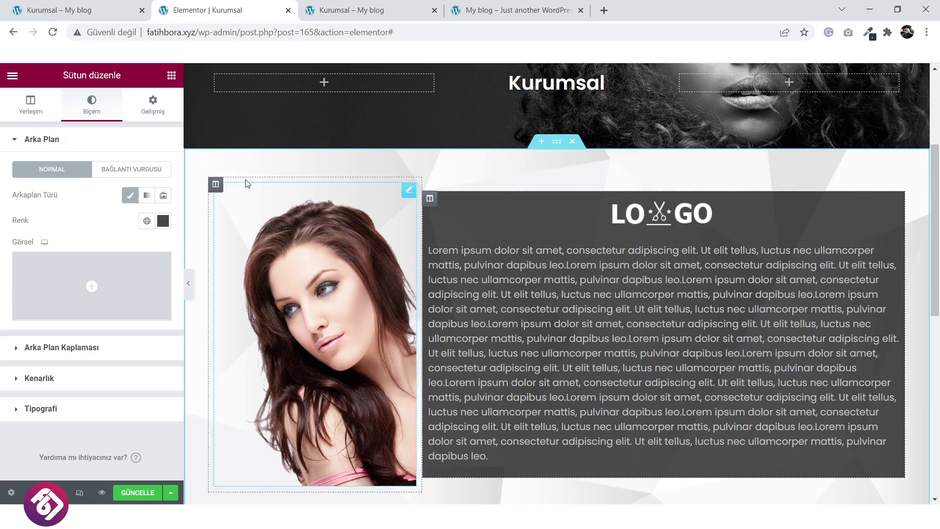
click(100, 379)
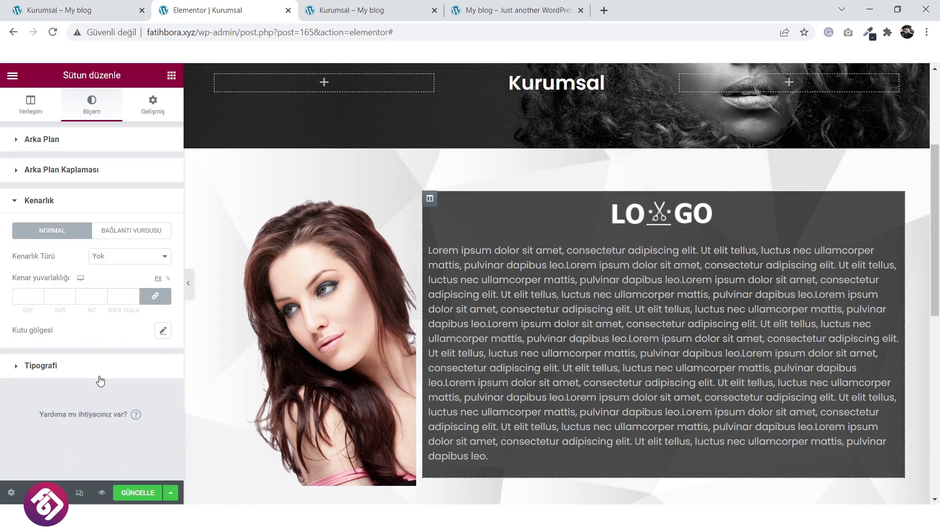
click(165, 331)
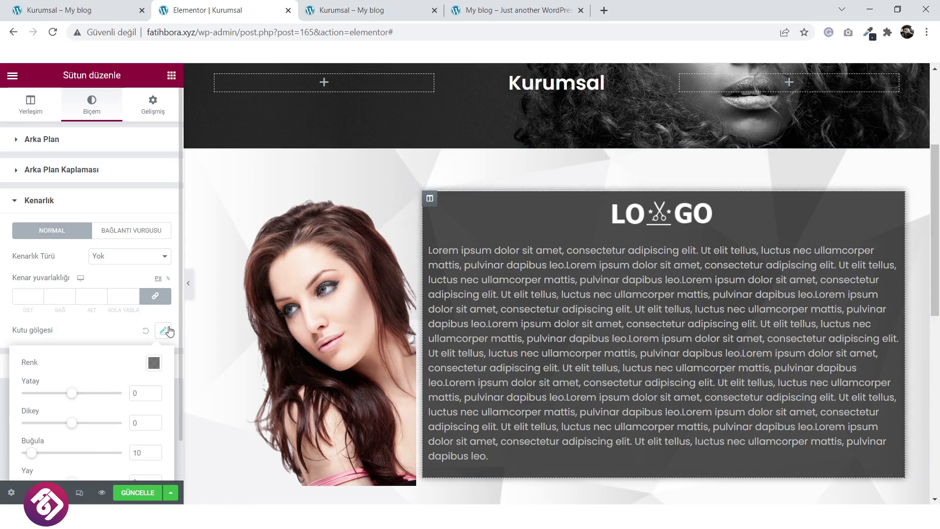
scroll(62, 394, down, 1)
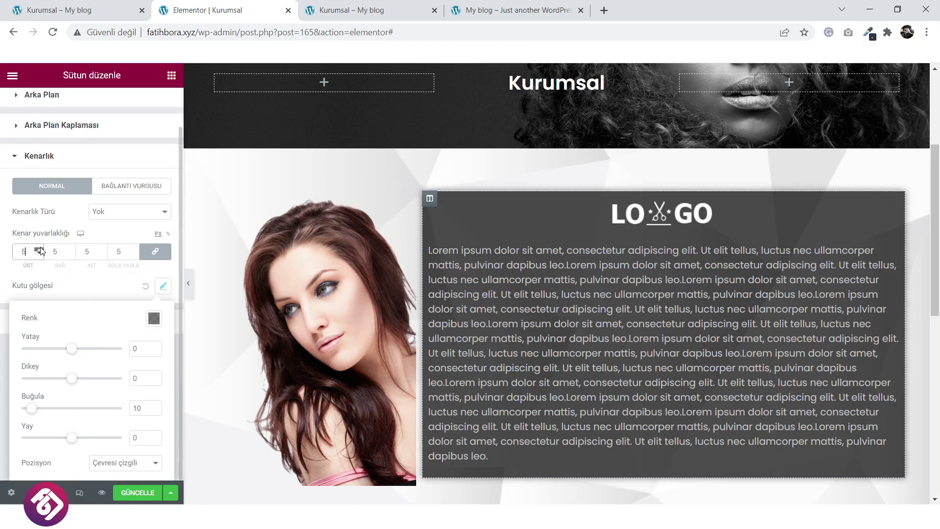
key(BackSpace)
text(11)
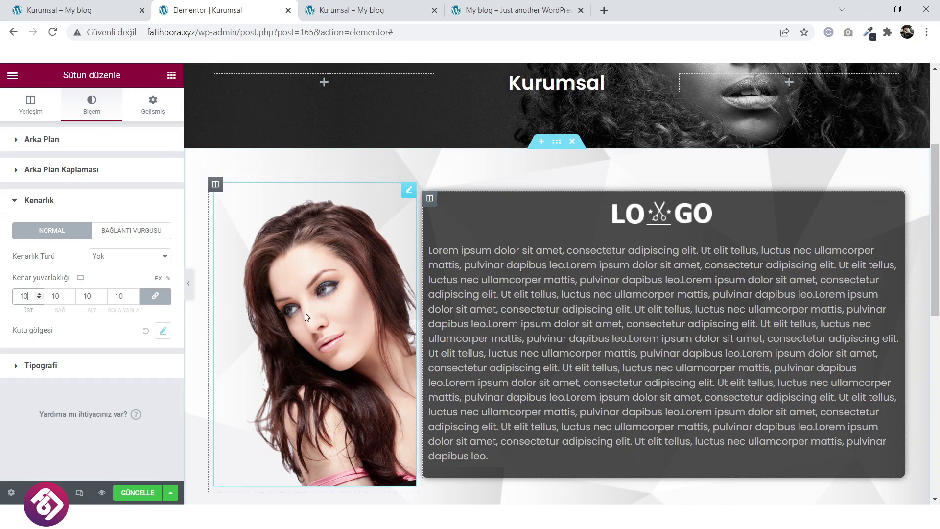
scroll(317, 329, down, 1)
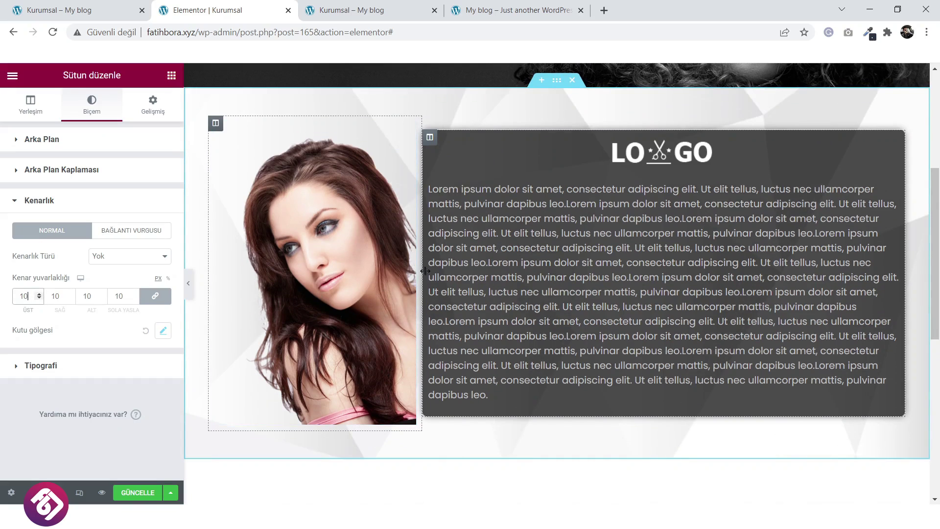
drag(425, 271, 392, 272)
Pad the lorem text block on every side and set the columns to 26.3%/73.7%.
click(496, 271)
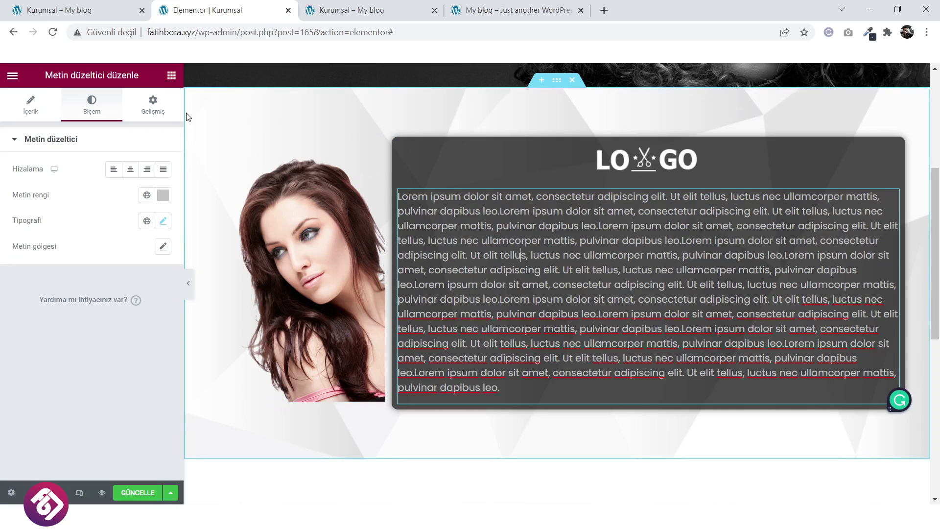
click(153, 104)
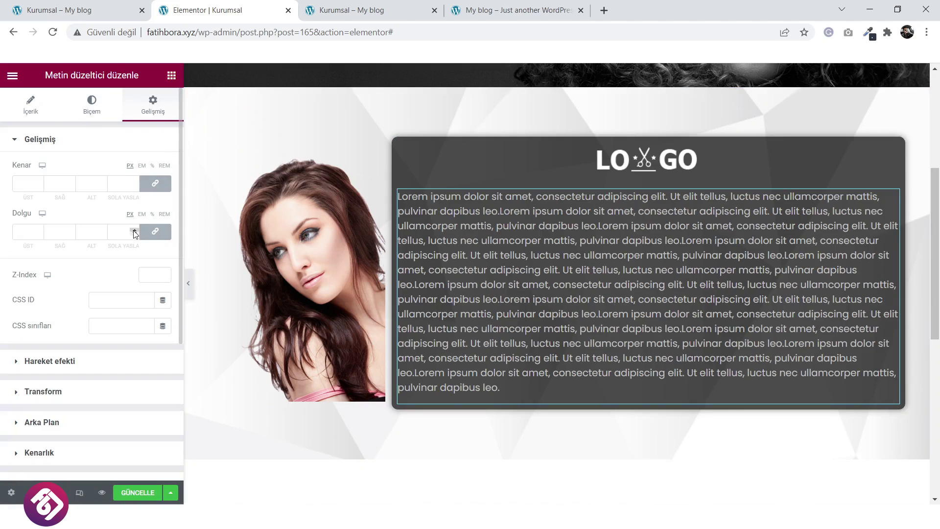
drag(134, 230, 133, 230)
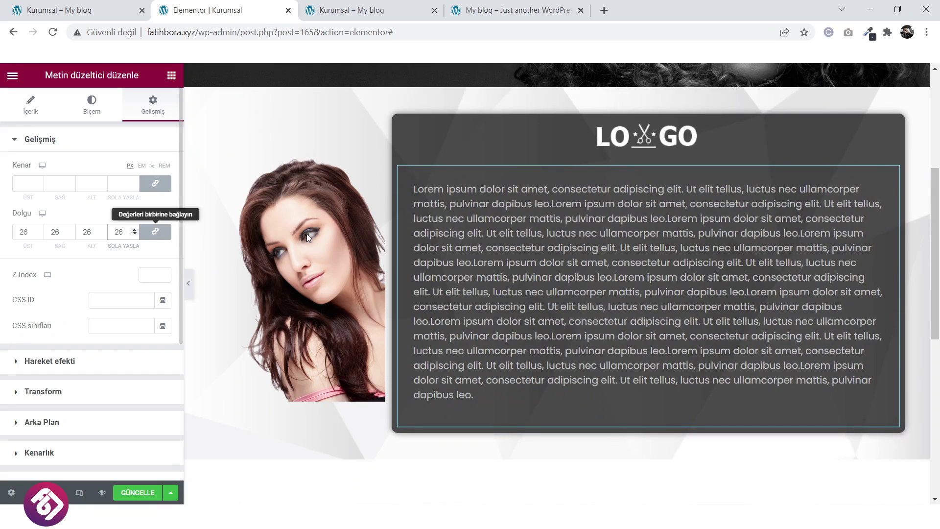
drag(392, 299, 424, 302)
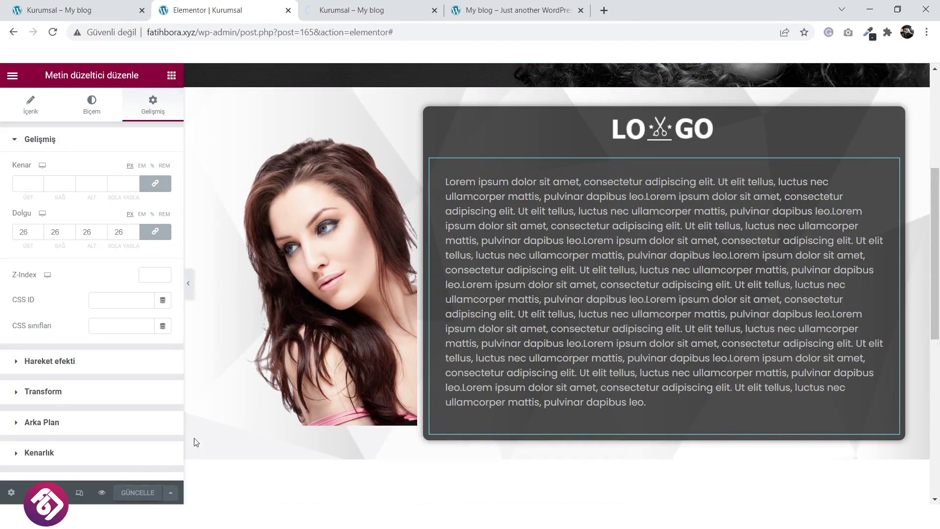
click(361, 9)
key(F5)
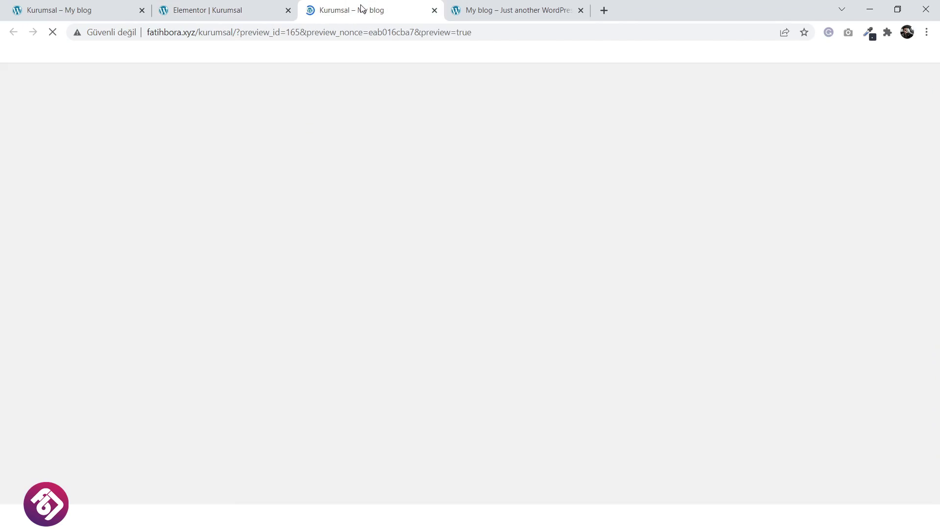
scroll(374, 301, down, 4)
scroll(373, 301, down, 3)
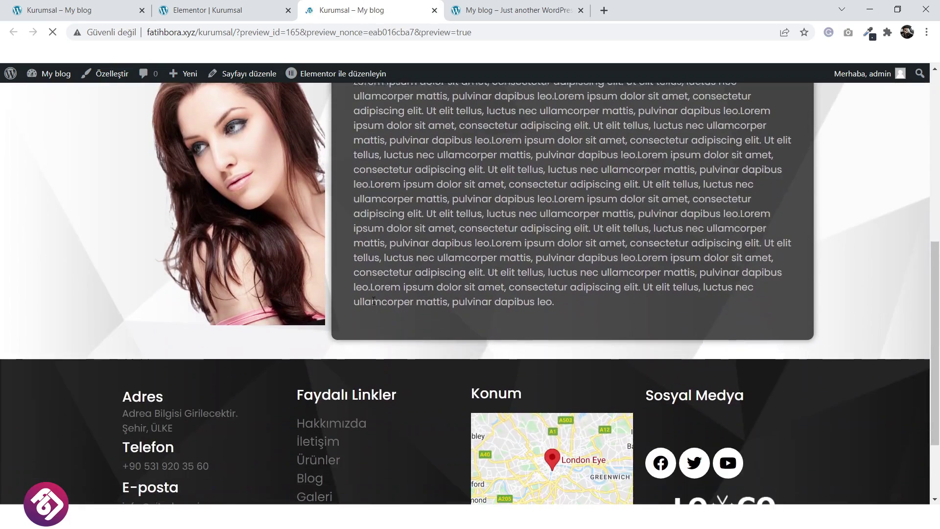
scroll(373, 301, up, 5)
scroll(372, 303, down, 2)
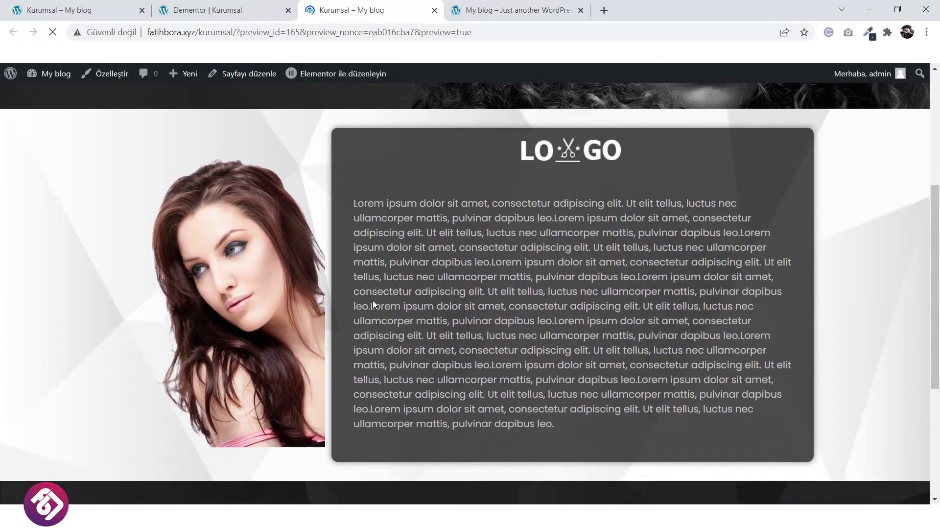
scroll(469, 177, up, 3)
scroll(326, 322, down, 5)
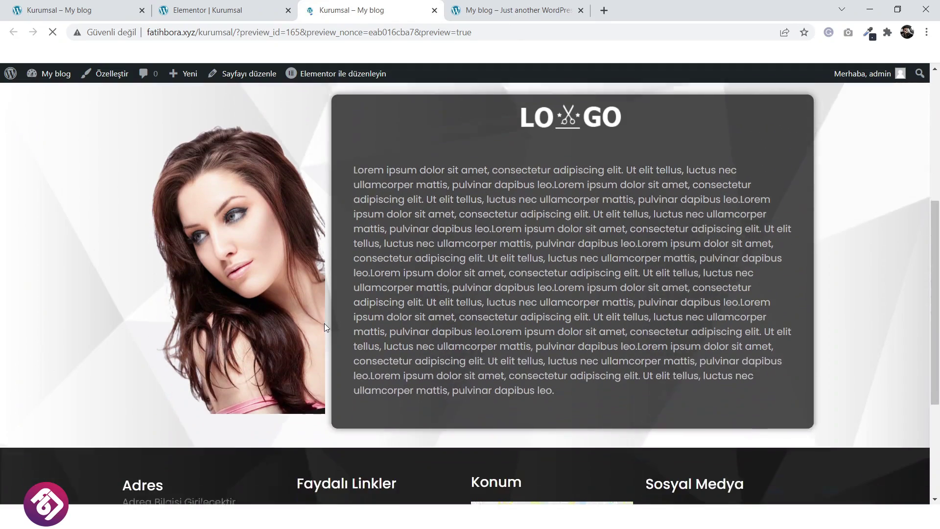
scroll(323, 326, up, 8)
scroll(323, 328, down, 2)
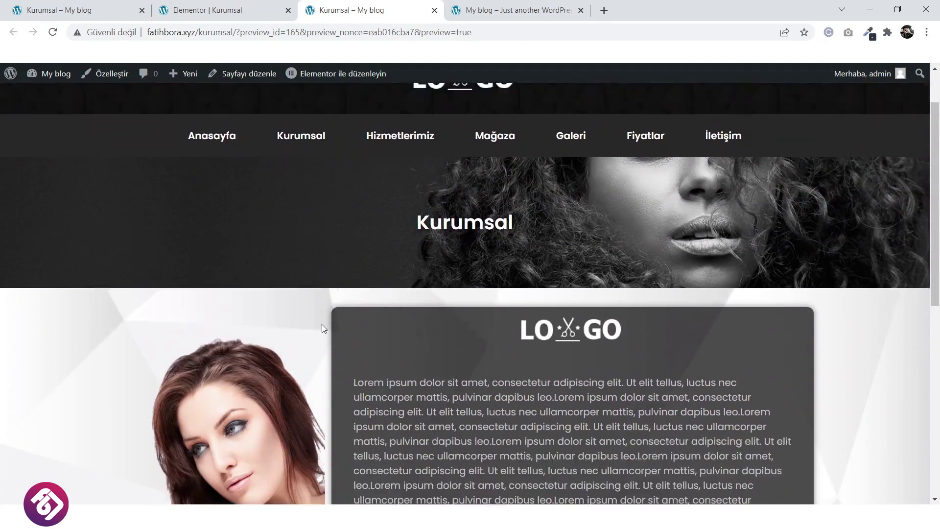
scroll(325, 330, up, 3)
click(208, 10)
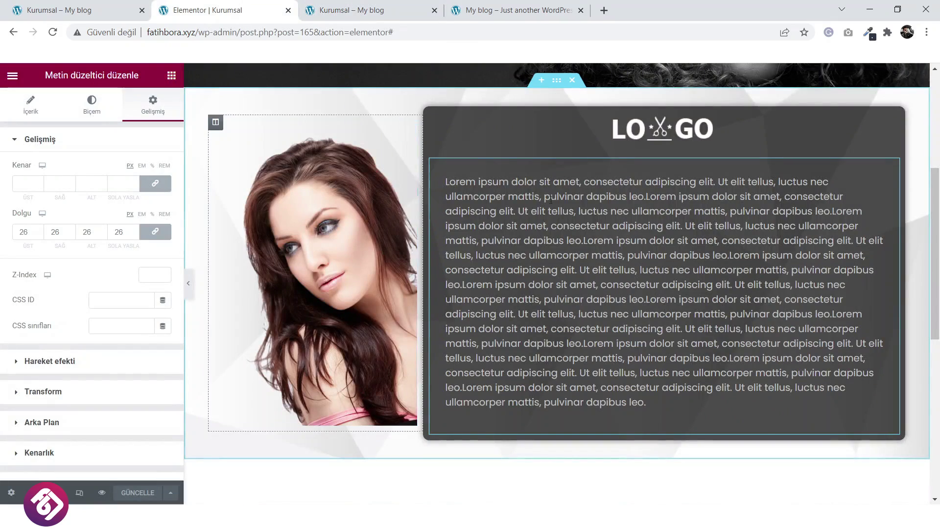
Save the image-and-text section as a template named 'Kurumsal' and close the template library.
click(557, 80)
right_click(558, 84)
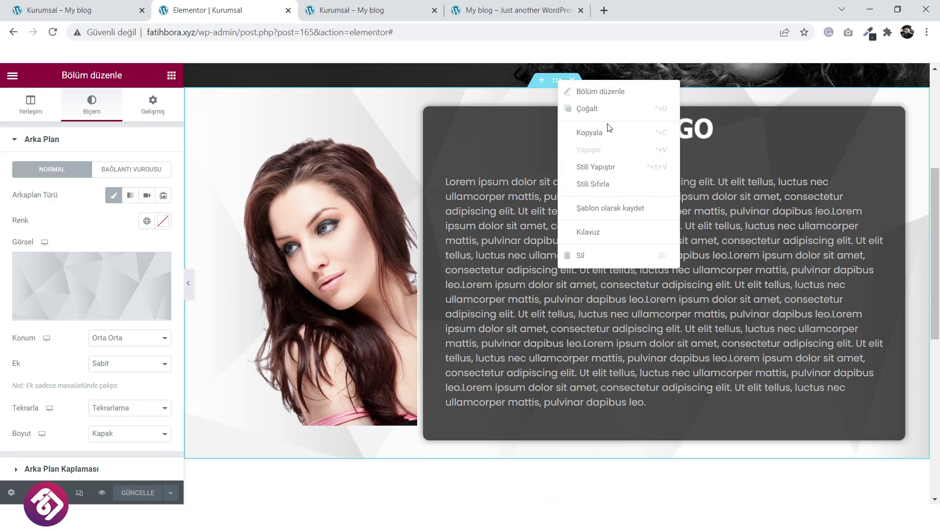
click(616, 208)
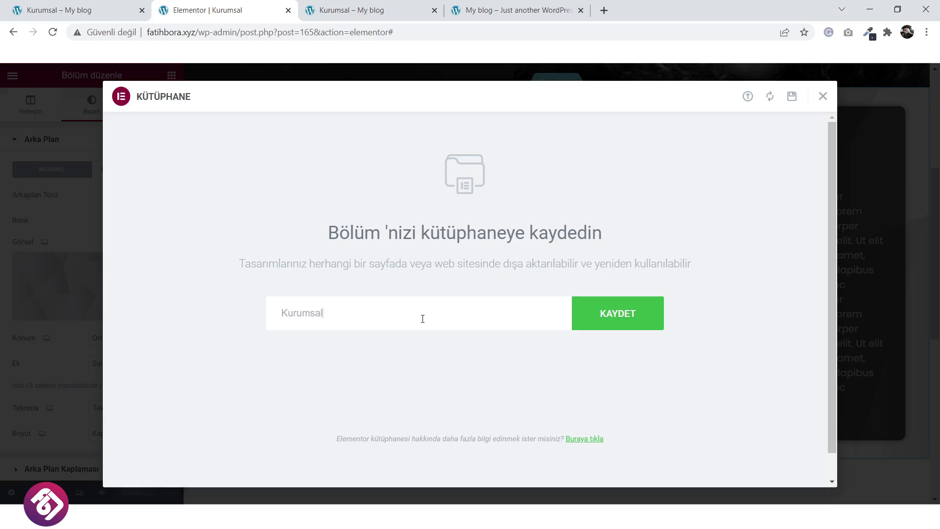
click(601, 327)
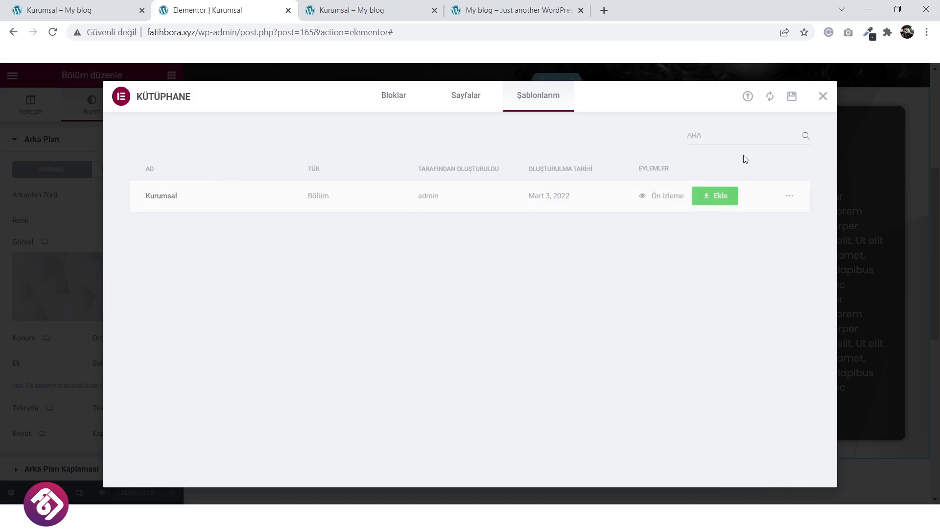
click(824, 97)
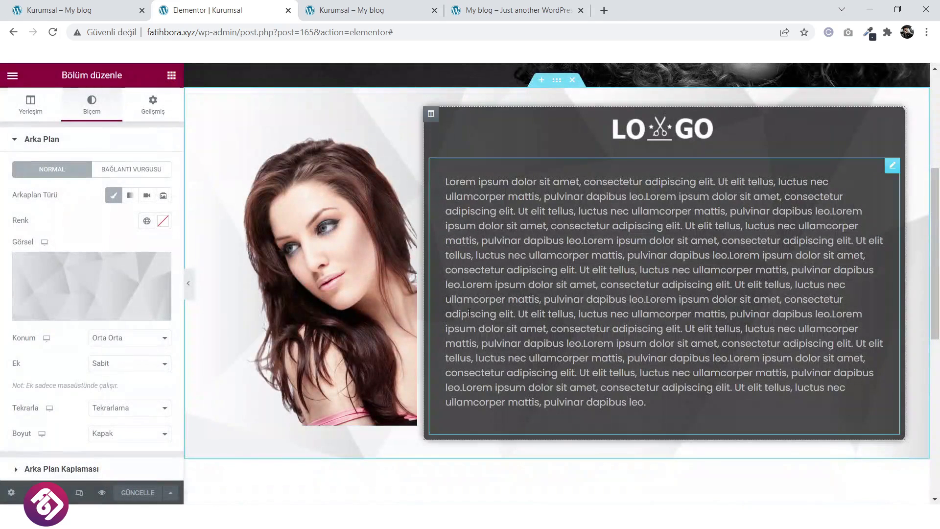
scroll(468, 307, up, 5)
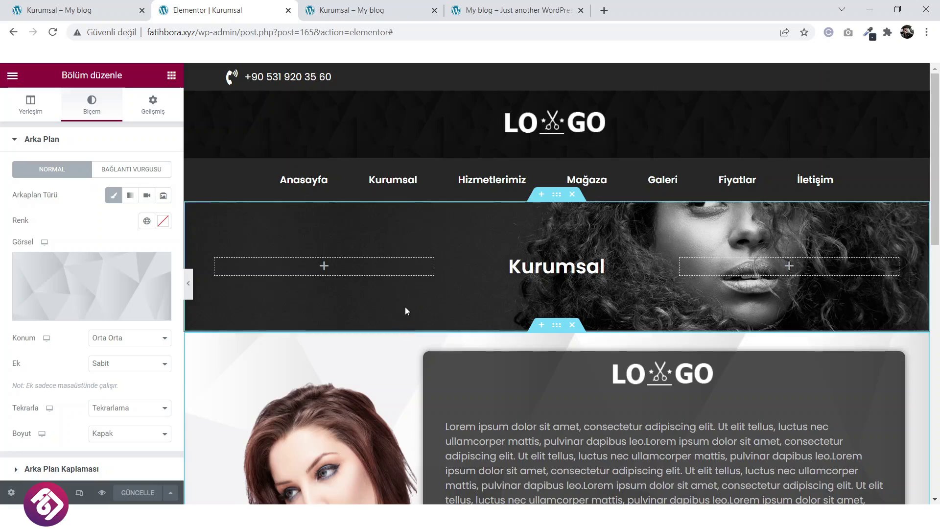
scroll(432, 371, down, 3)
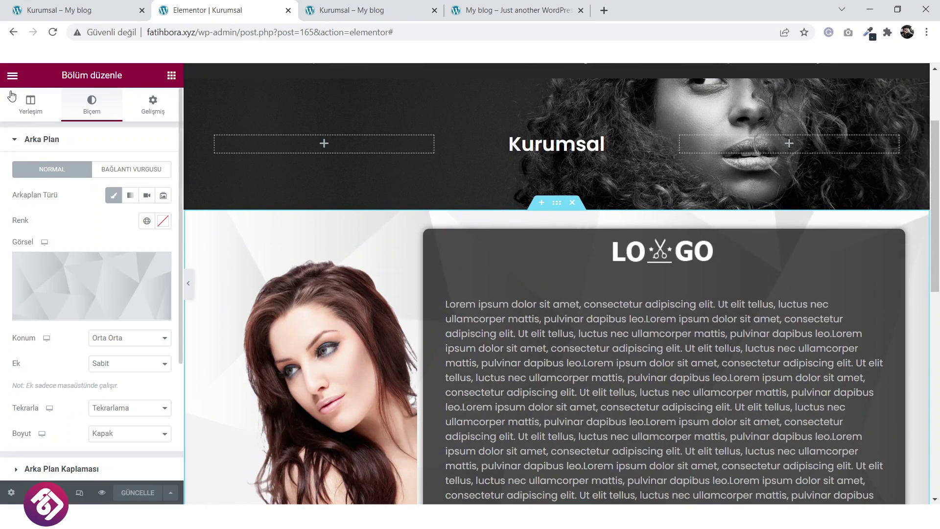
click(13, 77)
Exit Elementor to the WordPress dashboard and go to the Sayfalar pages list.
click(59, 288)
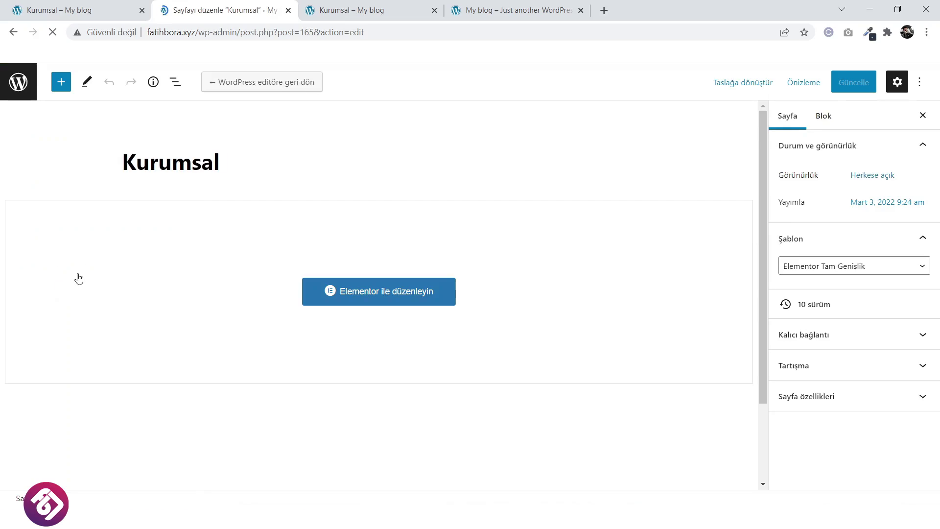
click(18, 95)
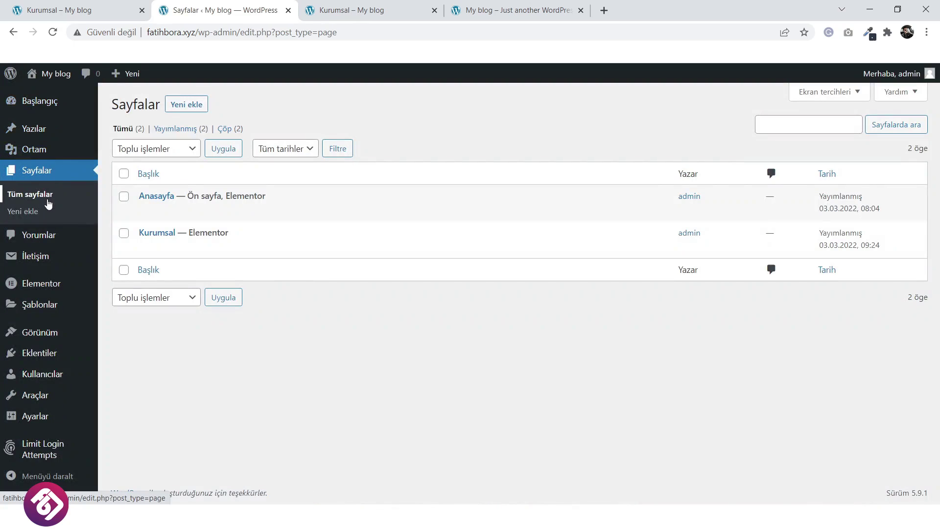
In Görünüm > Menüler, add the Anasayfa and Kurumsal pages to the Main Menu.
mouse_move(49, 335)
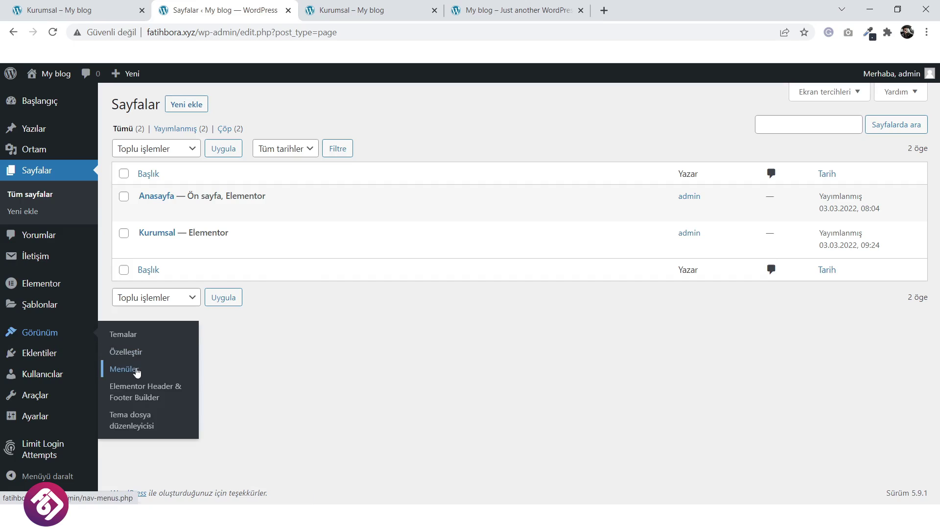
click(137, 373)
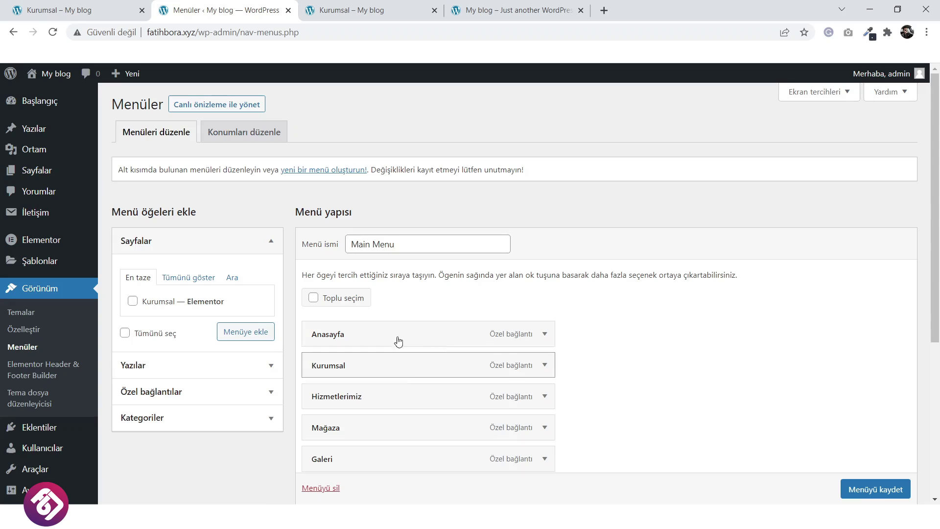
click(184, 278)
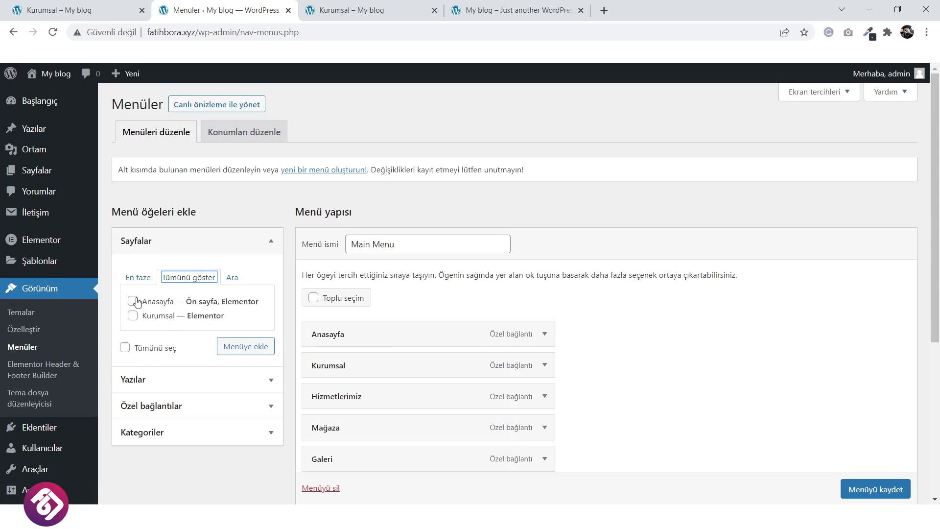
click(133, 316)
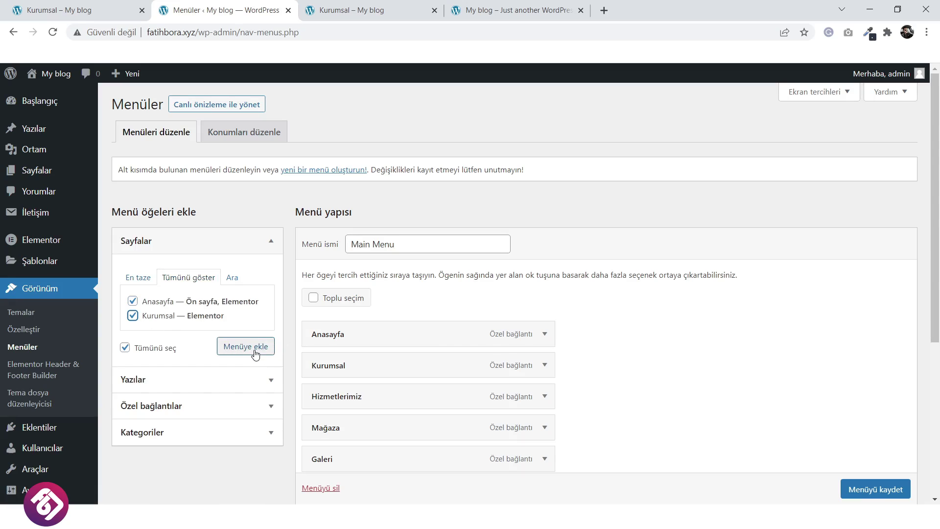
click(254, 353)
scroll(539, 347, down, 5)
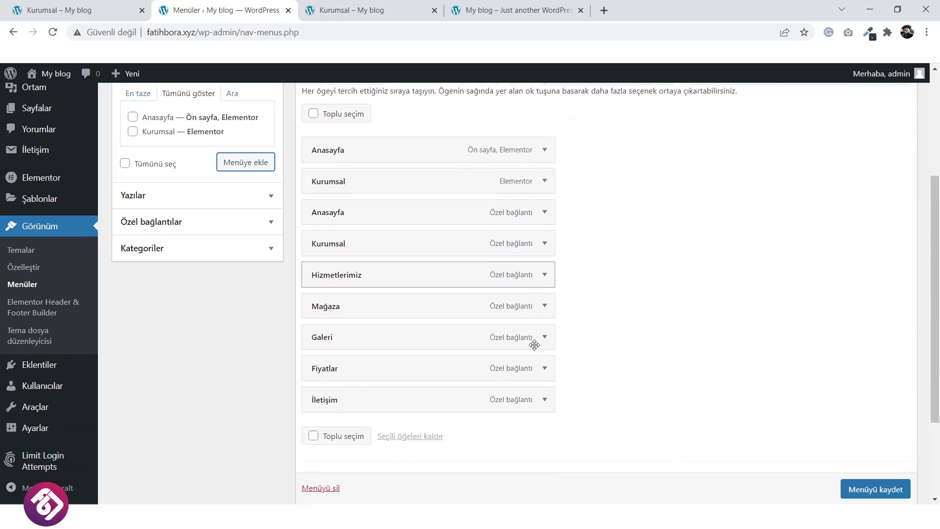
scroll(514, 333, up, 3)
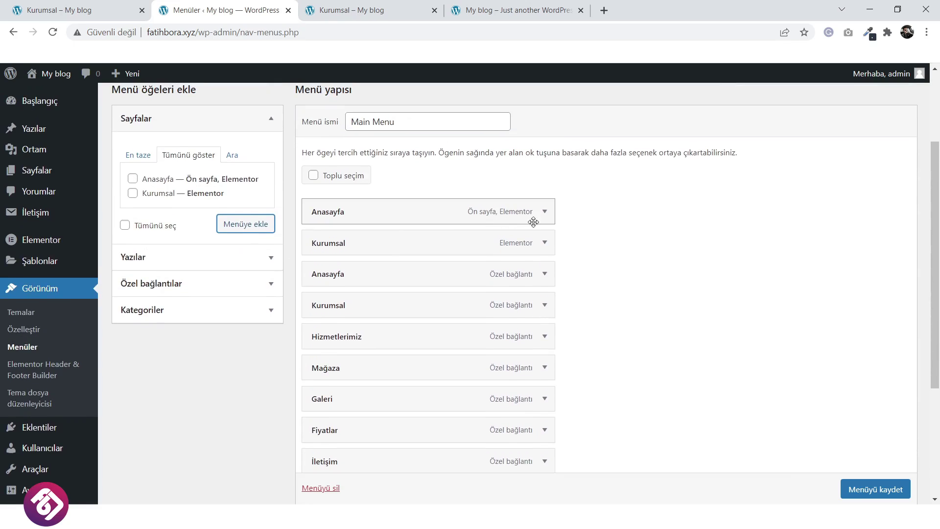
Remove the duplicate custom Anasayfa and Kurumsal links from the Main Menu.
click(545, 213)
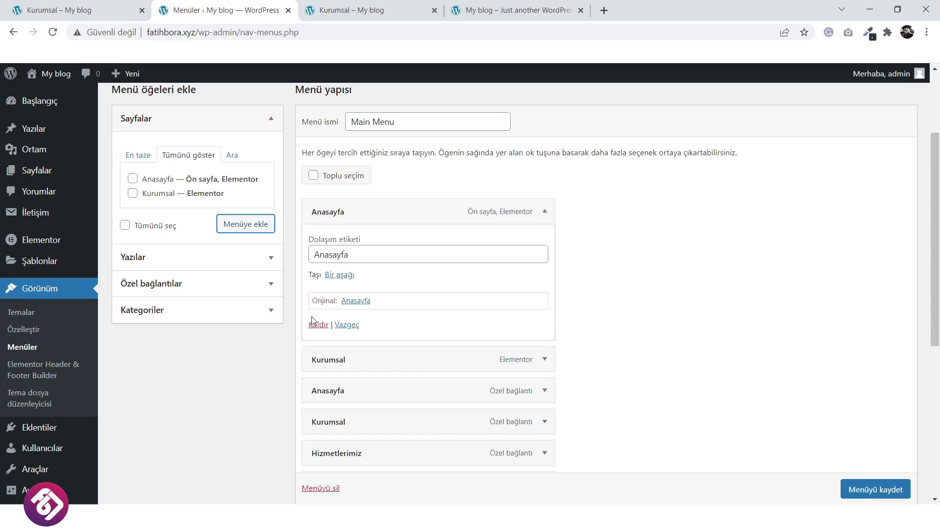
click(550, 215)
scroll(436, 319, down, 1)
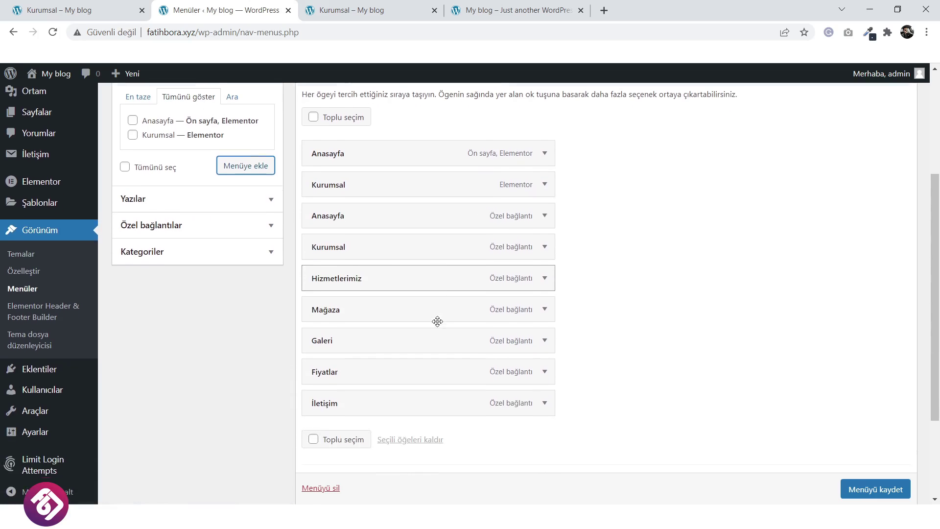
scroll(407, 348, up, 1)
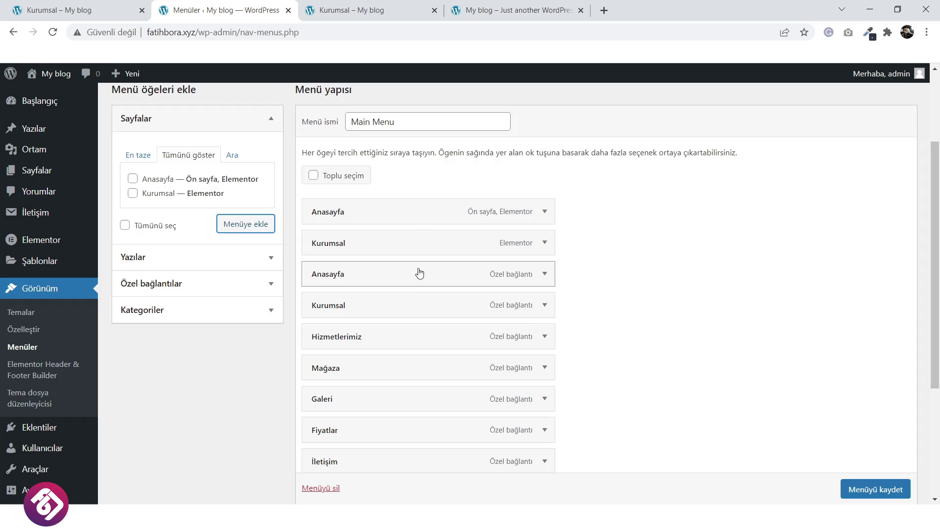
drag(420, 273, 422, 242)
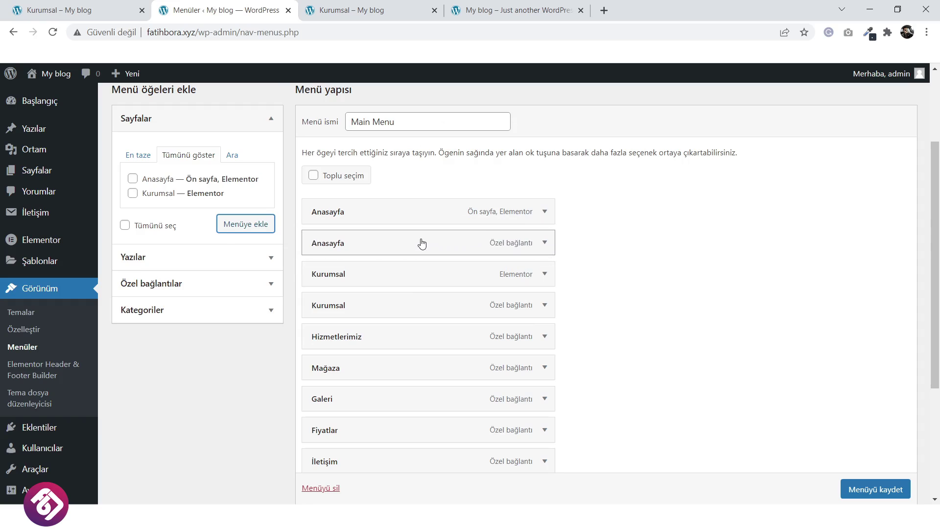
click(544, 212)
click(544, 213)
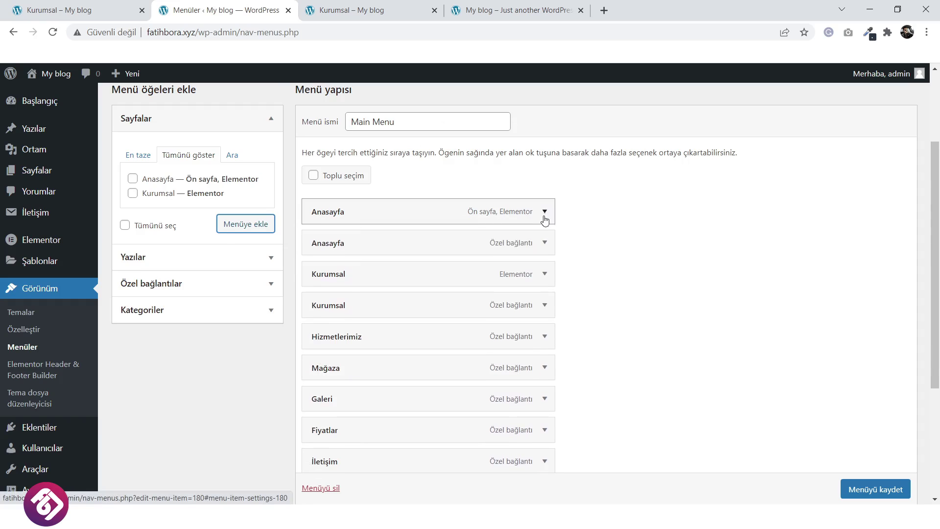
click(544, 243)
click(319, 366)
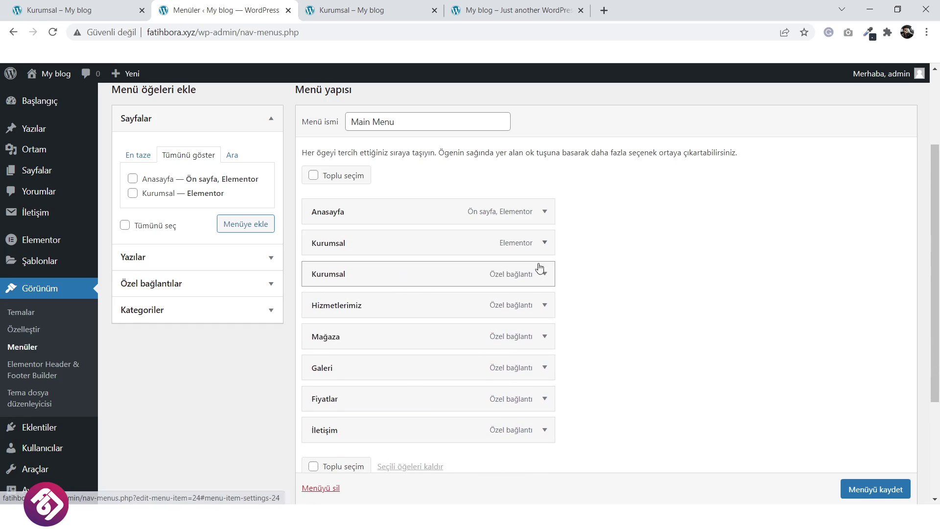
click(546, 274)
click(318, 396)
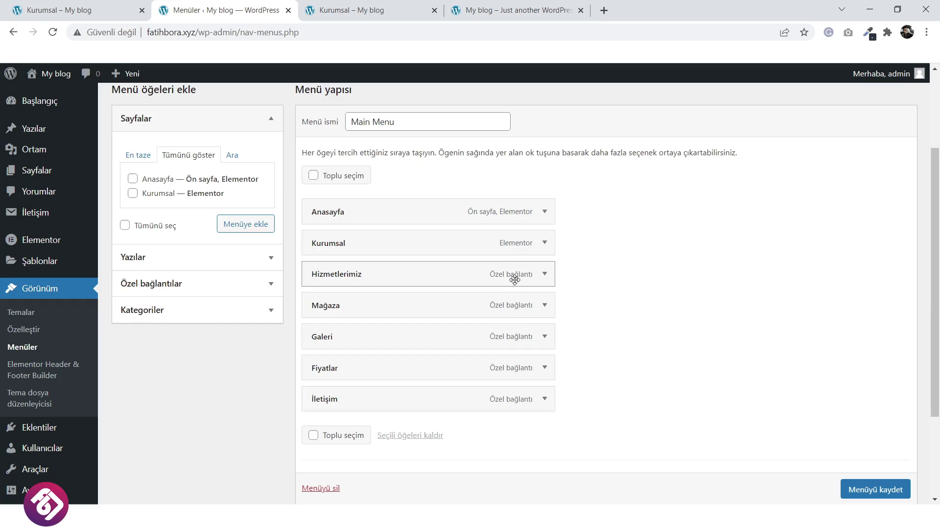
Save the Main Menu with Menüyü kaydet and view the site.
scroll(867, 496, down, 1)
click(867, 489)
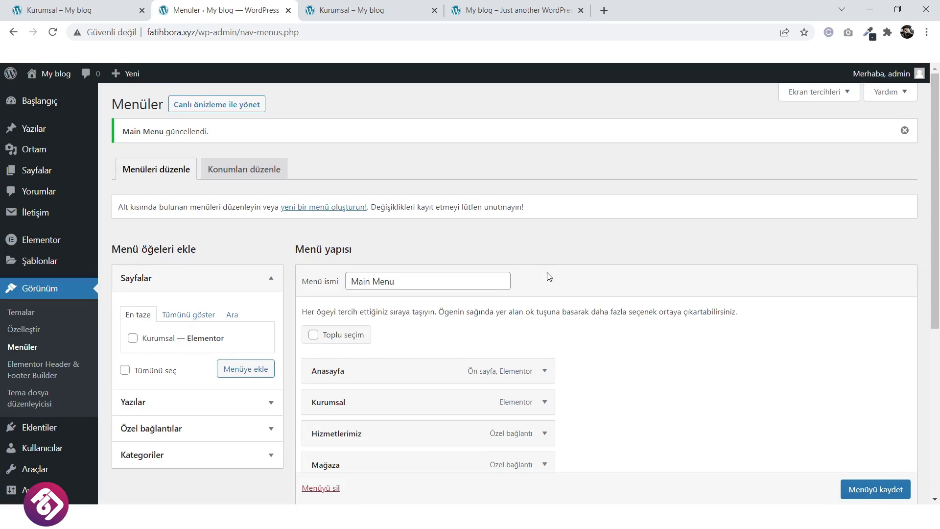
mouse_move(47, 76)
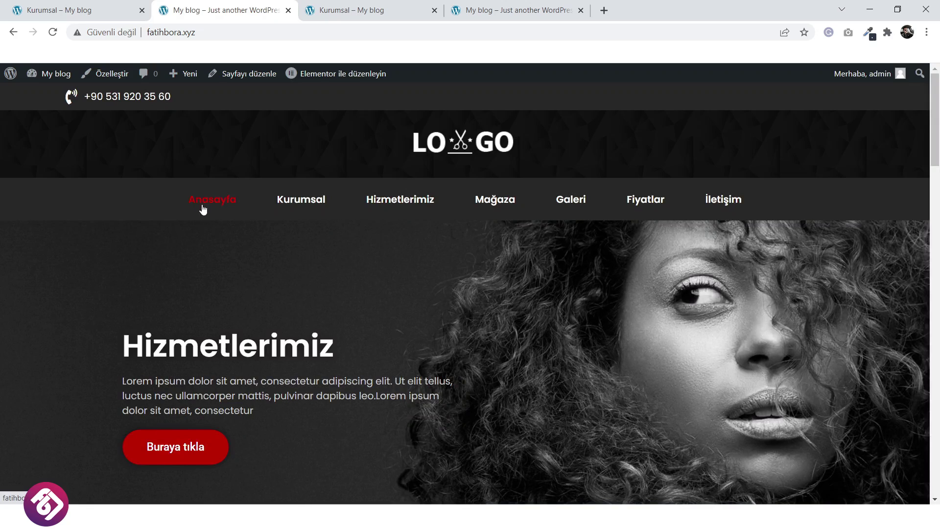
Follow a page link in the site's navigation menu and scroll through the page to check it.
click(302, 201)
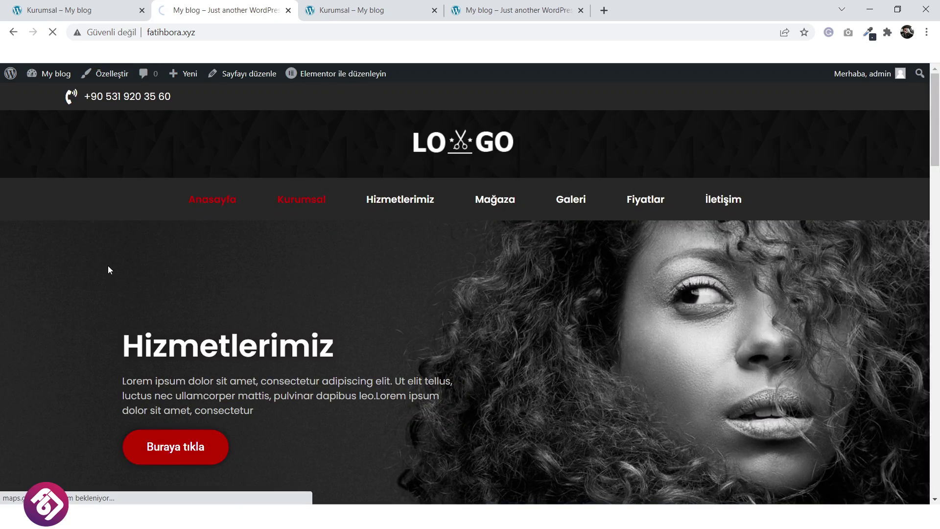
scroll(100, 267, down, 3)
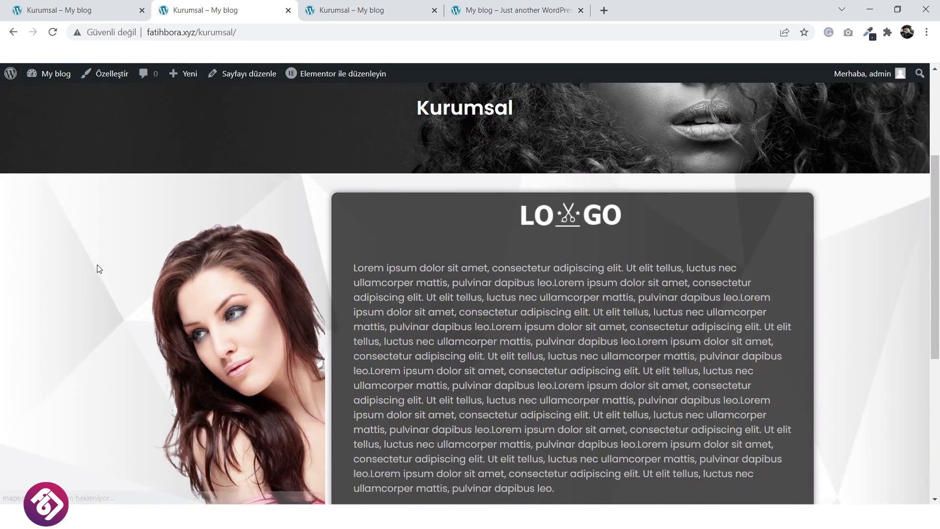
scroll(95, 267, down, 3)
scroll(89, 264, up, 4)
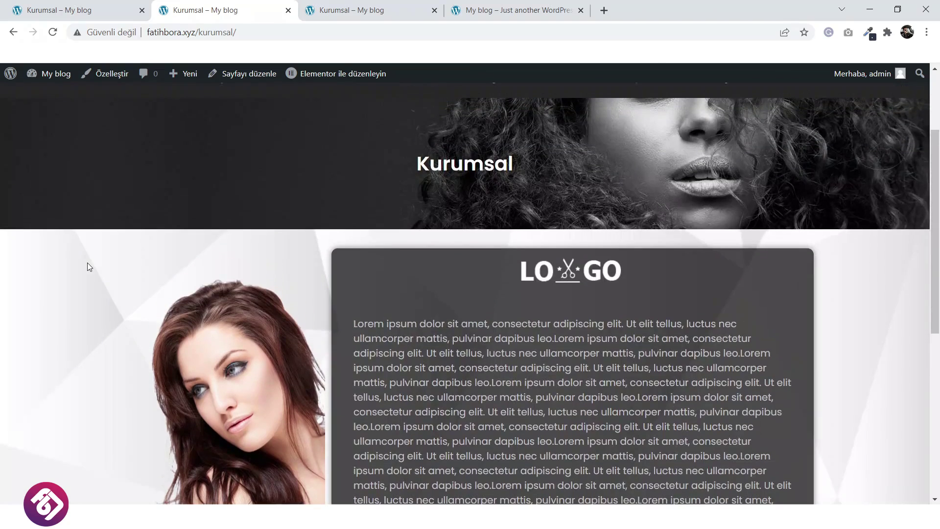
scroll(87, 263, down, 5)
scroll(87, 262, up, 4)
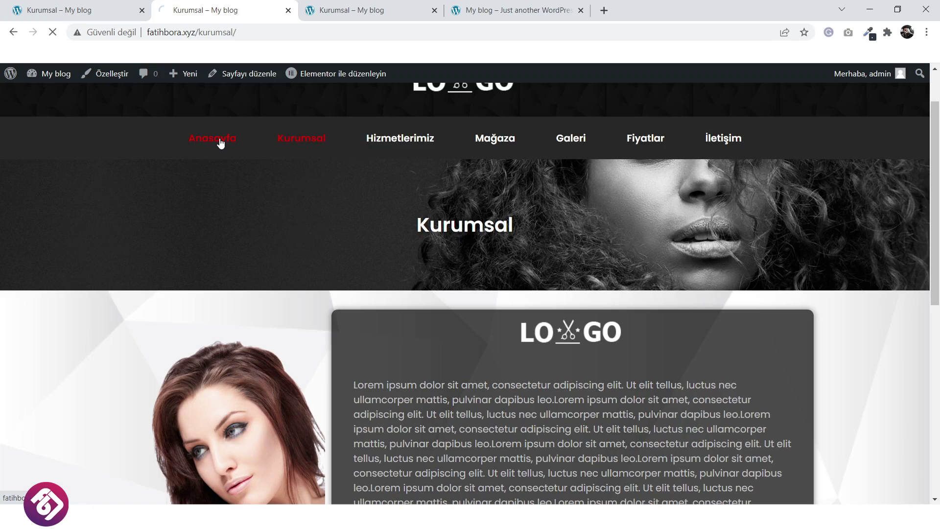
scroll(378, 273, down, 5)
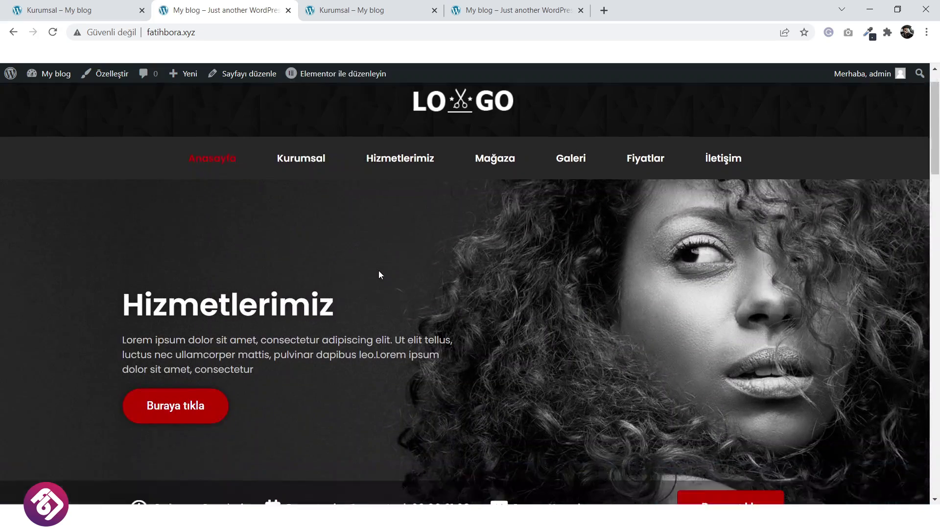
scroll(378, 271, up, 5)
Open the Anasayfa home page in the Elementor editor and scroll to the services section.
mouse_move(342, 80)
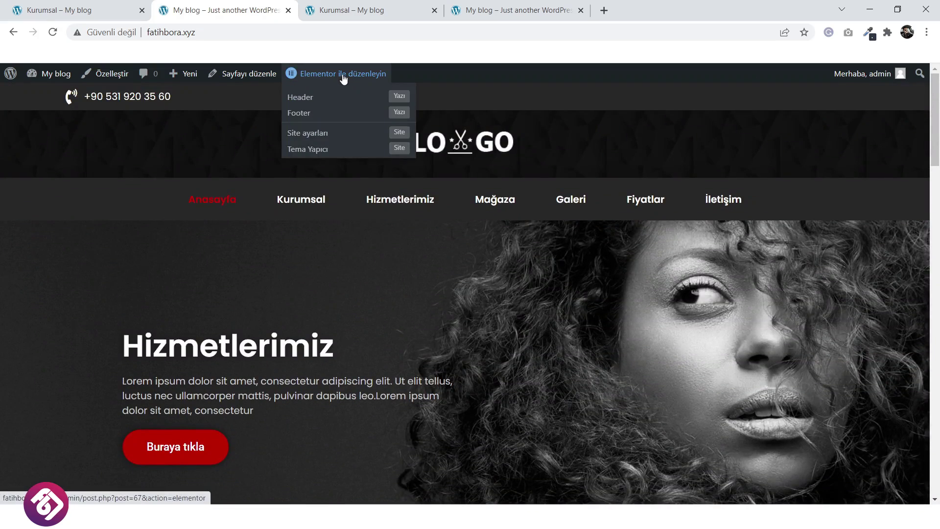
click(344, 74)
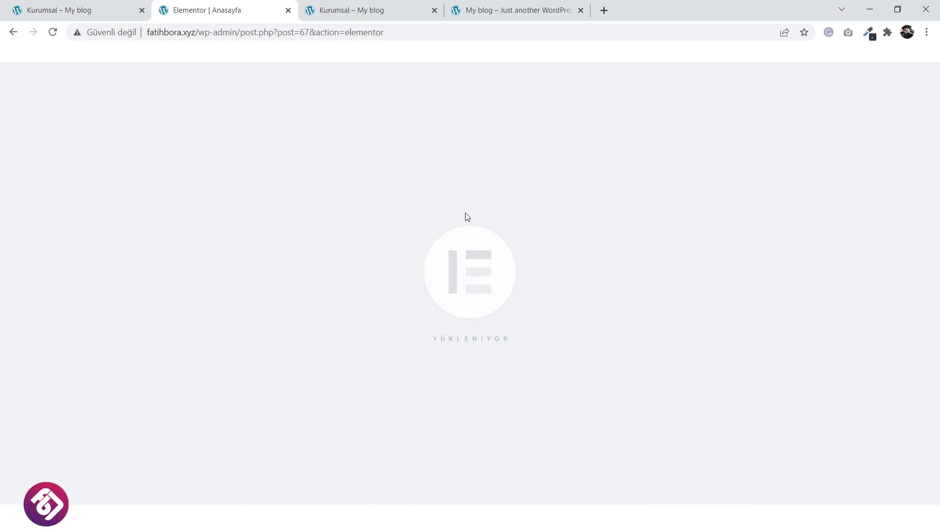
scroll(466, 222, down, 8)
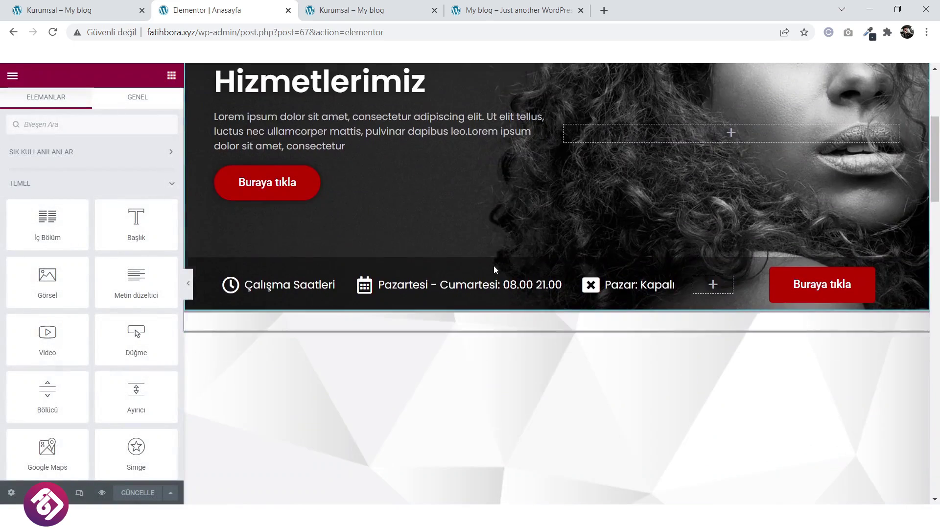
scroll(513, 286, down, 4)
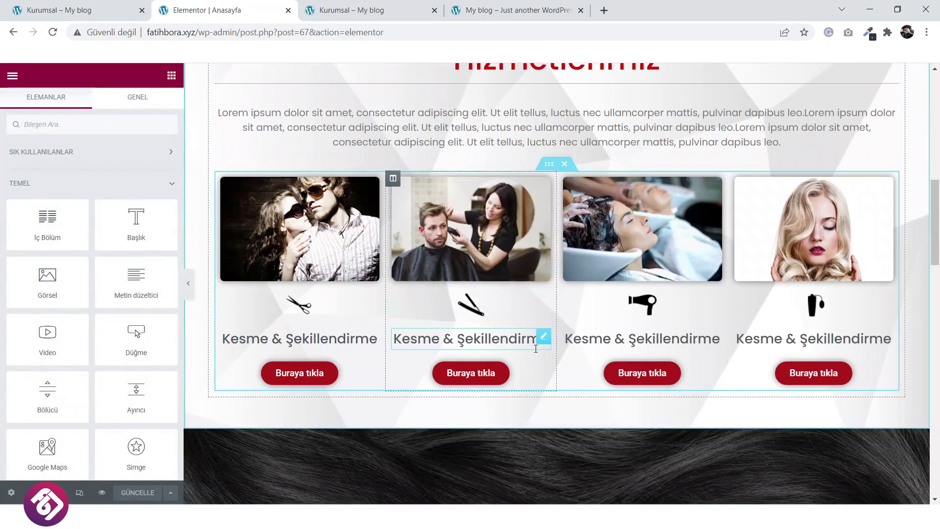
scroll(550, 304, up, 2)
scroll(550, 307, up, 9)
scroll(559, 319, down, 5)
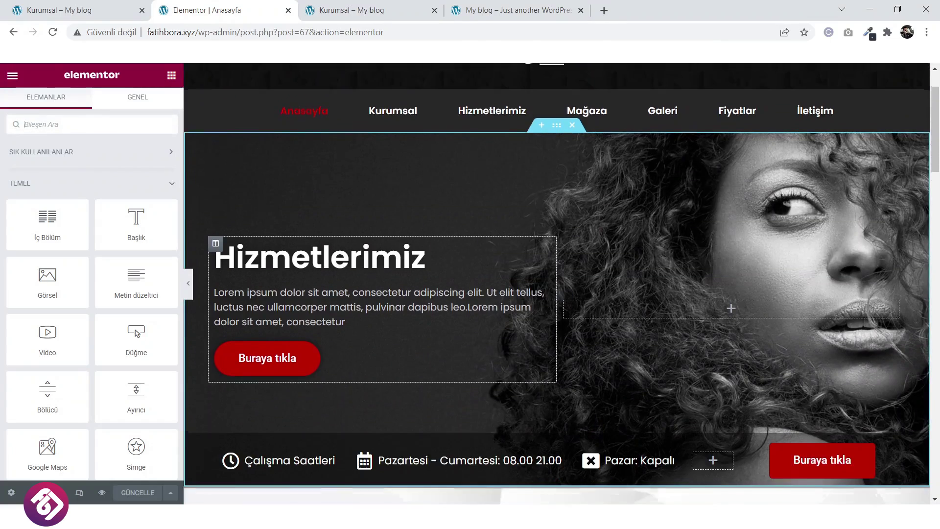
scroll(556, 329, down, 2)
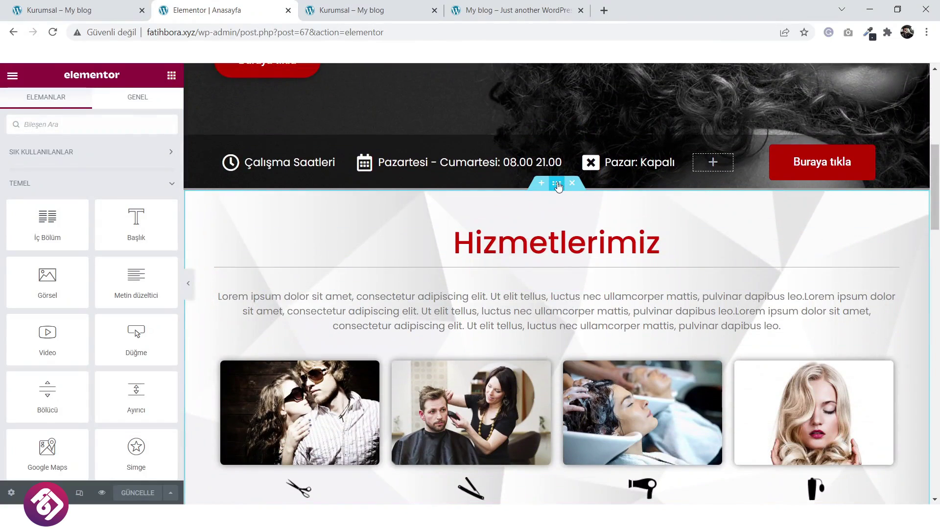
Save the Hizmetlerimiz services section as a template named 'Hizmetlerimiz' and close the library.
right_click(558, 186)
click(615, 308)
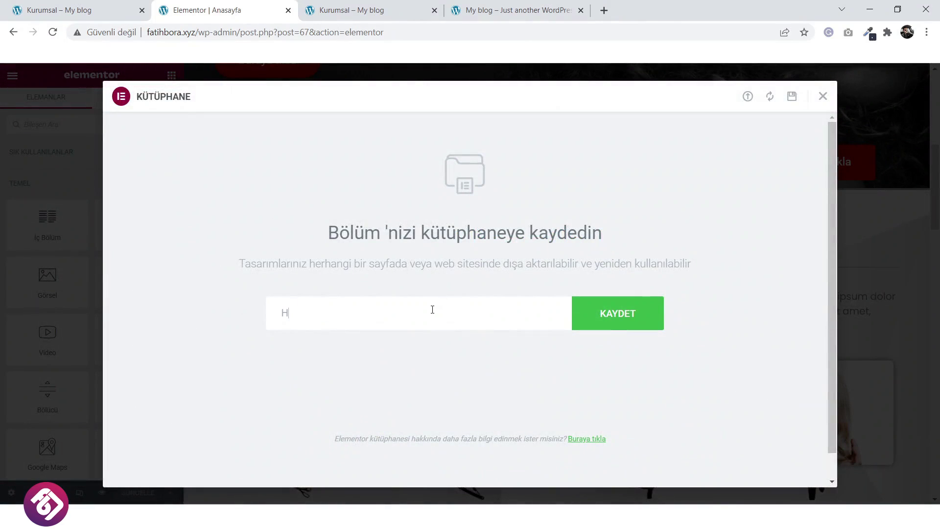
text(Hizmet)
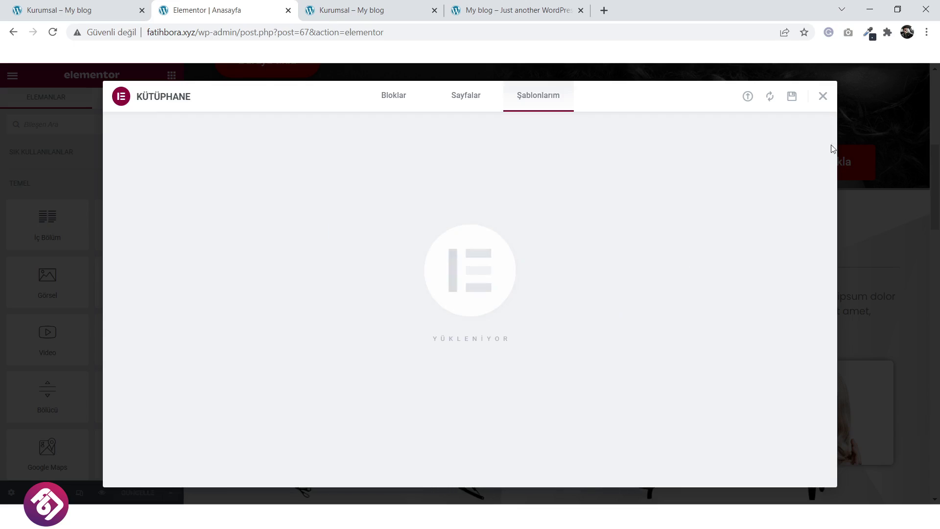
click(823, 97)
scroll(550, 344, down, 3)
scroll(400, 307, up, 2)
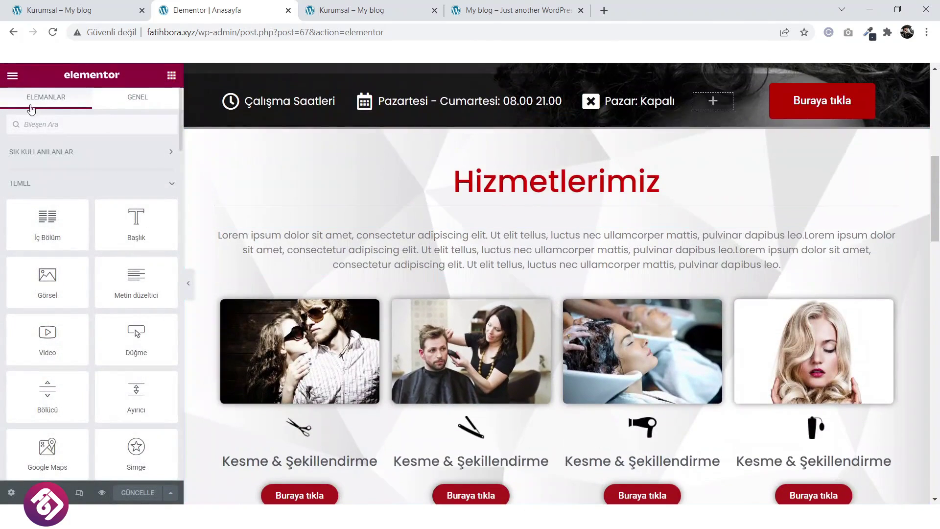
click(12, 78)
From the dashboard, start a new page titled 'Hizmetlerimiz'.
click(57, 299)
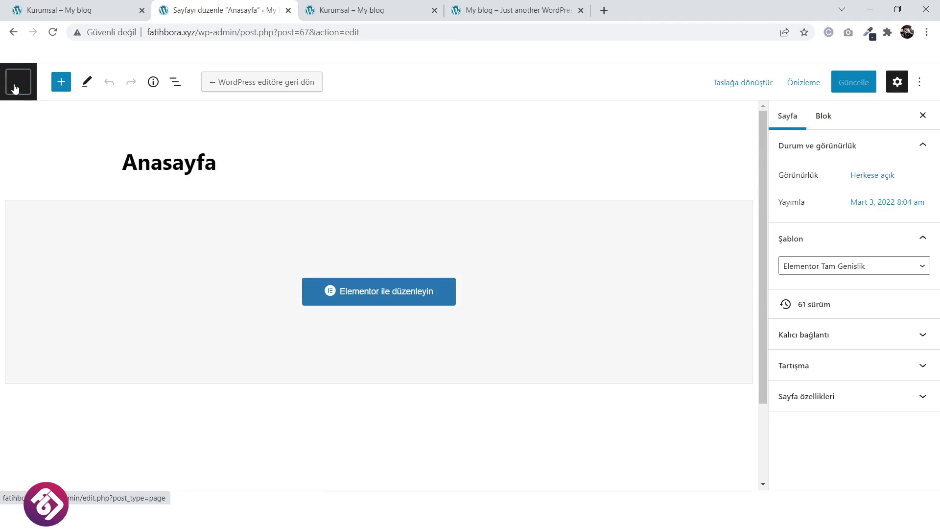
click(15, 88)
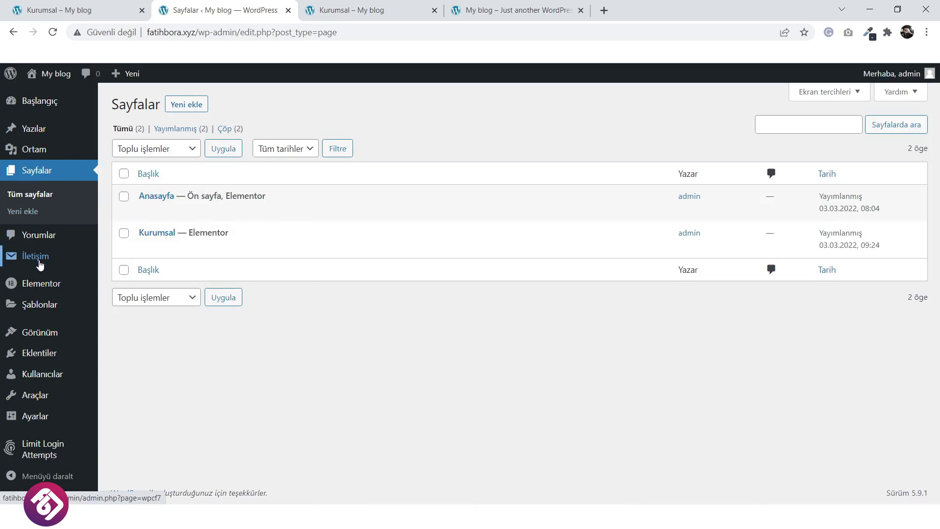
click(188, 113)
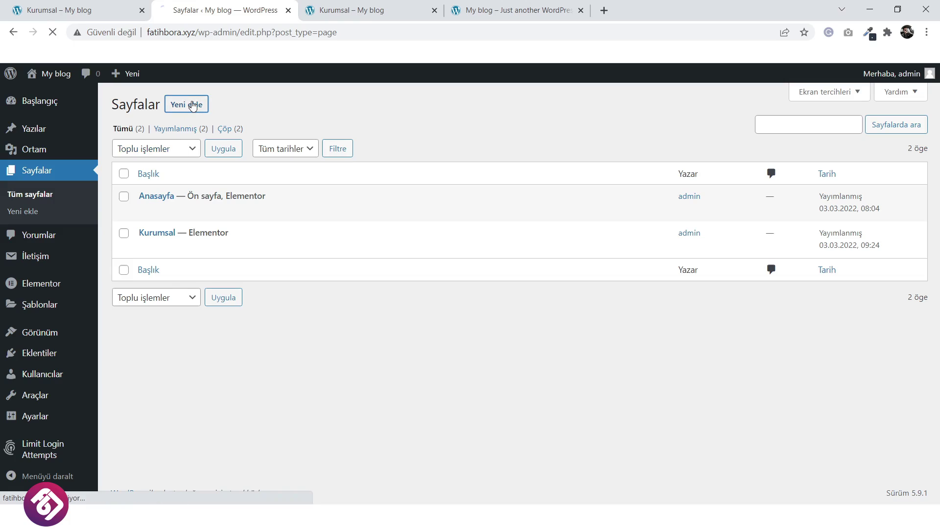
click(59, 6)
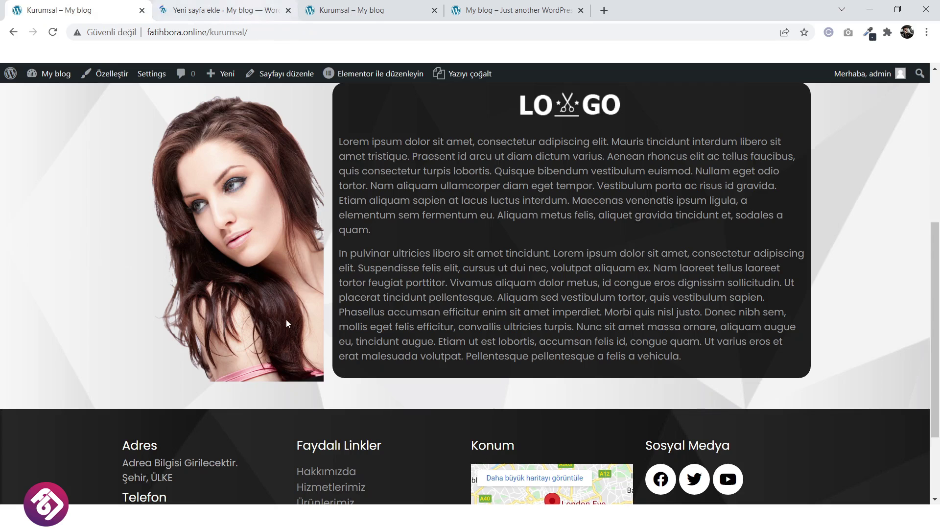
scroll(272, 242, up, 6)
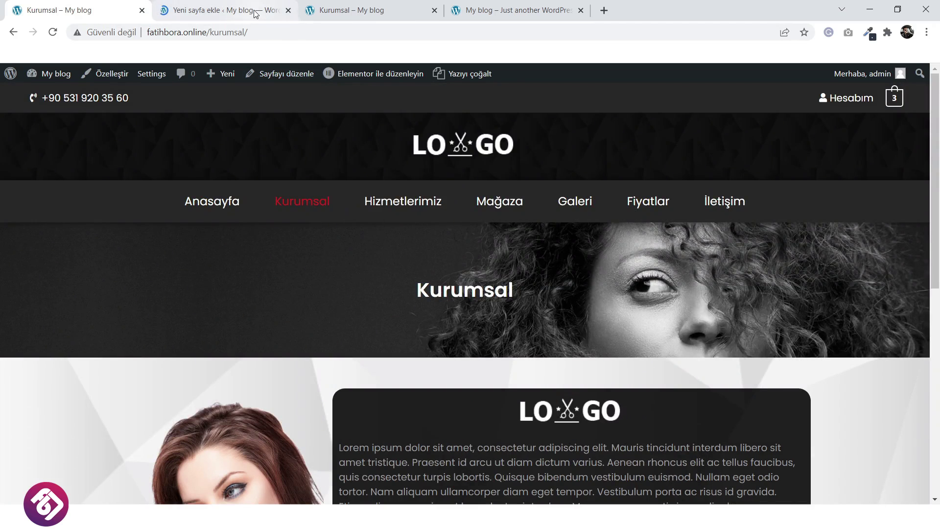
click(256, 12)
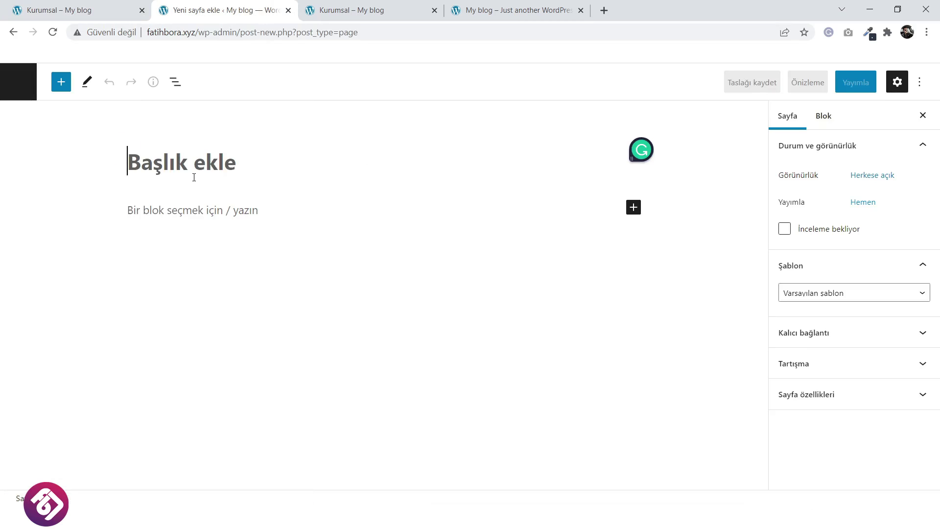
click(194, 178)
text(Hizm)
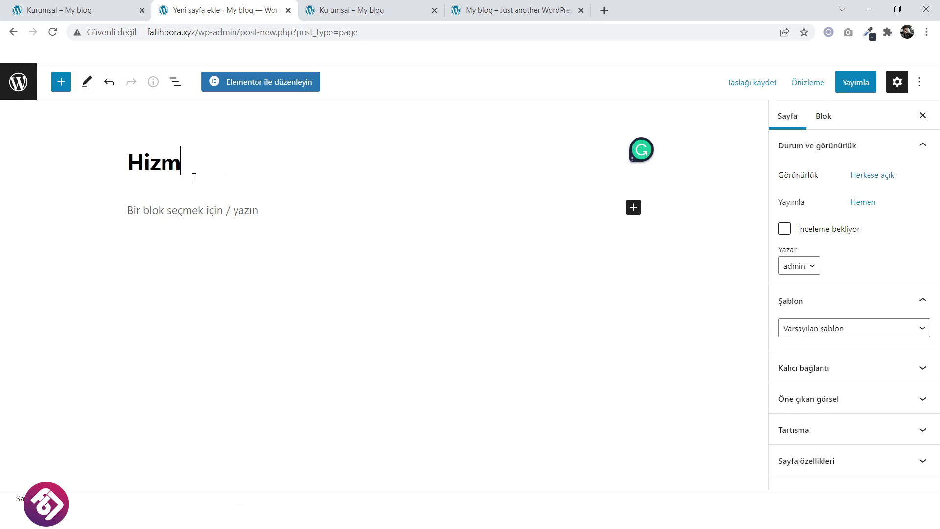
text(etlerimiz)
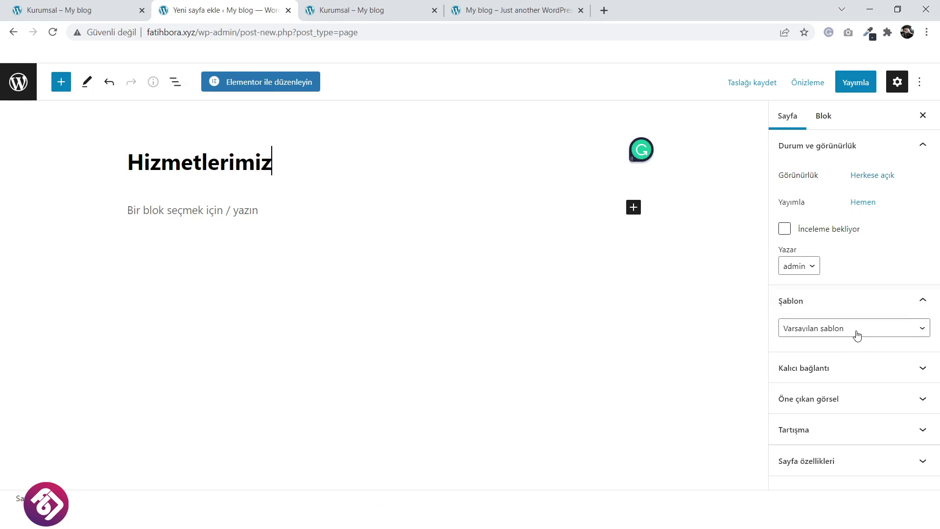
Set the page template to Elementor Tam Genişlik, publish it, and open it in Elementor.
click(857, 335)
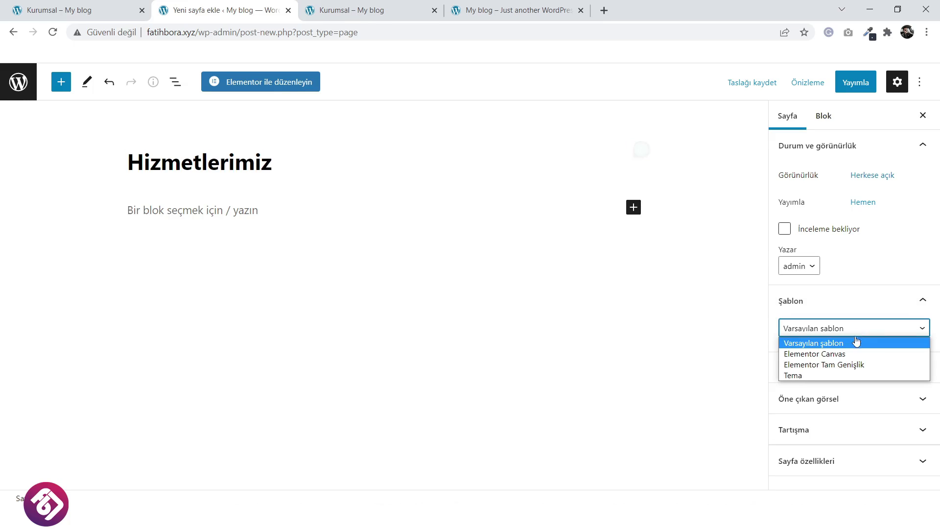
click(857, 364)
click(864, 84)
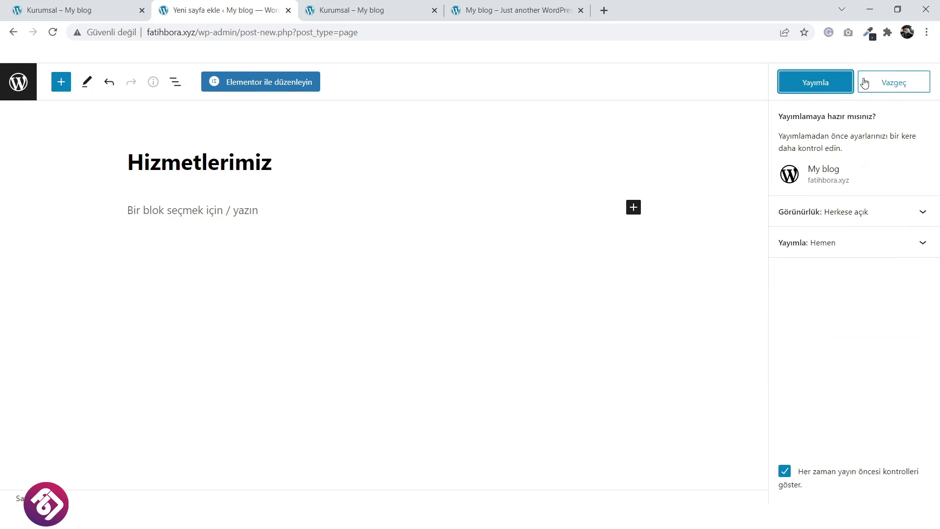
click(836, 83)
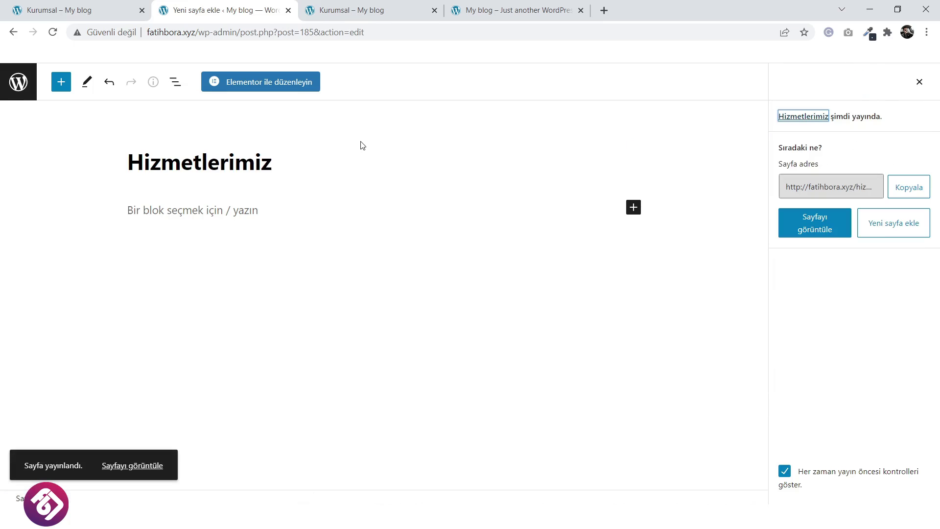
click(275, 81)
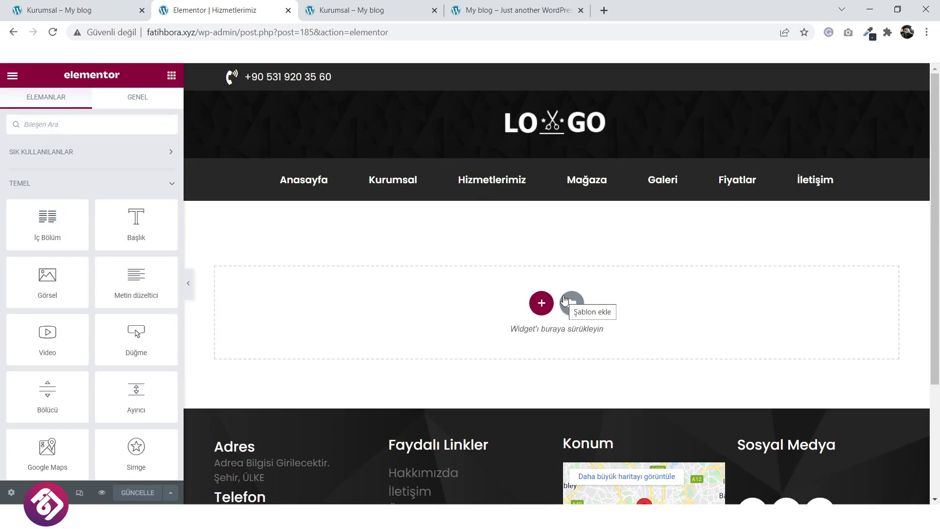
Open the Kurumsal page in the Elementor editor from its browser tab.
click(372, 10)
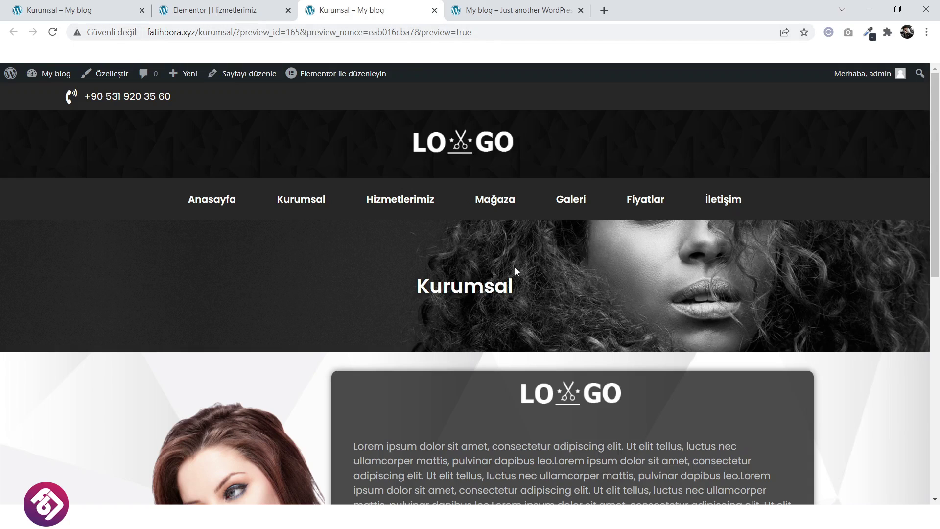
scroll(516, 269, down, 4)
scroll(524, 193, up, 4)
click(346, 80)
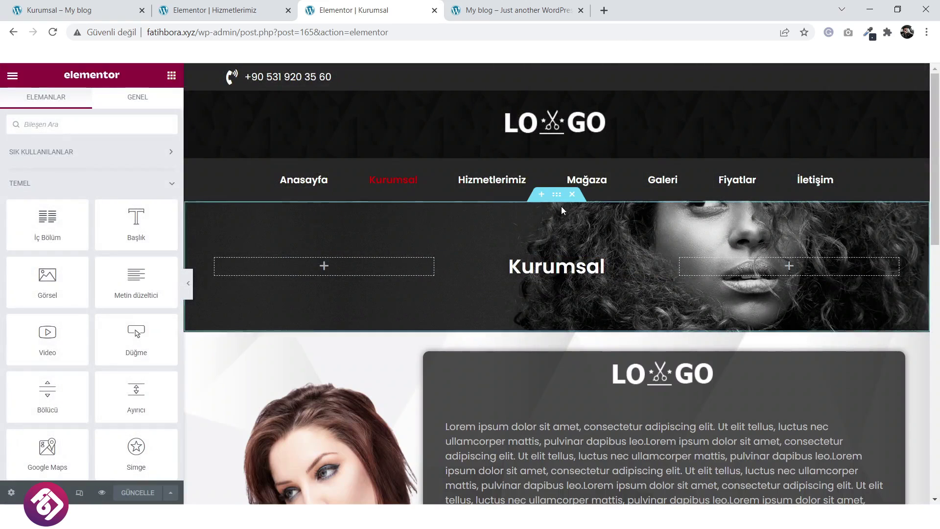
Save Kurumsal's title banner section as template 'Site başlığı' and return to the Hizmetlerimiz tab.
right_click(558, 198)
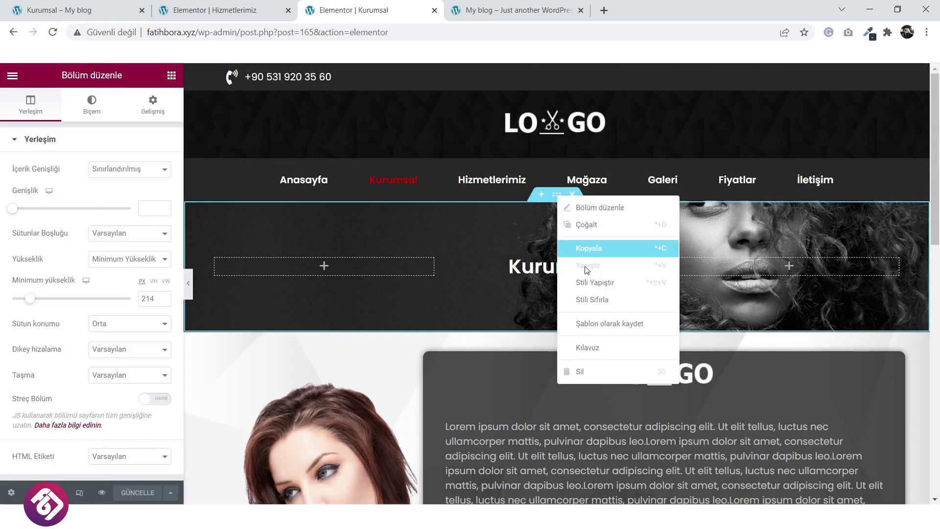
click(610, 323)
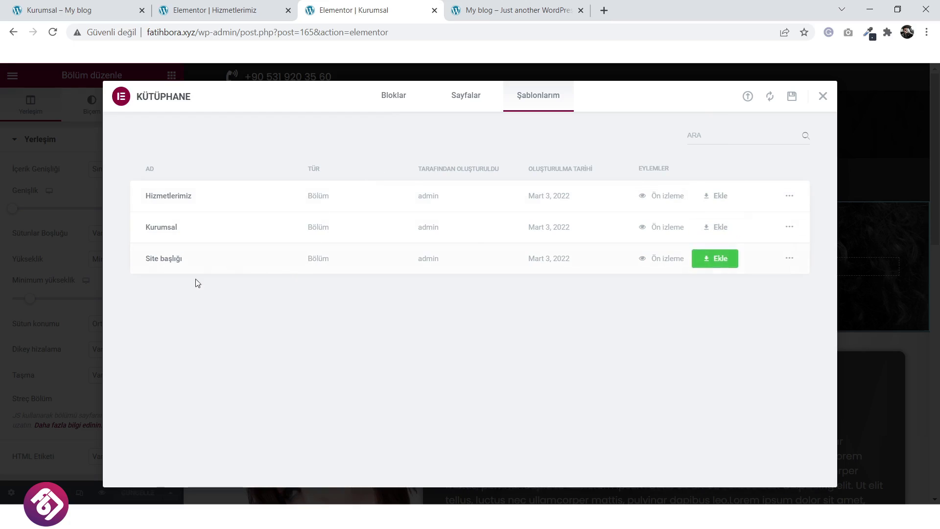
click(821, 96)
click(223, 6)
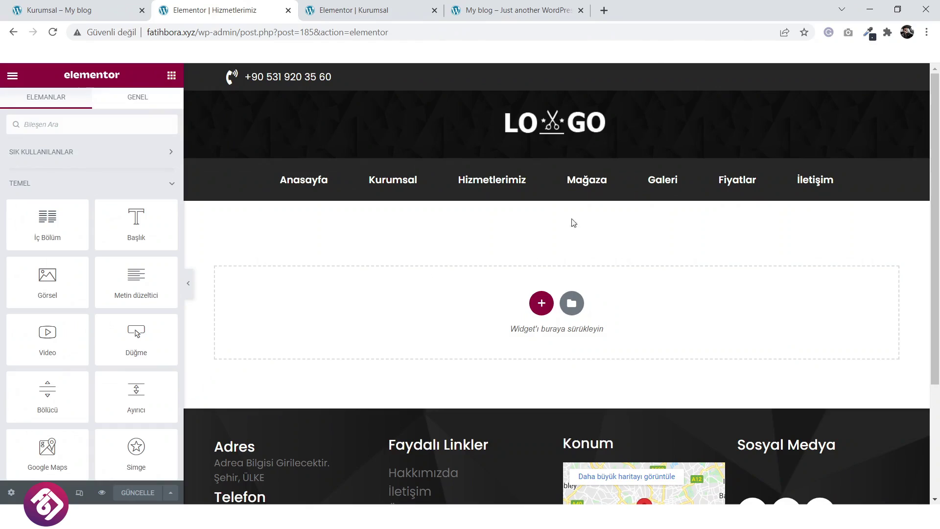
Insert the saved 'Site başlığı' template from Şablonlarım, importing its page settings.
click(52, 32)
click(573, 304)
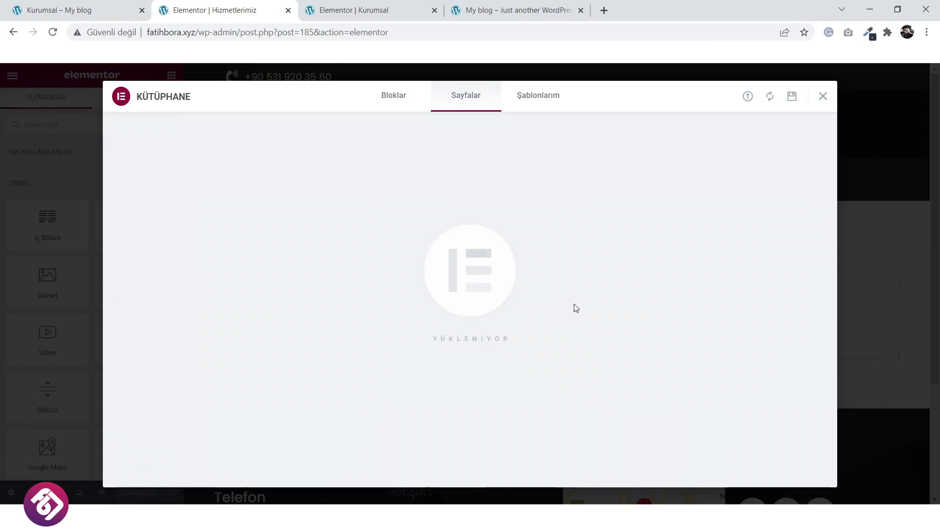
click(541, 98)
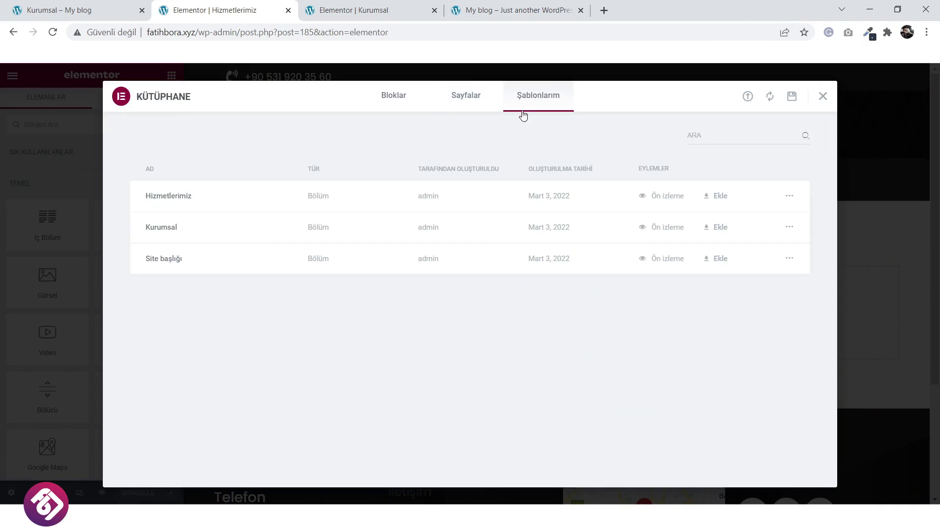
click(726, 262)
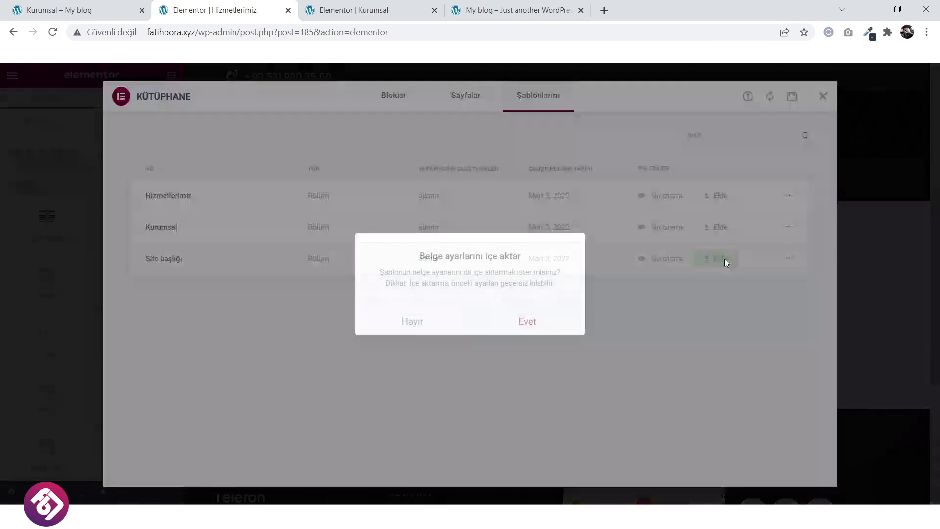
click(521, 323)
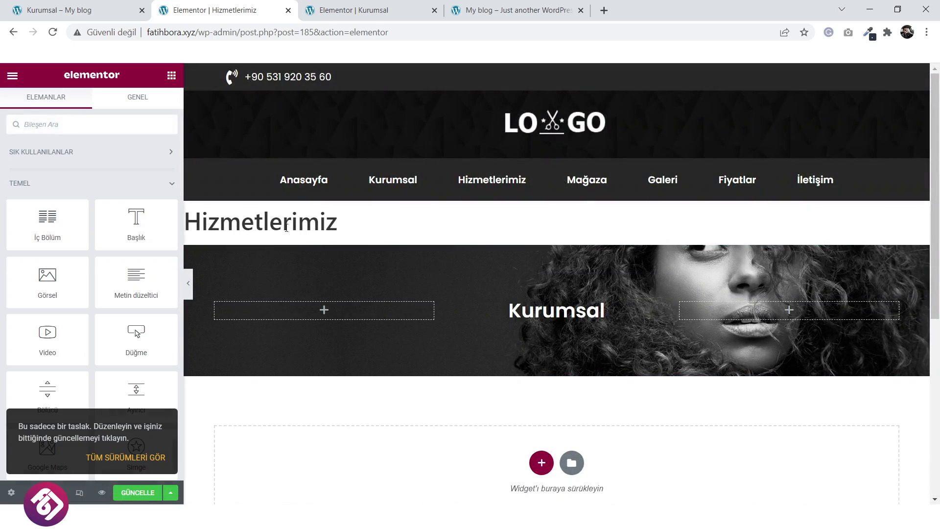
Set the page's Sayfa düzeni to Elementor Tam Genişlik in Page Settings.
click(13, 495)
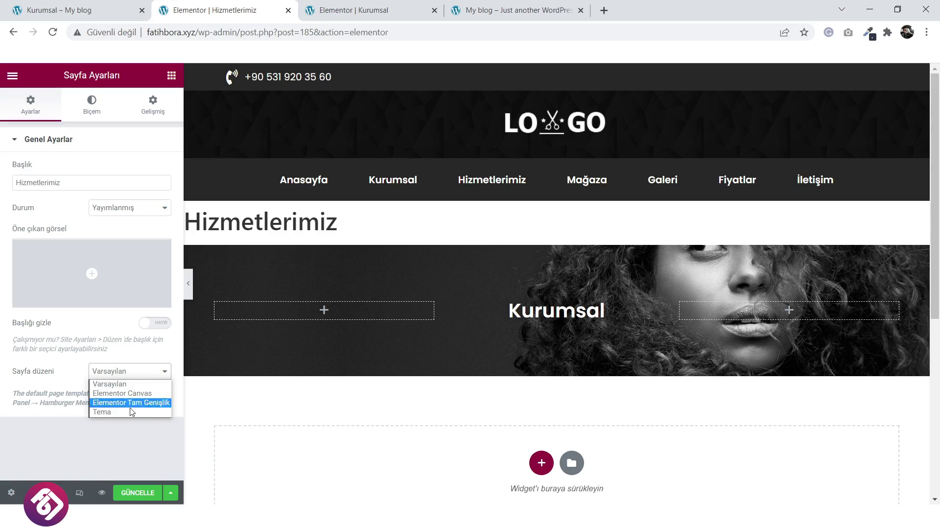
click(132, 403)
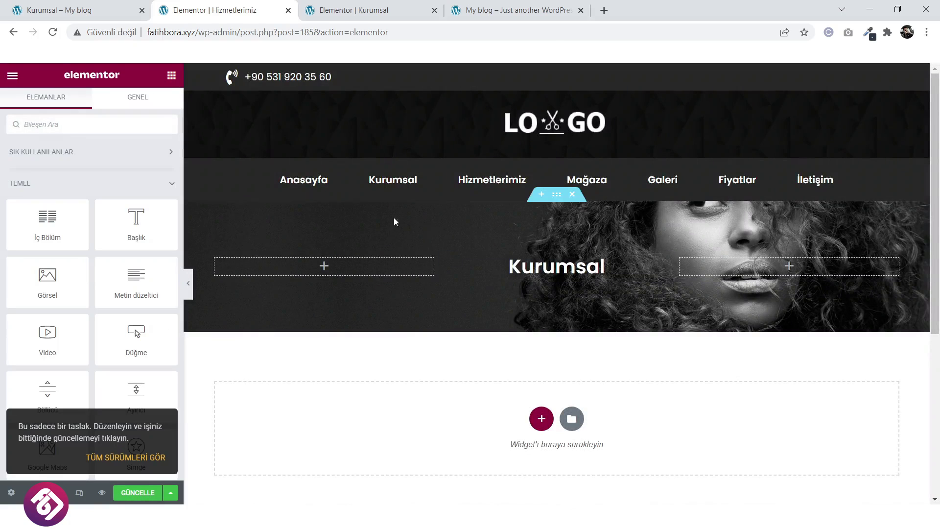
scroll(573, 393, down, 1)
Insert the saved 'Hizmetlerimiz' services template below the banner, importing its page settings.
click(572, 357)
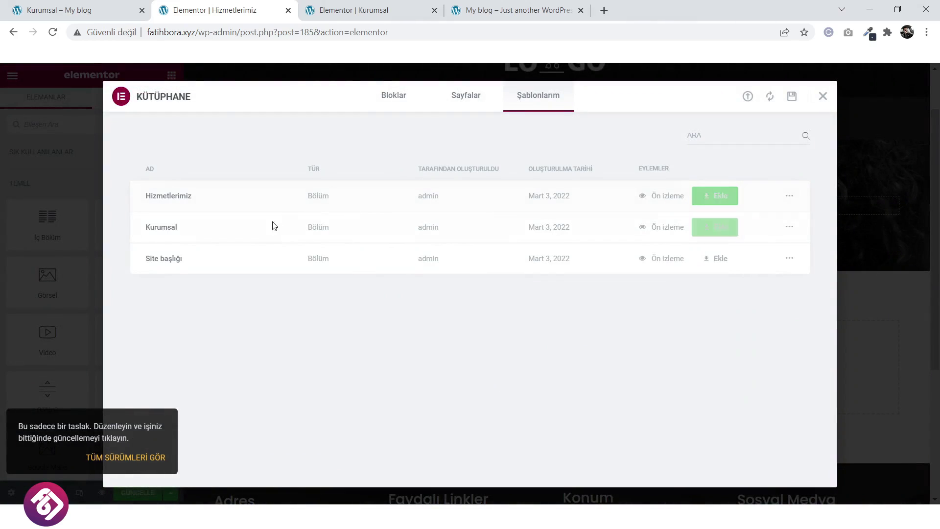
click(707, 196)
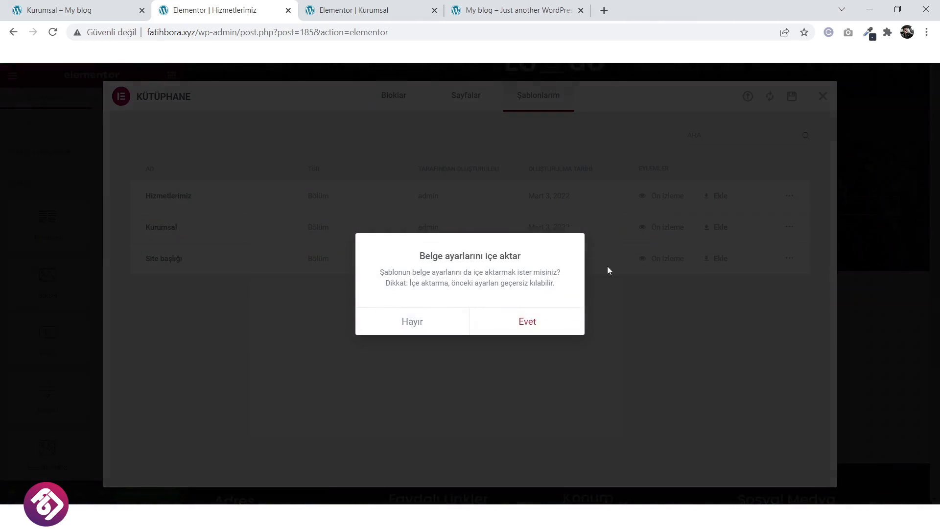
click(536, 320)
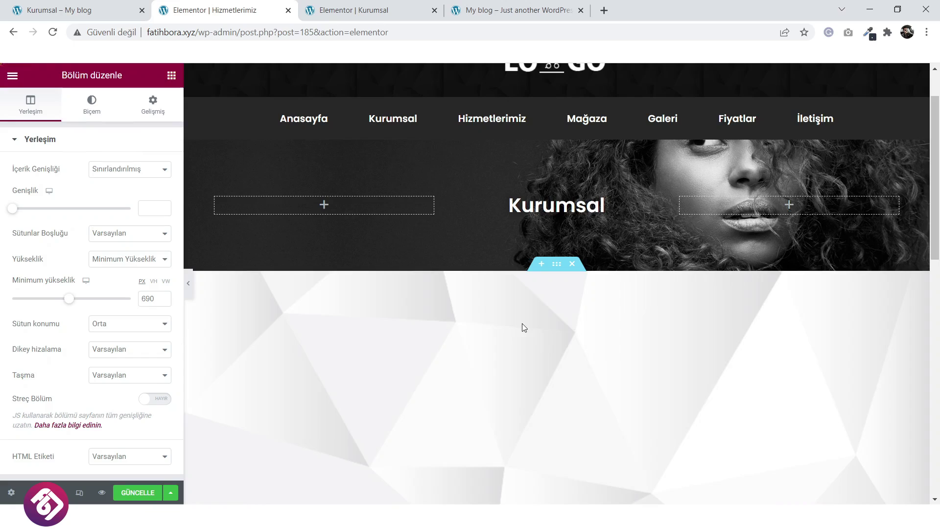
scroll(406, 257, up, 1)
scroll(406, 257, down, 3)
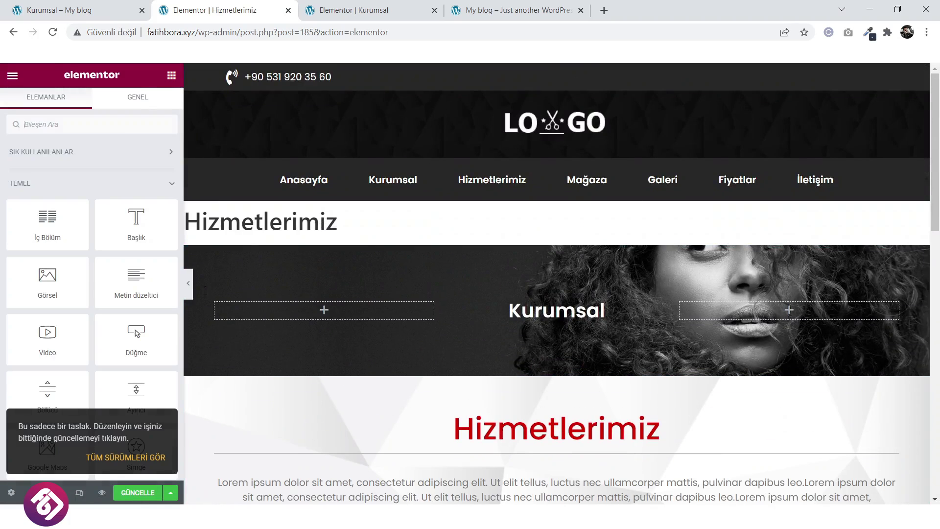
scroll(93, 318, down, 3)
Set the Sayfa düzeni back to Elementor Tam Genişlik in Page Settings.
click(11, 494)
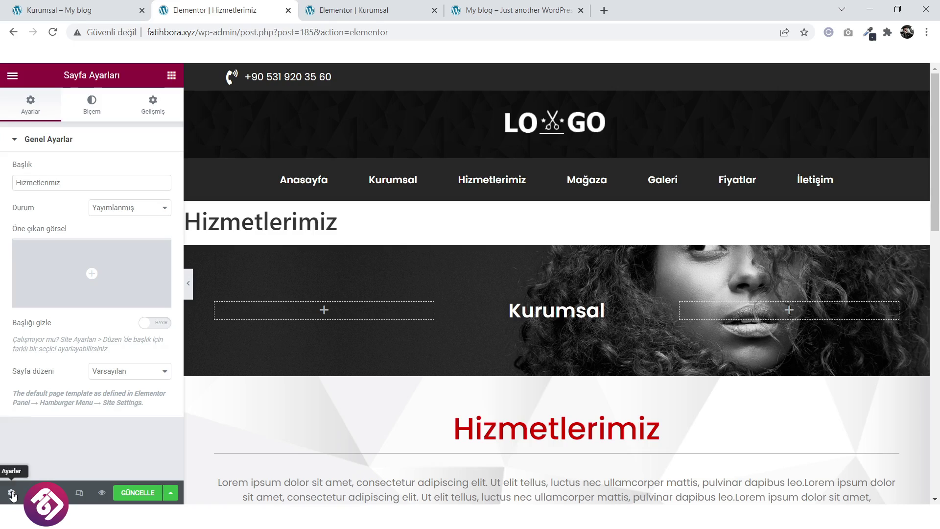
click(136, 372)
click(135, 402)
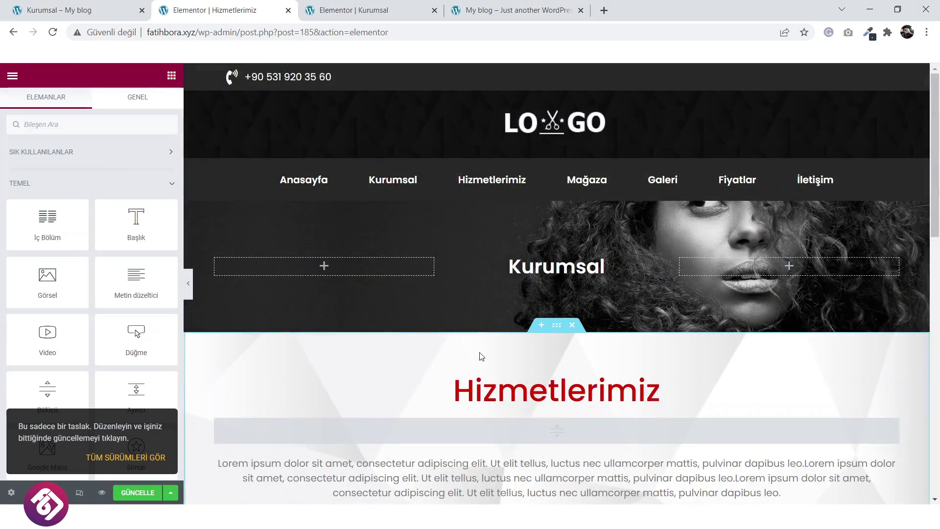
scroll(478, 357, down, 3)
scroll(479, 353, down, 3)
scroll(456, 396, down, 3)
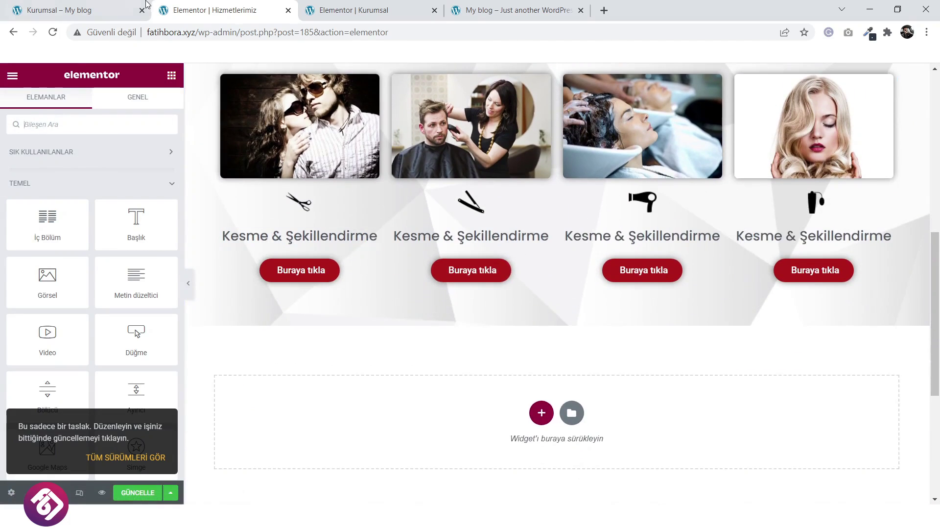
click(74, 10)
scroll(393, 322, down, 2)
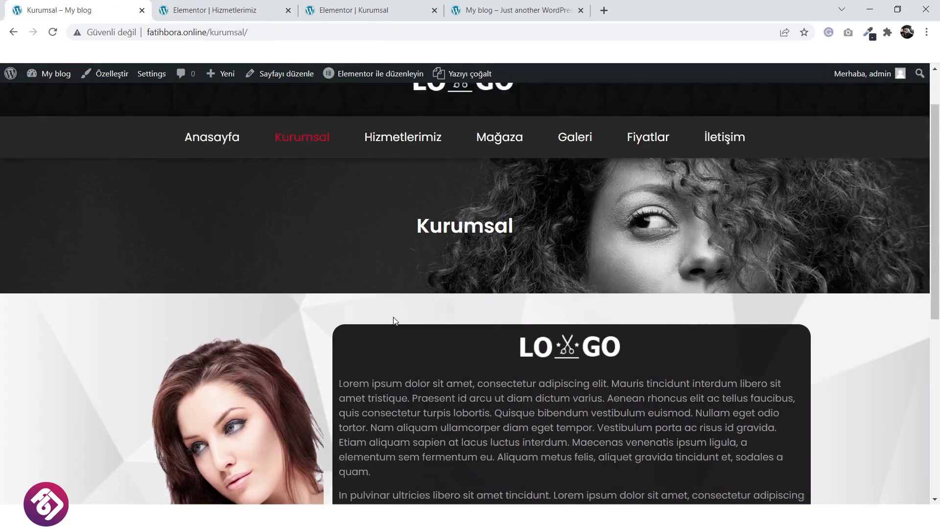
scroll(393, 322, up, 1)
click(400, 204)
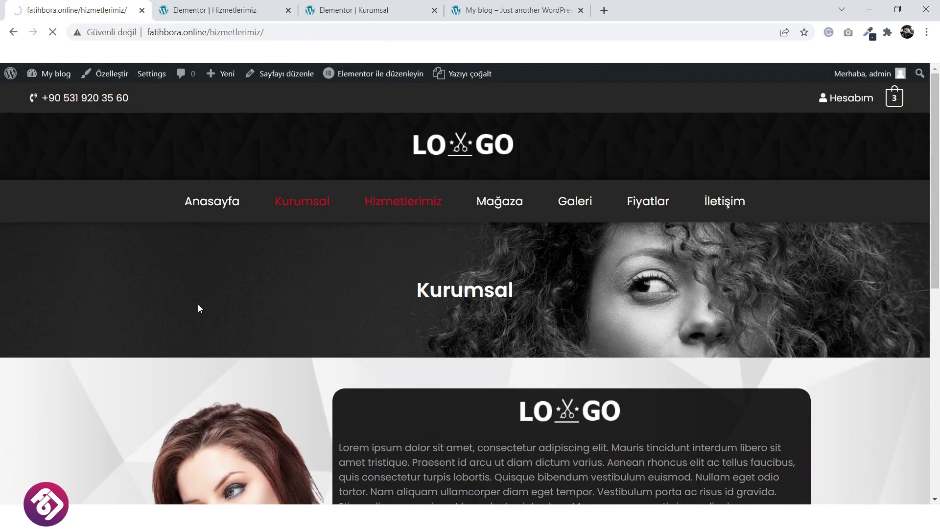
scroll(214, 322, down, 2)
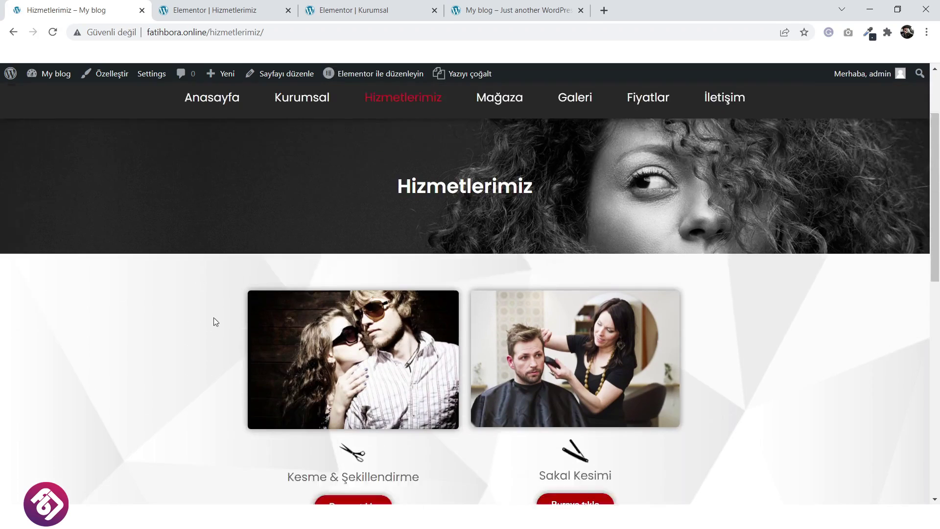
scroll(214, 322, down, 9)
key(ctrl+Tab)
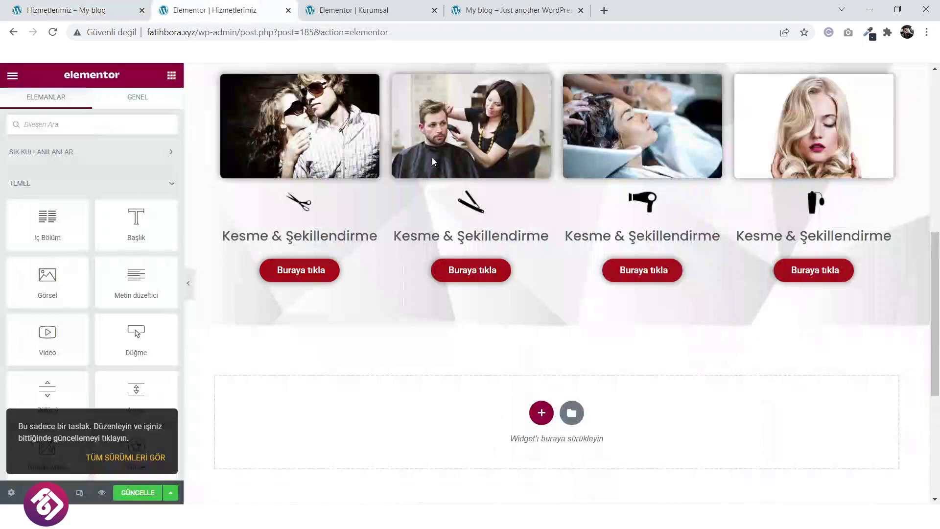
scroll(536, 263, up, 4)
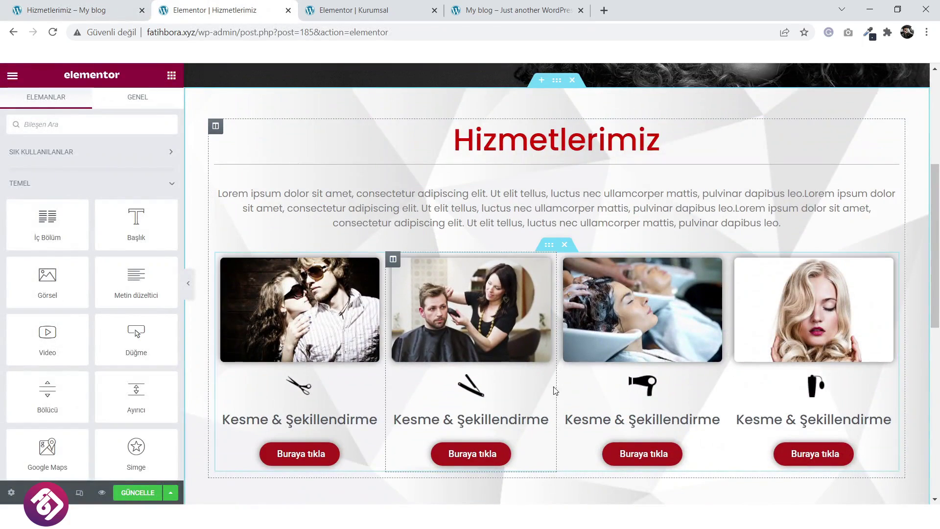
scroll(549, 296, down, 1)
Duplicate the four-card service row and reorder its columns, moving the couple and salon cards to the middle.
right_click(549, 191)
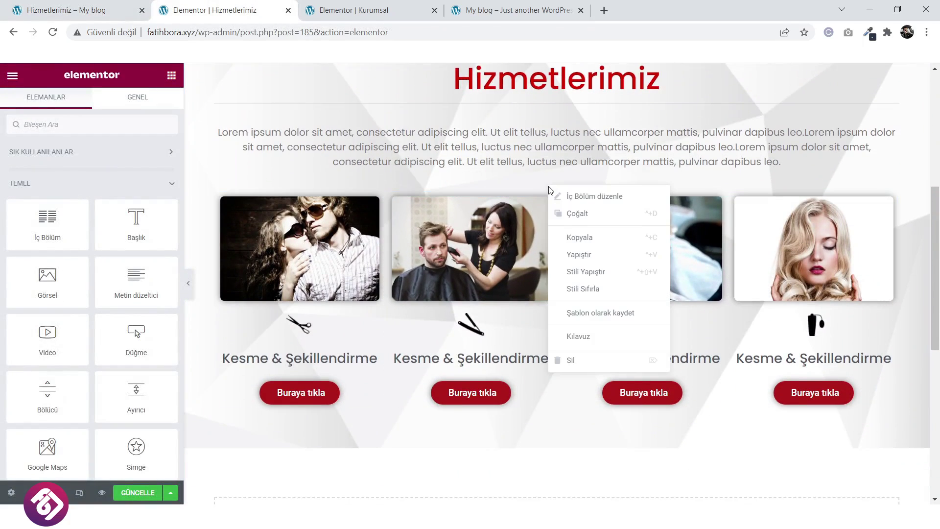
click(572, 222)
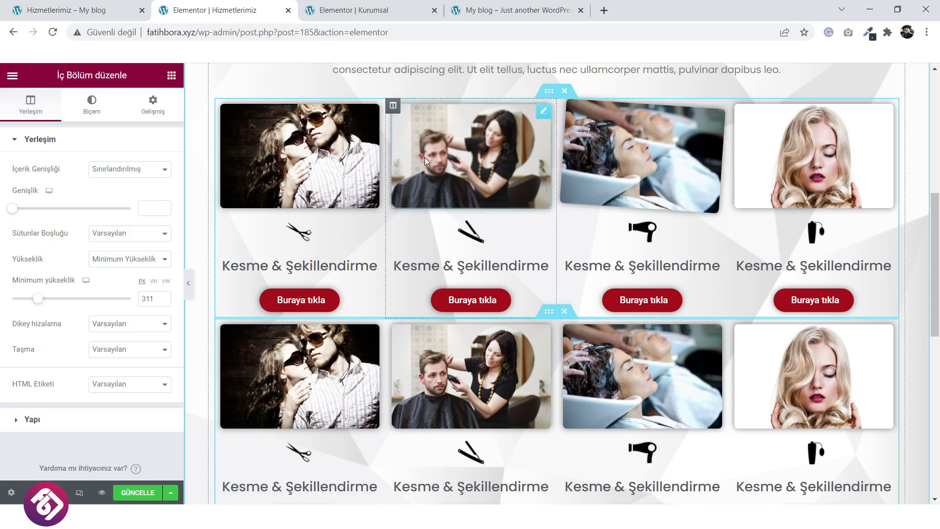
drag(222, 107, 501, 117)
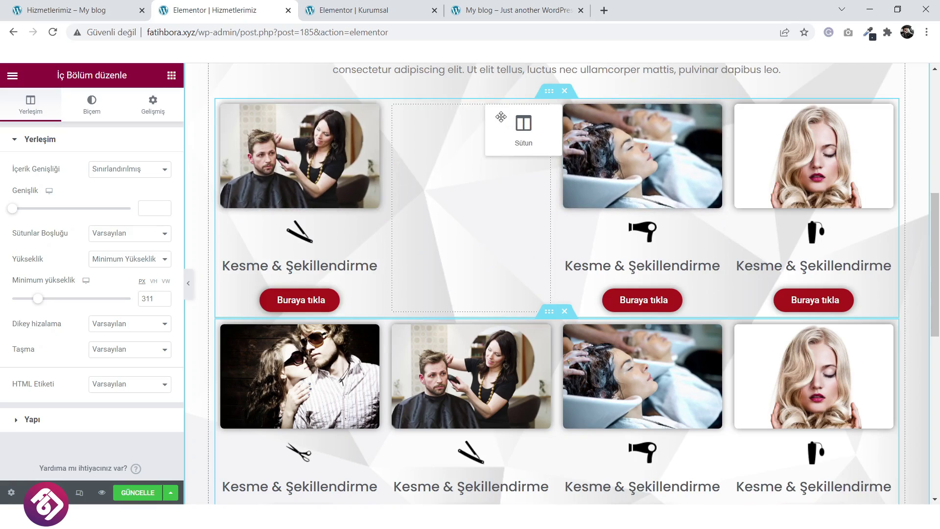
drag(361, 117, 361, 117)
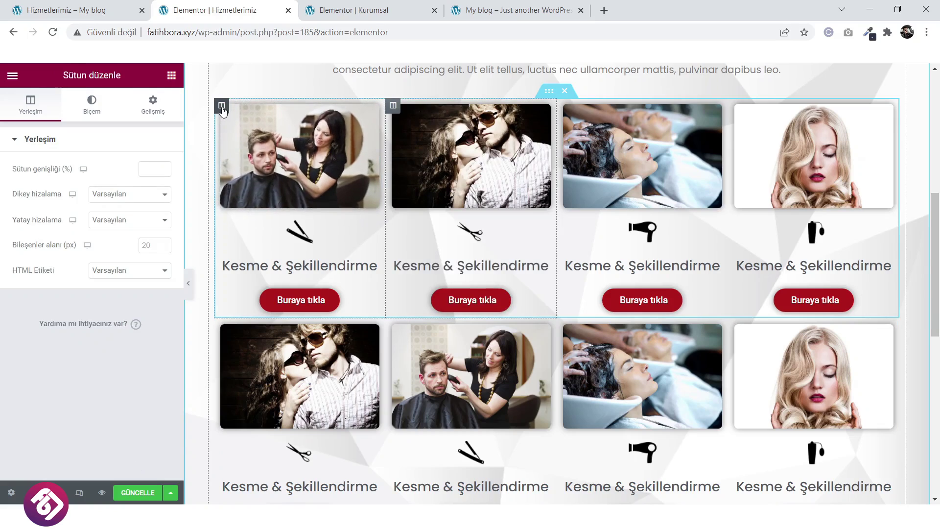
drag(222, 106, 568, 128)
drag(226, 110, 522, 212)
Delete the hair-wash photo, button, title and hair-dryer icon to empty the first column.
right_click(296, 153)
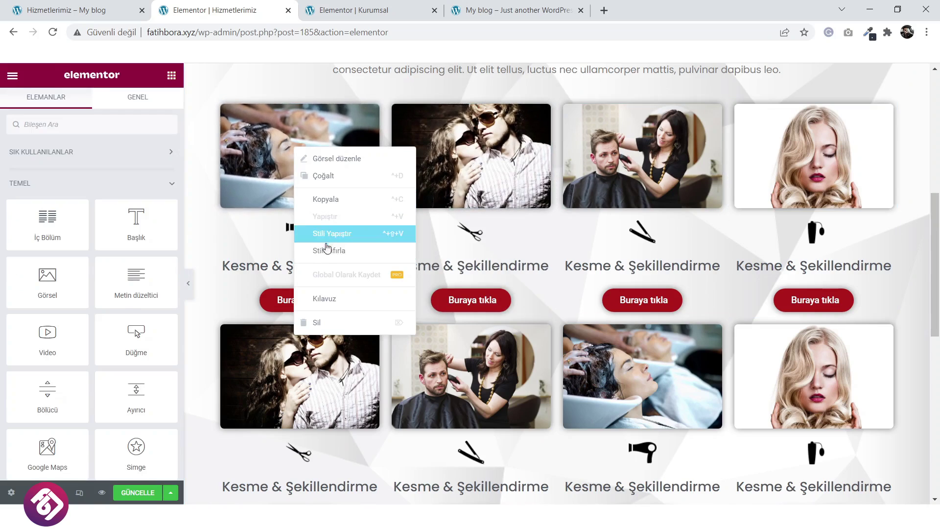
click(316, 296)
right_click(305, 188)
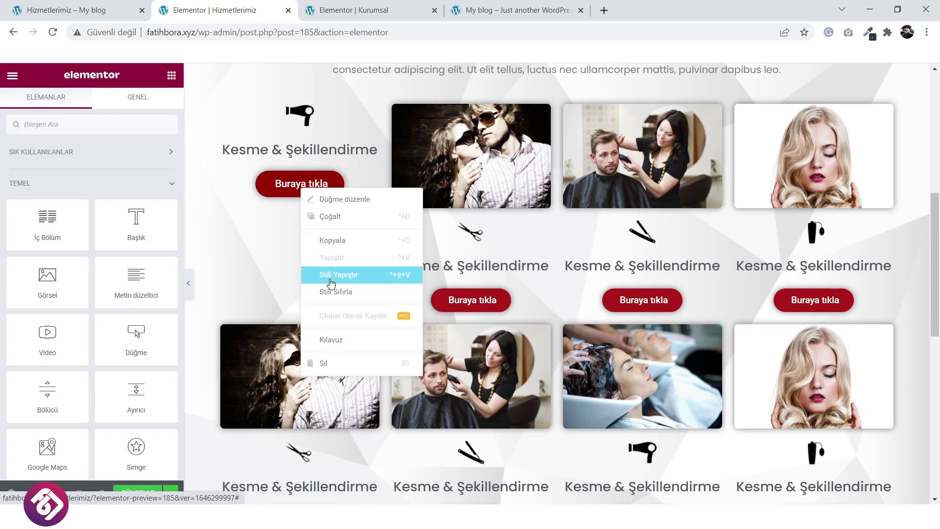
click(336, 363)
right_click(312, 154)
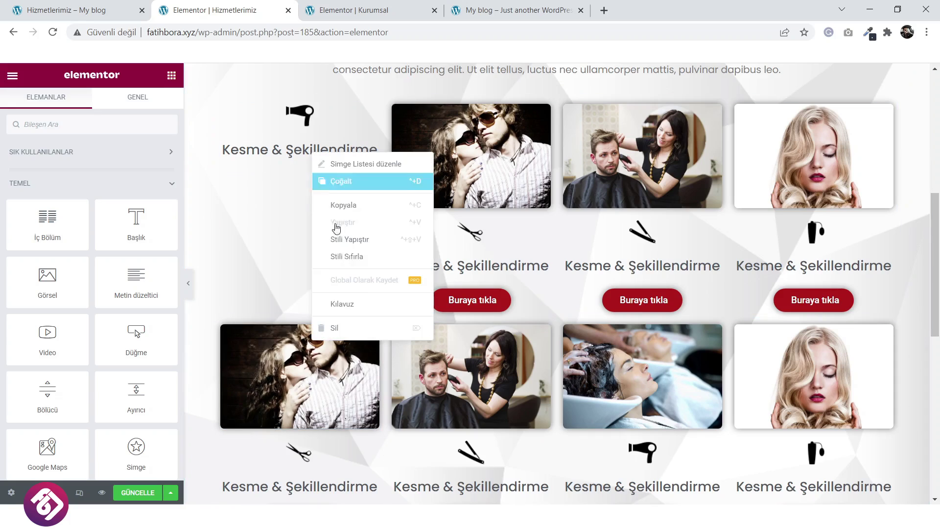
click(334, 327)
right_click(314, 122)
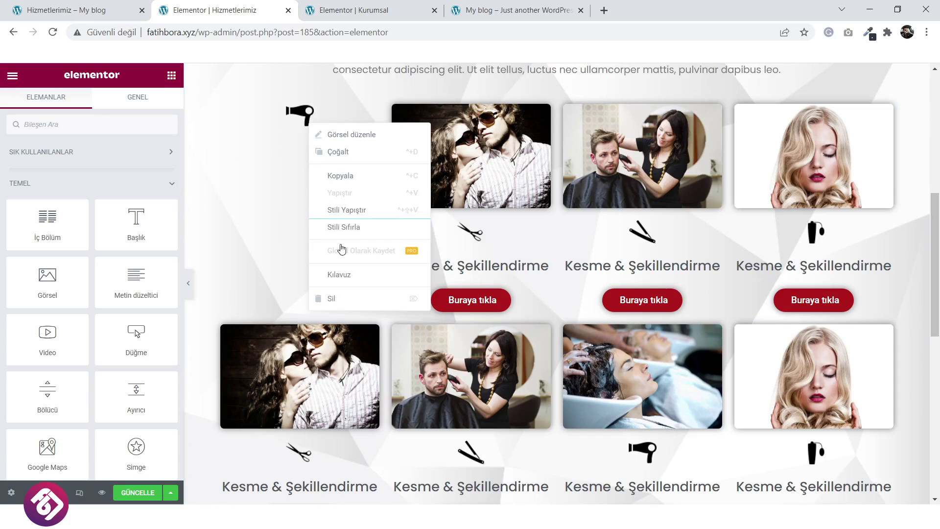
click(357, 299)
Delete the blonde photo, icon, Kesme & Şekillendirme title and button to empty the fourth column.
right_click(780, 138)
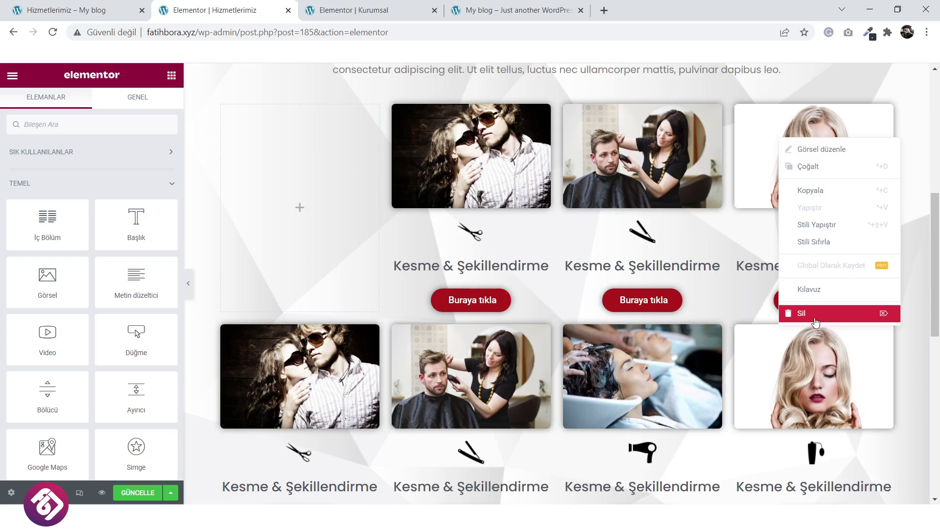
click(796, 310)
right_click(810, 133)
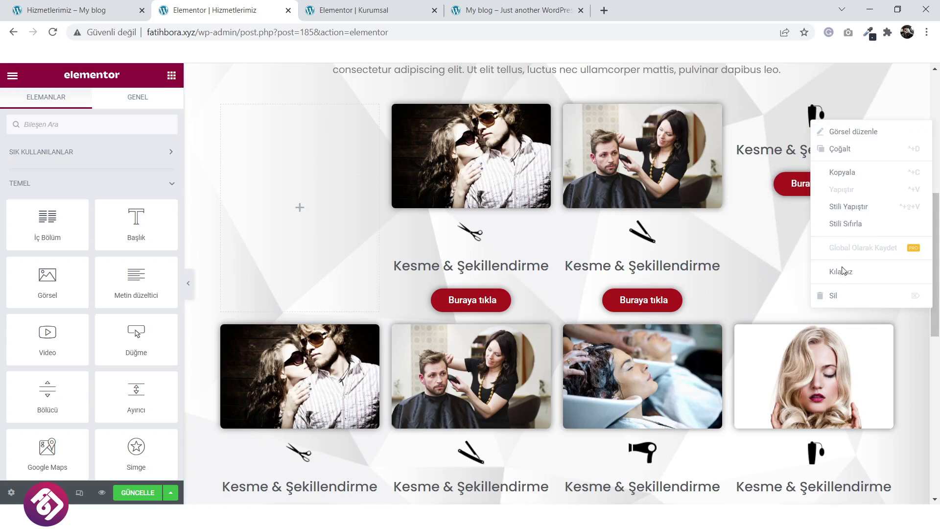
click(830, 295)
right_click(845, 114)
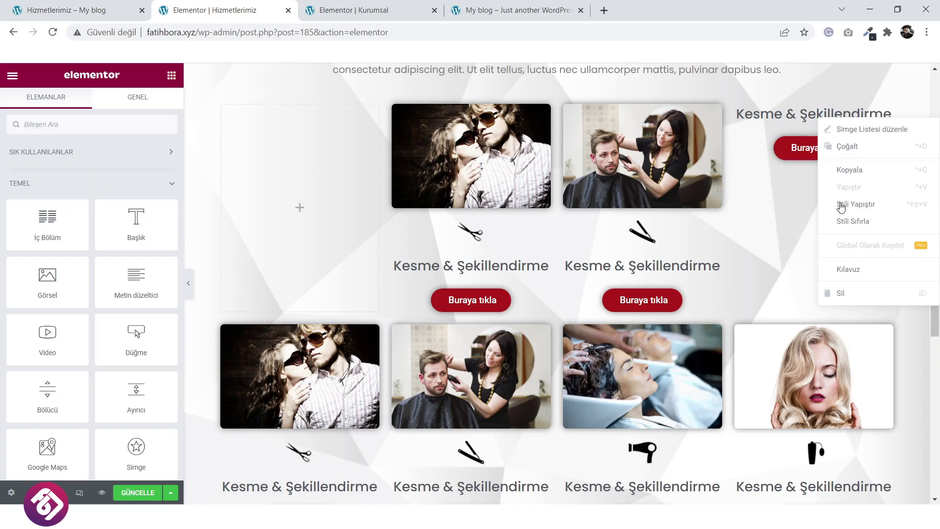
click(846, 293)
right_click(825, 117)
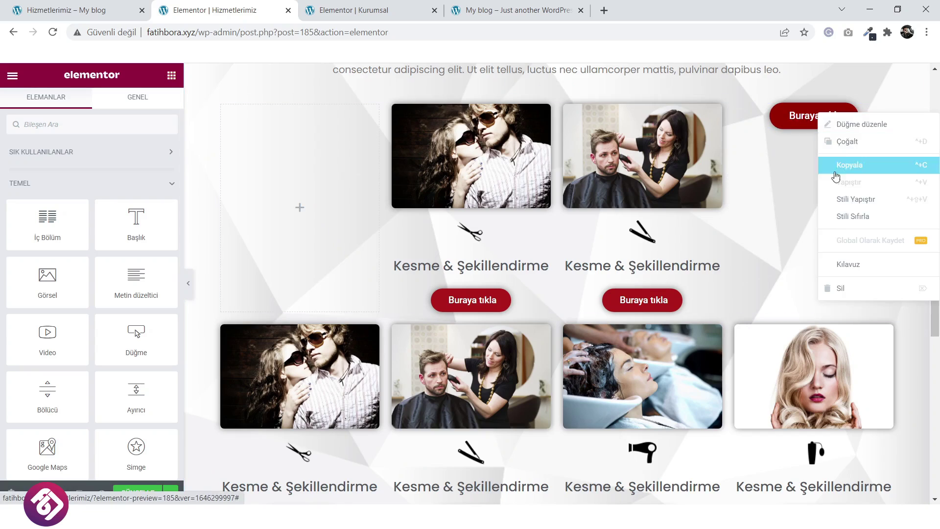
click(851, 289)
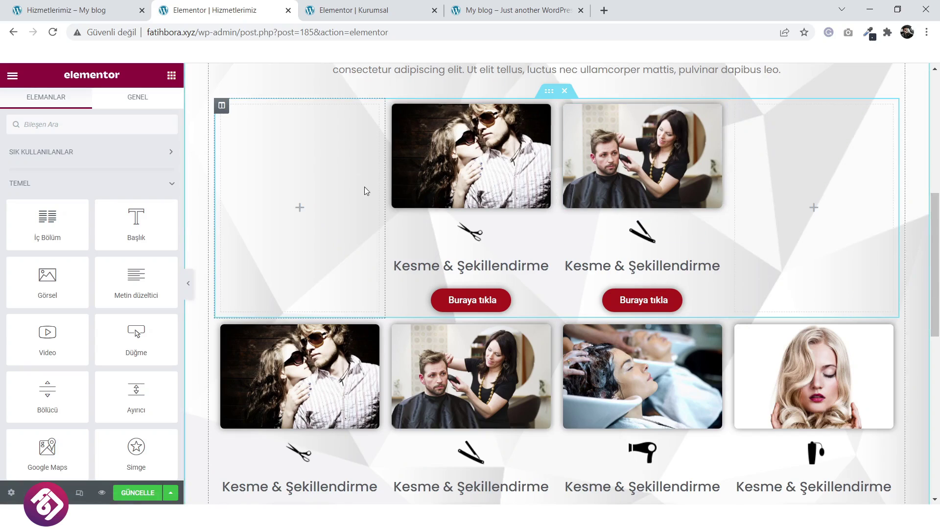
Widen the top row's couple and salon cards to about 30.5% and 33.1%, narrowing the empty outer columns.
drag(385, 198, 327, 202)
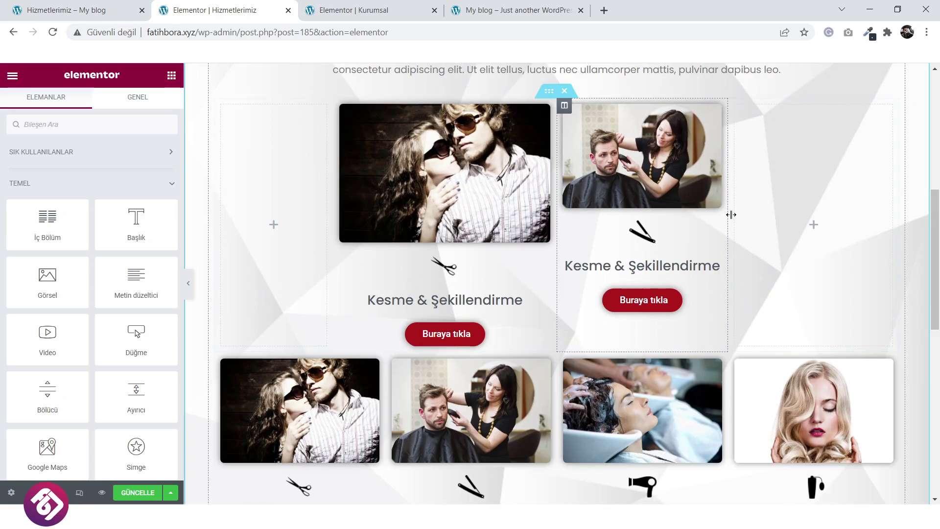
drag(731, 216, 779, 225)
scroll(745, 272, down, 3)
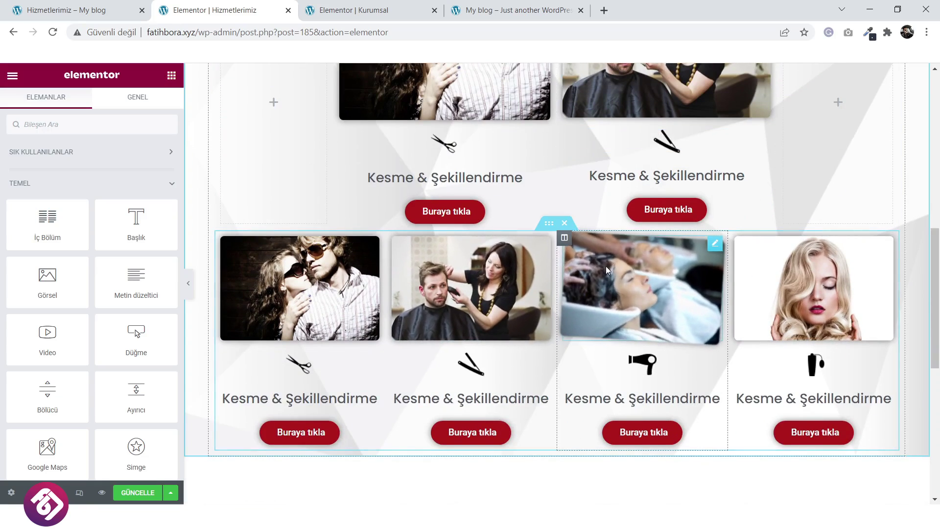
Move the blonde card column and the last card column into the lower row's second and third slots.
drag(735, 244, 438, 245)
drag(641, 260, 642, 260)
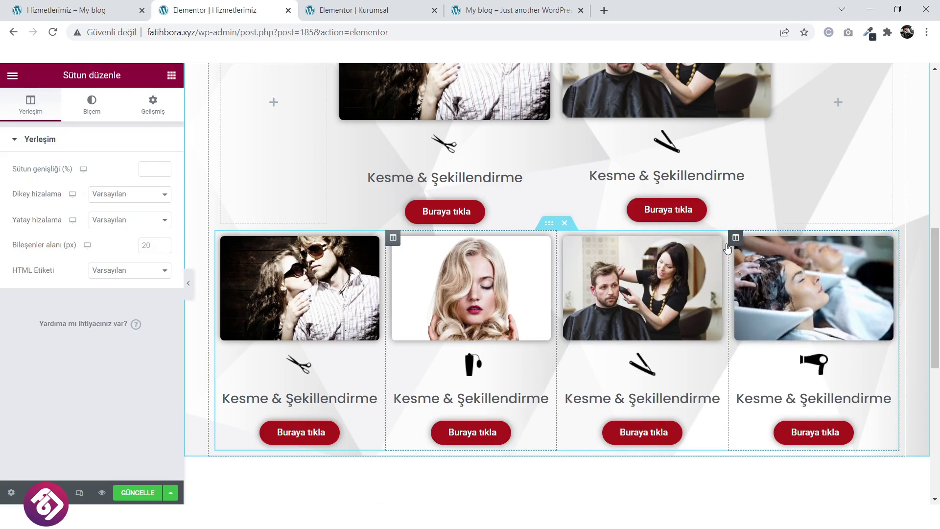
drag(742, 246, 646, 277)
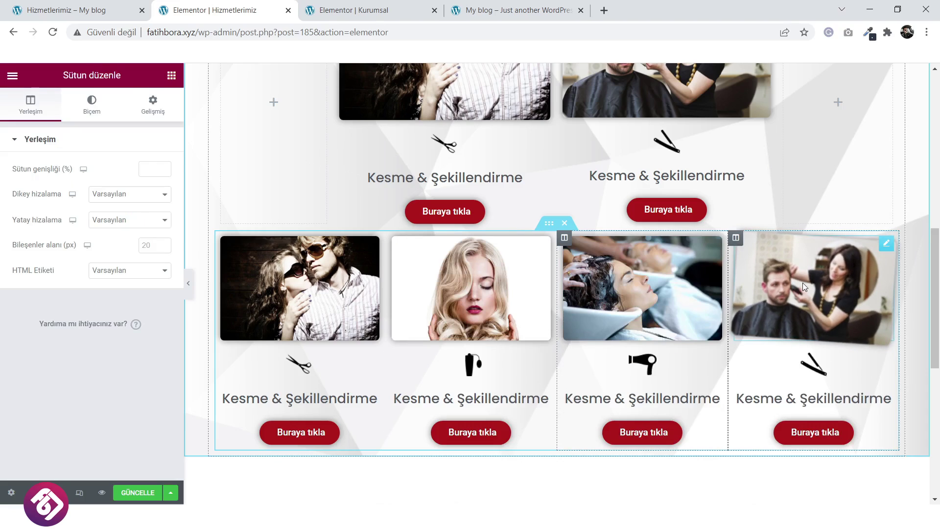
Delete the image, icon, heading and button from the lower row's last column.
right_click(806, 286)
click(831, 456)
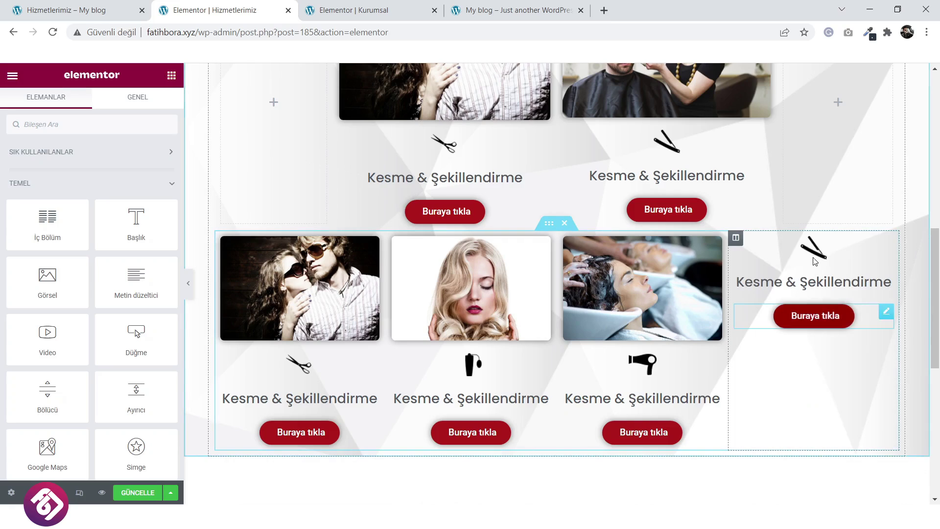
right_click(814, 256)
click(835, 430)
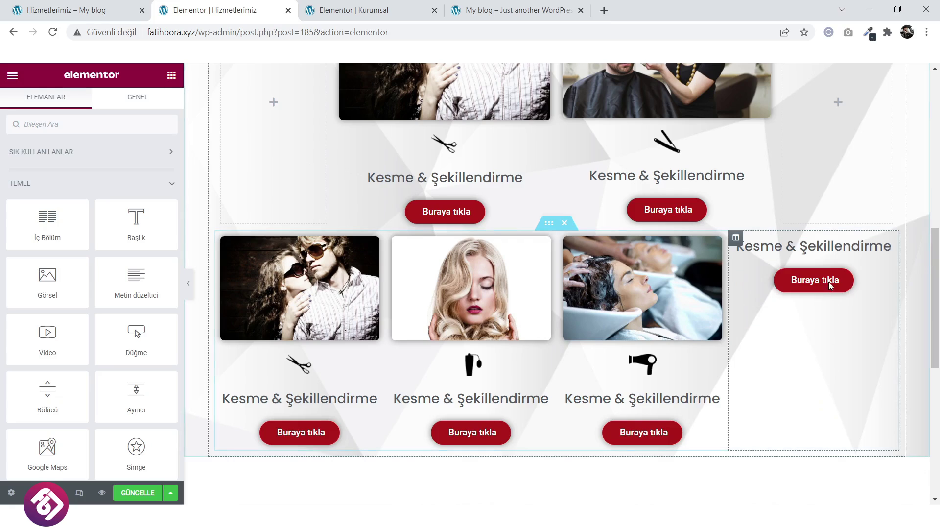
right_click(822, 255)
click(837, 424)
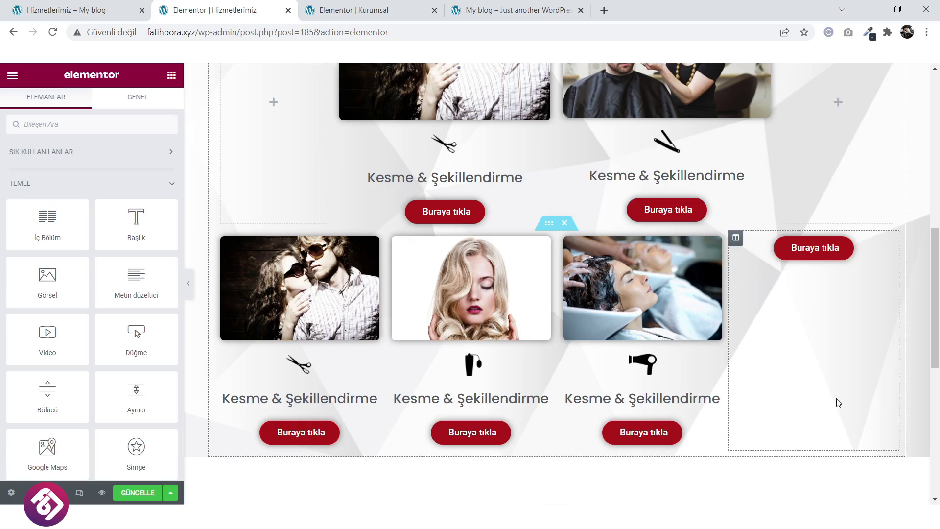
right_click(821, 254)
click(837, 425)
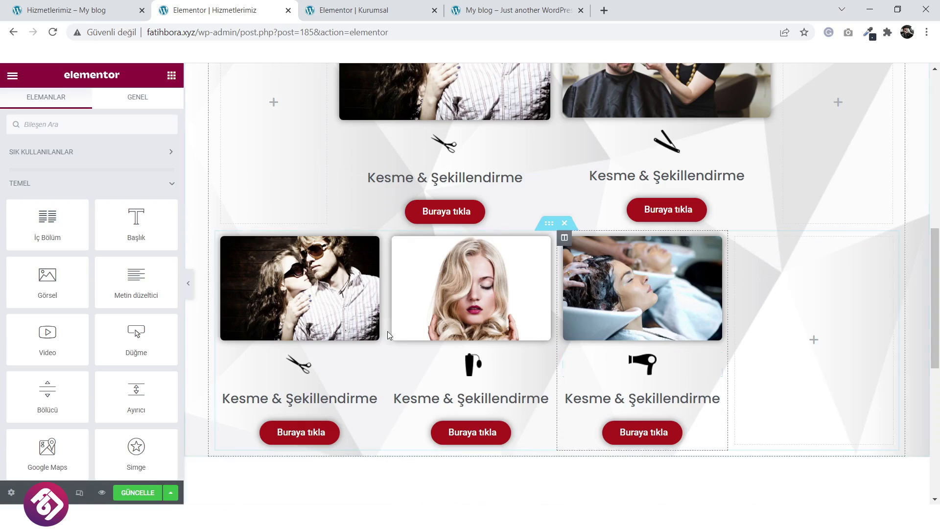
Delete the image, scissors icon, heading and button, leaving the lower row's first column empty.
right_click(277, 281)
click(331, 457)
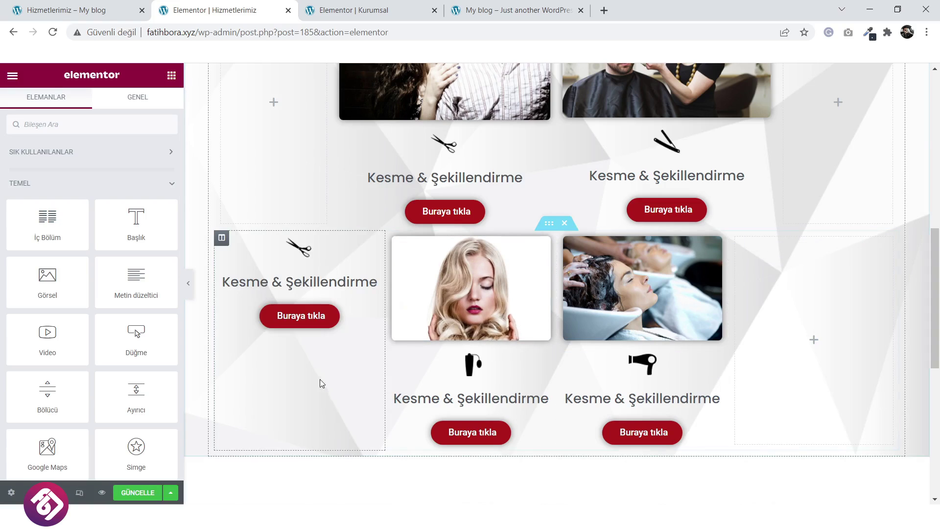
right_click(318, 249)
click(340, 425)
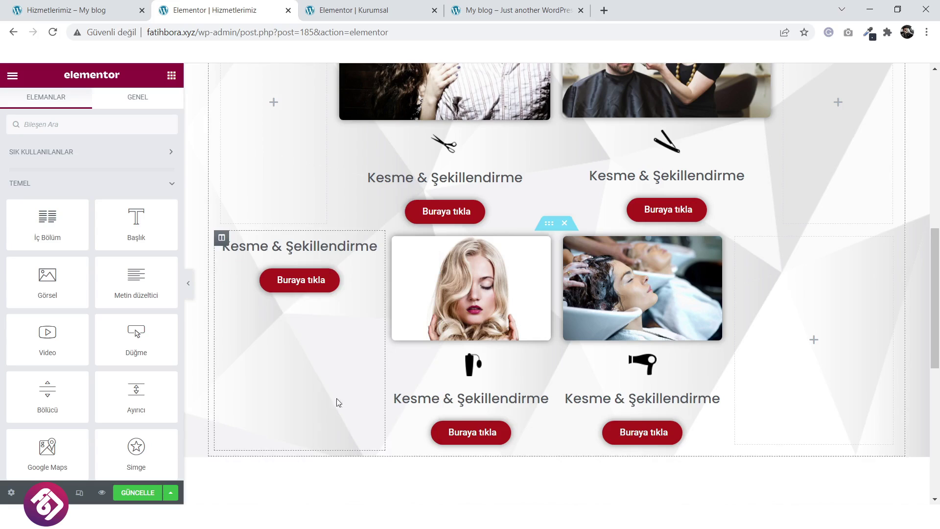
right_click(323, 255)
click(356, 426)
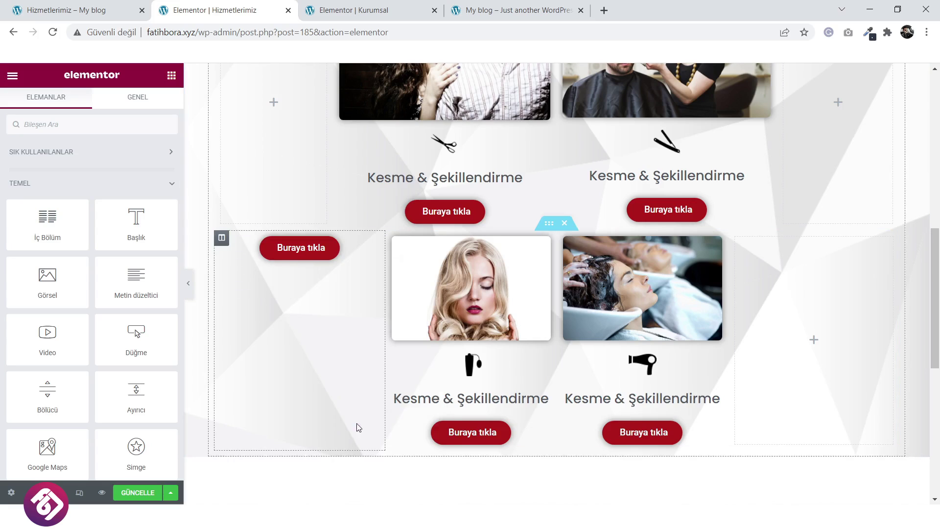
right_click(319, 252)
click(350, 425)
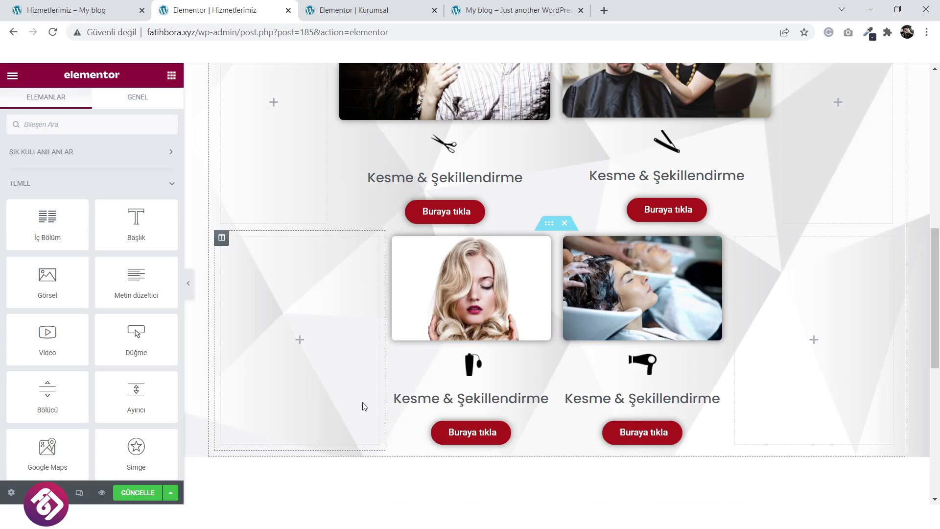
Widen the blonde and shampoo card columns to about 32% and 33.6%, then save the page.
drag(387, 313, 325, 318)
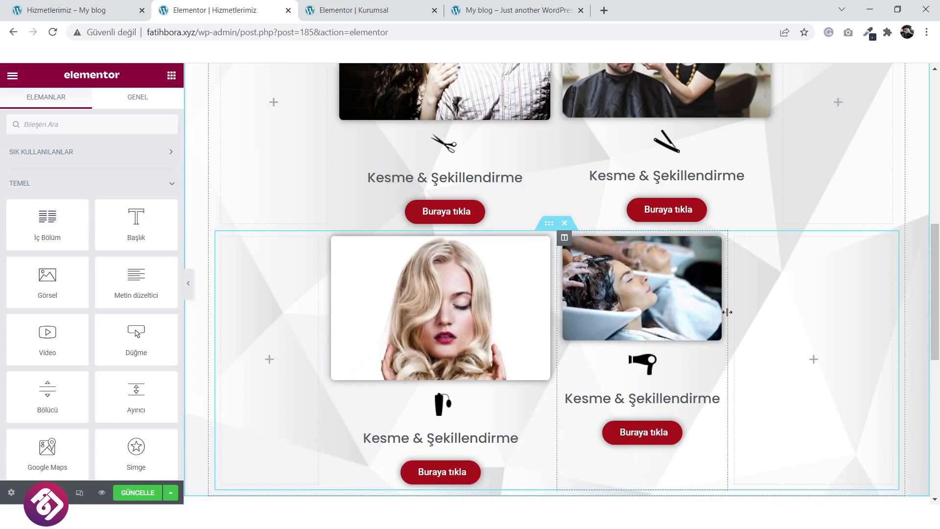
drag(734, 313, 790, 323)
scroll(306, 374, down, 5)
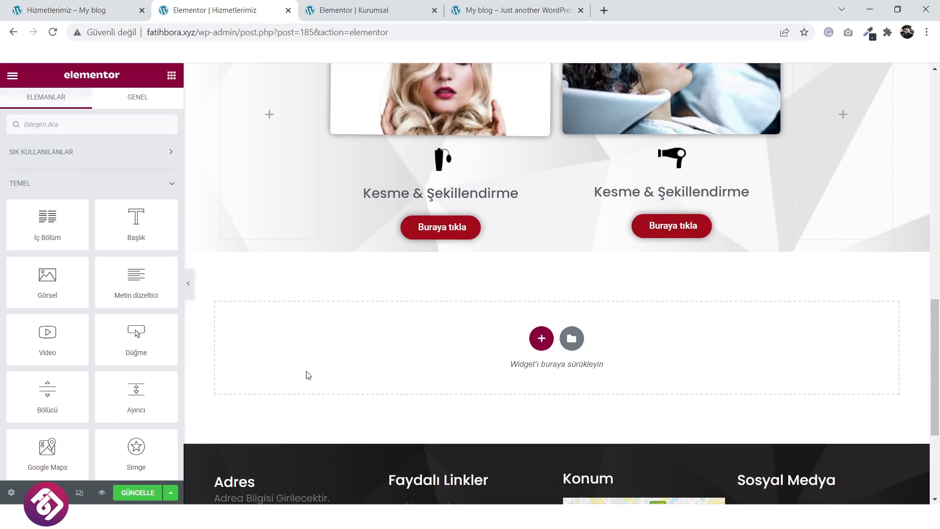
scroll(331, 368, up, 4)
click(138, 493)
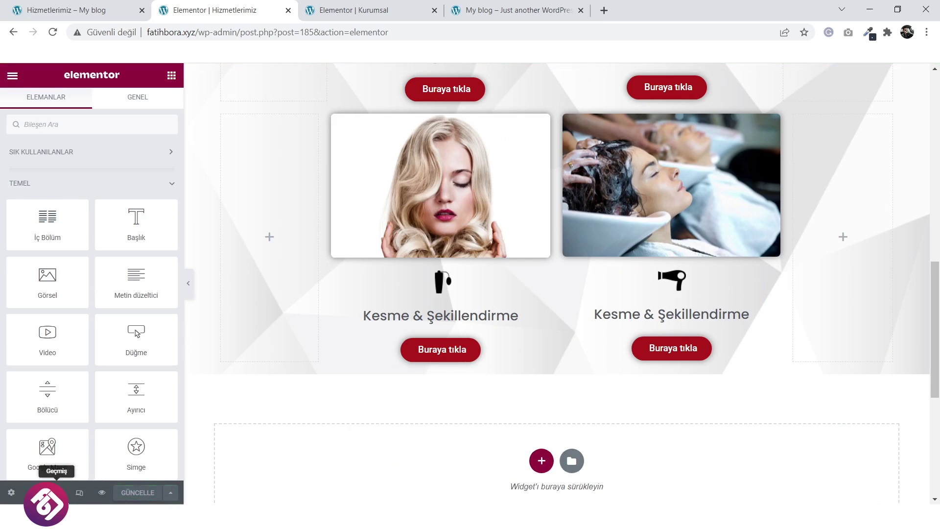
click(102, 493)
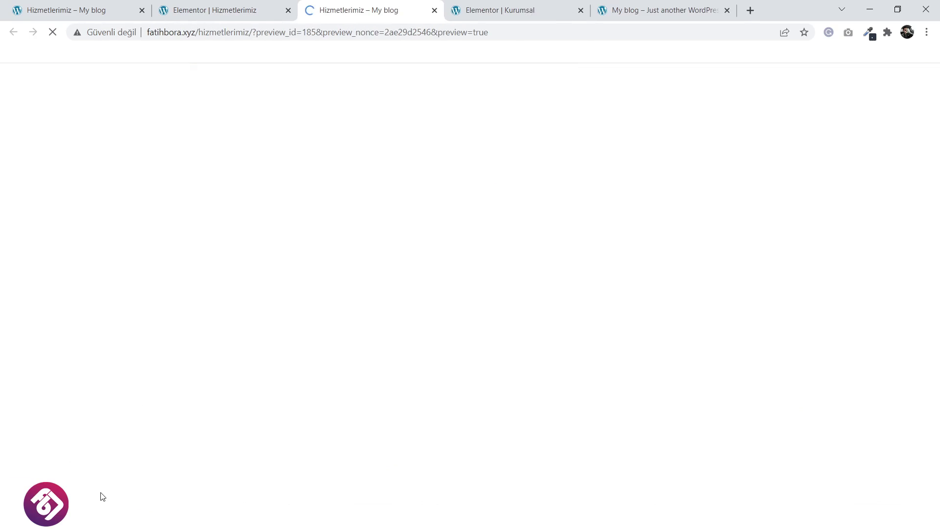
scroll(316, 348, down, 3)
scroll(316, 348, down, 10)
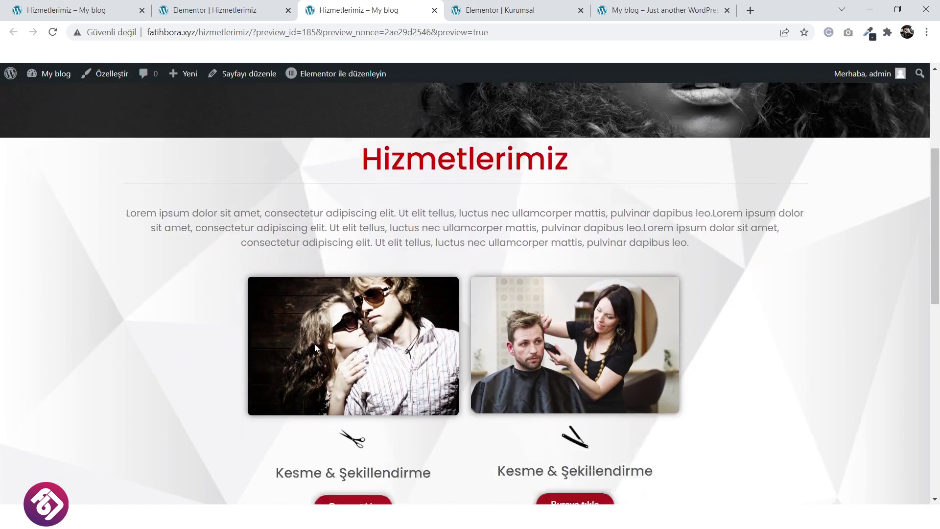
scroll(318, 345, up, 10)
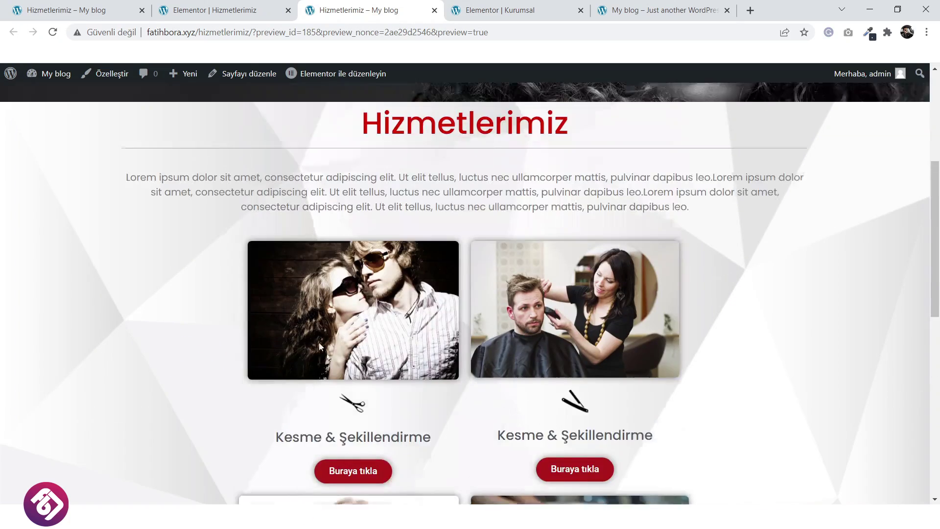
click(220, 10)
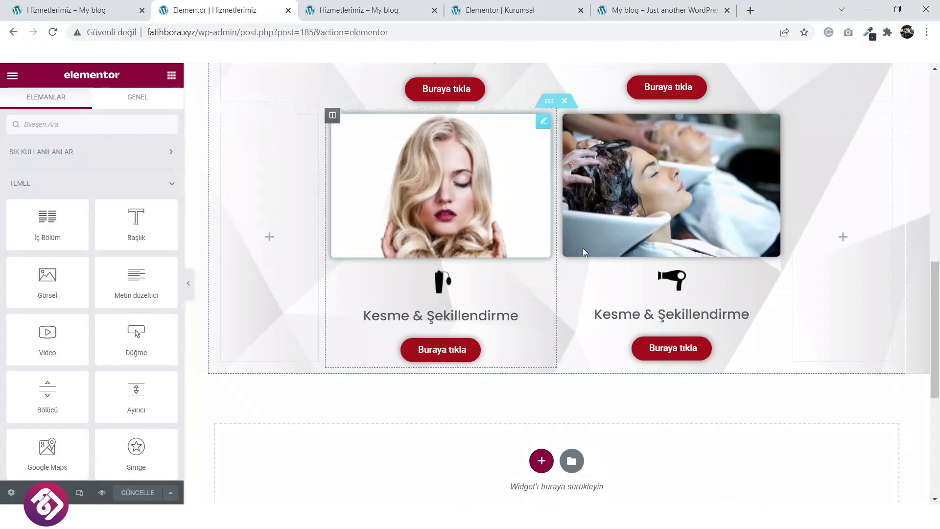
Set the Hizmetlerimiz section's unlinked padding to 30 top and 30 bottom in Gelişmiş settings.
scroll(582, 246, up, 7)
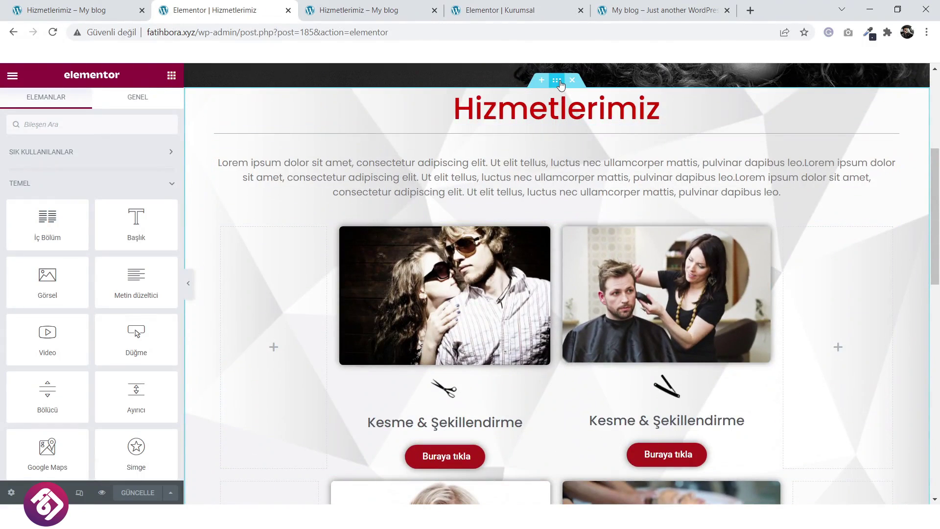
click(556, 80)
click(153, 105)
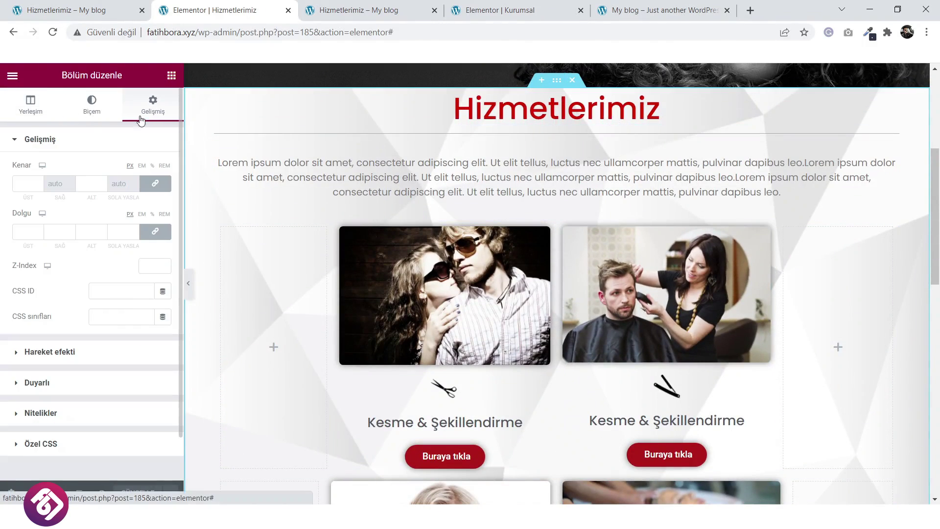
click(152, 233)
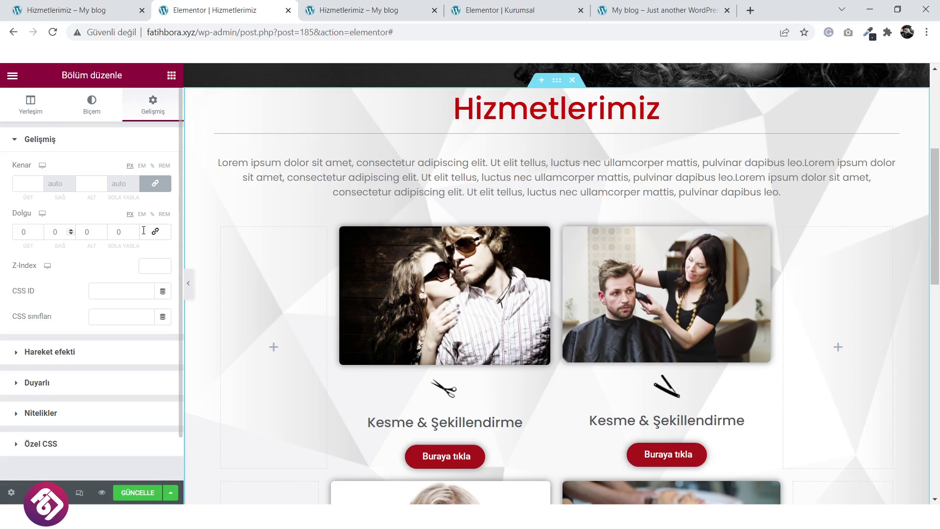
click(40, 230)
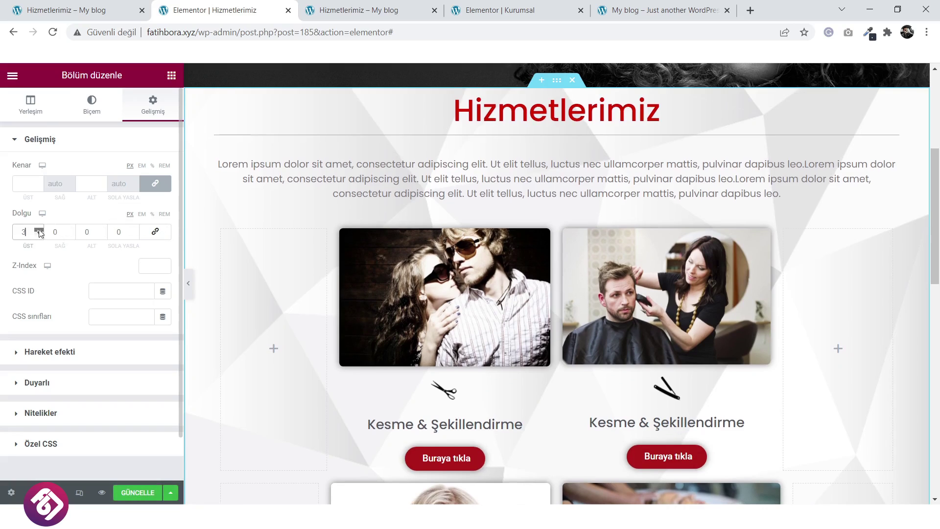
text(30)
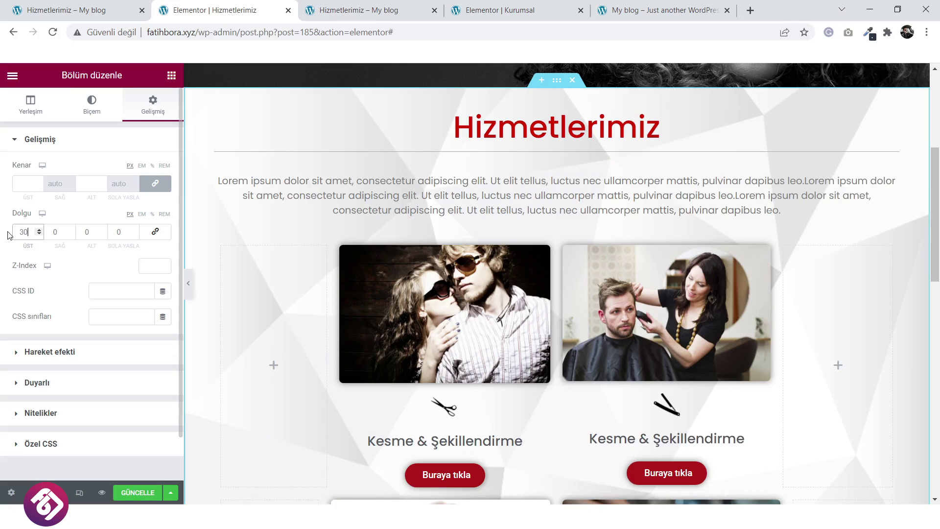
key(Tab)
key(Tab)
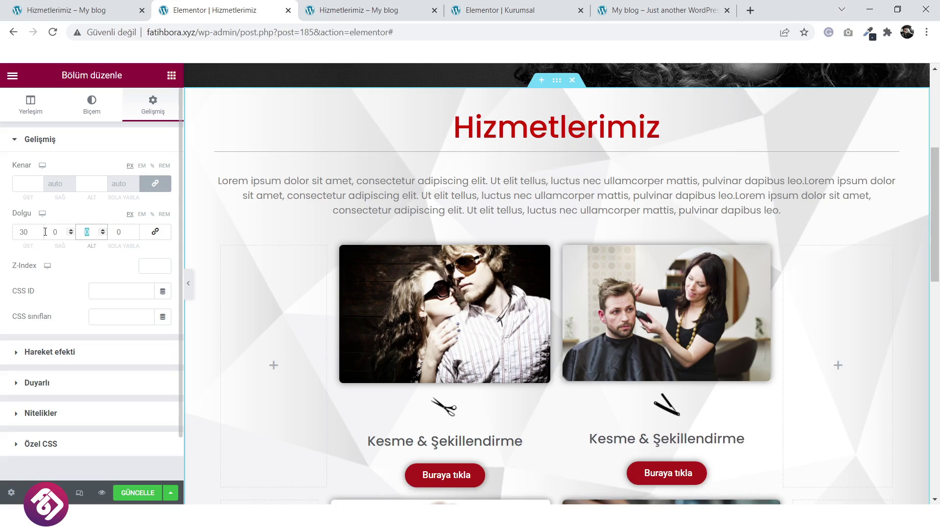
scroll(575, 333, down, 6)
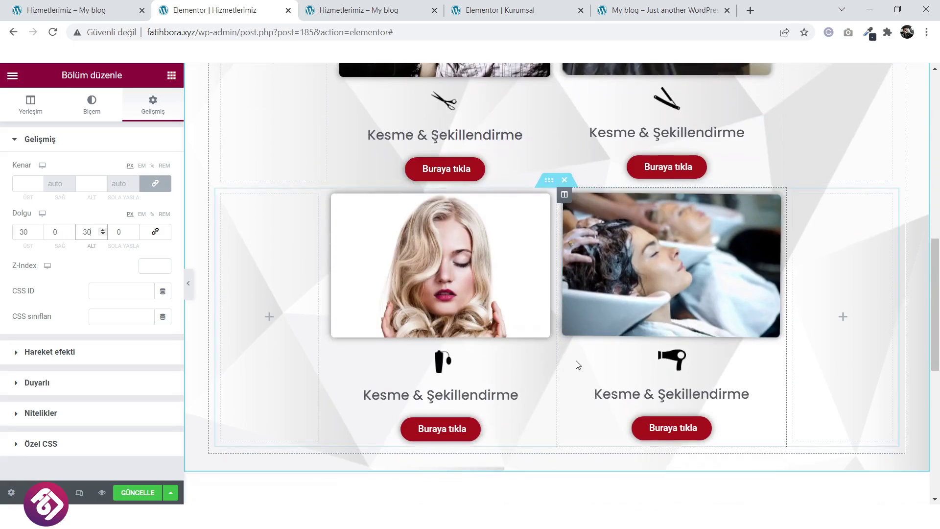
text(30)
Save the page with GÜNCELLE to keep the new section padding.
click(137, 491)
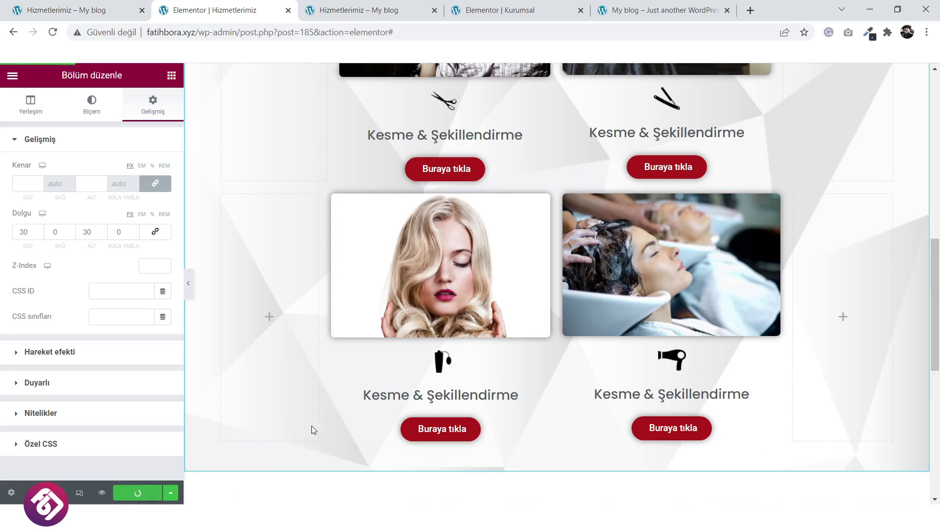
scroll(332, 424, up, 7)
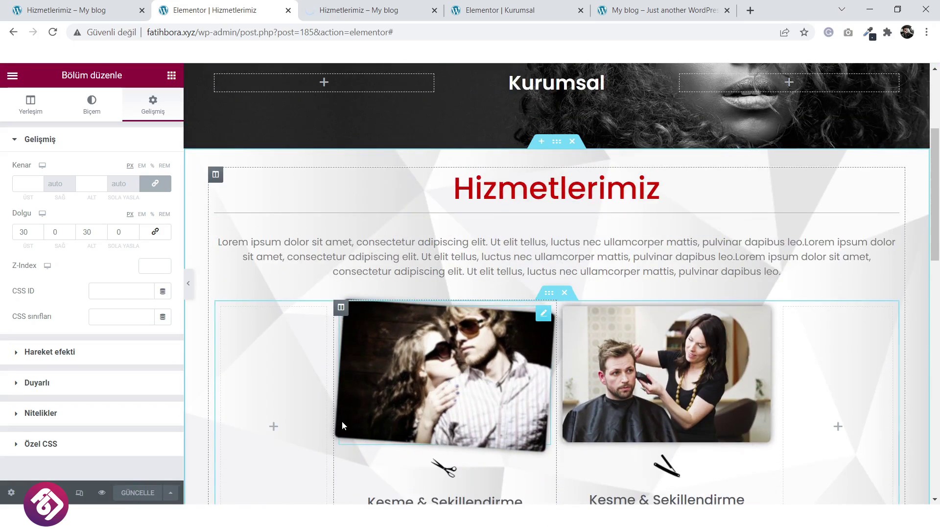
scroll(487, 409, down, 3)
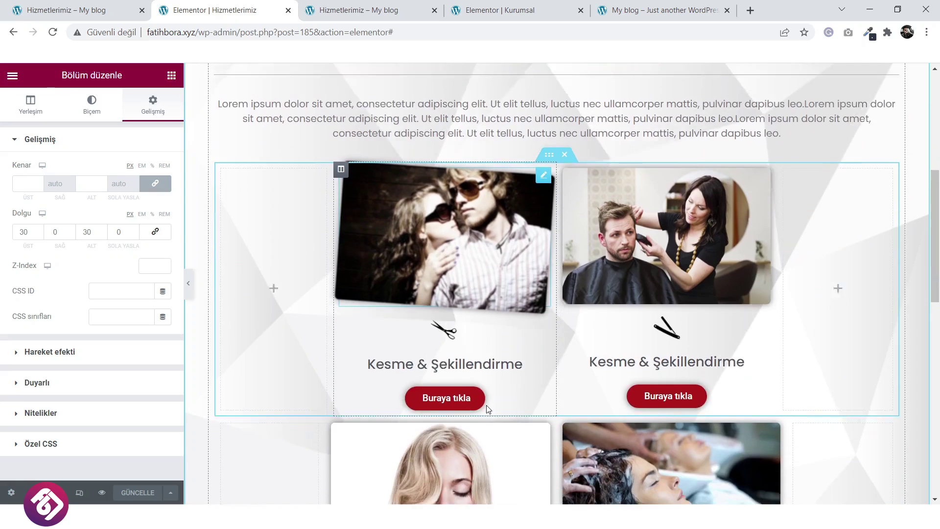
scroll(488, 409, up, 3)
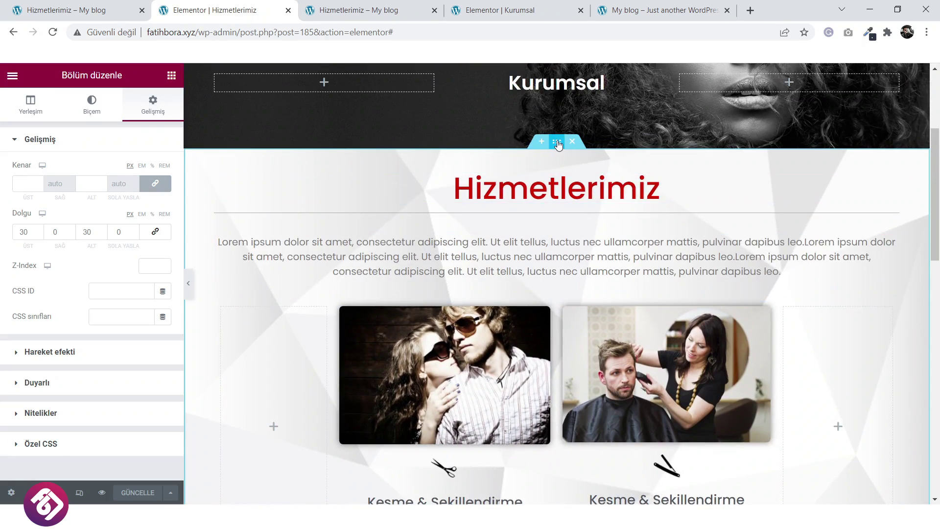
Choose Şablon olarak kaydet for the Hizmetlerimiz section and start typing the template name.
right_click(557, 144)
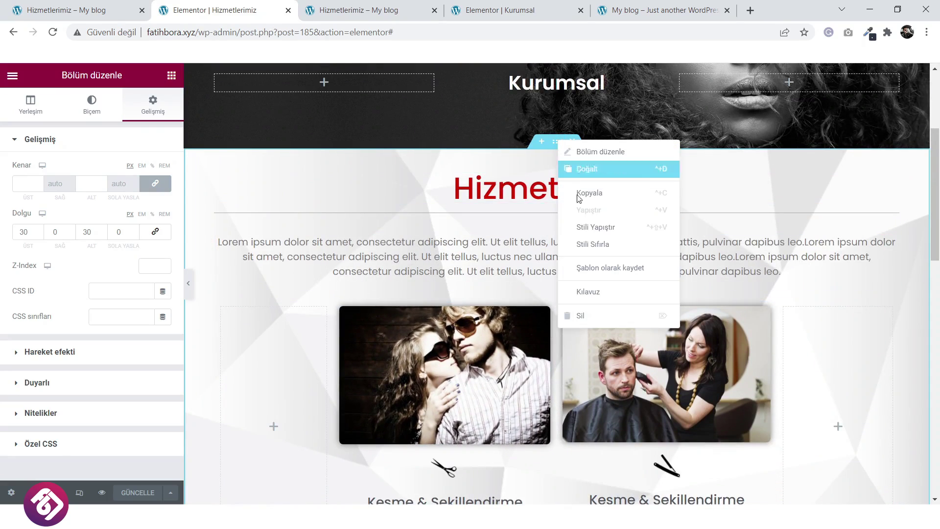
click(599, 266)
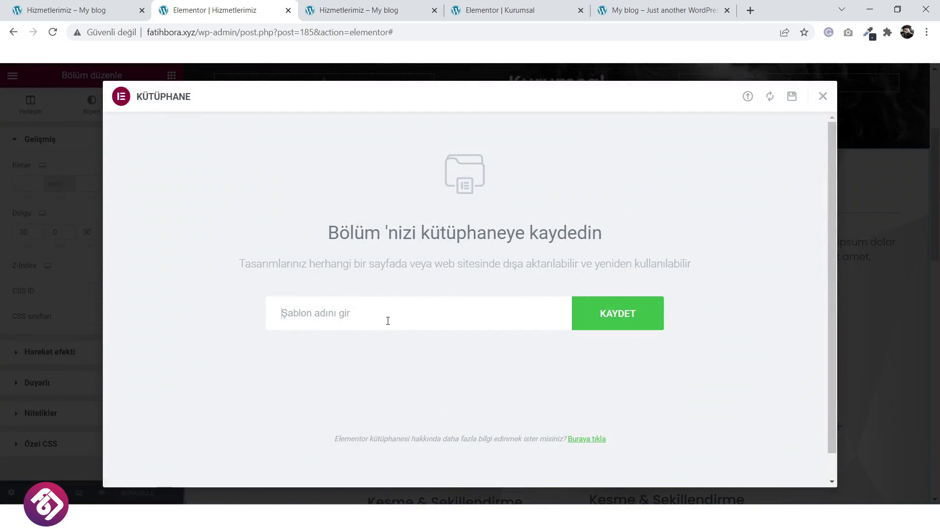
text(Hiz)
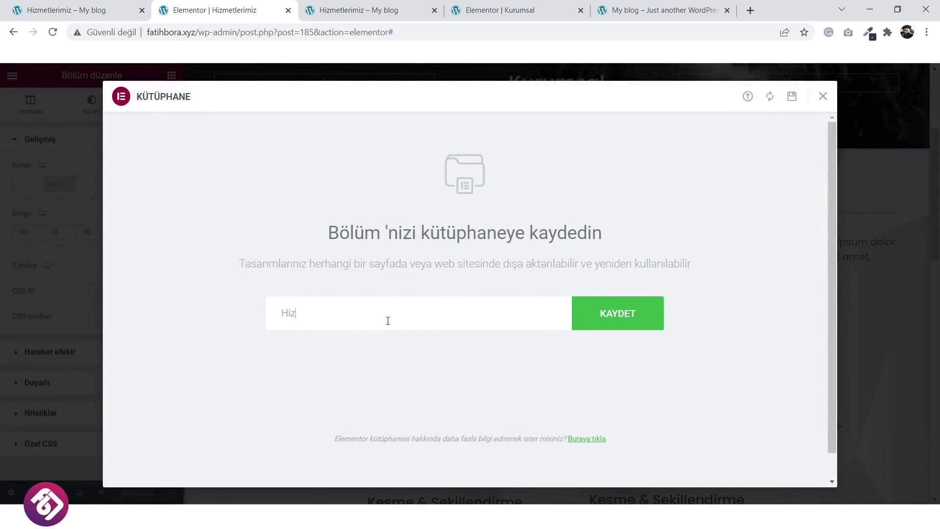
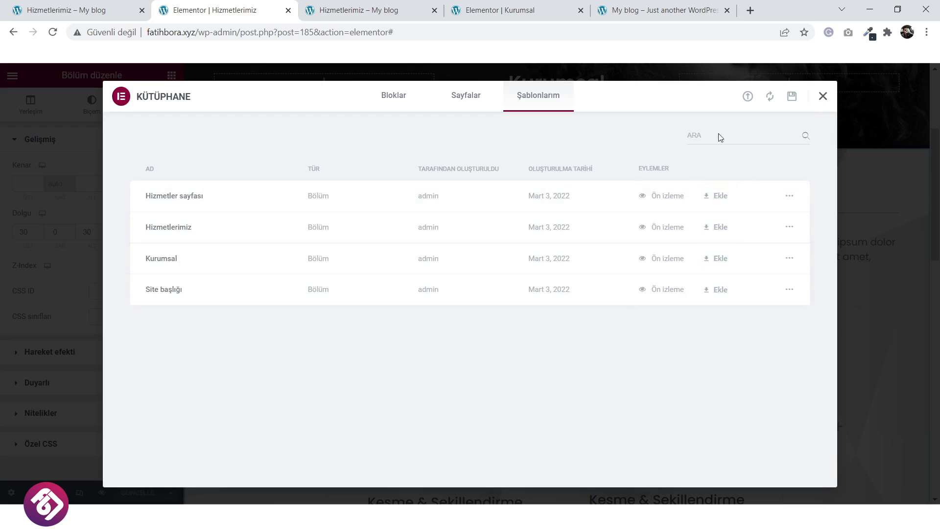
Close the template library and switch to the Hizmetlerimiz page preview.
click(824, 96)
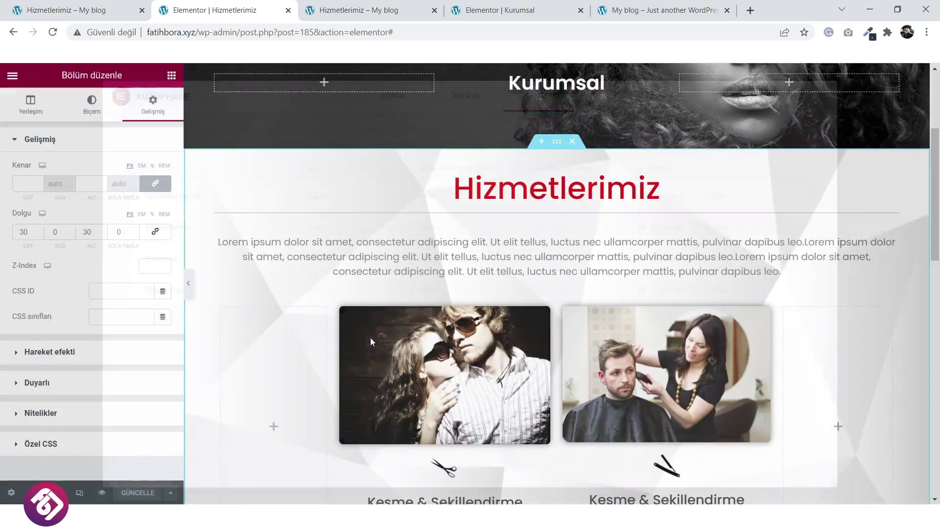
scroll(370, 337, down, 3)
click(351, 7)
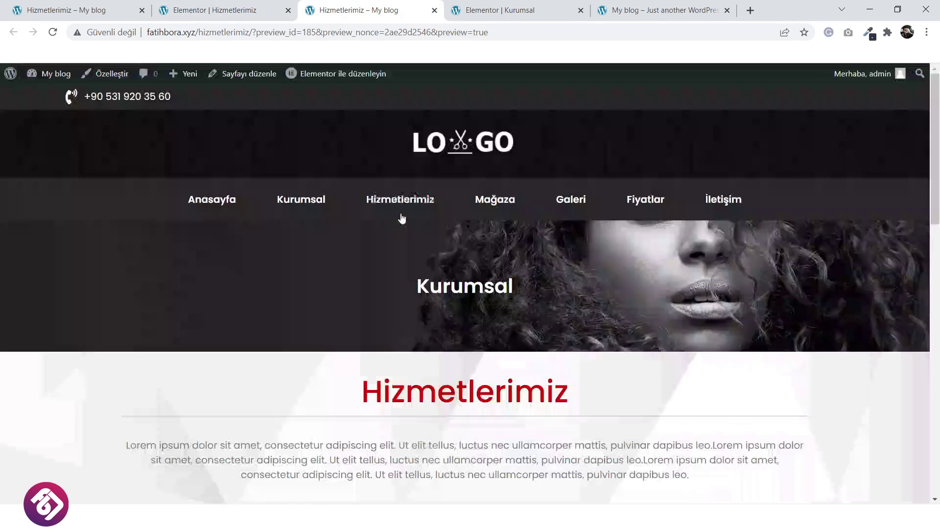
Scroll through the preview and reopen Hizmetlerimiz from the site menu before going to the dashboard.
scroll(406, 273, down, 7)
scroll(406, 275, down, 3)
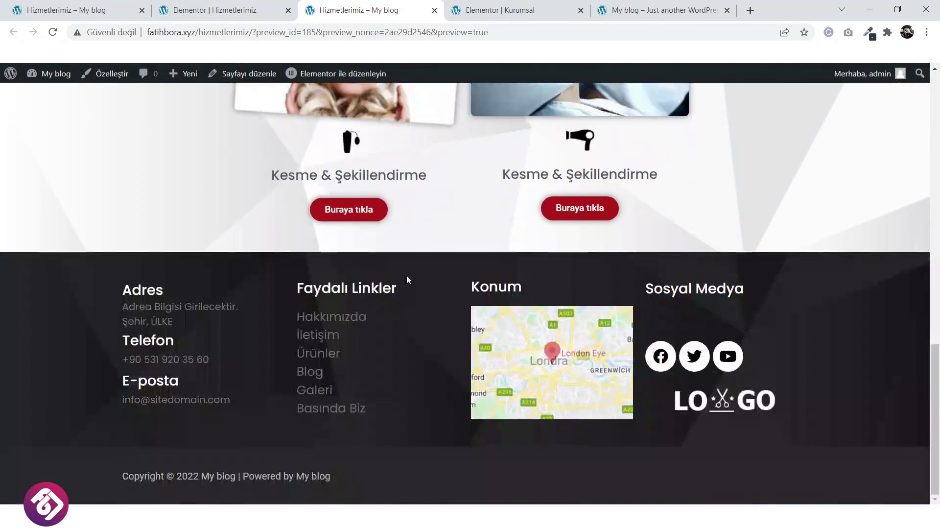
scroll(407, 275, up, 10)
click(396, 199)
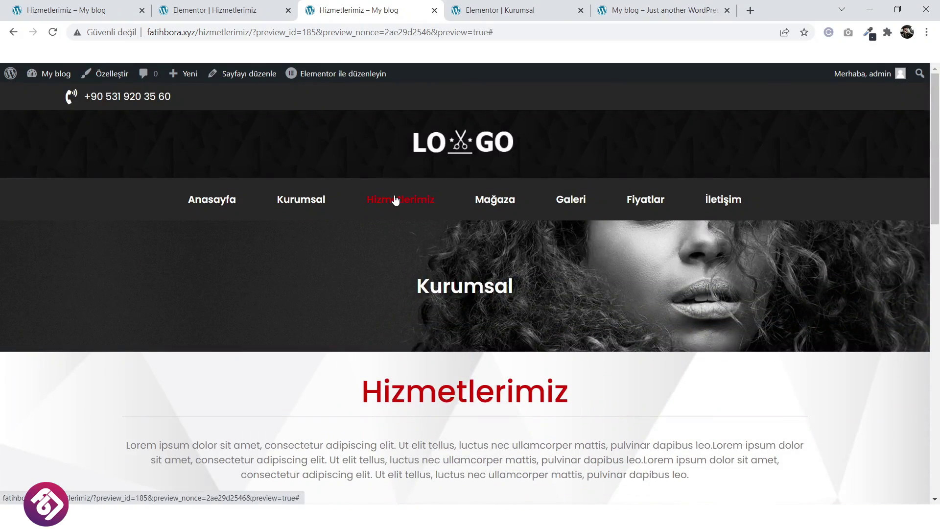
mouse_move(57, 75)
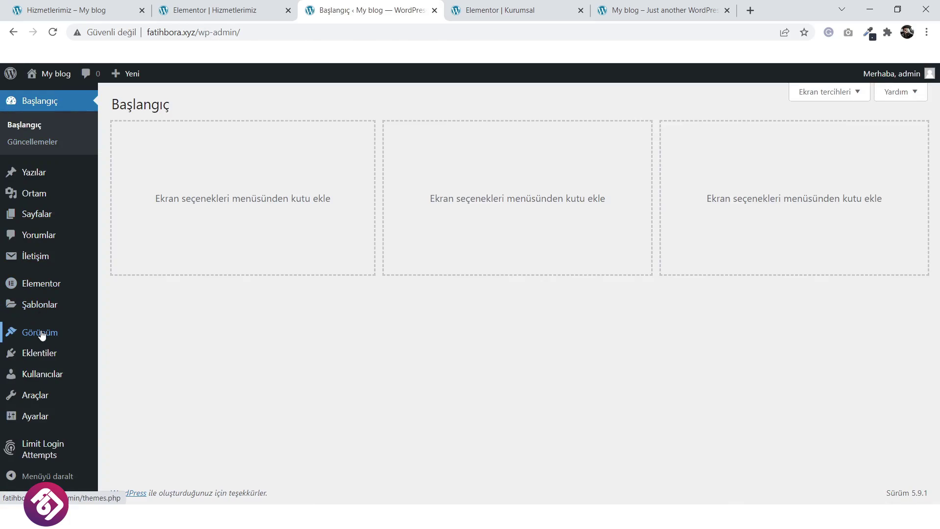
Add the Hizmetlerimiz page to Main Menu, move it up, remove the old custom link, and save.
mouse_move(42, 335)
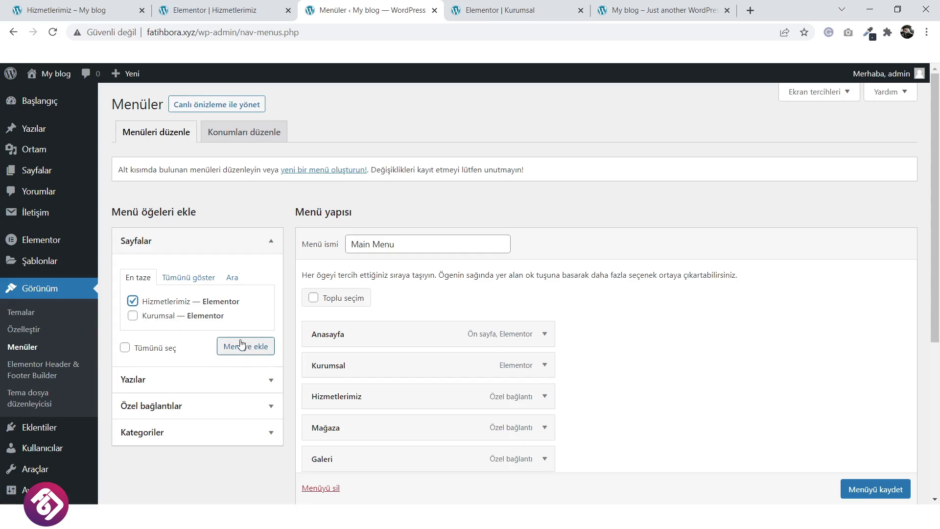
click(255, 351)
scroll(409, 352, down, 5)
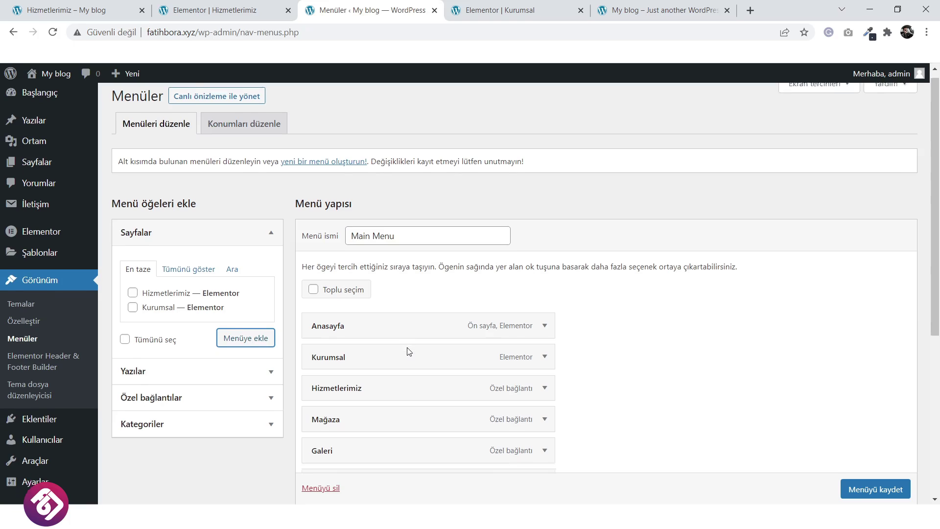
drag(392, 314, 388, 160)
click(545, 184)
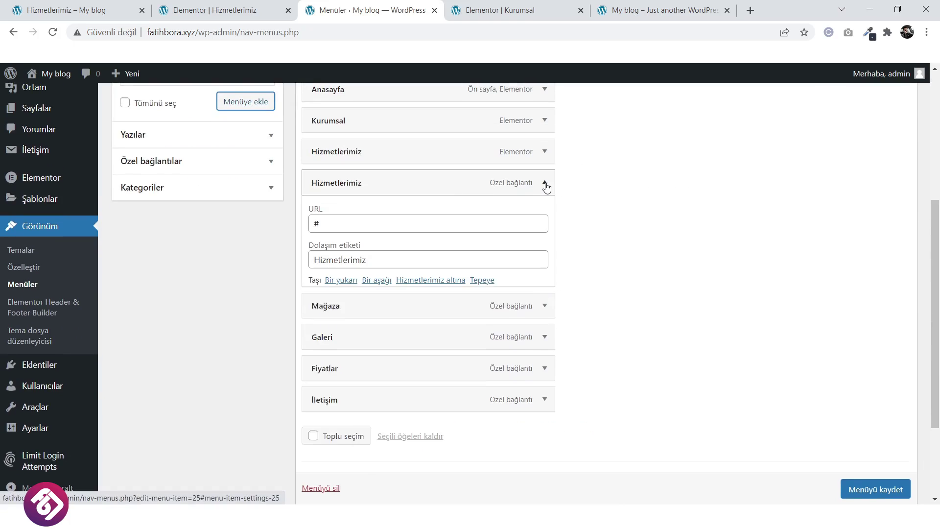
click(317, 310)
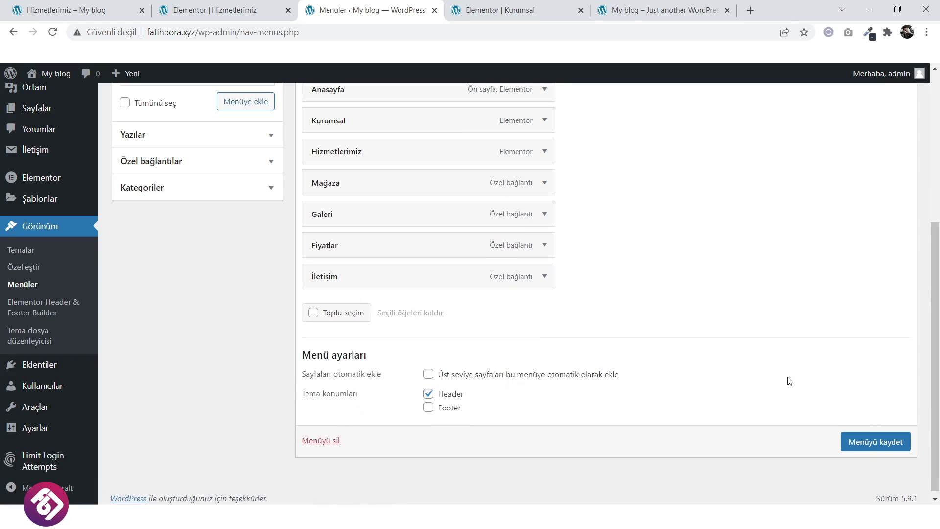
click(875, 442)
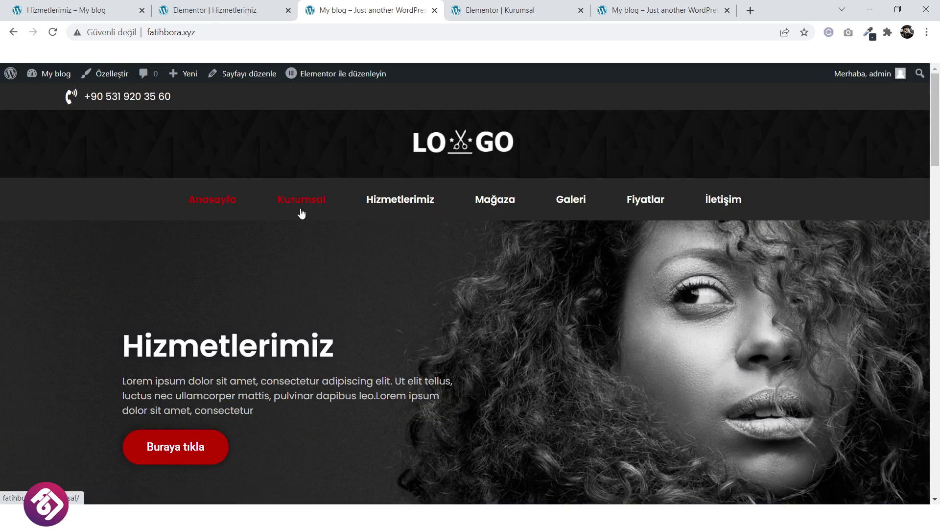
Check the Kurumsal and Hizmetlerimiz pages from the live site menu.
click(301, 208)
scroll(325, 284, down, 3)
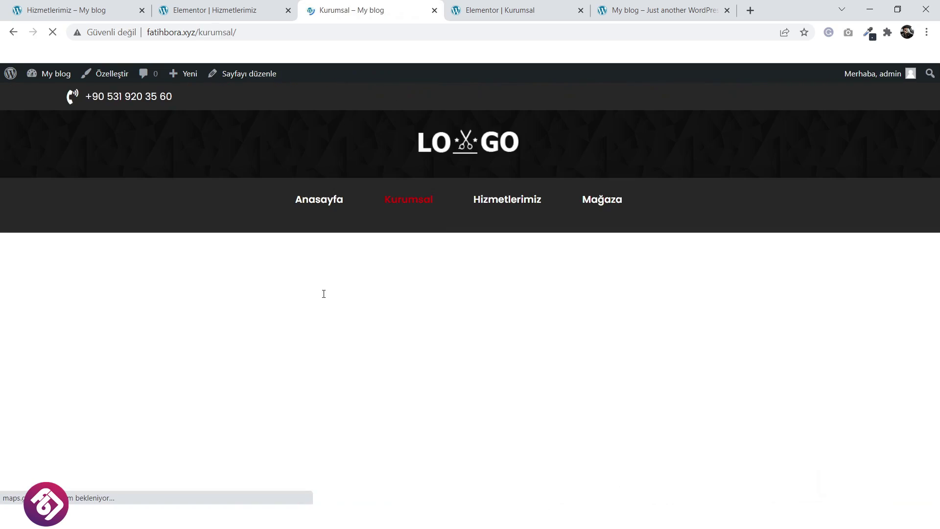
scroll(323, 293, down, 3)
scroll(322, 297, up, 4)
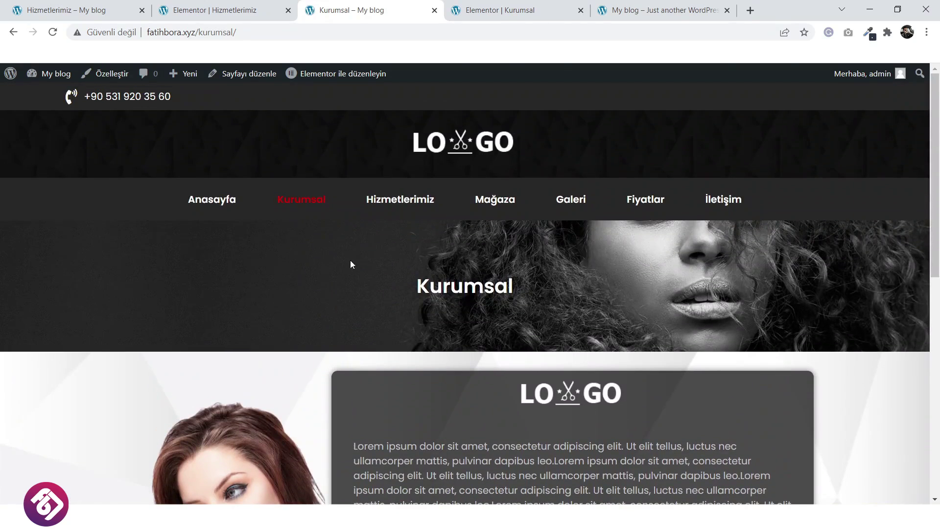
click(389, 199)
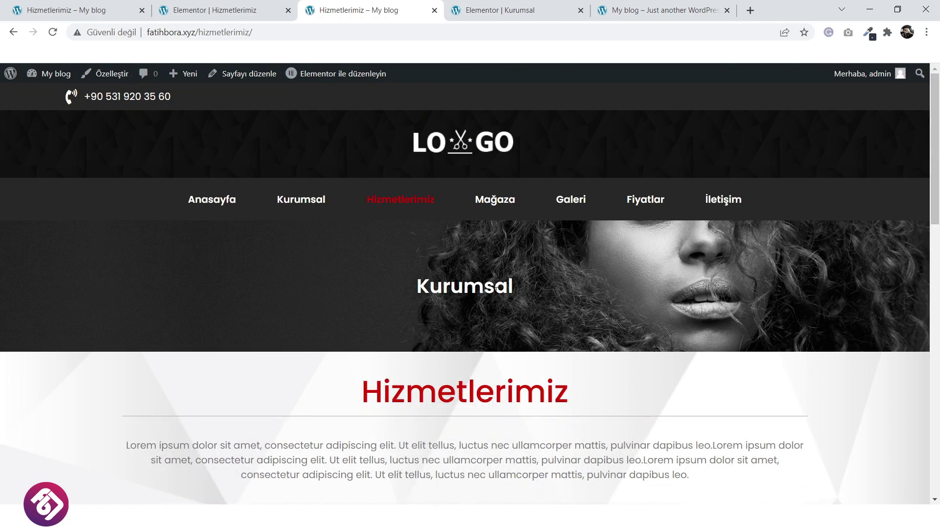
Close the Kurumsal editor and open the Hizmetlerimiz page in Elementor.
click(510, 13)
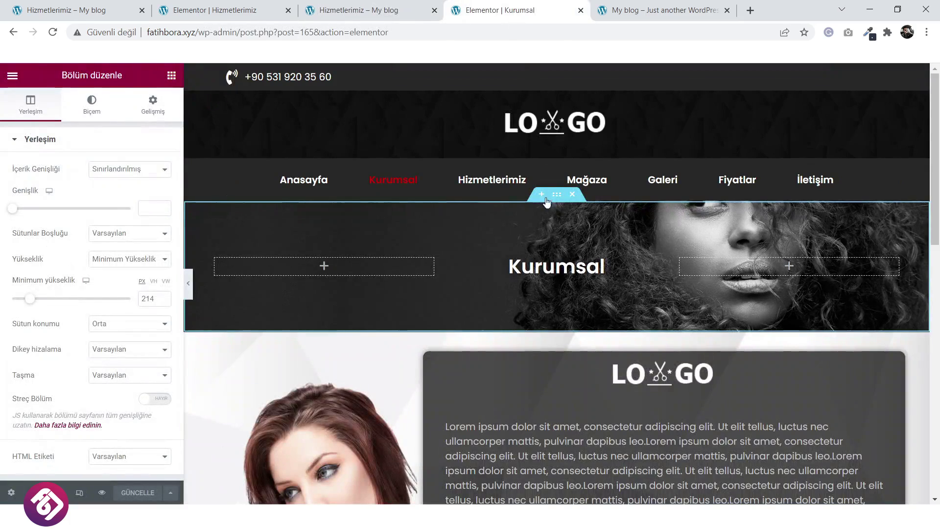
click(54, 33)
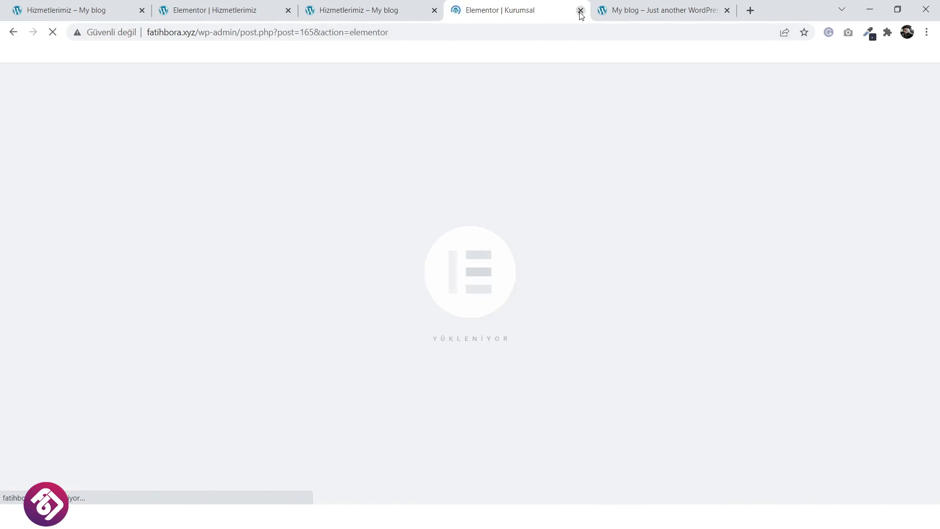
click(581, 11)
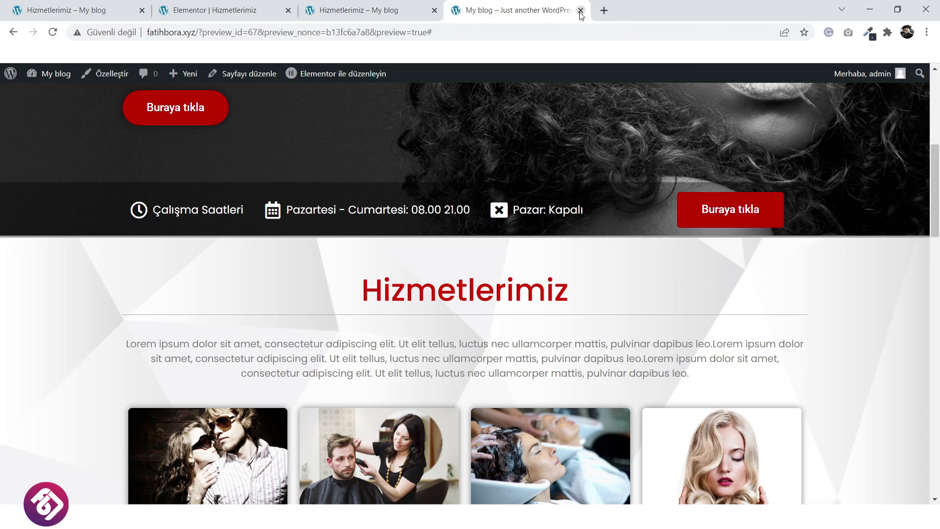
scroll(470, 294, up, 4)
click(372, 10)
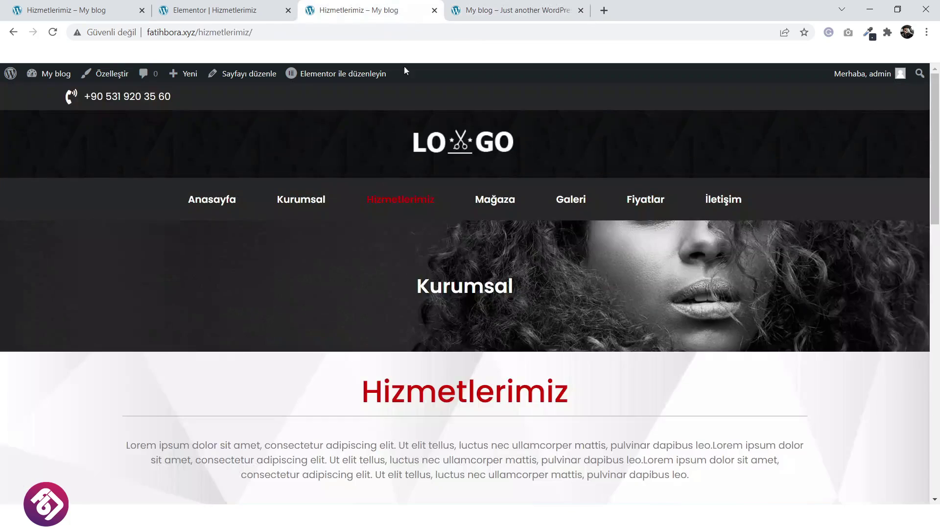
click(347, 77)
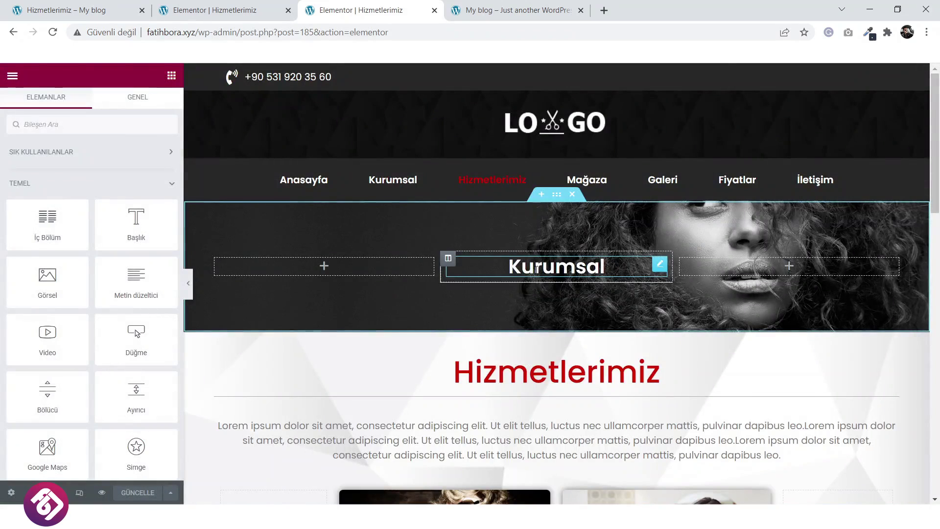
Change the banner heading from Kurumsal to Hizmetlerimiz and save the page.
click(539, 267)
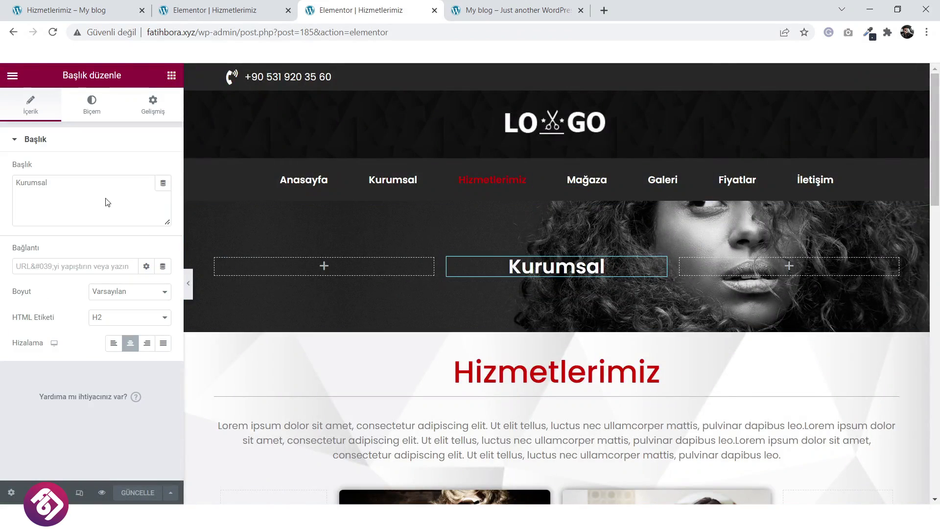
click(75, 188)
text(Hizmetlerimiz)
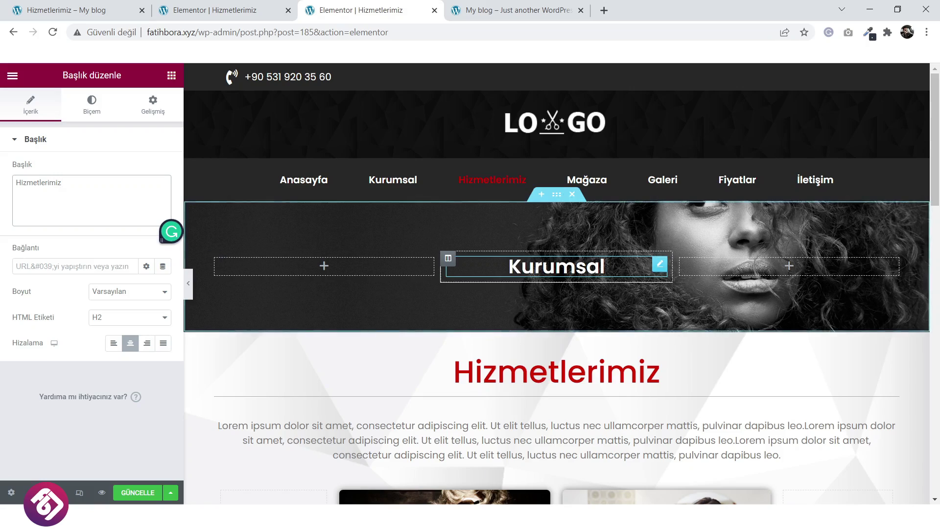
click(555, 267)
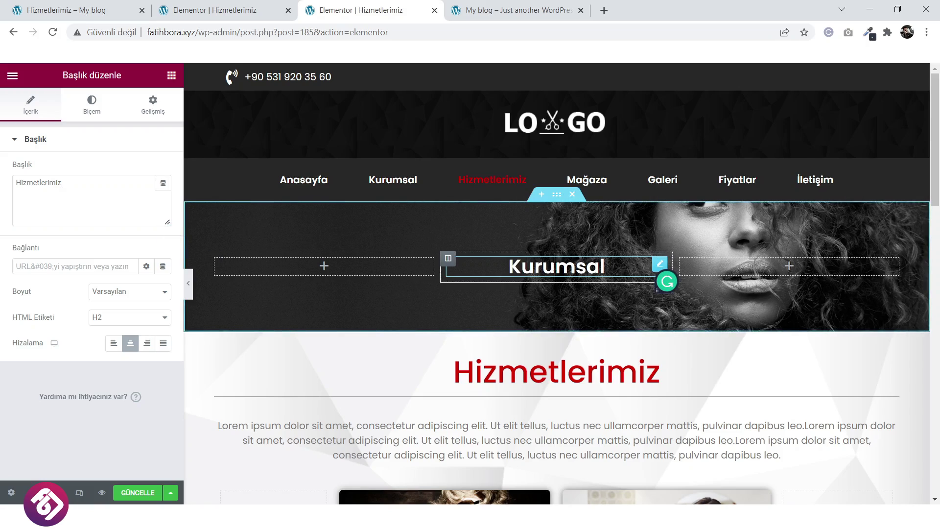
click(147, 493)
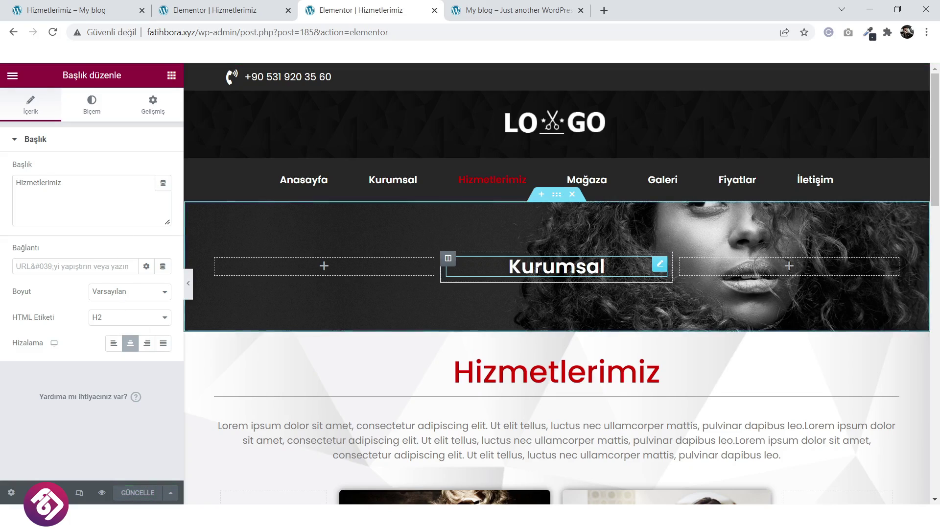
click(624, 267)
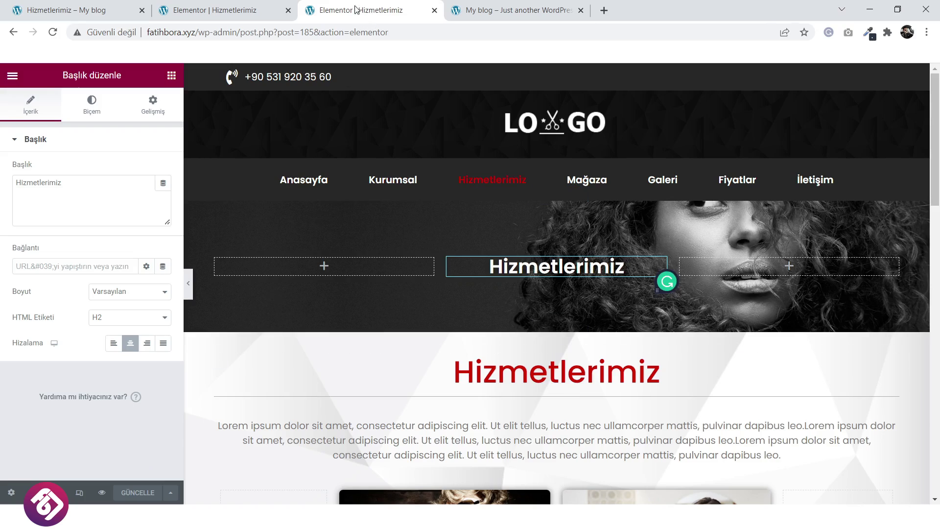
Preview the page and browse the Kurumsal and home pages from the site menu.
click(104, 493)
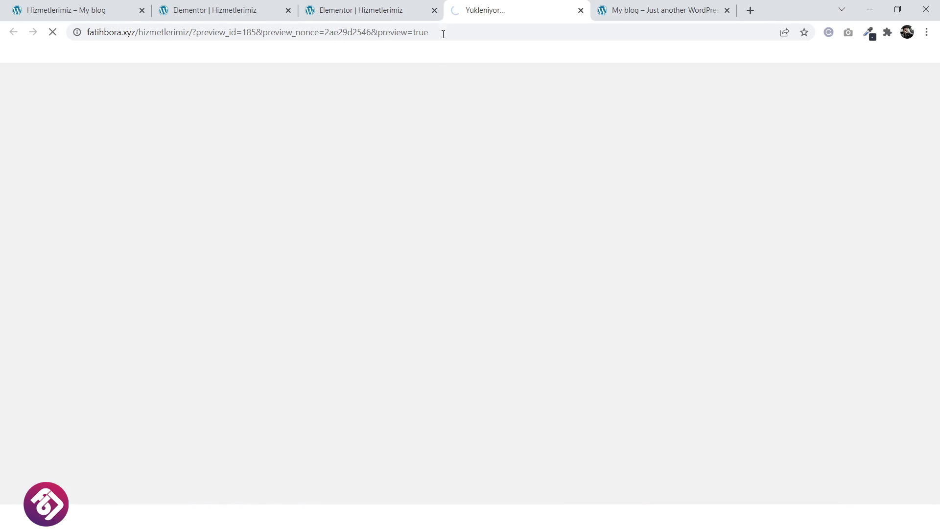
click(435, 11)
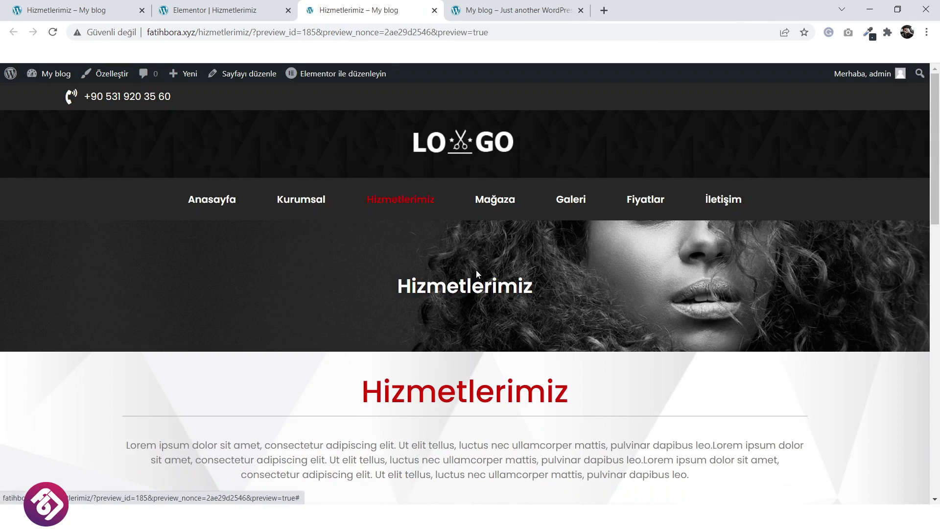
click(310, 206)
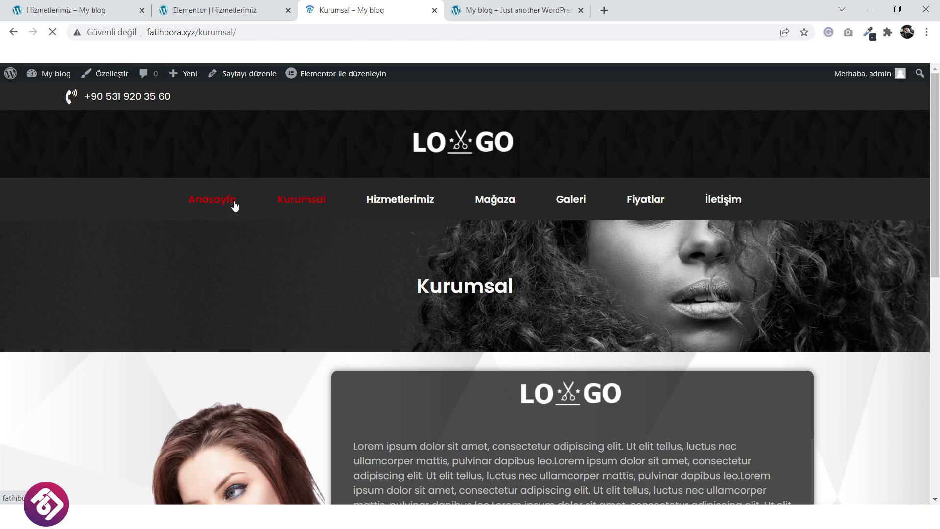
click(235, 206)
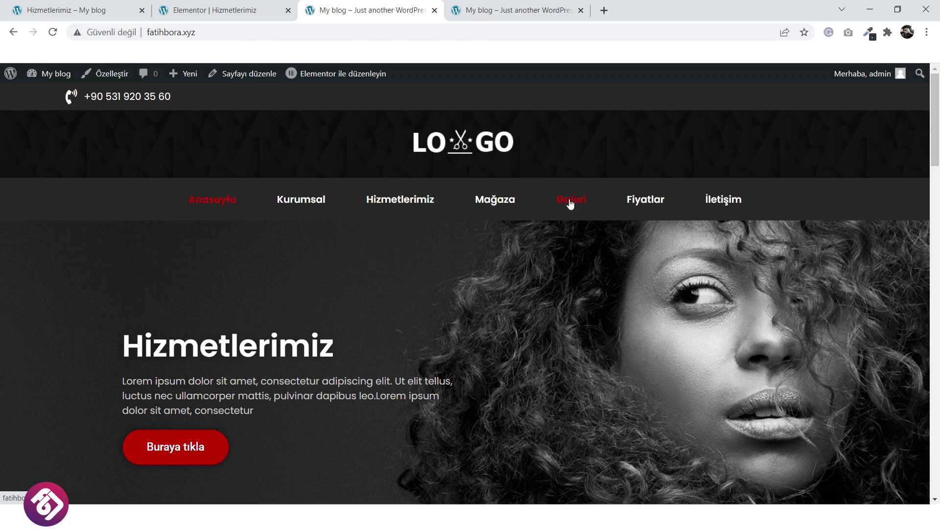
click(236, 4)
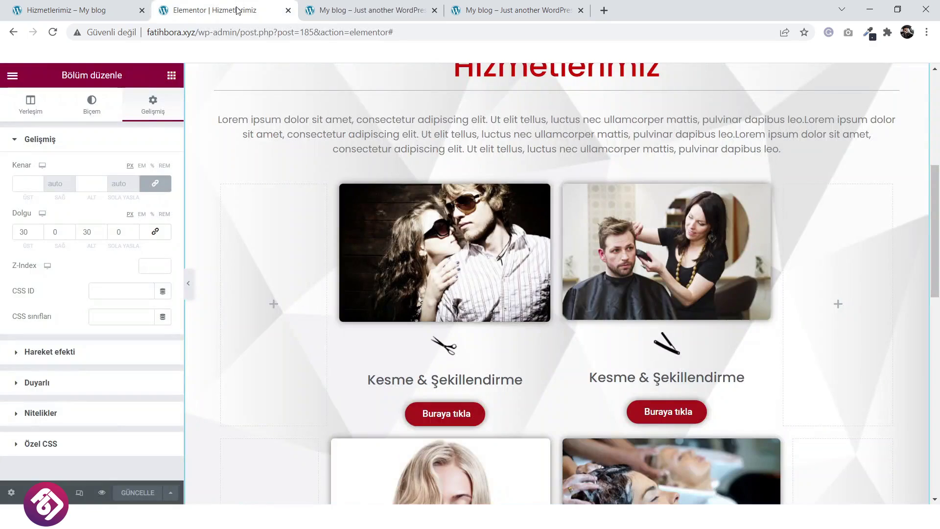
Exit Elementor to the WordPress dashboard and start a new page.
click(12, 75)
click(63, 293)
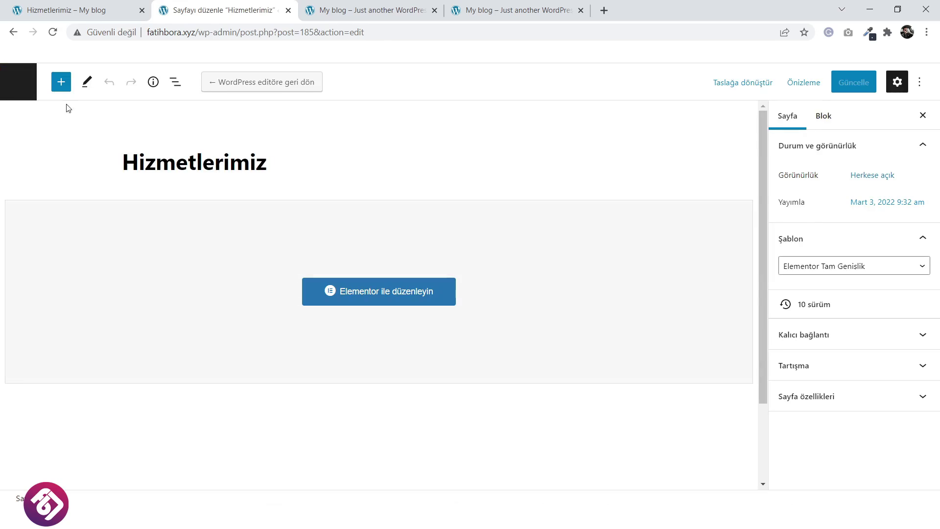
click(18, 82)
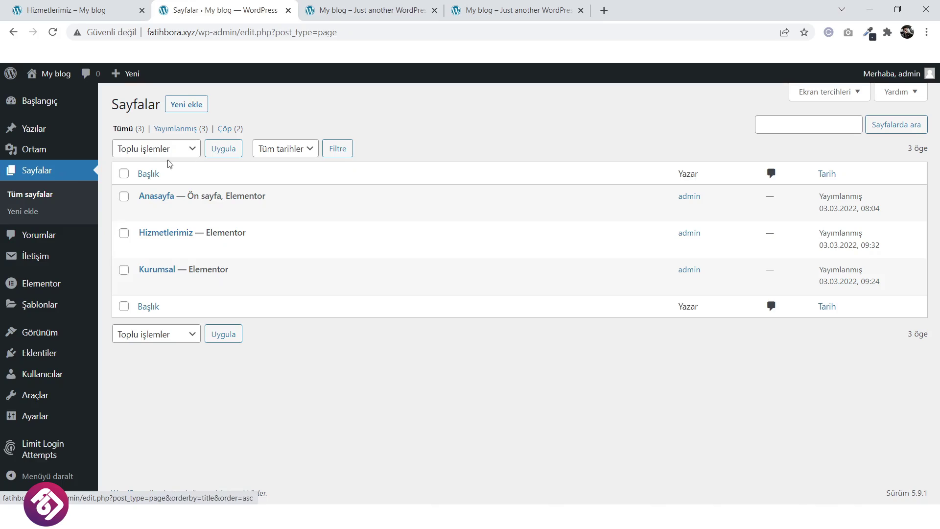
click(188, 105)
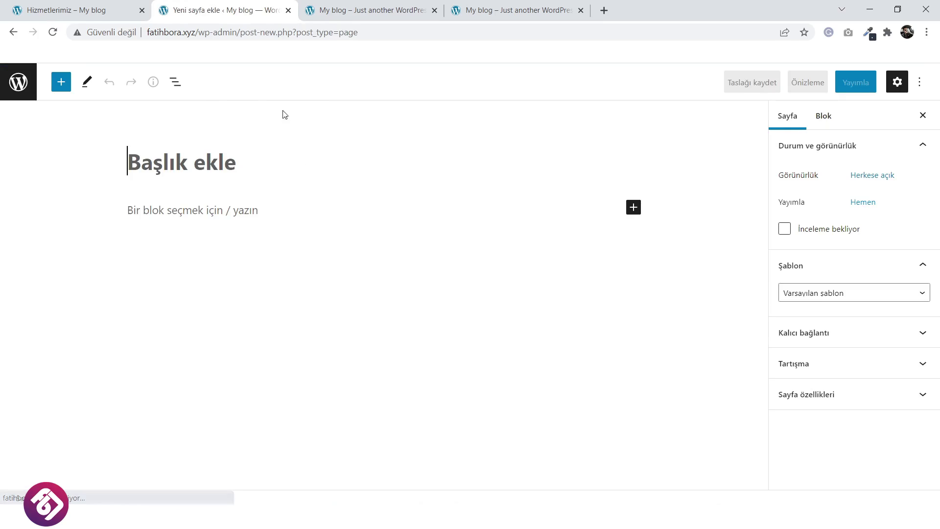
Title the page 'Galeri', choose the Elementor Tam Genişlik template, and publish it.
text(Galeri)
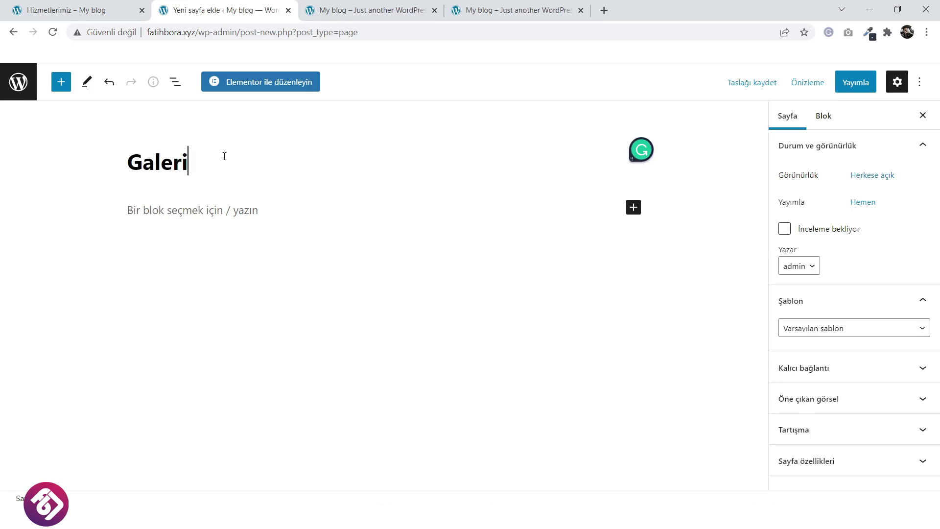
click(826, 329)
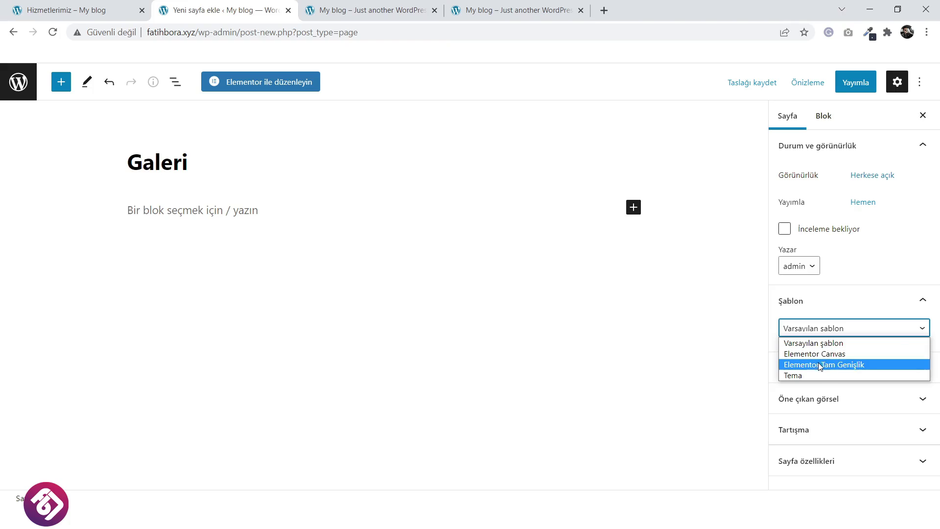
click(819, 363)
click(853, 85)
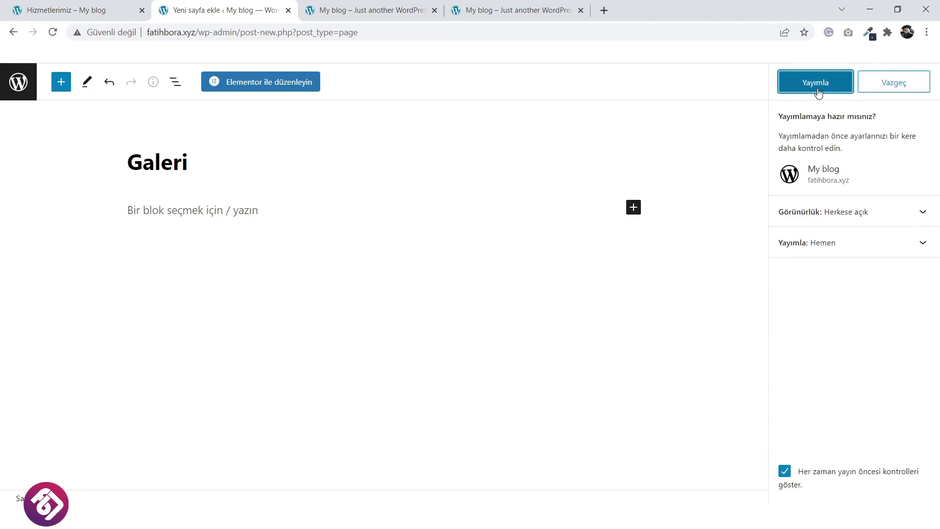
click(817, 87)
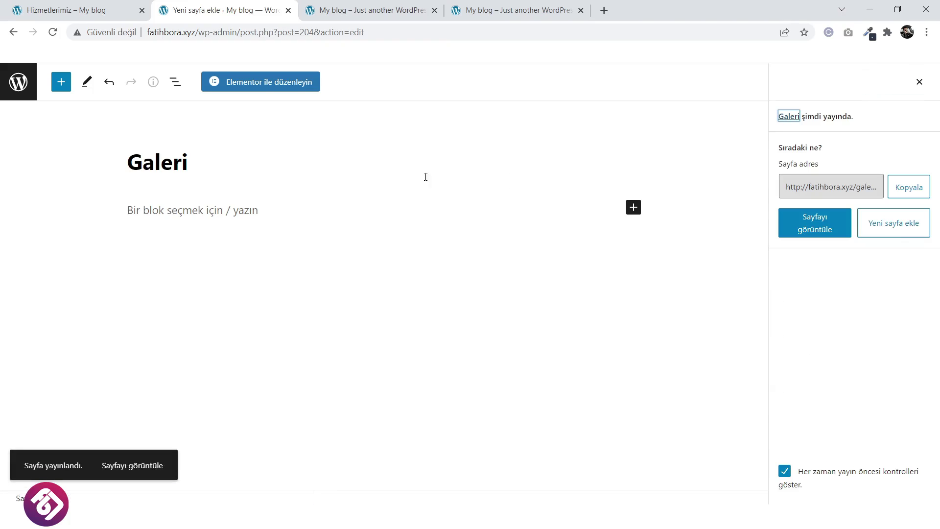
Insert the saved 'Site başlığı' template into the Galeri page, including its page settings.
click(265, 85)
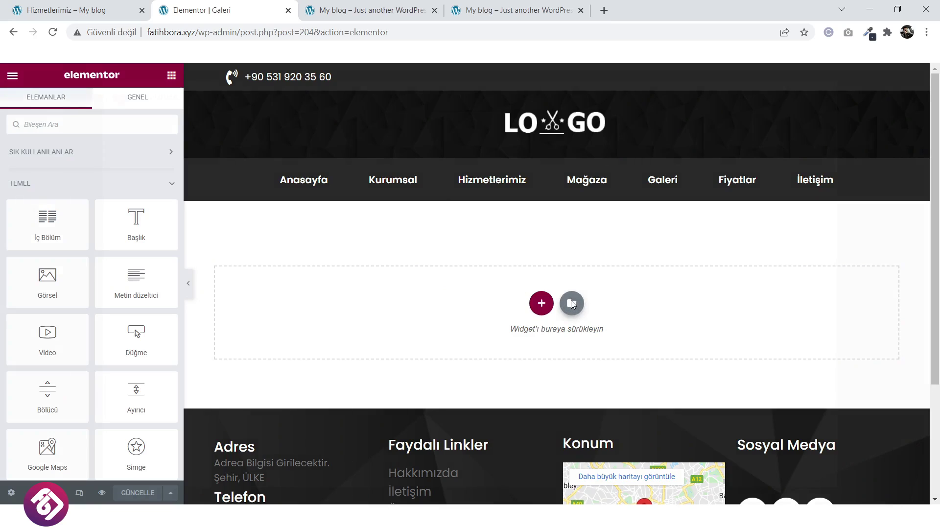
click(572, 304)
click(539, 102)
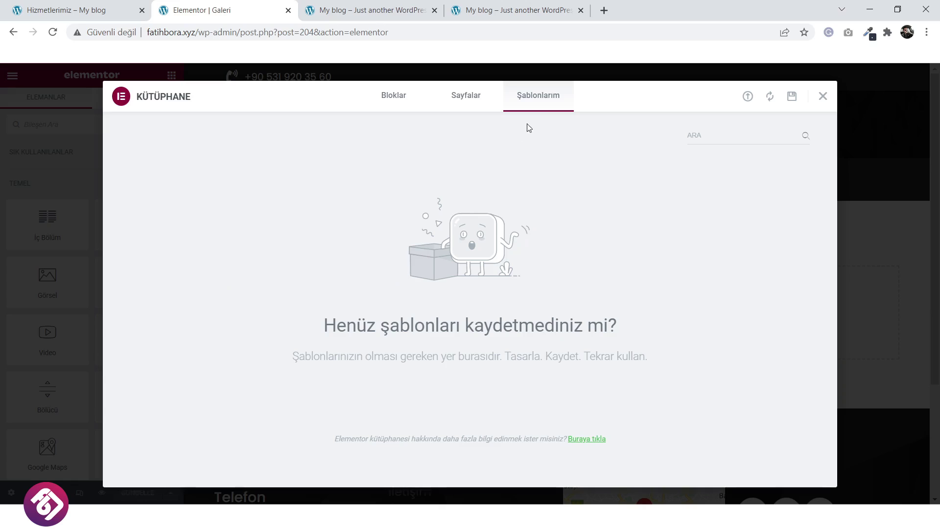
click(828, 97)
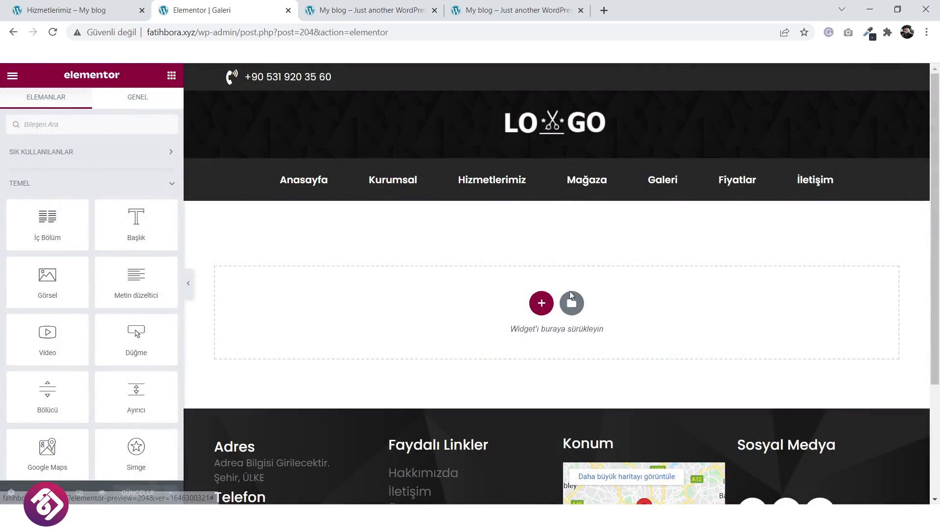
click(571, 296)
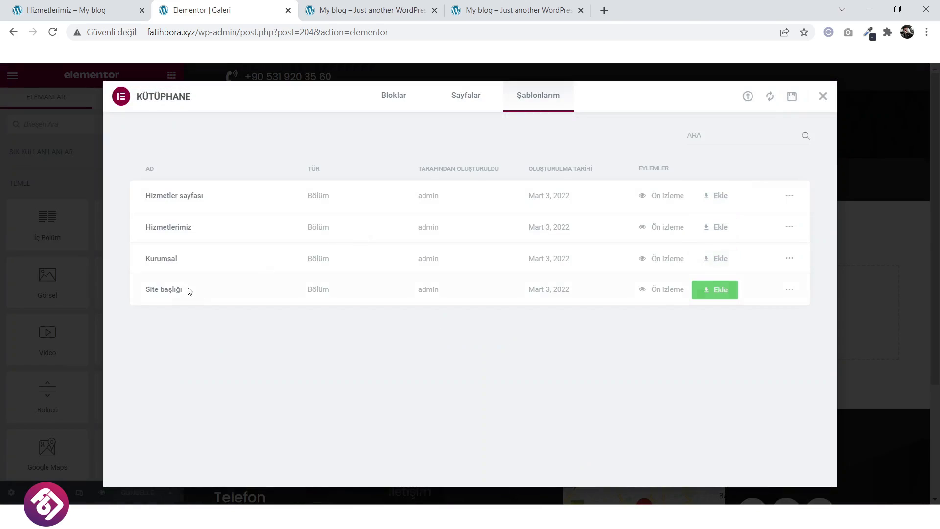
click(720, 289)
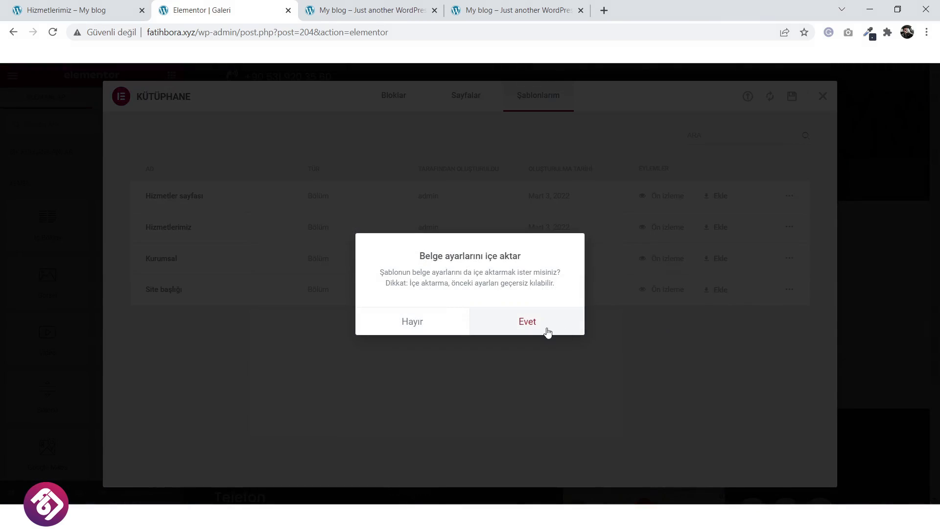
click(539, 324)
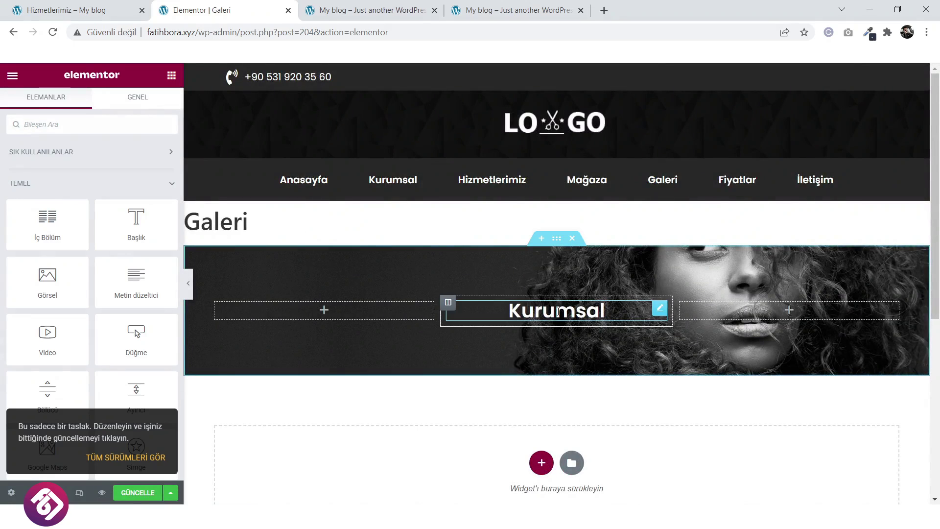
Change the banner heading text from Kurumsal to Galeri.
click(558, 311)
double_click(80, 185)
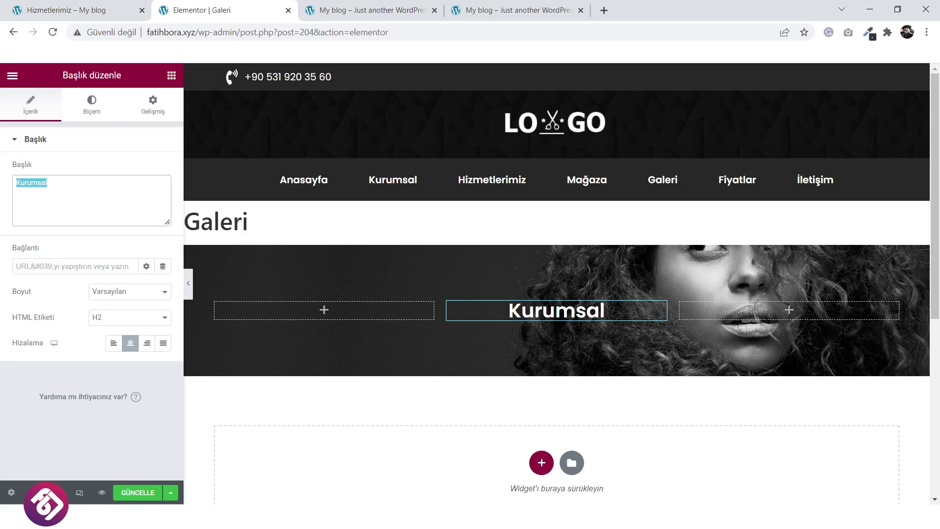
text(Galeri)
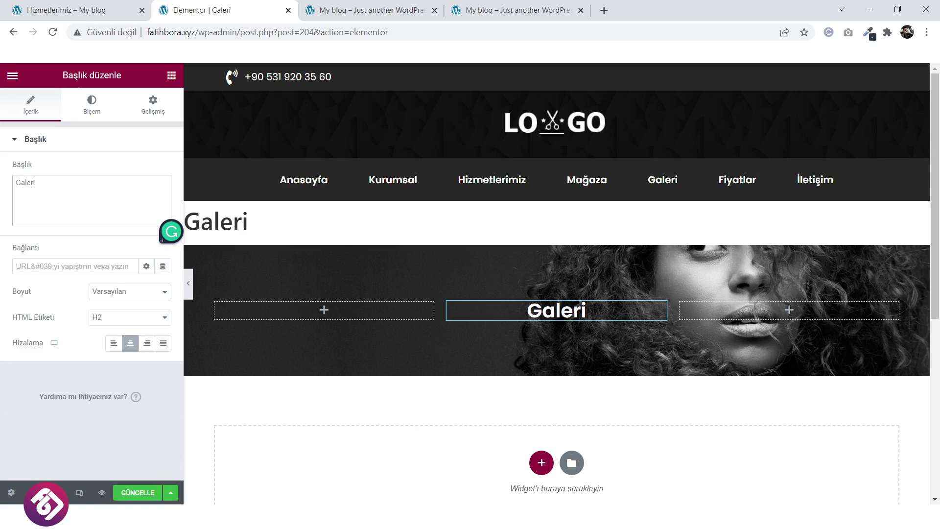
scroll(430, 325, down, 3)
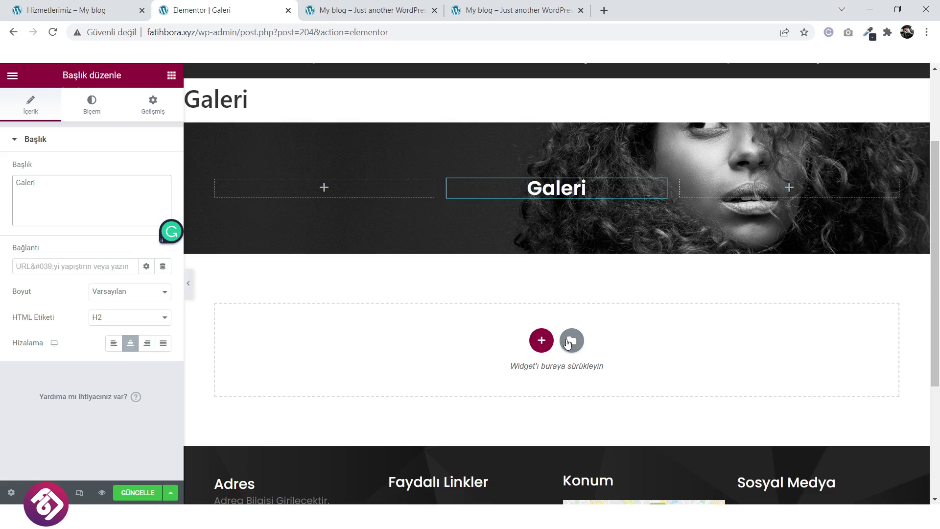
Insert the saved Hizmetlerimiz template from Şablonlarım below the banner, accepting its page settings.
click(571, 340)
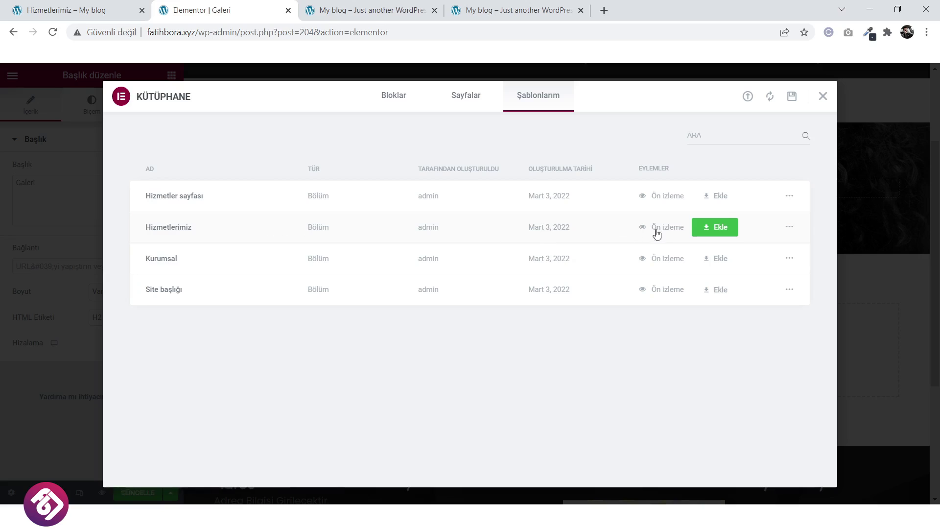
click(727, 230)
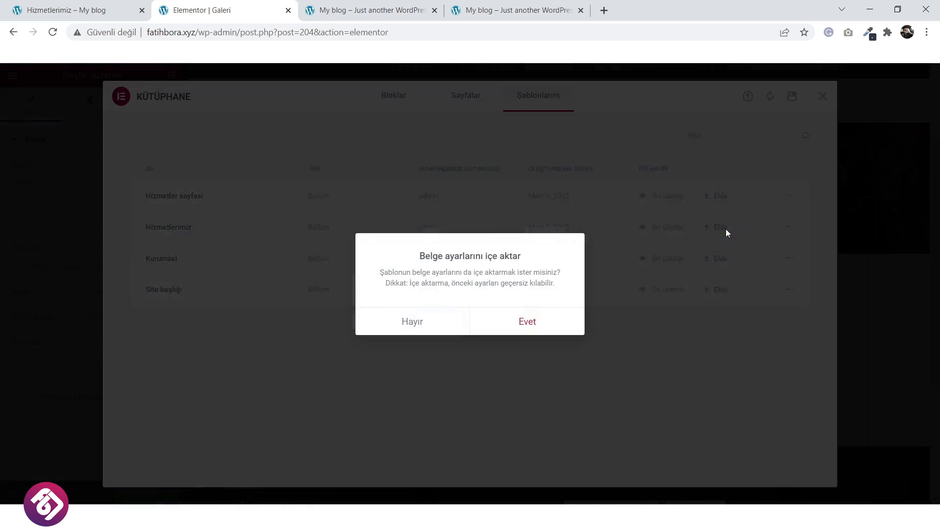
click(537, 321)
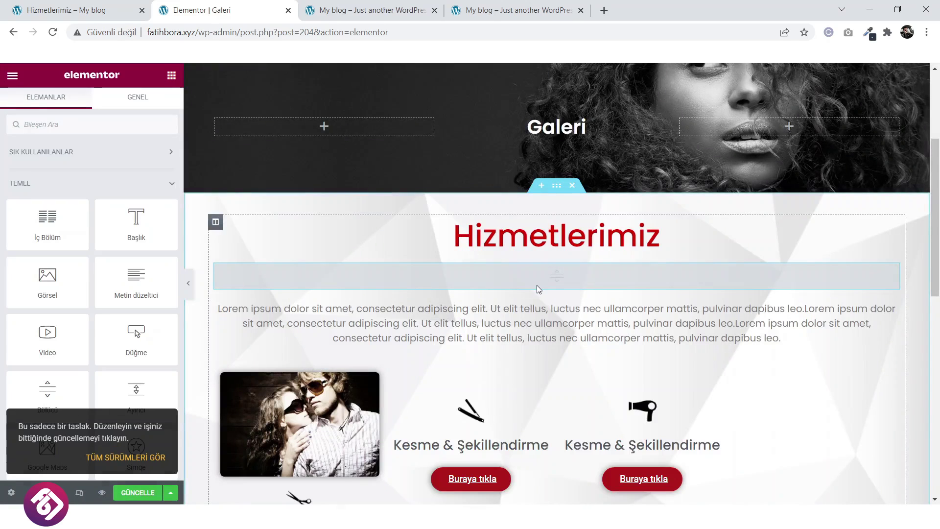
scroll(603, 284, up, 3)
Delete the Hizmetlerimiz heading, divider, Lorem ipsum text and service image row.
scroll(623, 325, down, 4)
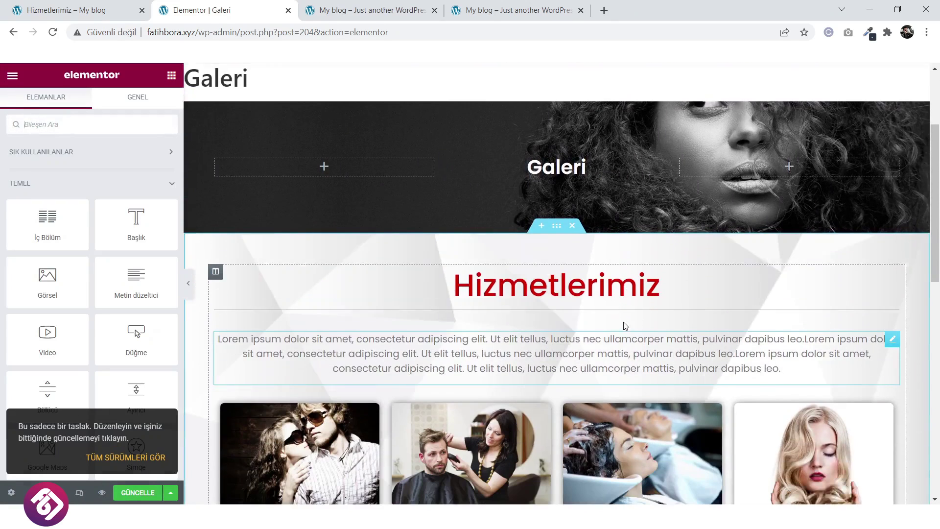
right_click(633, 252)
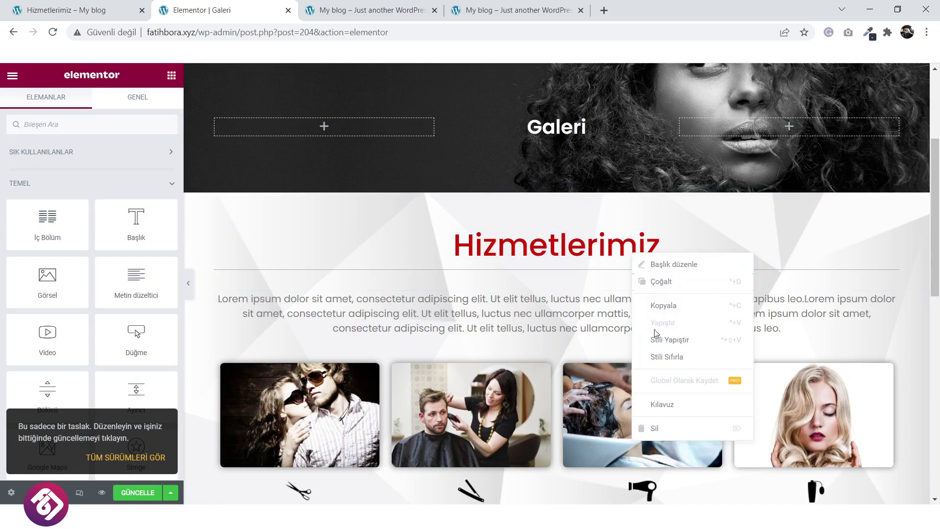
click(657, 428)
right_click(607, 250)
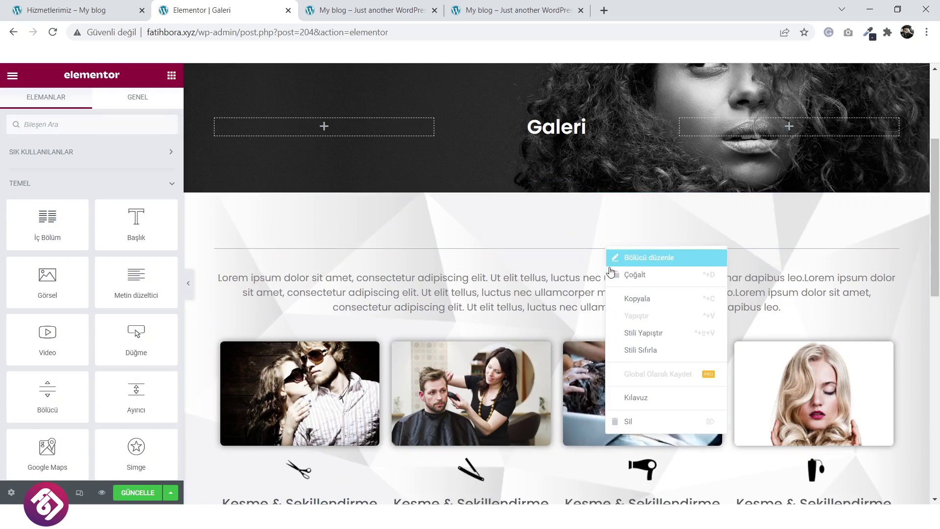
click(632, 420)
right_click(600, 268)
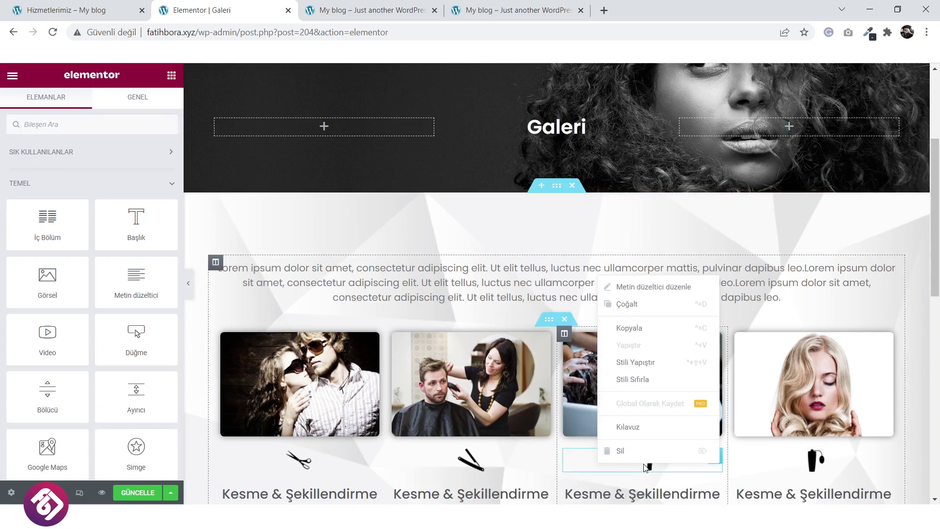
click(632, 448)
scroll(572, 326, down, 2)
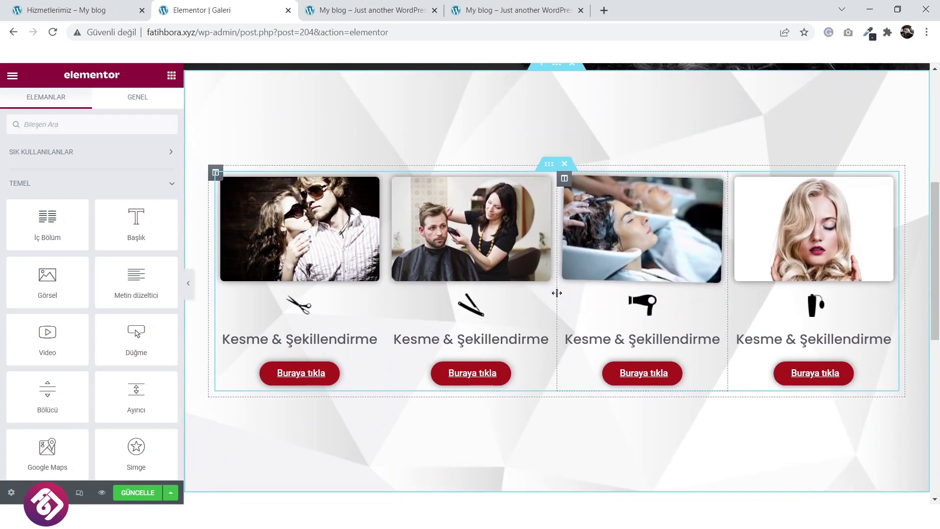
click(566, 164)
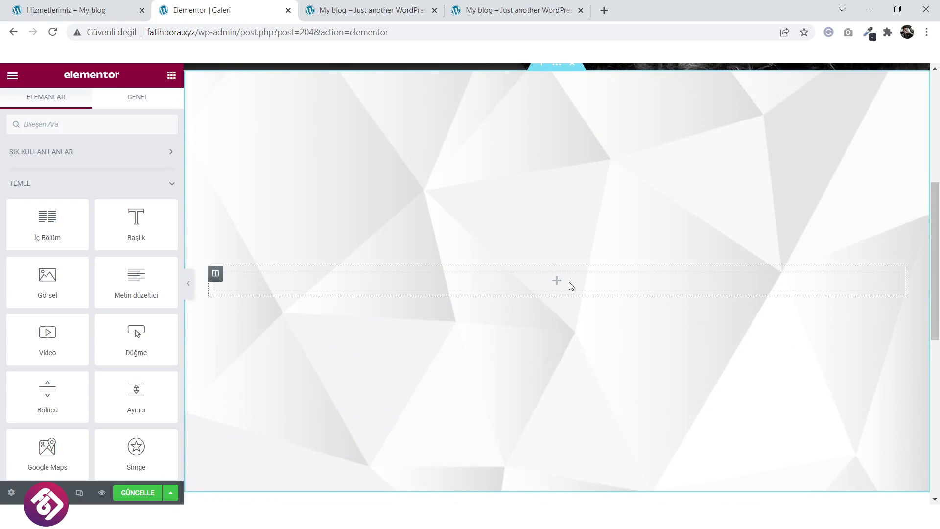
scroll(535, 327, up, 3)
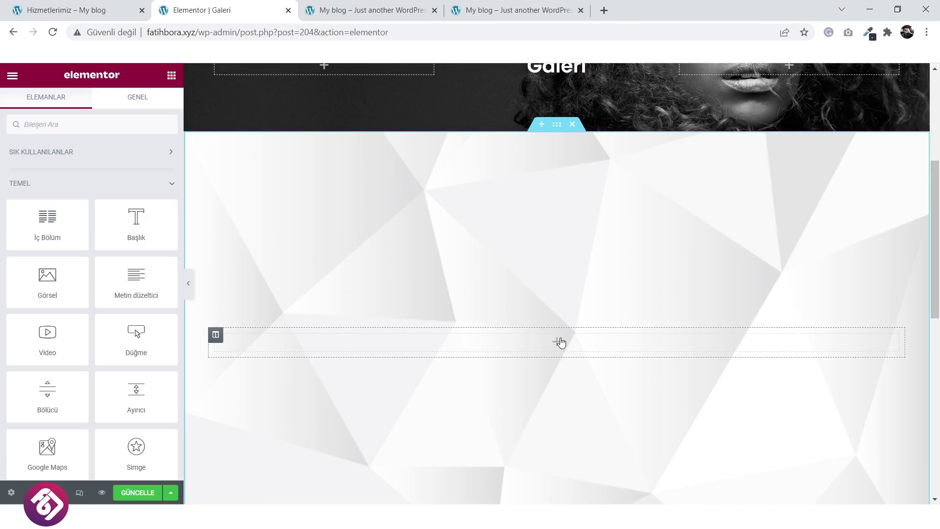
Add a Temel Galeri widget and upload all eight images from the GALERİ folder.
text(gal)
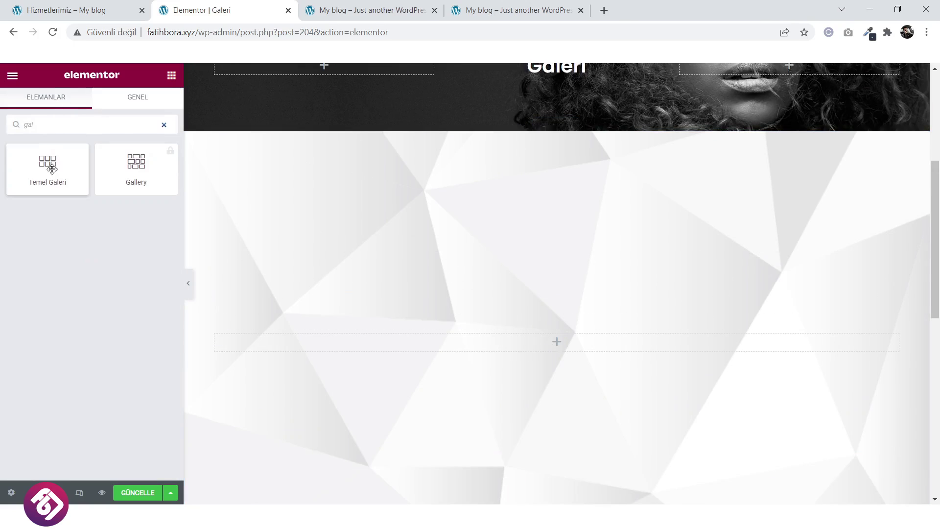
drag(52, 169, 527, 341)
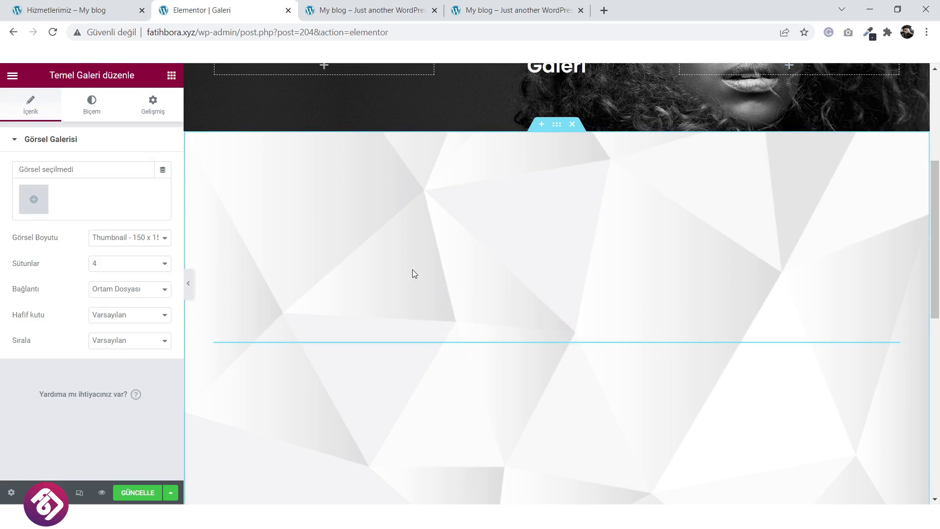
click(38, 201)
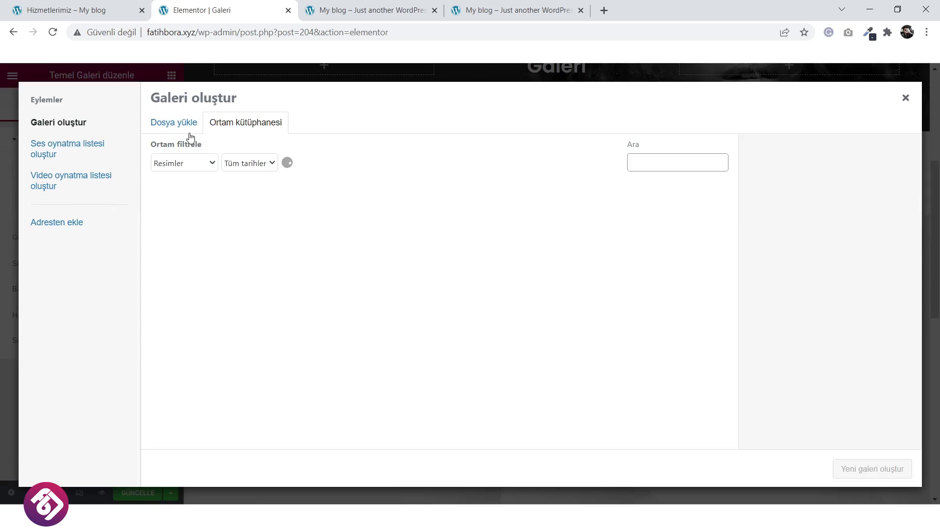
click(176, 121)
click(539, 291)
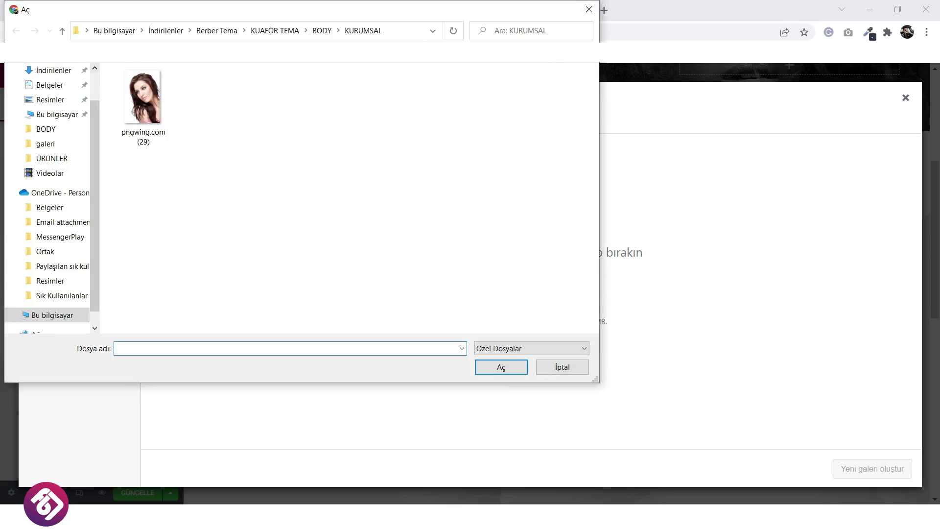
click(63, 30)
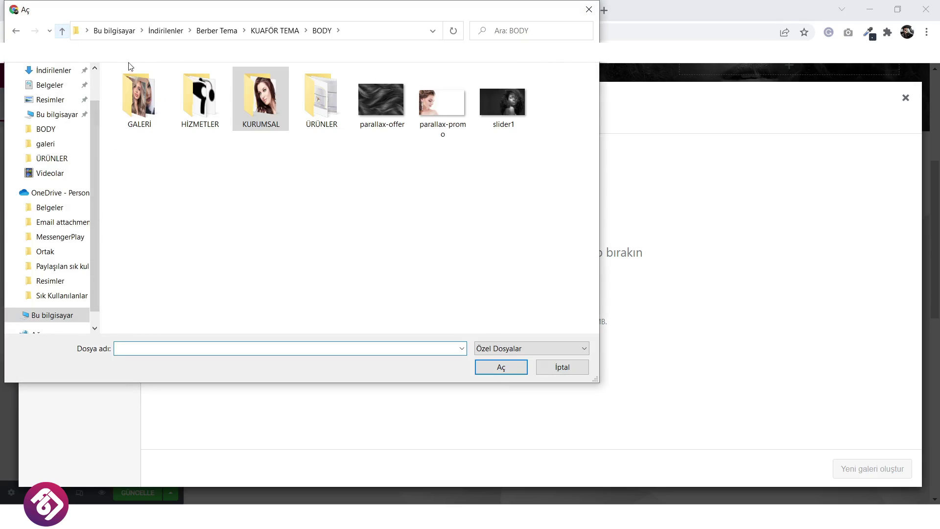
double_click(156, 107)
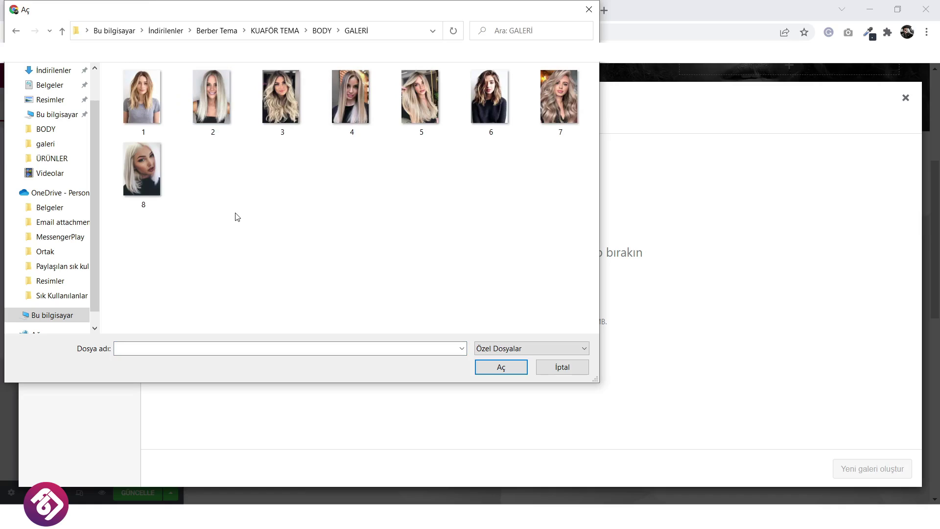
key(ctrl+a)
click(499, 367)
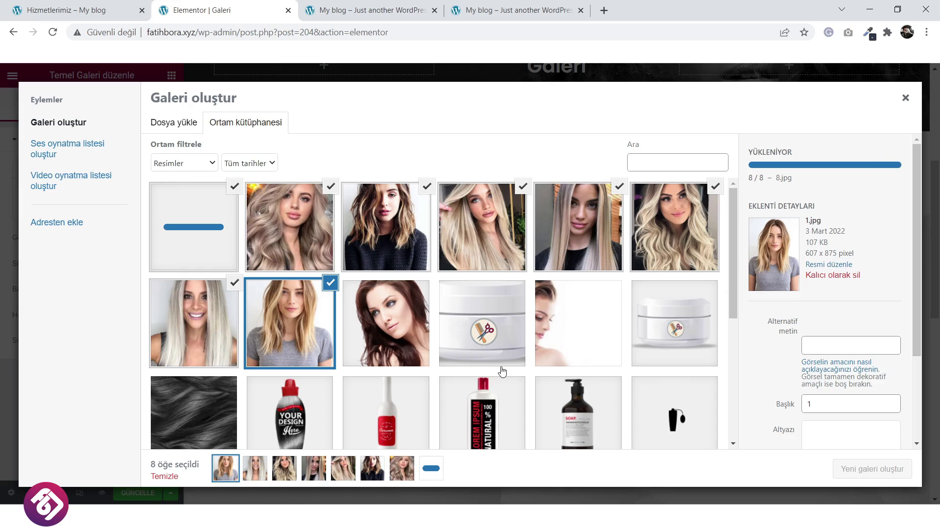
Create and insert the eight-image gallery, with Görsel Boyutu set to Tam.
click(841, 470)
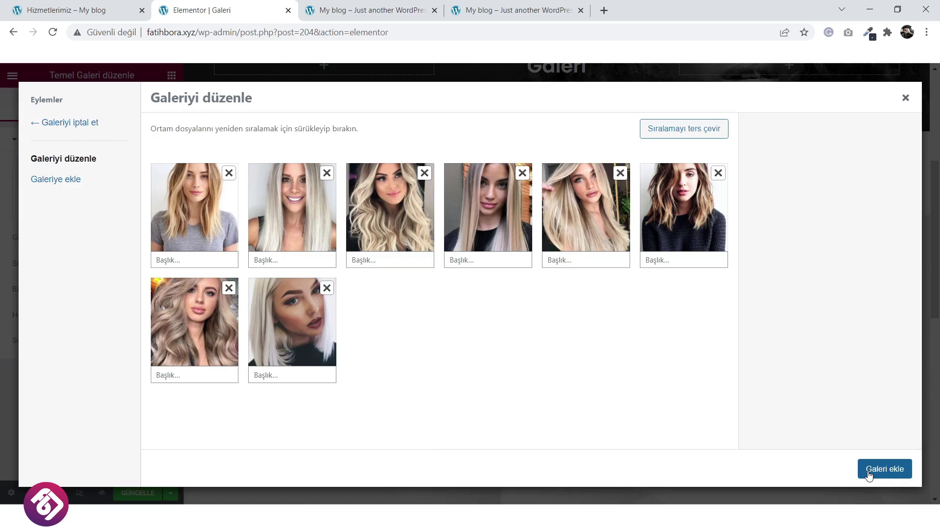
click(876, 469)
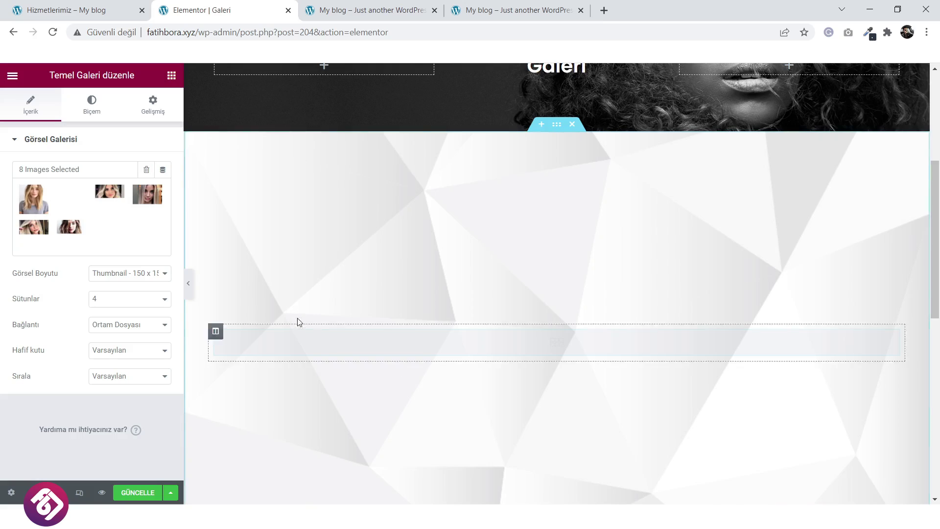
click(131, 273)
click(121, 342)
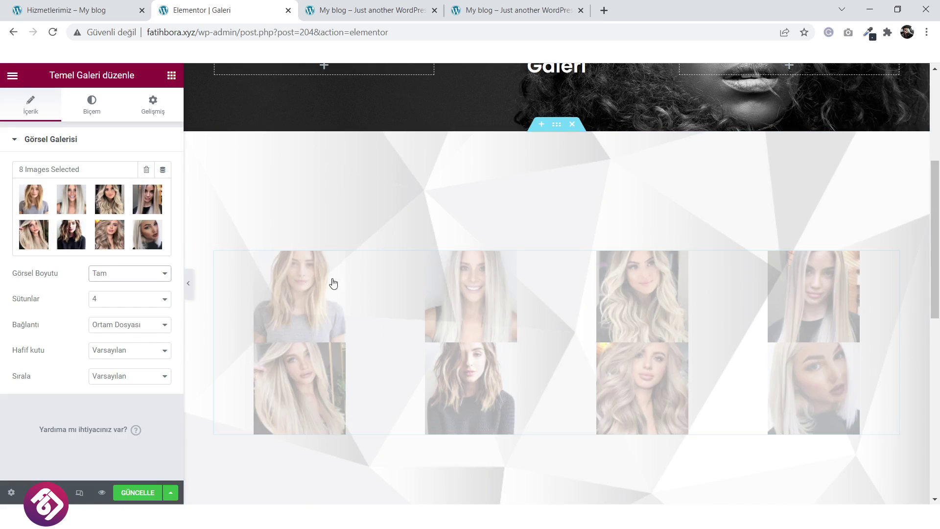
Preview the Galeri page and scroll through the gallery.
scroll(222, 438, down, 7)
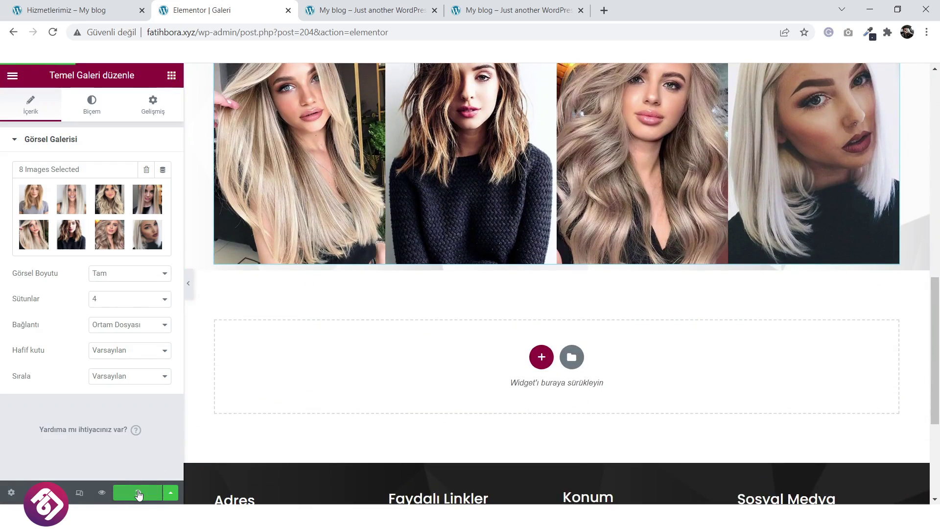
click(102, 493)
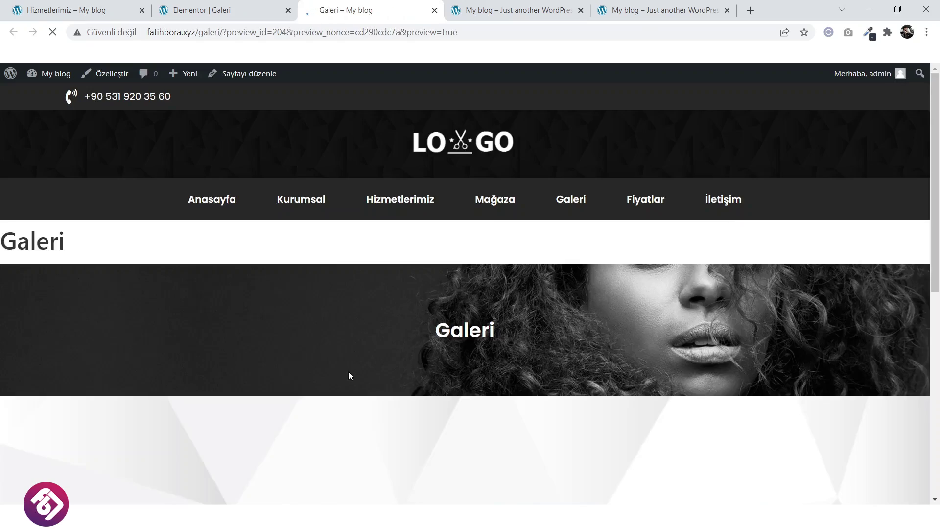
scroll(393, 320, down, 4)
scroll(393, 320, down, 7)
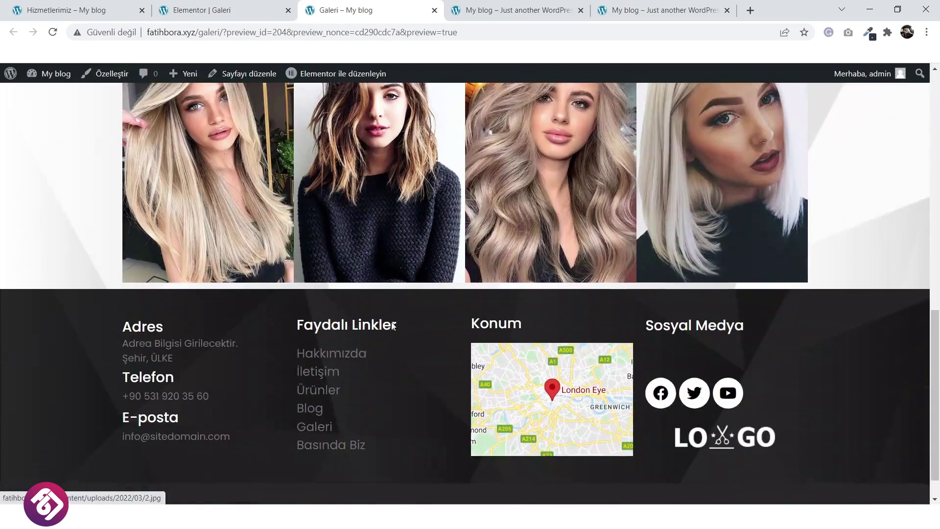
scroll(393, 320, up, 6)
scroll(393, 322, up, 3)
Give the gallery section 30 px top and bottom padding.
click(248, 7)
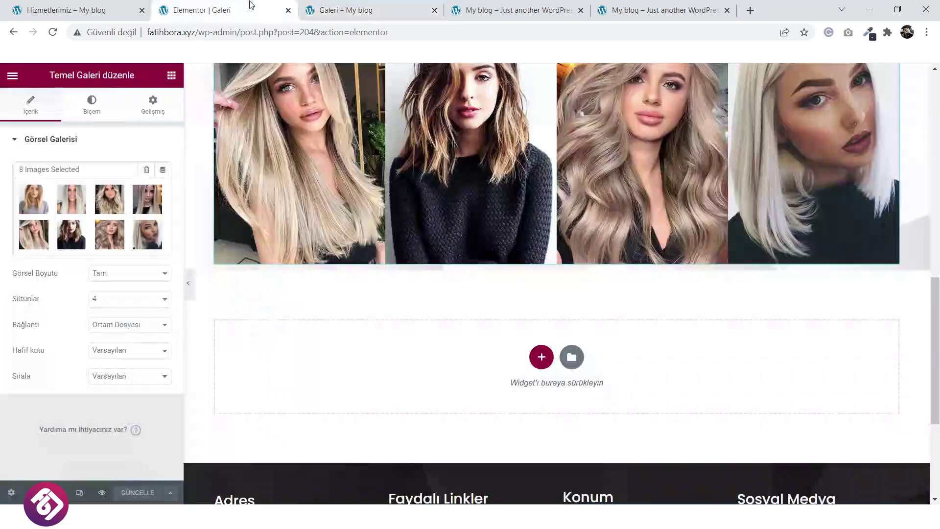
scroll(526, 267, up, 5)
scroll(529, 237, up, 3)
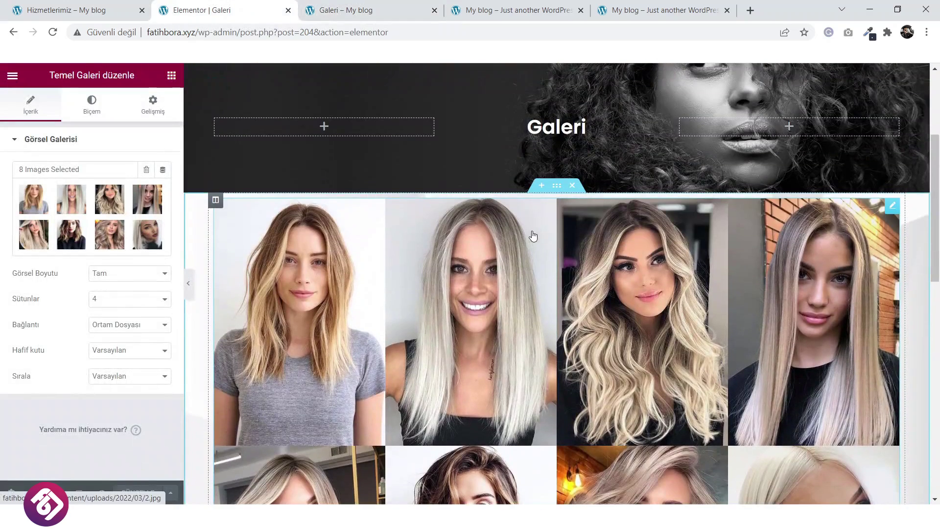
click(557, 186)
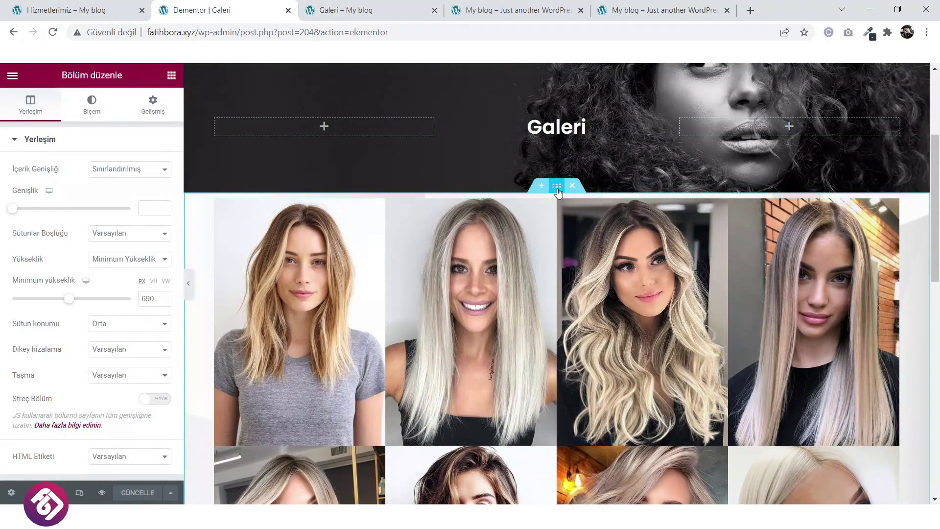
click(152, 105)
click(156, 234)
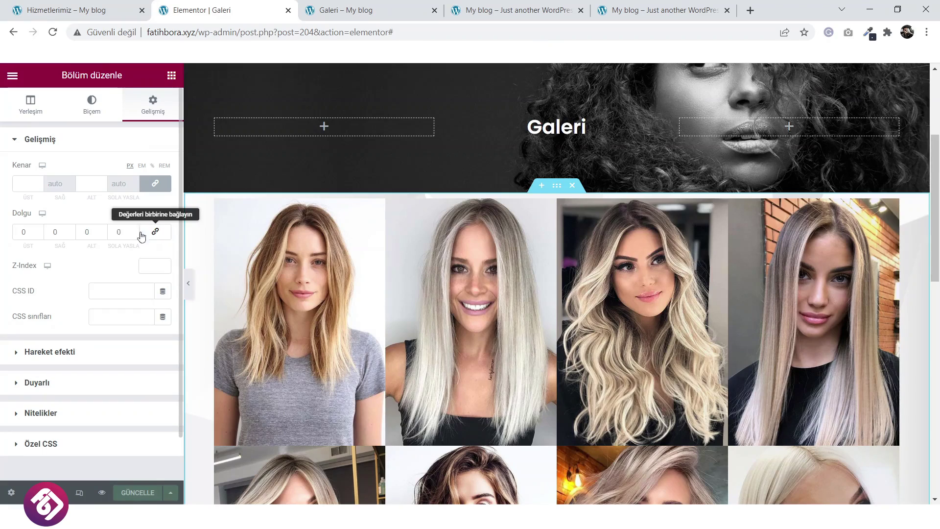
text(30)
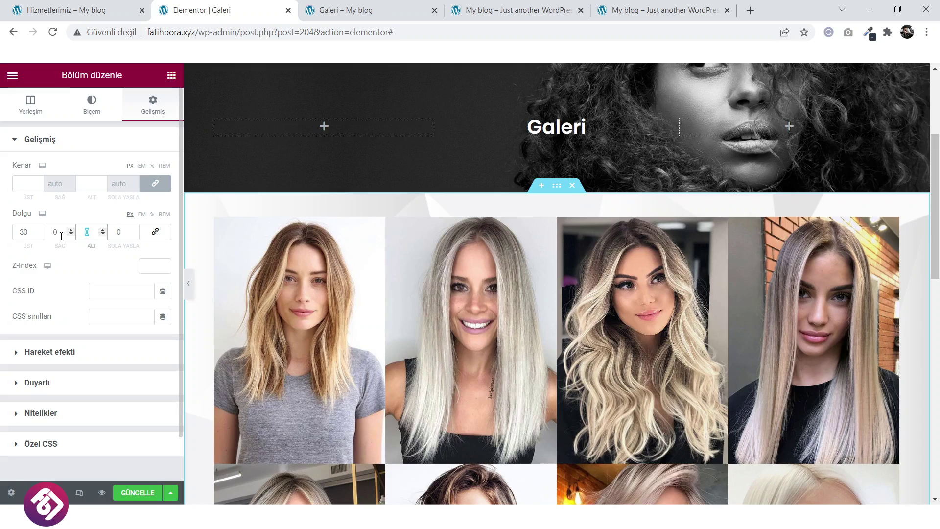
scroll(419, 285, down, 9)
scroll(356, 258, up, 4)
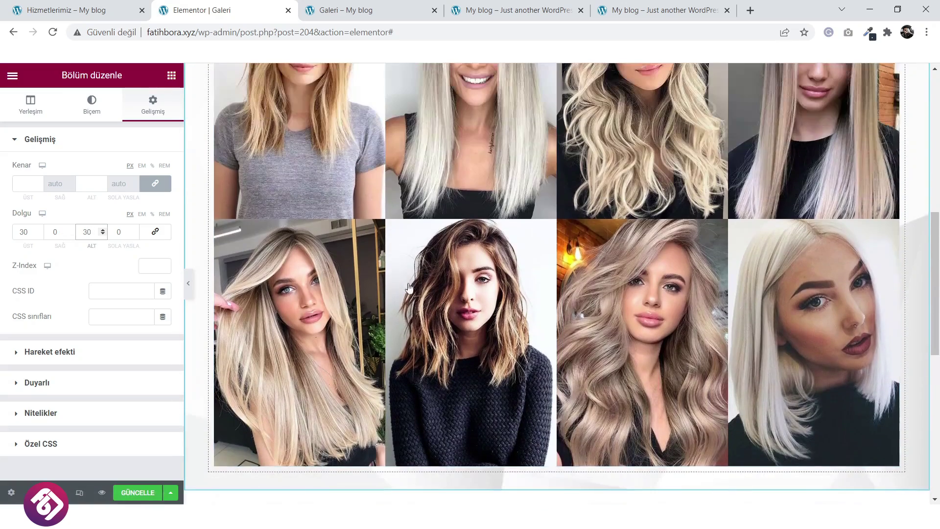
scroll(355, 258, up, 4)
scroll(293, 294, down, 2)
scroll(88, 441, down, 2)
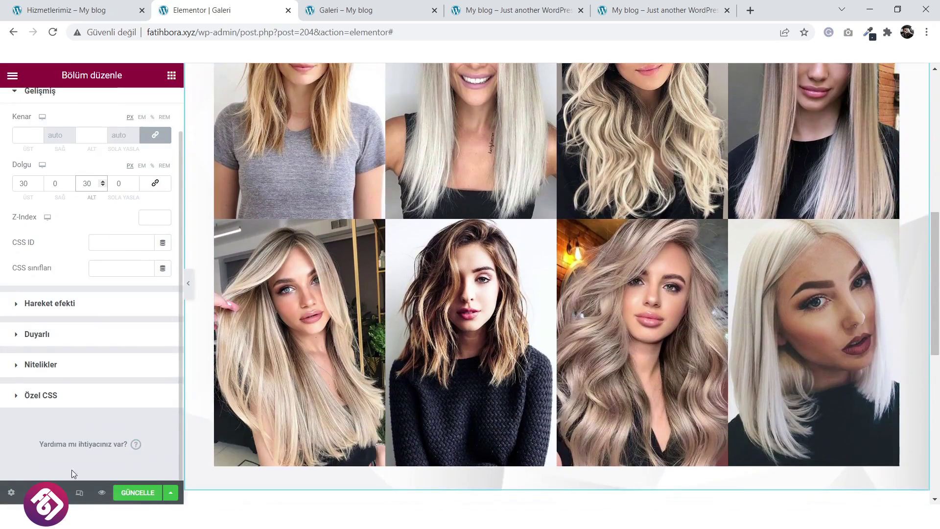
scroll(362, 314, up, 1)
scroll(362, 315, up, 6)
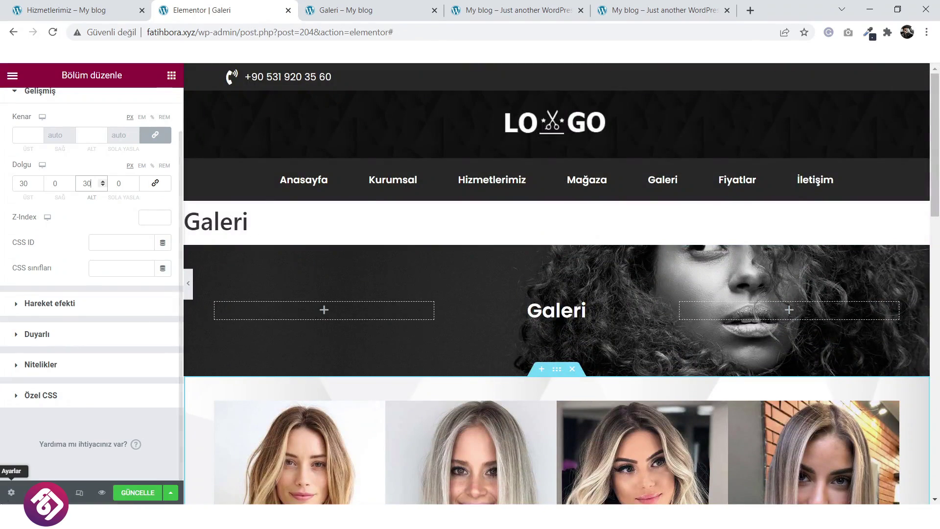
Set the page layout to Elementor Tam Genişlik and save the page.
click(10, 492)
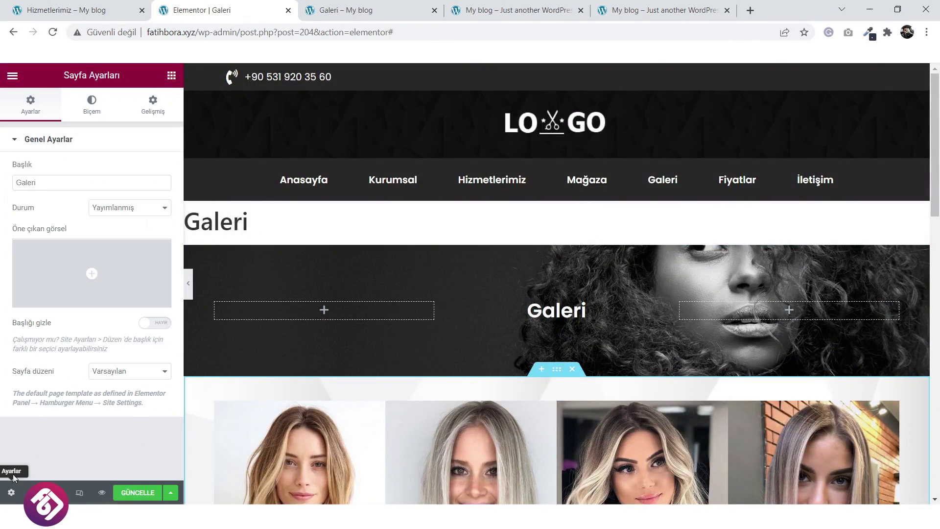
click(129, 374)
click(125, 397)
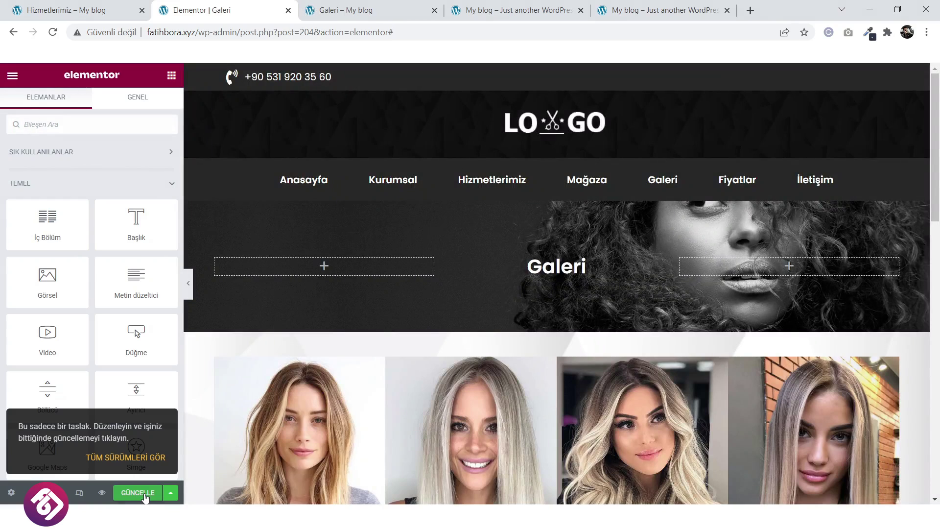
click(145, 494)
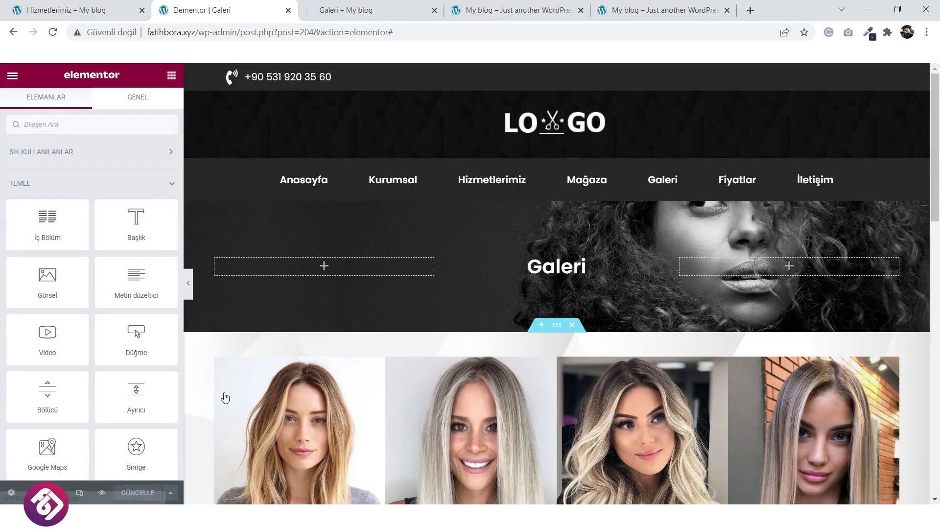
Review the updated Galeri page in the site preview.
click(383, 6)
scroll(405, 242, down, 10)
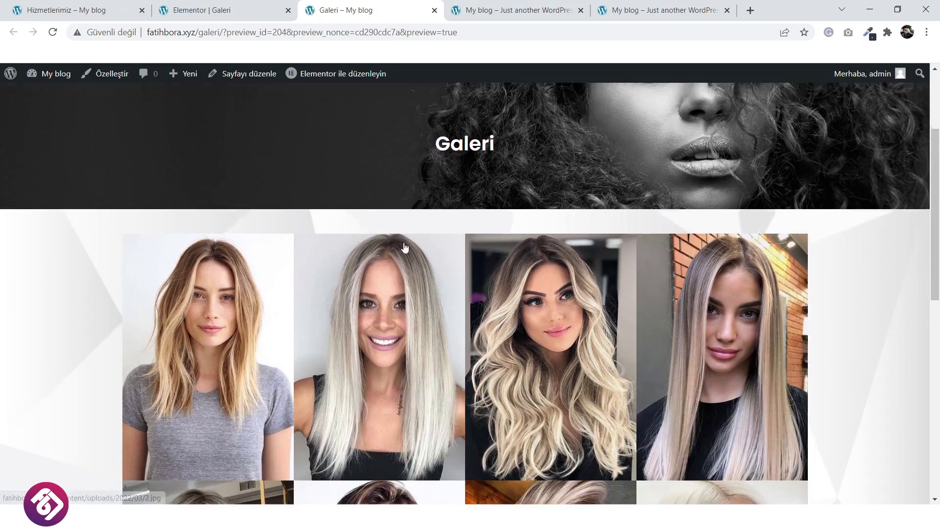
scroll(401, 248, up, 10)
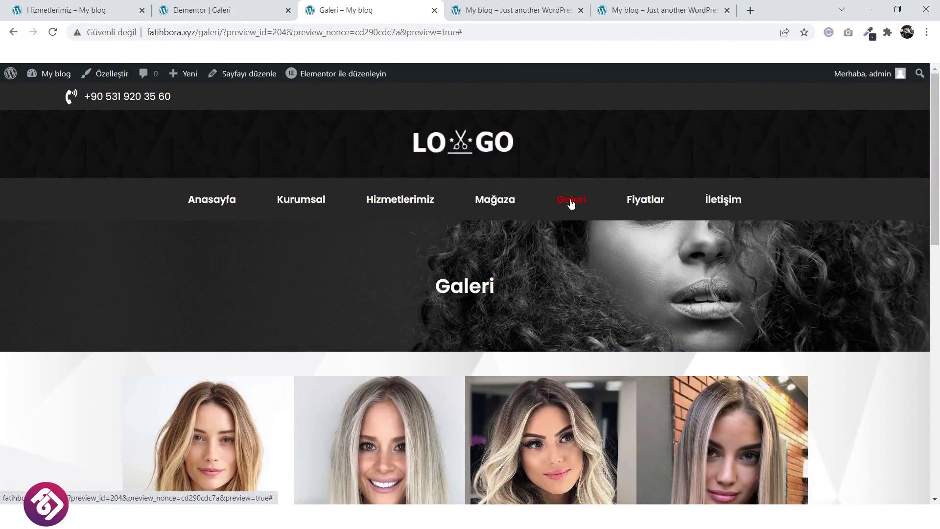
mouse_move(52, 73)
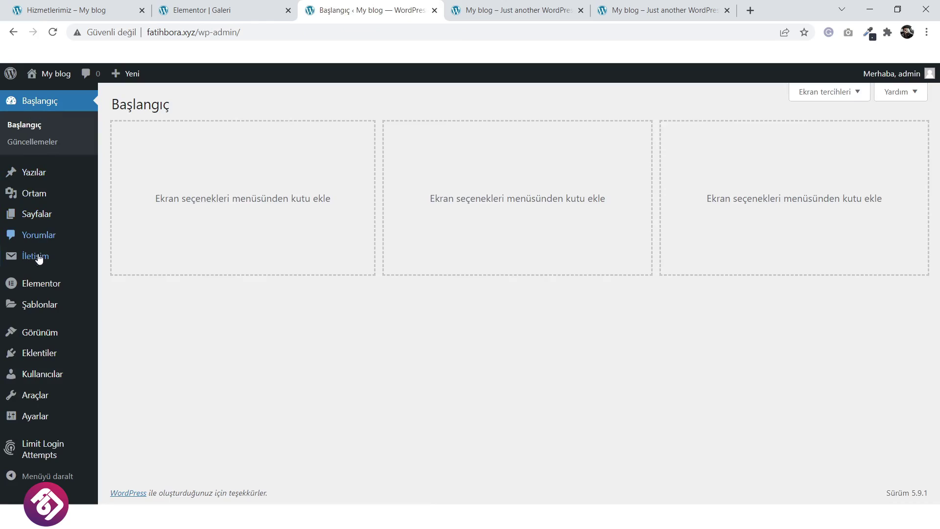
Add the Galeri page to Main Menu and drag it below Mağaza.
mouse_move(42, 331)
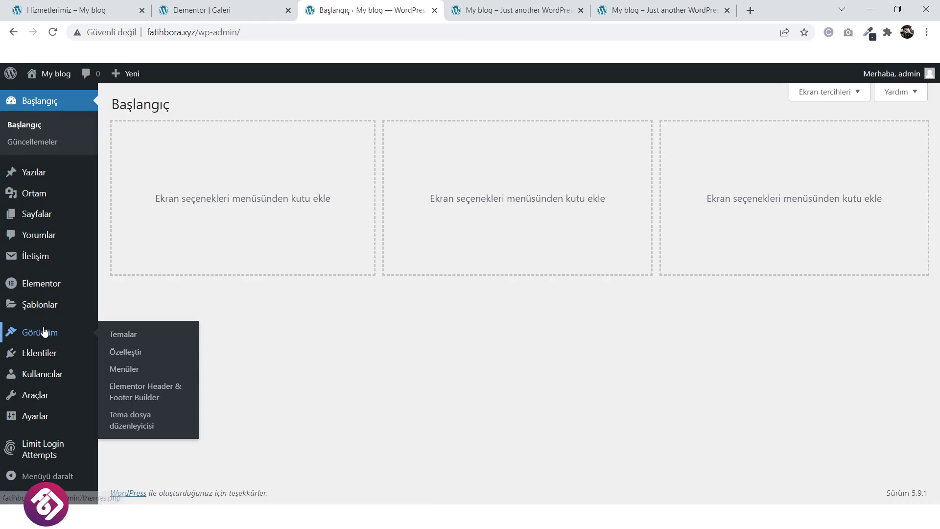
click(142, 368)
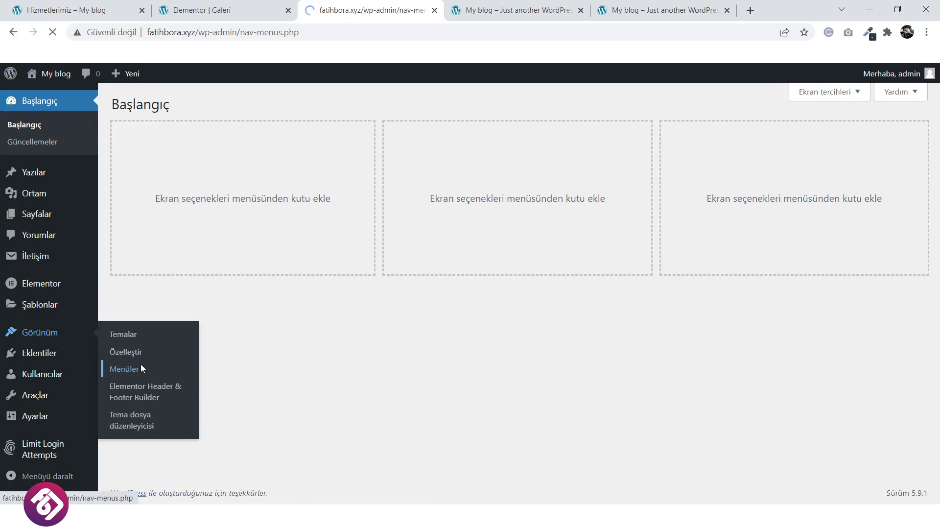
scroll(496, 386, down, 2)
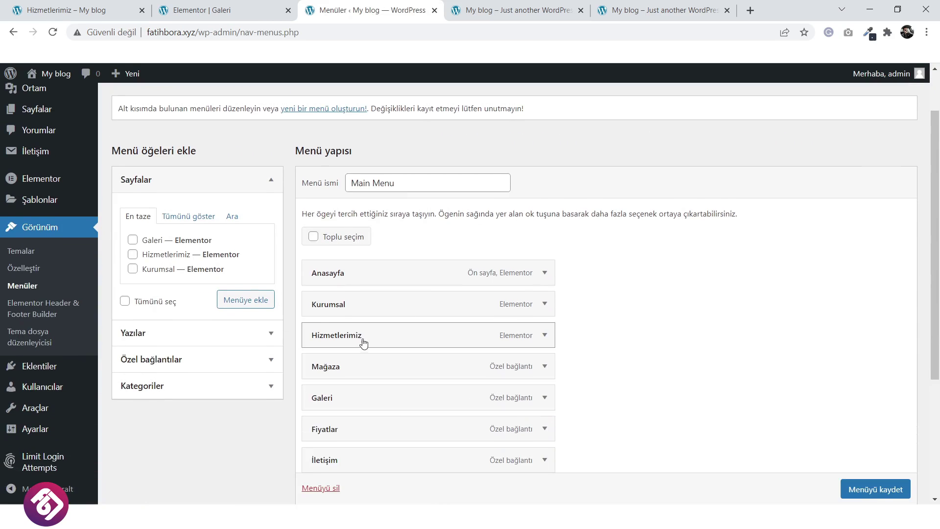
click(235, 299)
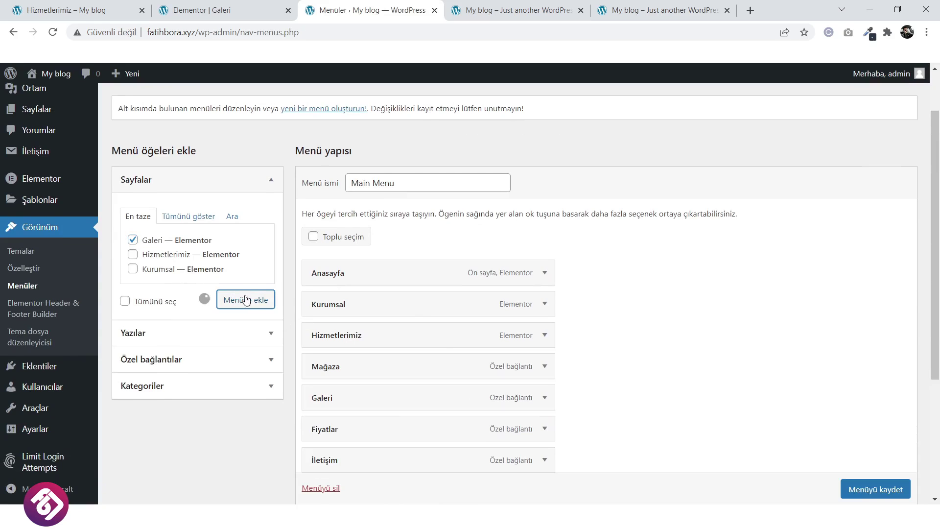
scroll(568, 328, down, 2)
scroll(569, 328, down, 1)
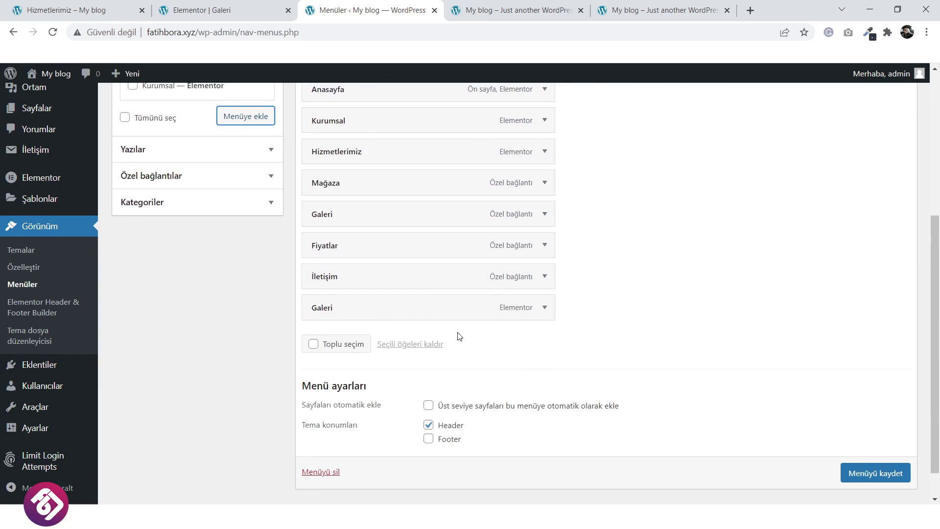
drag(398, 313, 395, 219)
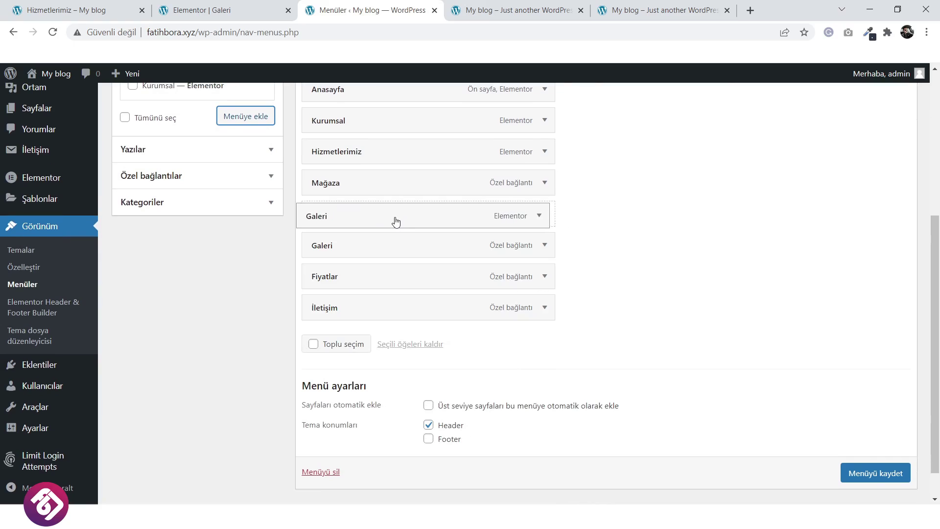
Remove the old Galeri custom link and save Main Menu.
click(547, 246)
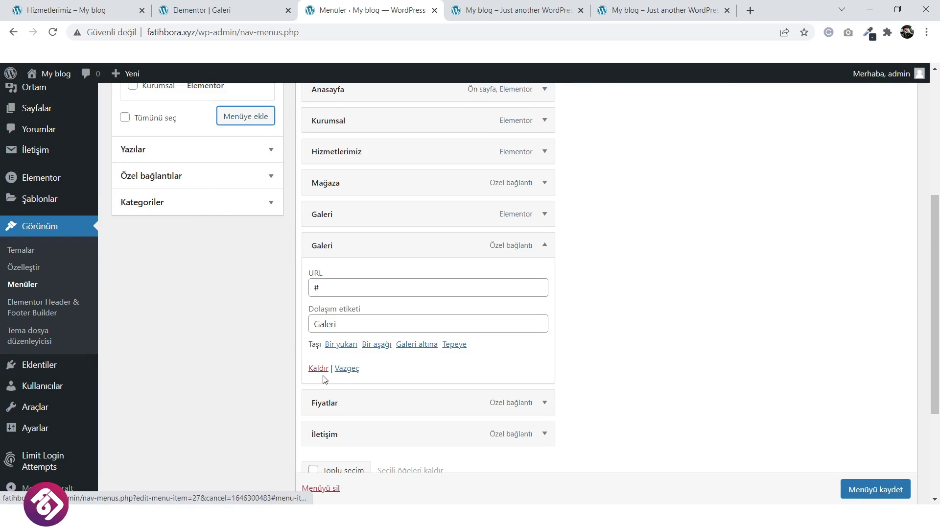
click(319, 288)
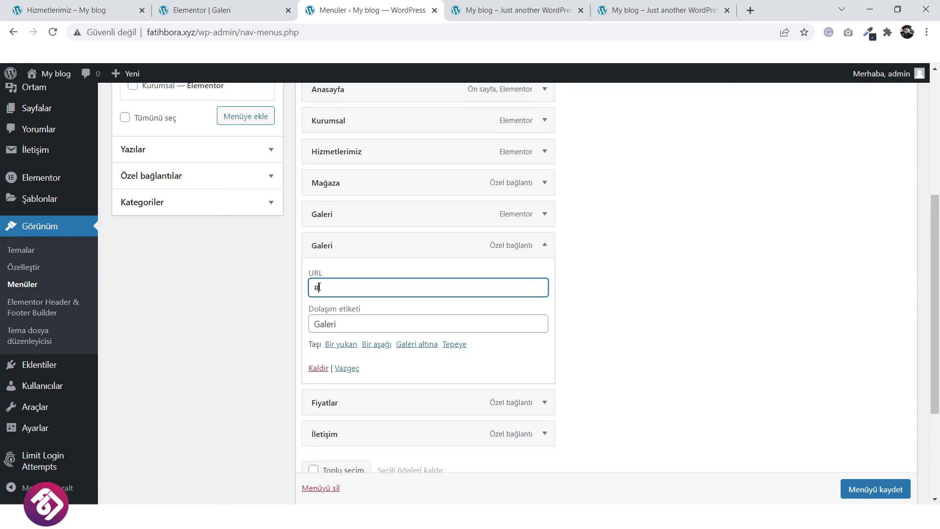
click(319, 368)
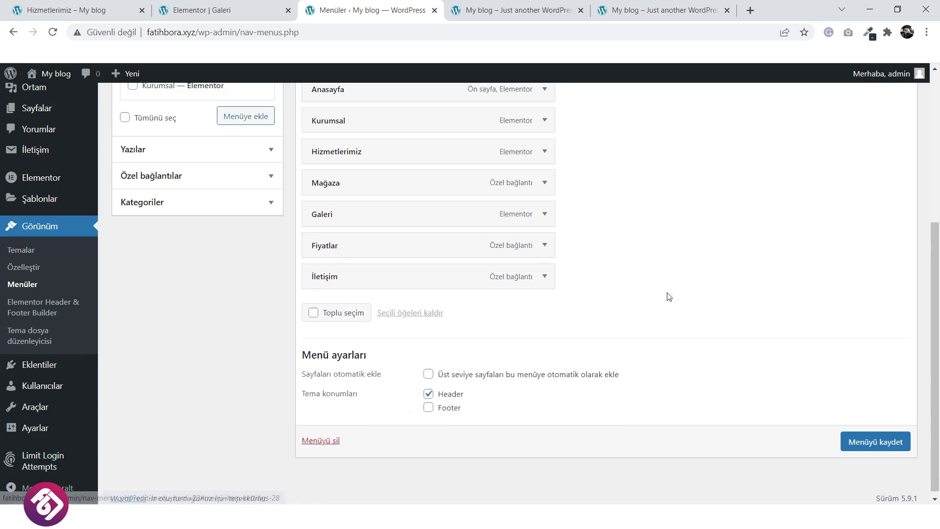
click(861, 443)
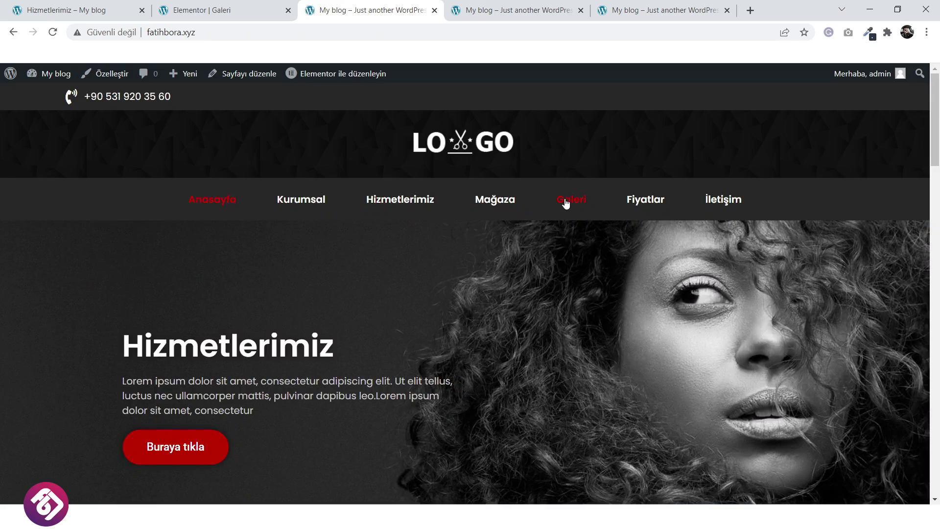
click(566, 201)
scroll(442, 333, down, 4)
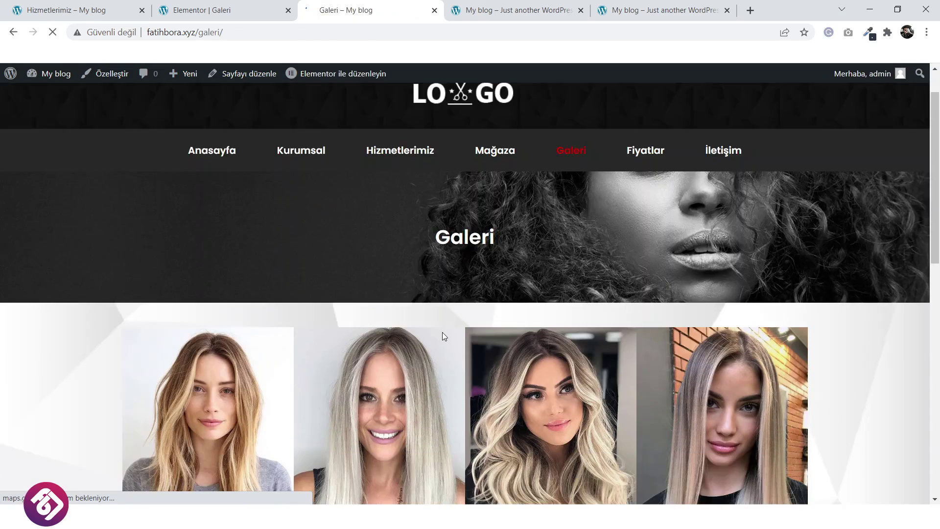
click(214, 318)
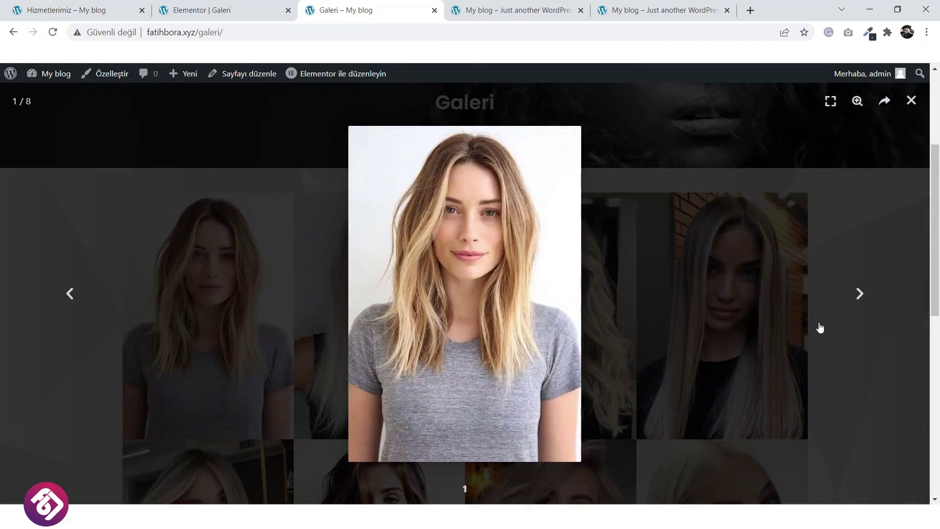
click(861, 294)
click(861, 294)
click(860, 293)
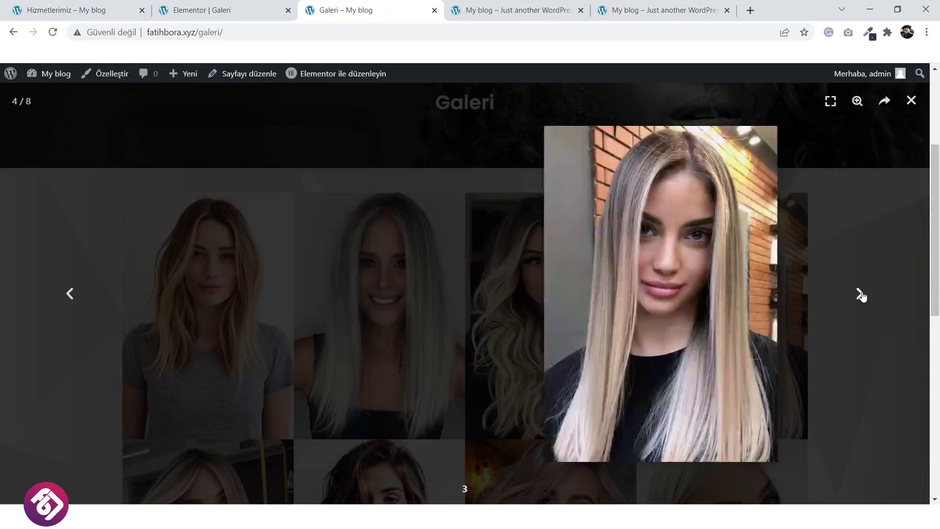
click(860, 294)
click(912, 100)
scroll(454, 314, down, 5)
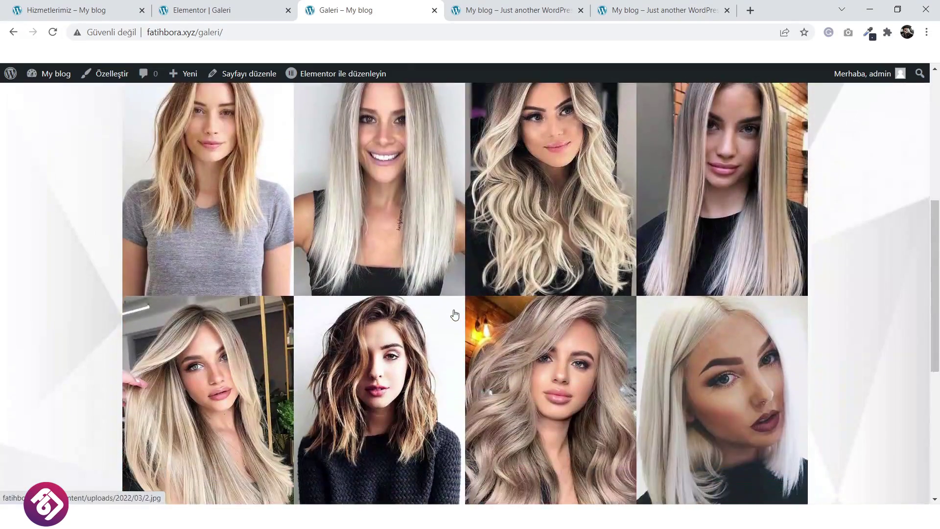
scroll(454, 313, up, 10)
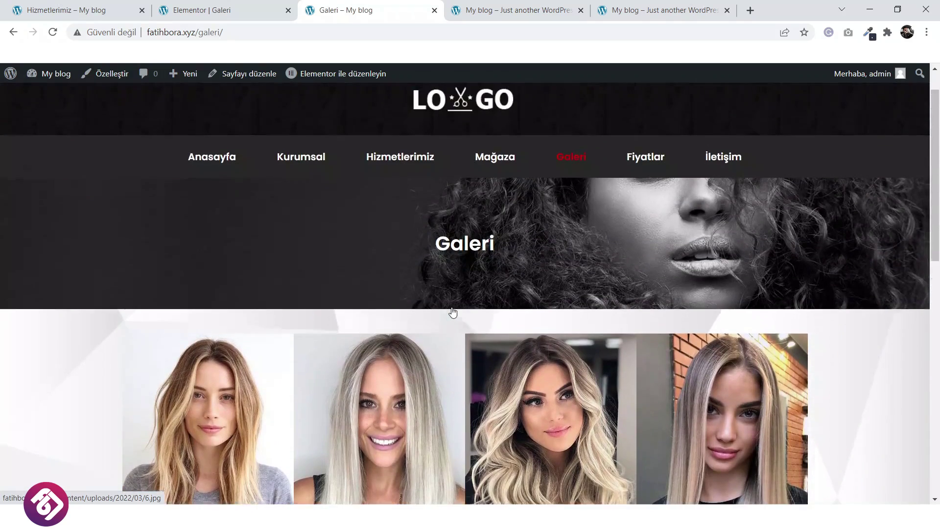
scroll(451, 309, down, 3)
scroll(452, 308, up, 3)
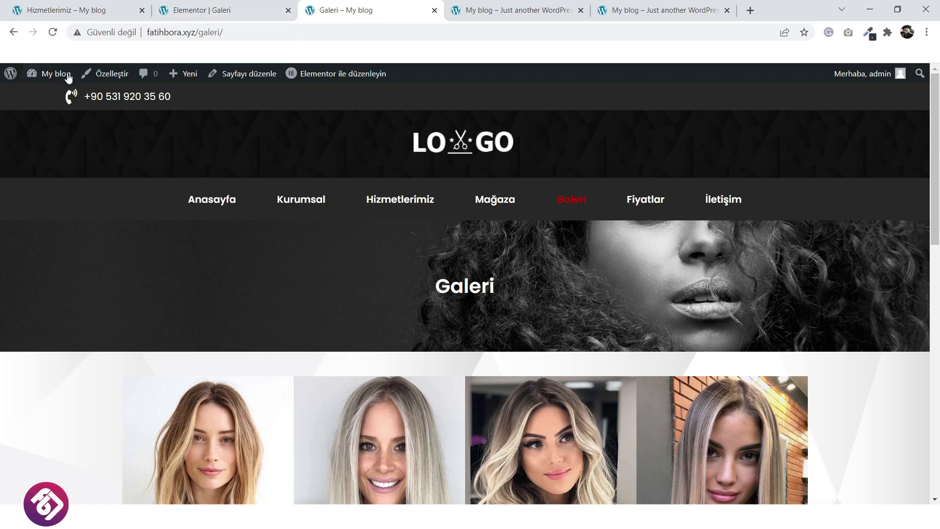
click(69, 10)
scroll(475, 343, up, 10)
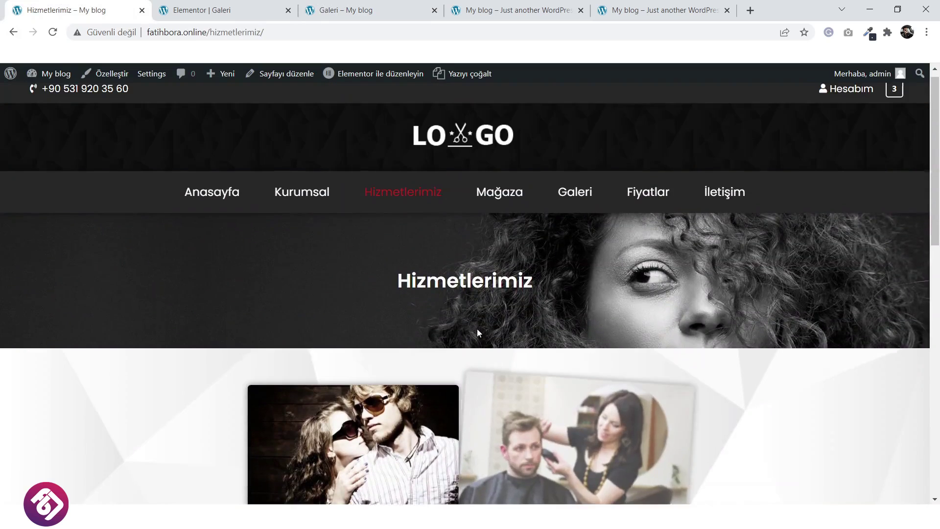
scroll(477, 328, up, 1)
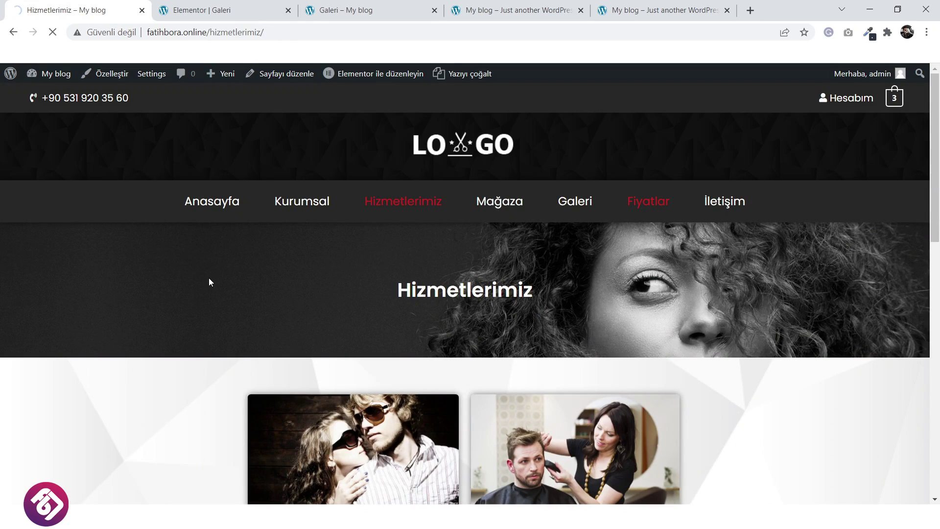
scroll(208, 278, down, 3)
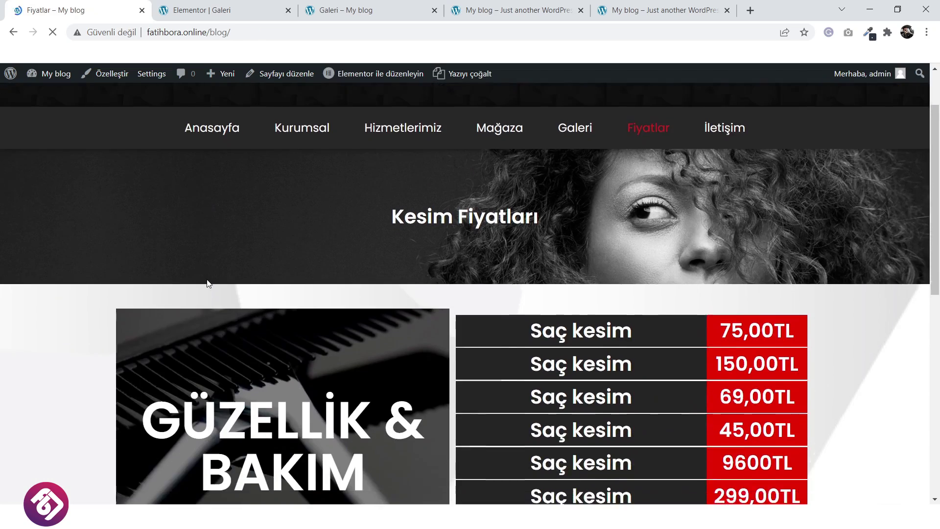
scroll(207, 280, down, 5)
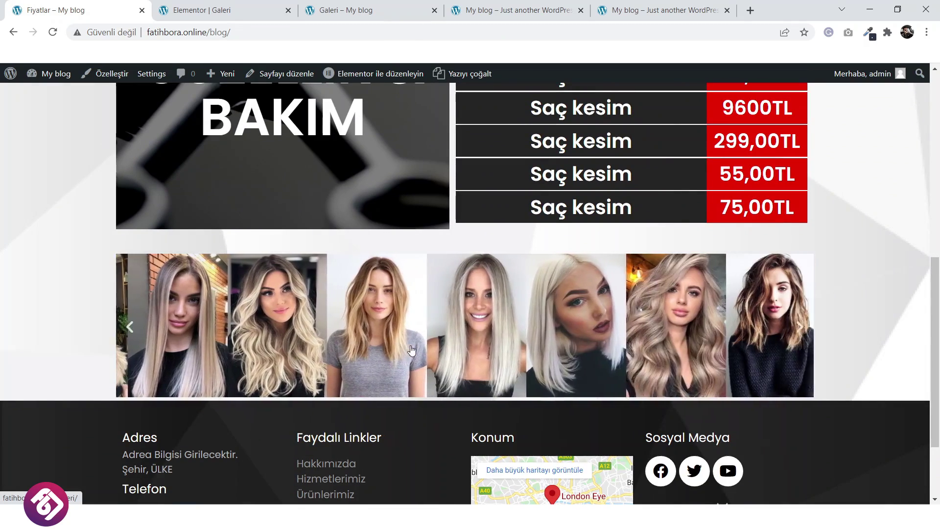
scroll(522, 332, up, 1)
scroll(521, 333, up, 7)
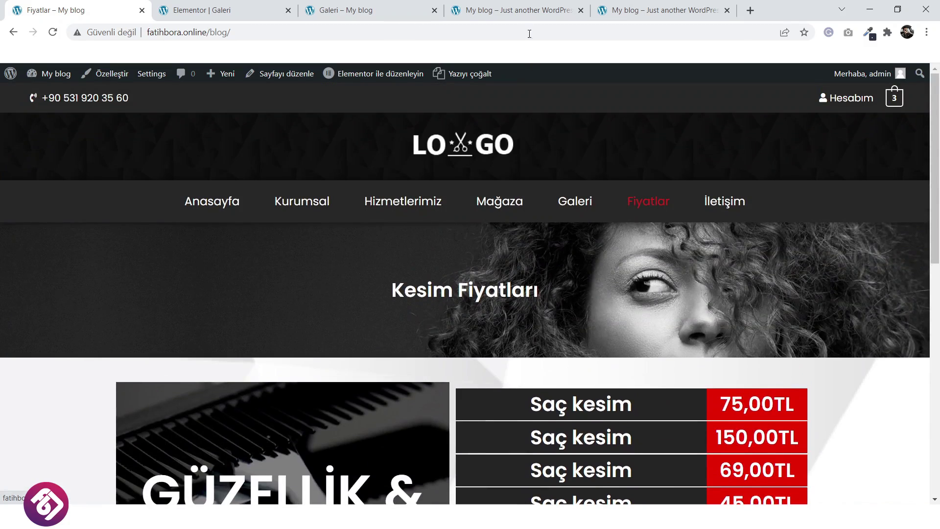
click(370, 11)
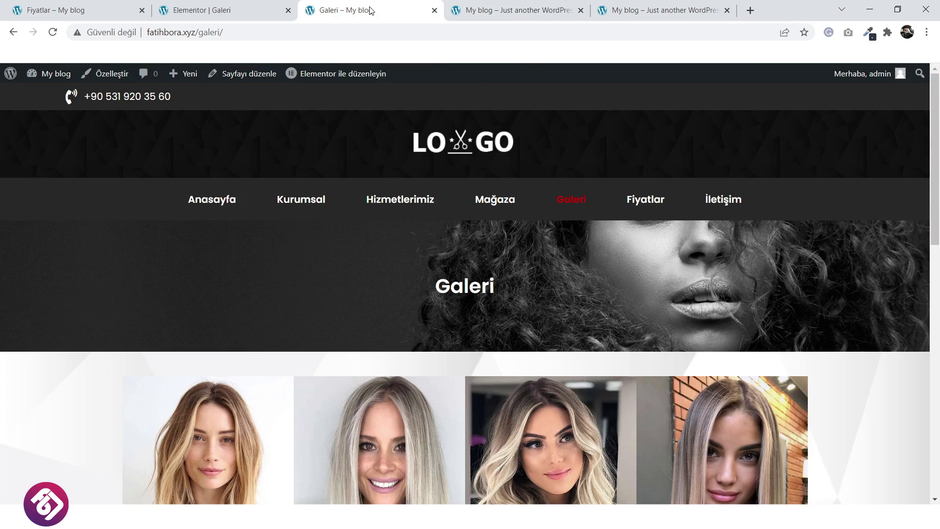
click(434, 11)
Close the two extra My blog tabs and exit Elementor to the dashboard.
click(435, 10)
click(434, 10)
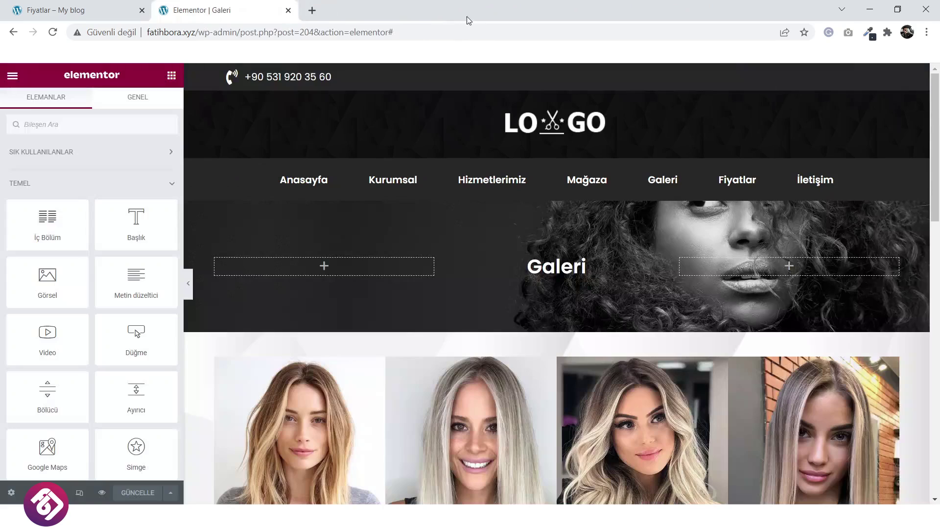
click(10, 77)
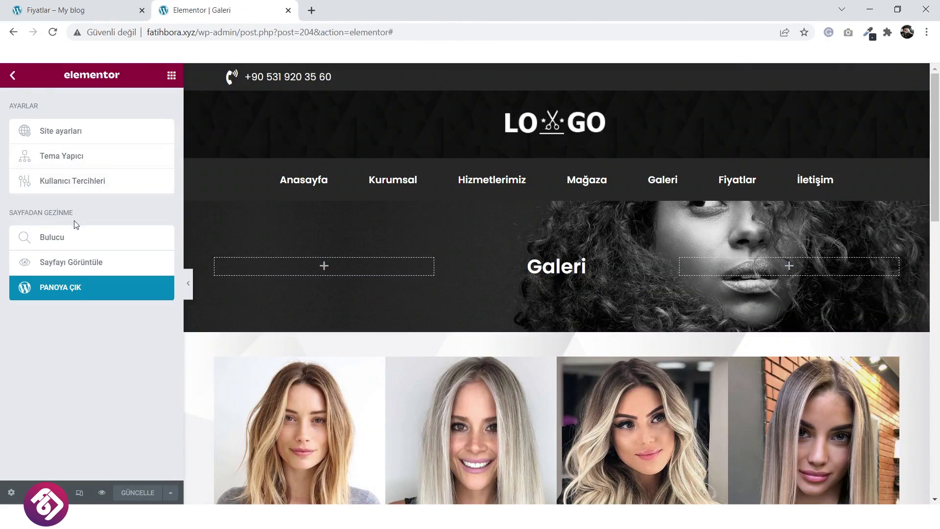
click(84, 292)
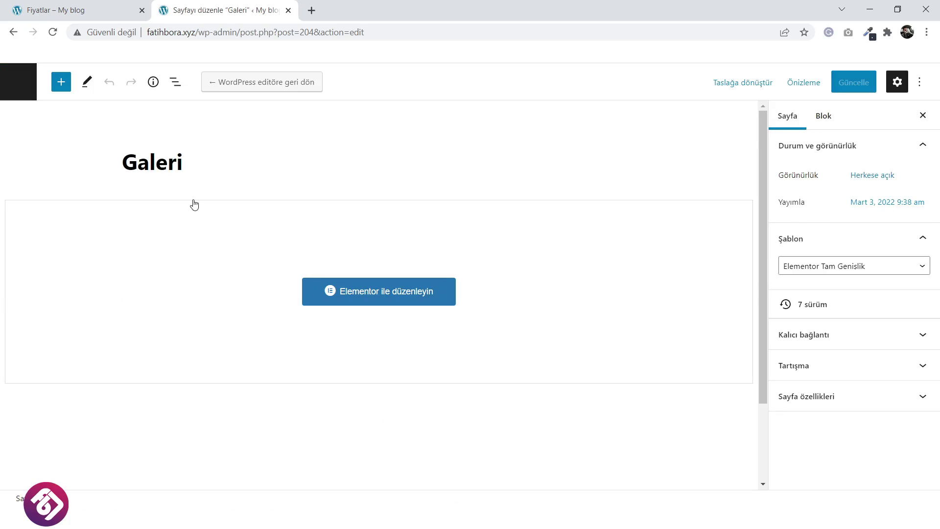
Glance at the live Fiyatlar page, then go to the dashboard's Pages list.
click(77, 6)
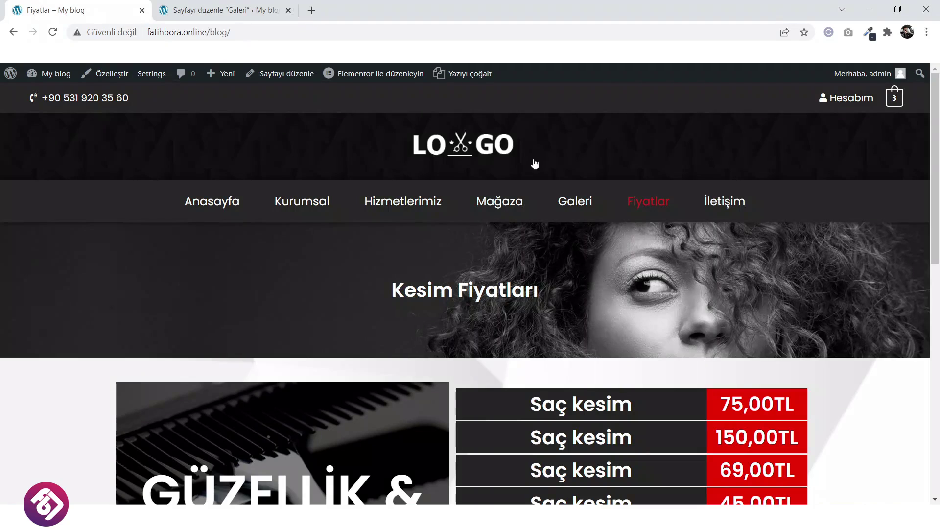
scroll(489, 290, down, 5)
click(212, 9)
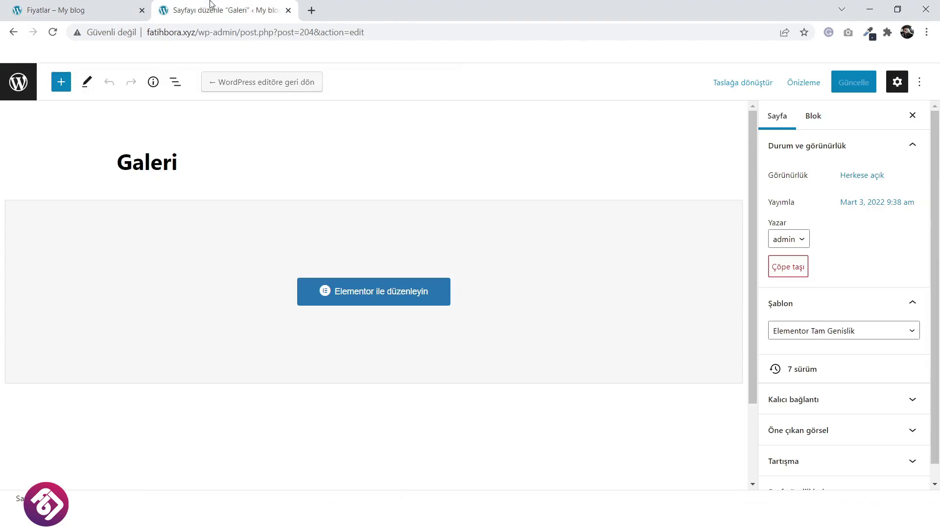
click(18, 82)
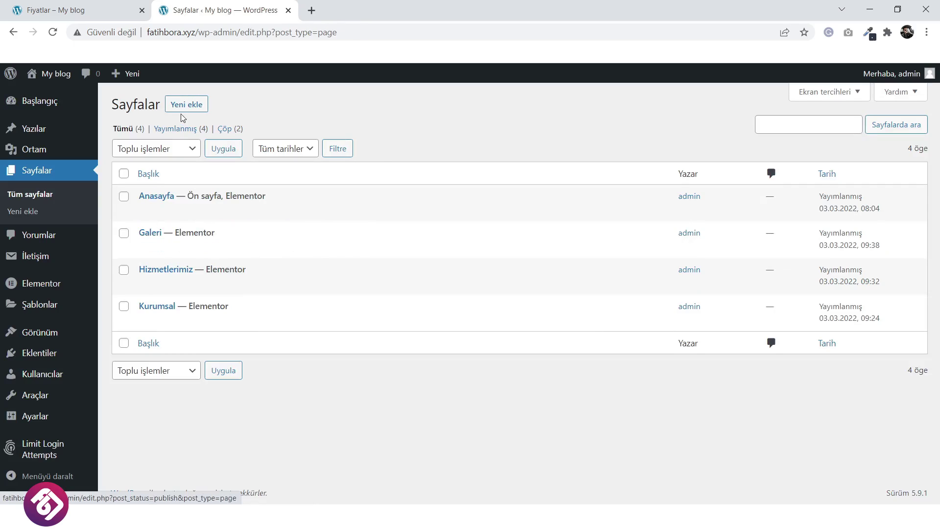
Publish a new Fiyatlar page using Elementor Tam Genişlik and open it in Elementor.
click(187, 103)
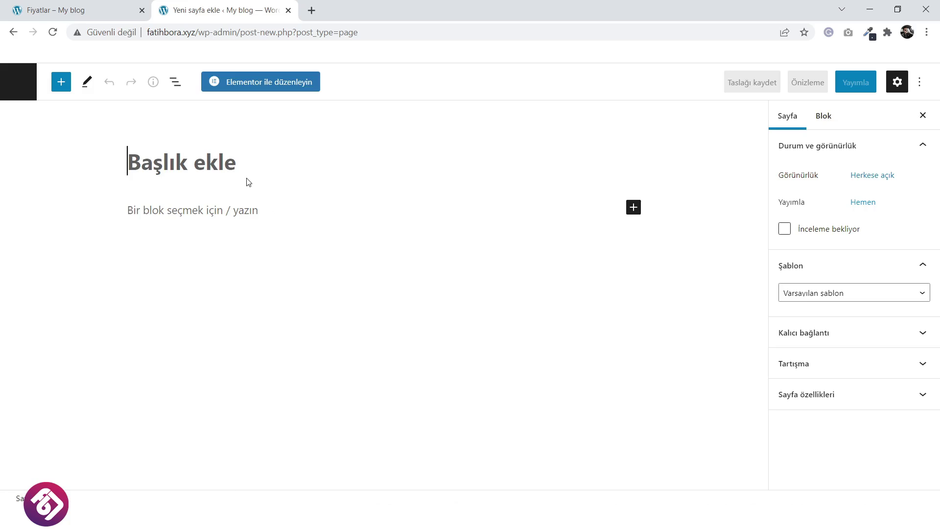
text(Fiyatlar)
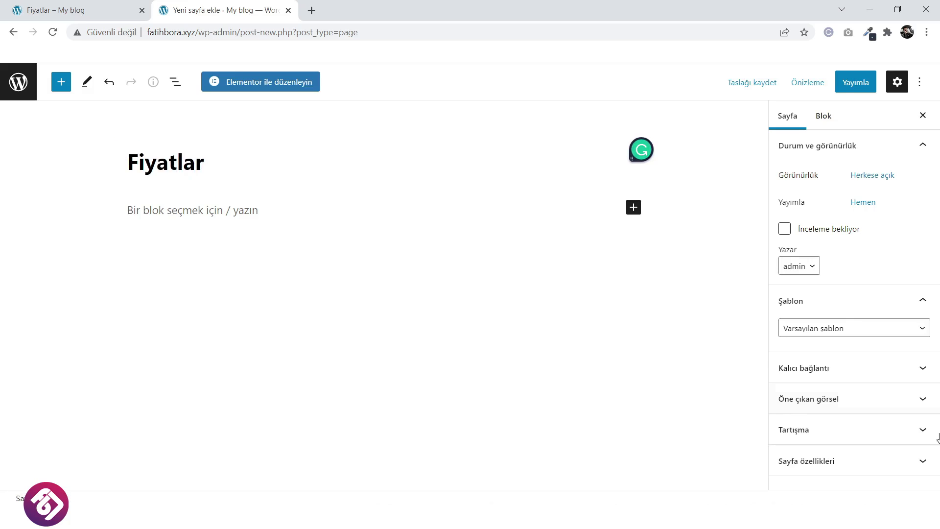
click(843, 328)
click(823, 363)
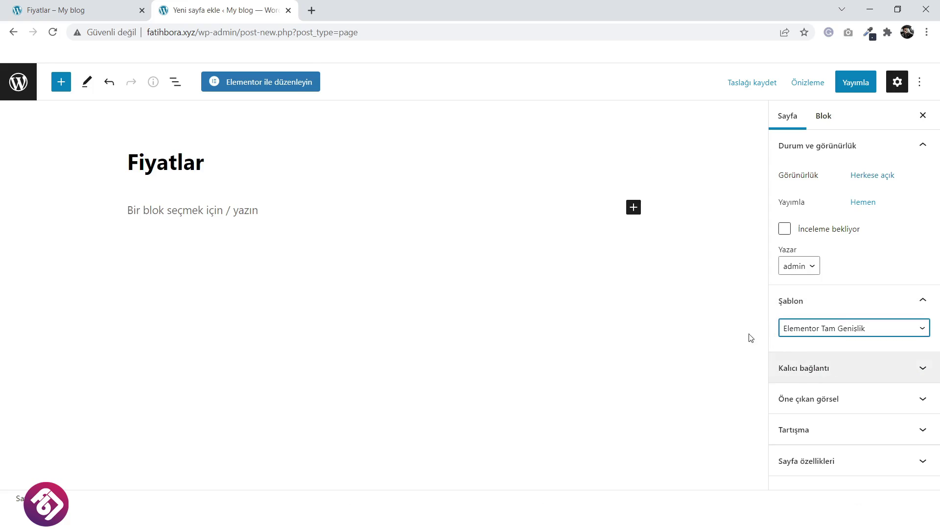
click(856, 82)
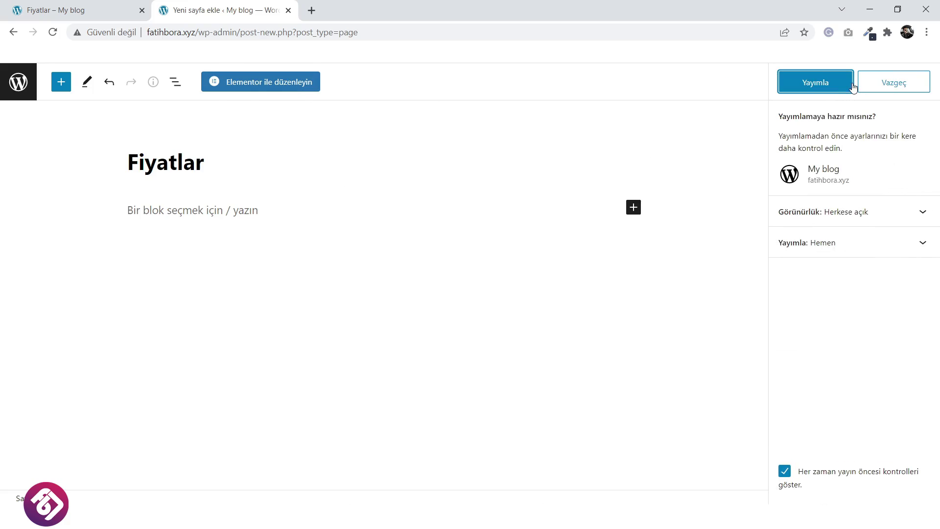
click(814, 83)
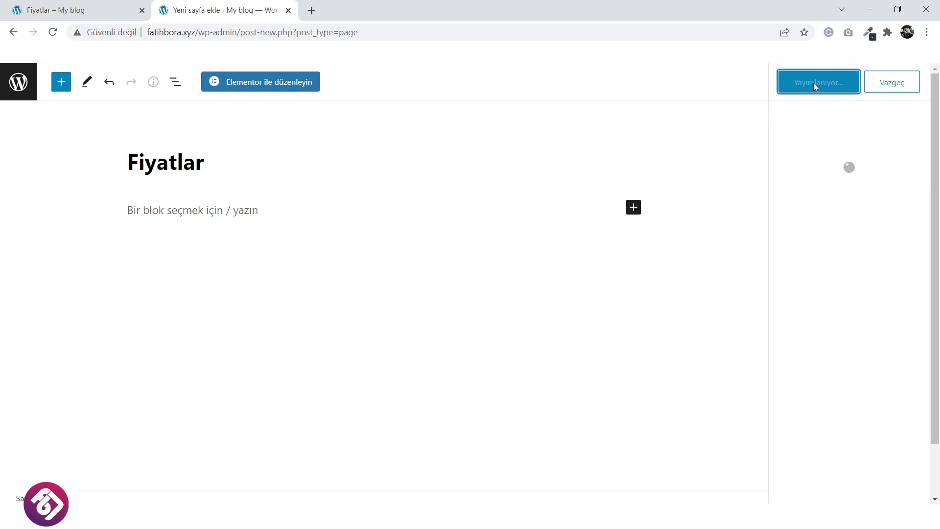
click(291, 87)
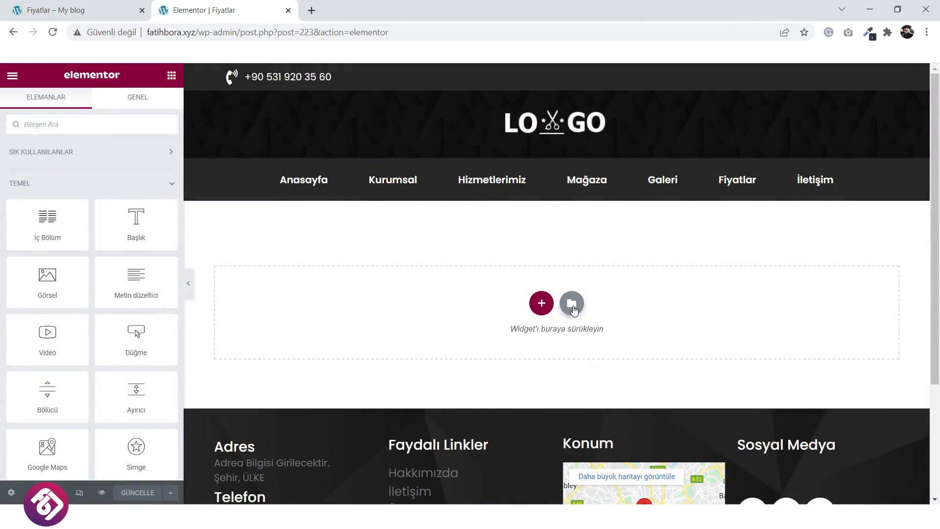
Insert the saved dark banner template from Şablonlarım, including its page settings.
click(573, 305)
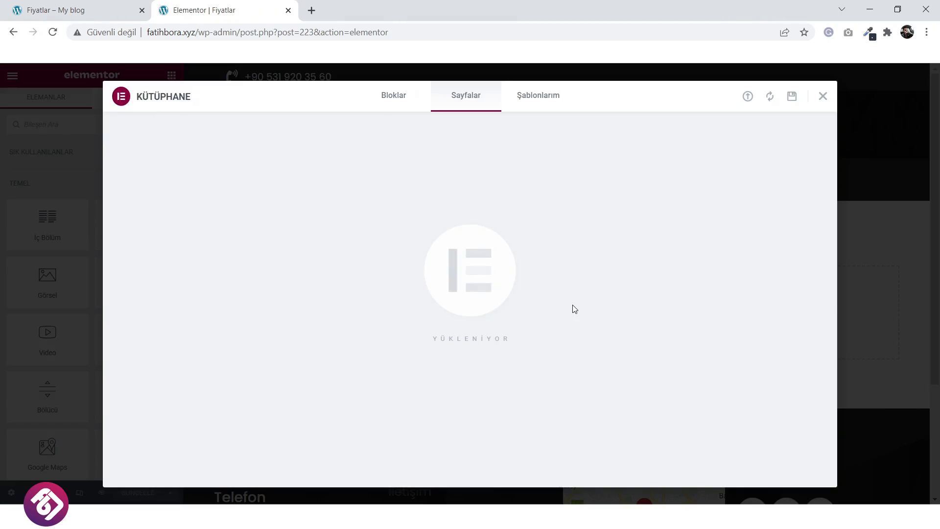
click(538, 98)
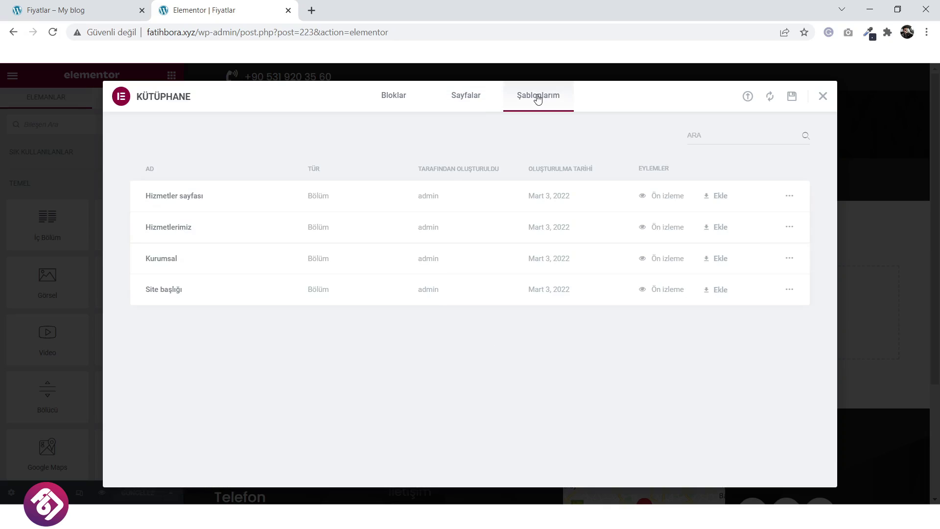
click(705, 292)
click(541, 323)
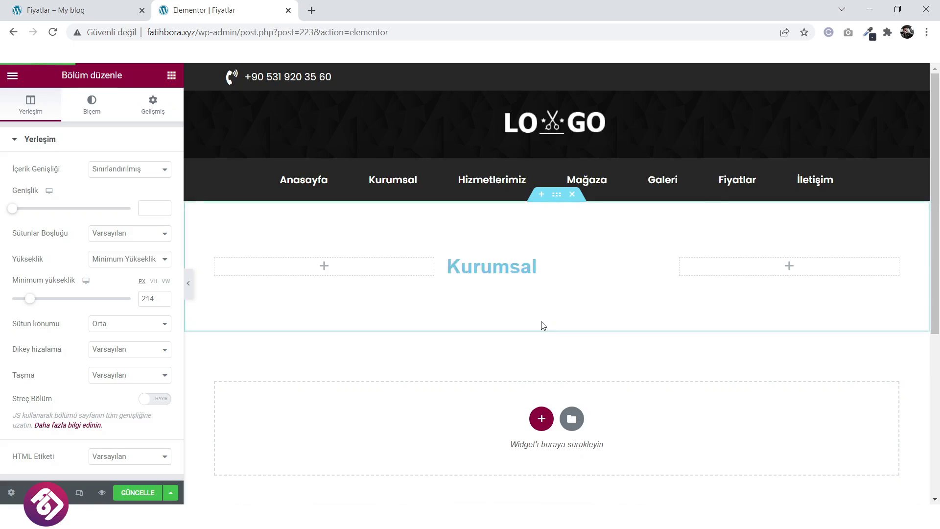
Change the banner heading text from Kurumsal to Fiyatlar.
click(563, 265)
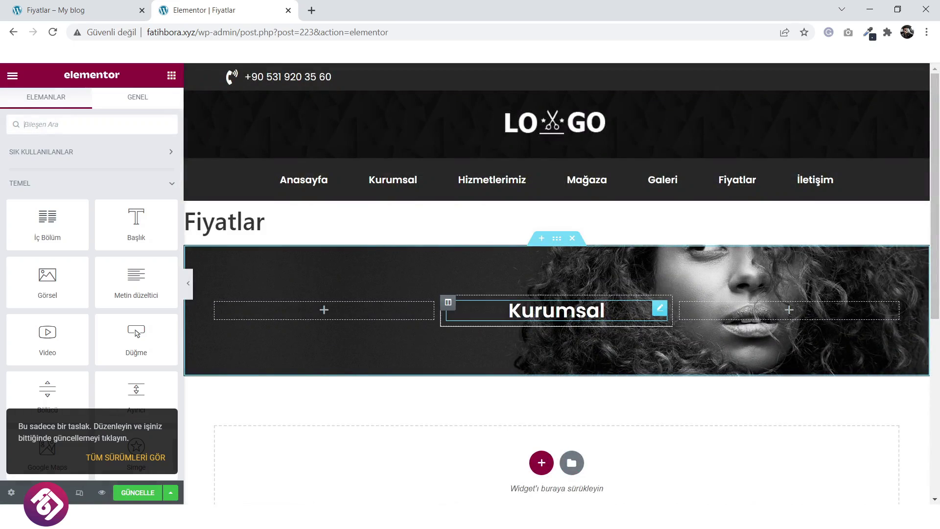
click(581, 316)
drag(49, 184, 2, 191)
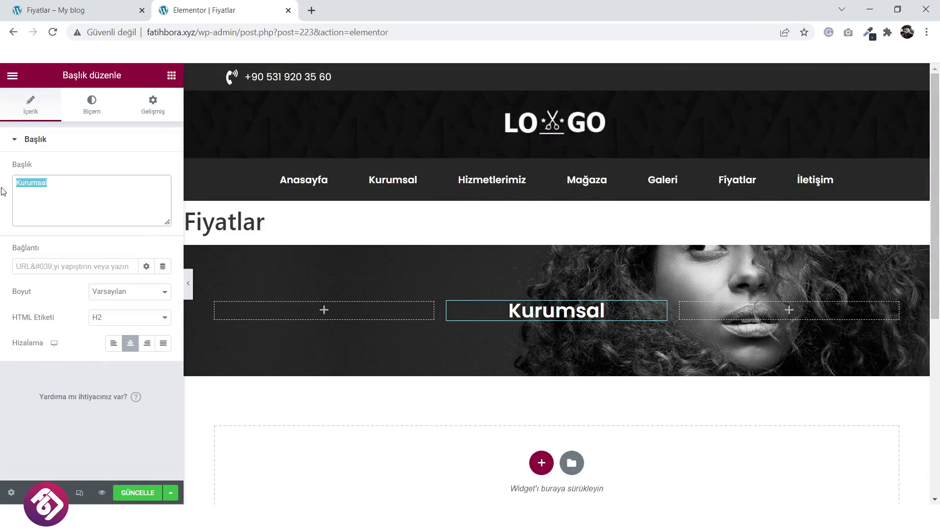
text(Fiyatlar)
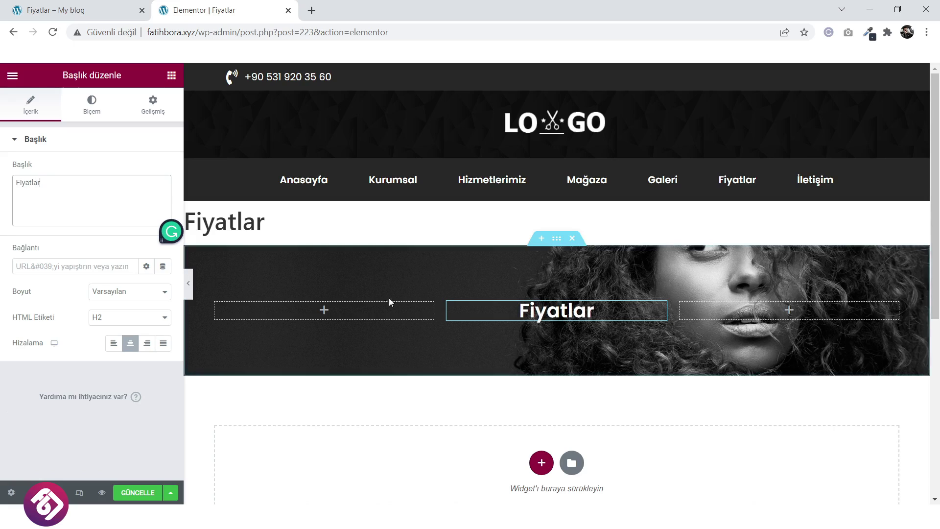
scroll(389, 302, down, 3)
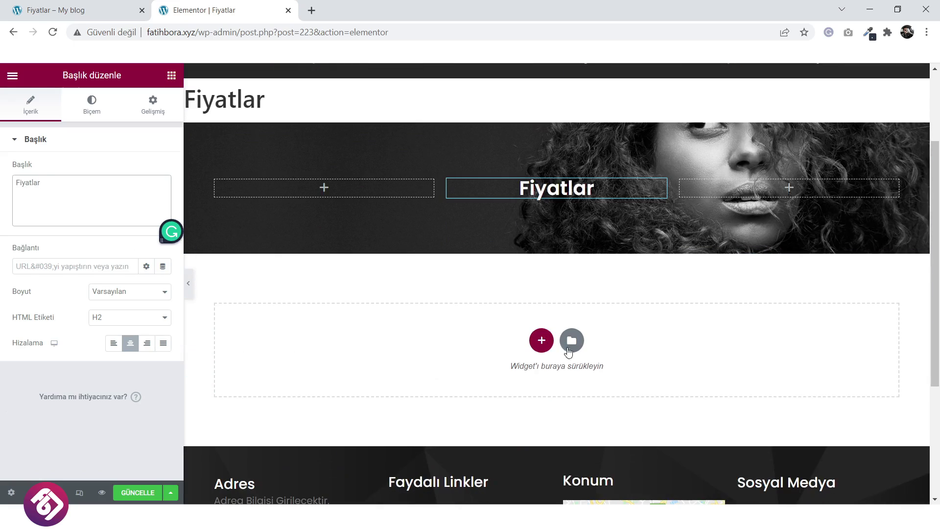
Insert the saved Hizmetlerimiz template below the banner, with its page settings.
click(572, 341)
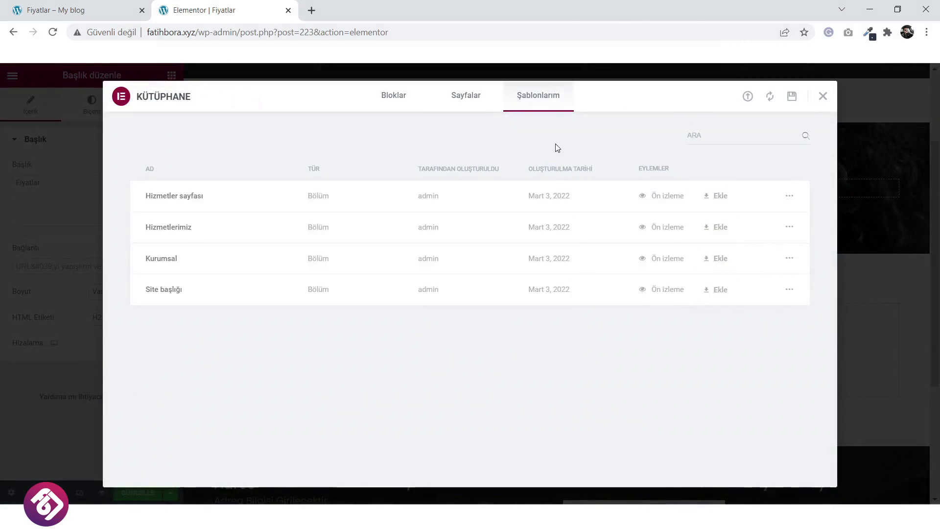
click(725, 229)
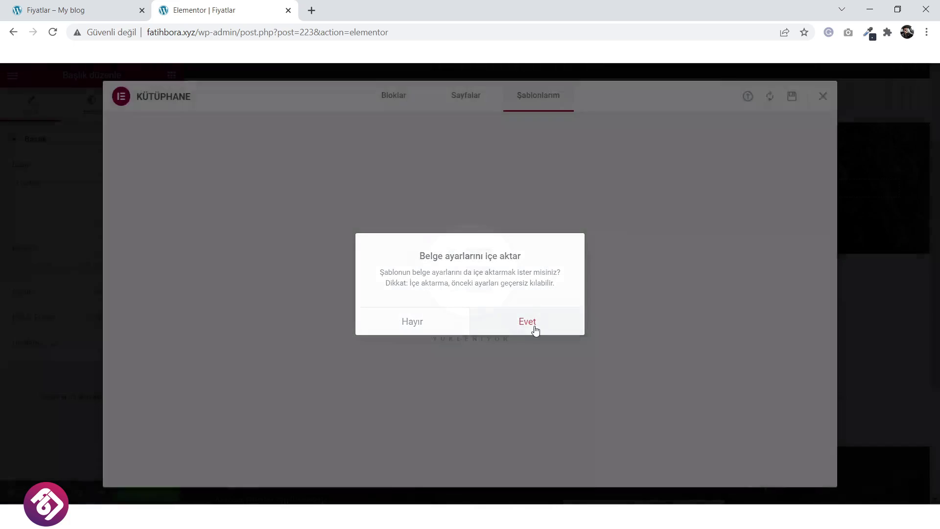
click(536, 330)
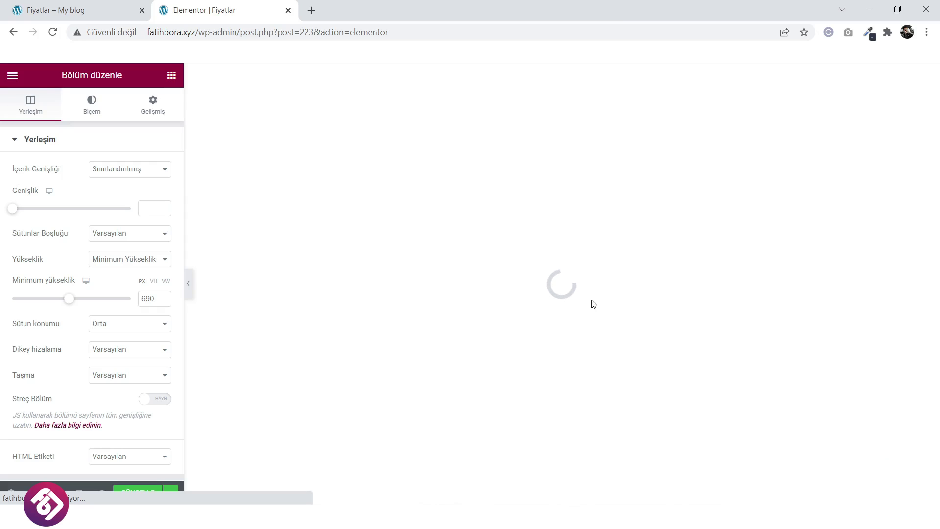
Compare with the live Fiyatlar page, then delete the Hizmetlerimiz heading.
click(81, 10)
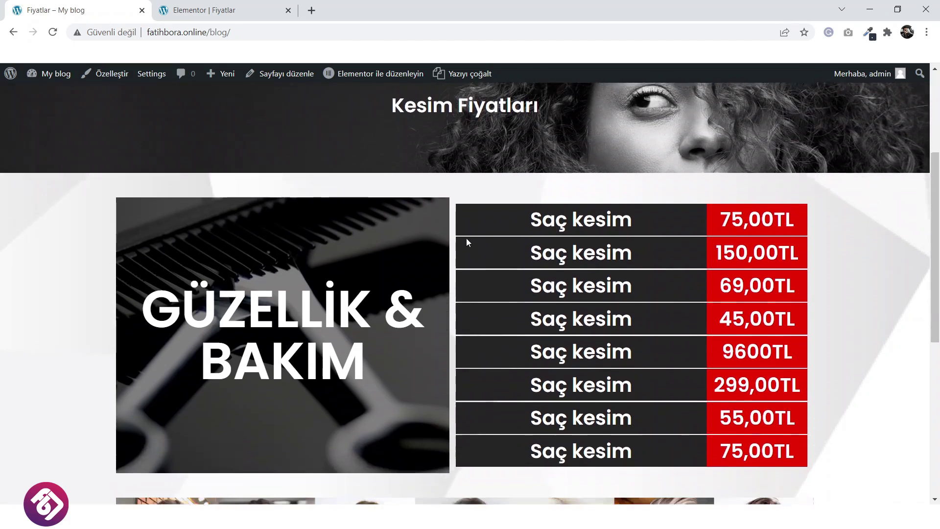
click(243, 7)
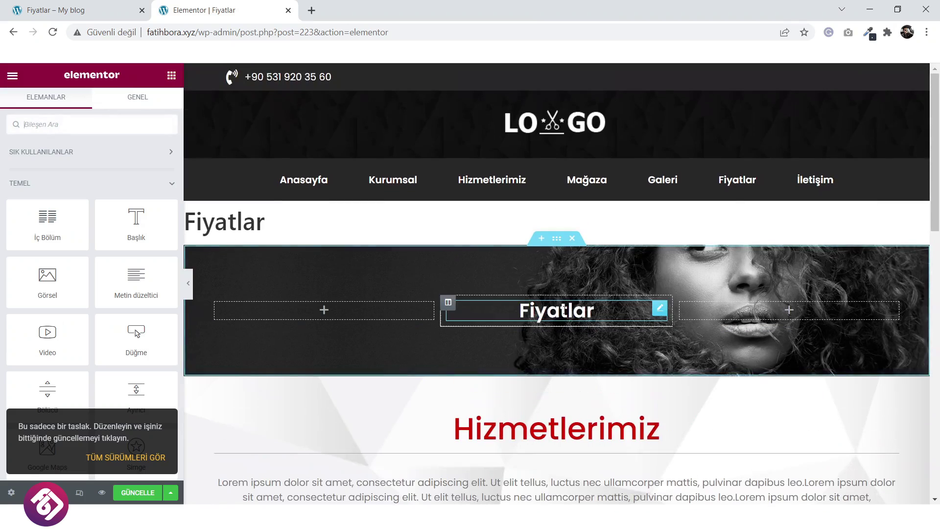
scroll(564, 311, down, 2)
scroll(678, 255, down, 1)
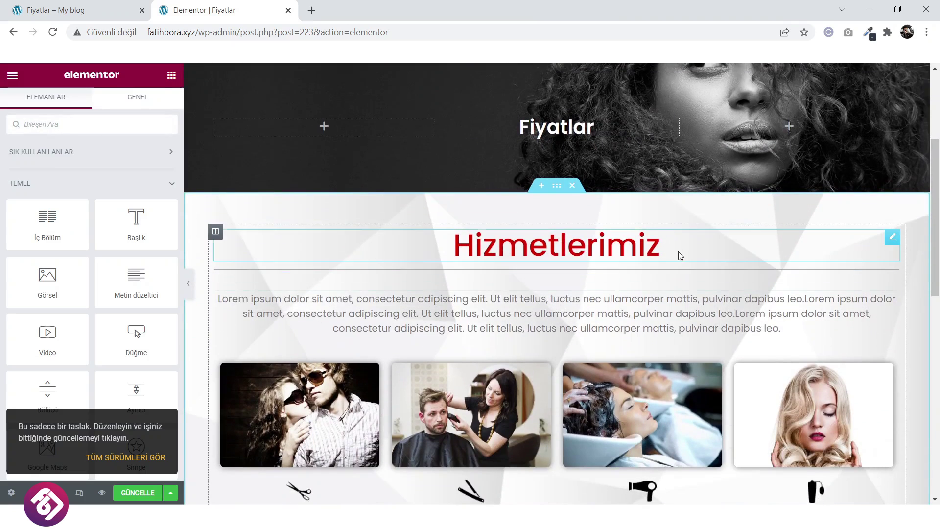
right_click(724, 250)
click(748, 420)
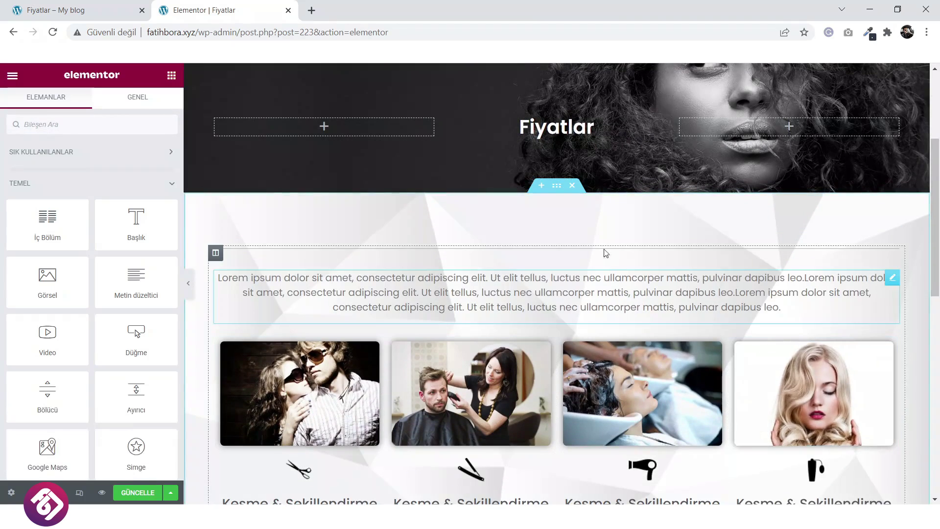
Delete the divider, the Lorem ipsum text block and the row of four service cards.
right_click(562, 254)
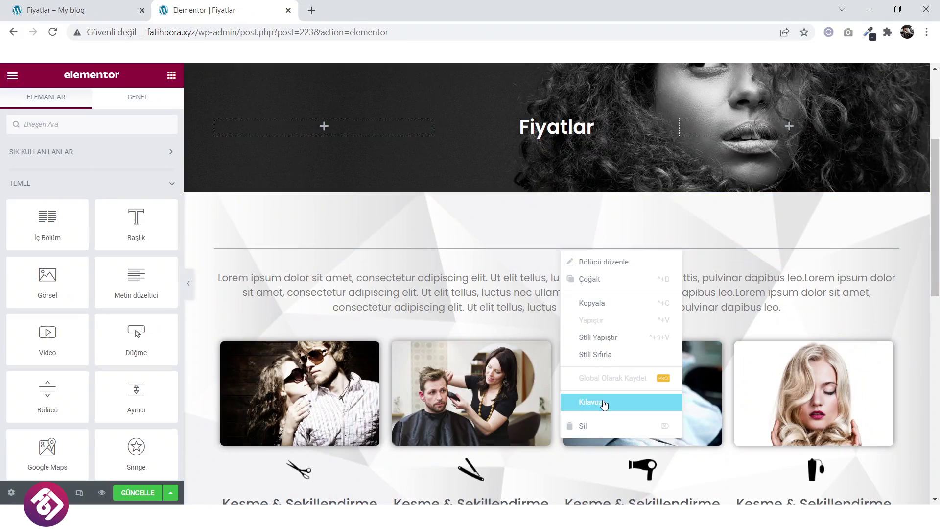
click(602, 421)
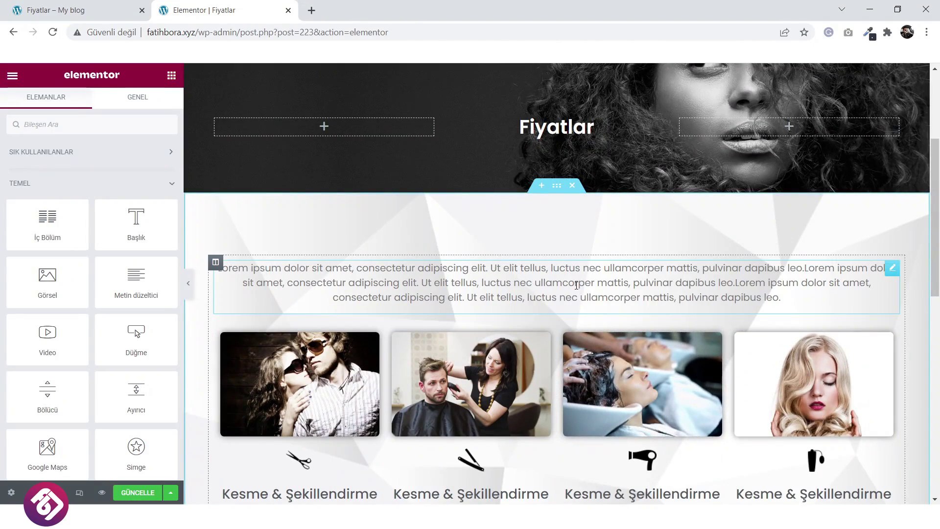
scroll(585, 293, down, 1)
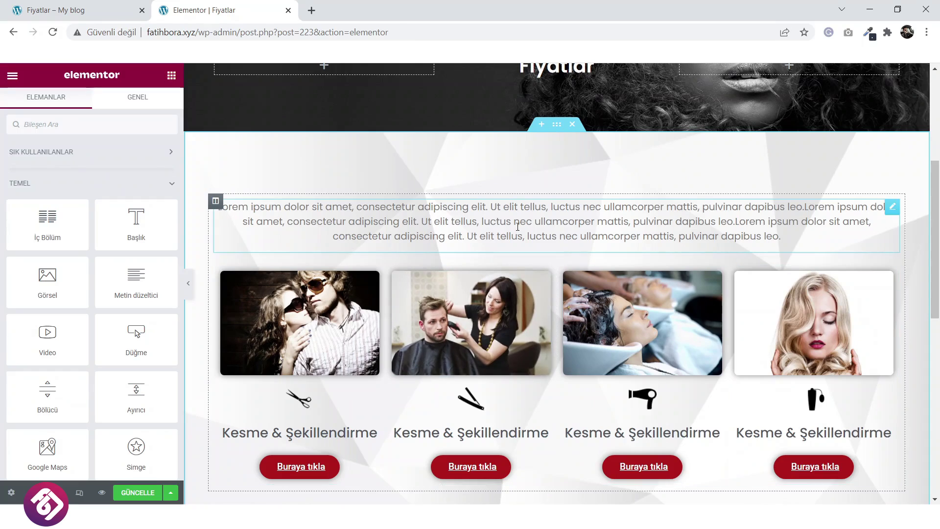
right_click(525, 224)
click(572, 395)
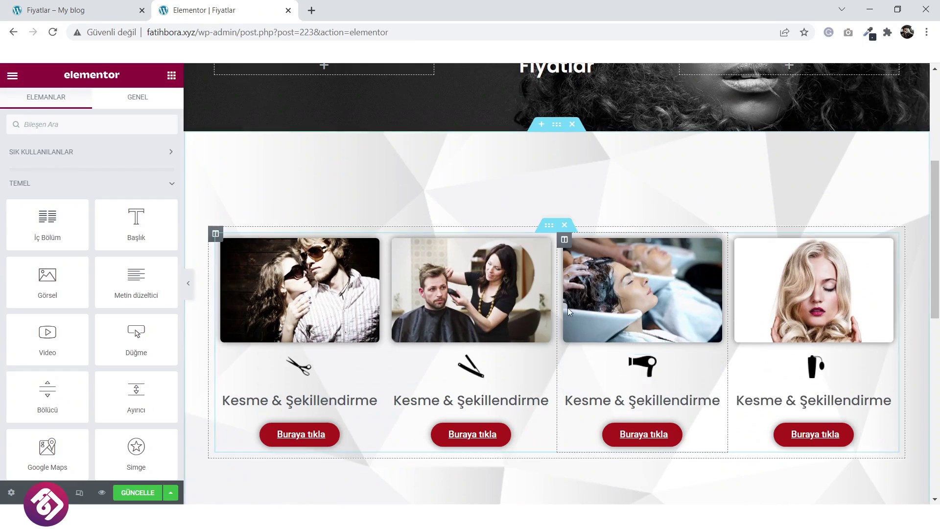
click(570, 226)
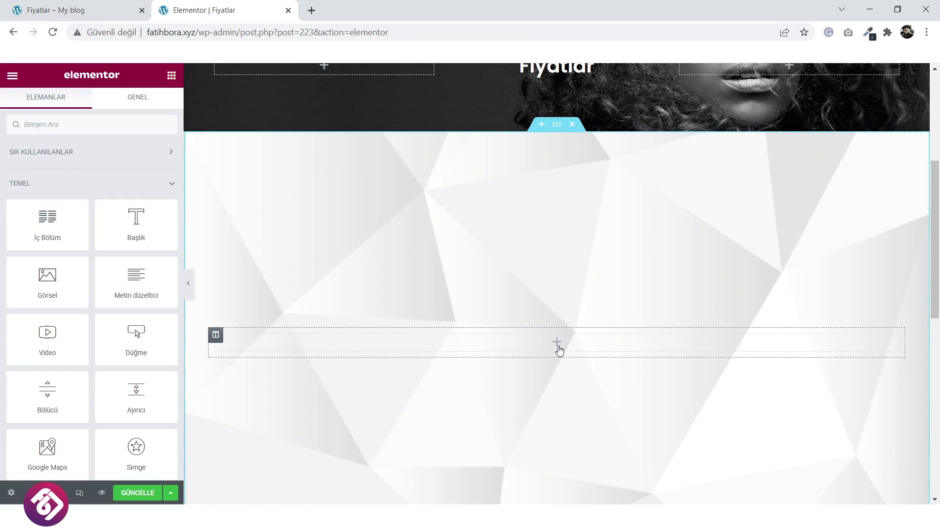
Duplicate the column into two and place an inner section in the right column.
drag(51, 229, 613, 342)
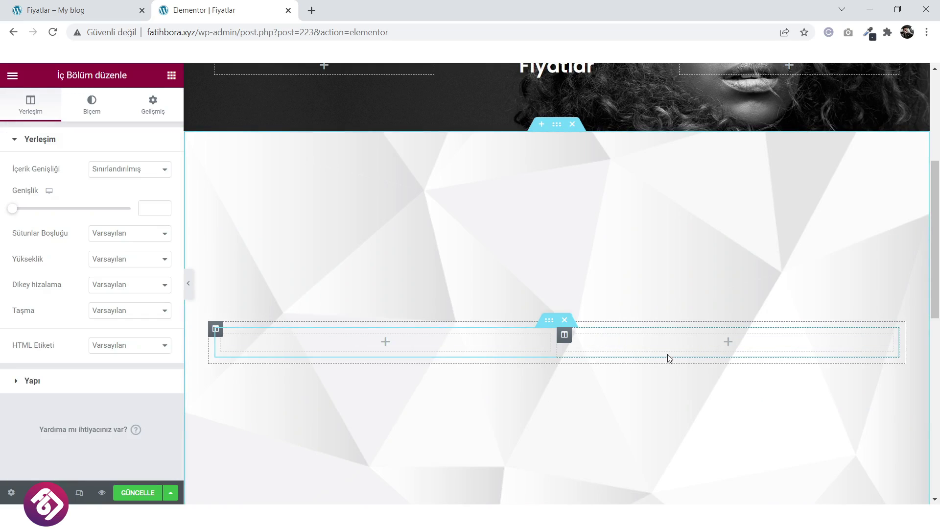
click(729, 344)
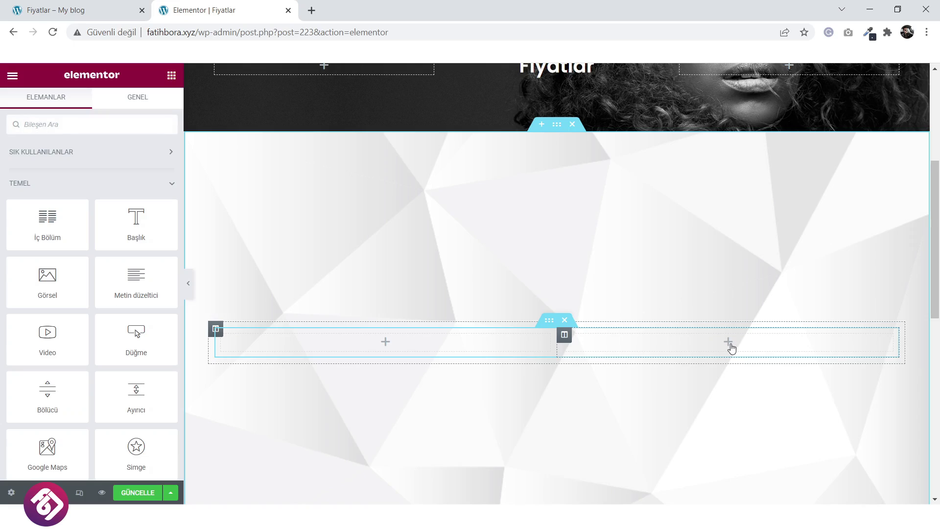
drag(59, 234, 567, 328)
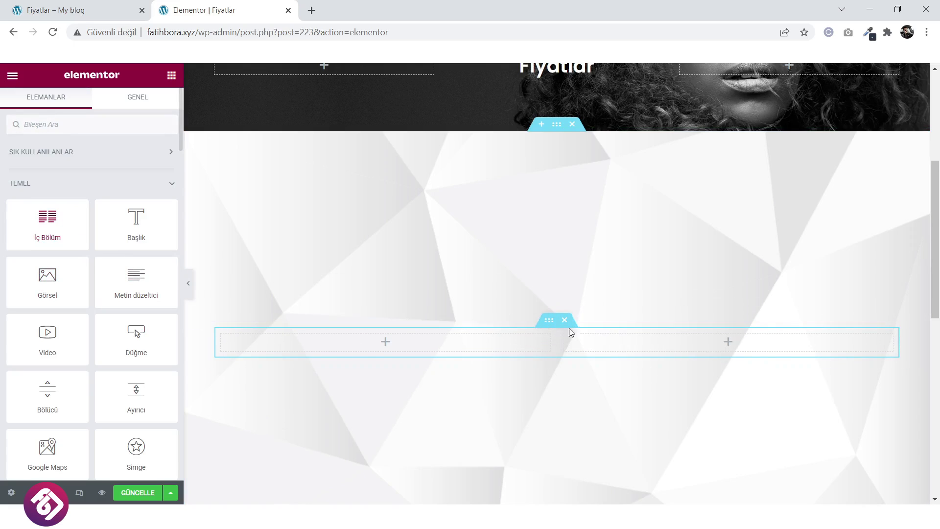
click(565, 321)
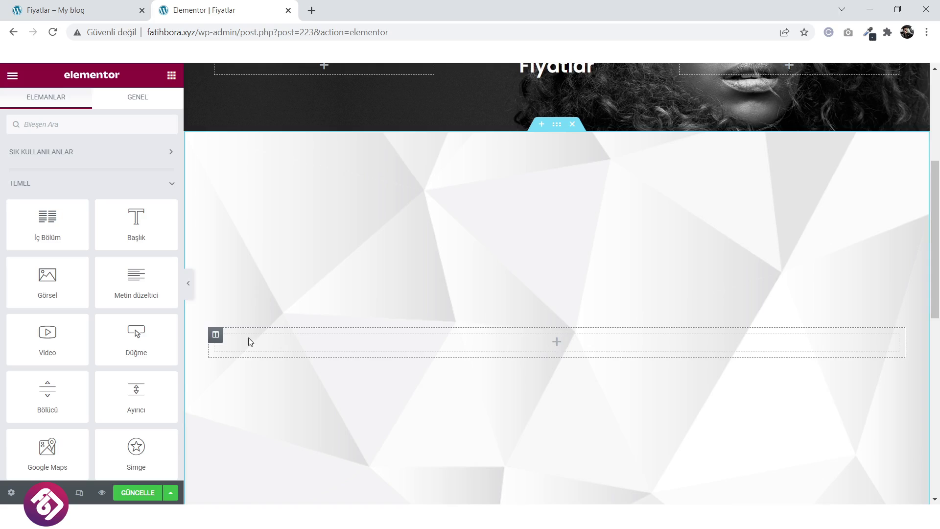
right_click(219, 336)
click(248, 347)
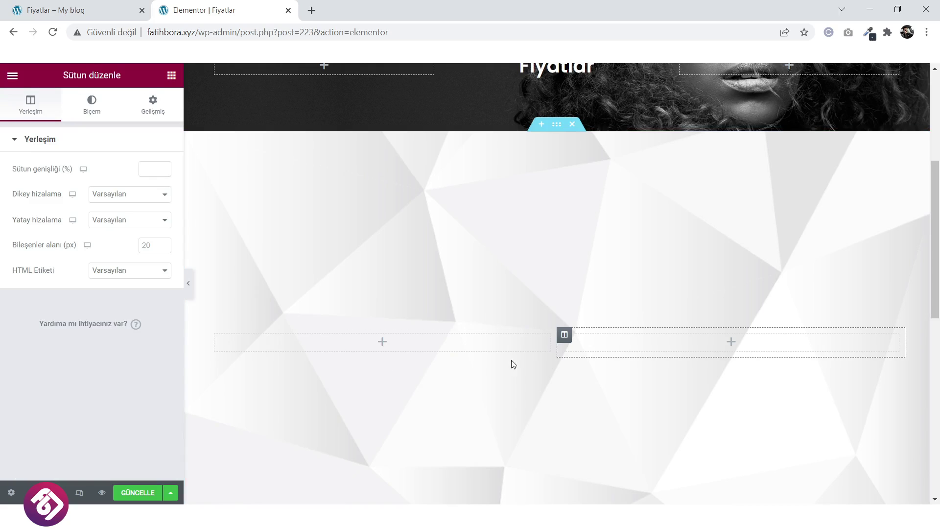
click(732, 342)
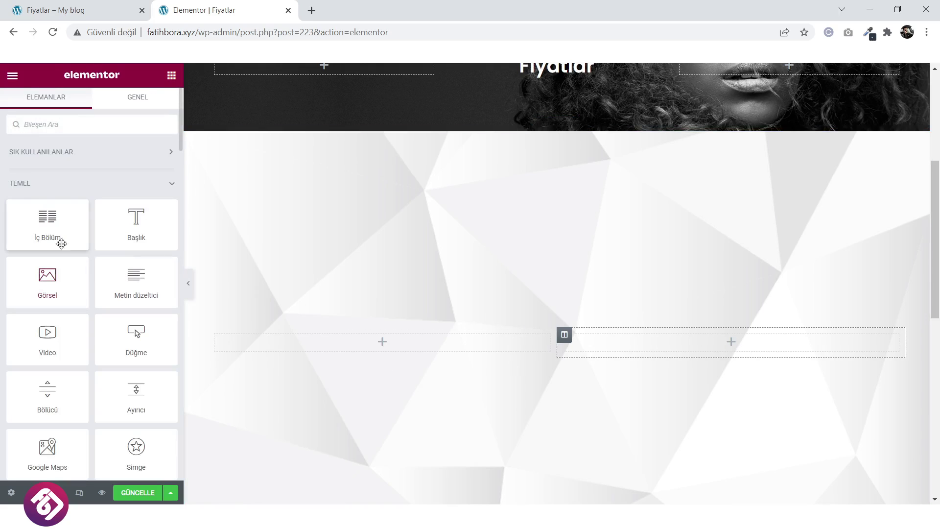
drag(52, 220, 760, 363)
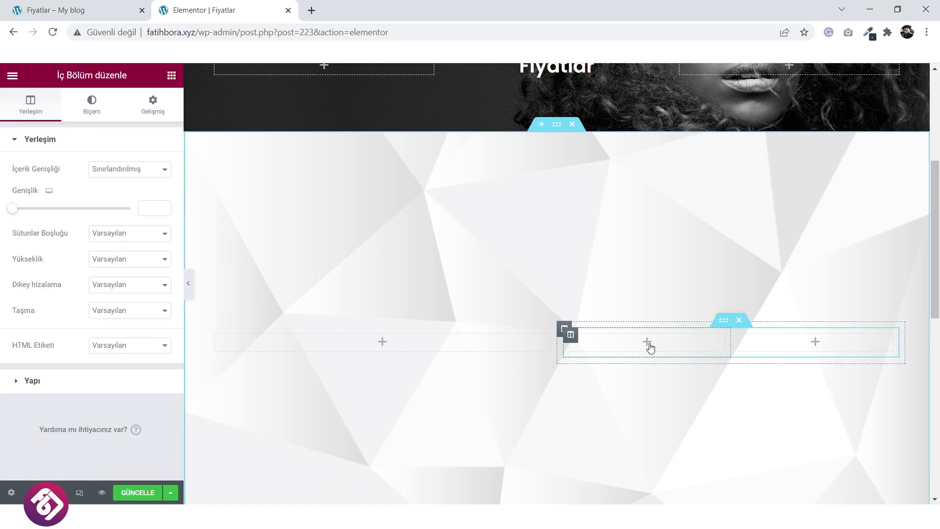
click(648, 344)
scroll(649, 346, down, 3)
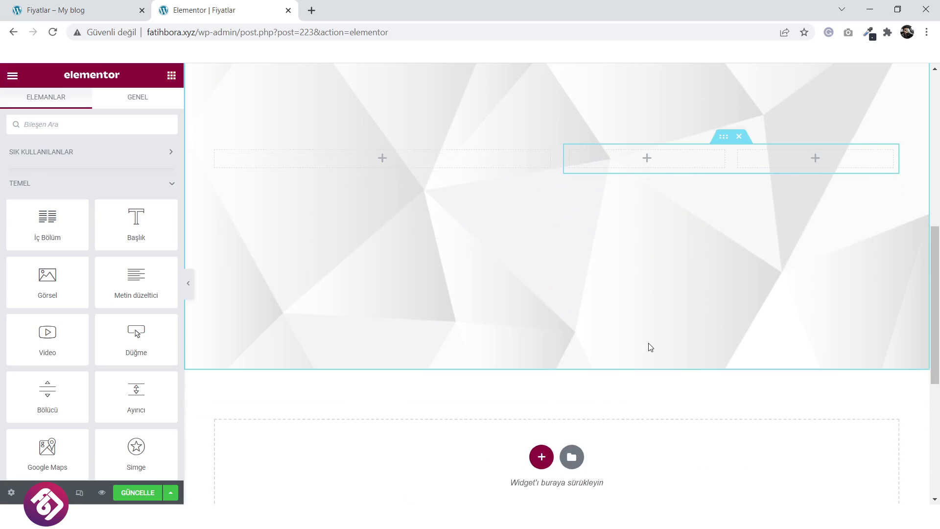
scroll(649, 346, up, 1)
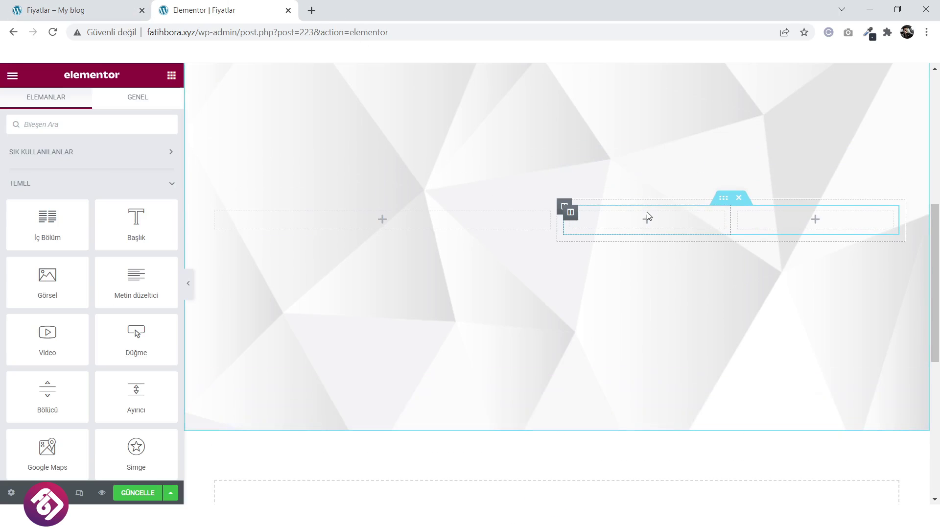
Add a centred 'Saç Kesim' heading to the inner section's first column.
click(73, 10)
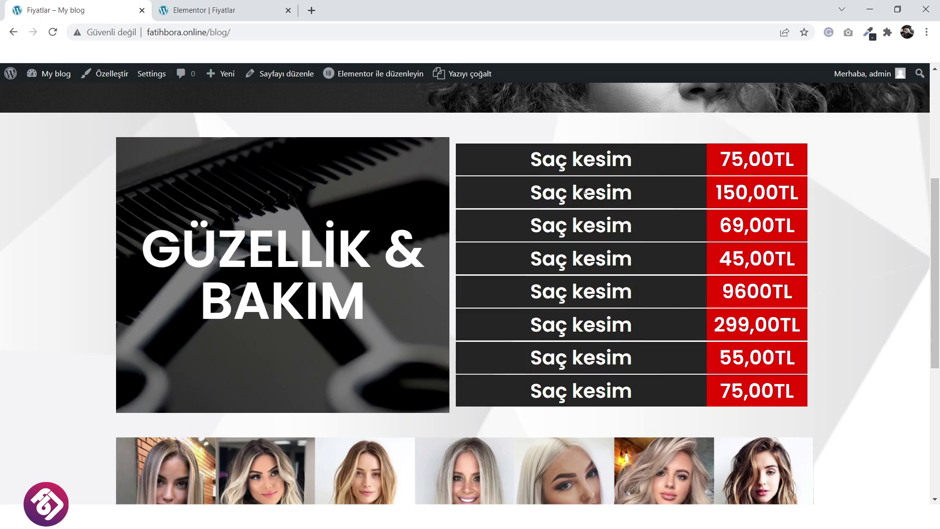
click(212, 10)
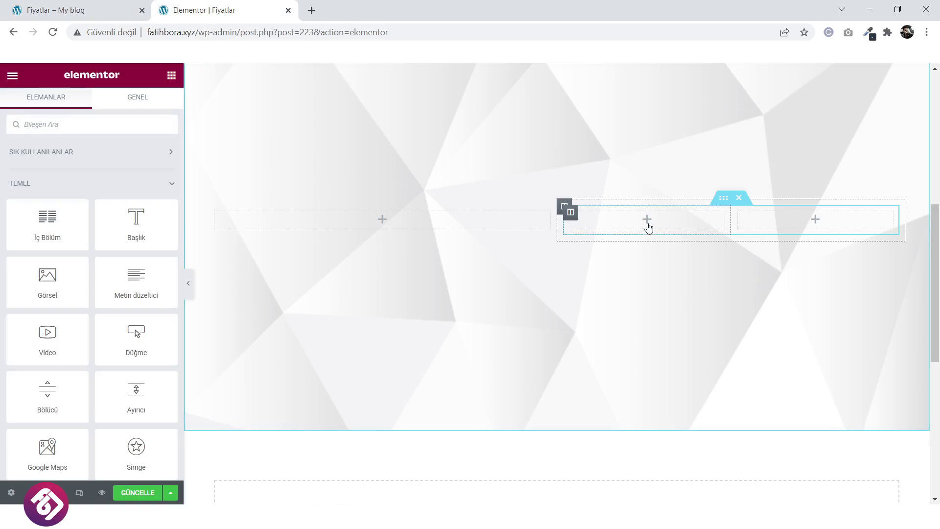
drag(136, 223, 667, 225)
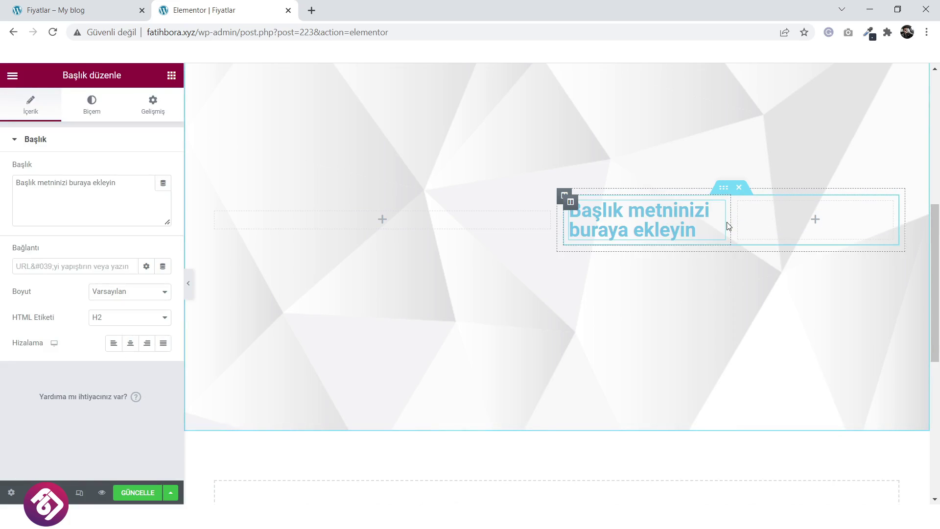
drag(731, 222, 725, 222)
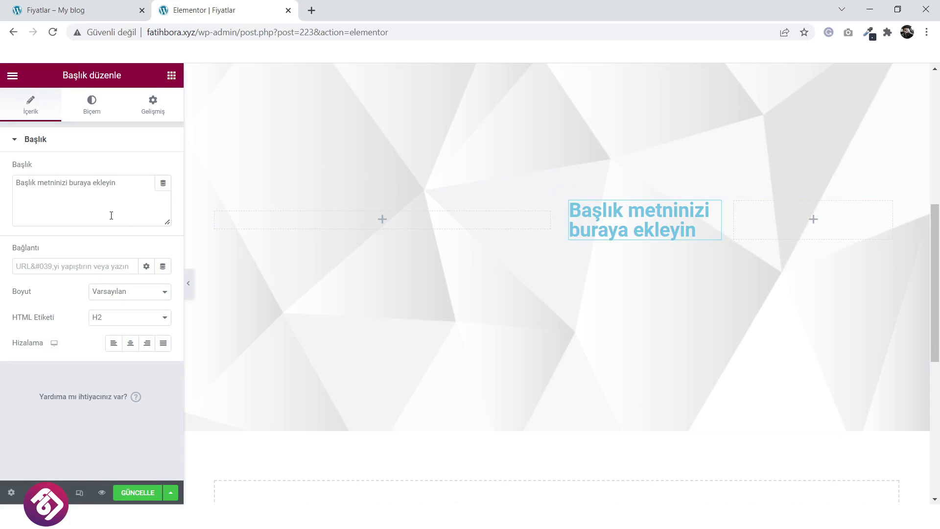
drag(141, 185, 27, 183)
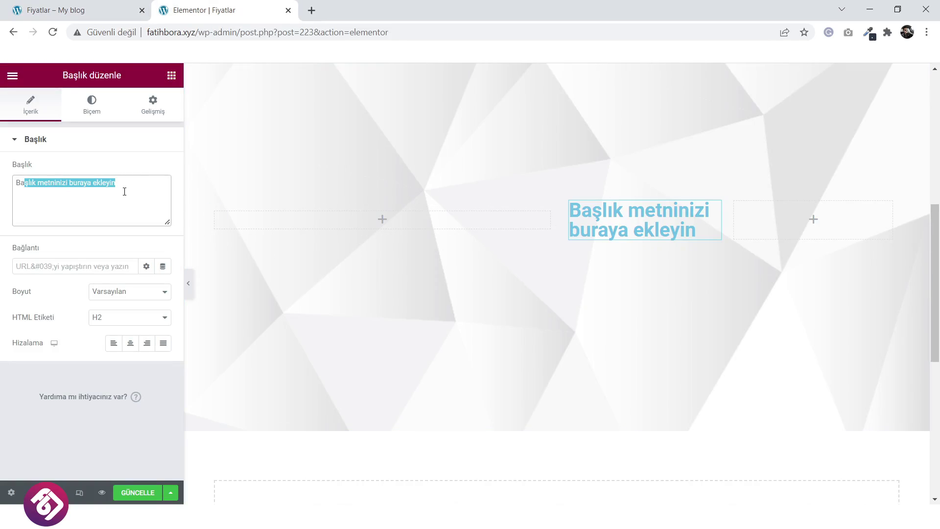
drag(126, 185, 13, 183)
text(Saç Kesim)
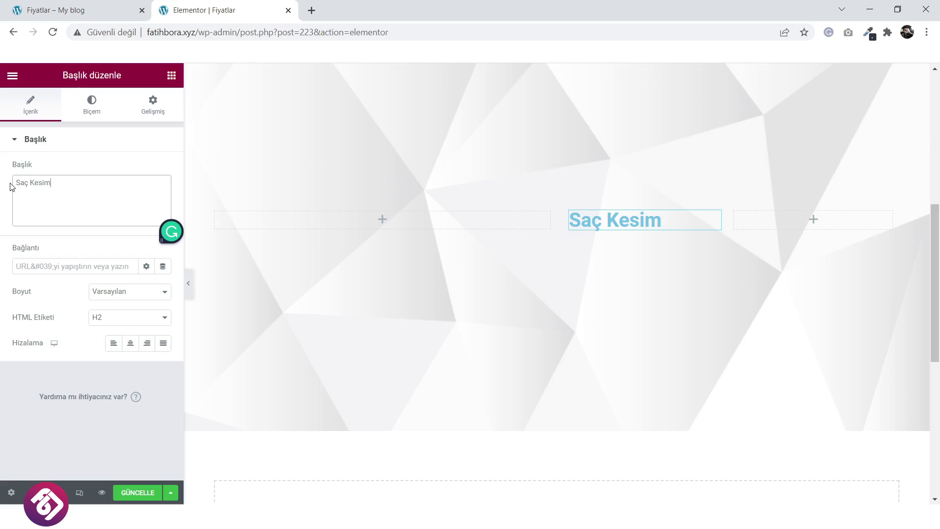
click(130, 343)
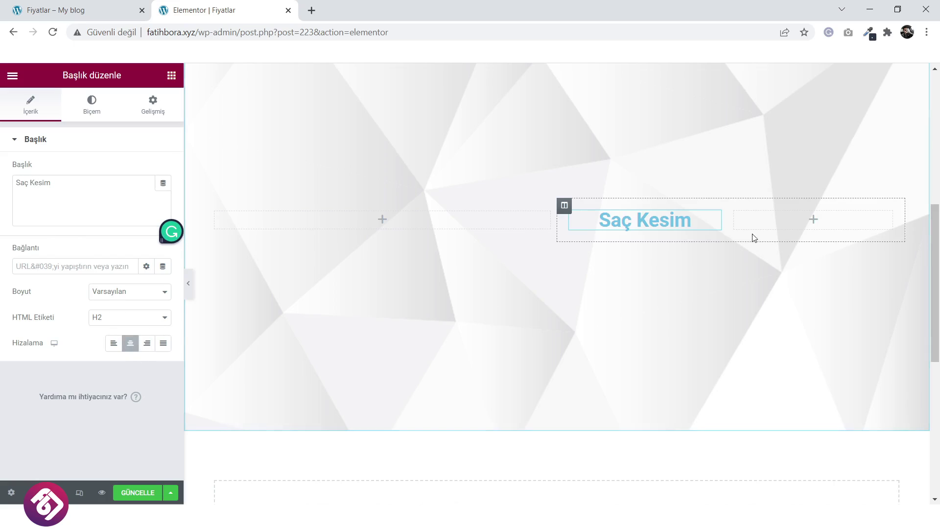
drag(711, 227, 686, 223)
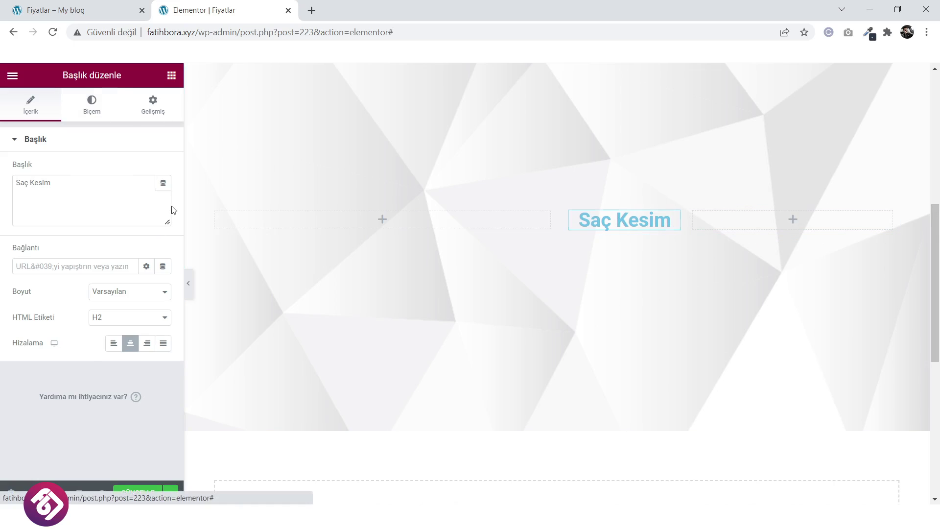
Make the Saç Kesim heading text white (#FFFFFF).
click(91, 104)
click(97, 6)
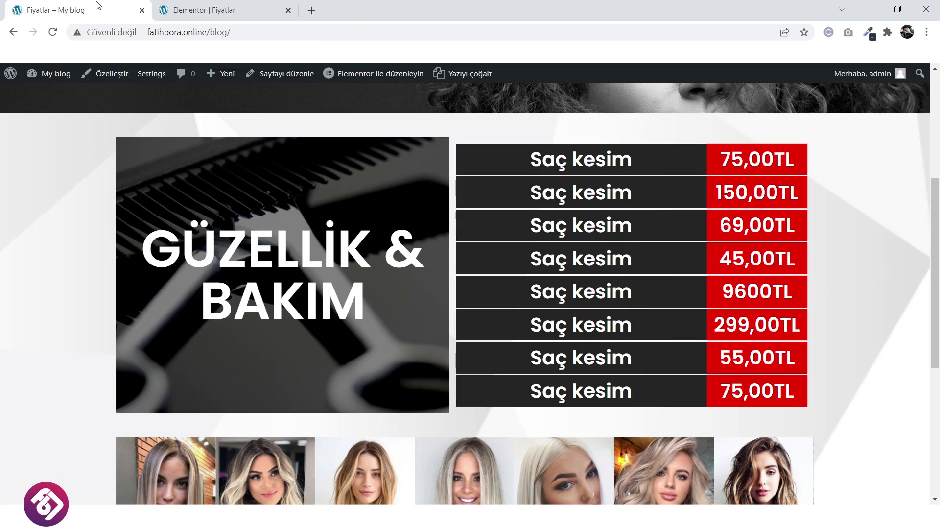
click(196, 10)
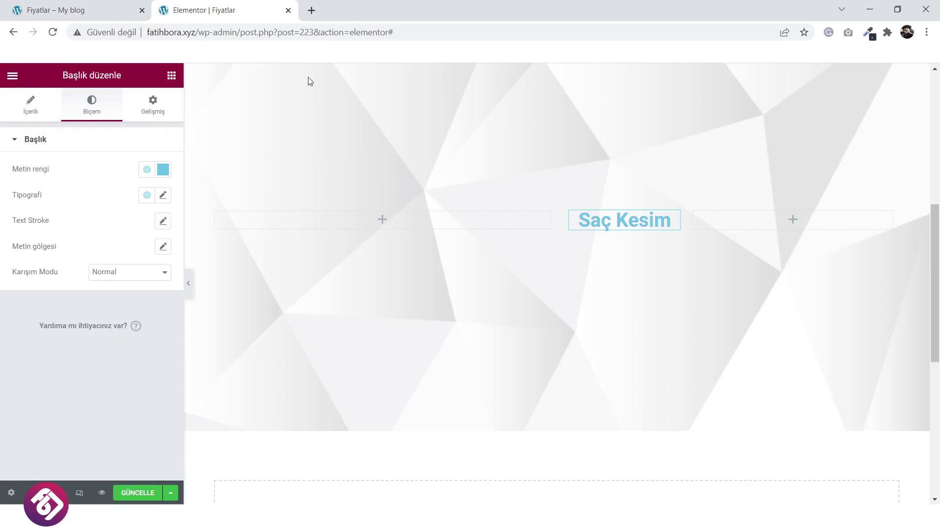
click(165, 173)
click(23, 216)
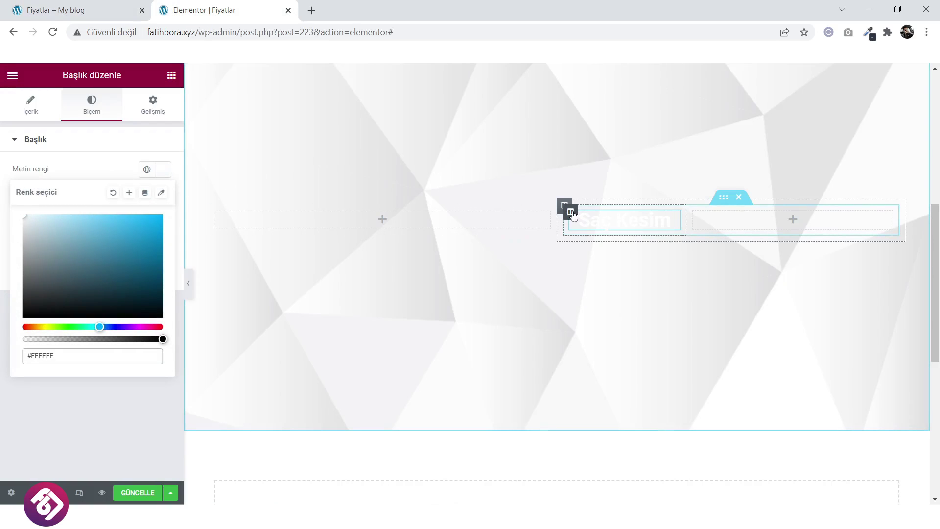
Give the heading's column a solid #333333 background.
click(573, 214)
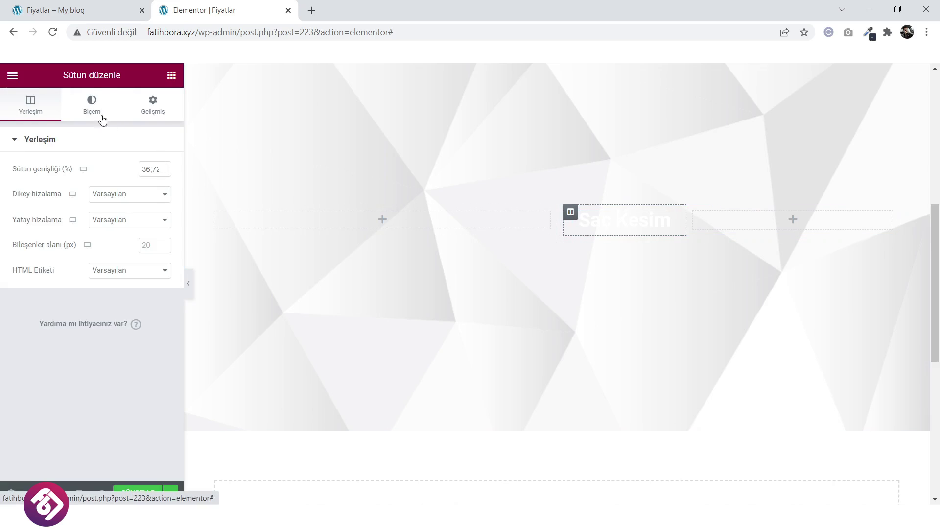
click(93, 106)
click(130, 196)
click(163, 221)
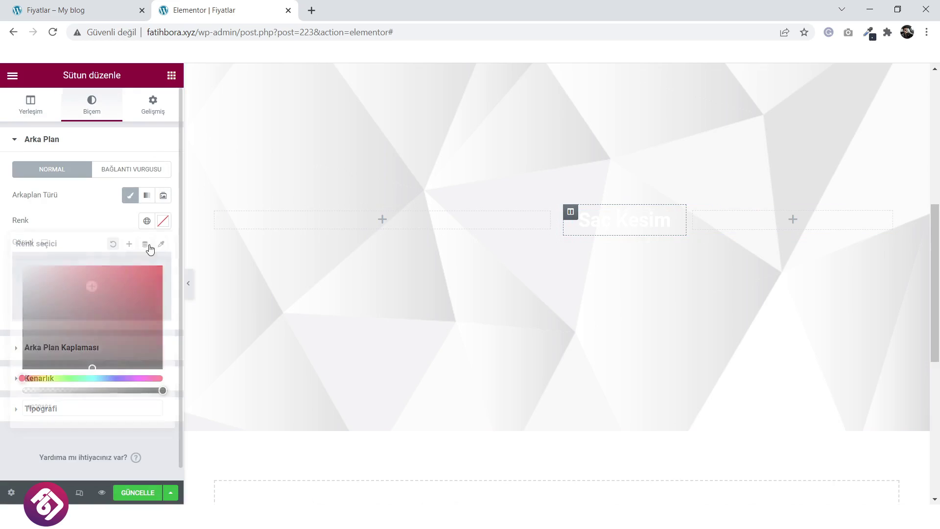
click(82, 298)
drag(50, 322, 23, 348)
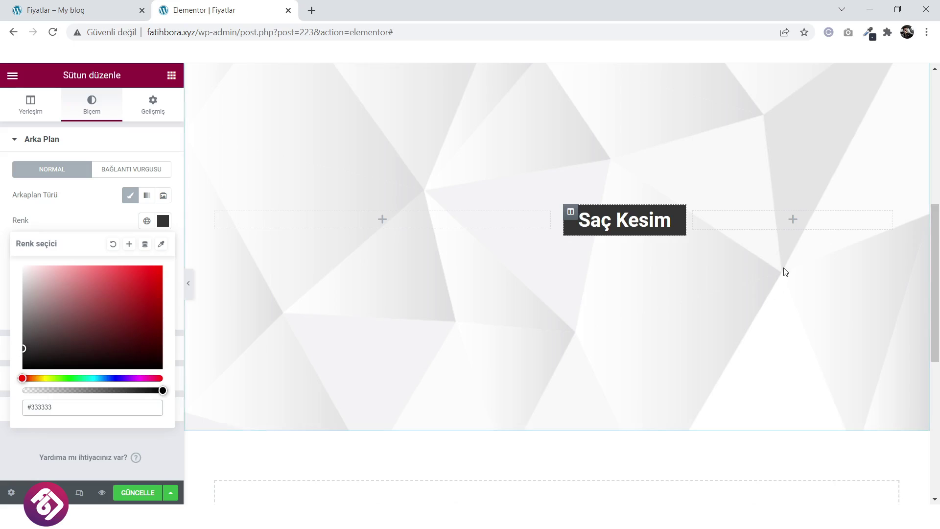
Duplicate the Saç Kesim column, delete the extra third column, and resize the right column.
right_click(571, 214)
click(607, 241)
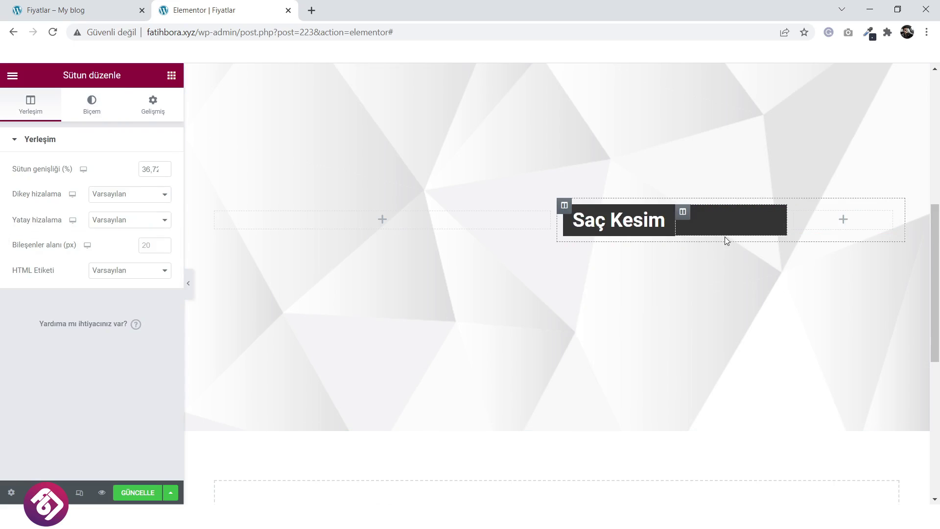
right_click(795, 212)
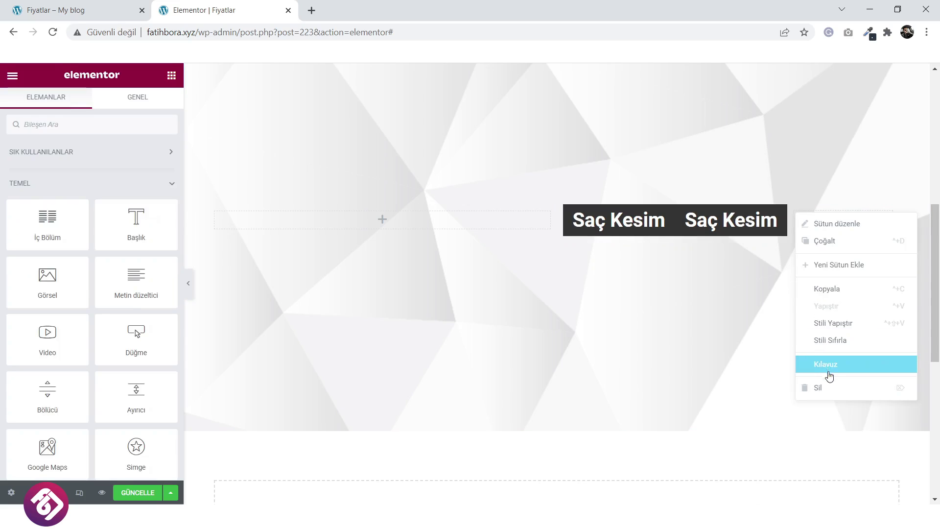
click(829, 386)
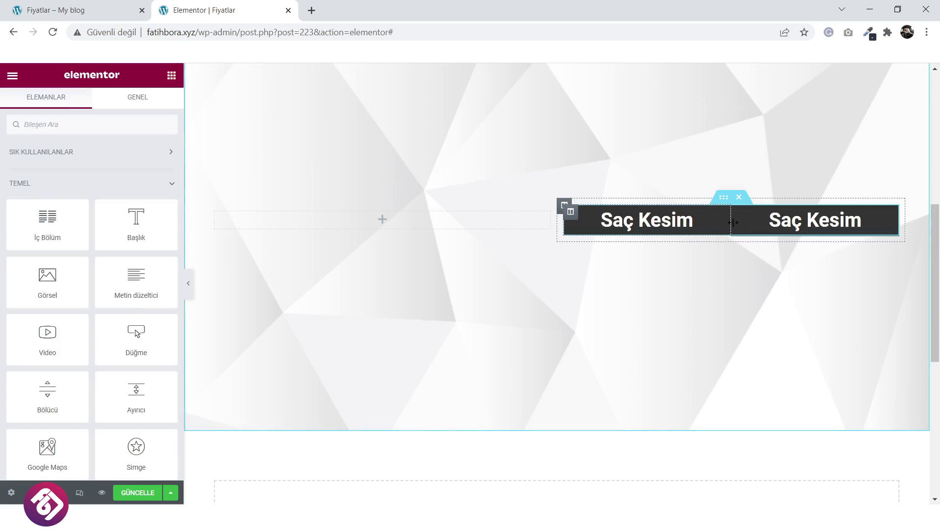
drag(716, 227, 693, 220)
Set the right column's background colour to dark red.
click(700, 212)
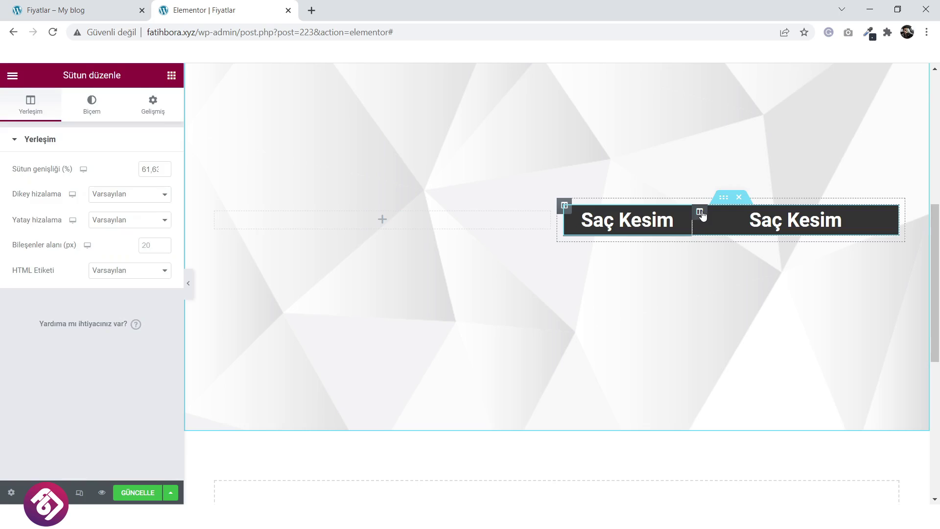
click(91, 103)
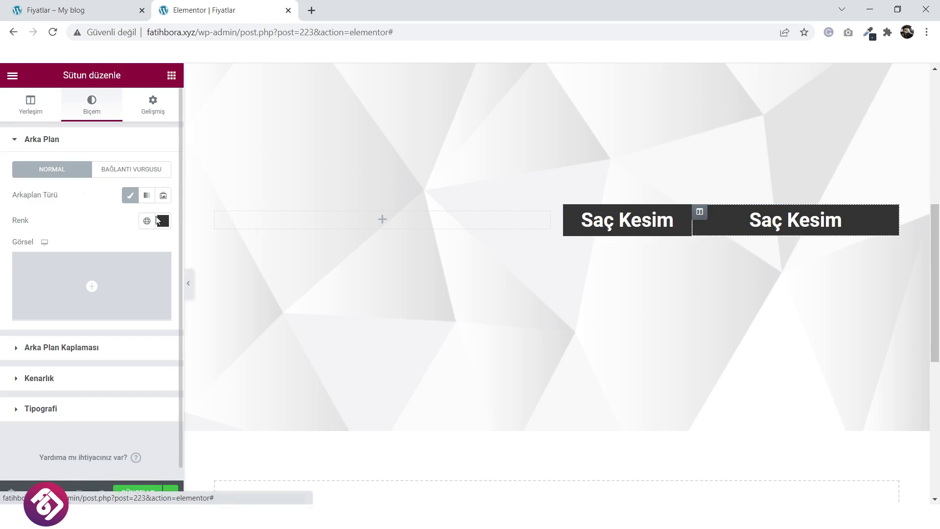
click(163, 221)
drag(134, 267, 165, 319)
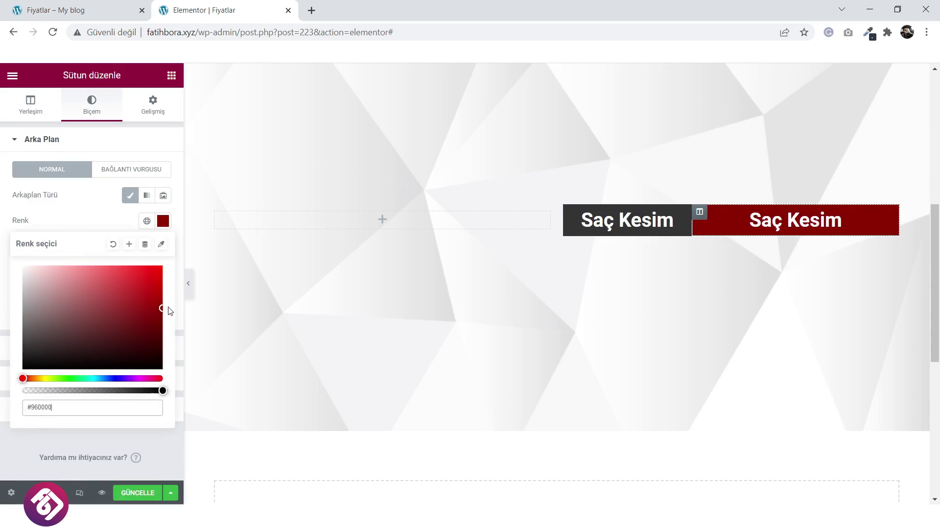
Change the right heading to 75,00TL and widen the name column.
click(793, 221)
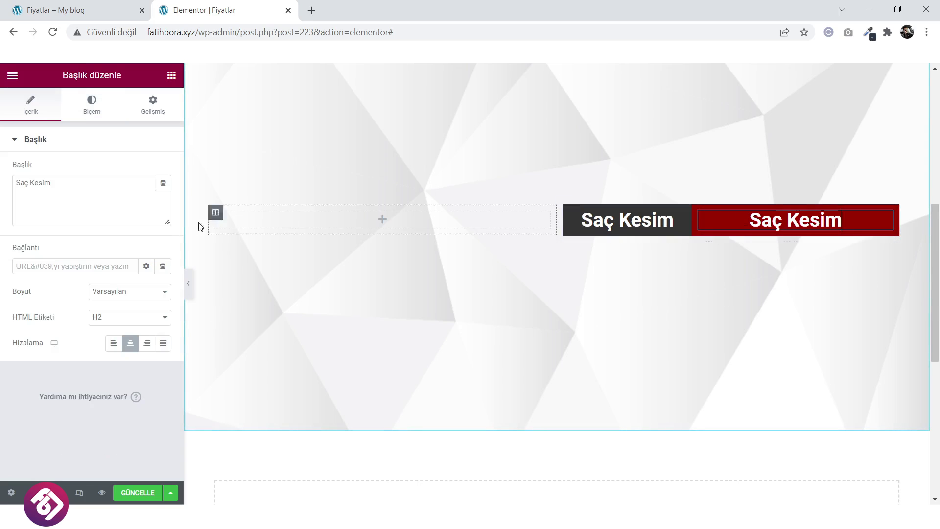
drag(93, 191, 13, 183)
text(75,00)
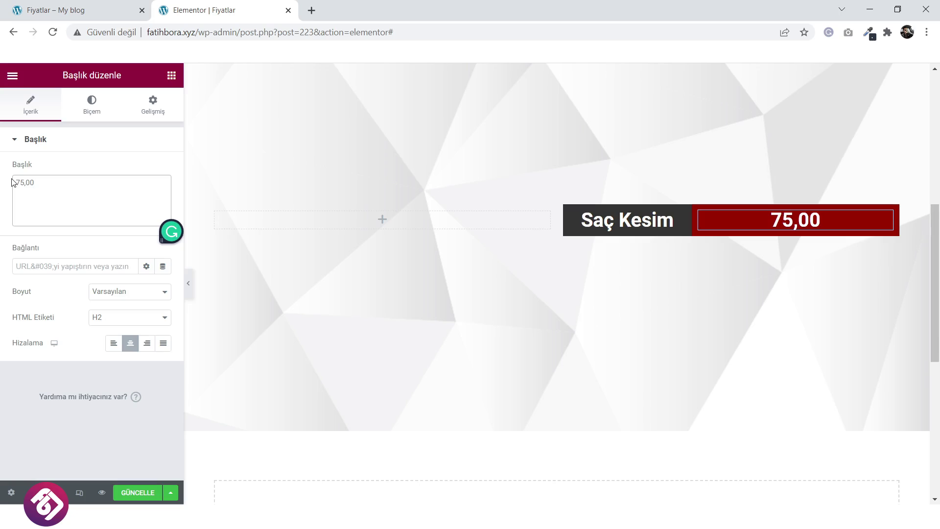
text(TL)
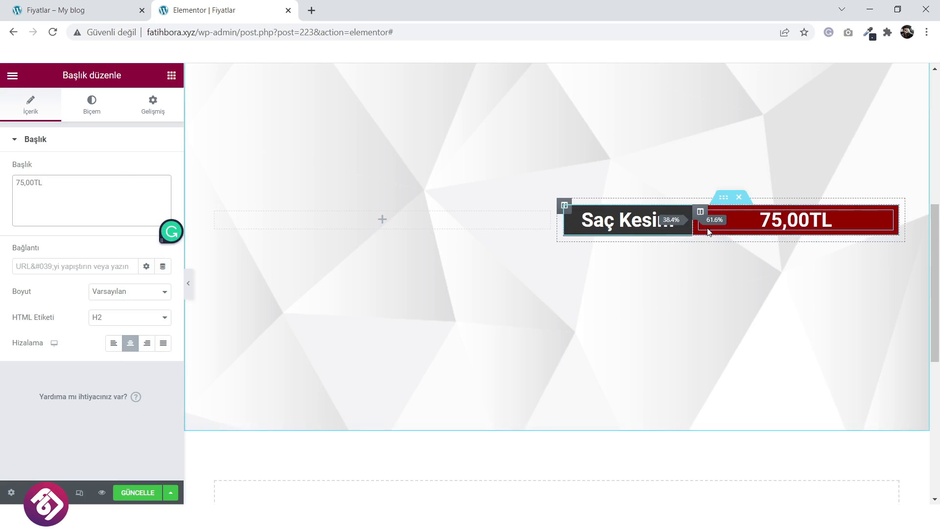
drag(694, 228, 798, 234)
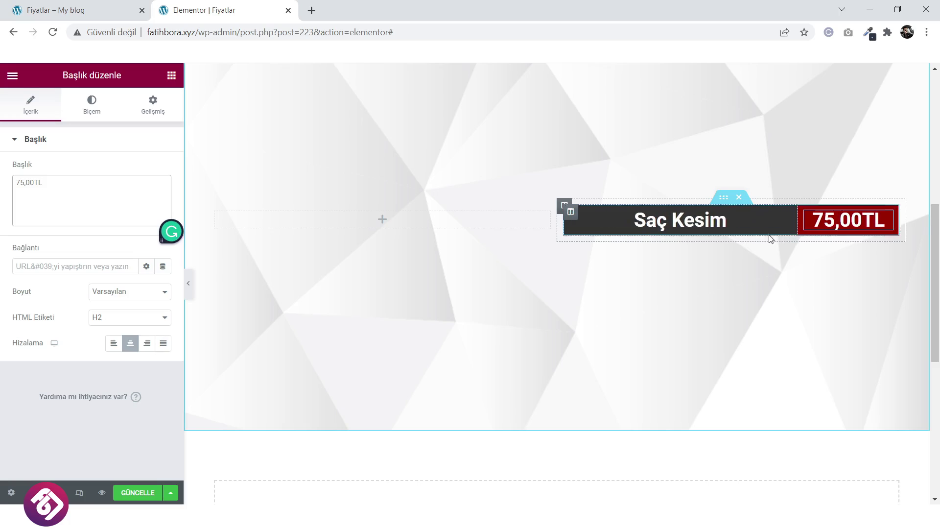
Duplicate the price row and set its top margin alone to 1.
right_click(728, 201)
click(743, 226)
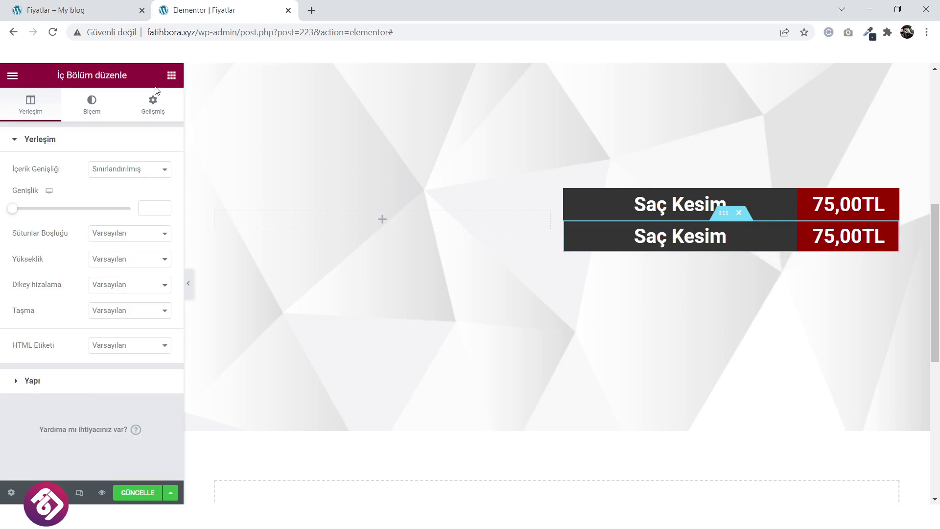
click(153, 105)
click(154, 181)
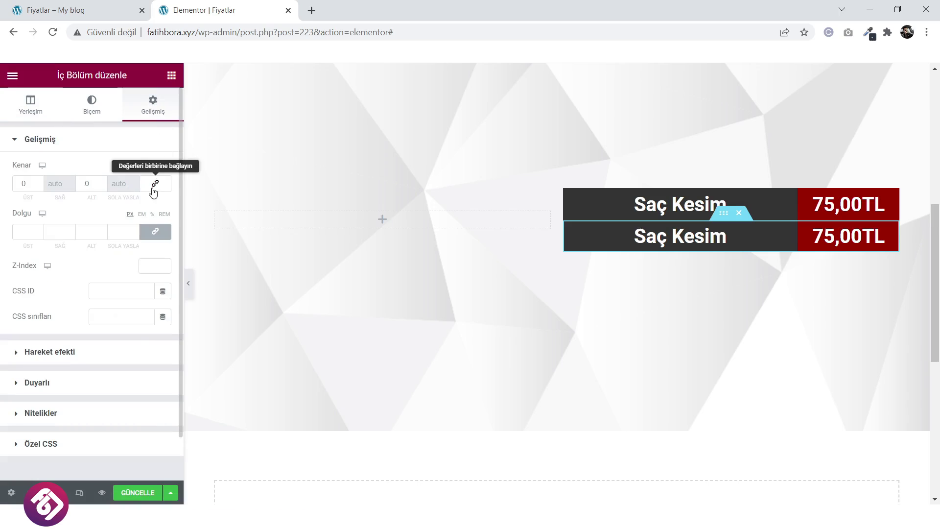
click(39, 181)
click(39, 180)
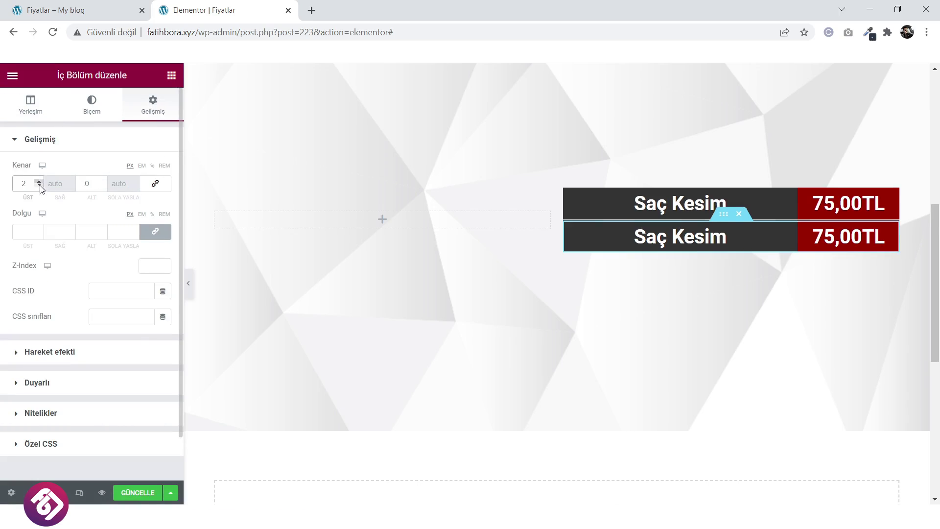
click(39, 186)
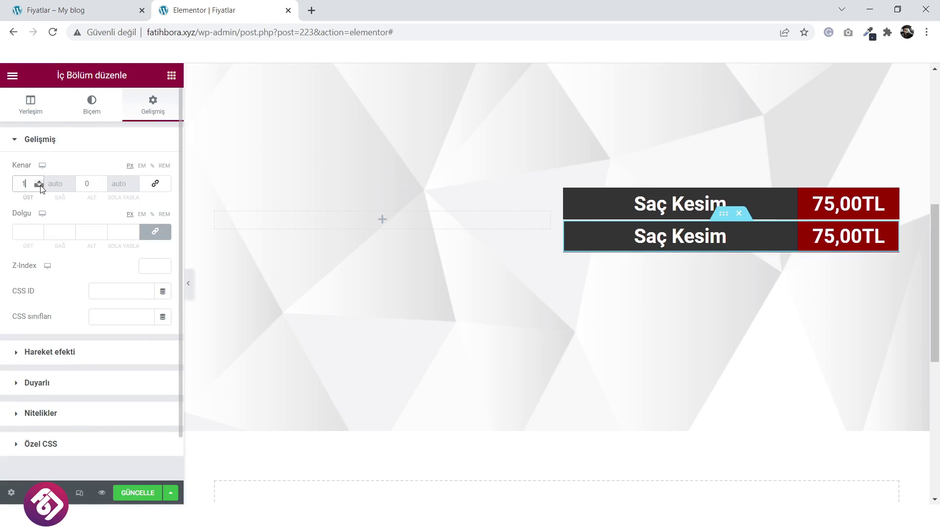
Duplicate the price row repeatedly until seven rows stack, then select the empty left column.
right_click(719, 215)
click(744, 242)
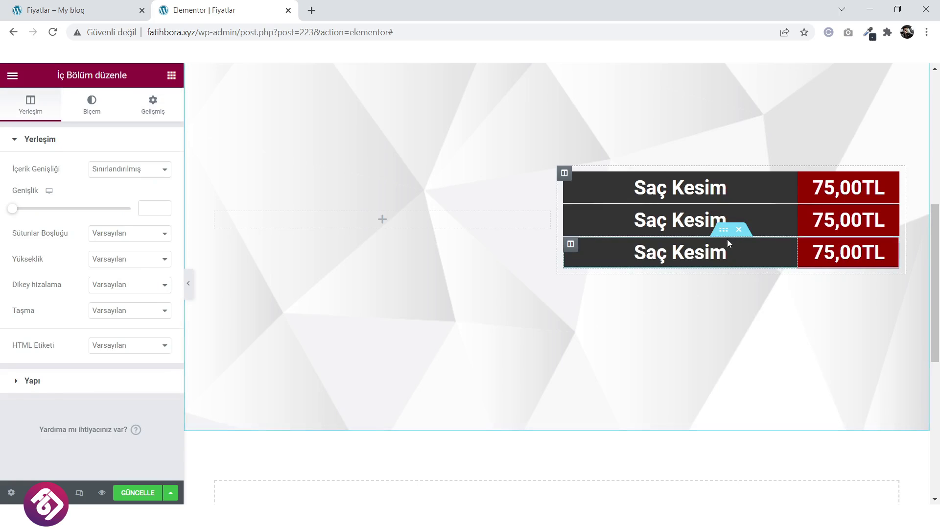
right_click(725, 231)
click(744, 257)
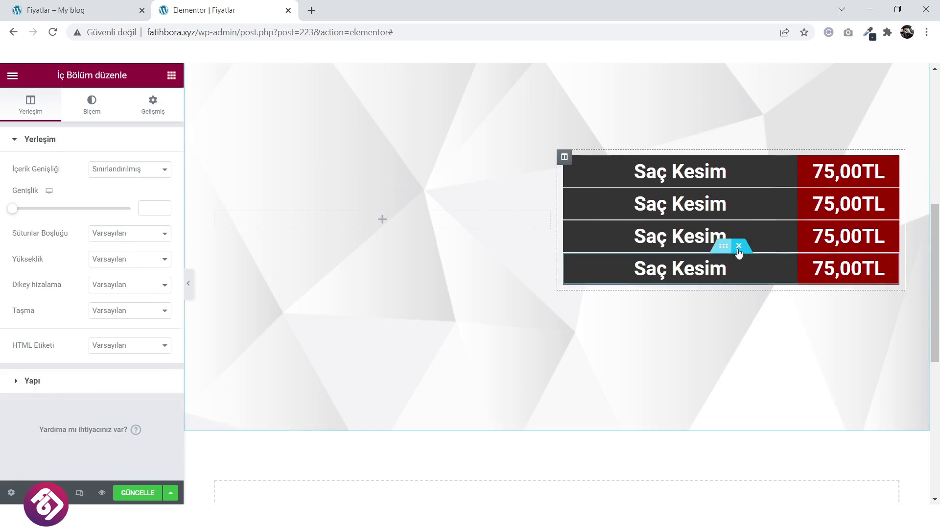
right_click(723, 246)
click(755, 274)
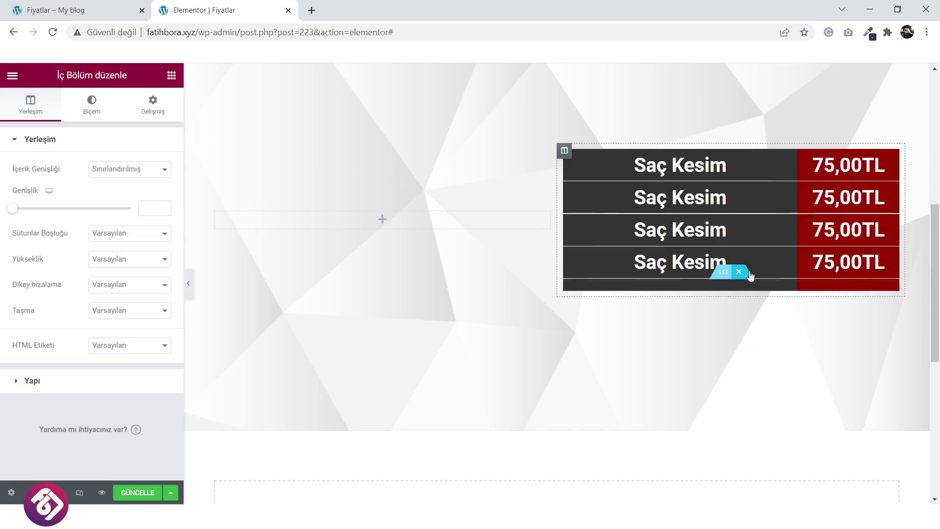
right_click(724, 262)
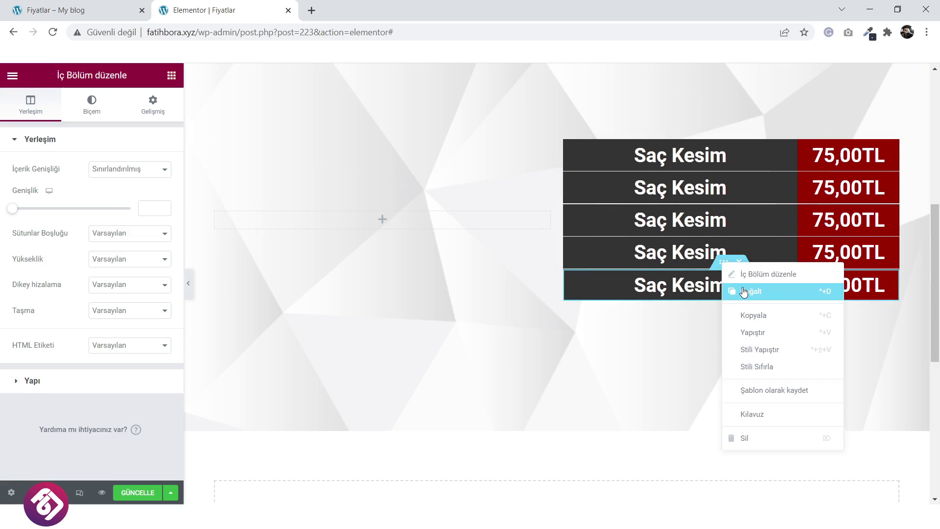
click(744, 291)
right_click(725, 279)
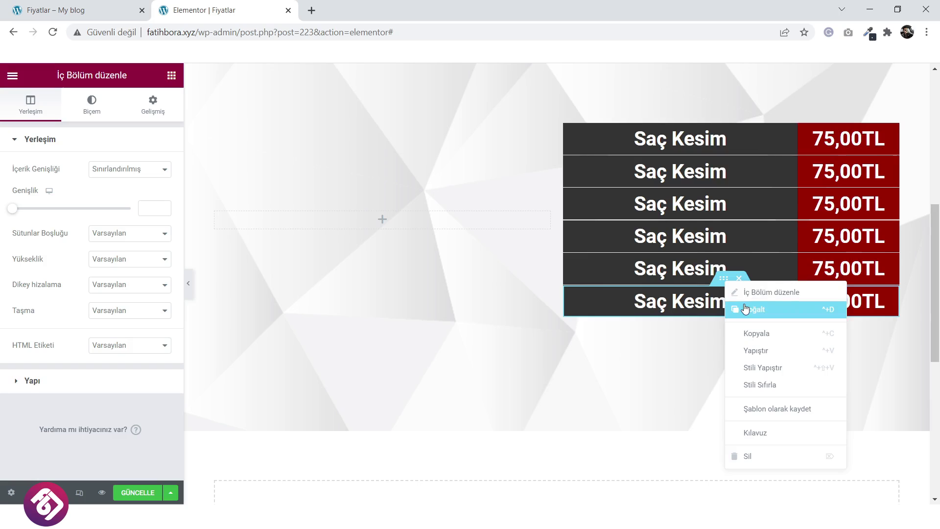
click(745, 309)
scroll(386, 294, up, 2)
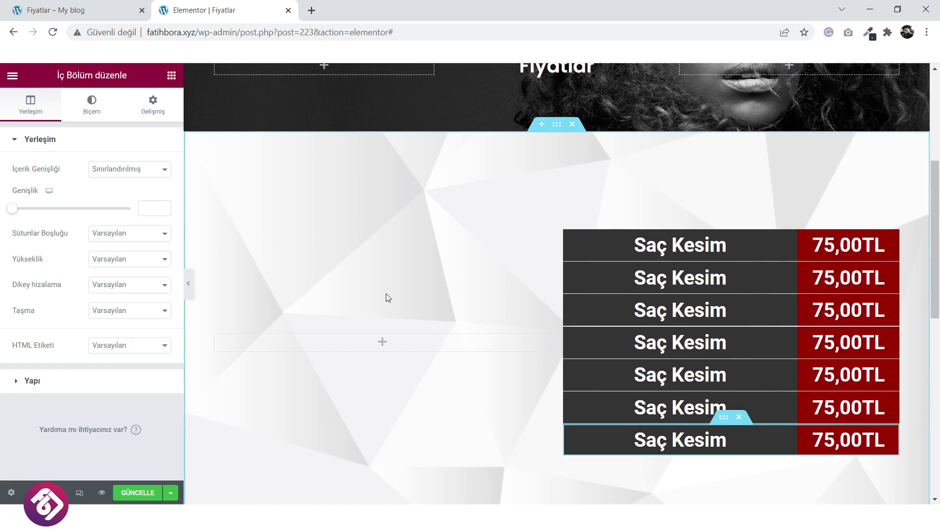
click(215, 336)
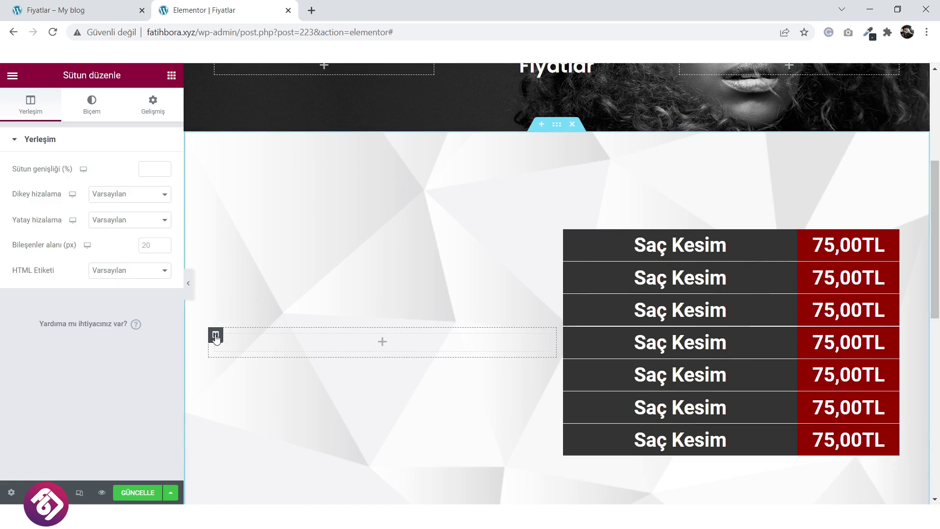
Give the left column a Classic background and start uploading an image file.
click(95, 109)
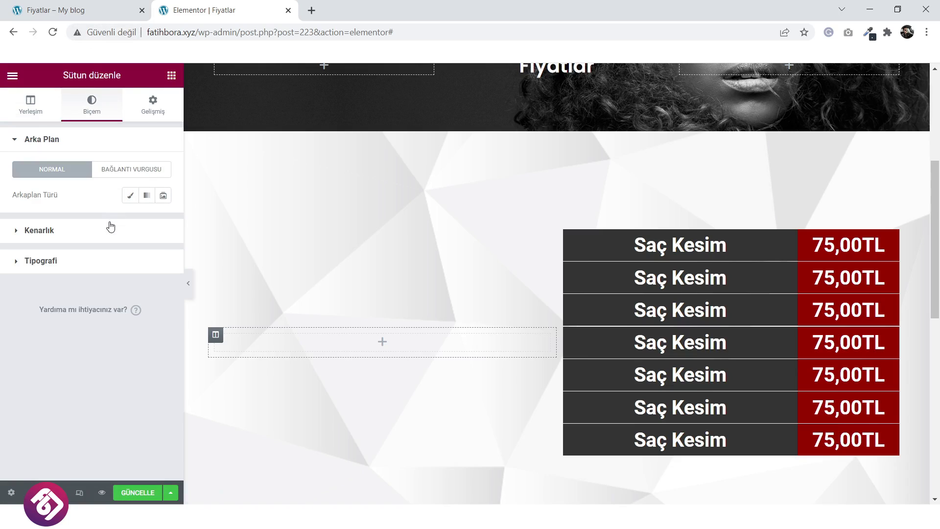
click(130, 196)
click(99, 278)
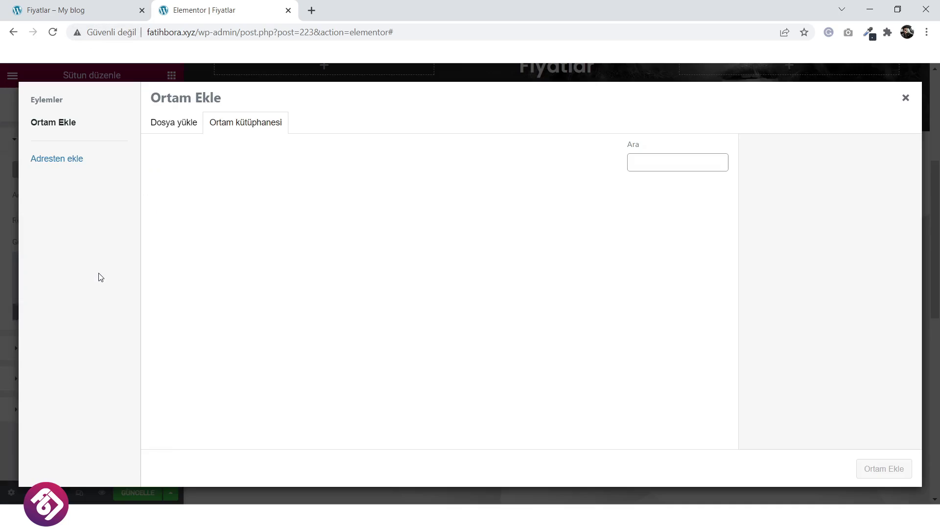
click(180, 128)
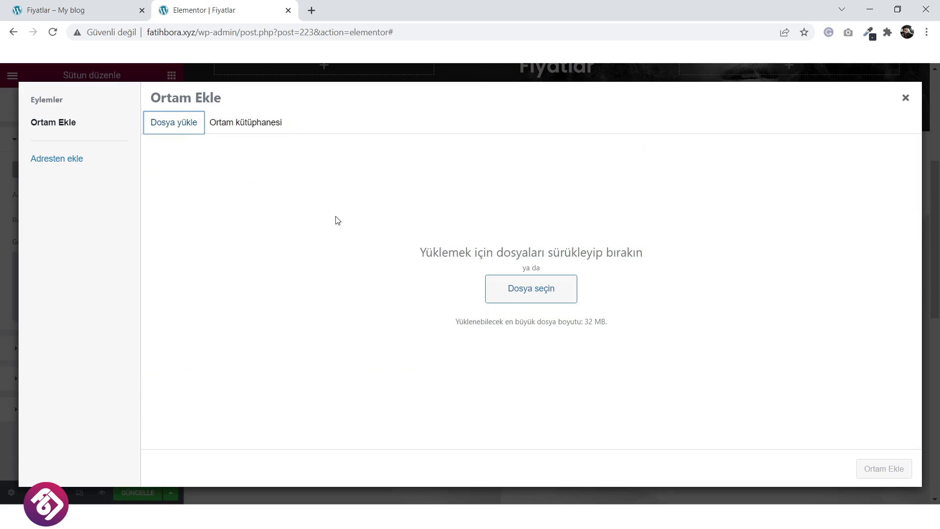
click(511, 292)
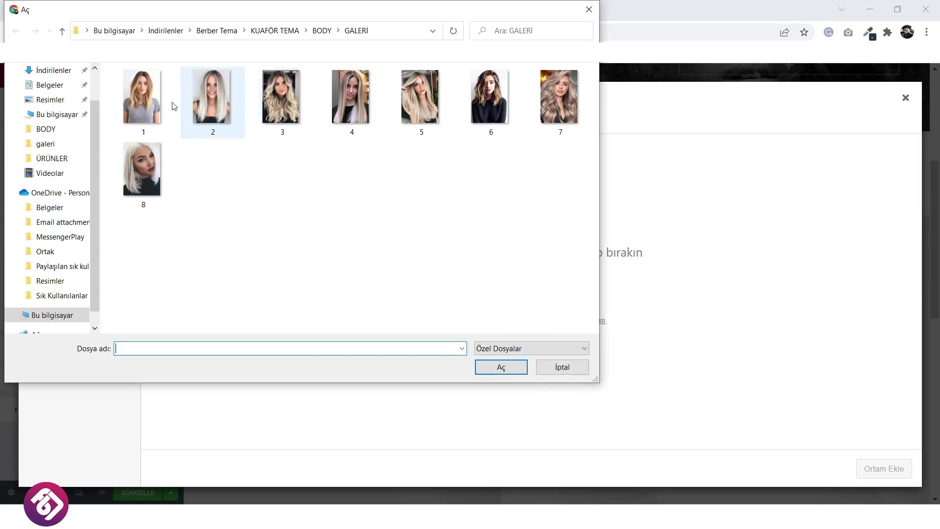
Browse the GALERİ, KURUMSAL and HİZMETLER folders for an image, then cancel the file chooser.
click(63, 34)
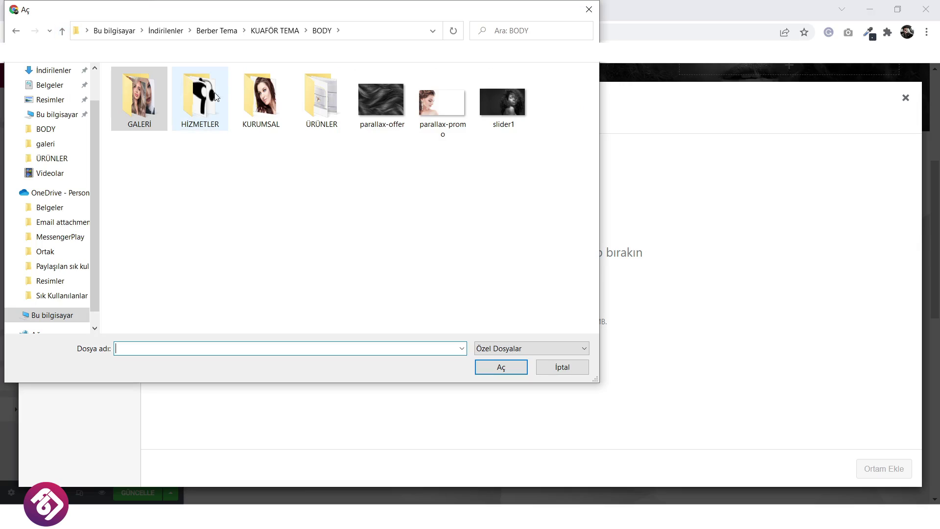
click(219, 112)
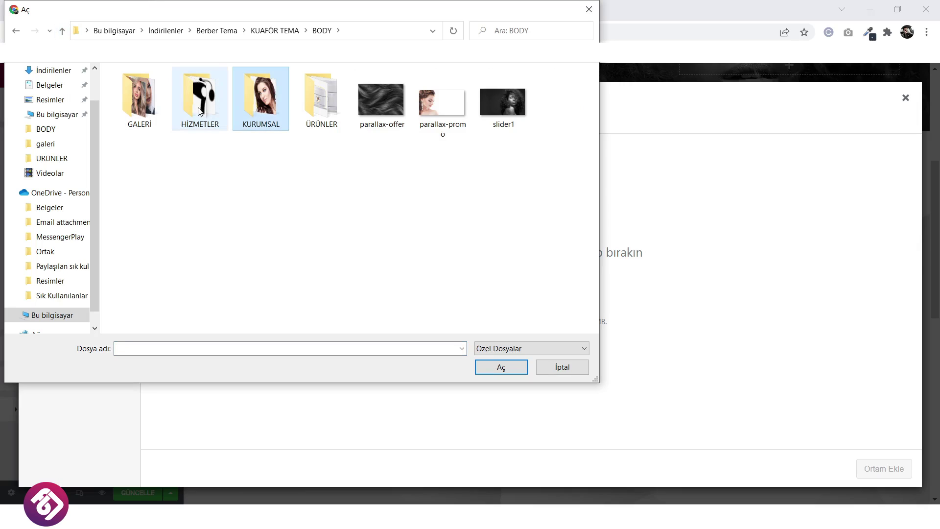
double_click(147, 105)
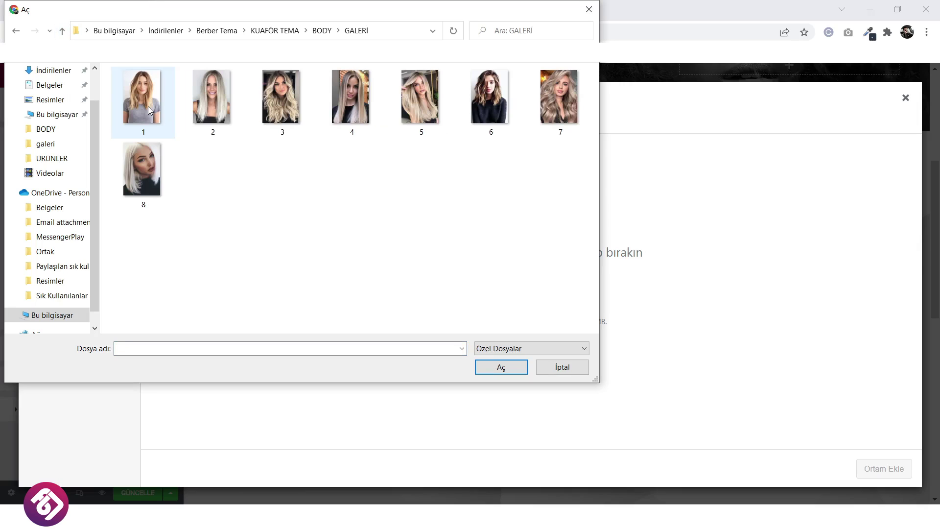
click(62, 32)
double_click(263, 117)
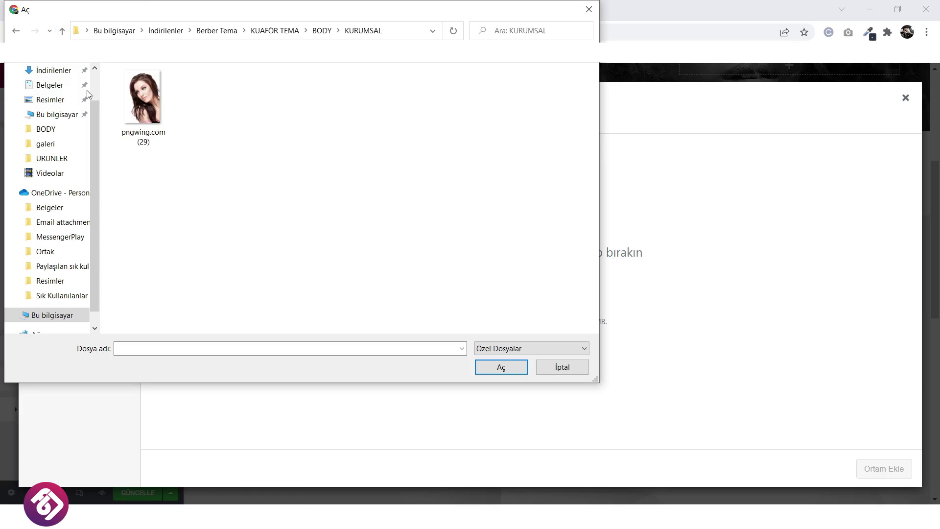
click(62, 32)
double_click(192, 109)
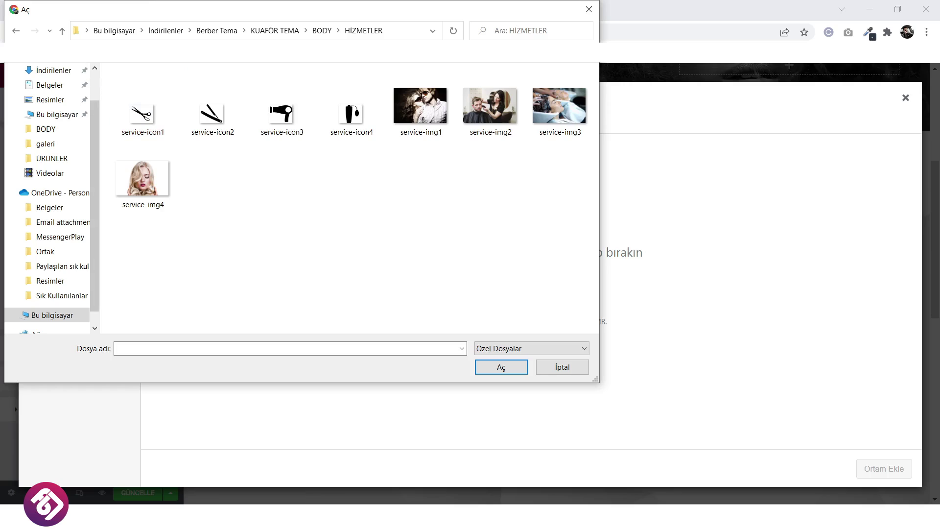
click(63, 32)
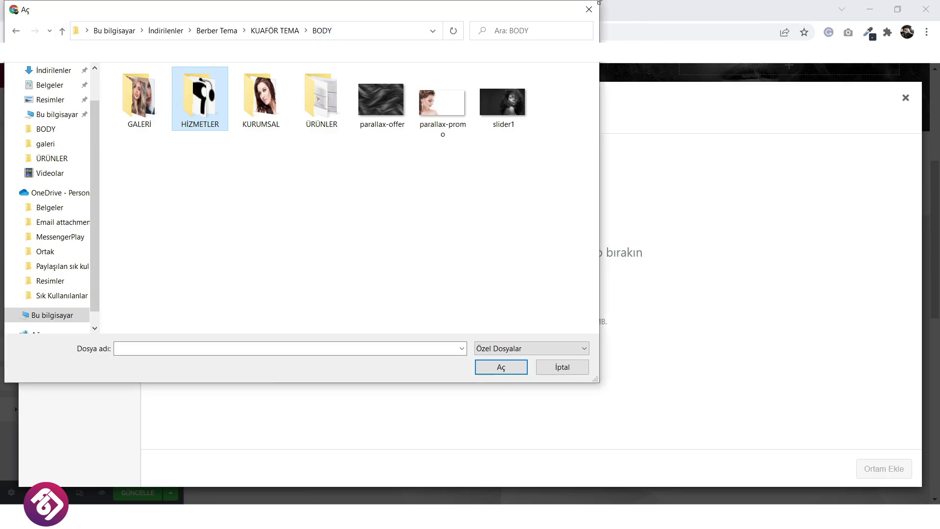
click(562, 367)
Check the published Fiyatlar page for reference and return to the Elementor editor.
click(79, 10)
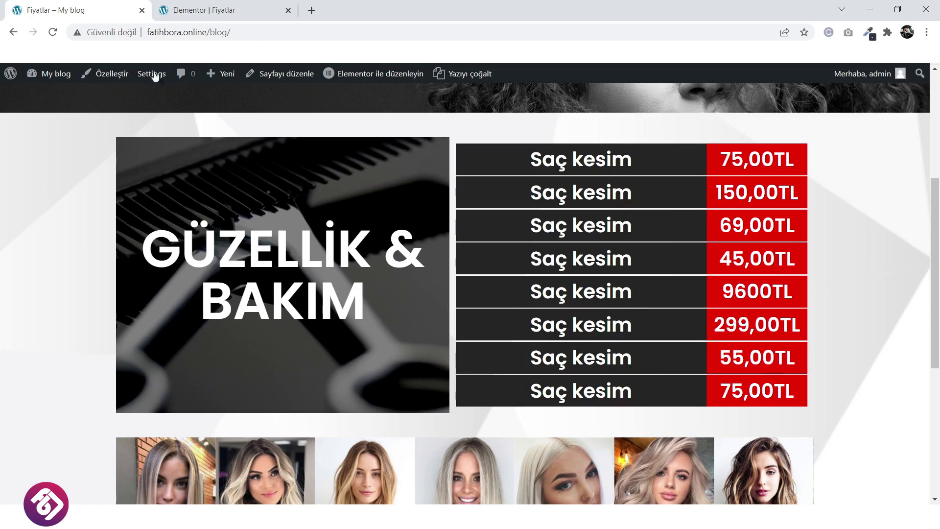
right_click(250, 170)
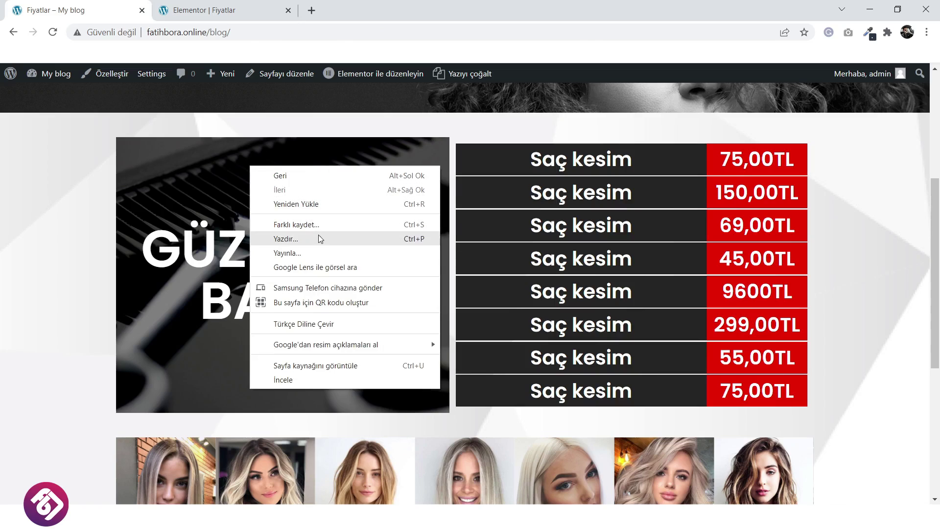
click(223, 234)
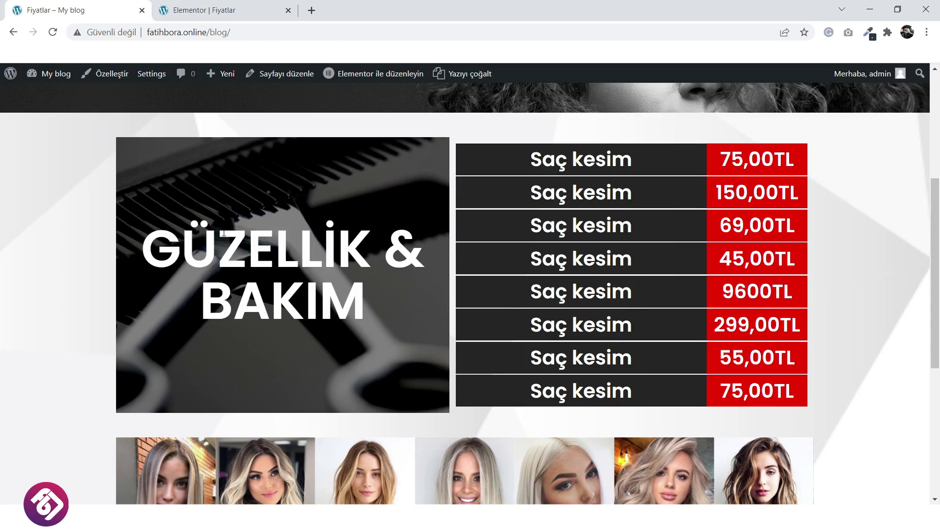
click(188, 6)
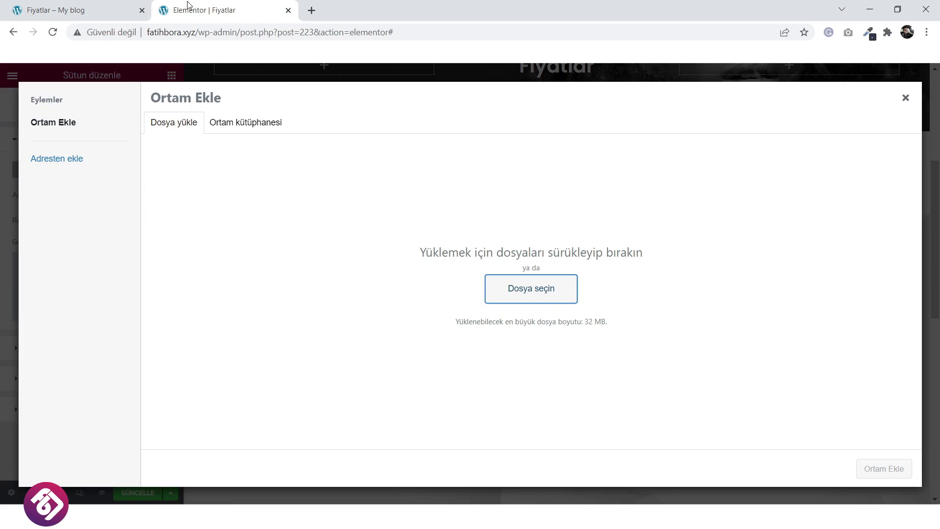
Upload pngwing.com (29) from BODY > KURUMSAL and insert it as the left column's background image.
click(527, 290)
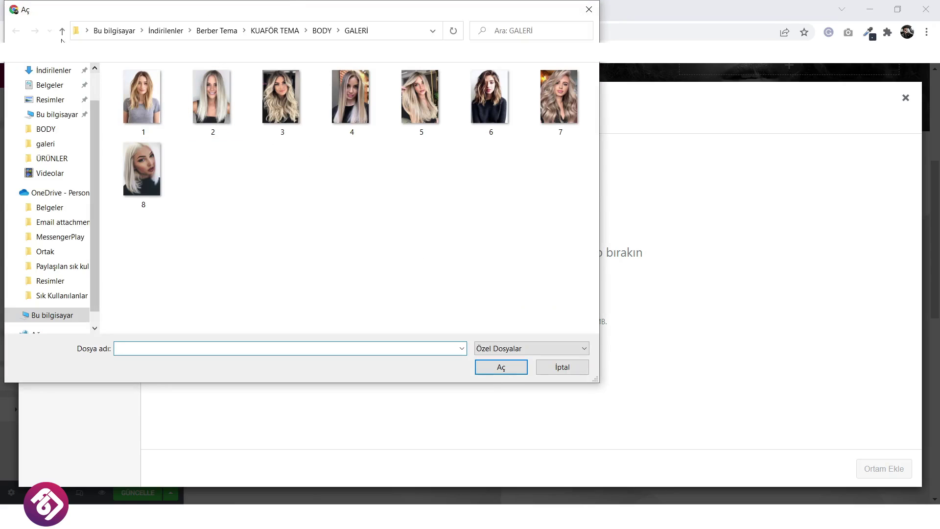
click(62, 33)
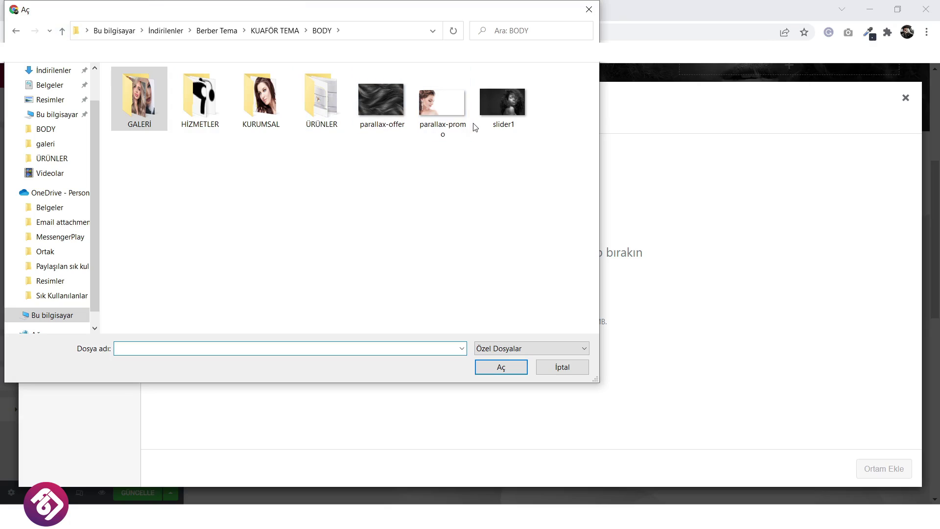
click(328, 104)
double_click(327, 103)
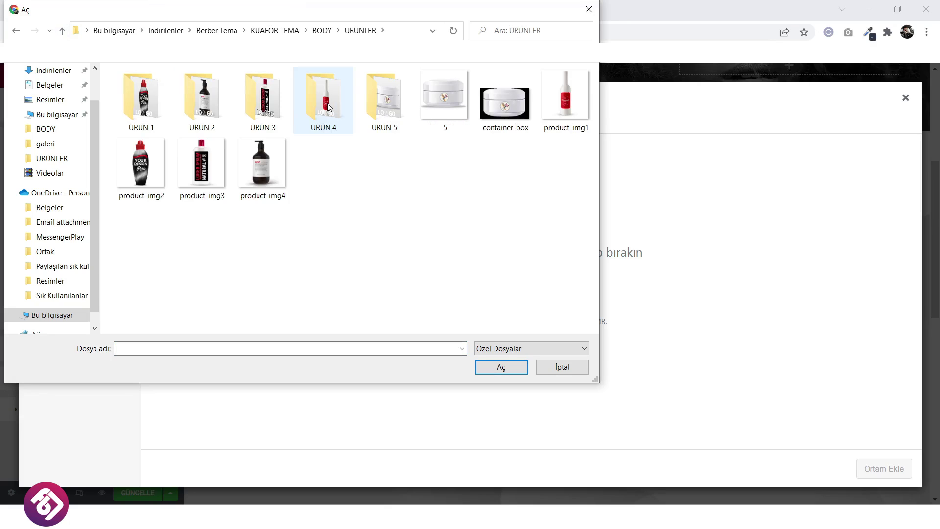
click(62, 32)
click(267, 95)
double_click(267, 95)
click(168, 113)
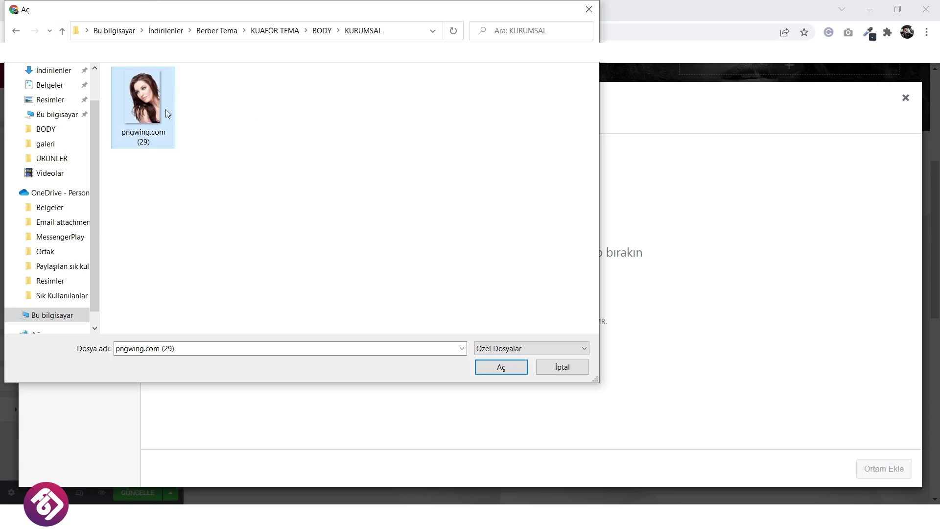
click(500, 372)
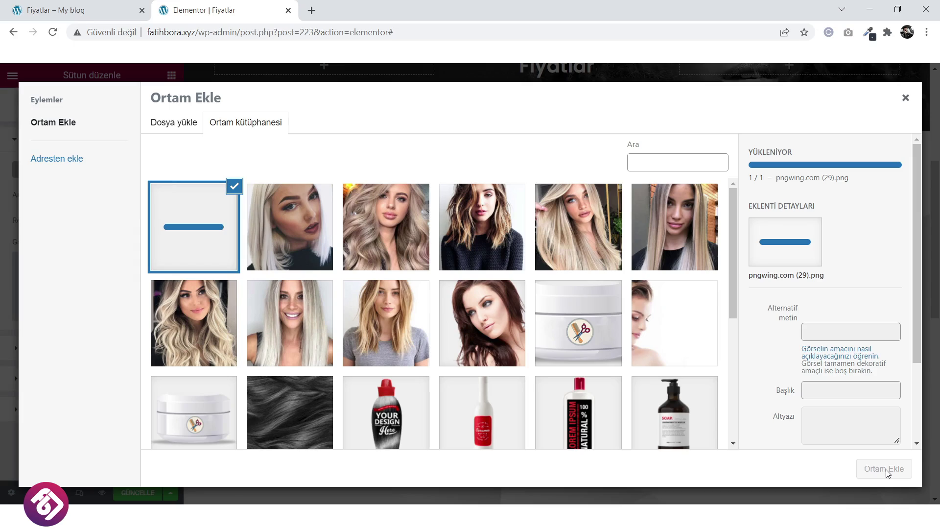
click(884, 470)
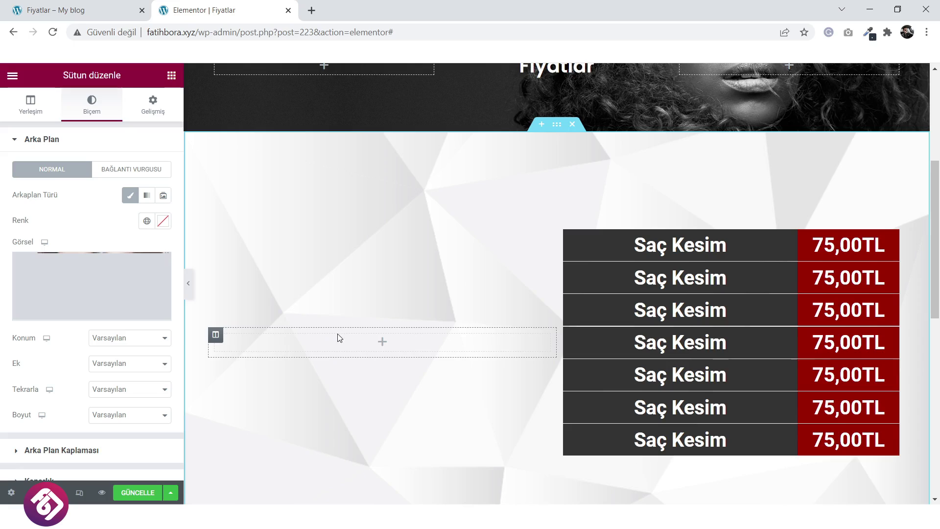
Remove a stray heading and add an Ayırıcı spacer 600 px tall in the left column.
click(382, 343)
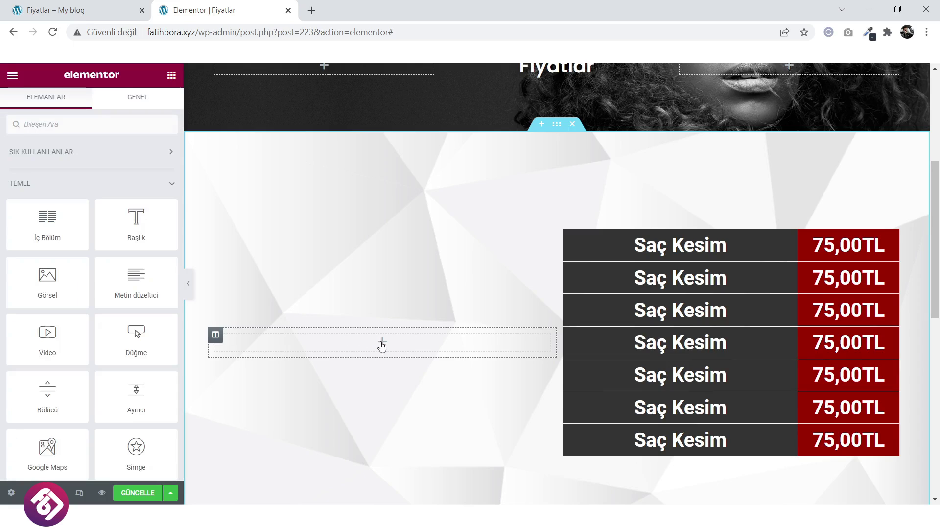
drag(152, 239, 399, 361)
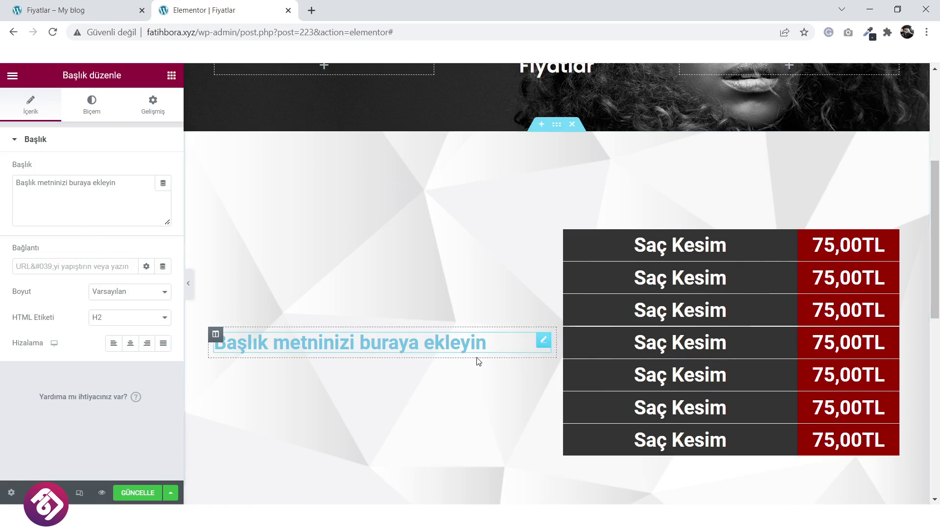
right_click(501, 346)
click(533, 492)
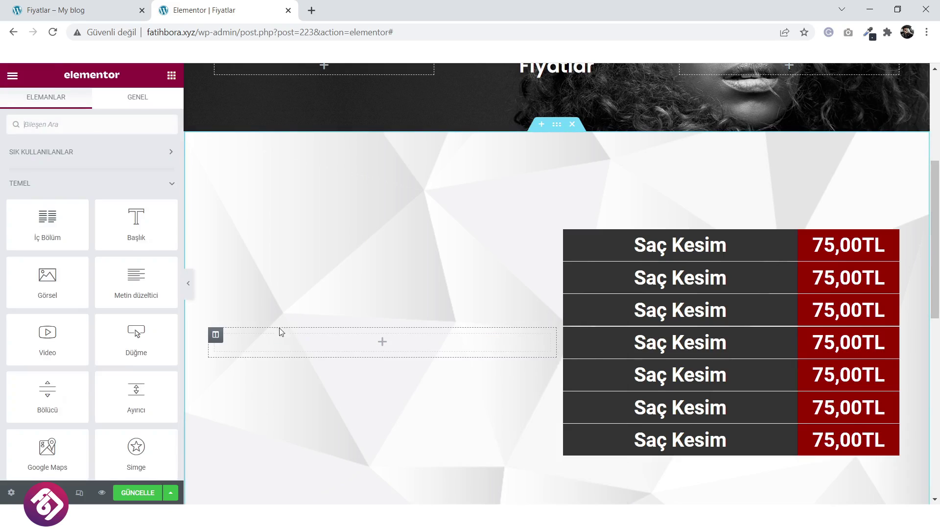
drag(136, 395, 331, 363)
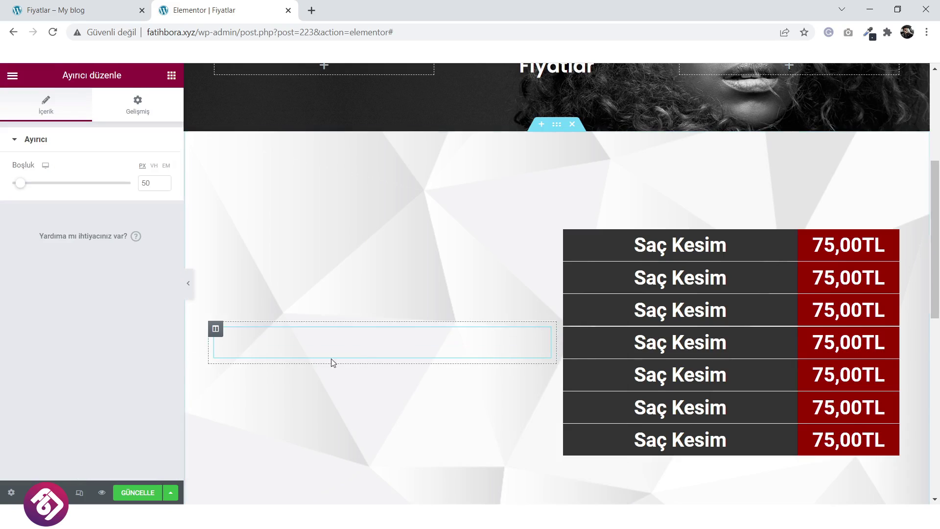
drag(20, 183, 137, 185)
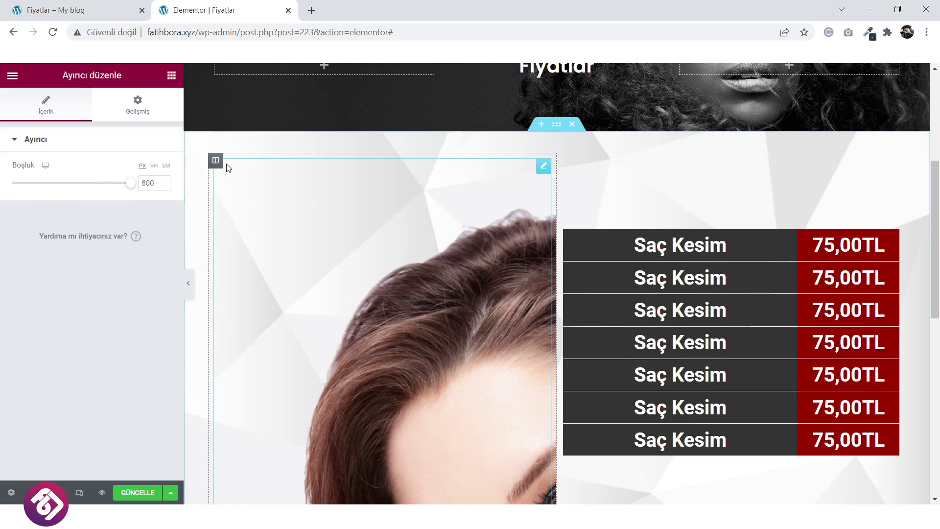
click(360, 291)
Set the column background to Orta Orta position, Tekrarlama repeat and Doldur size.
scroll(254, 248, down, 4)
scroll(210, 235, up, 1)
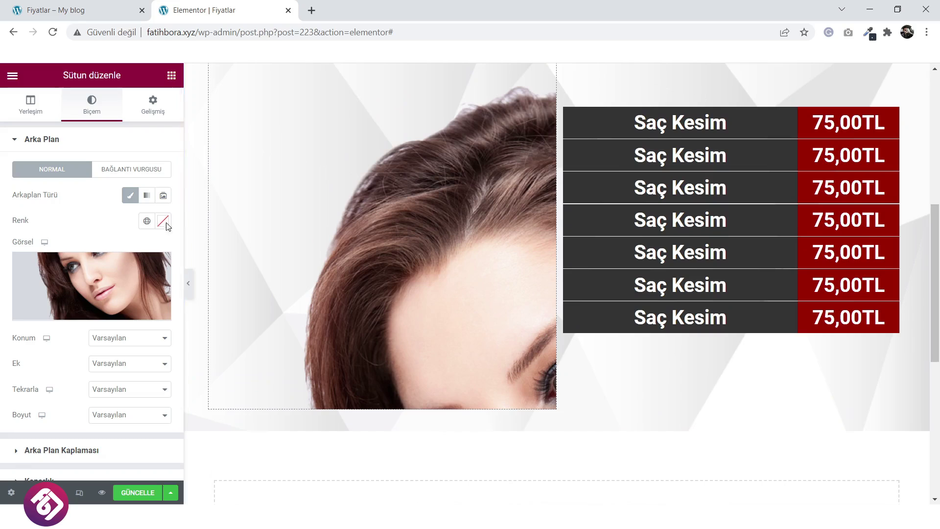
click(128, 338)
click(131, 359)
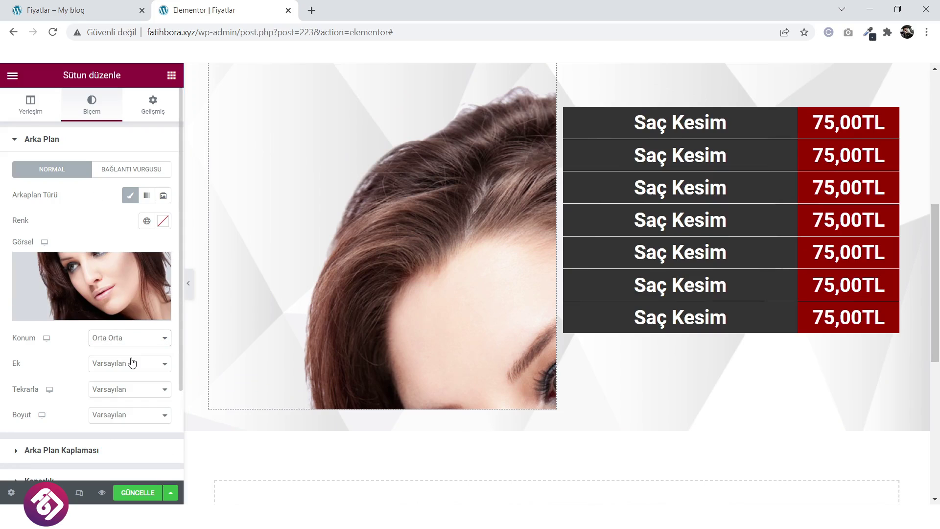
click(137, 390)
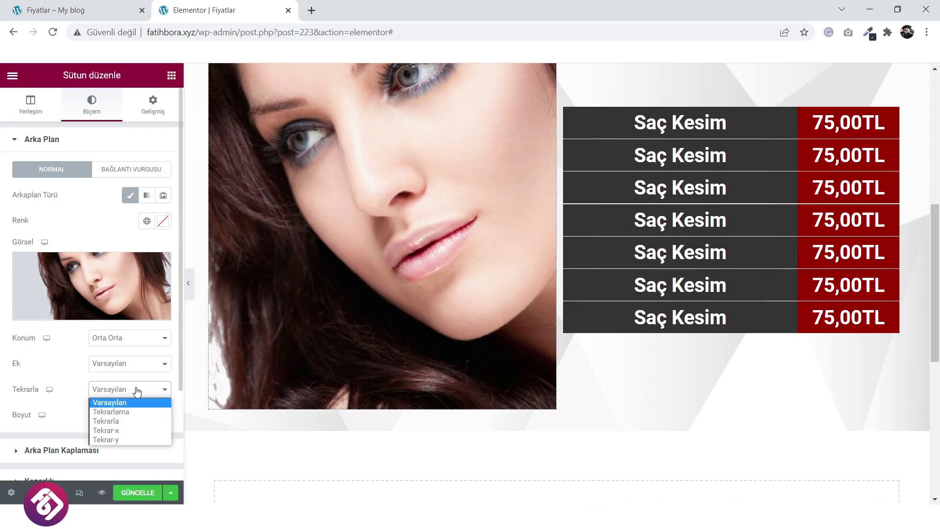
click(127, 413)
click(128, 420)
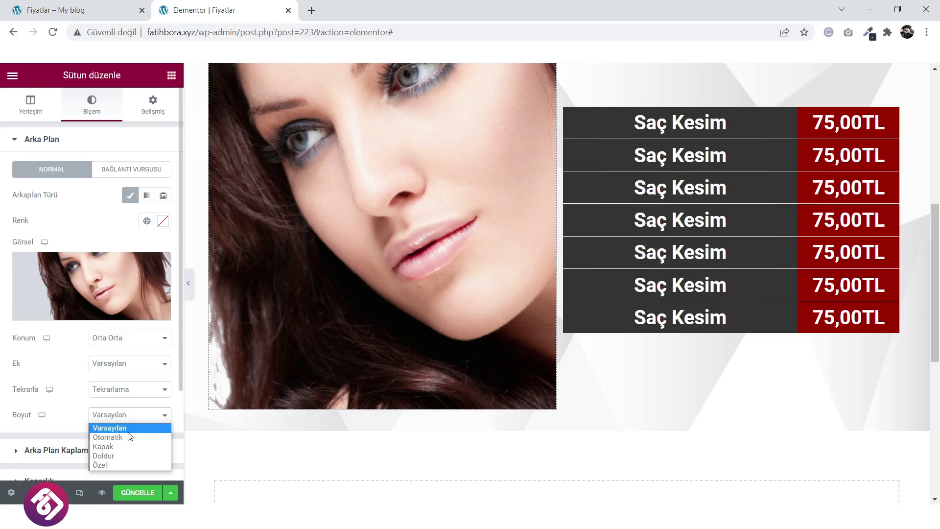
click(126, 454)
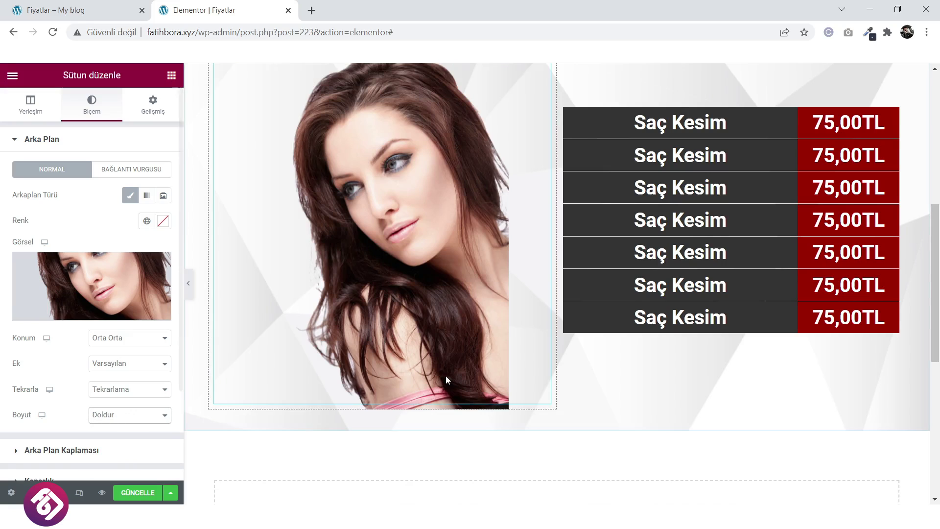
Narrow the portrait column to 37.8% width.
scroll(525, 325, up, 3)
drag(555, 296, 473, 315)
scroll(473, 315, down, 3)
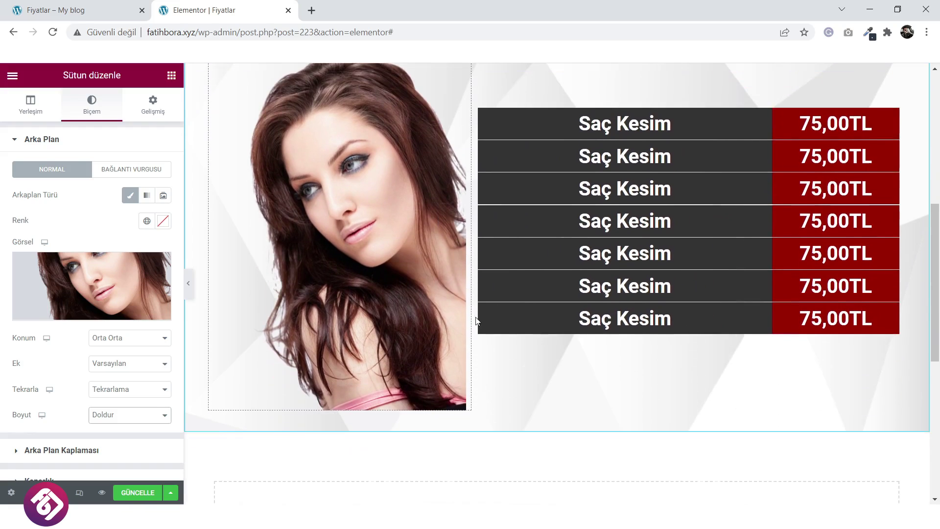
scroll(473, 315, up, 3)
scroll(402, 354, down, 1)
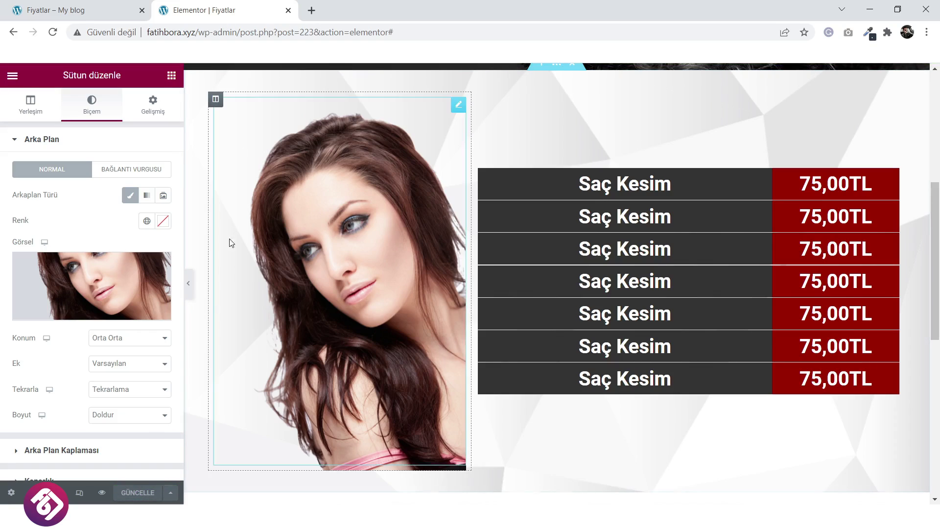
Preview the Fiyatlar page in a new tab and scroll through it.
click(102, 493)
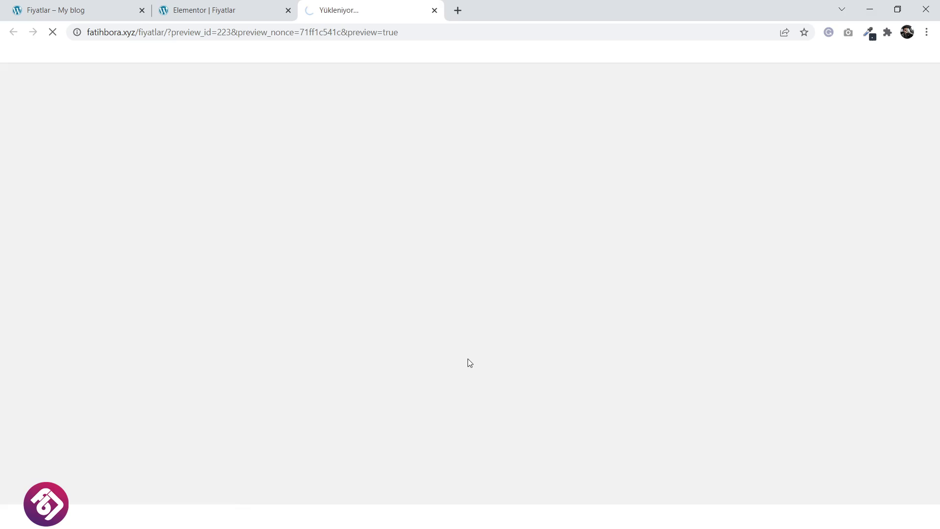
scroll(556, 235, down, 1)
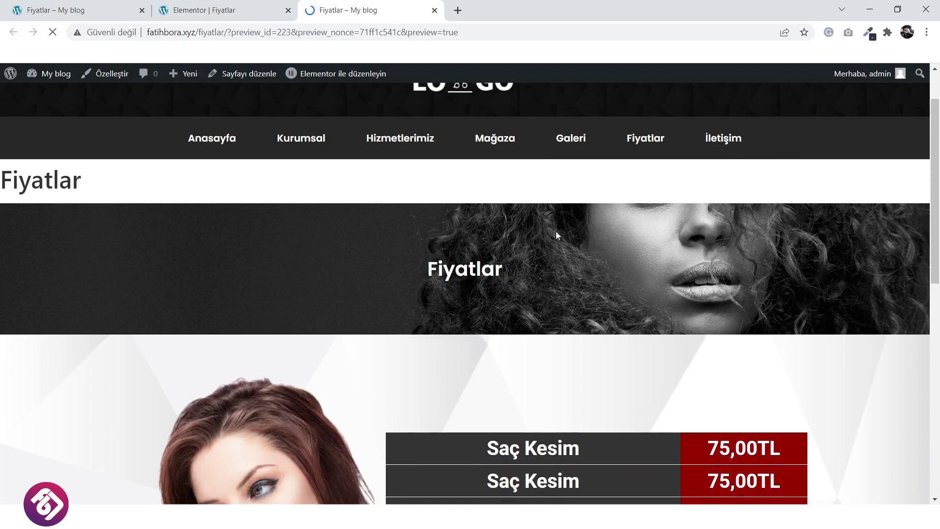
scroll(557, 235, down, 7)
scroll(544, 239, up, 2)
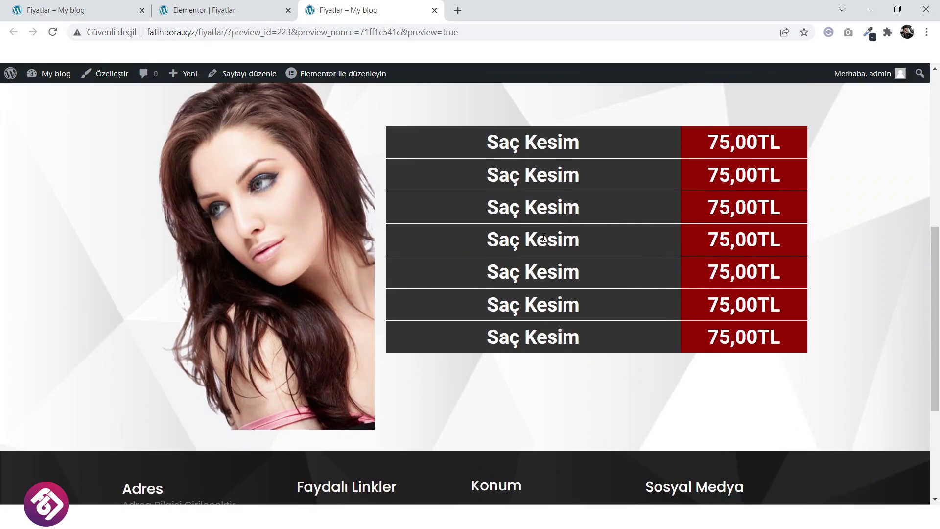
scroll(544, 238, up, 1)
Set the Fiyatlar page layout to Elementor Tam Genişlik, save with GÜNCELLE, and view the preview.
click(204, 10)
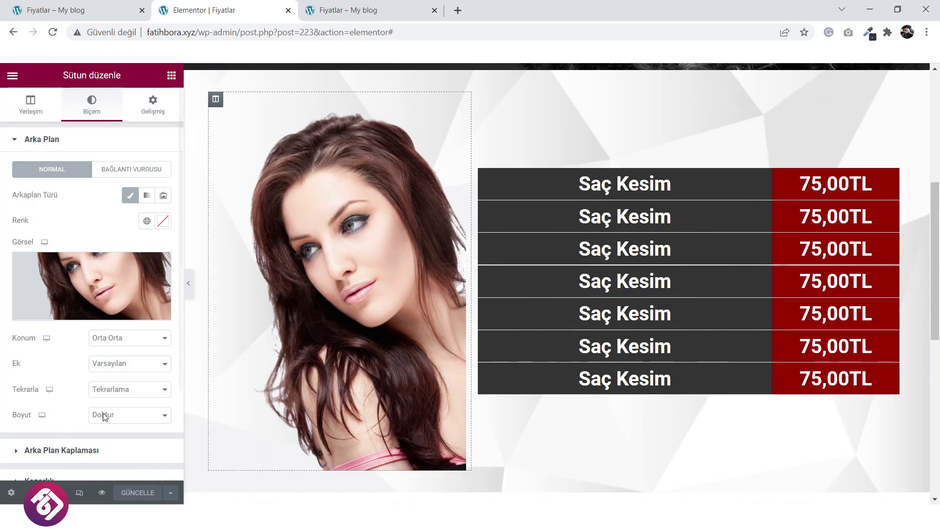
click(11, 492)
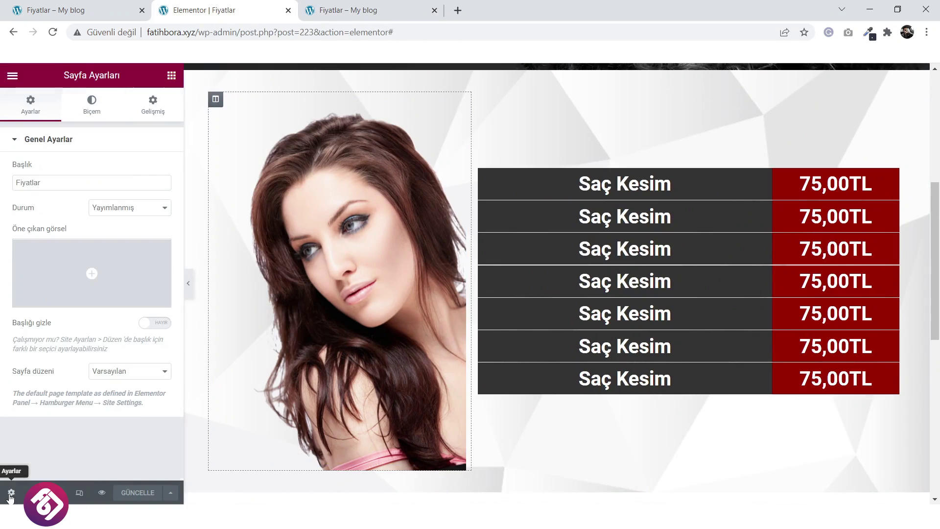
click(129, 381)
click(123, 403)
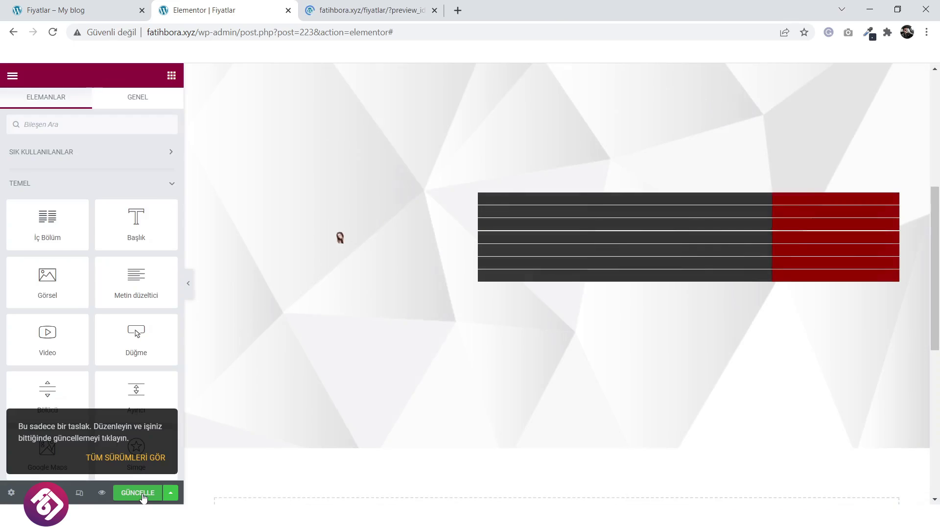
click(139, 493)
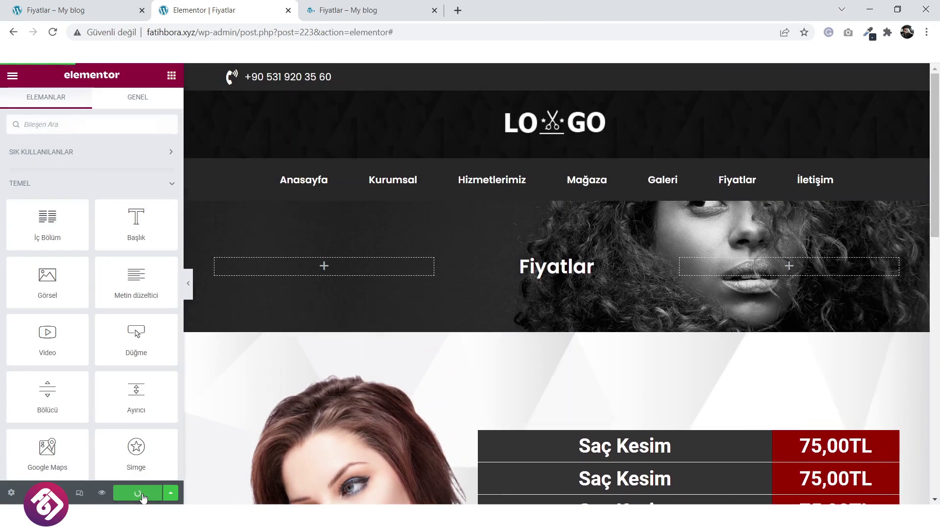
click(374, 6)
Scroll the full-width Fiyatlar preview down to the price table and back to the banner.
scroll(542, 222, down, 8)
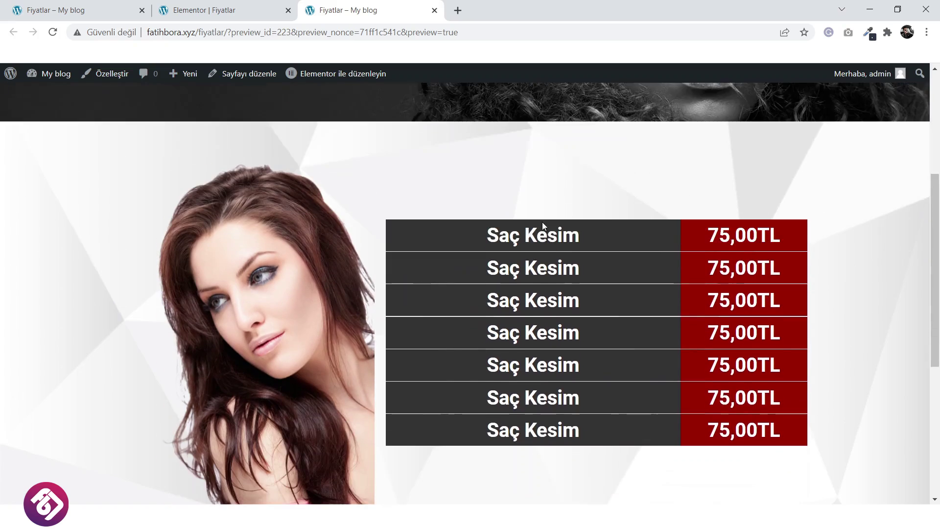
scroll(542, 222, down, 1)
scroll(542, 222, up, 7)
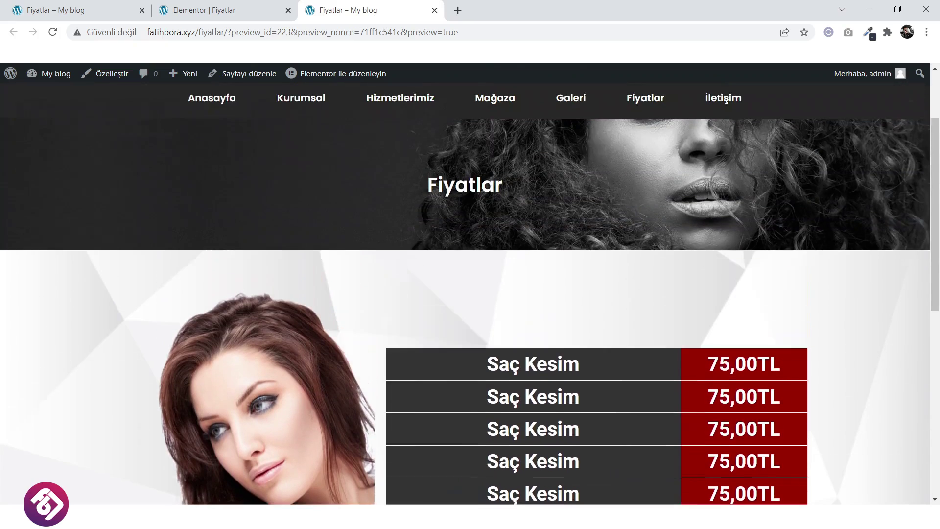
scroll(536, 222, down, 5)
scroll(537, 222, up, 8)
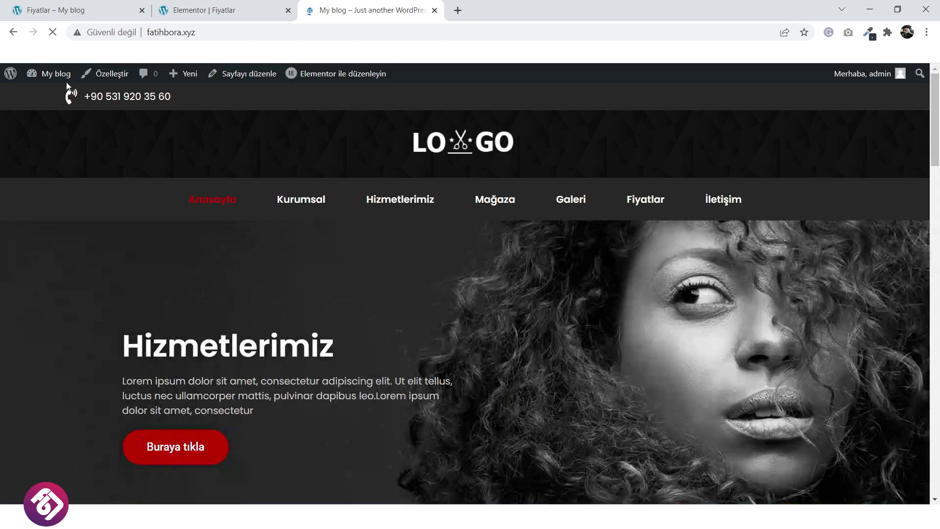
Go to the Menüler page in the WordPress admin.
mouse_move(57, 97)
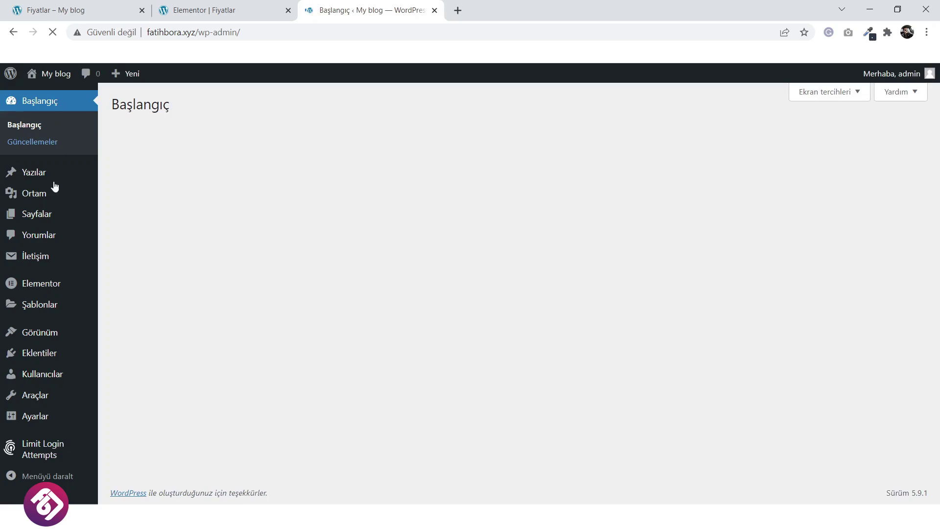
mouse_move(39, 303)
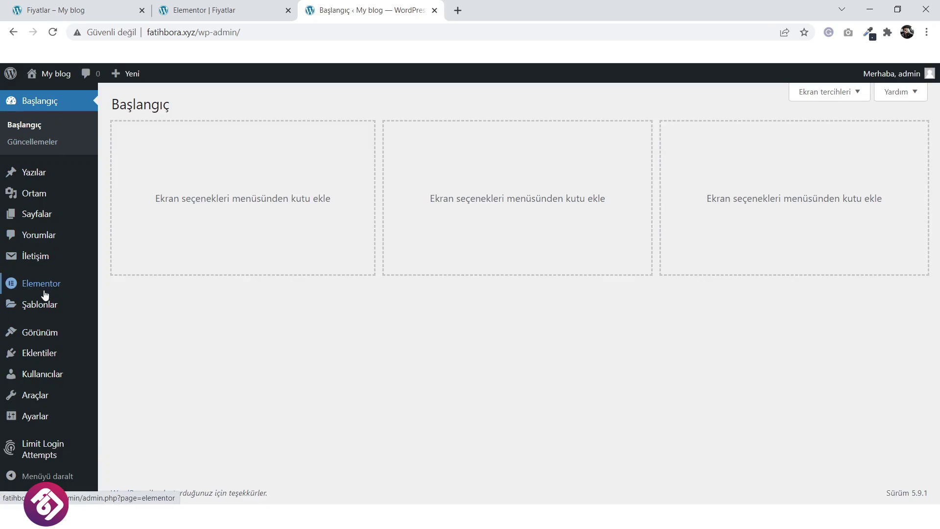
mouse_move(53, 223)
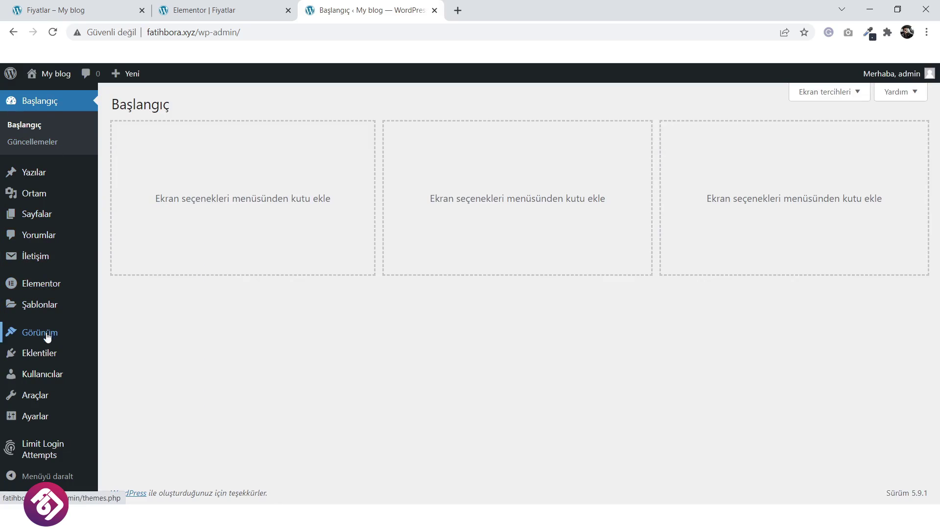
mouse_move(48, 331)
click(114, 368)
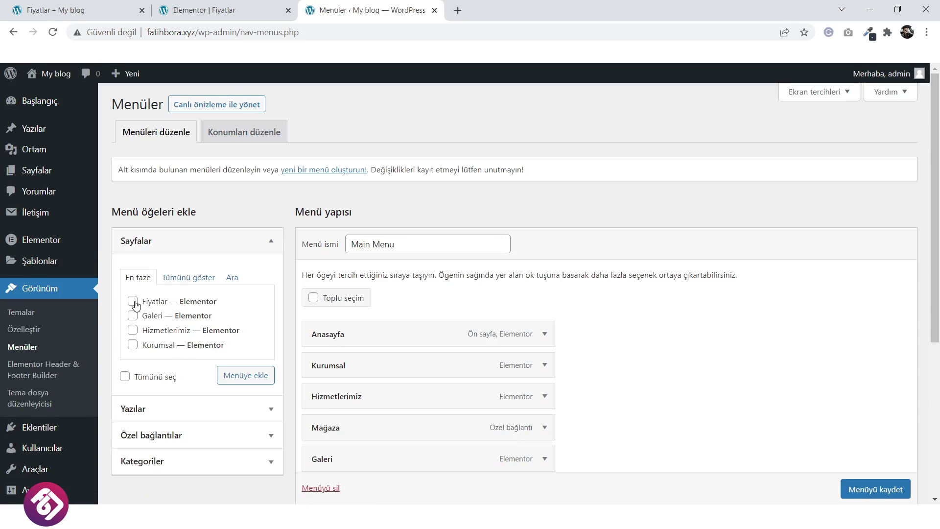
Add the Fiyatlar page under Galeri, remove the custom Fiyatlar link, and save Main Menu.
scroll(357, 382, down, 3)
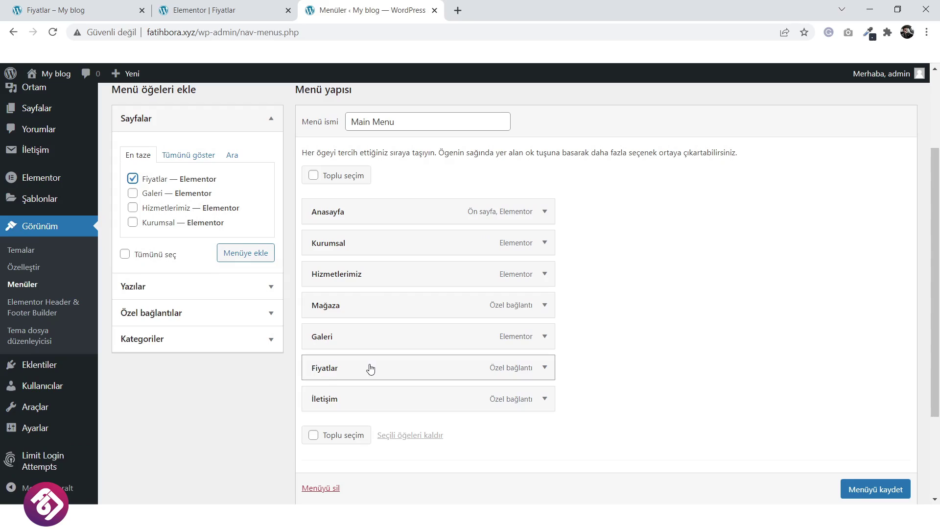
click(253, 263)
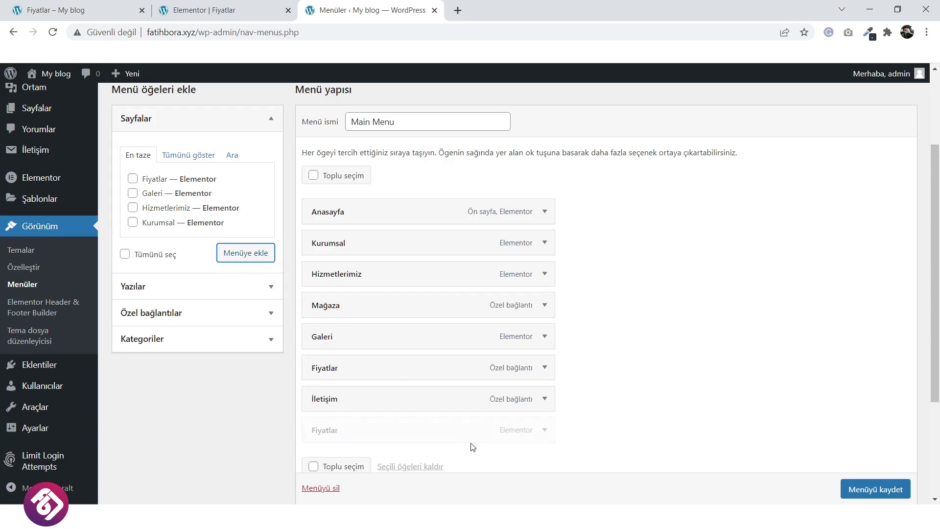
drag(395, 433, 389, 374)
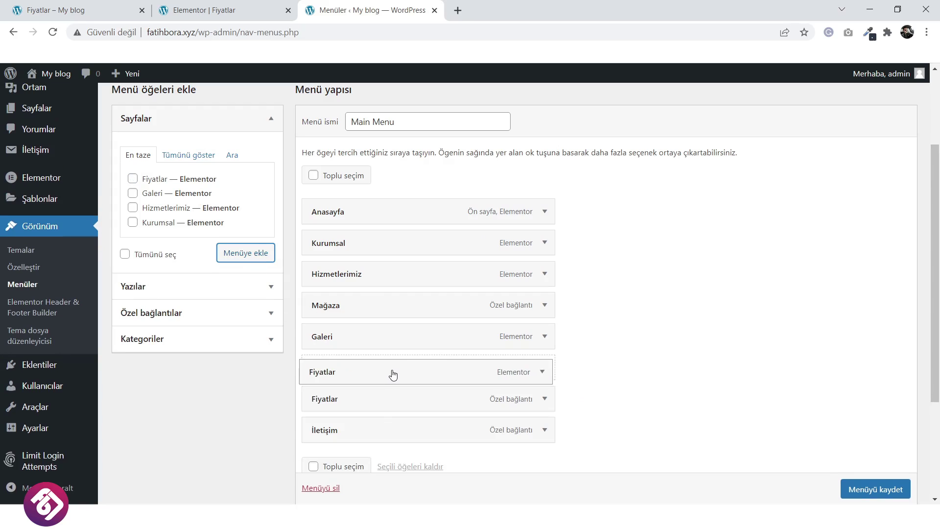
click(545, 399)
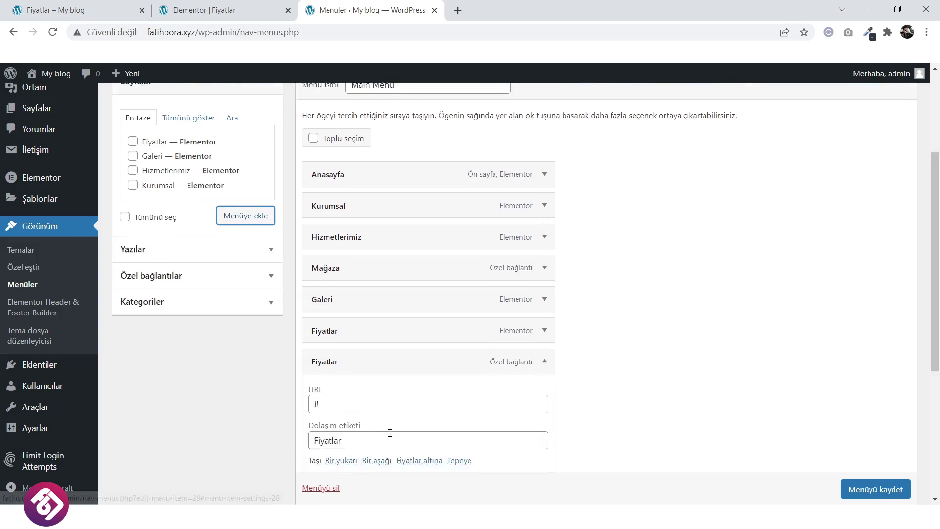
scroll(431, 343, down, 3)
click(318, 399)
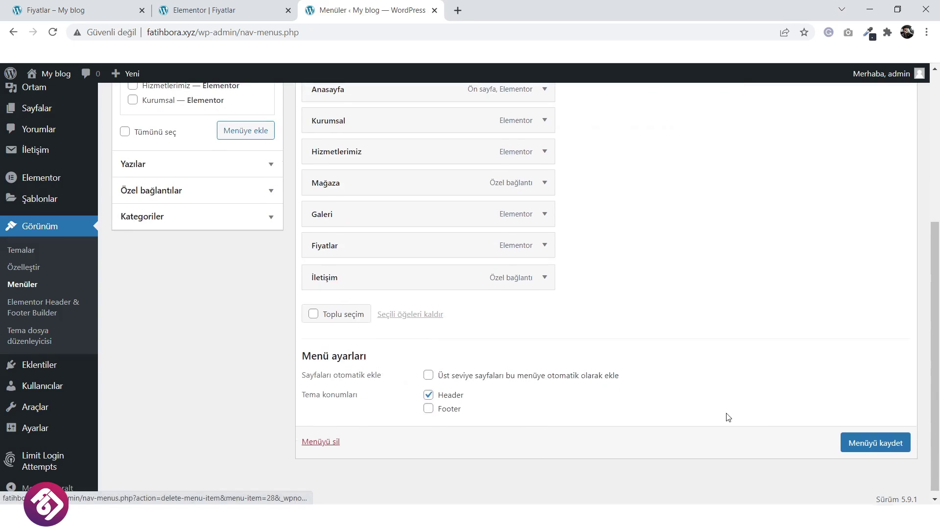
click(871, 443)
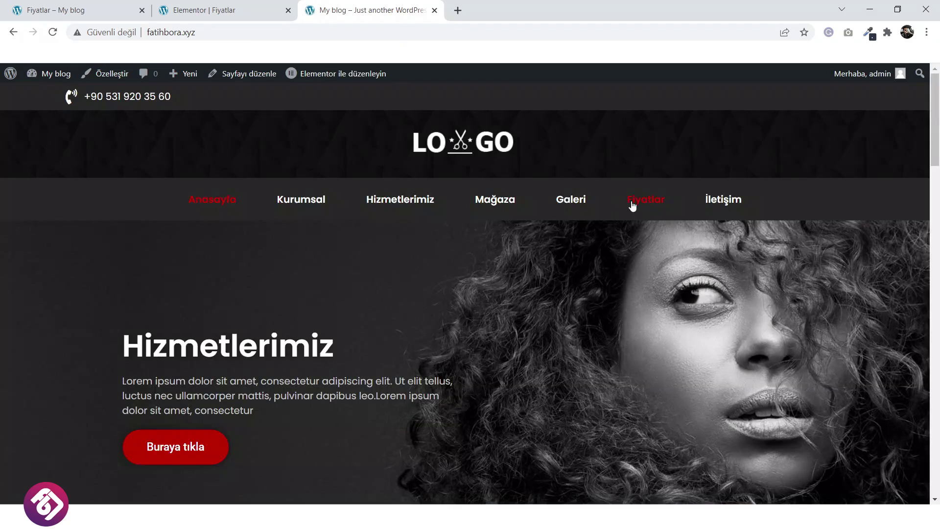
Open Fiyatlar from the site's navigation bar and scroll through its price rows and footer.
click(633, 205)
scroll(558, 253, down, 3)
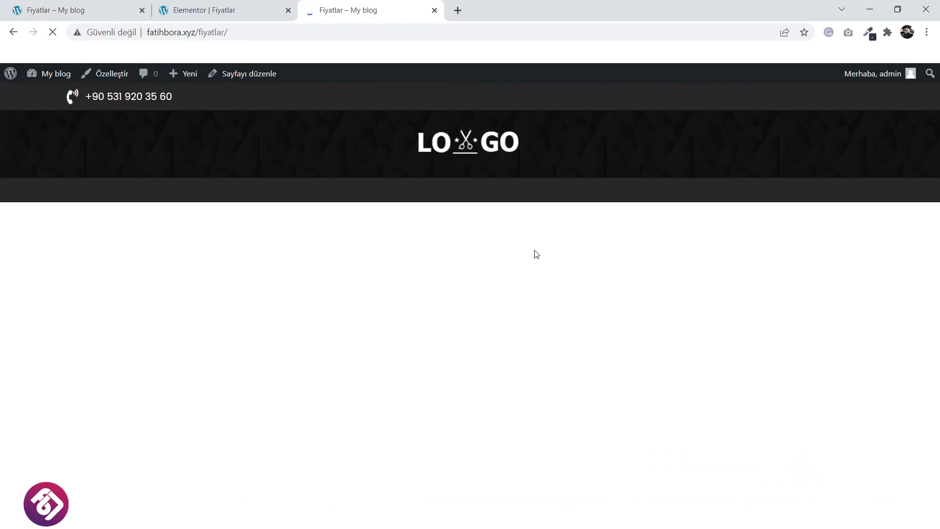
scroll(535, 252, down, 7)
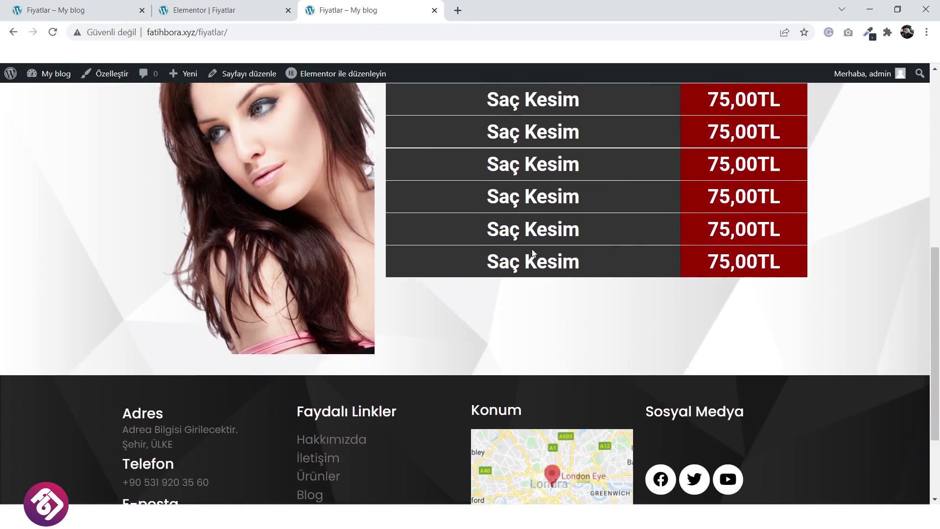
scroll(532, 249, up, 8)
scroll(532, 249, down, 5)
scroll(532, 248, up, 5)
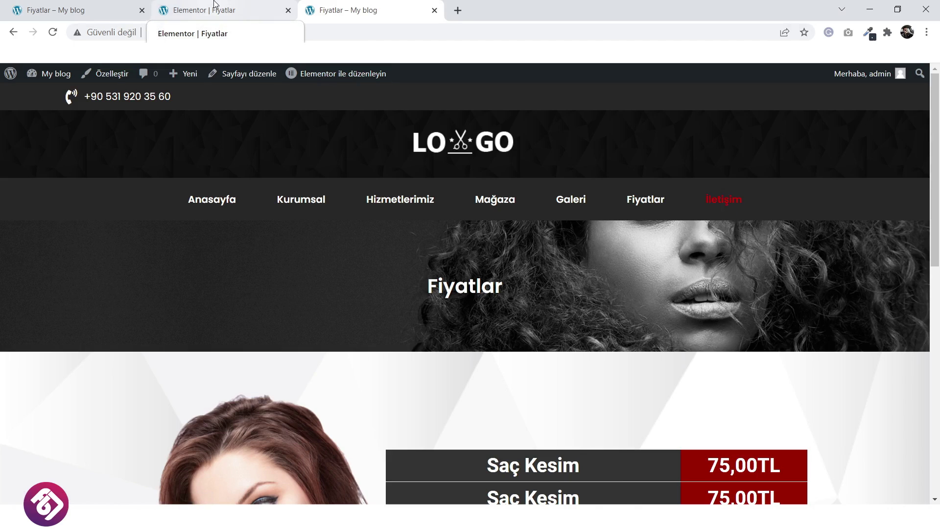
Exit the Elementor editor to the WordPress dashboard's pages list.
click(214, 4)
click(12, 76)
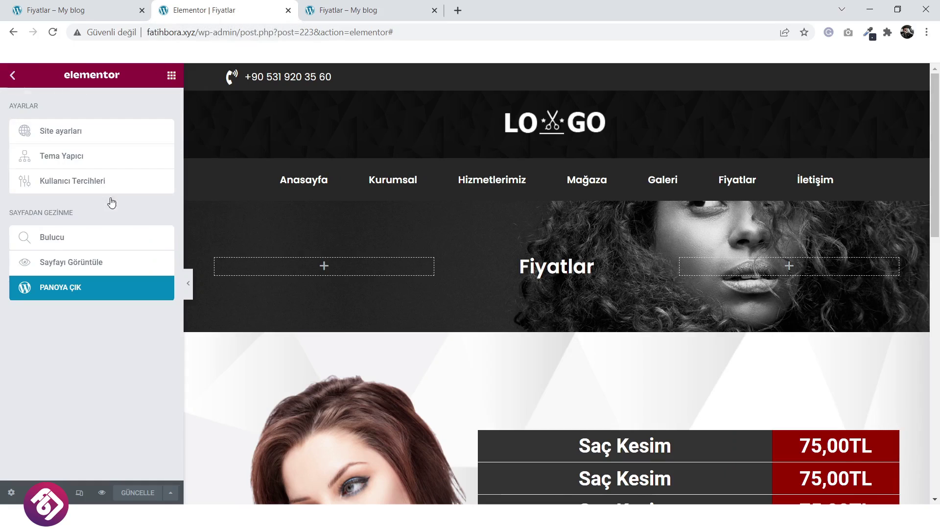
click(120, 300)
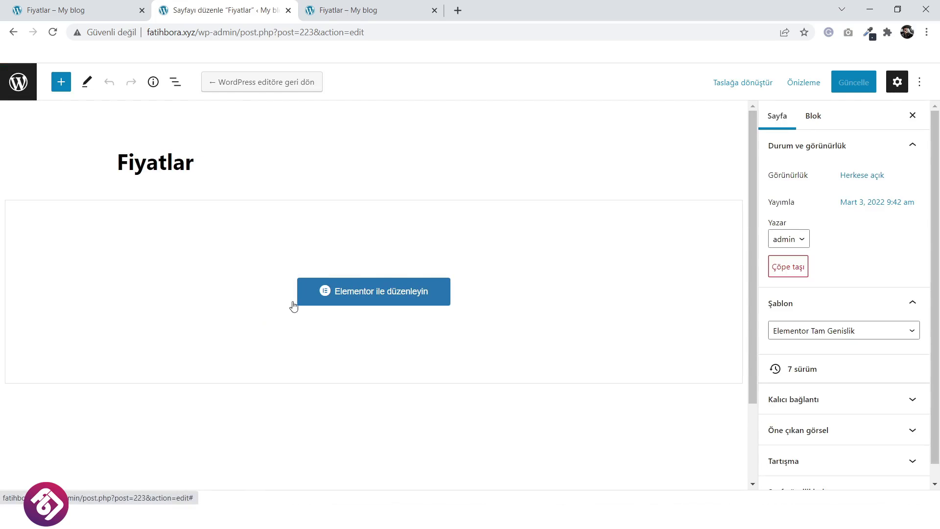
click(18, 84)
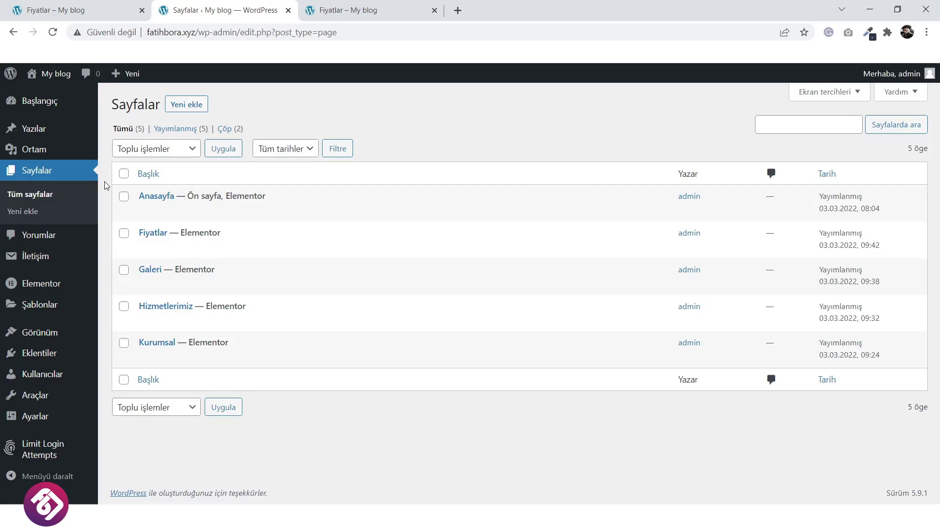
Publish a new İletişim page with the Elementor Tam Genislik template and open it in Elementor.
click(191, 105)
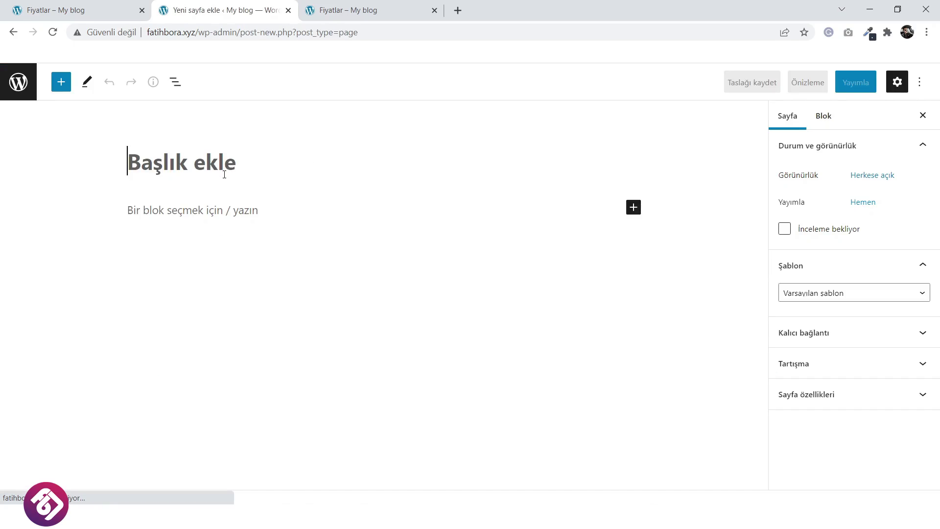
text(iie)
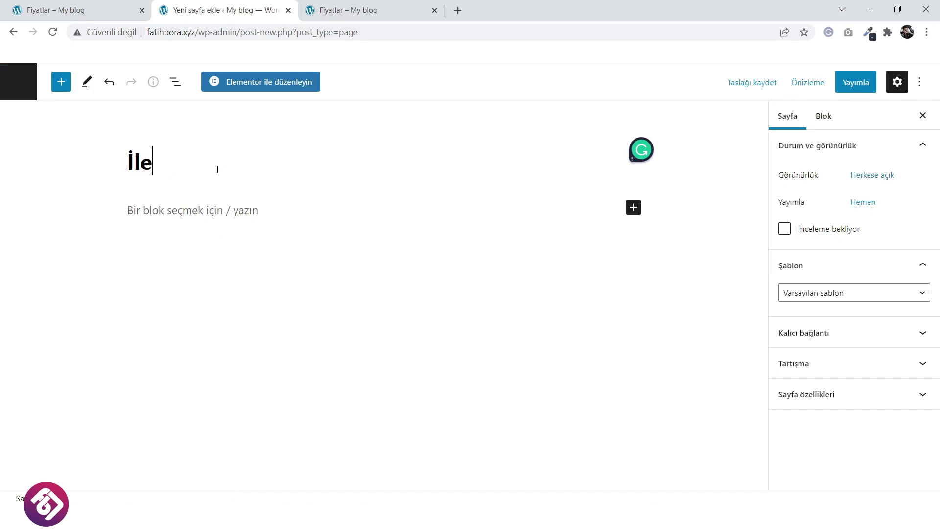
text(tişim)
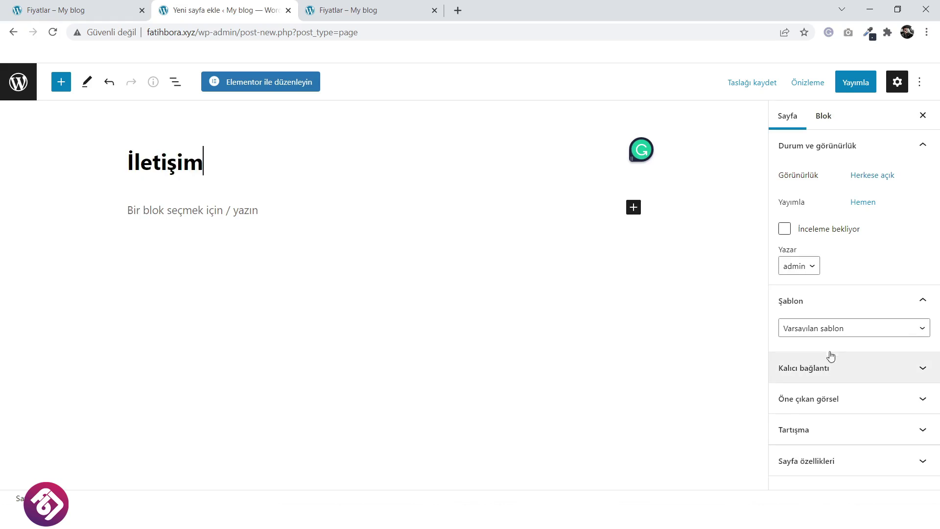
click(831, 329)
click(826, 363)
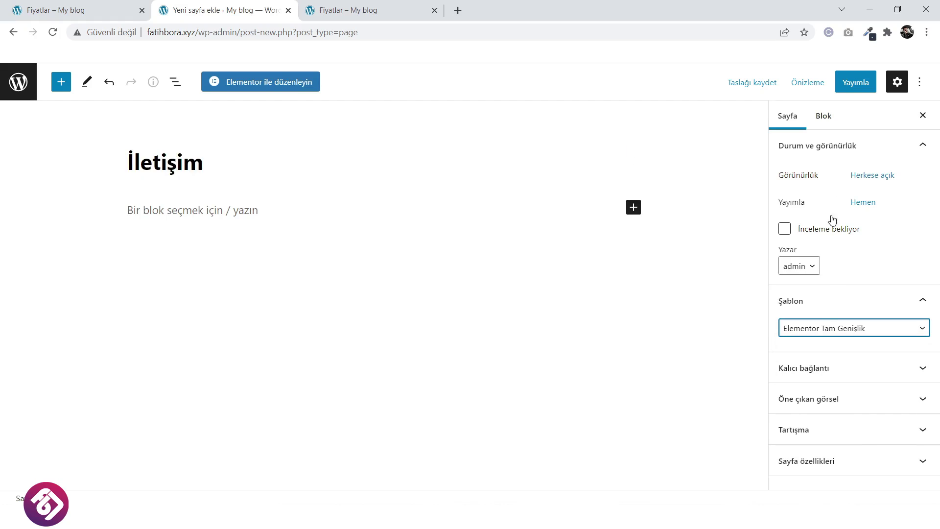
click(856, 83)
click(819, 82)
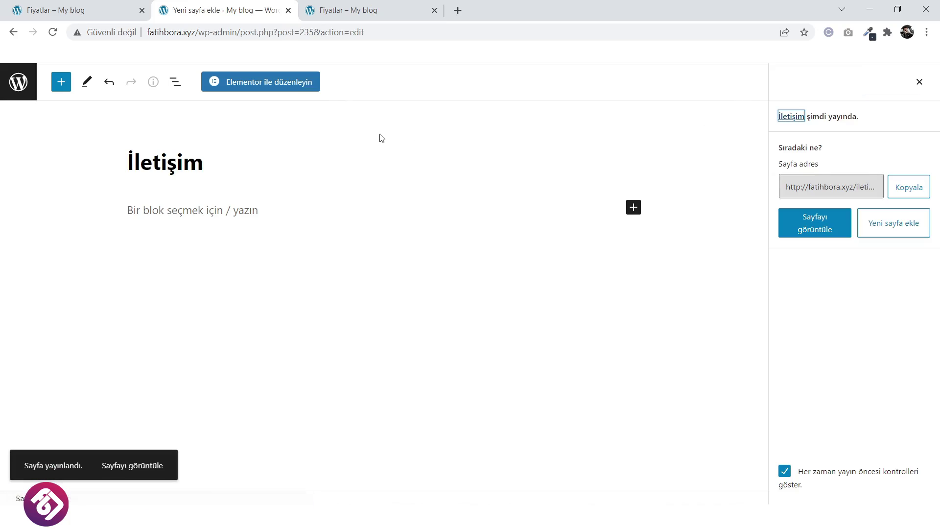
click(275, 82)
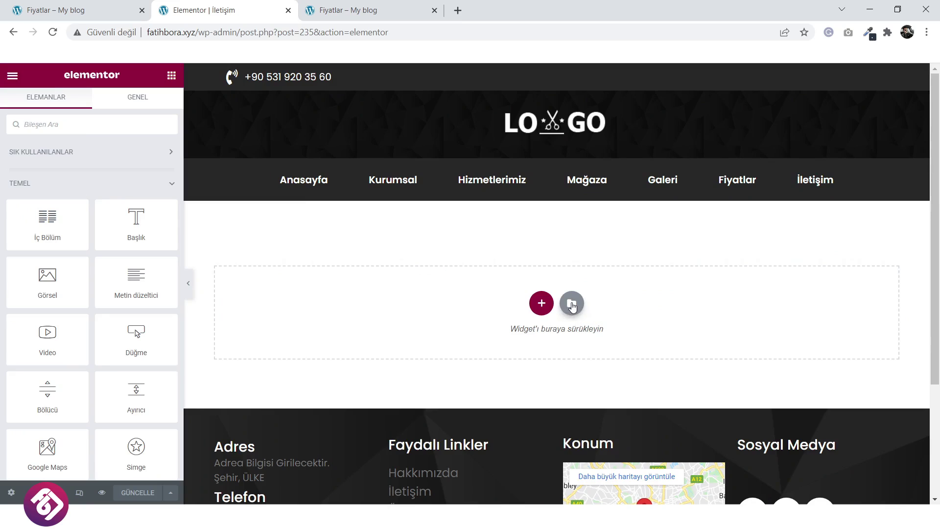
Insert the Site başlığı template from Şablonlarım, importing its document settings.
click(573, 305)
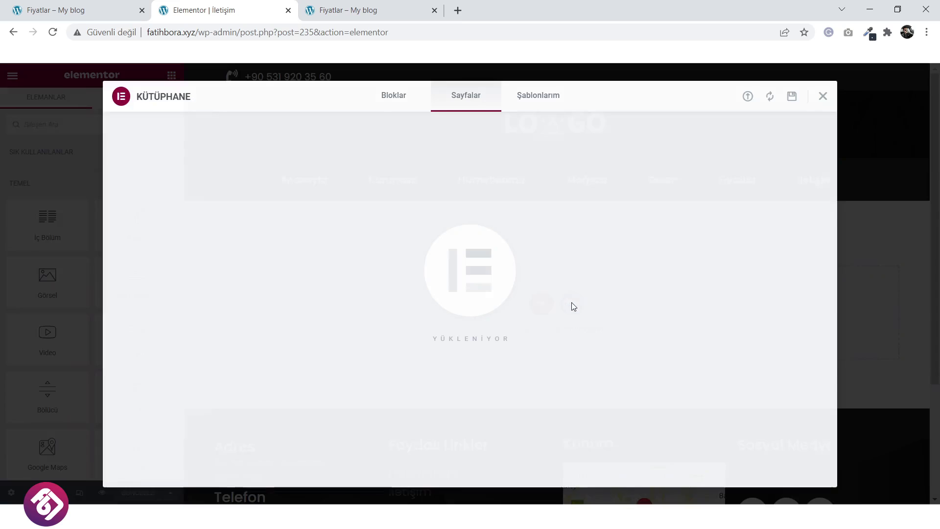
click(542, 103)
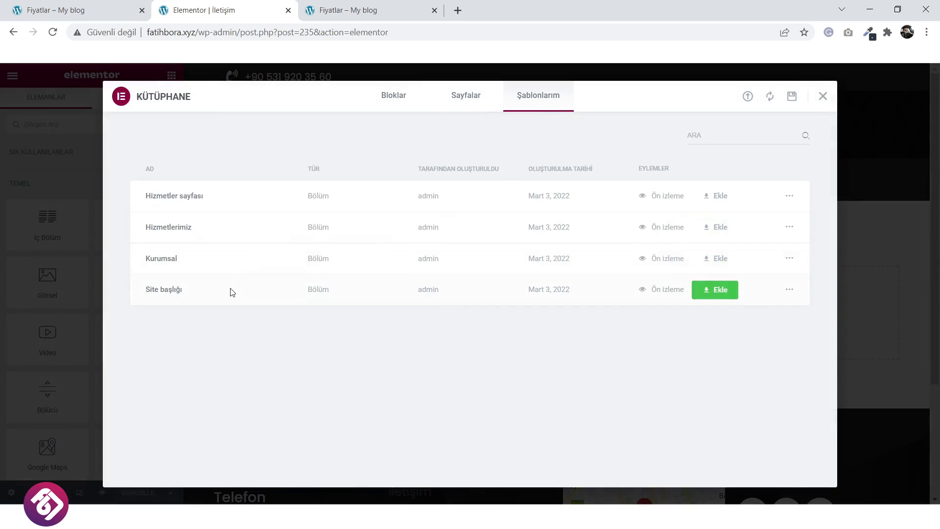
click(710, 290)
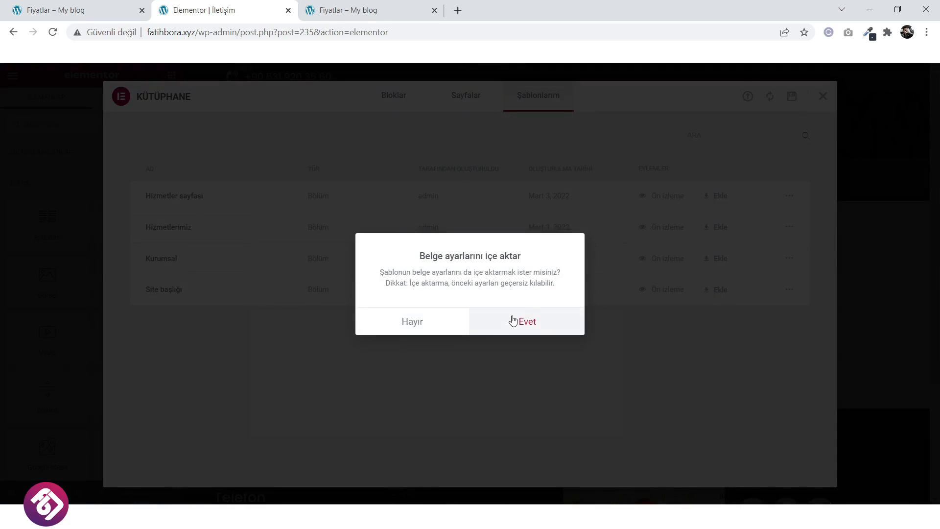
click(513, 321)
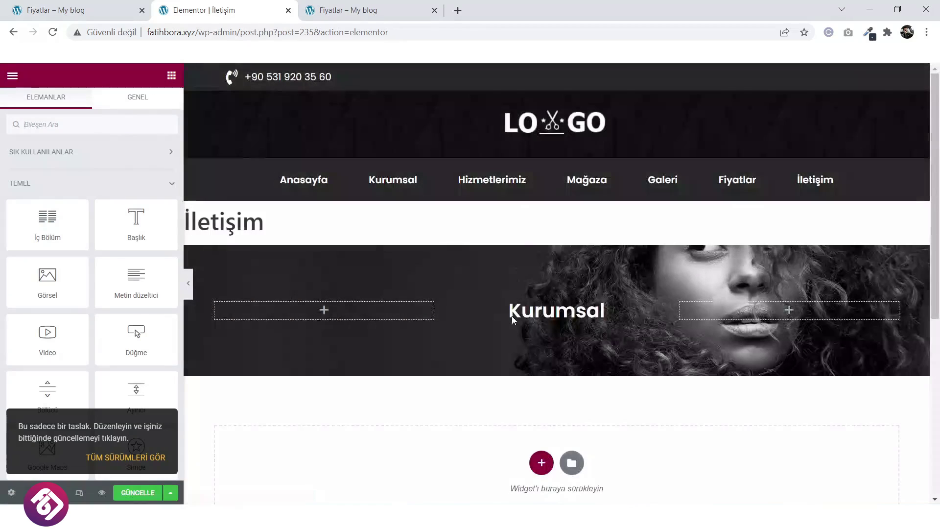
Change the banner heading text from Kurumsal to İletişim.
click(597, 311)
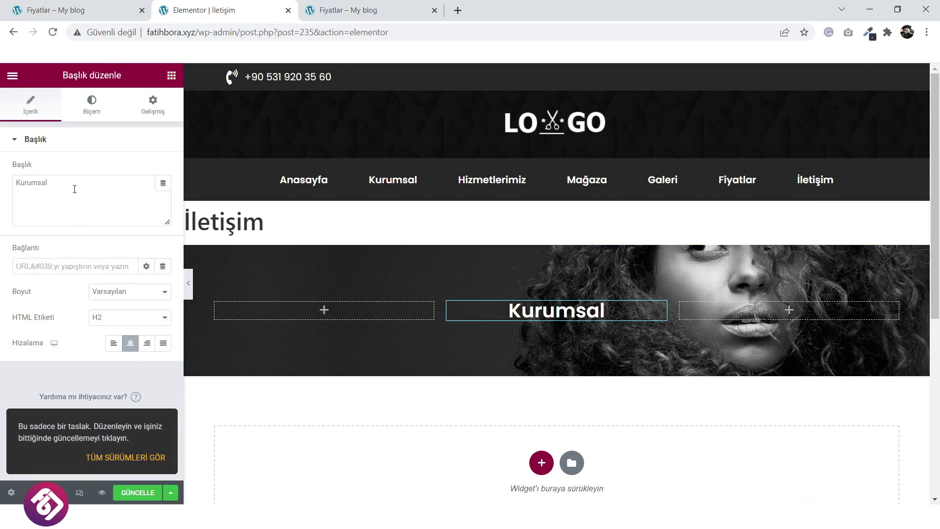
drag(49, 185, 16, 193)
text(İl)
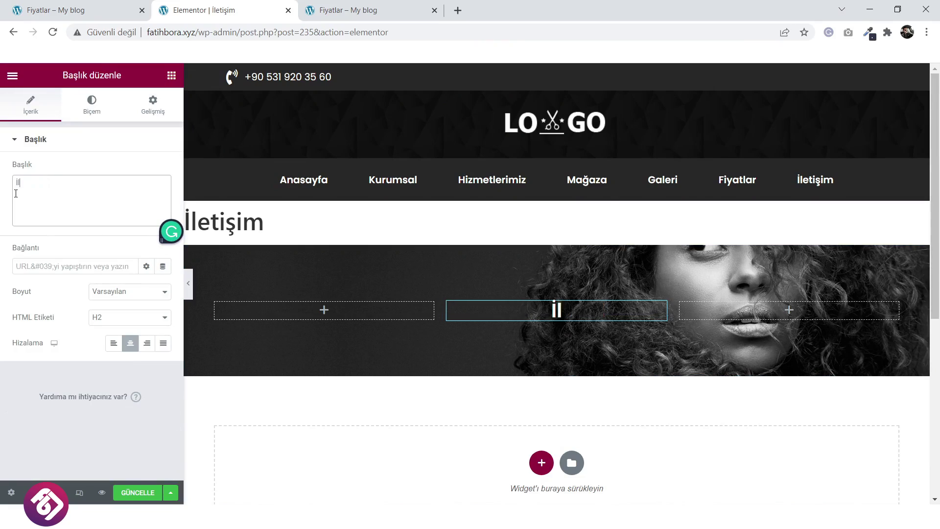
text(etişim)
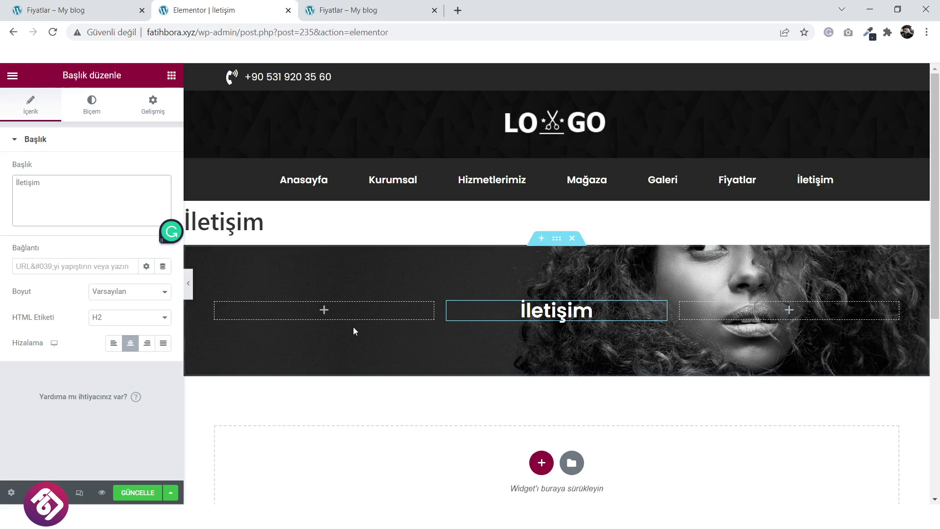
scroll(352, 328, down, 1)
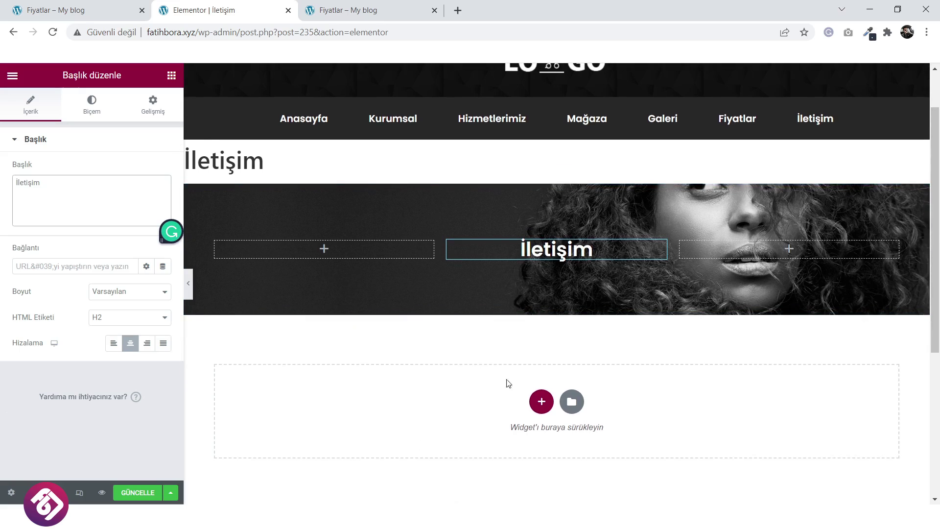
From Şablonlarım, insert another saved section template and accept importing its document settings.
click(572, 402)
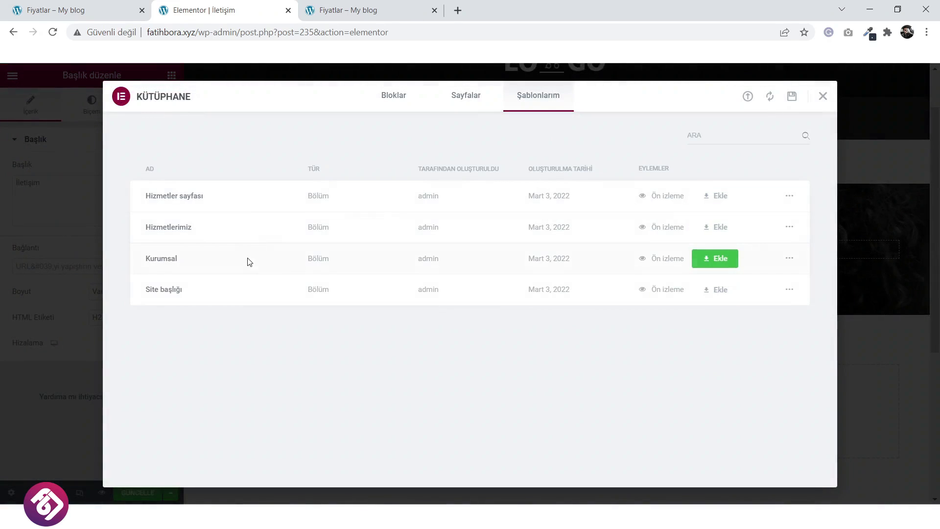
click(717, 228)
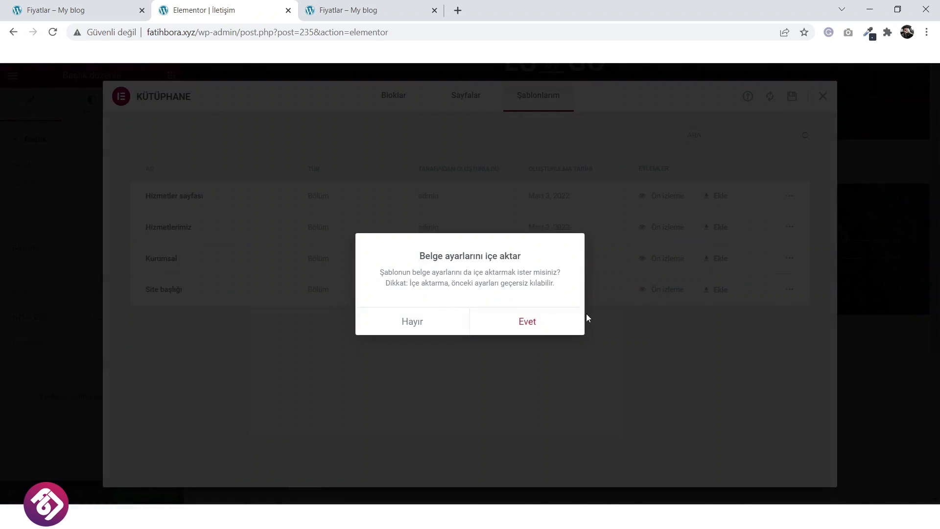
click(524, 322)
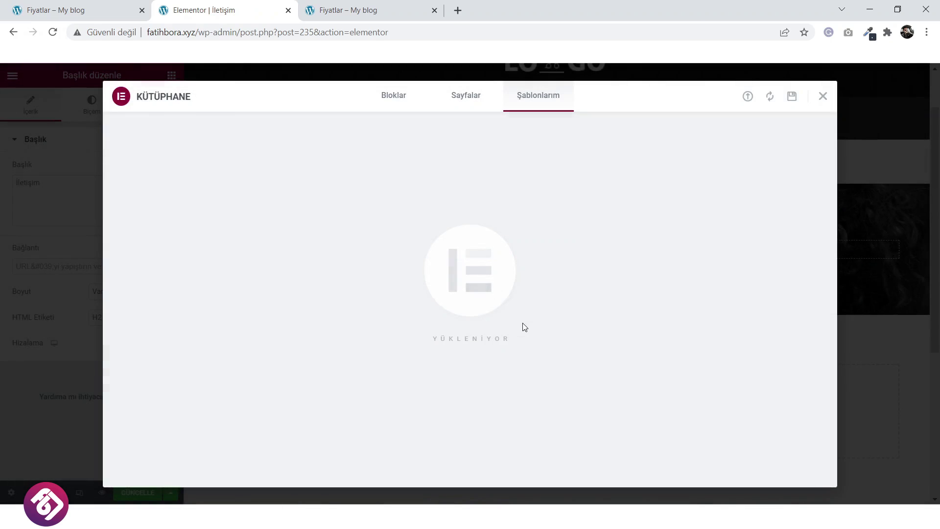
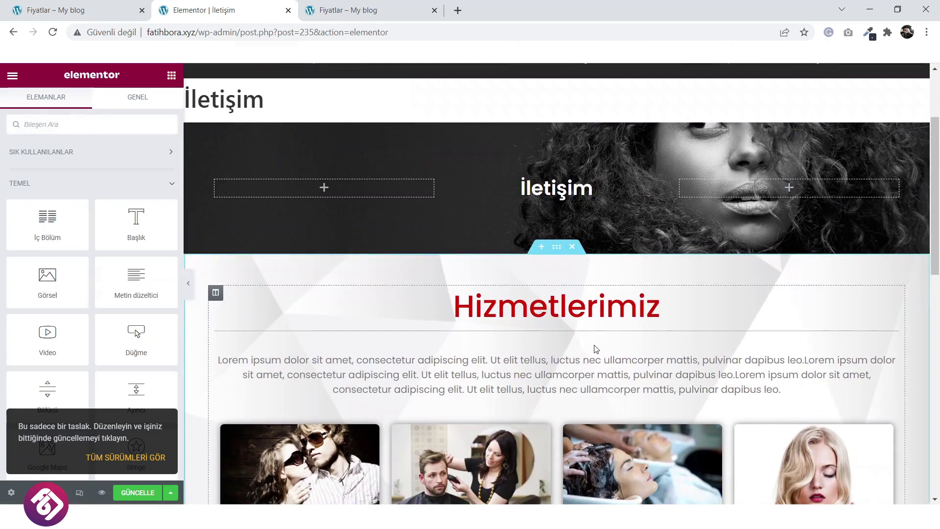
Delete the four service columns, the Hizmetlerimiz heading, the divider and the lorem ipsum text.
scroll(588, 333, down, 3)
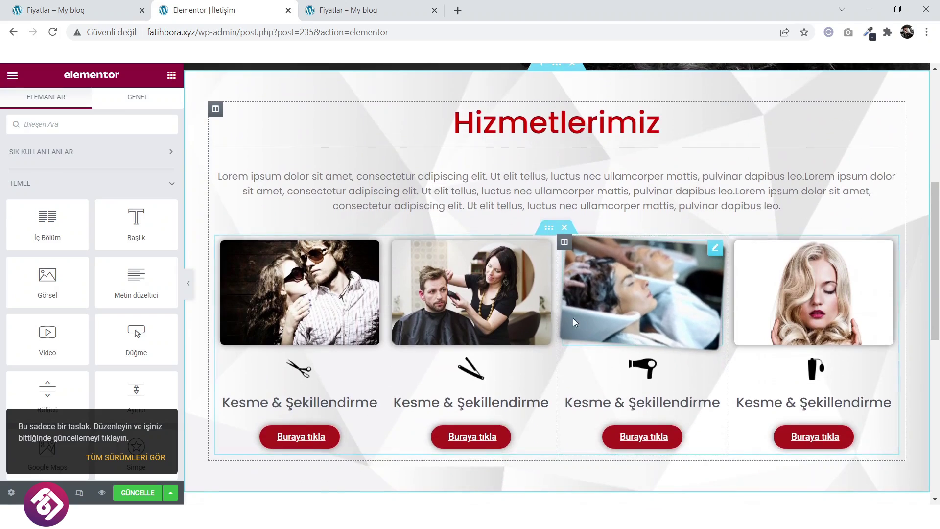
click(565, 228)
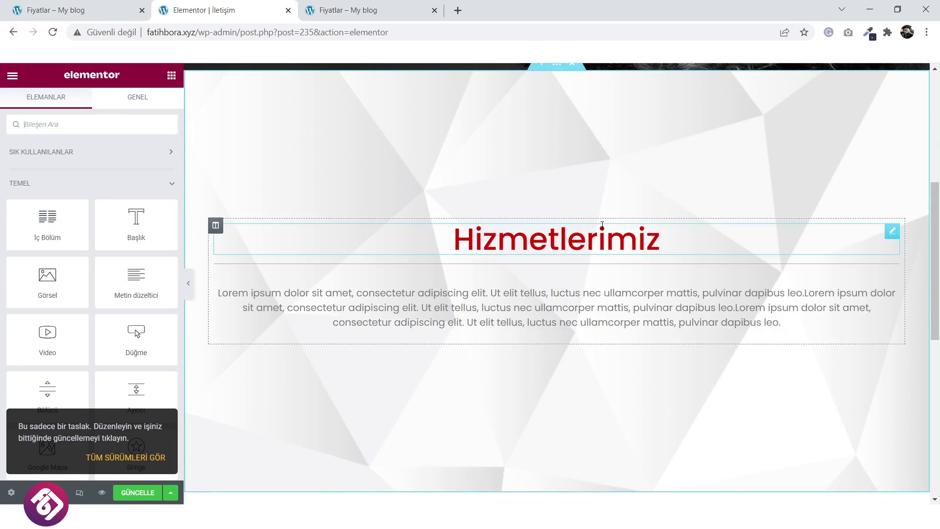
right_click(681, 243)
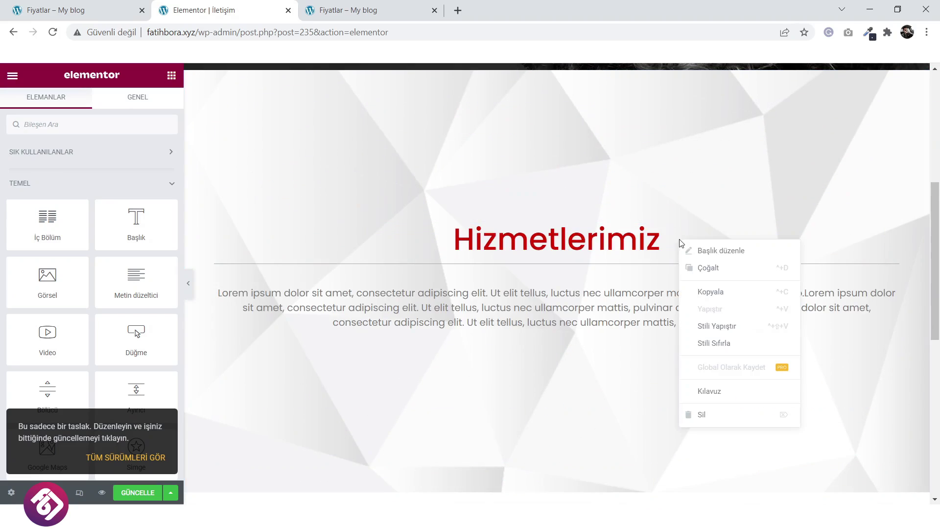
click(712, 416)
right_click(618, 246)
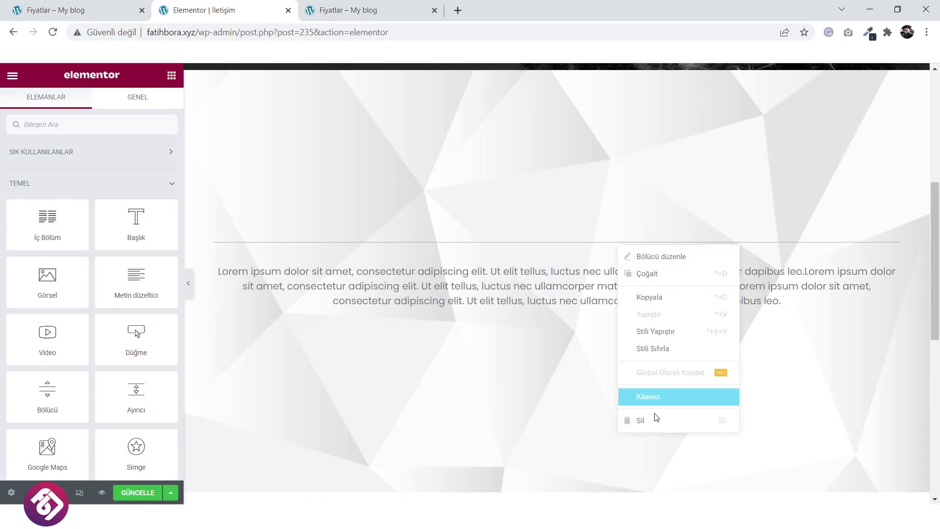
click(656, 421)
right_click(622, 267)
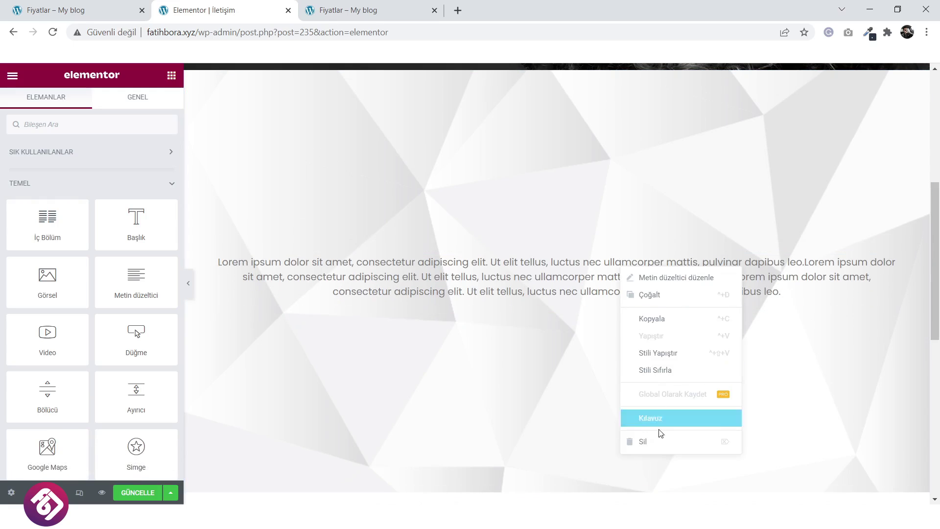
click(659, 441)
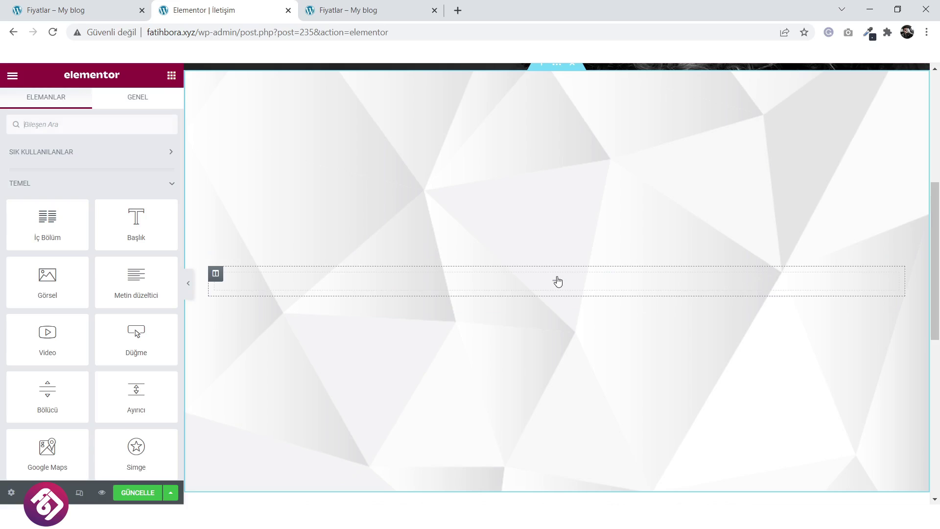
Drop a two-column İç Bölüm inner section into the emptied section.
drag(49, 227, 598, 296)
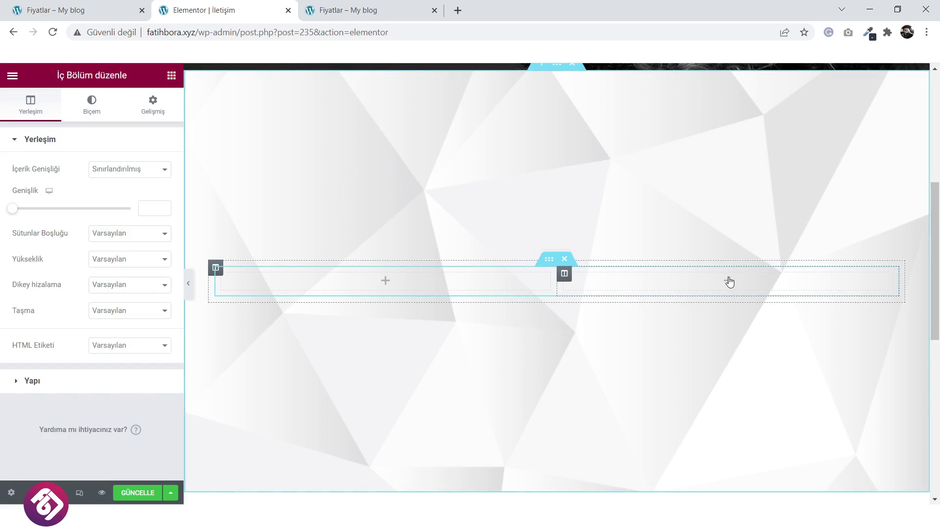
click(729, 281)
click(79, 10)
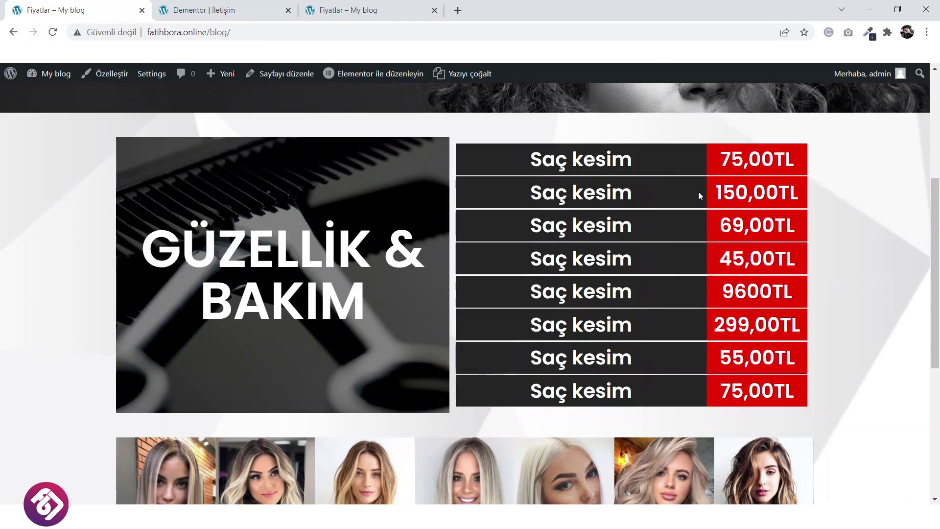
Reload fatihbora.online/iletisim to check its contact details, map and form, then return to Elementor.
scroll(699, 192, up, 5)
key(F5)
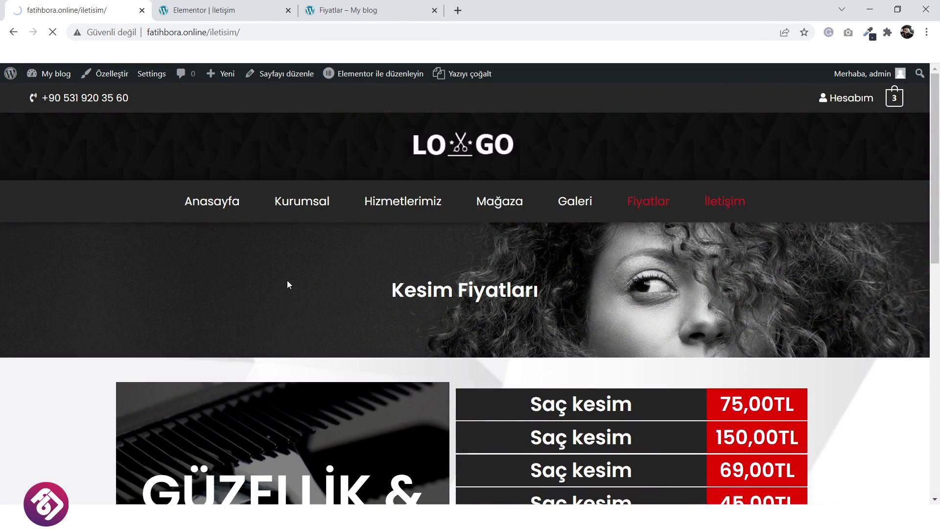
scroll(274, 284, down, 4)
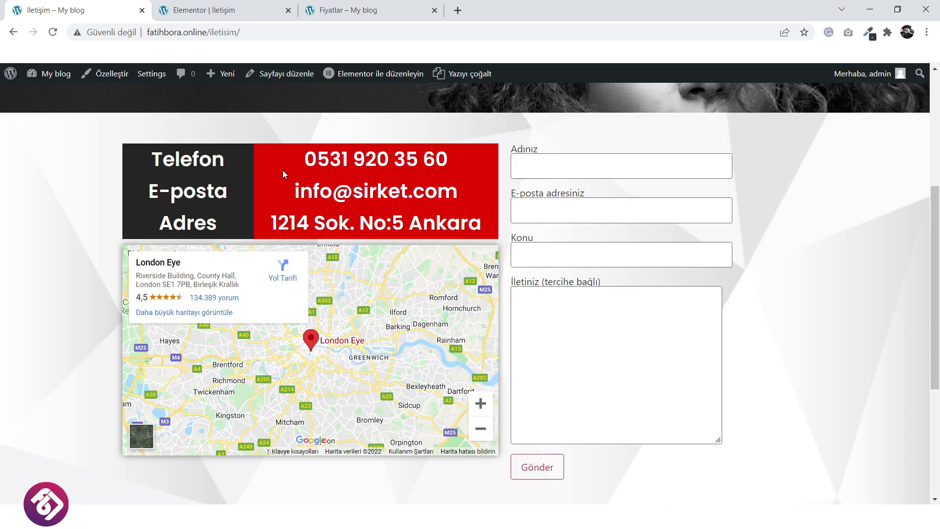
click(345, 6)
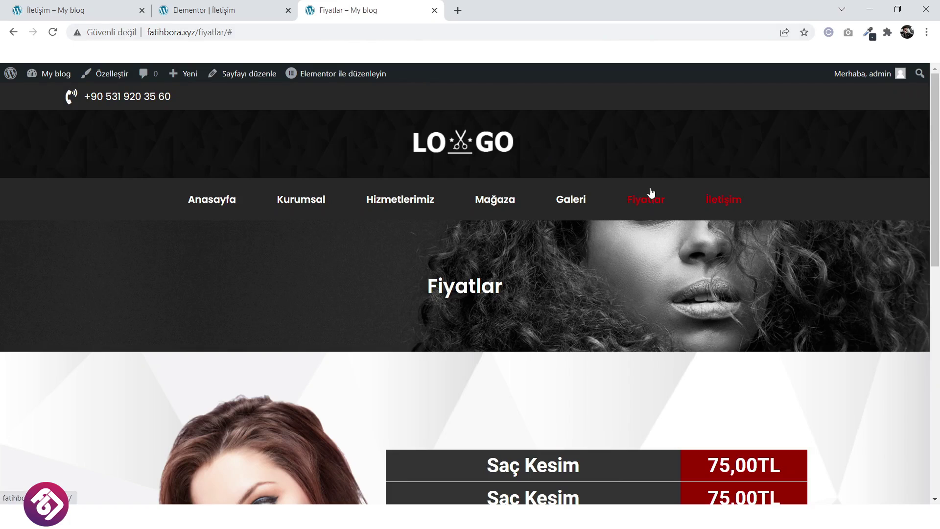
click(262, 5)
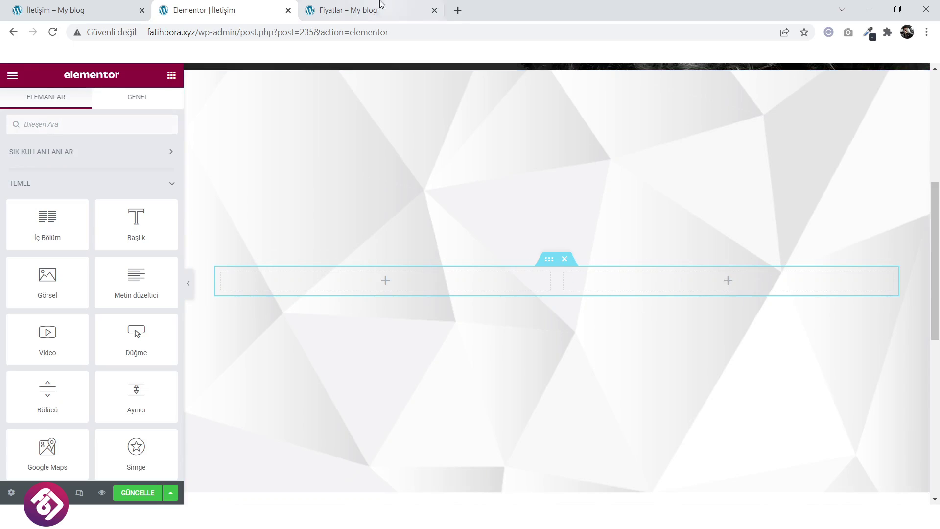
Copy the İletişim formu 1 shortcode from the İletişim > İletişim formları list.
click(360, 5)
mouse_move(48, 78)
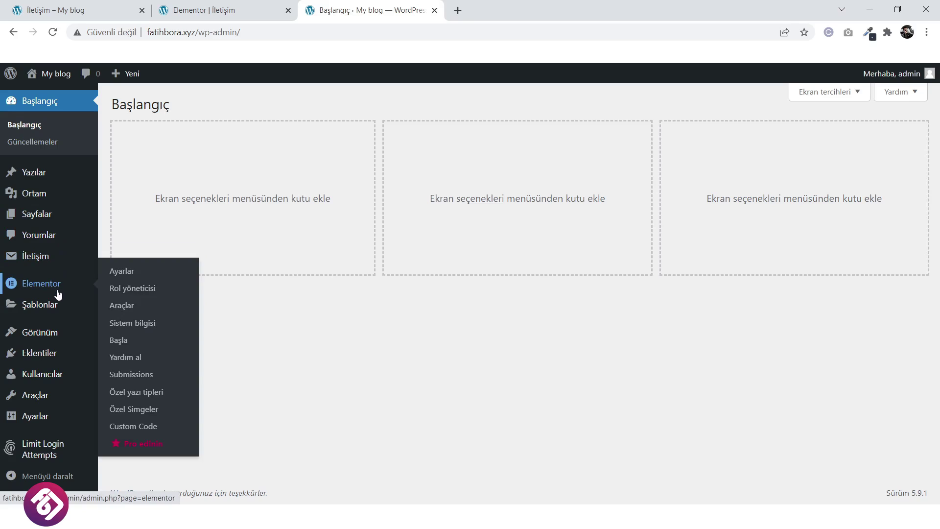
mouse_move(54, 305)
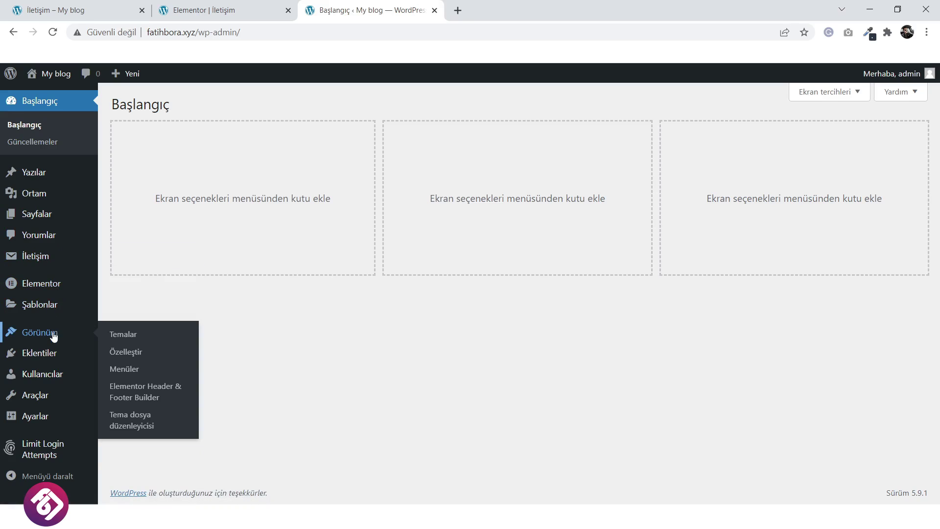
mouse_move(52, 354)
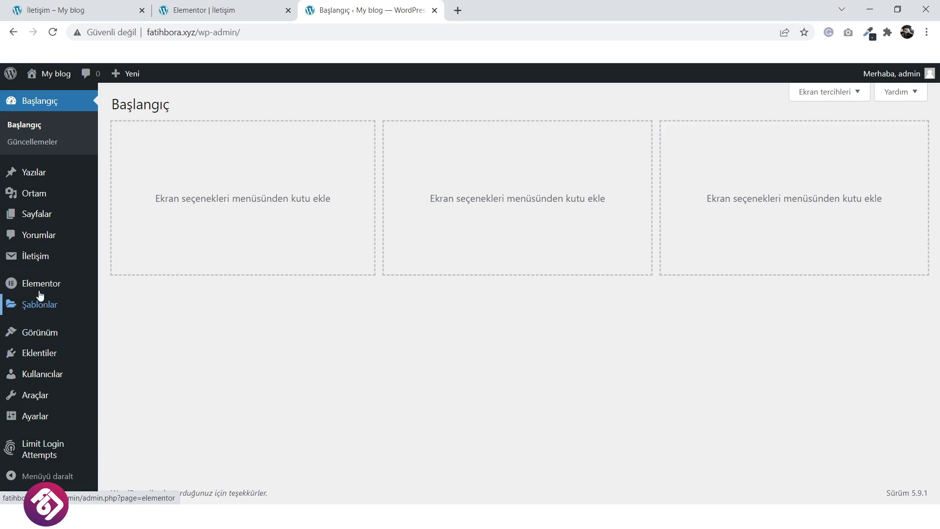
mouse_move(40, 264)
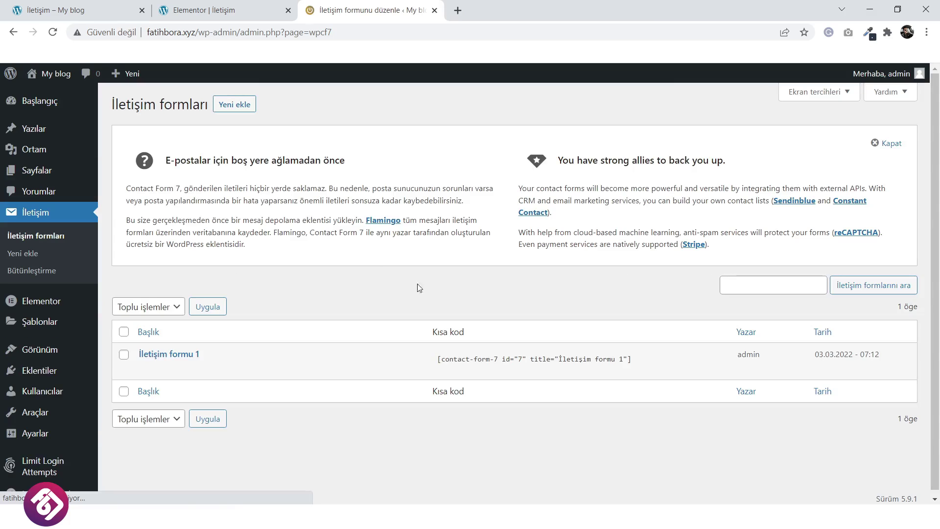
click(576, 366)
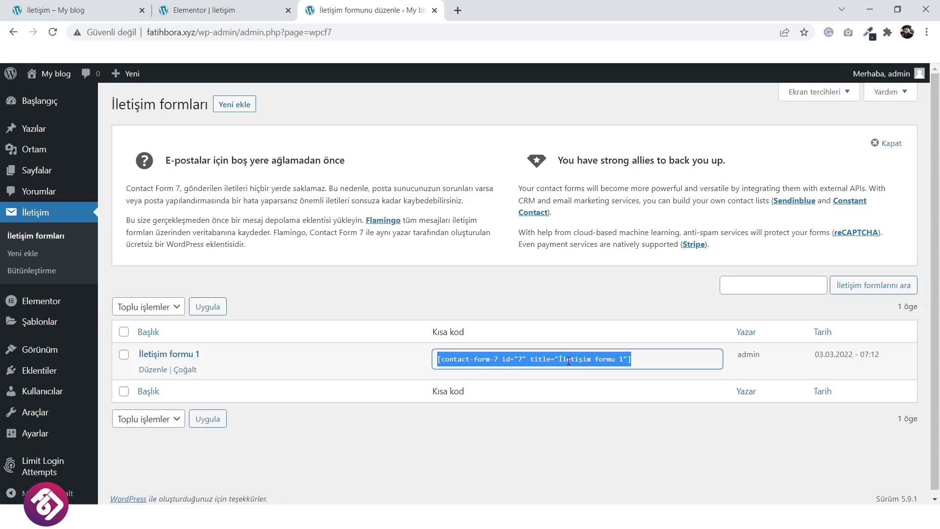
right_click(568, 361)
click(593, 379)
Put a Kısa kod widget with the pasted İletişim formu 1 shortcode in the right column and save.
click(240, 6)
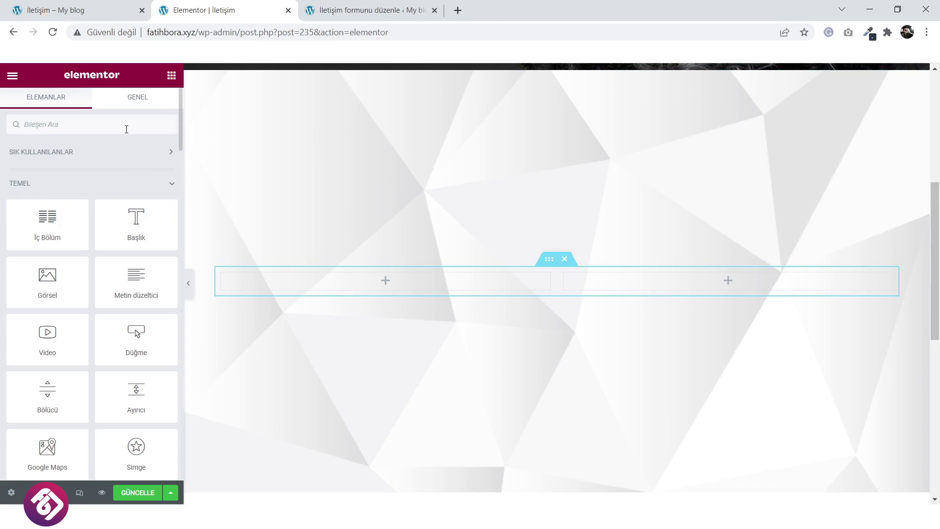
text(kıs)
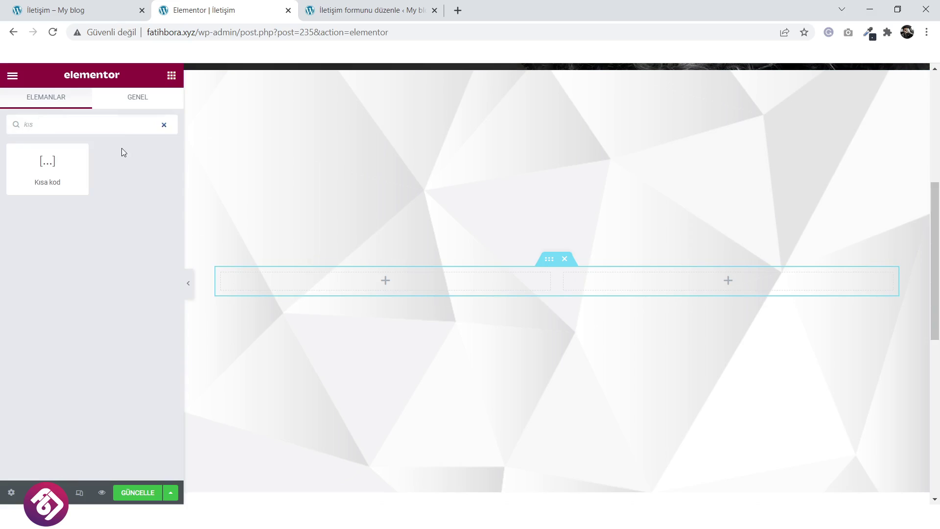
drag(48, 167, 773, 289)
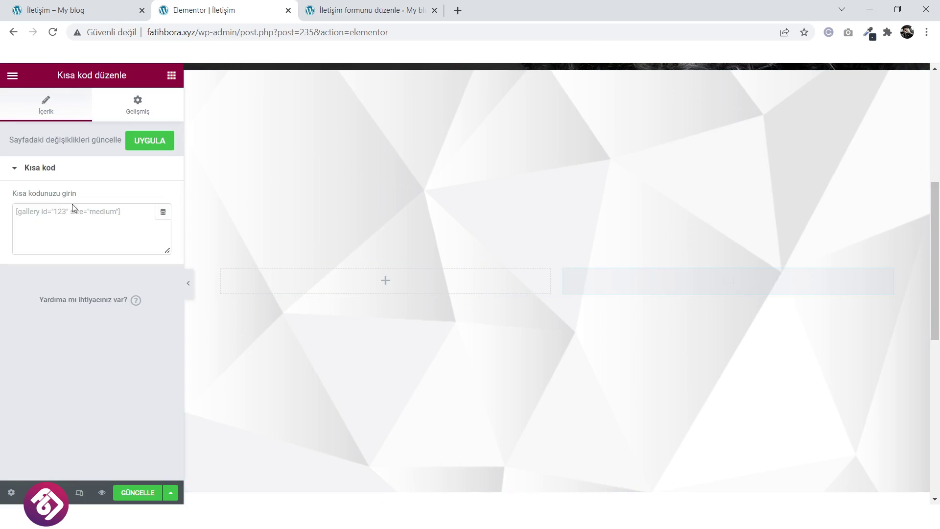
click(83, 218)
key(ctrl+v)
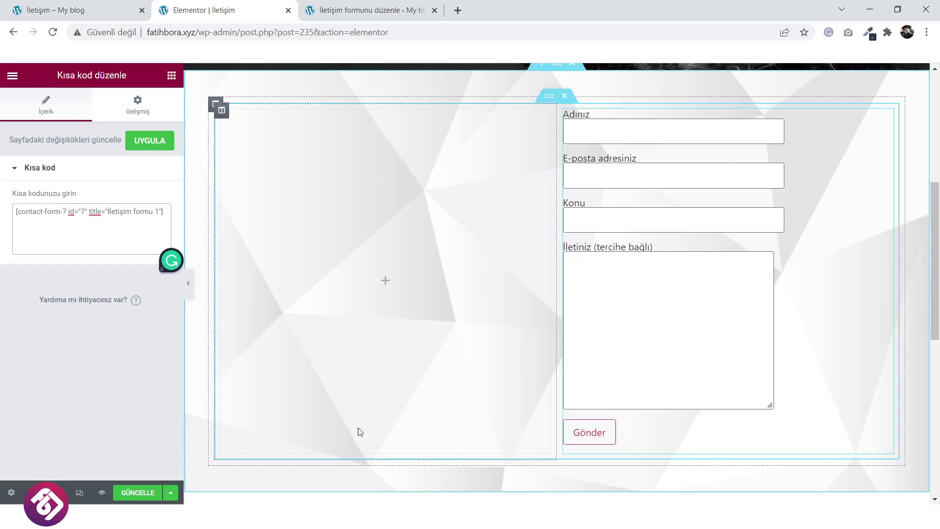
click(135, 496)
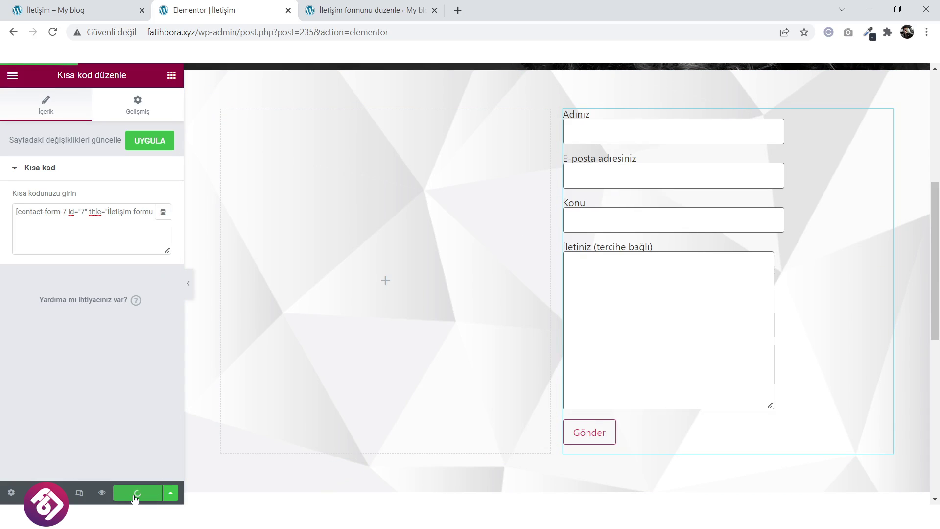
click(385, 281)
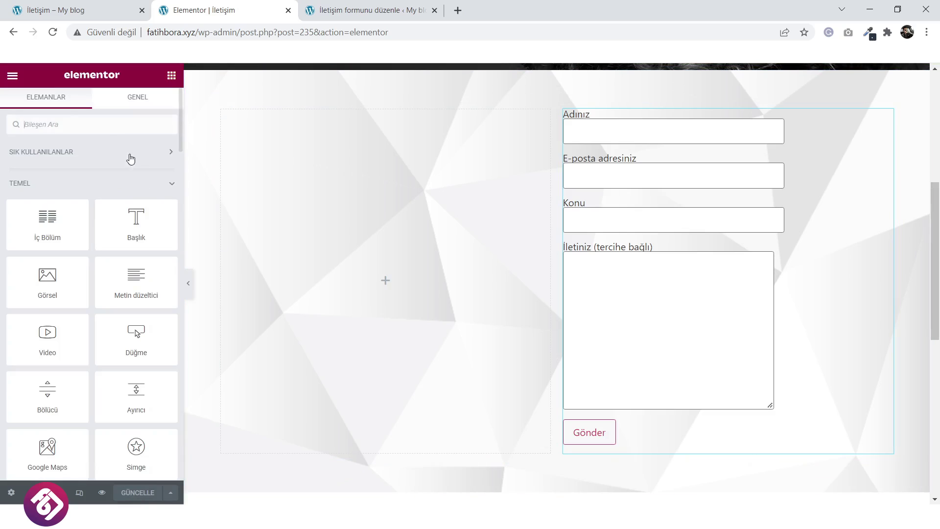
Drag a Google Maps widget into the empty left column and check it on the live page.
click(117, 128)
text(map)
drag(63, 176, 450, 272)
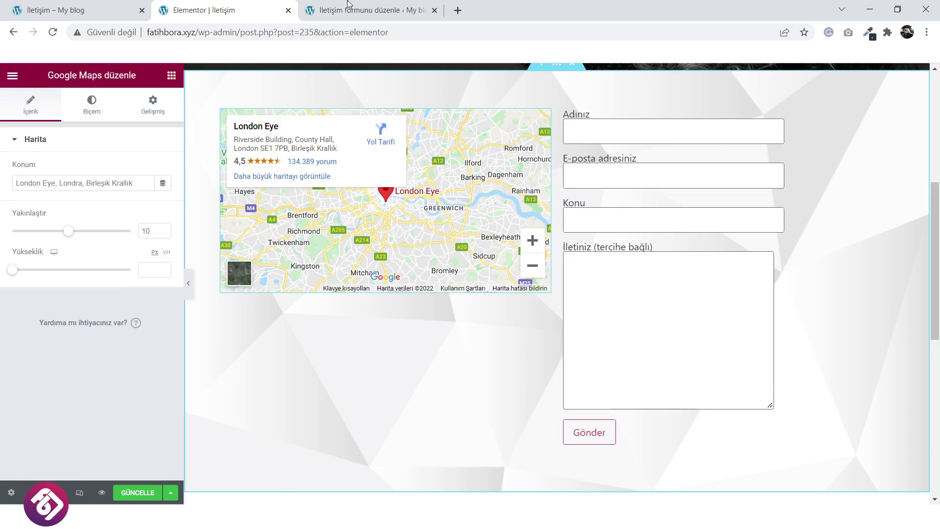
key(ctrl+Page_Up)
click(195, 9)
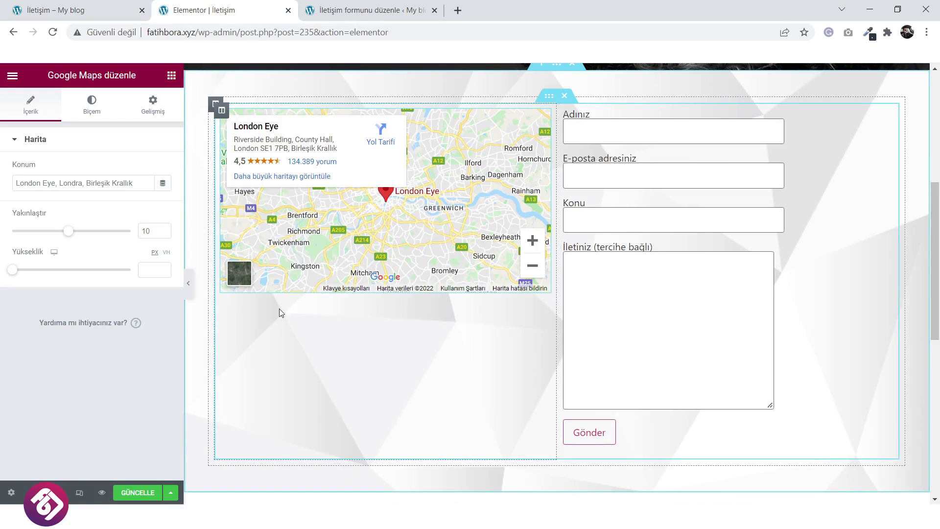
Add a Simge Listesi icon list beneath the map and save the page.
click(172, 76)
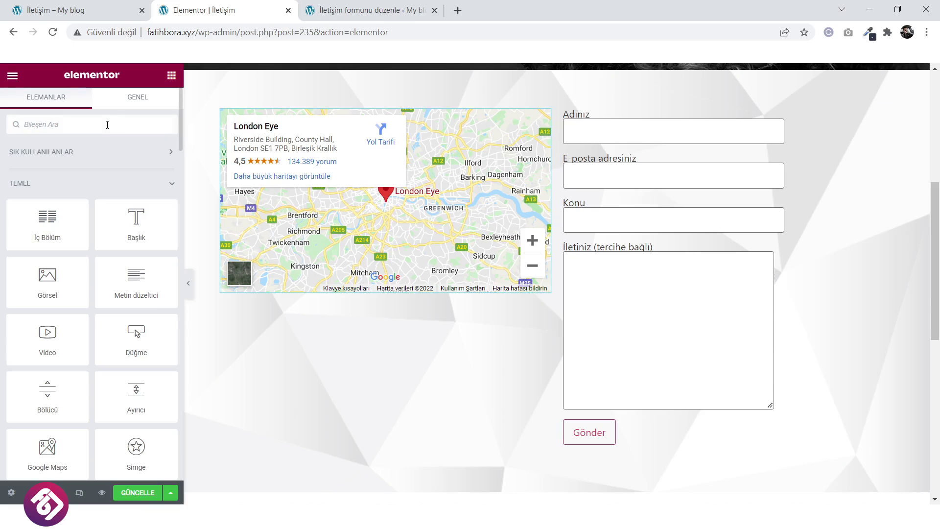
text(icon)
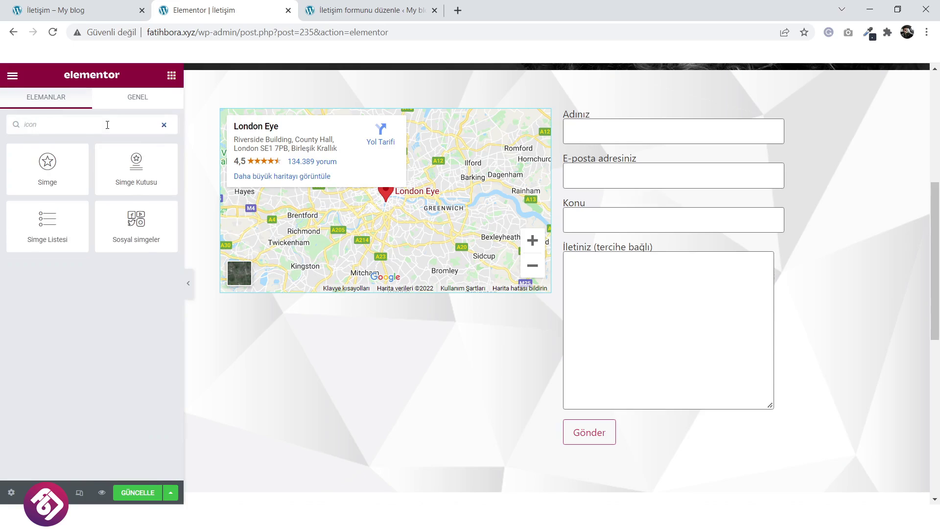
drag(44, 220, 382, 291)
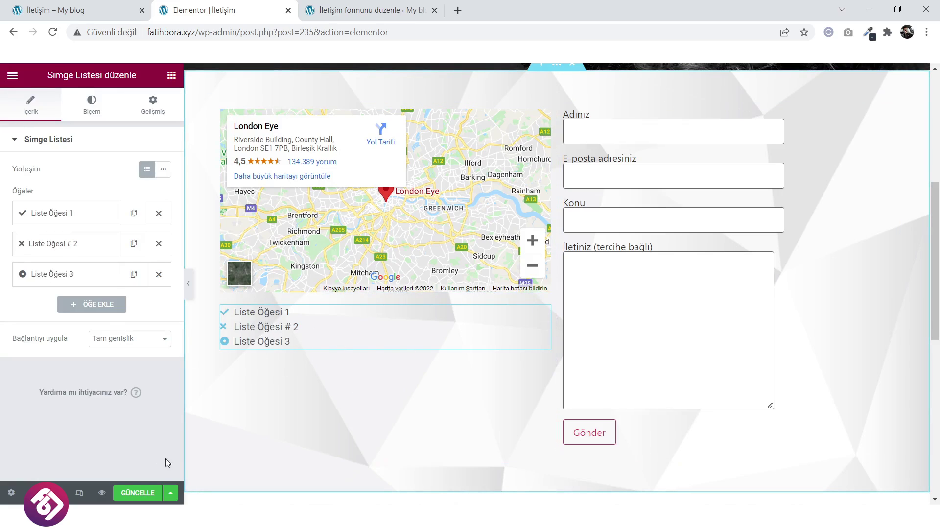
click(133, 491)
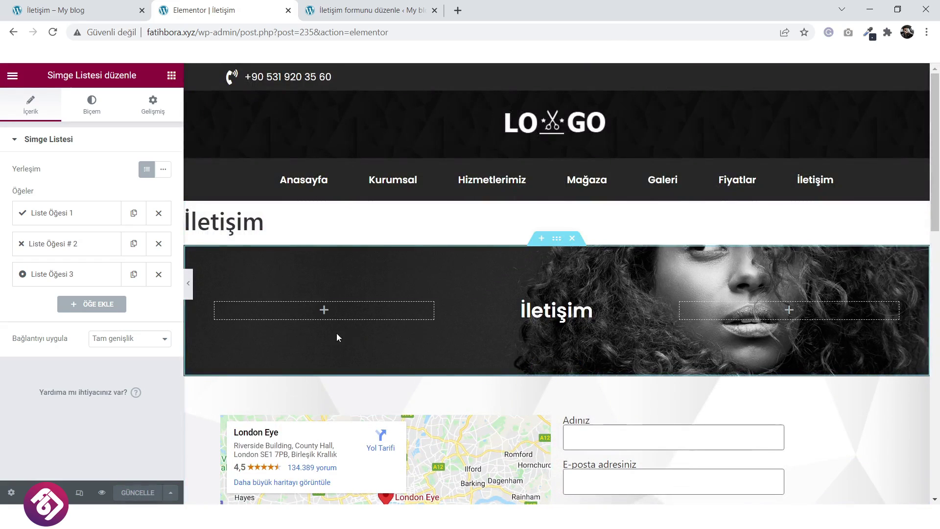
Set the page layout to Elementor Tam Genişlik in Sayfa Ayarları and save.
drag(273, 228, 185, 223)
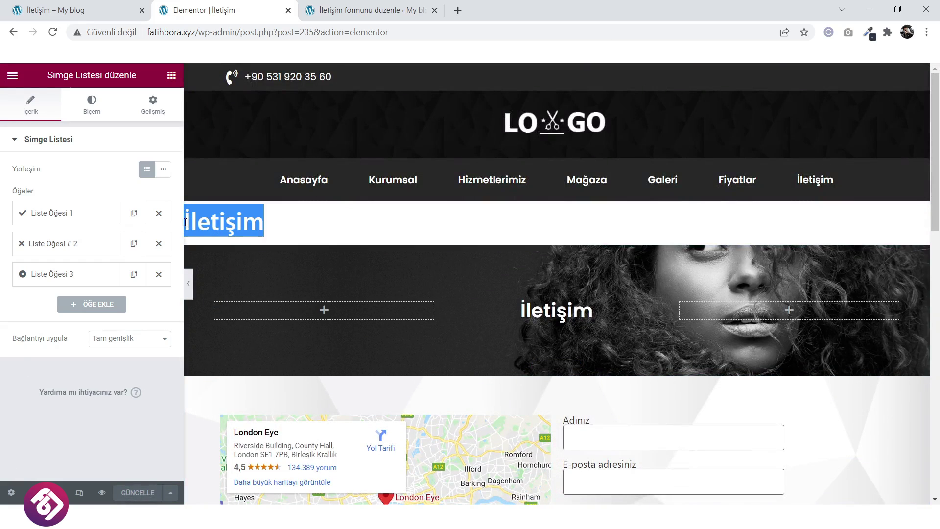
click(11, 492)
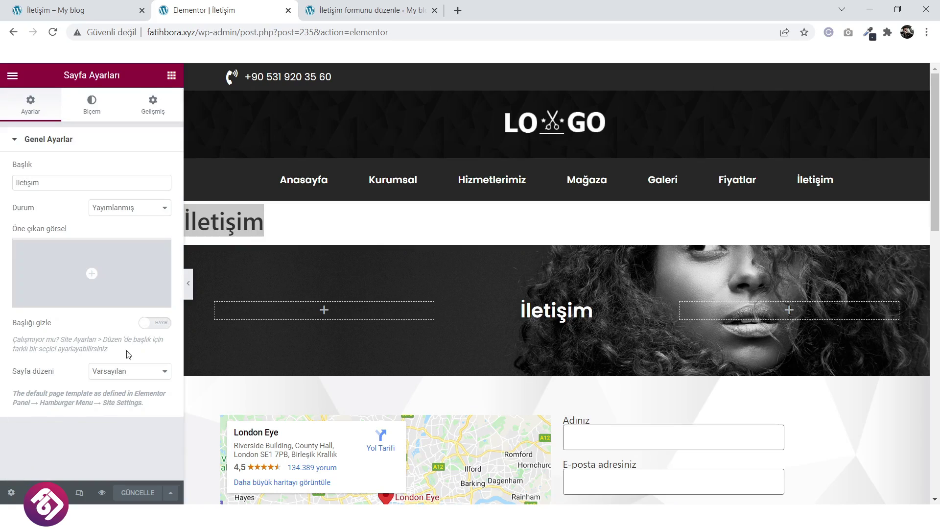
click(122, 373)
click(120, 404)
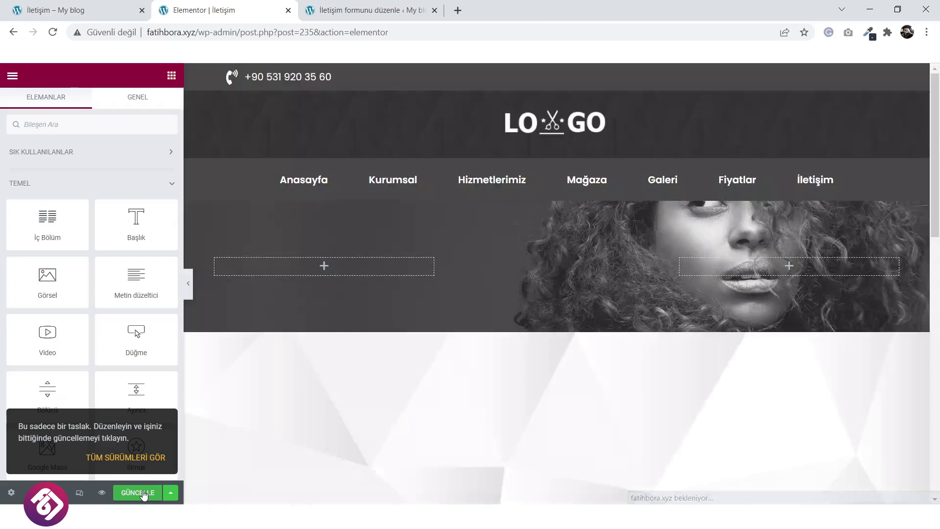
click(142, 492)
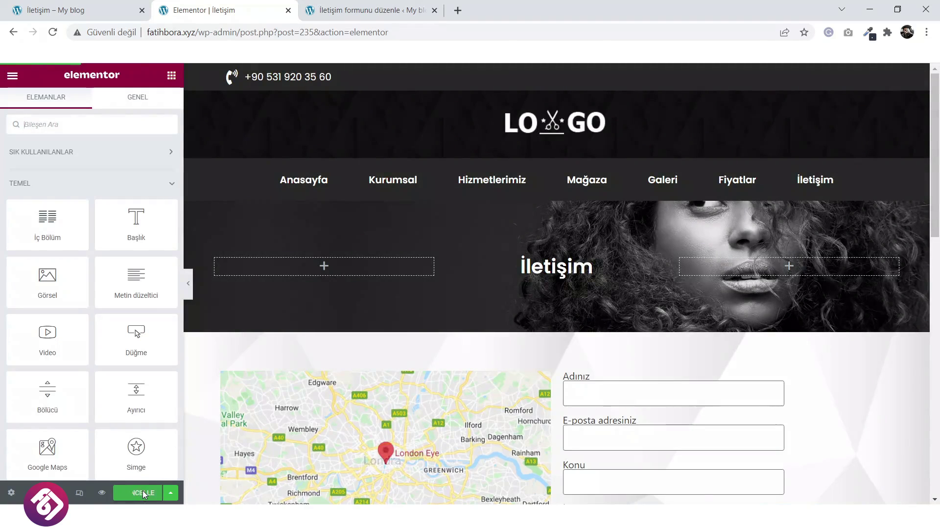
click(368, 4)
mouse_move(62, 73)
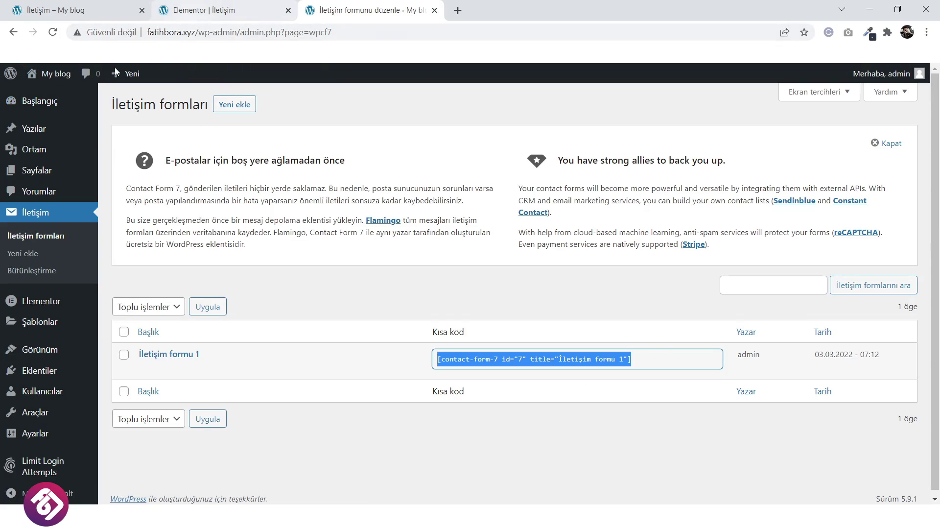
Add the İletişim page to the Main Menu, remove the old custom İletişim link, and save.
mouse_move(38, 392)
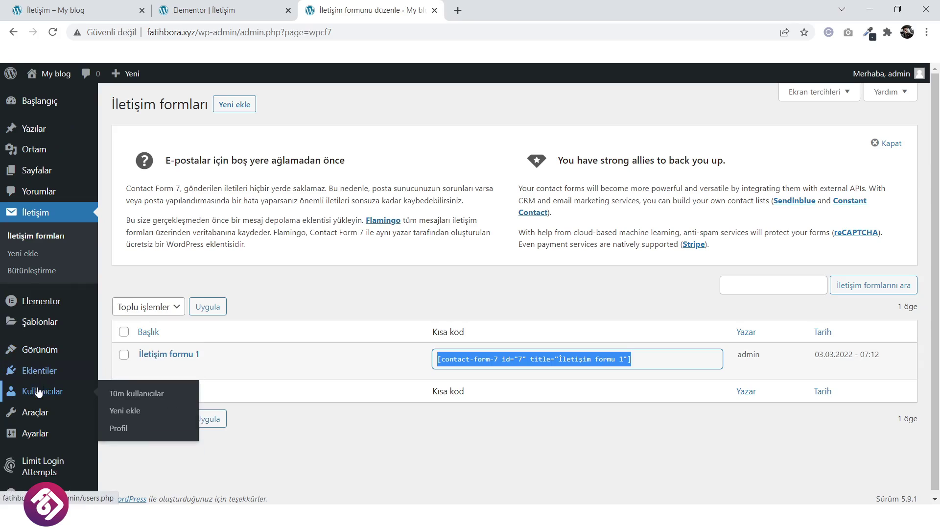
mouse_move(73, 349)
click(143, 395)
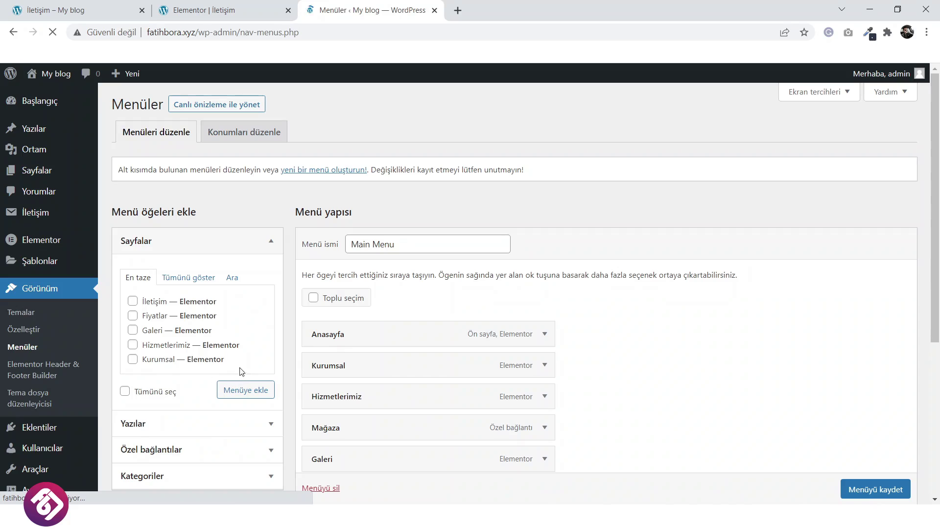
click(242, 403)
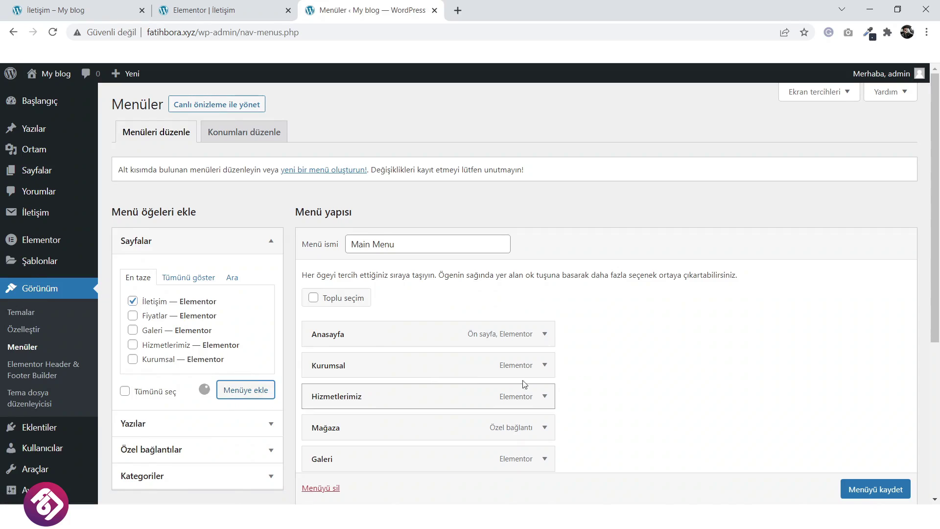
scroll(665, 369, down, 3)
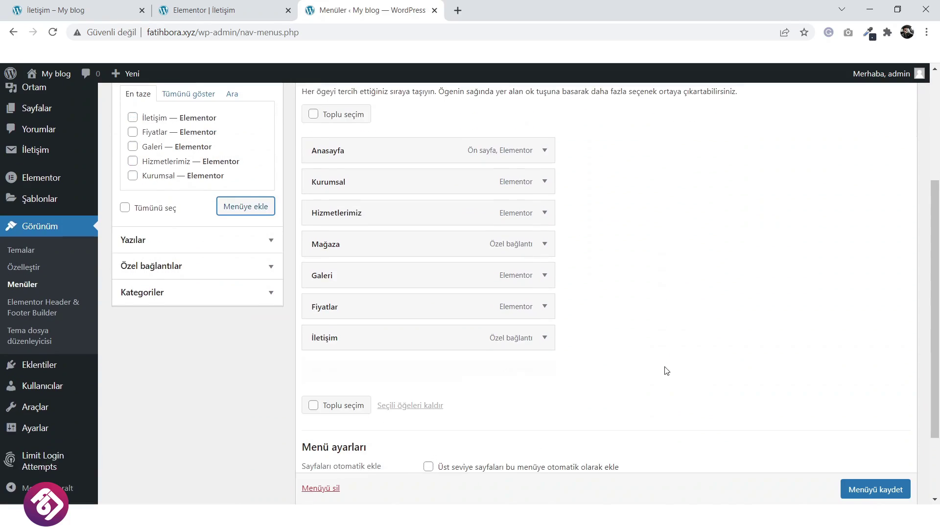
click(544, 338)
click(322, 462)
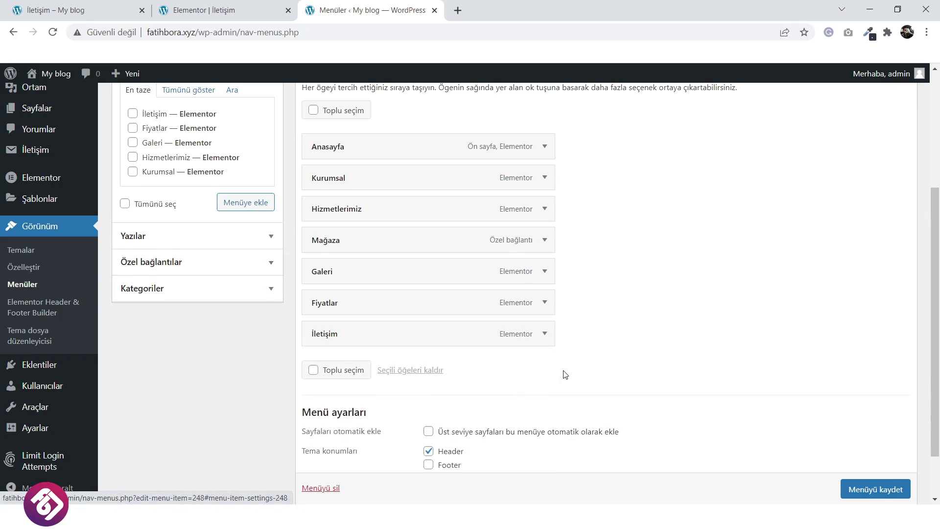
click(890, 444)
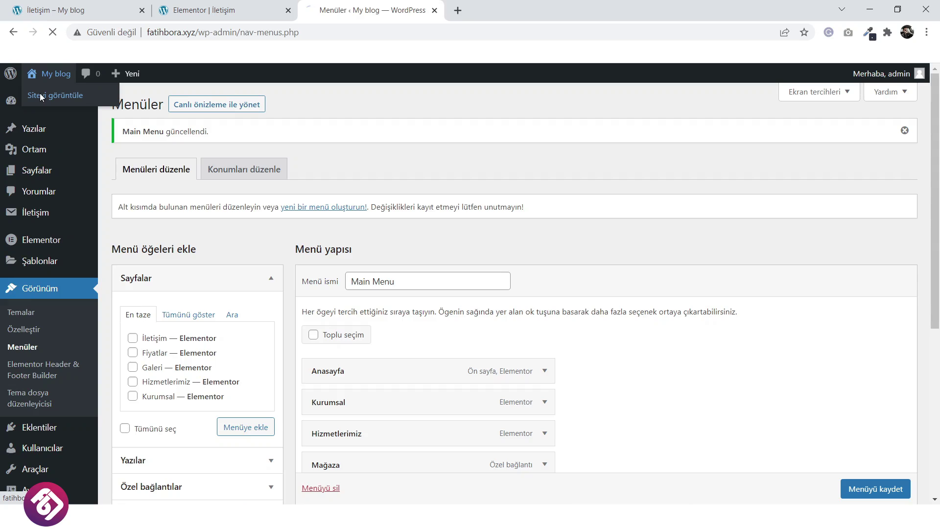
Browse the live front page, then the Kurumsal, Hizmetlerimiz and Galeri pages.
click(41, 95)
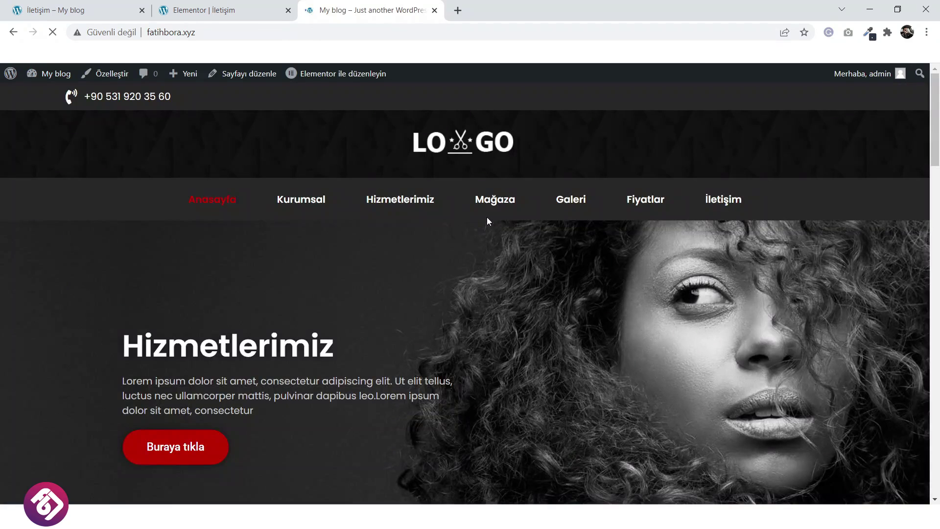
scroll(647, 184, down, 1)
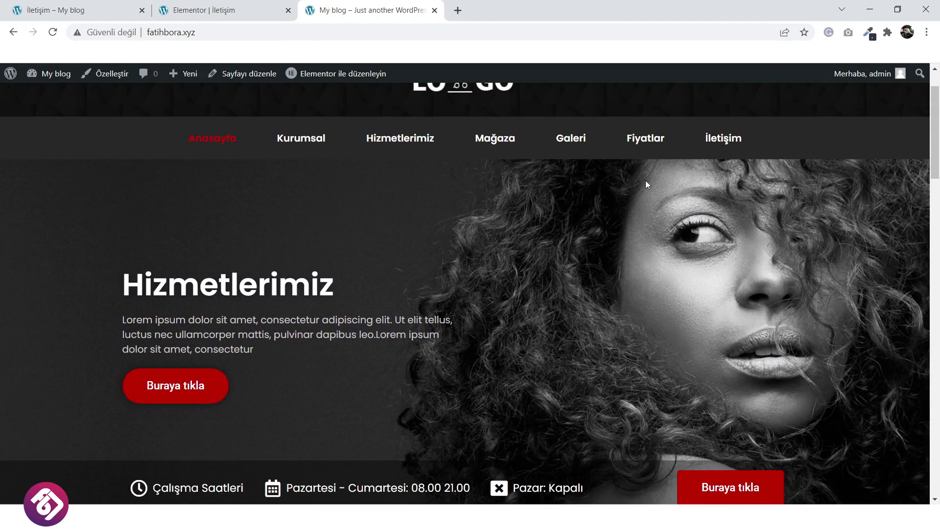
click(305, 142)
scroll(386, 227, down, 3)
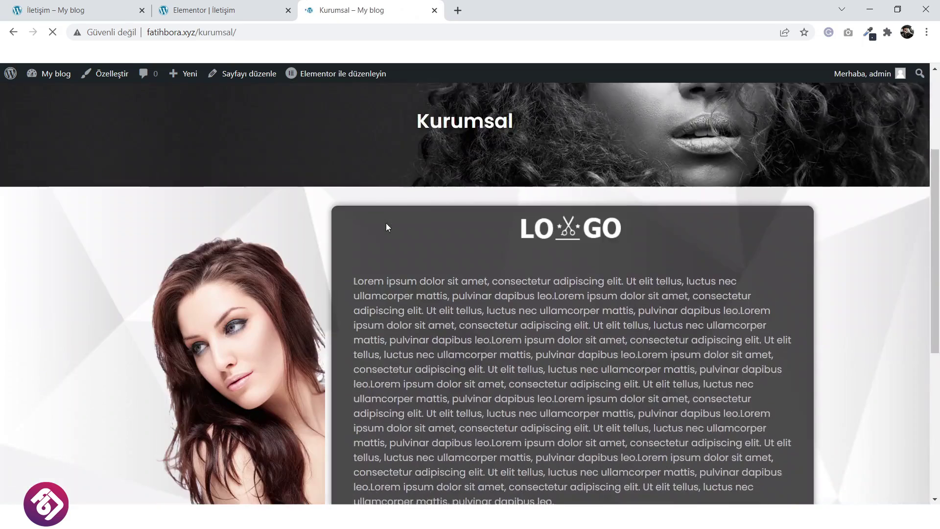
scroll(386, 223, down, 5)
scroll(387, 196, up, 9)
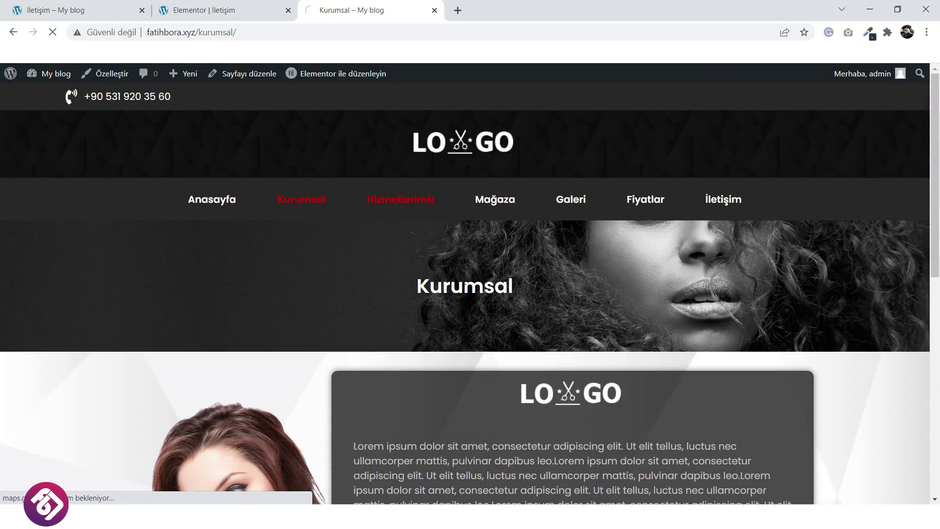
click(401, 199)
scroll(460, 281, down, 8)
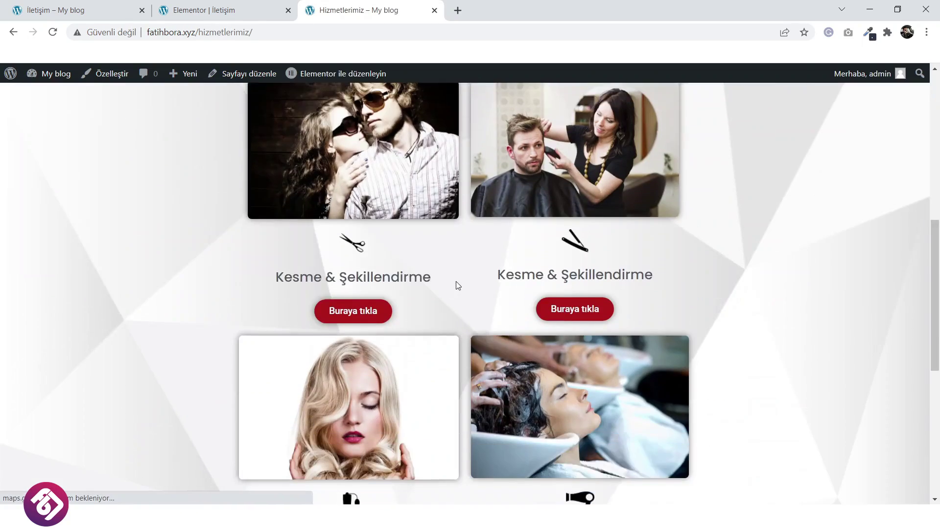
scroll(490, 269, up, 8)
click(566, 203)
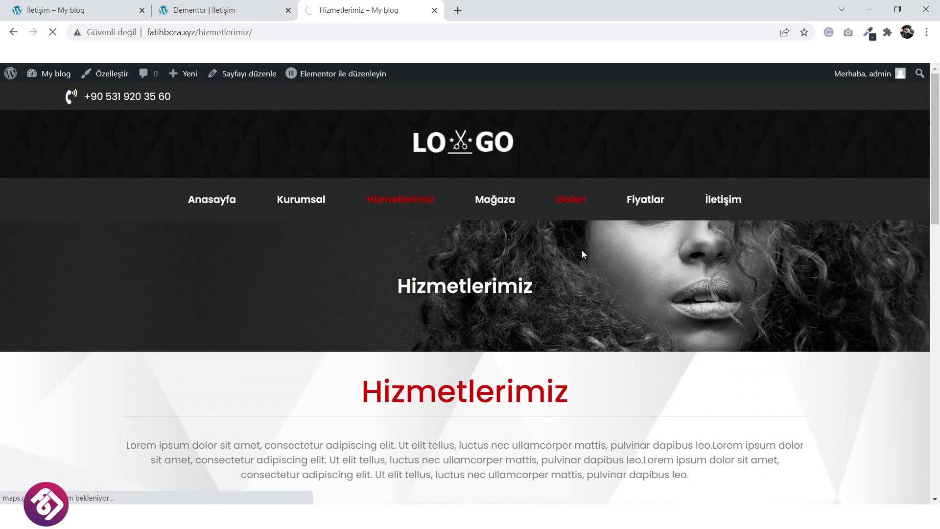
scroll(578, 256, down, 2)
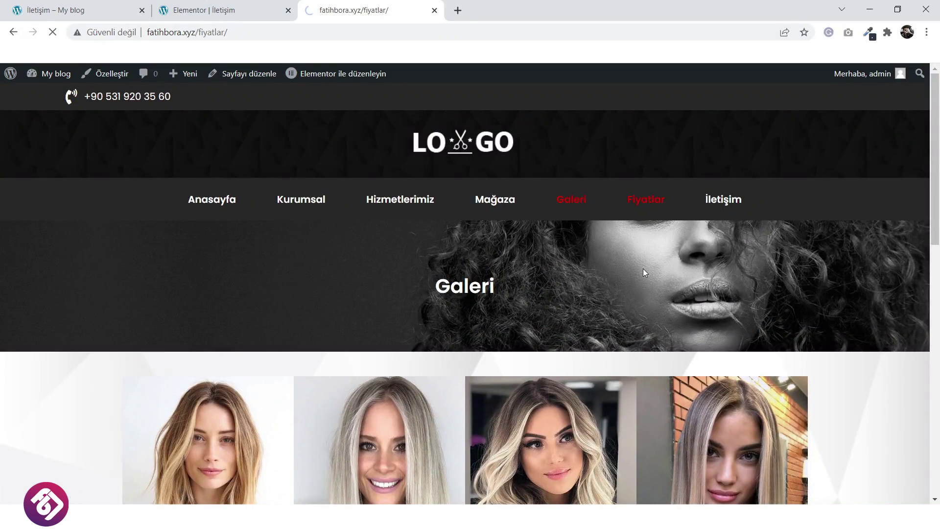
scroll(601, 308, down, 8)
scroll(597, 309, down, 2)
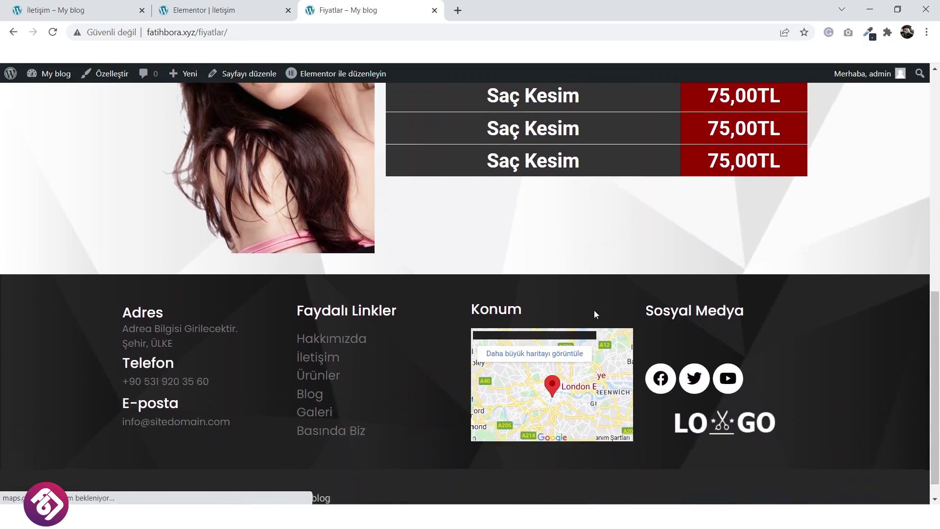
scroll(595, 310, up, 10)
View the new İletişim page and the homepage, then return to the first 'İletişim – My blog' tab.
click(724, 114)
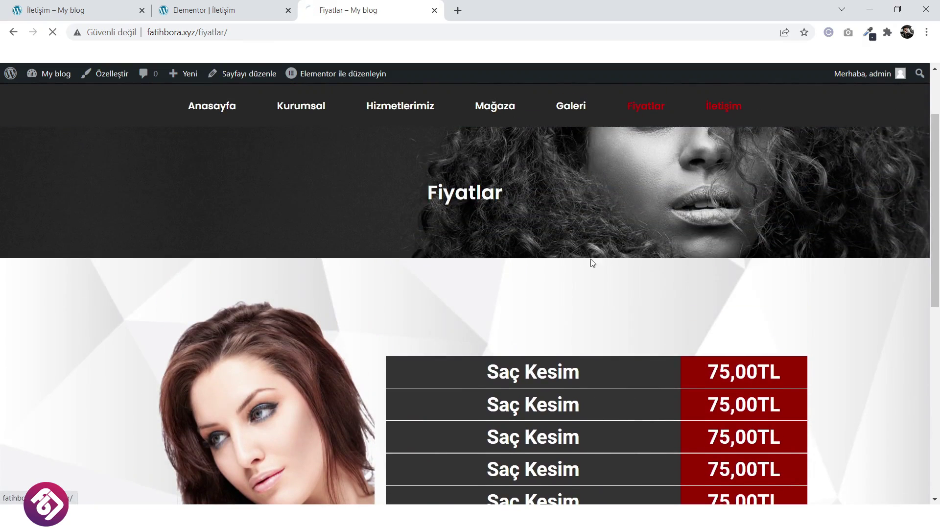
scroll(314, 286, down, 4)
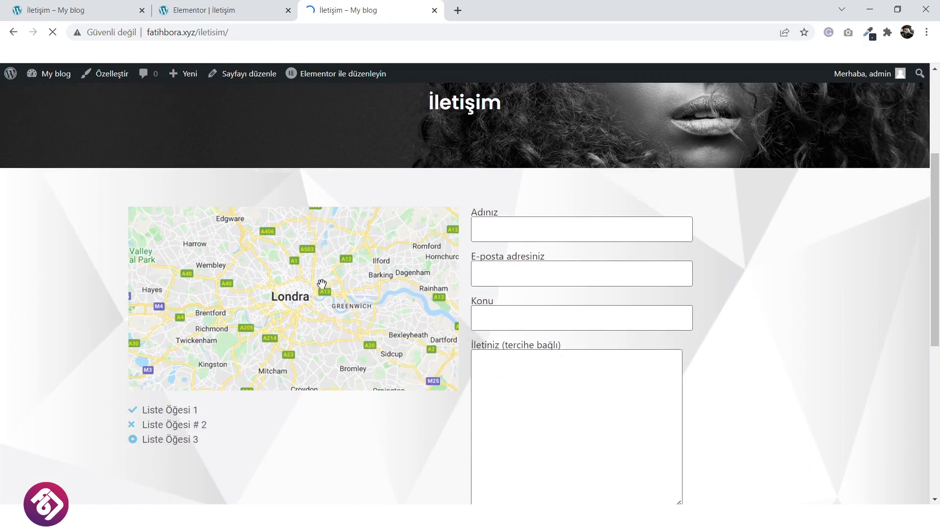
scroll(200, 273, down, 2)
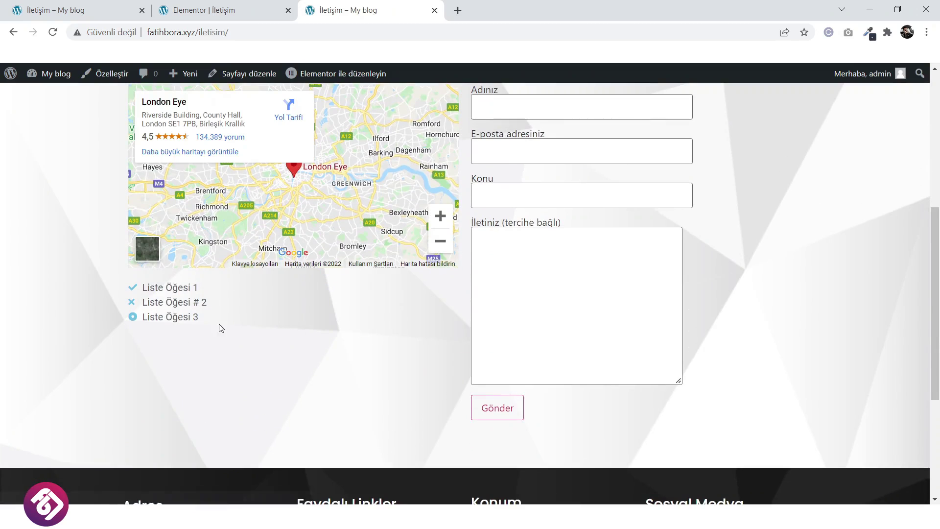
scroll(218, 325, up, 5)
scroll(323, 343, down, 6)
scroll(323, 343, down, 3)
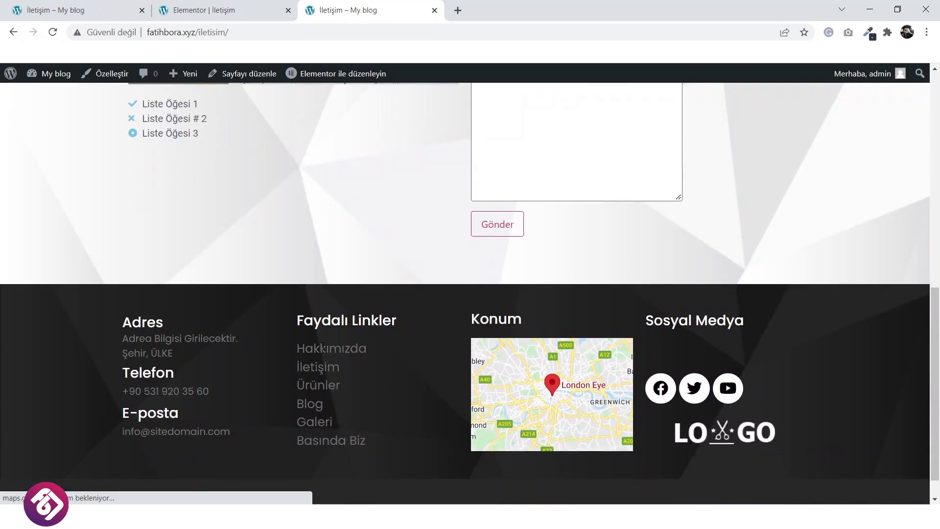
scroll(319, 352, up, 10)
click(472, 163)
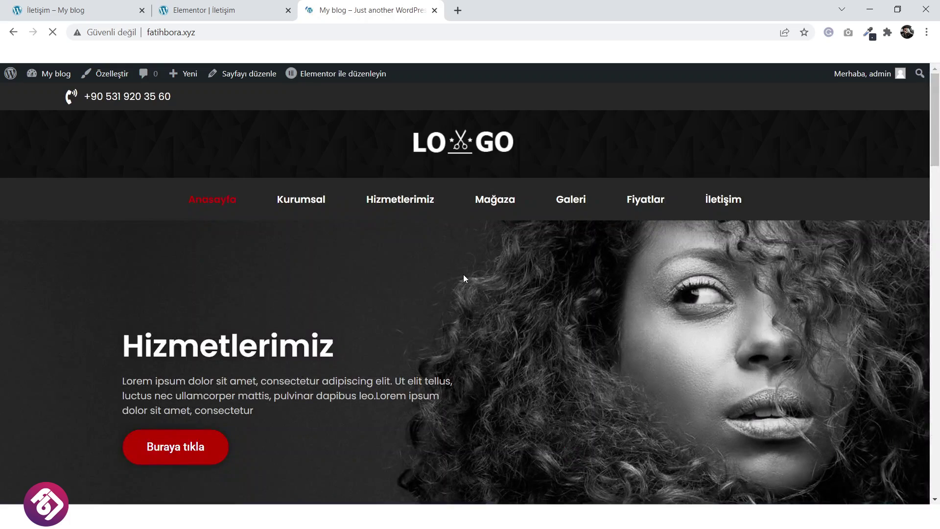
scroll(463, 276, down, 8)
scroll(462, 278, down, 8)
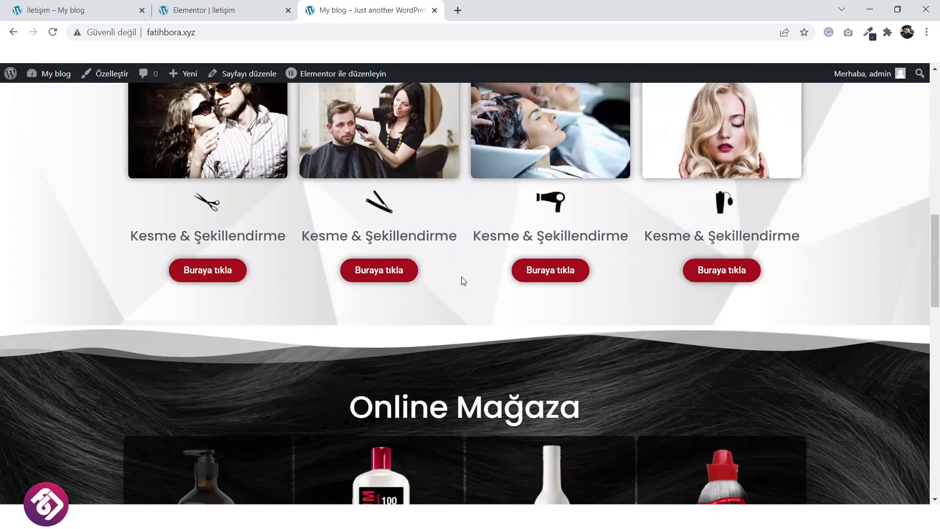
scroll(462, 278, up, 11)
click(45, 6)
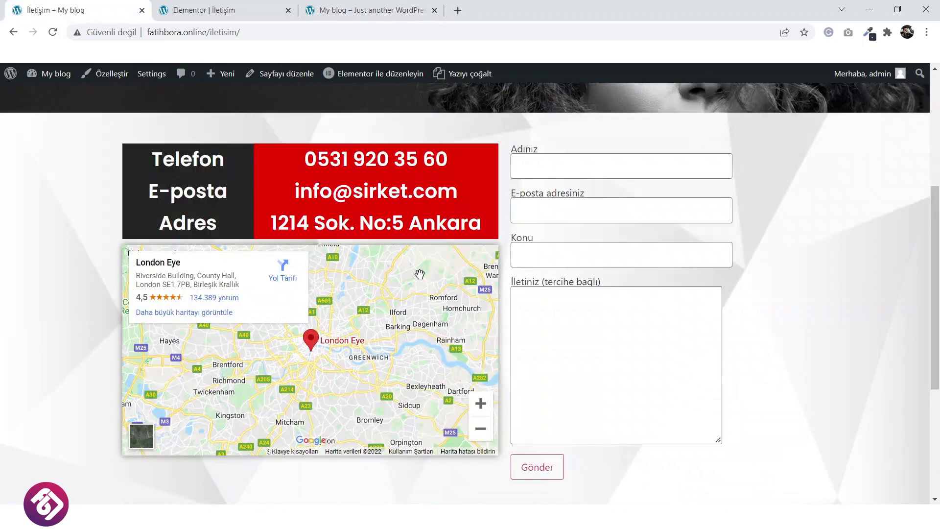
Go to the Mağaza shop page and scroll through its five-product grid with sale prices.
scroll(422, 275, up, 5)
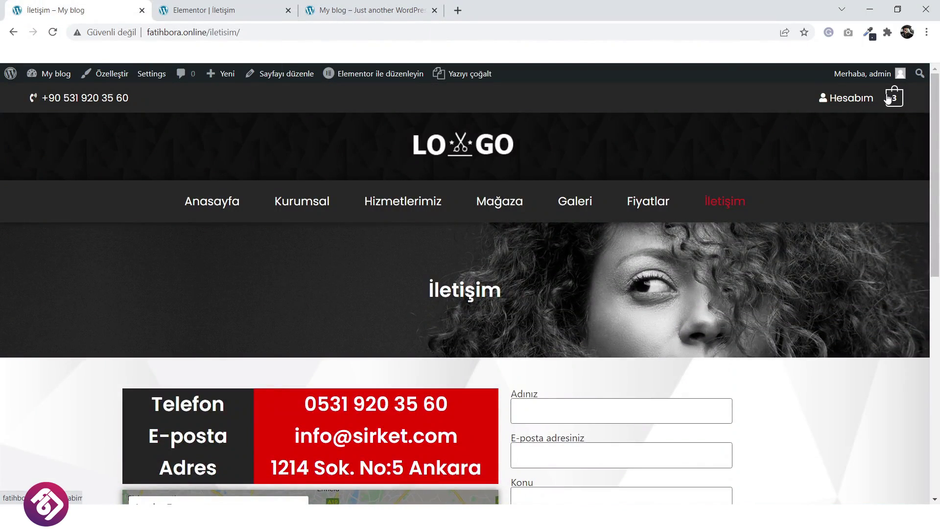
scroll(399, 376, down, 9)
scroll(399, 380, up, 10)
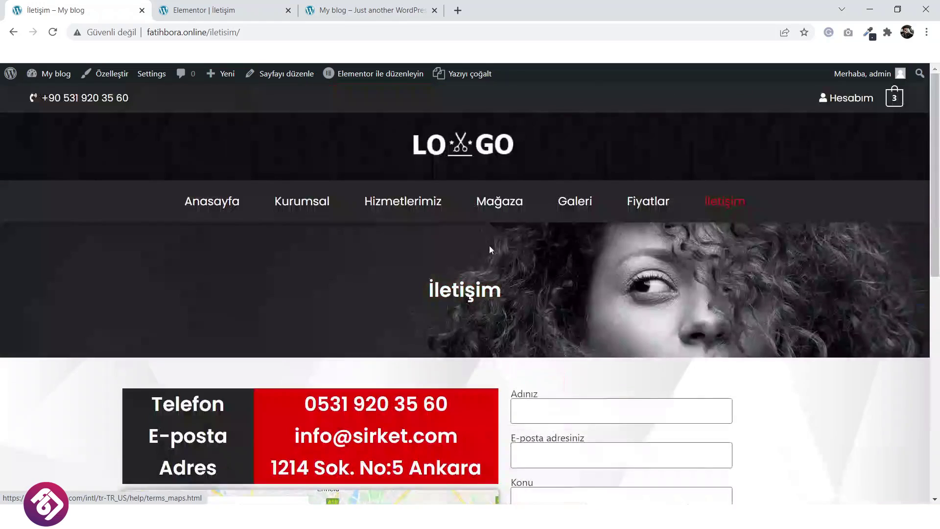
click(496, 210)
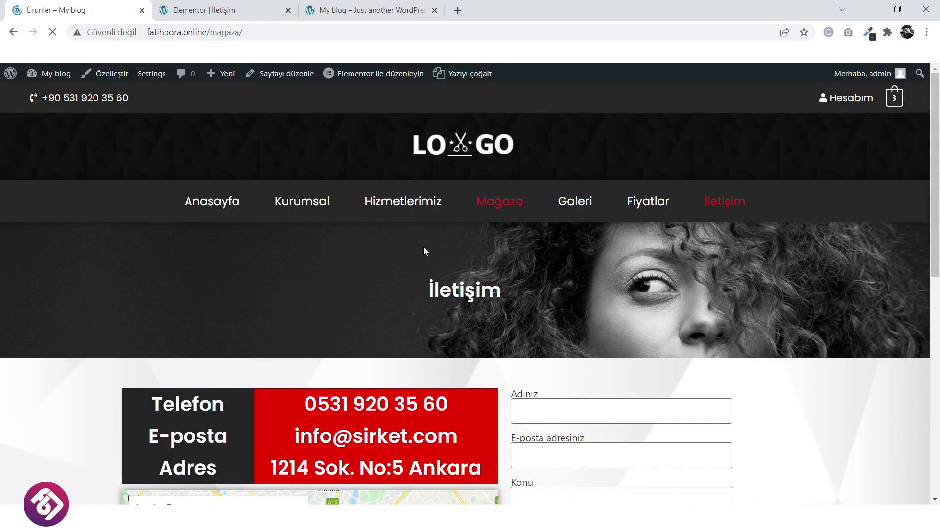
scroll(420, 256, down, 2)
scroll(420, 255, down, 1)
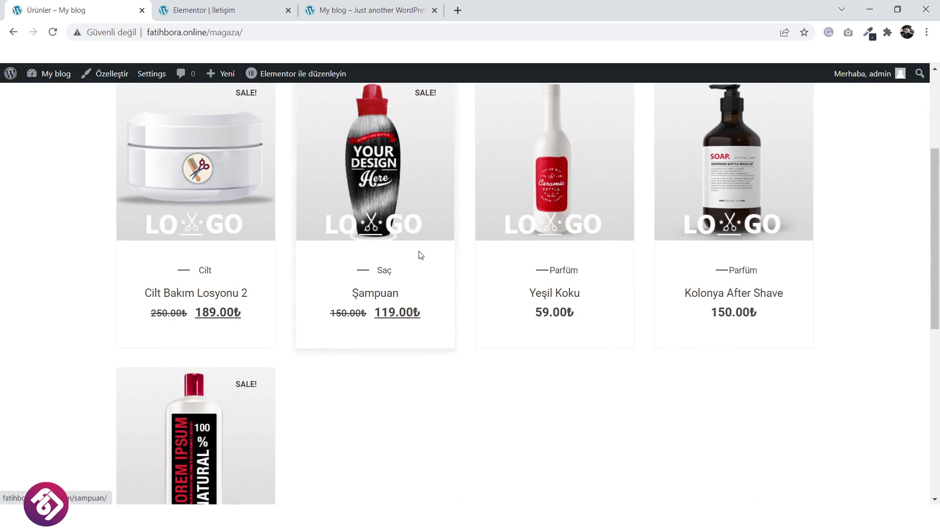
scroll(420, 255, down, 2)
scroll(420, 255, down, 2)
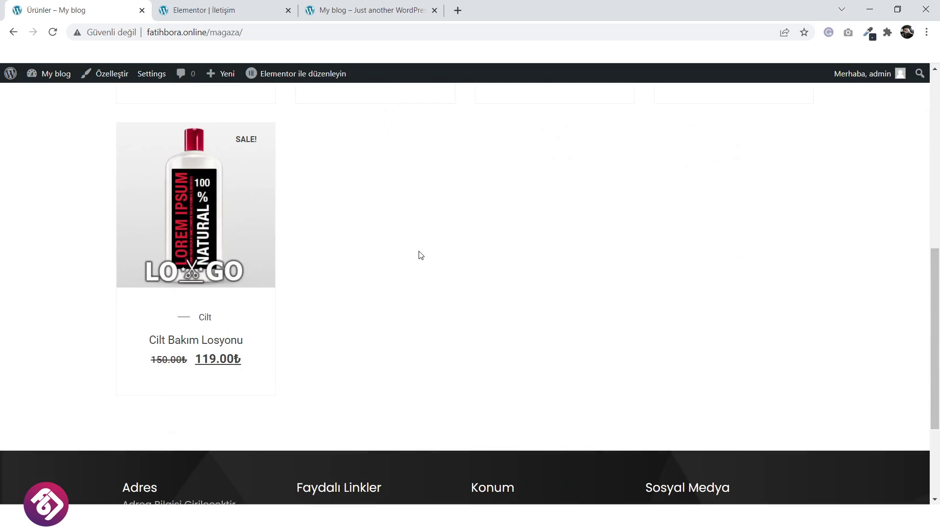
scroll(419, 254, down, 1)
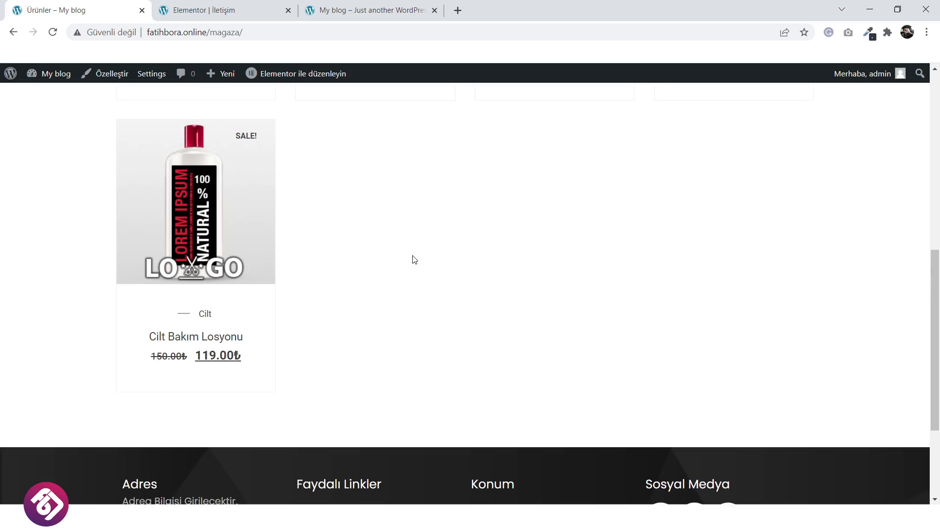
scroll(414, 257, up, 6)
scroll(414, 260, up, 1)
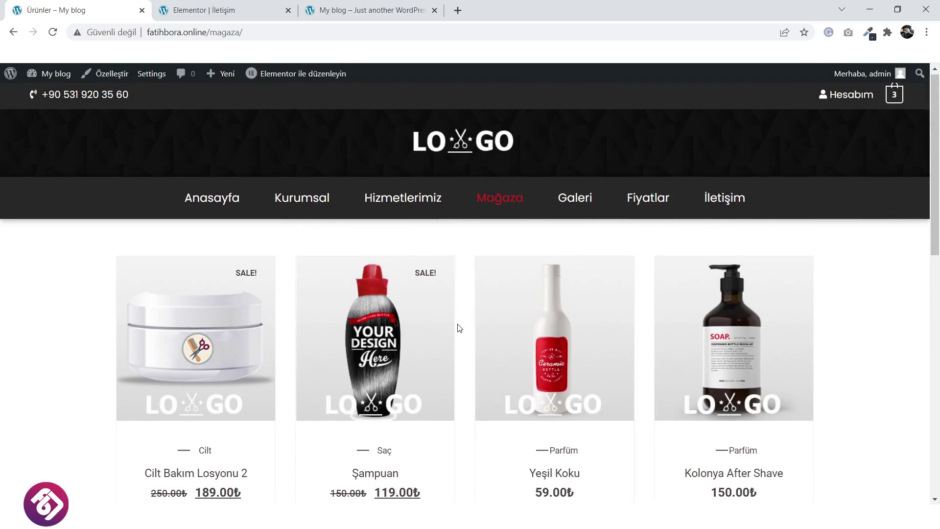
scroll(458, 328, down, 6)
scroll(455, 331, up, 3)
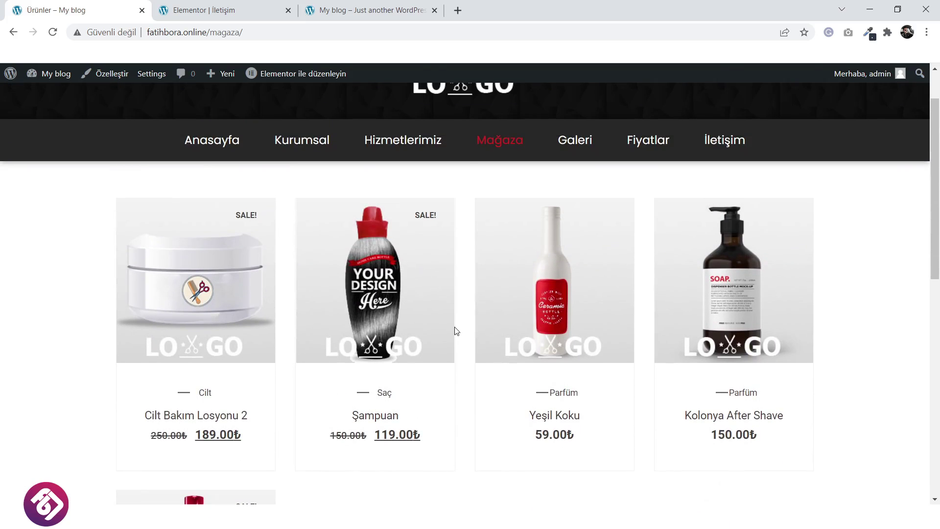
scroll(466, 342, down, 2)
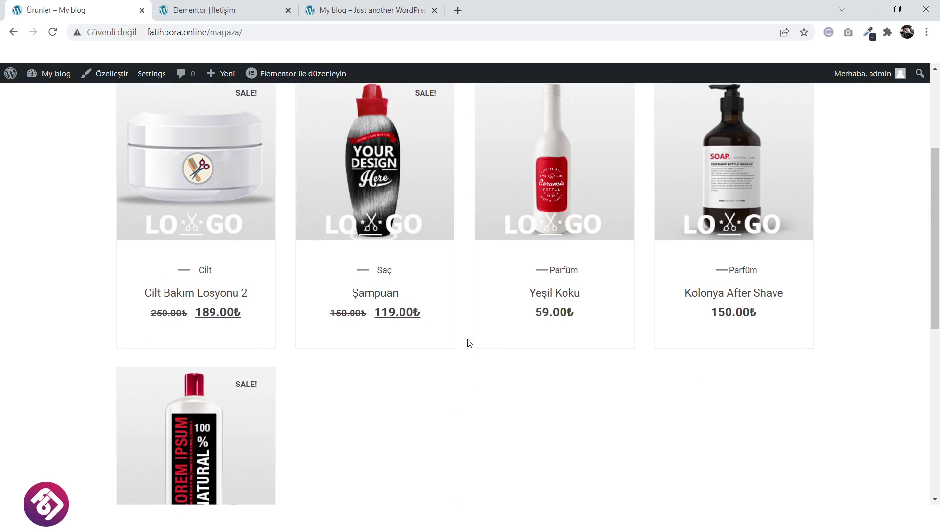
scroll(467, 345, down, 1)
scroll(467, 344, down, 2)
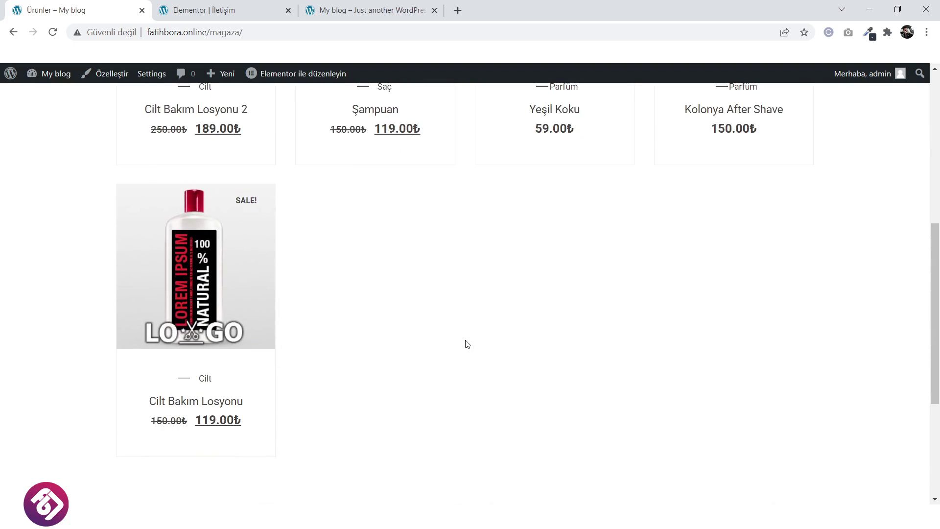
scroll(467, 345, up, 6)
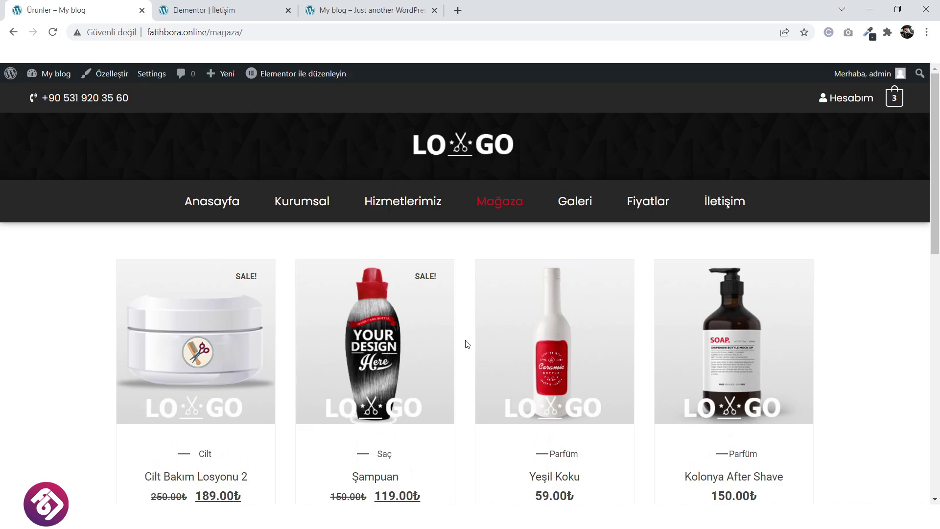